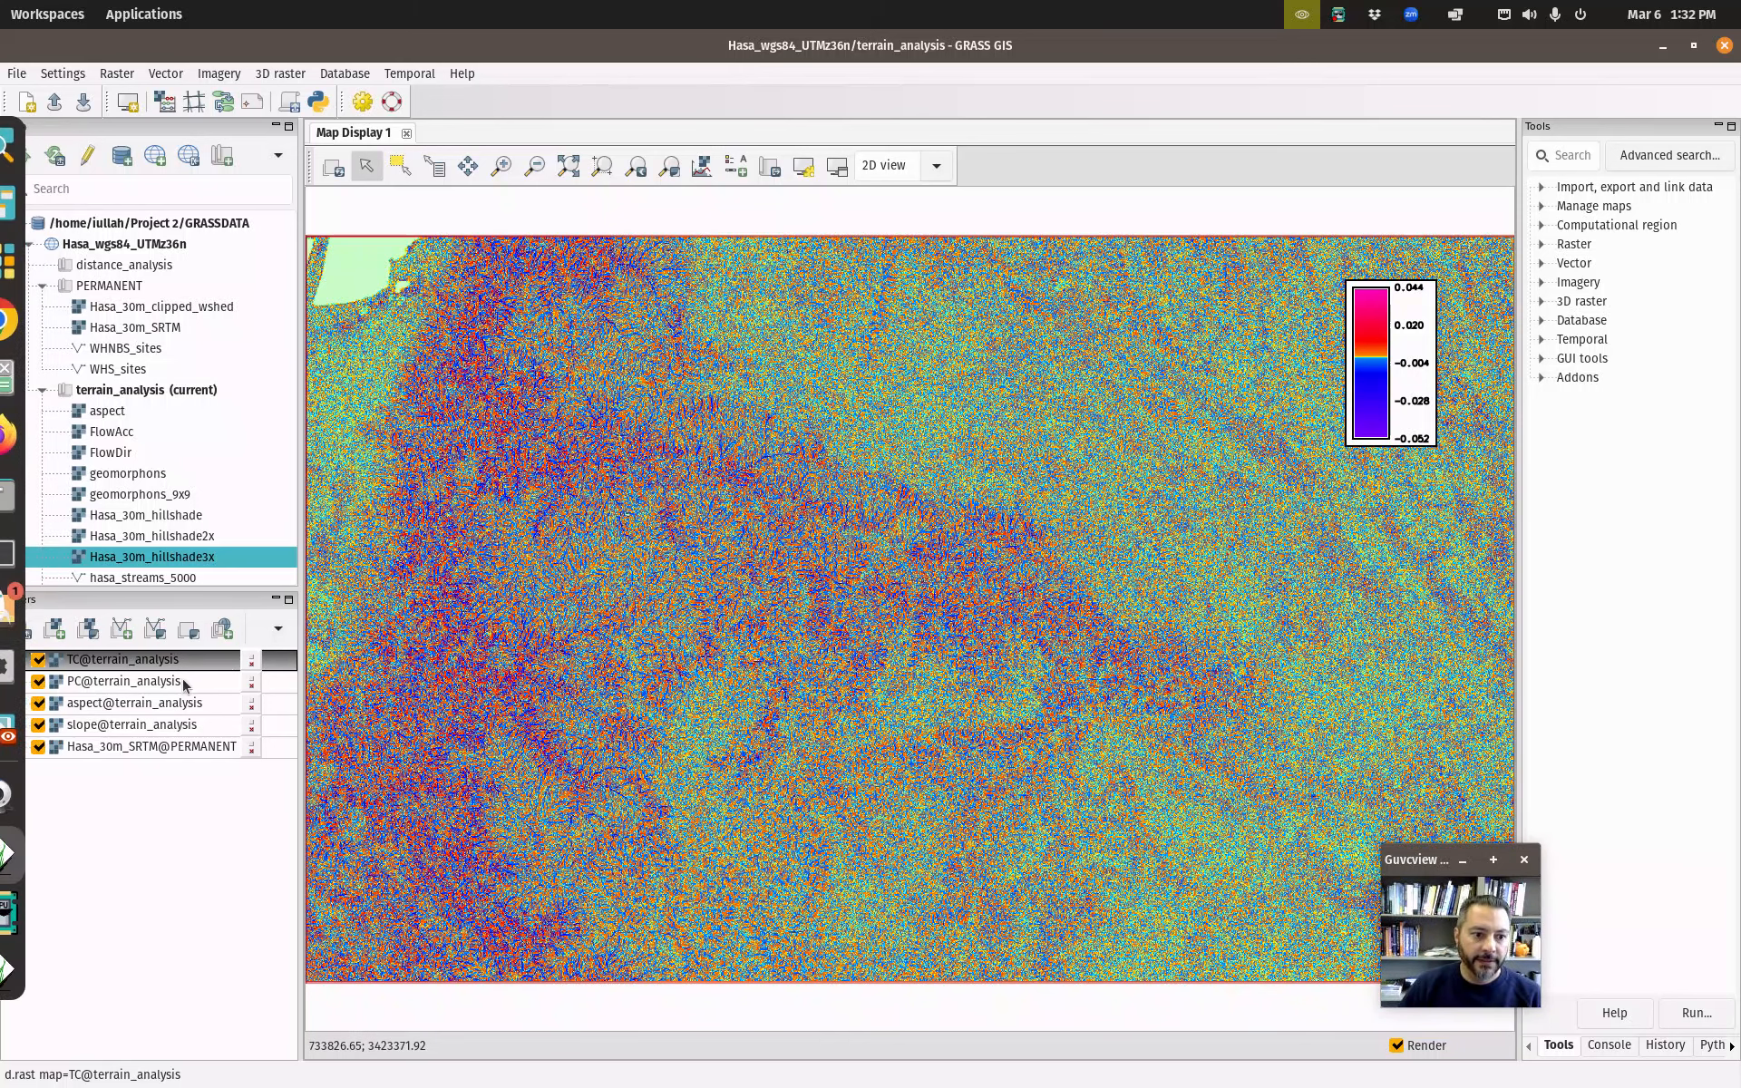
Hide the TC@terrain_analysis layer and make the map legend describe the PC@terrain_analysis raster.
click(38, 660)
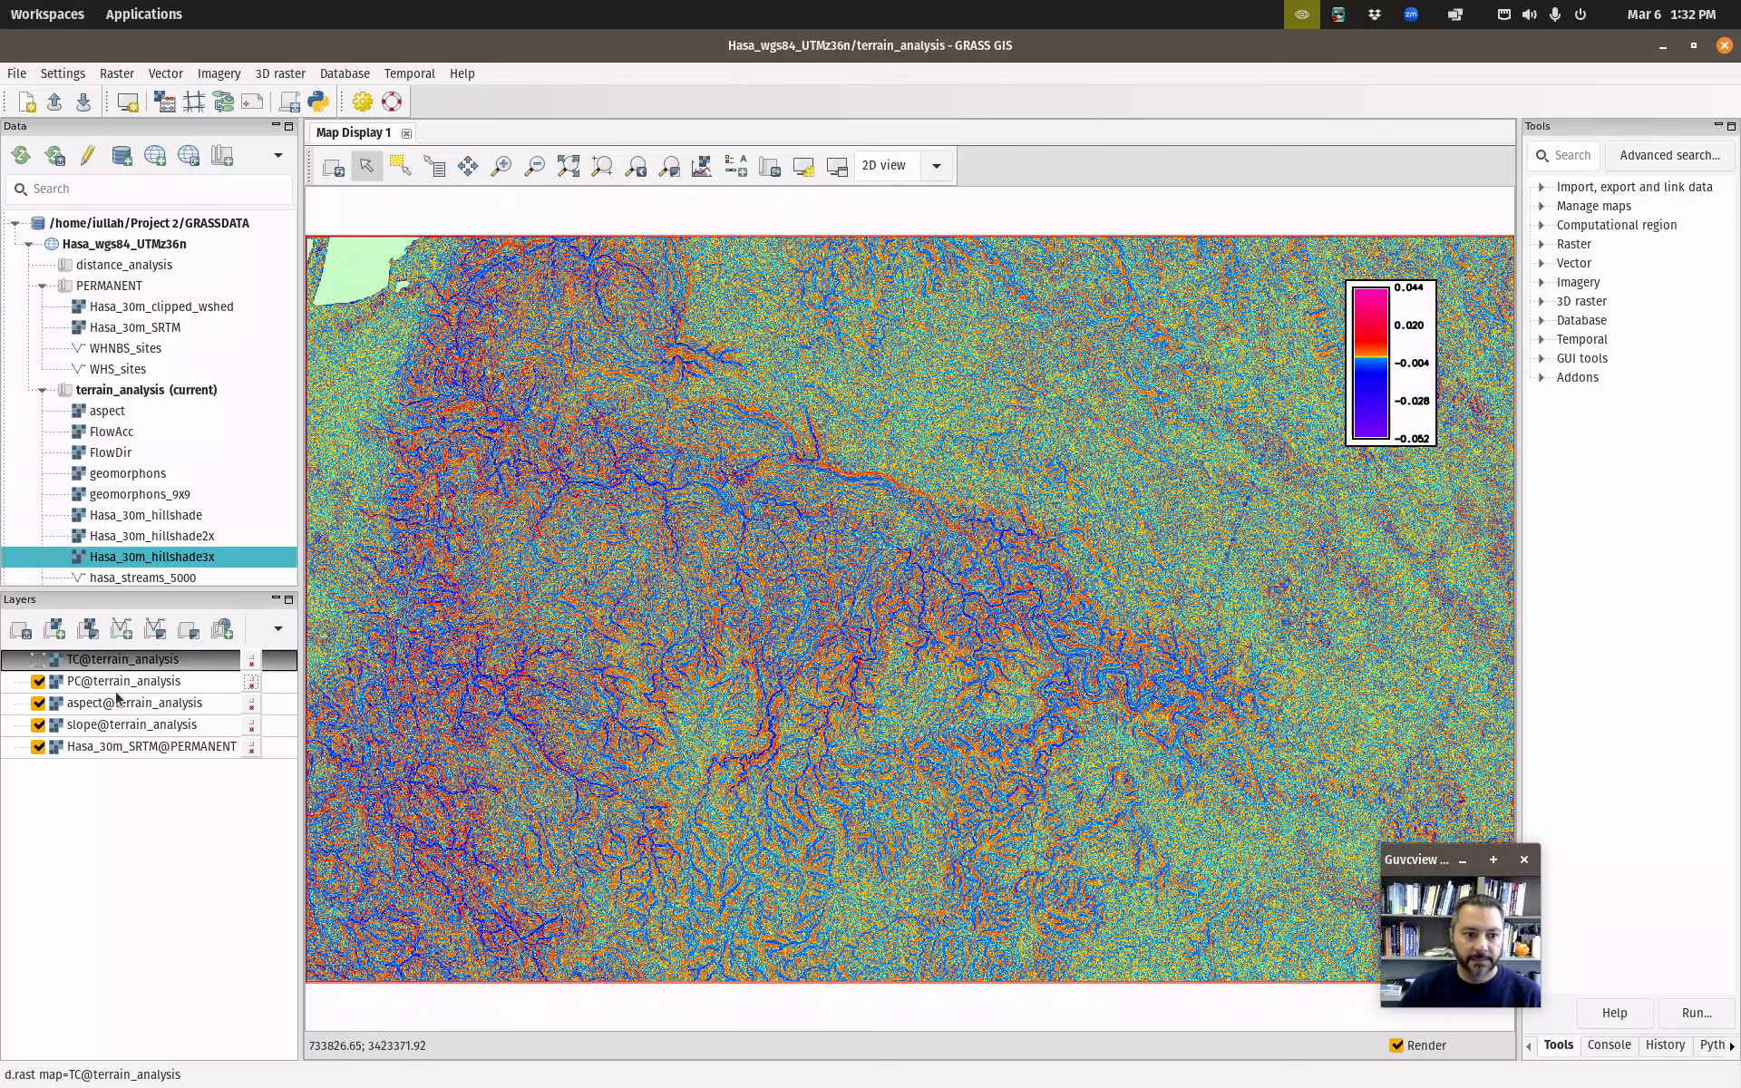
double_click(1388, 356)
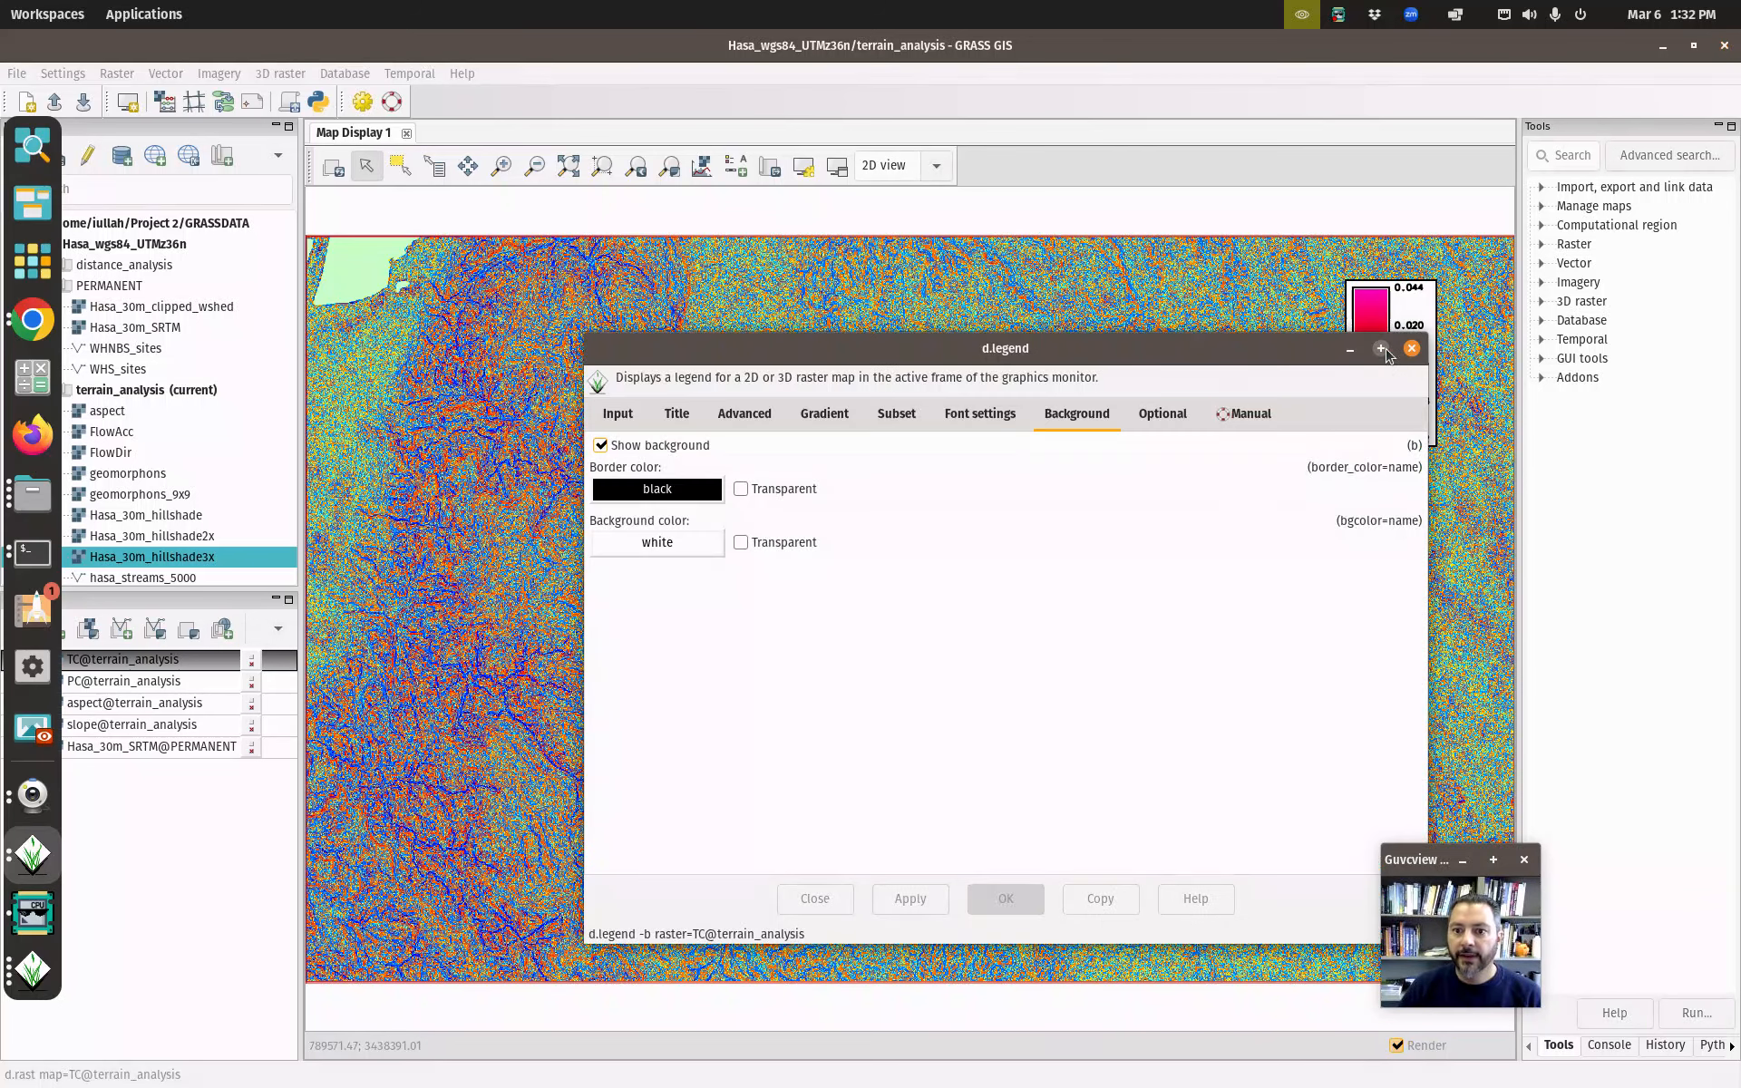
click(617, 413)
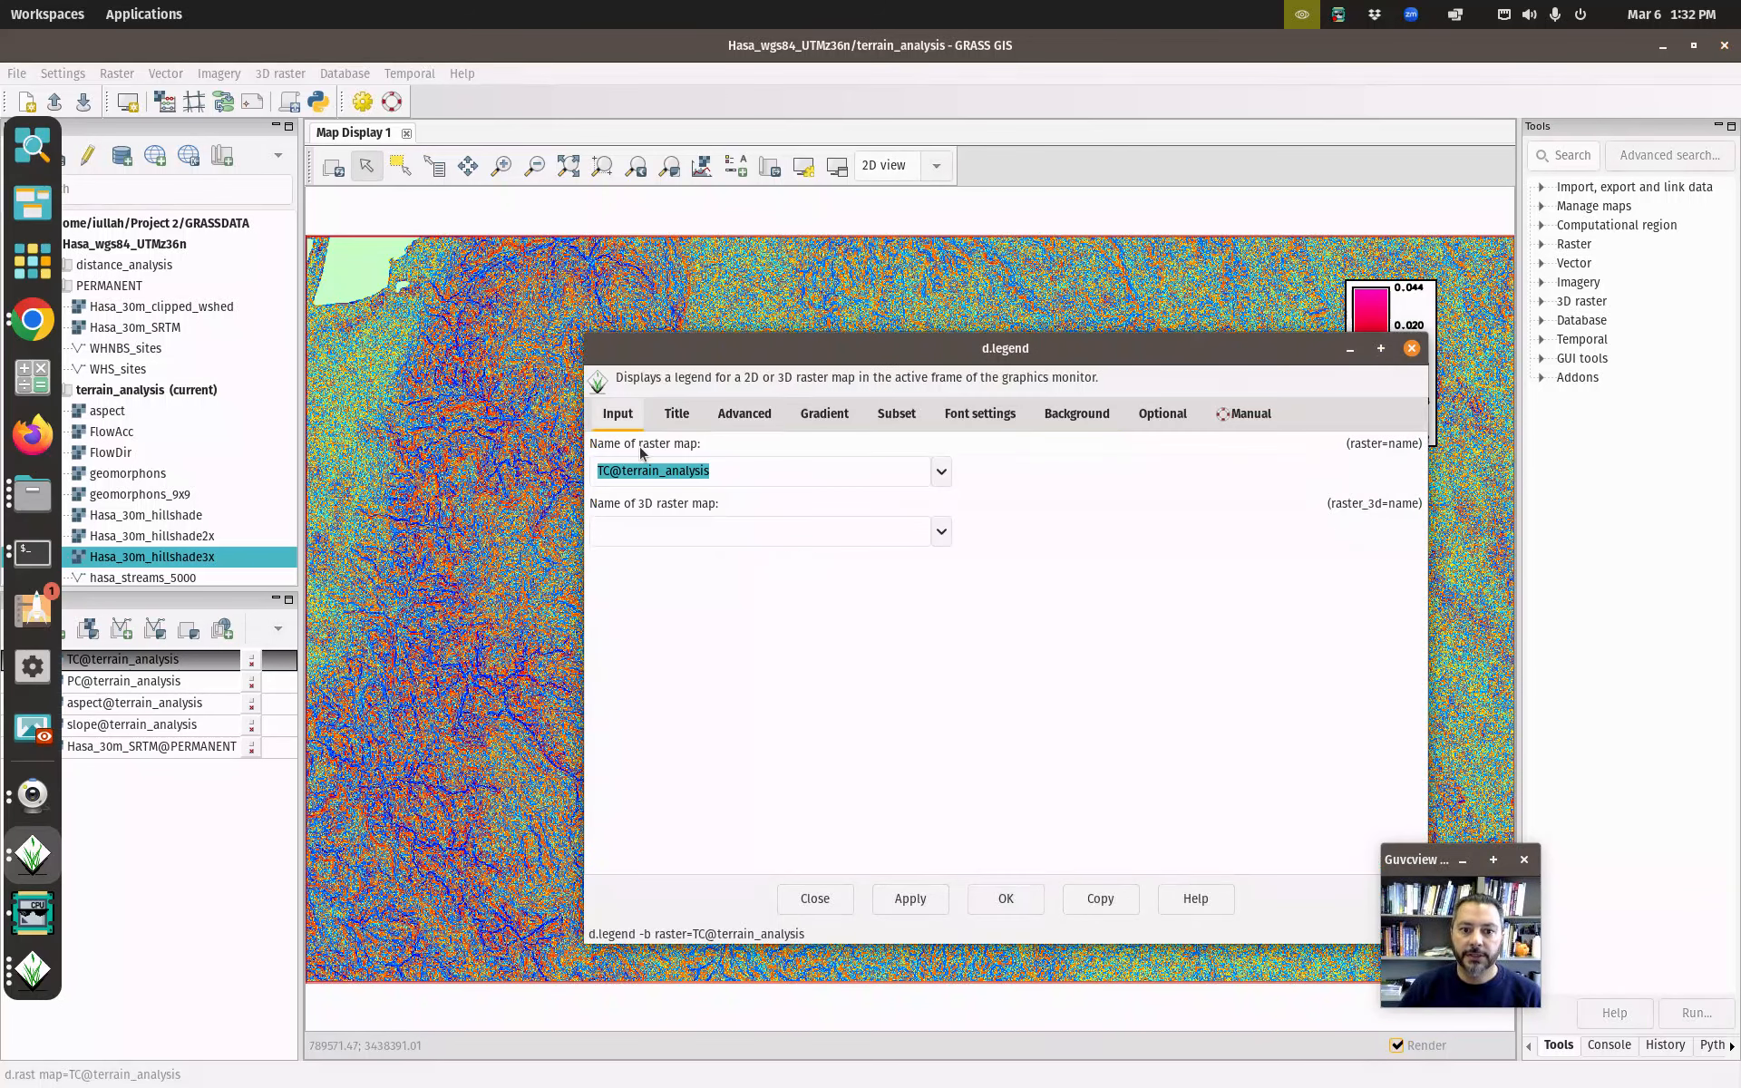
click(940, 472)
click(692, 534)
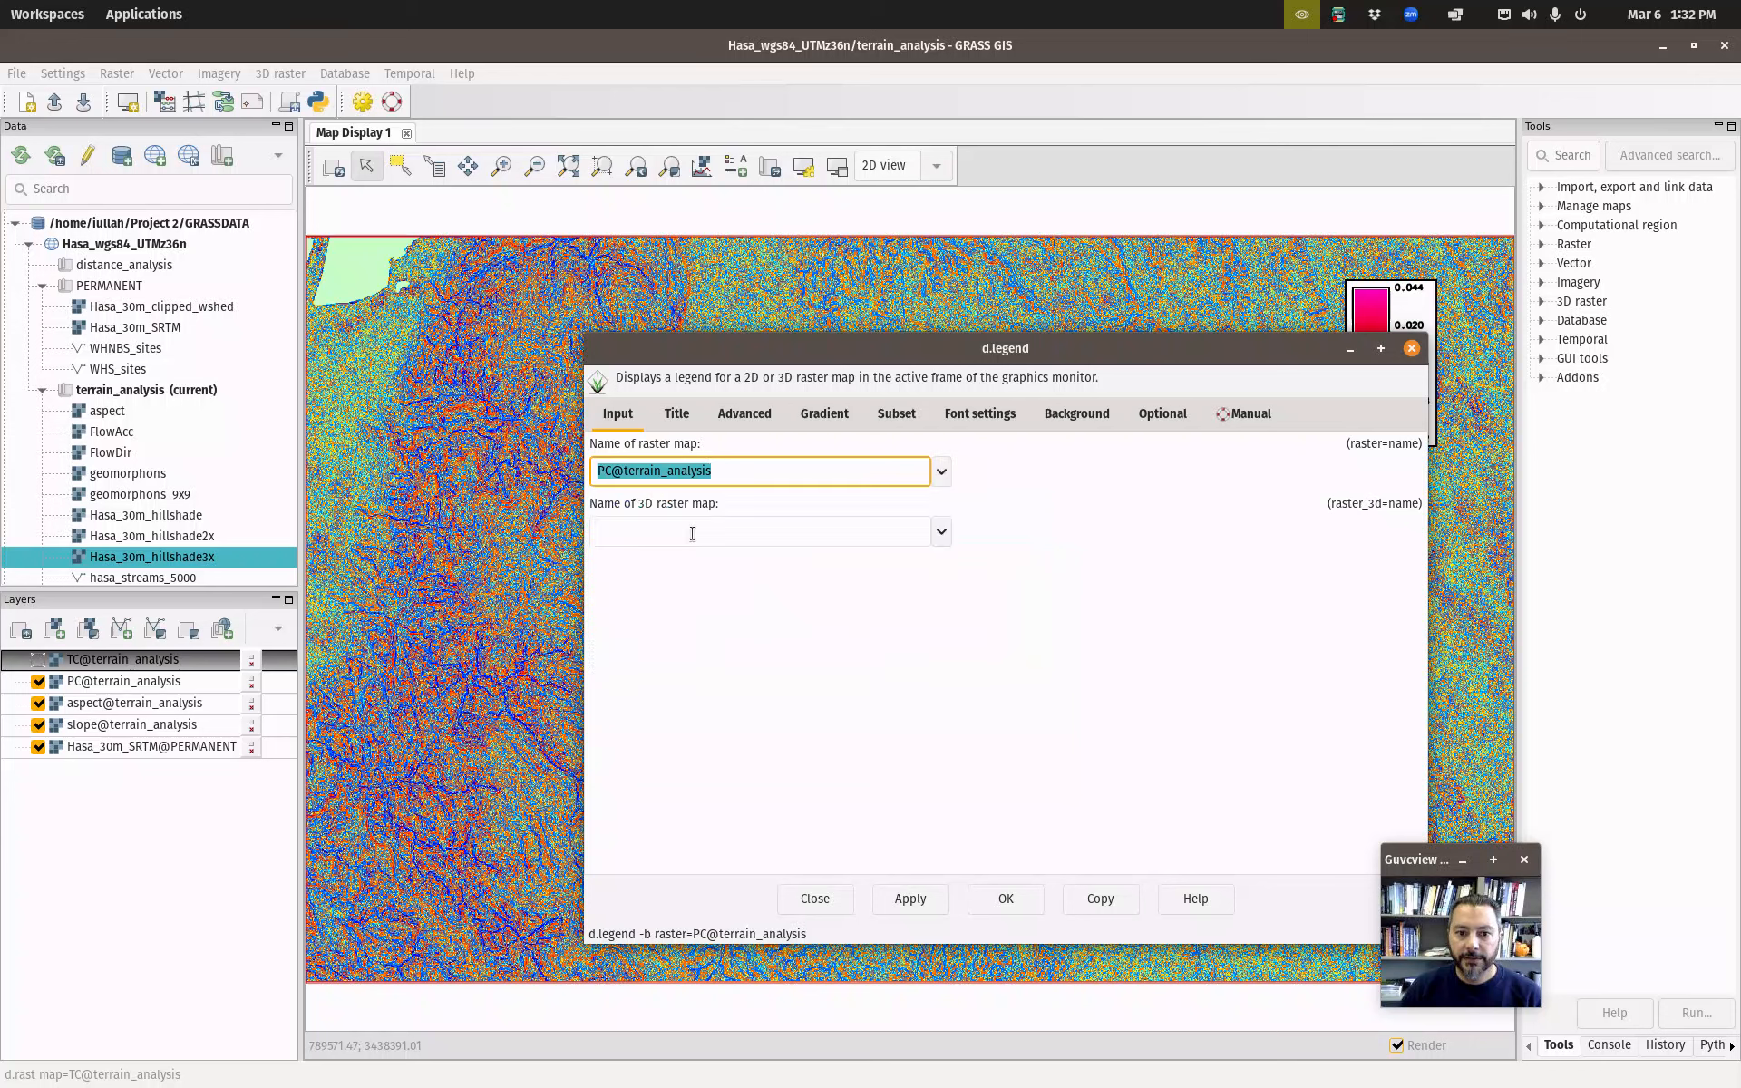
click(1003, 897)
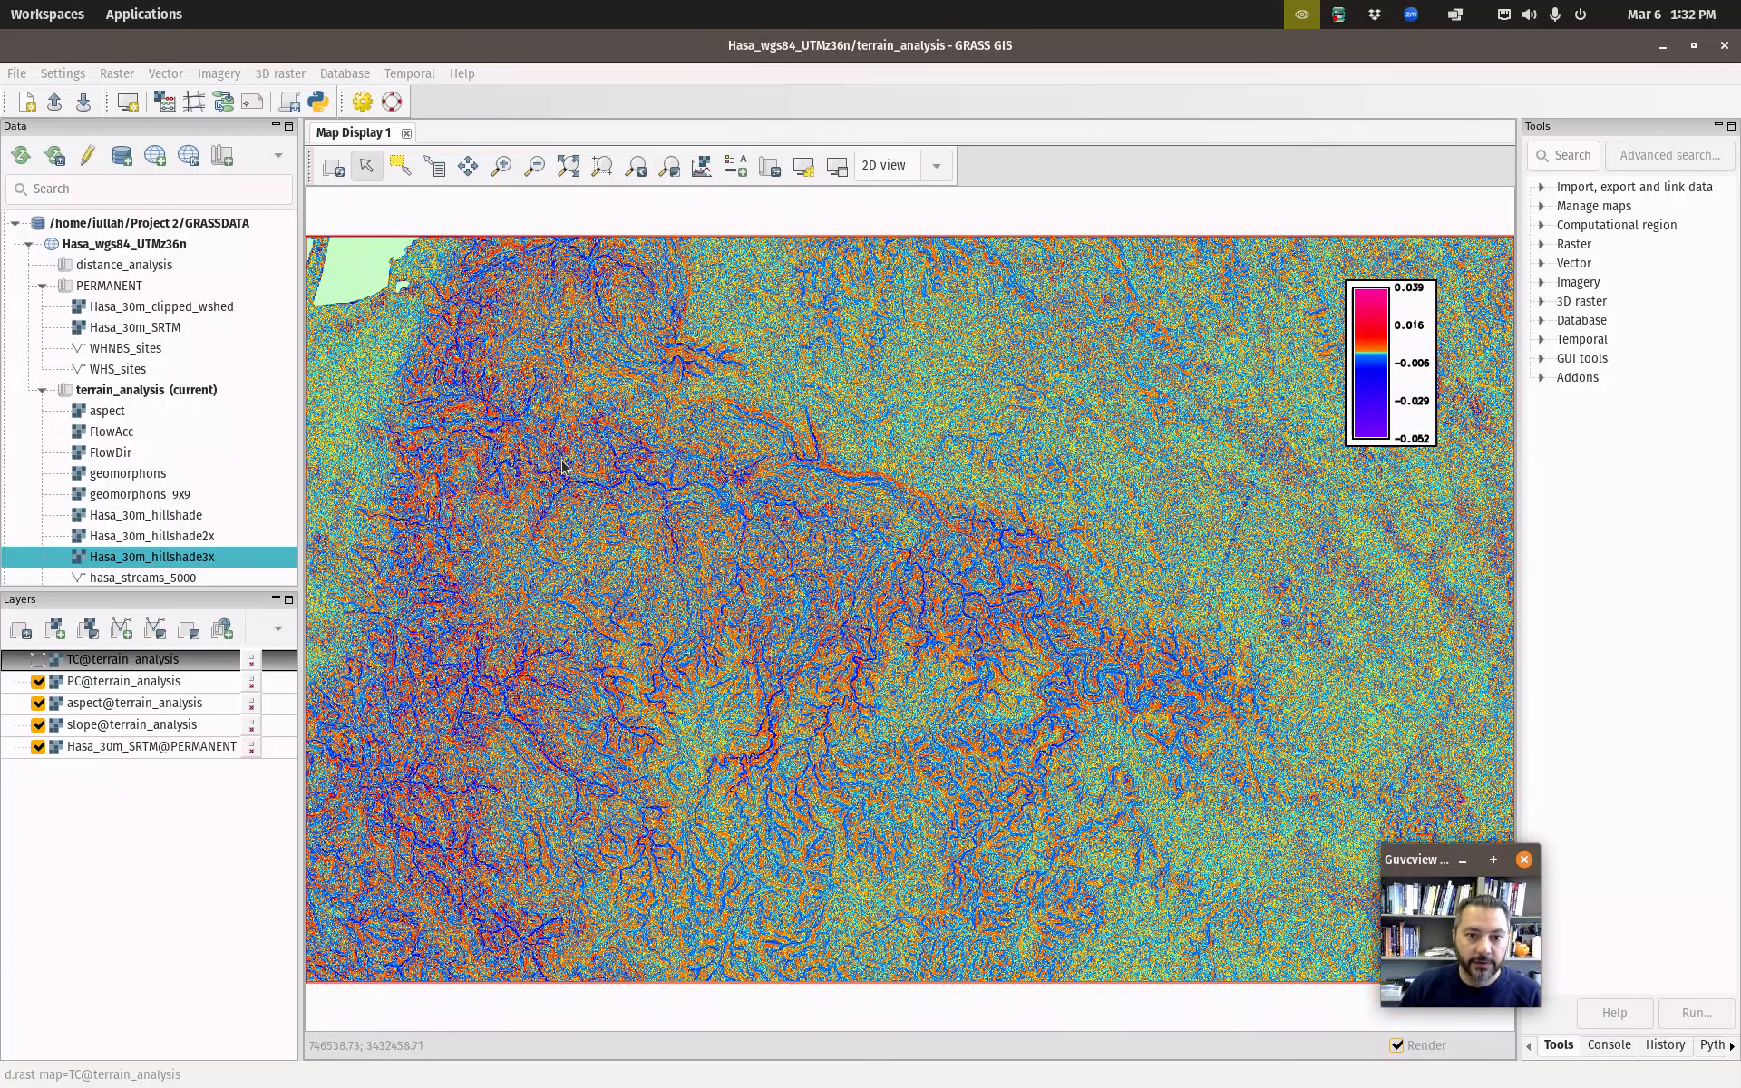
Hide the PC@terrain_analysis layer and switch the legend's raster map to aspect@terrain_analysis.
click(38, 681)
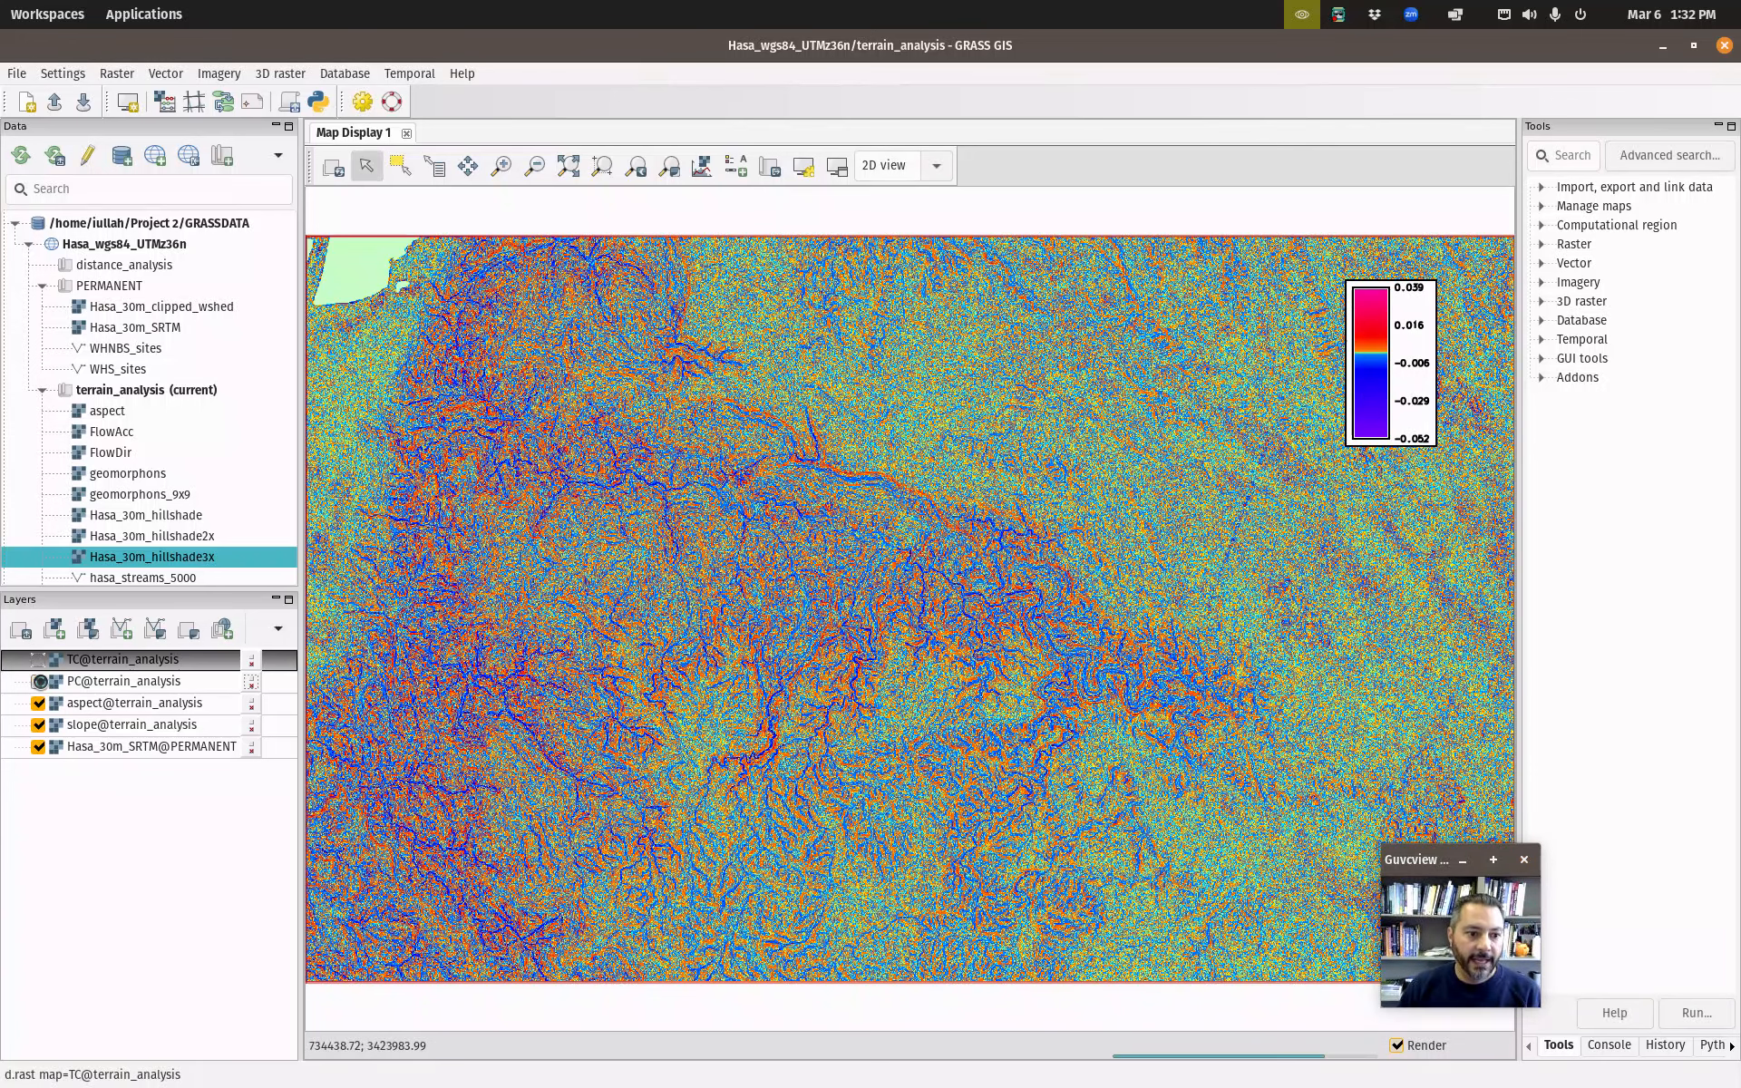
double_click(1375, 365)
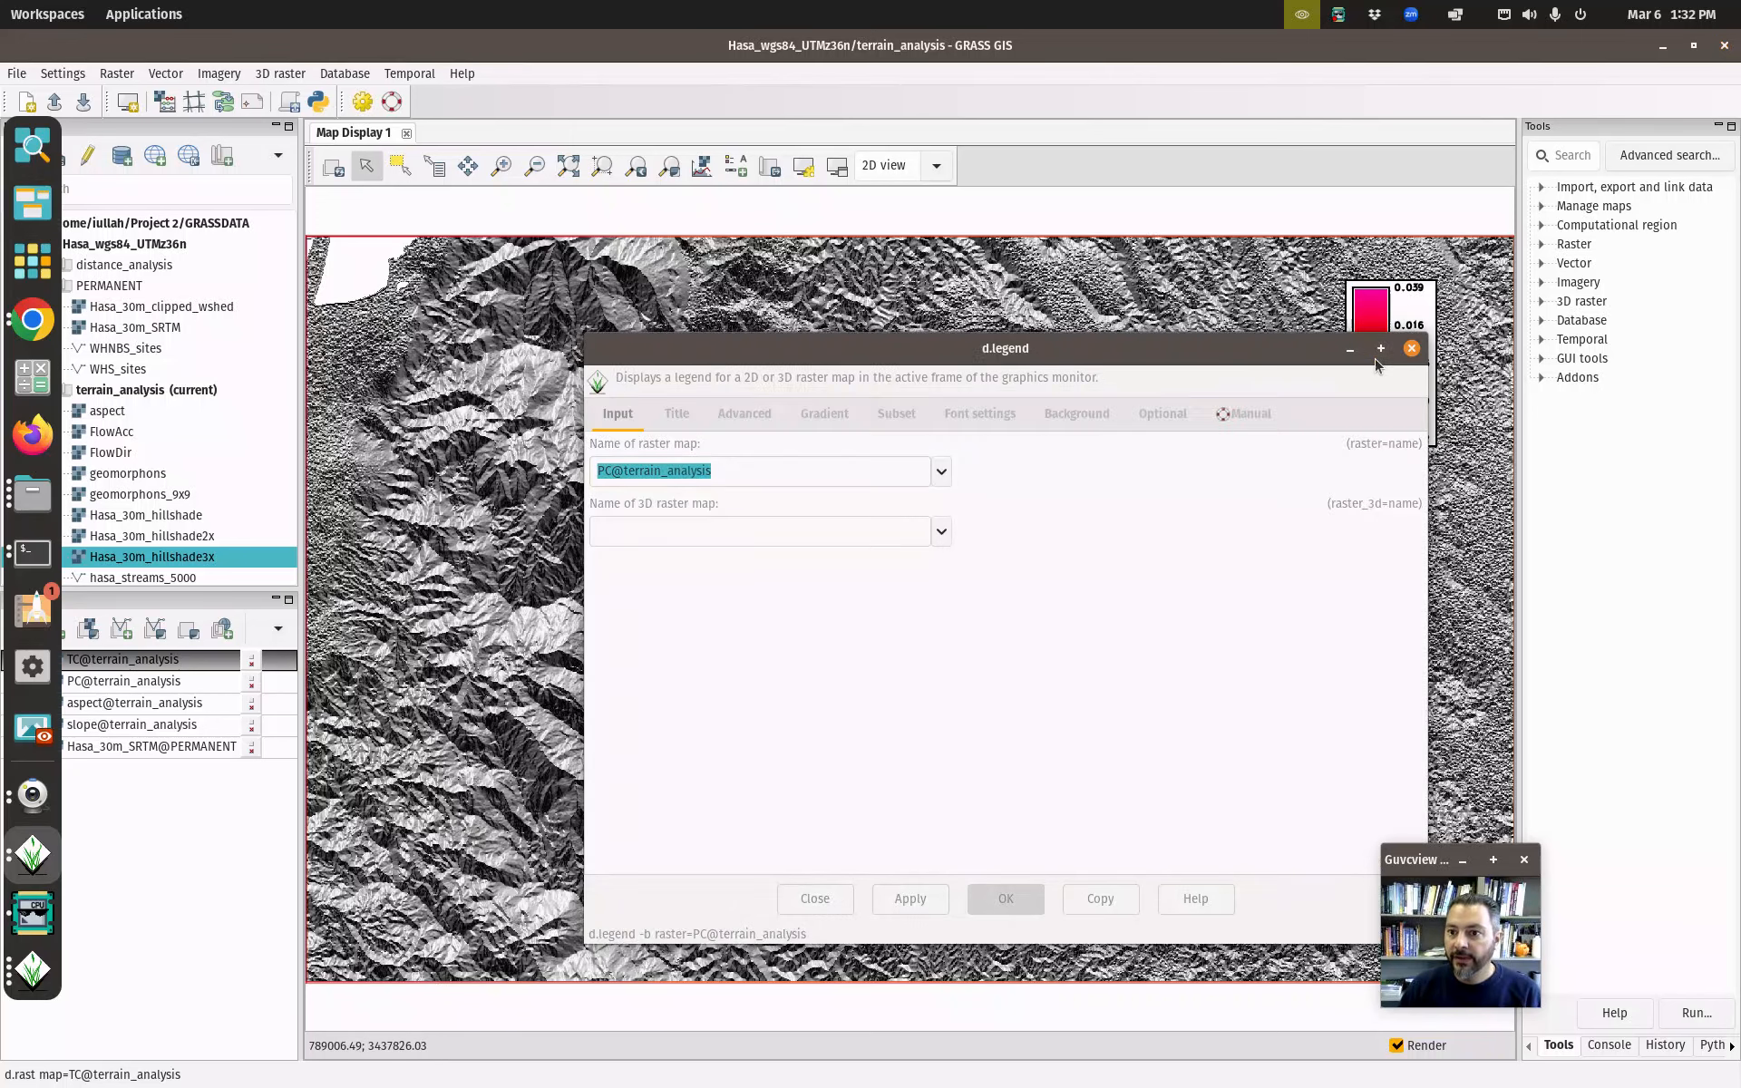
click(942, 468)
click(717, 556)
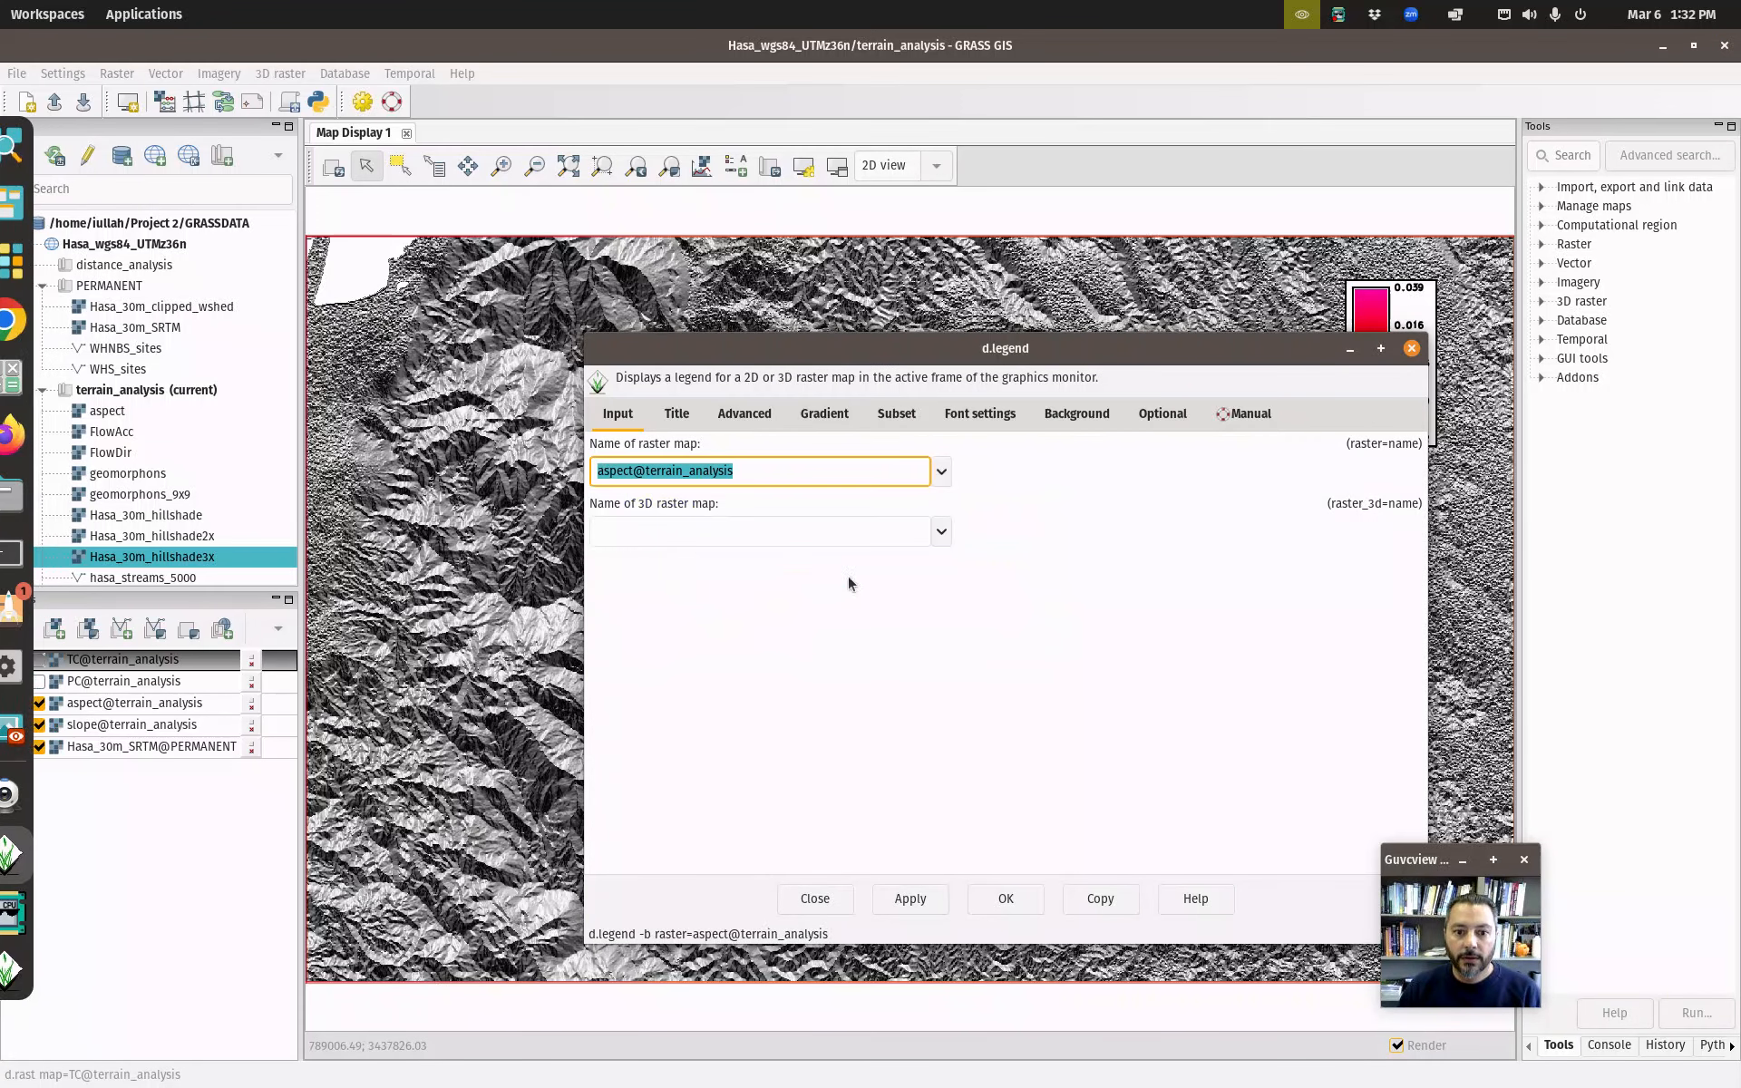
click(989, 897)
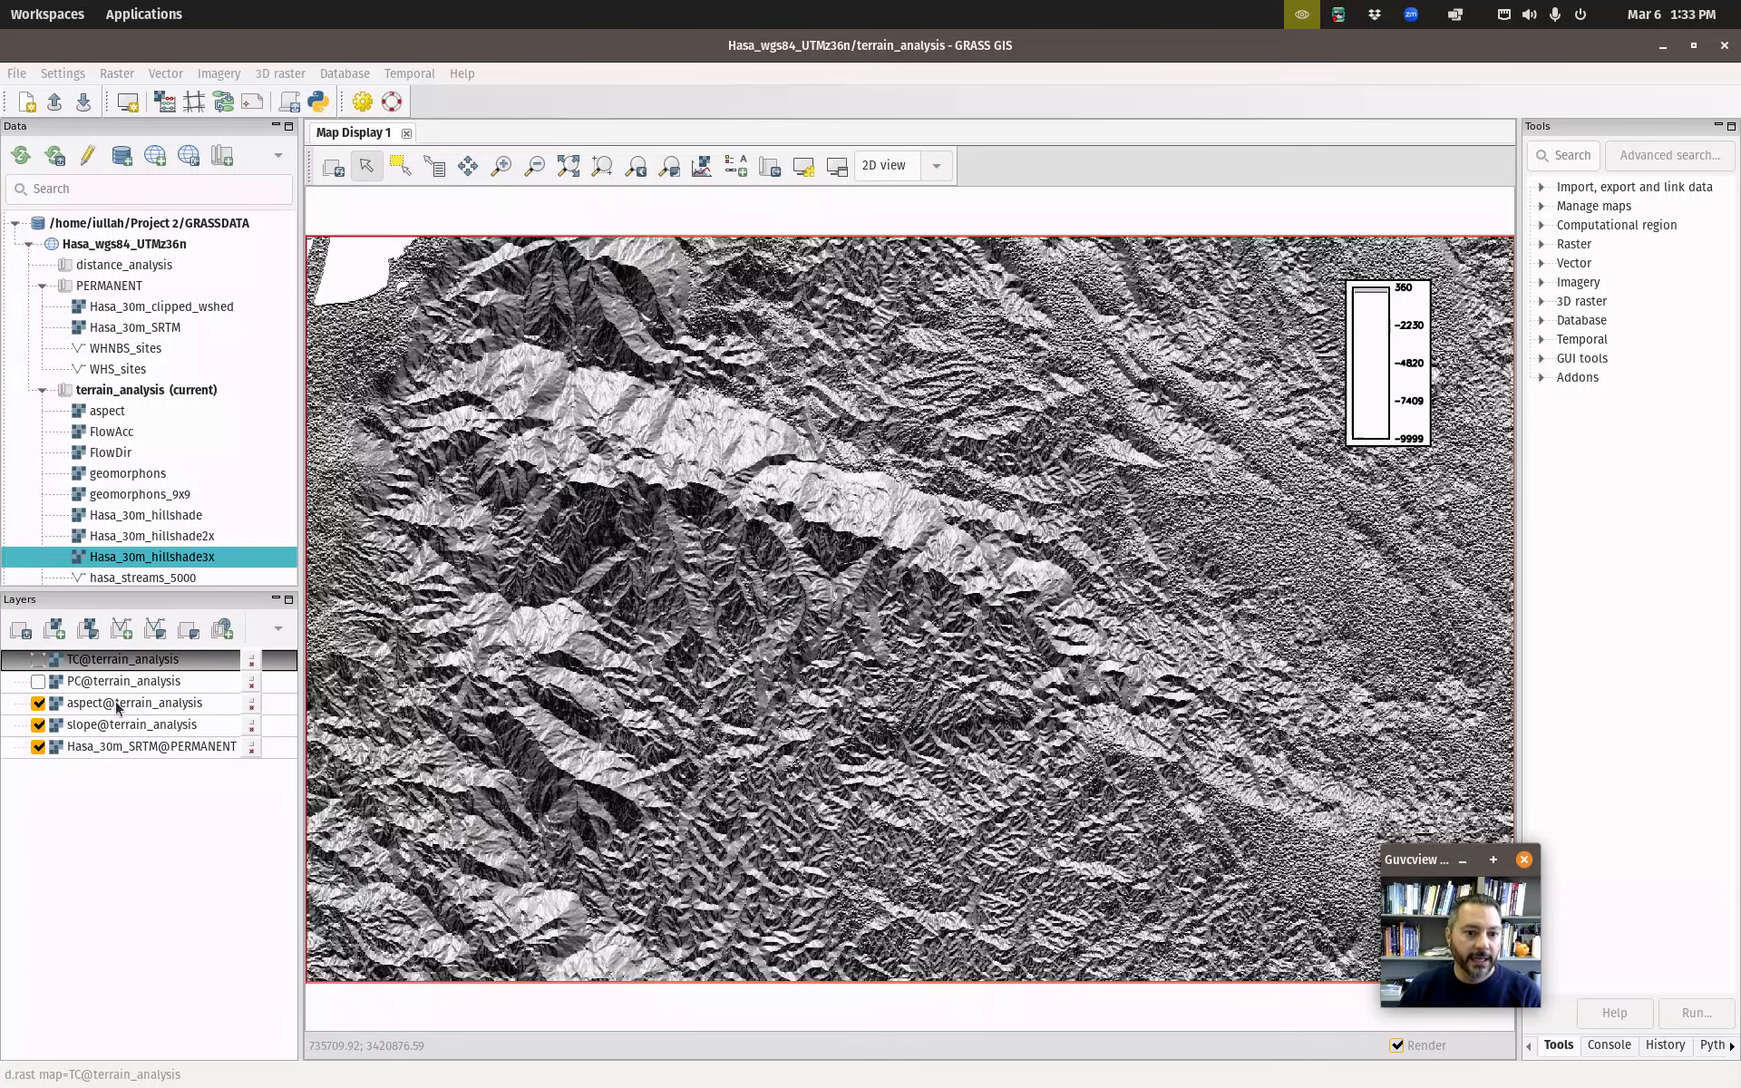
Hide the aspect@terrain_analysis layer and switch the legend's raster map to slope@terrain_analysis.
click(39, 703)
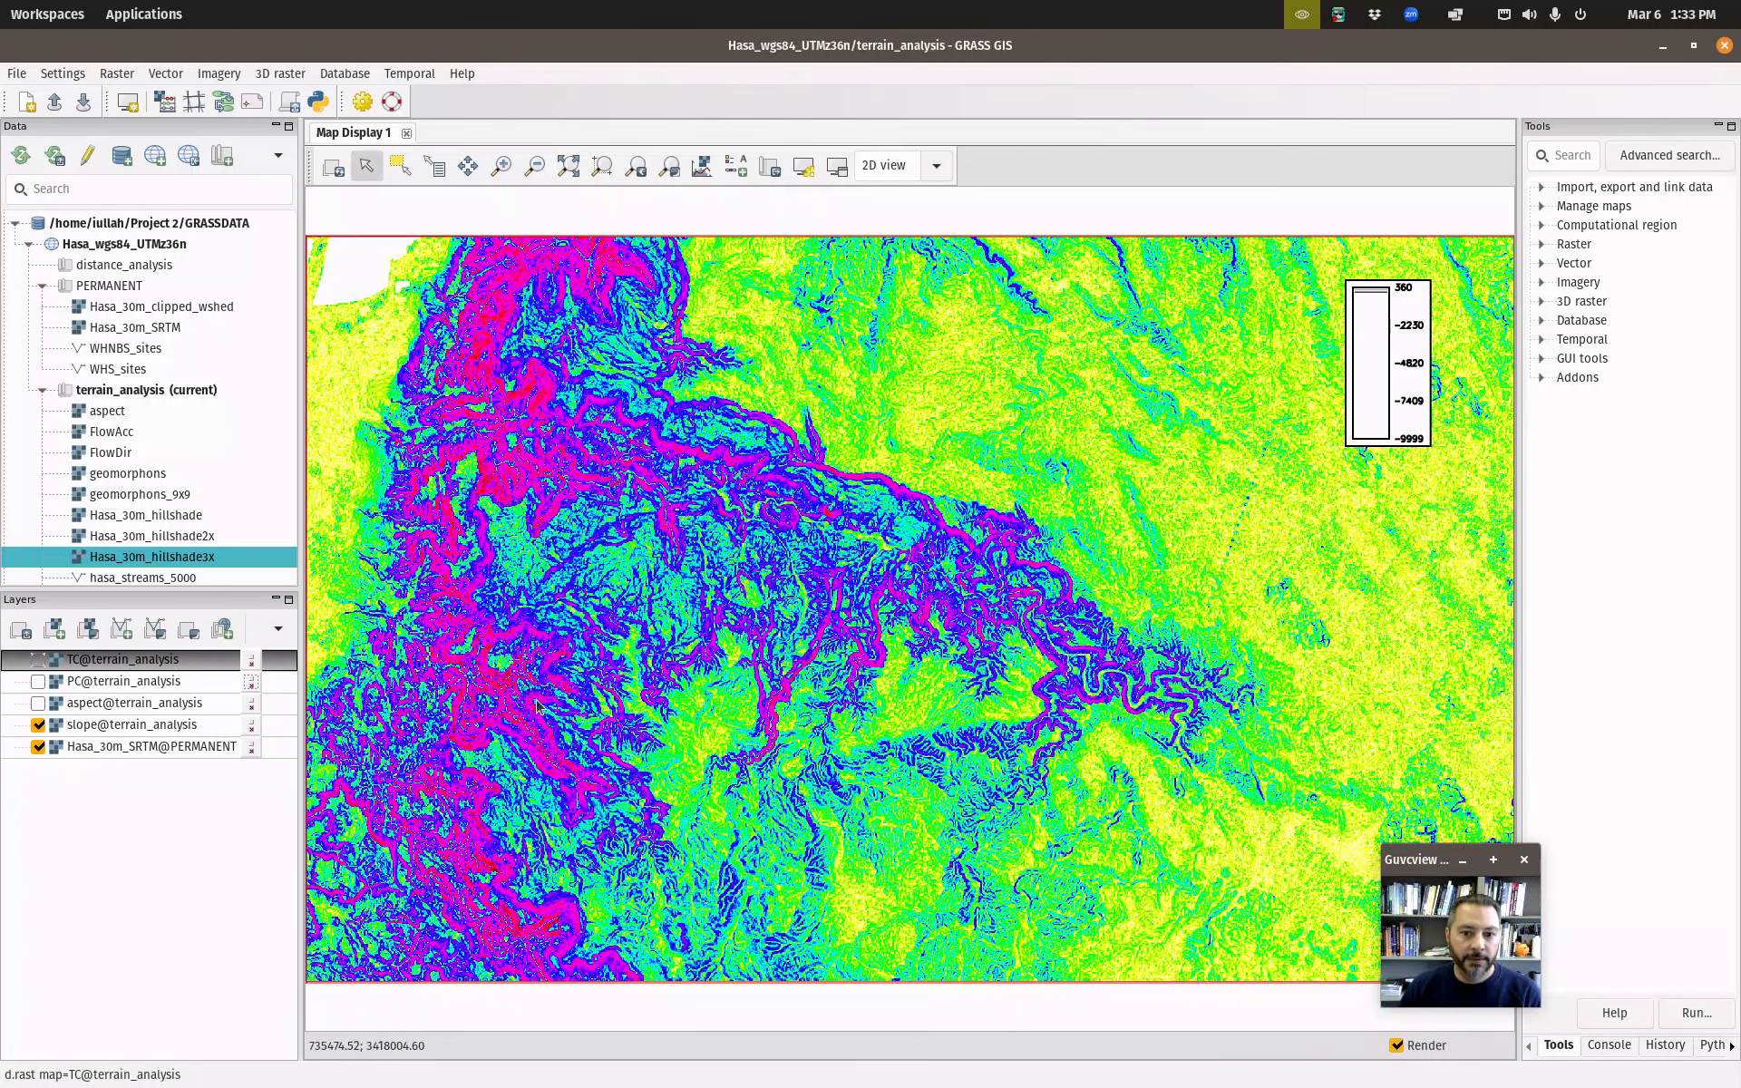
double_click(1393, 365)
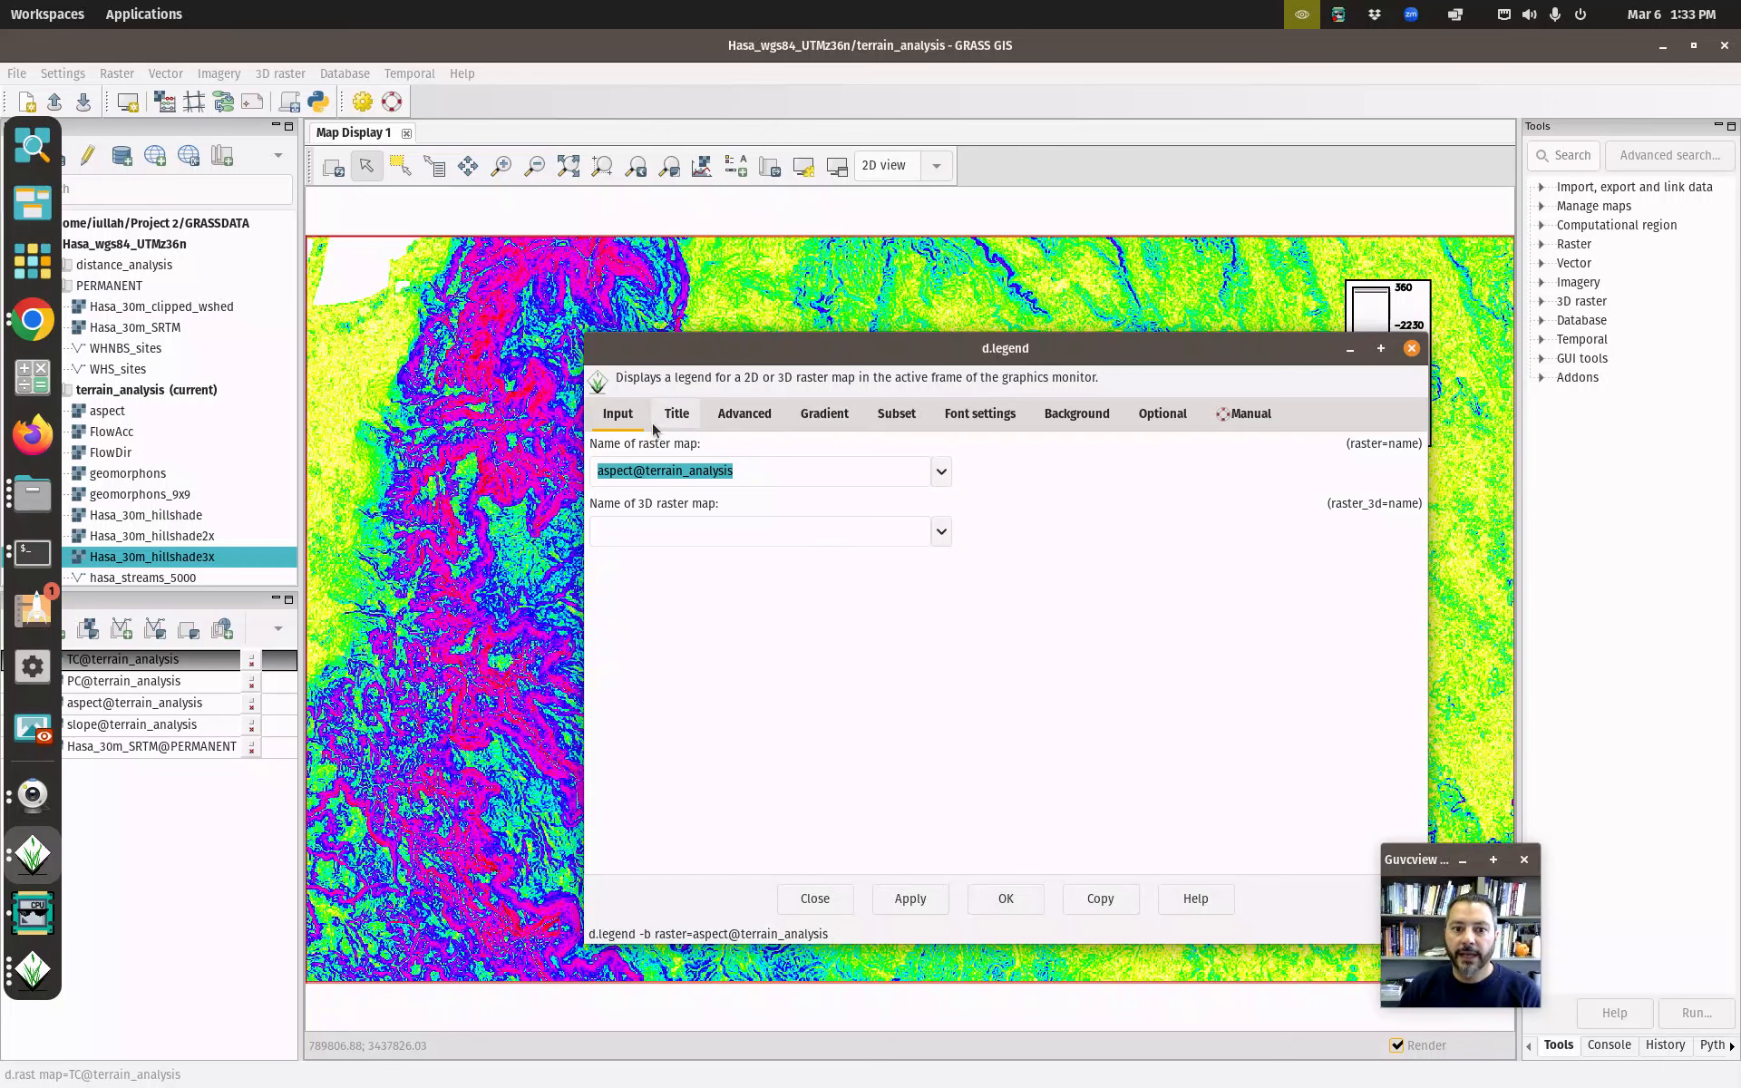
click(941, 470)
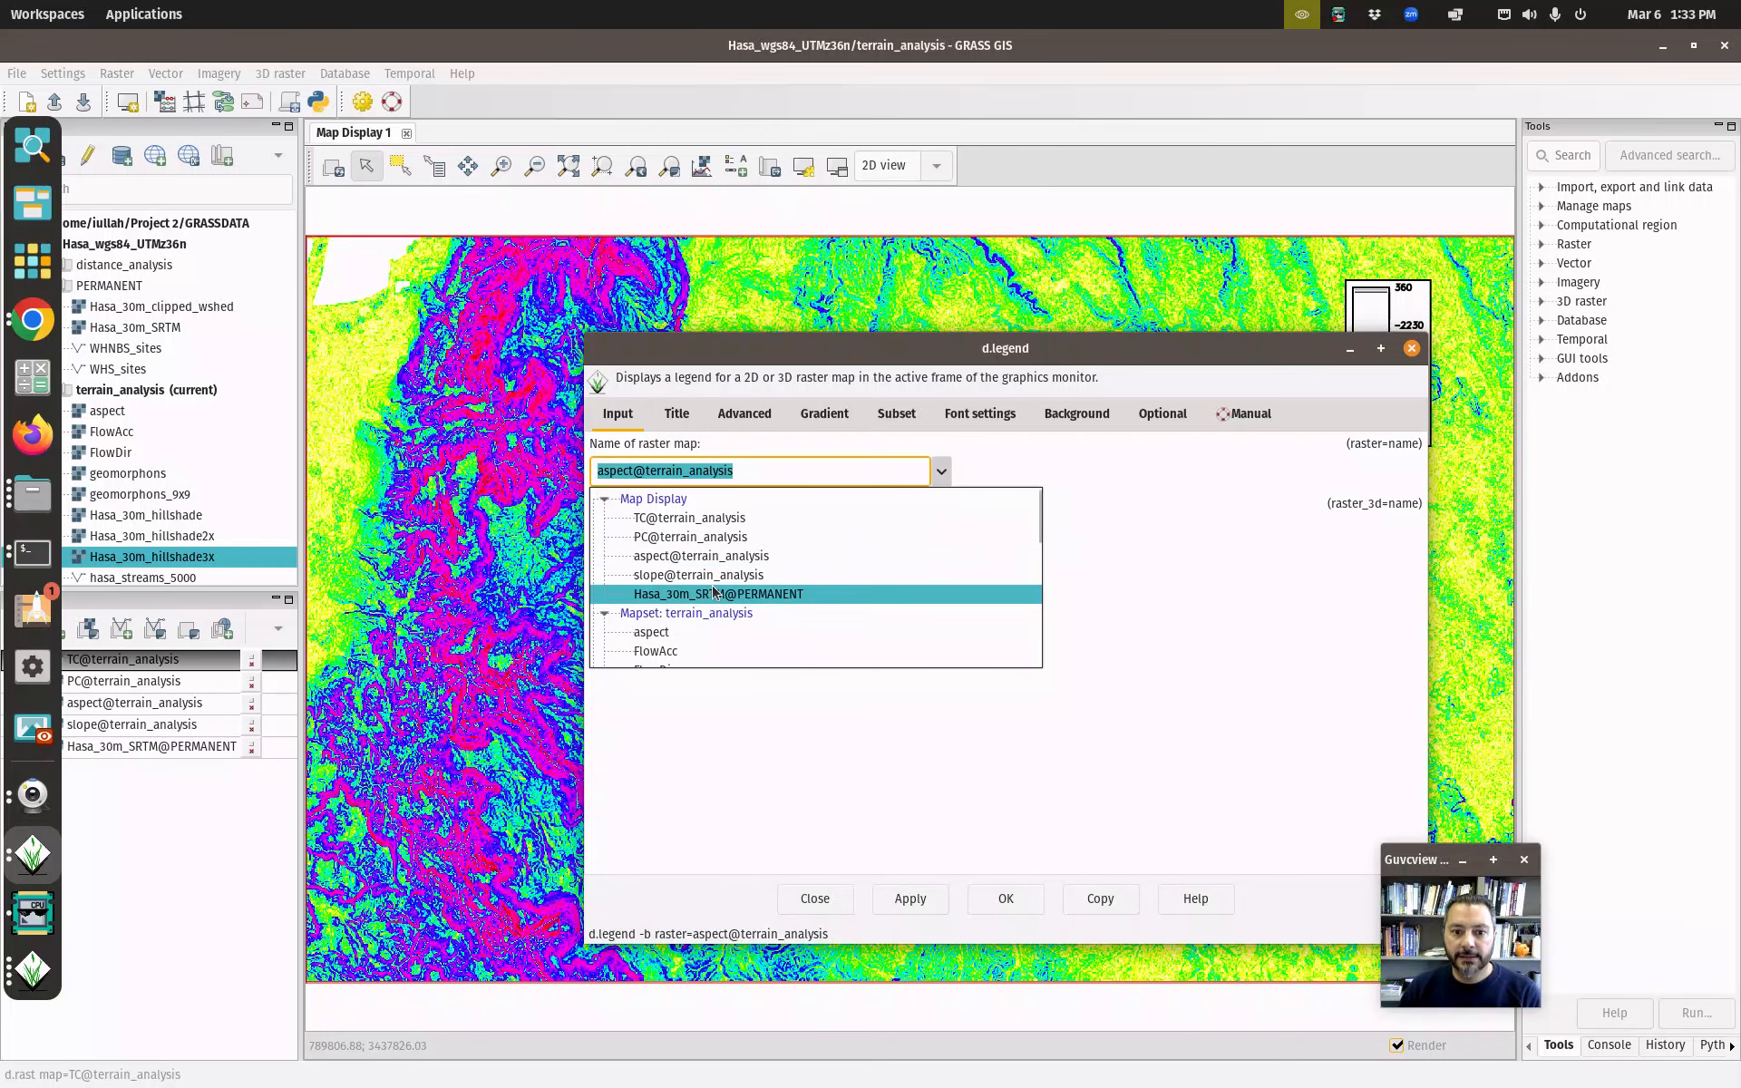
click(780, 574)
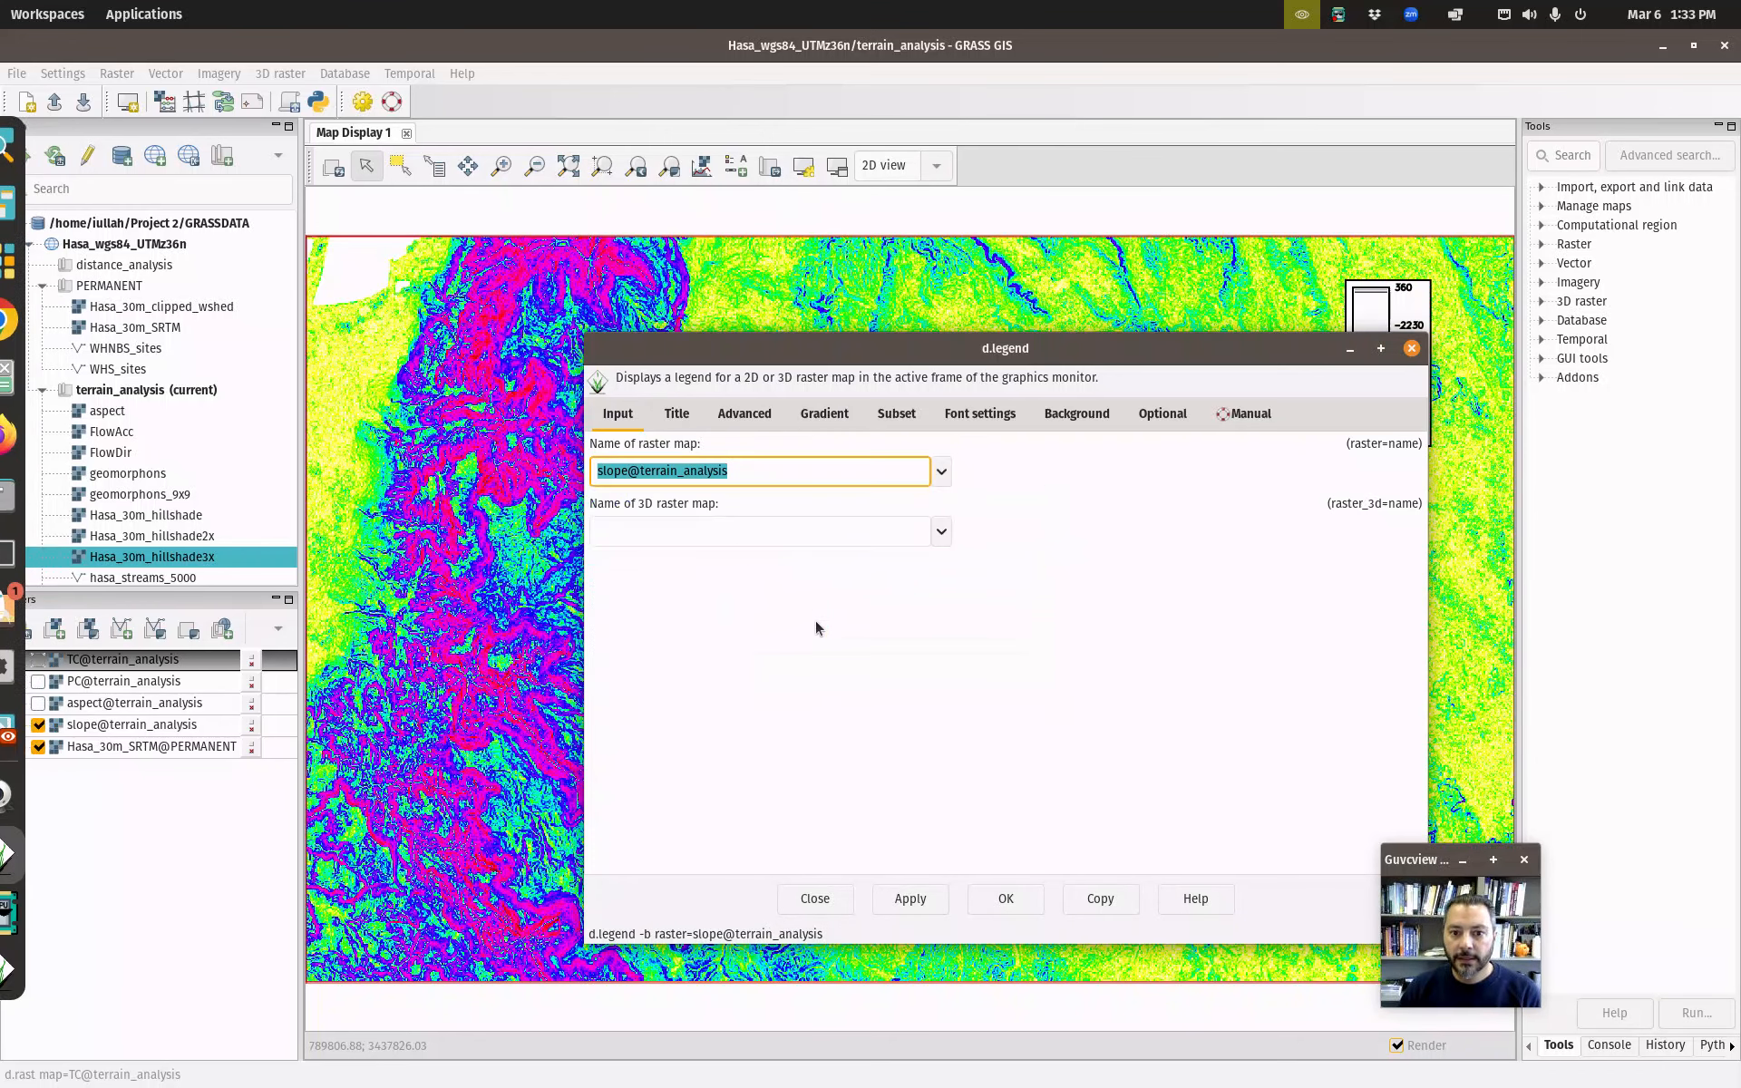
click(1005, 899)
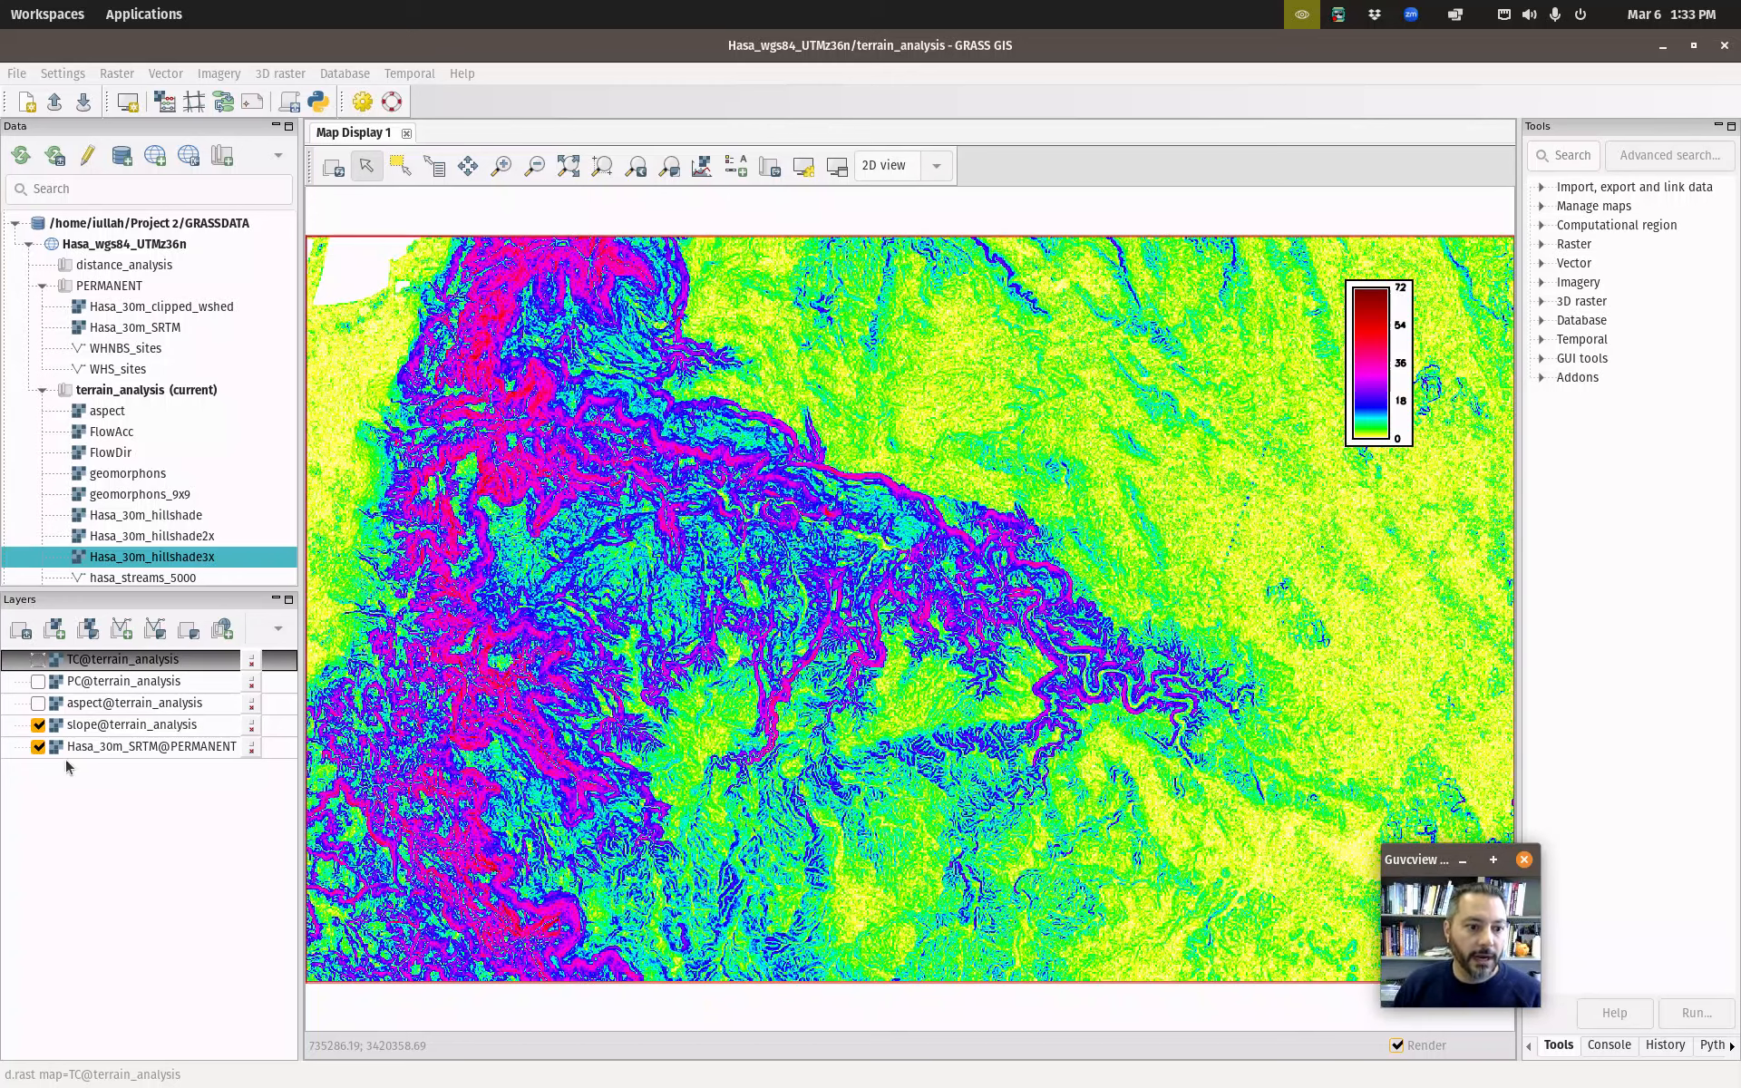
Hide the slope layer and add a shaded relief map layer draping slope@terrain_analysis over Hasa_30m_hillshade@terrain_analysis.
click(39, 724)
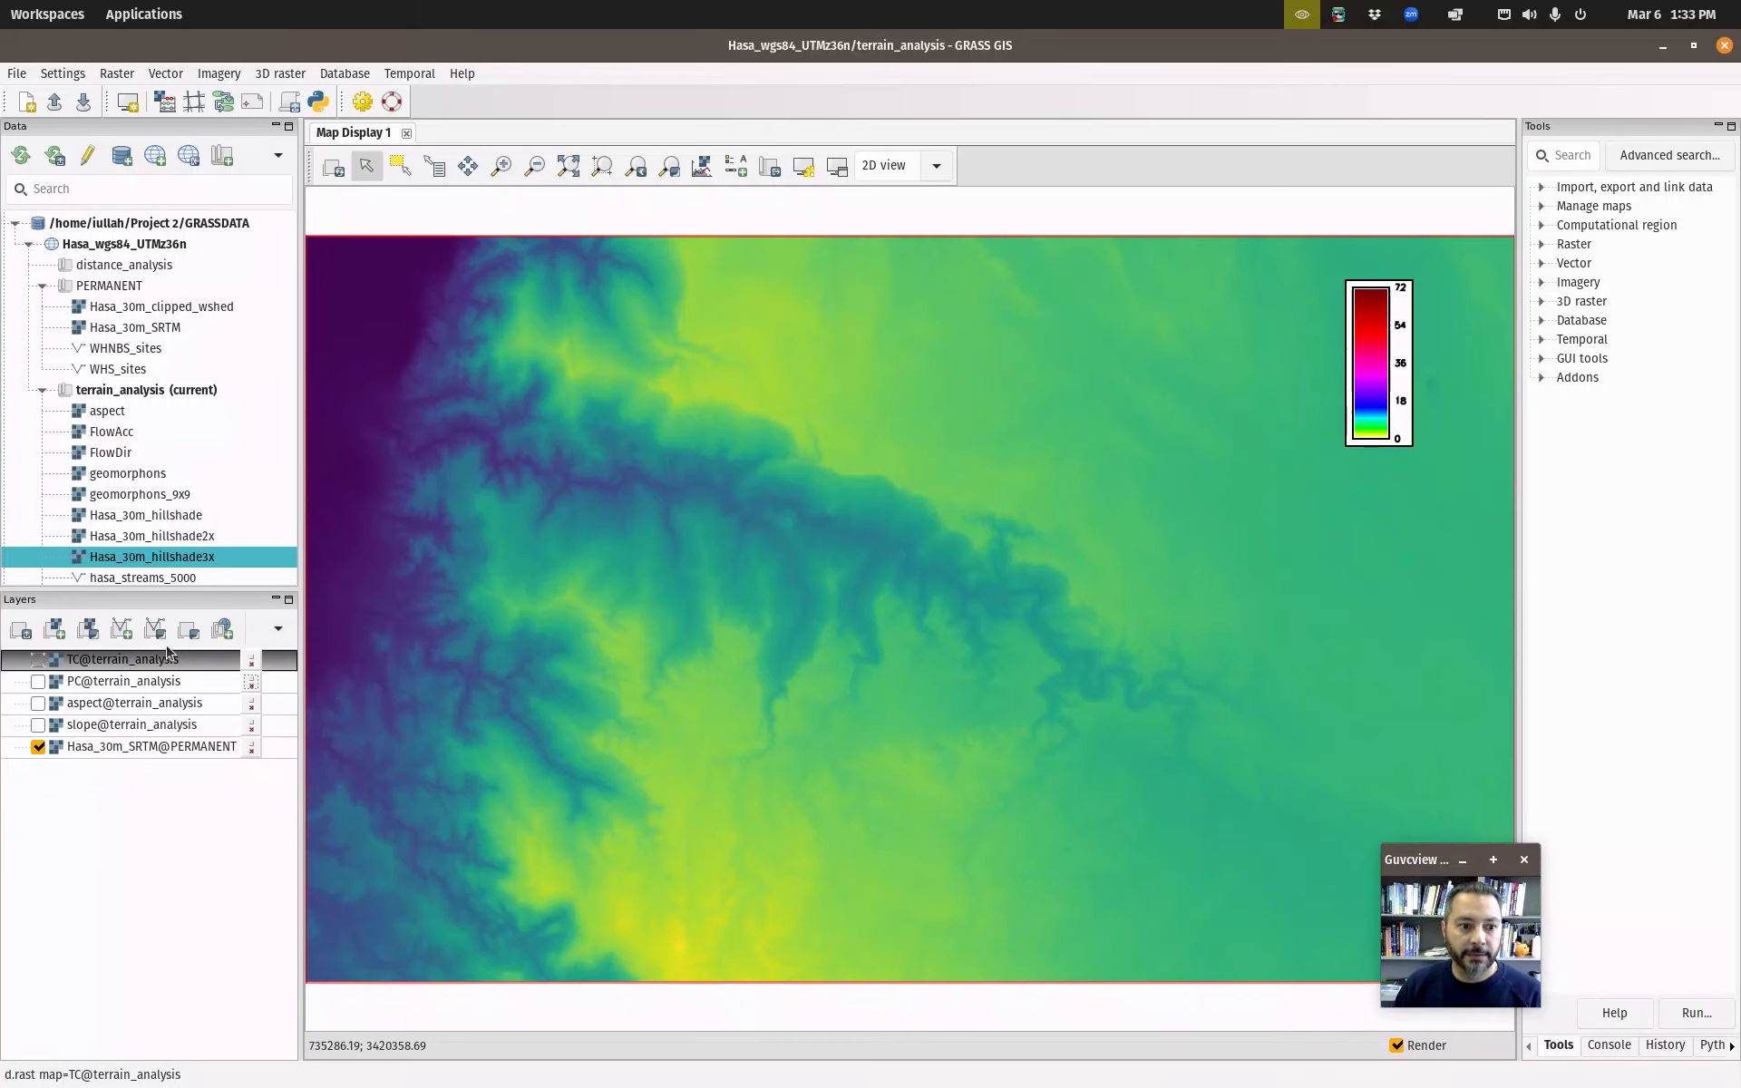
click(88, 632)
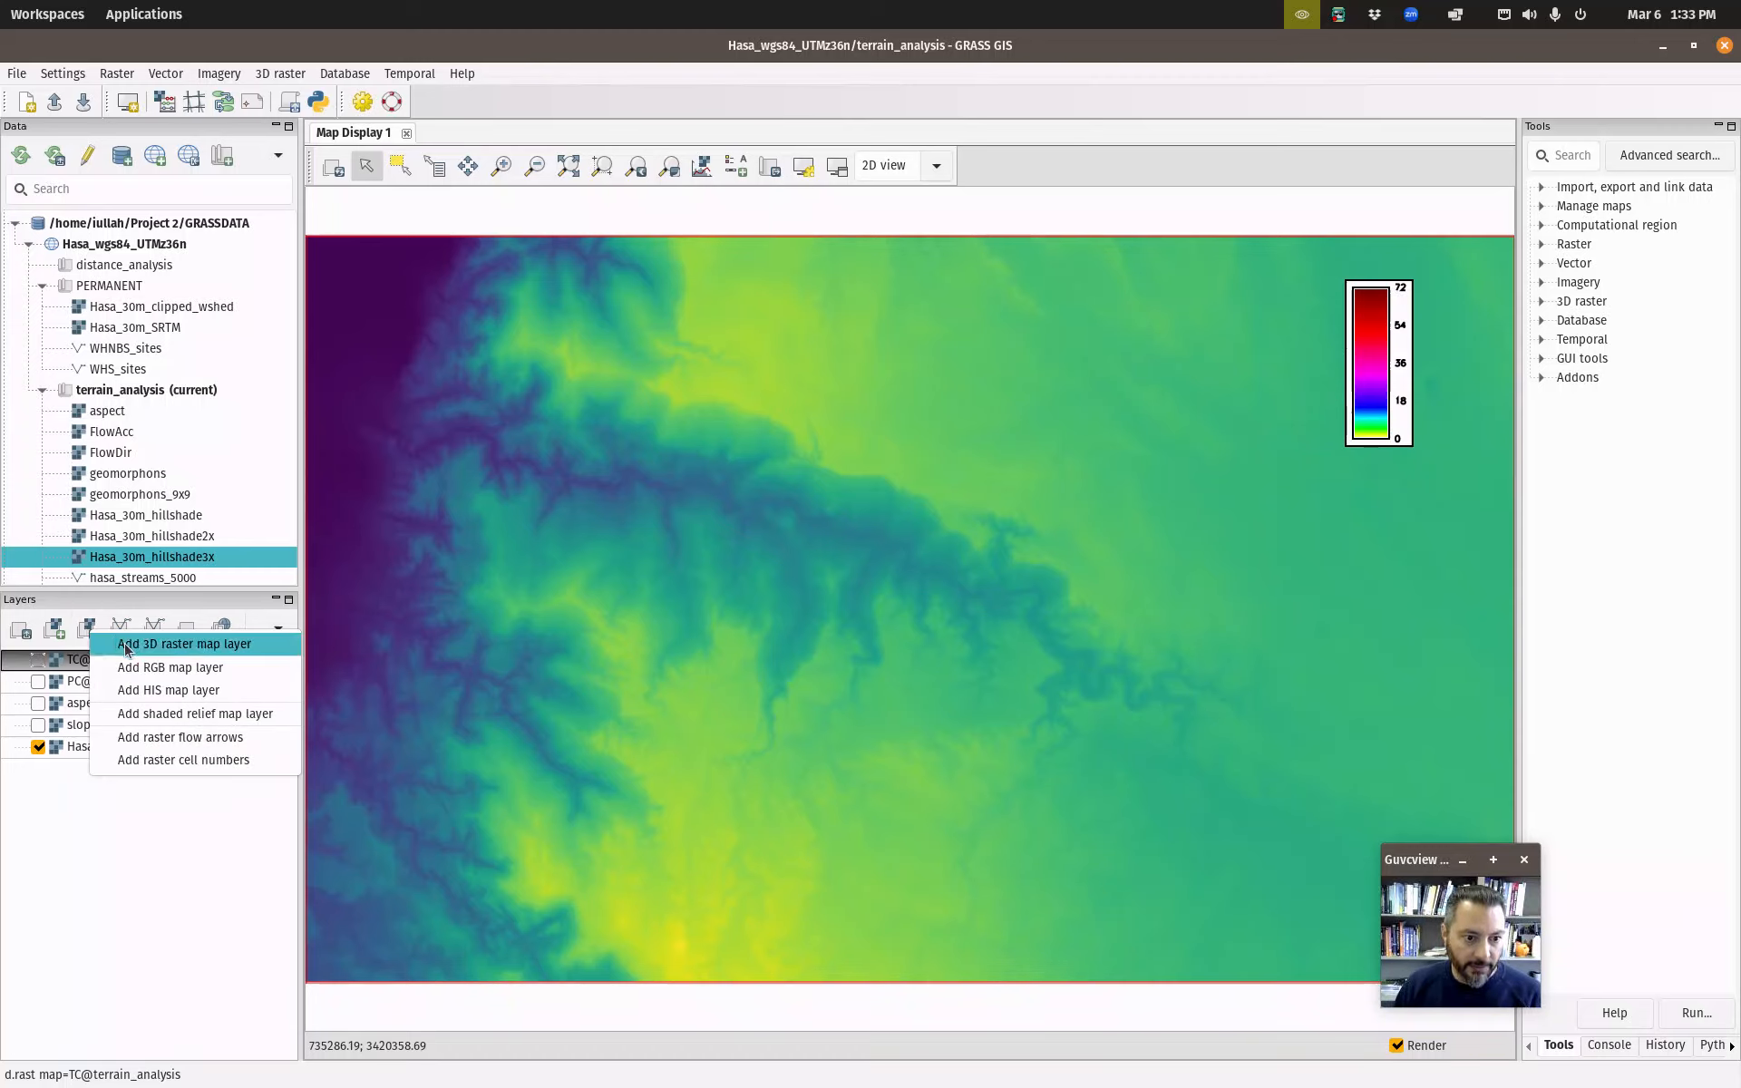
click(186, 714)
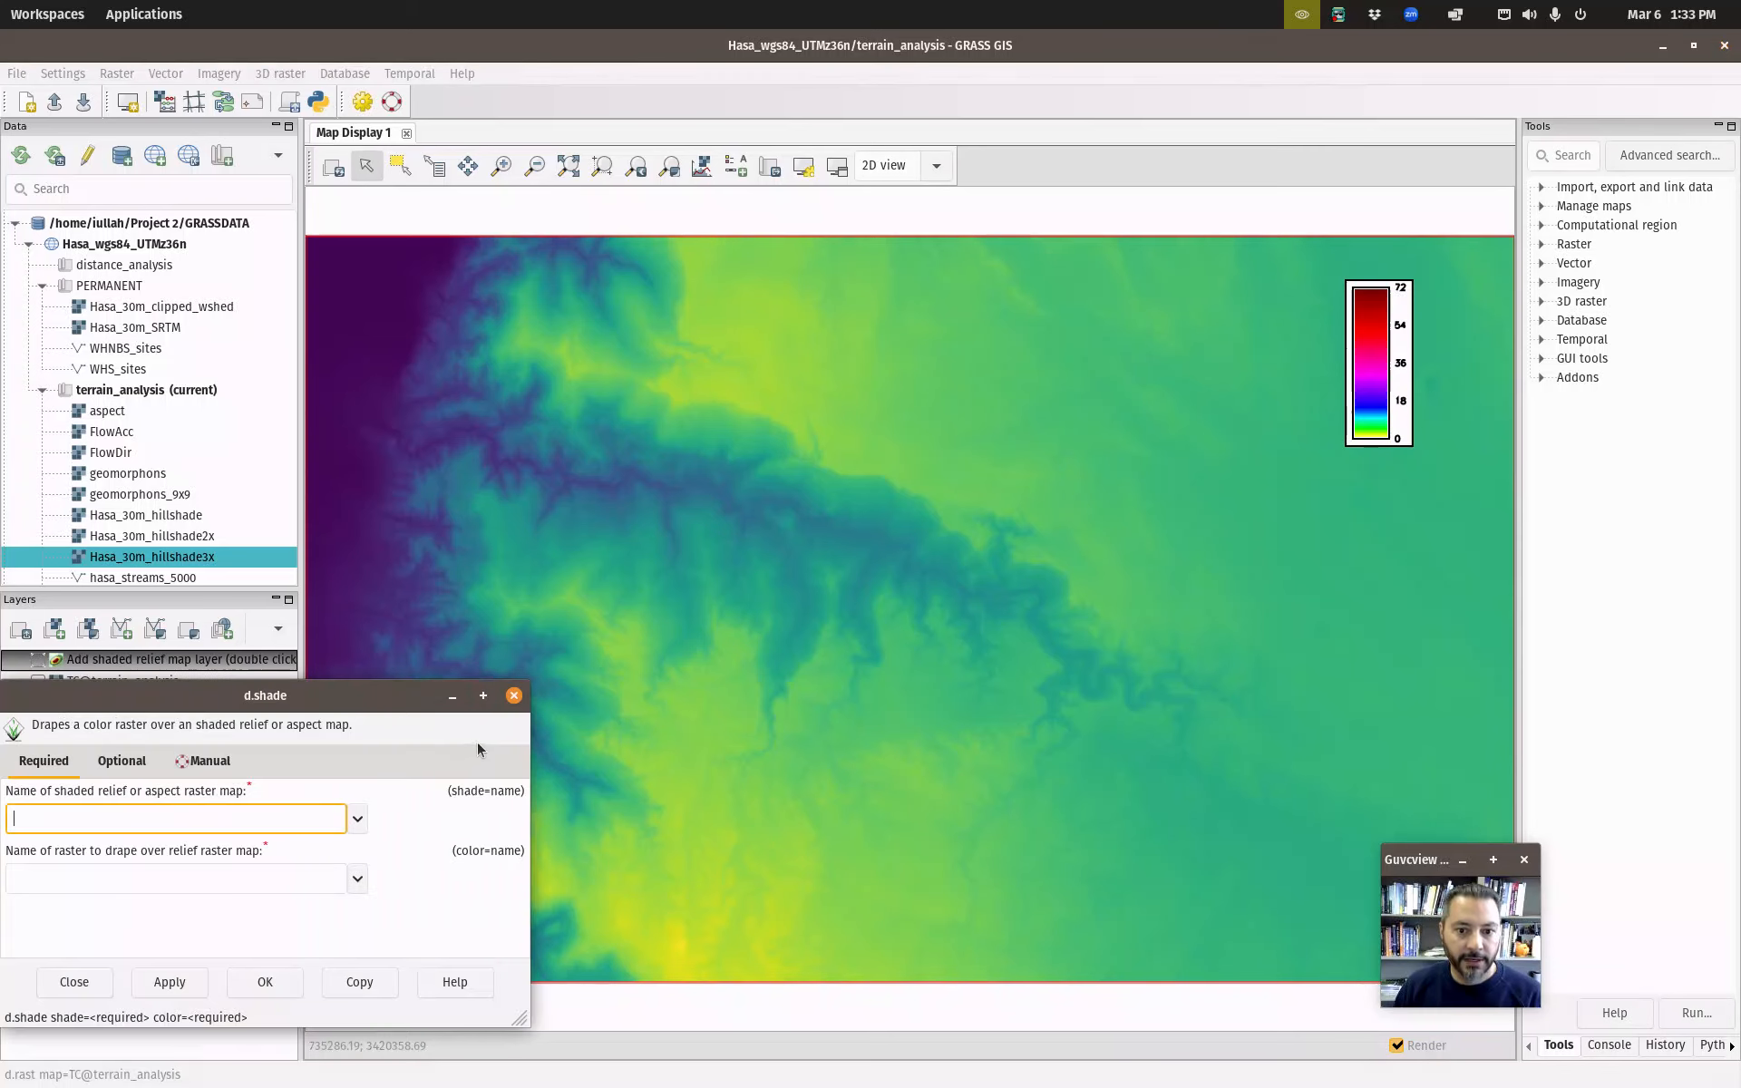
mouse_move(407, 704)
mouse_down()
mouse_move(626, 654)
mouse_move(874, 500)
mouse_up()
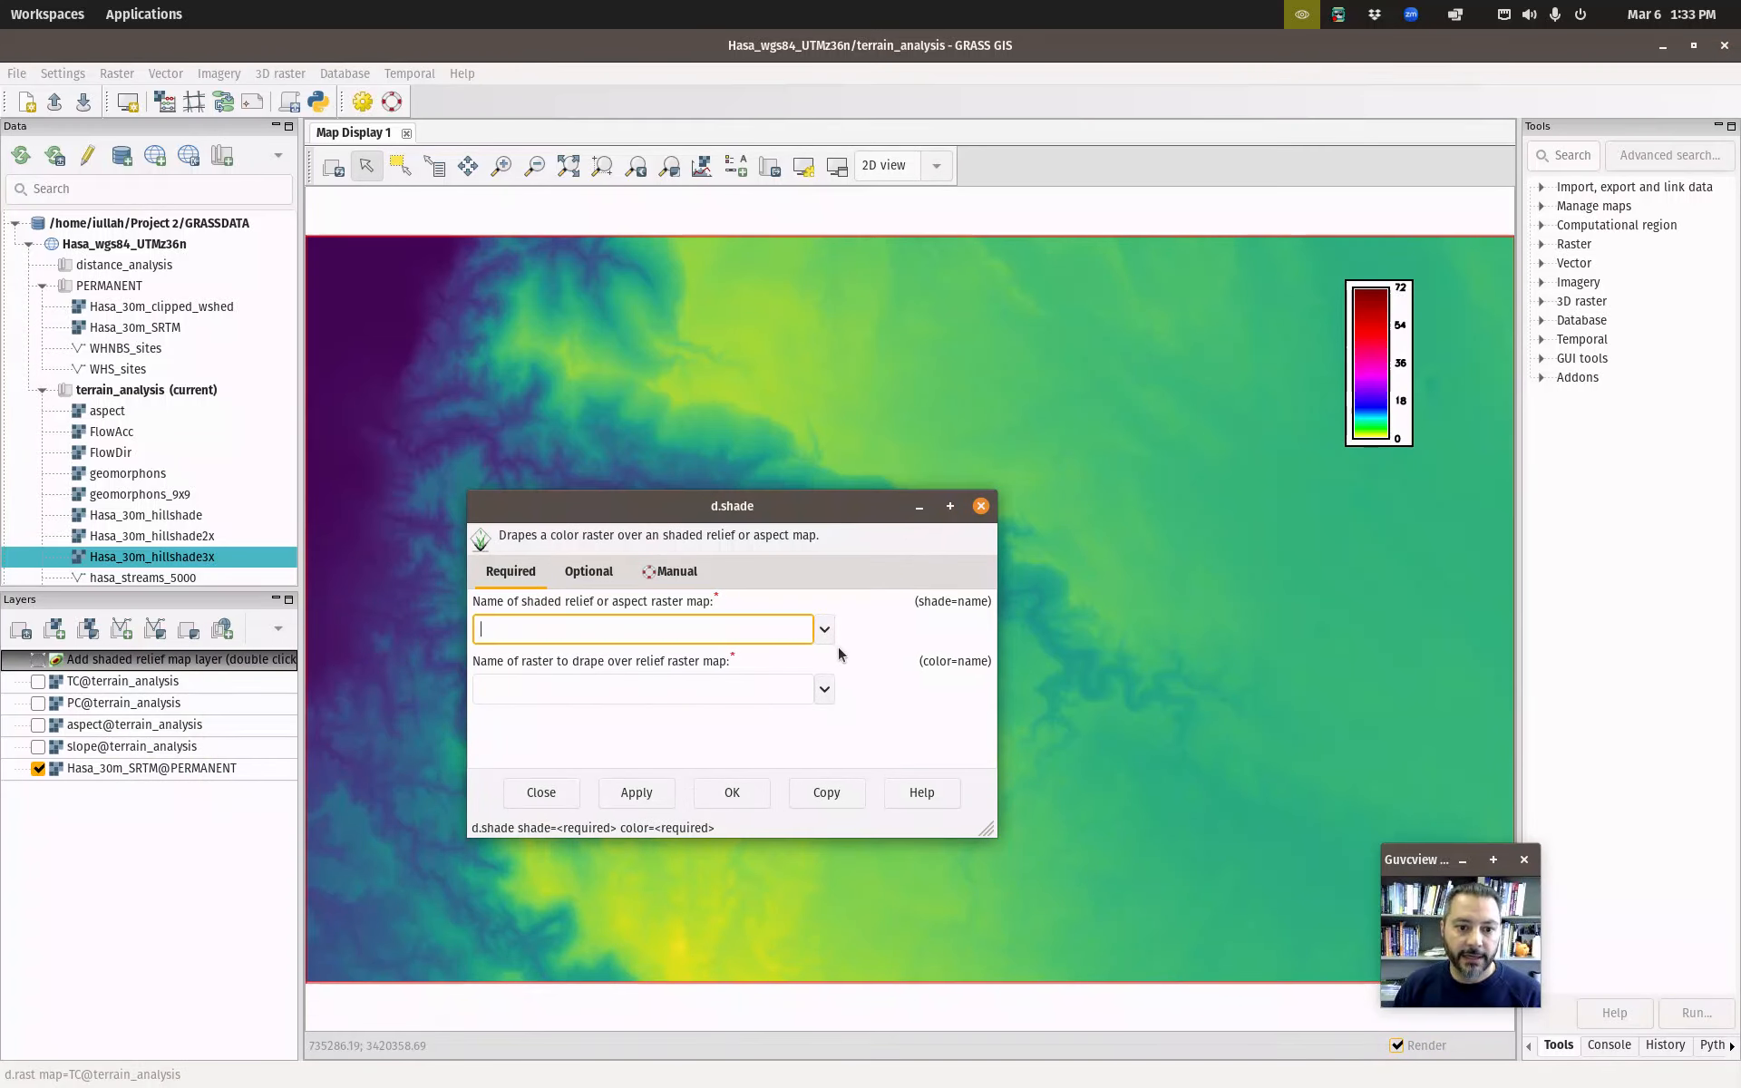
click(823, 630)
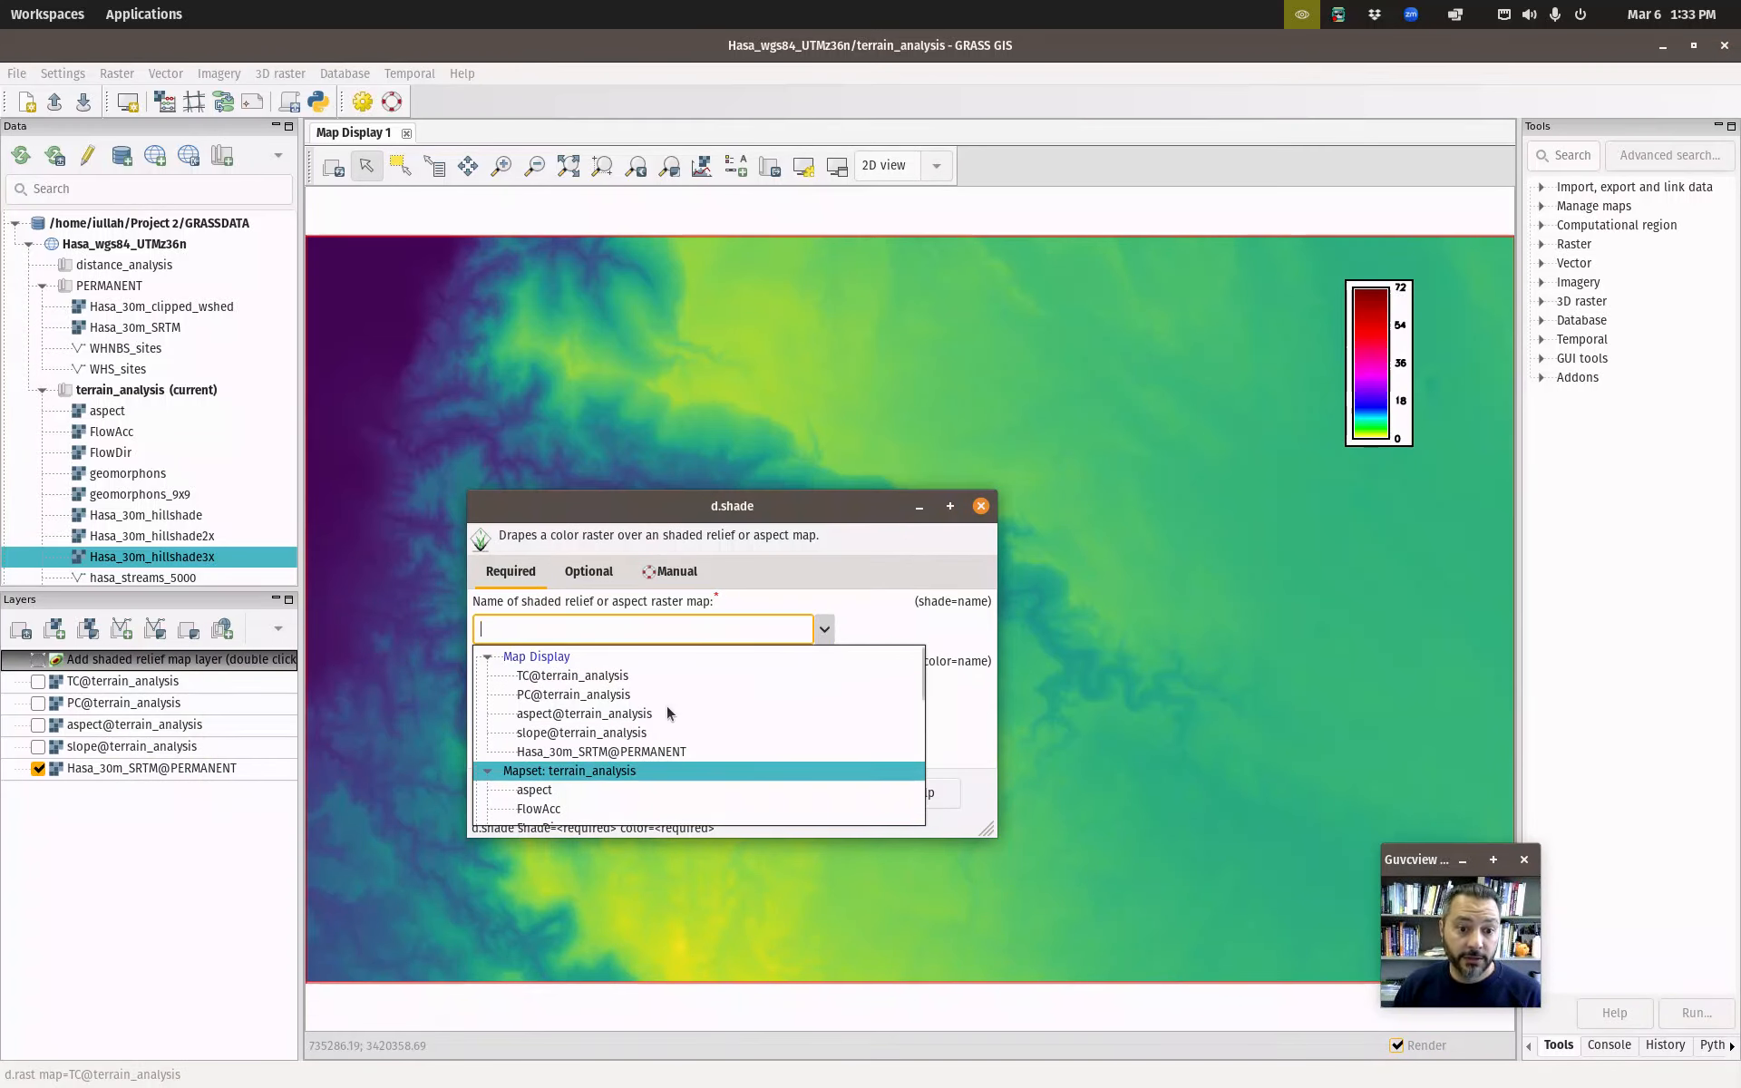
scroll(579, 725, down, 3)
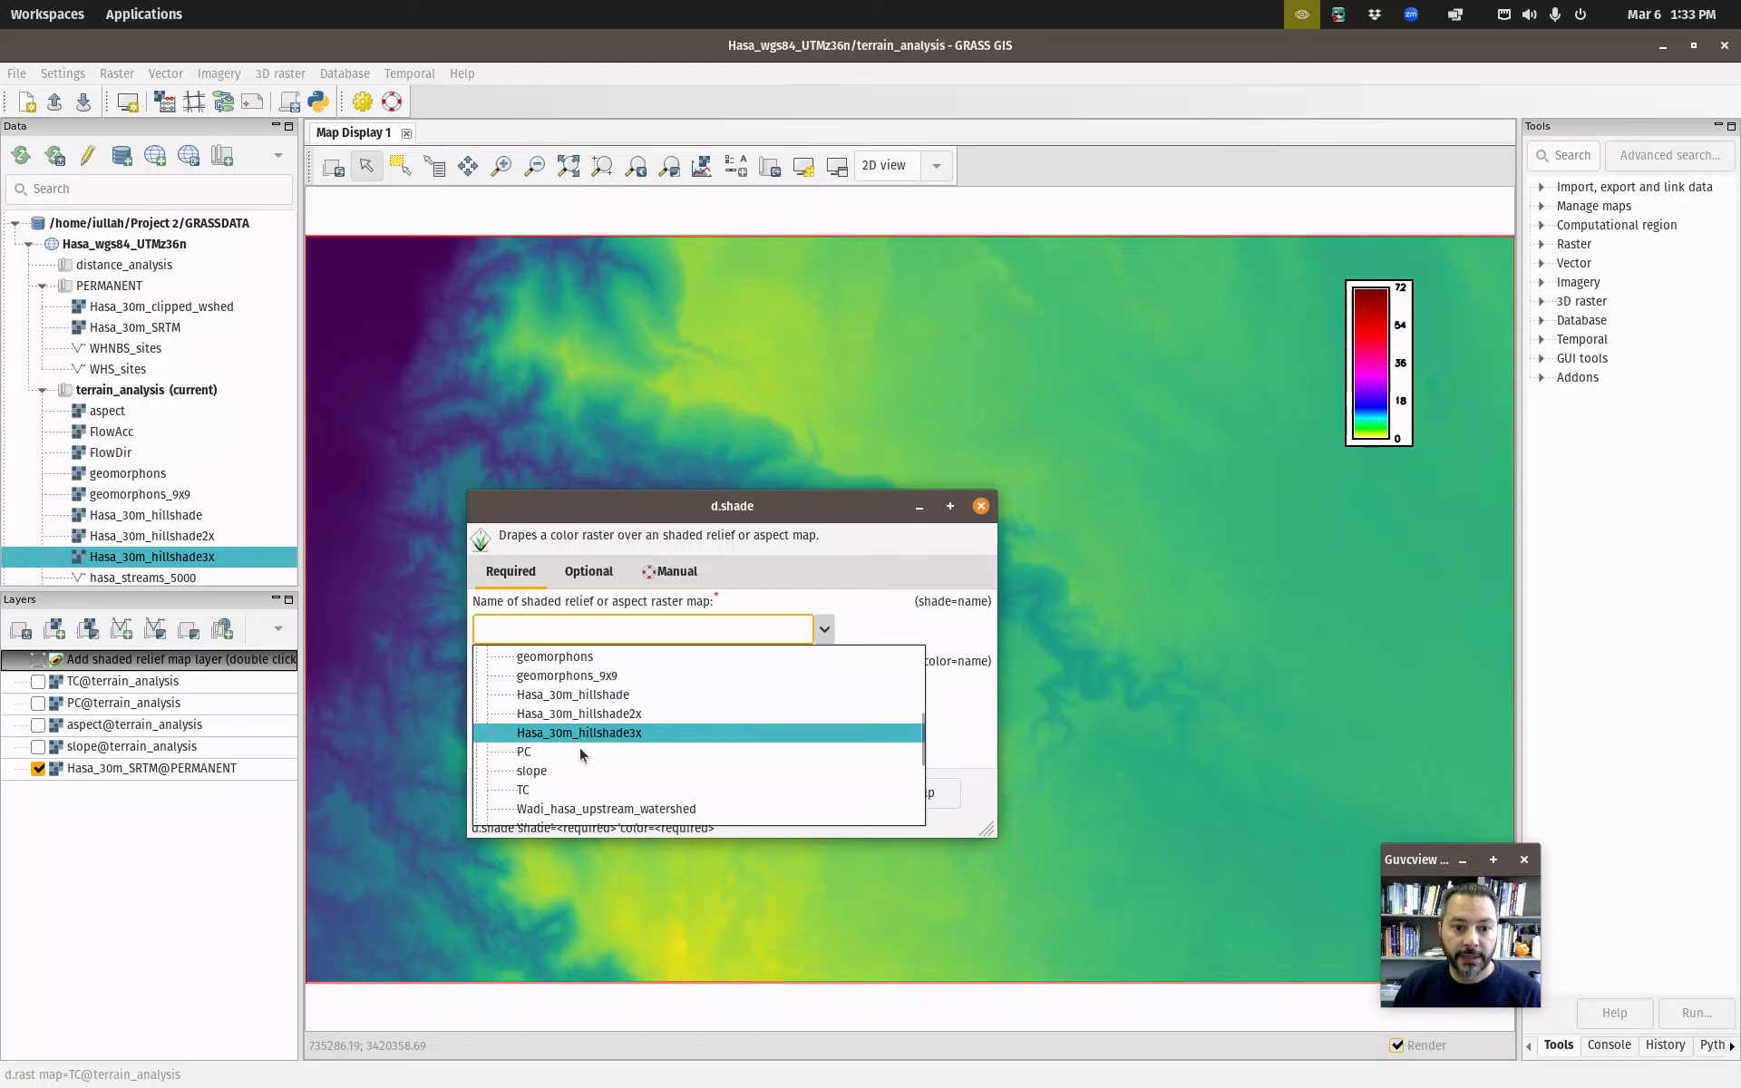
click(582, 695)
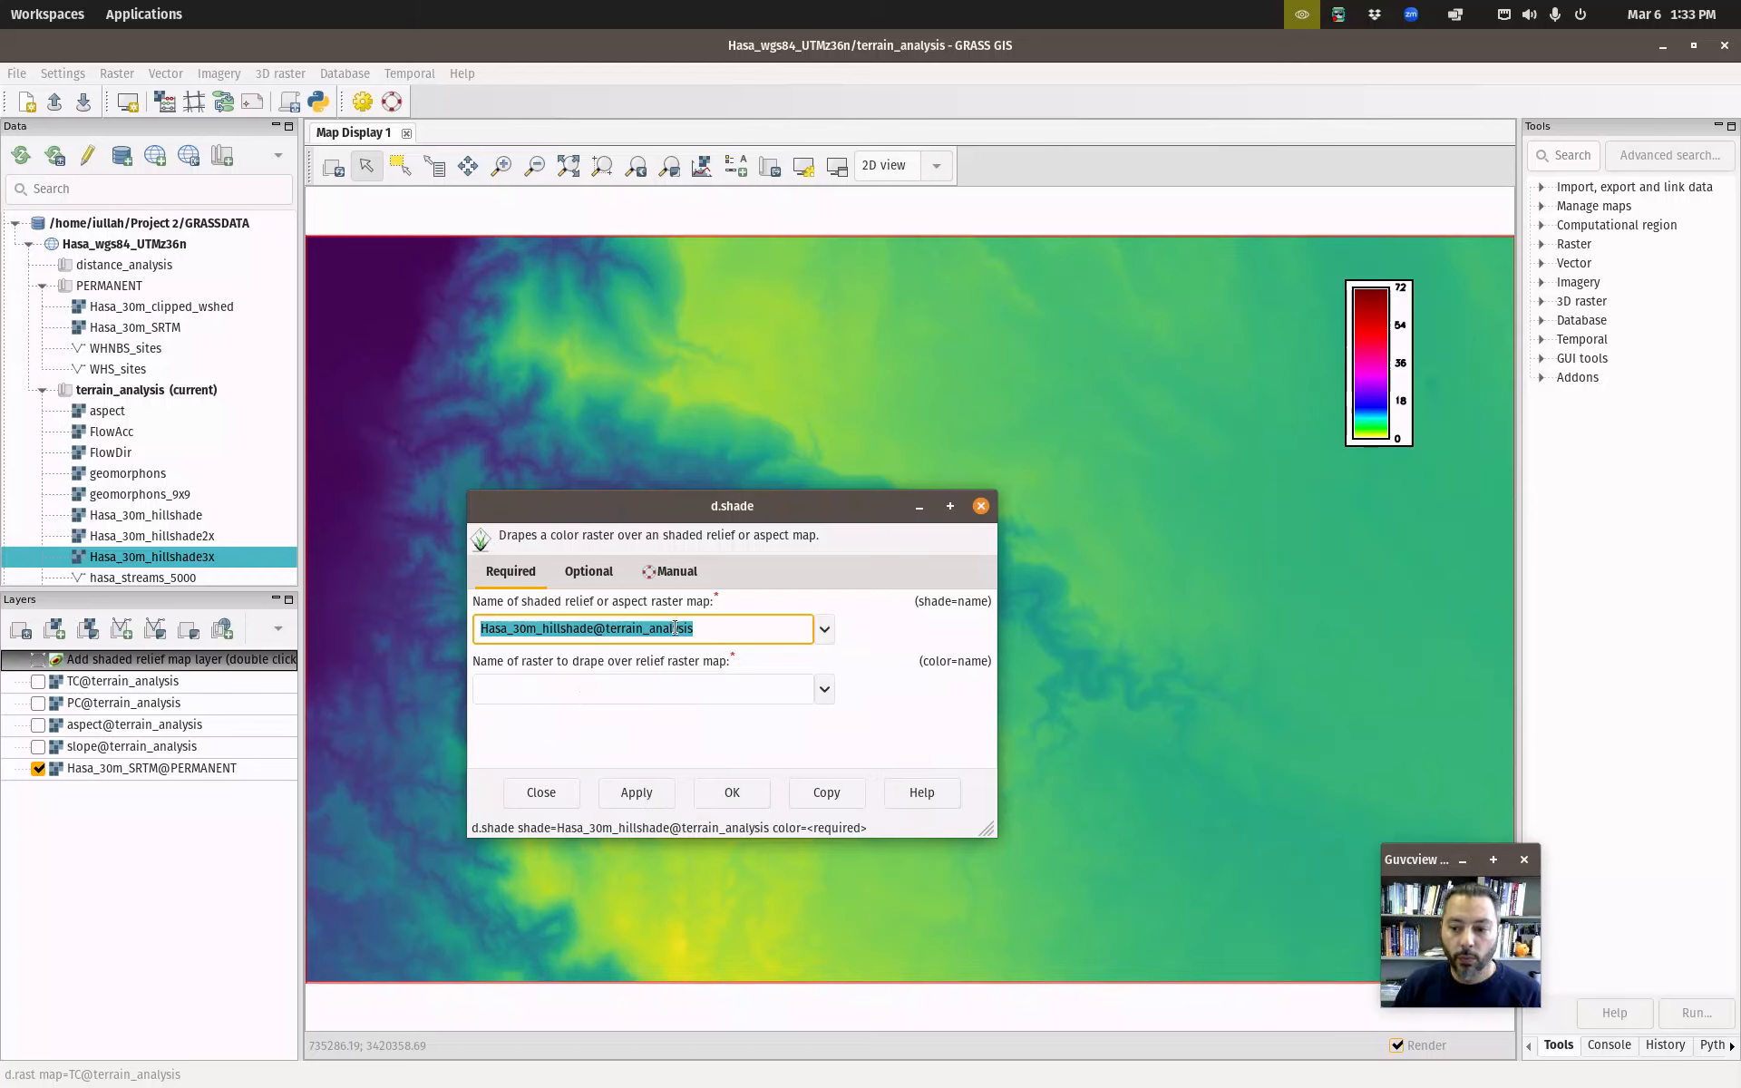
click(822, 689)
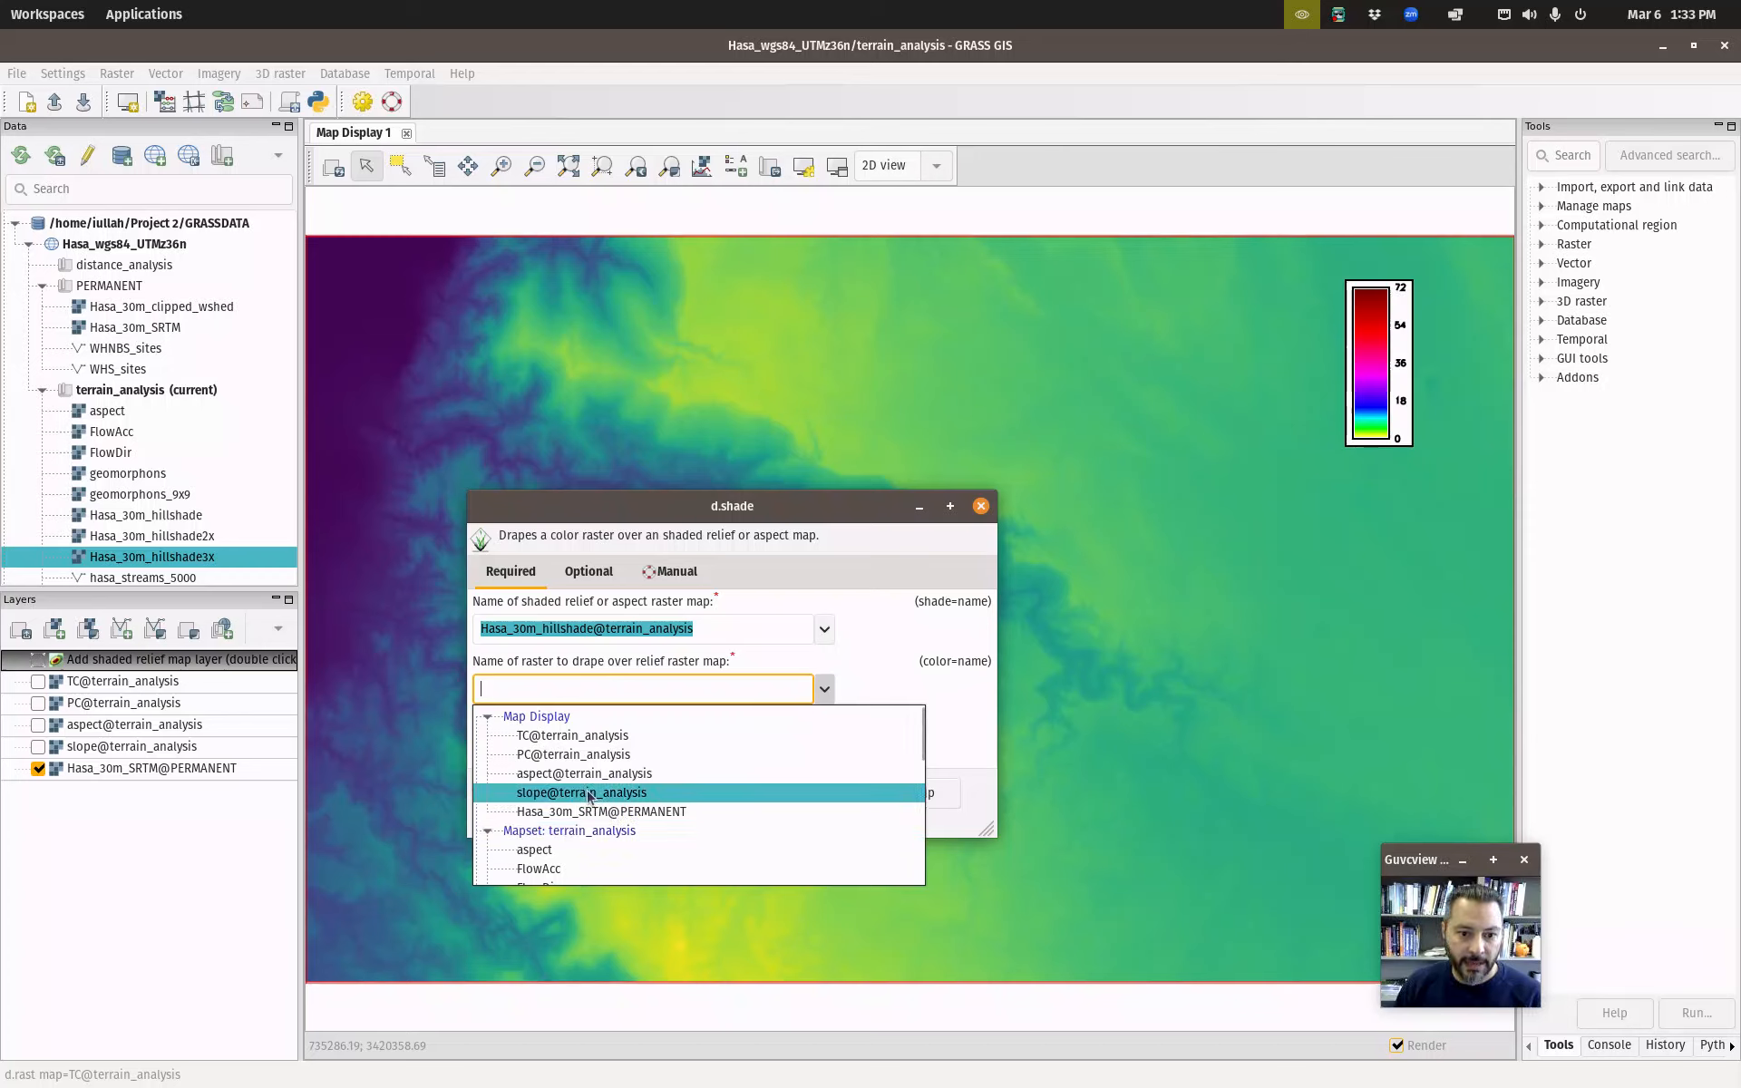
click(657, 792)
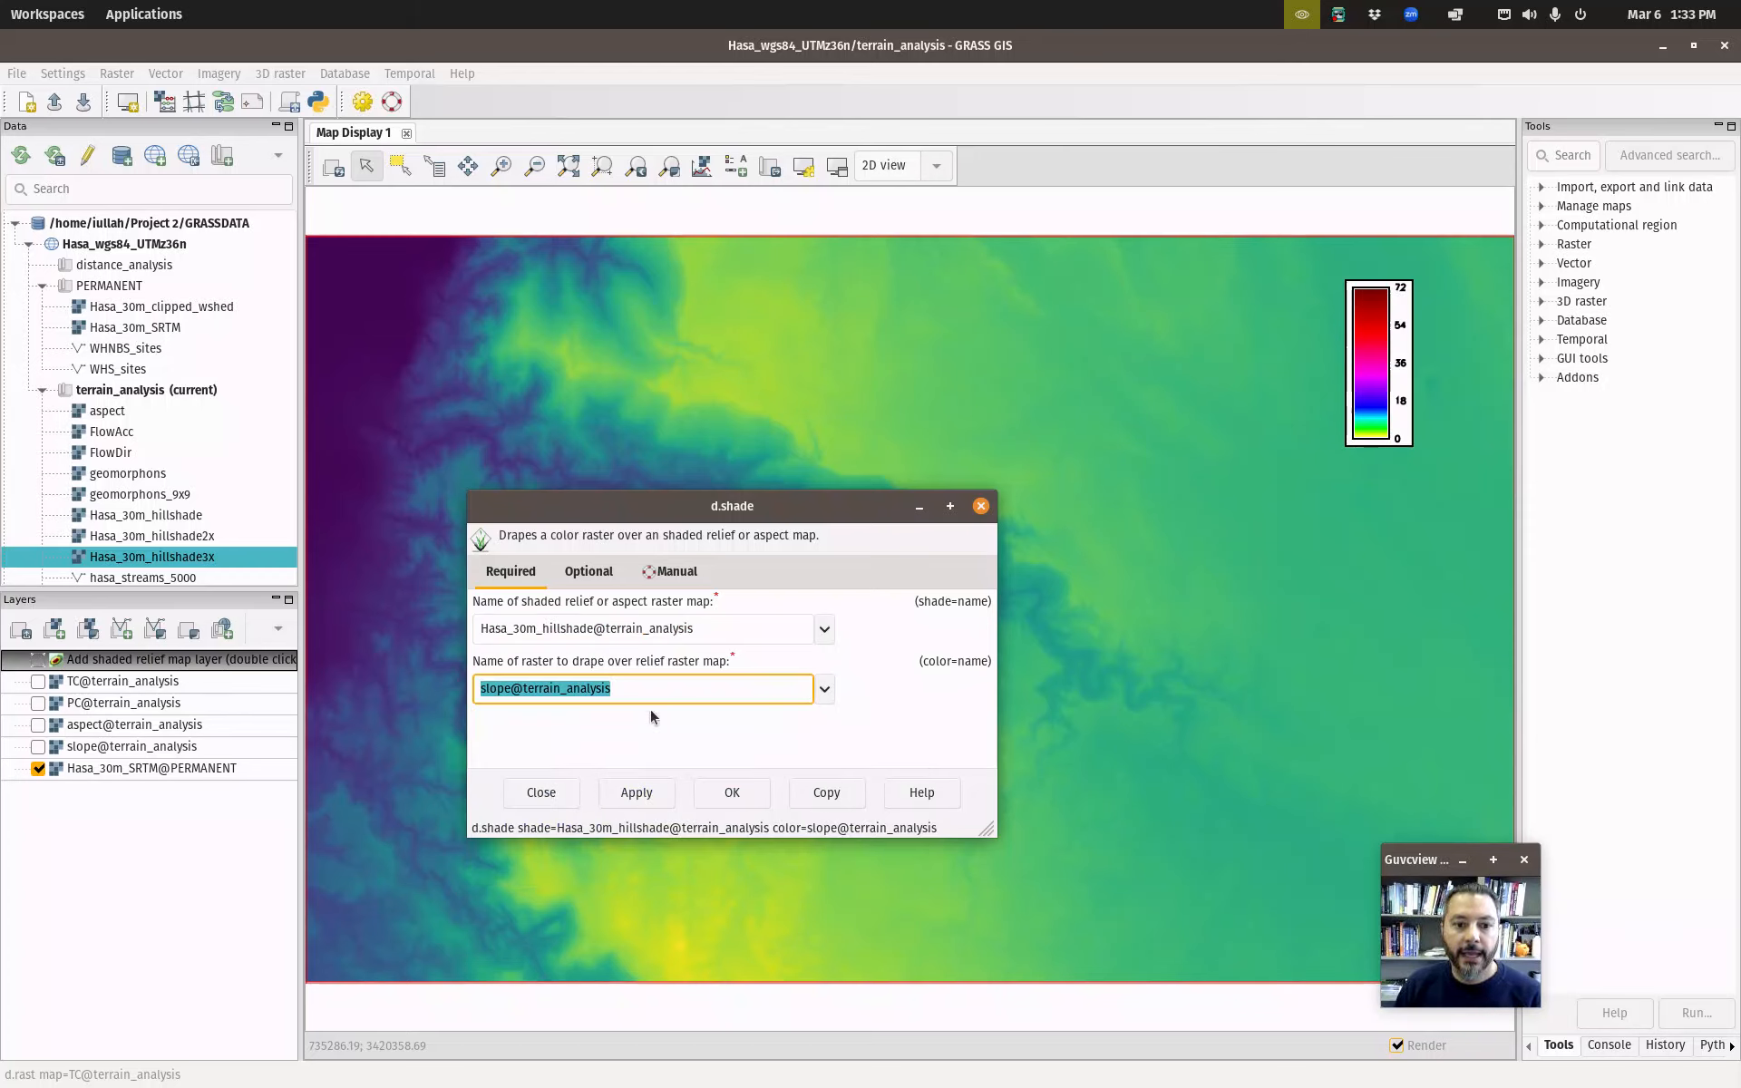
click(636, 794)
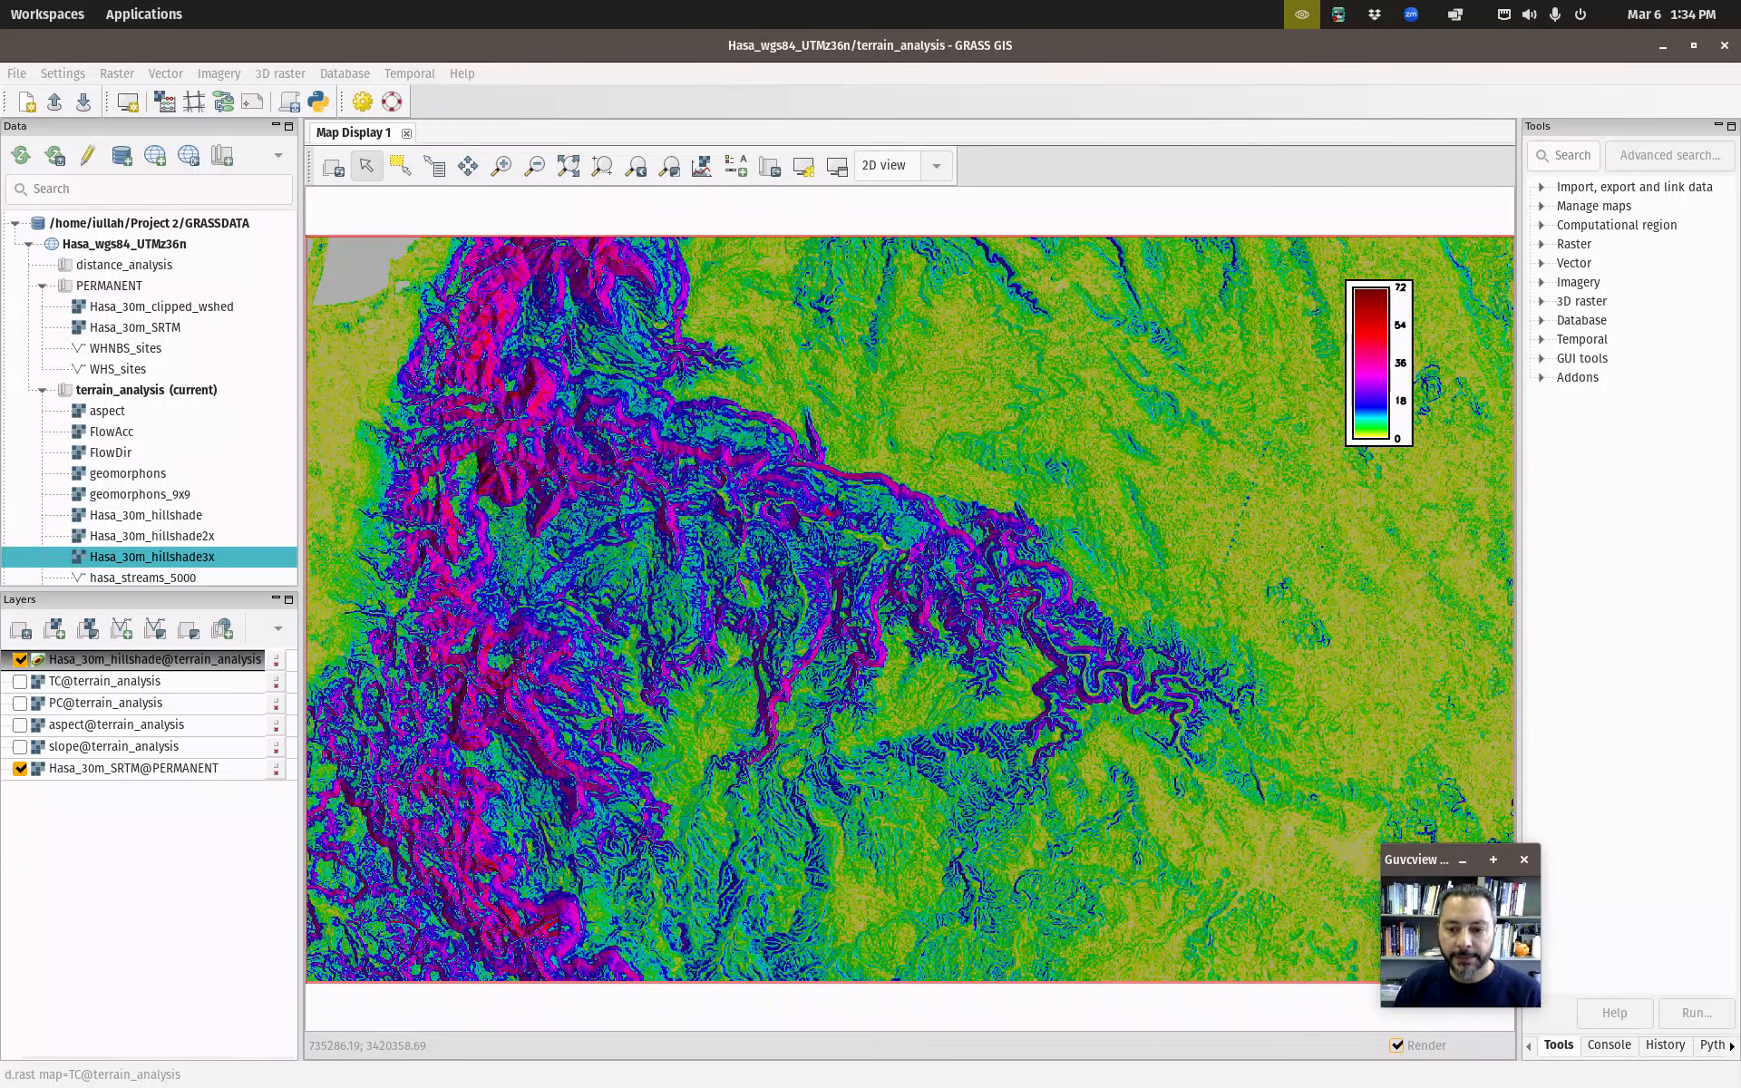
Set the shaded relief layer's percent to brighten to 30 and apply it to the map.
drag(1740, 570, 1025, 558)
click(859, 628)
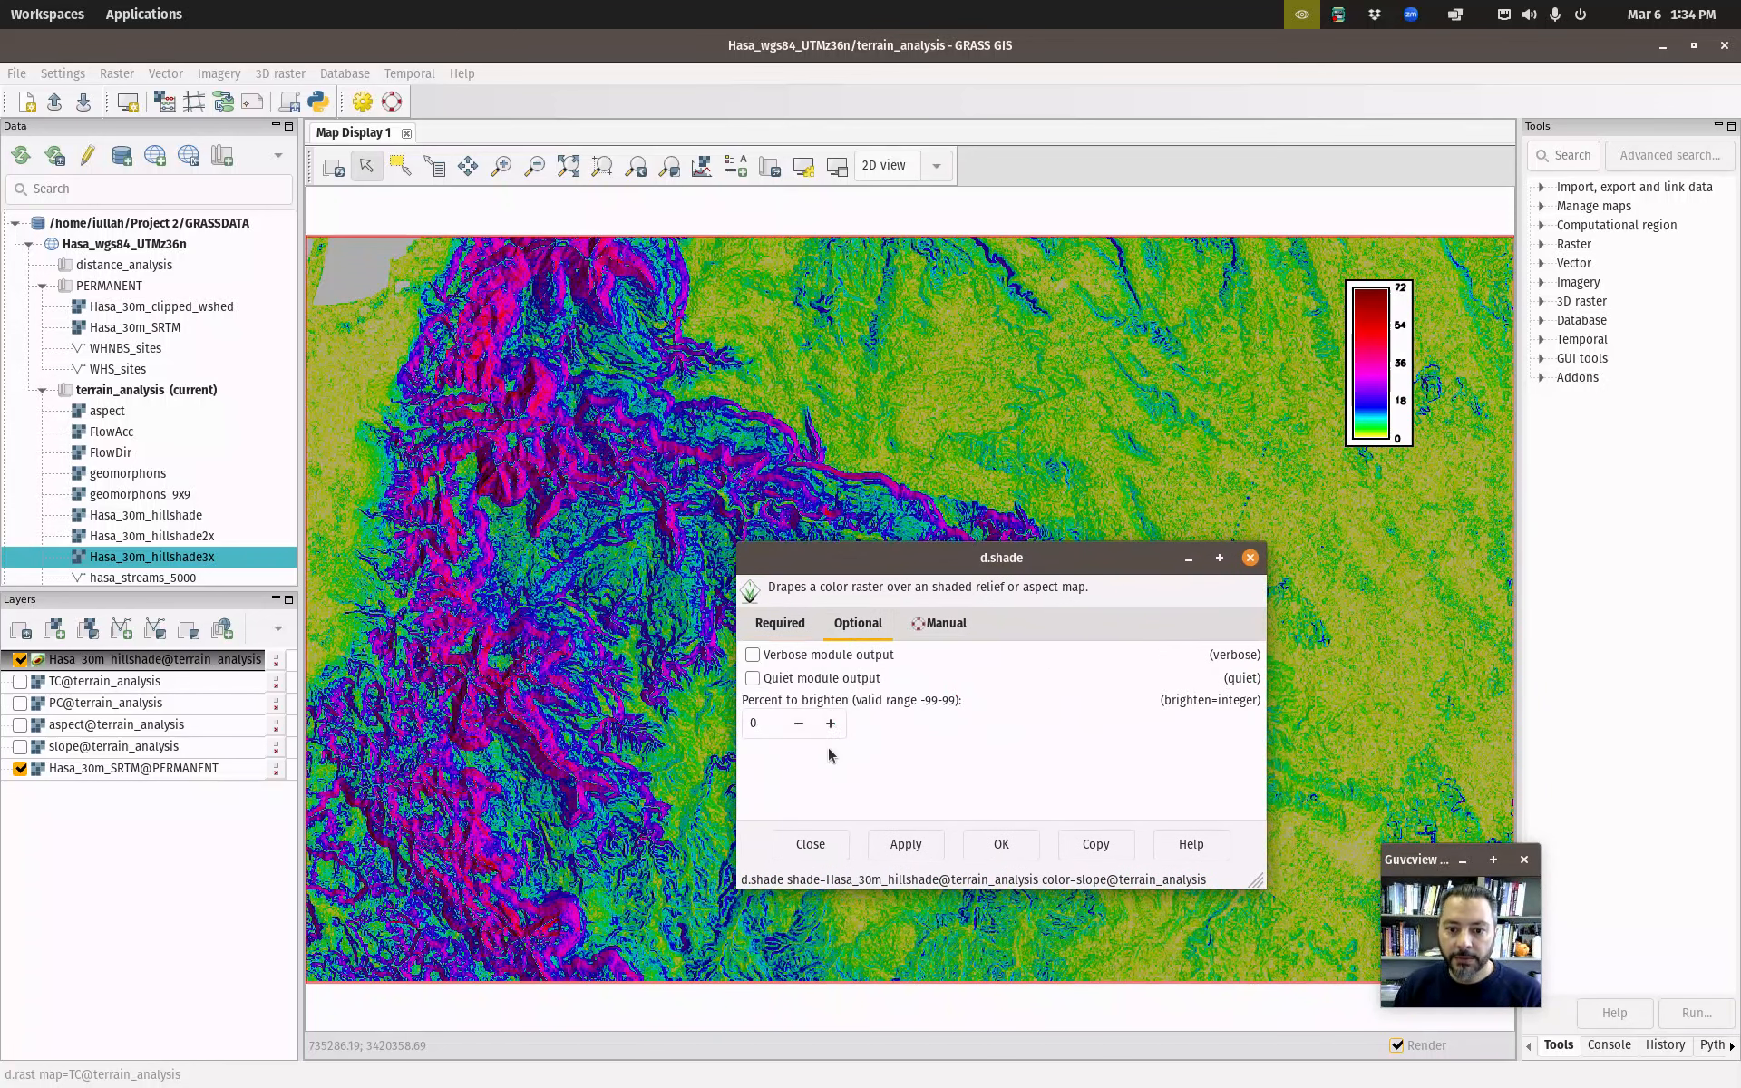
click(765, 725)
key(BackSpace)
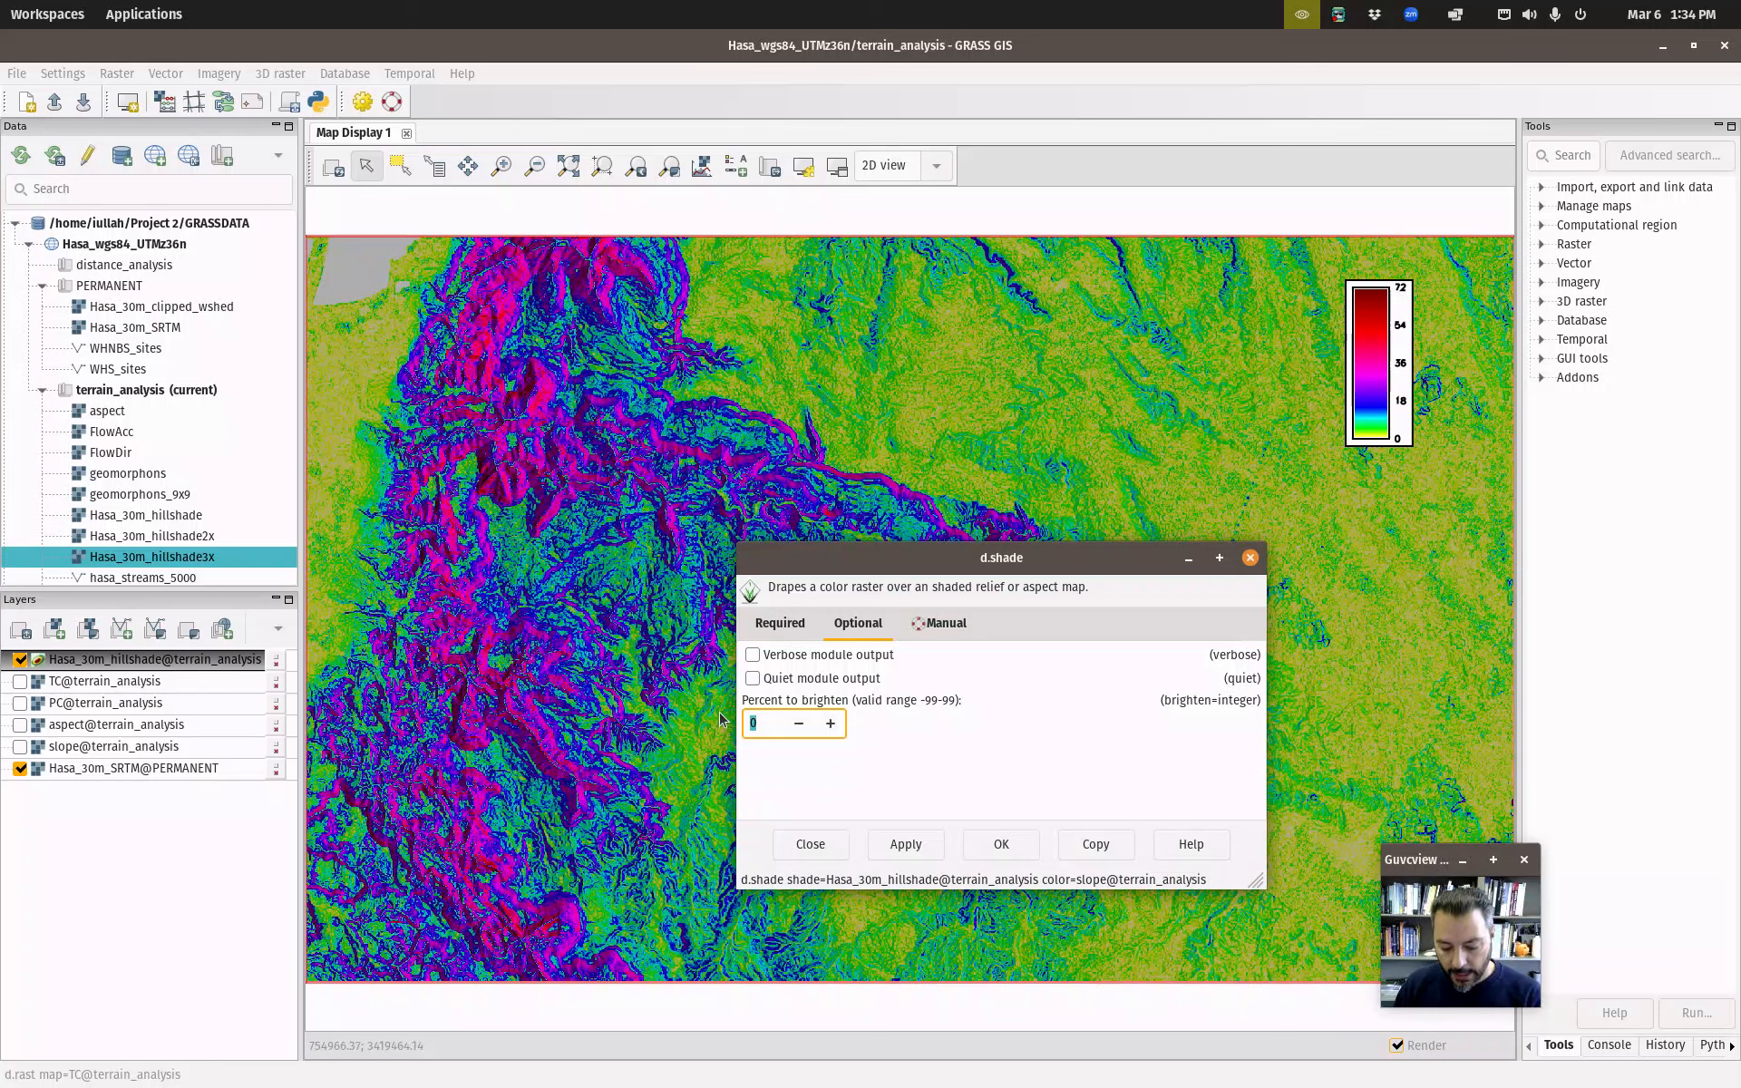
text(30)
click(911, 847)
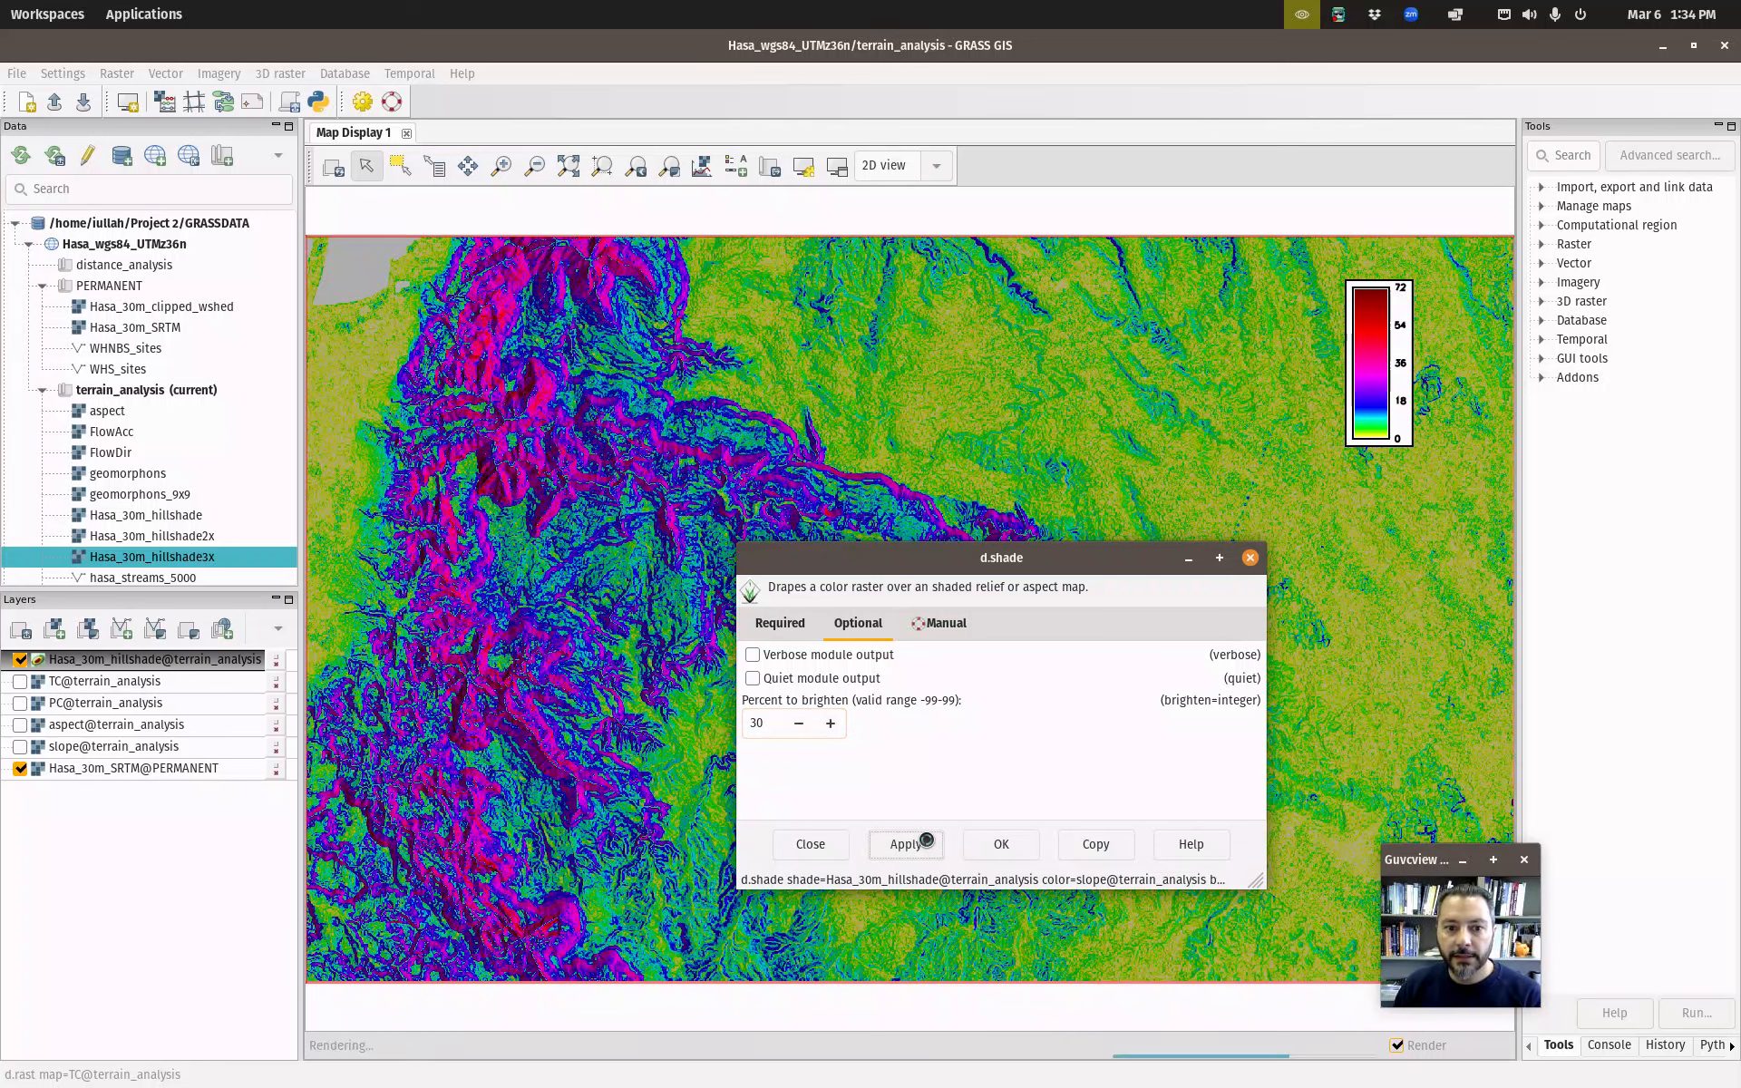
Try brightening the shaded relief layer by 40 and then 50 percent, applying each value to compare the results.
mouse_move(860, 565)
mouse_down()
mouse_move(1298, 578)
mouse_move(1198, 567)
mouse_move(1095, 527)
mouse_up()
click(991, 686)
drag(991, 686, 990, 685)
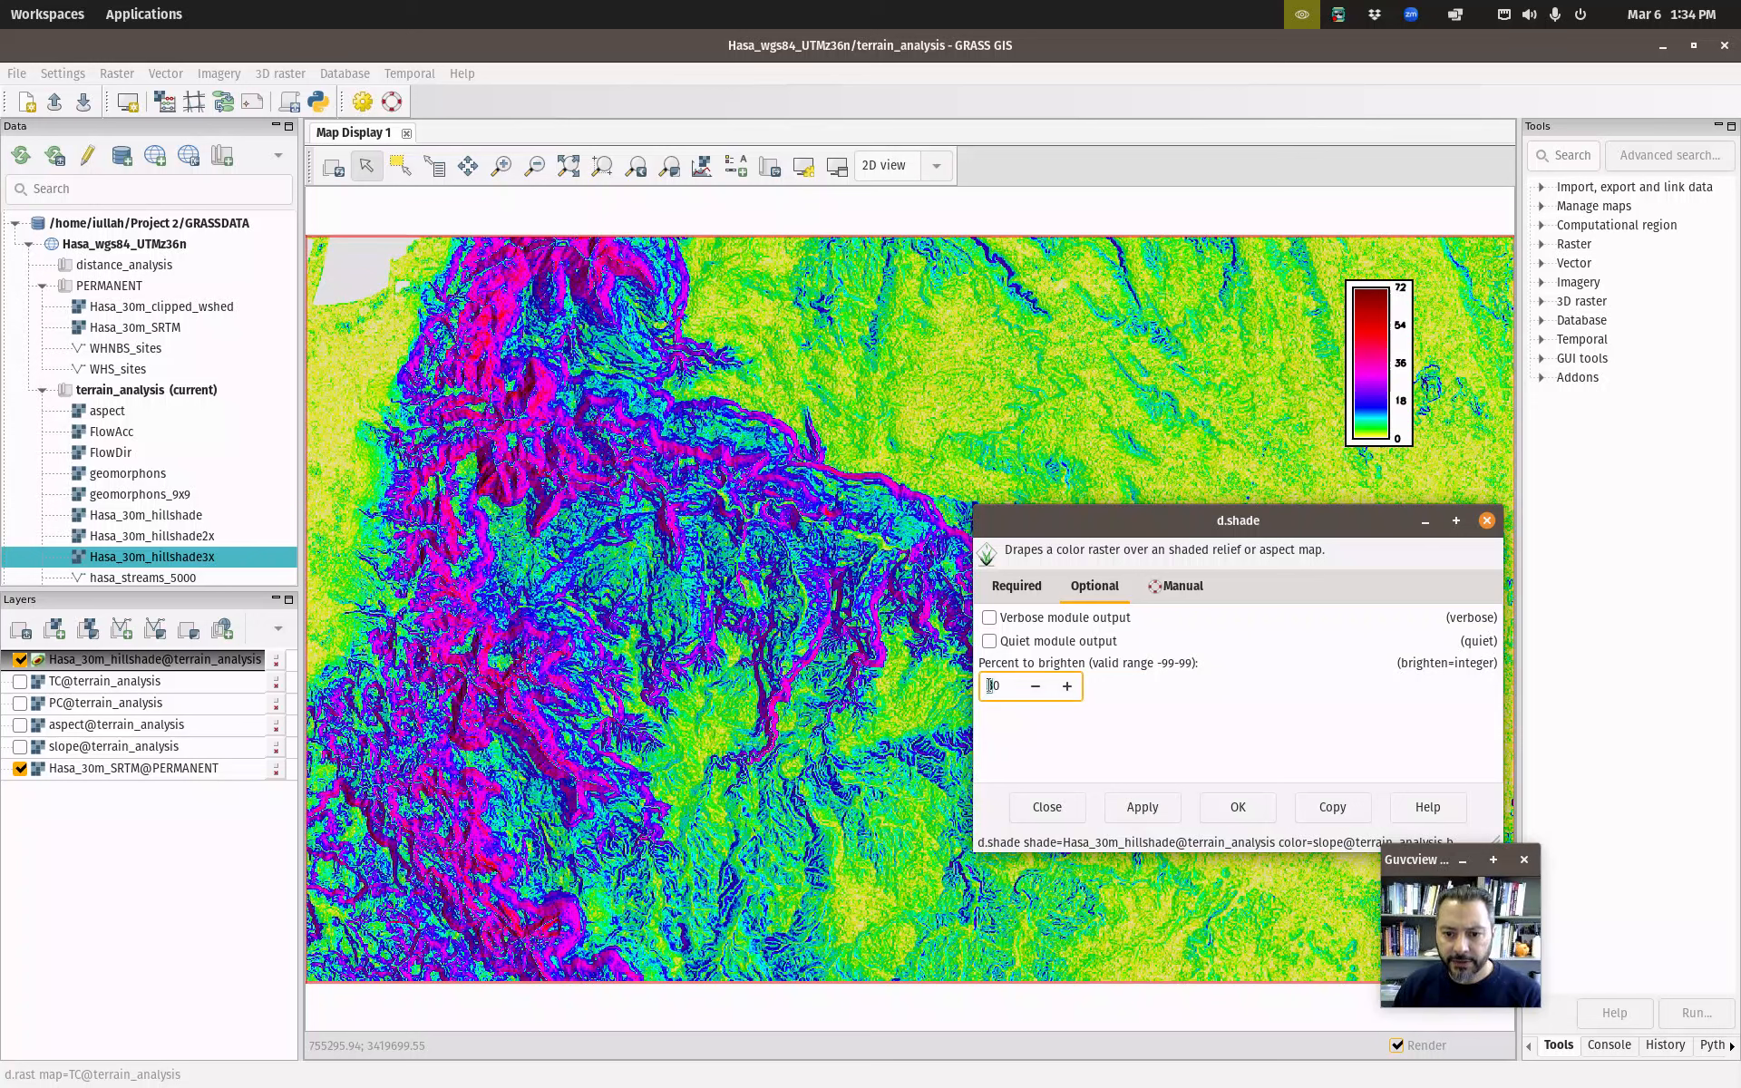
text(4)
click(1142, 808)
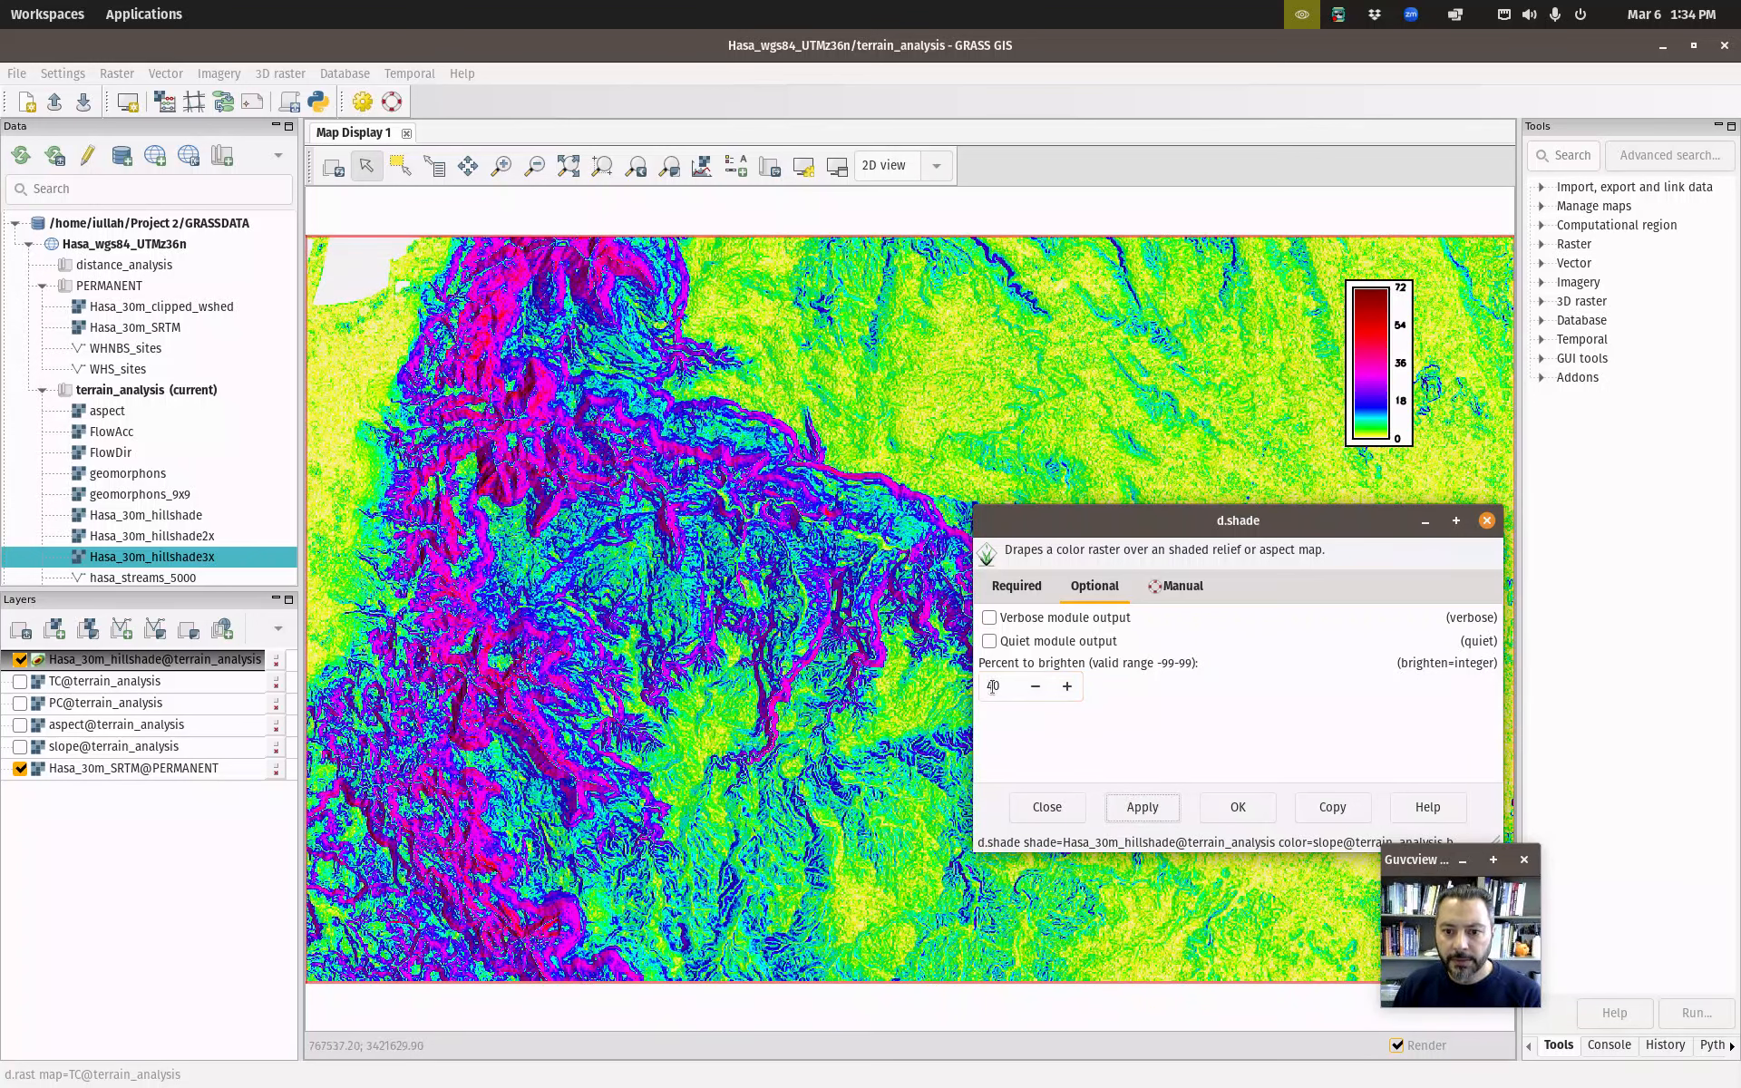
drag(992, 685, 977, 685)
text(5)
click(1157, 814)
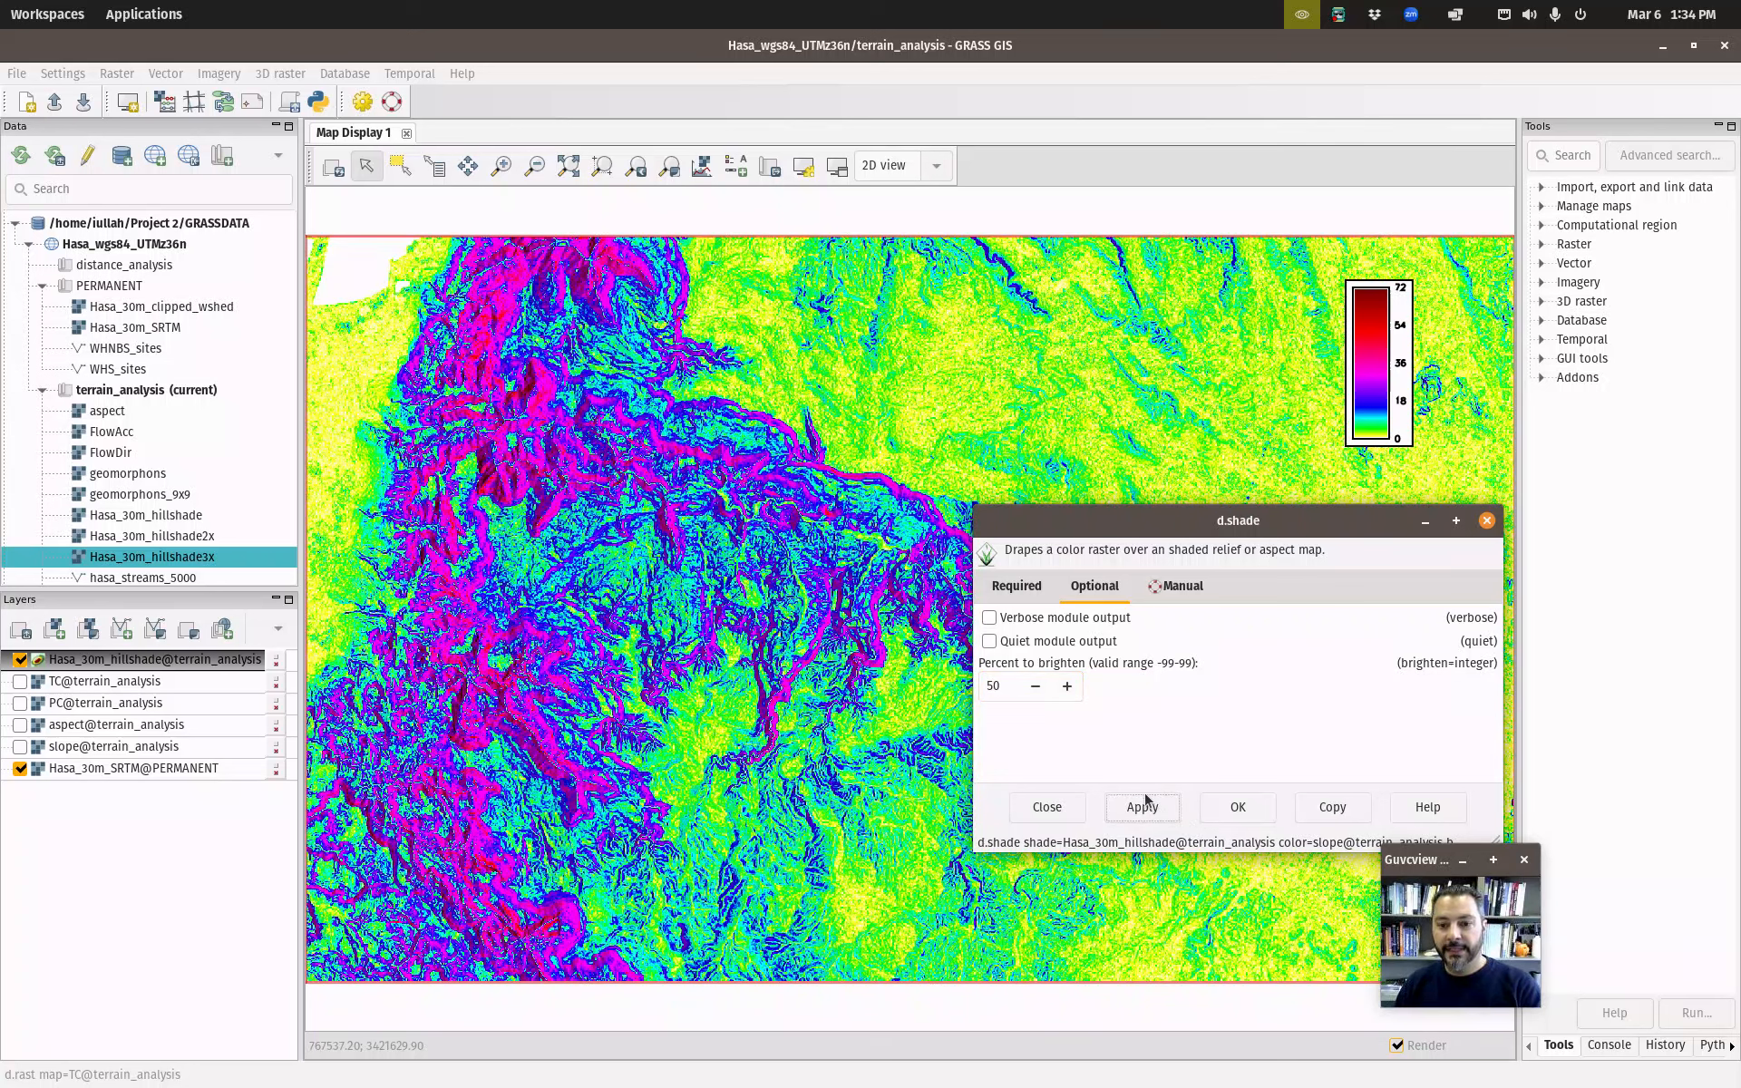
Set the shaded relief layer's percent to brighten to 35, apply it and close the layer settings.
drag(992, 686, 977, 686)
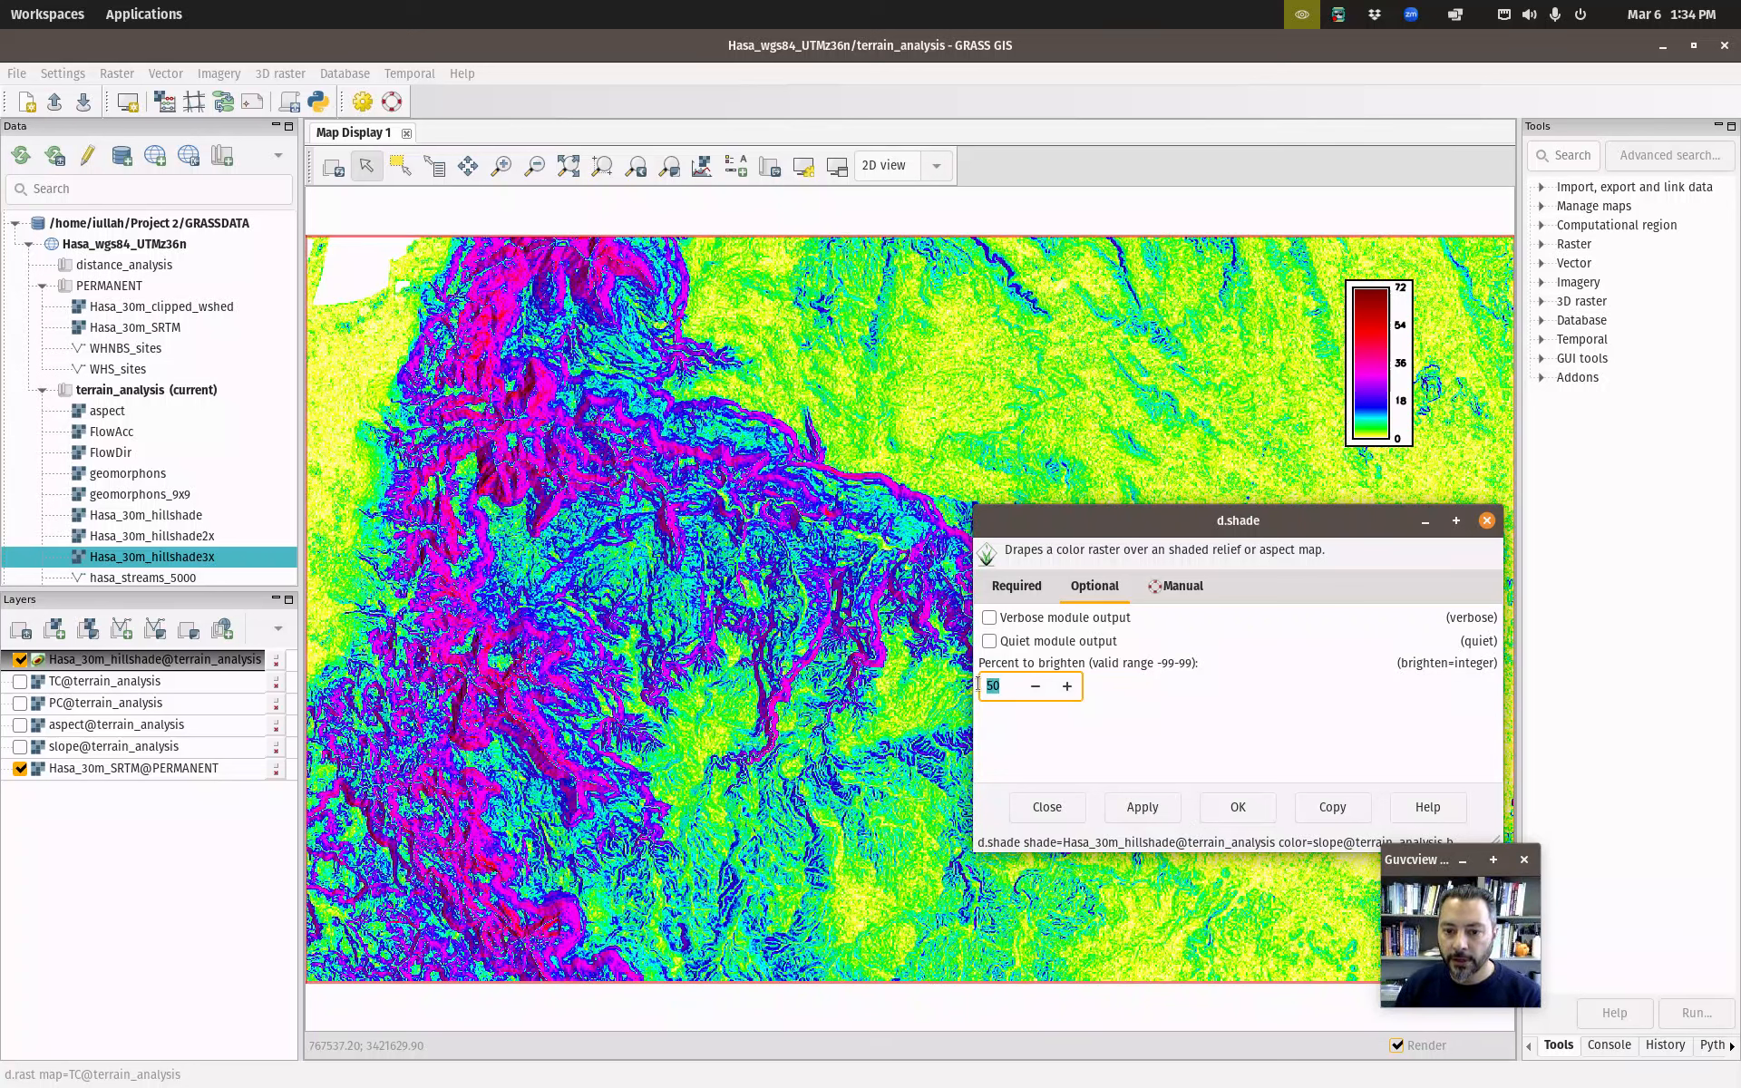
text(35)
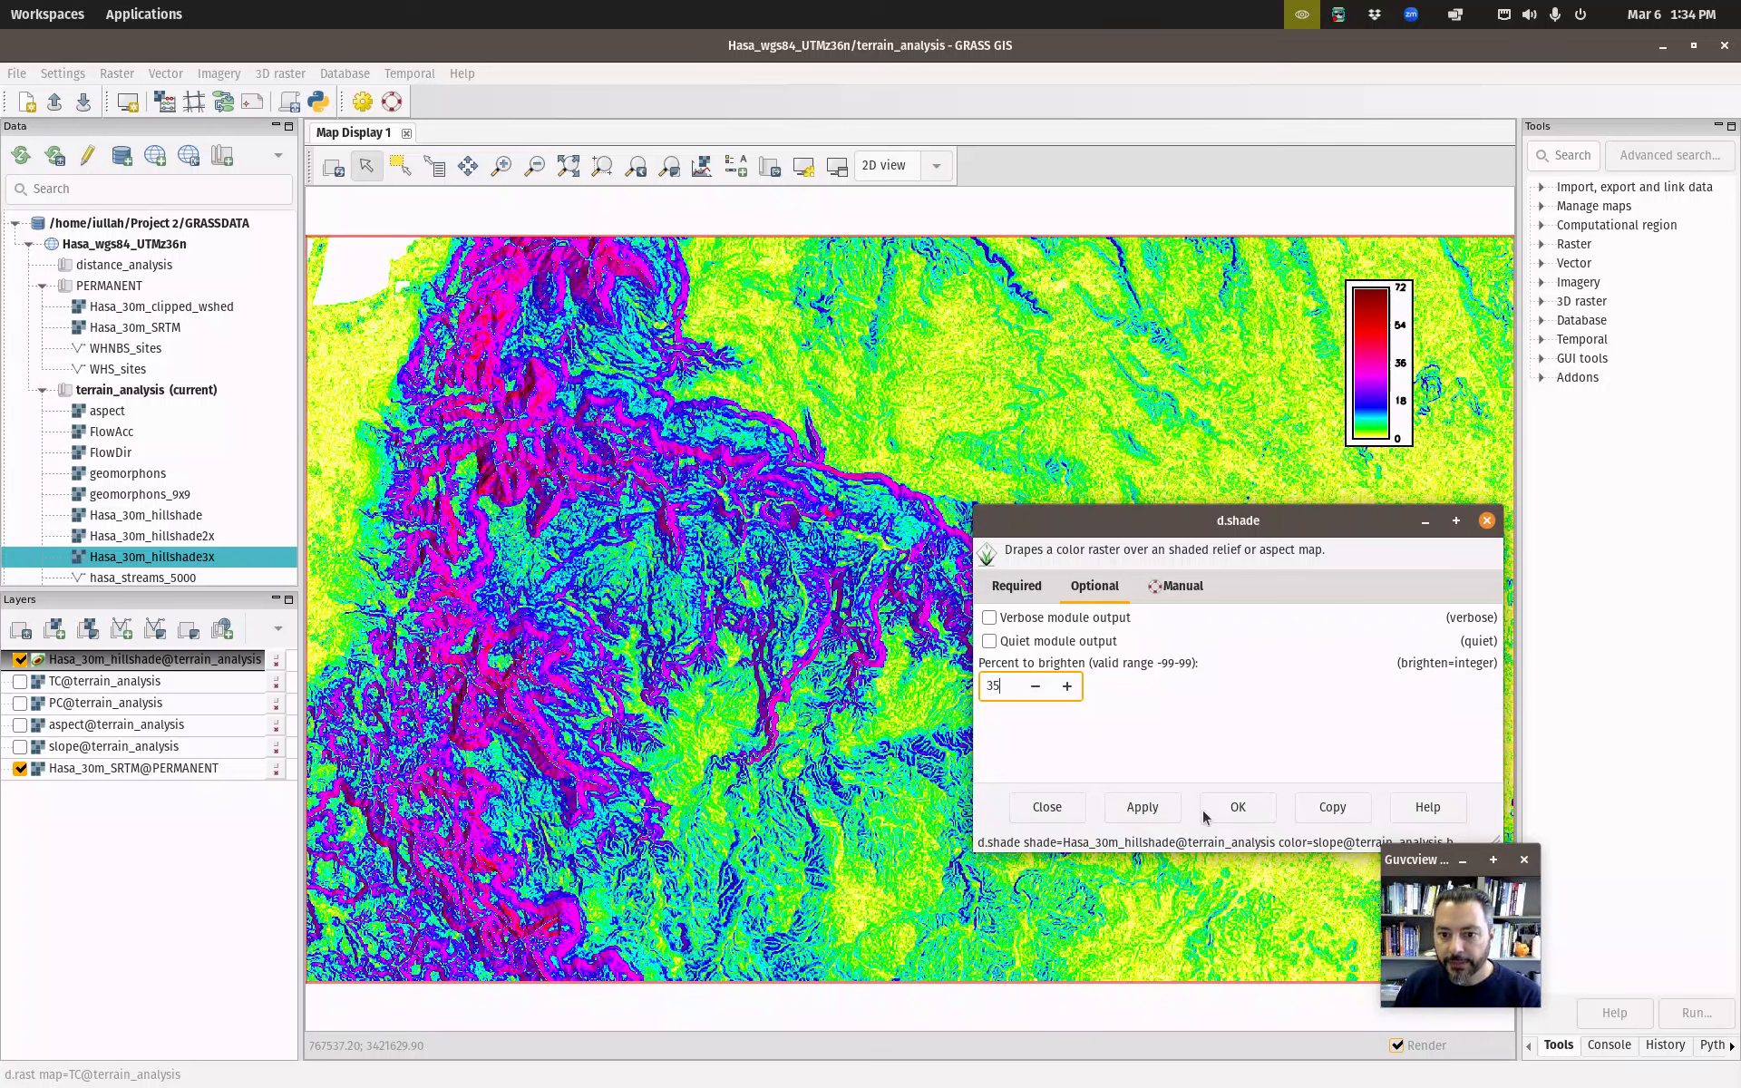
click(1146, 809)
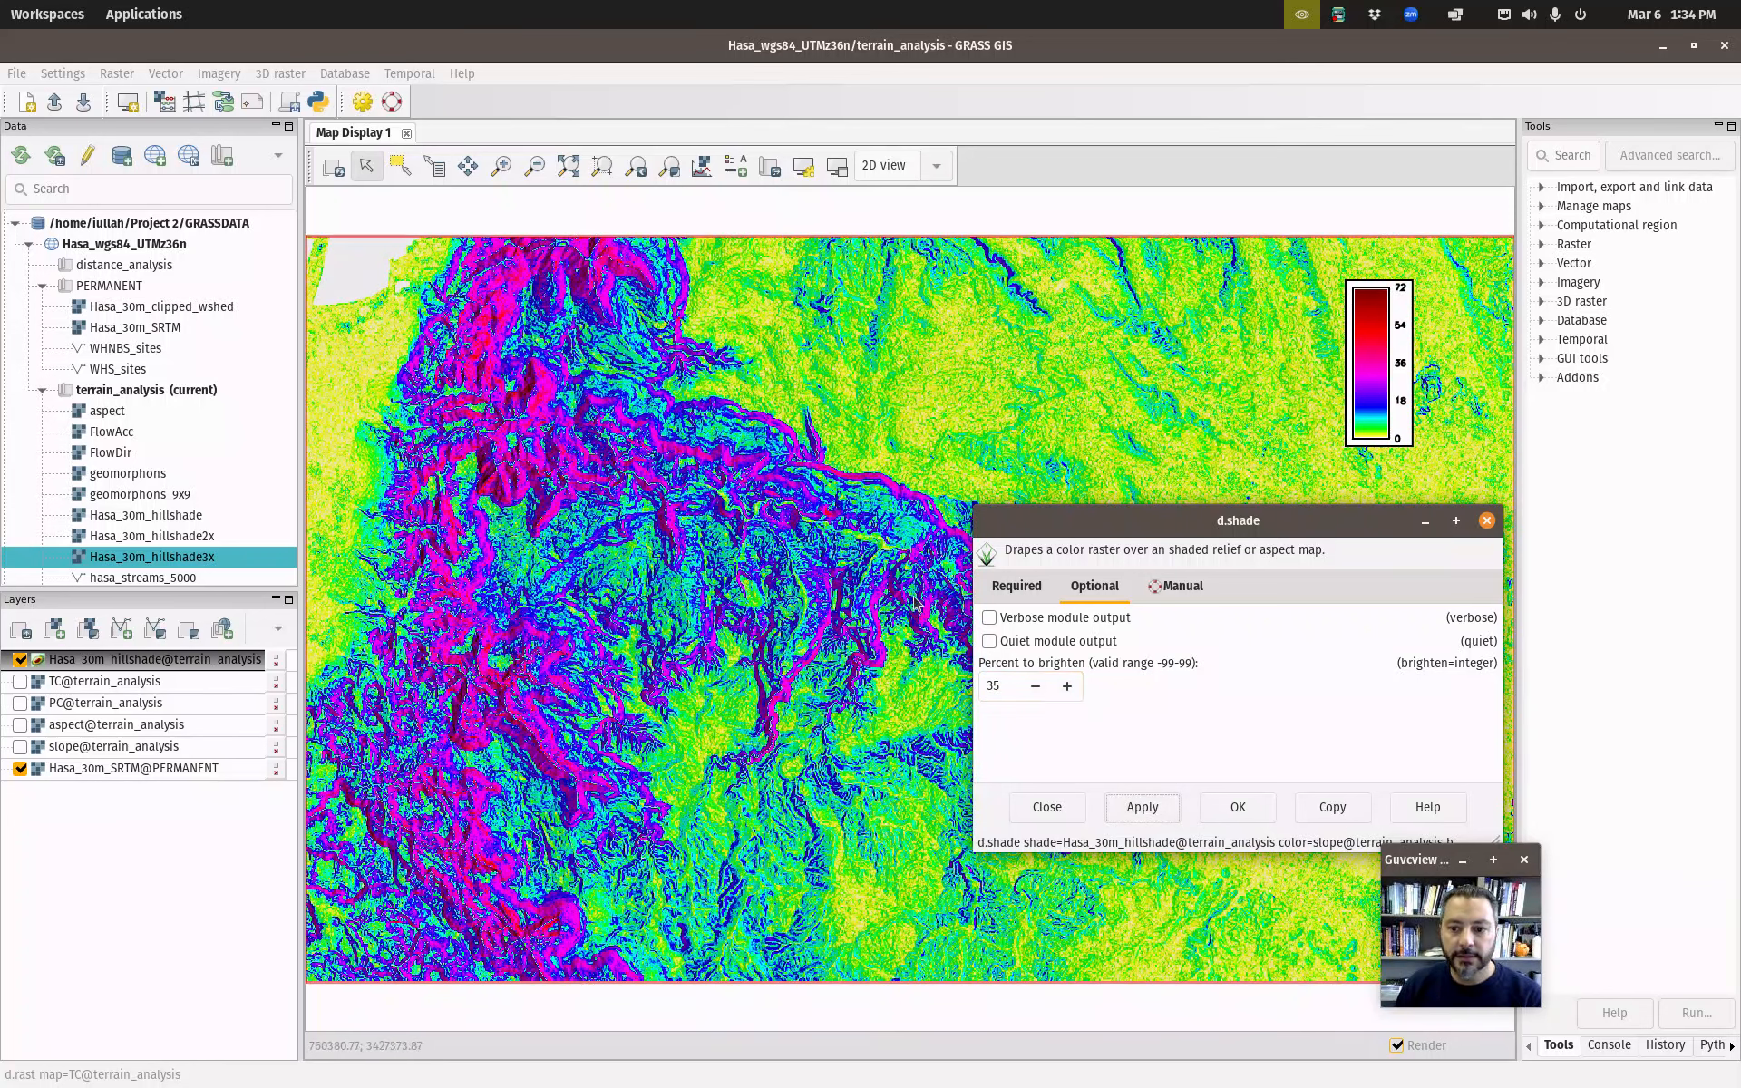
click(1237, 807)
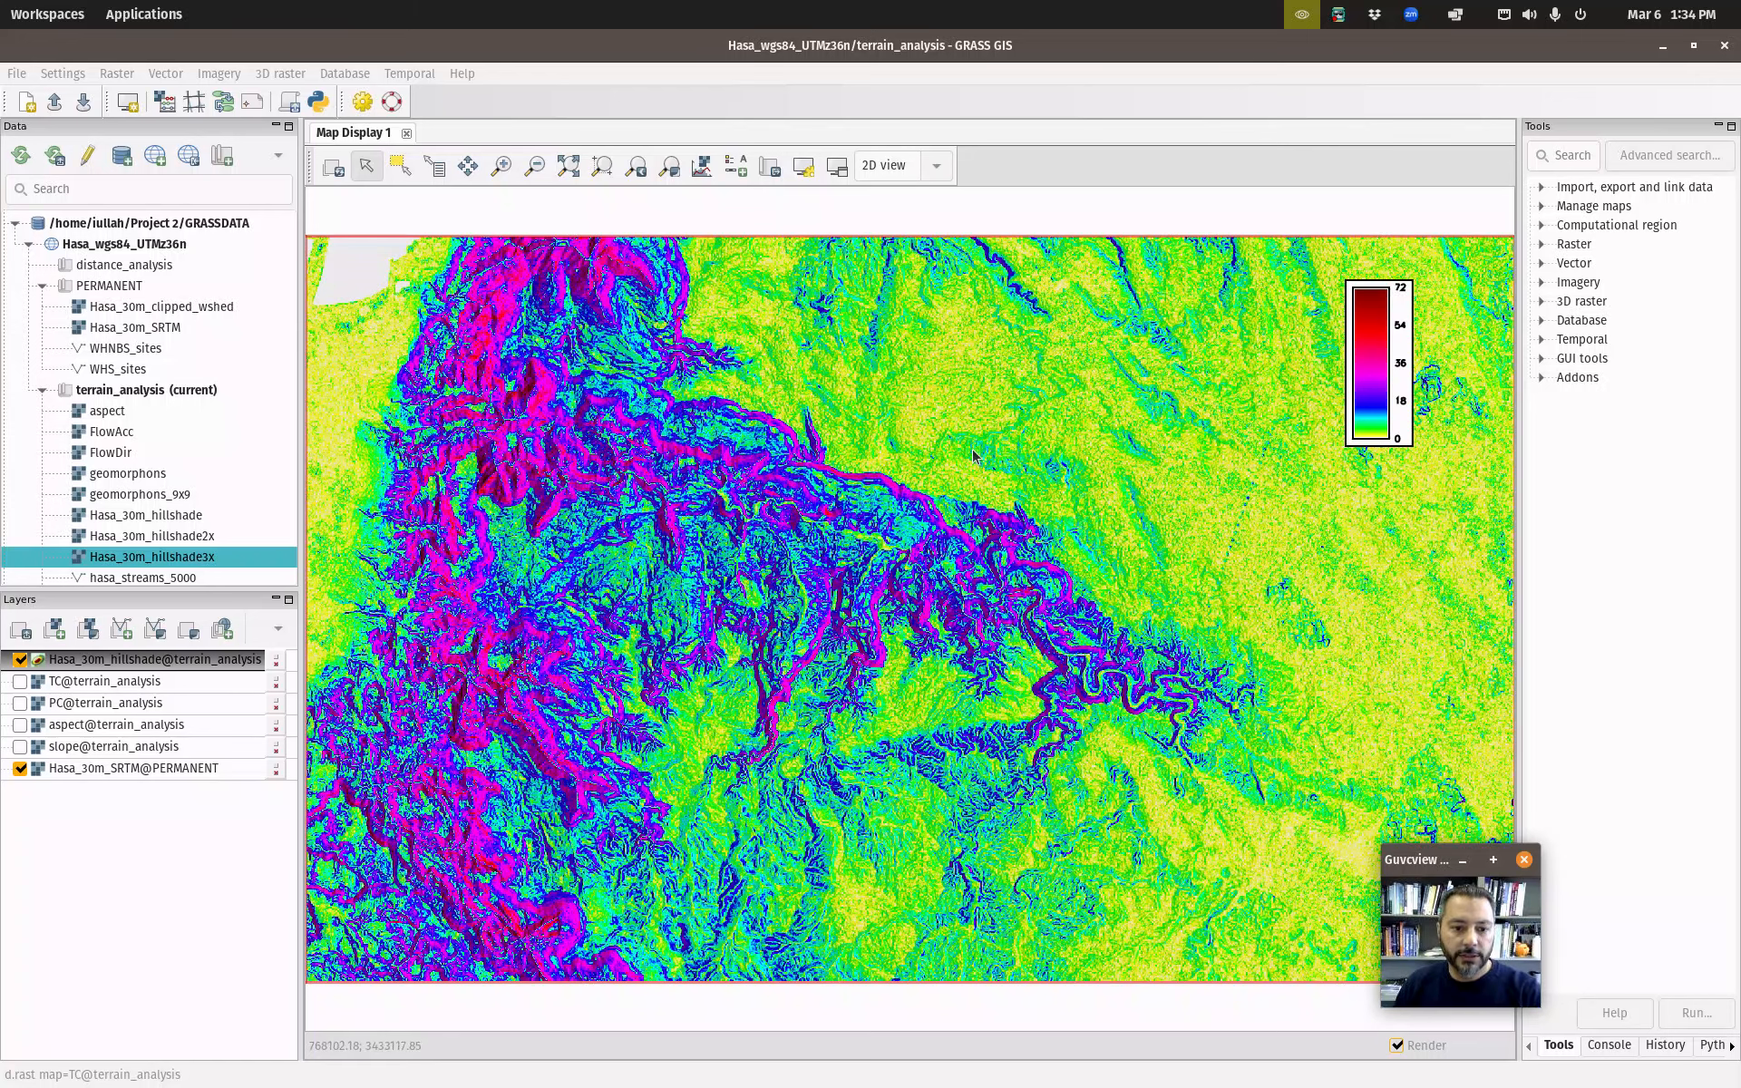
Zoom in on the steep canyon area in the western part of the map to examine the shaded slope relief.
click(501, 165)
drag(589, 426, 745, 577)
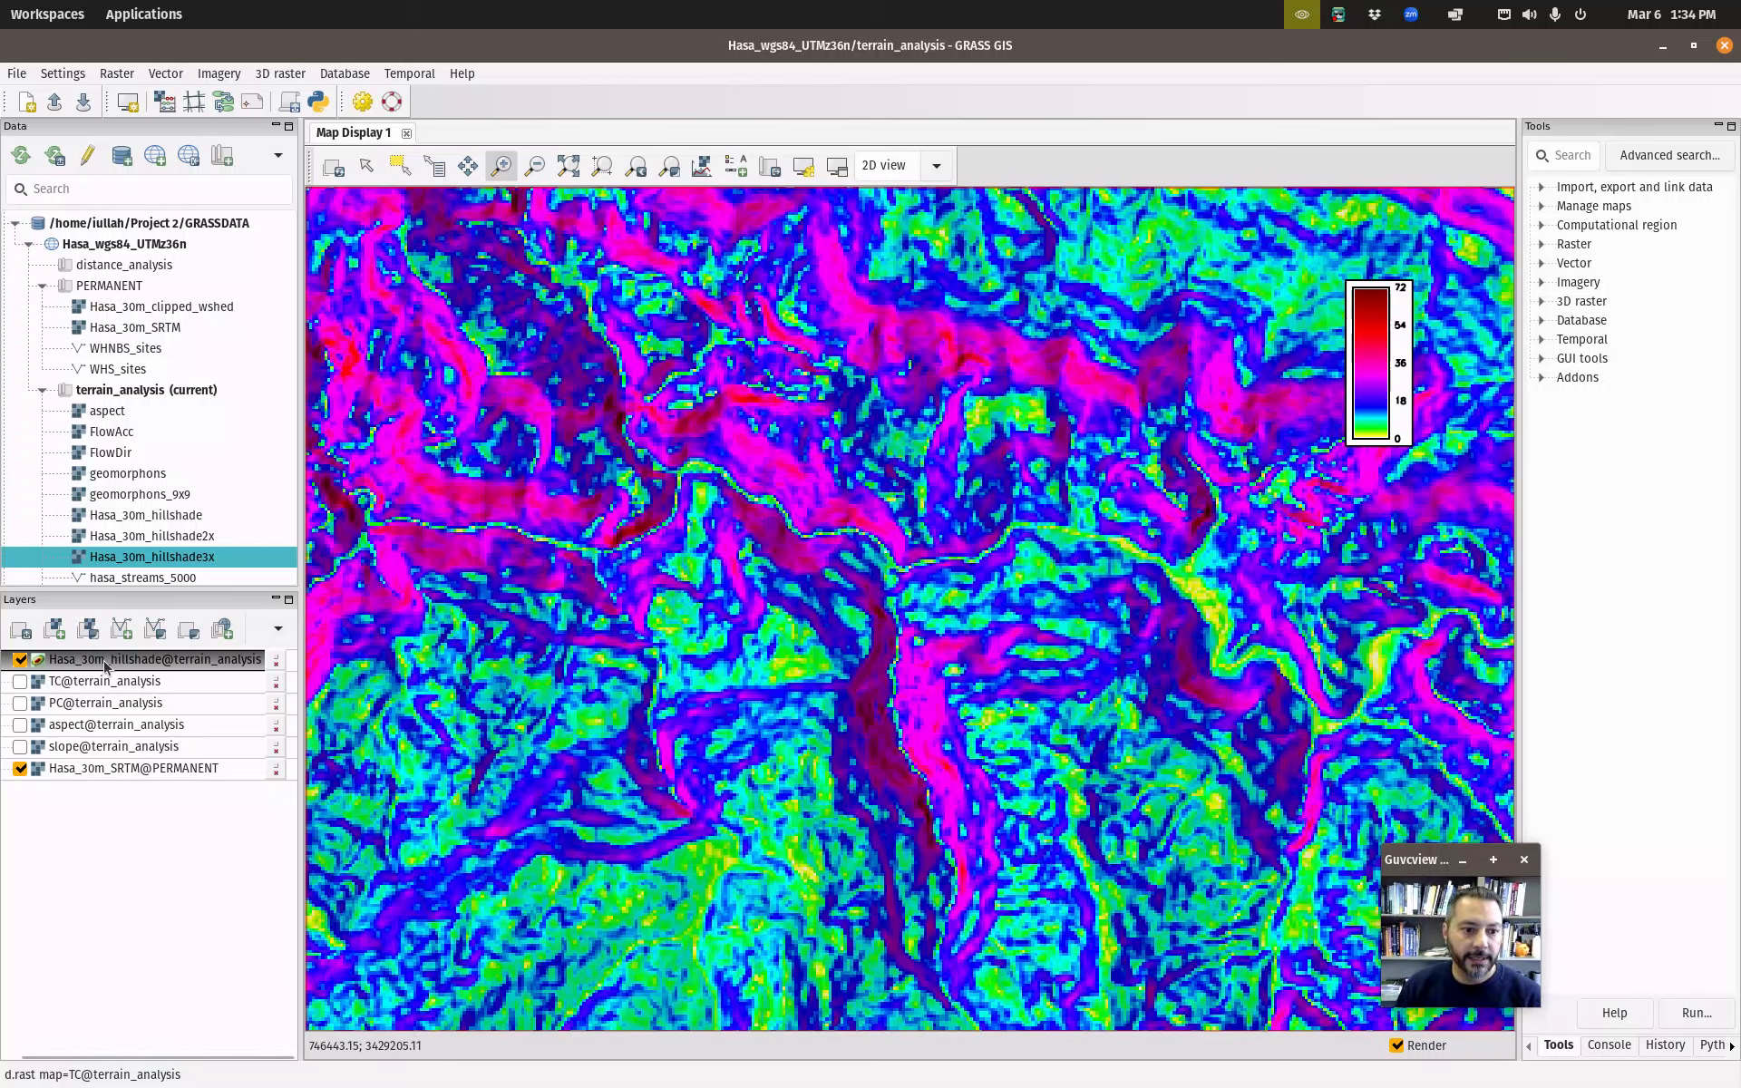
Change the shaded relief layer's relief map to Hasa_30m_hillshade3x@terrain_analysis, keeping the slope drape, and view the result across the full map extent.
double_click(106, 660)
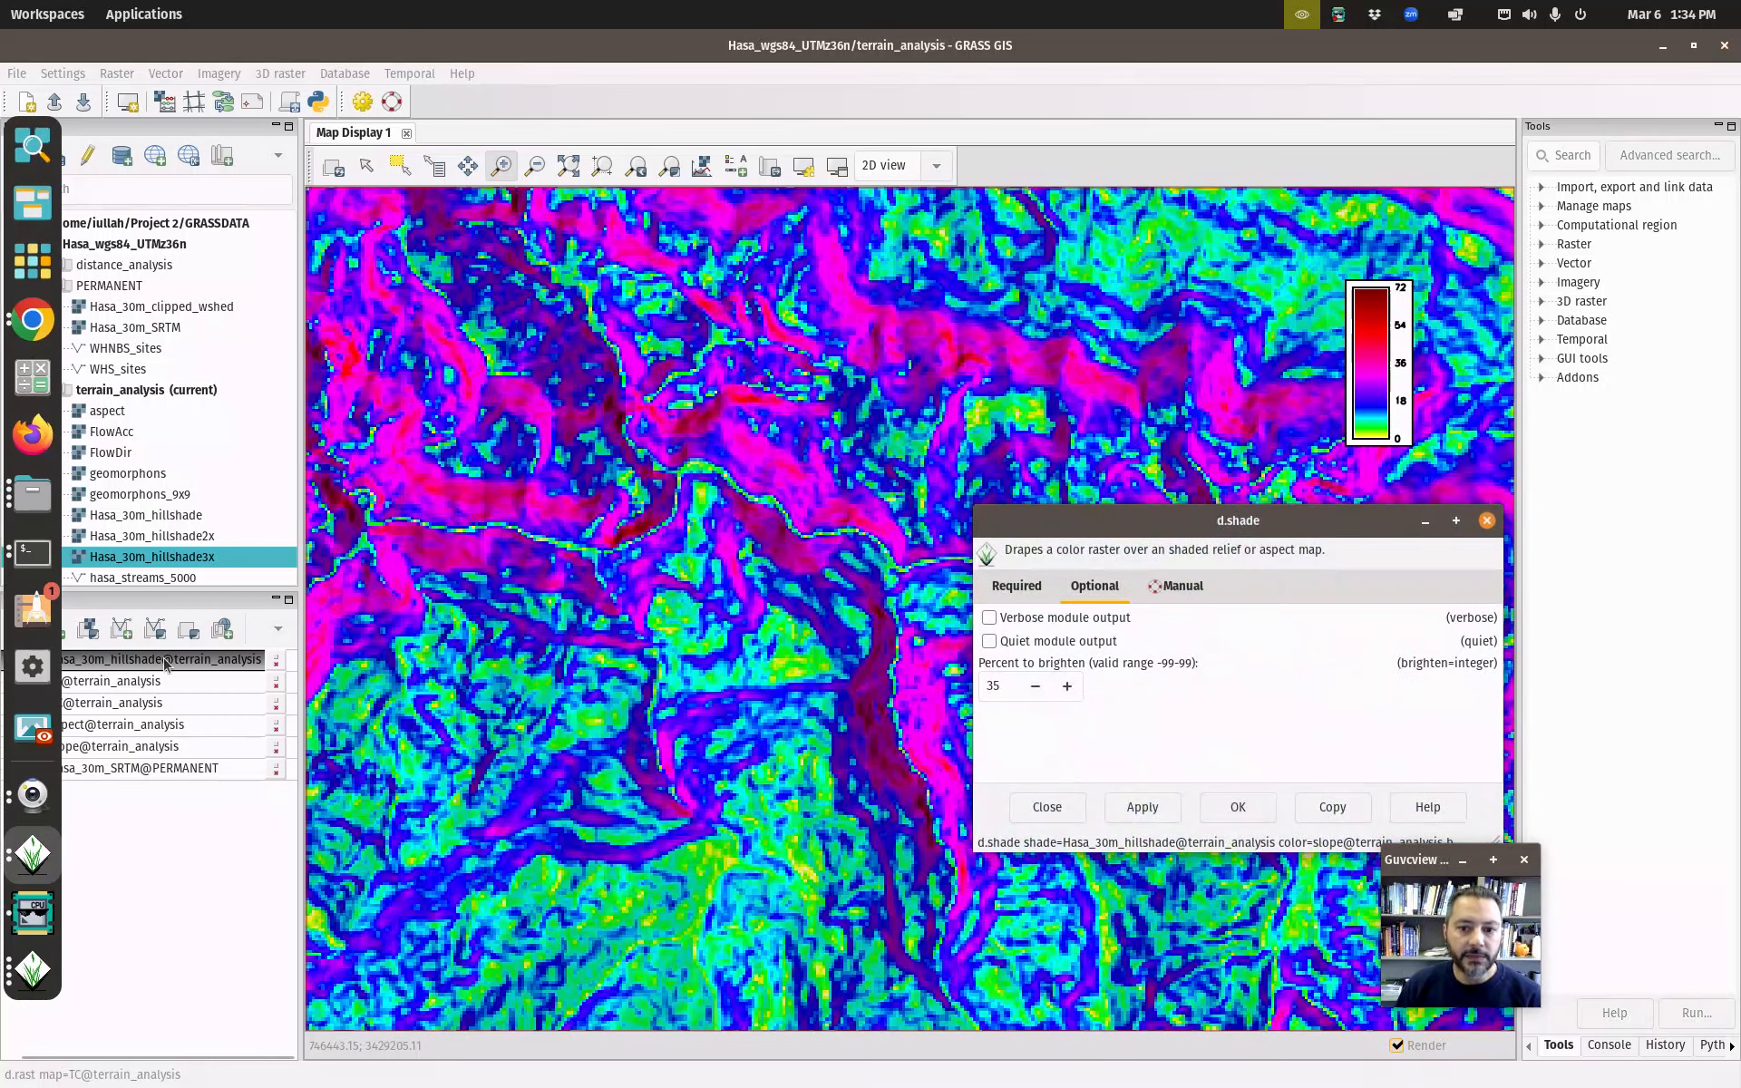
click(1023, 588)
click(1329, 644)
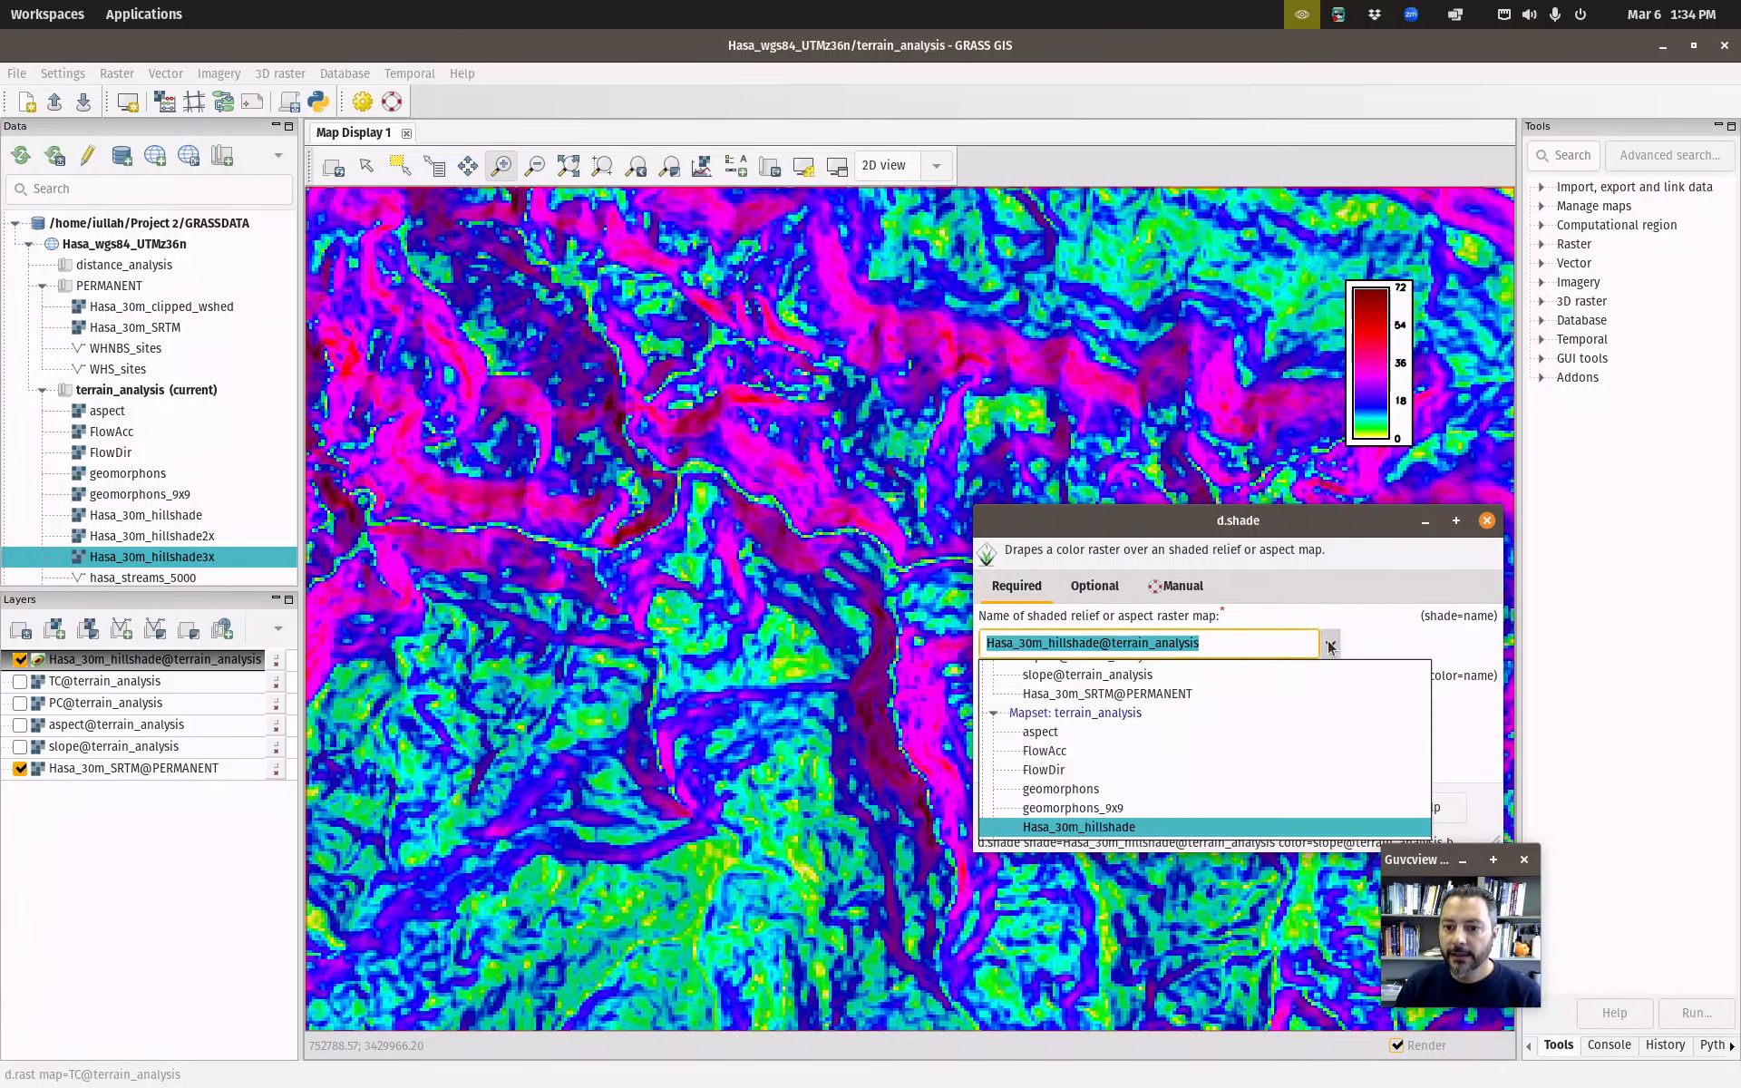
scroll(1124, 739, down, 1)
scroll(1127, 760, down, 1)
click(1129, 780)
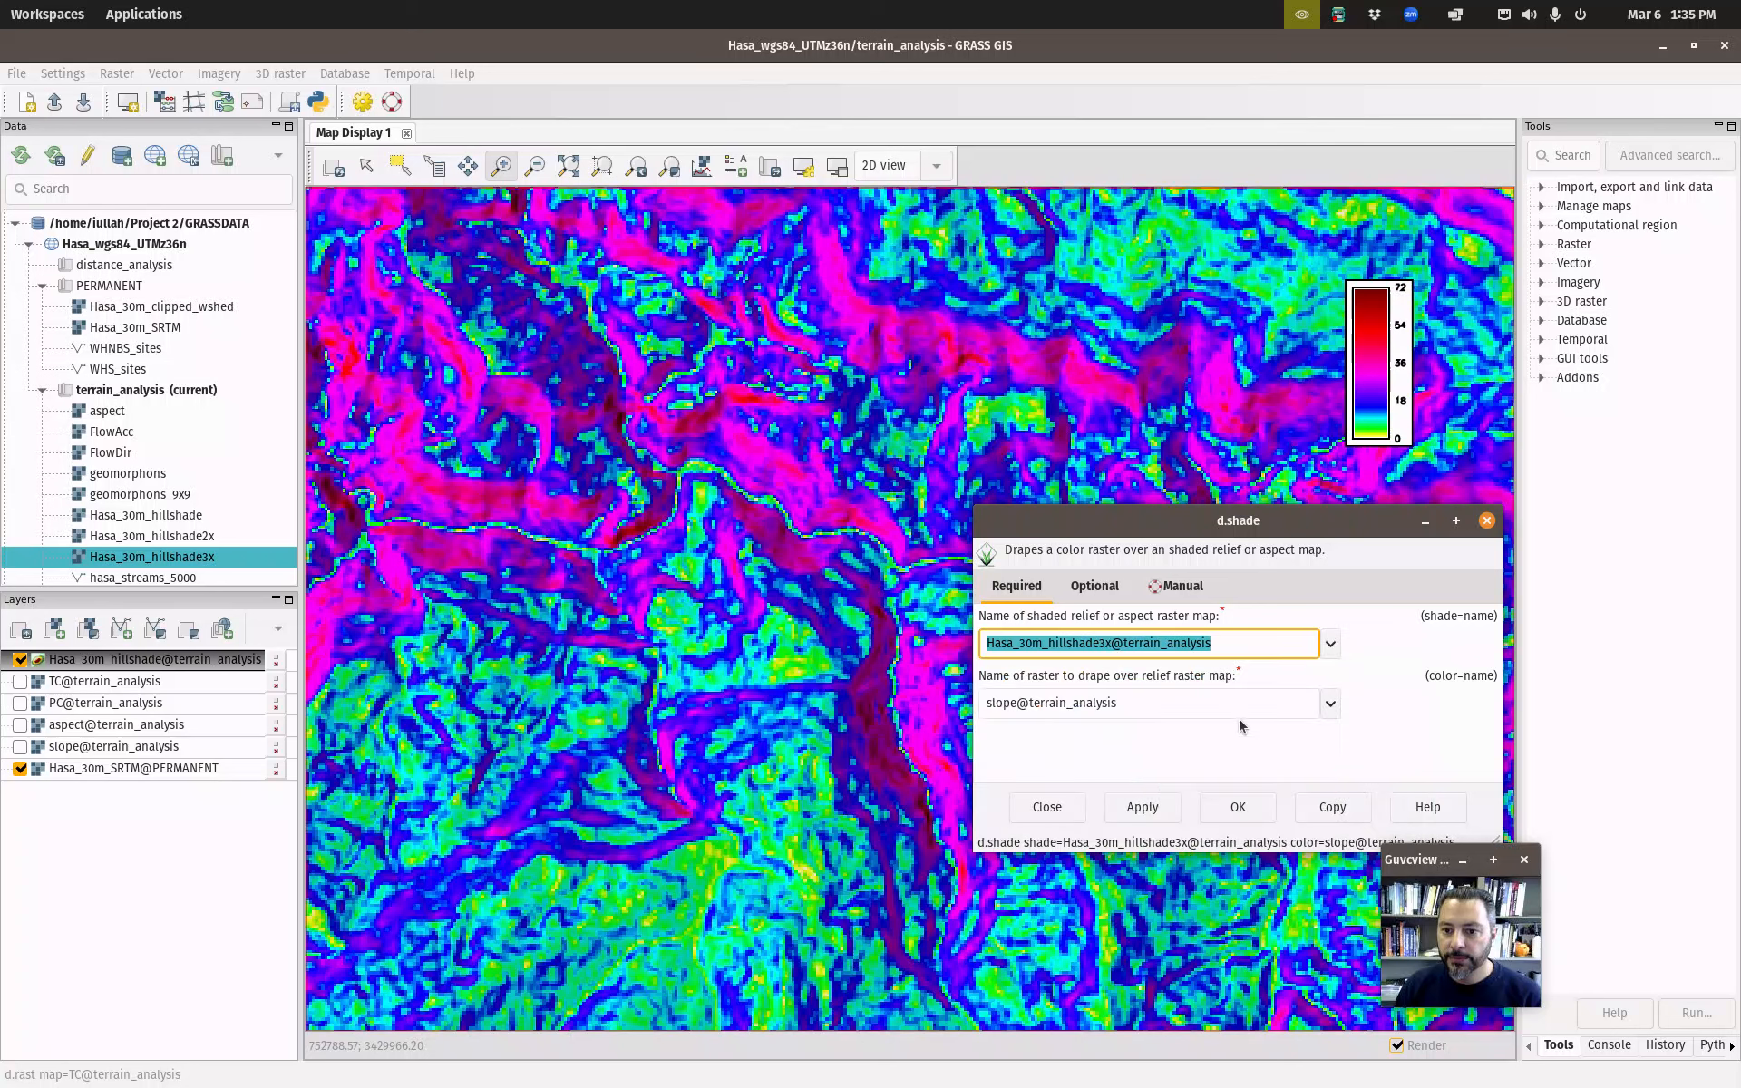
click(1241, 807)
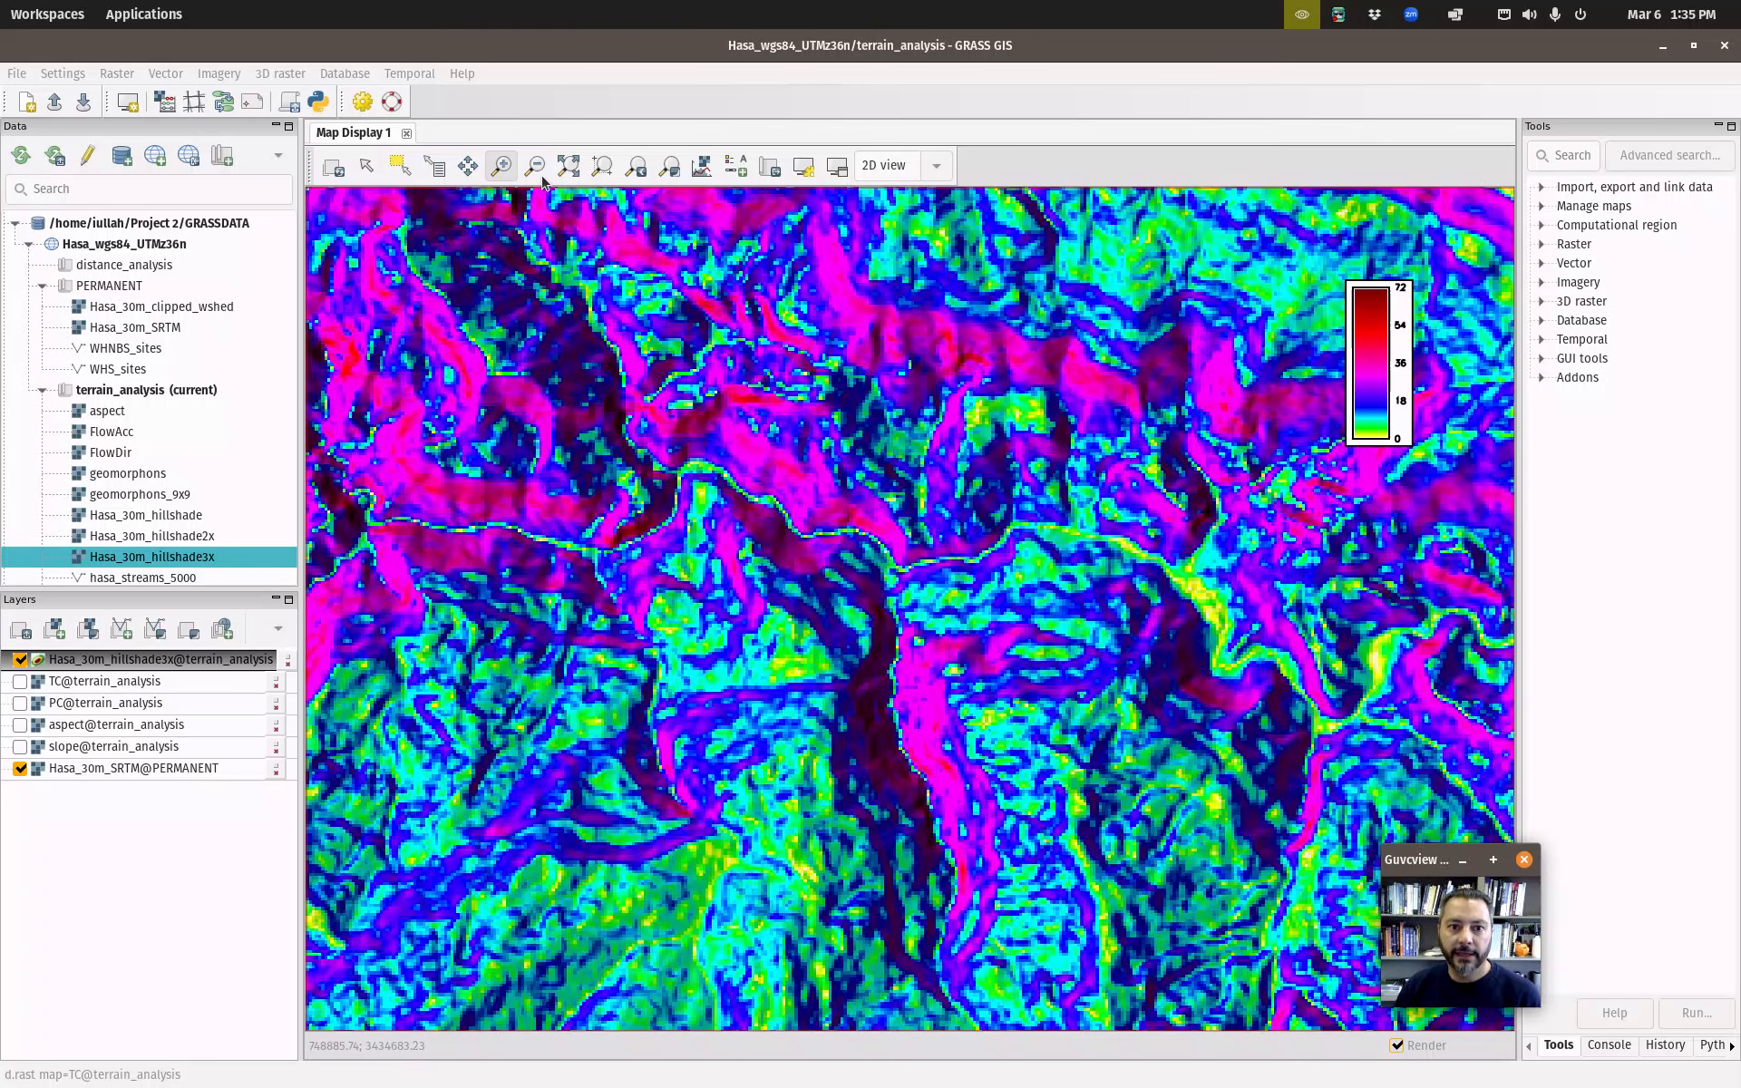
click(568, 166)
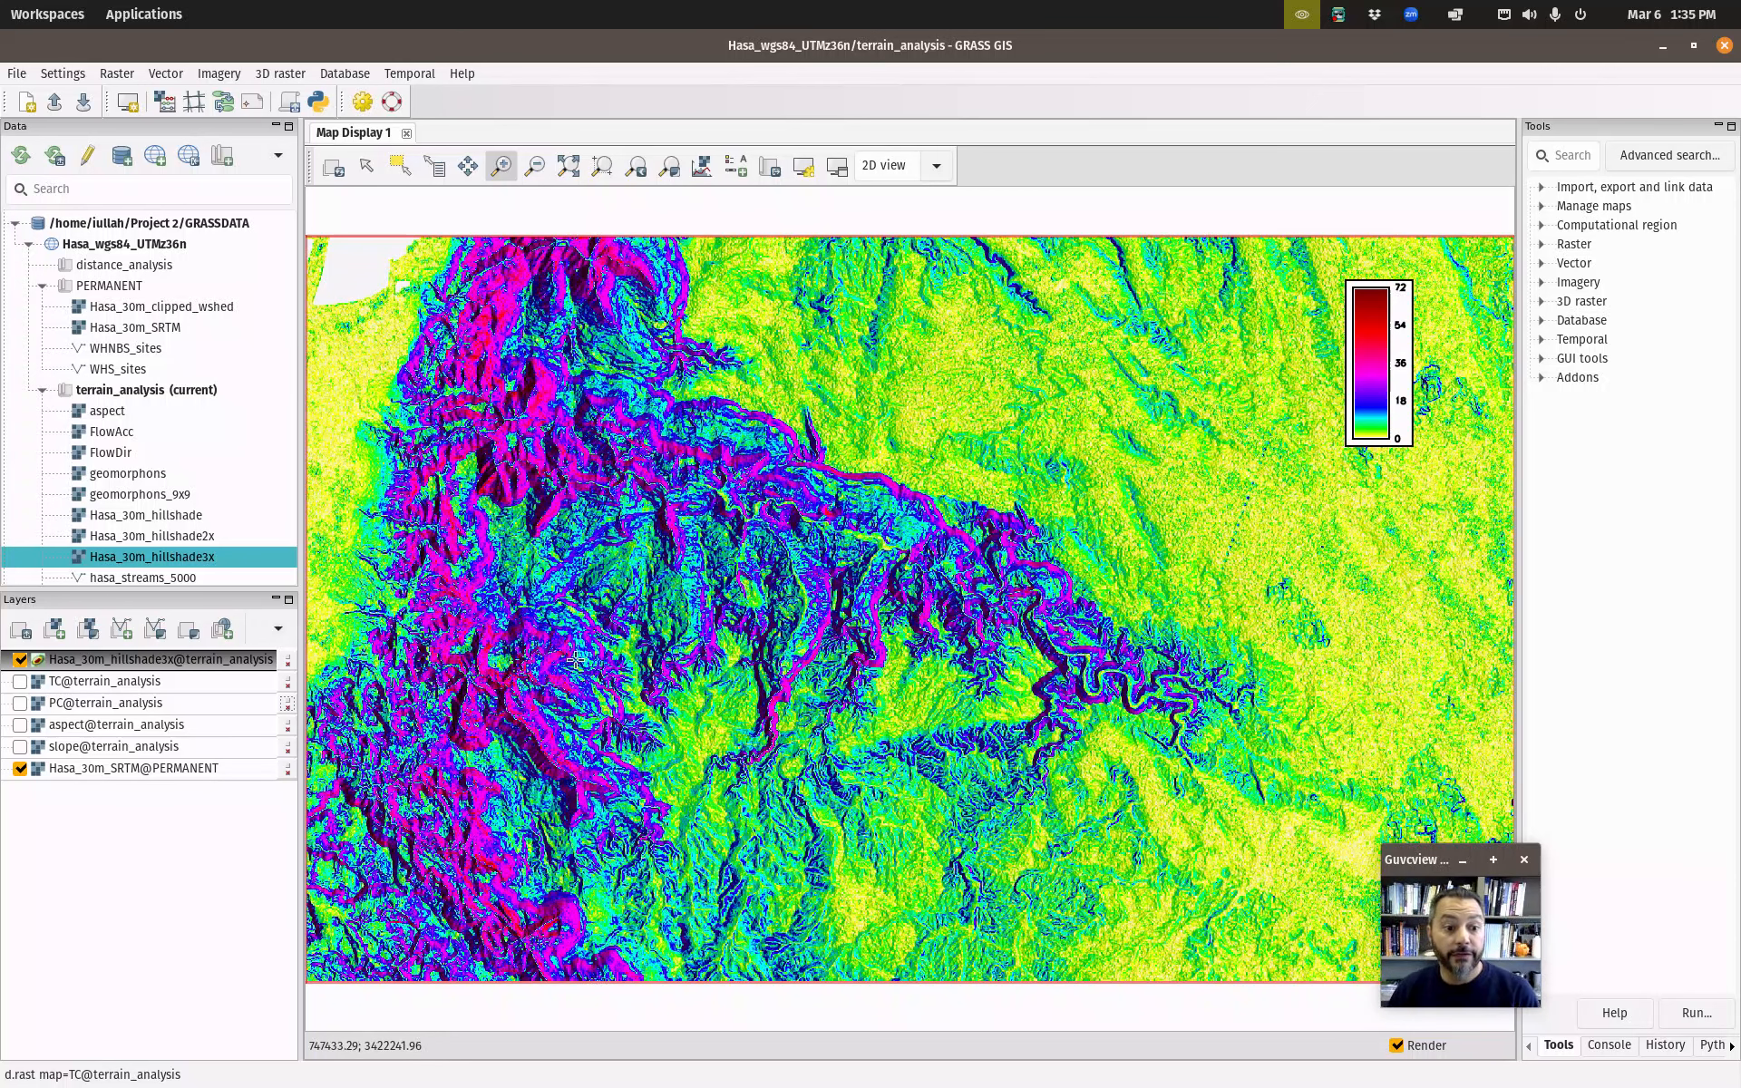
Drape PC@terrain_analysis over the shaded relief instead of slope and zoom in on the central canyons to inspect it.
double_click(22, 664)
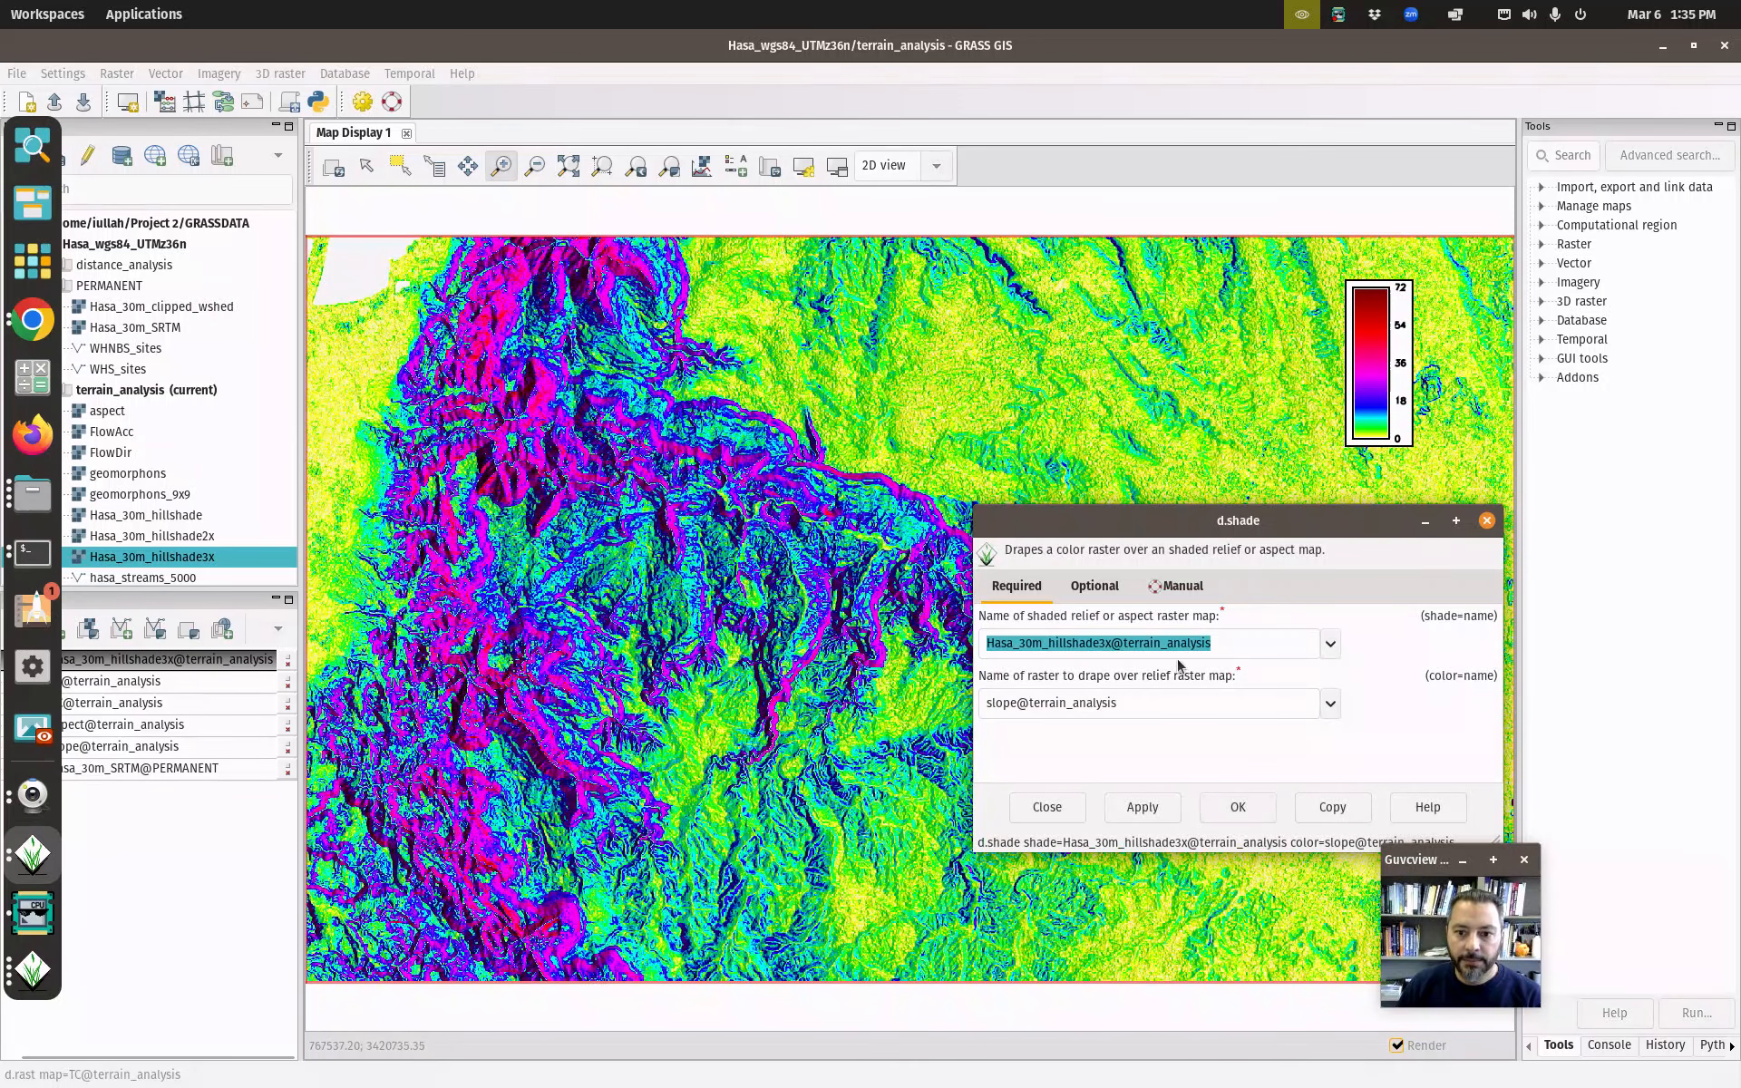
click(1330, 704)
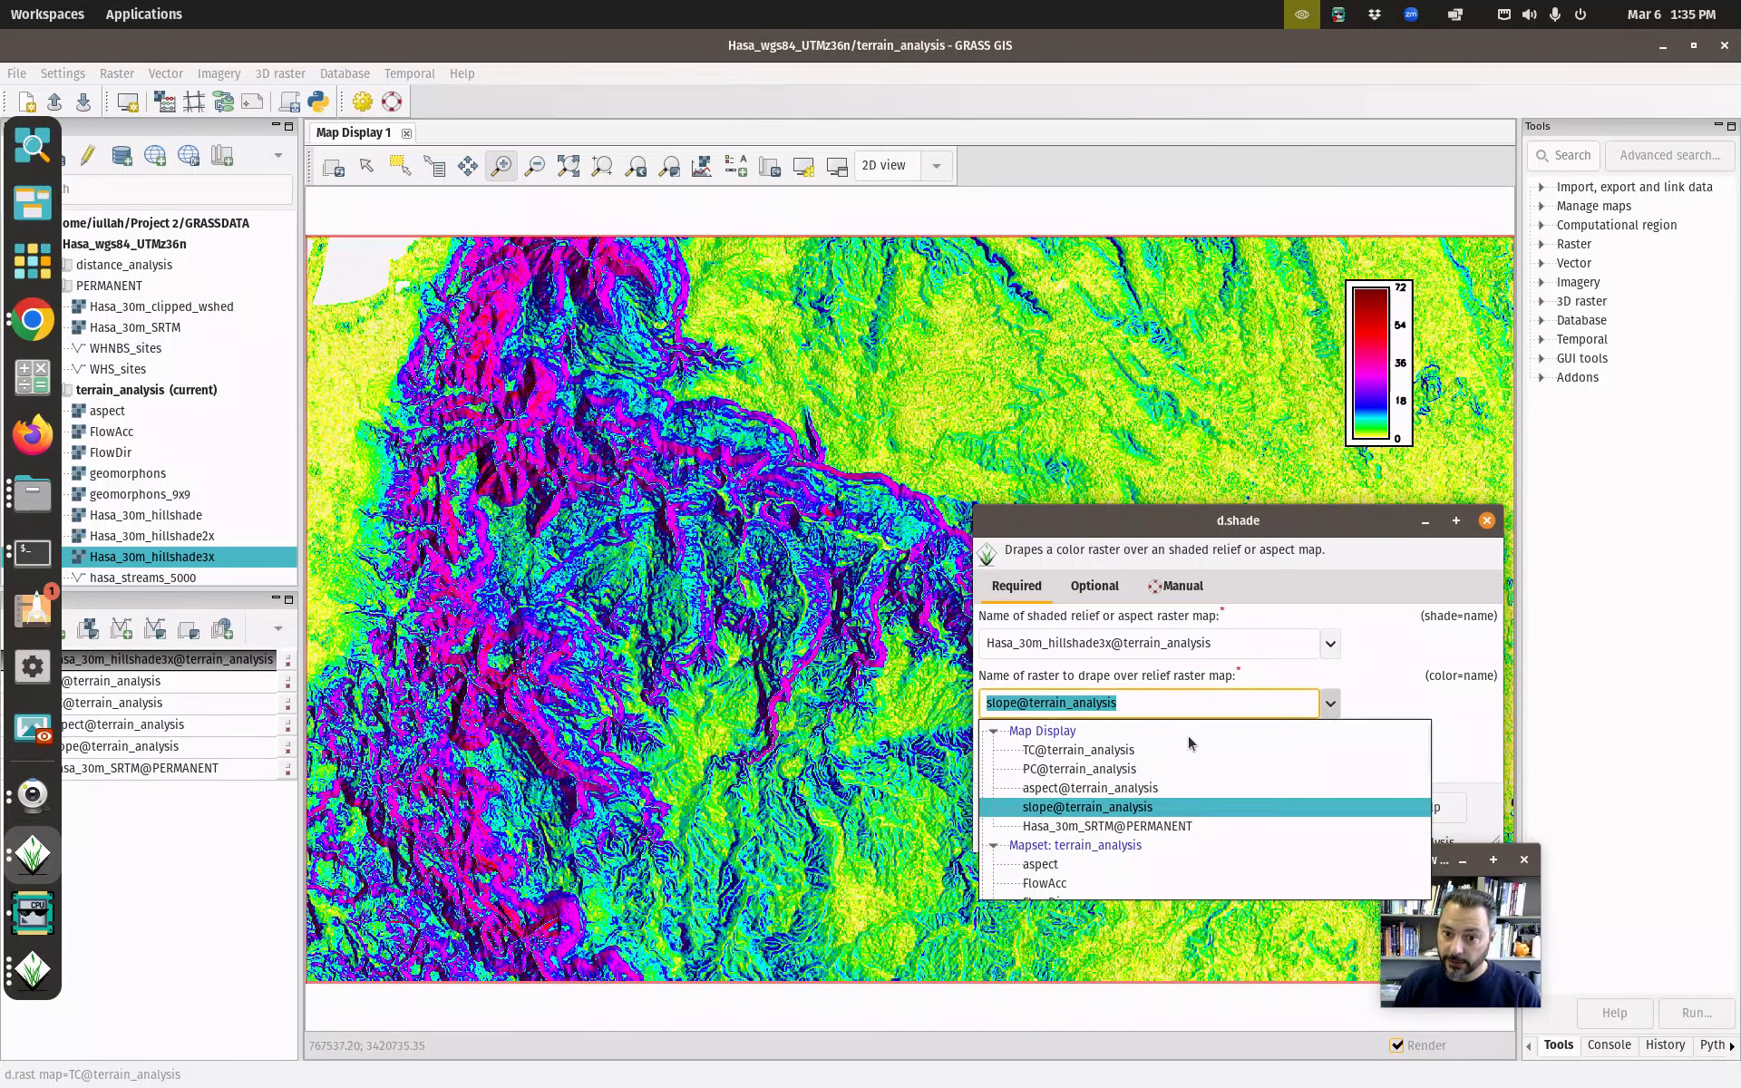
click(1066, 770)
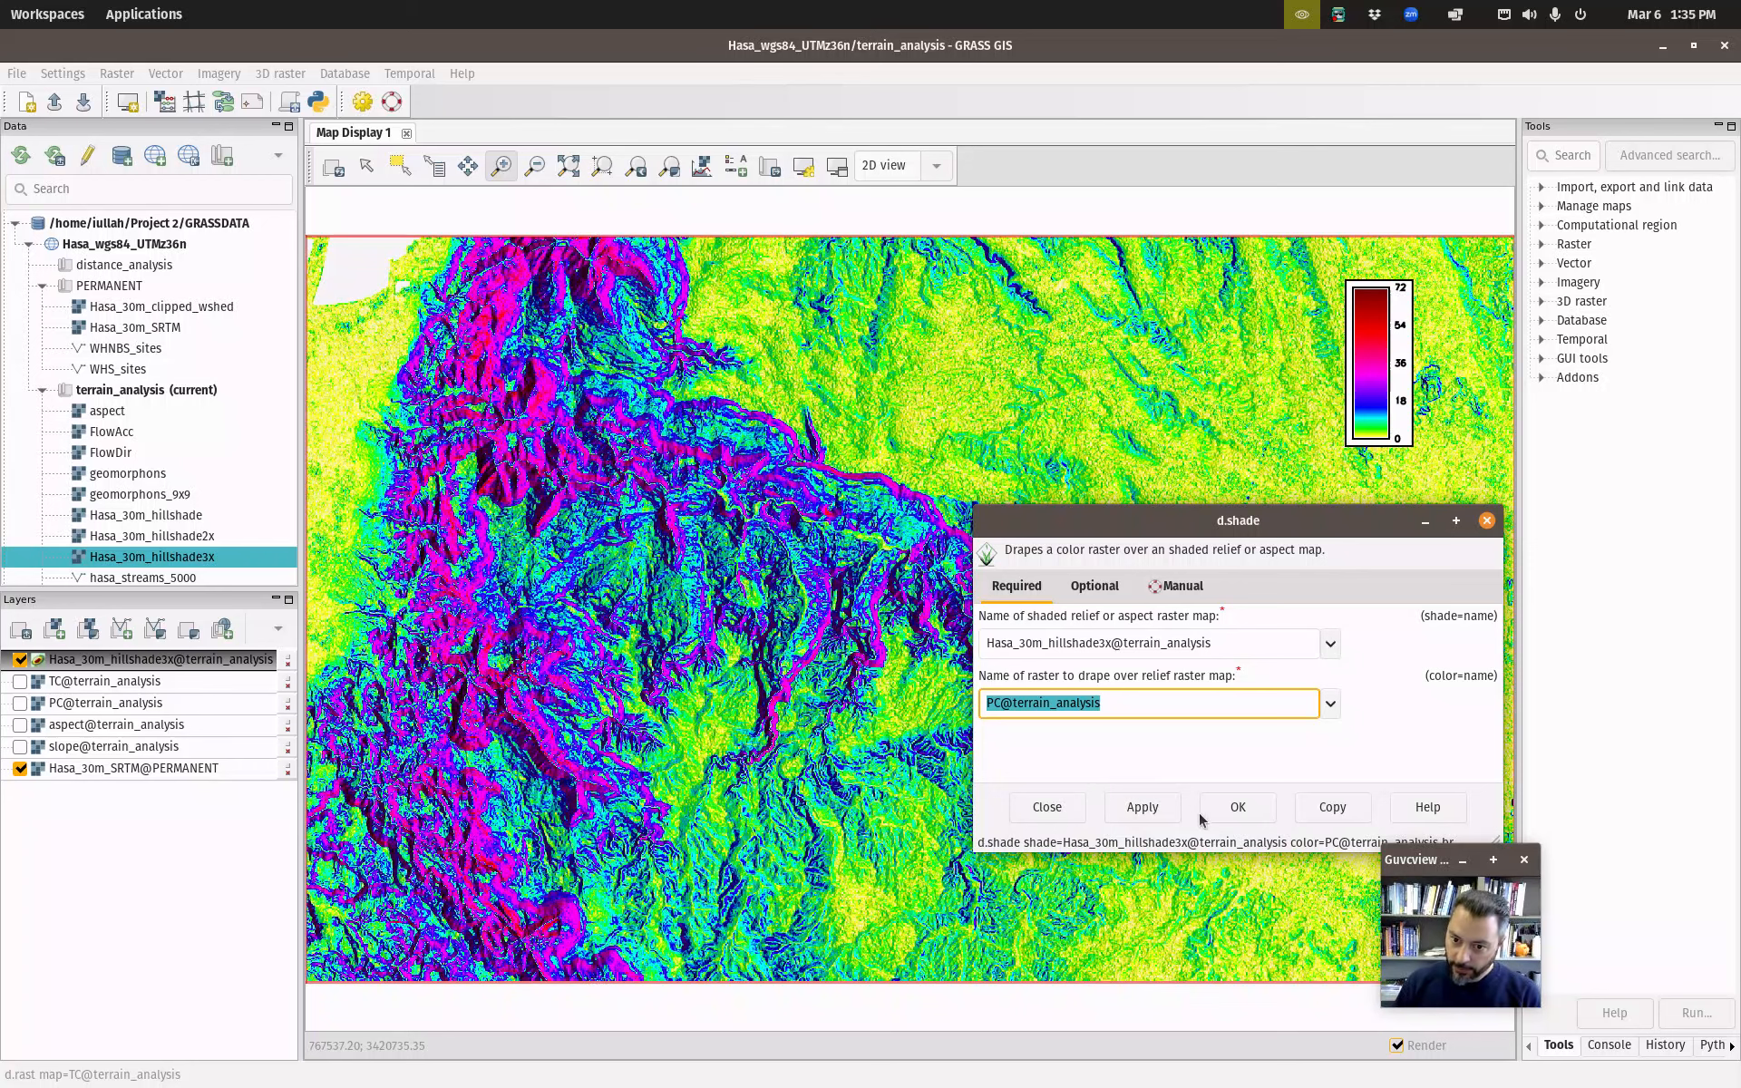
click(1237, 807)
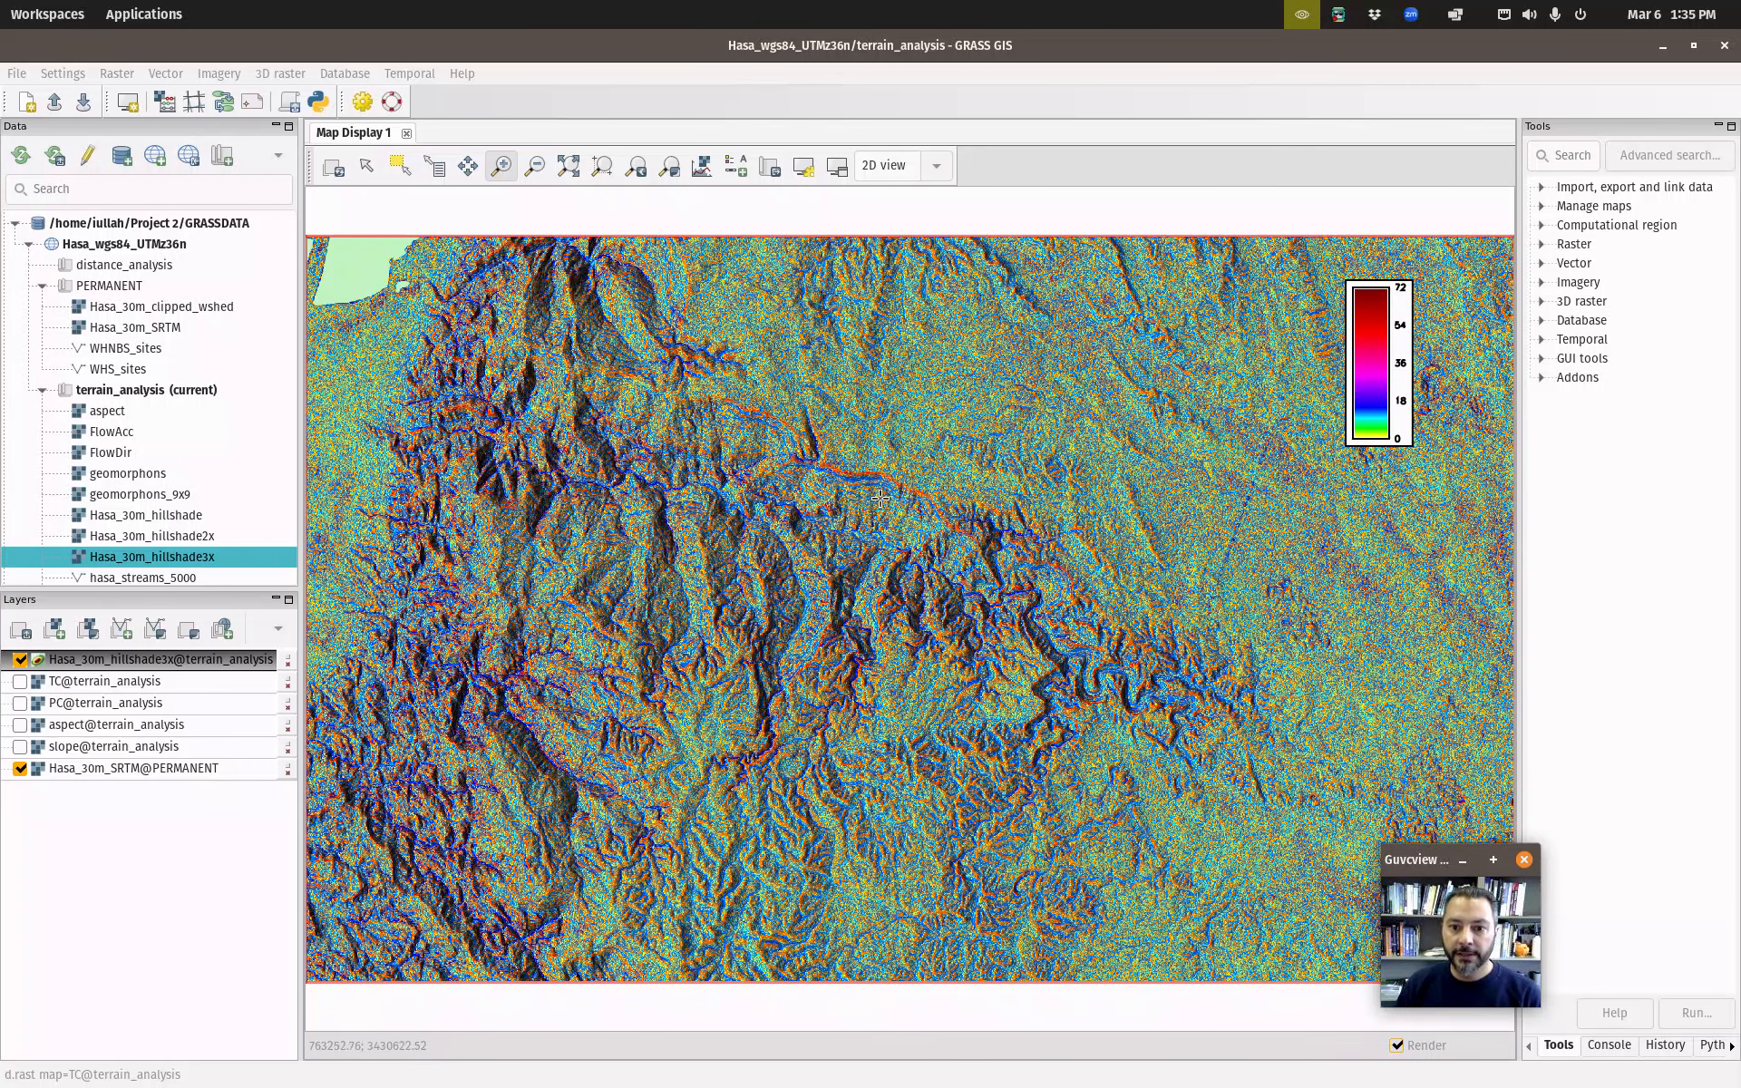
drag(877, 498, 1015, 672)
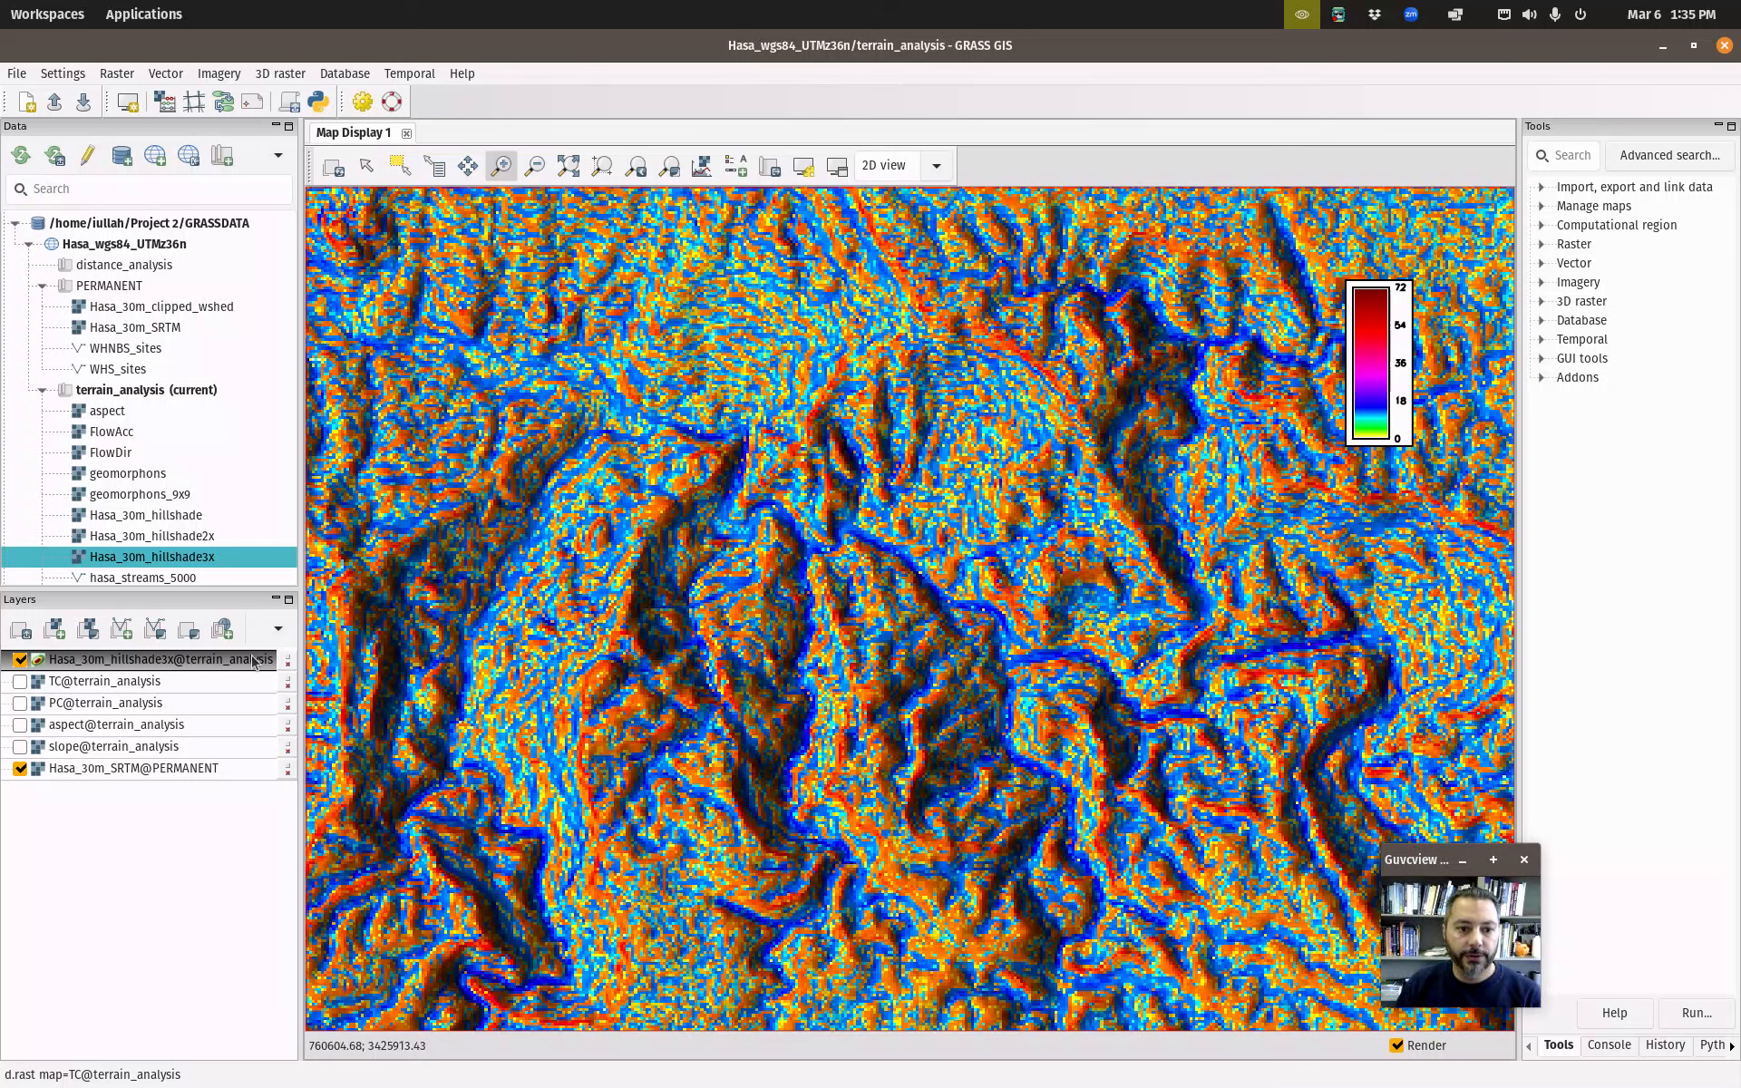
Hide the Hasa_30m_hillshade3x shaded relief layer and remove the slope legend from the map.
click(20, 659)
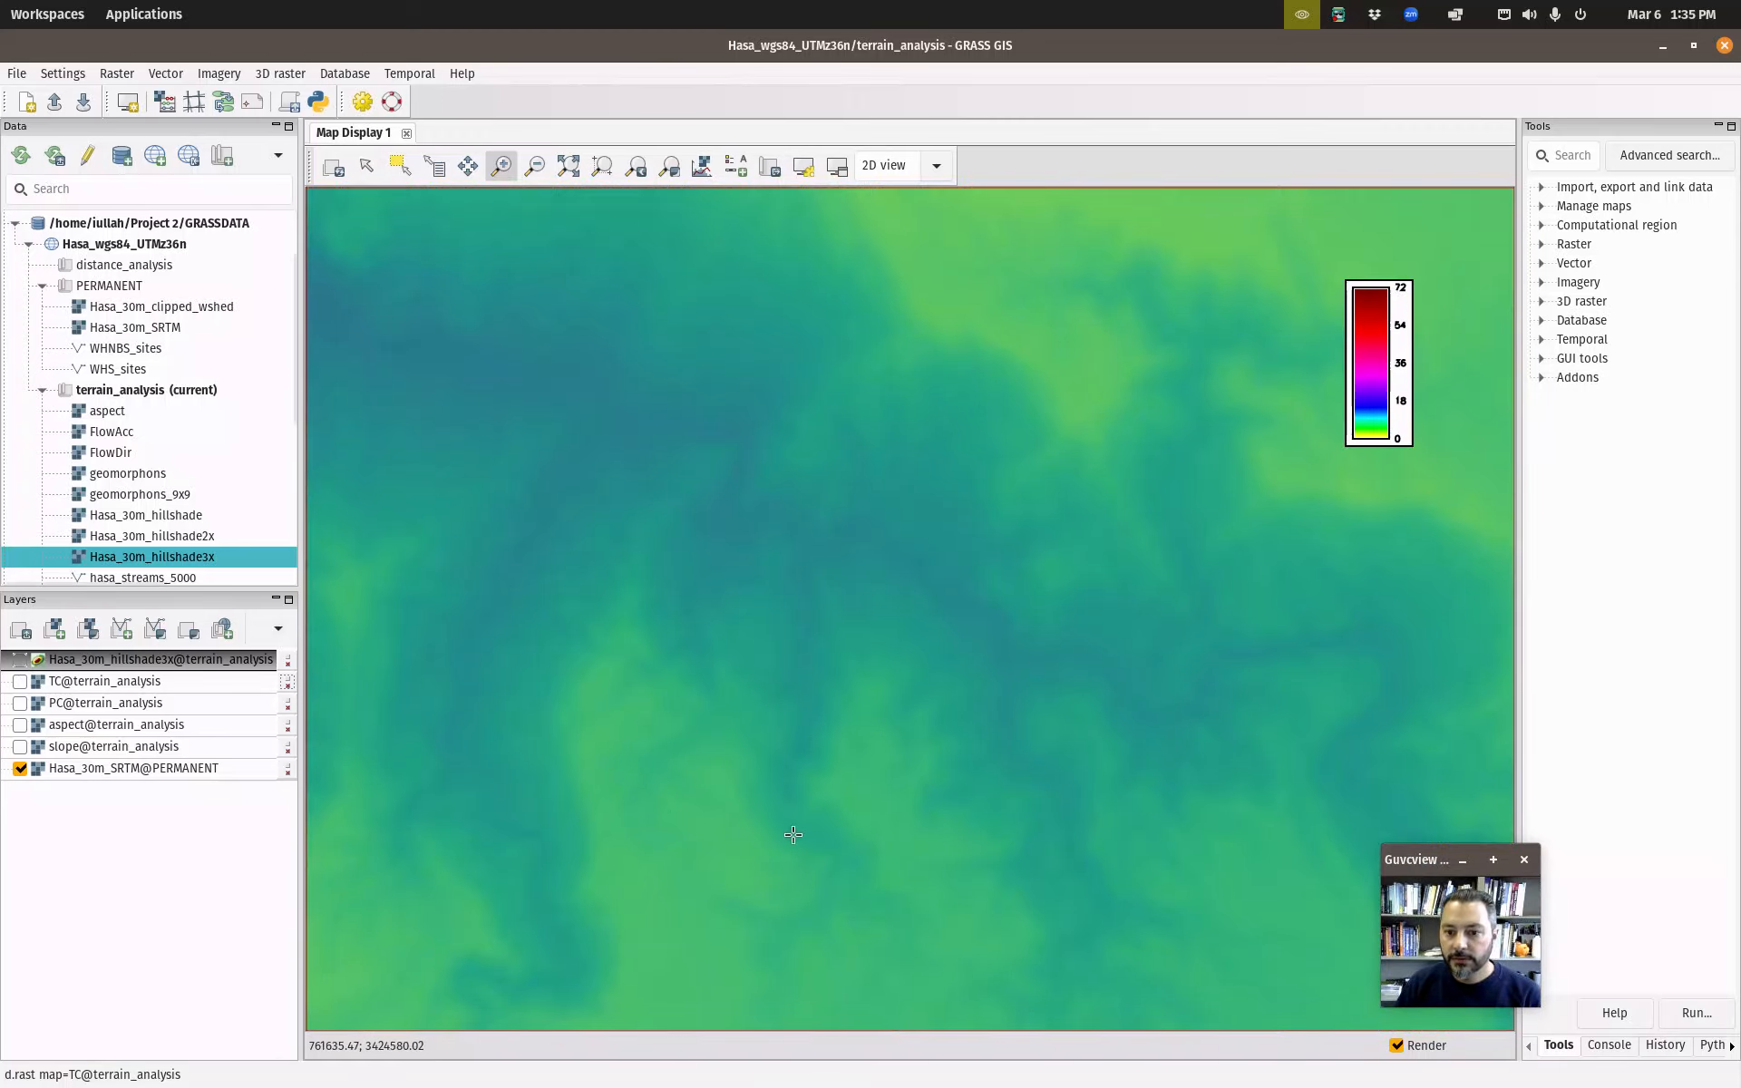
click(576, 167)
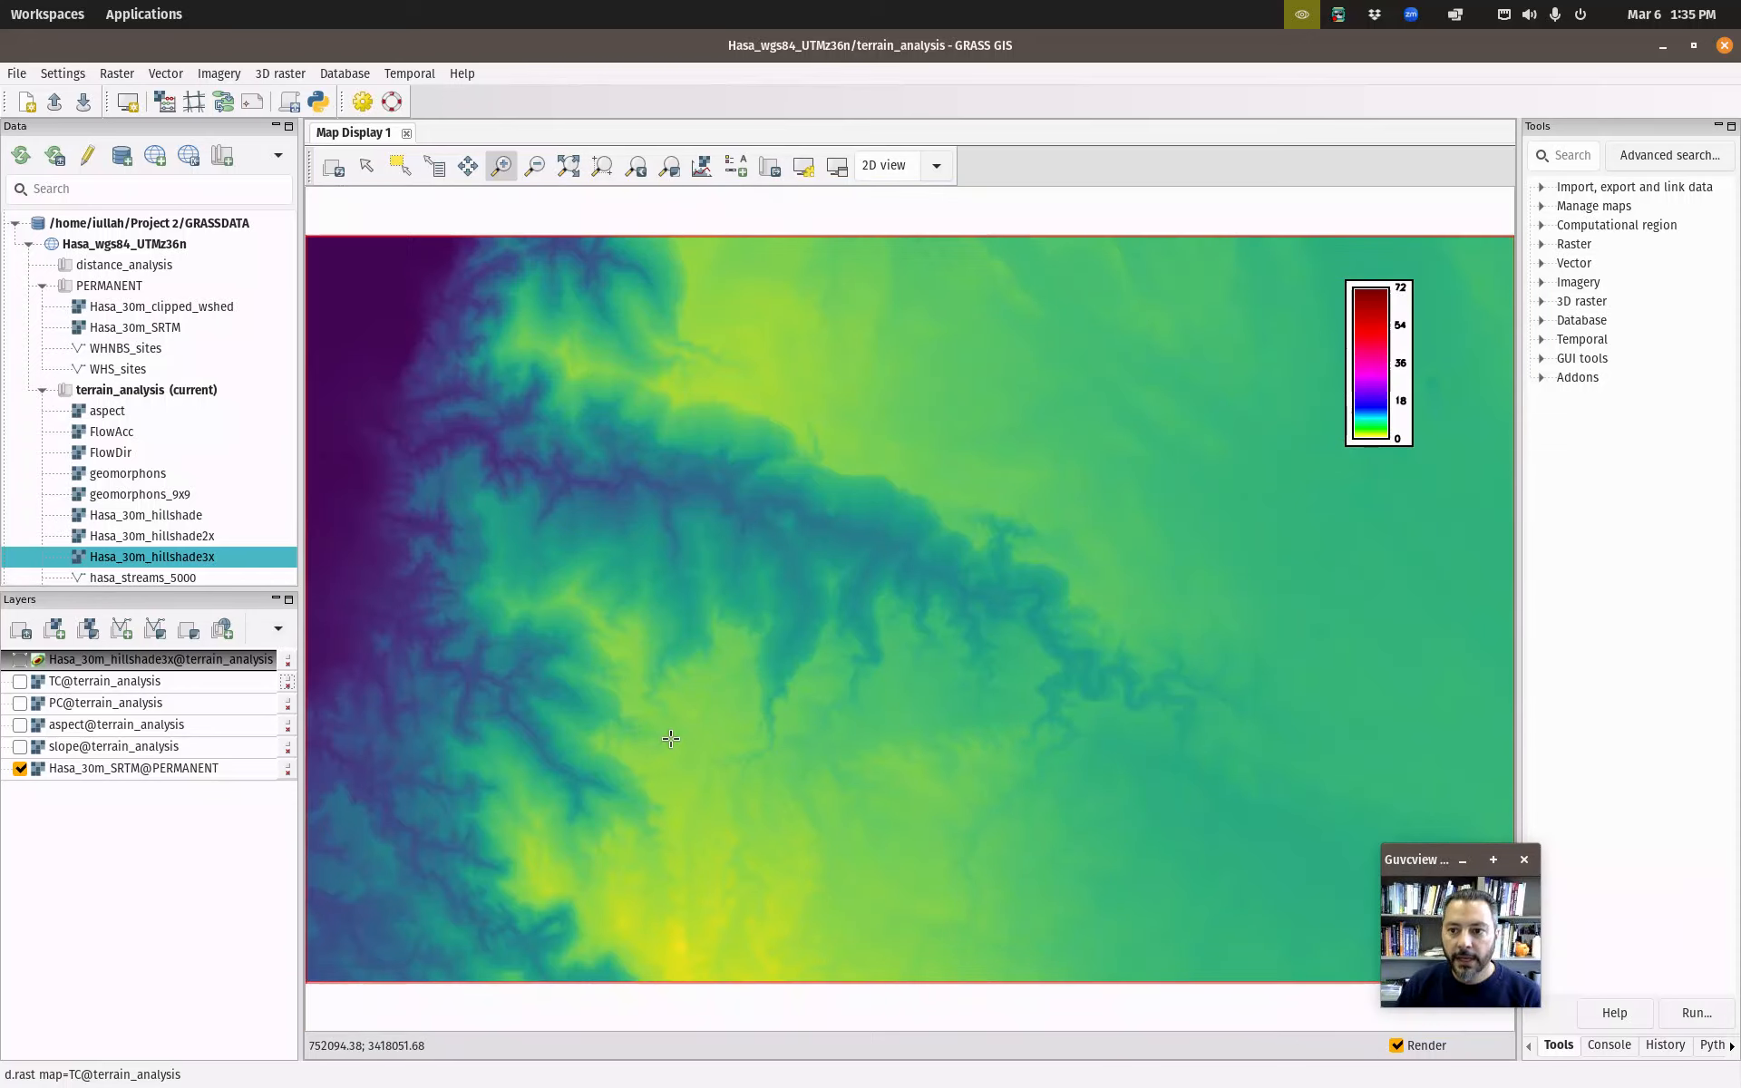
right_click(1367, 383)
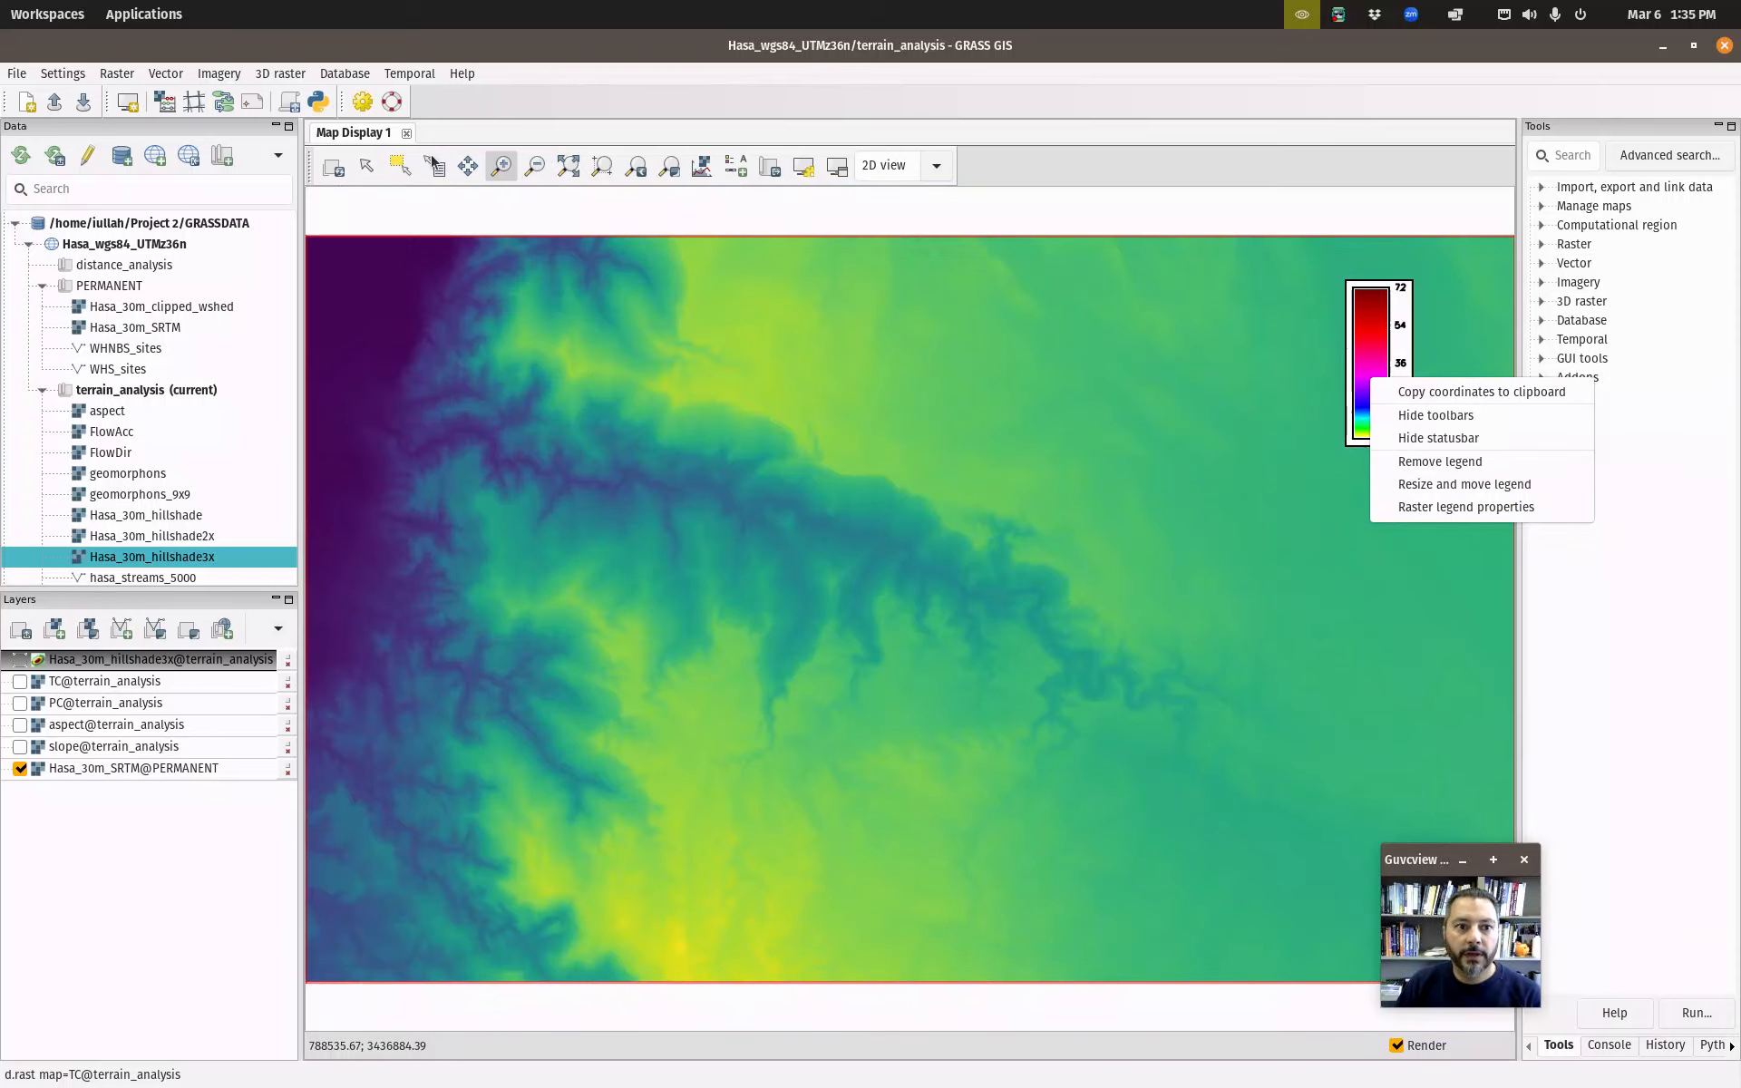
click(372, 167)
click(369, 165)
right_click(1360, 385)
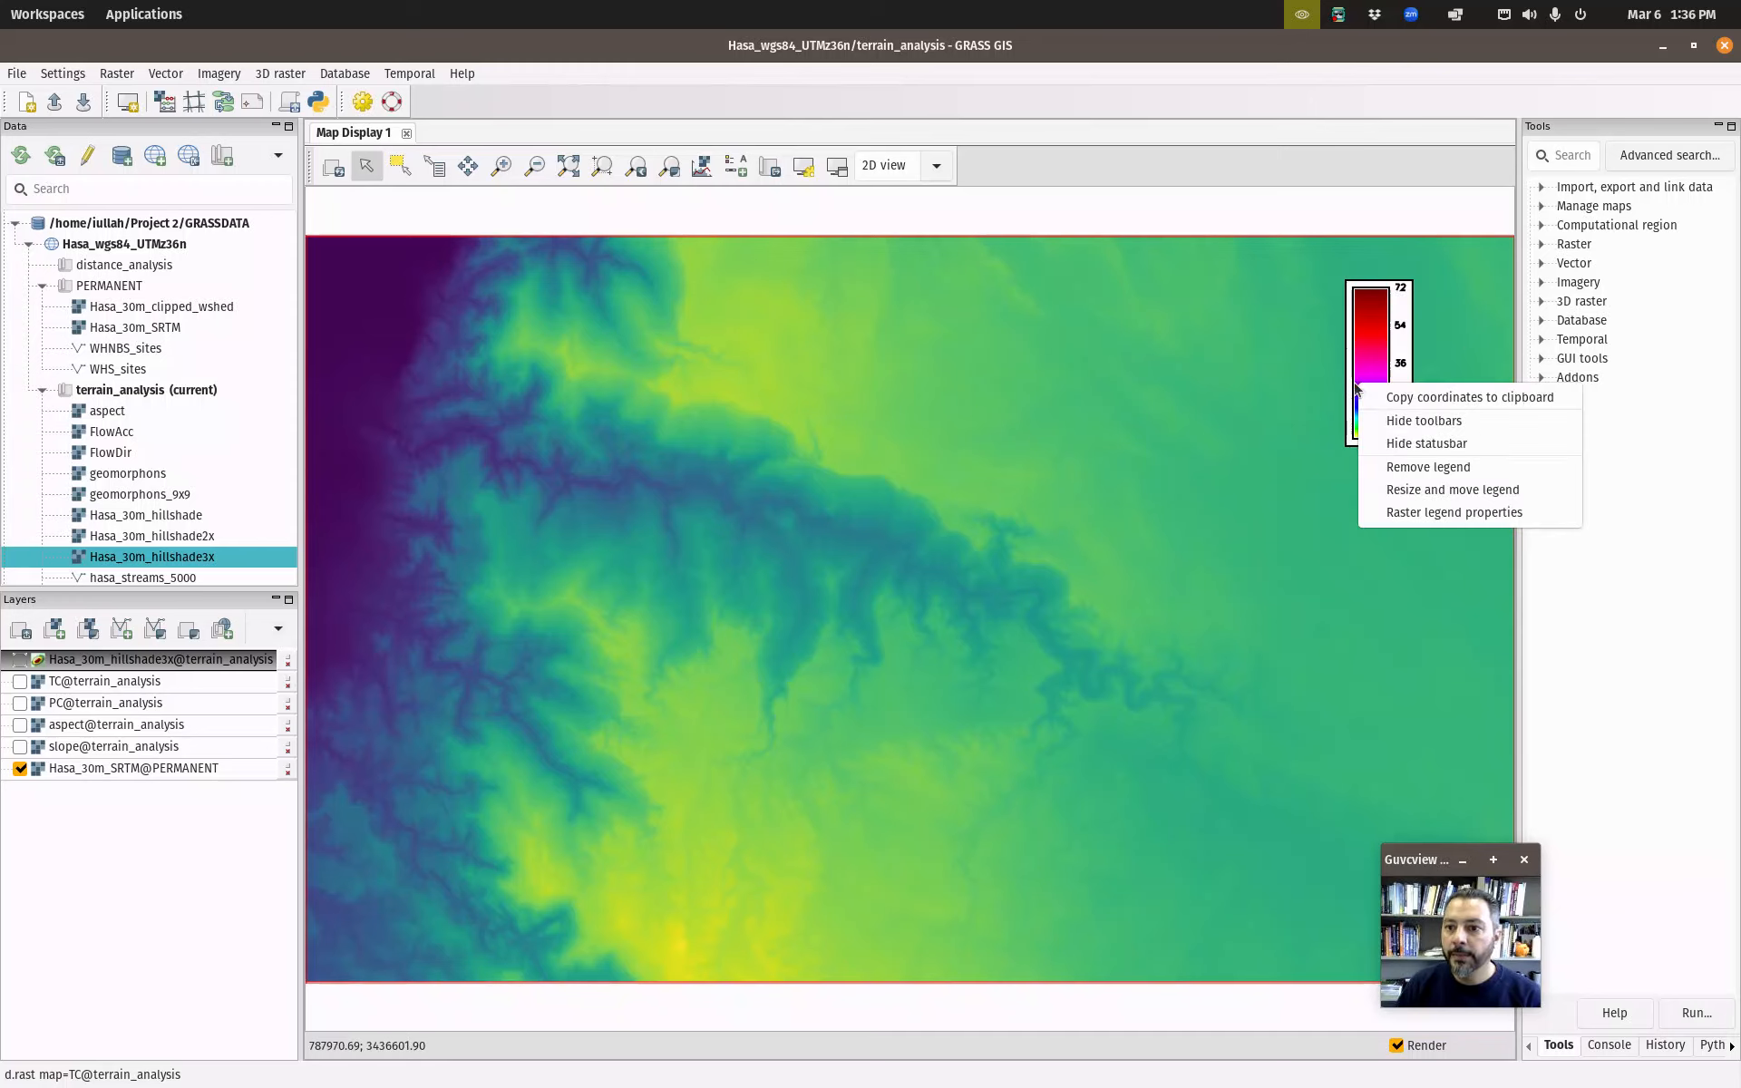
click(1432, 467)
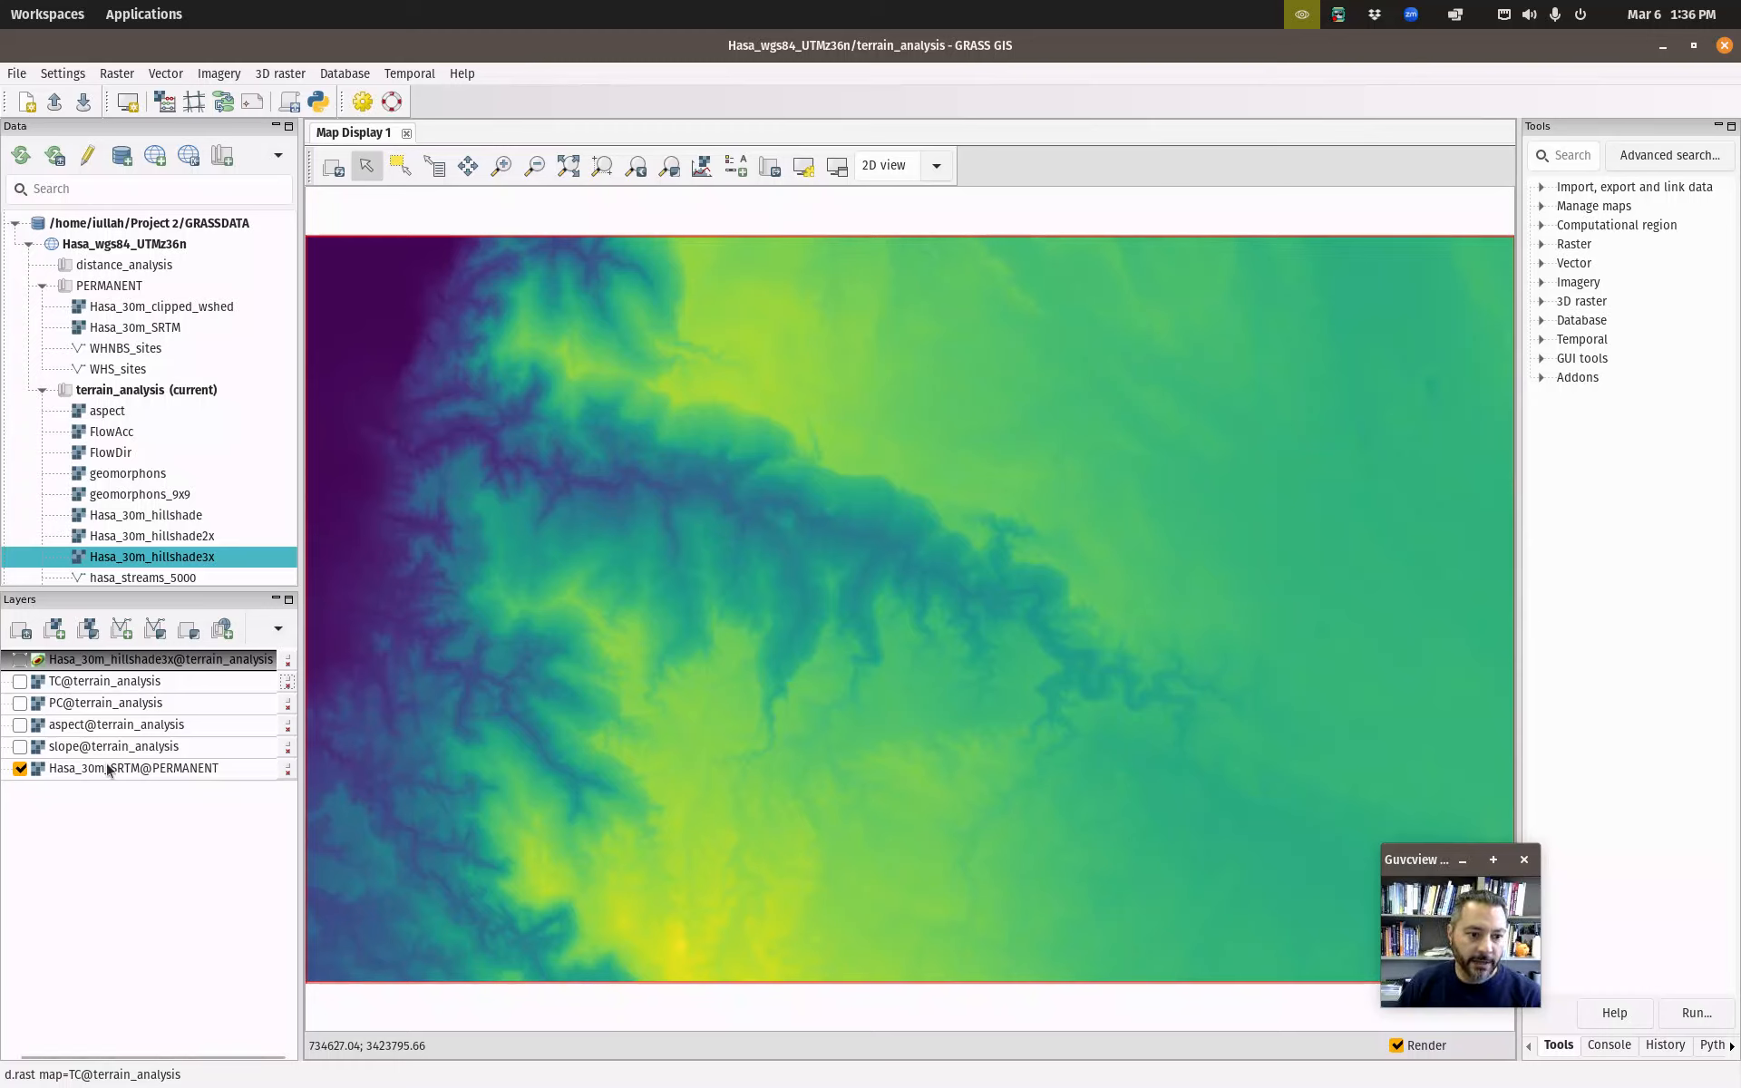
Select the Hasa_30m_SRTM@PERMANENT elevation layer and switch the map display to 3D view.
click(79, 770)
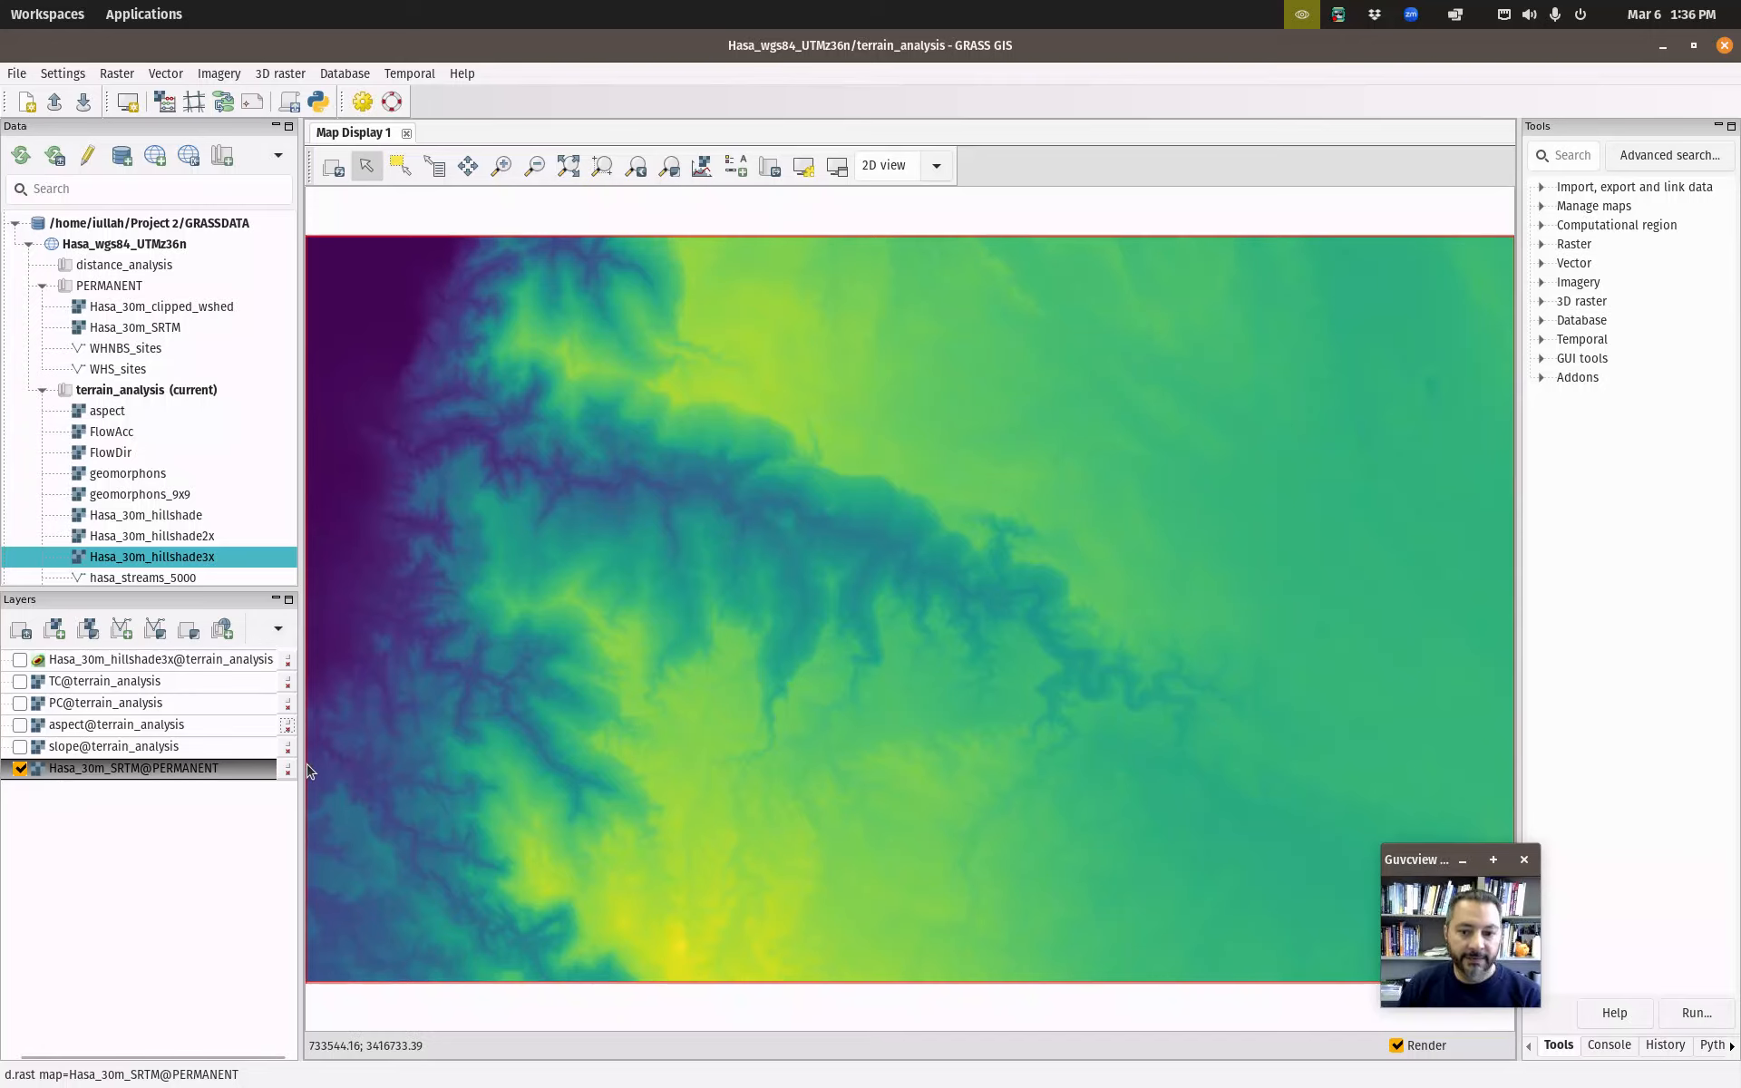
click(932, 165)
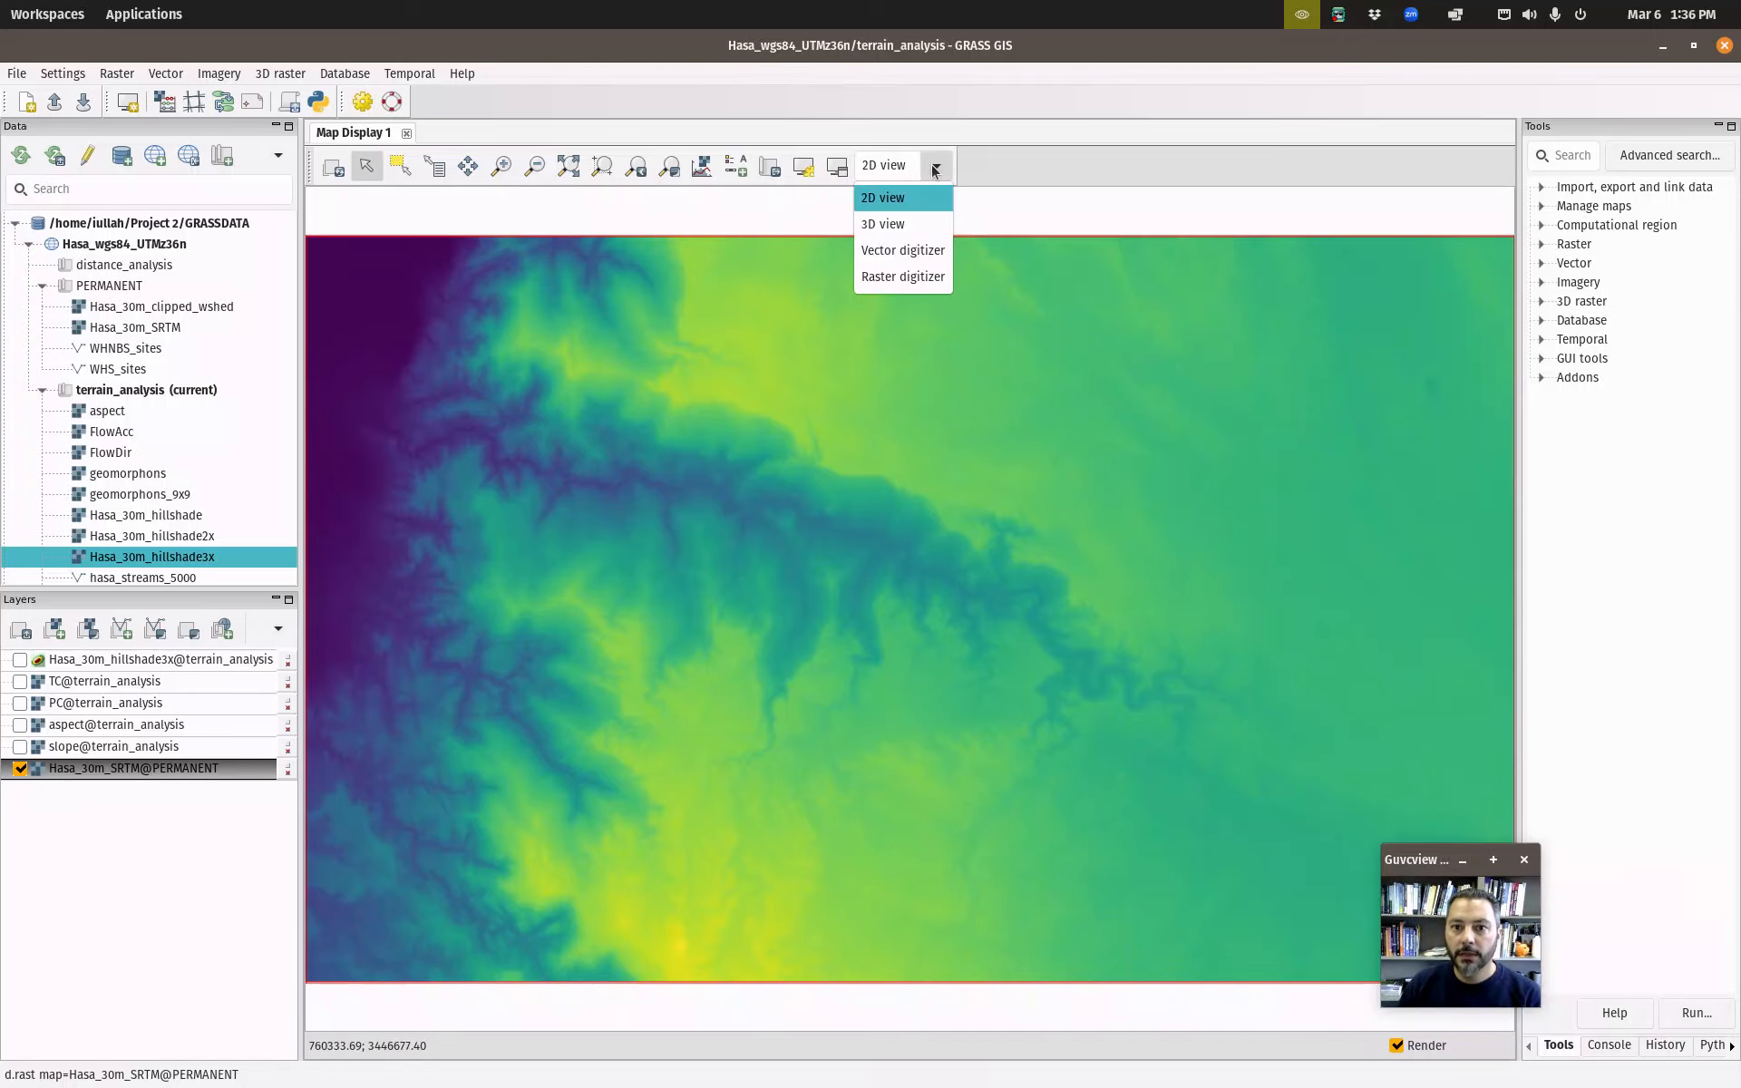
click(907, 221)
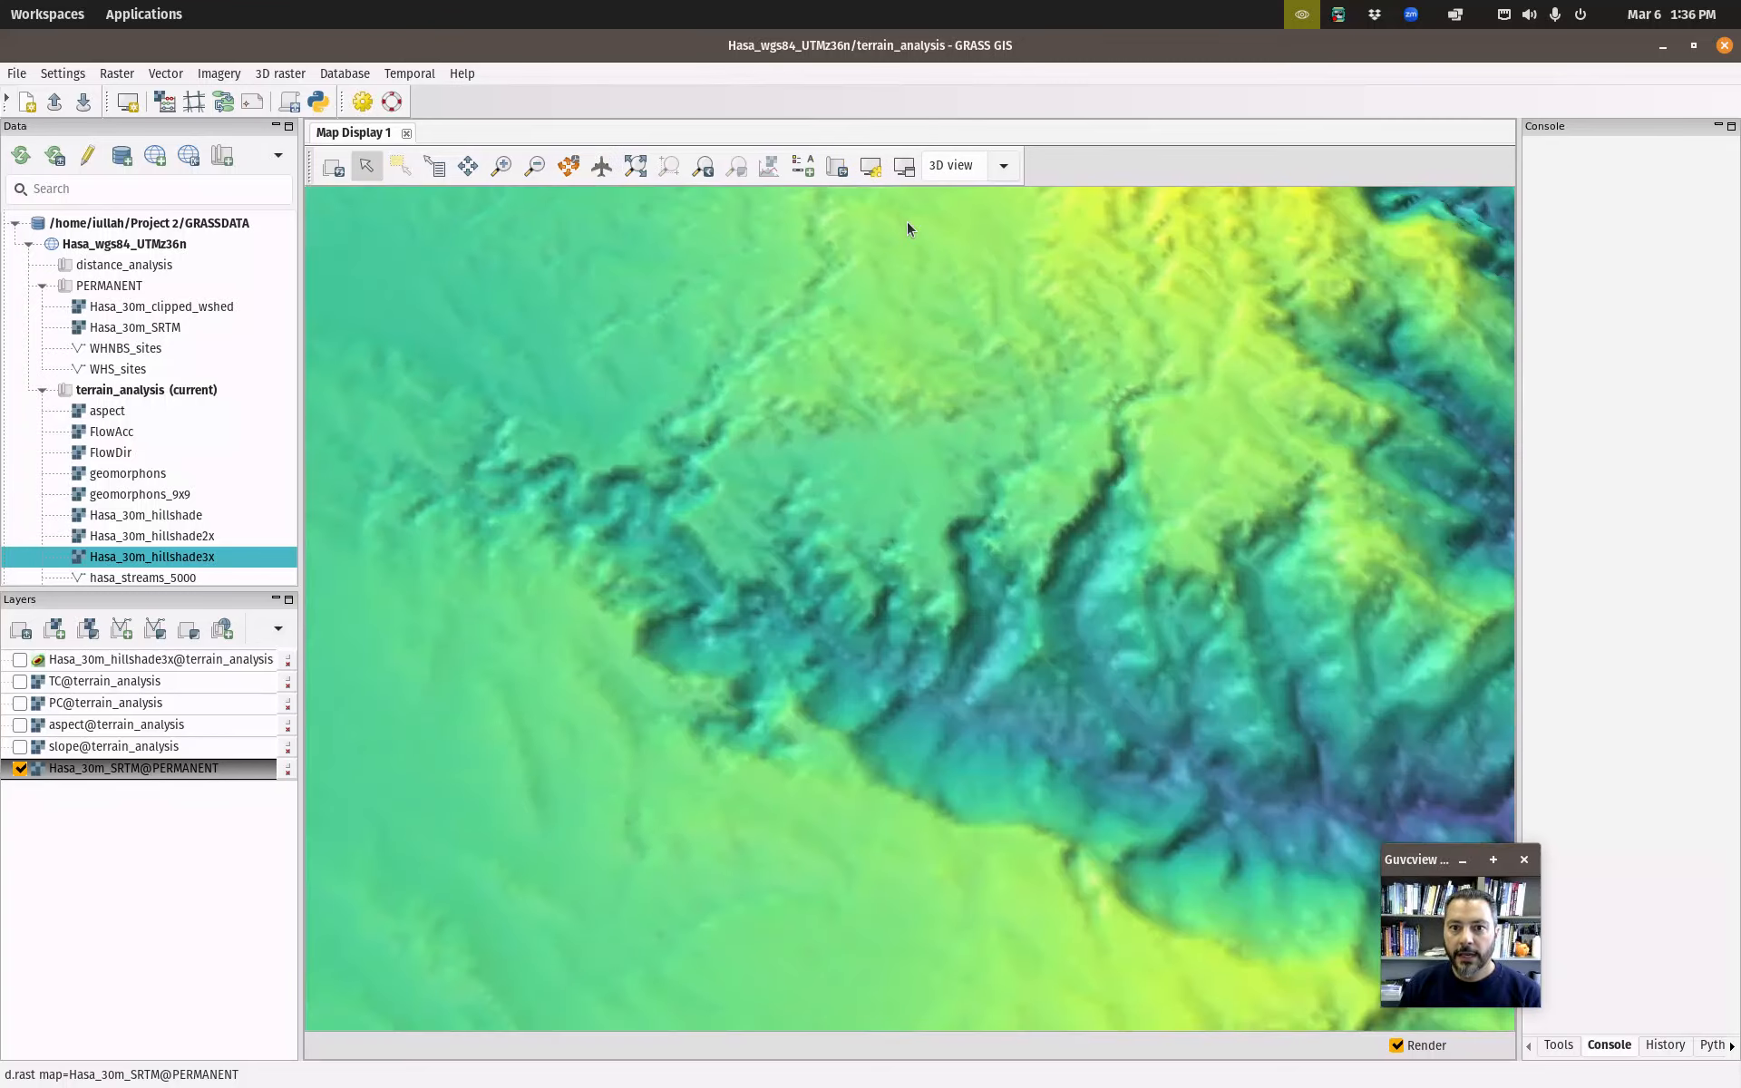
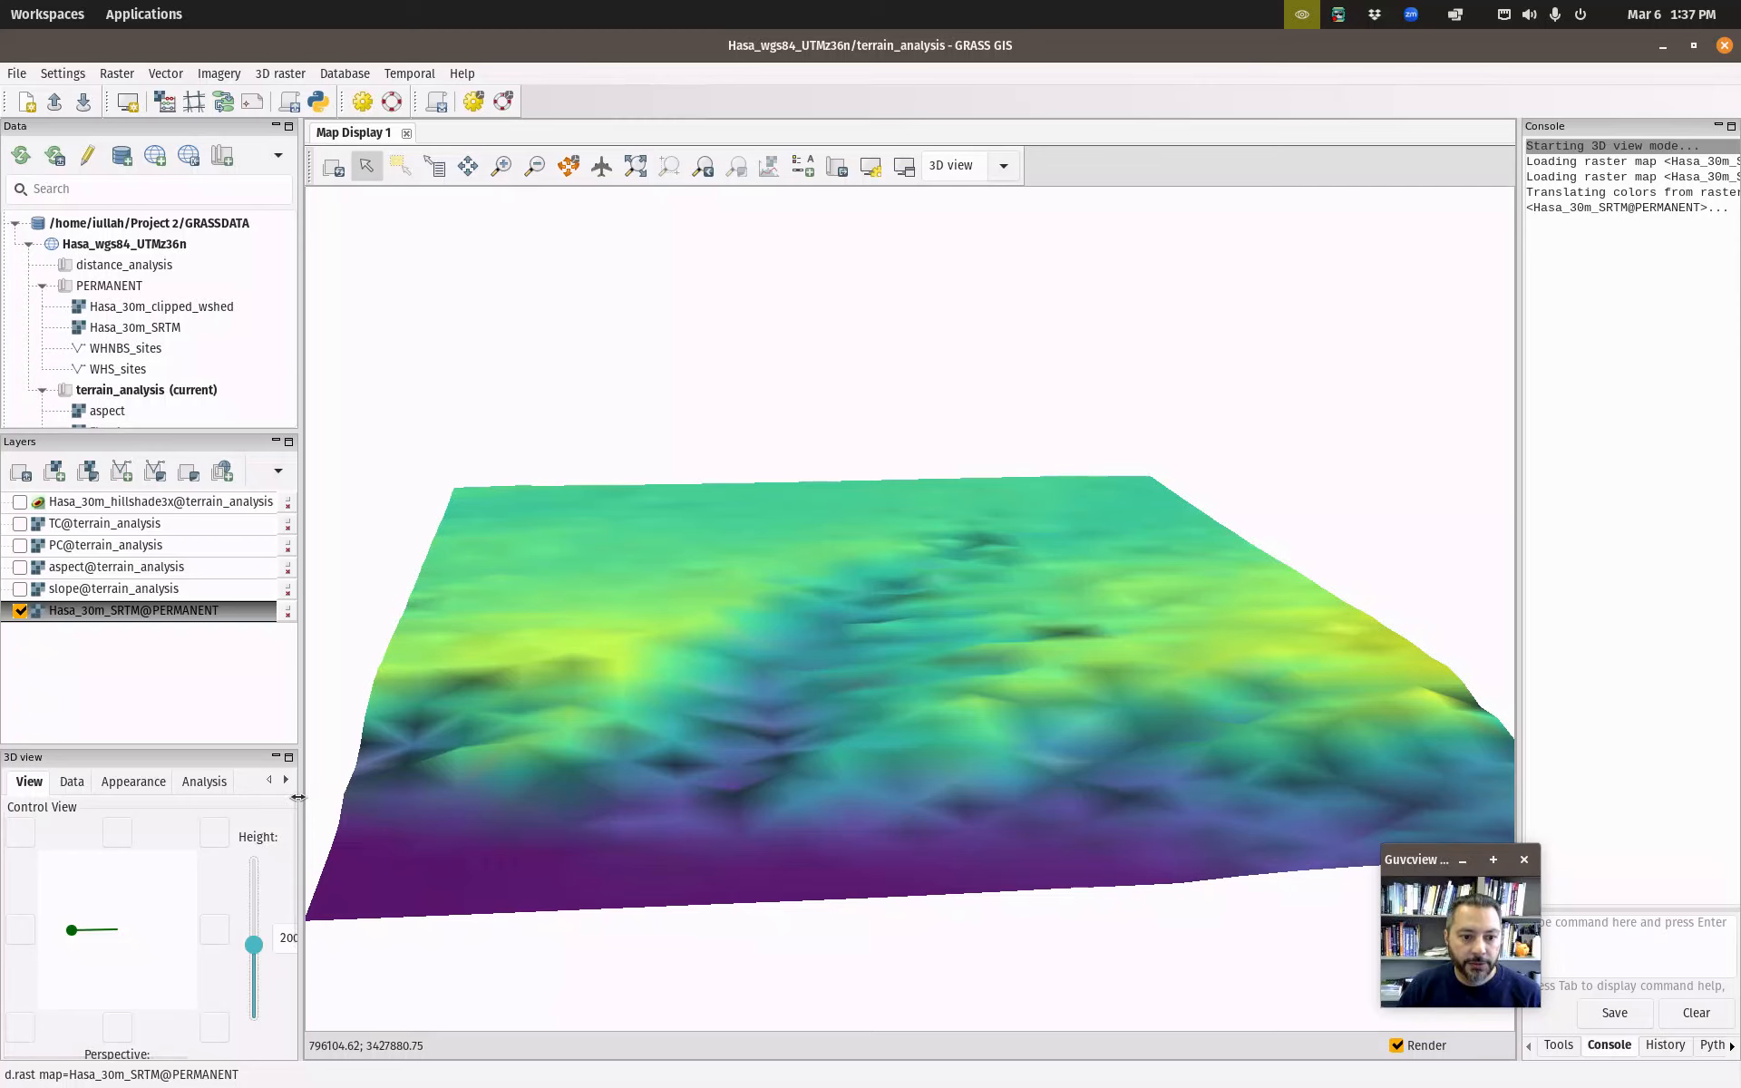
Enlarge the 3D view settings area in width and height so that its view controls are accessible.
drag(301, 804, 391, 810)
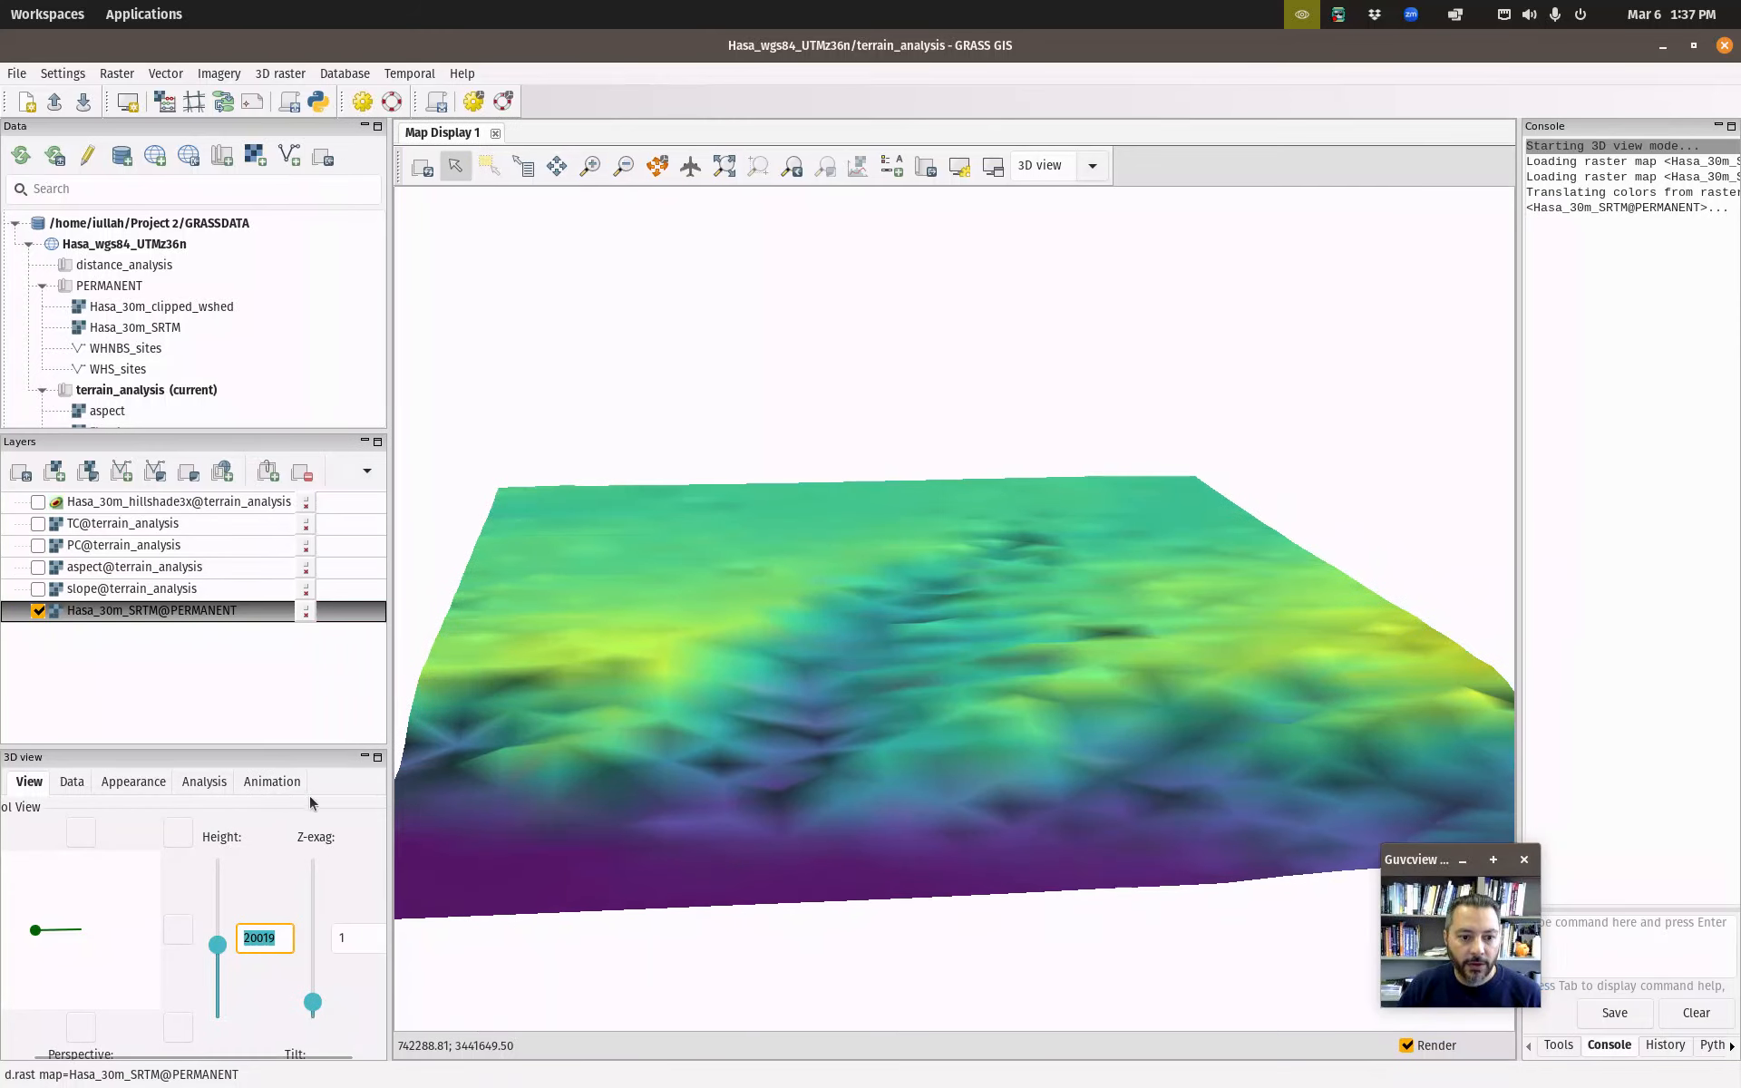
drag(268, 746, 261, 667)
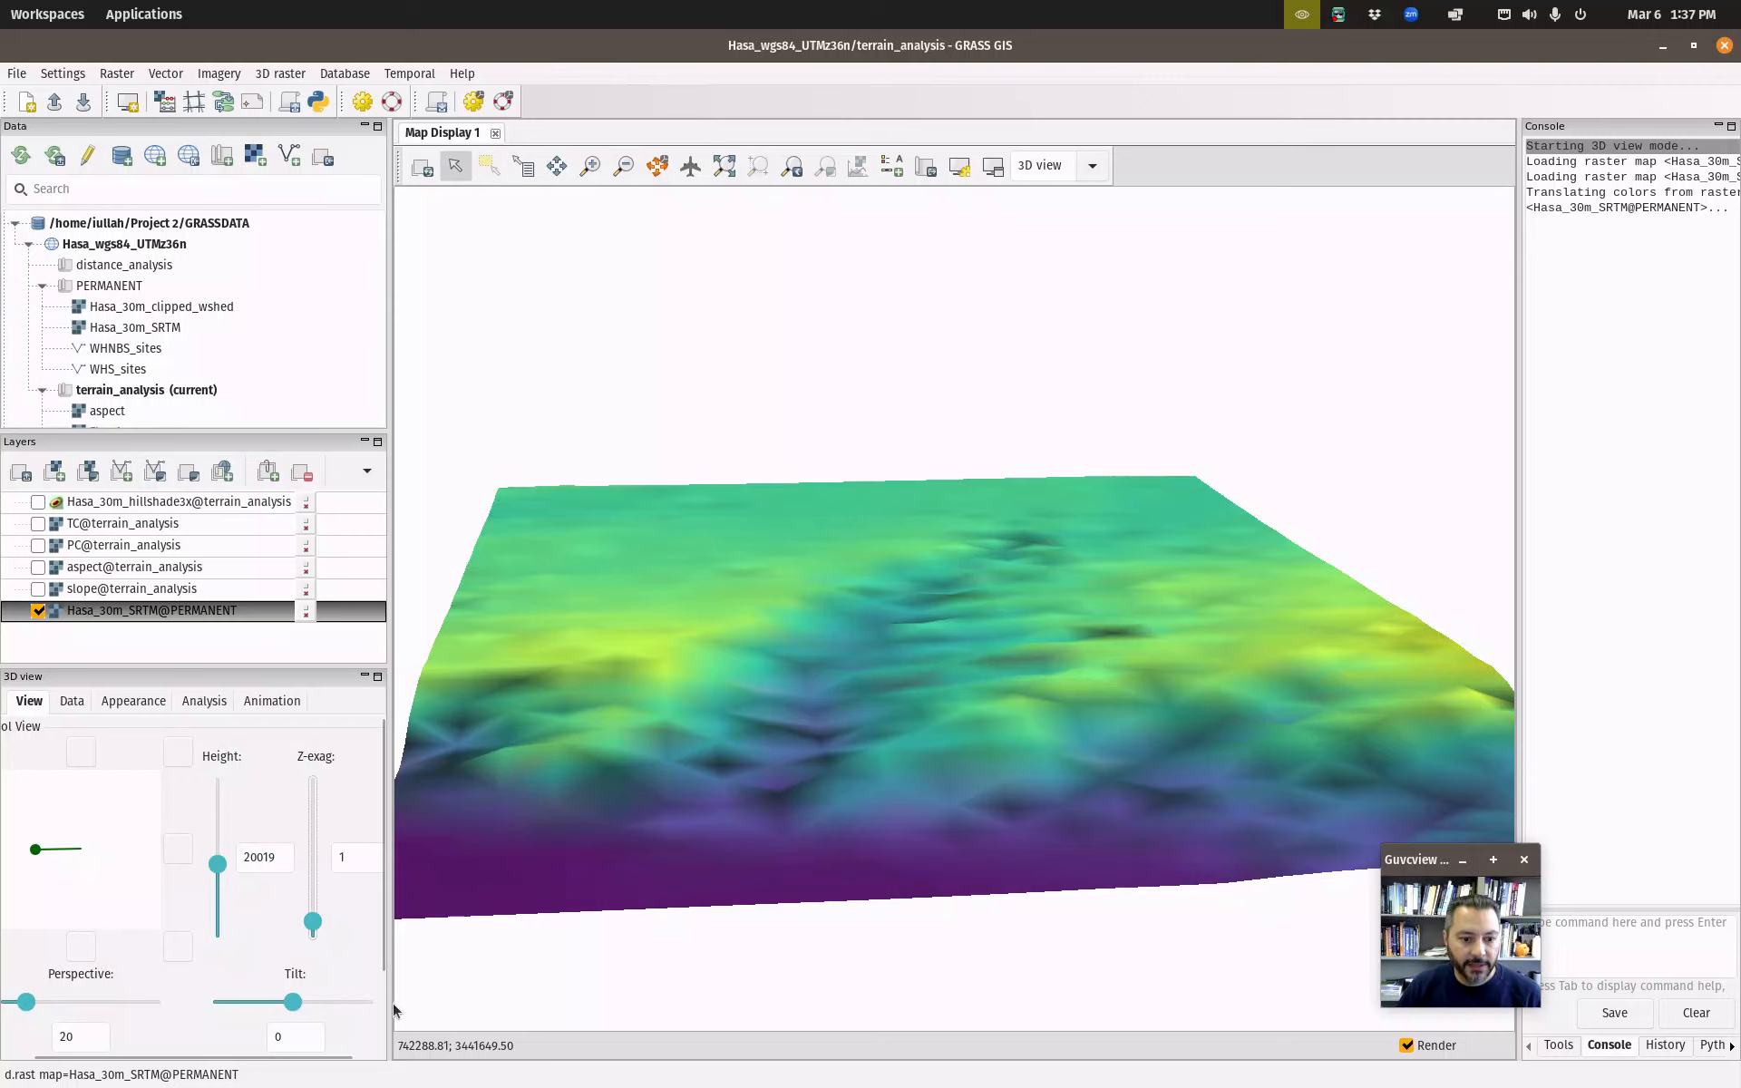
drag(388, 1004, 425, 1002)
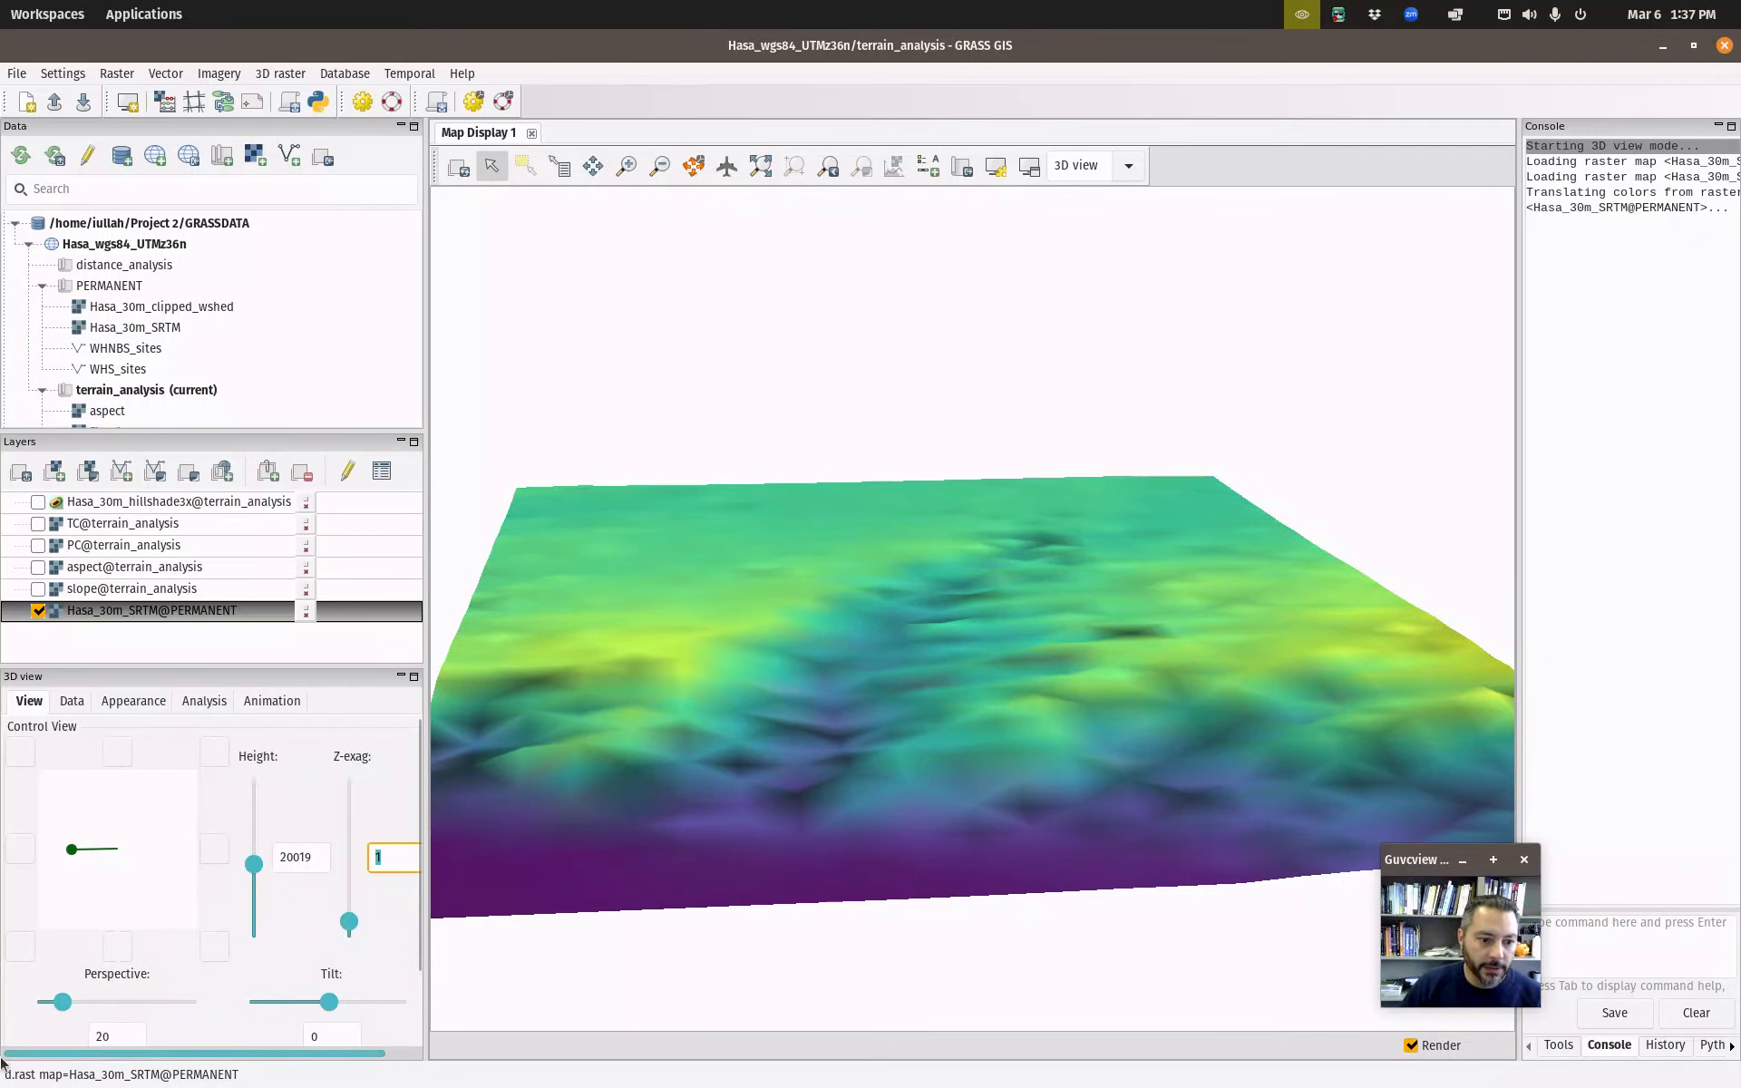
Set the 3D view's perspective to 28, try a slight tilt and return the tilt to 0.
mouse_move(62, 1002)
mouse_down()
mouse_move(138, 1002)
mouse_move(49, 1001)
mouse_move(70, 1001)
mouse_up()
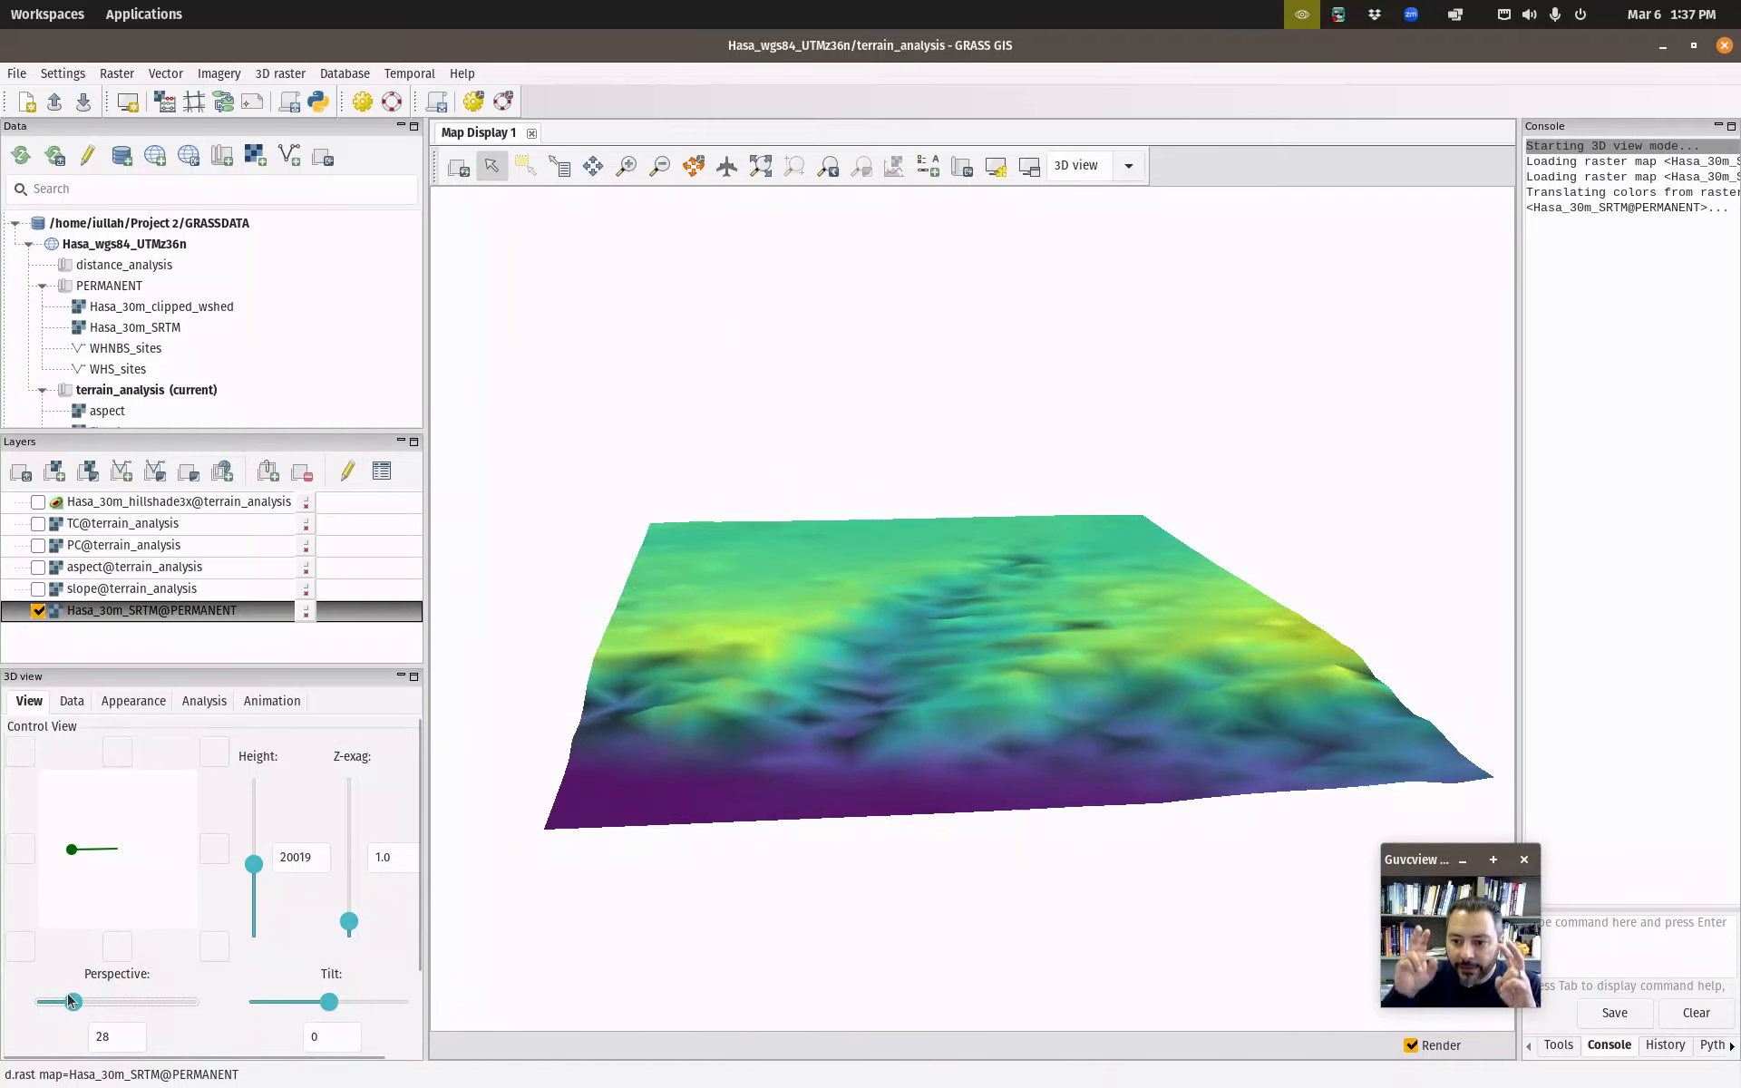
mouse_move(329, 1002)
mouse_down()
mouse_move(292, 1005)
mouse_move(332, 1005)
mouse_up()
click(325, 1037)
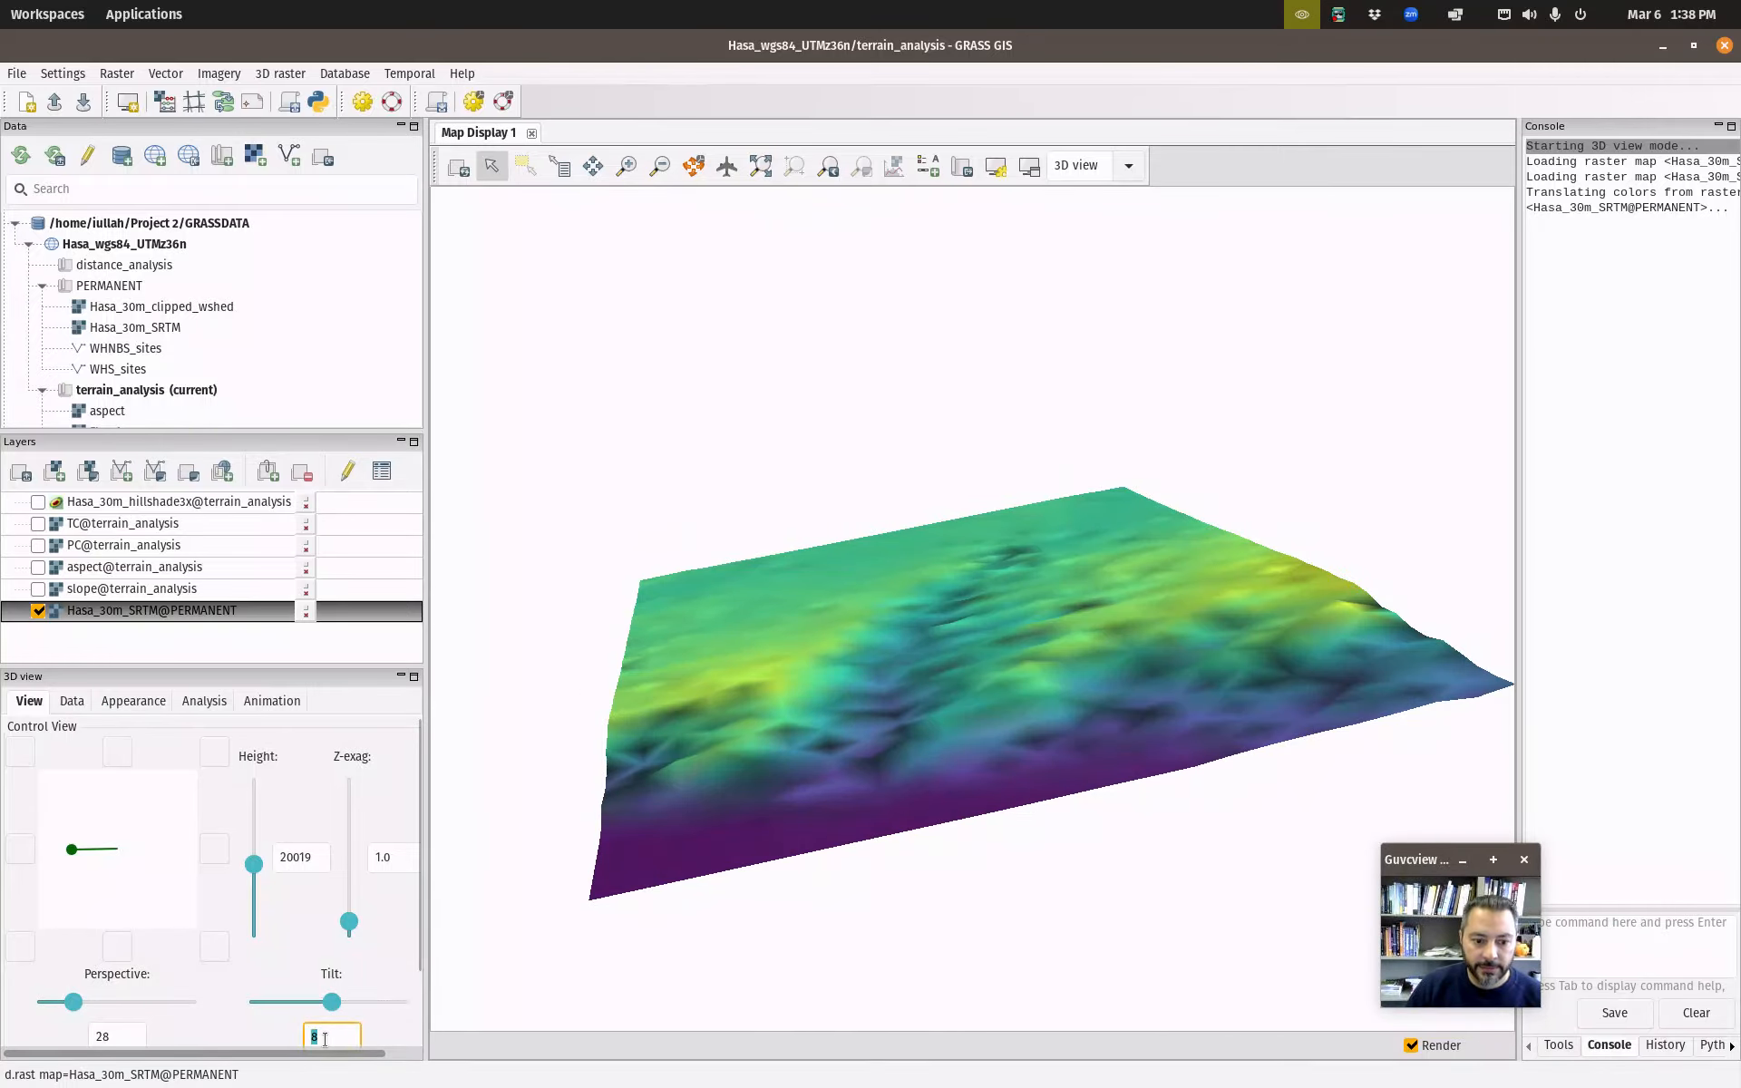
text(0)
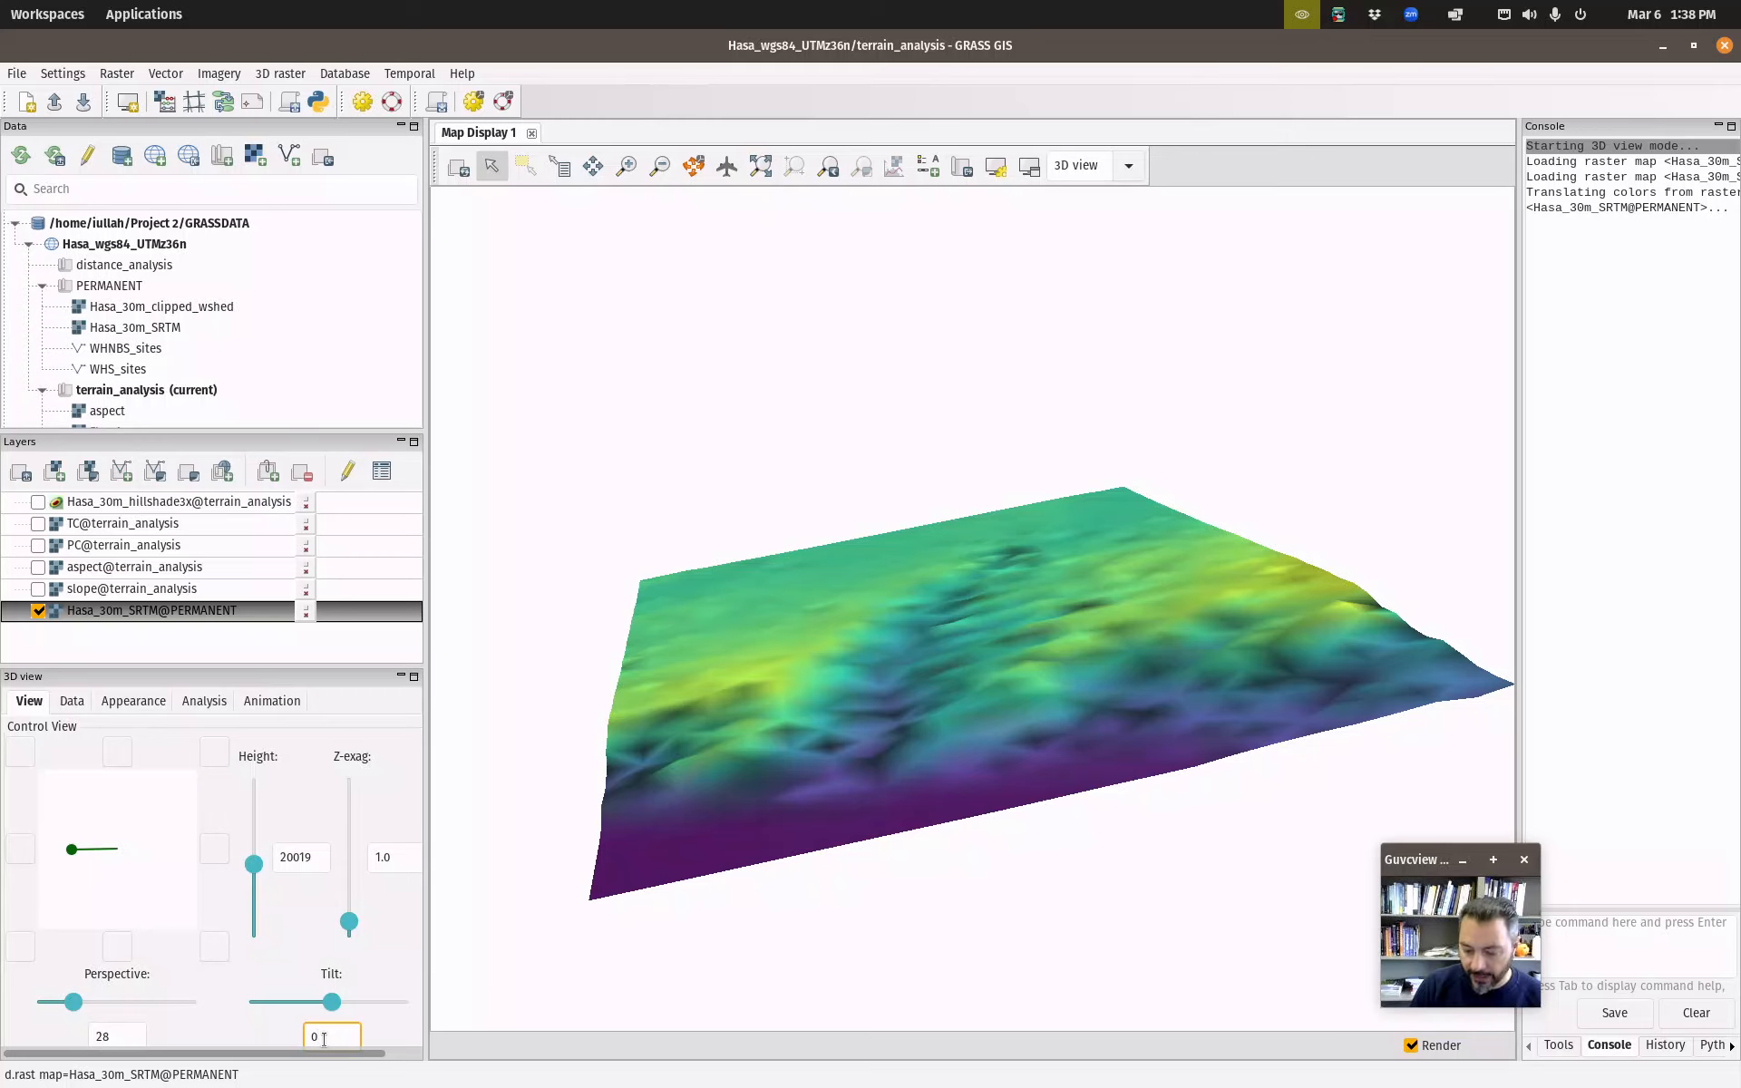
key(Return)
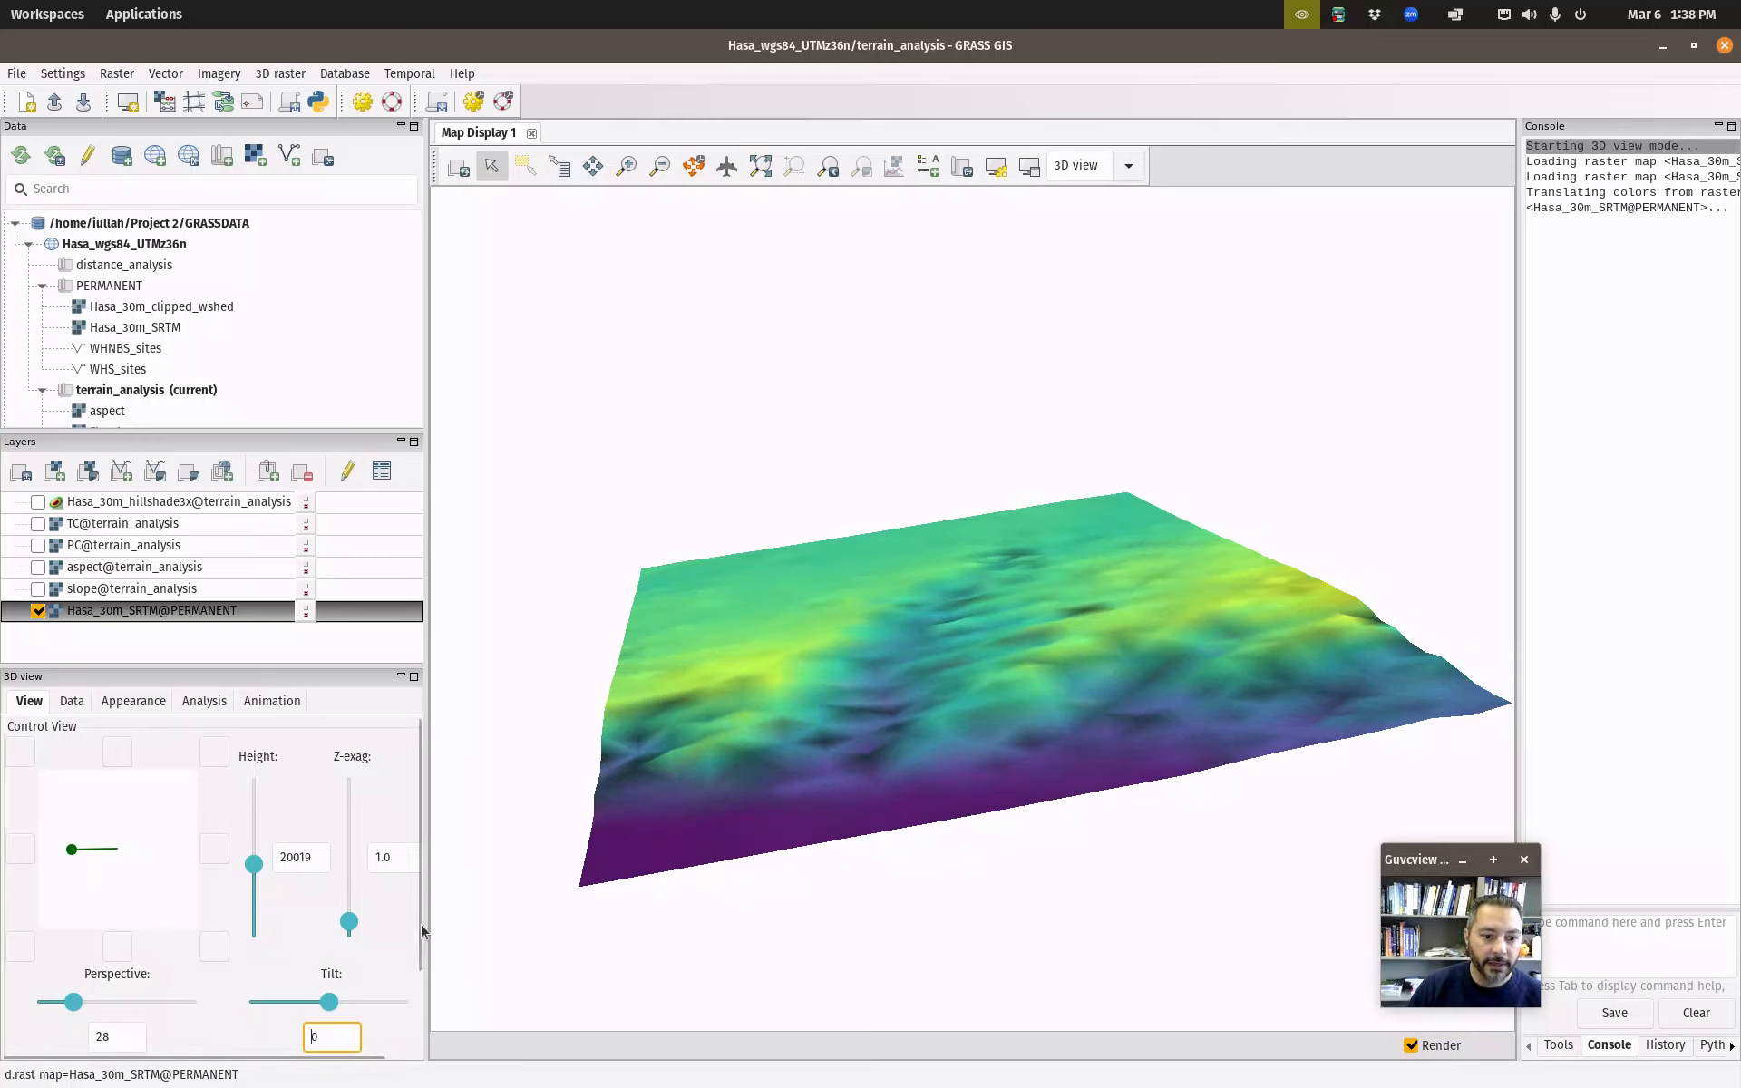
Centre the 3D view on the terrain, try looking at chosen spots on the surface, and centre it again.
scroll(423, 931, down, 3)
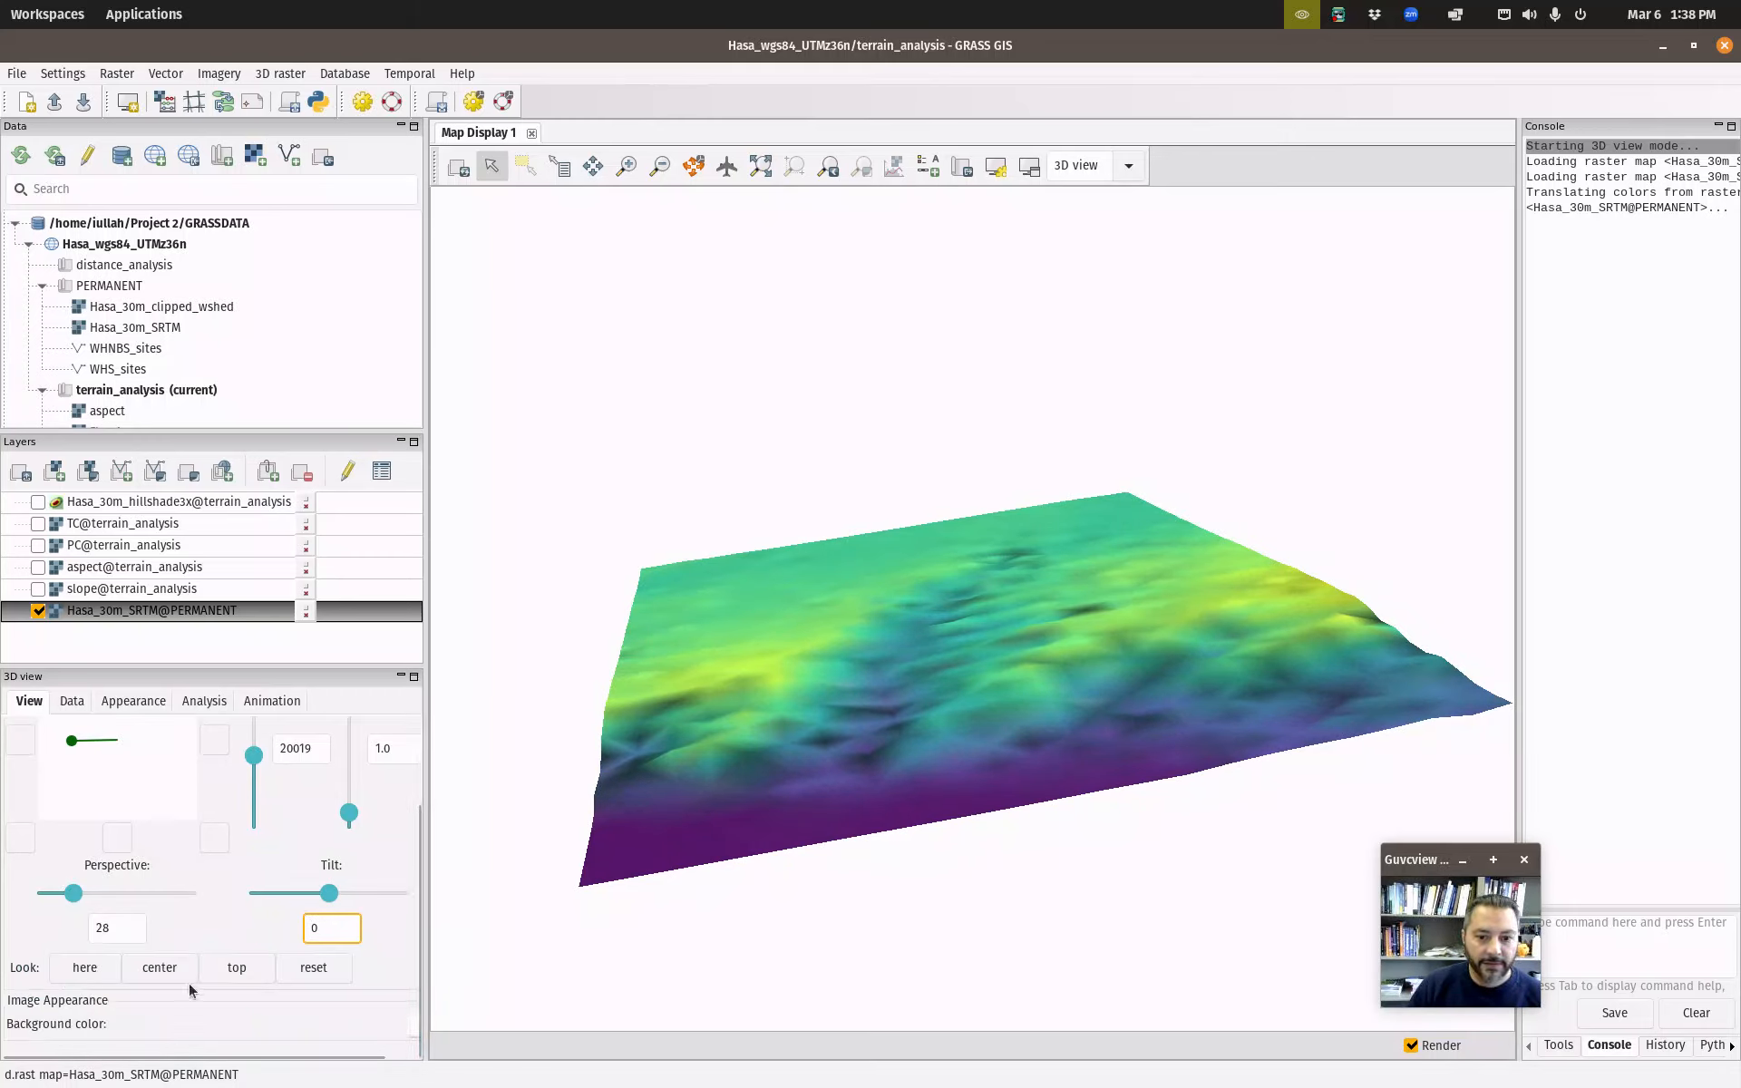
click(154, 970)
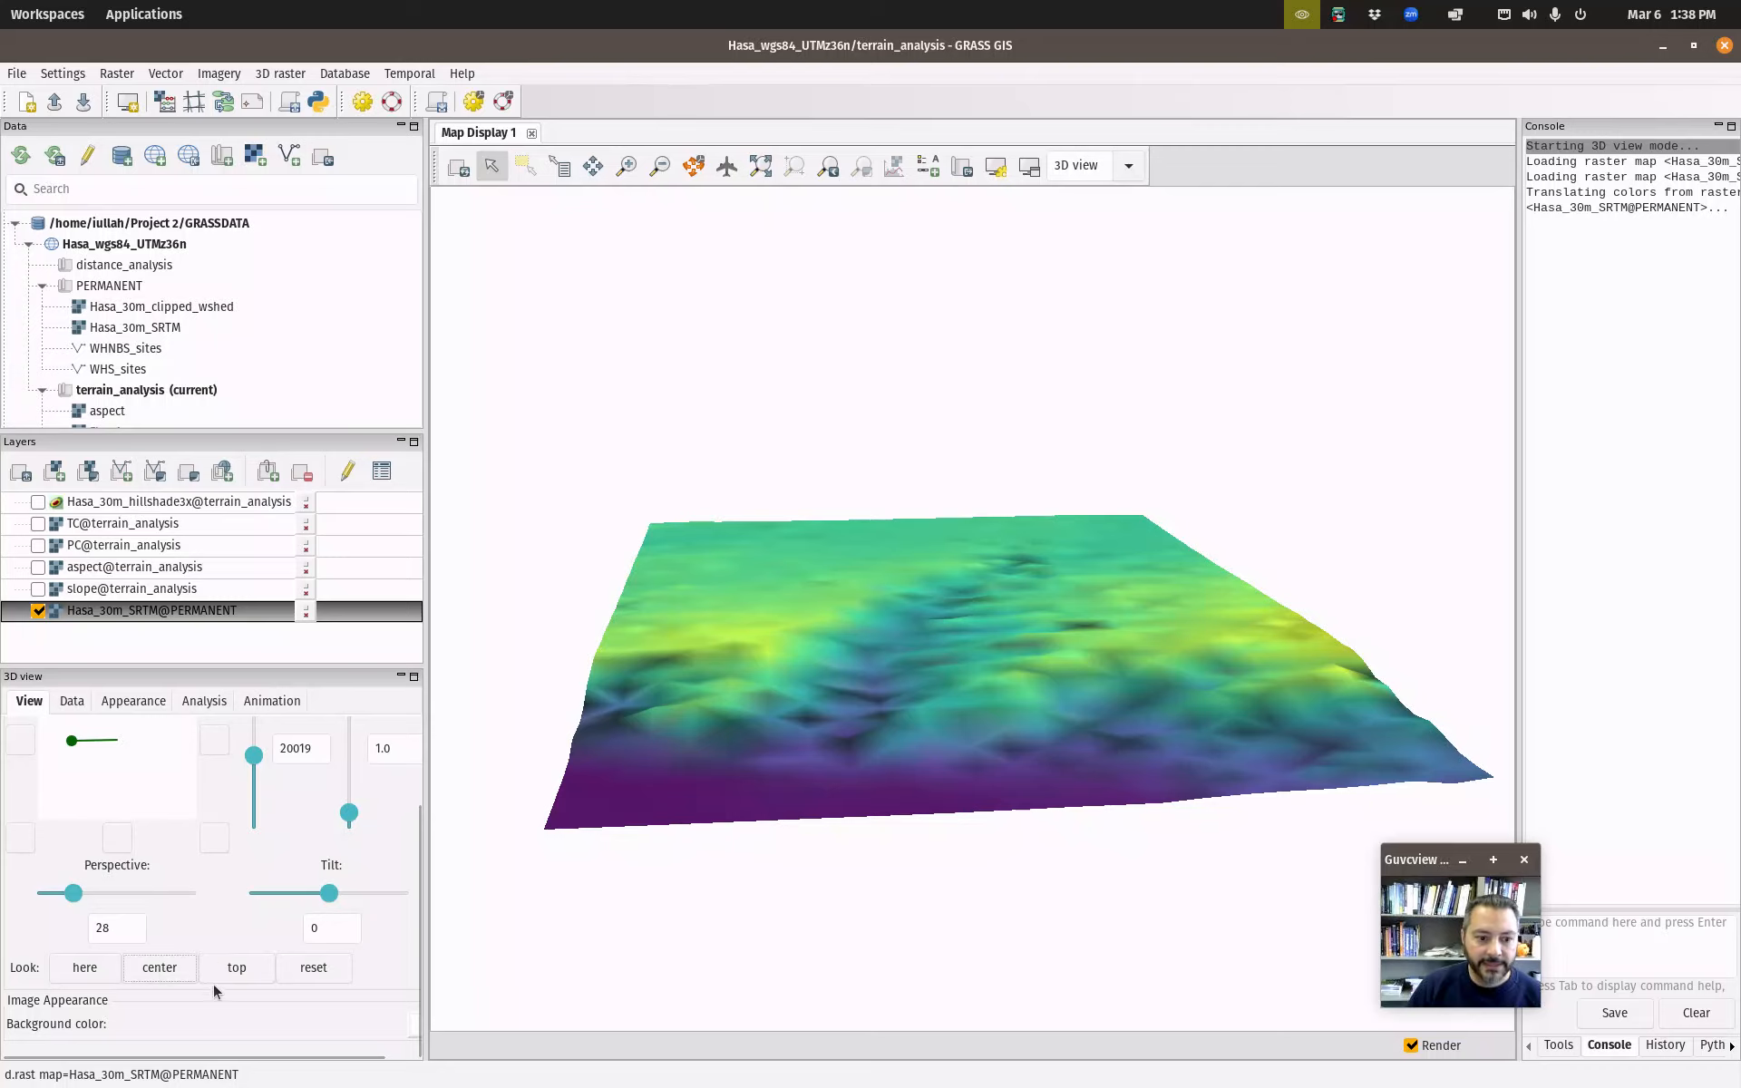
click(1129, 781)
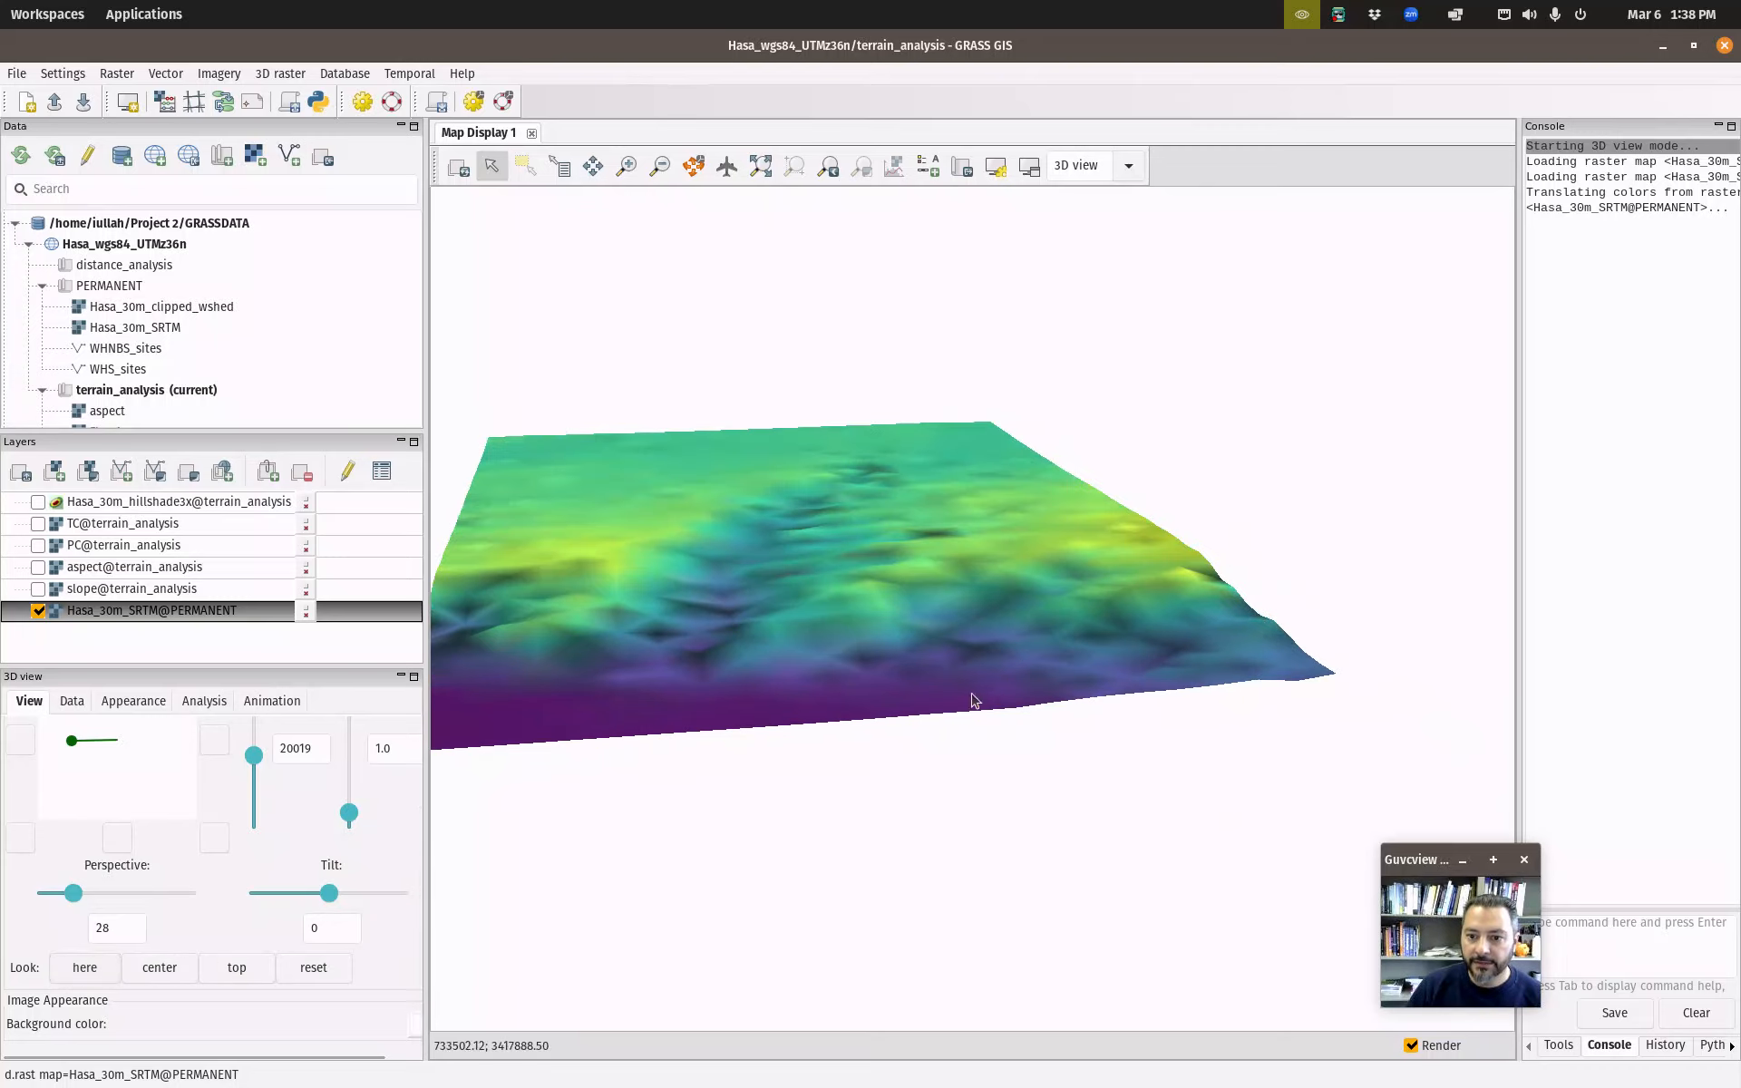
click(544, 466)
click(165, 969)
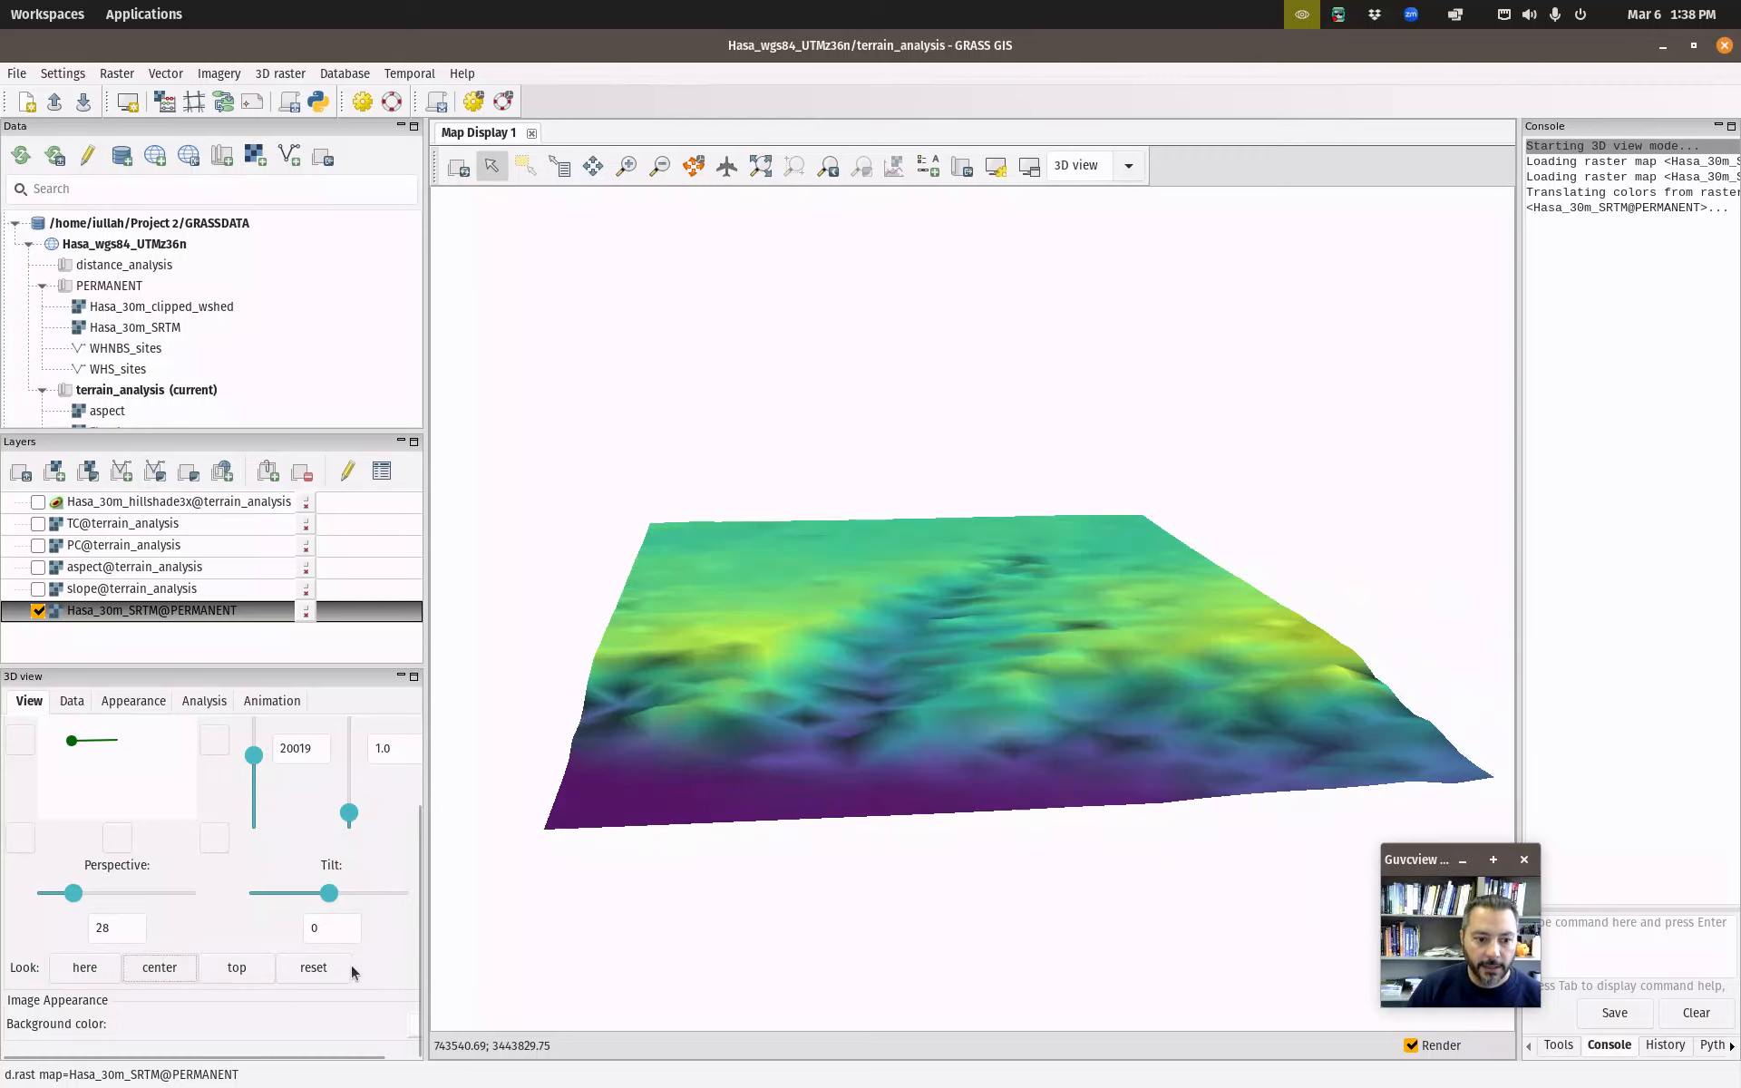
Reset the 3D view to its defaults and look straight down at the centre of the terrain.
click(317, 968)
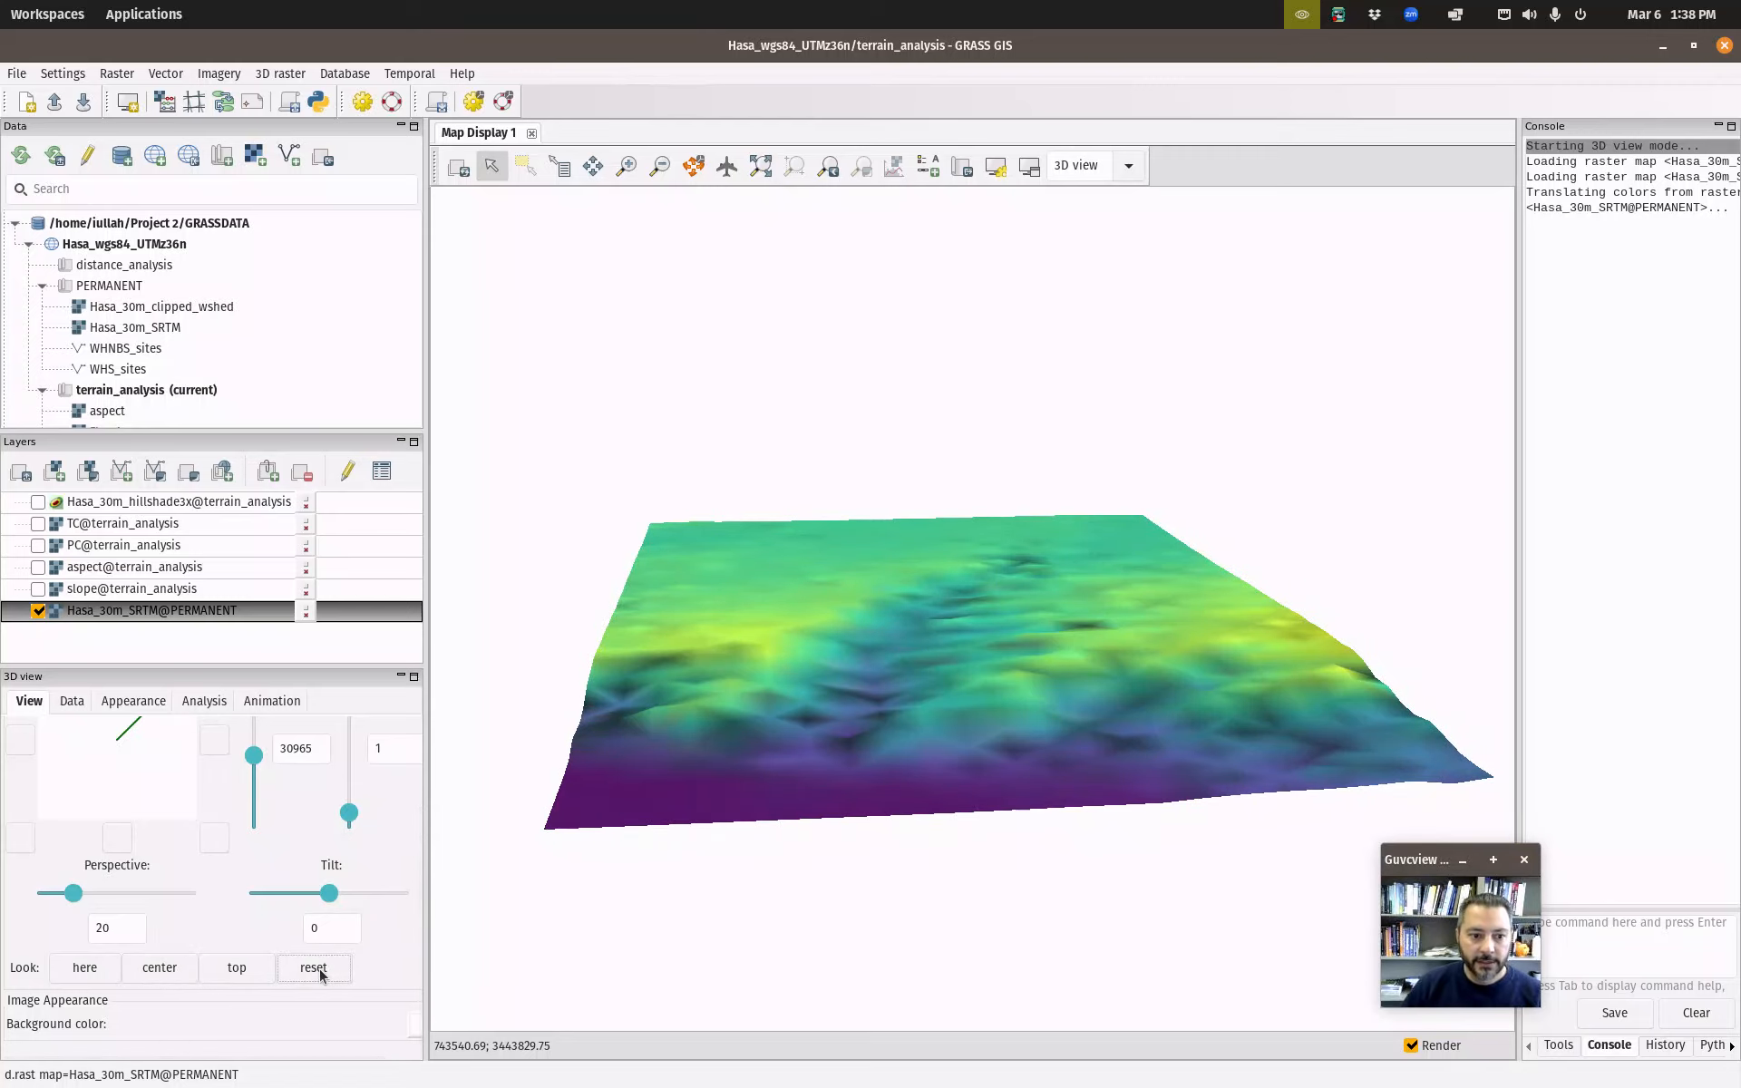
click(273, 968)
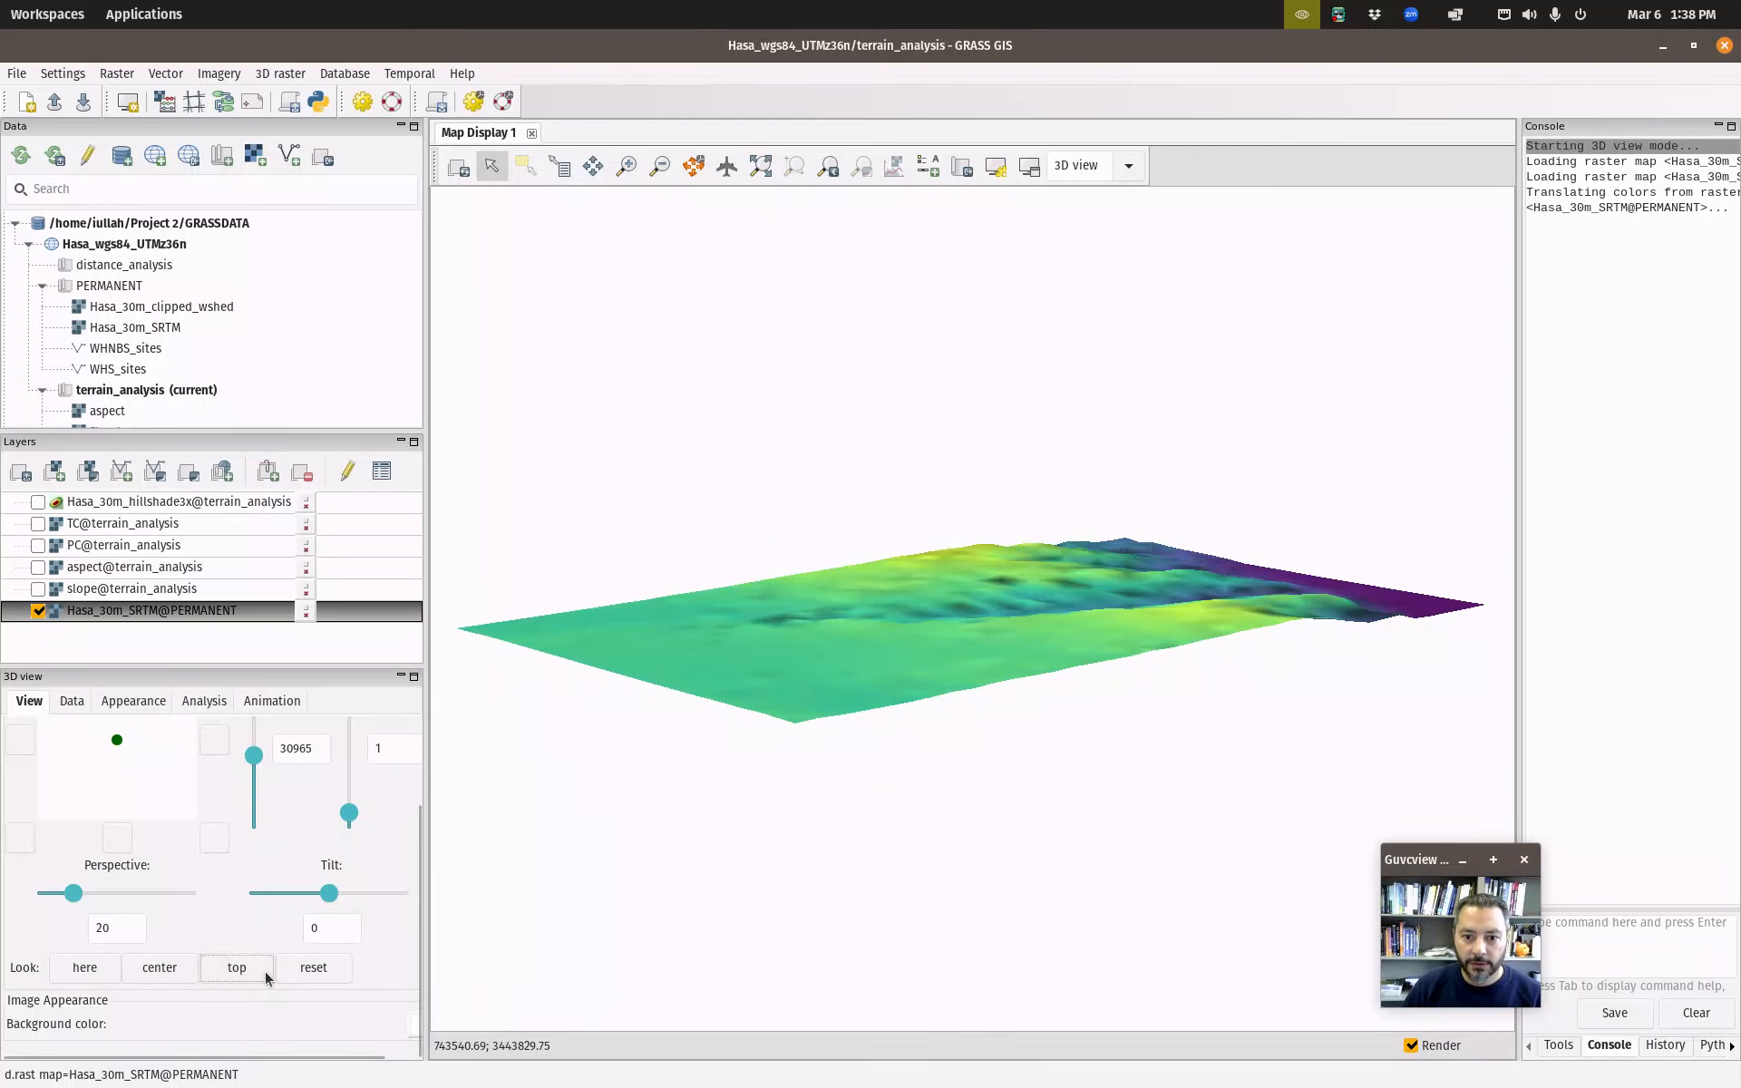
click(151, 970)
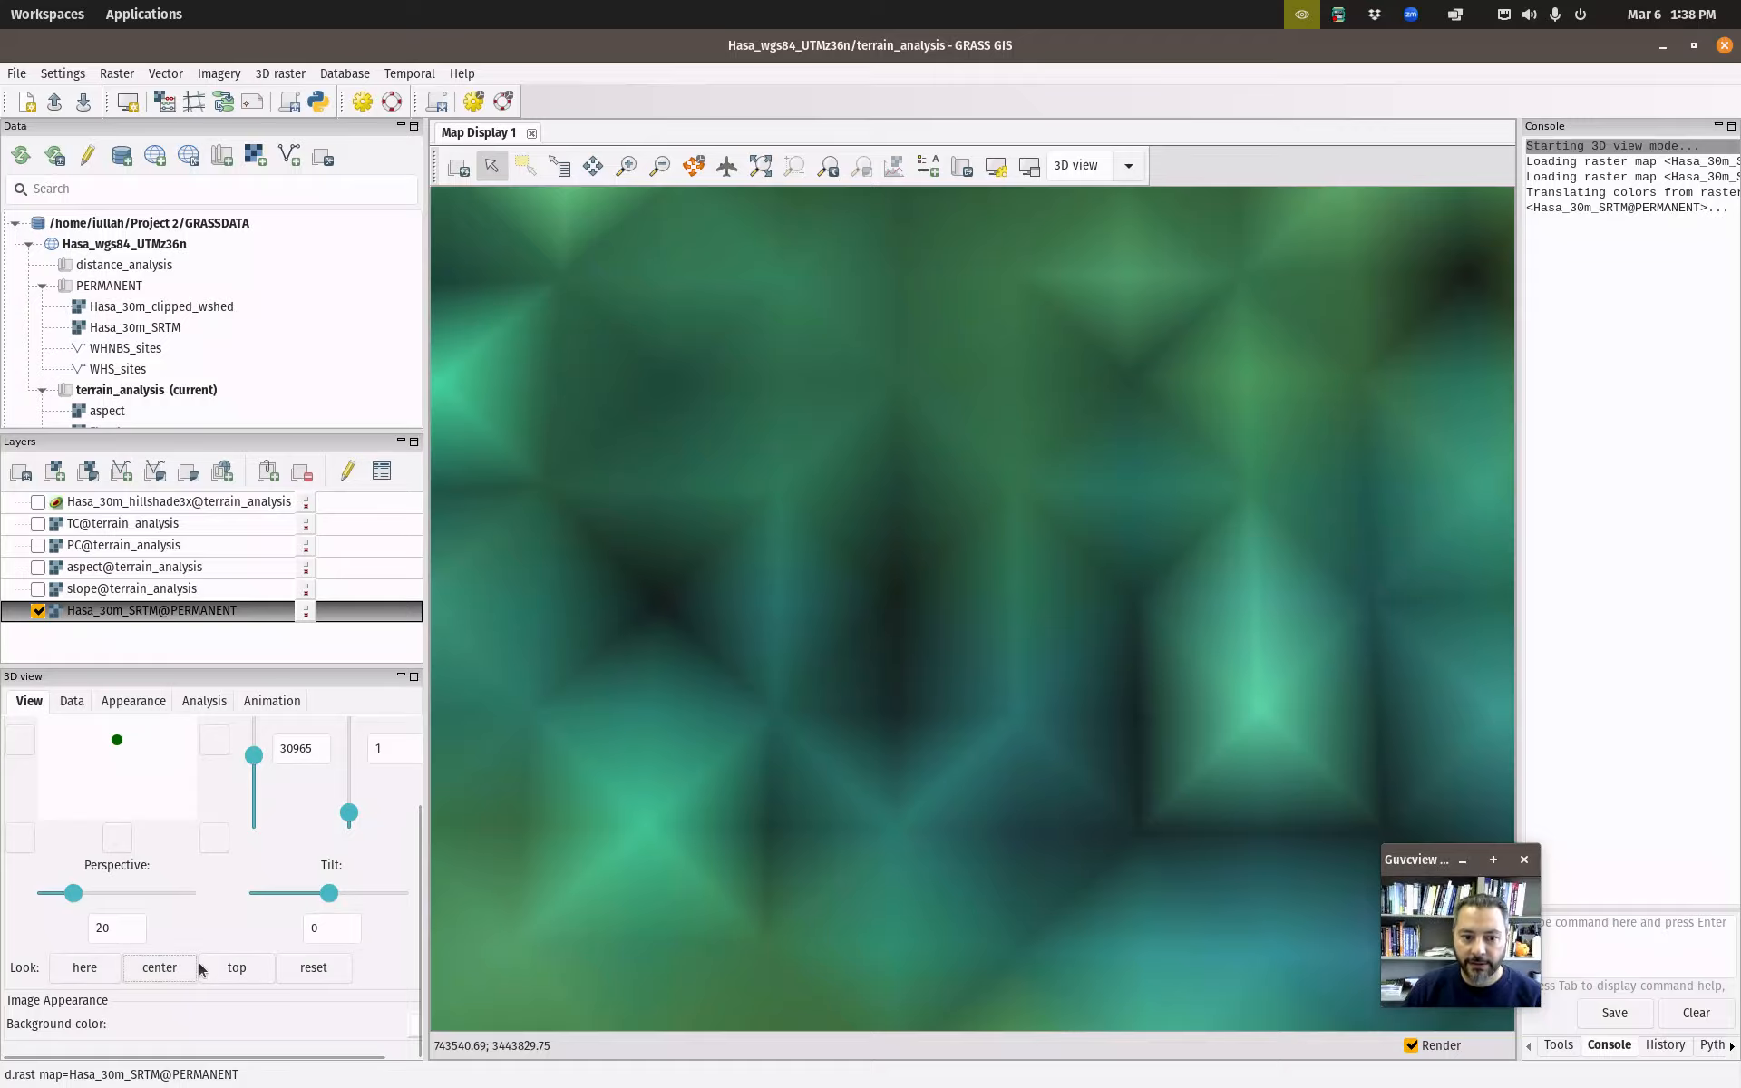
Raise the 3D viewing height to about 91171 and move the viewpoint to the western side of the terrain.
drag(254, 757, 256, 791)
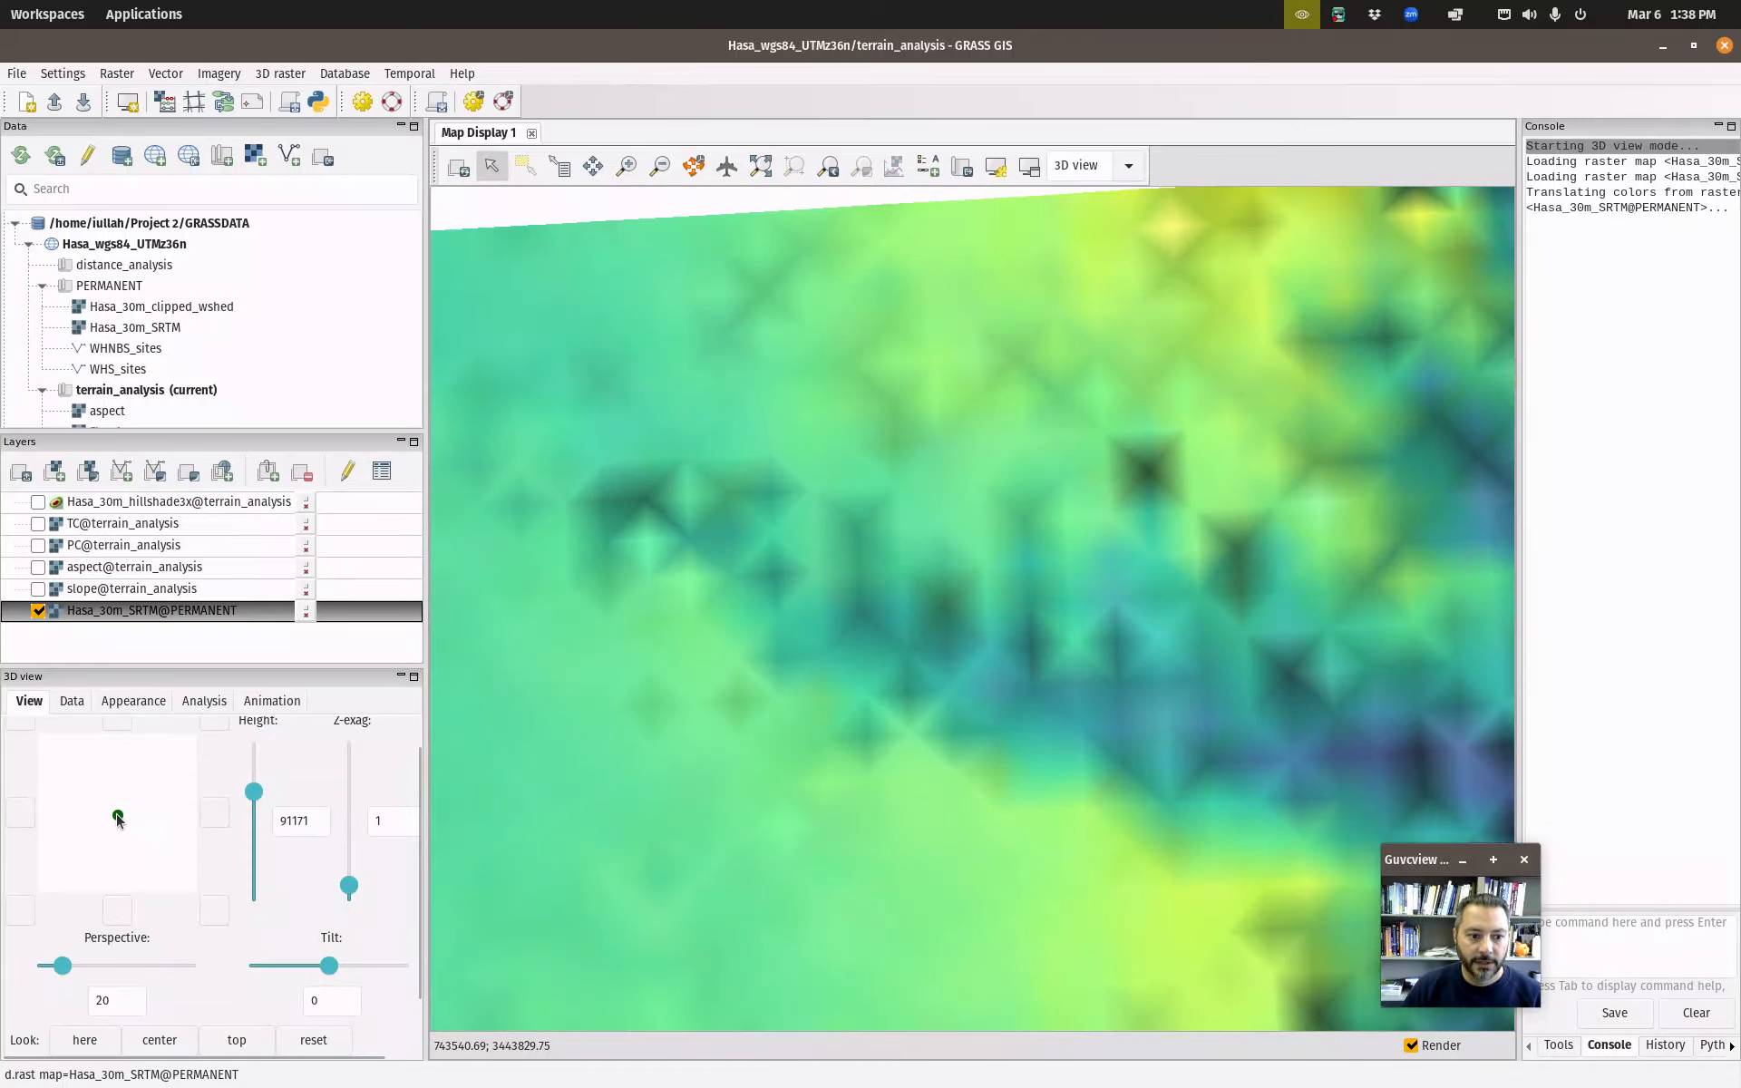
click(70, 816)
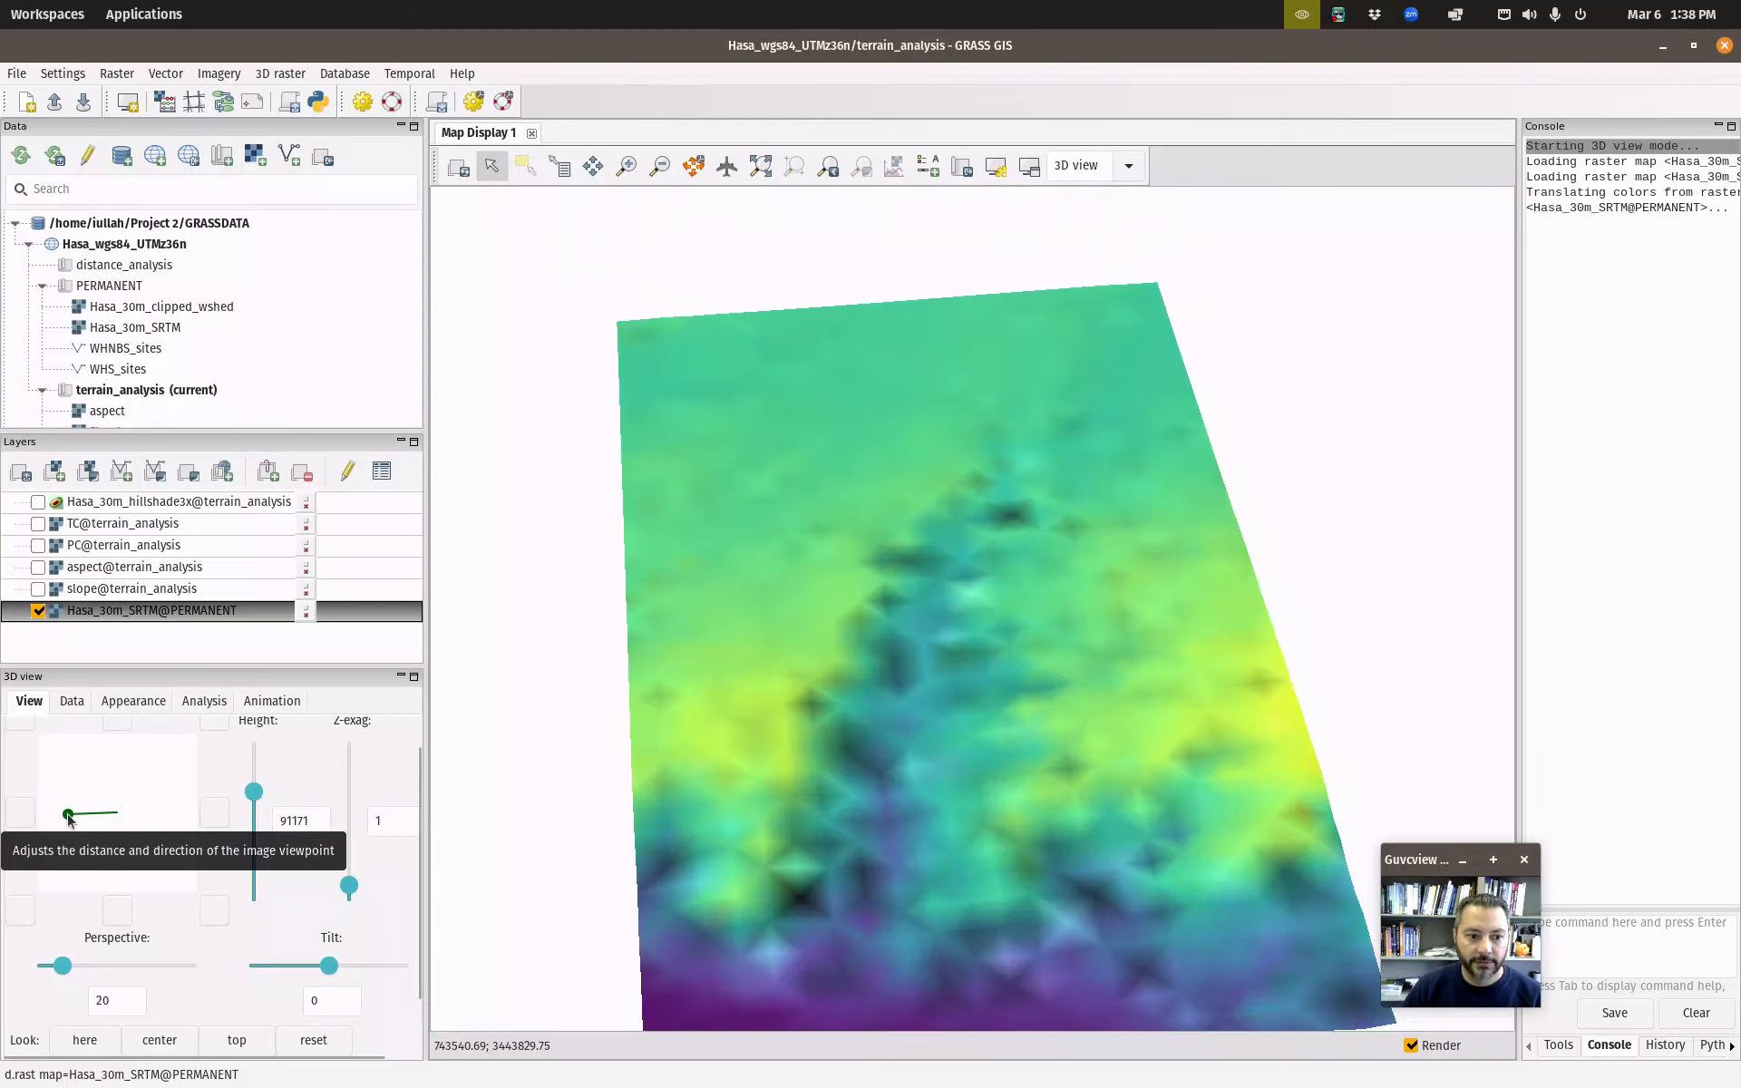
Fine-tune the viewpoint on the western side of the terrain and set the 3D view's perspective to 26.
click(57, 806)
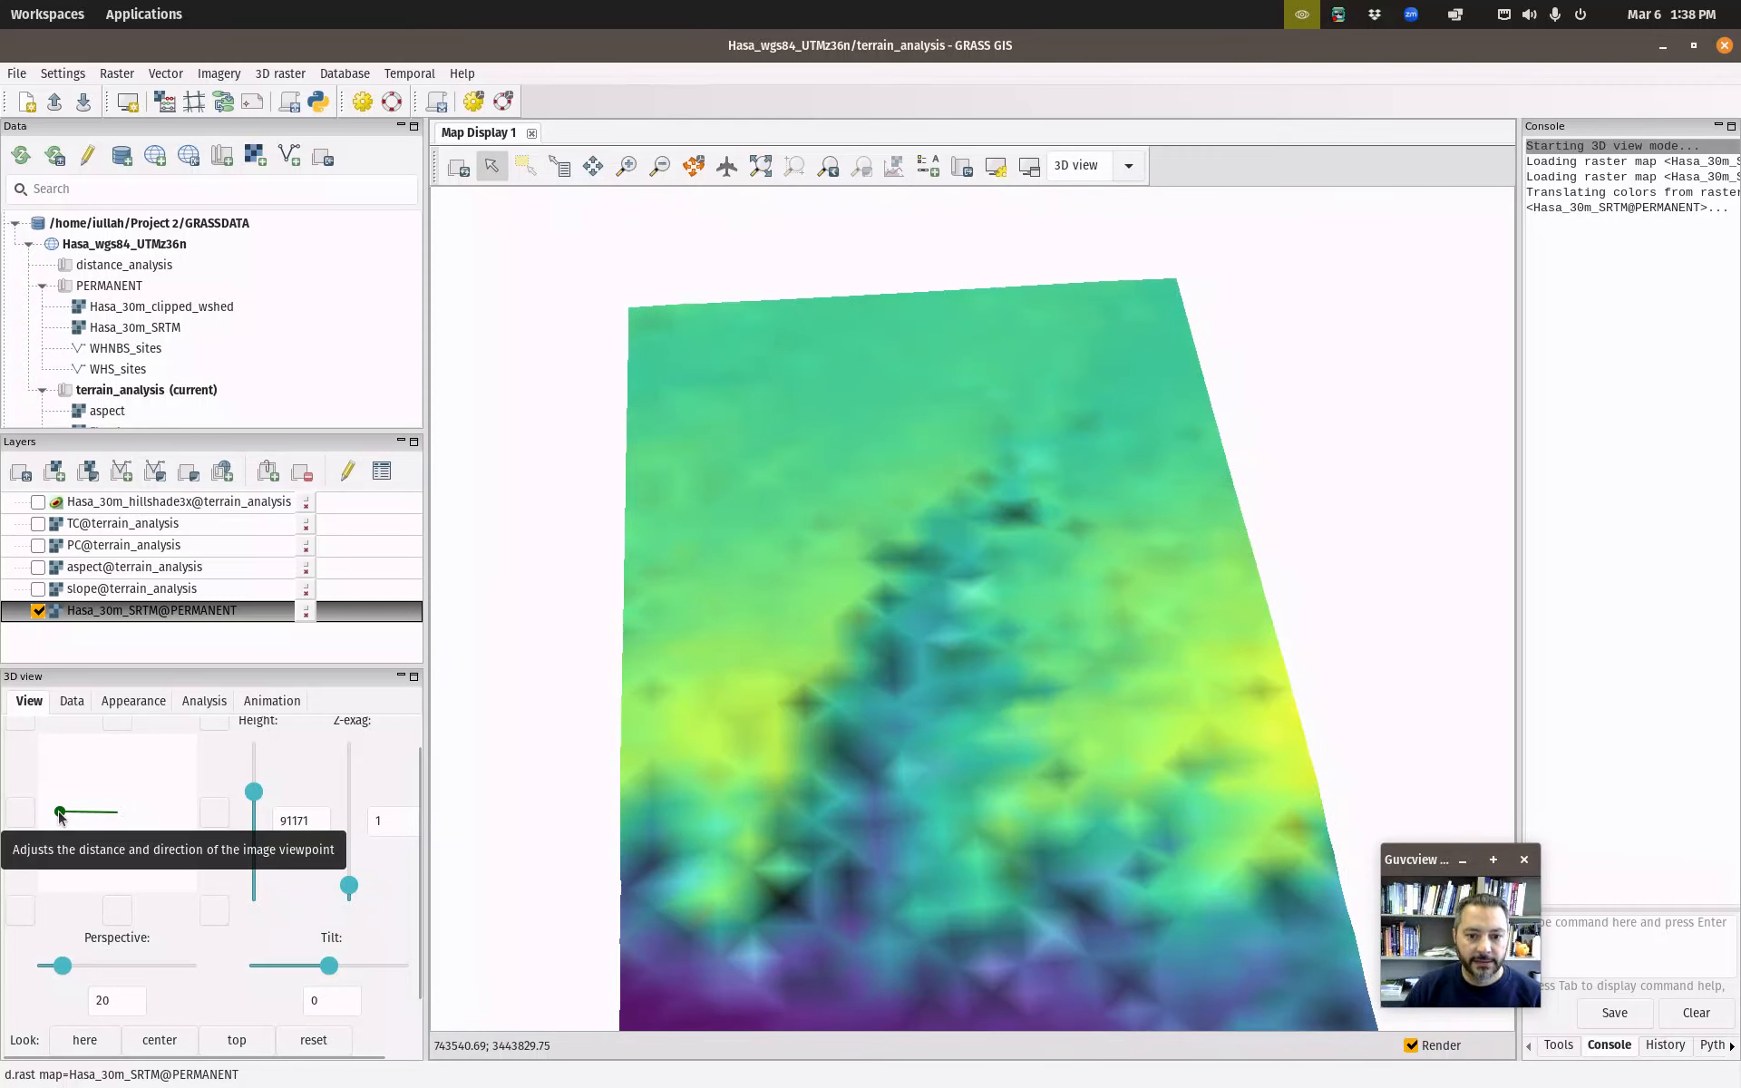
click(61, 819)
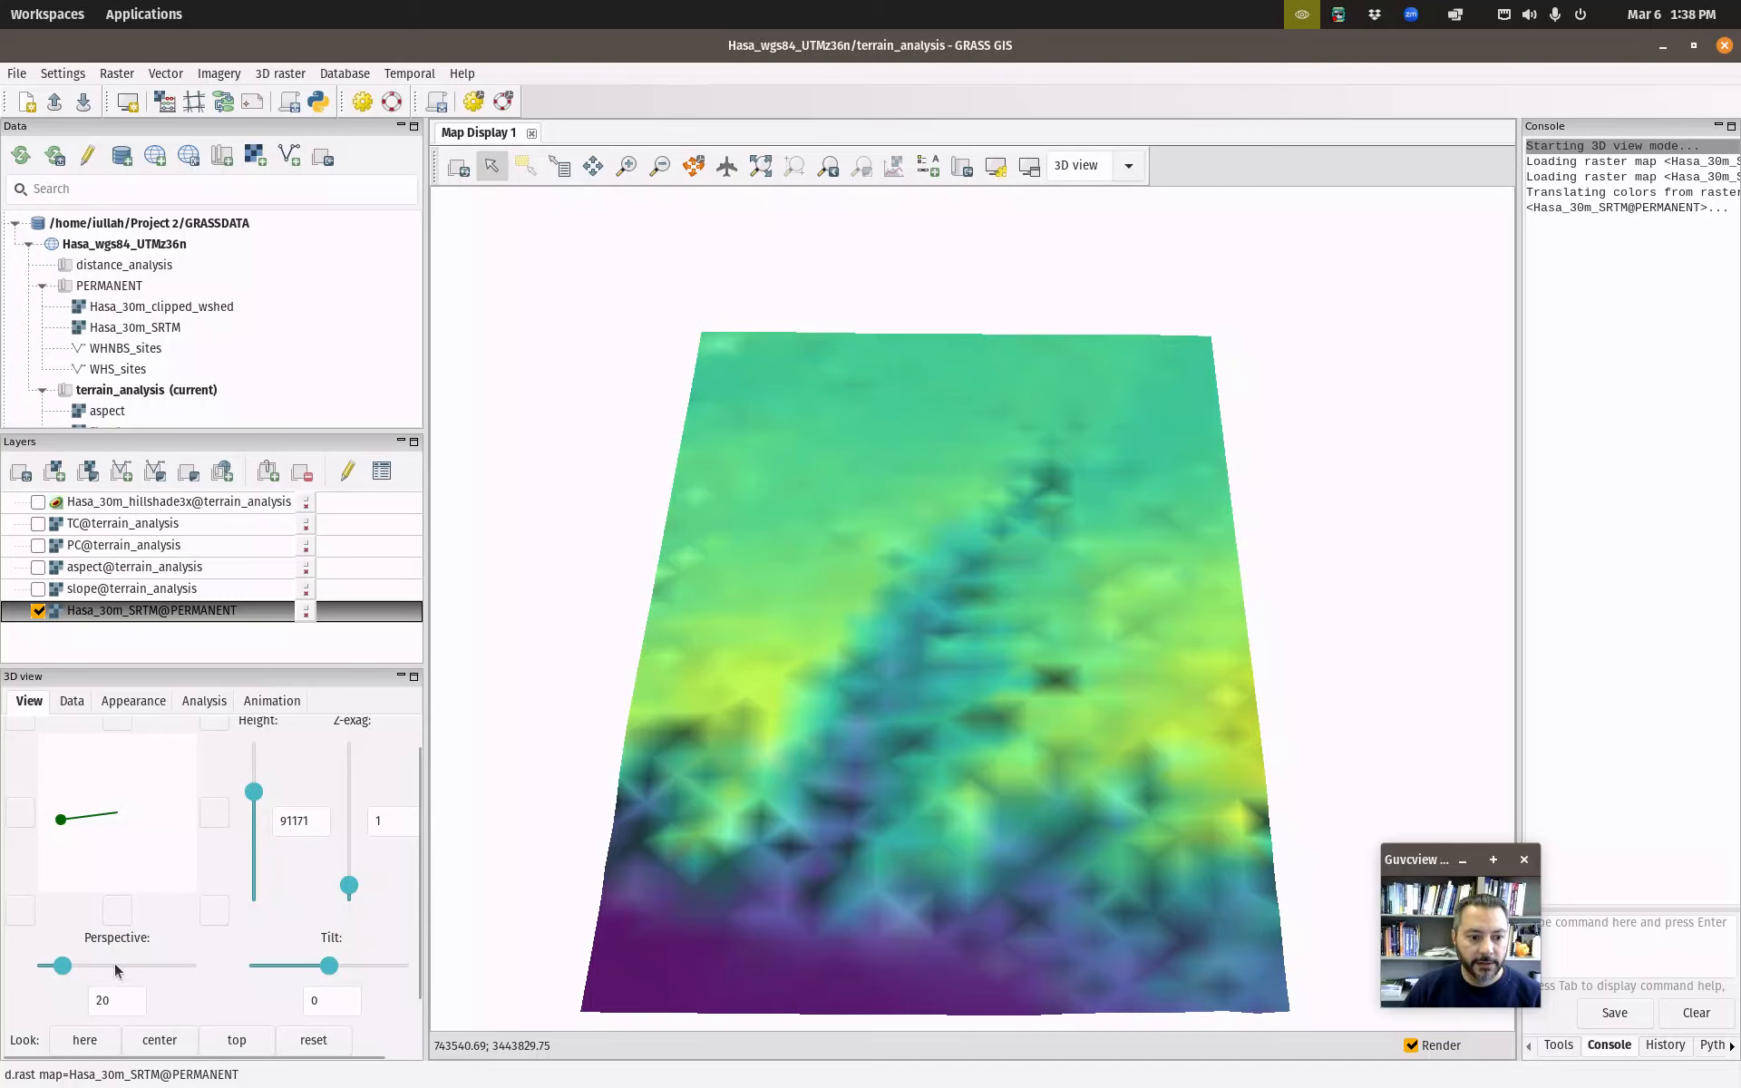
drag(61, 966, 67, 968)
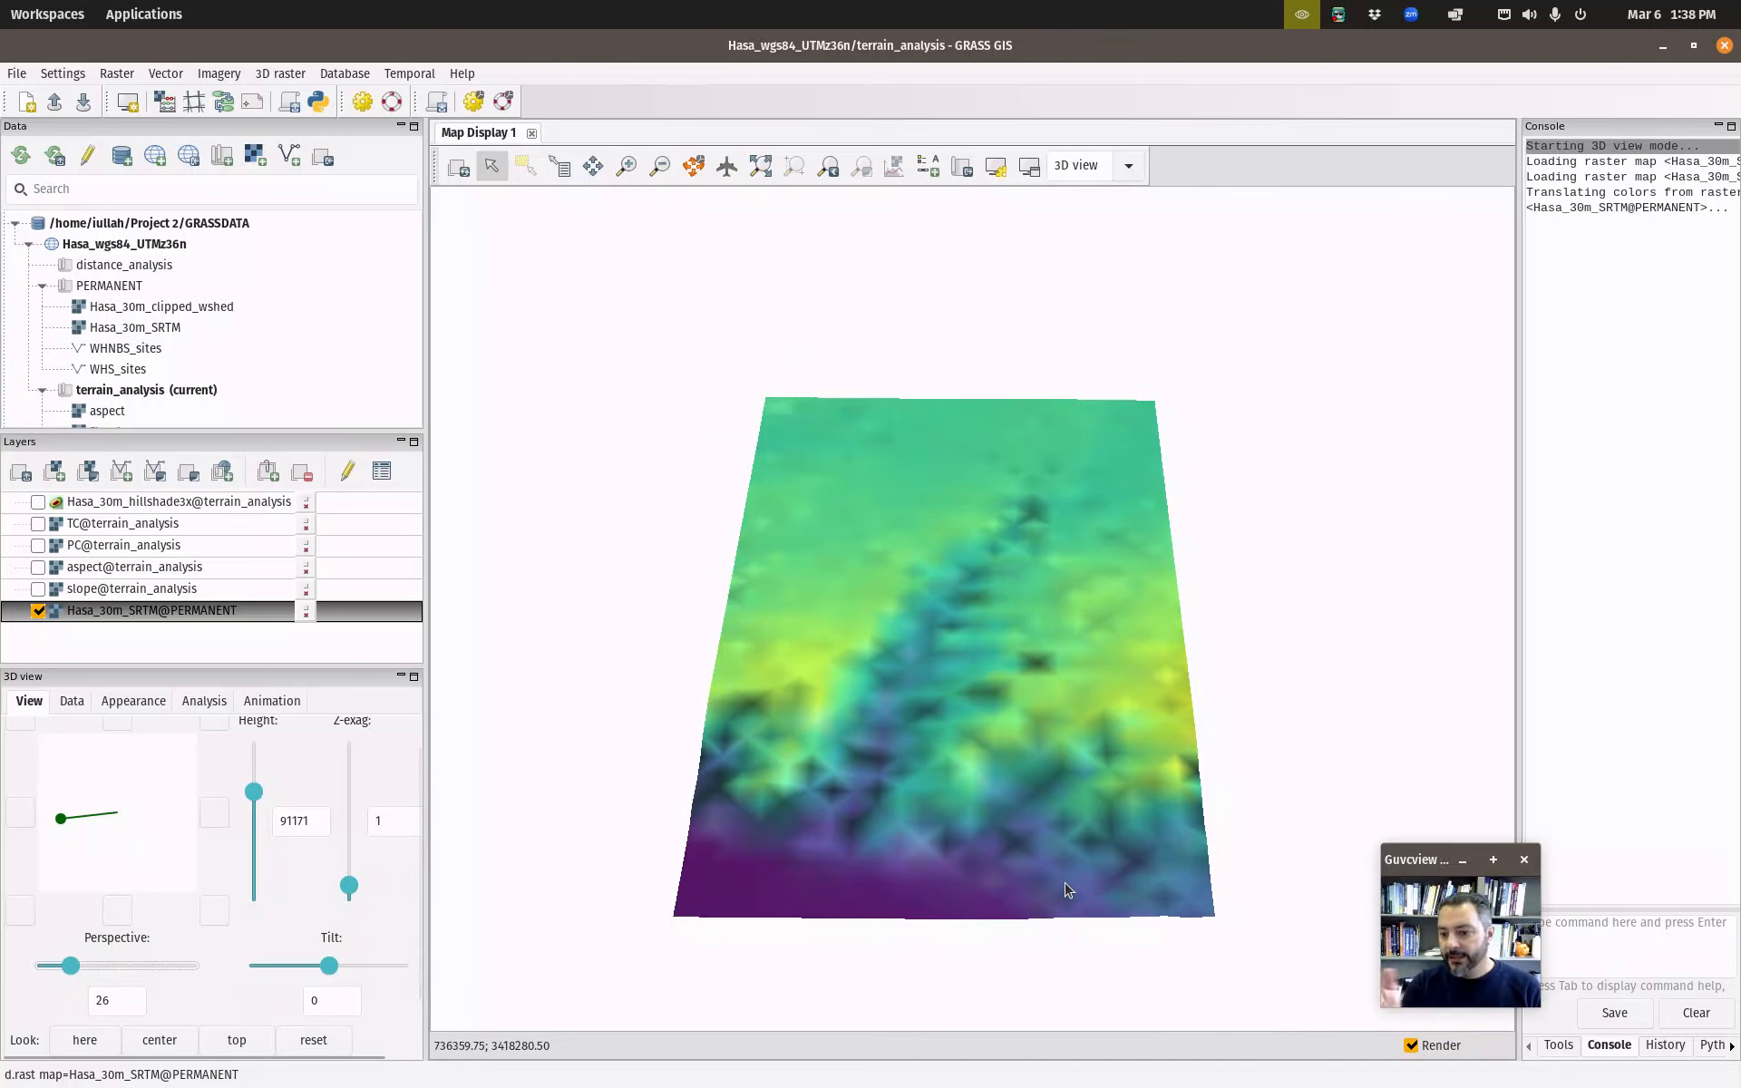
Keep the SRTM surface in fine mode with gouraud shading and set its fine mode resolution to 1.
click(72, 701)
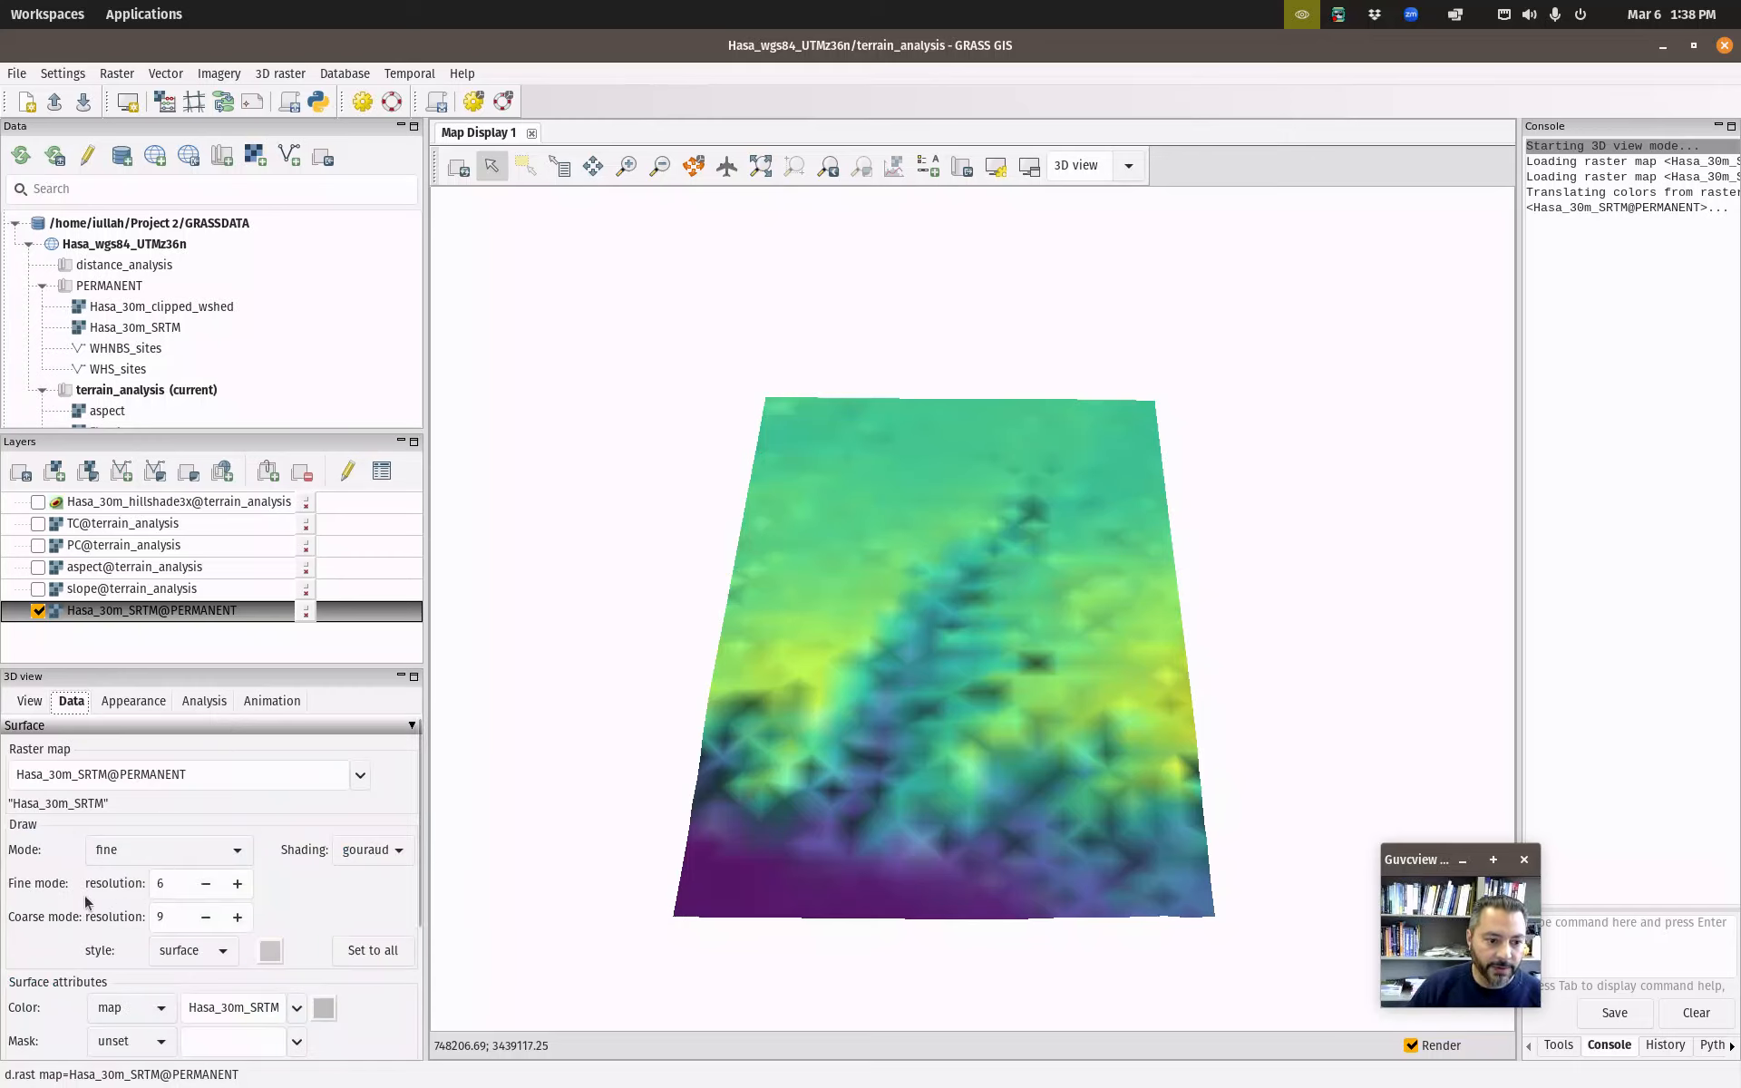
click(241, 852)
click(232, 847)
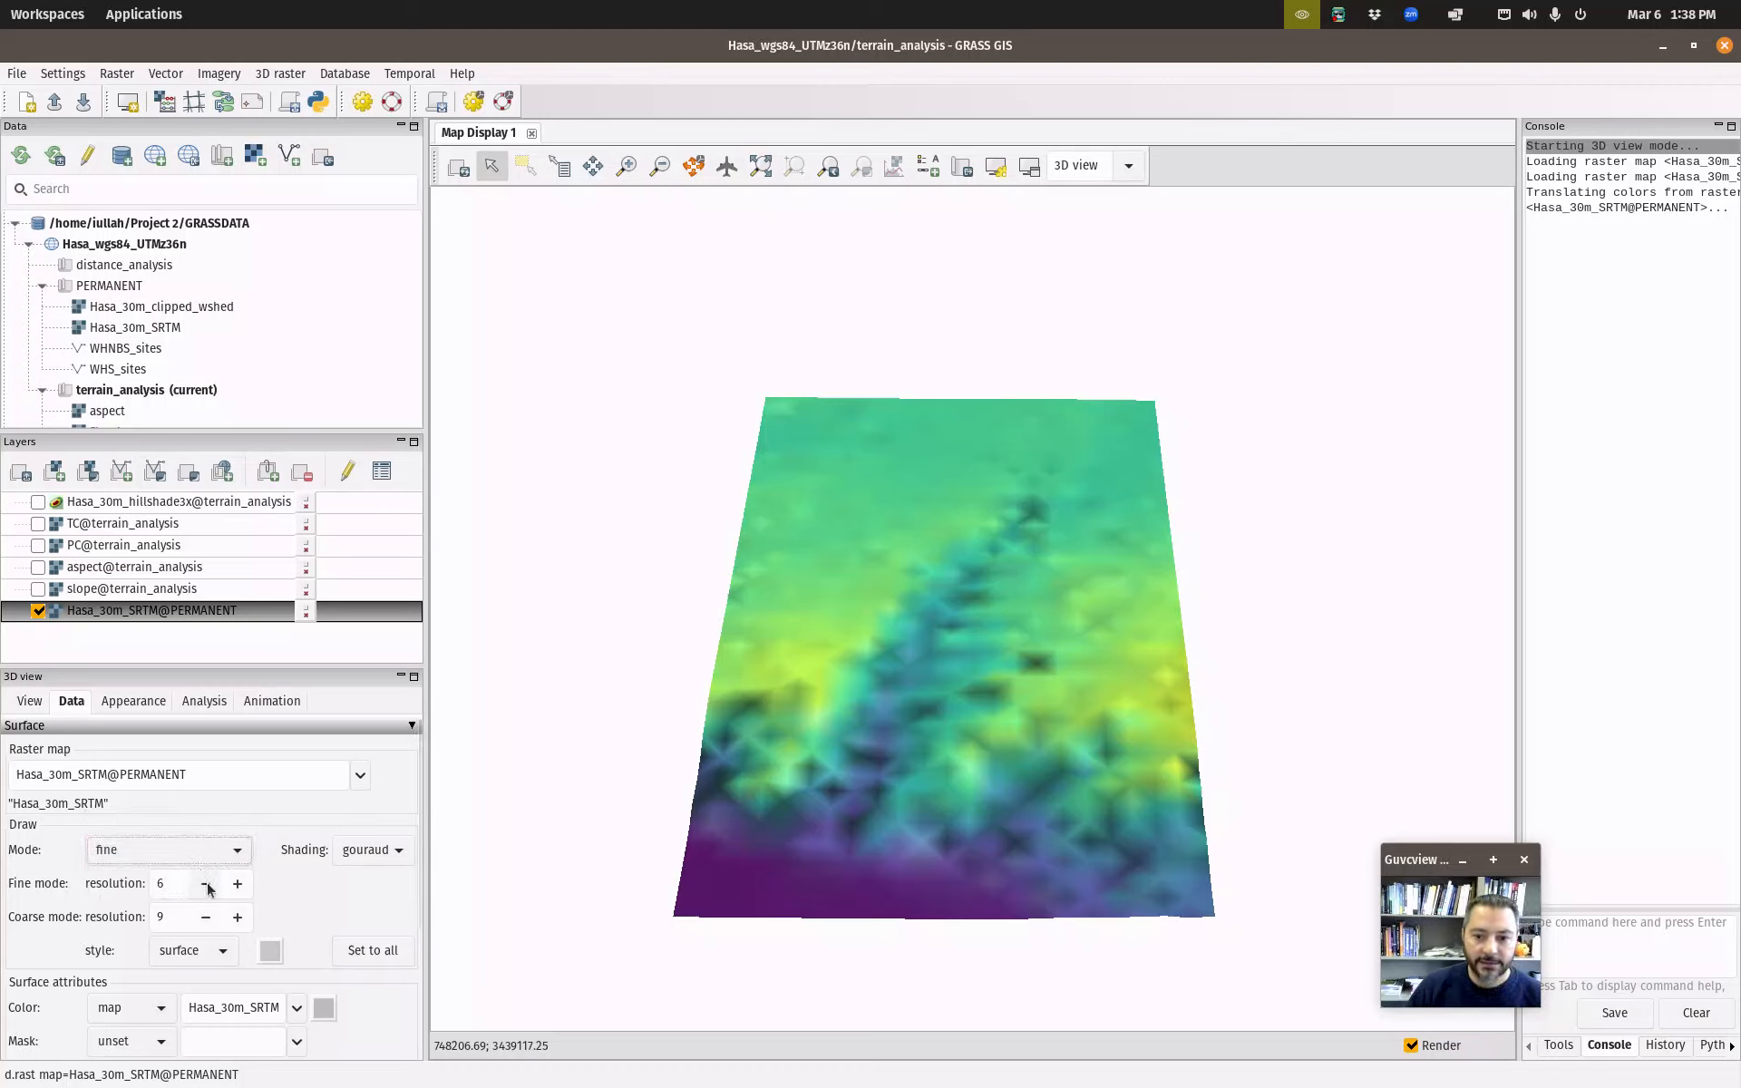
click(208, 889)
click(208, 890)
click(208, 890)
click(207, 890)
click(207, 890)
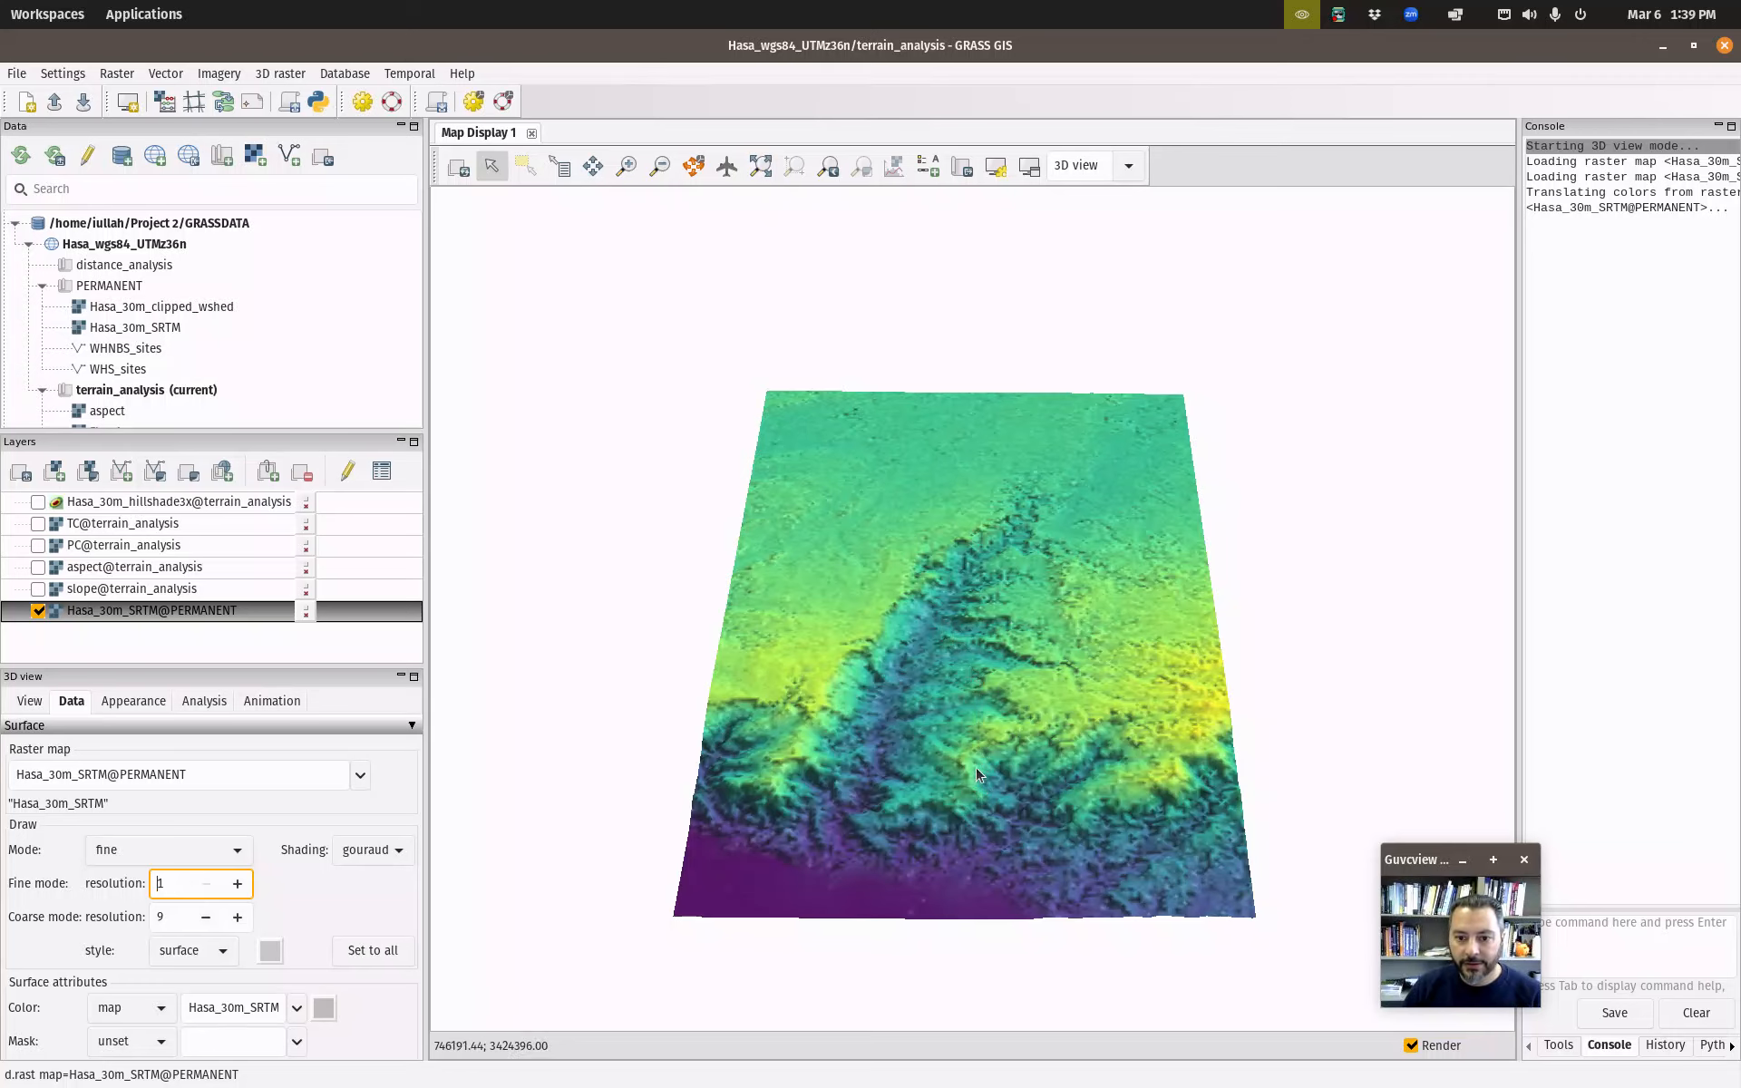
click(358, 849)
click(354, 855)
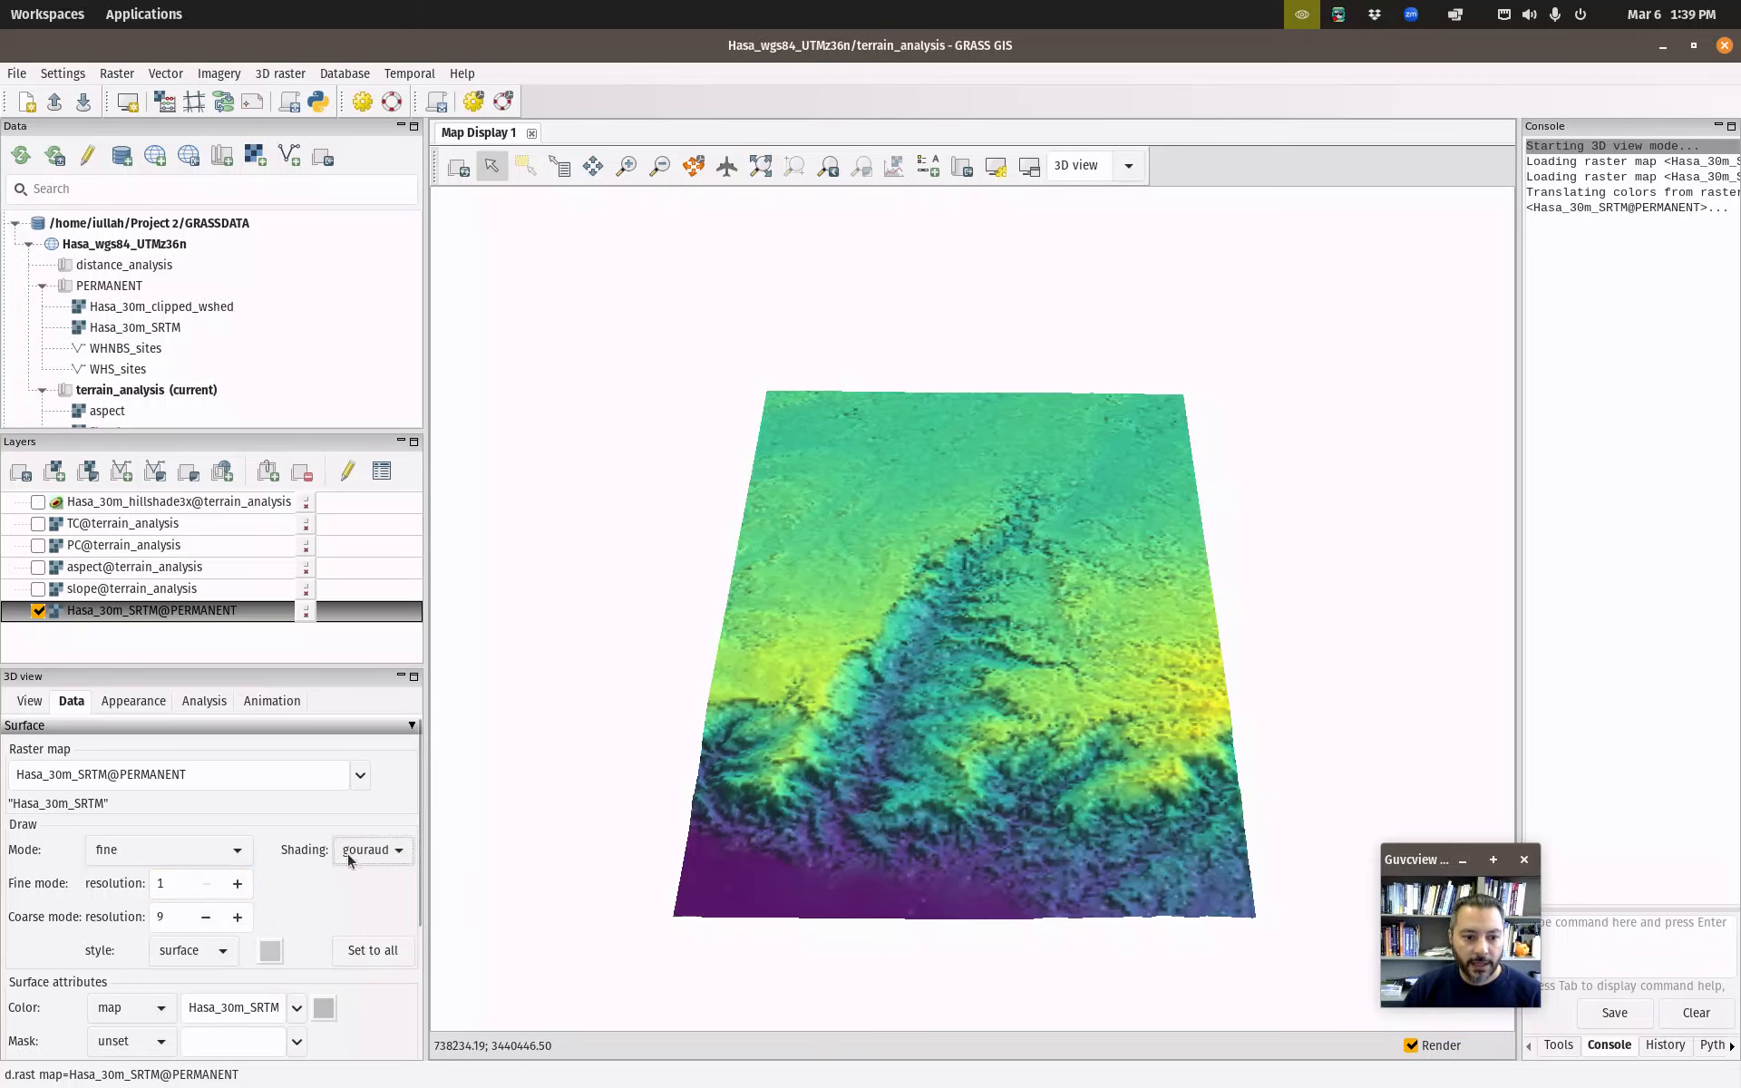
Explore the detailed terrain surface by zooming in and out, panning, rotating and flying through the 3D scene.
scroll(878, 766, up, 5)
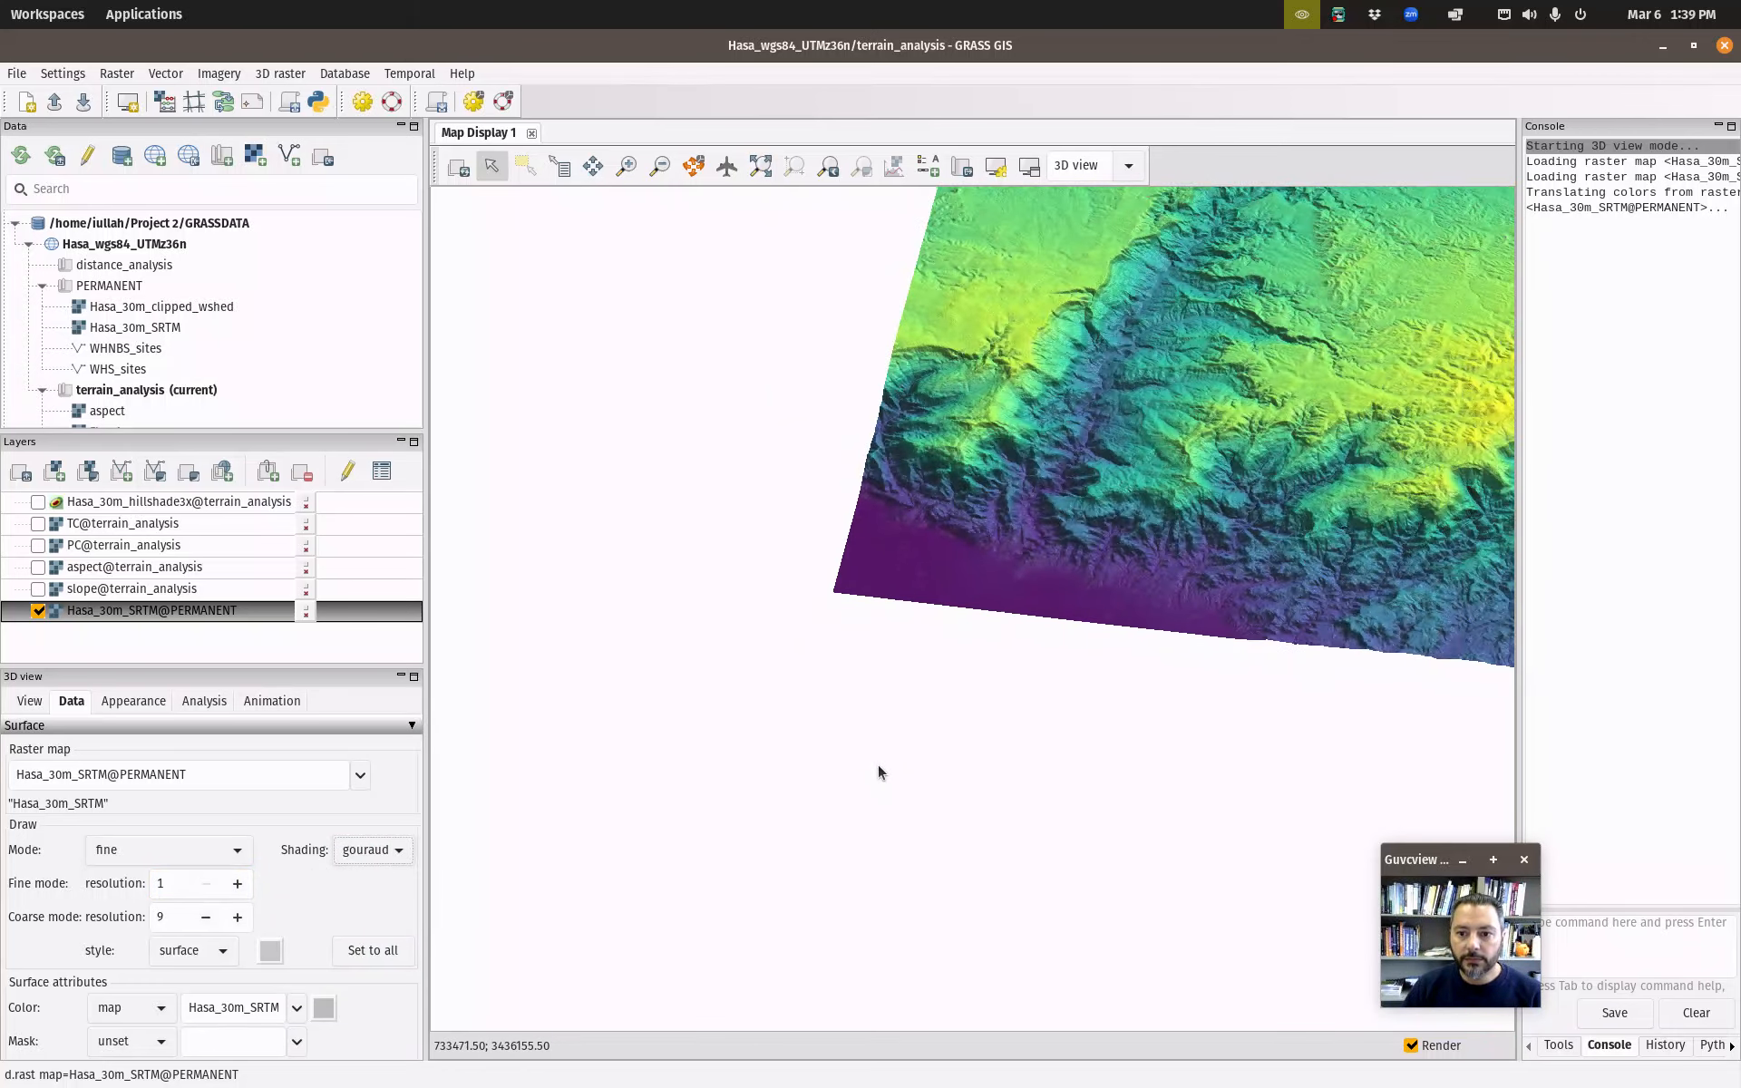
scroll(877, 764, down, 5)
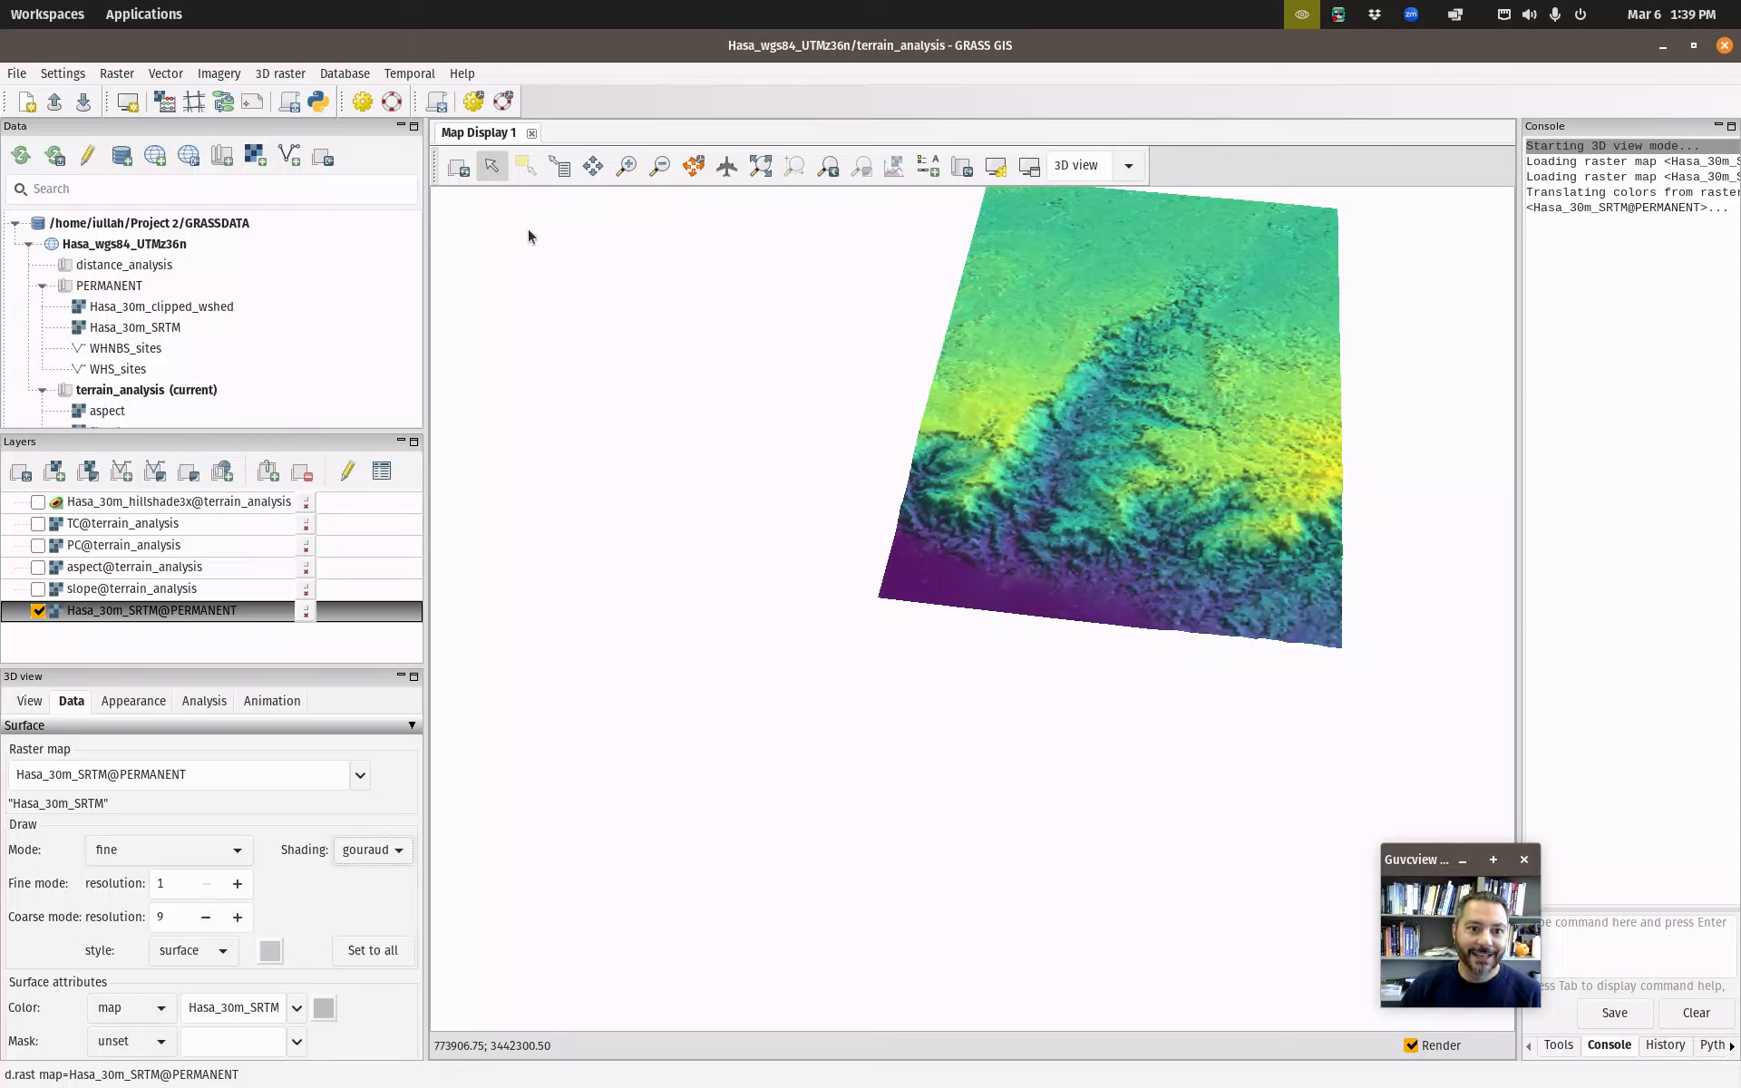
click(592, 166)
drag(1025, 373, 929, 551)
drag(863, 678, 847, 727)
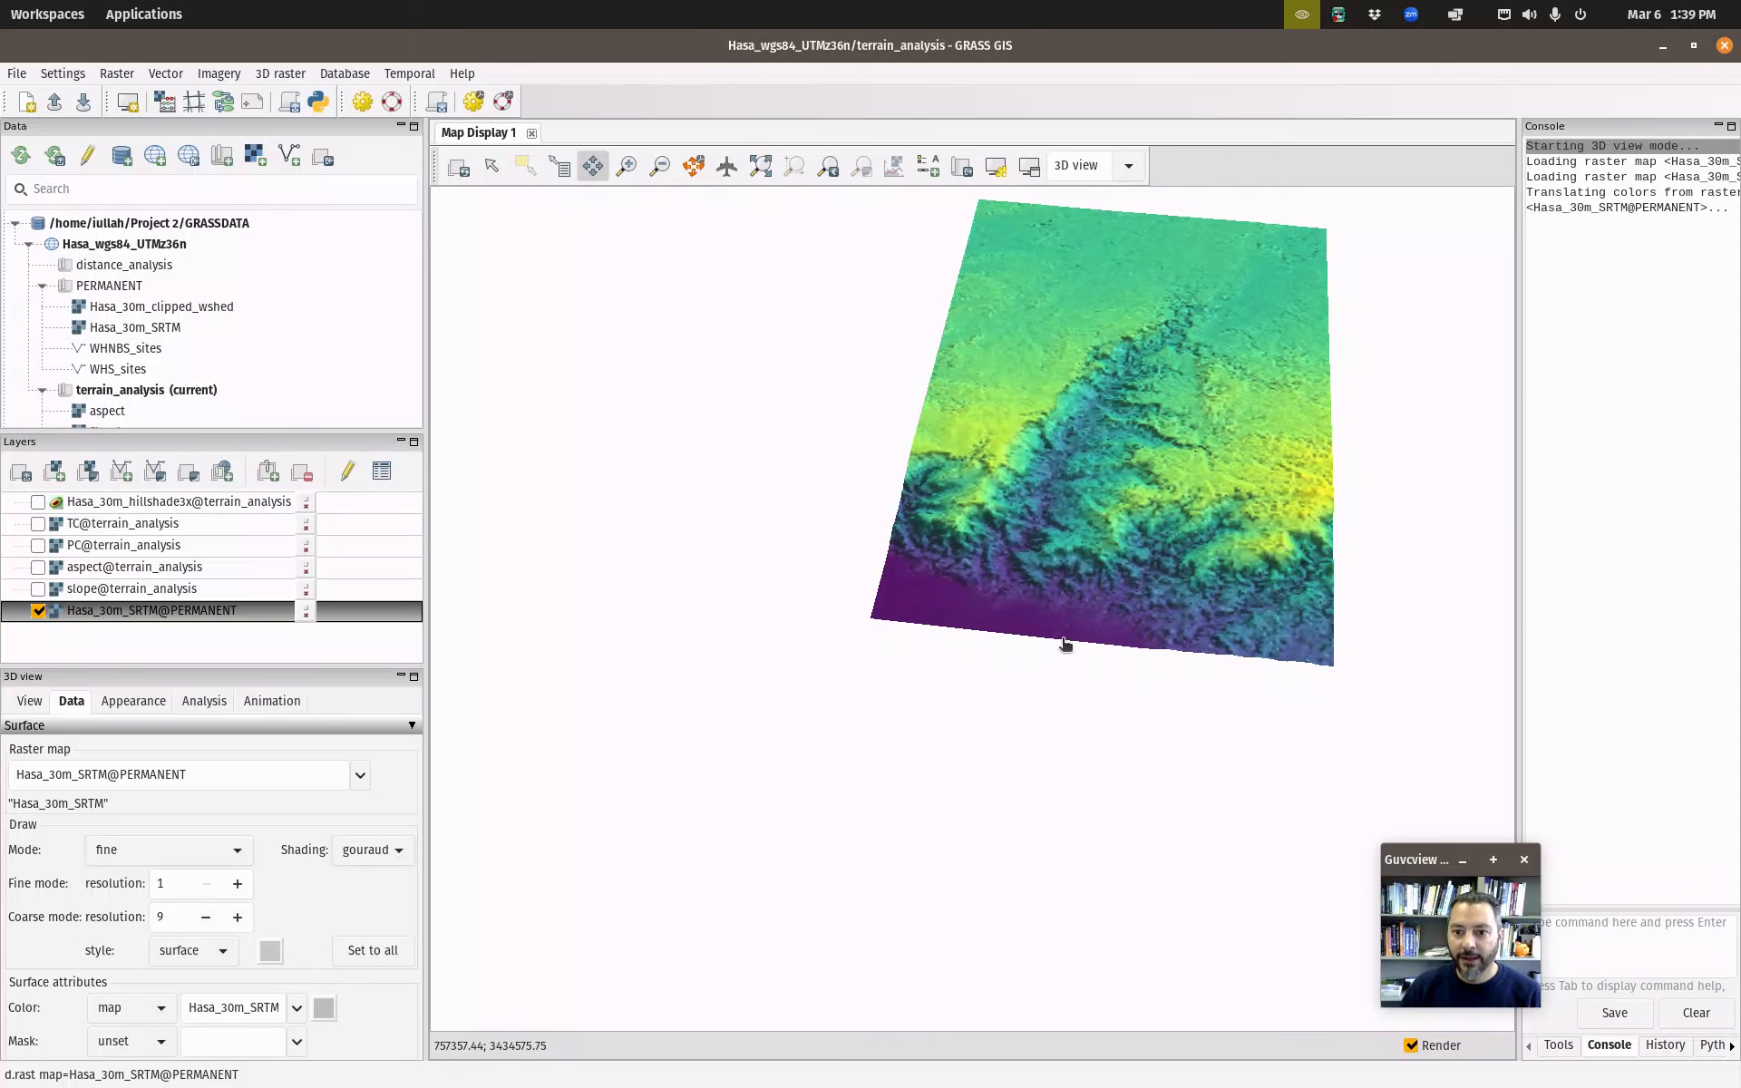
drag(1026, 608, 856, 796)
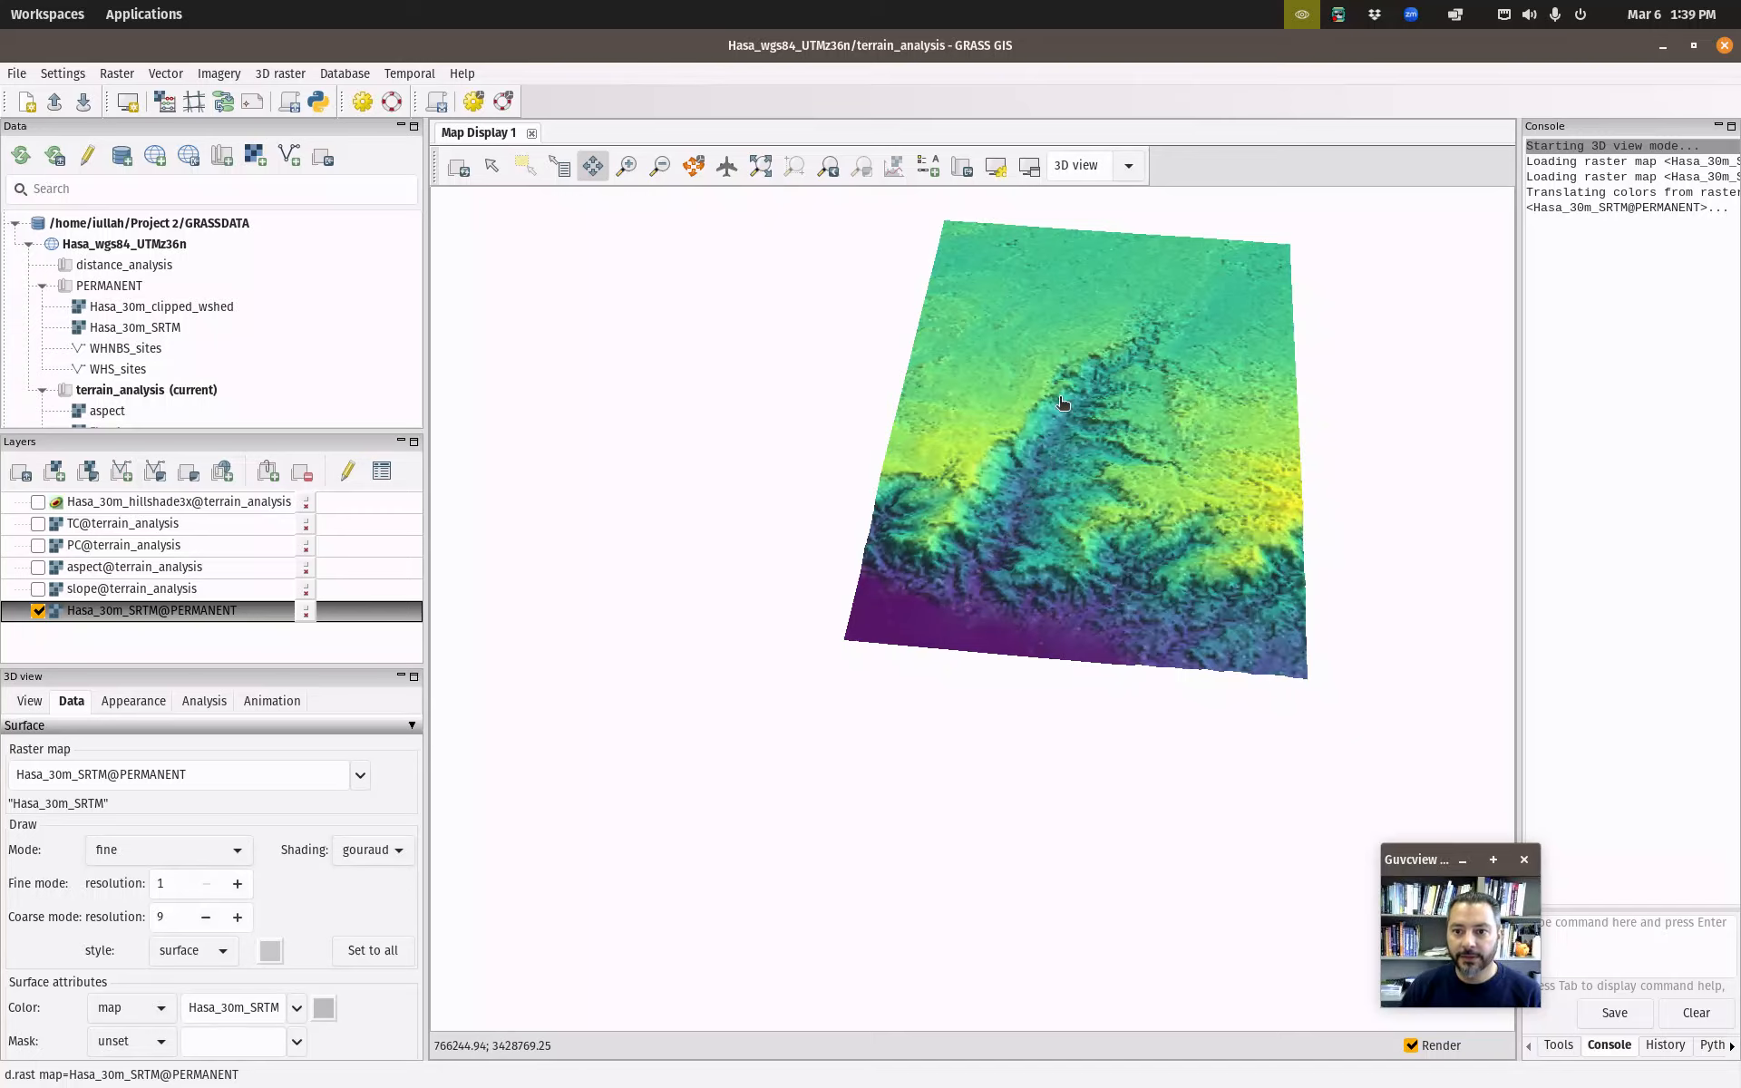
click(694, 166)
drag(1070, 462, 904, 240)
click(725, 169)
drag(1033, 340, 1176, 267)
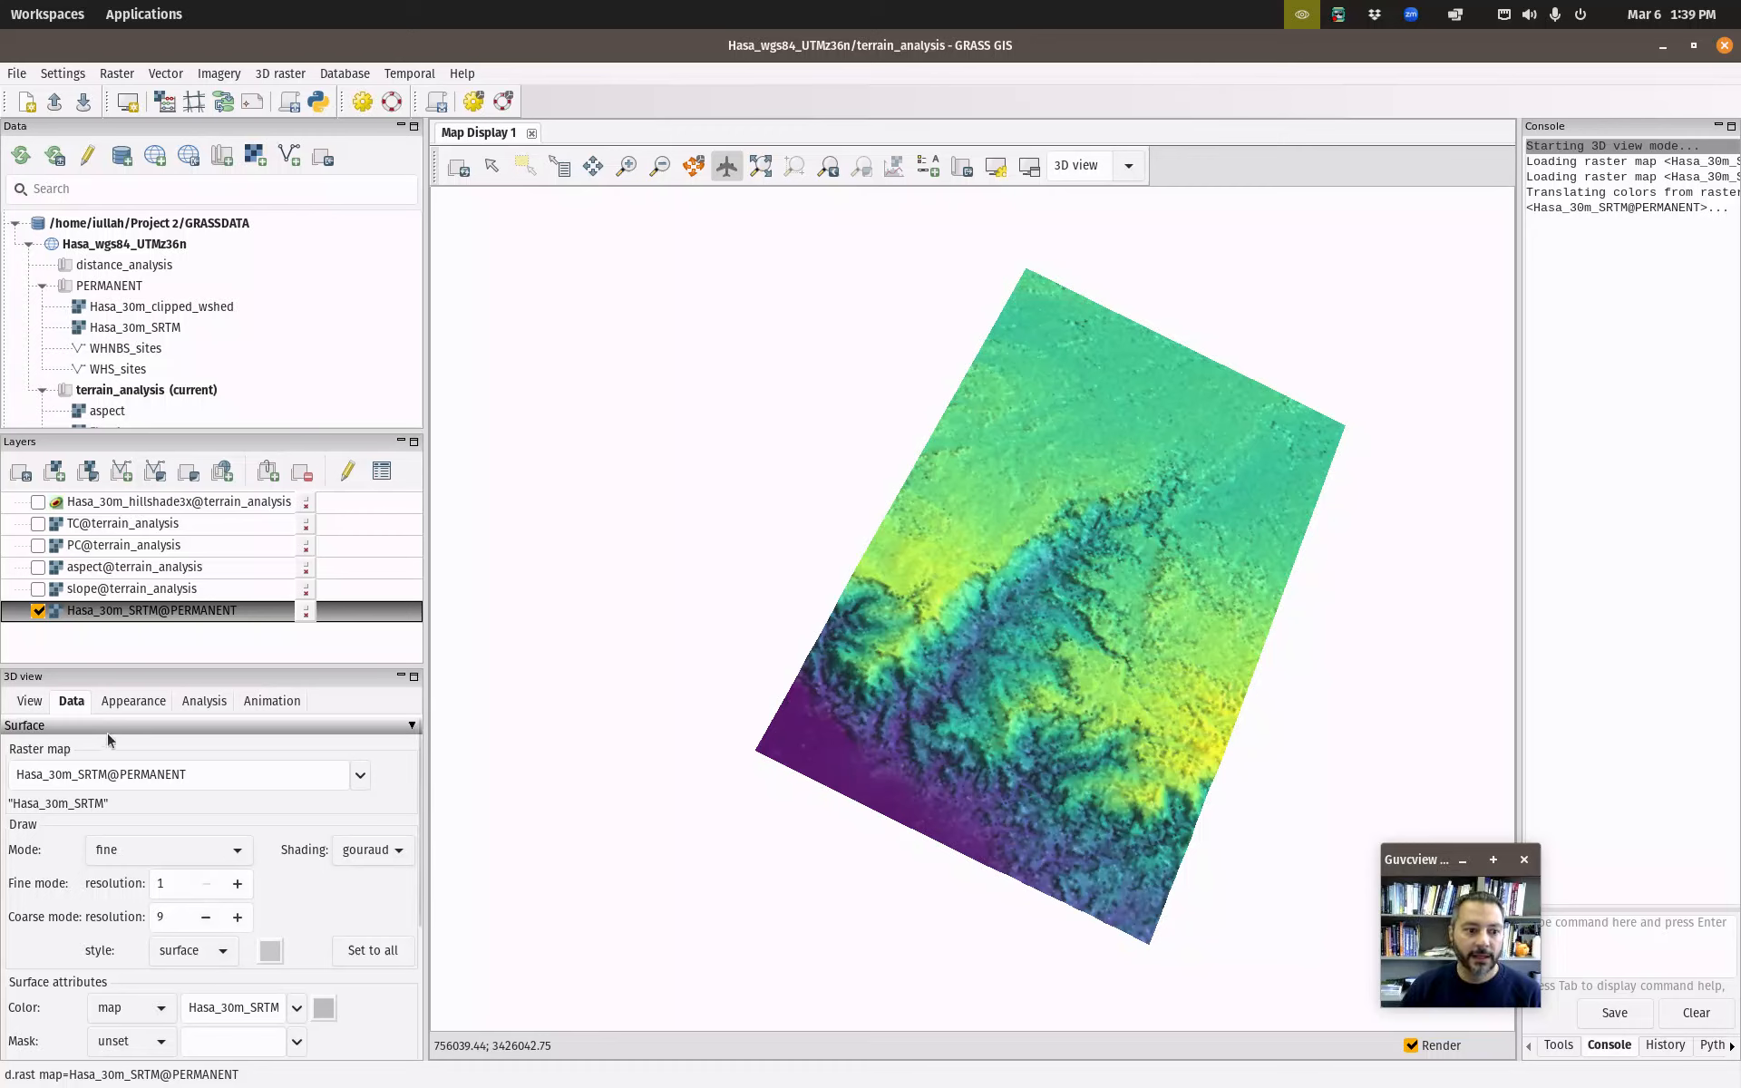
Reset the 3D view to its defaults and move the viewpoint to the western side of the terrain.
click(27, 703)
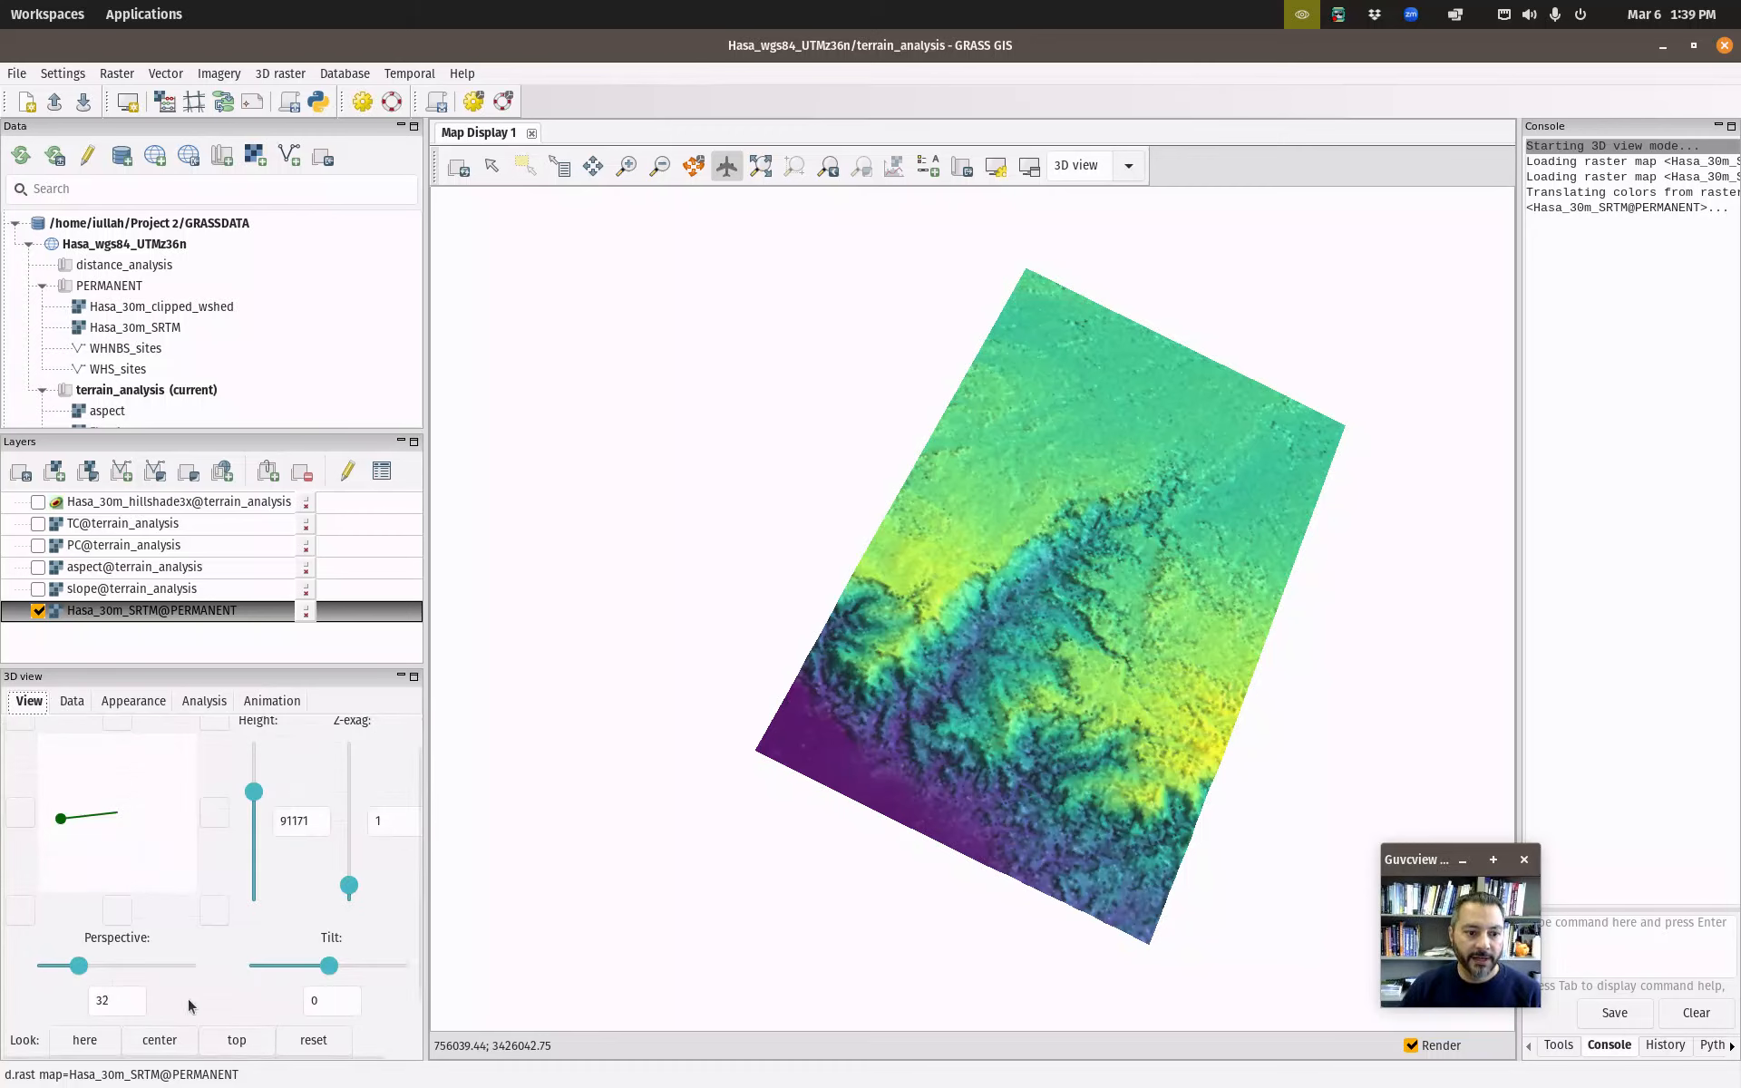
click(307, 1038)
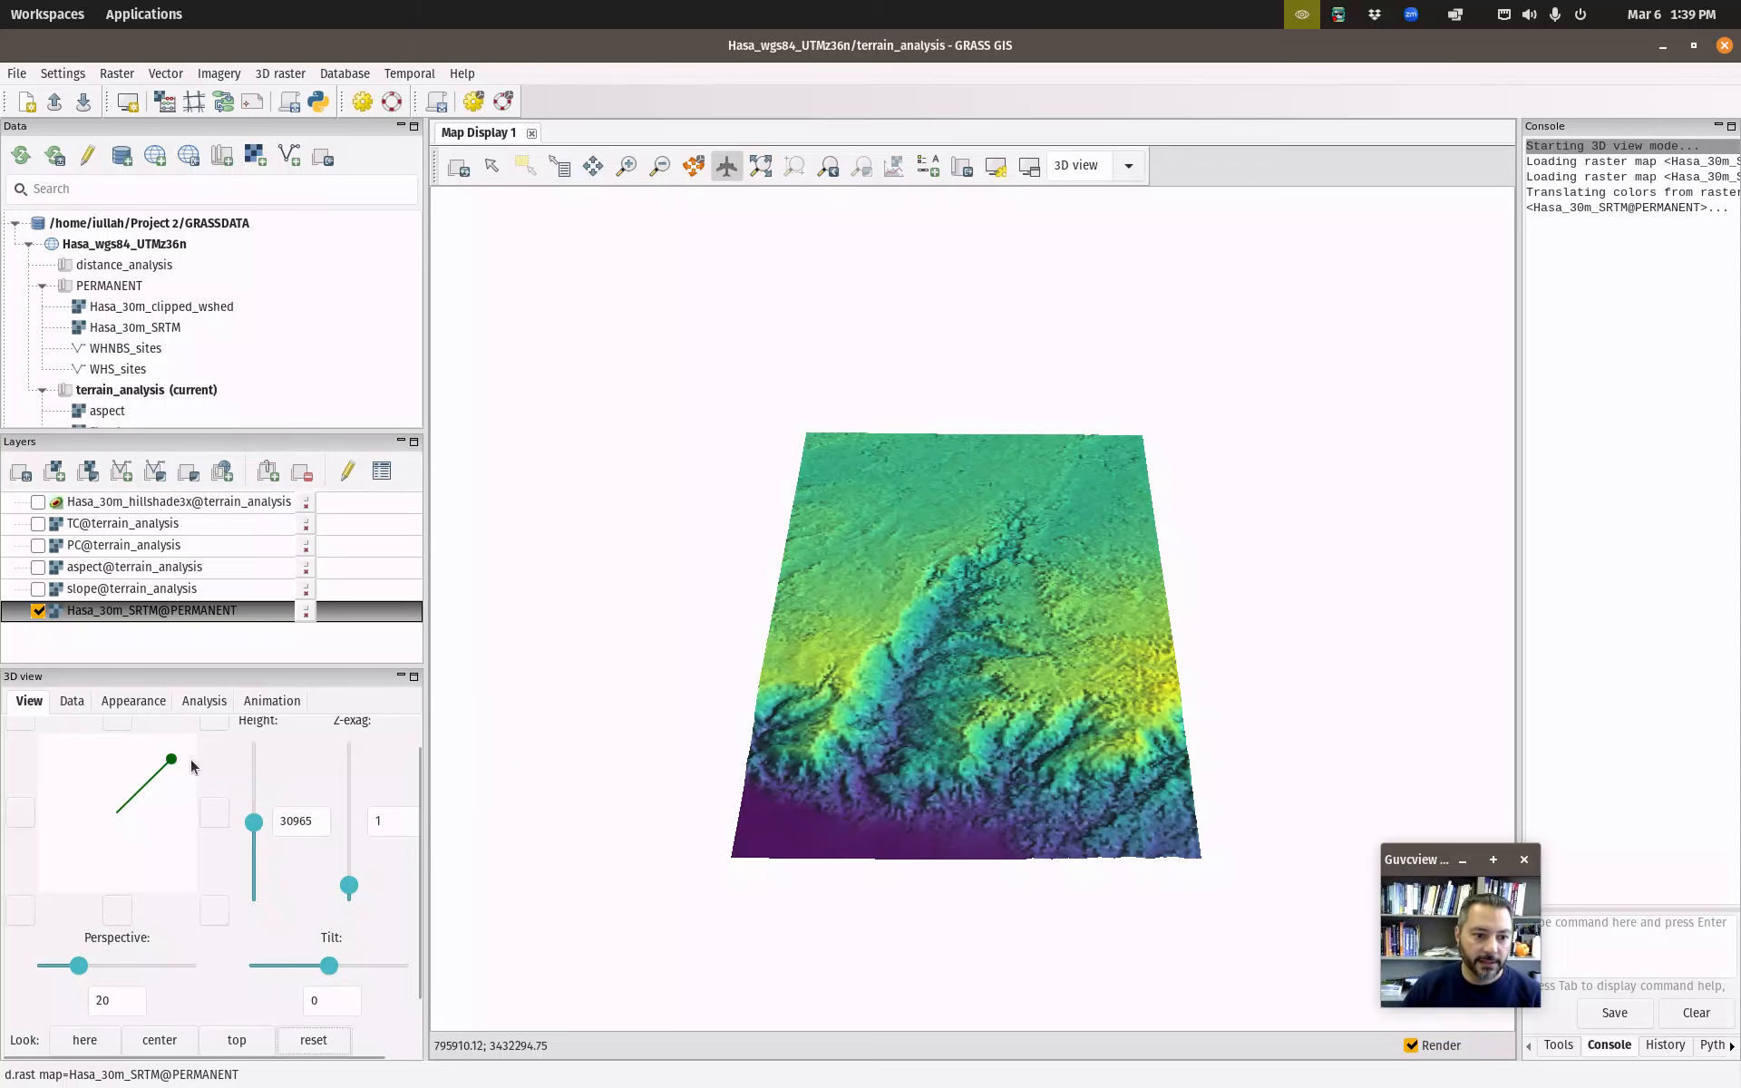
drag(169, 762, 63, 819)
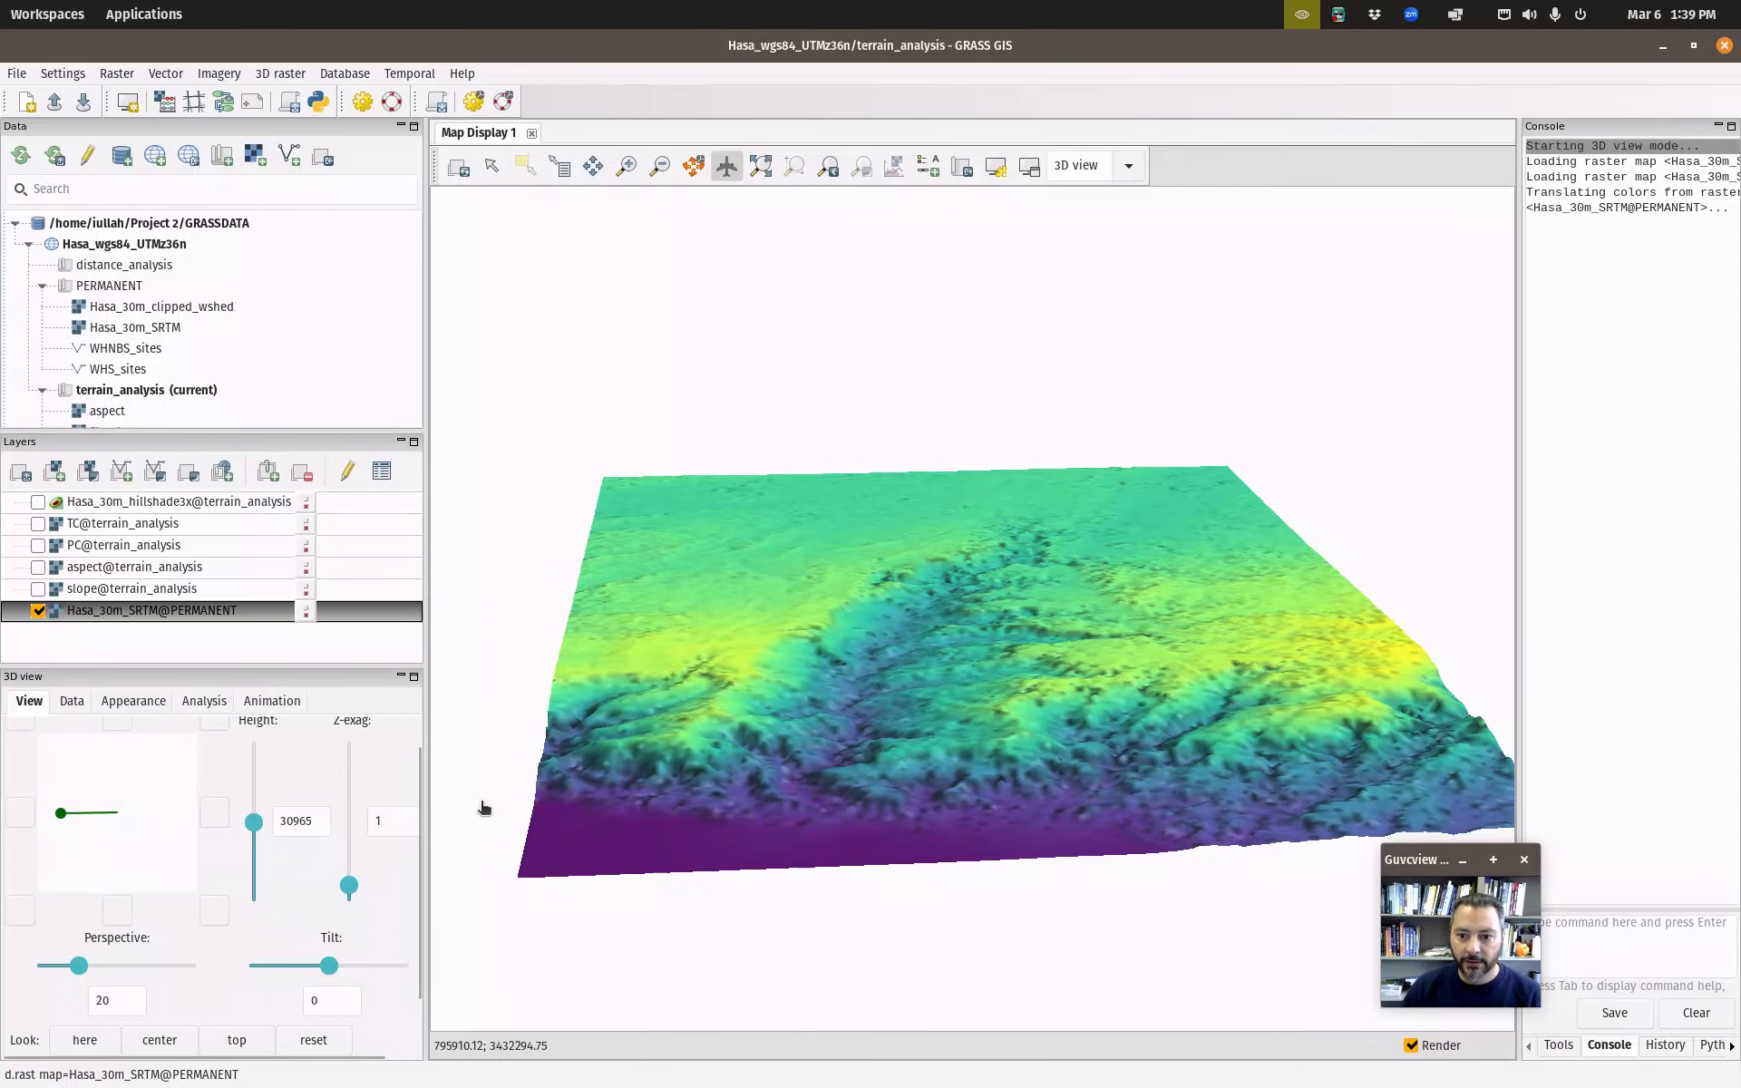
Draw the SRTM surface in coarse mode with wire style and a coarse resolution of 7, and shift the view slightly.
click(72, 700)
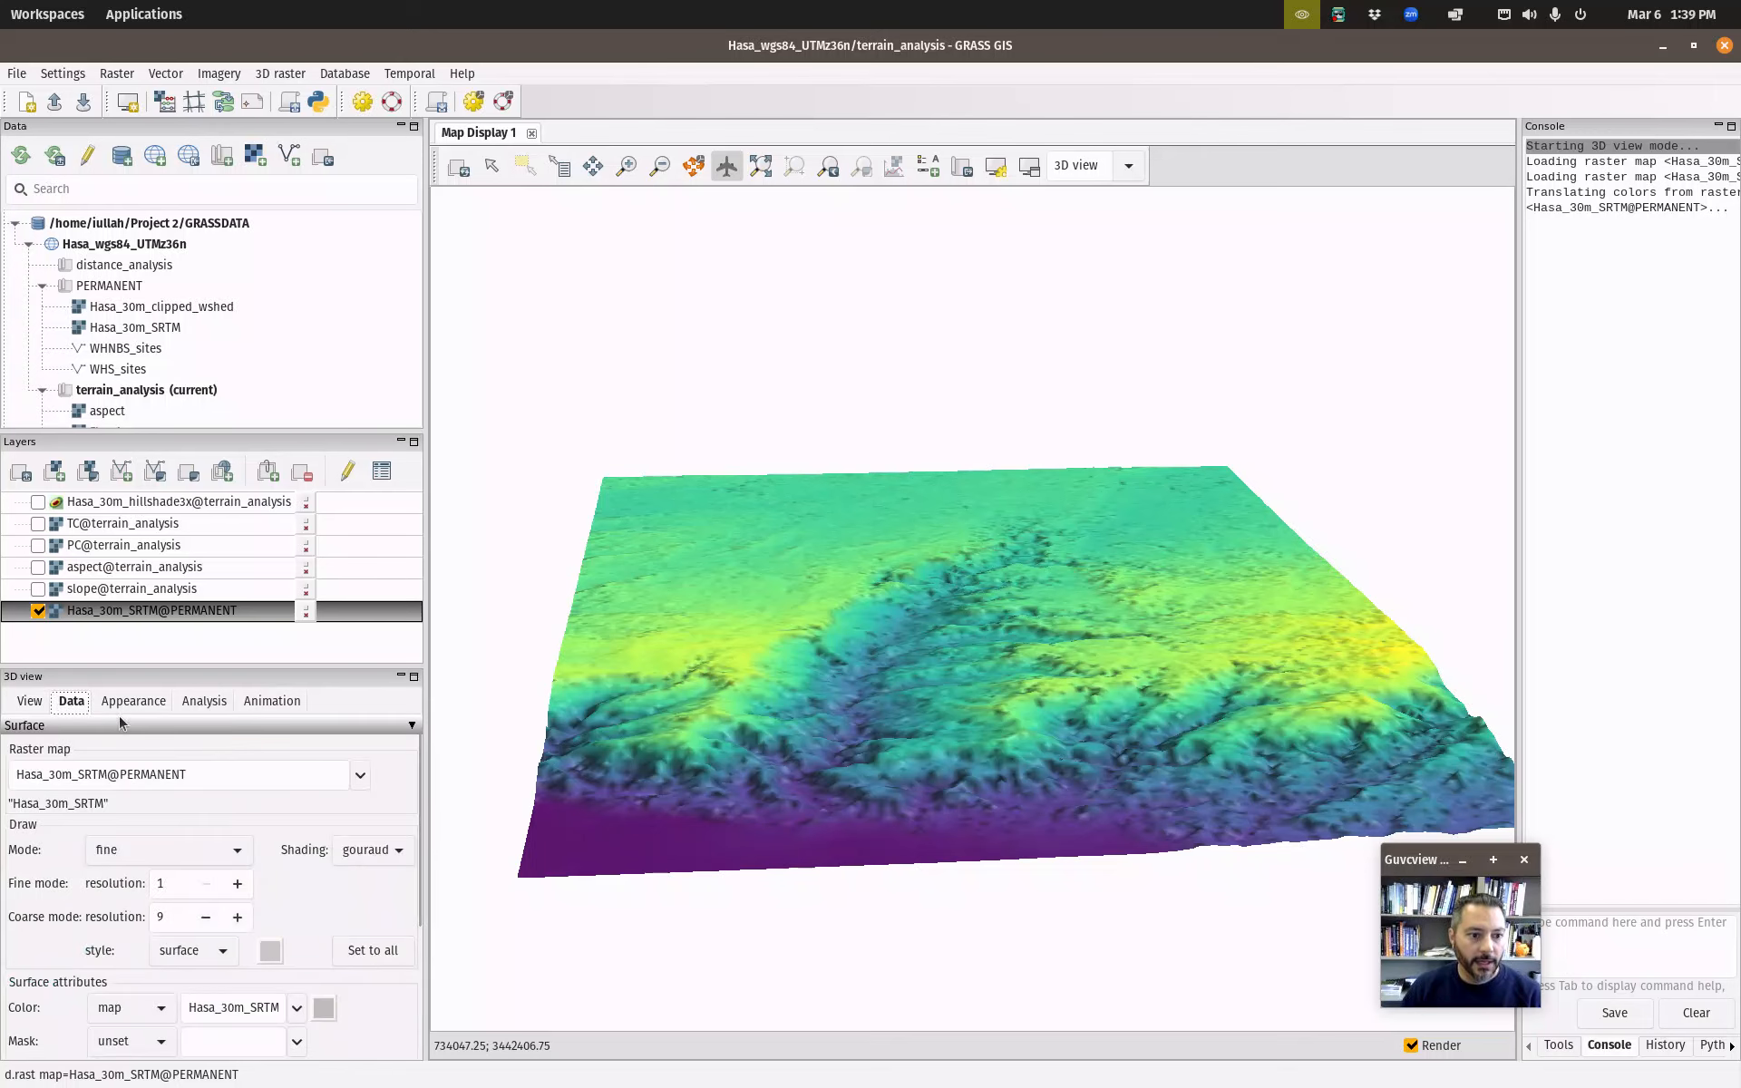
click(206, 918)
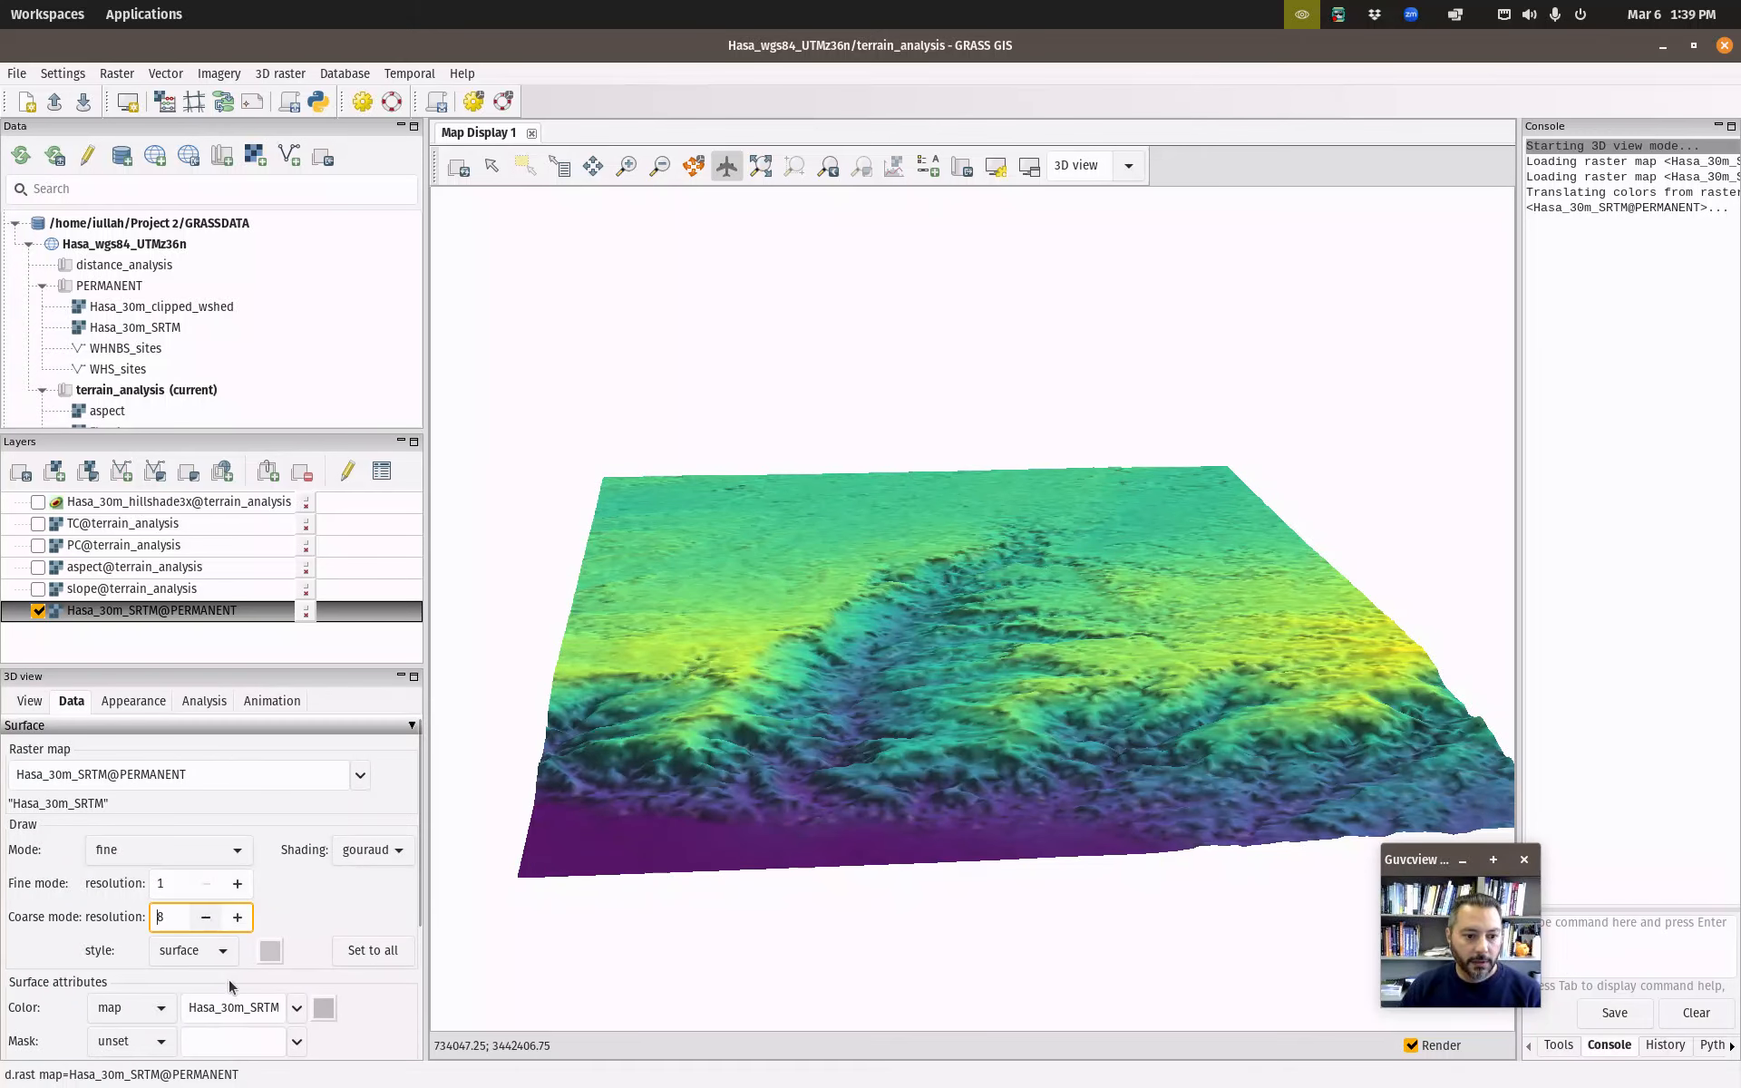
key(Down)
click(221, 946)
click(195, 918)
click(213, 852)
click(193, 829)
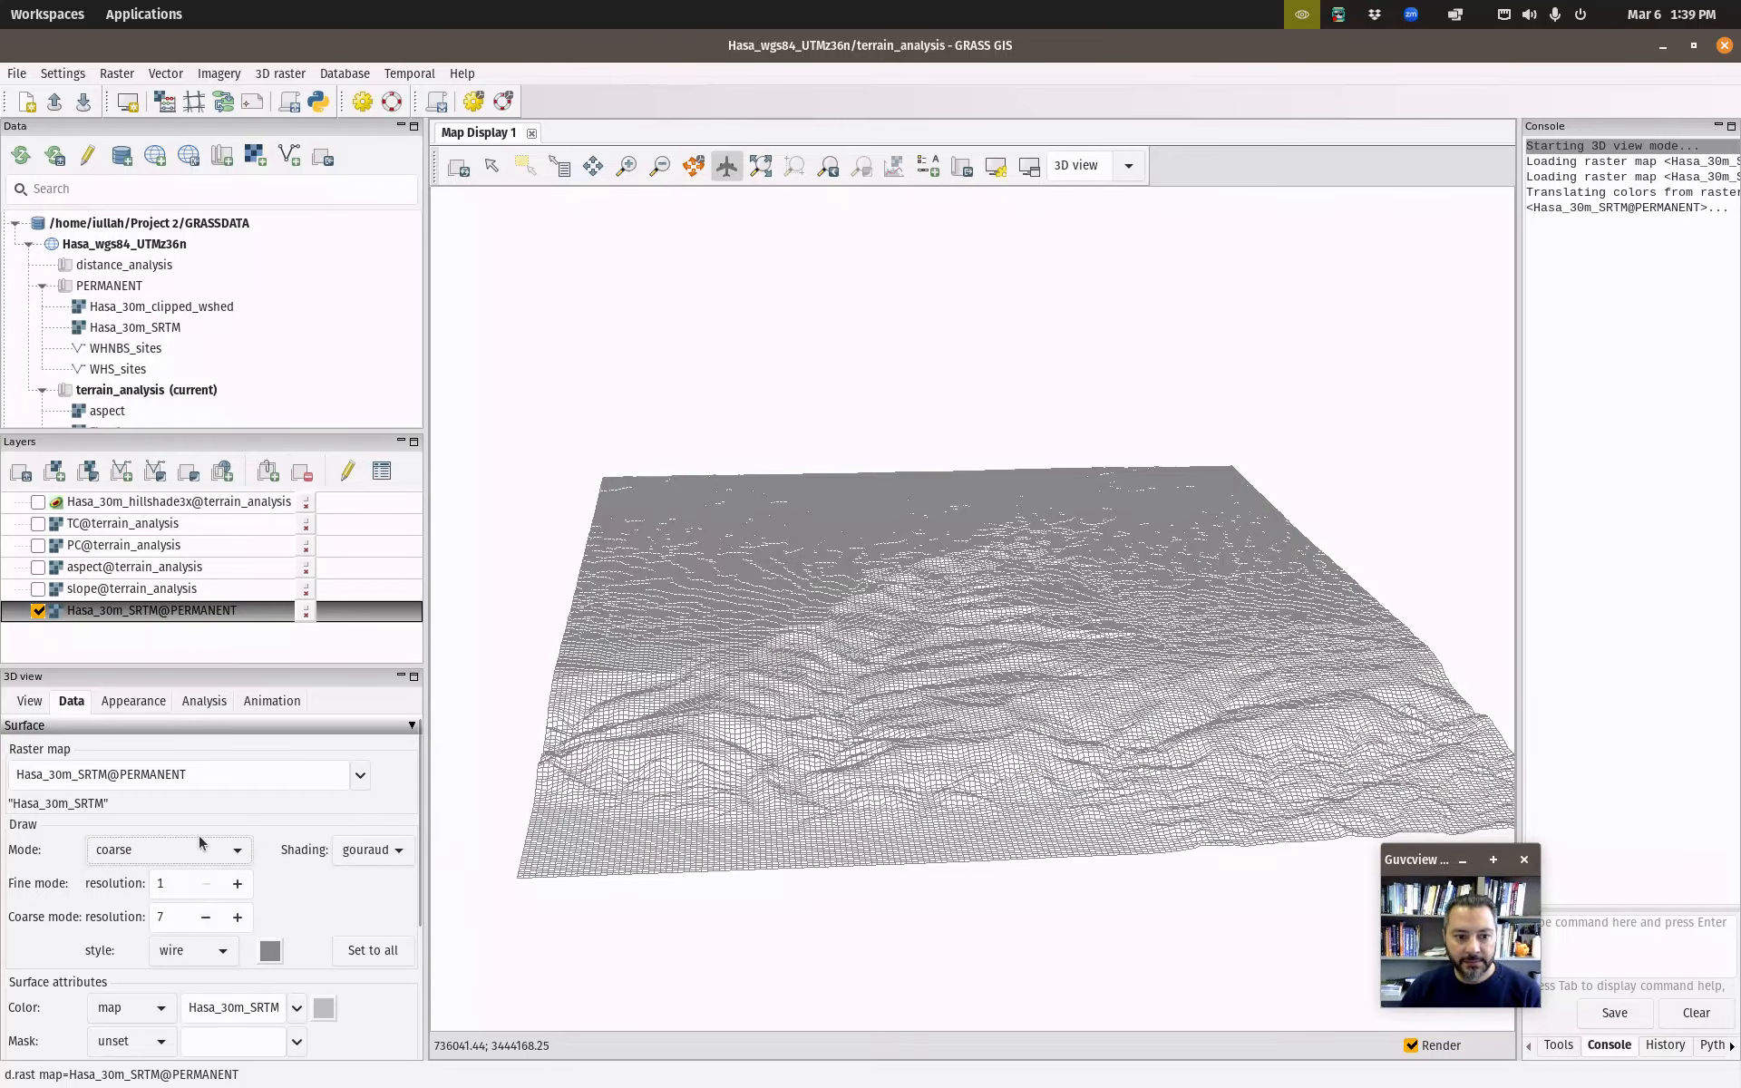
drag(905, 804, 959, 744)
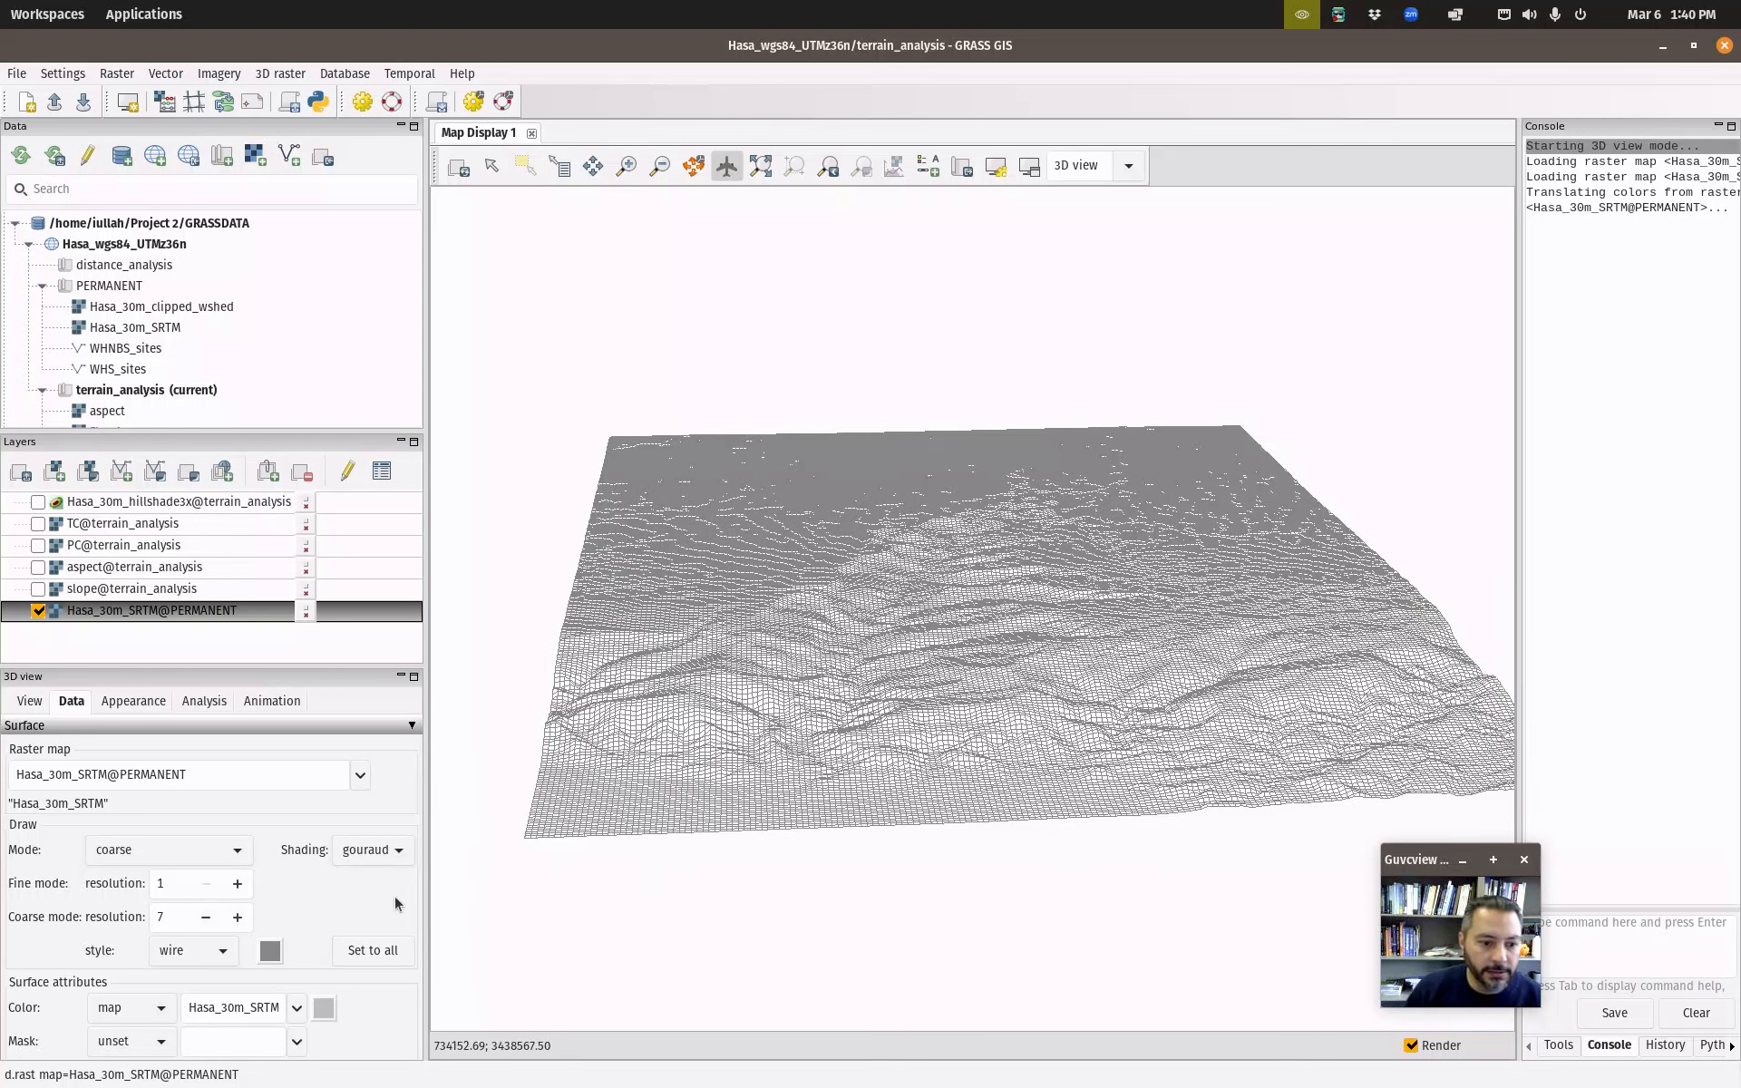
Set the coarse mode style to surface and its resolution to 1.
click(181, 954)
click(176, 976)
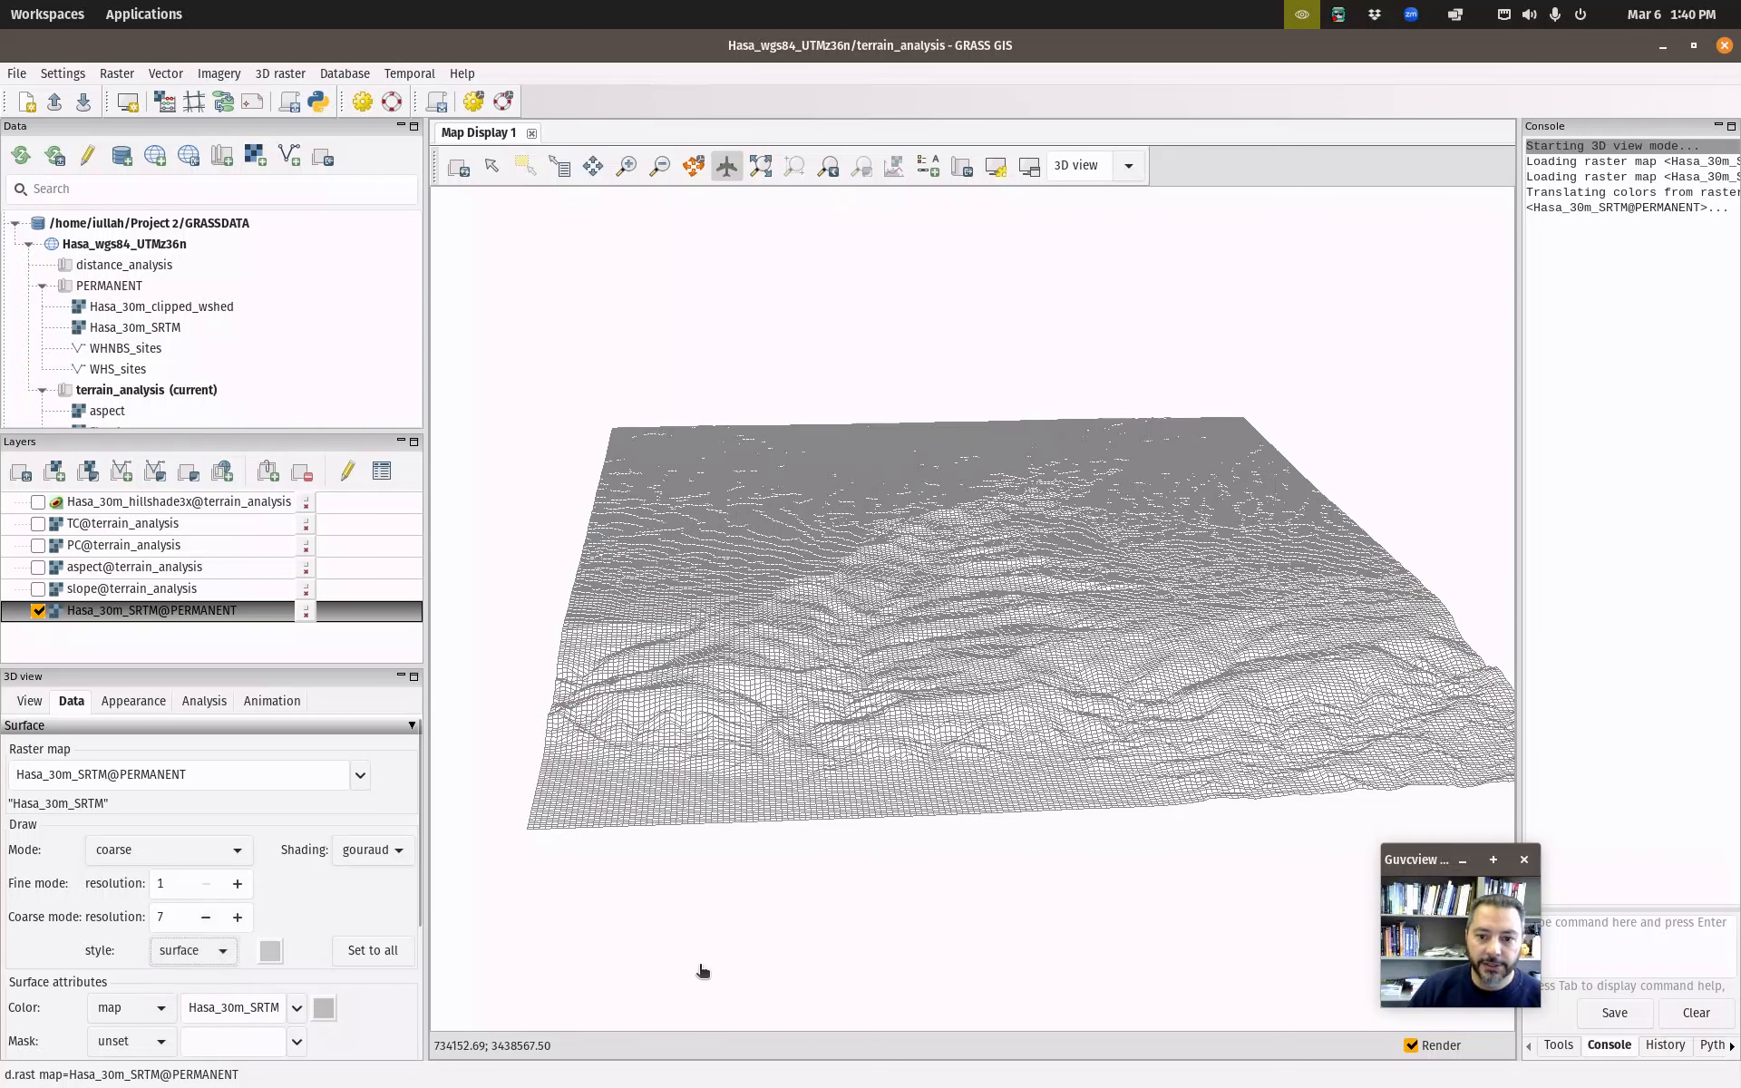
click(206, 918)
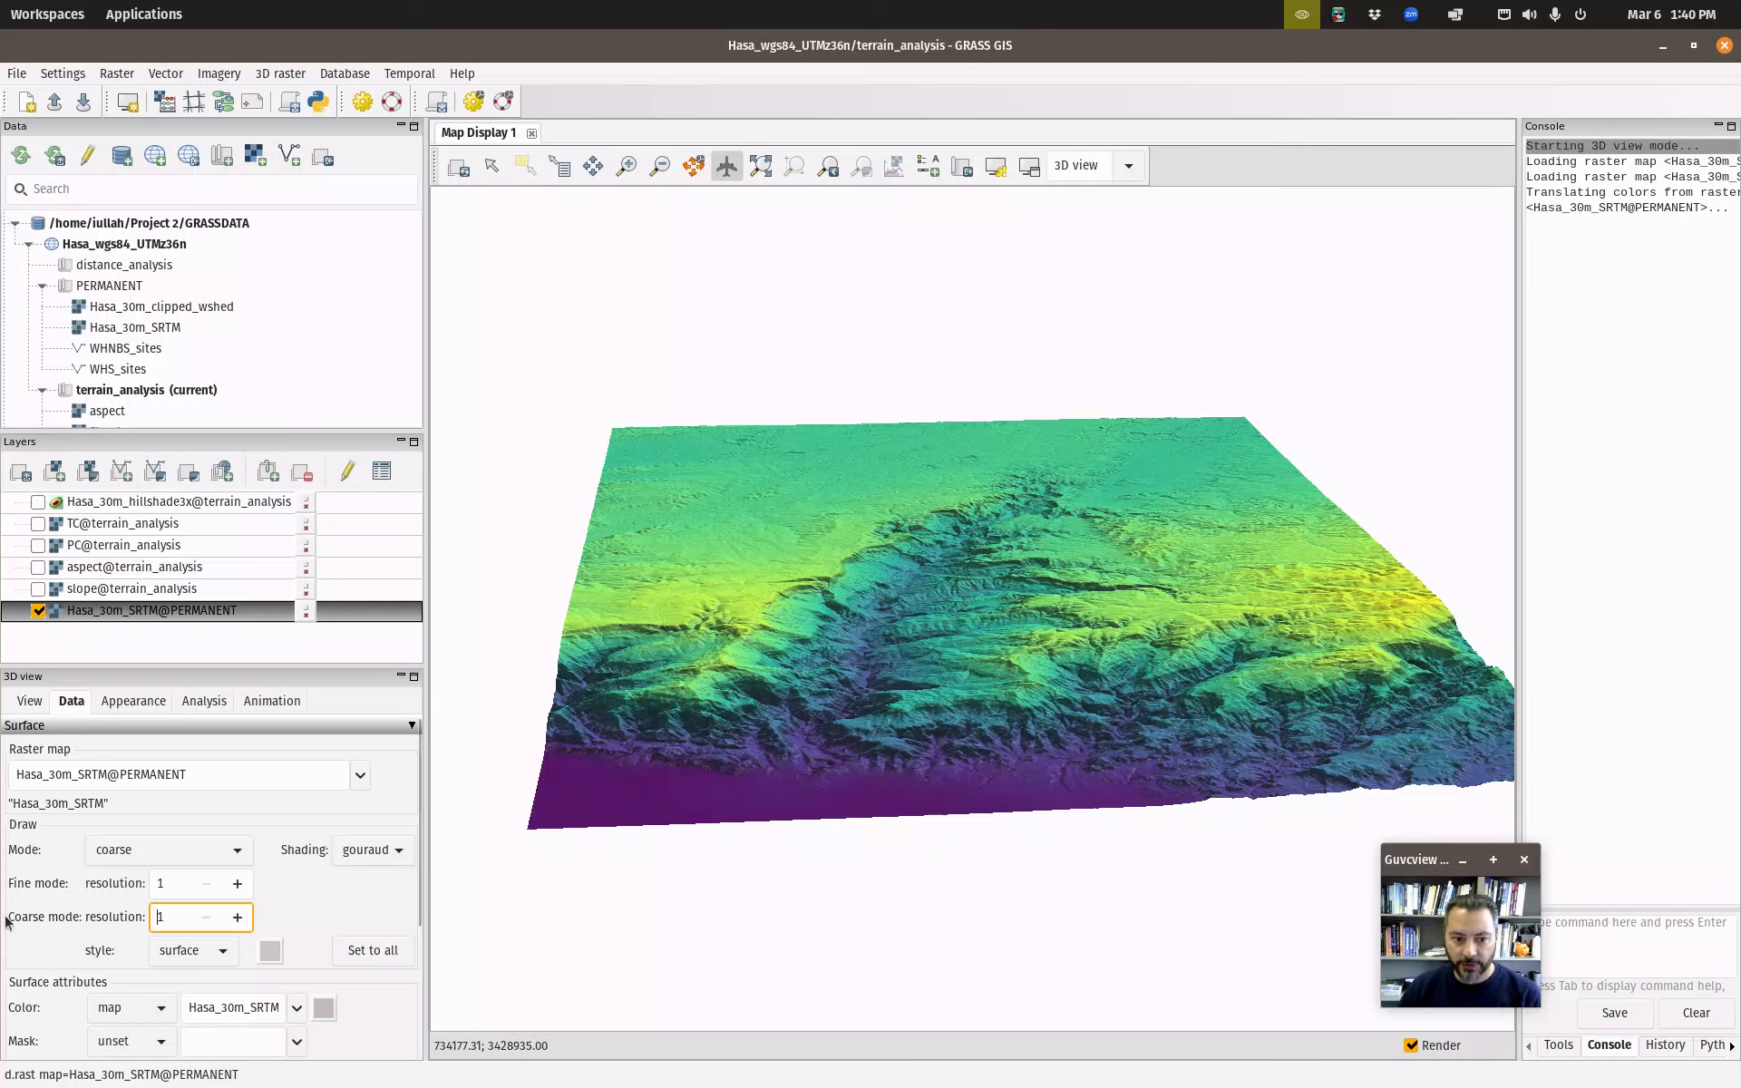
double_click(164, 916)
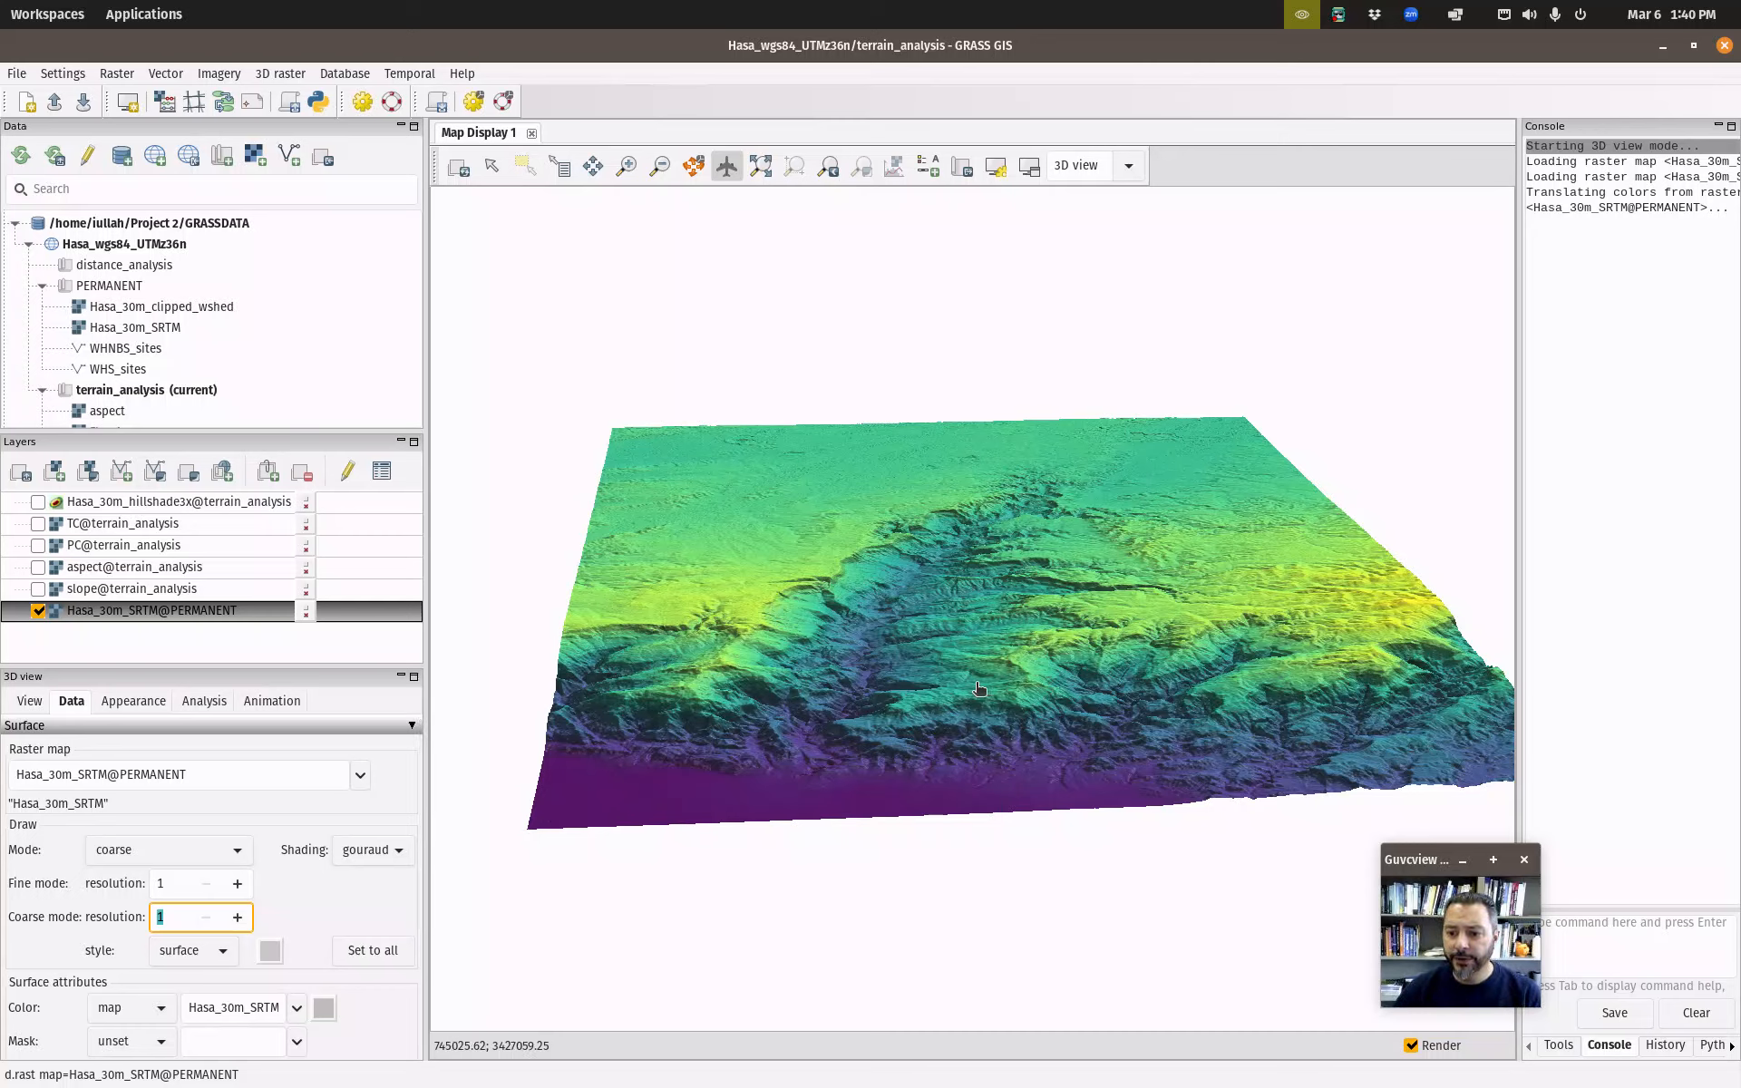
Lower the light source height to 53, try several light directions, and place the light slightly east of due south.
click(132, 702)
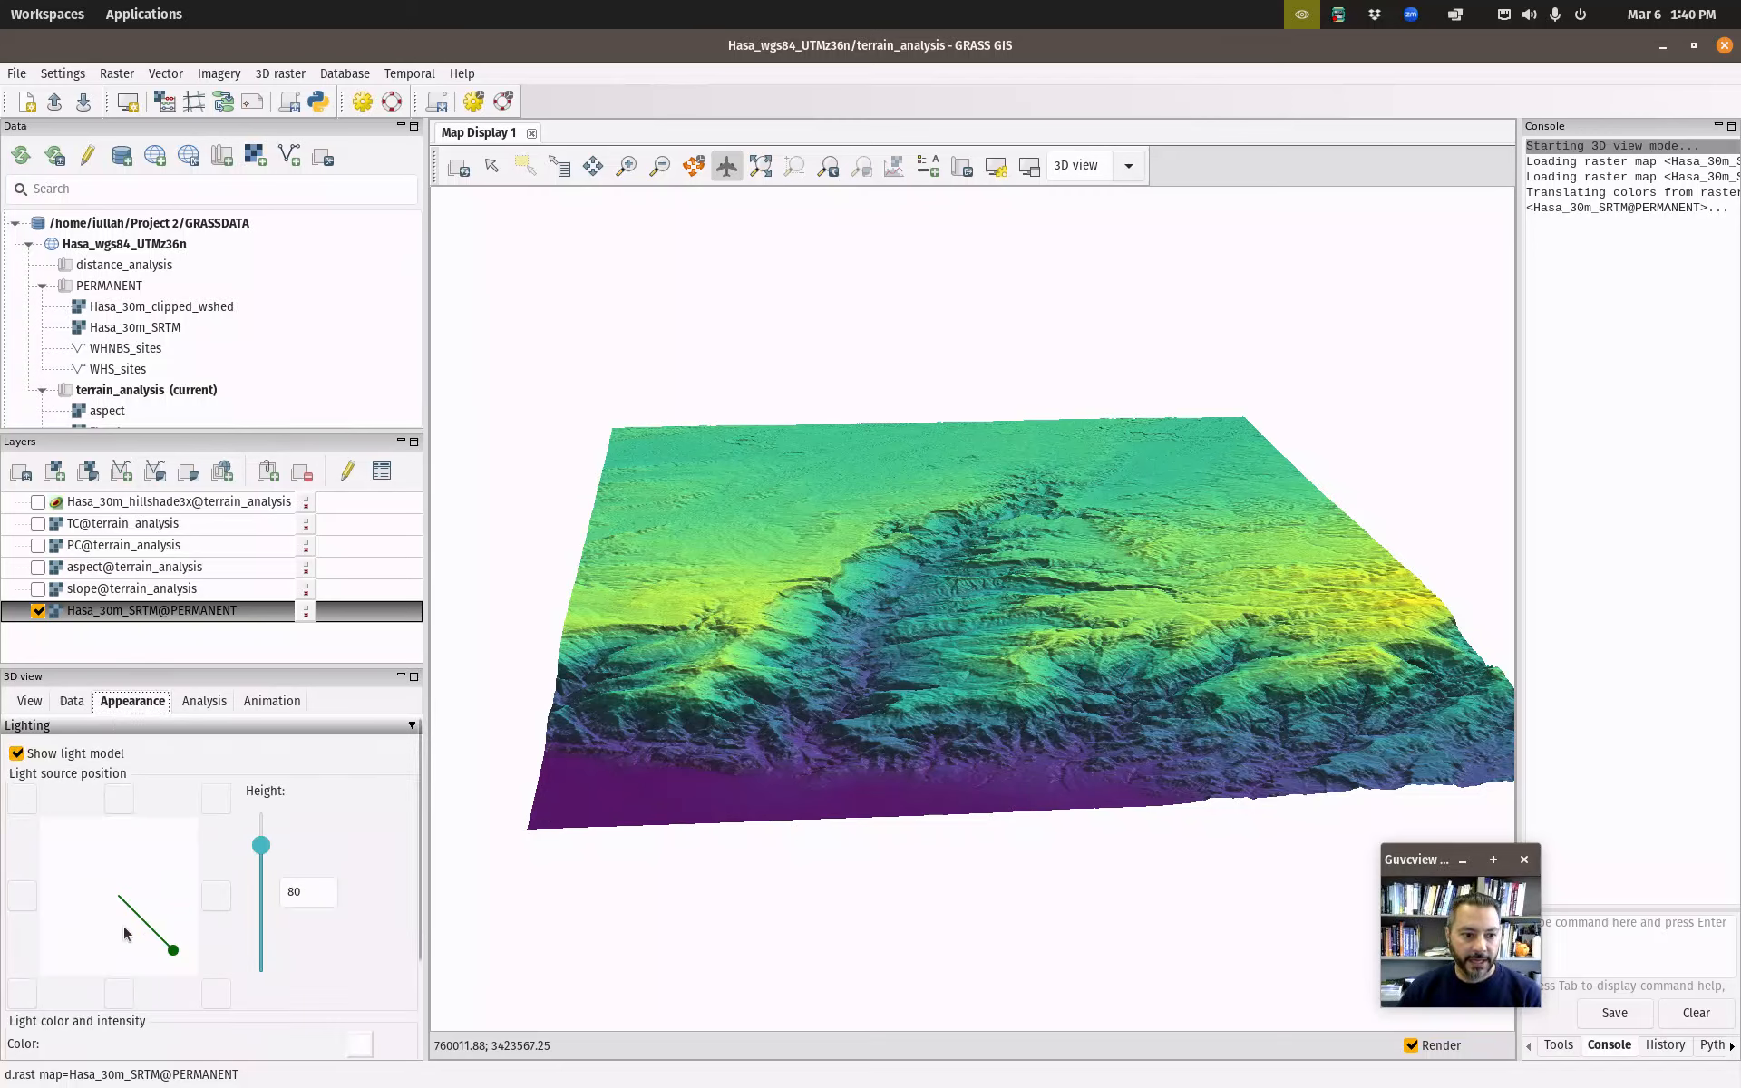
mouse_move(177, 953)
mouse_down()
mouse_move(68, 954)
mouse_move(30, 914)
mouse_move(50, 925)
mouse_move(48, 997)
mouse_move(46, 975)
mouse_move(177, 834)
mouse_move(176, 958)
mouse_up()
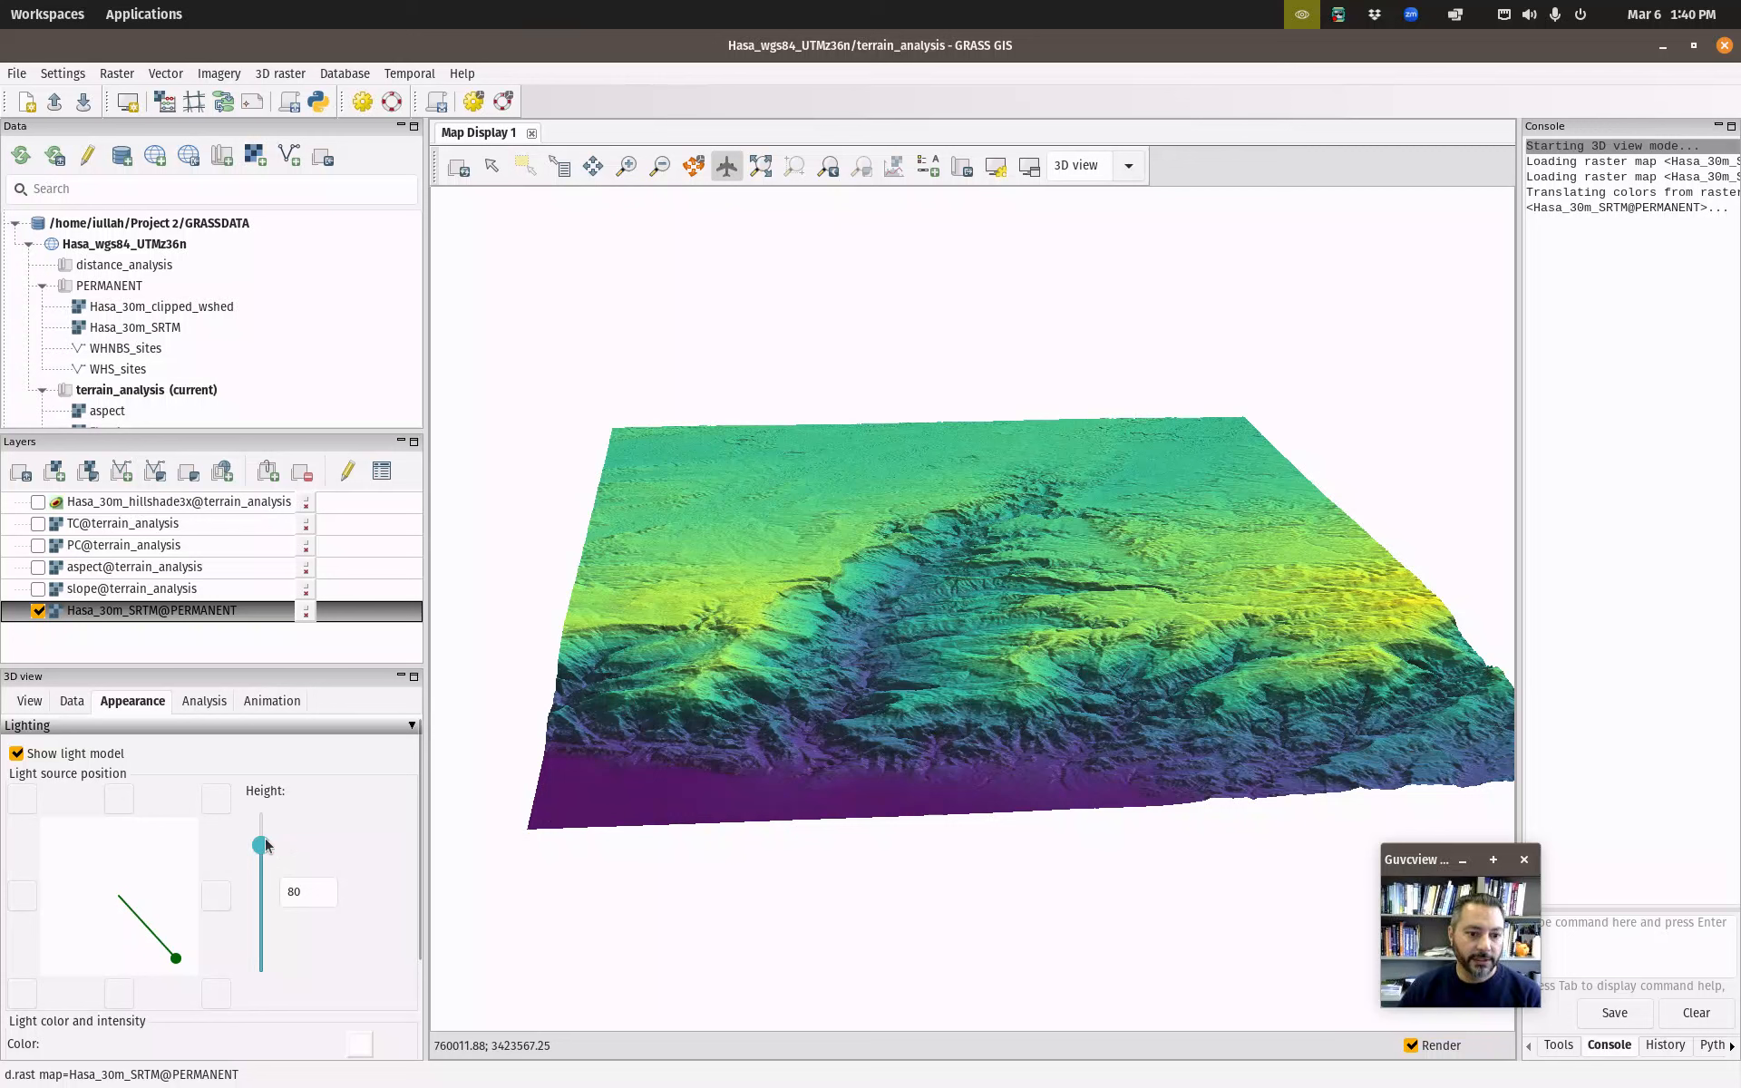
drag(261, 845, 261, 887)
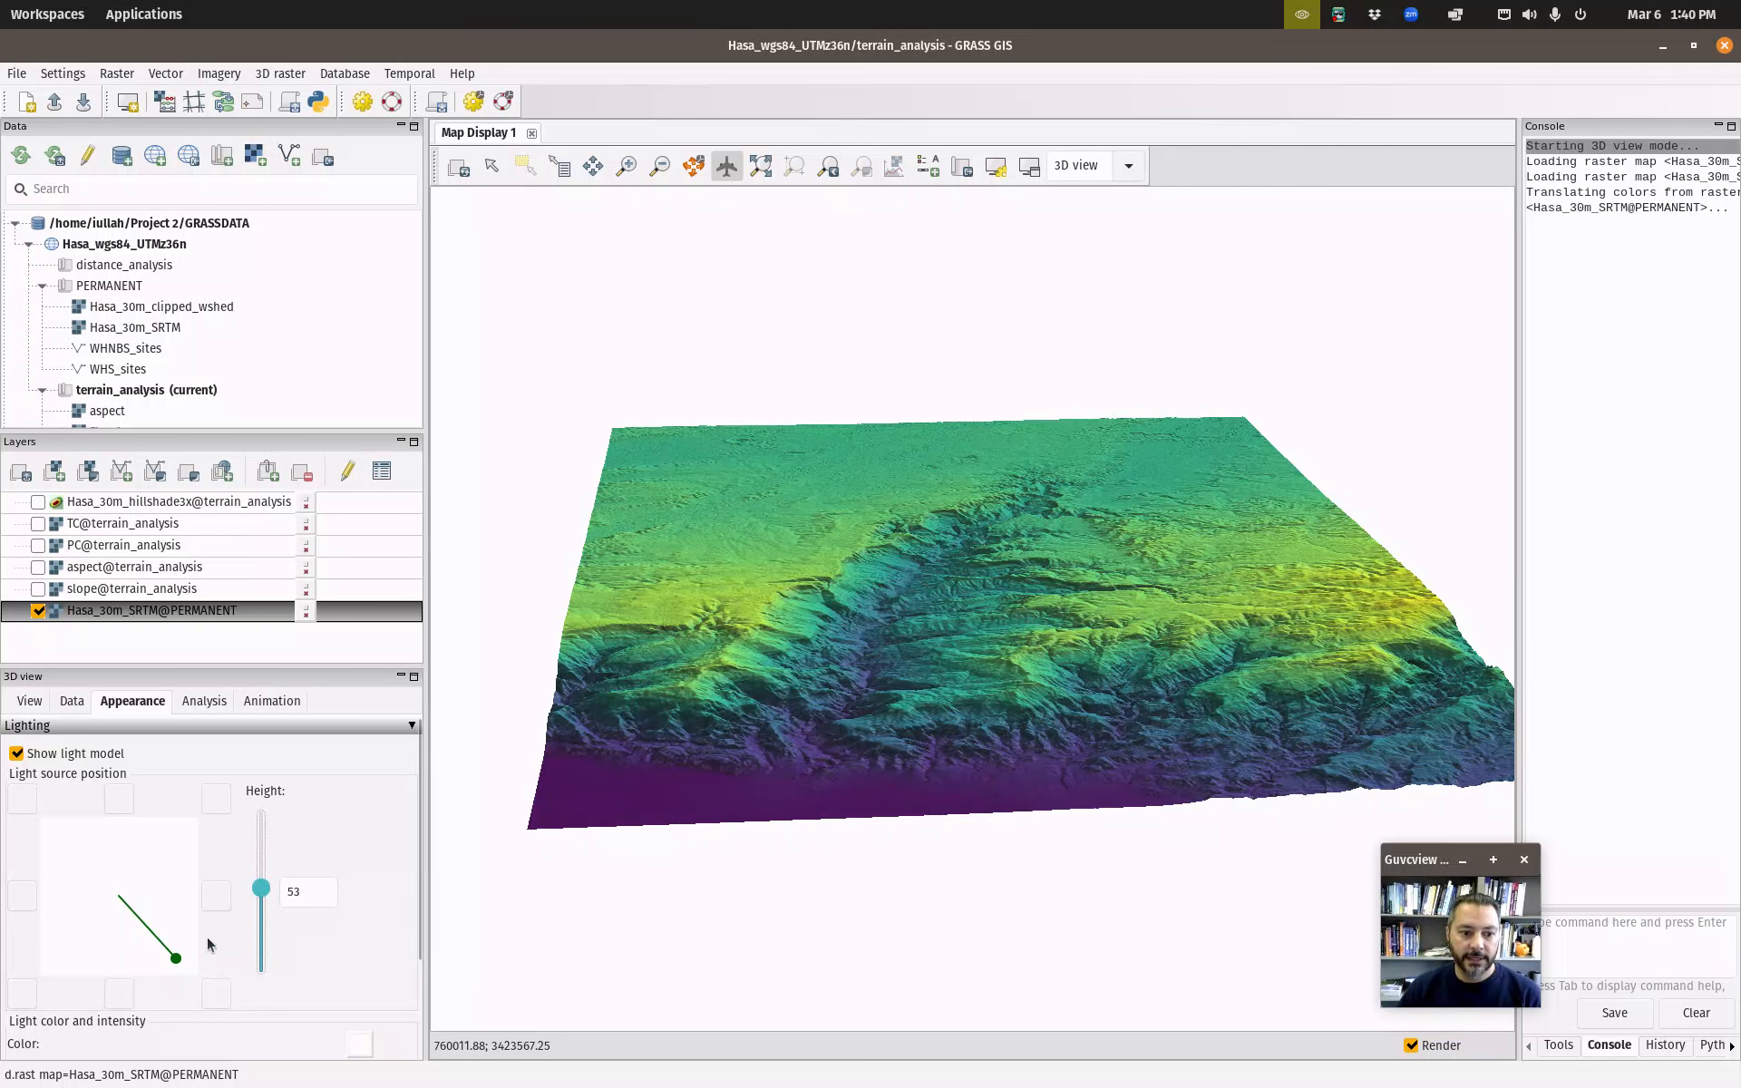
drag(175, 958, 132, 921)
mouse_move(121, 918)
mouse_down()
mouse_move(171, 959)
mouse_move(198, 934)
mouse_move(40, 937)
mouse_up()
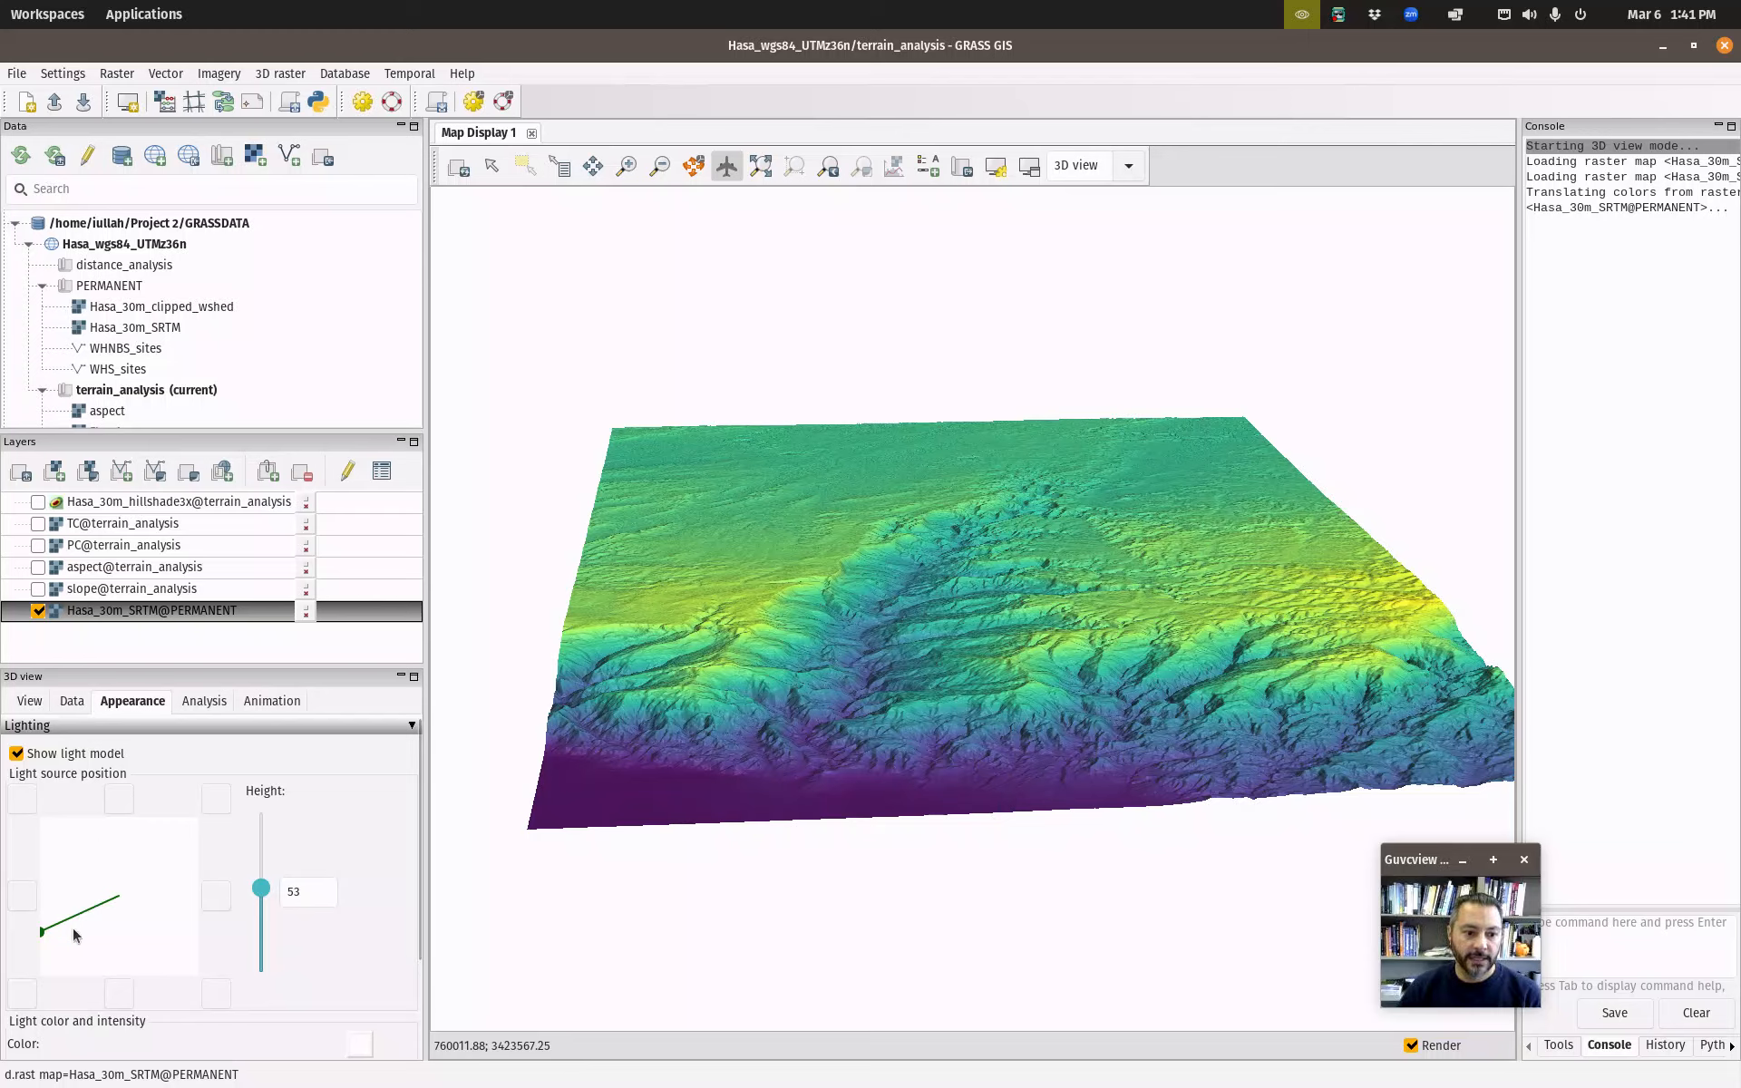
drag(43, 933, 136, 970)
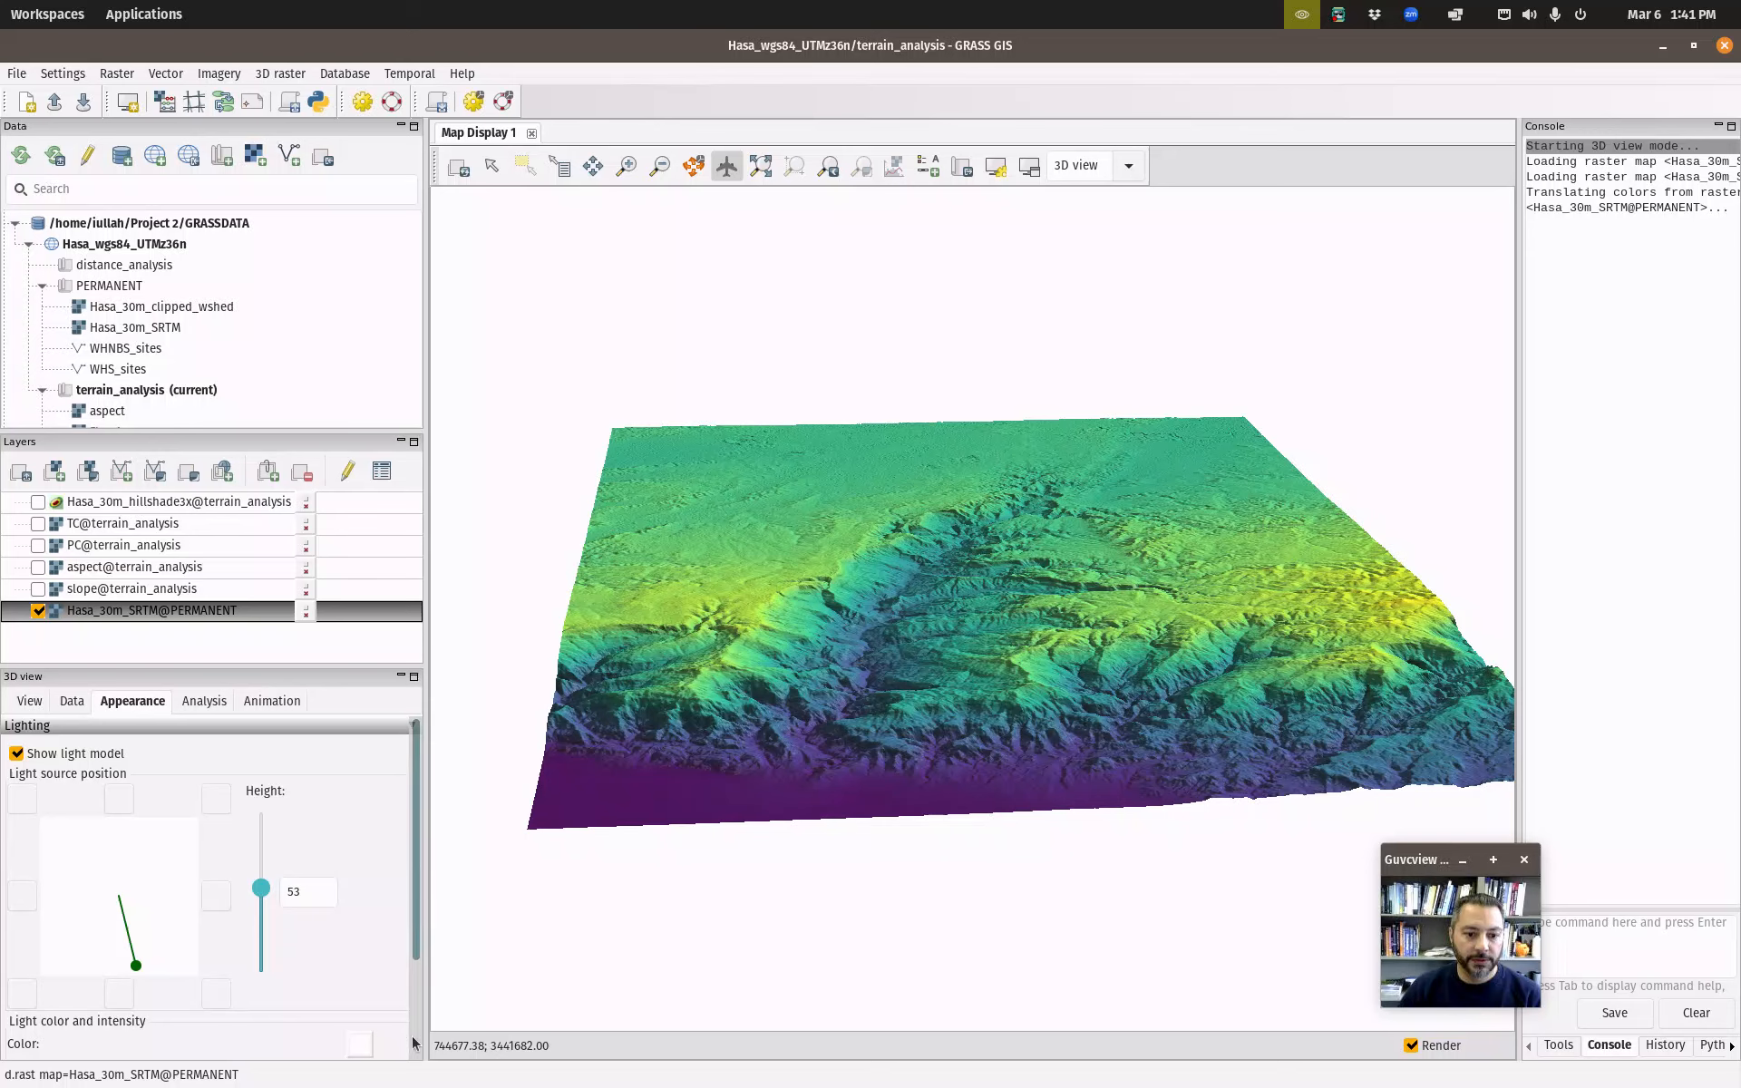
Set the light brightness to 71 and the ambient light to 48.
click(414, 1038)
drag(282, 948, 245, 948)
drag(127, 983, 260, 949)
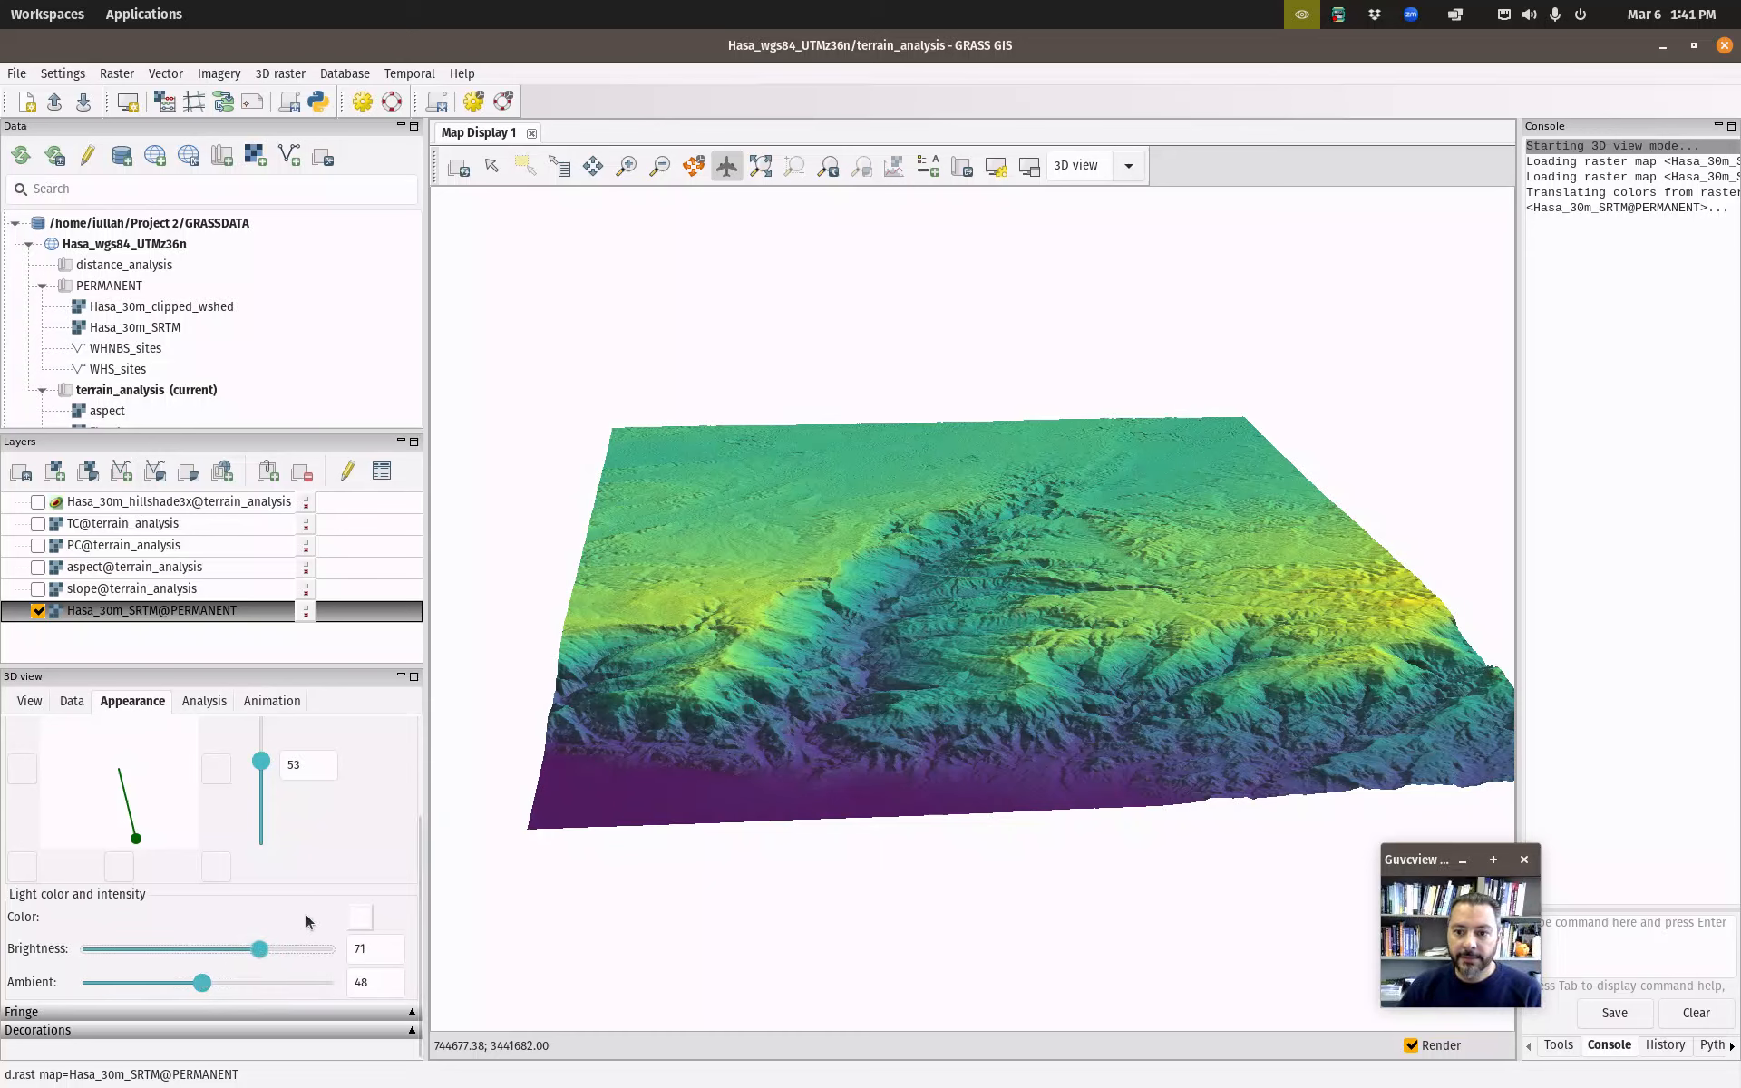
Try black (#000000) as the light color on the terrain.
click(363, 919)
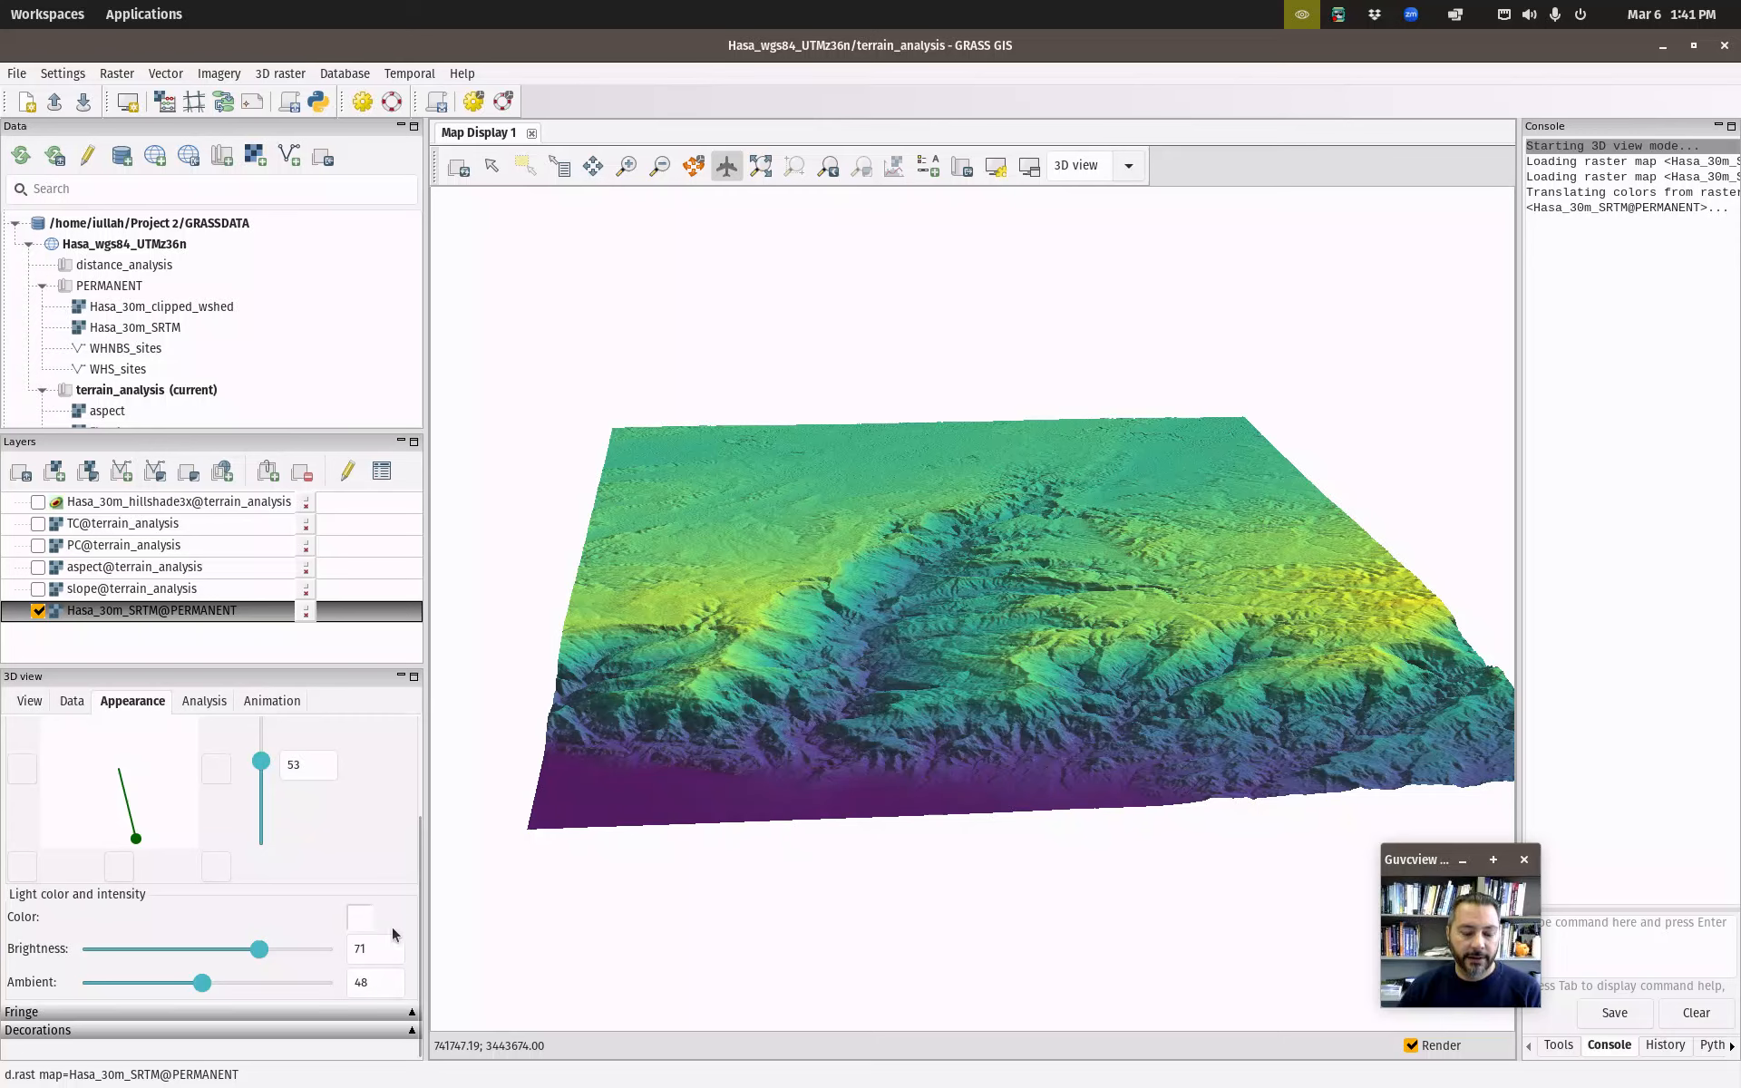
click(639, 508)
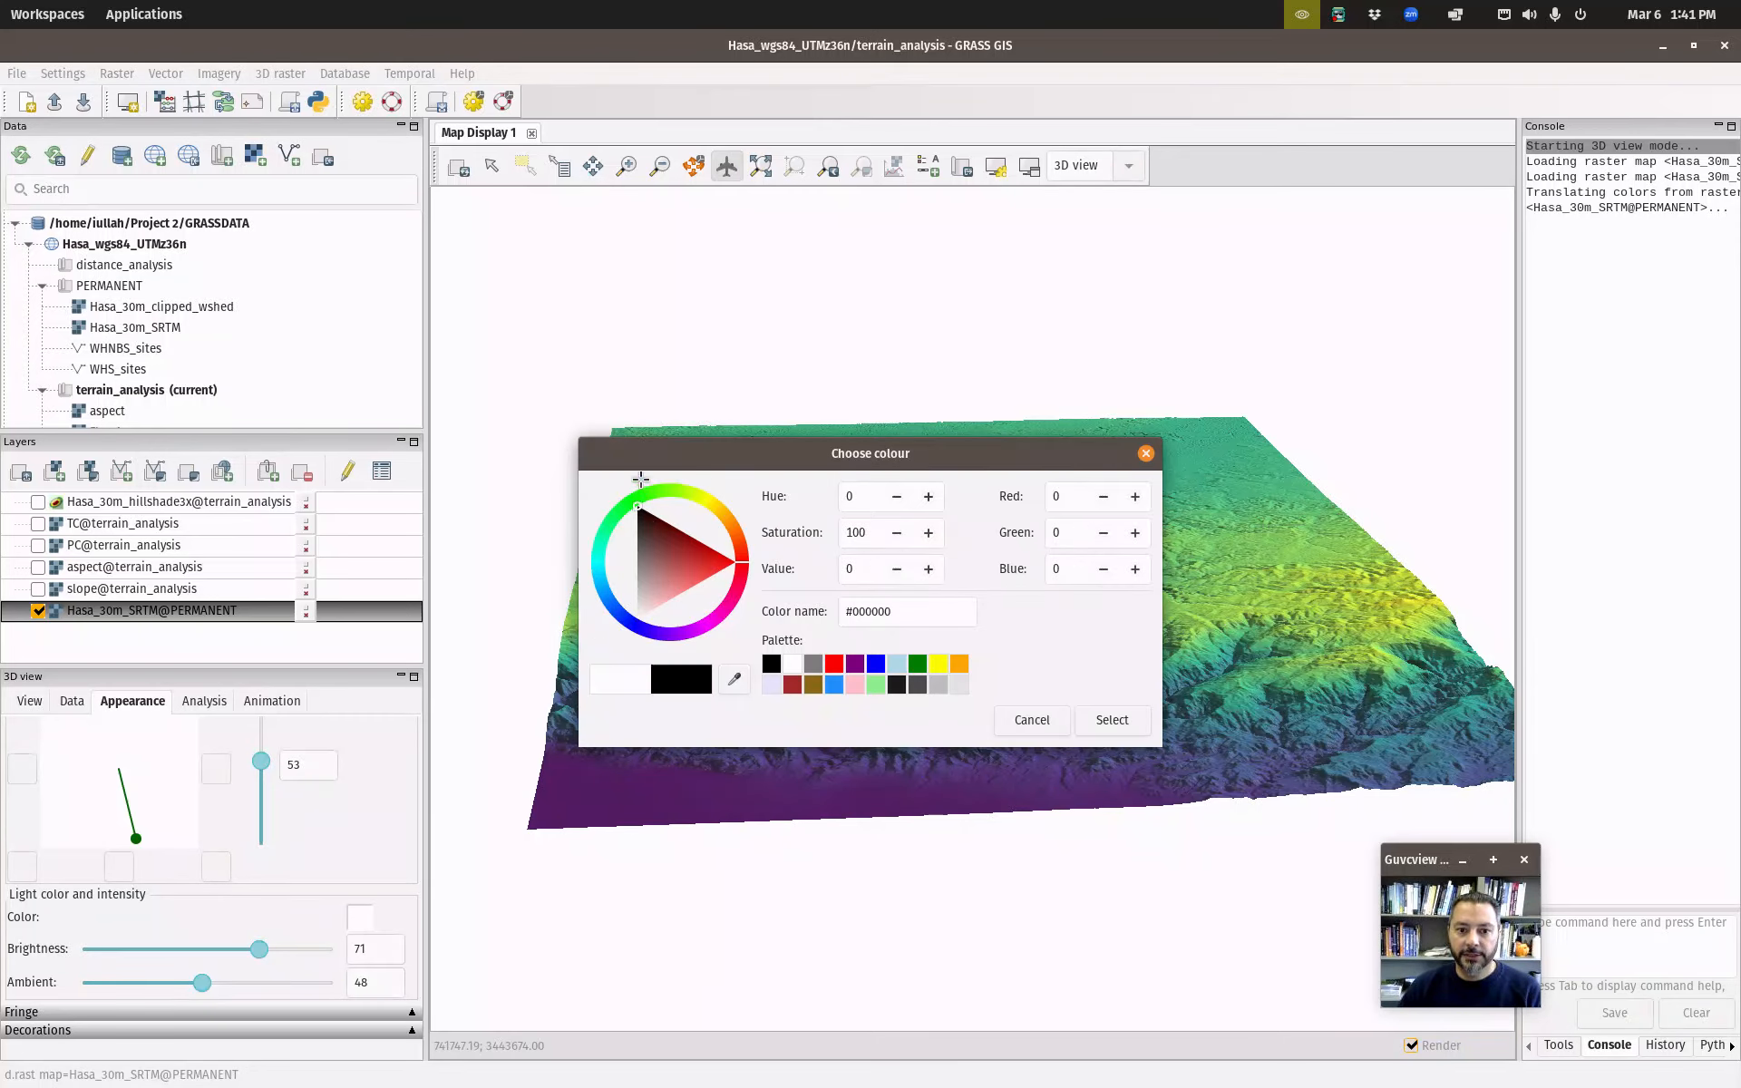
click(1111, 720)
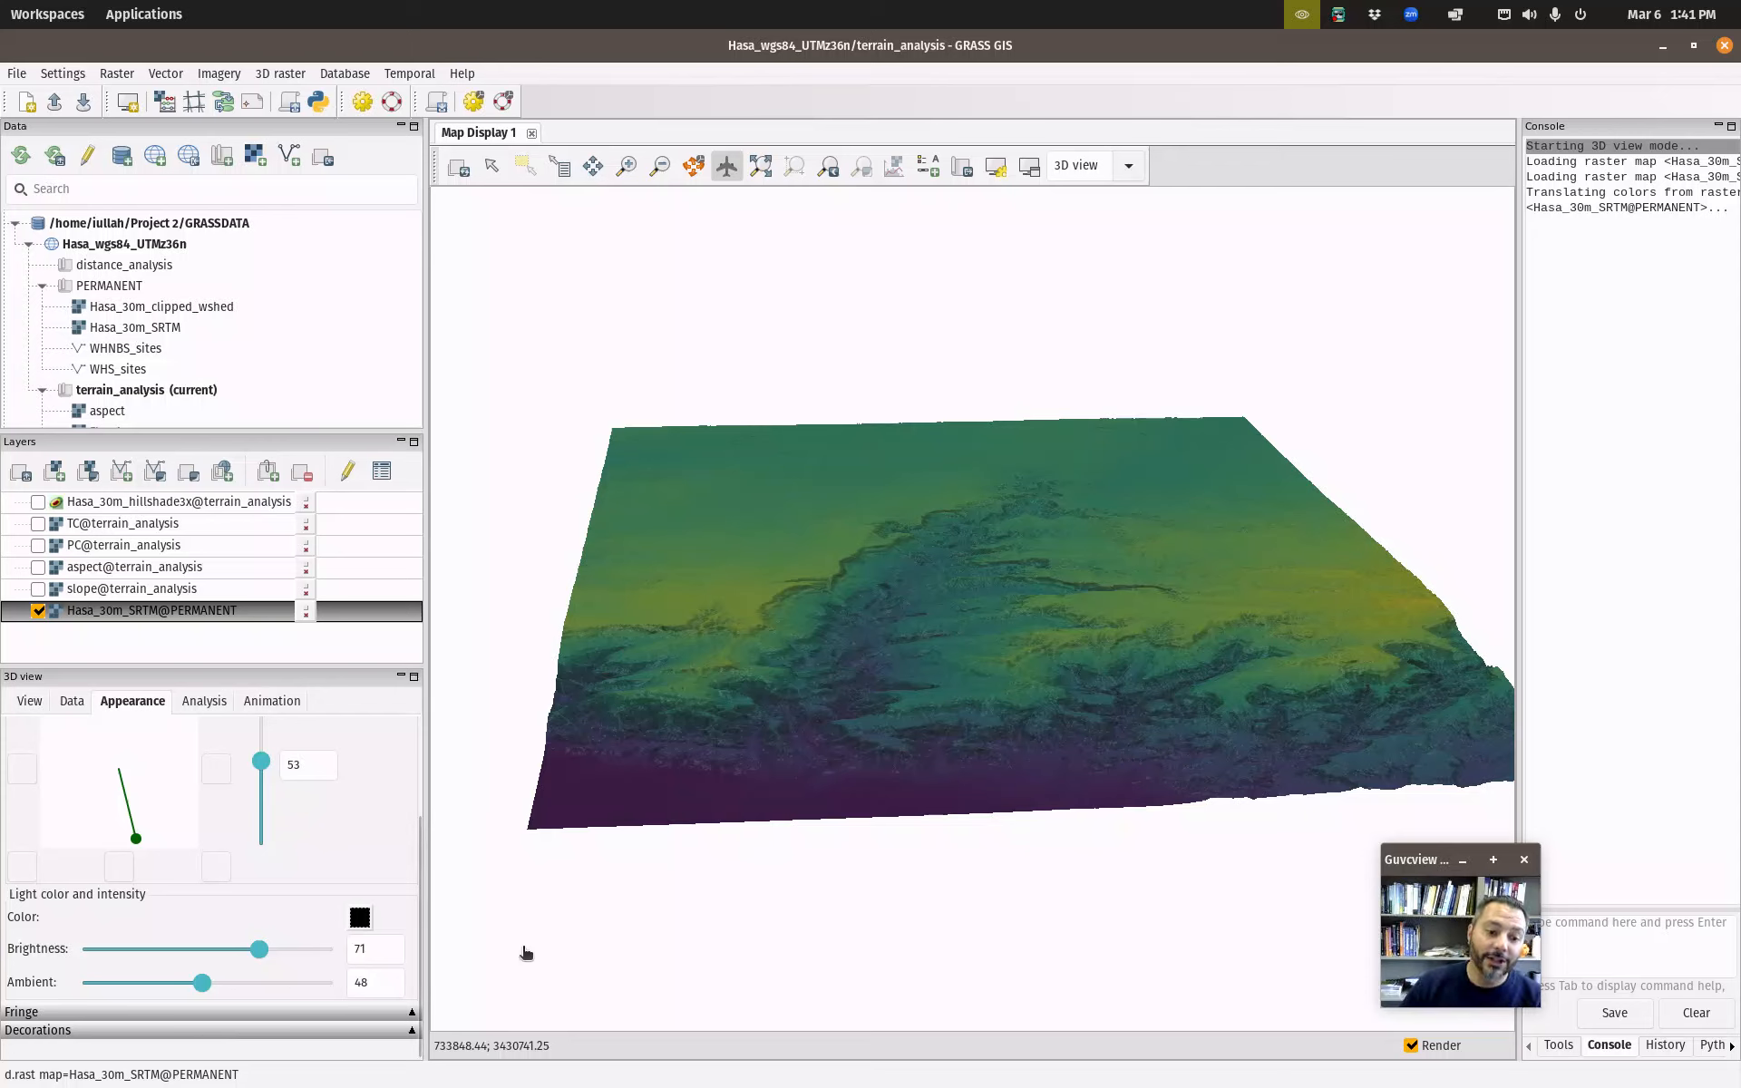
Set the light color to the near-white #F8F7FF.
click(360, 918)
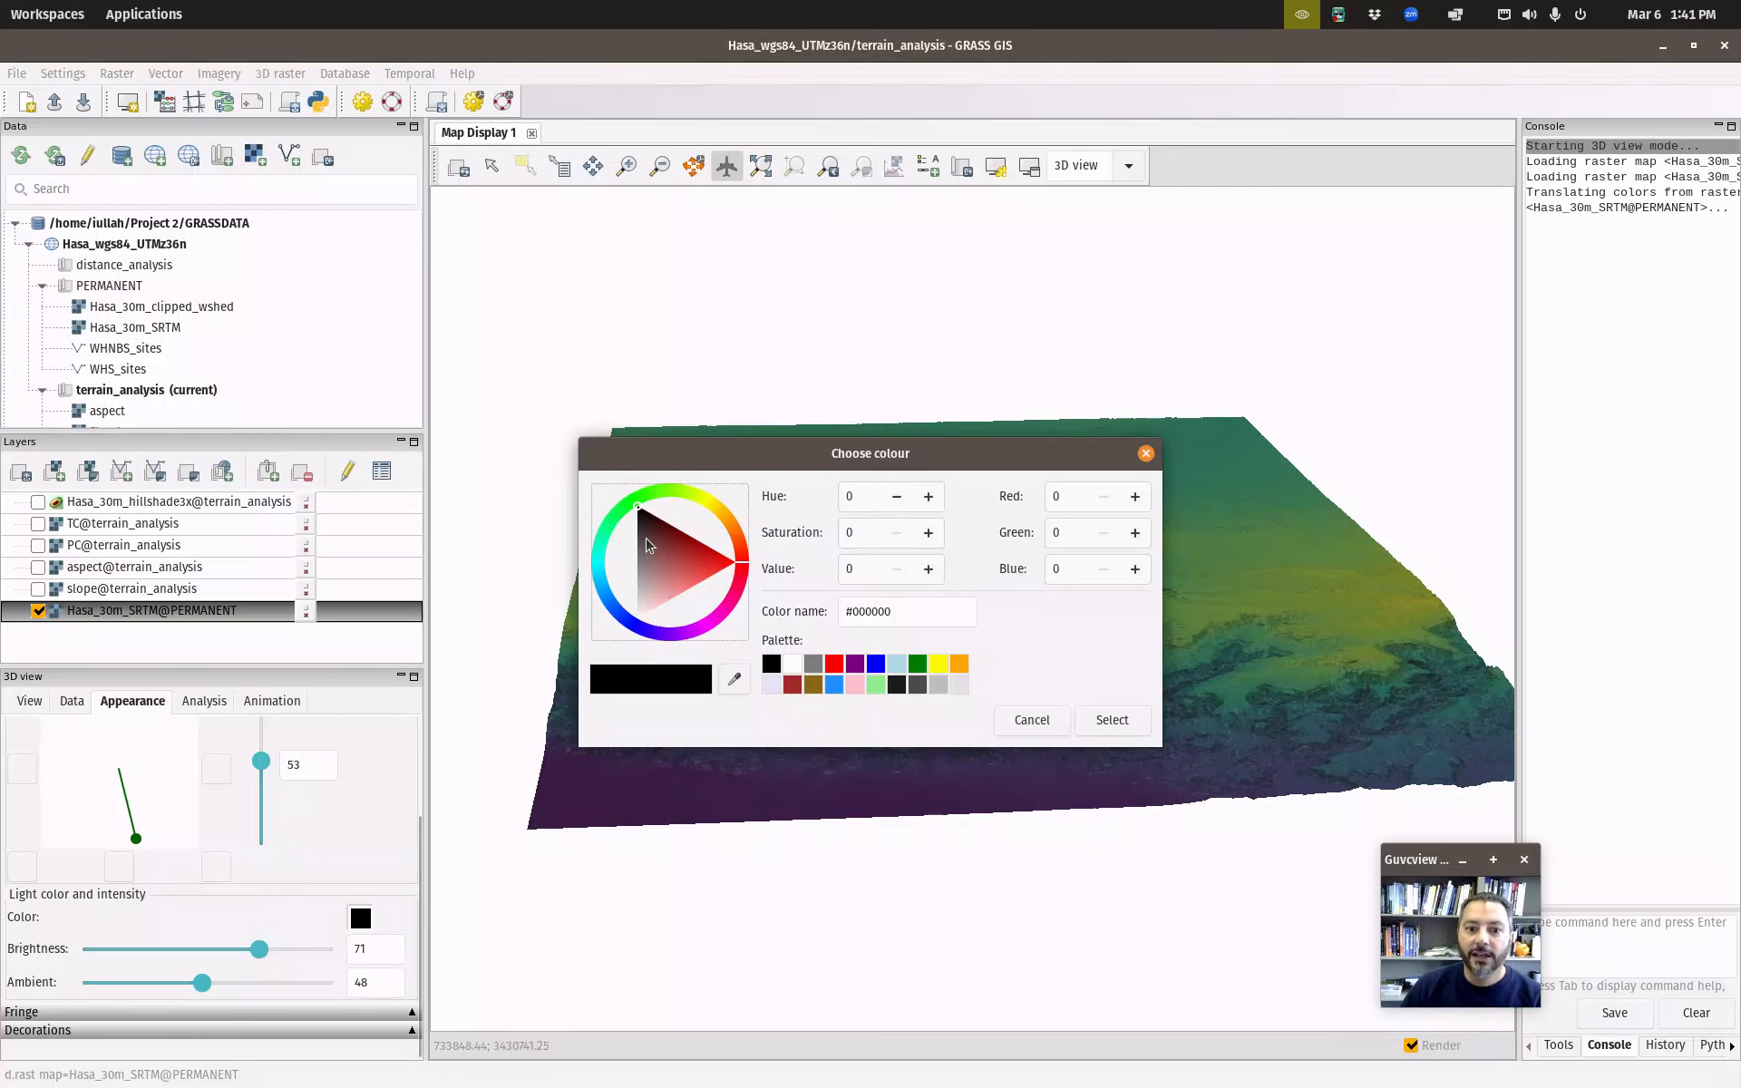
click(640, 619)
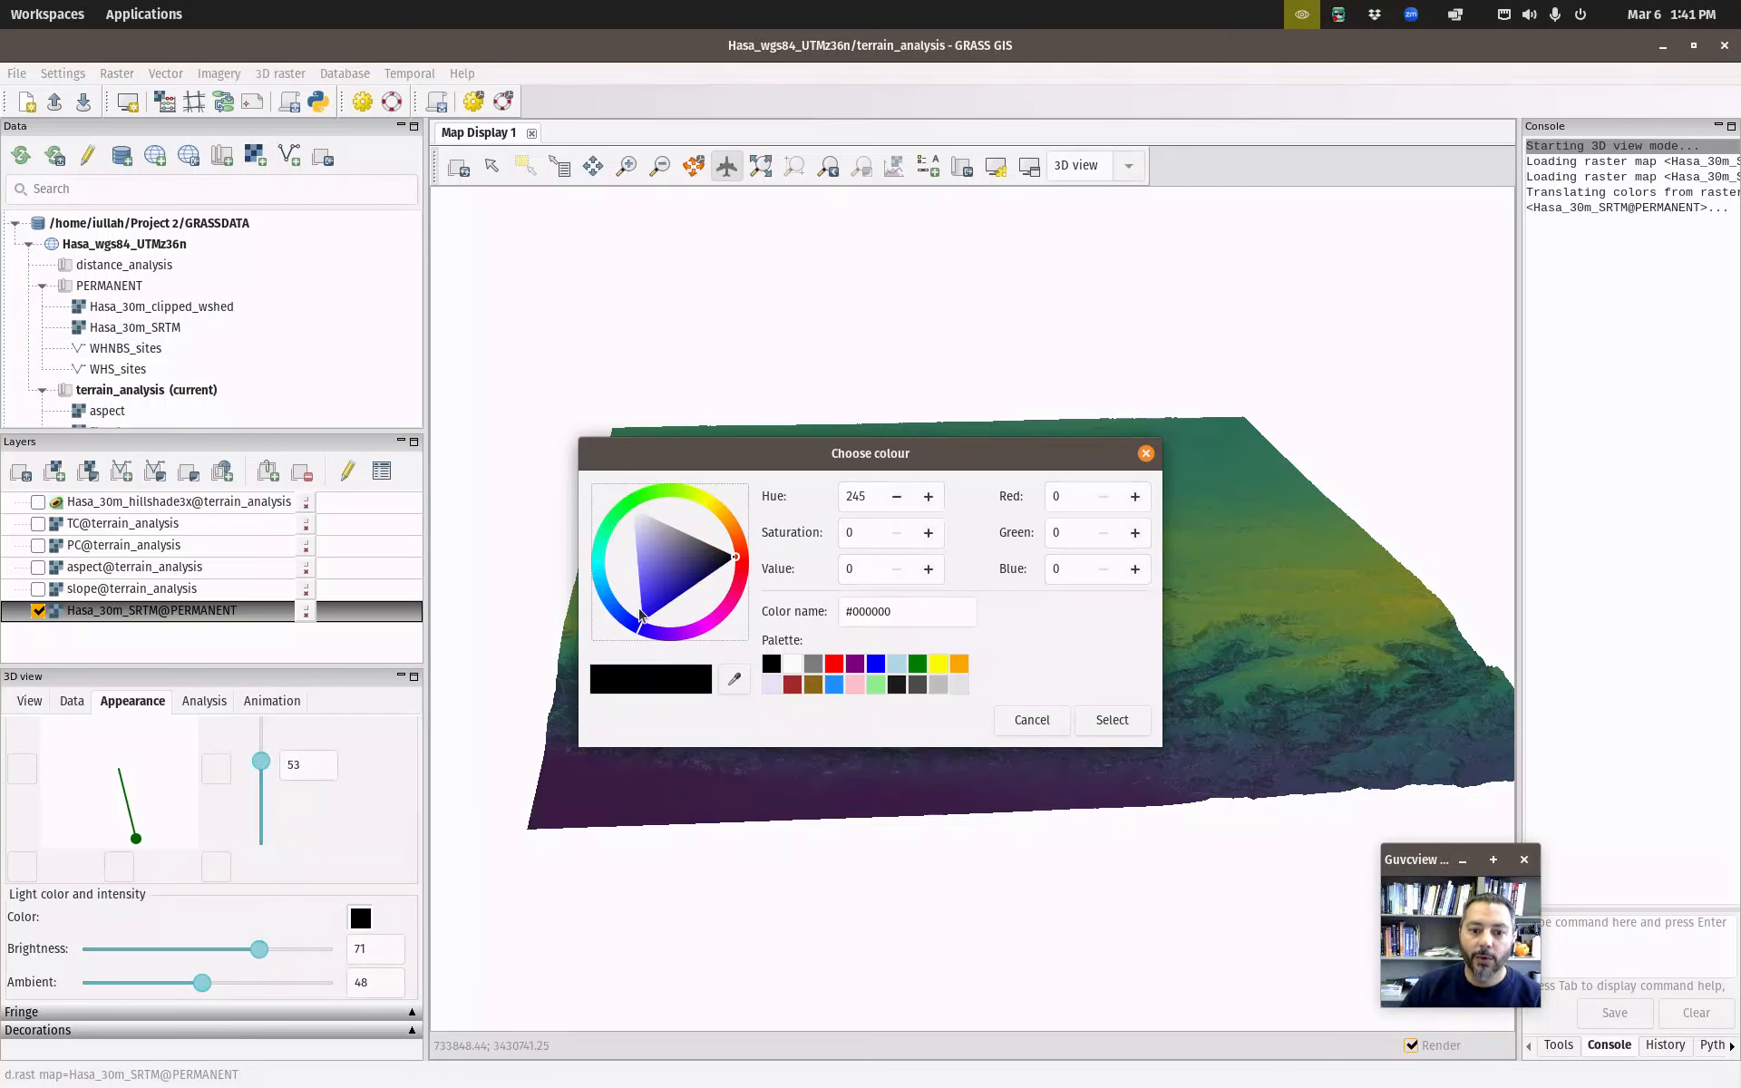
click(650, 520)
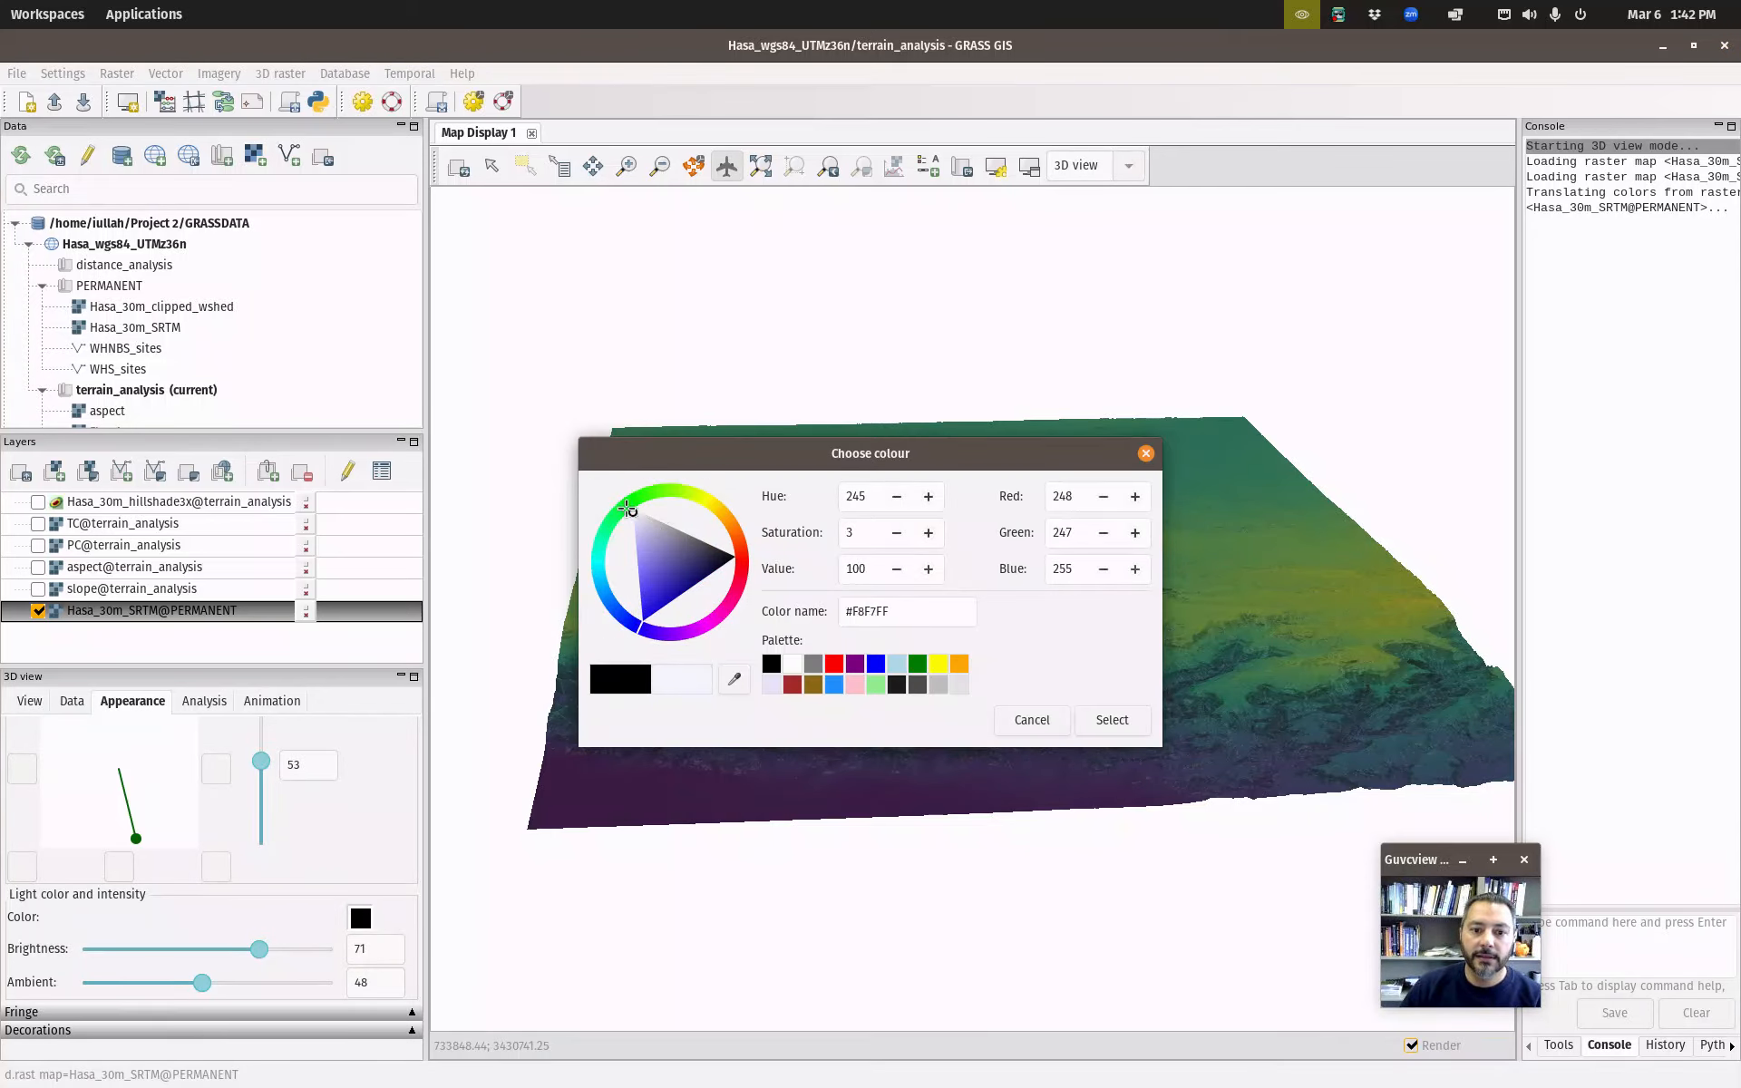
click(1112, 720)
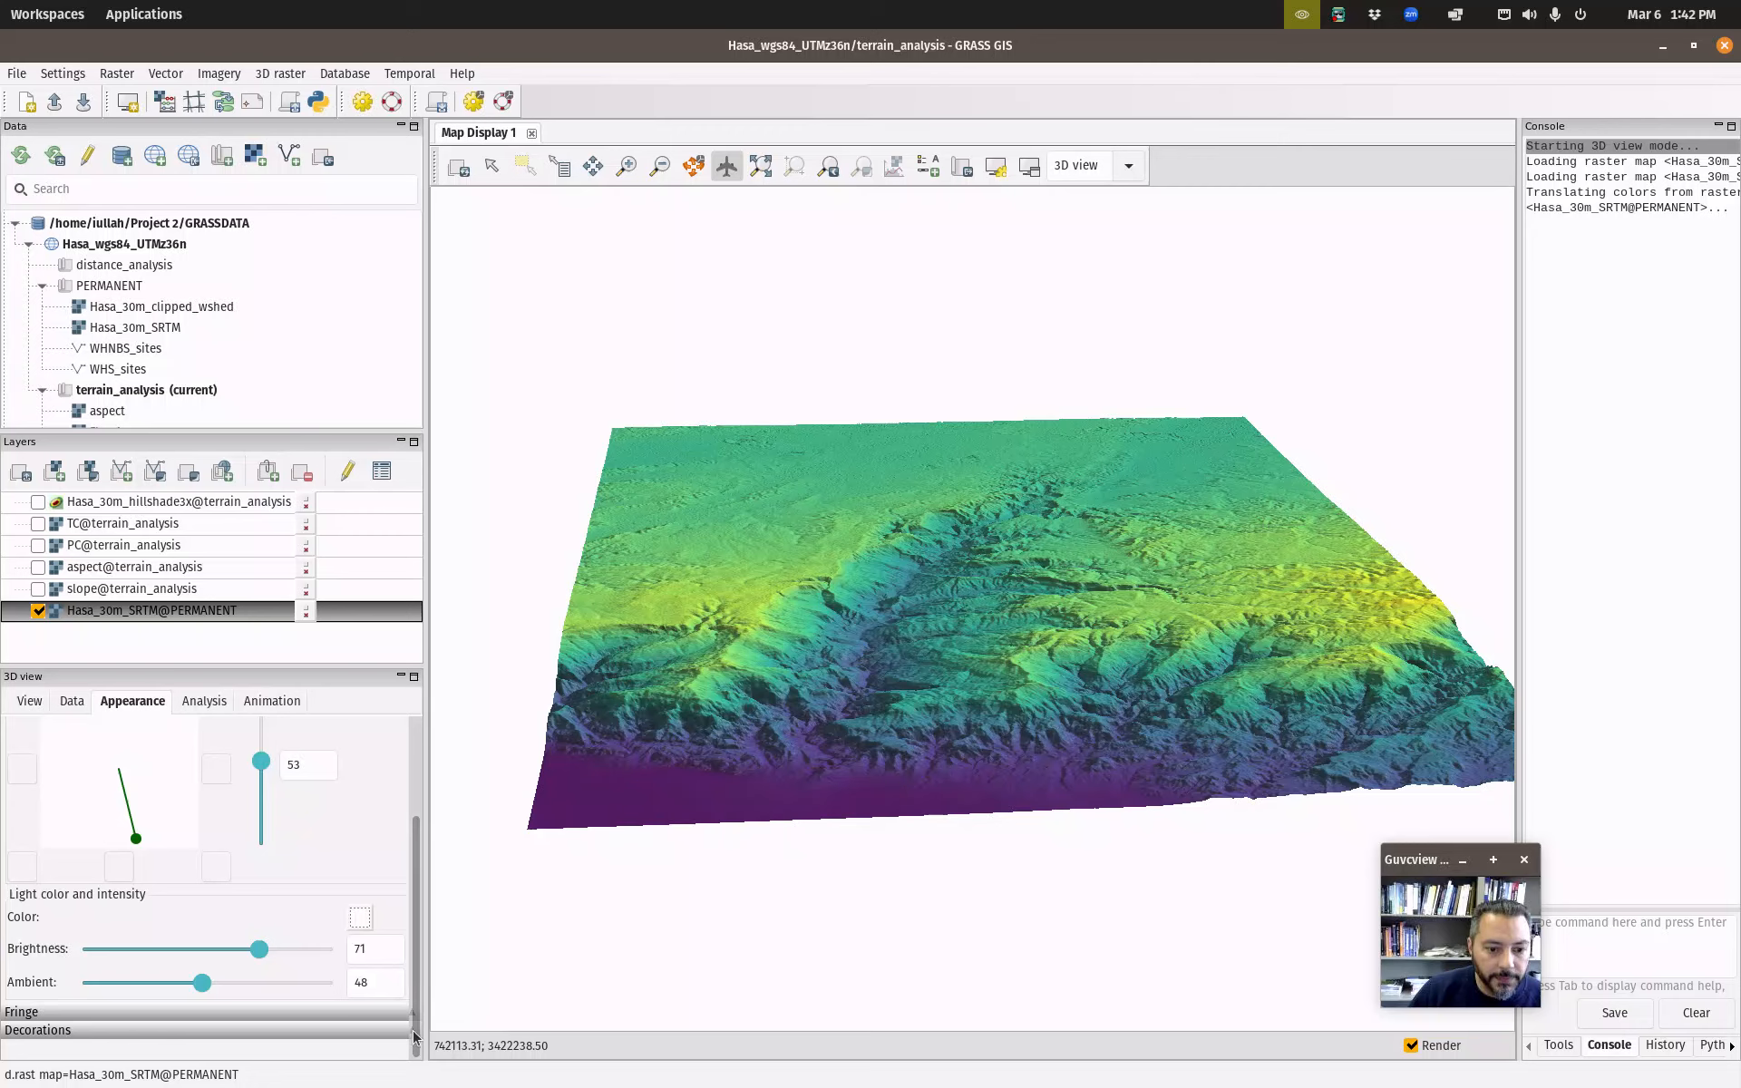
Set the 3D view's background color to black.
click(410, 1031)
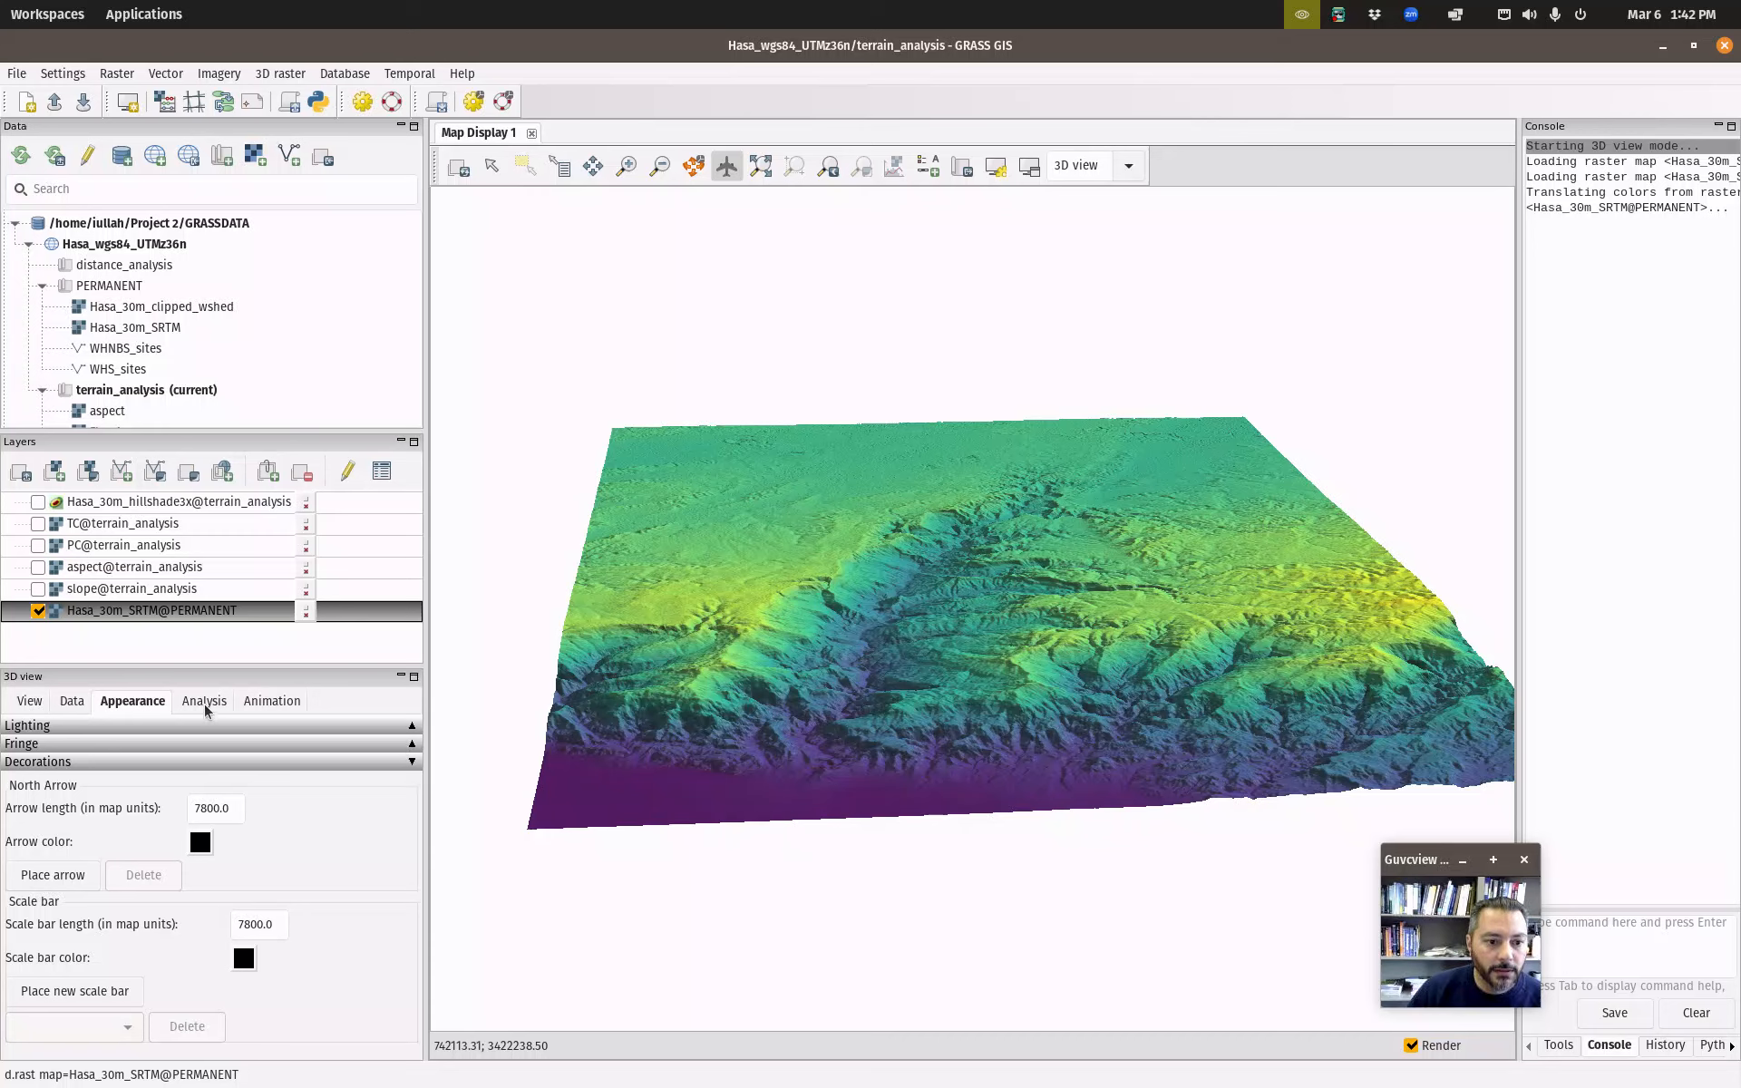
click(70, 709)
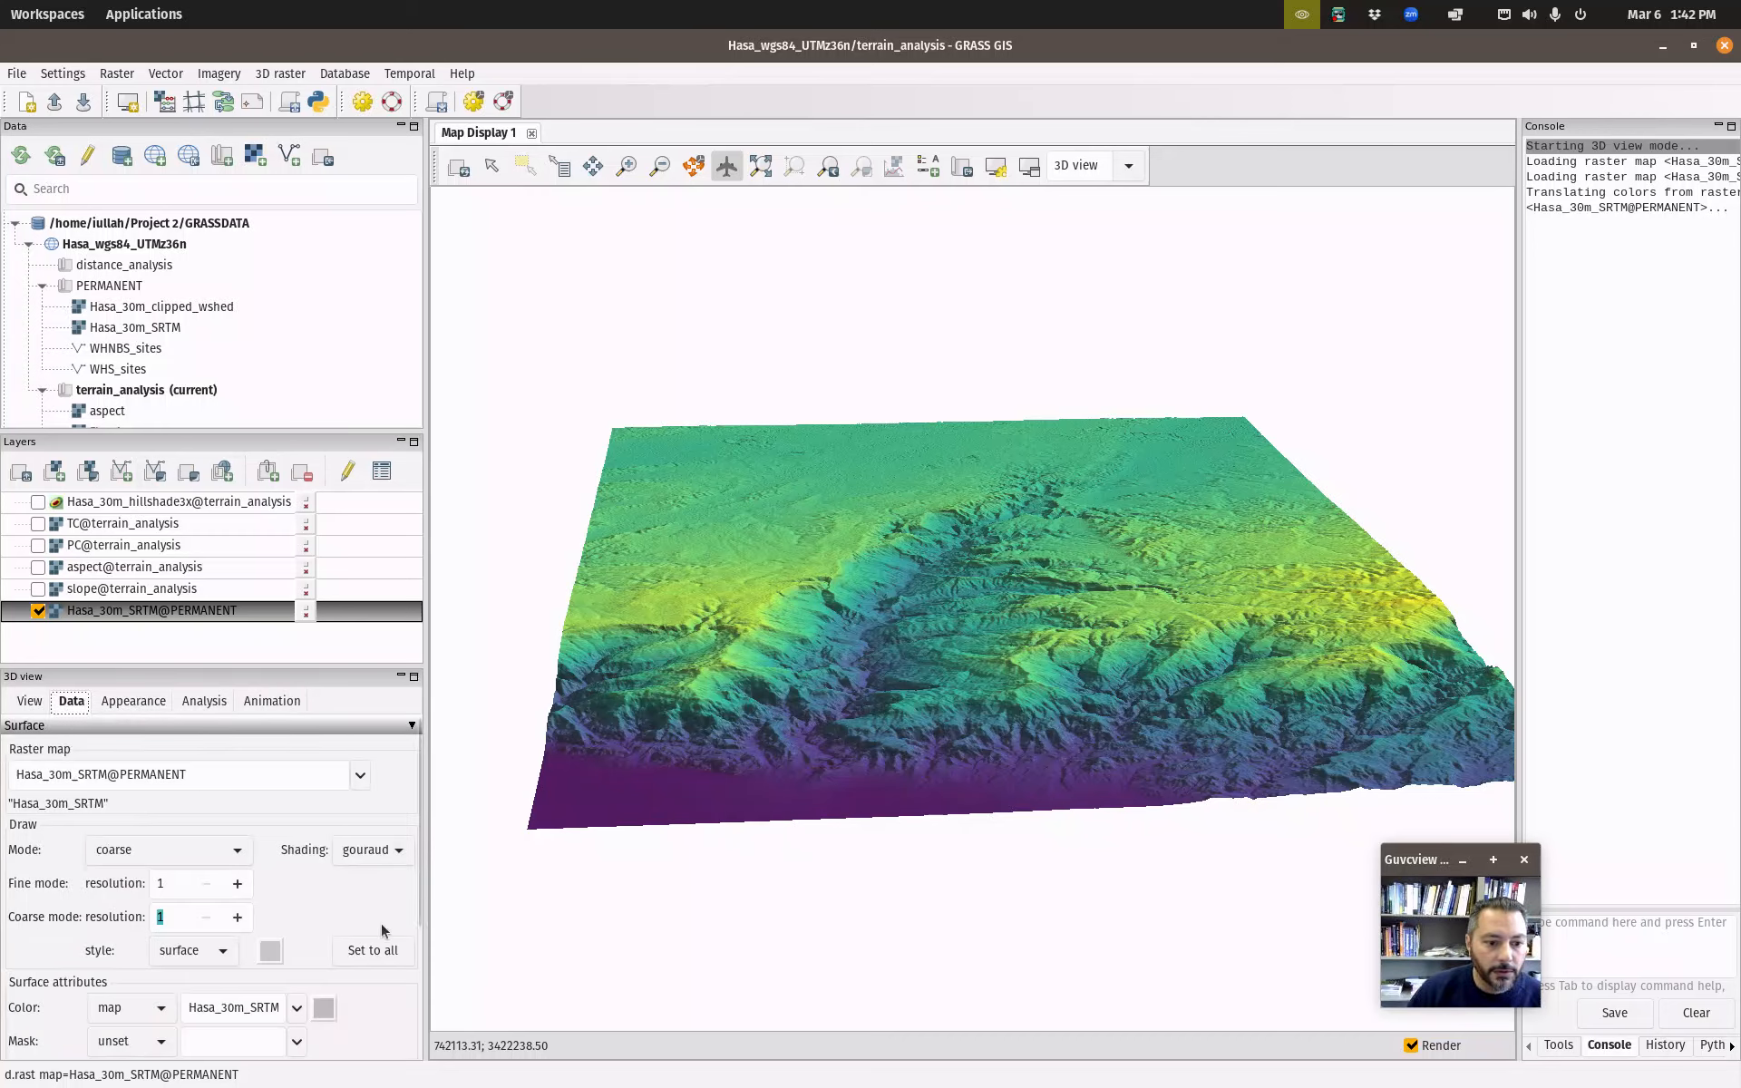
mouse_move(419, 897)
mouse_down()
mouse_move(415, 1023)
mouse_move(408, 836)
mouse_up()
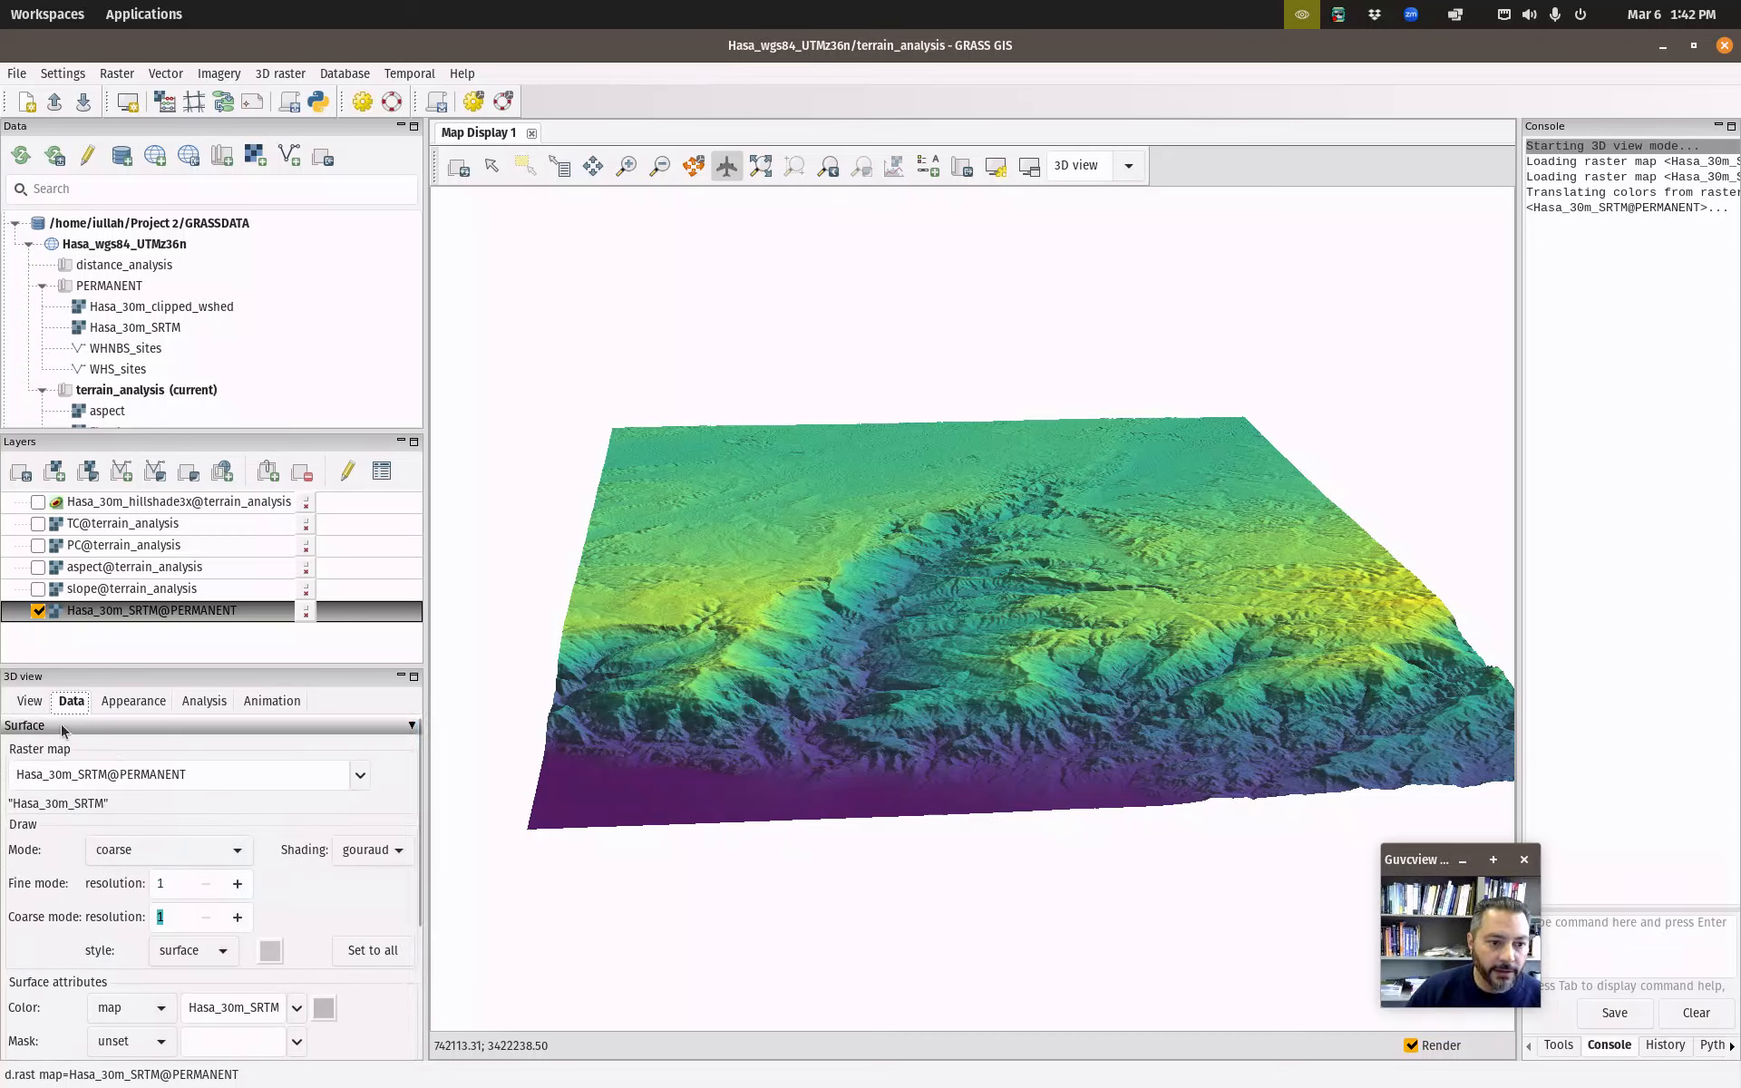
click(29, 701)
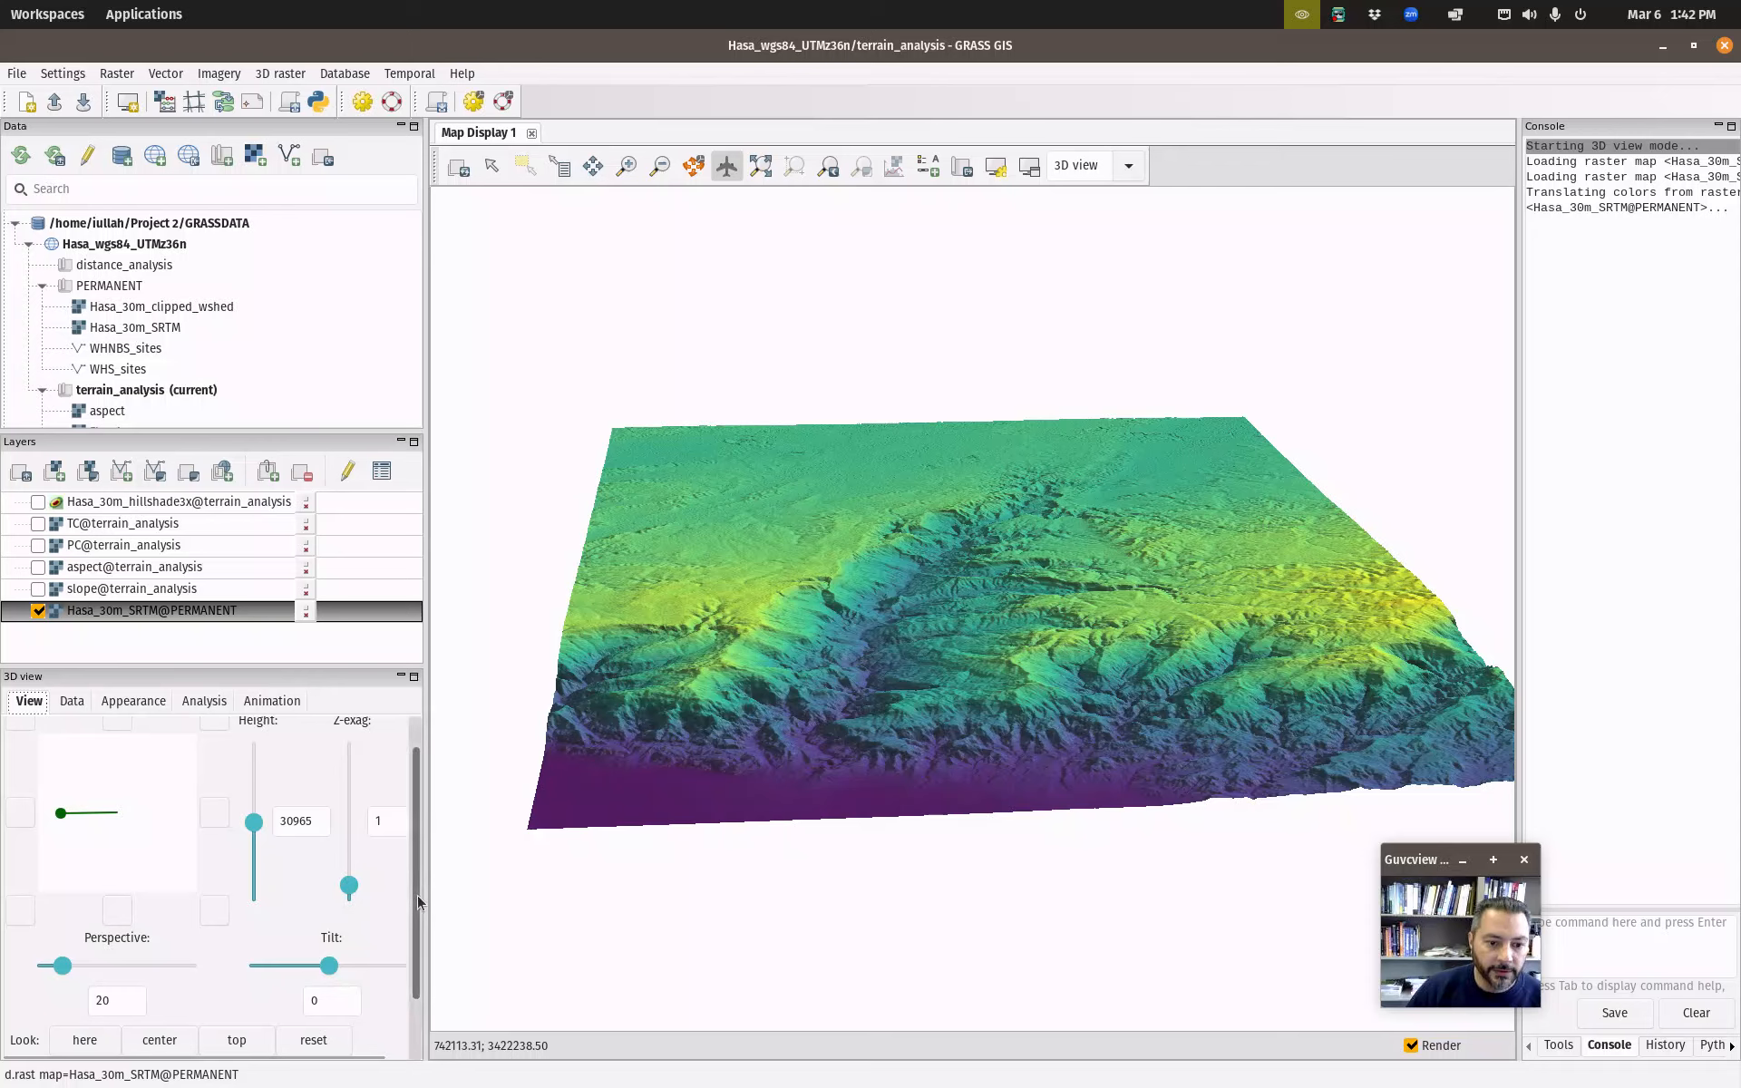
drag(418, 905, 410, 1011)
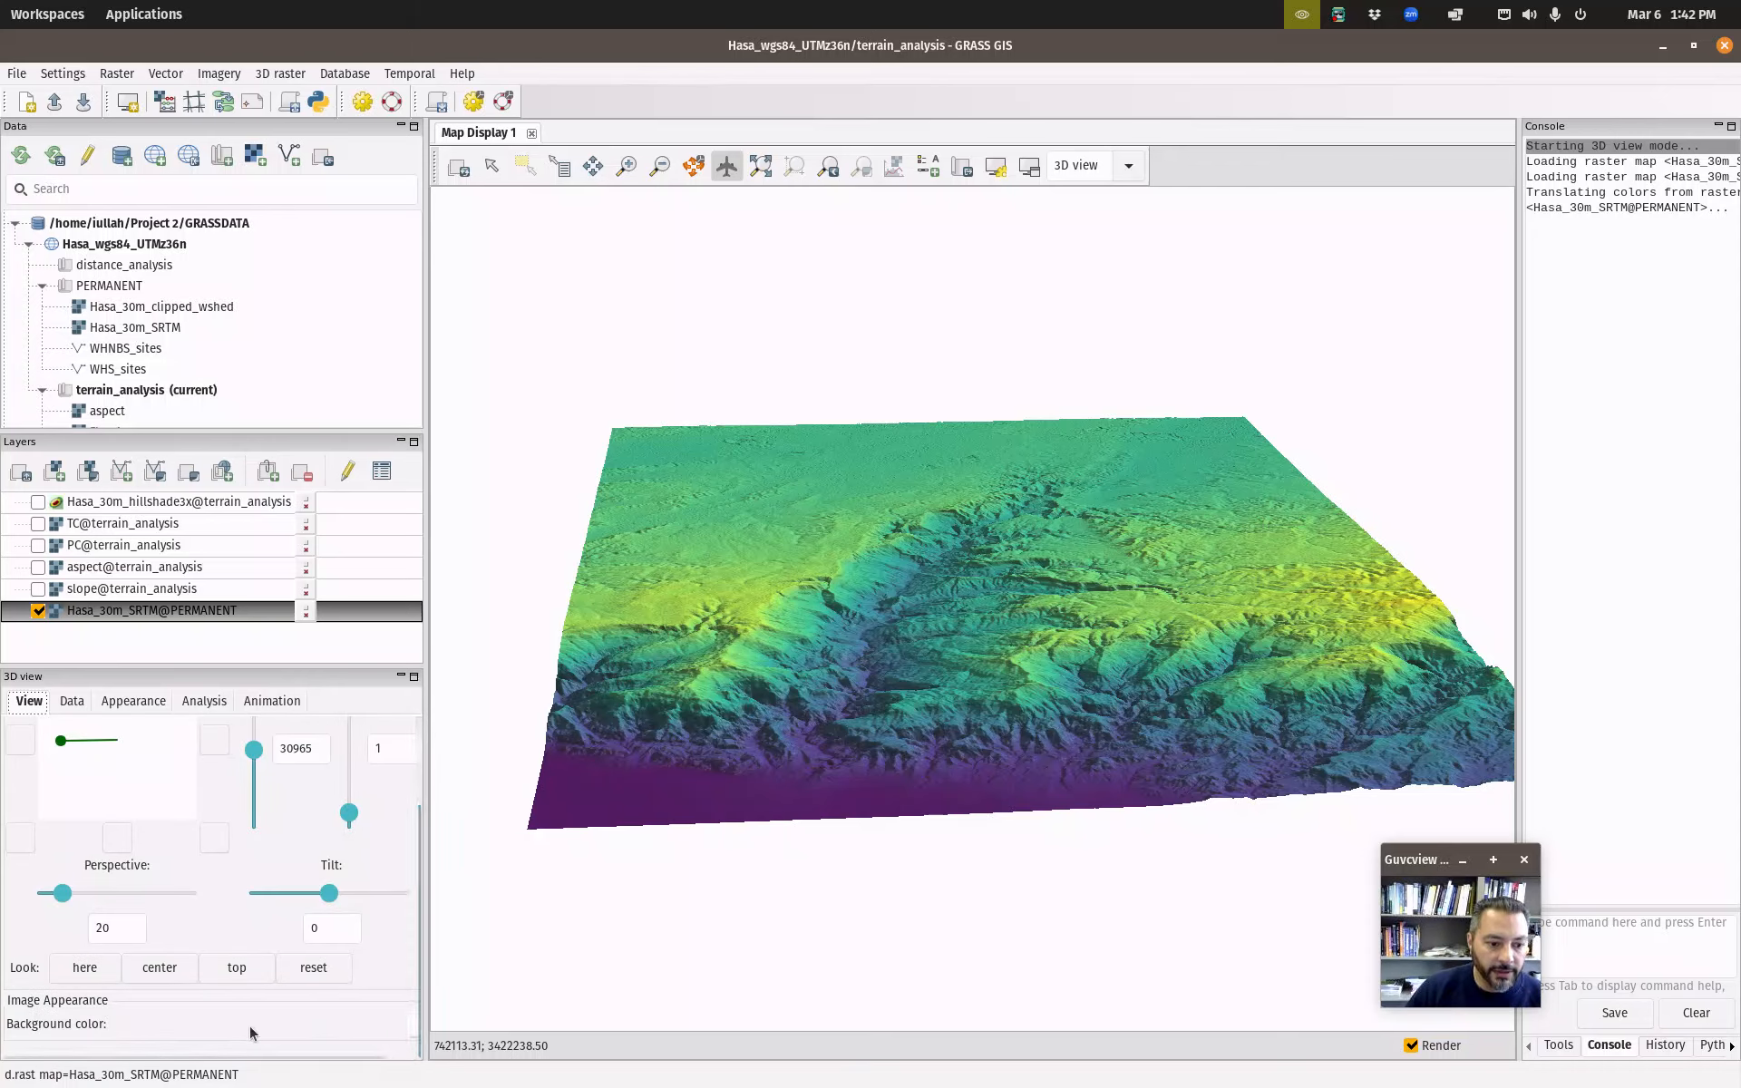
click(410, 1025)
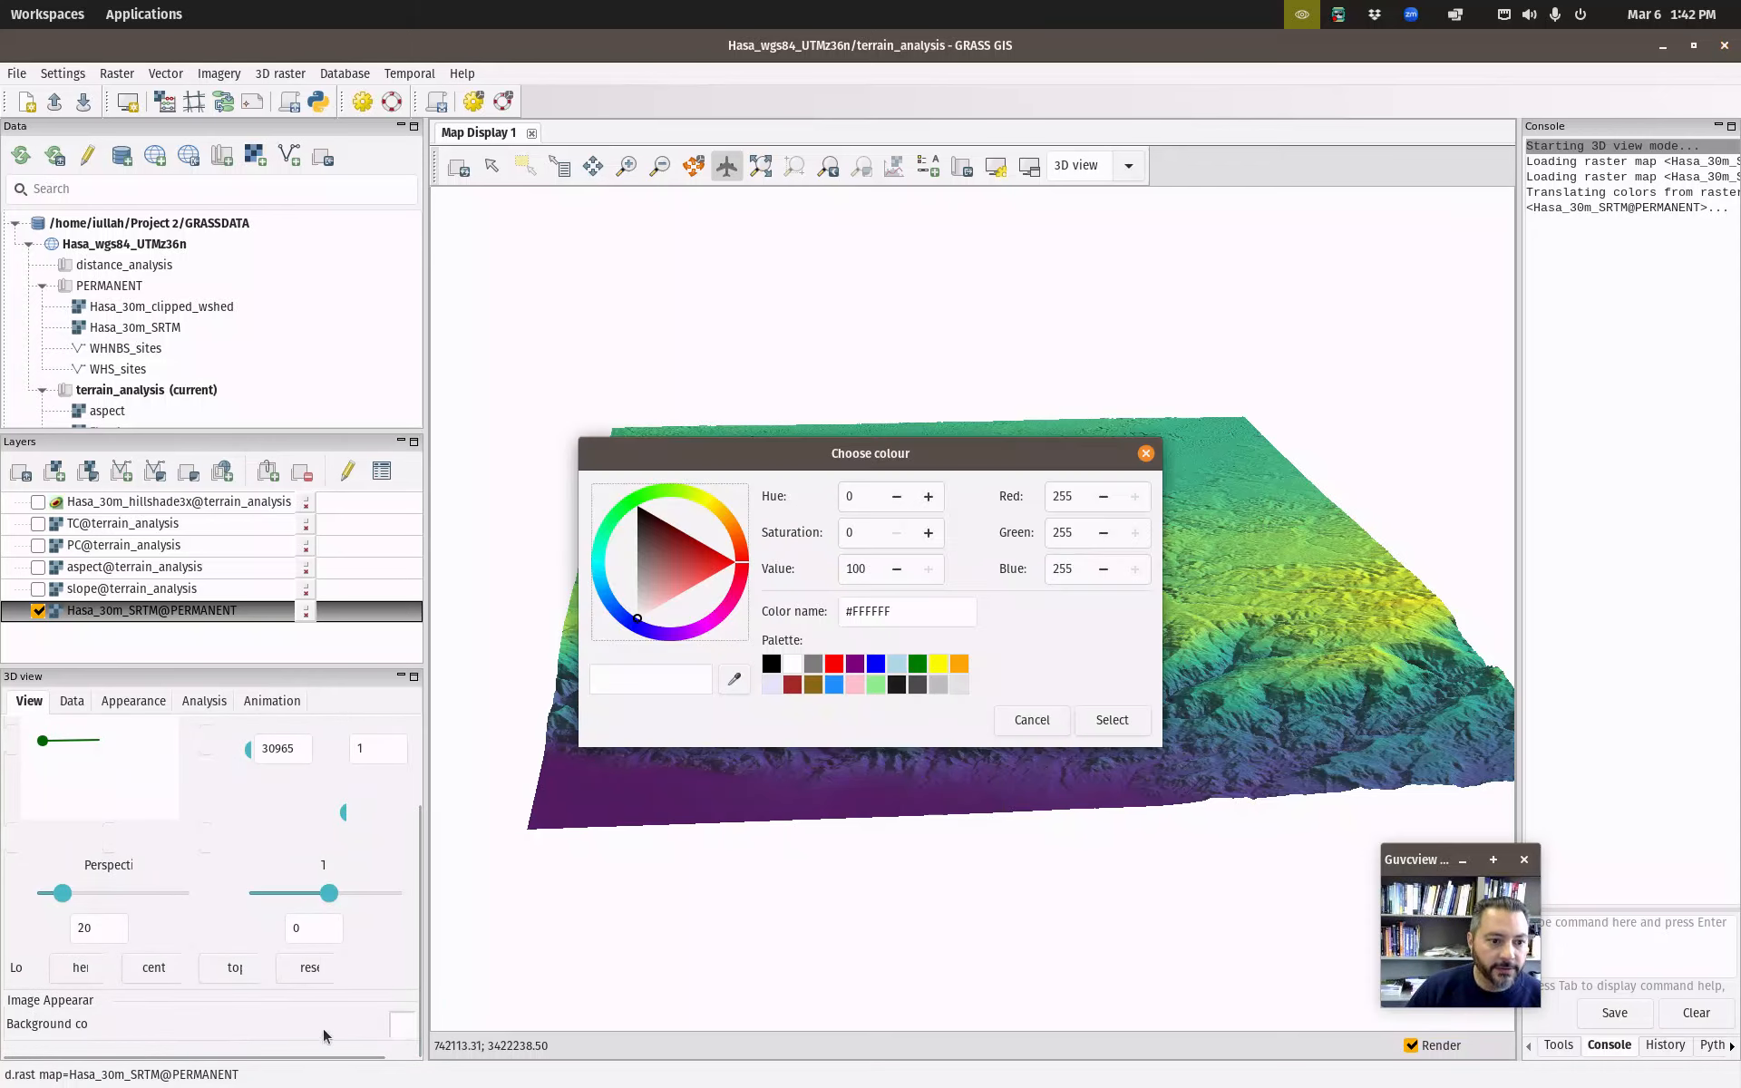
click(771, 664)
click(1112, 719)
Set the scale bar color to white and its length to 1000 map units.
click(133, 701)
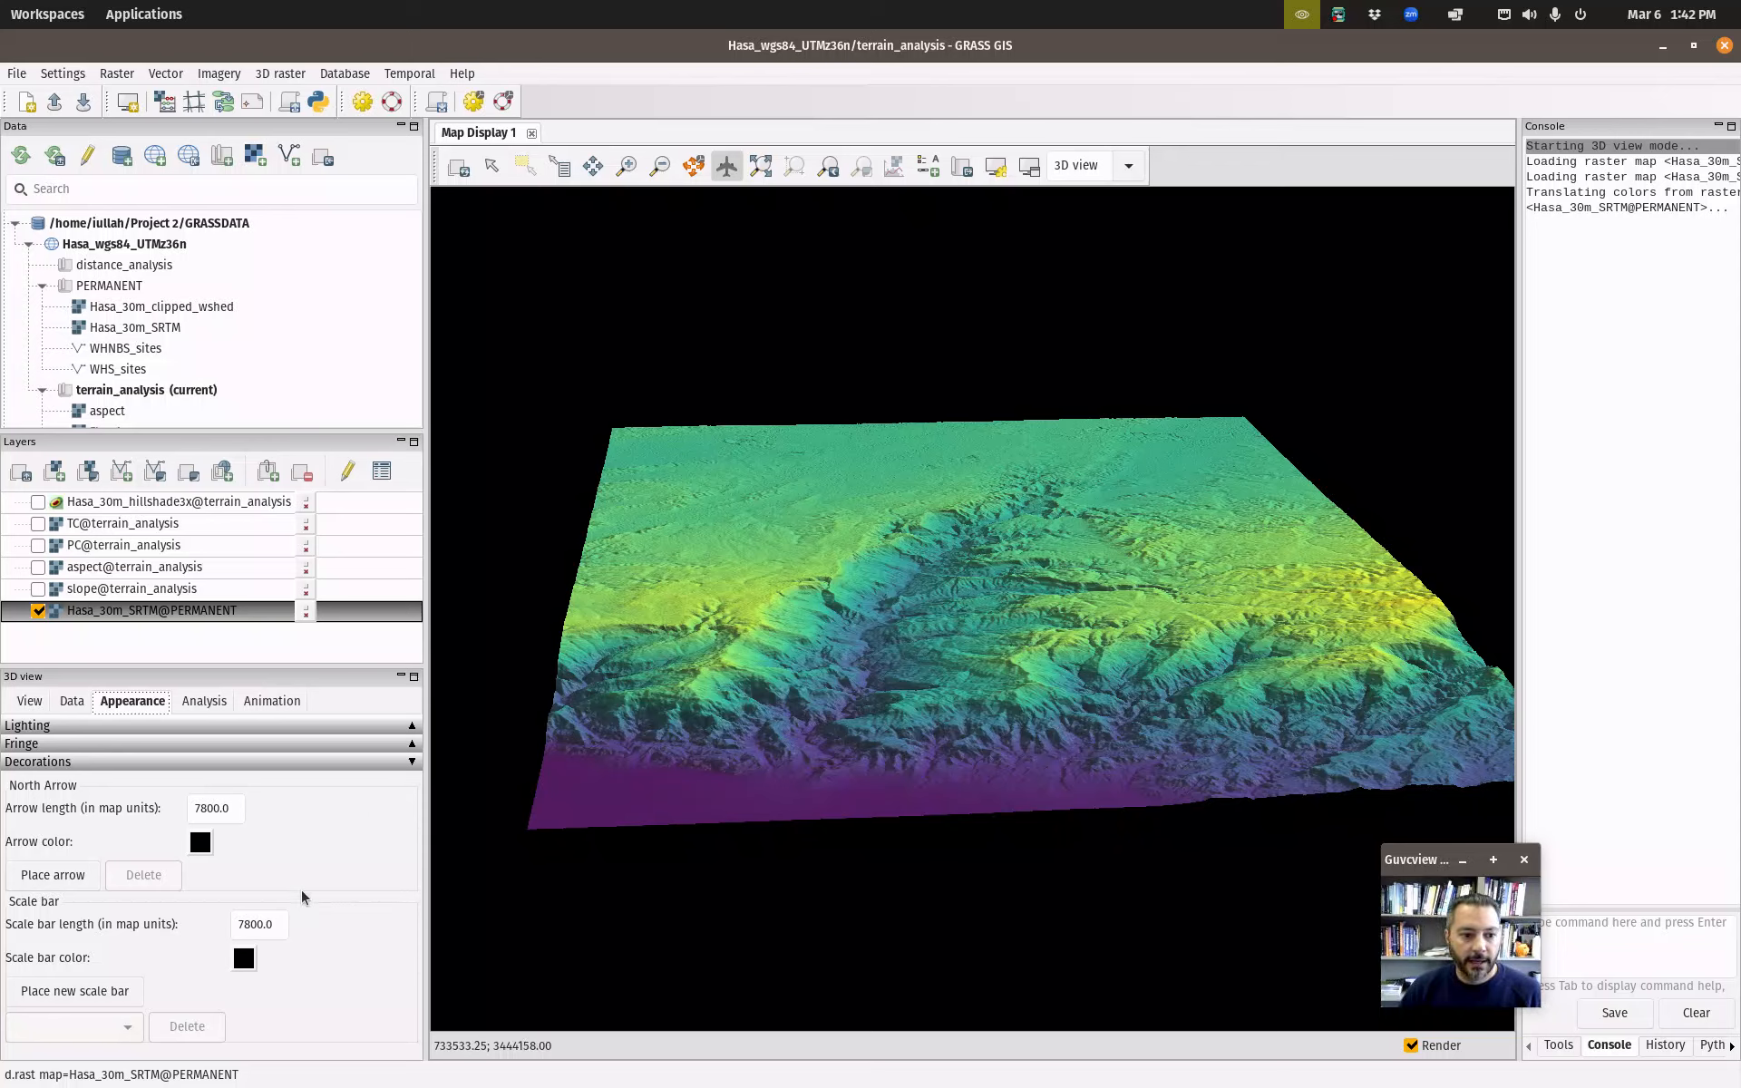
click(244, 959)
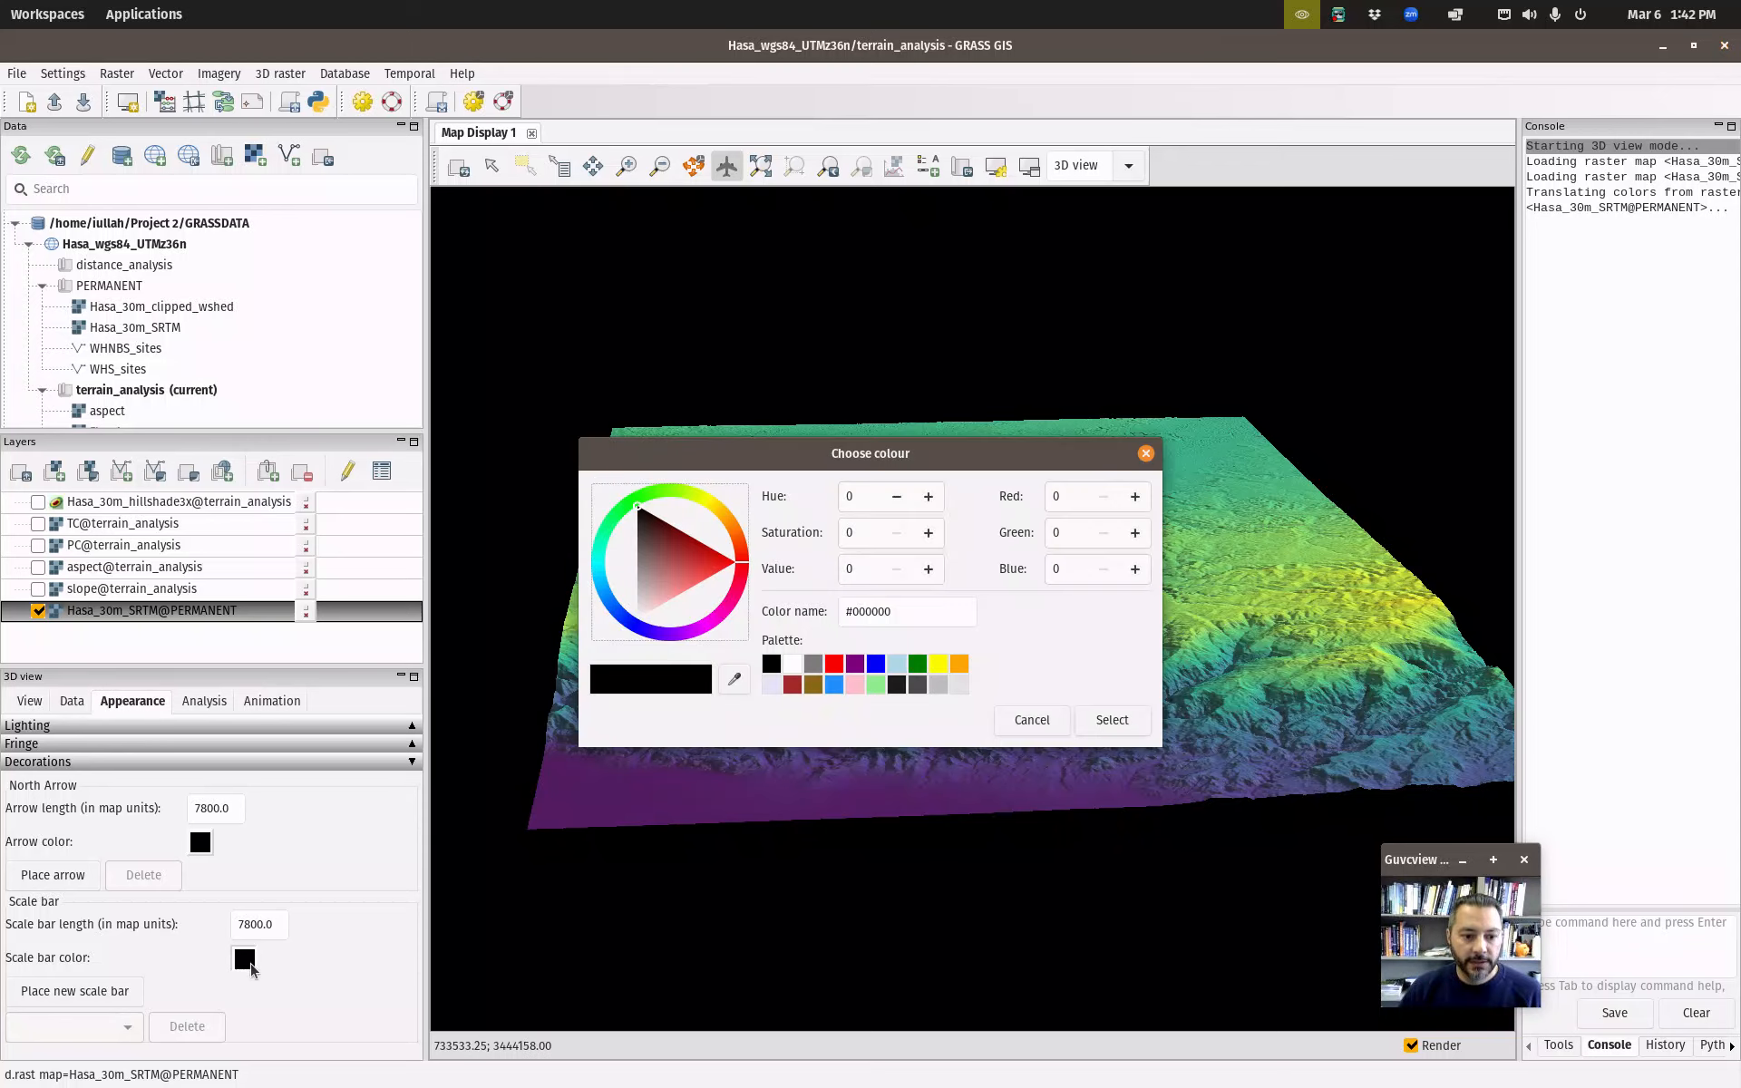
click(1099, 725)
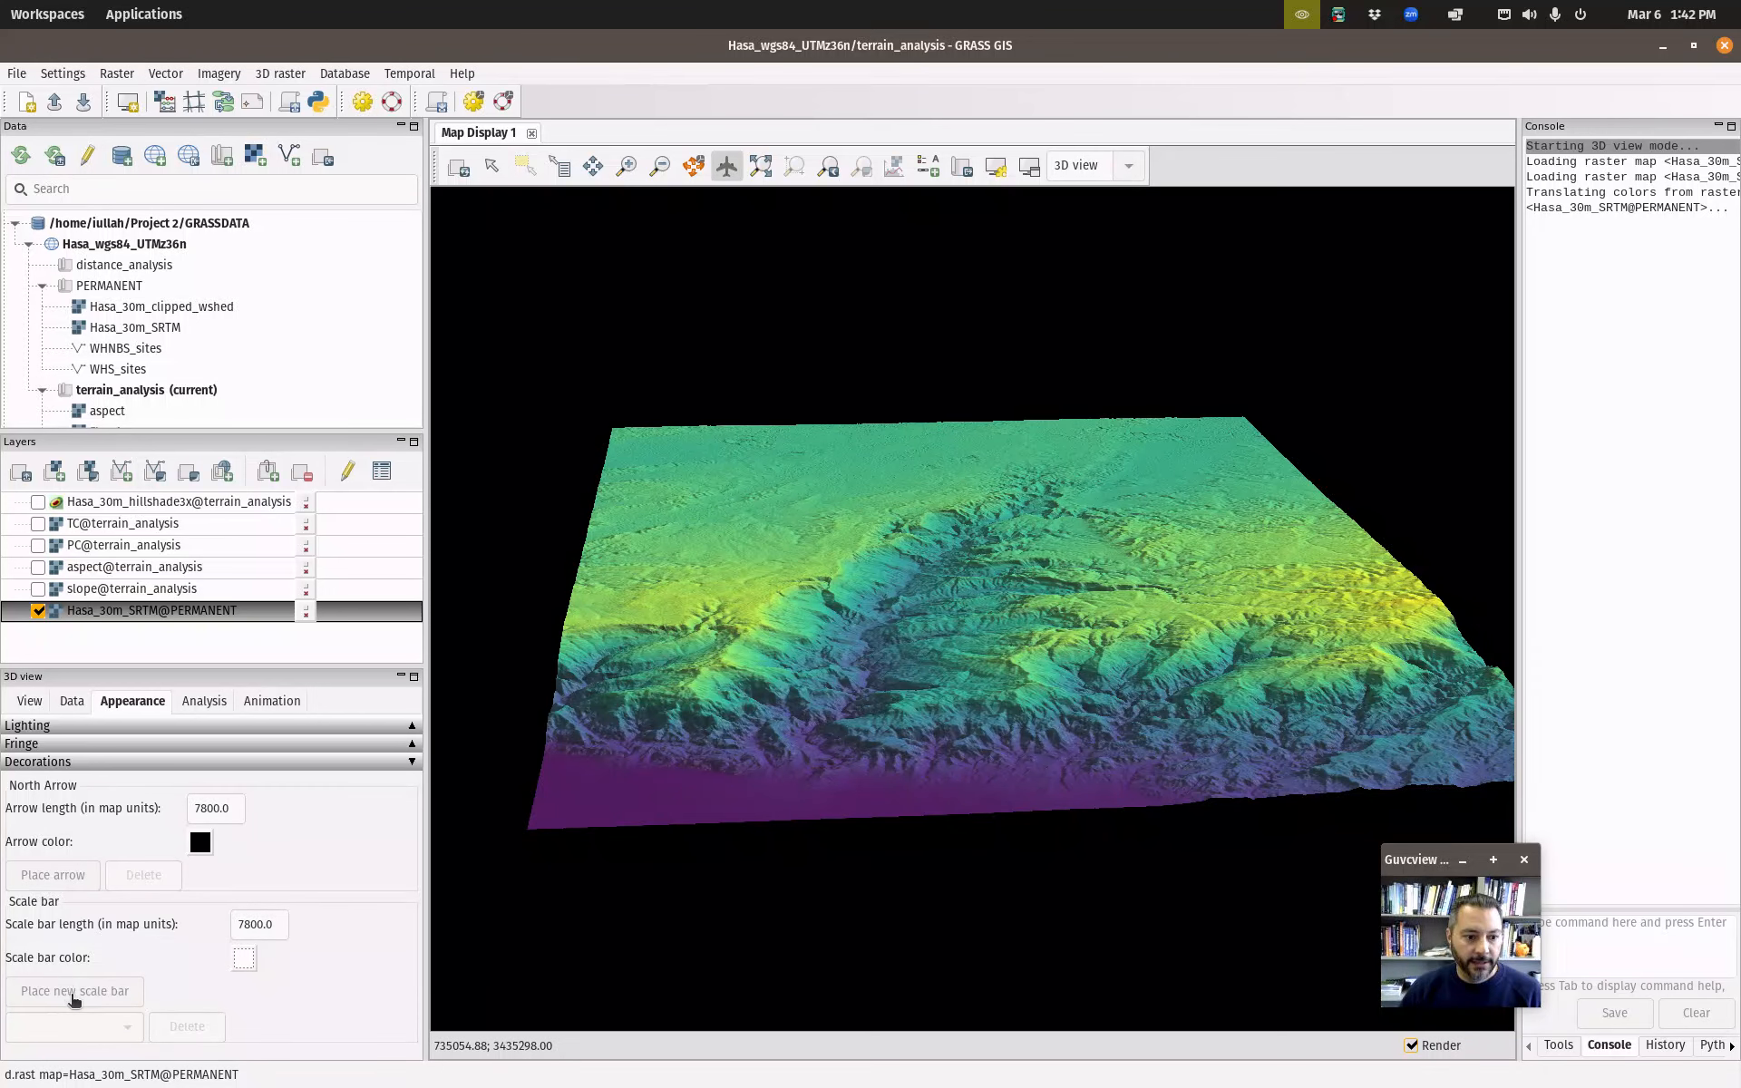
drag(273, 928, 214, 922)
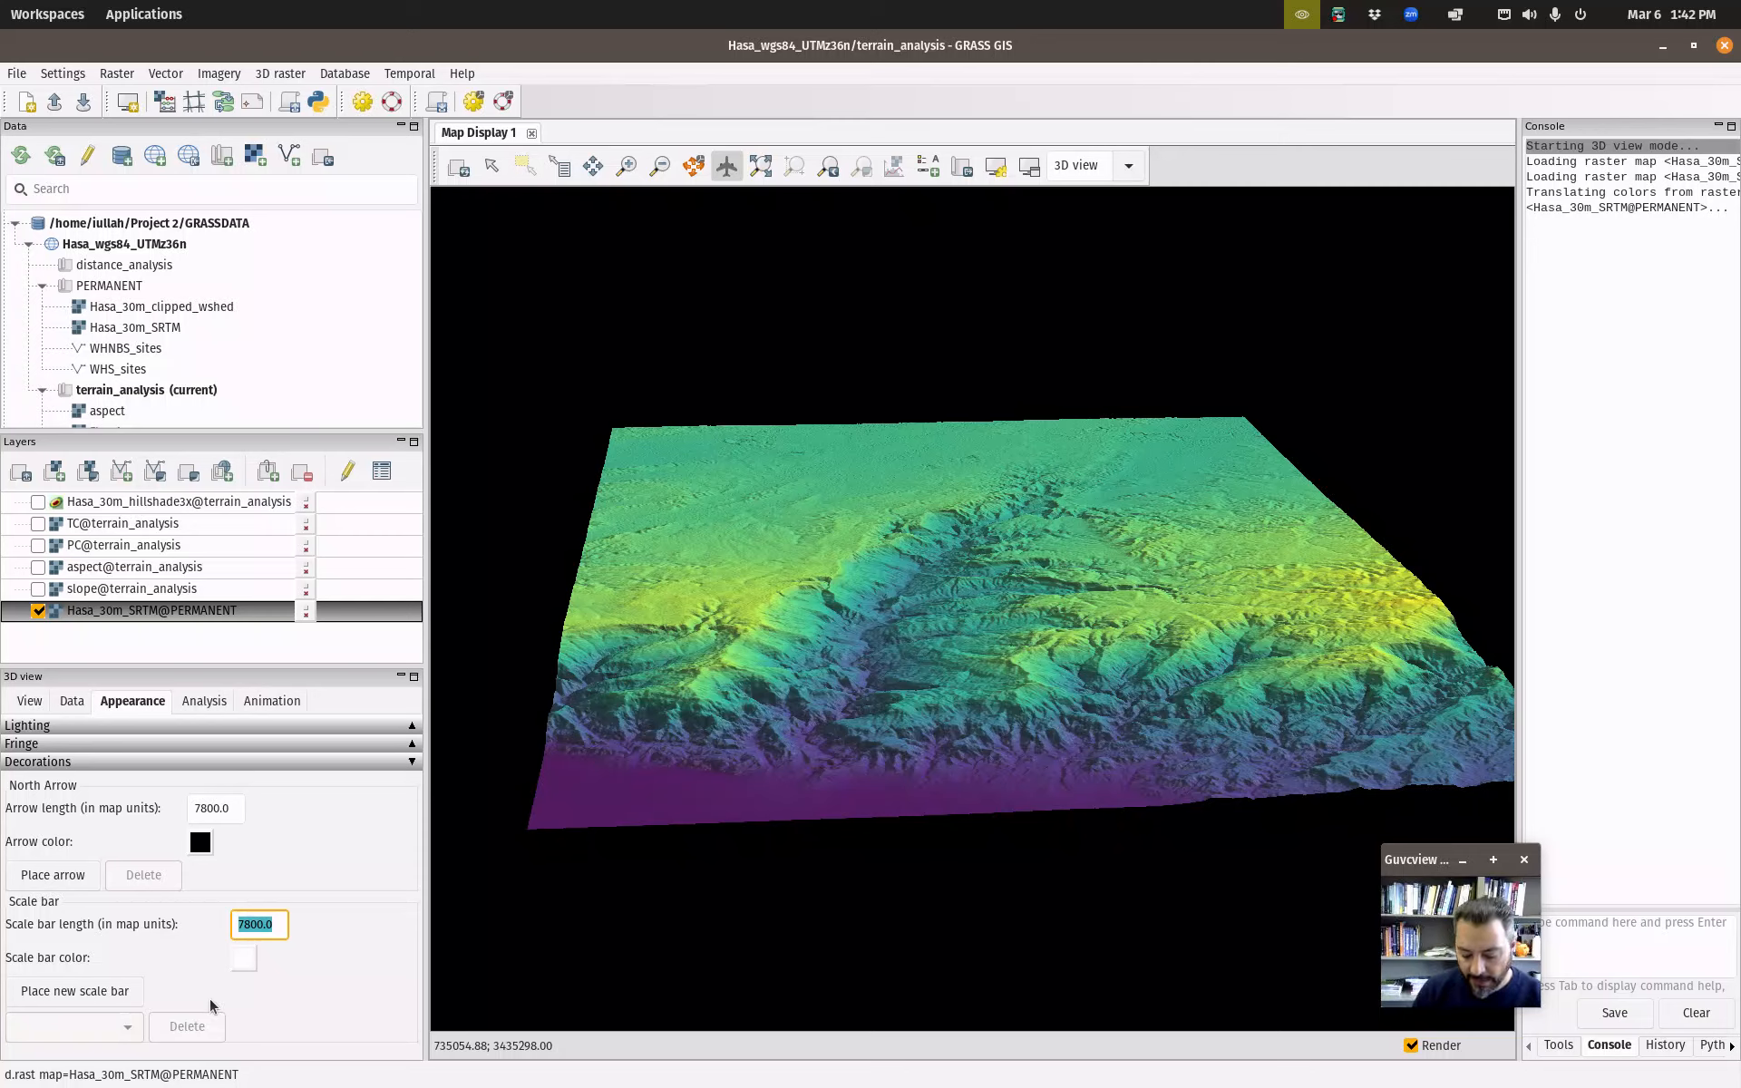
text(1)
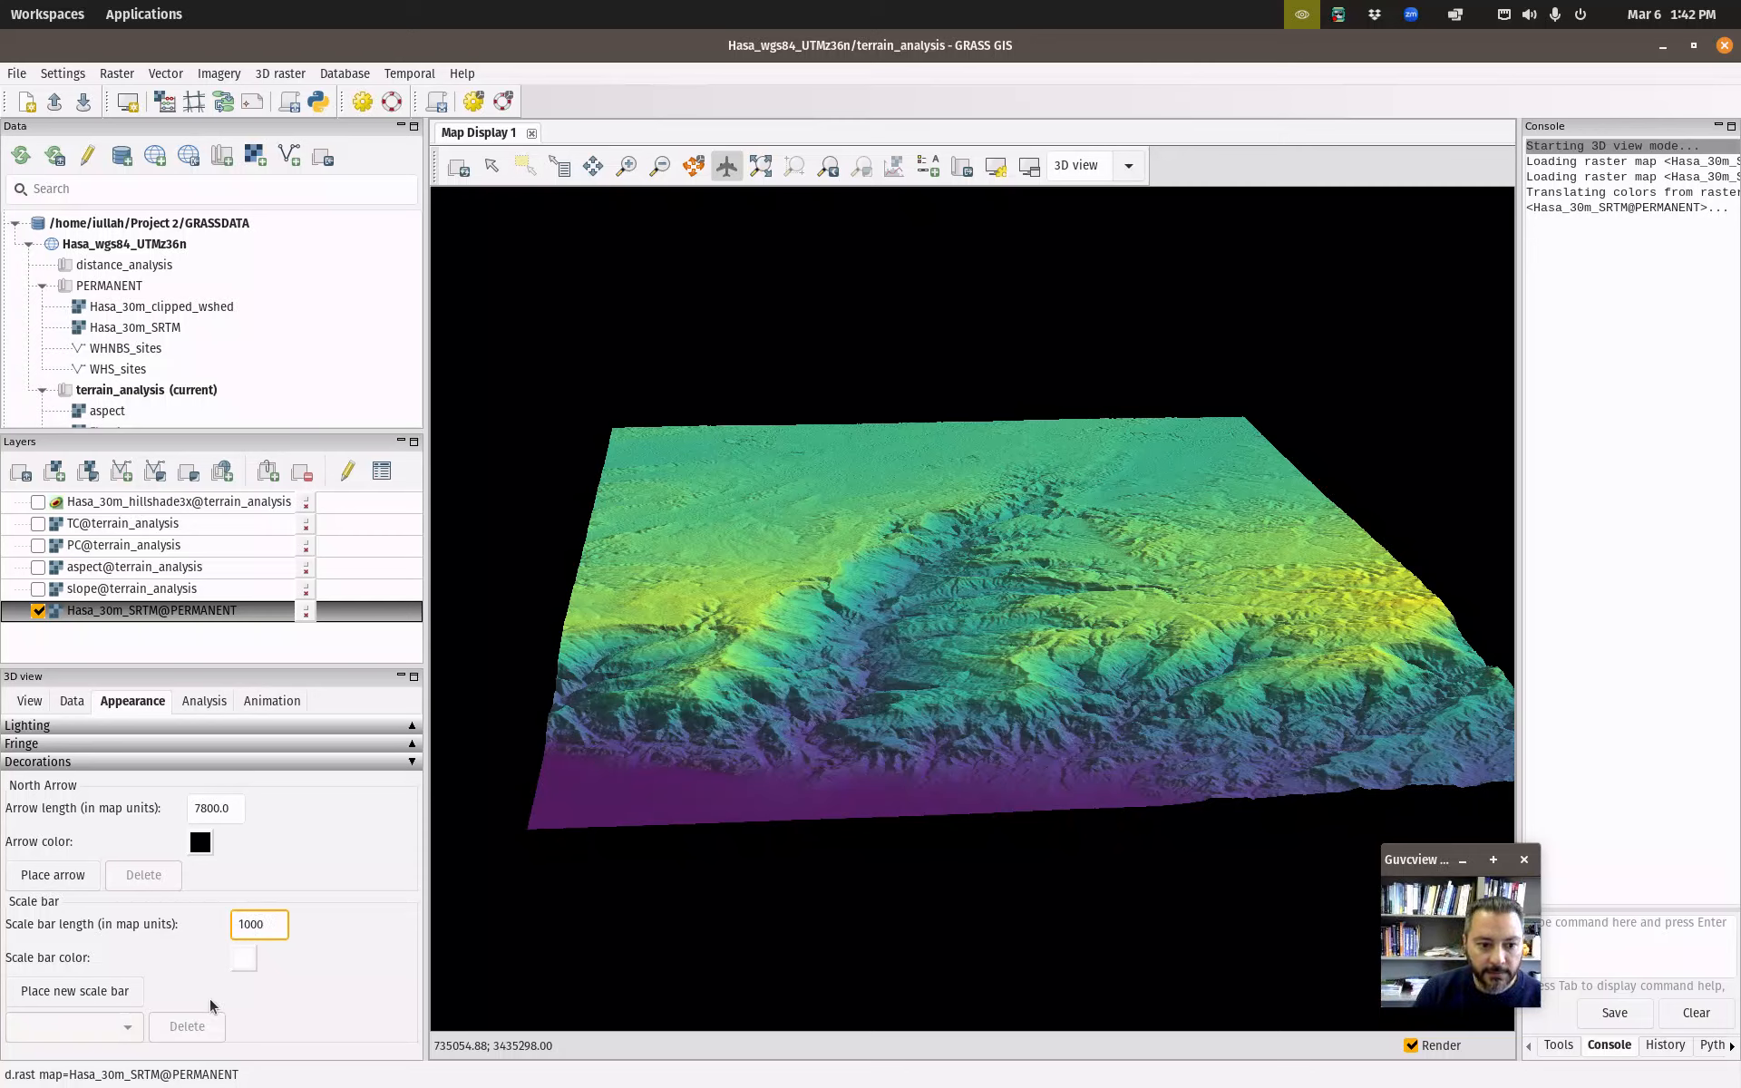
Place one scale bar just outside the terrain's left edge and a second one on the terrain near that edge.
click(101, 987)
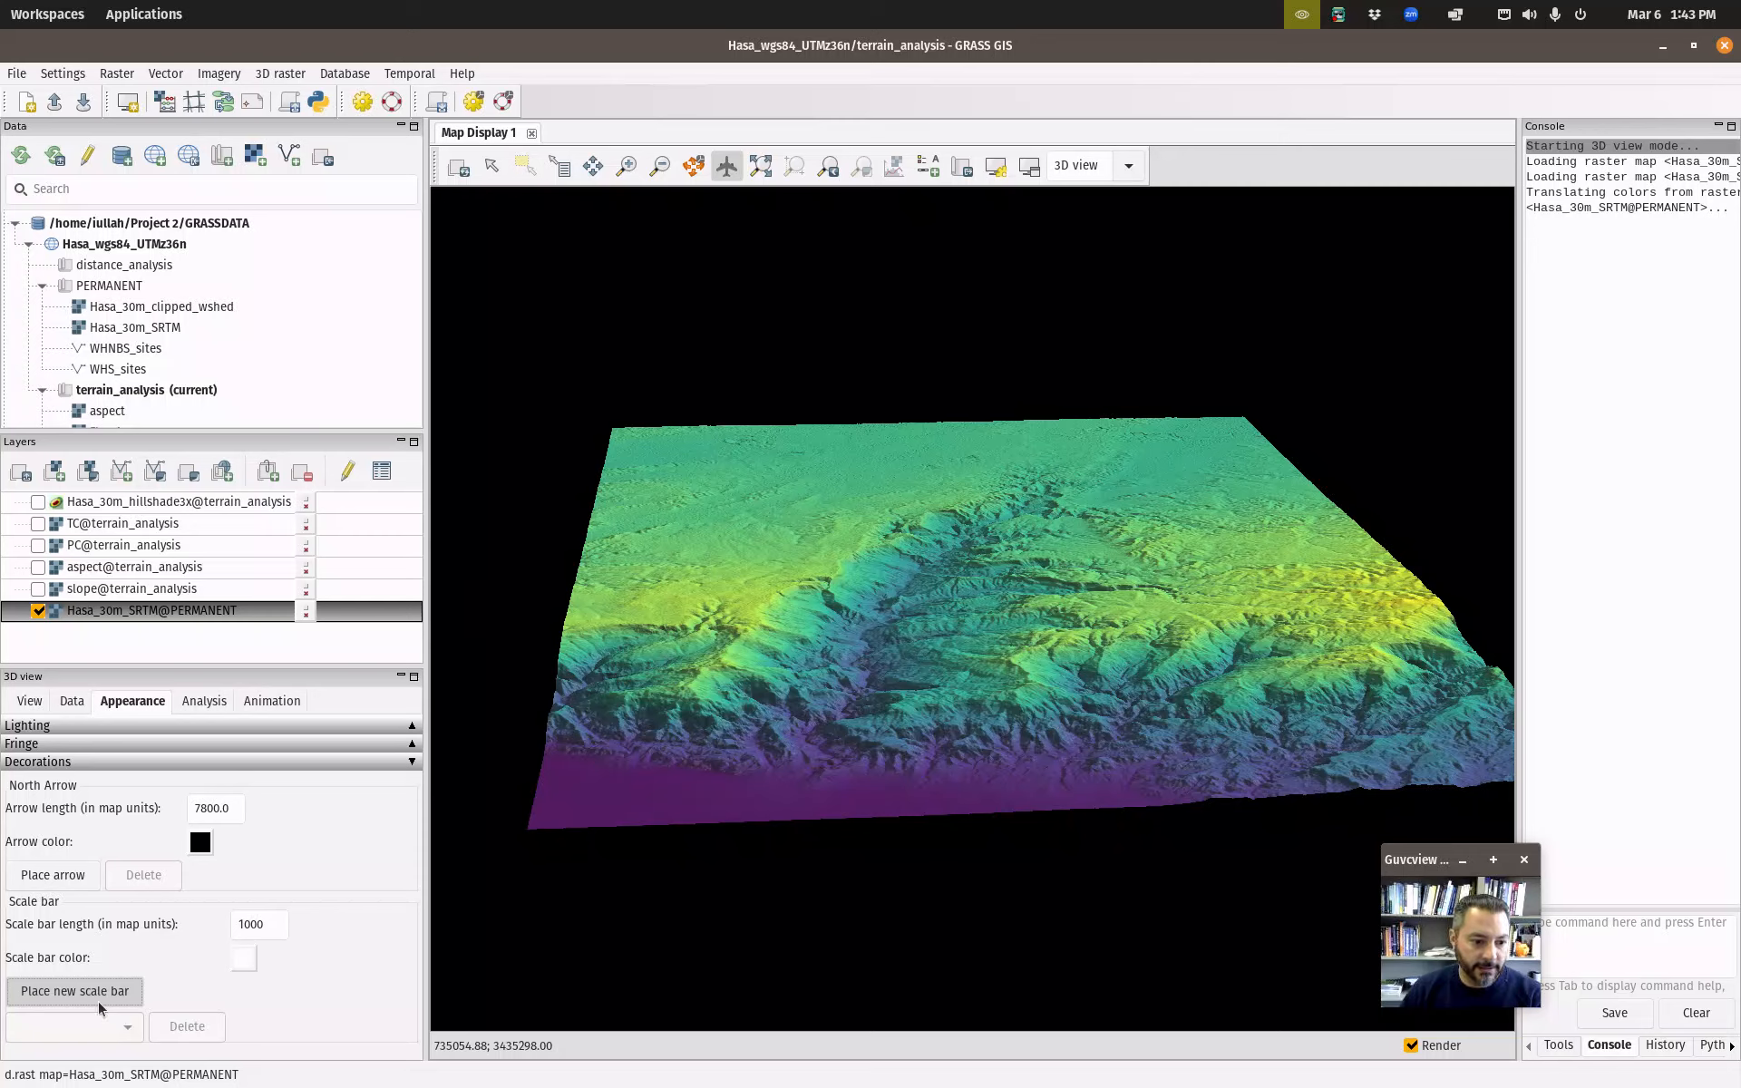
click(521, 668)
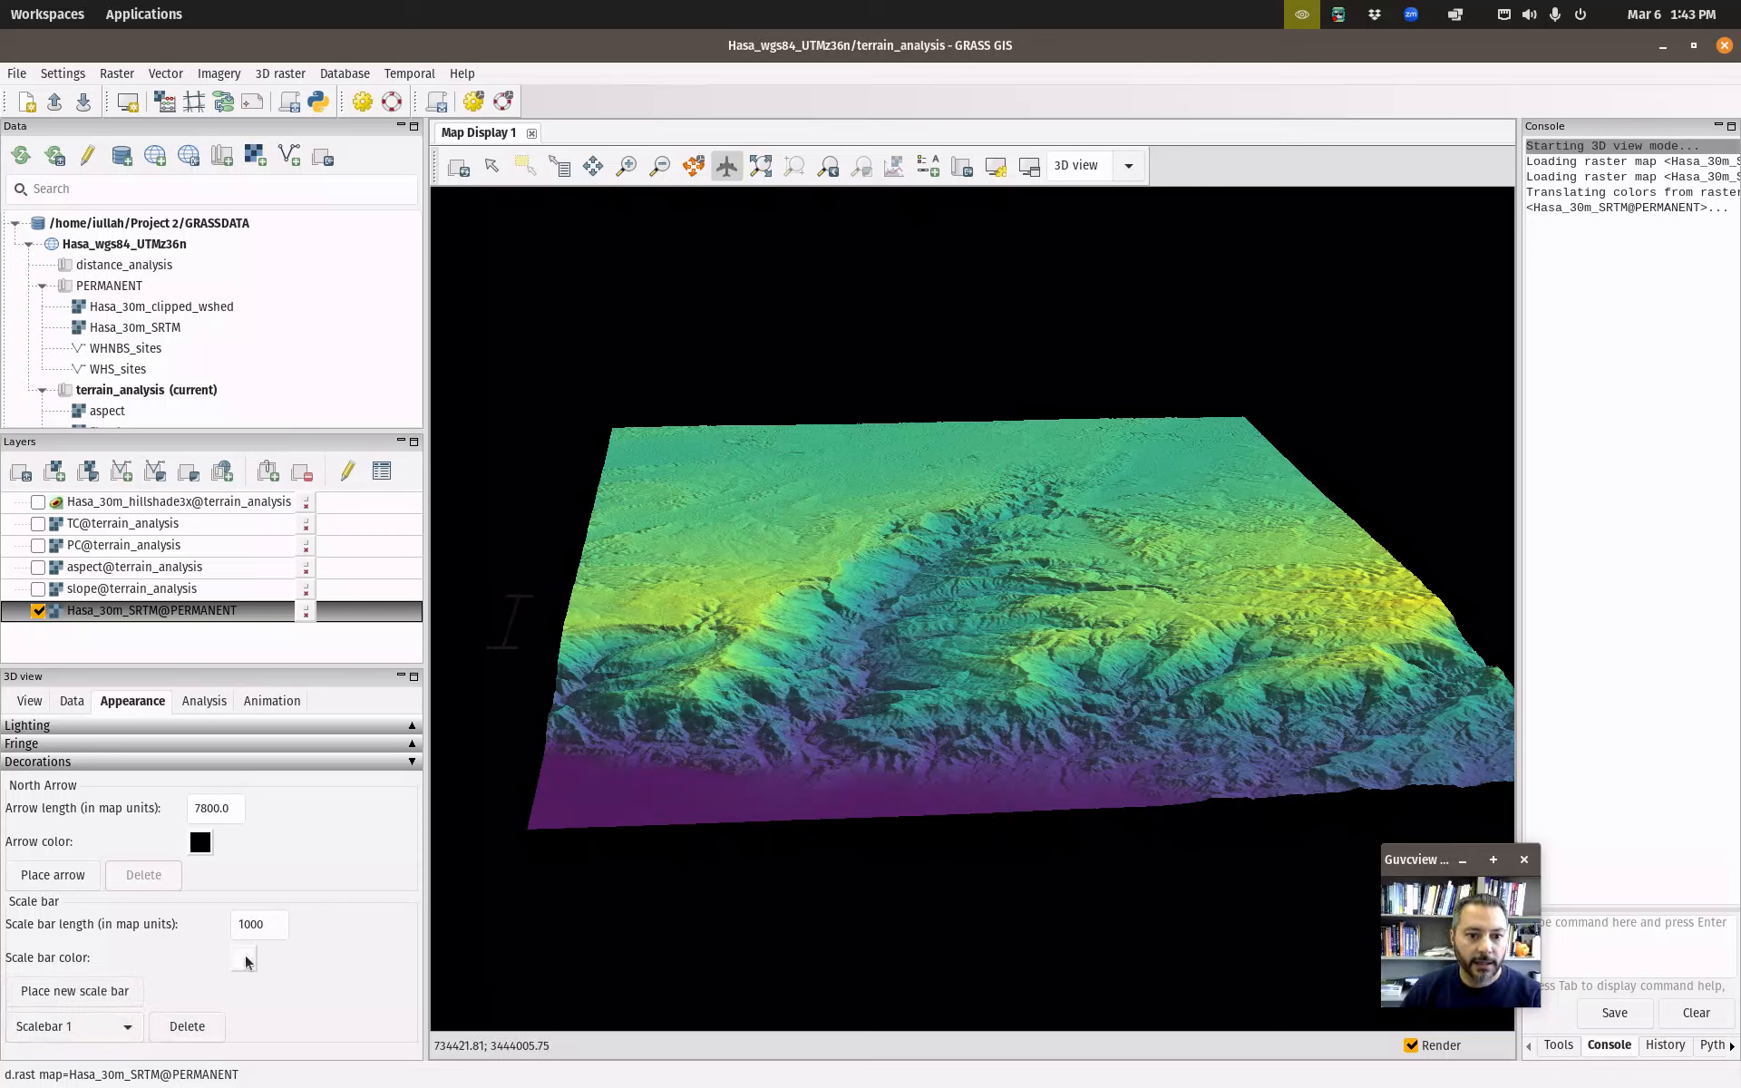
click(107, 998)
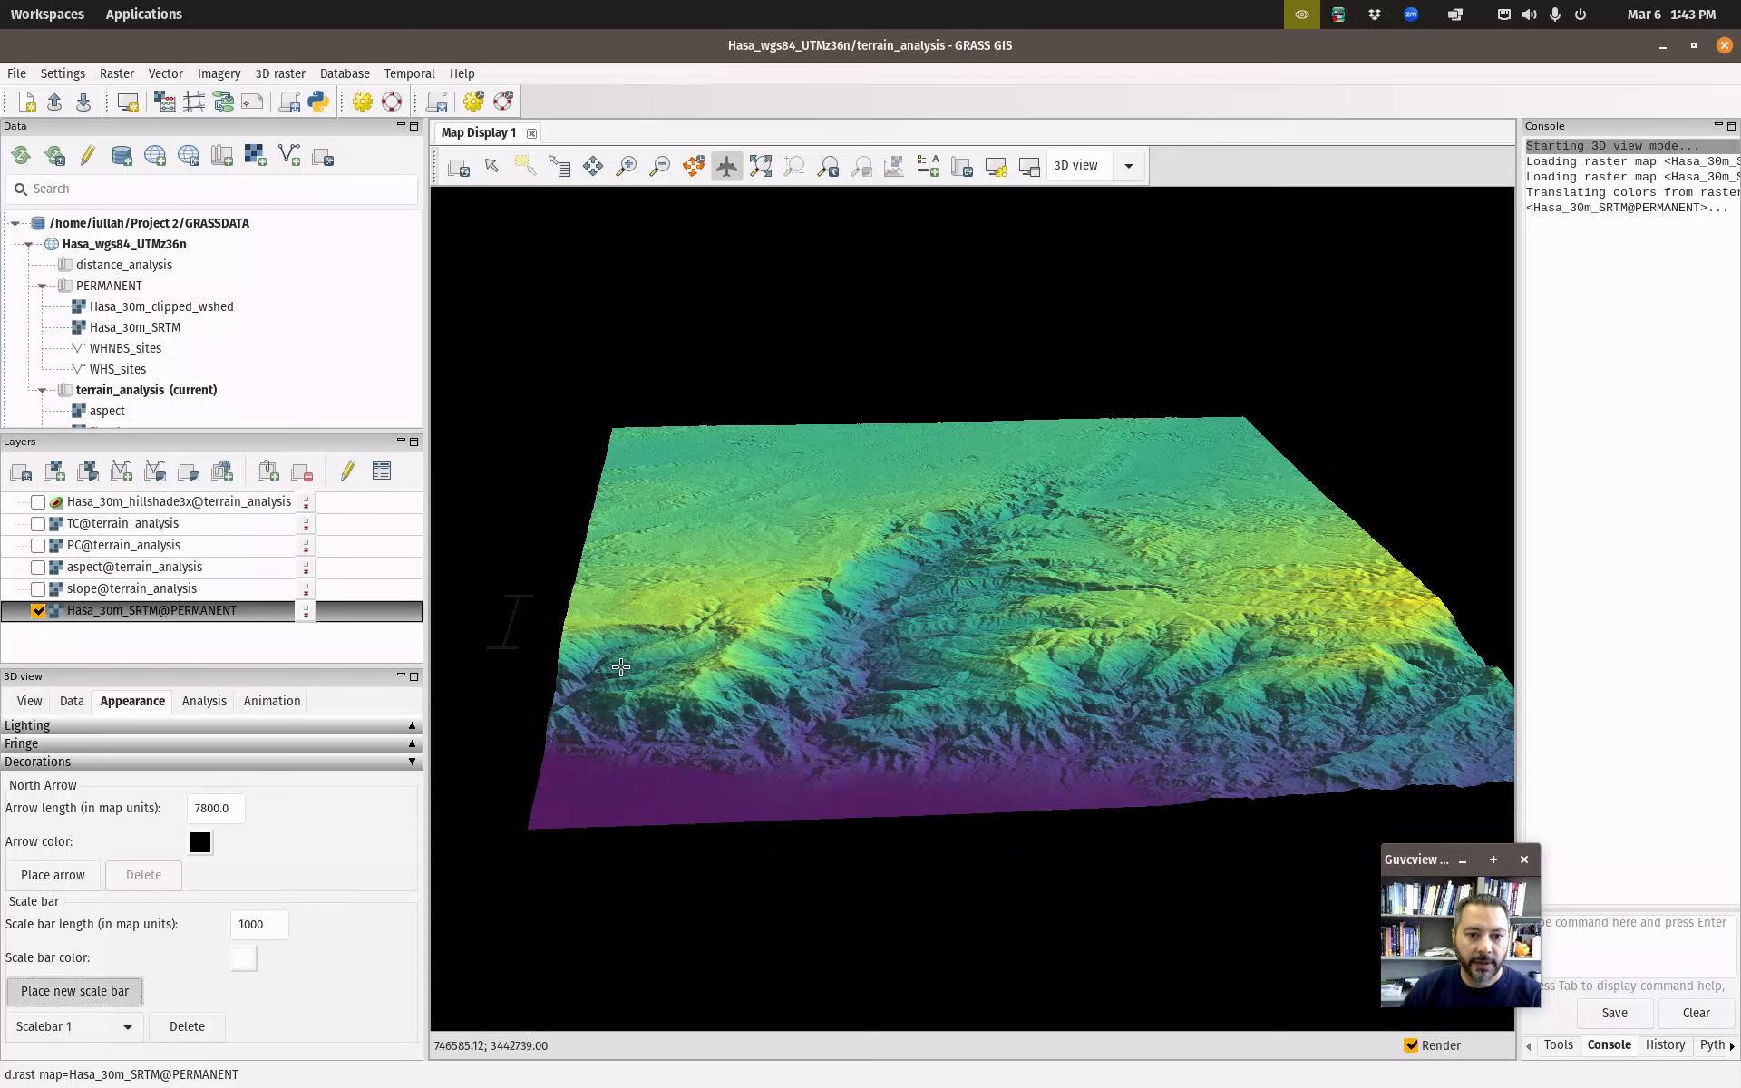
click(634, 626)
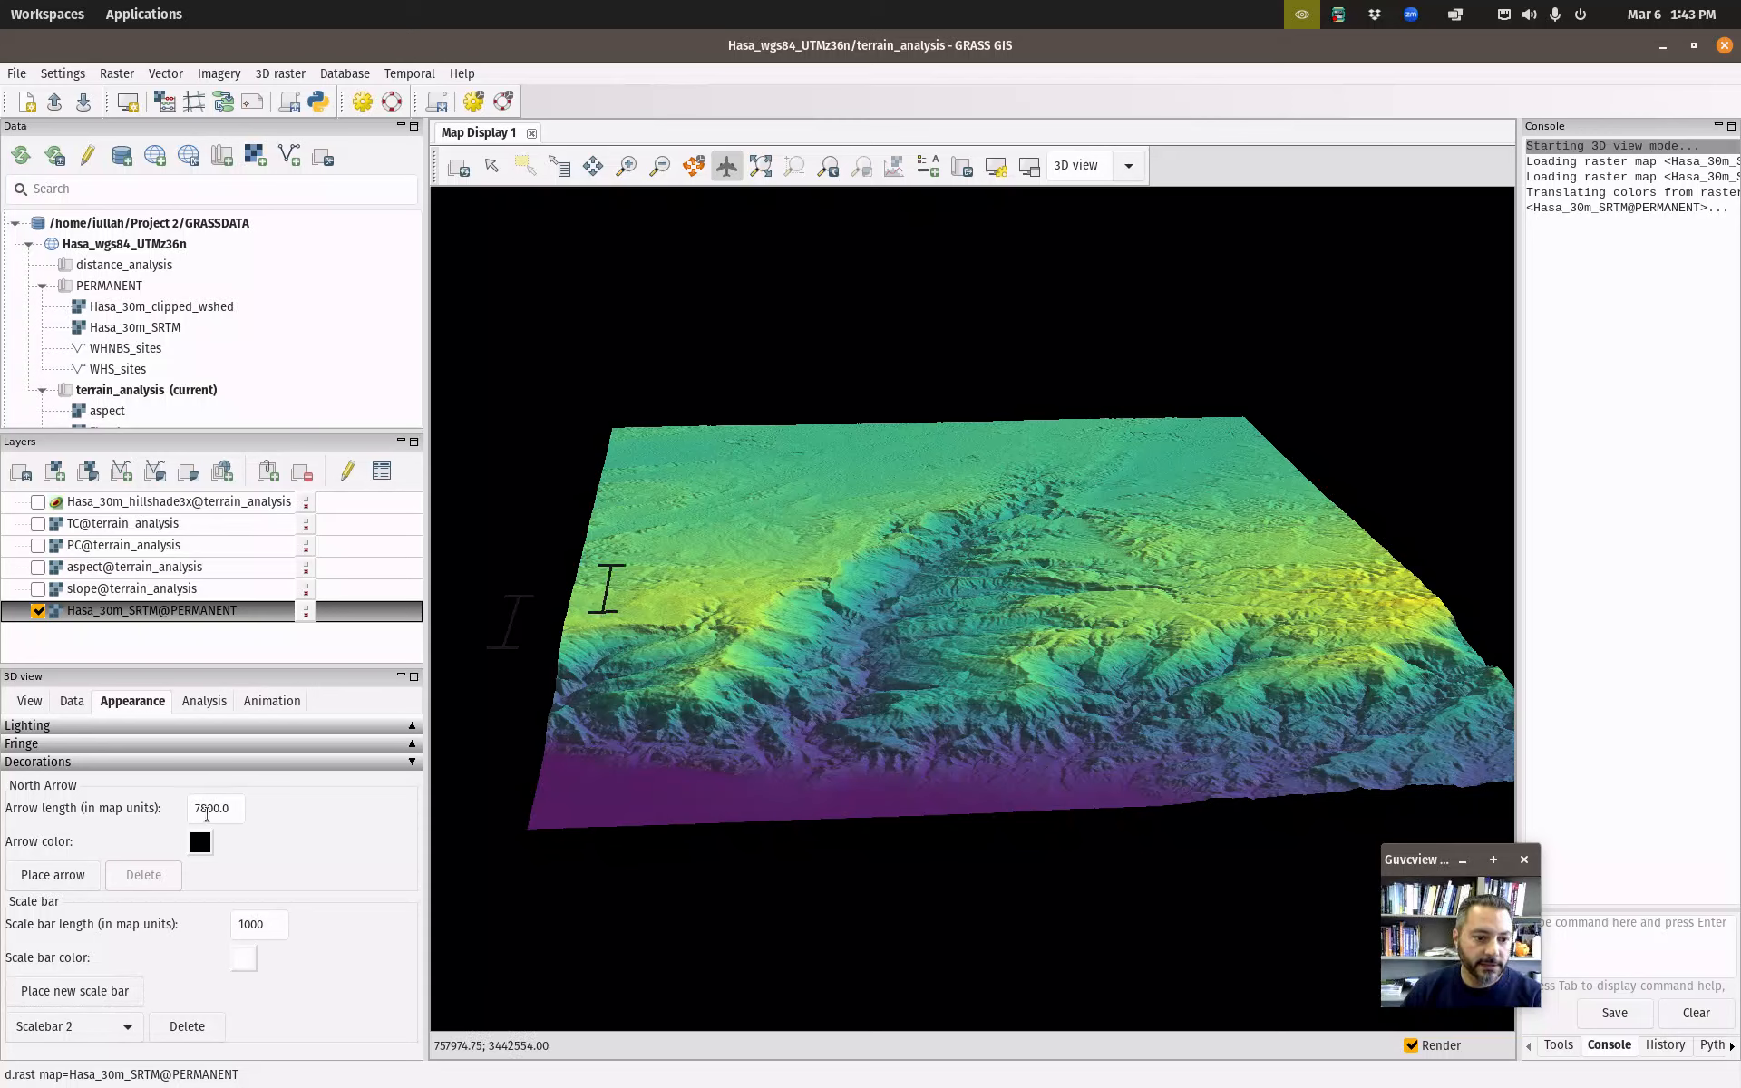
Set the north arrow color to white (#FFFFFF) and place the arrow just beyond the terrain's far left corner.
click(201, 843)
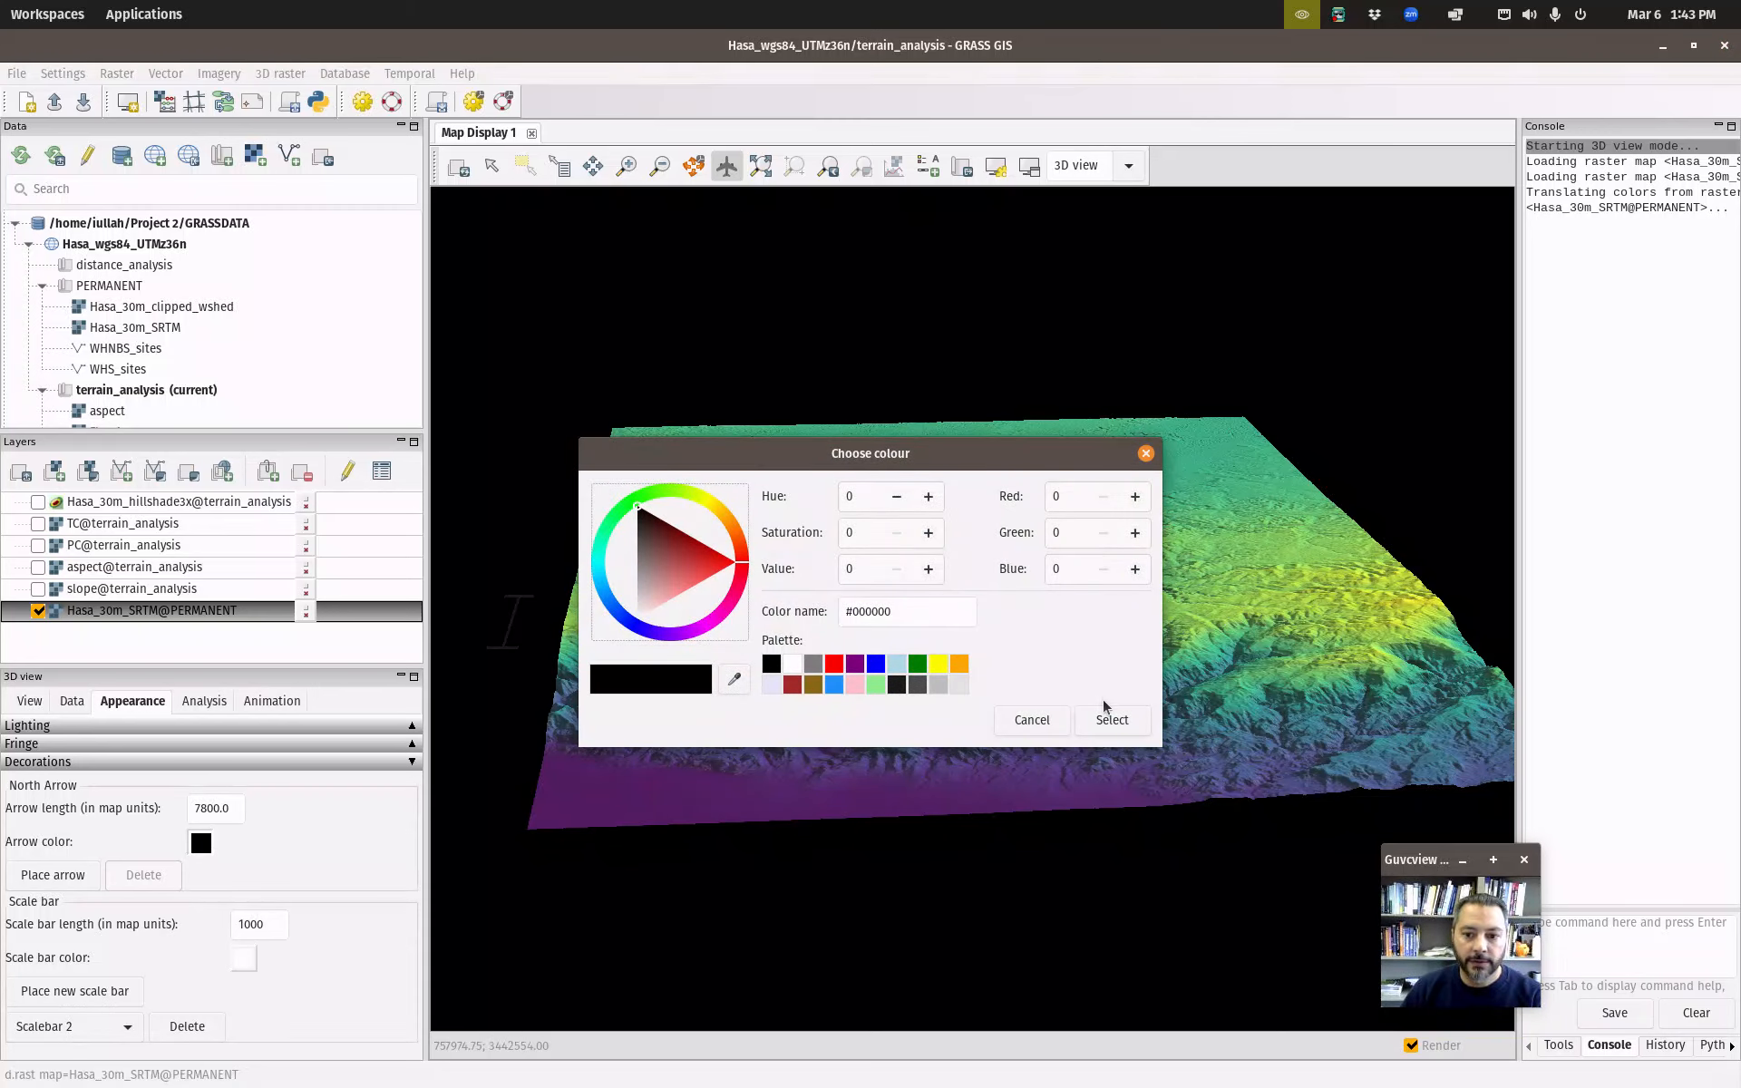
click(792, 664)
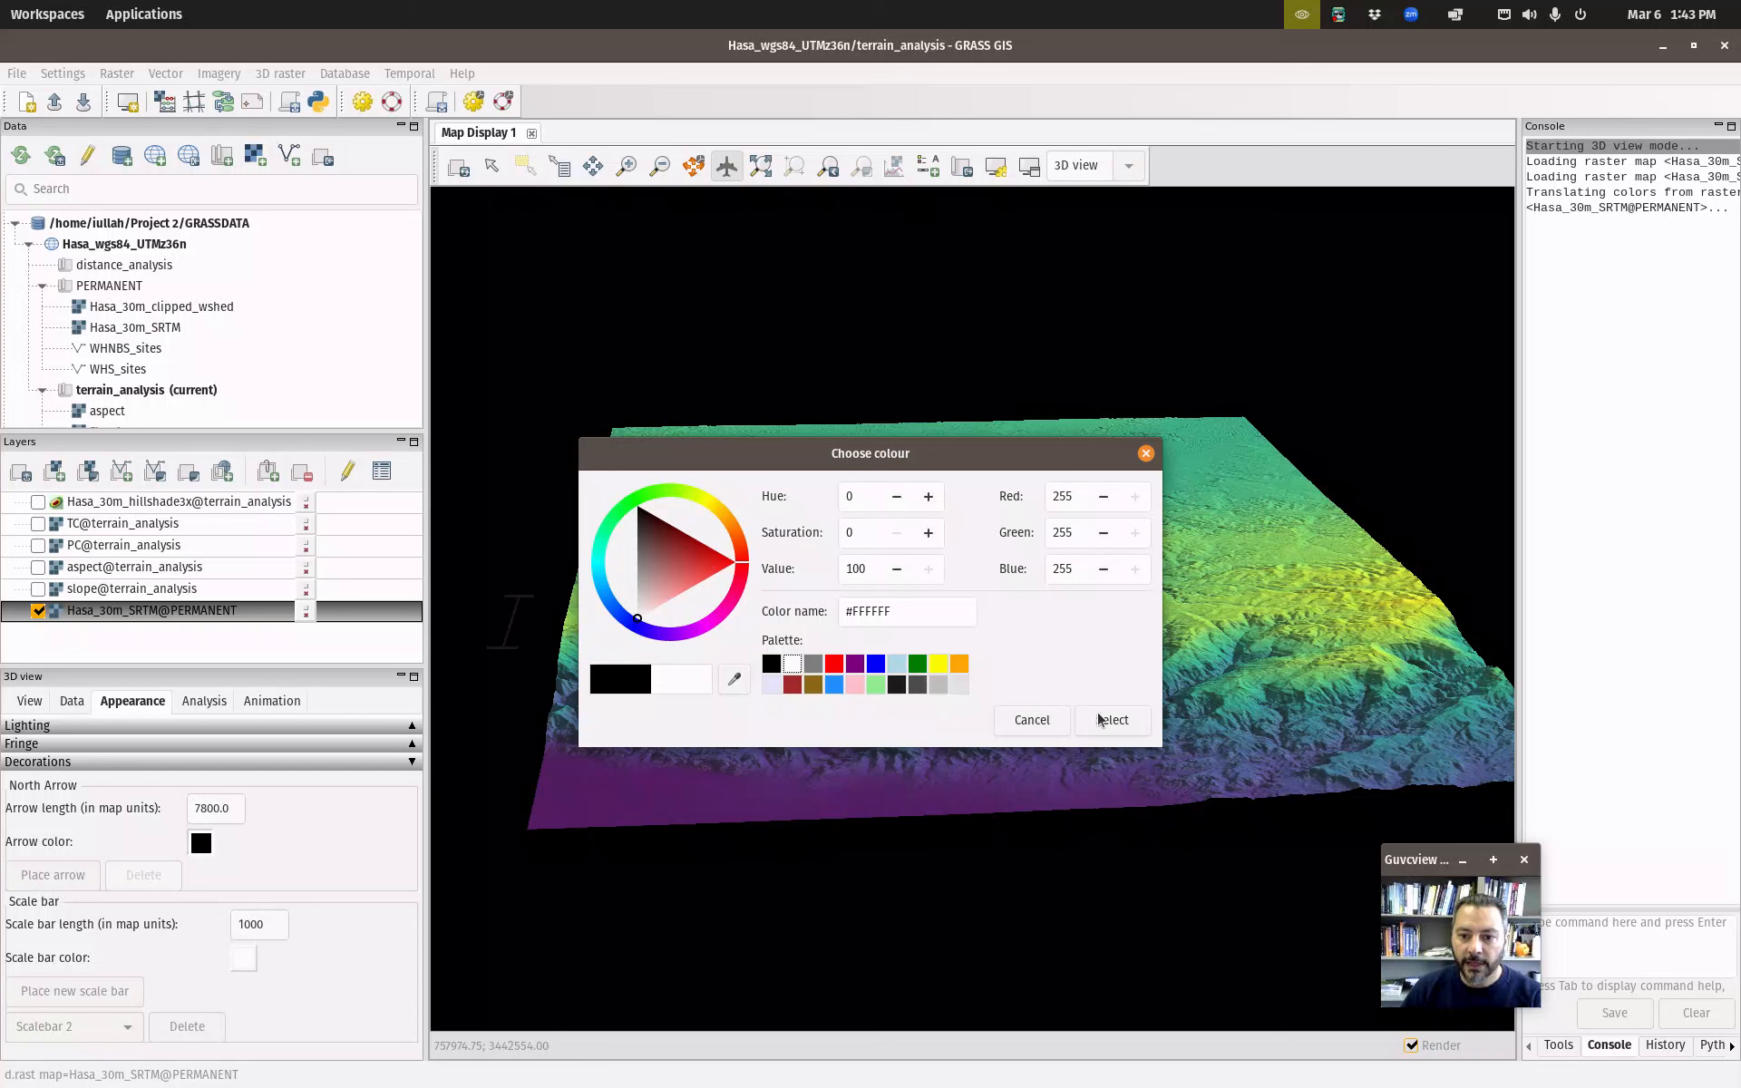
click(1100, 720)
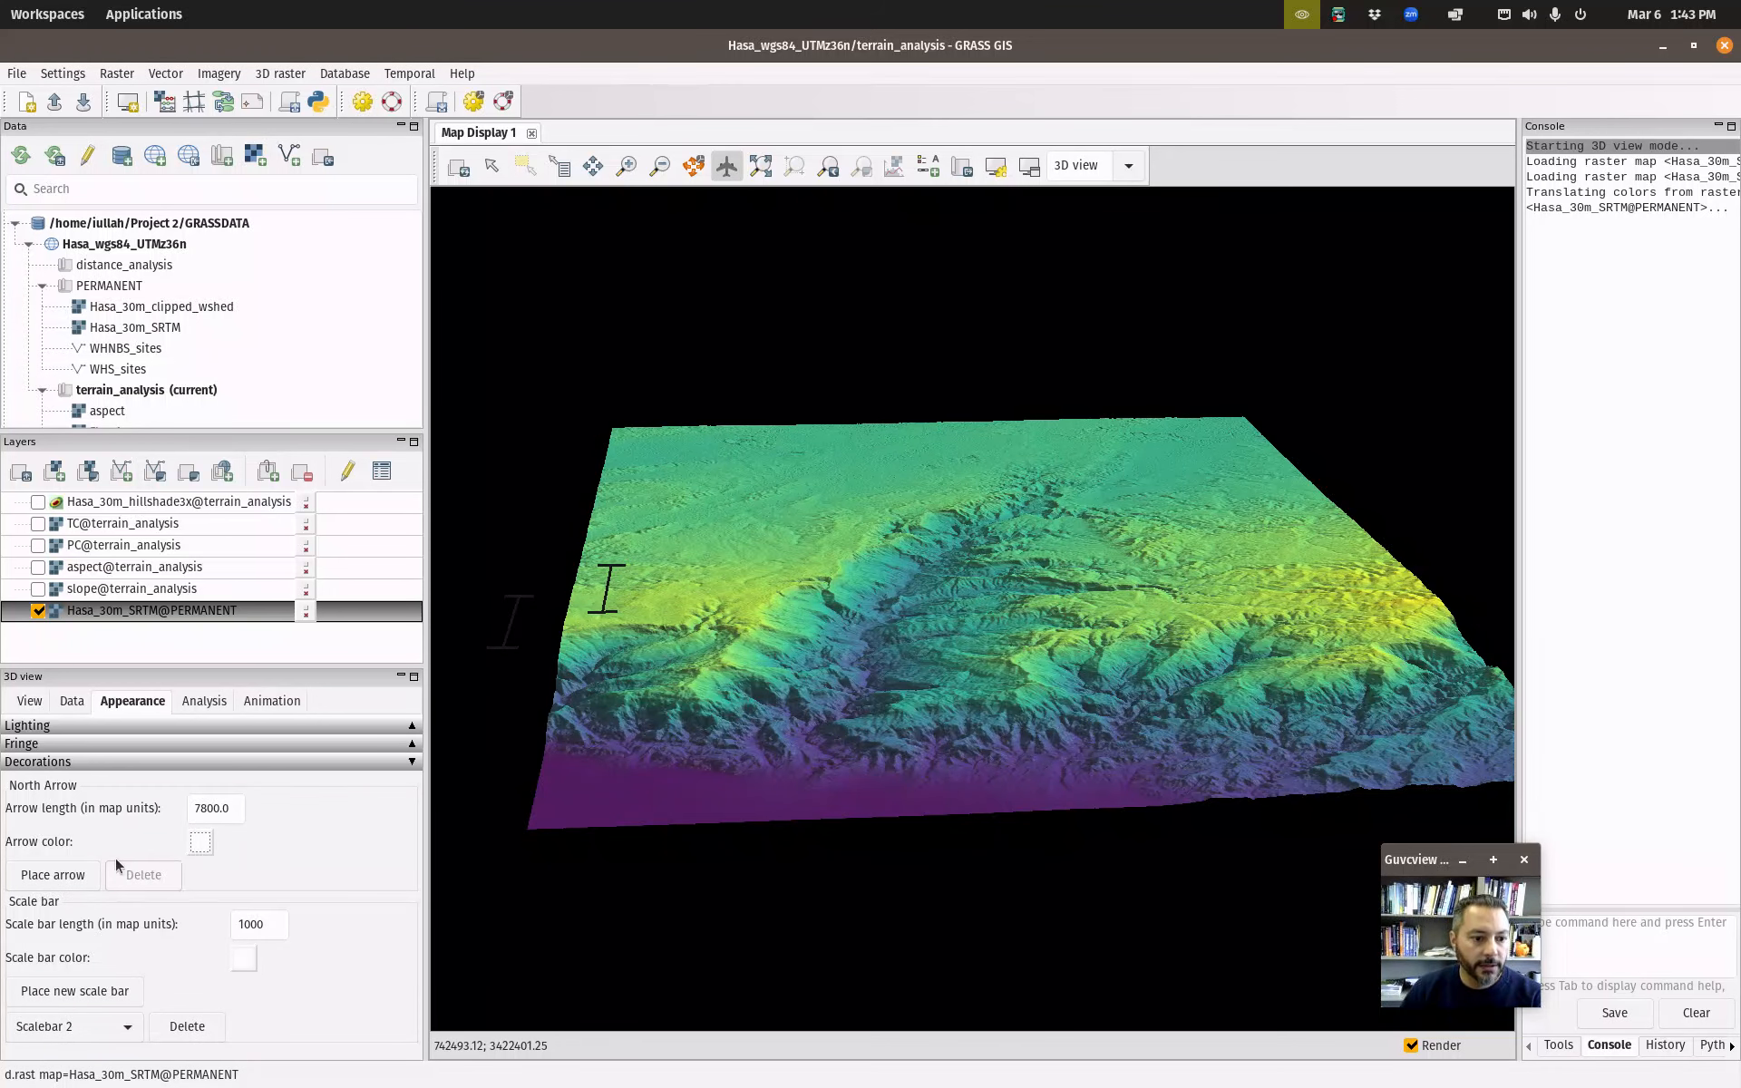
click(77, 876)
click(622, 459)
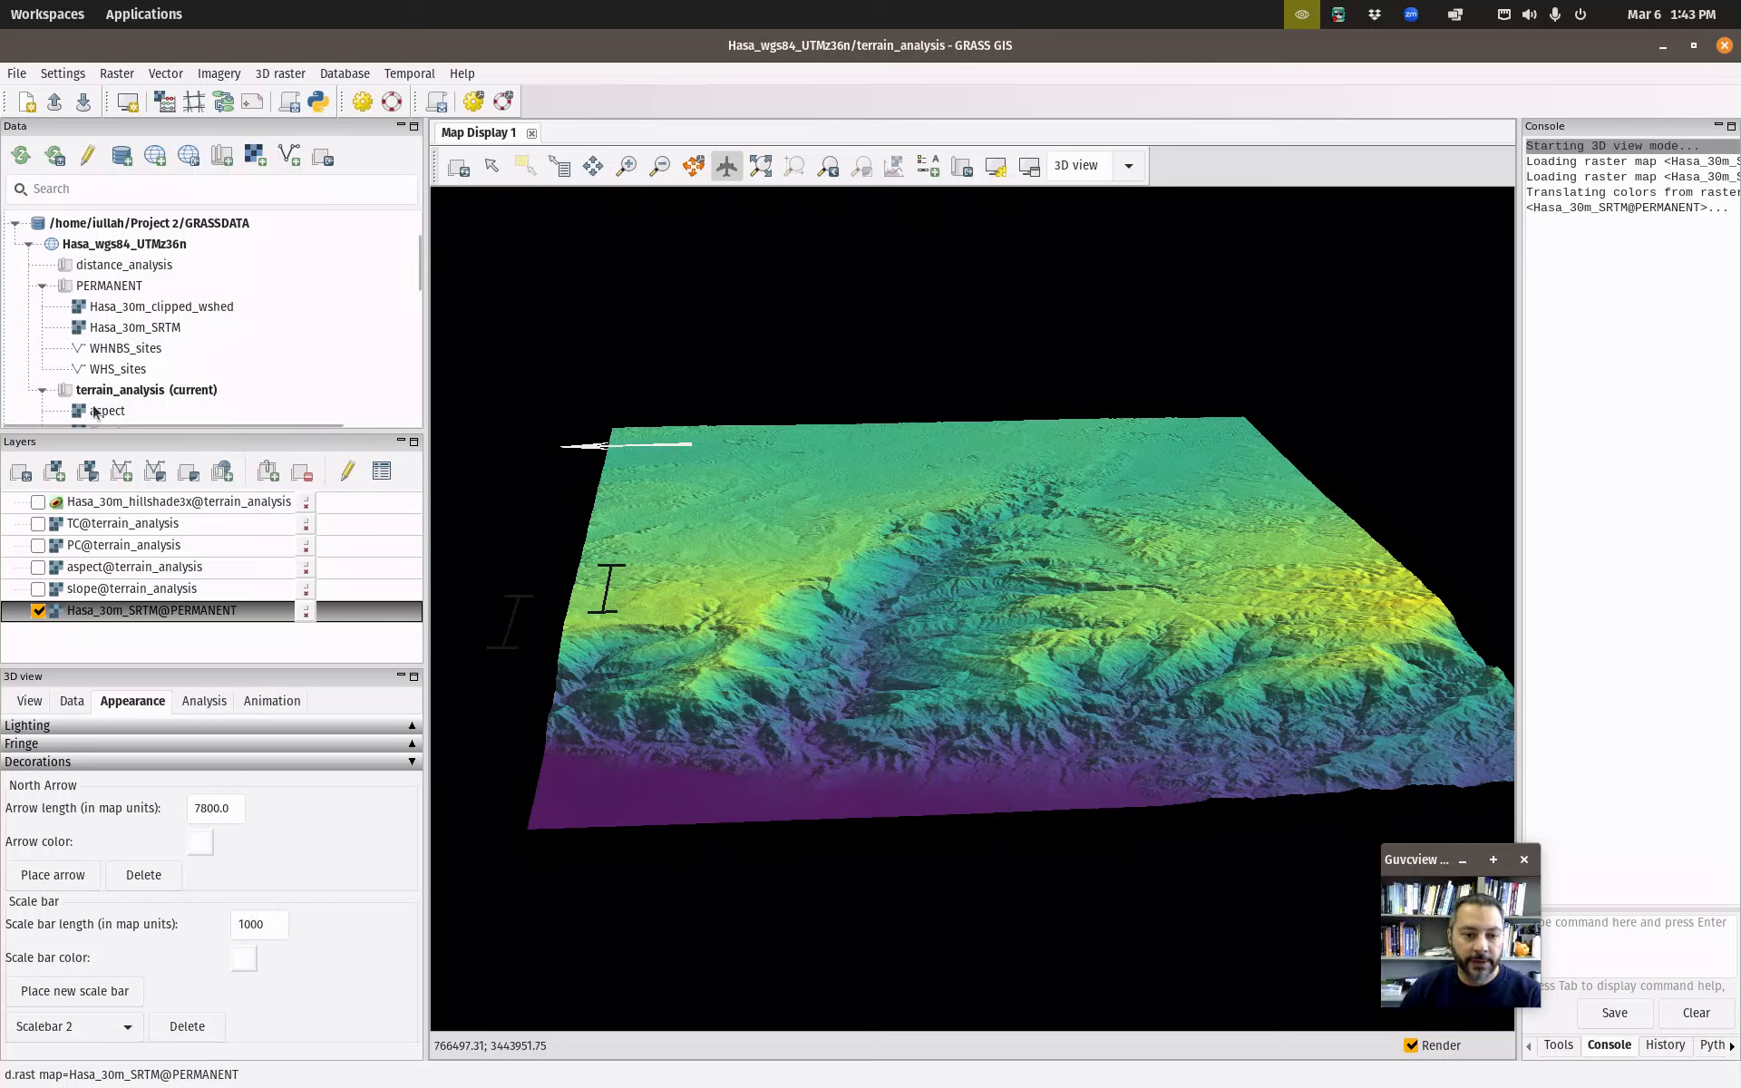
click(627, 383)
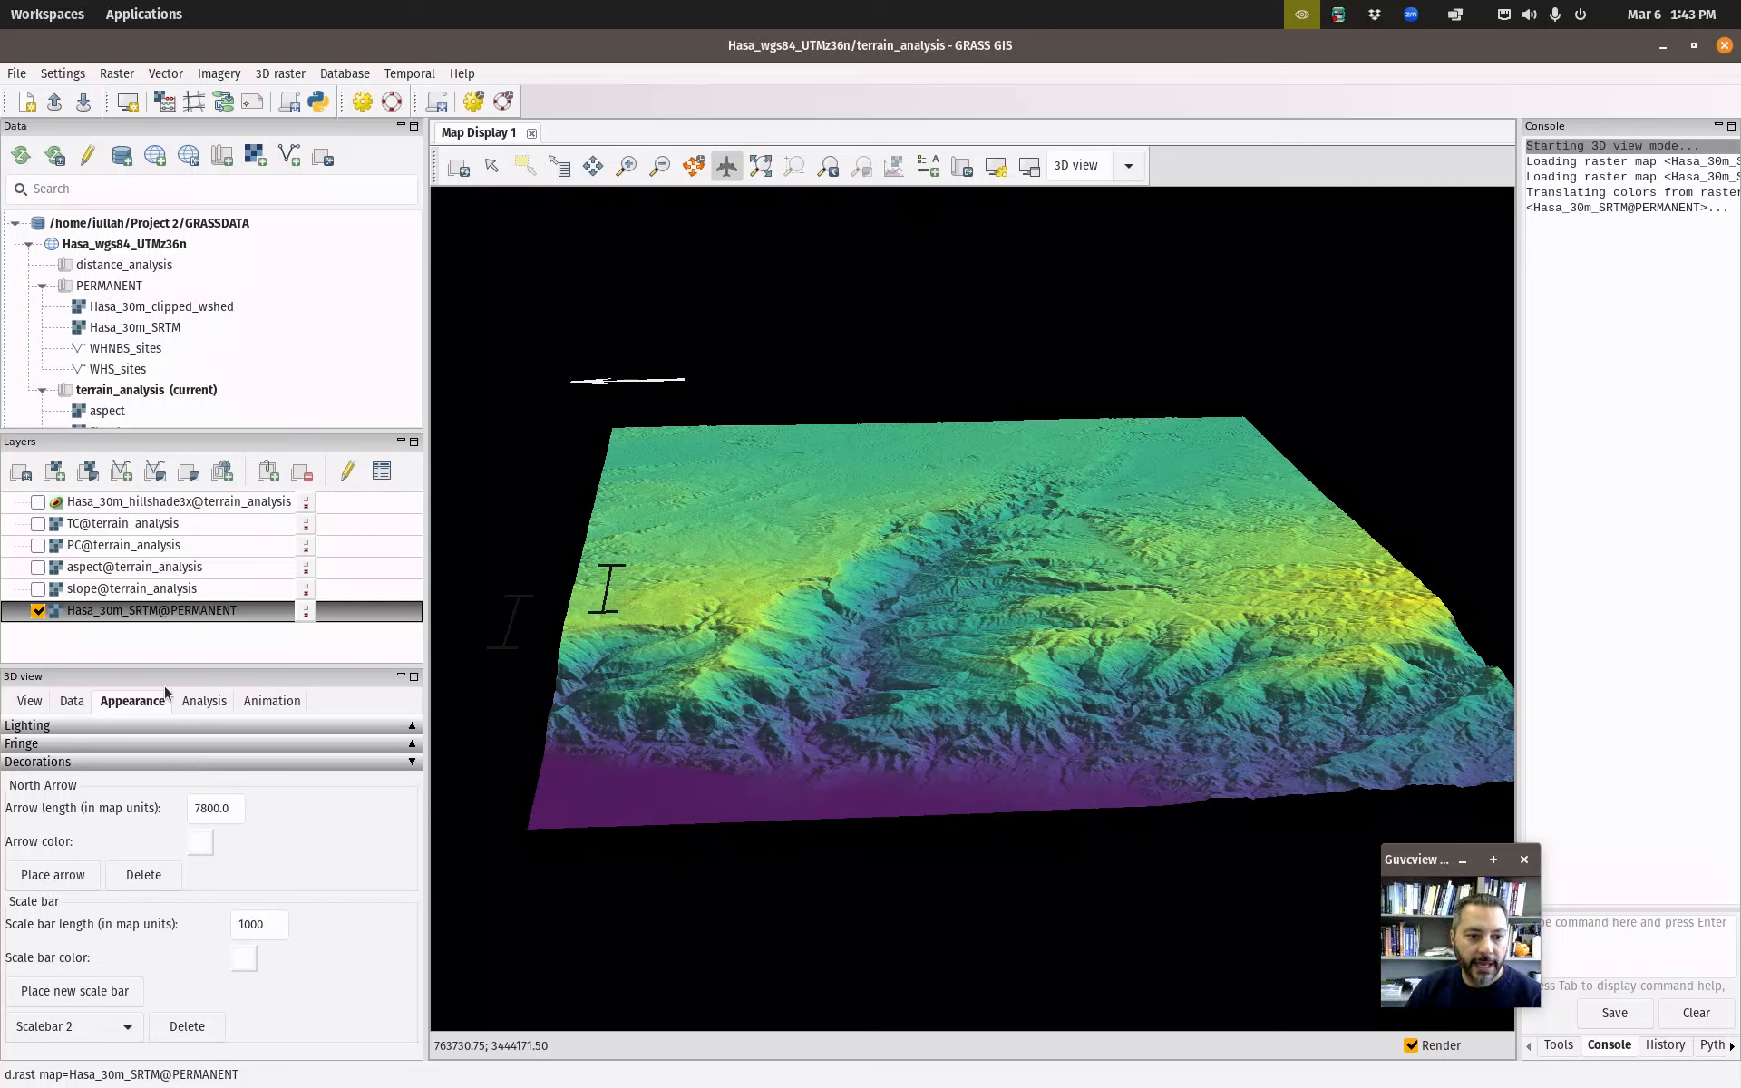
Try cutting plane Plane 1 with horizontal X 18376, horizontal Y 9046, rotation 78 and tilt 117, and set the active cutting plane back to None.
click(199, 703)
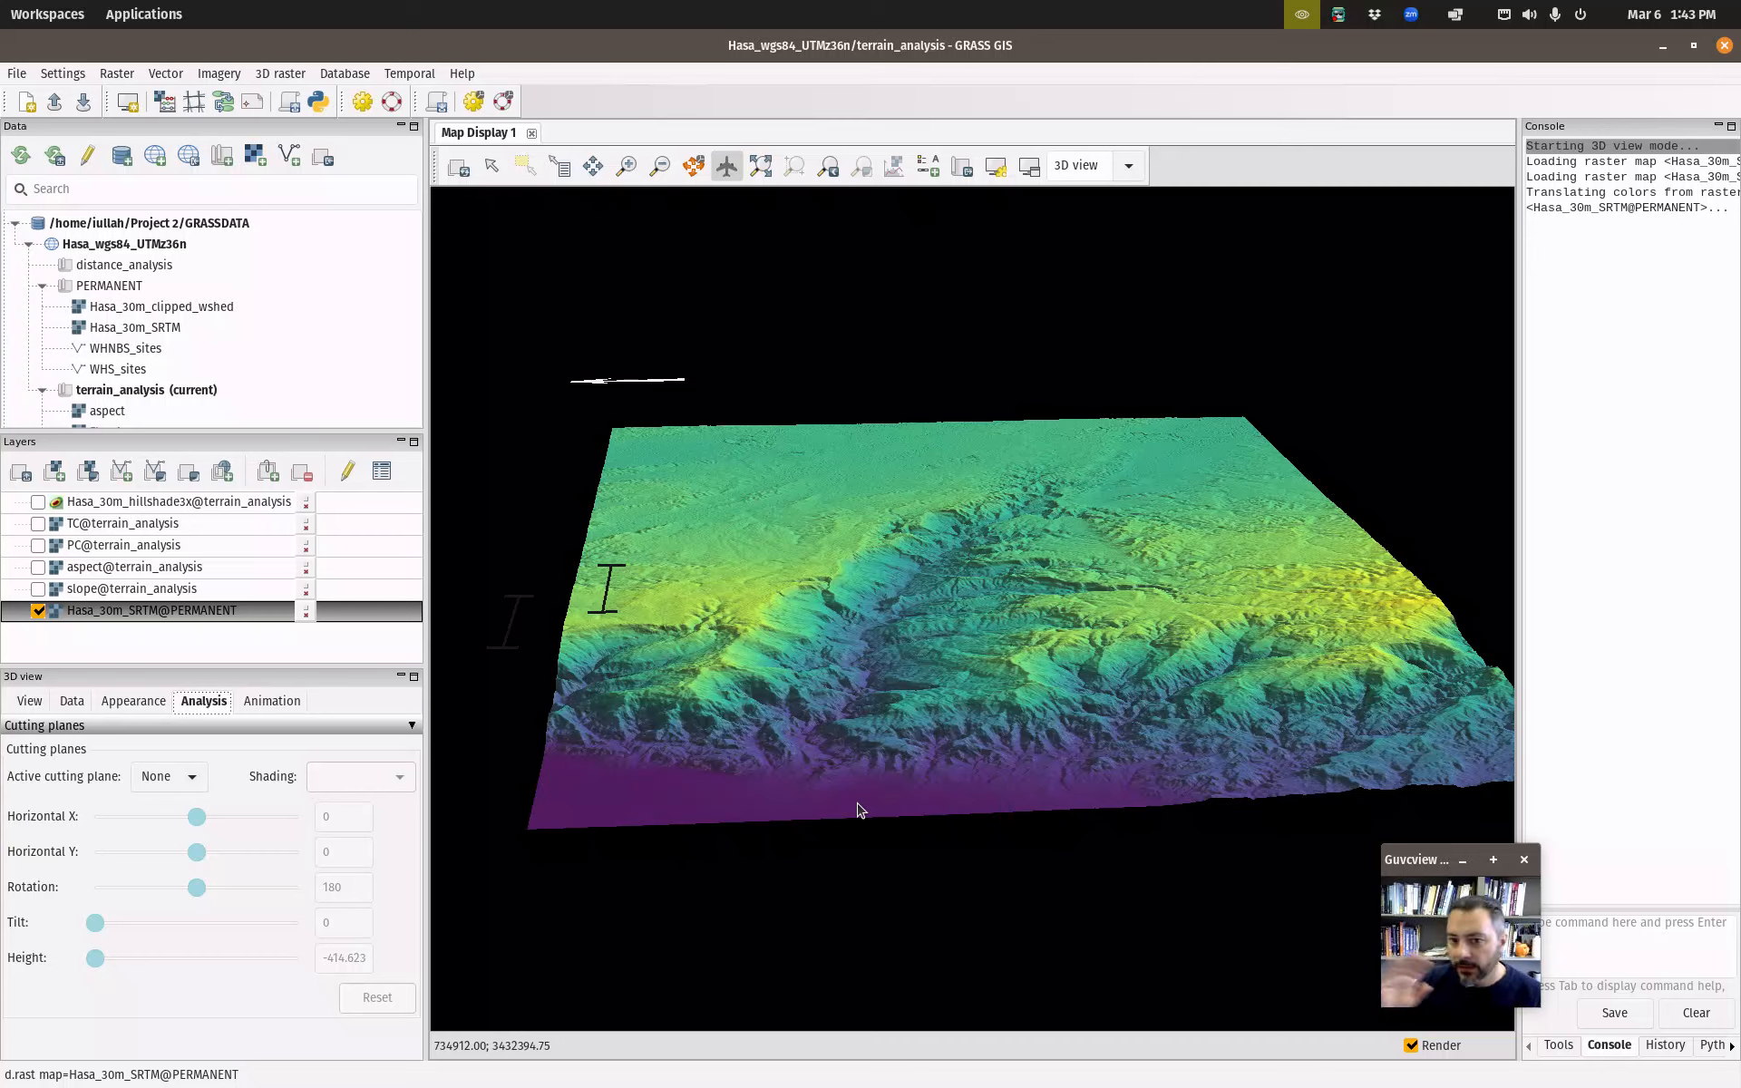
click(165, 782)
click(165, 782)
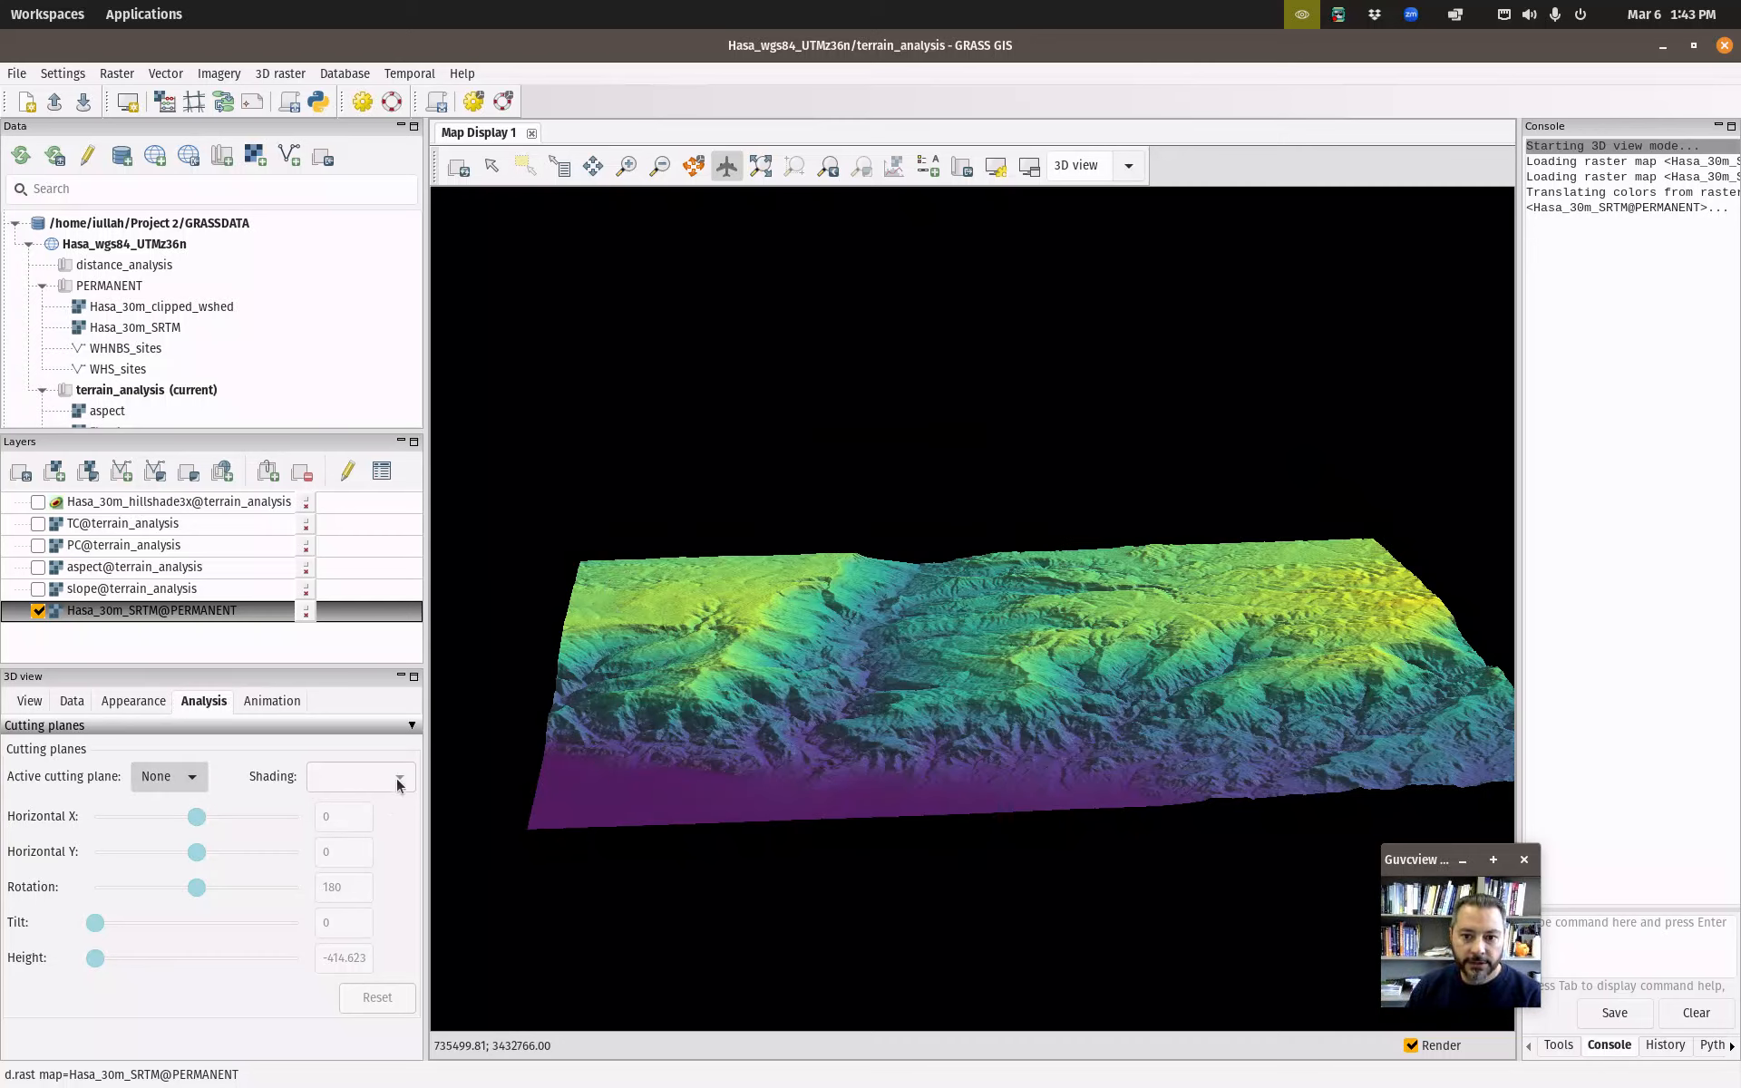
drag(196, 818, 248, 819)
click(226, 852)
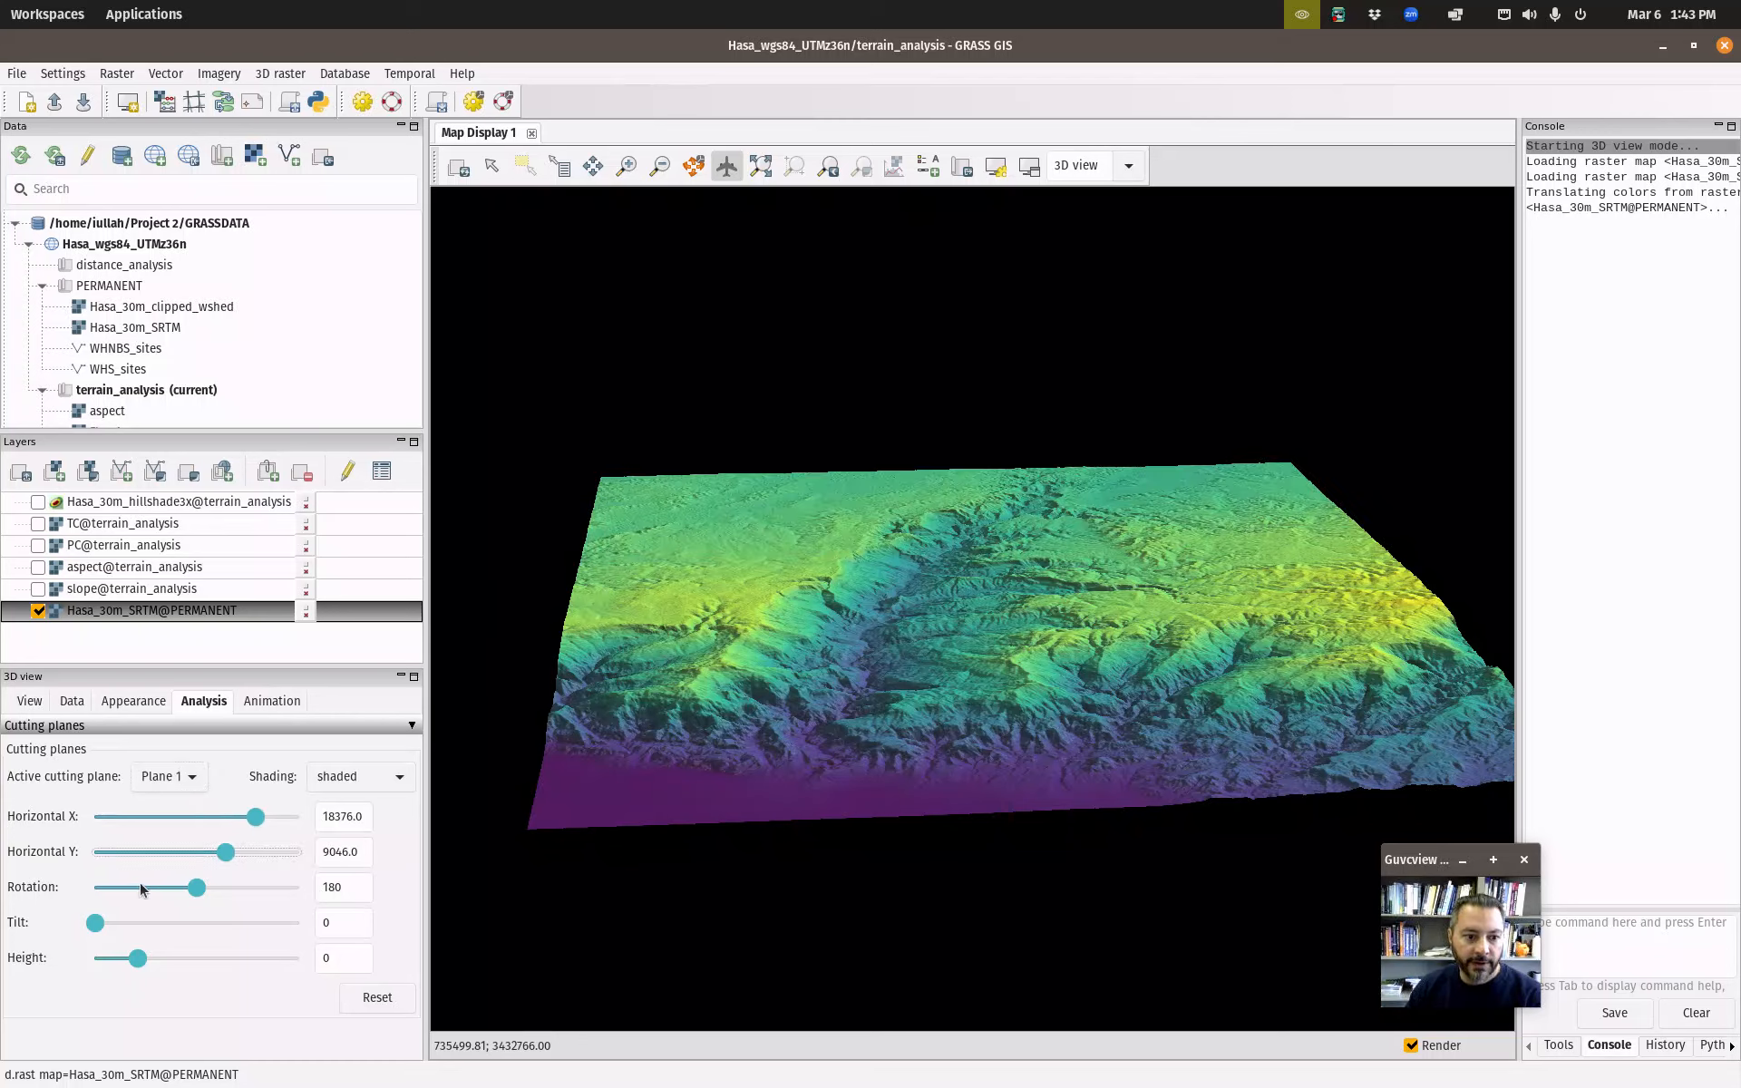
drag(197, 888, 161, 923)
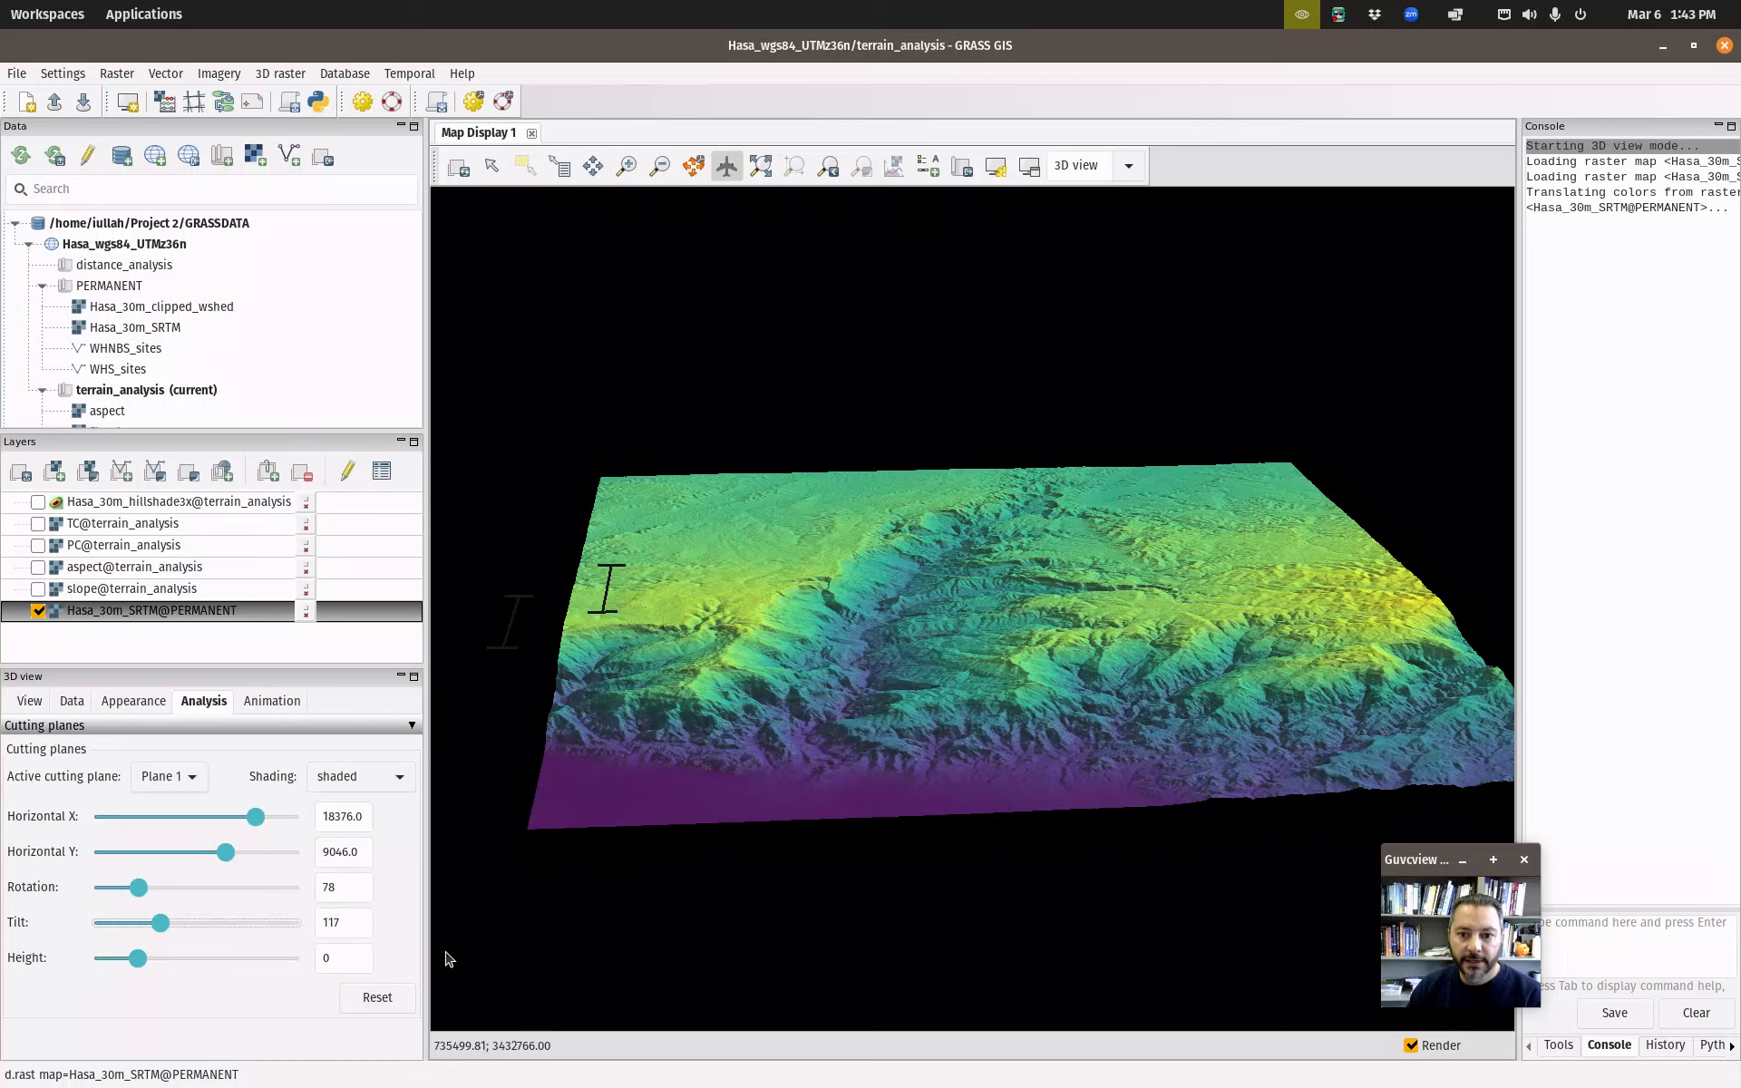
click(176, 775)
click(171, 759)
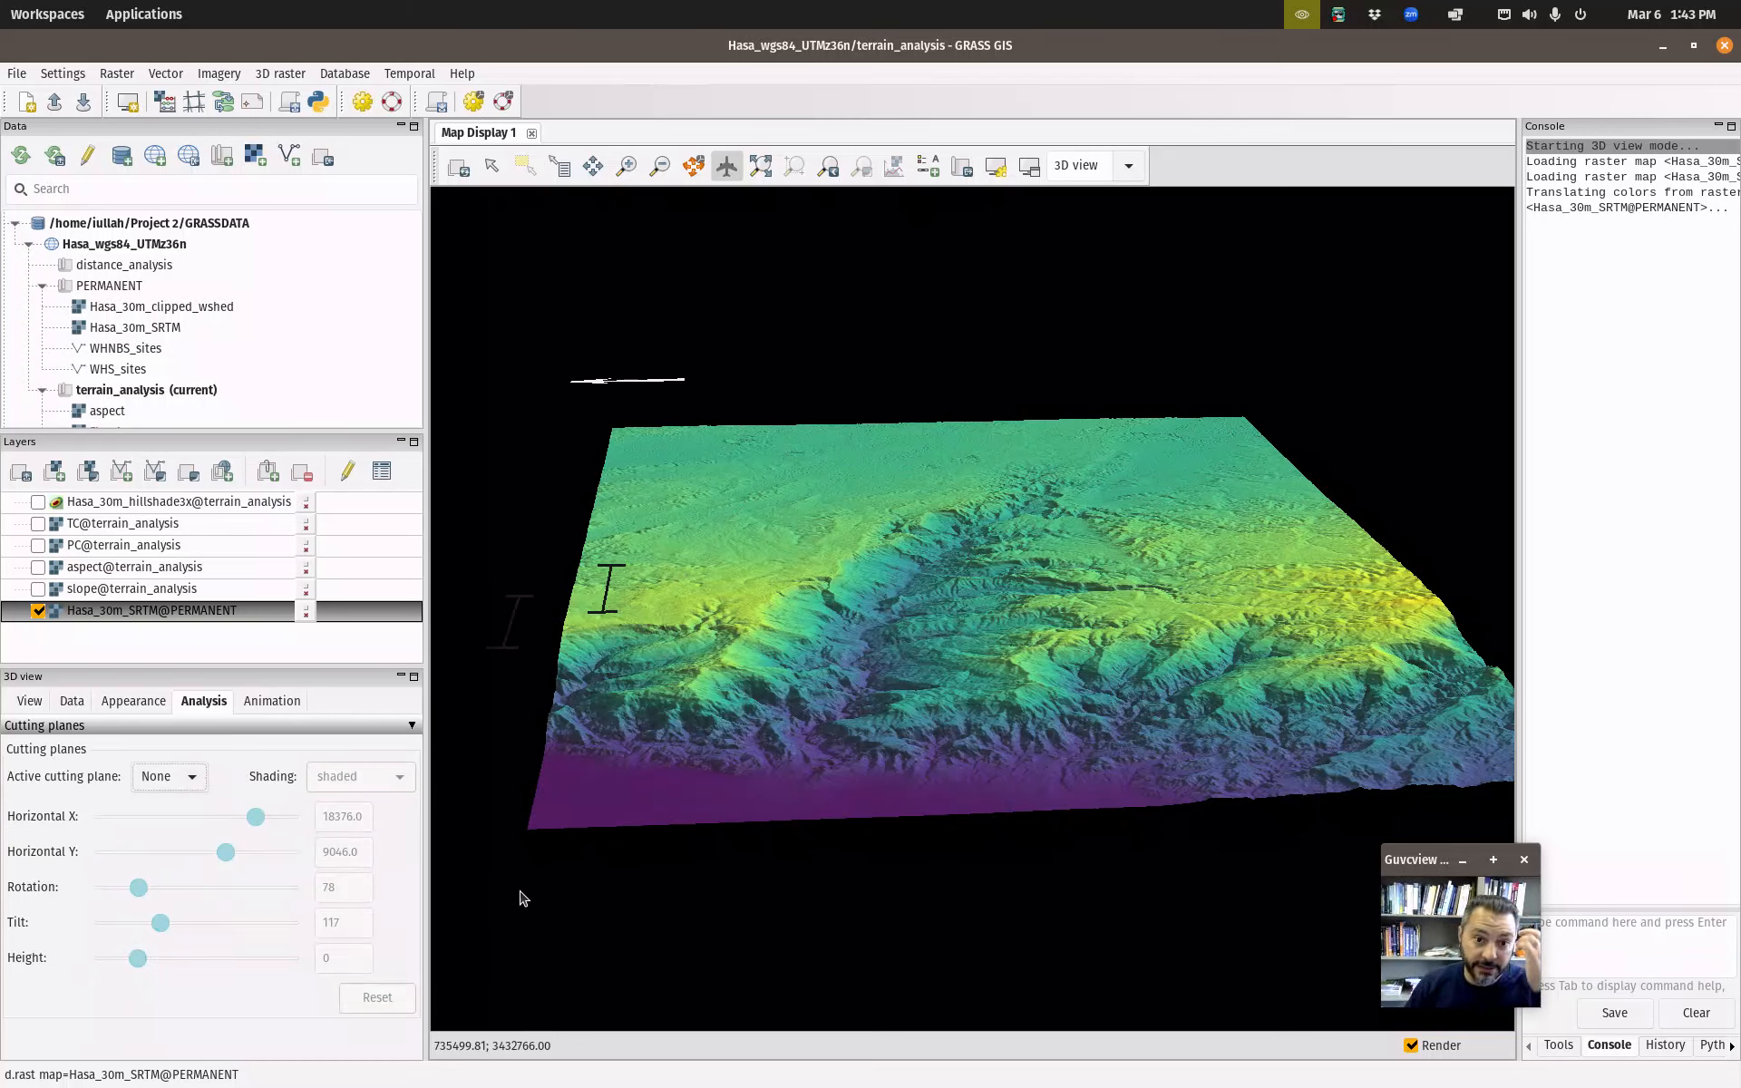
Try a constant color for the elevation surface and switch its color source back to map.
click(61, 708)
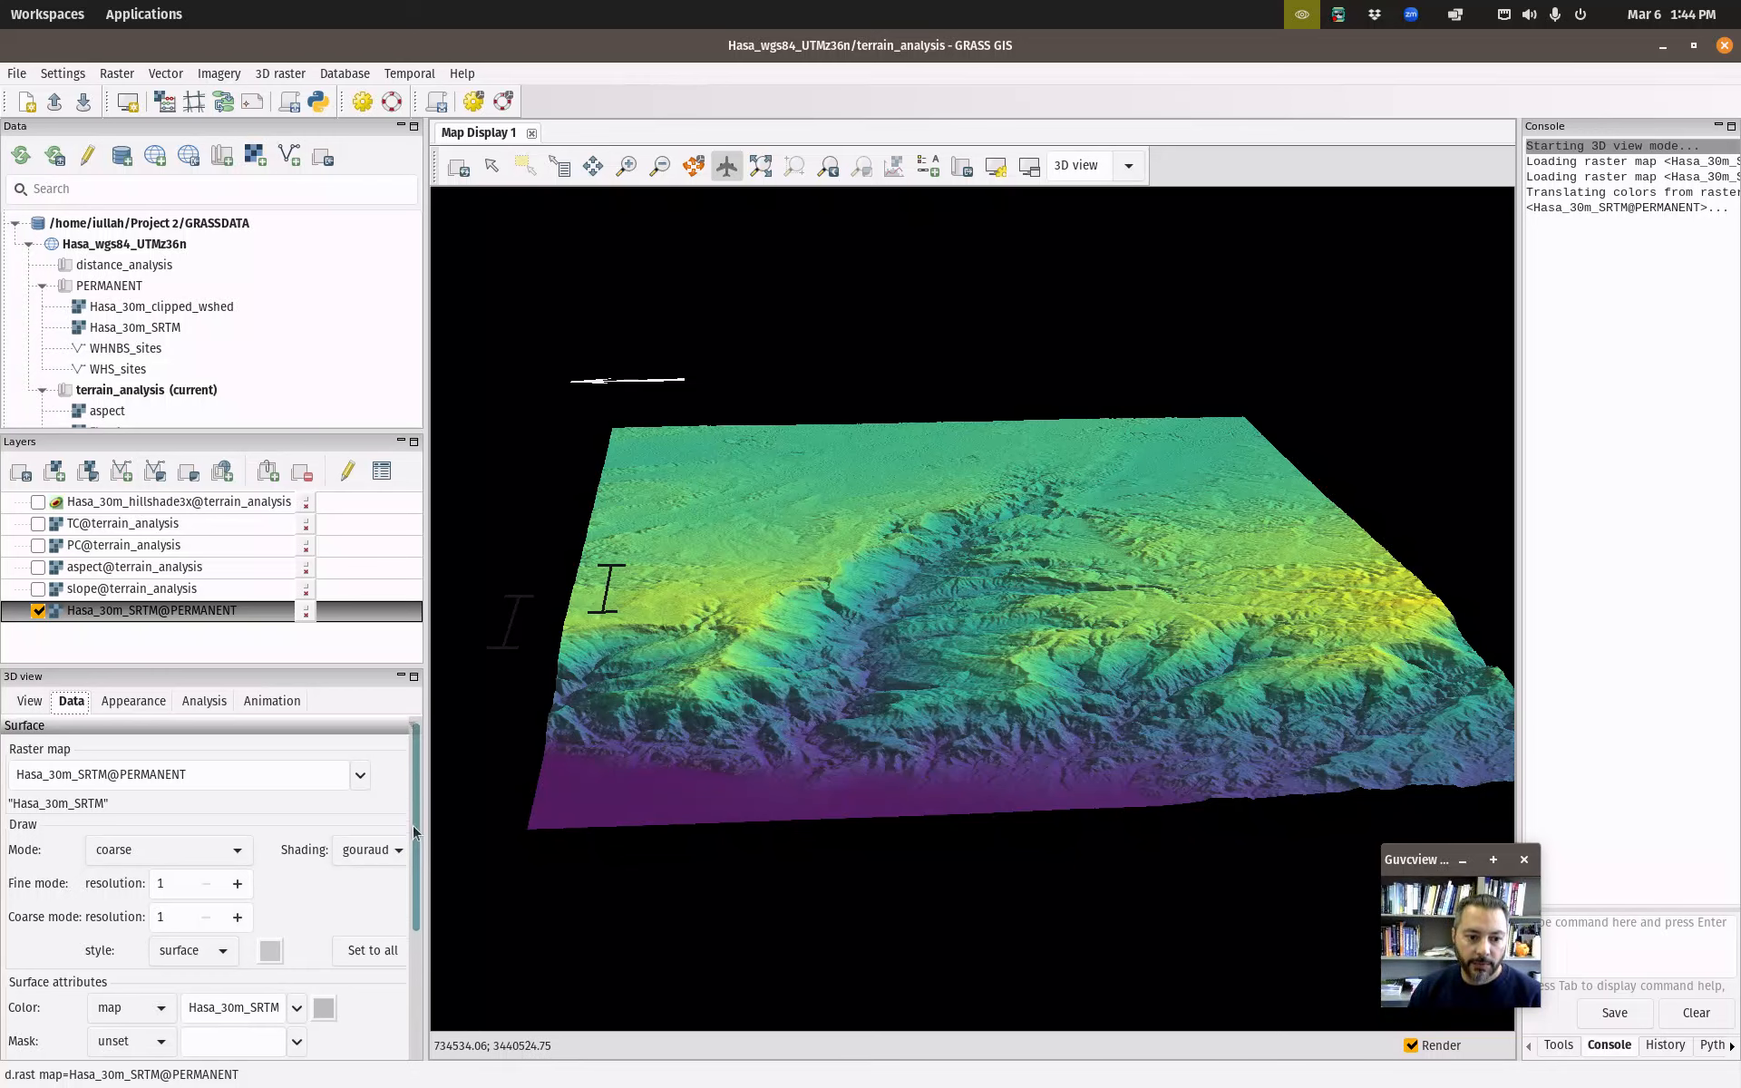
scroll(12, 839, down, 3)
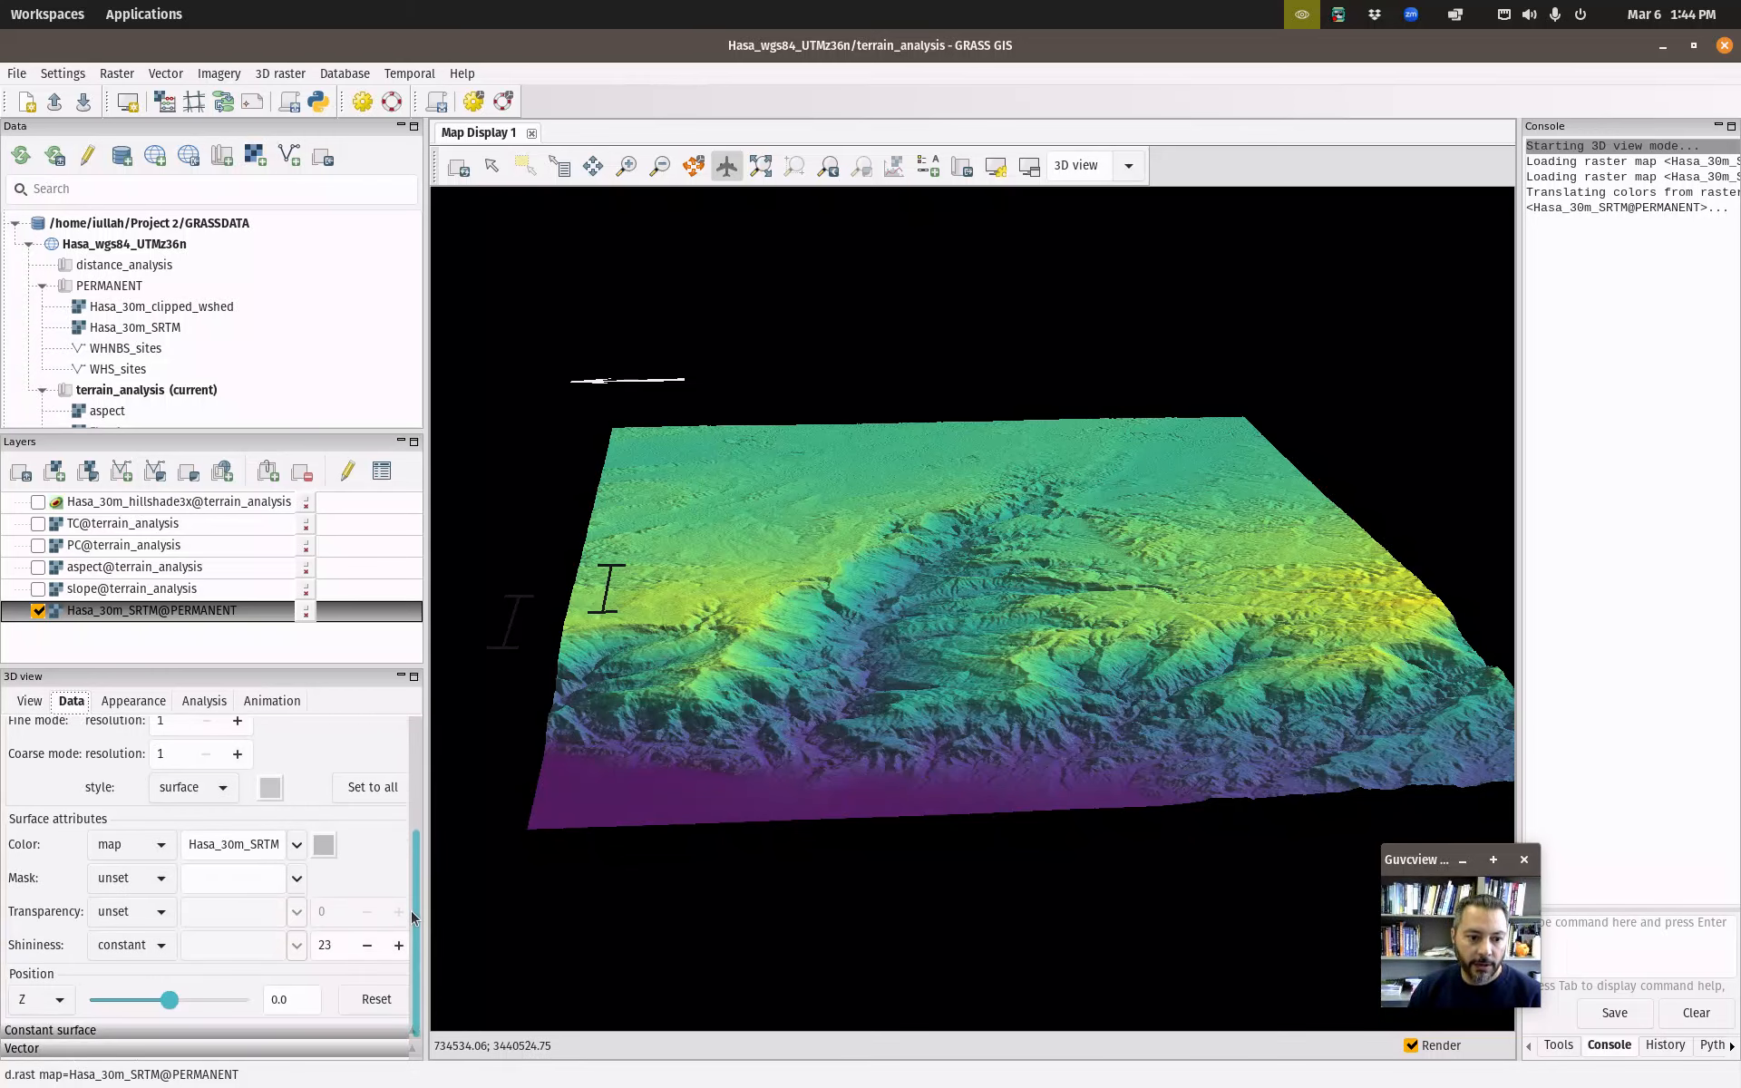
click(159, 844)
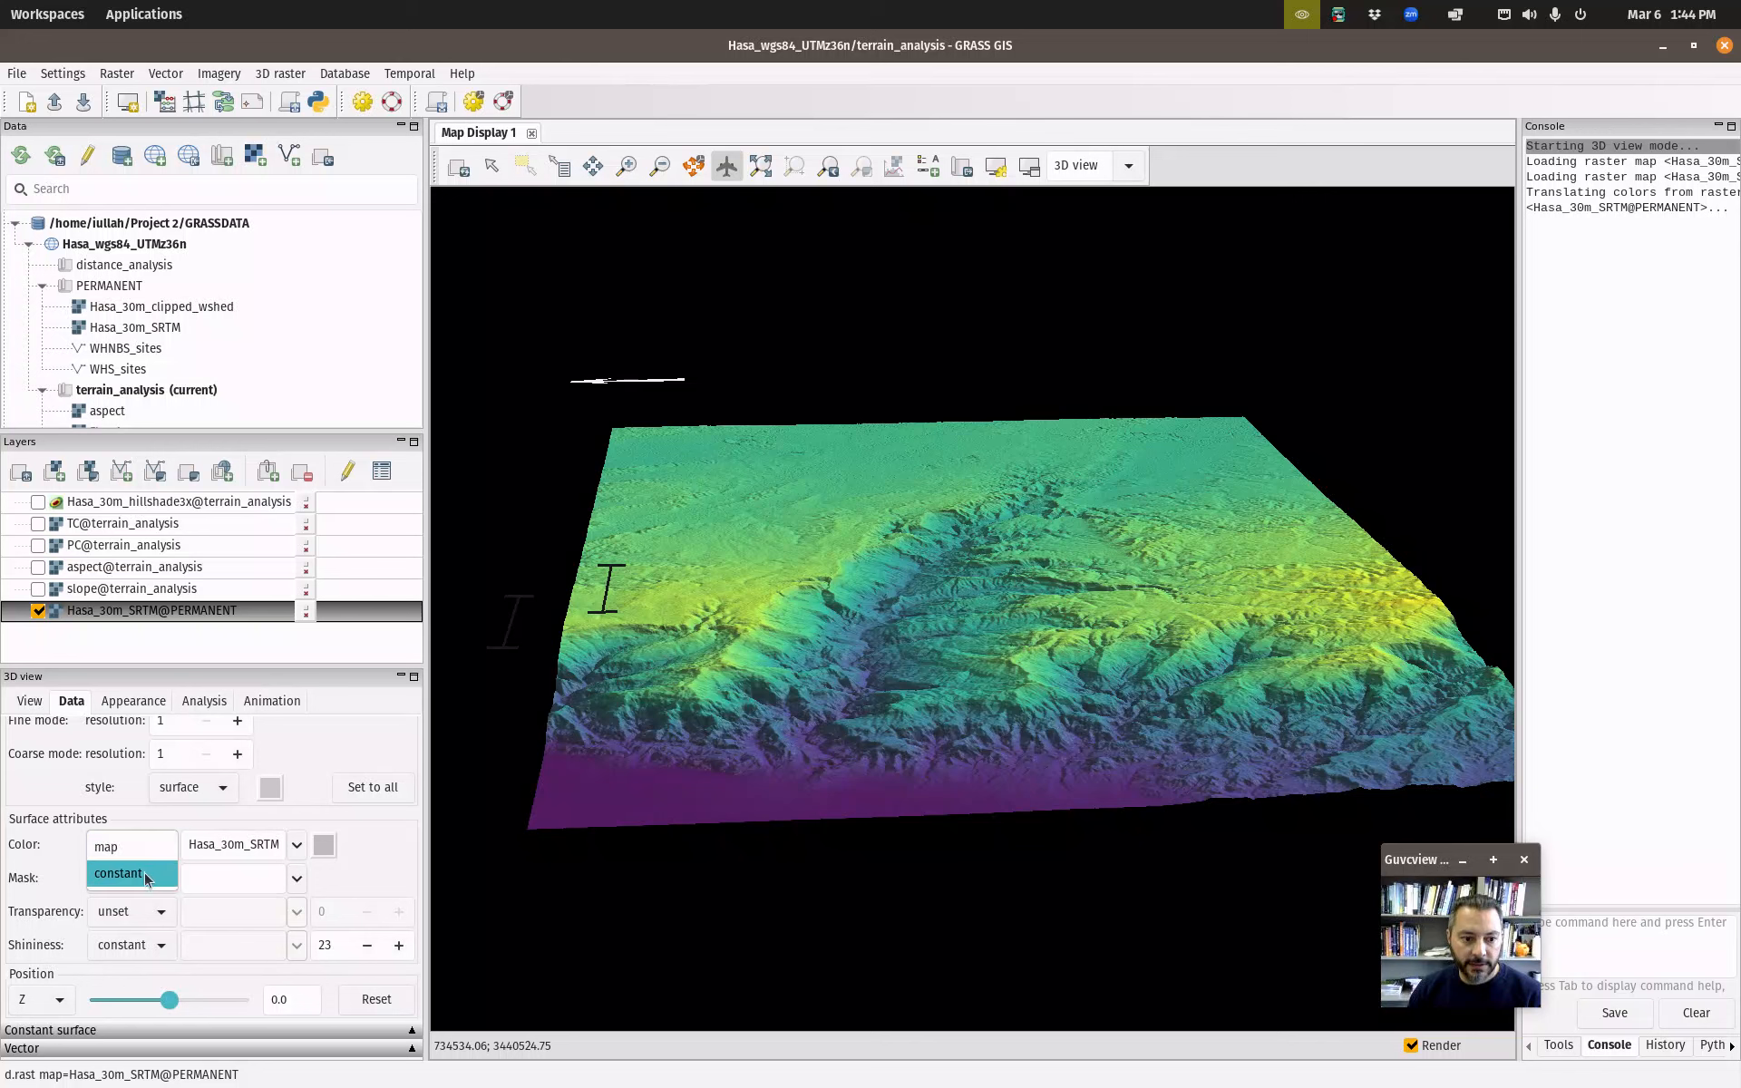
click(155, 873)
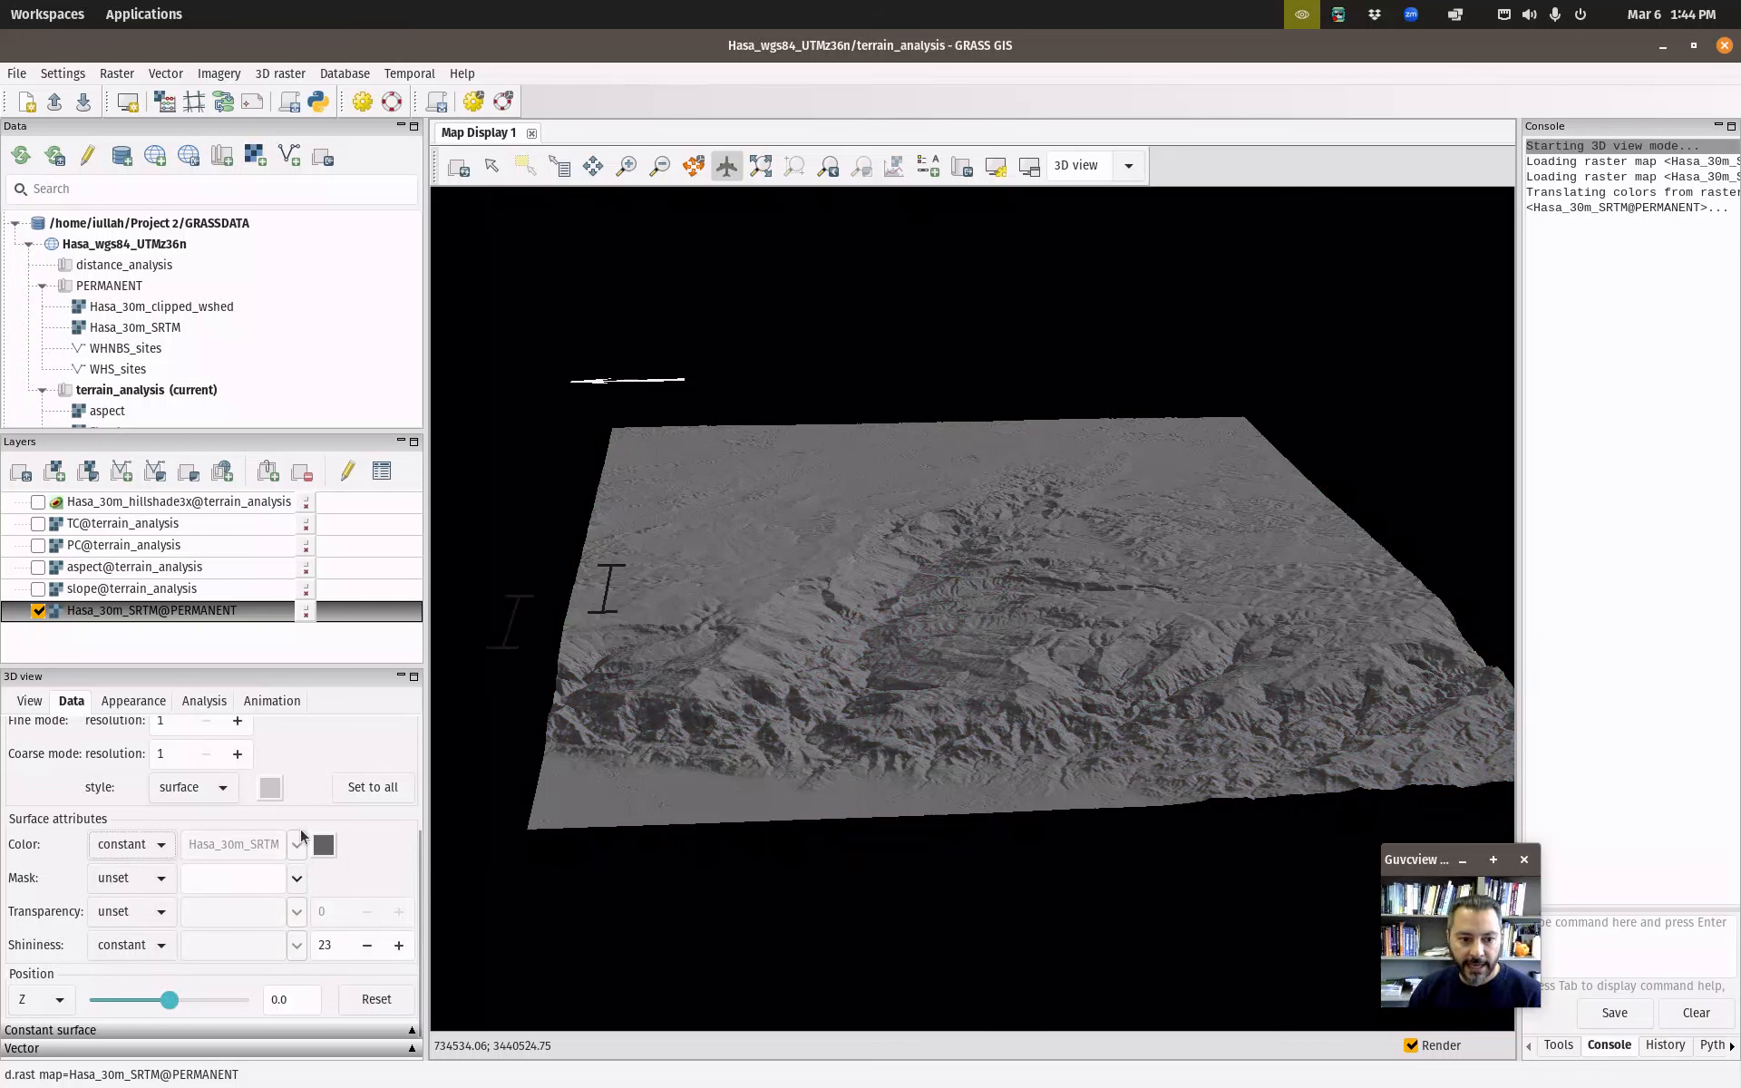
click(166, 855)
click(139, 820)
Drape the slope@terrain_analysis raster over the elevation surface as its color map.
click(297, 845)
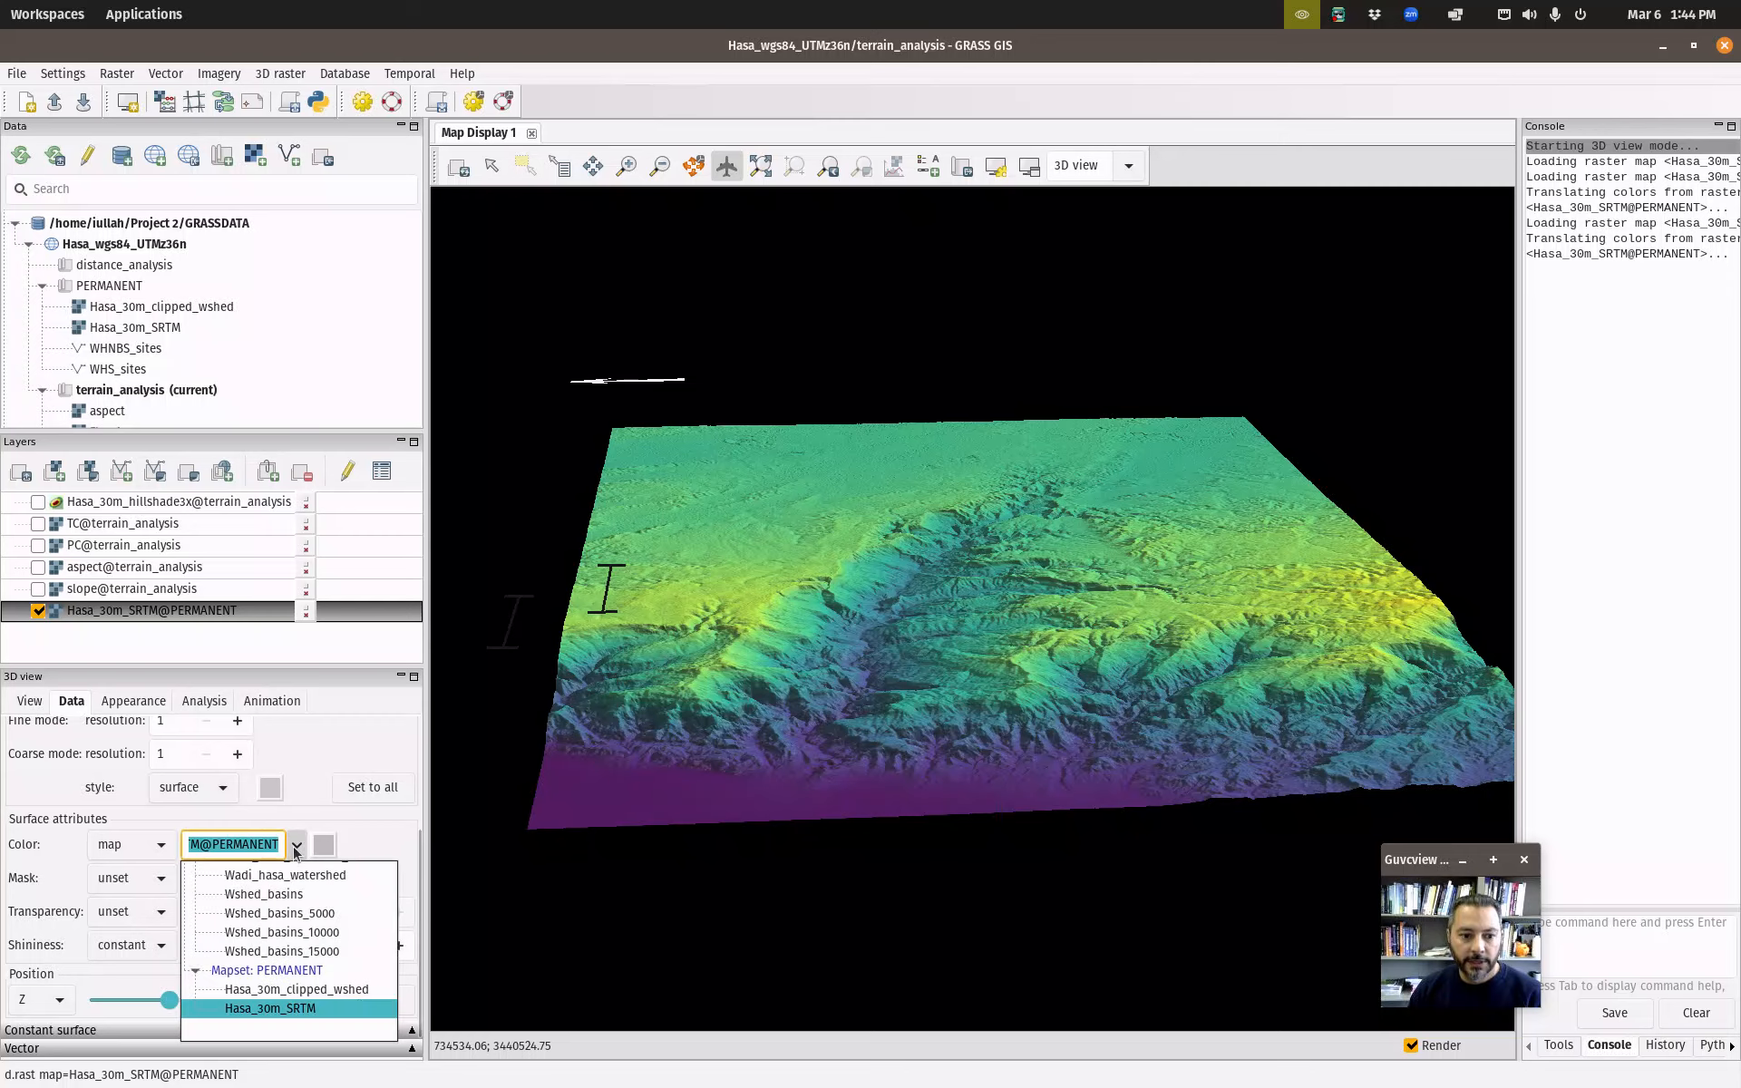
scroll(302, 954, up, 3)
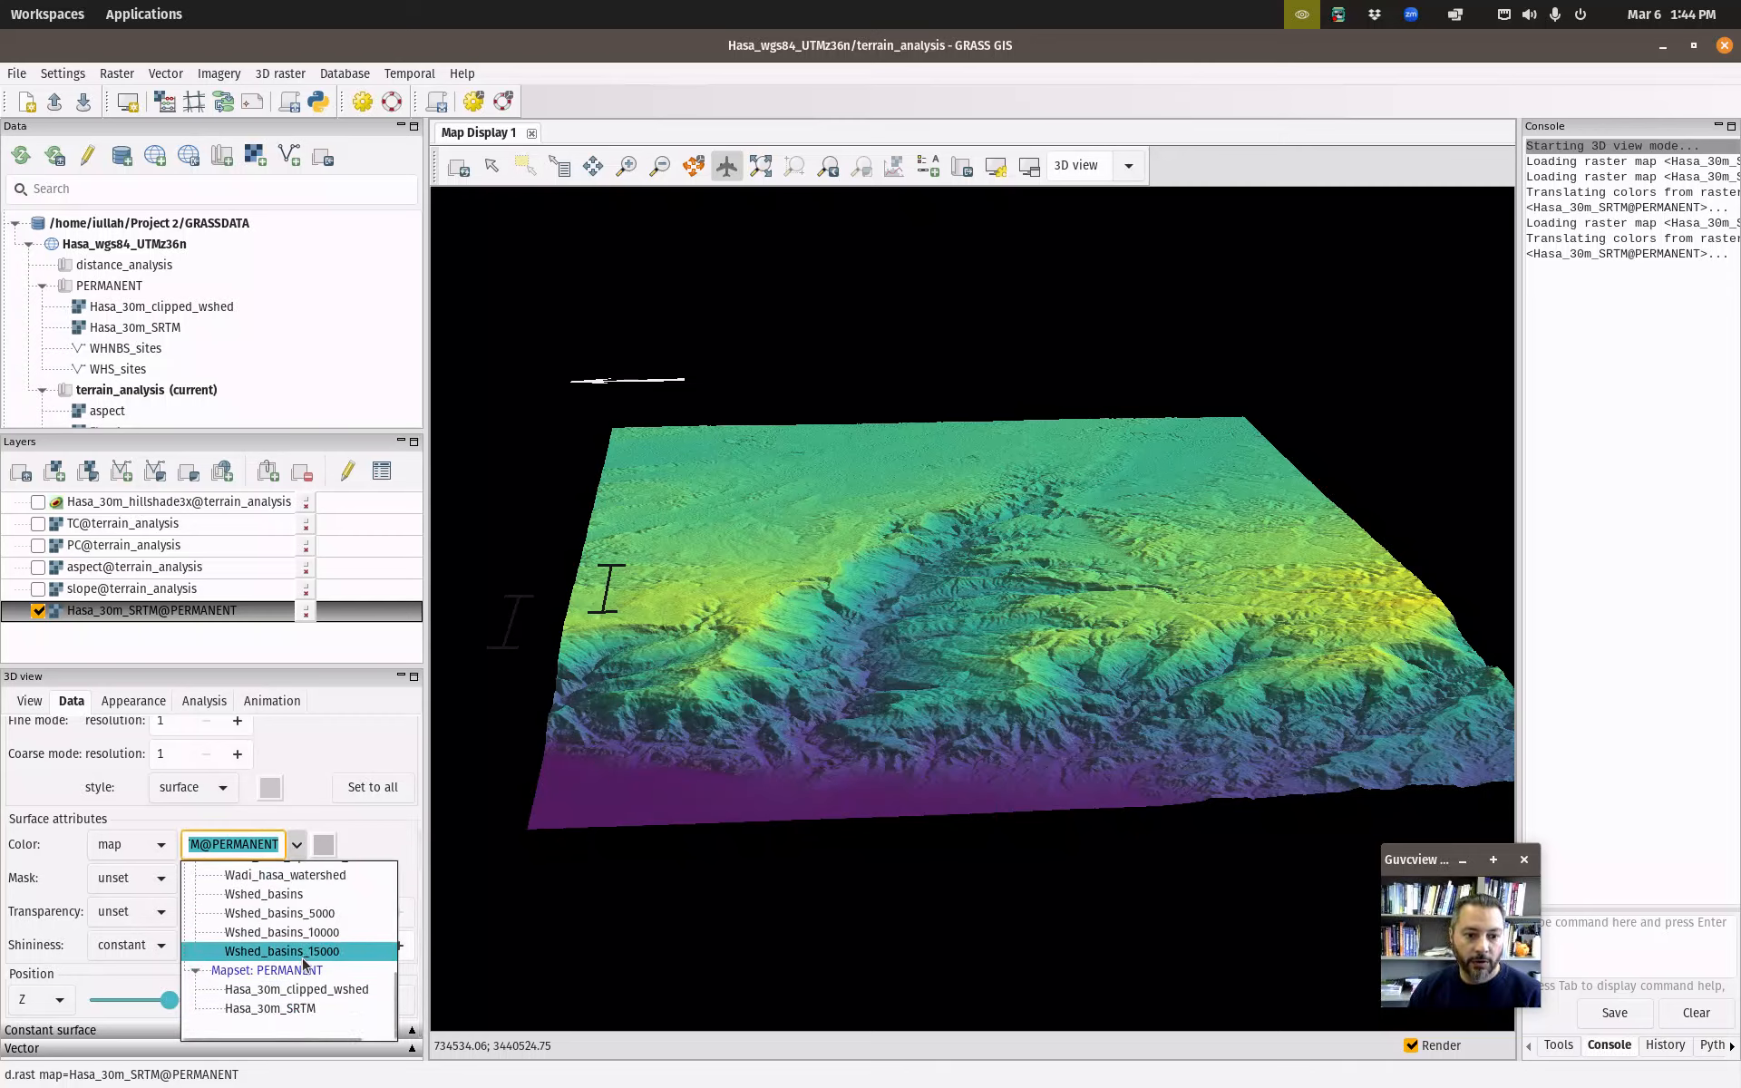
click(302, 956)
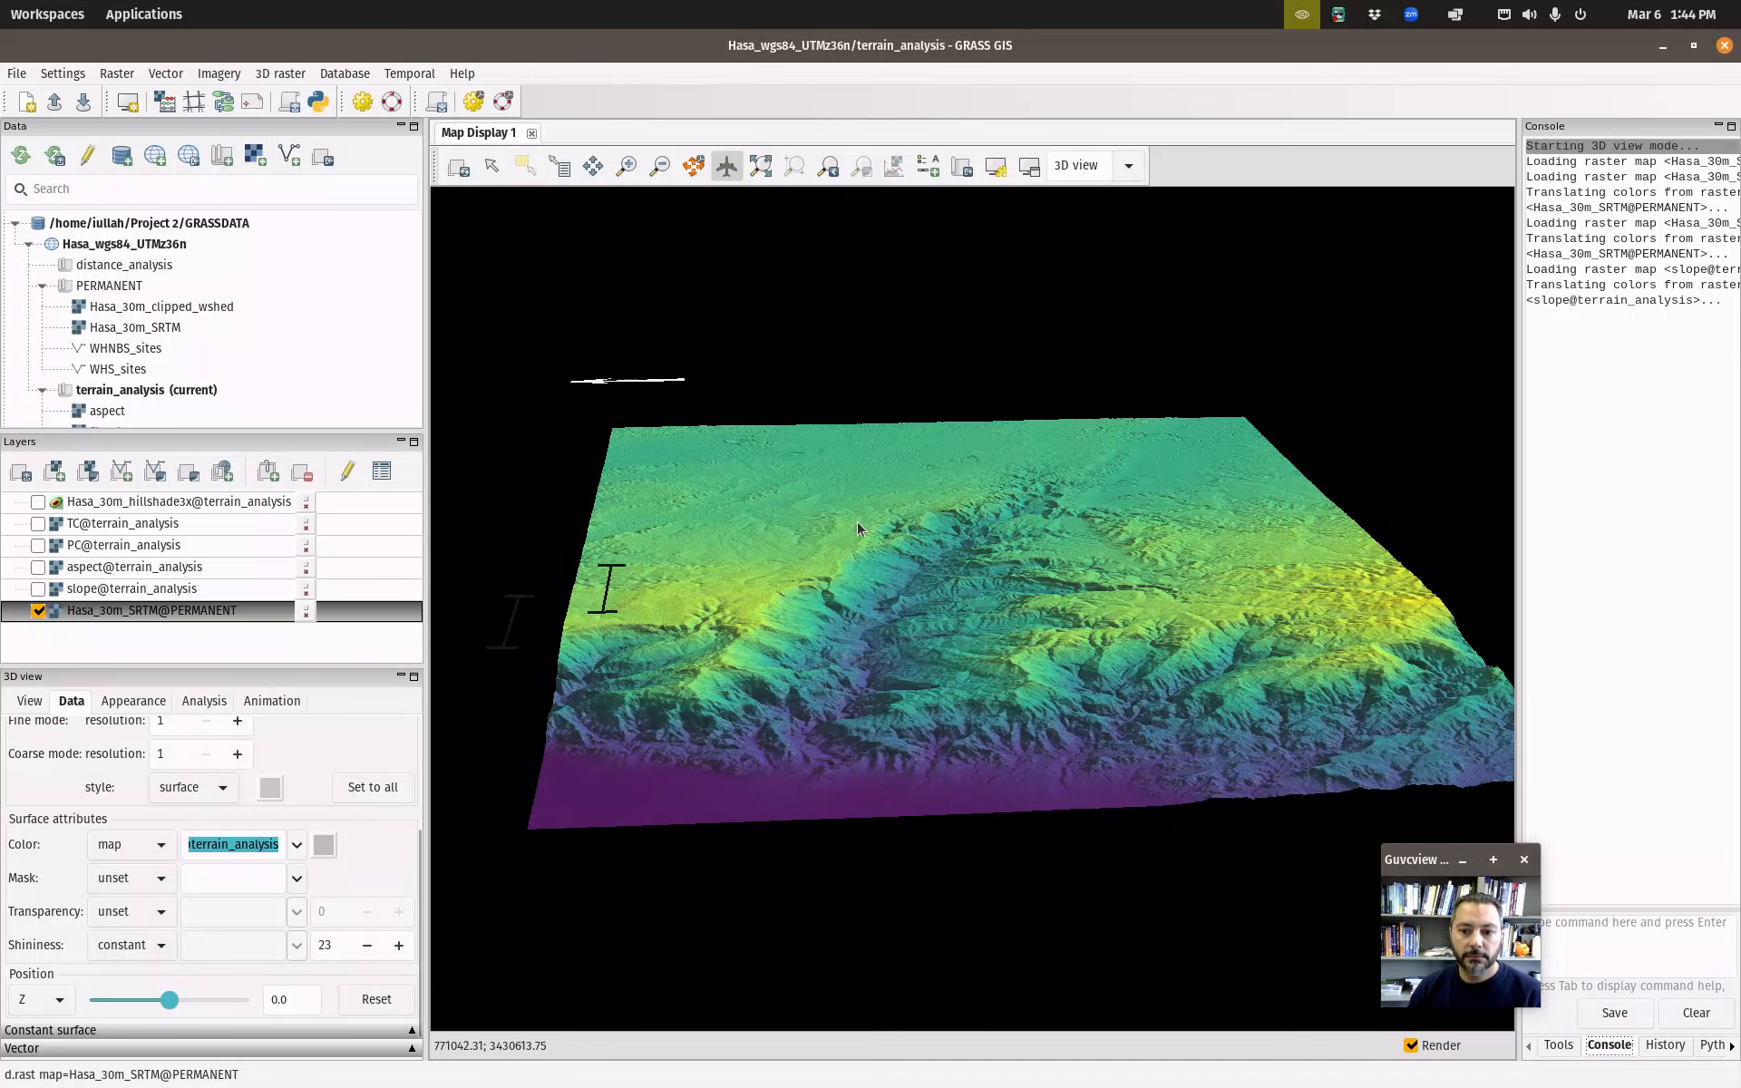
scroll(917, 598, down, 1)
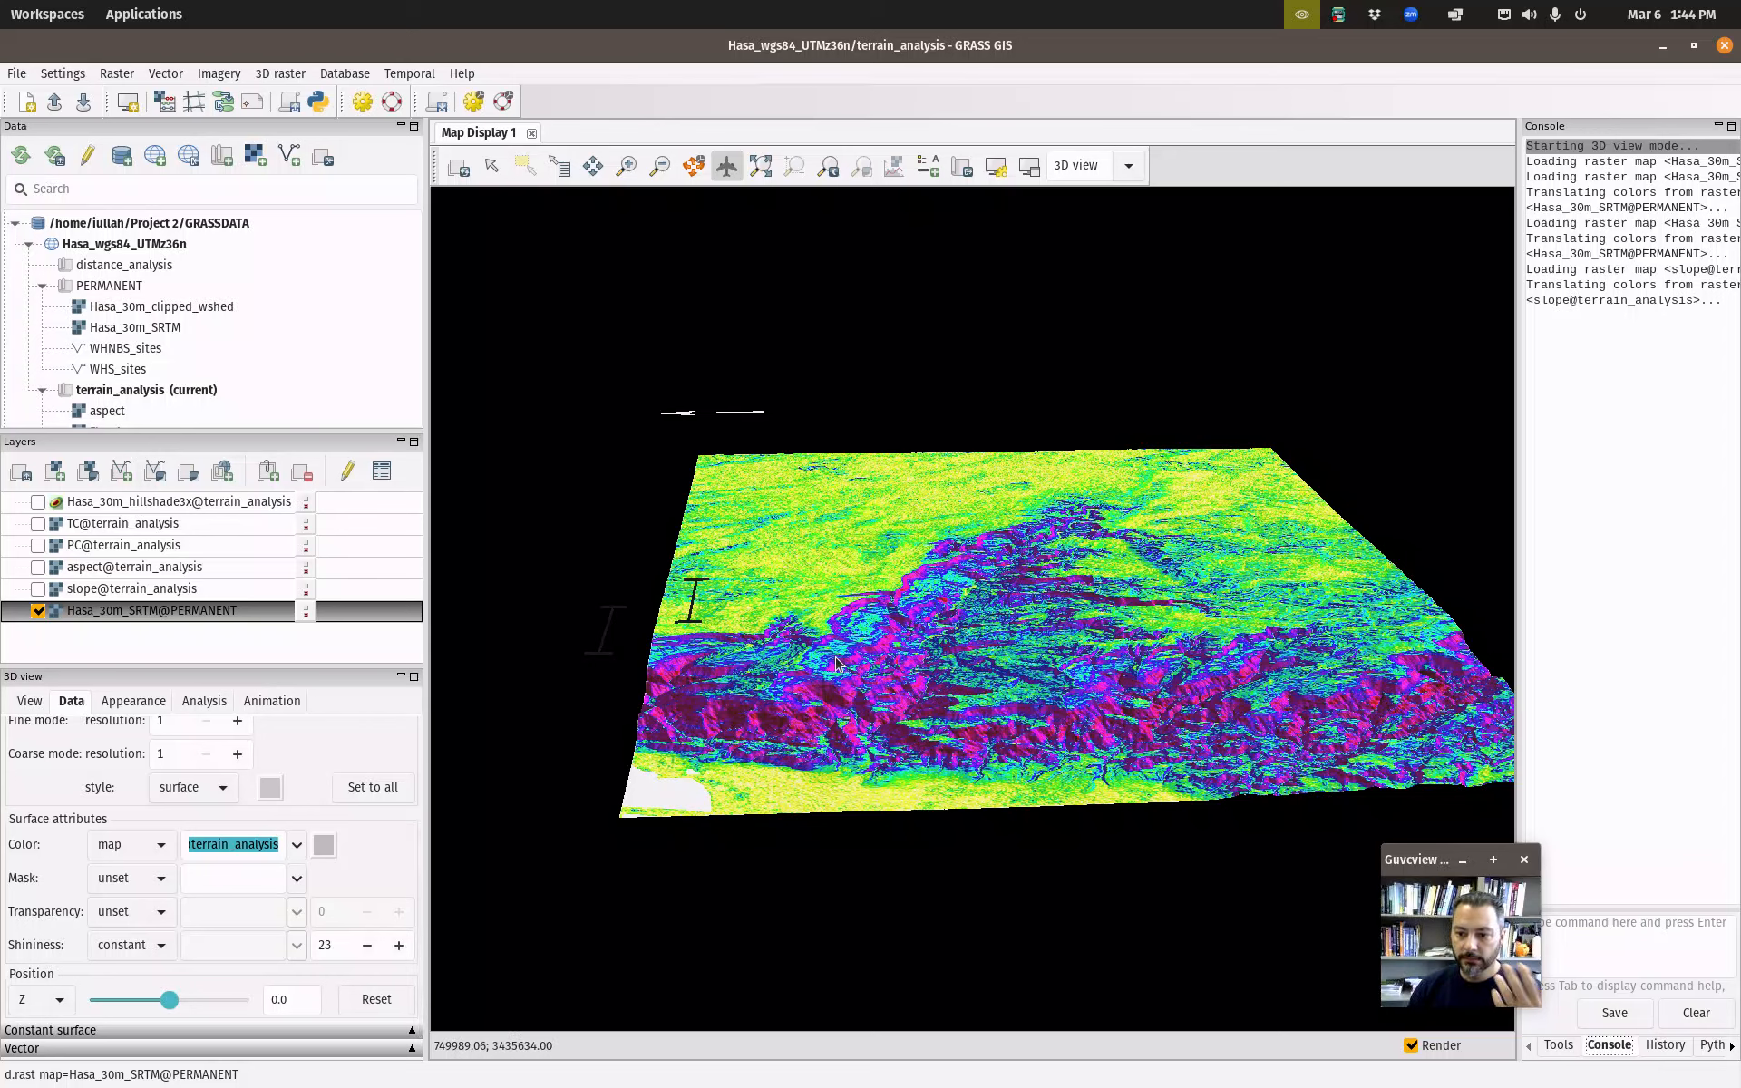
Raise the vertical exaggeration (Z-exag) of the 3D view to 3.0.
click(43, 700)
scroll(75, 798, up, 3)
drag(349, 903, 347, 868)
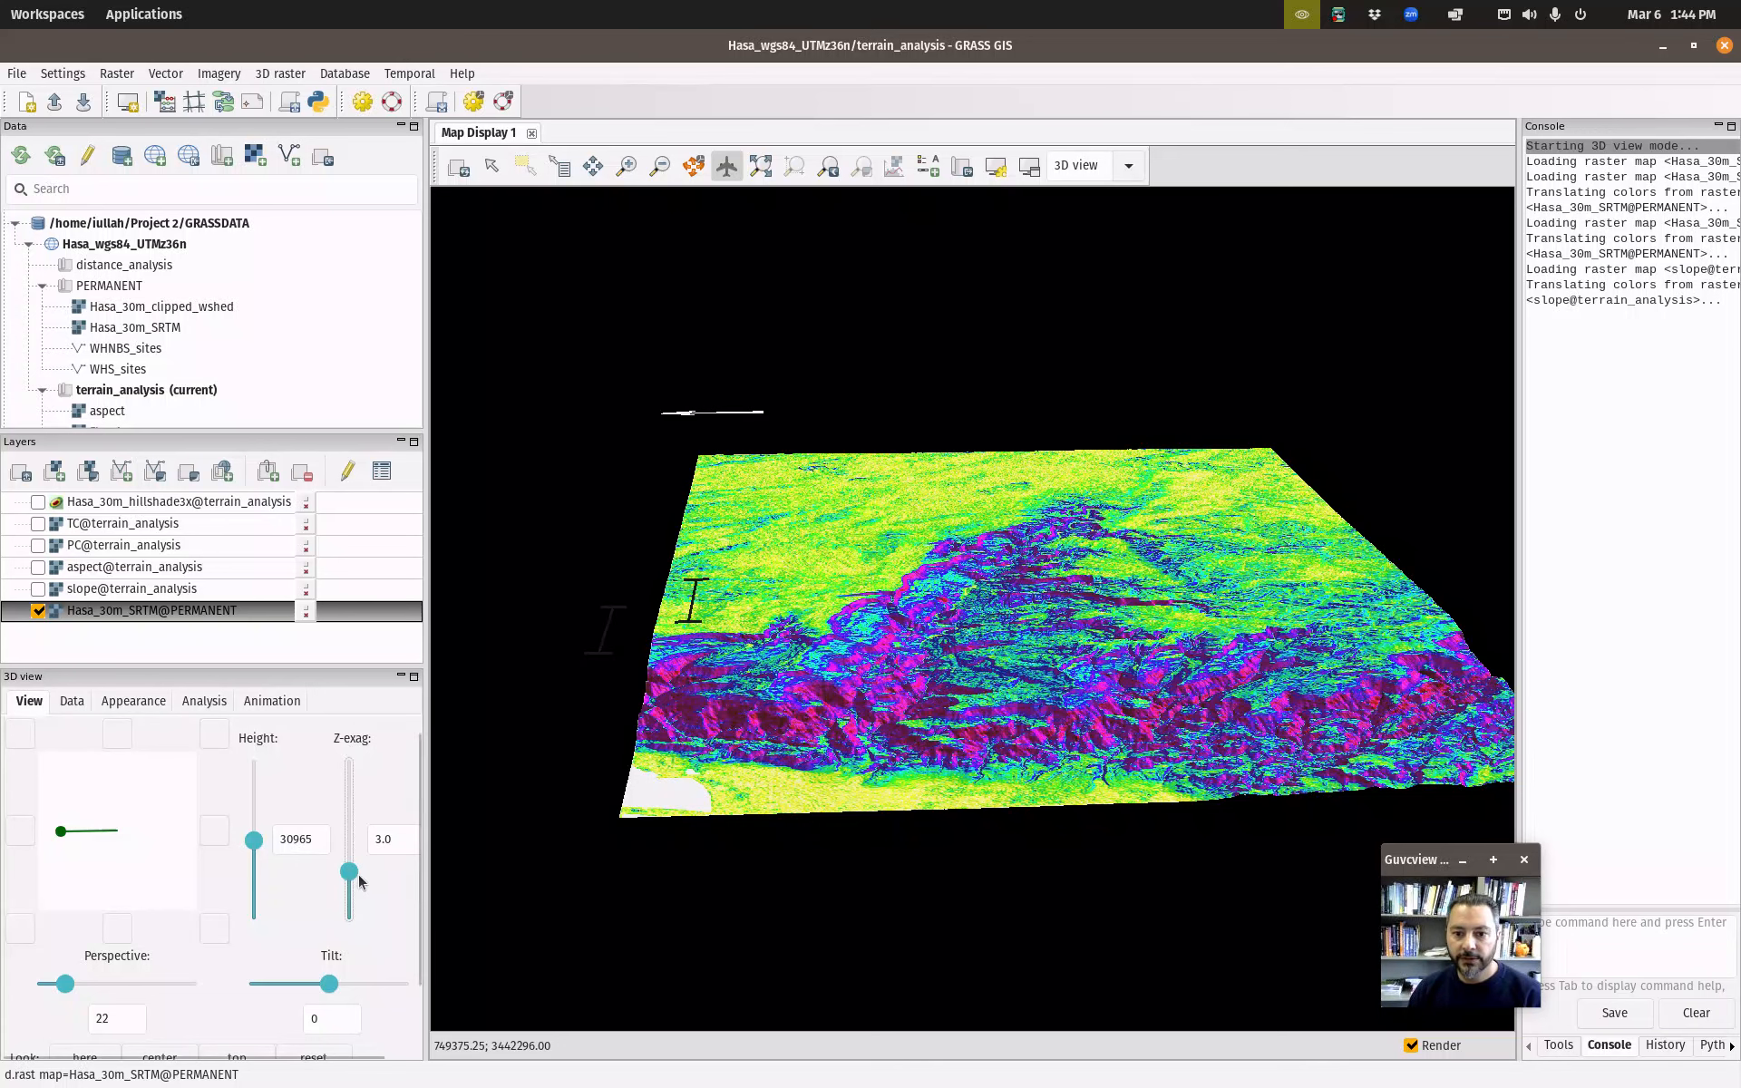
click(461, 176)
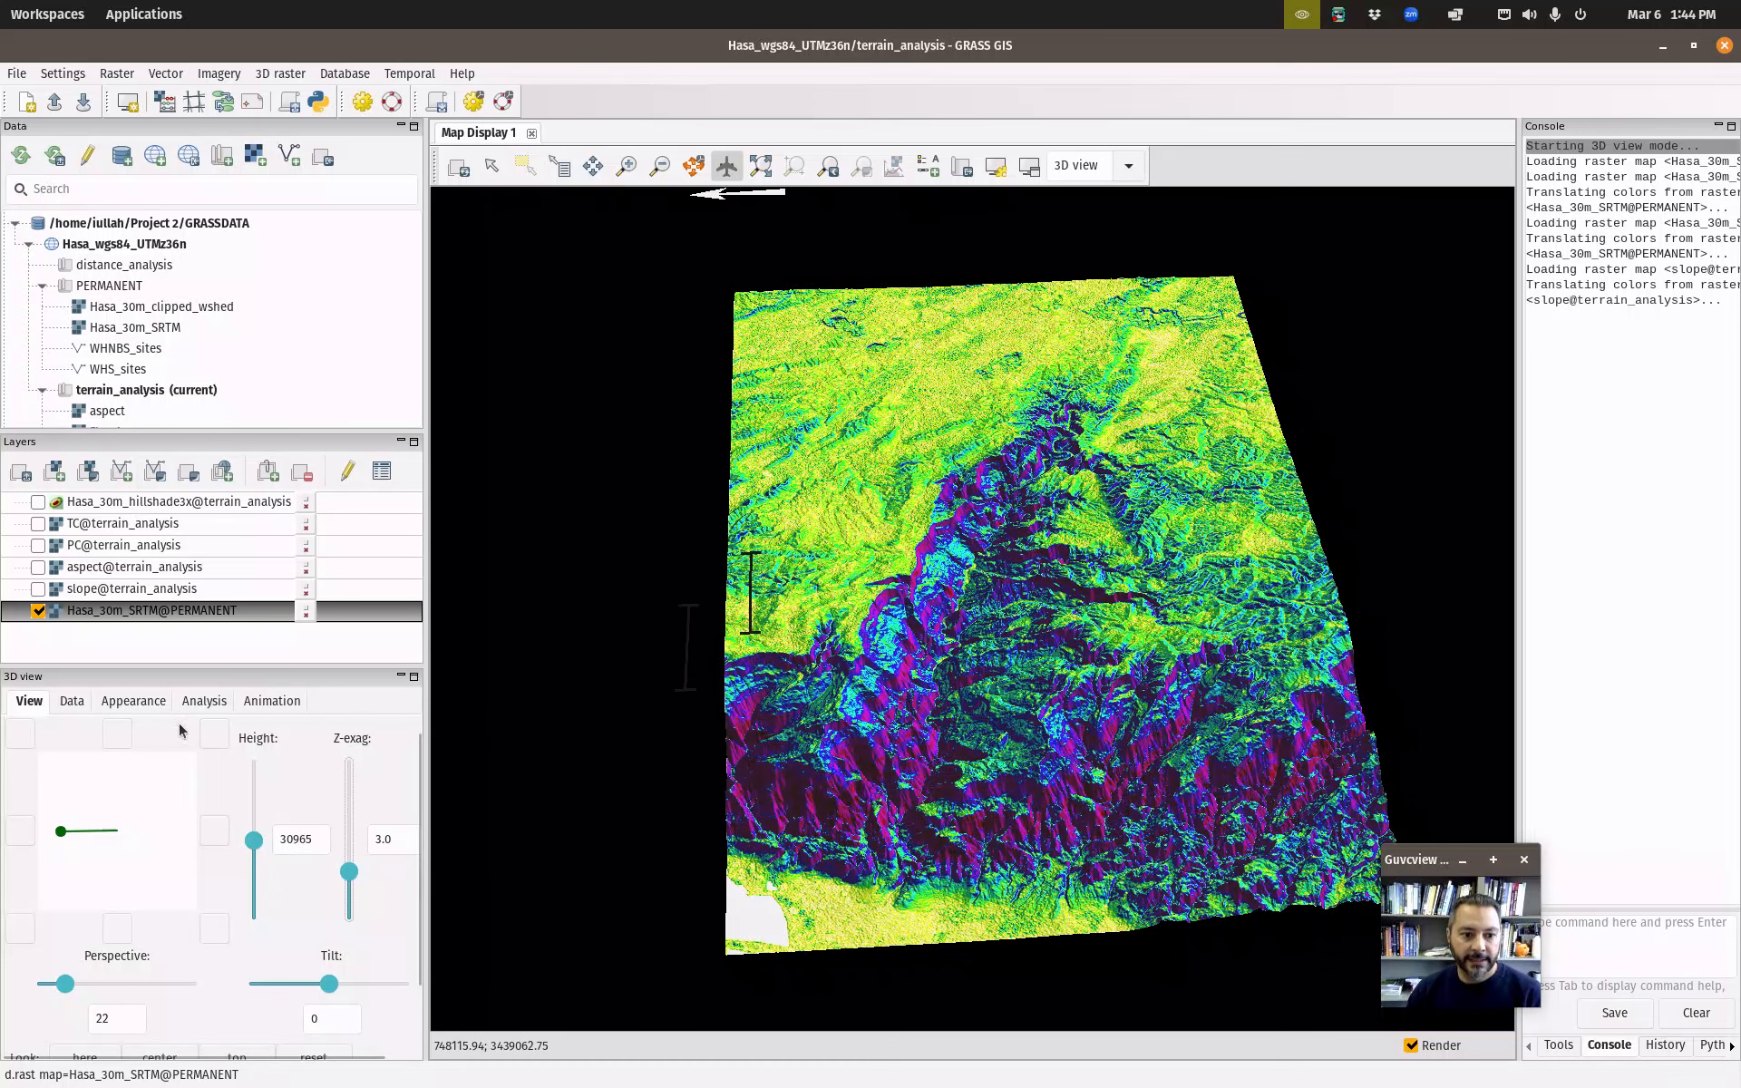
Adjust the 3D viewing height to -51133, then to 12721, and redraw the terrain.
drag(253, 850, 255, 892)
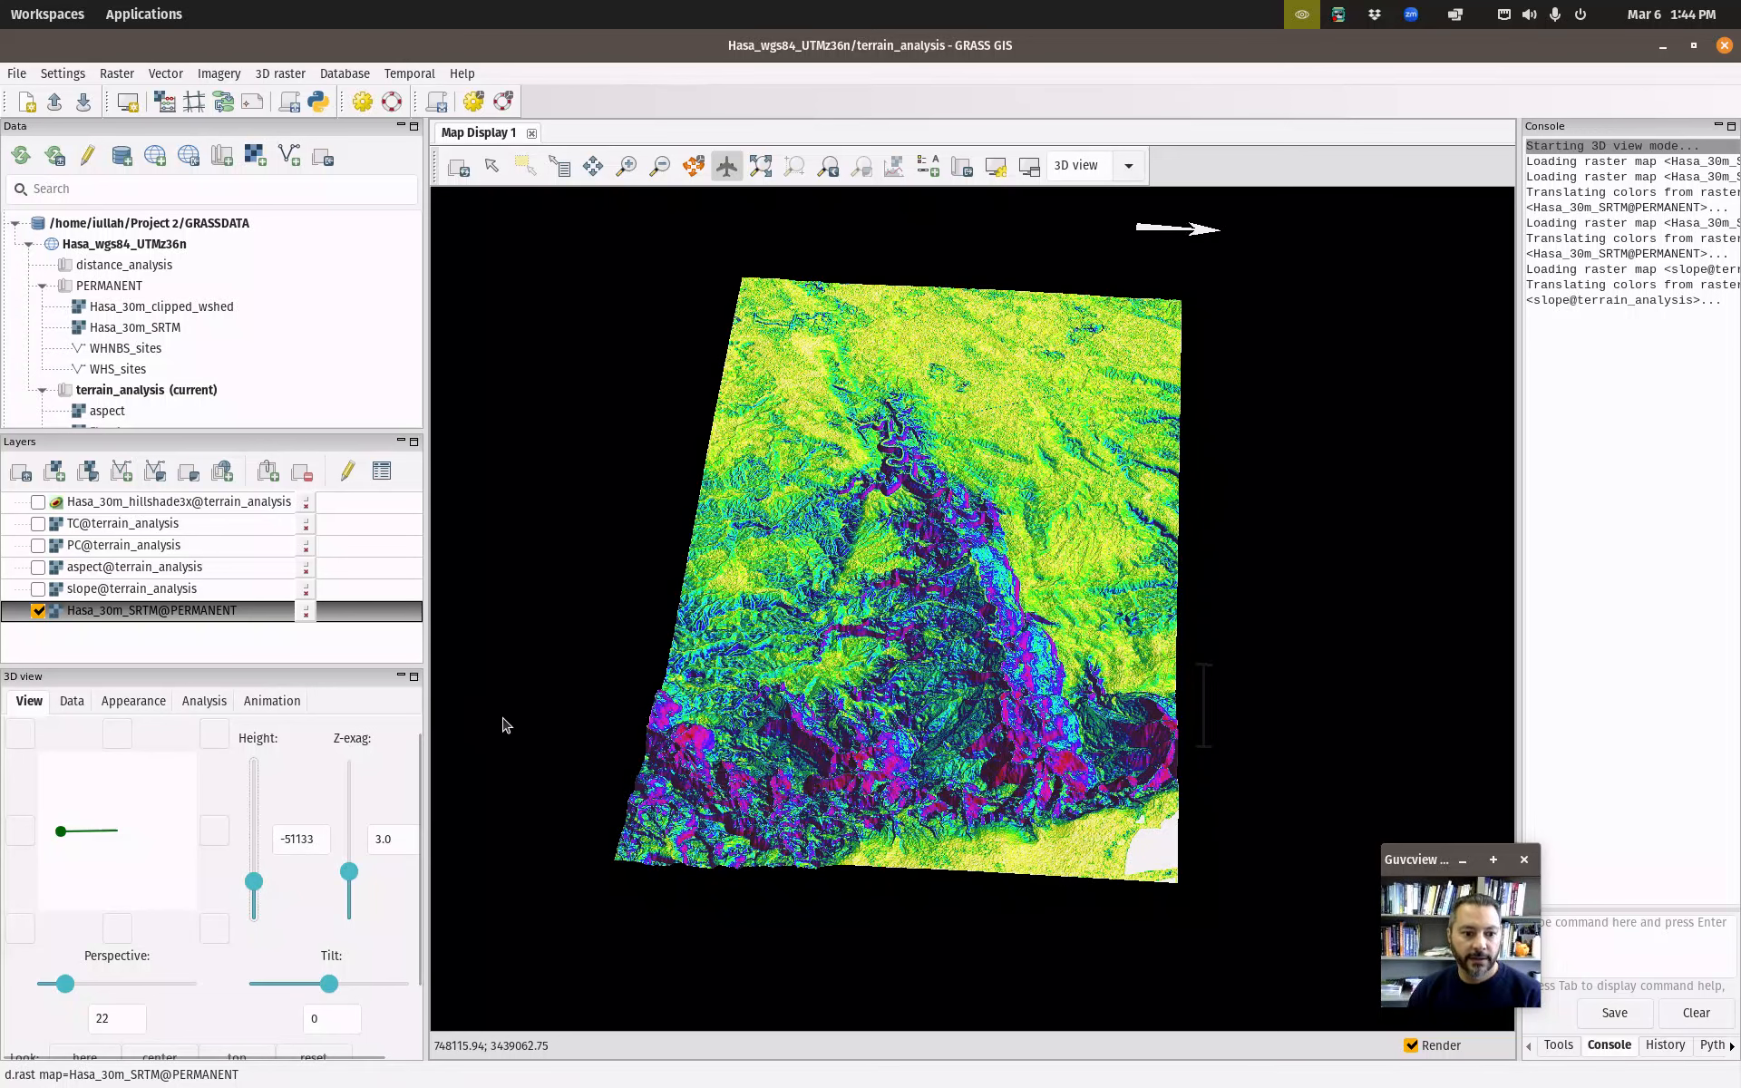
click(464, 174)
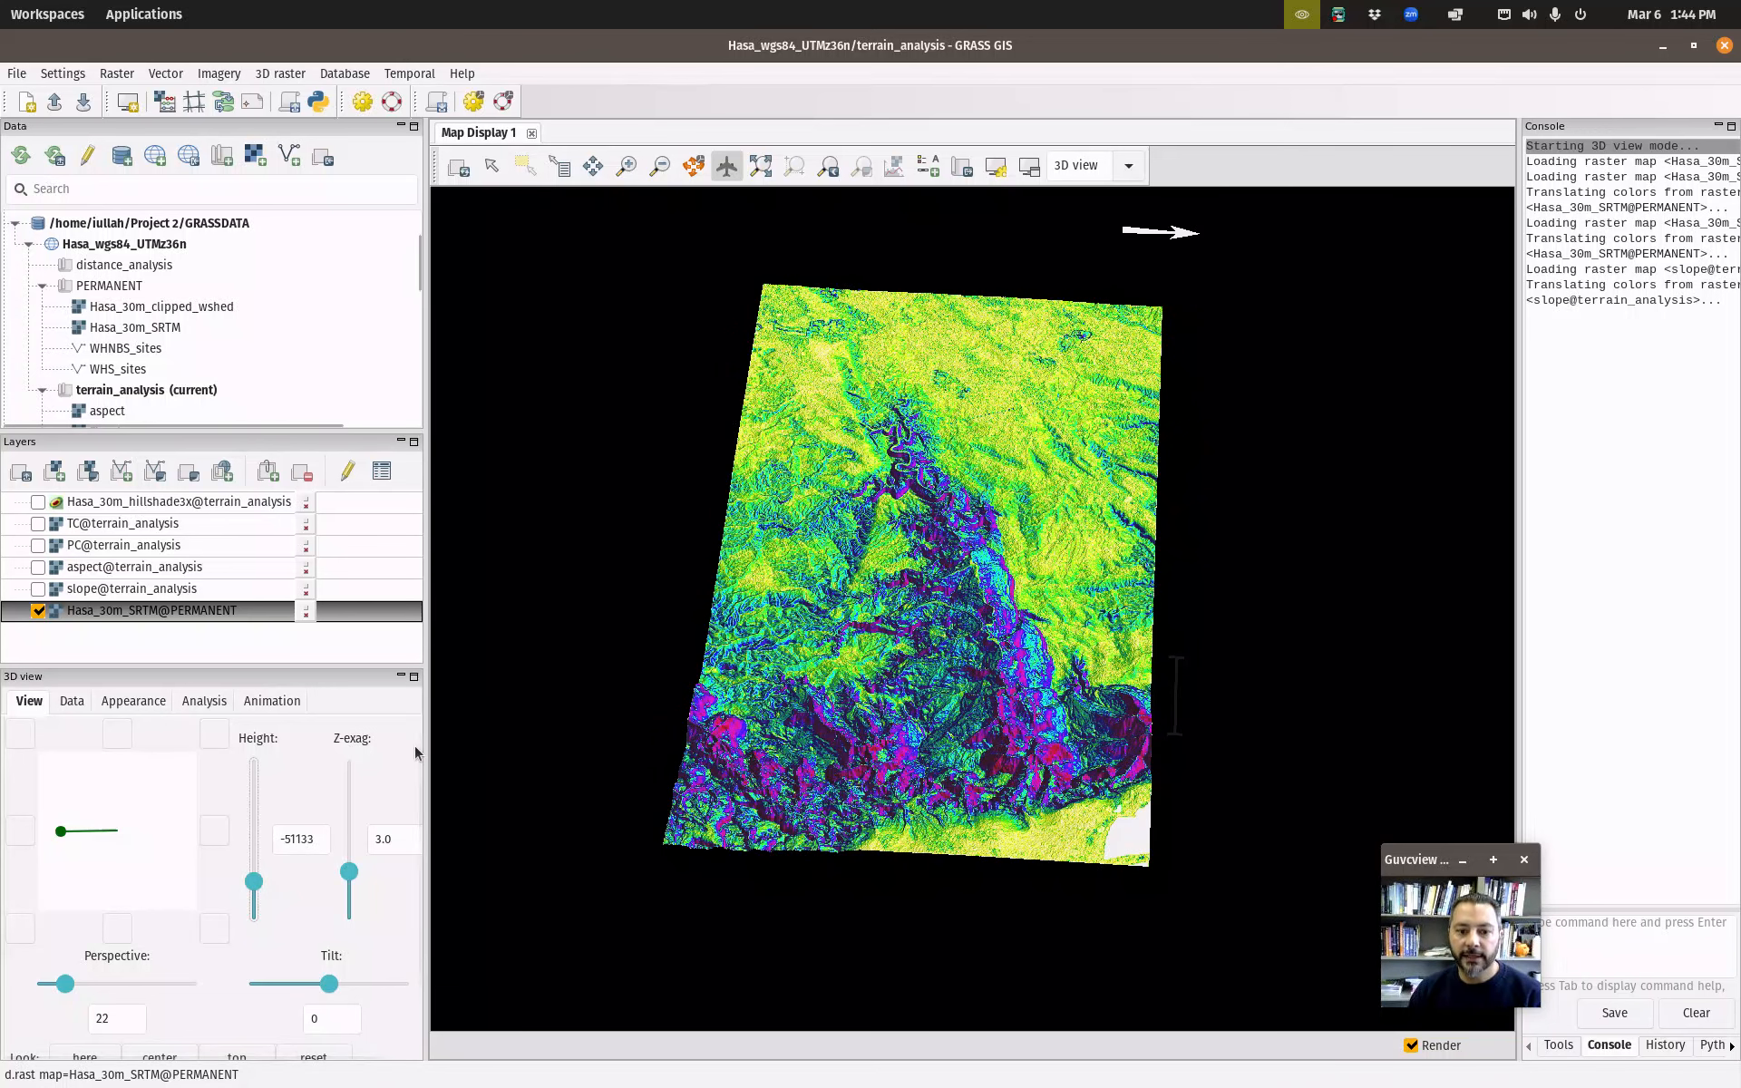
drag(255, 884, 257, 853)
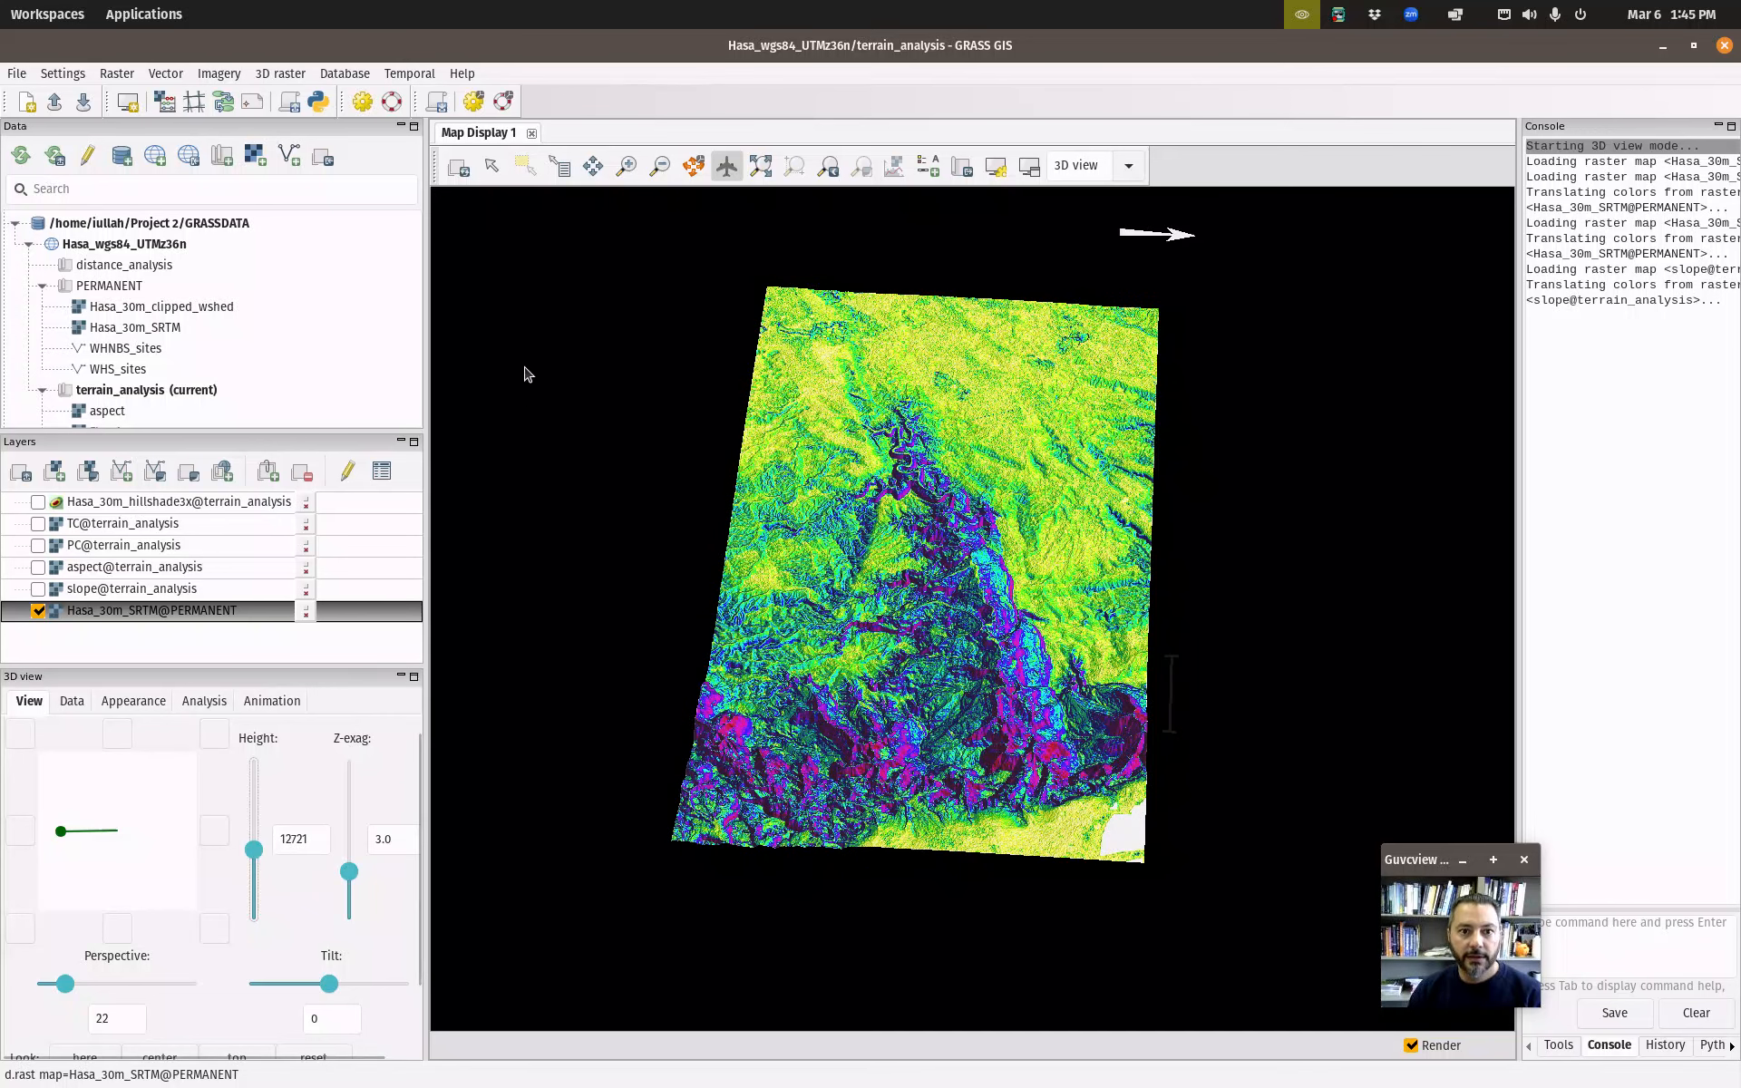
click(461, 173)
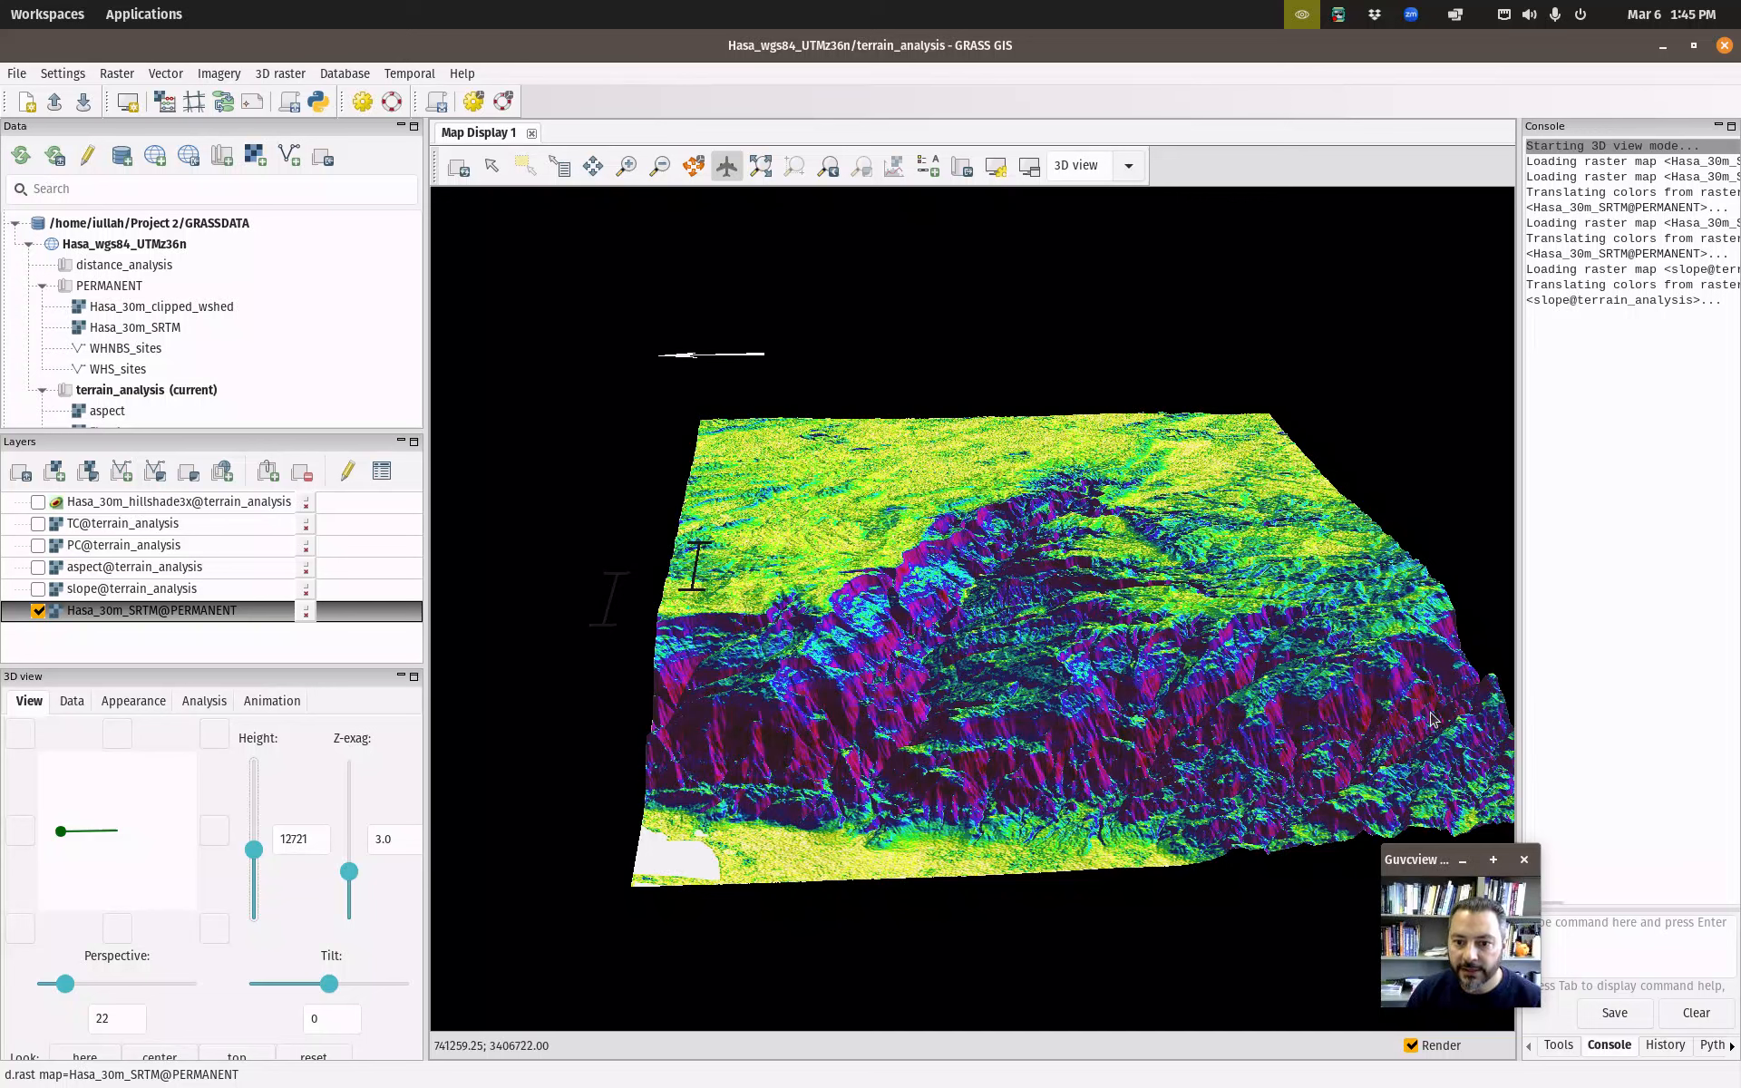
Replace the draped slope colors by using Hasa_30m_SRTM@PERMANENT as the elevation surface's color map.
click(72, 701)
click(295, 850)
scroll(279, 959, down, 4)
scroll(279, 969, down, 6)
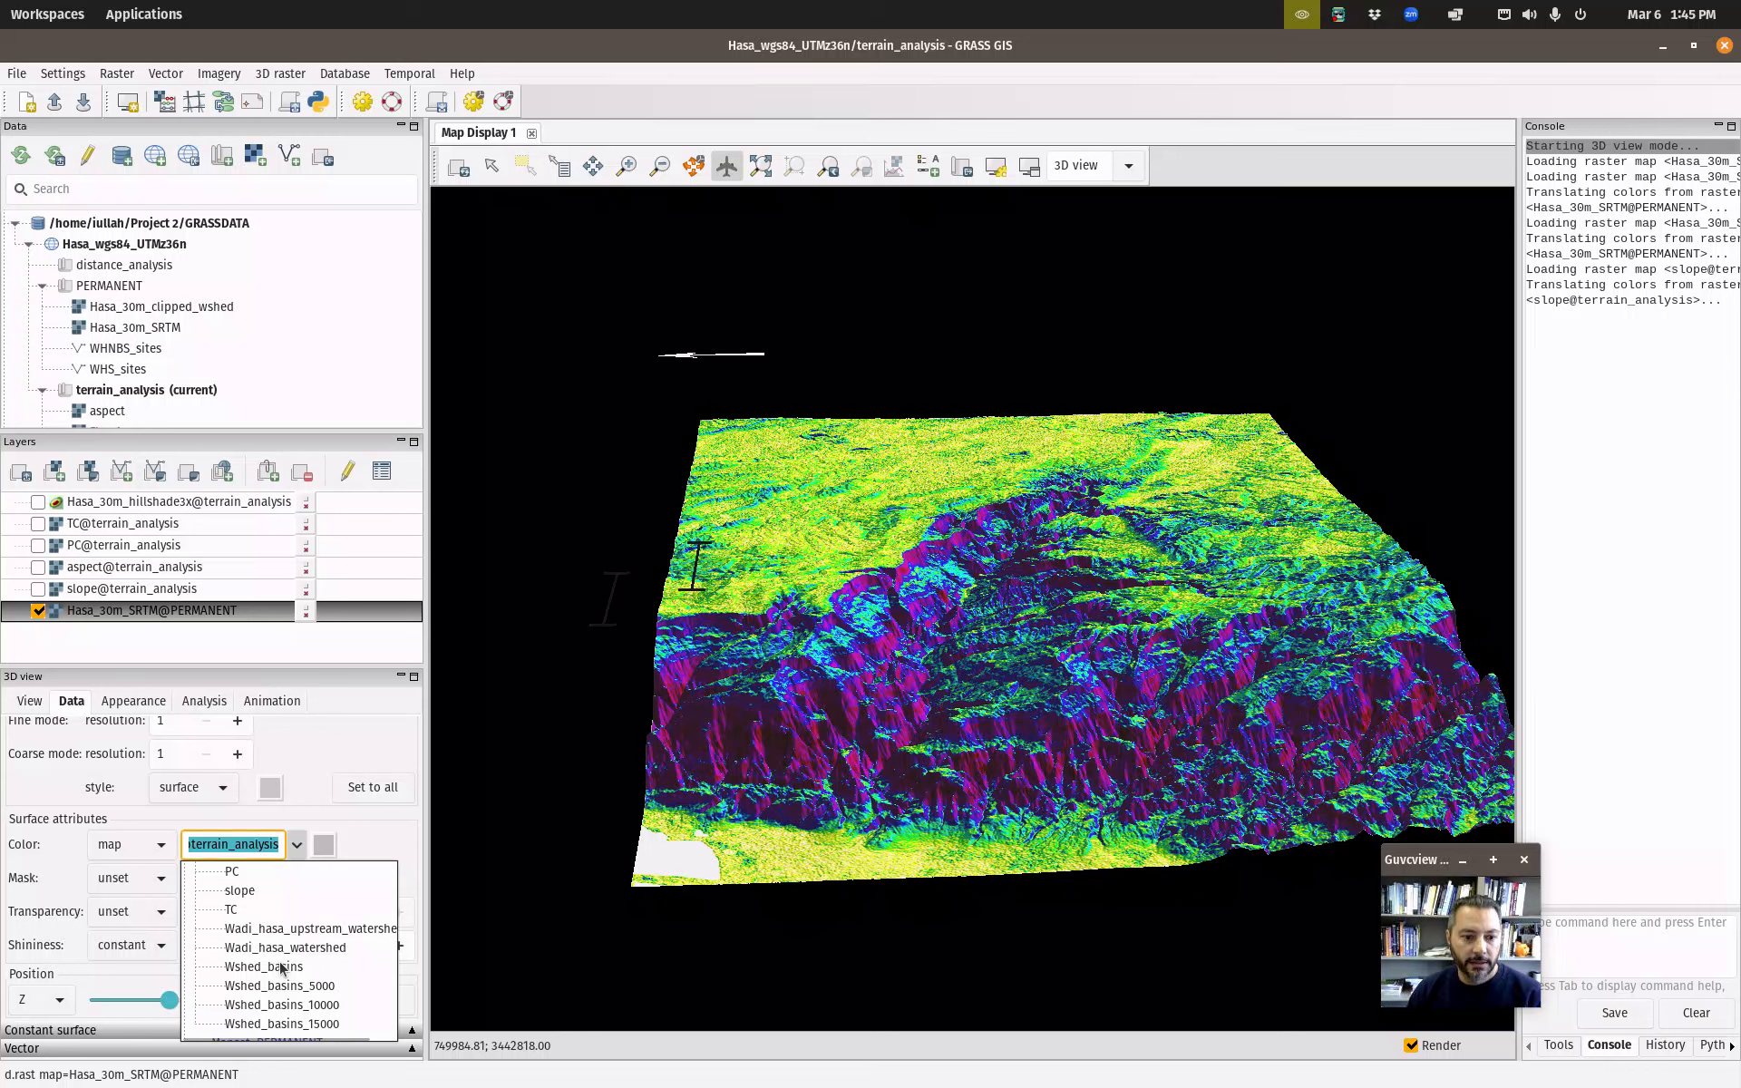
scroll(280, 971, up, 7)
scroll(280, 971, up, 2)
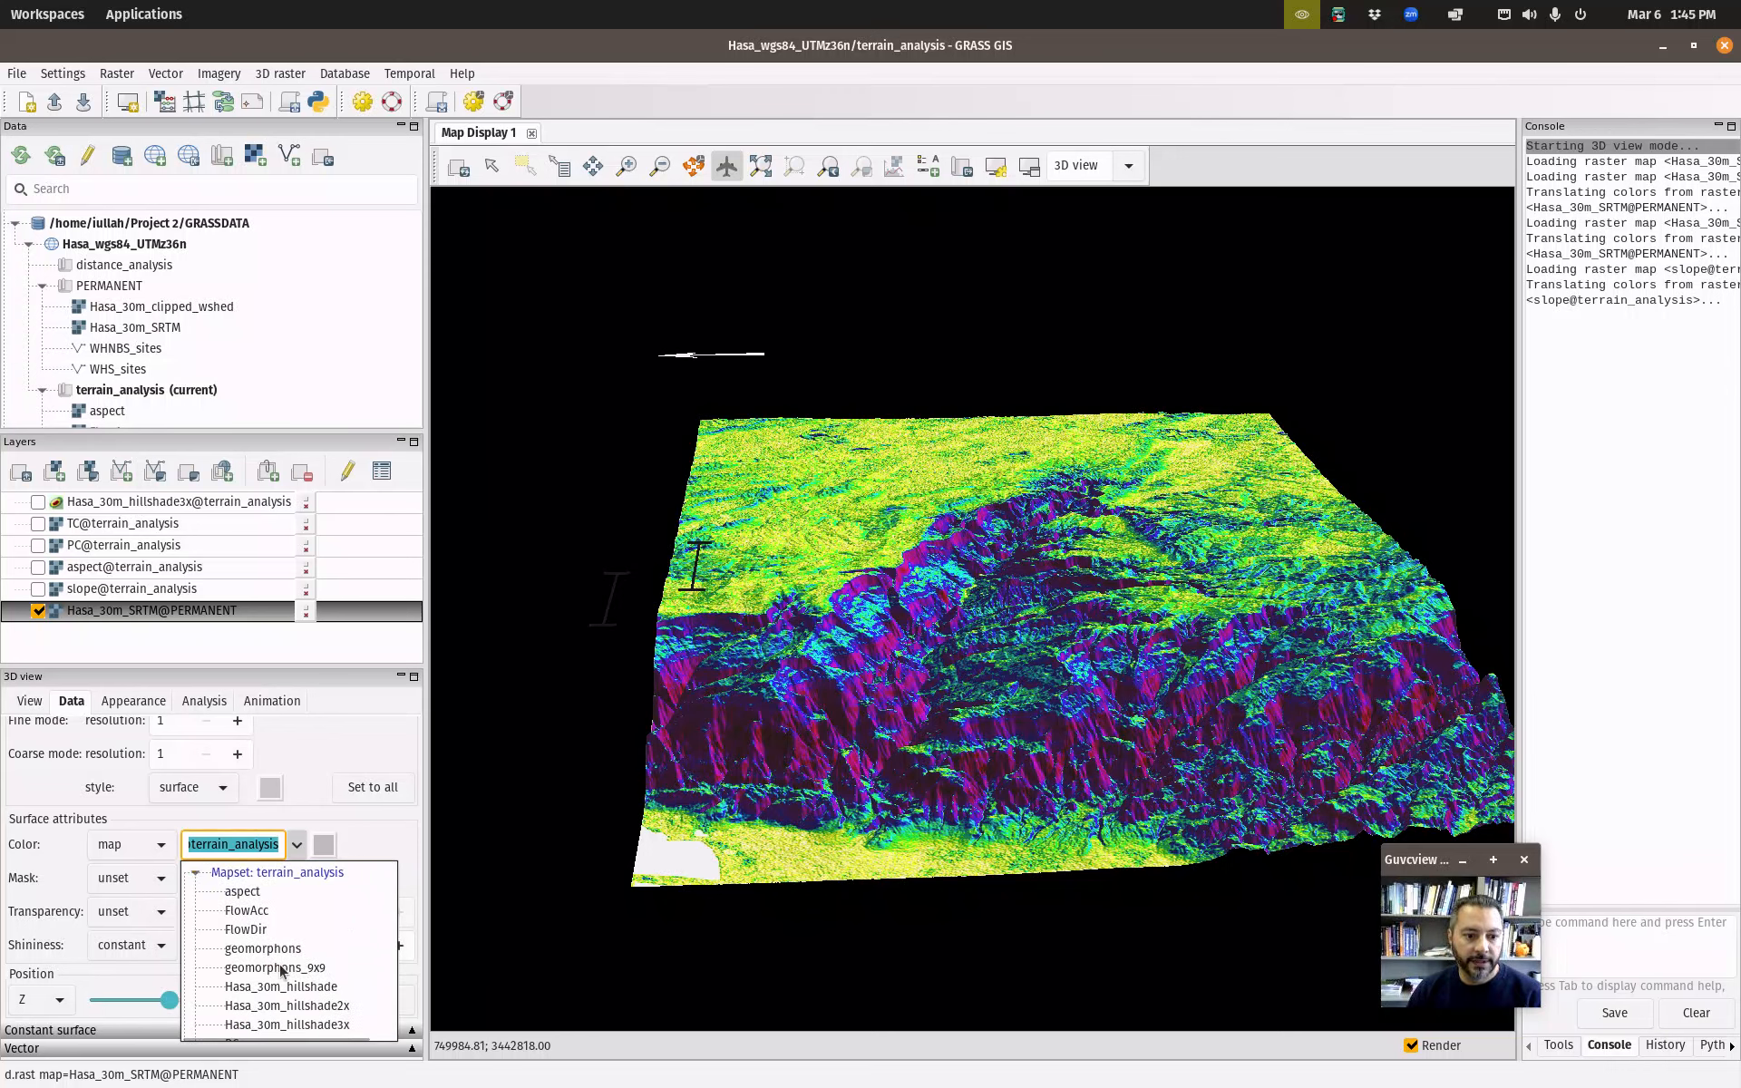
scroll(281, 980, down, 5)
scroll(290, 1038, right, 1)
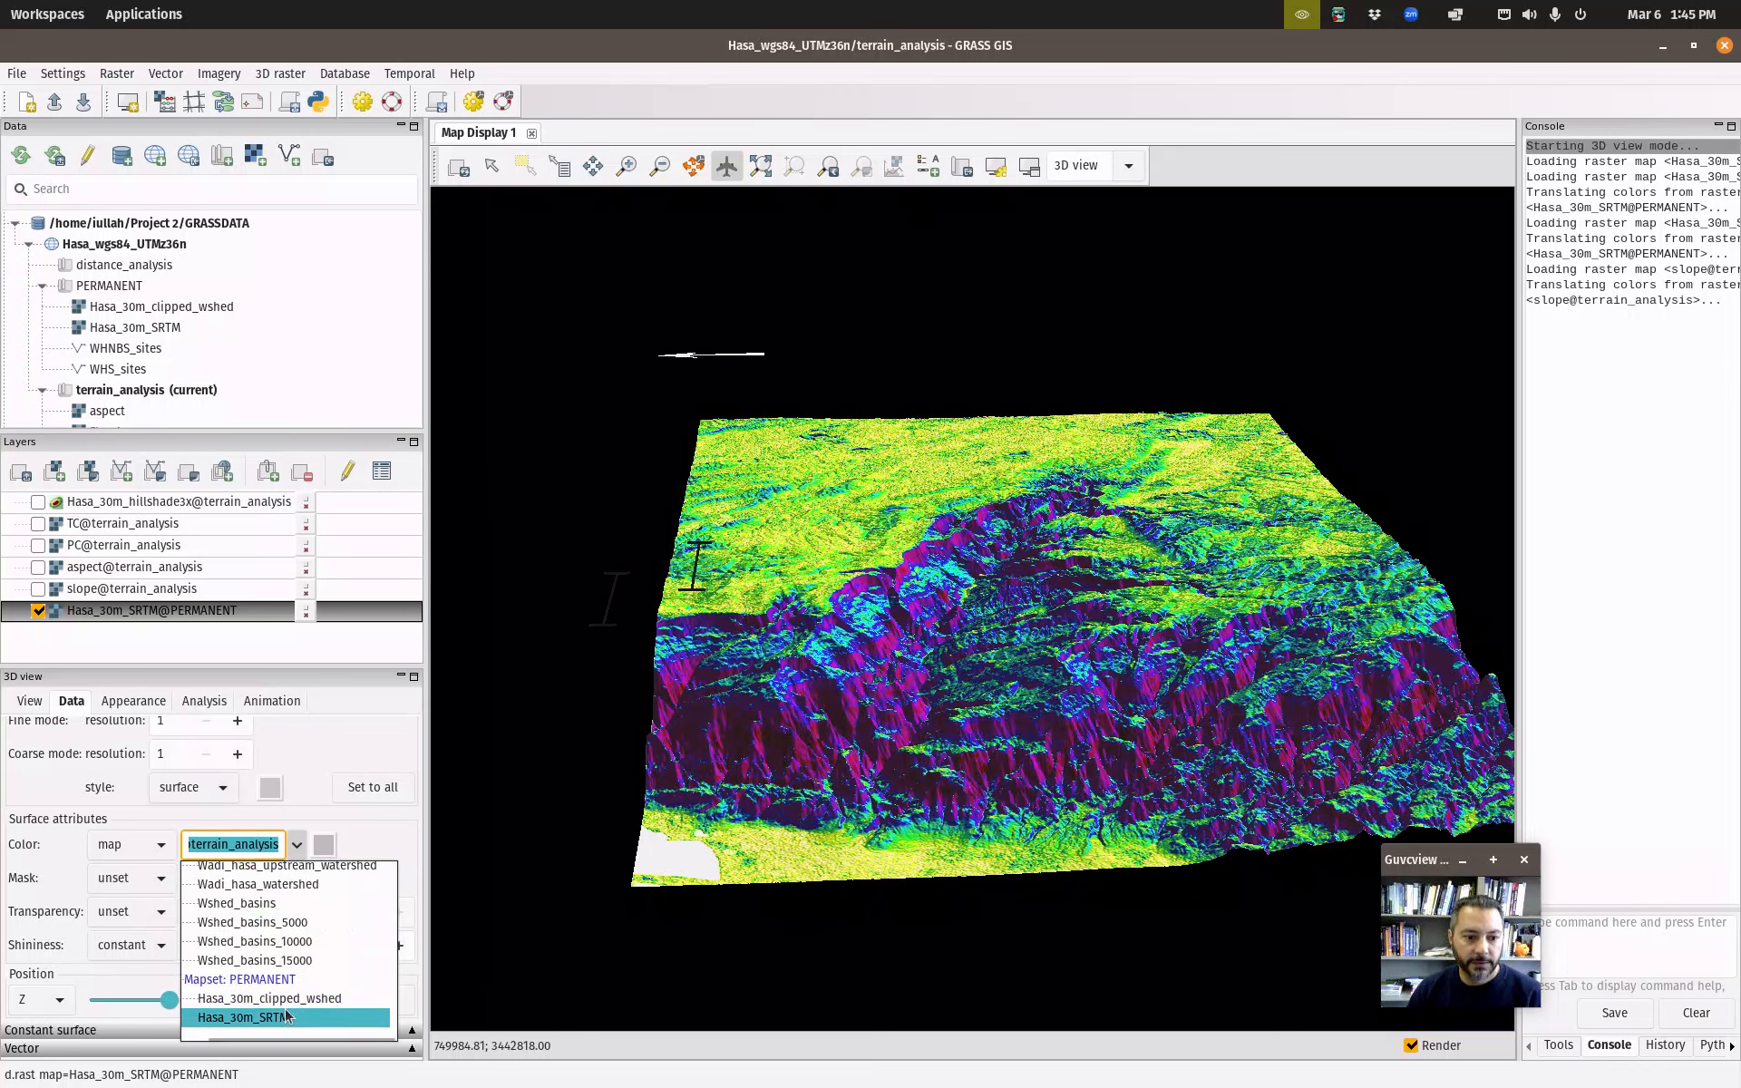
click(266, 1018)
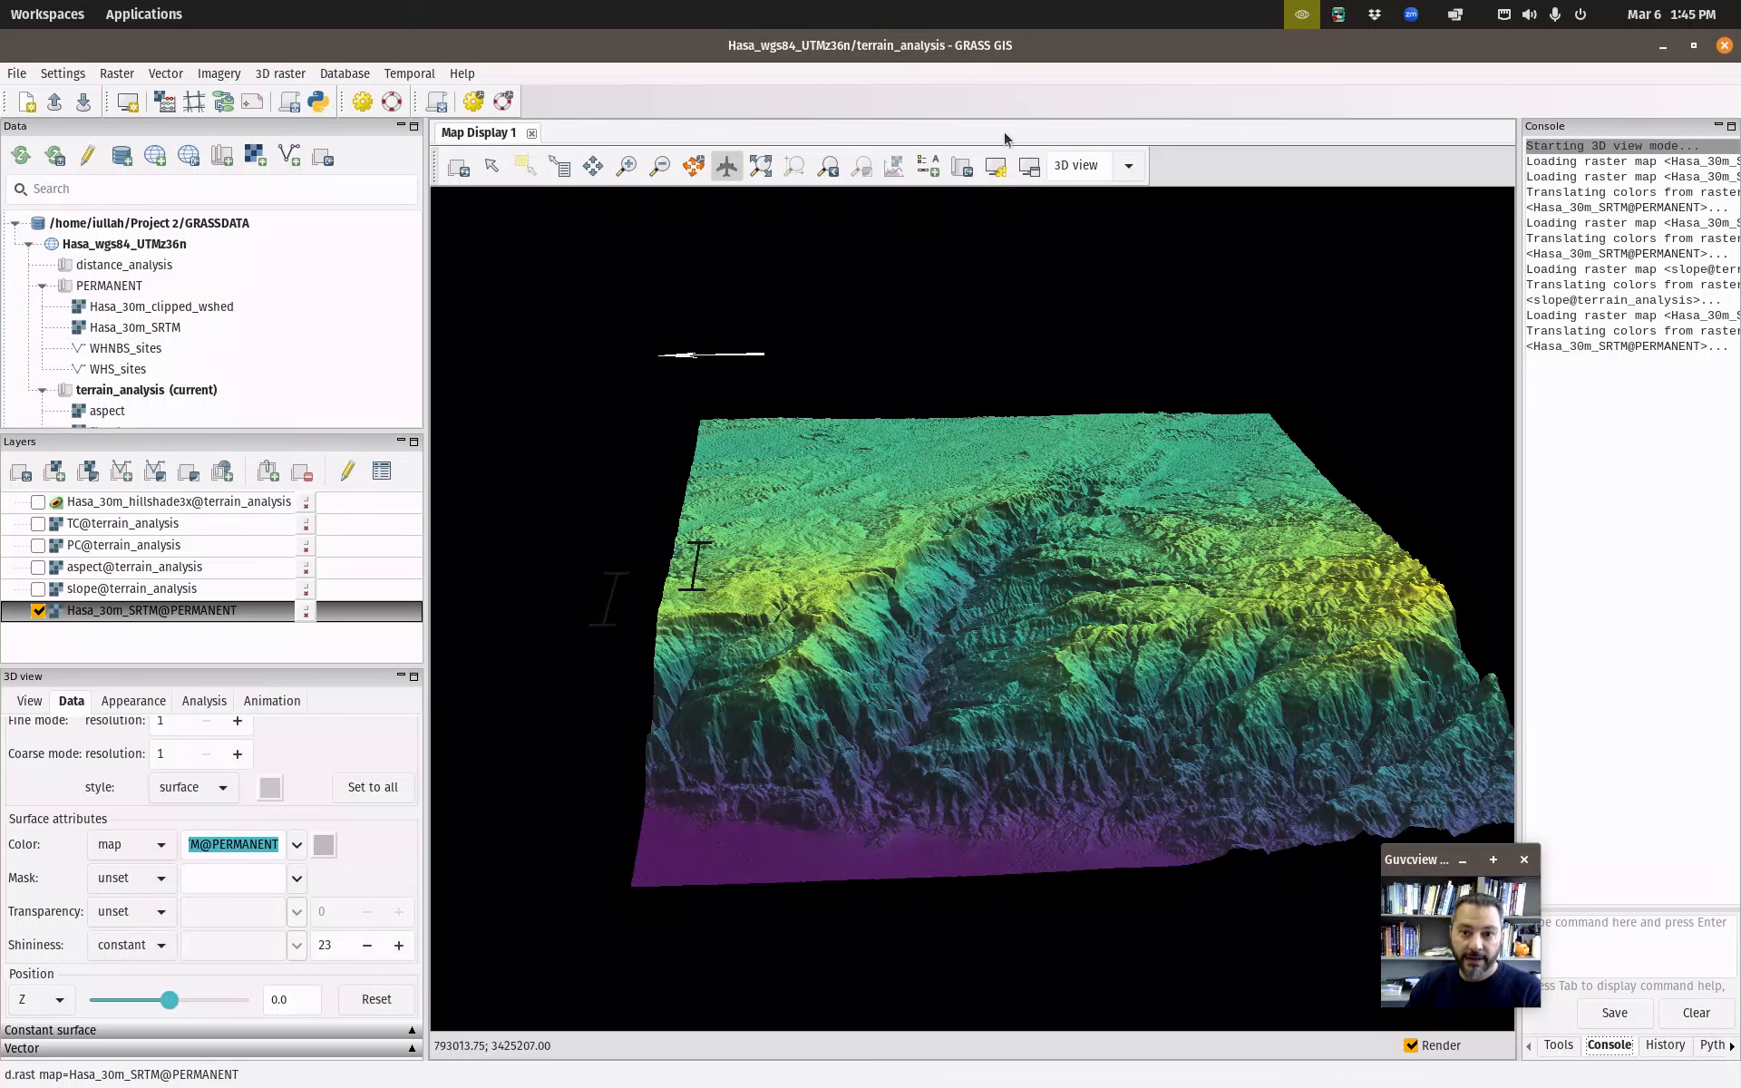
Export the 3D view as a 1195 by 931 image, overwriting test.tif in the home folder, and switch to the file manager.
click(962, 166)
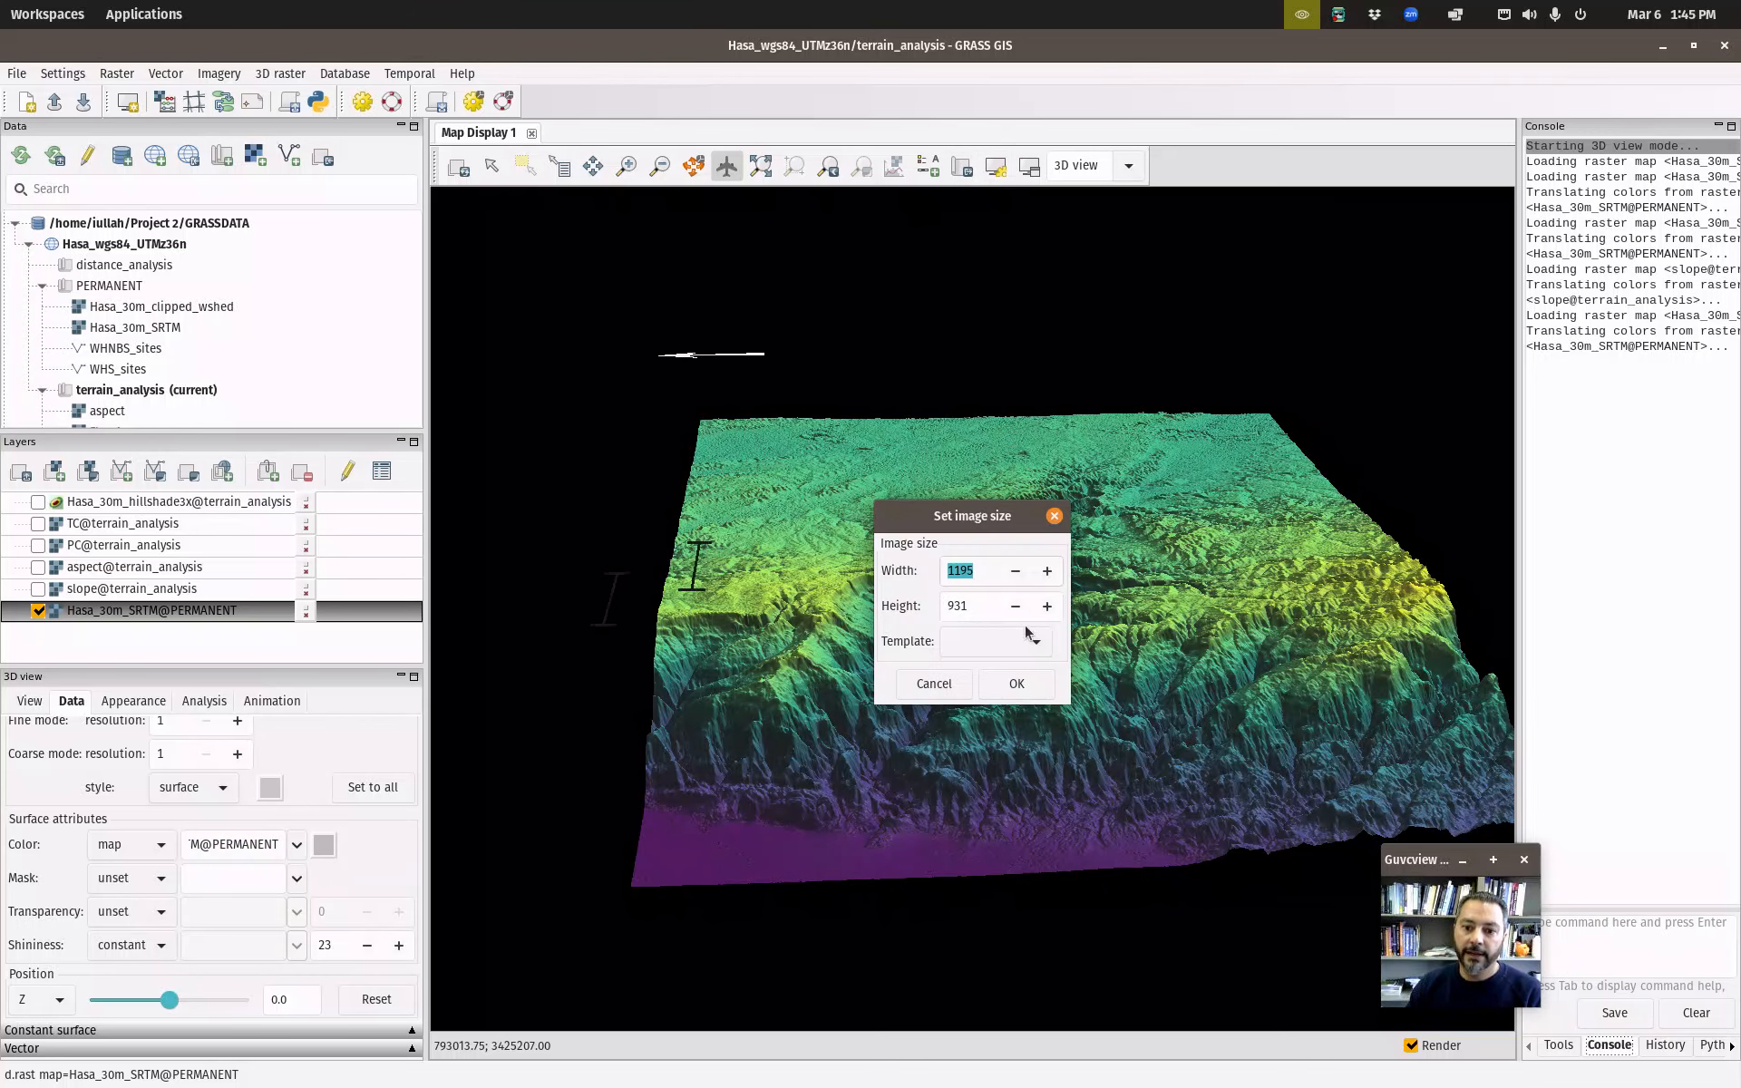
click(1019, 685)
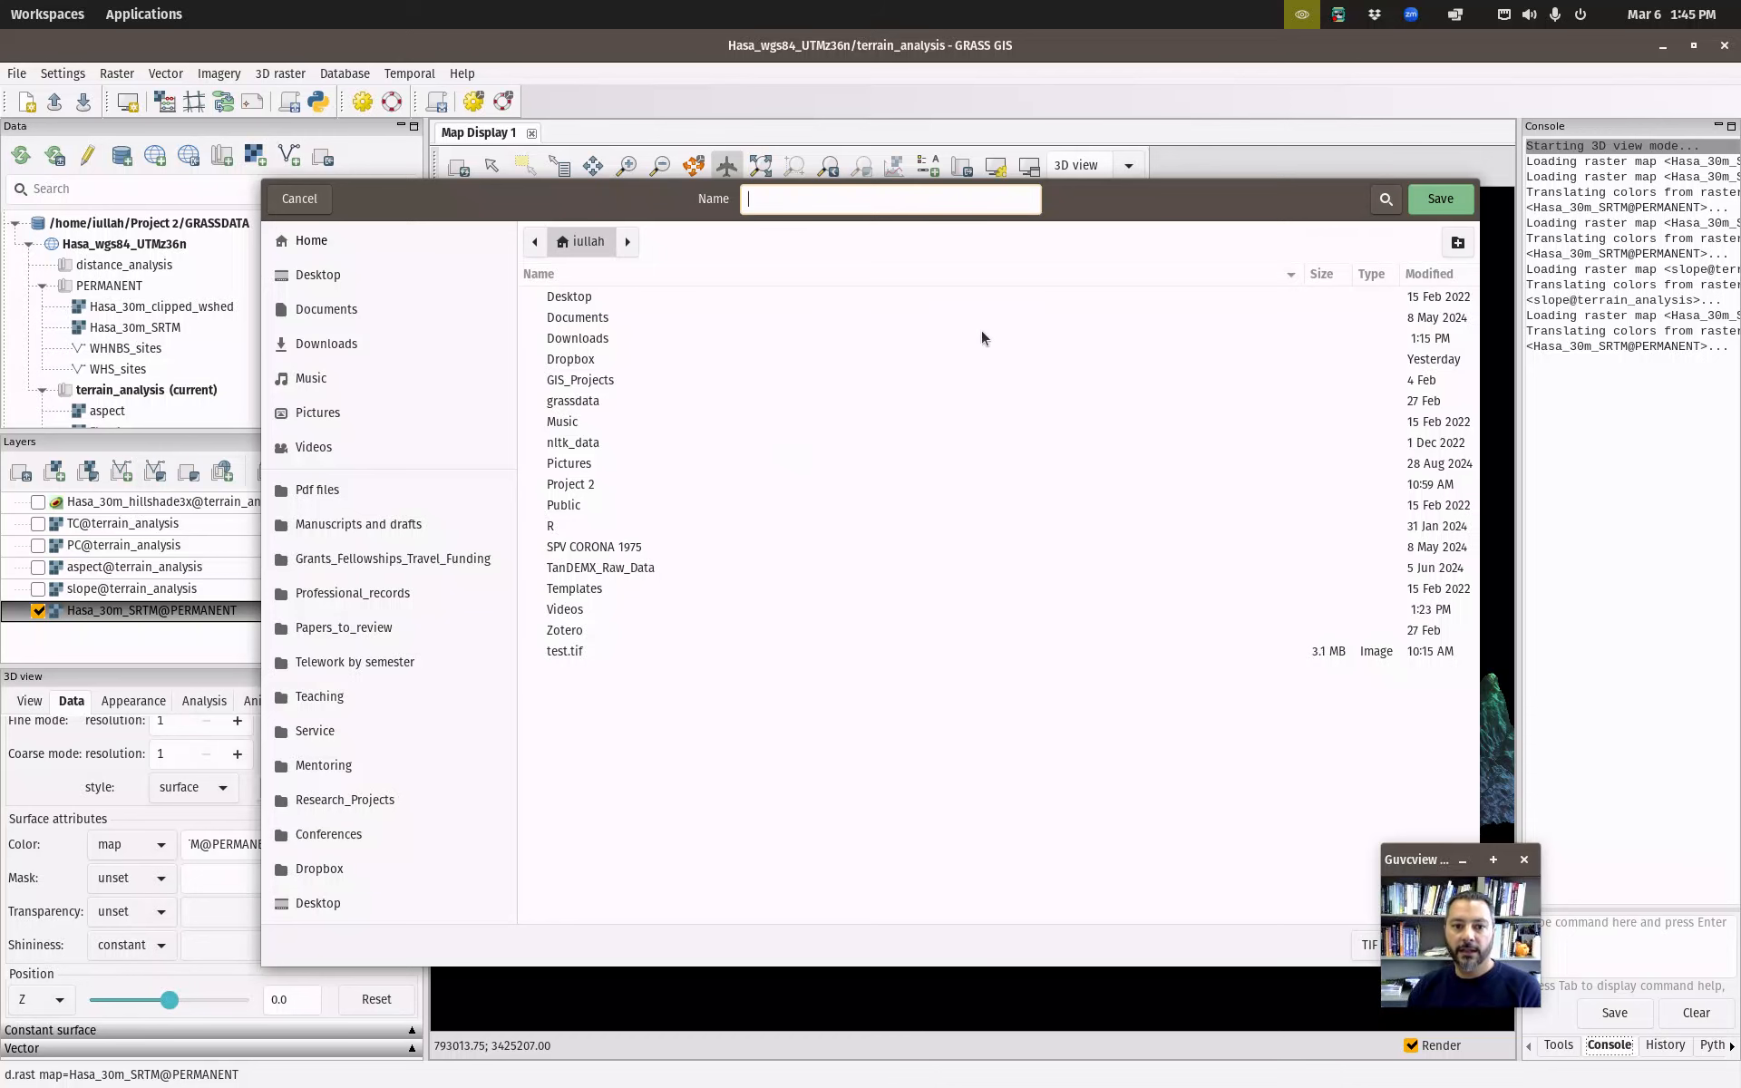
double_click(569, 651)
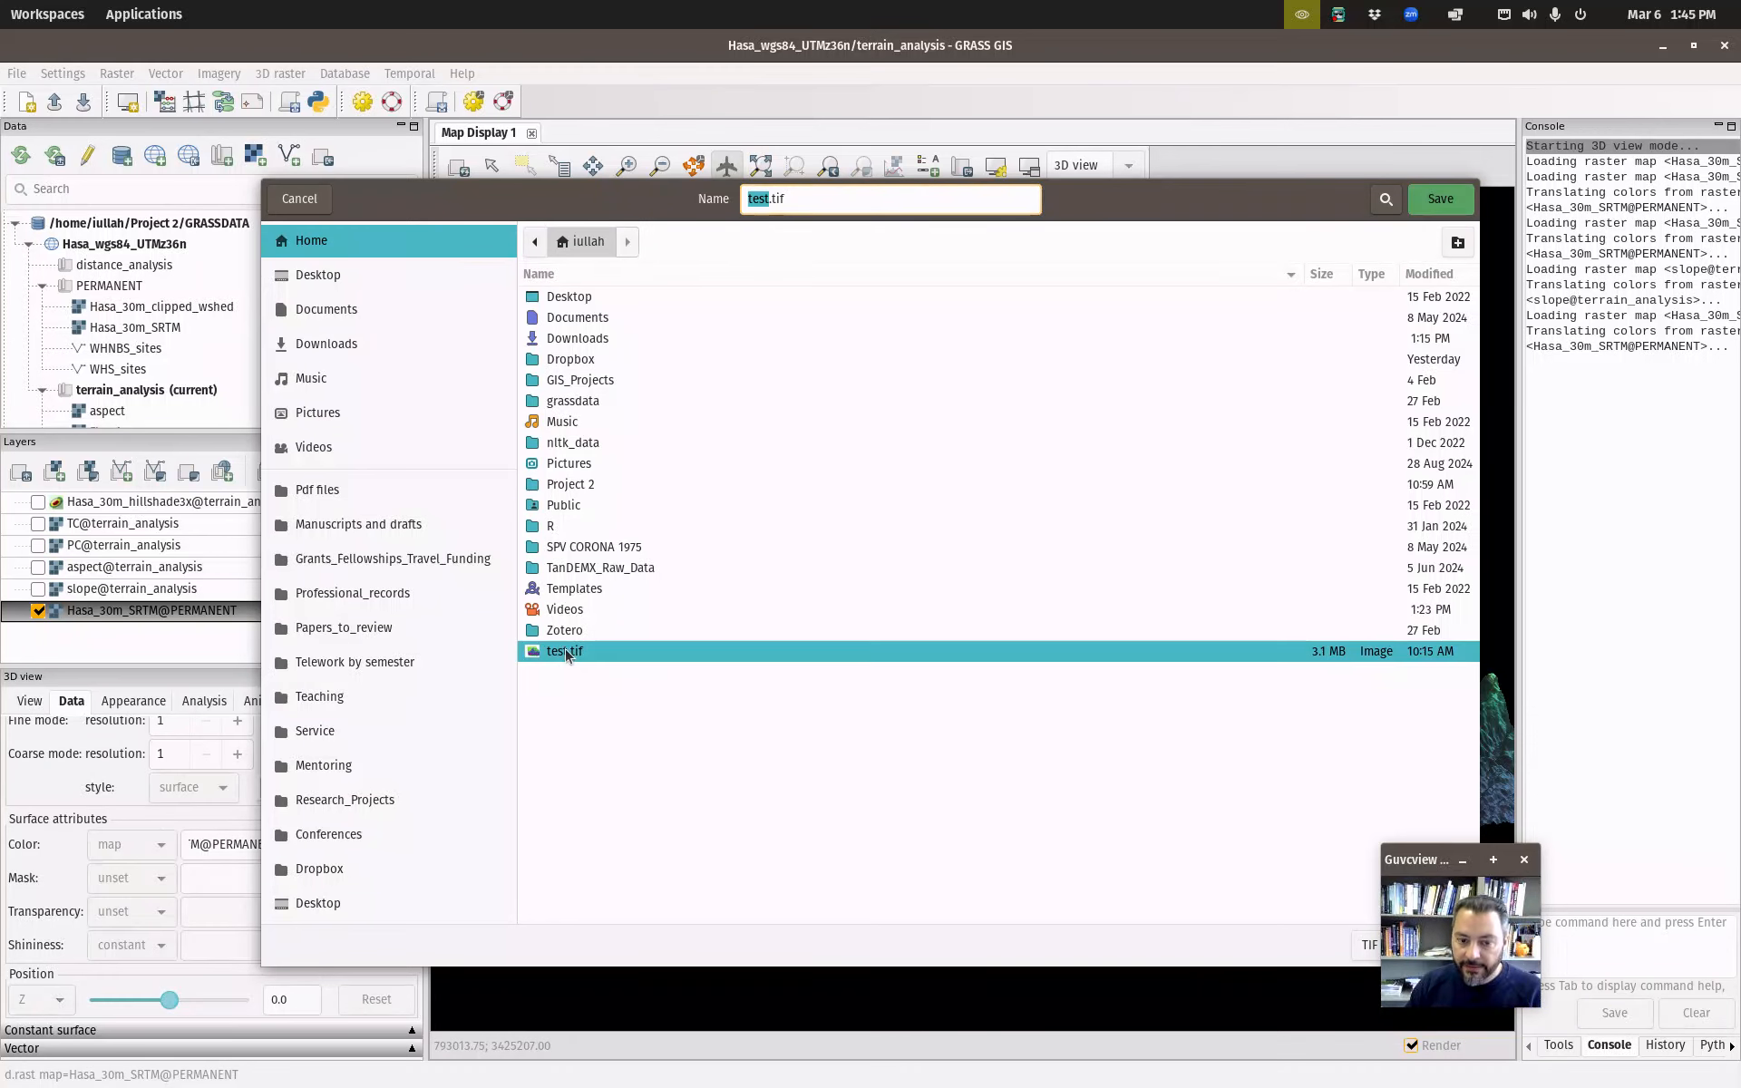
click(911, 640)
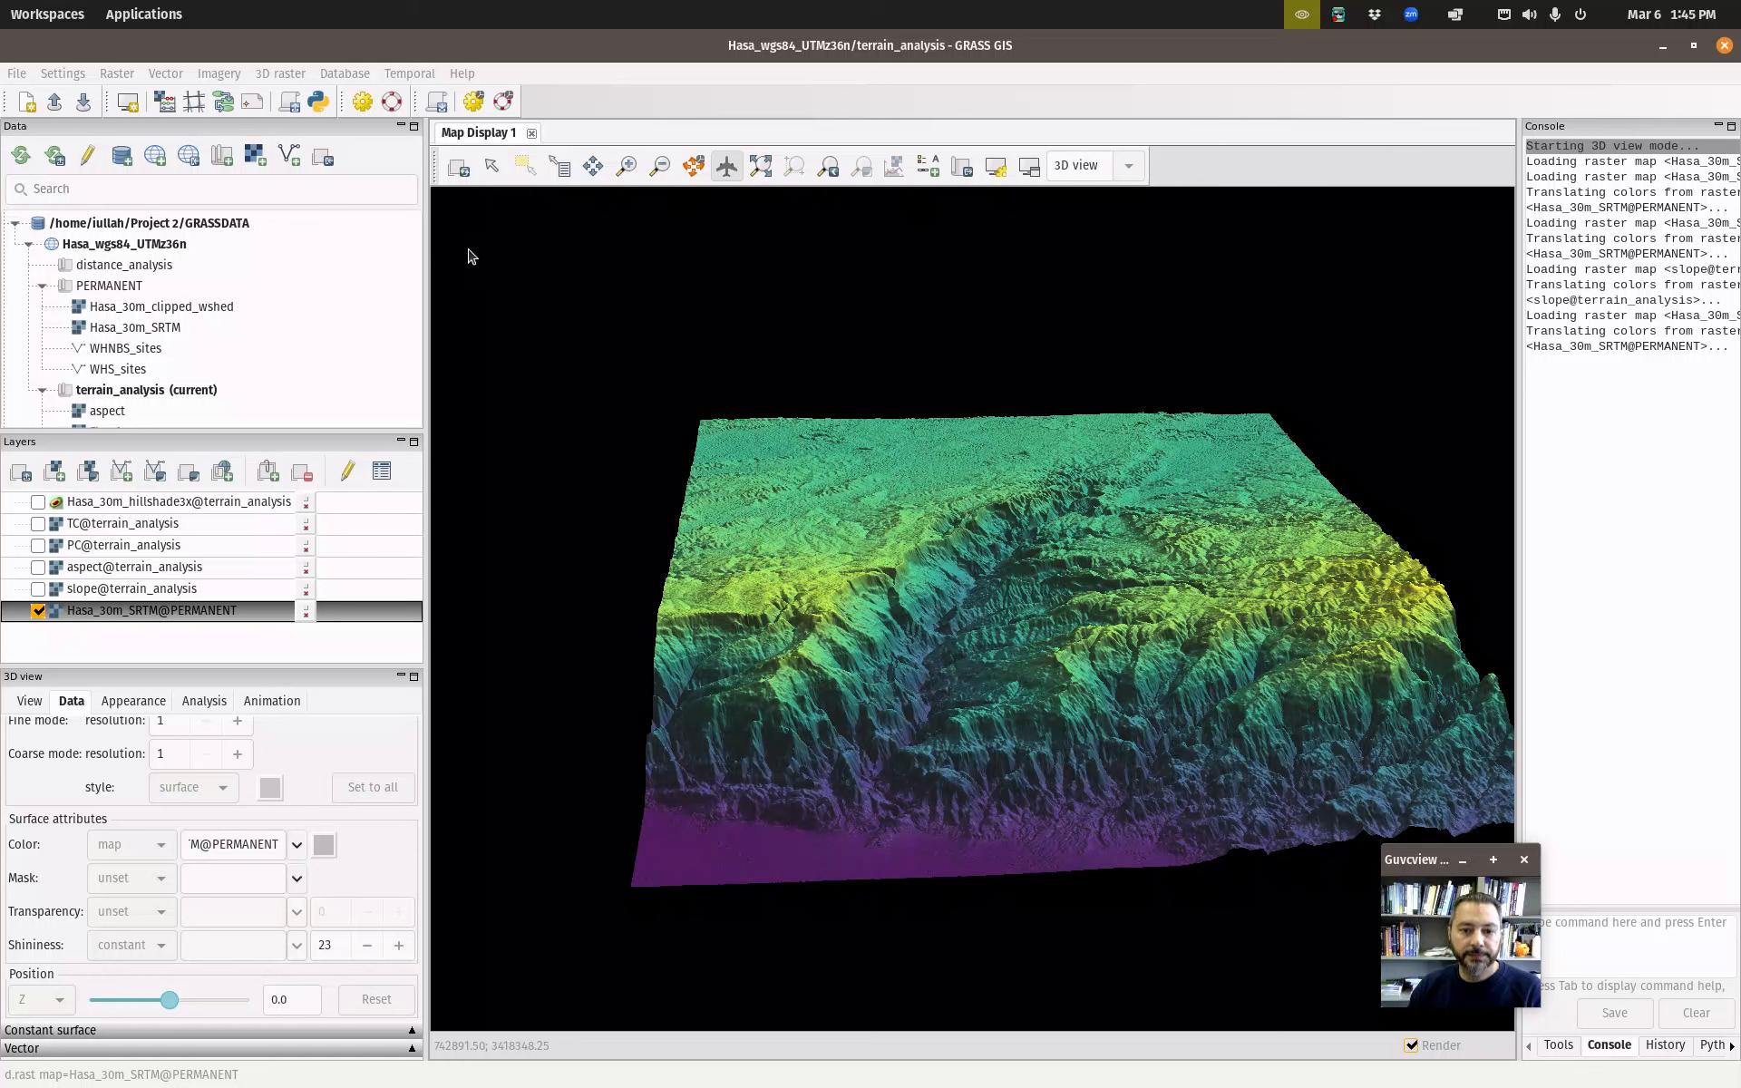
mouse_move(3, 5)
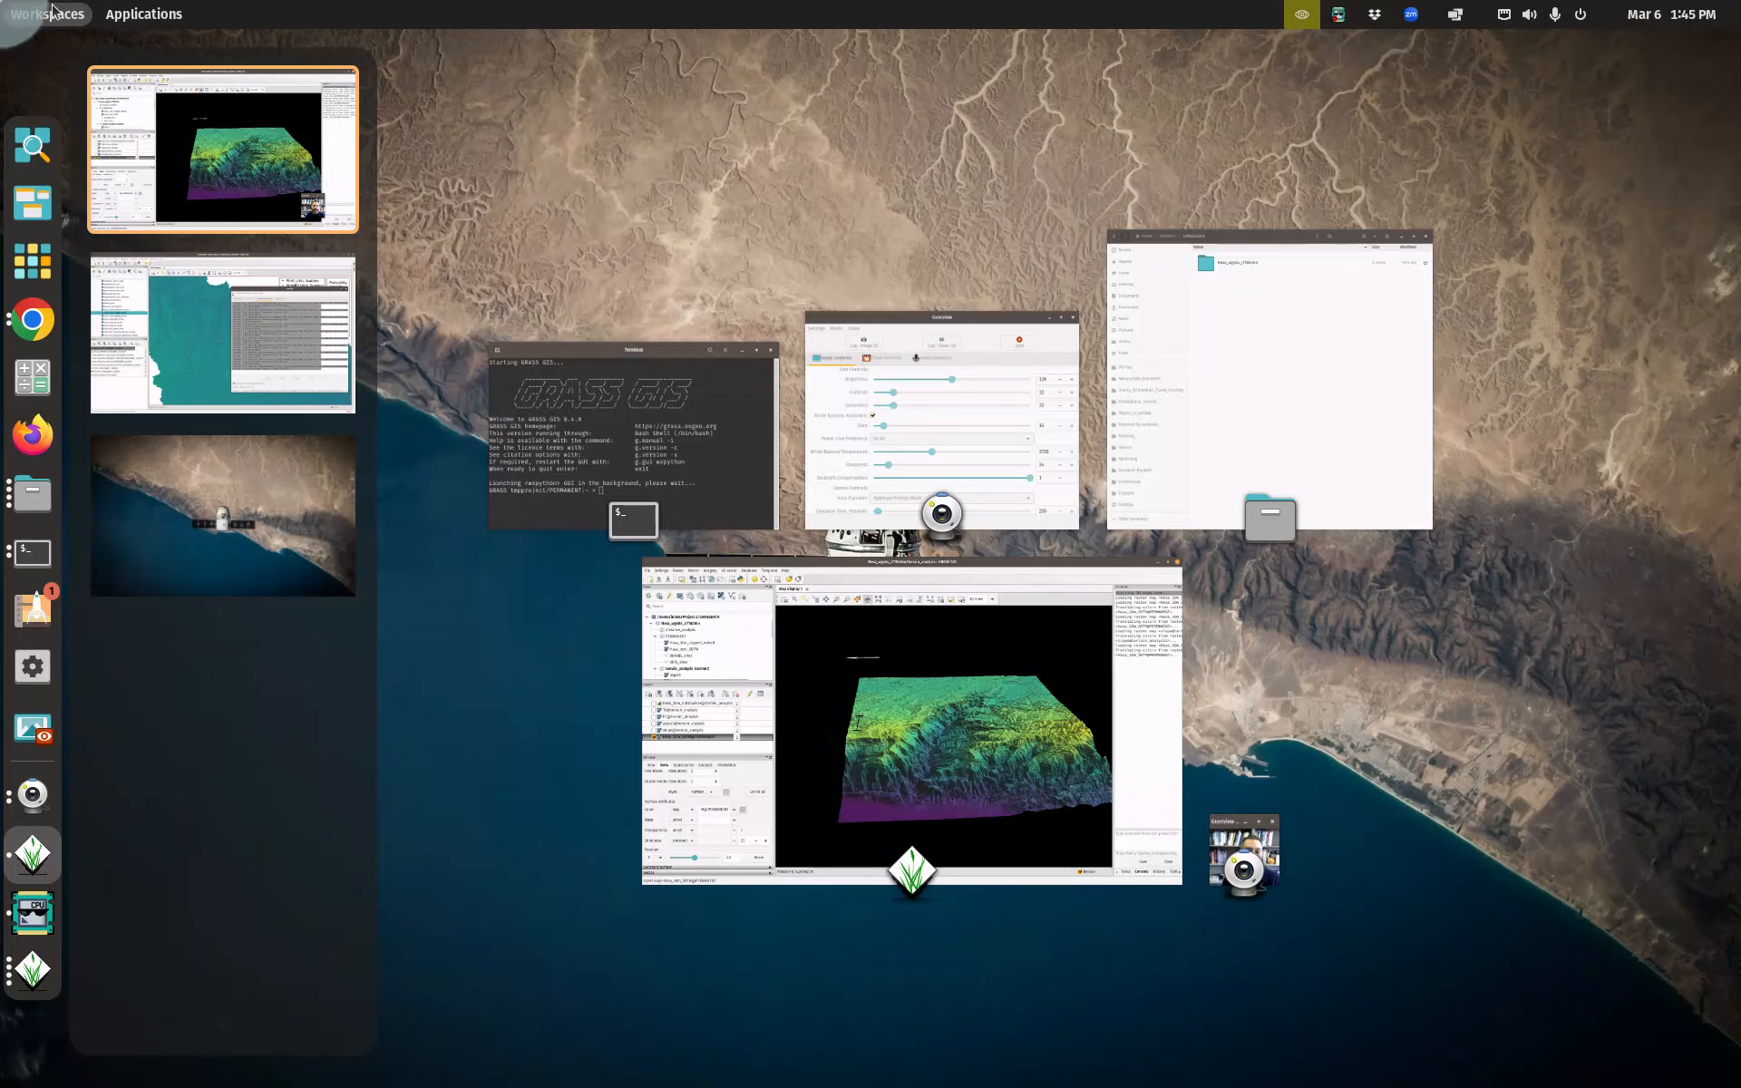
click(1195, 364)
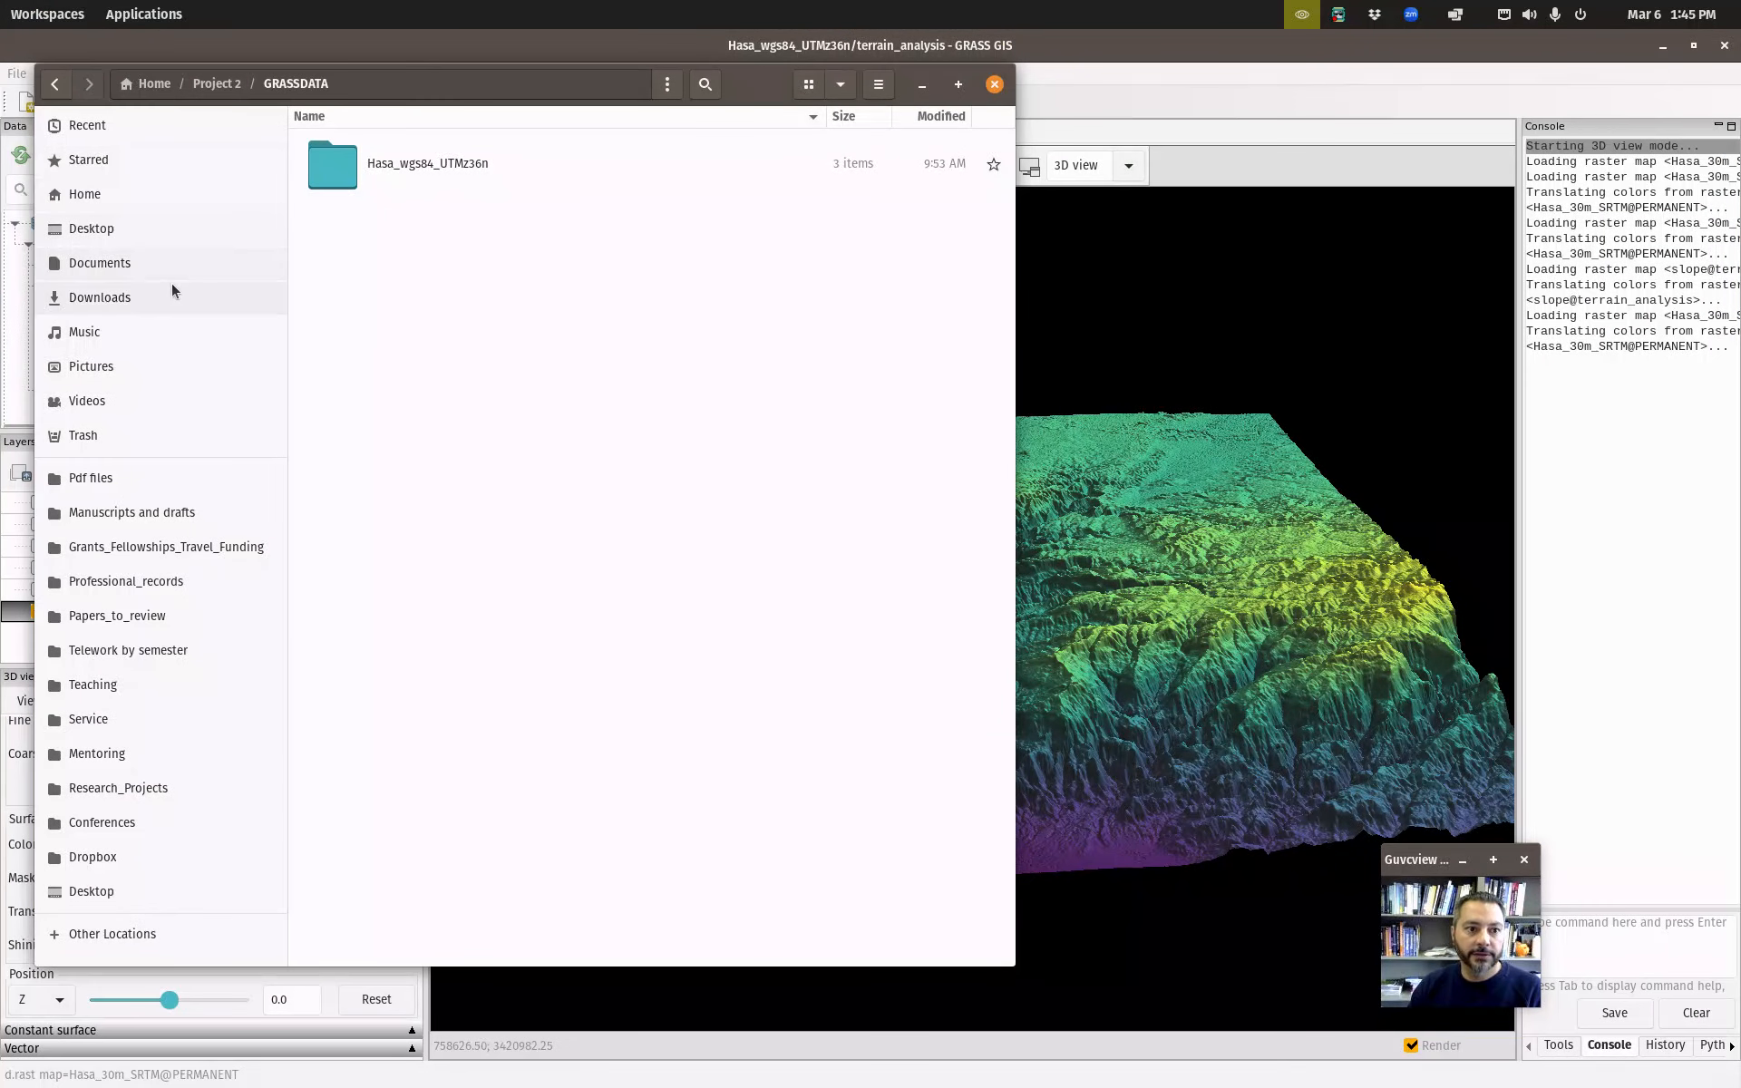
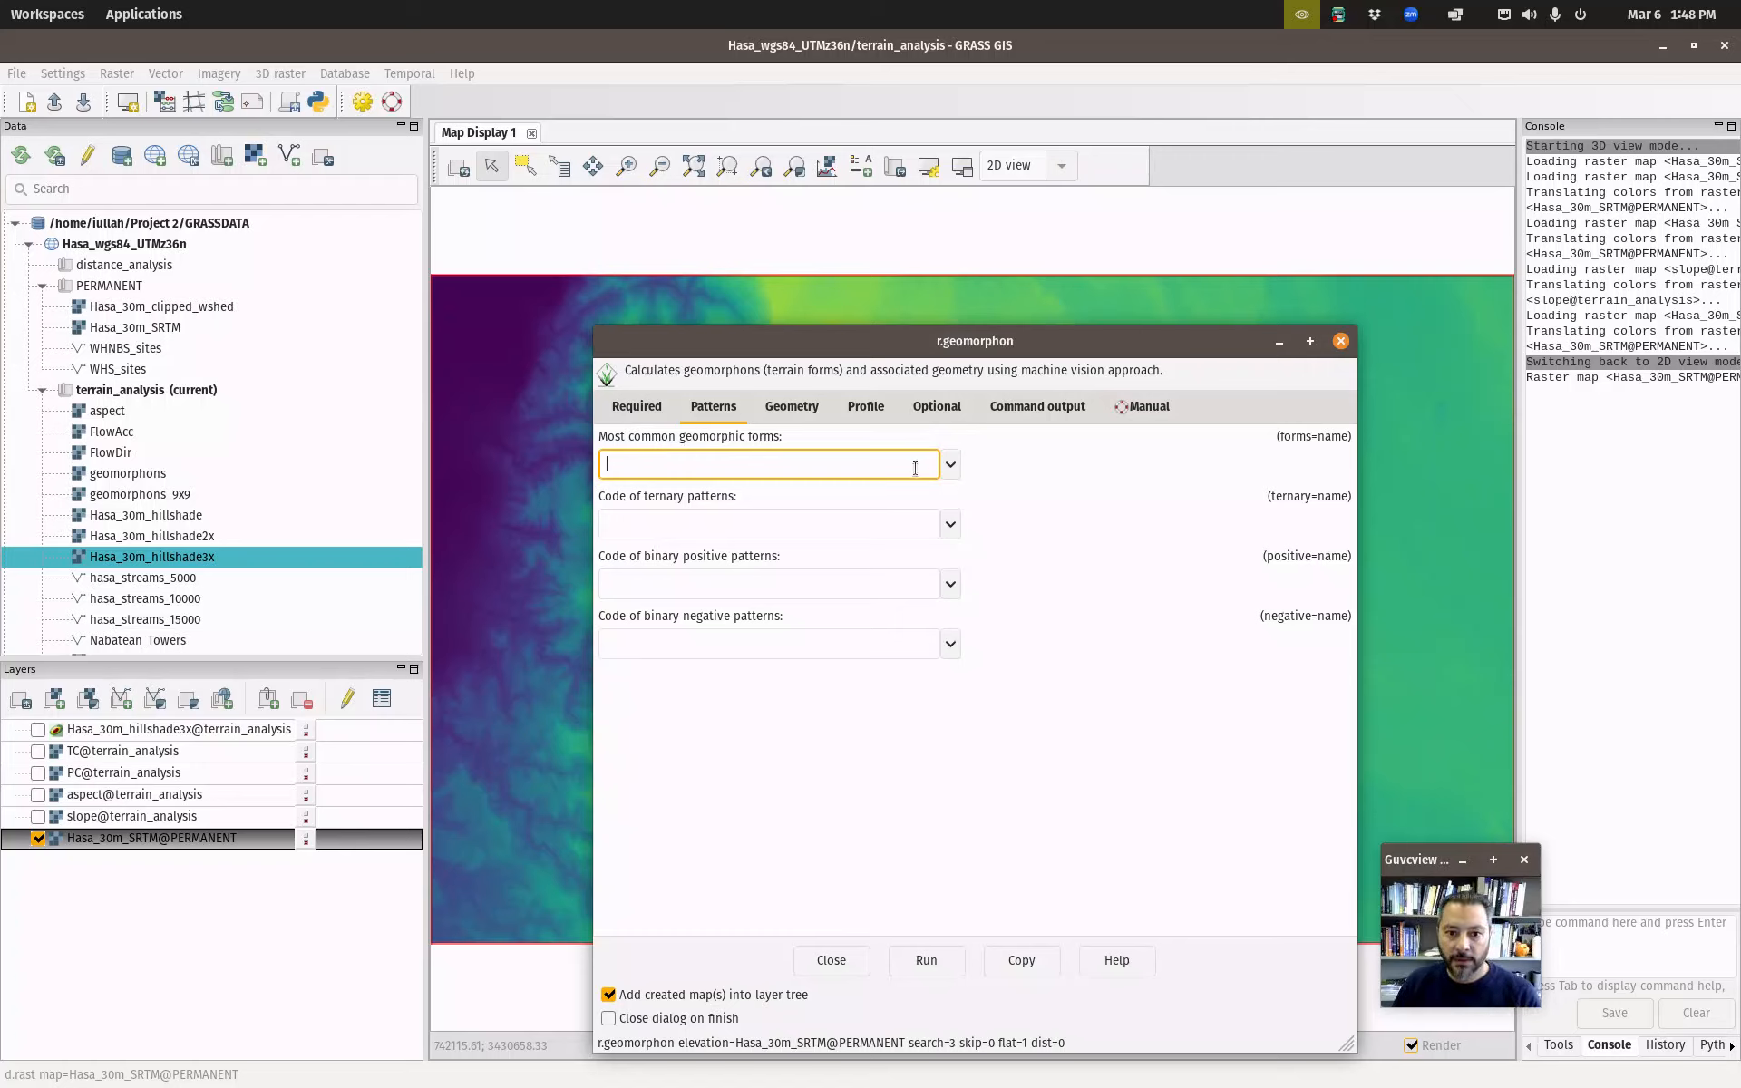
Choose geomorphons as the most common geomorphic forms output of r.geomorphon, and try the overwrite option before disabling it again.
click(950, 466)
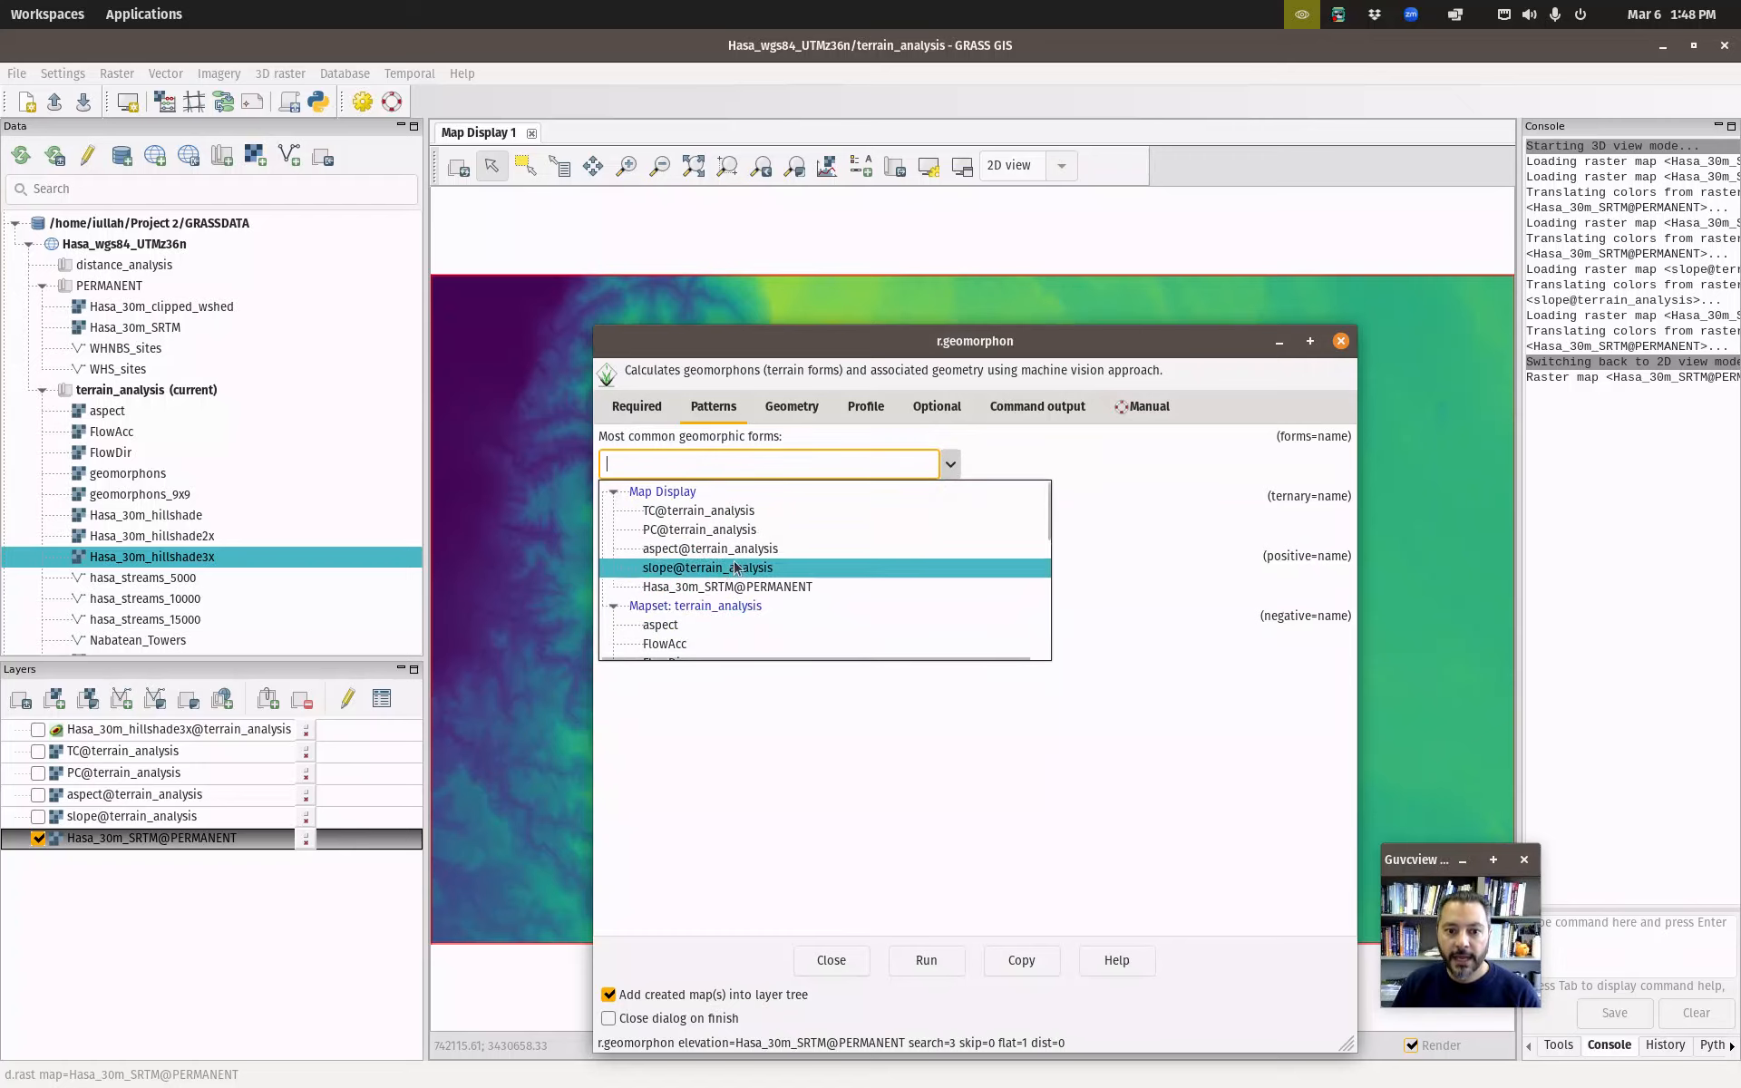
scroll(725, 535, down, 3)
click(712, 546)
click(937, 406)
click(609, 485)
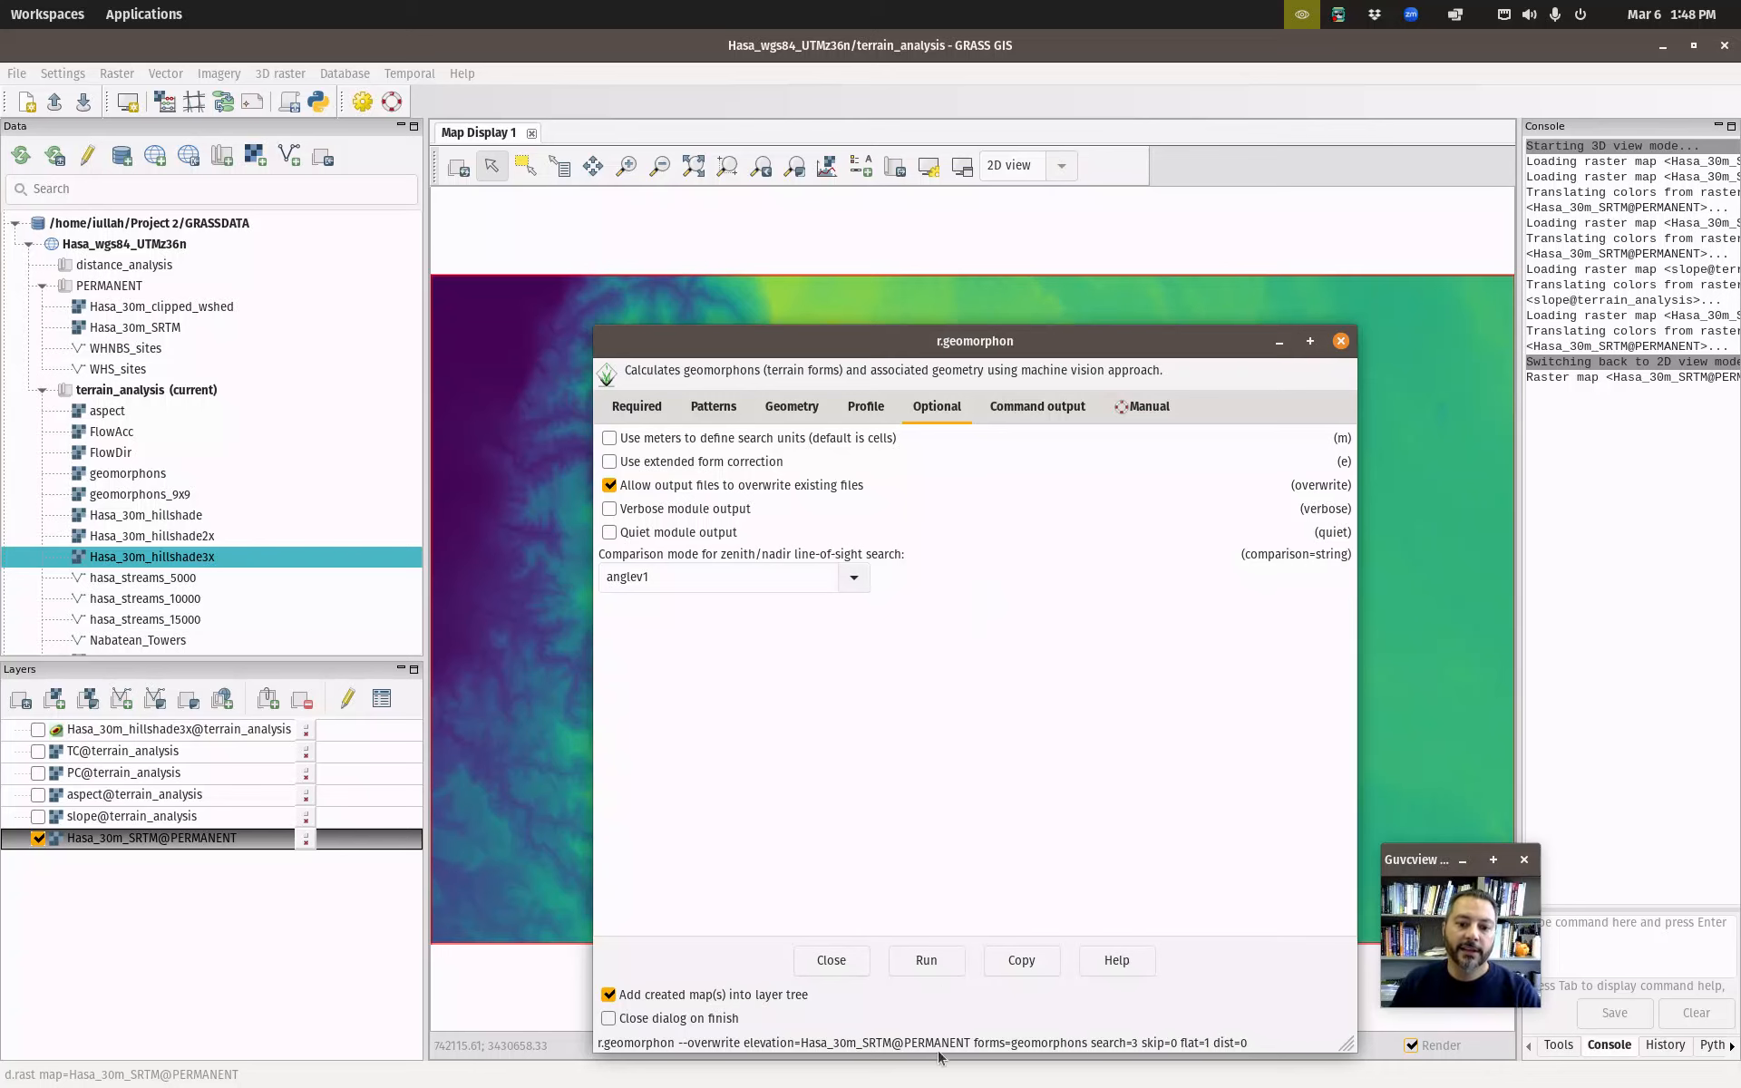
click(626, 486)
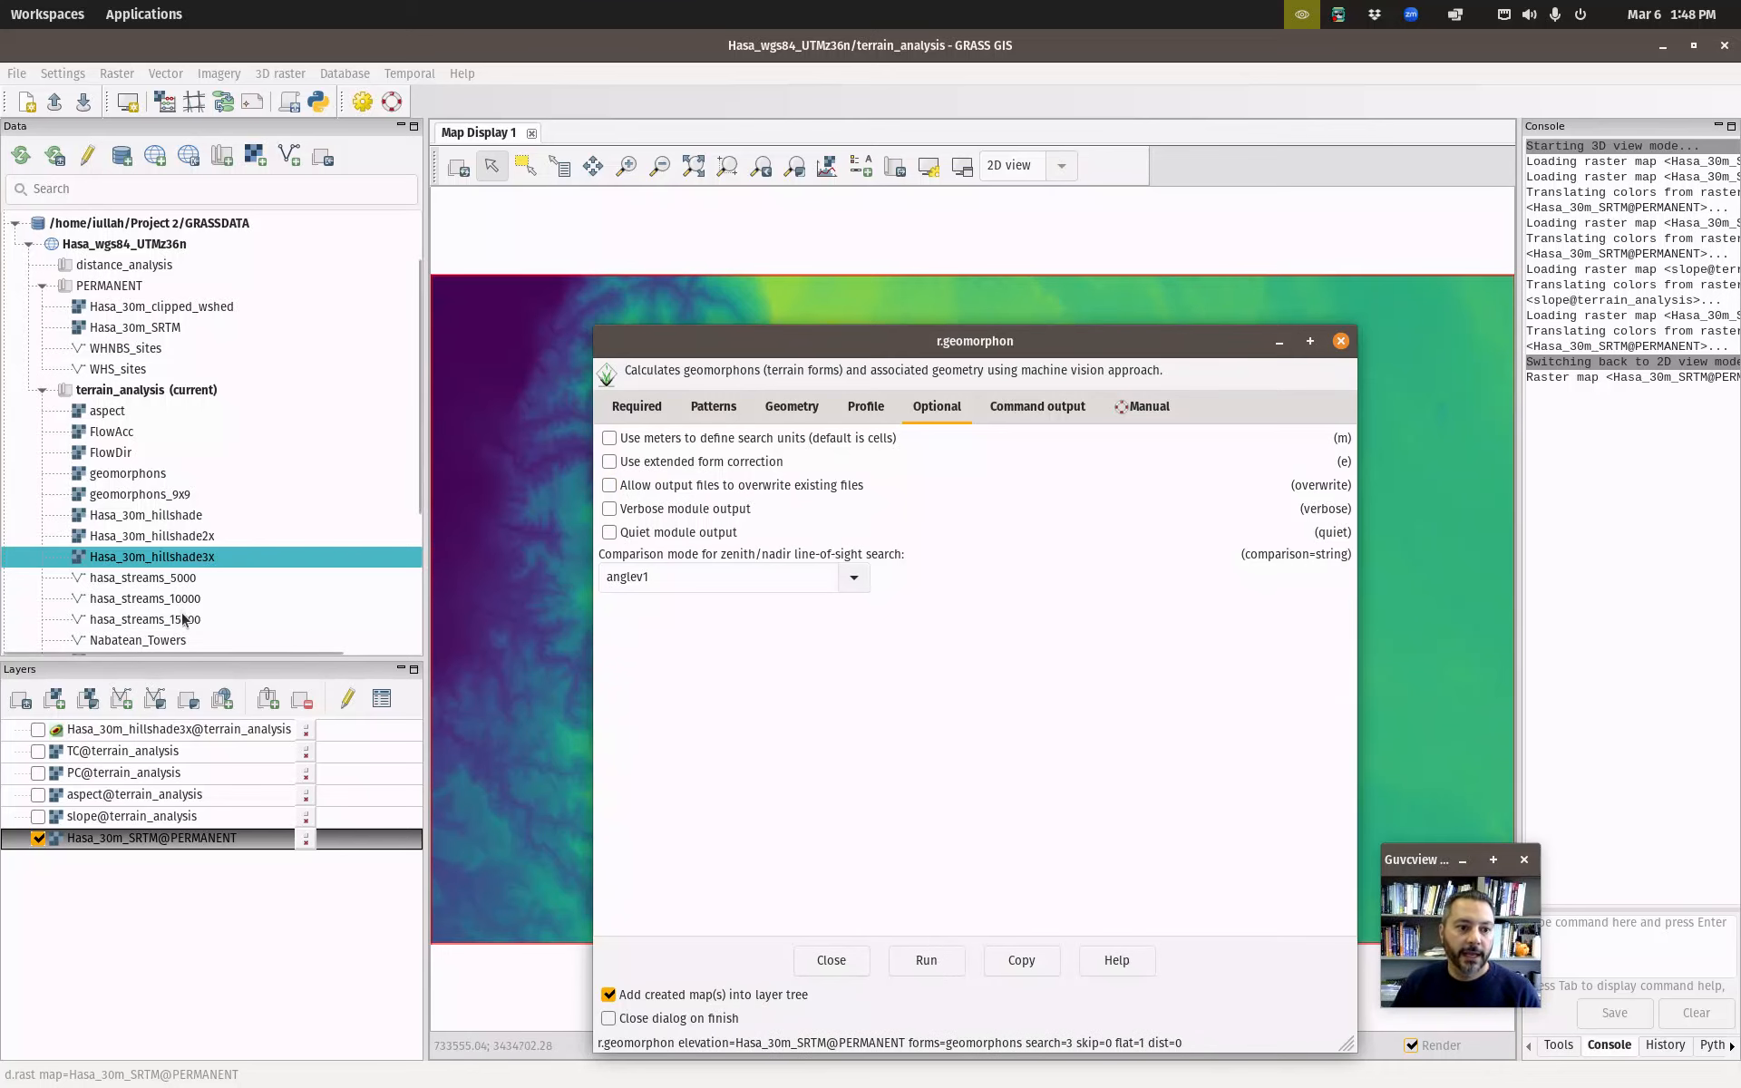
Display the geomorphons raster and add a legend with a background, moved to the upper-right part of the map.
double_click(119, 472)
click(861, 165)
click(959, 177)
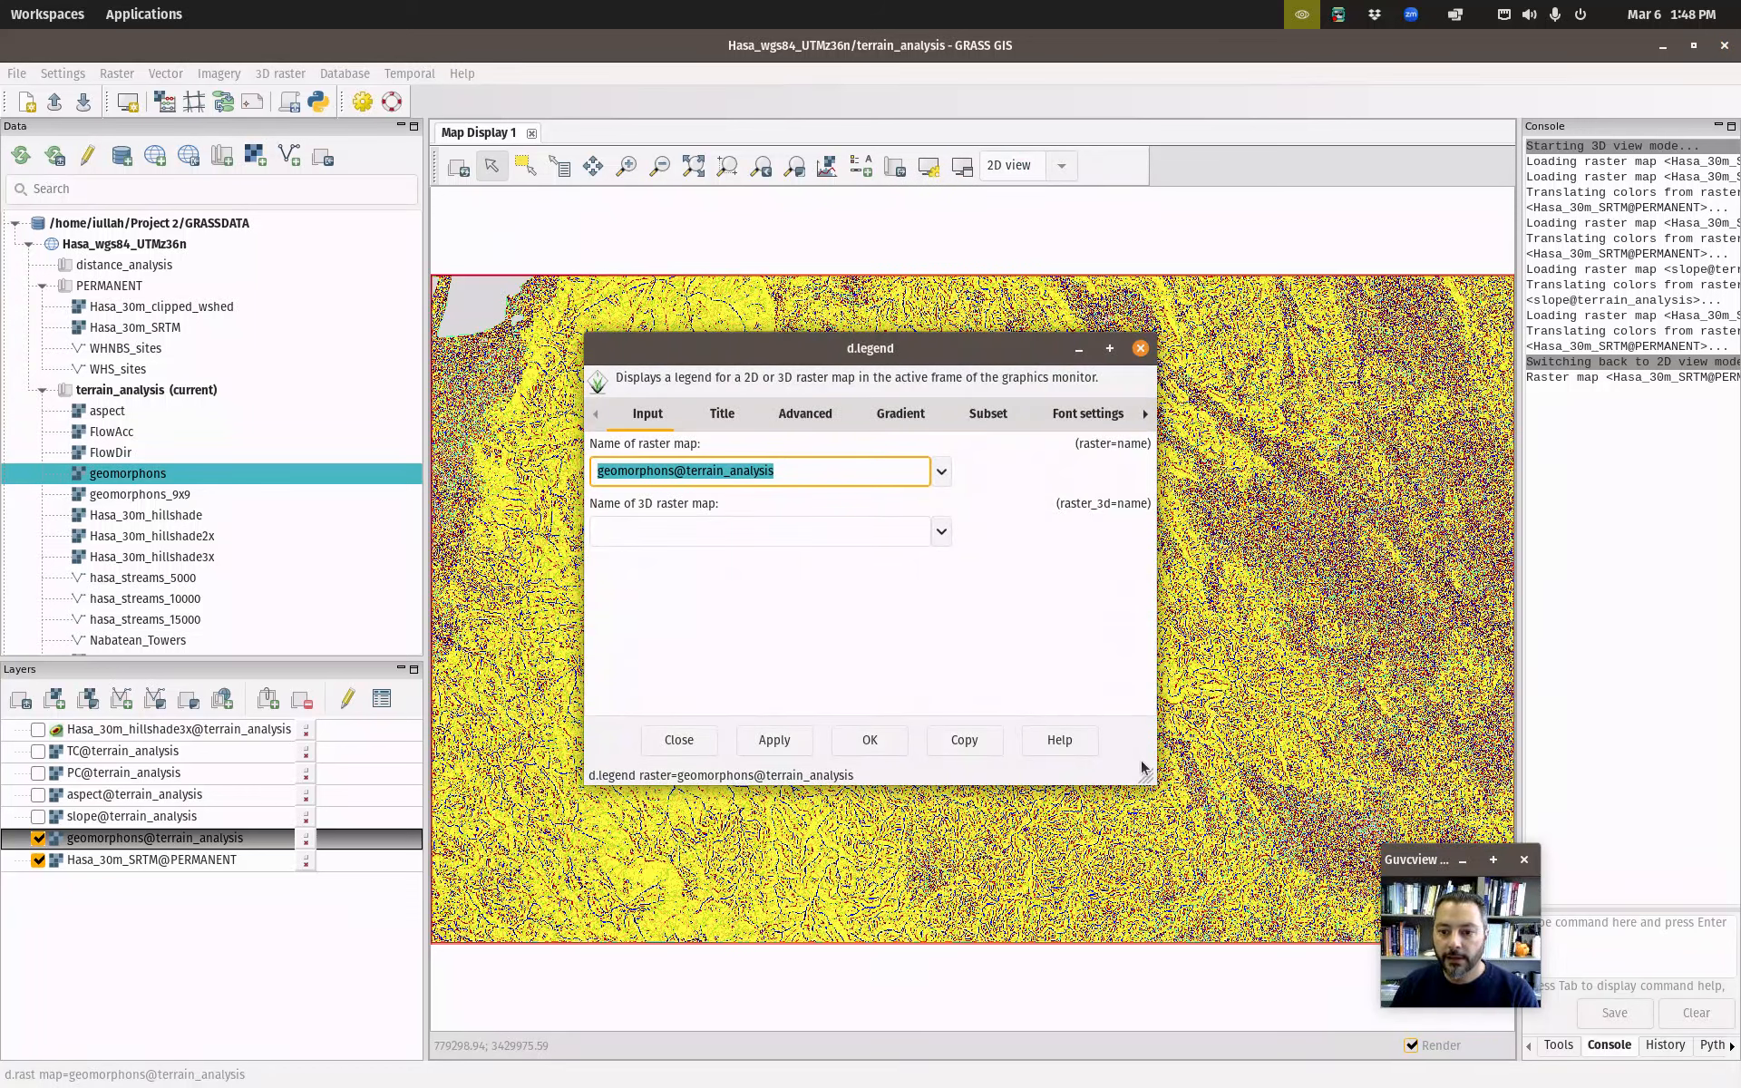
drag(1145, 776, 1349, 886)
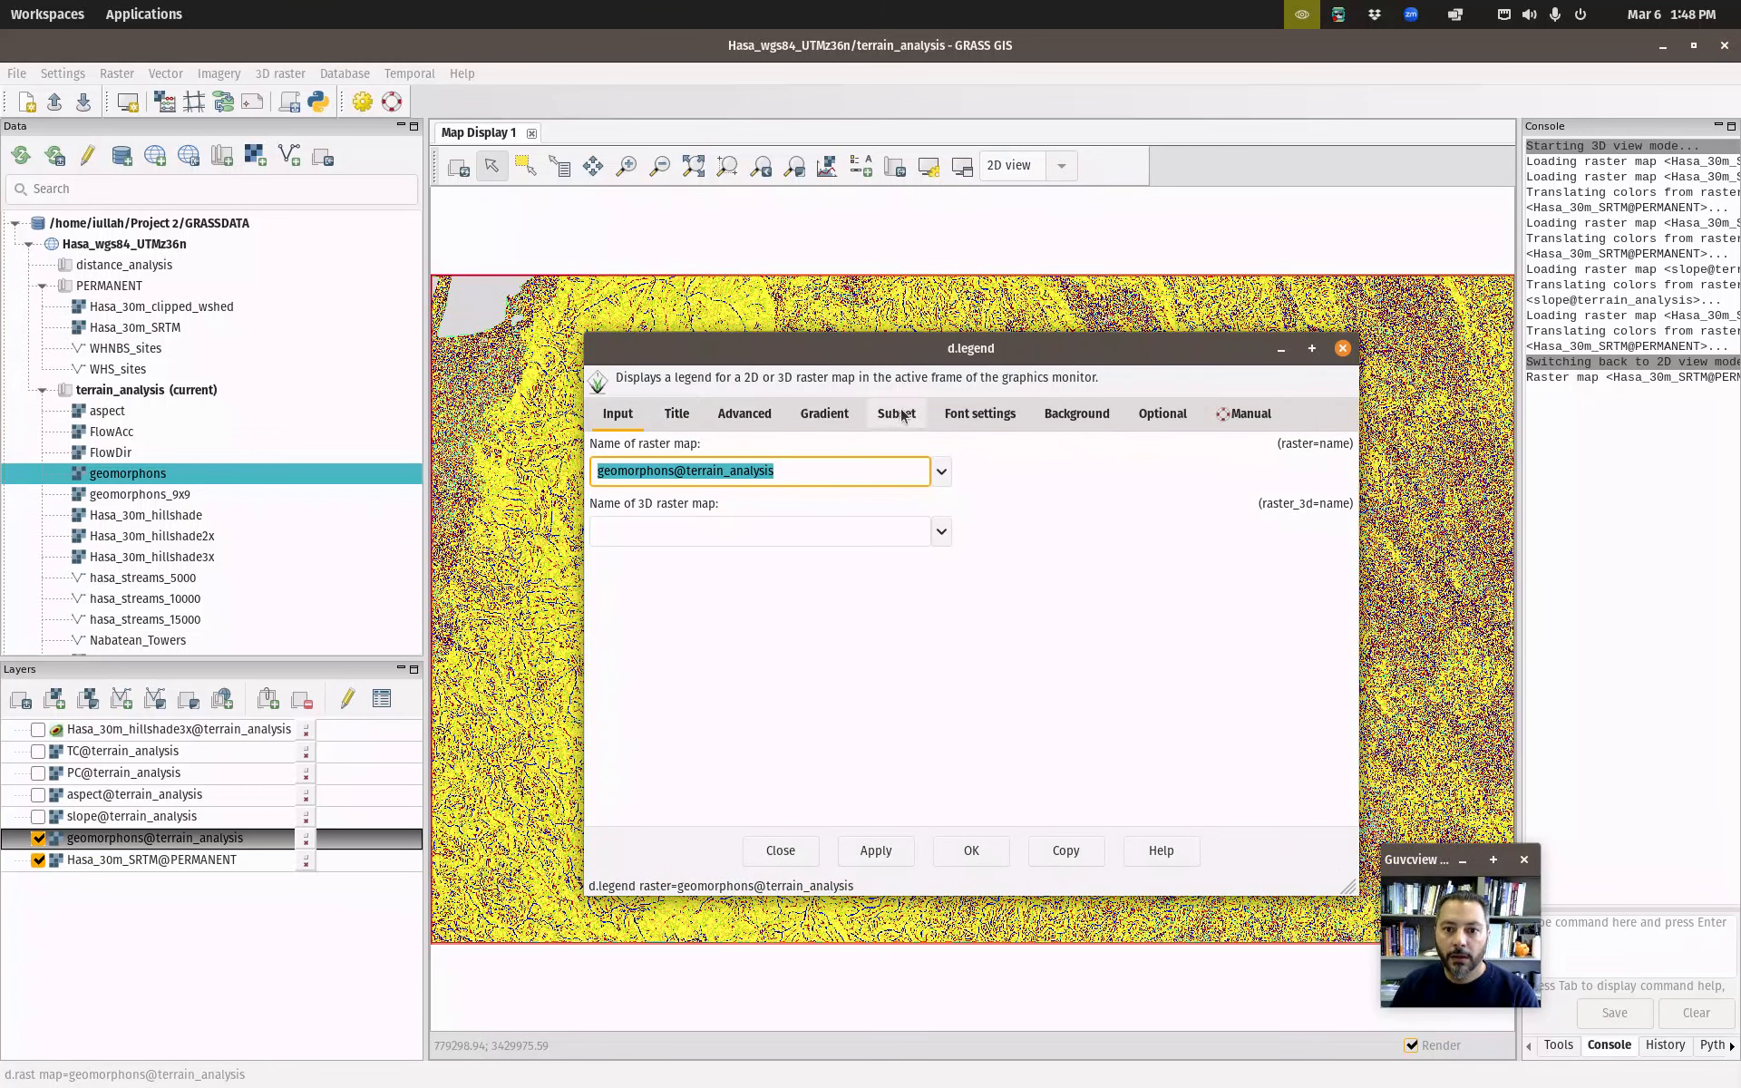
click(1068, 414)
click(601, 445)
click(971, 850)
drag(562, 689, 1366, 380)
Zoom in on the central area of the geomorphons map and return to the required parameters of r.geomorphon.
click(626, 166)
drag(805, 510, 889, 573)
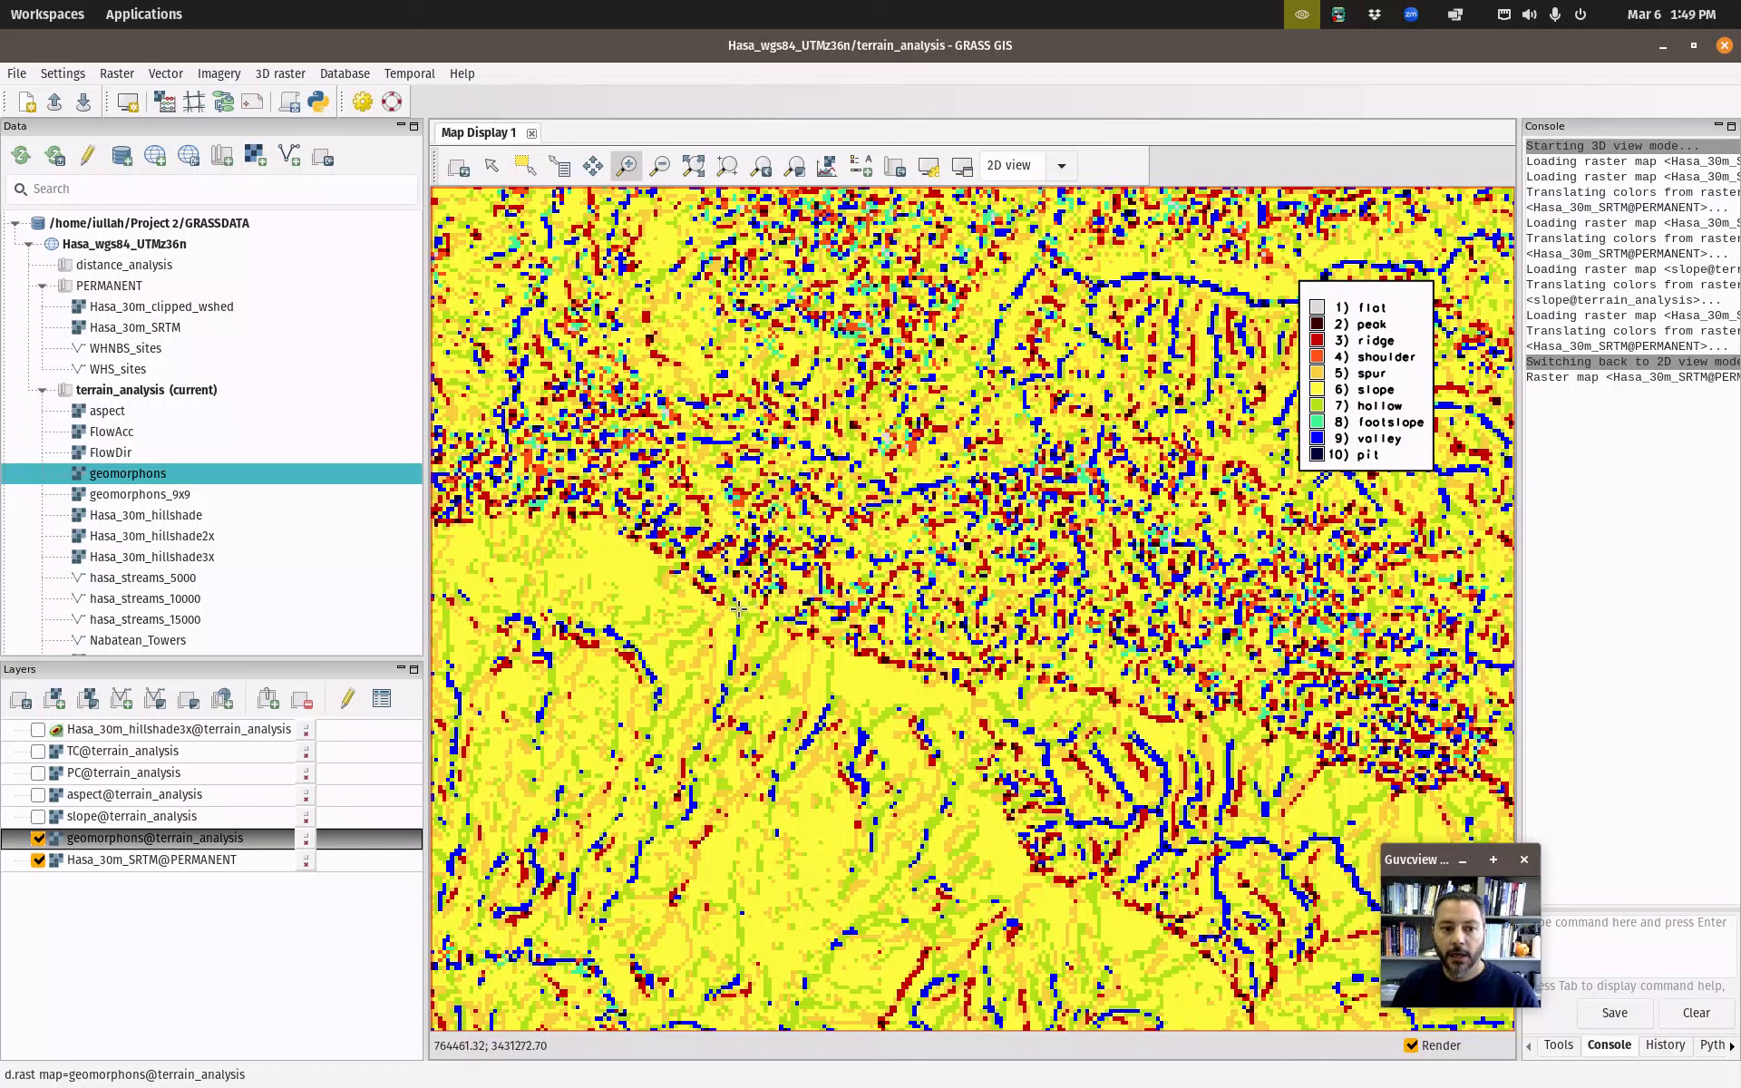
mouse_move(4, 5)
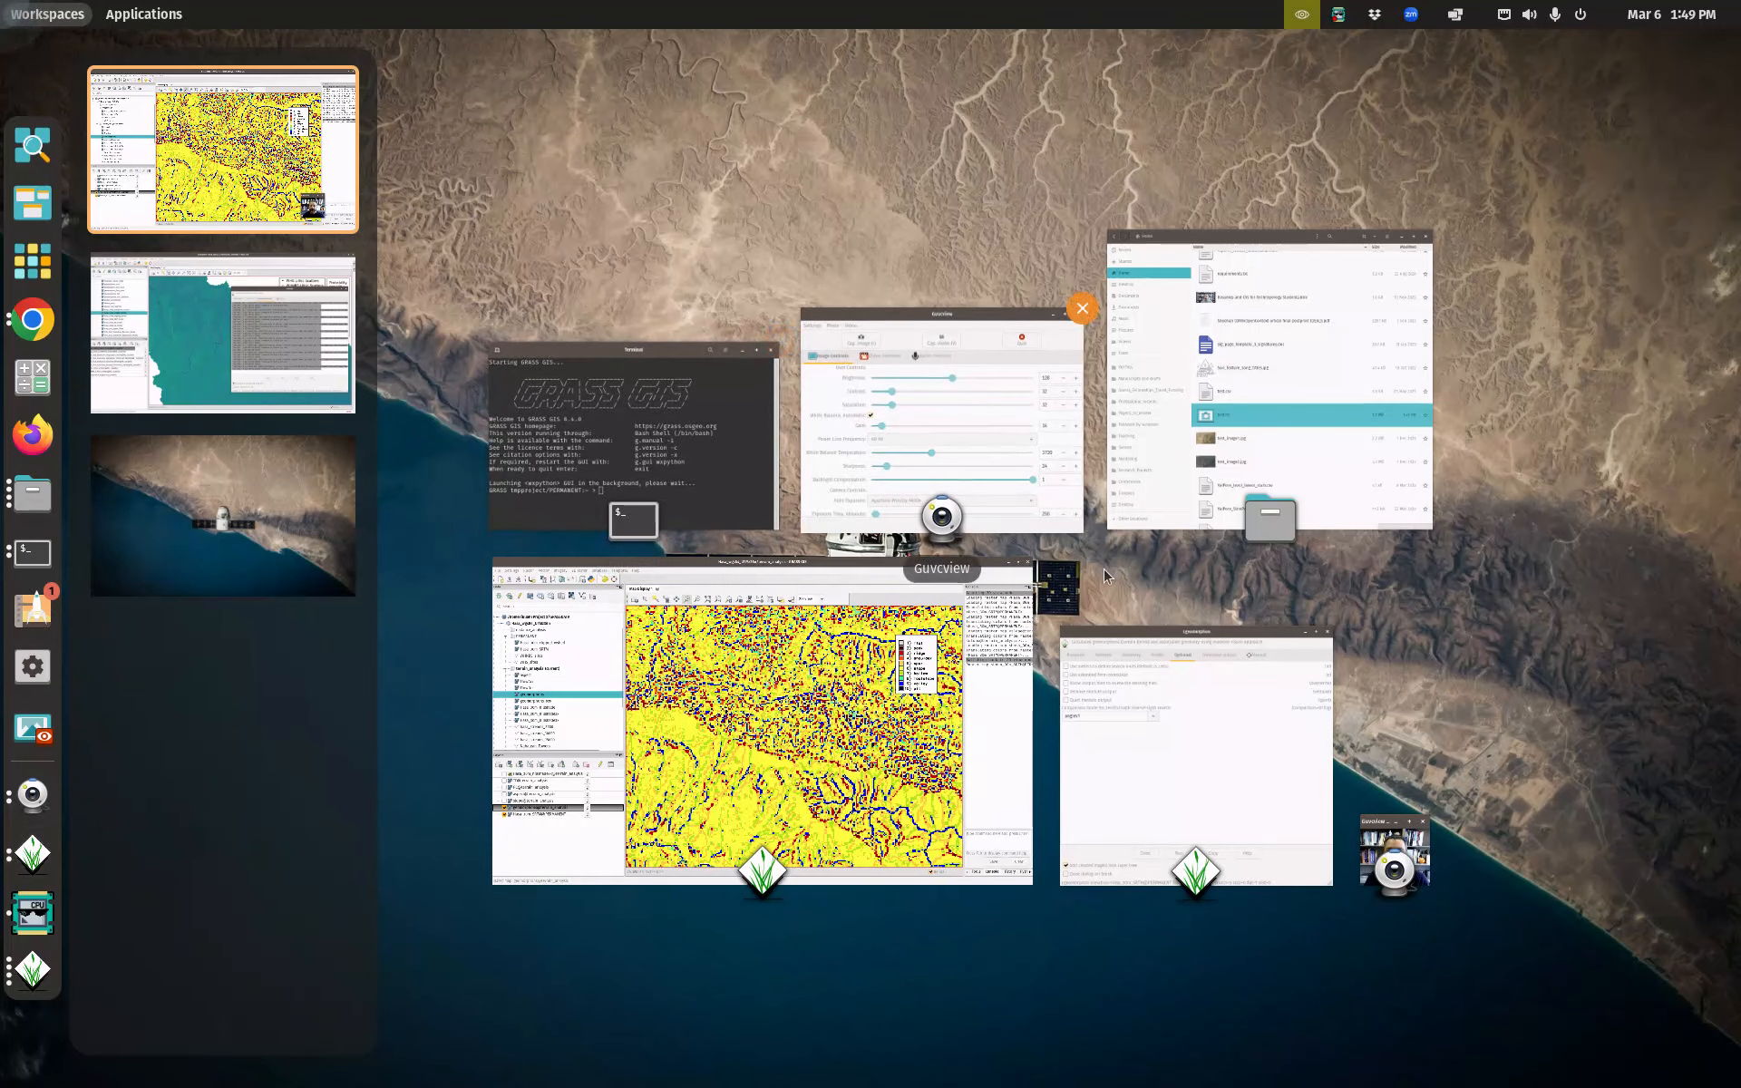
click(1189, 716)
click(643, 411)
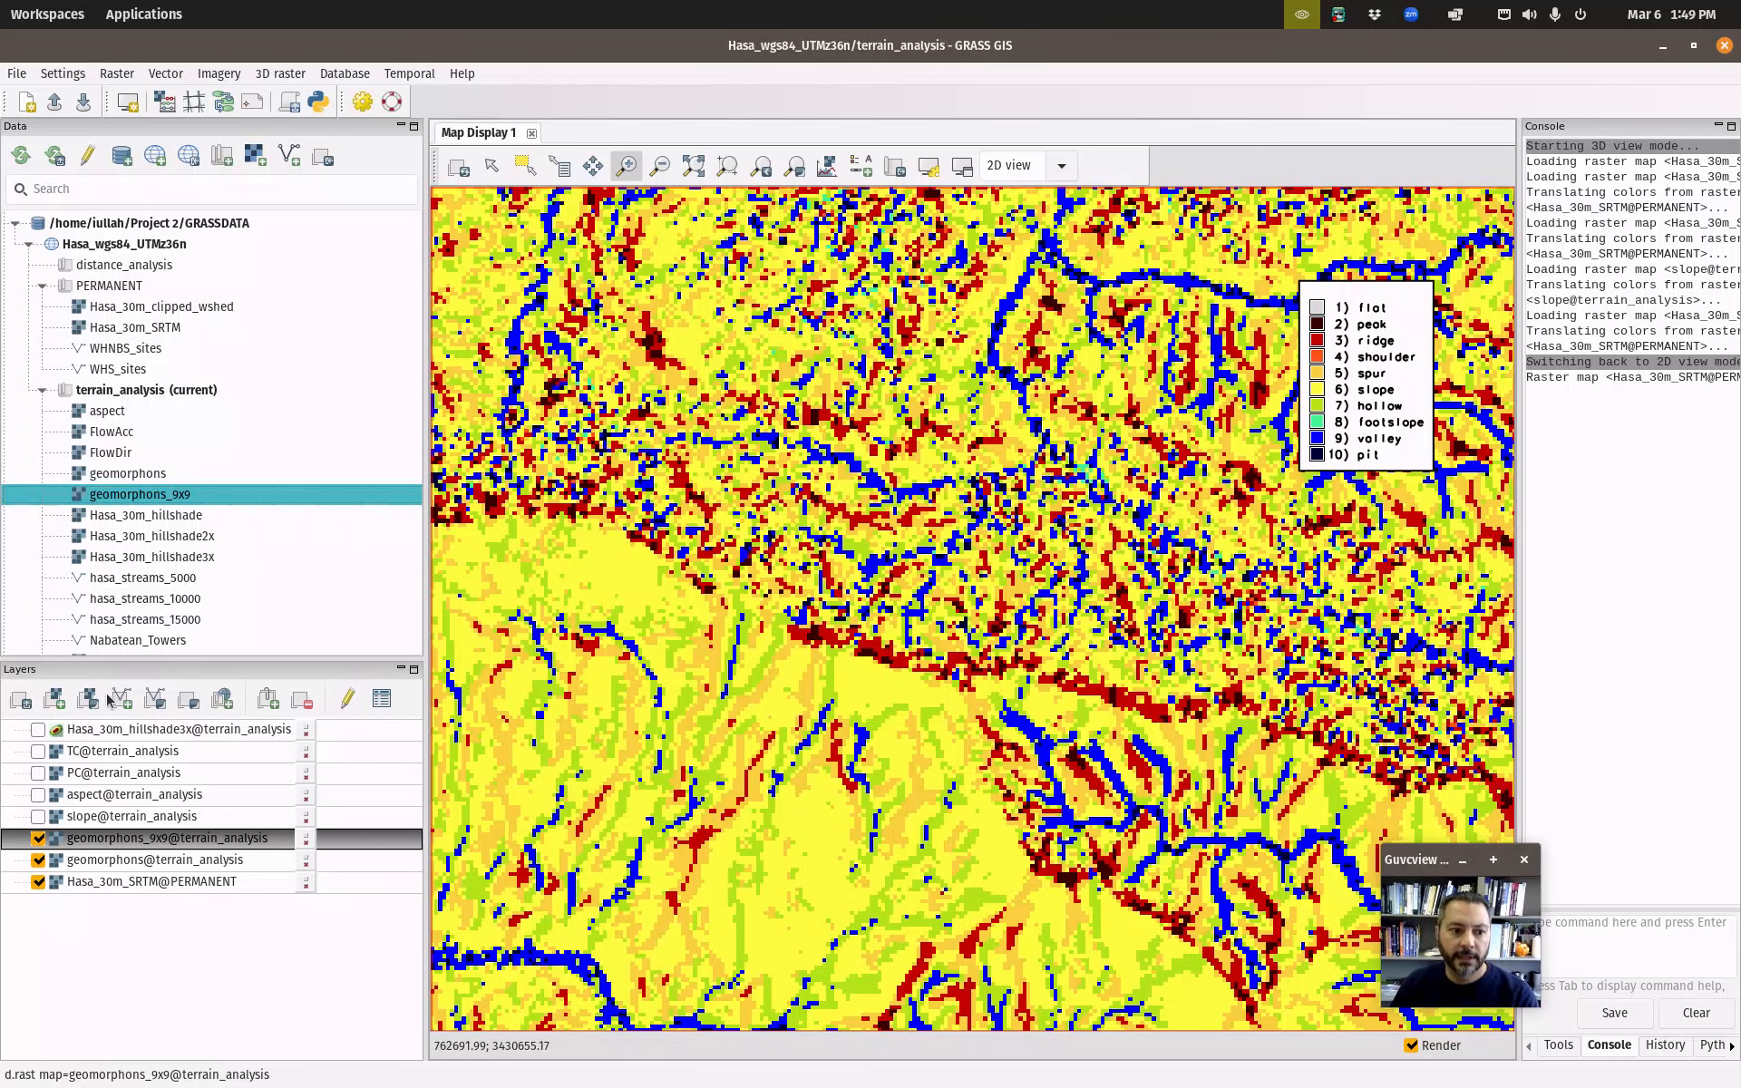
Compare geomorphons_9x9 with the geomorphons layer beneath it by toggling its visibility, leaving it hidden.
click(40, 840)
click(40, 840)
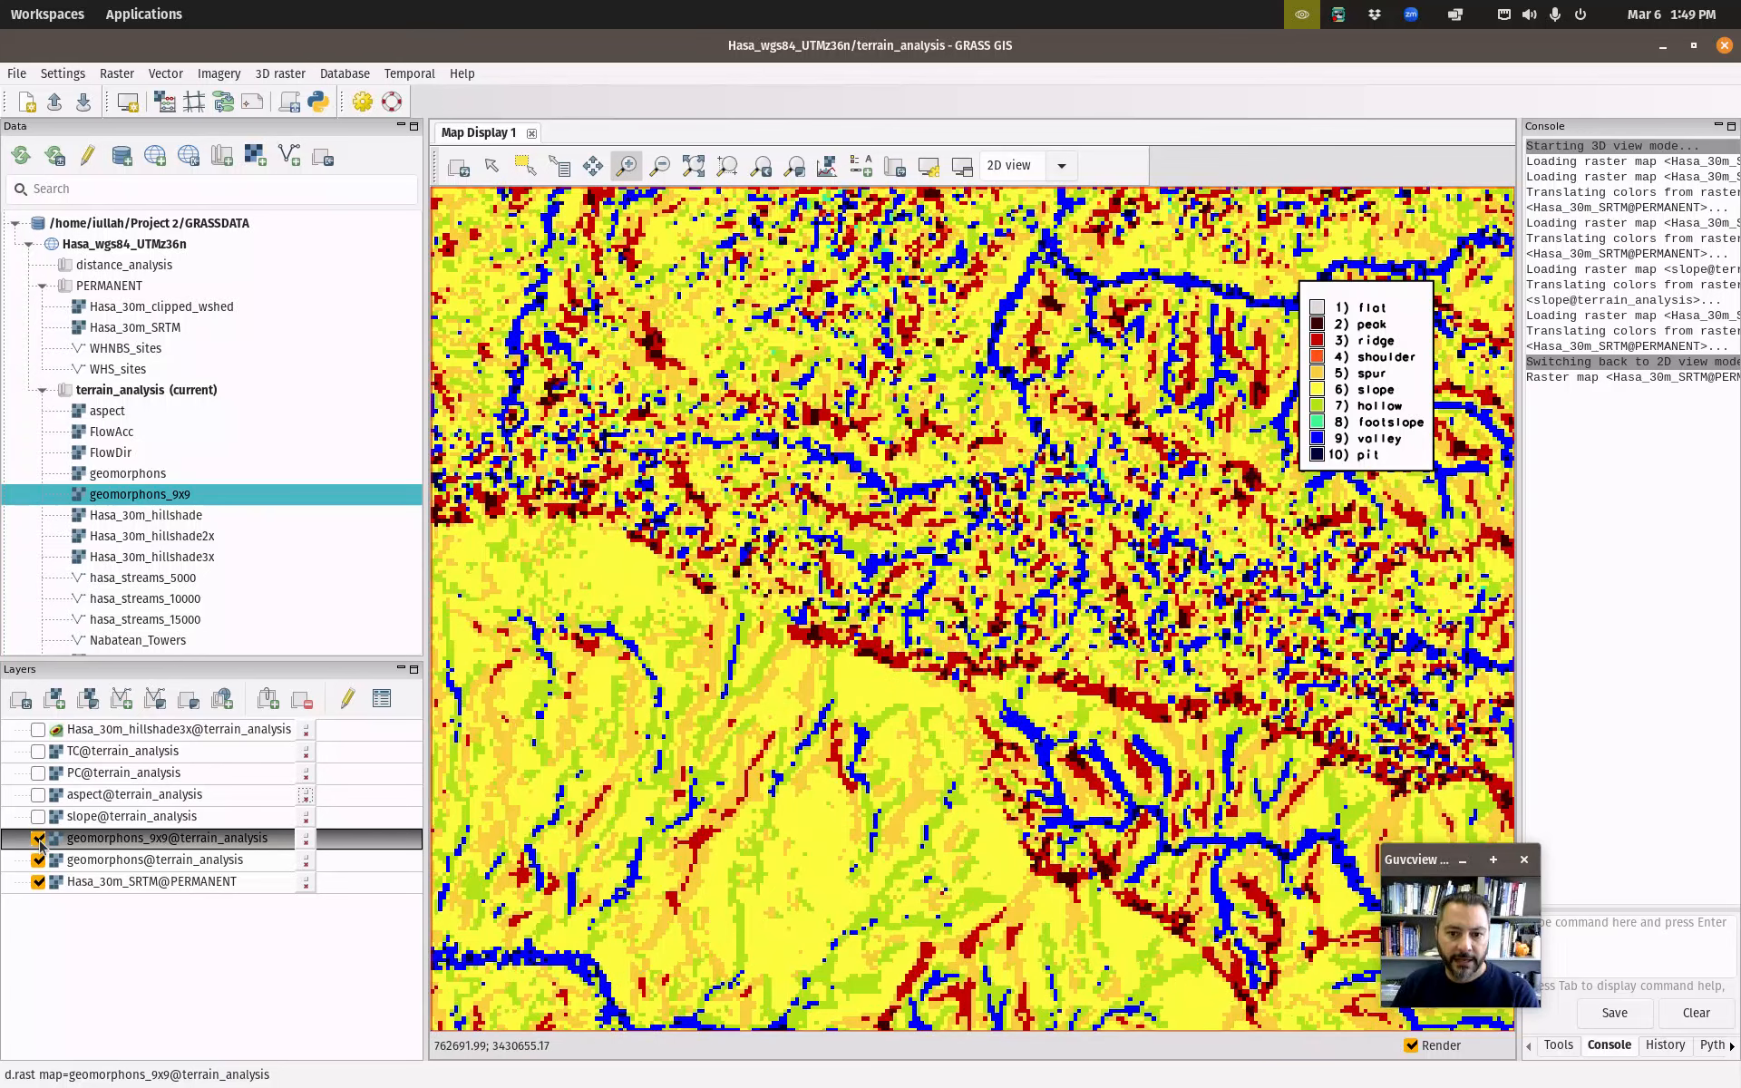
click(38, 839)
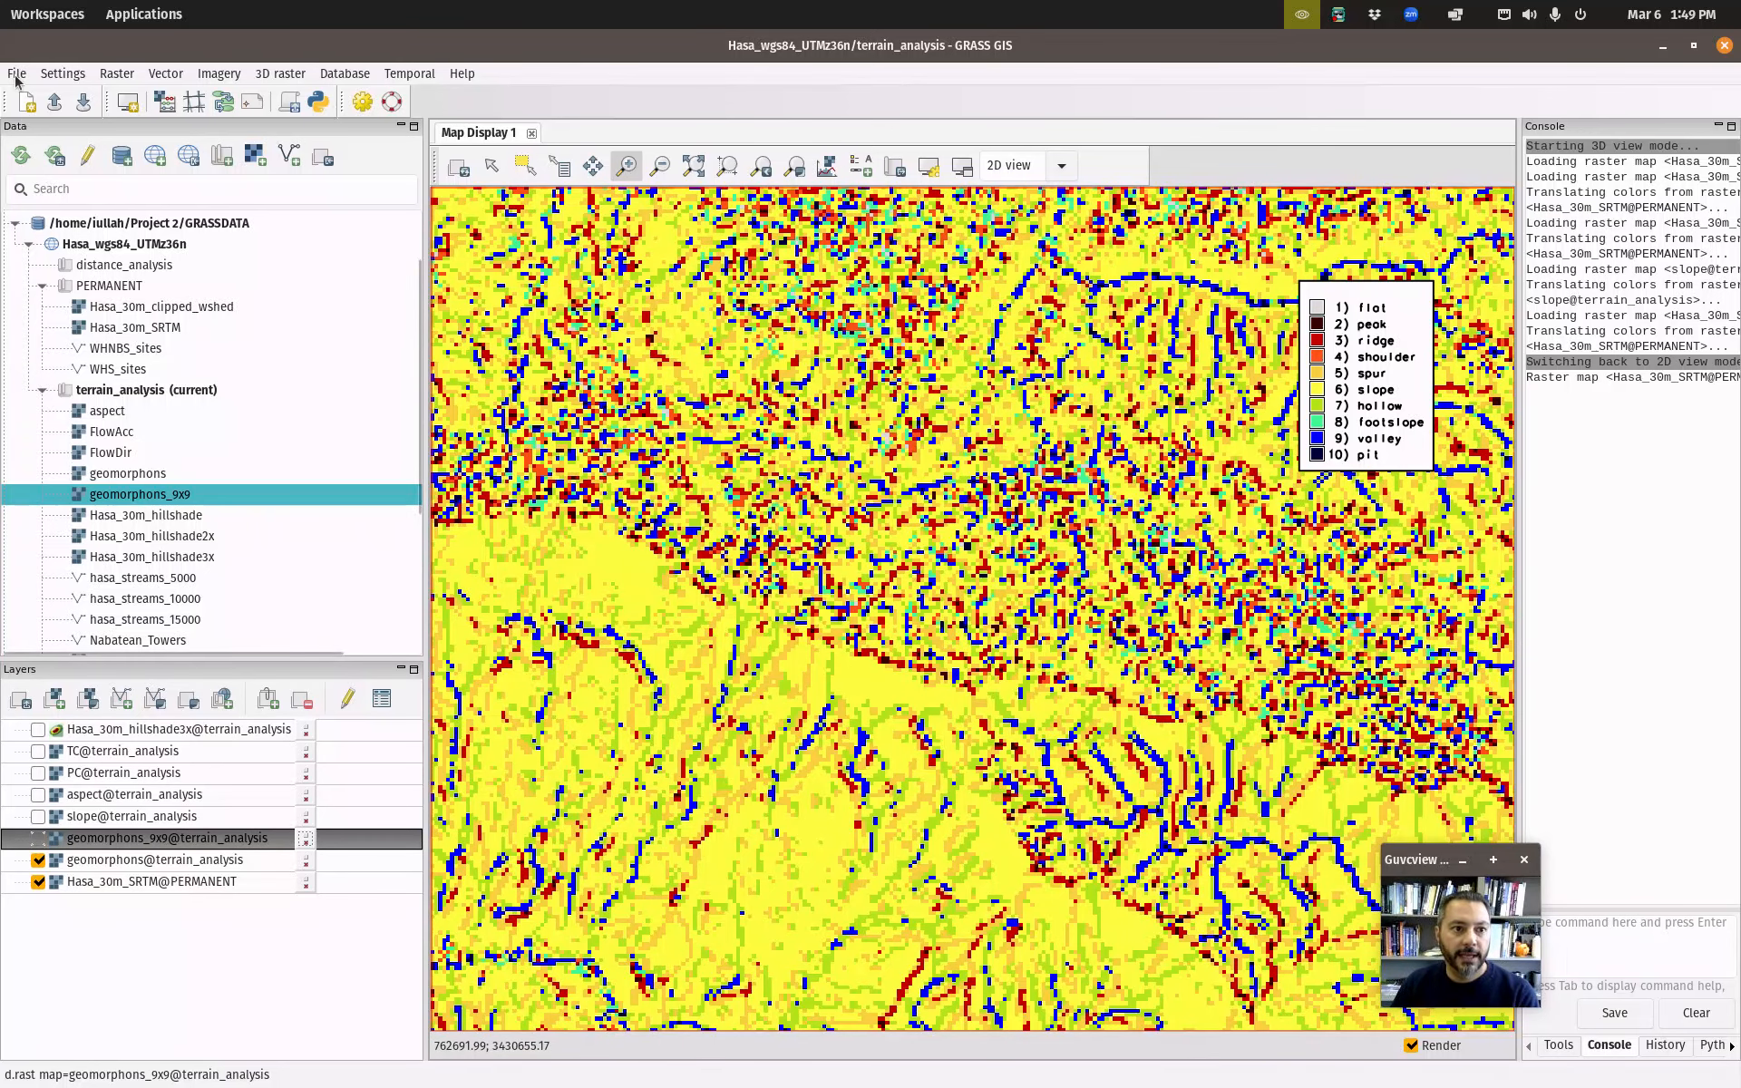
Open the Map Swipe tool with geomorphons_9x9 as the first raster and geomorphons as the second raster.
click(17, 74)
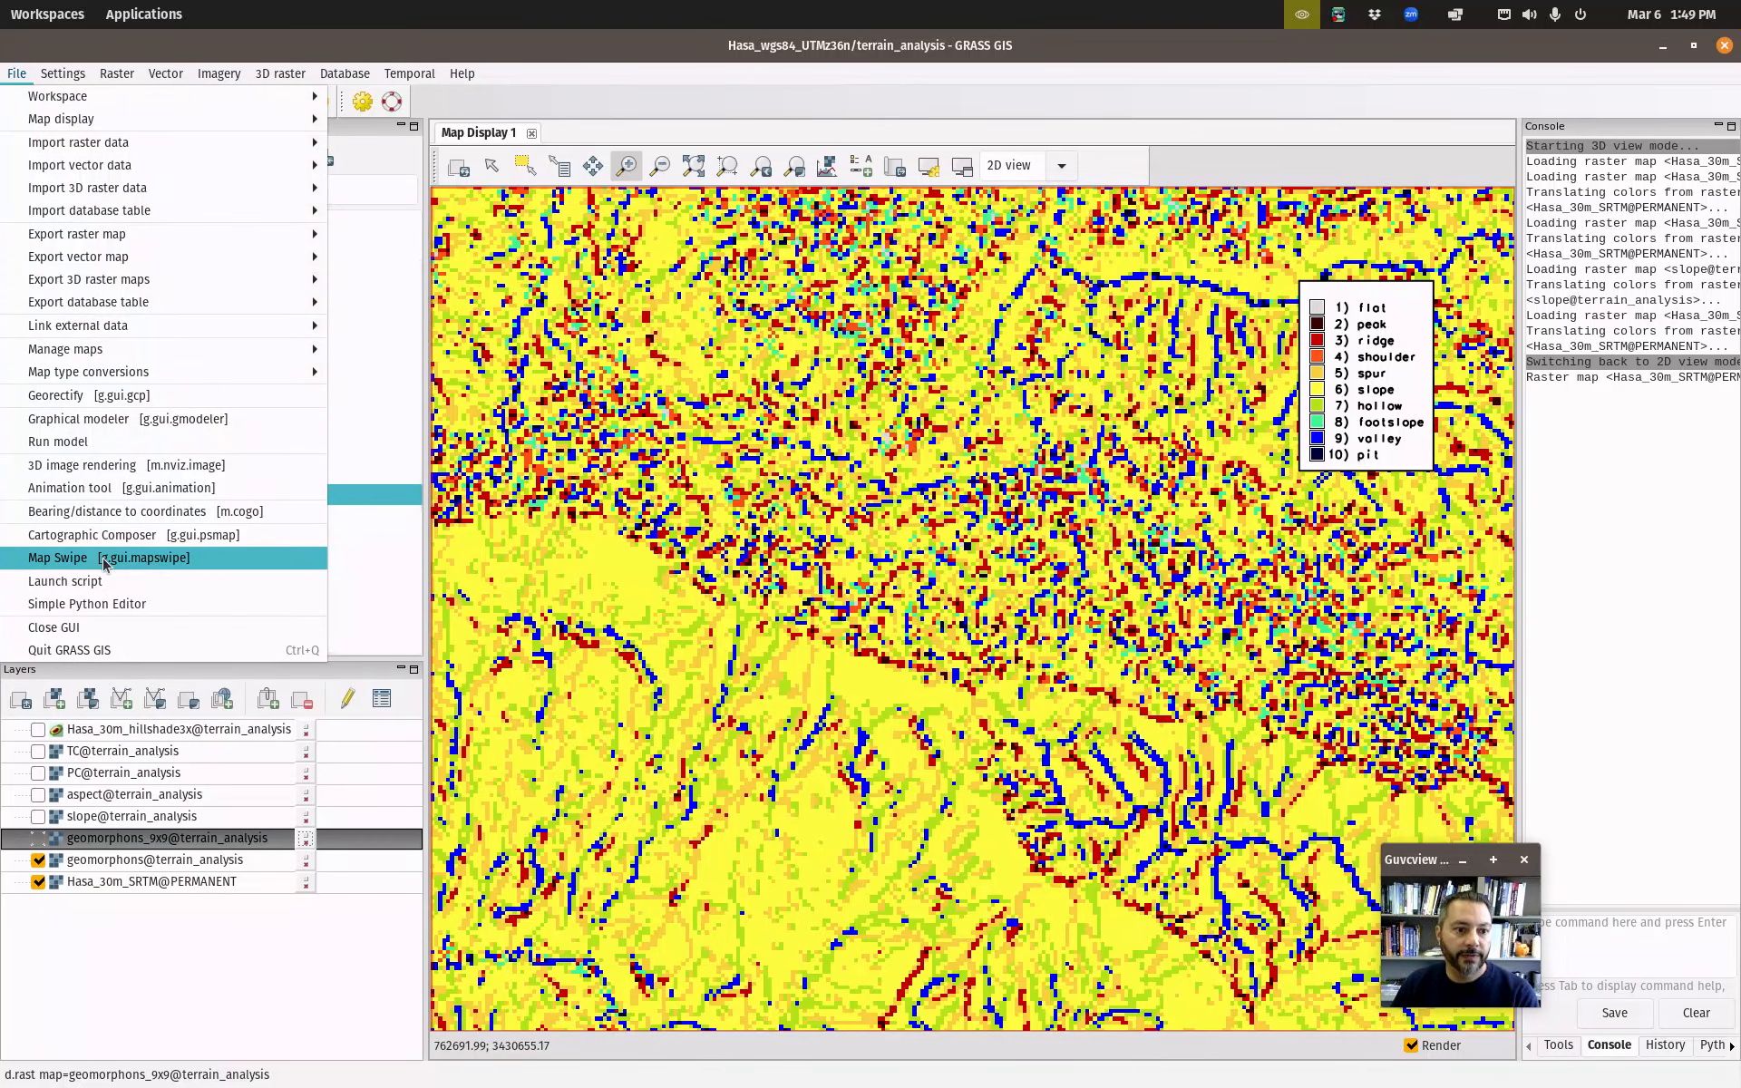
click(152, 562)
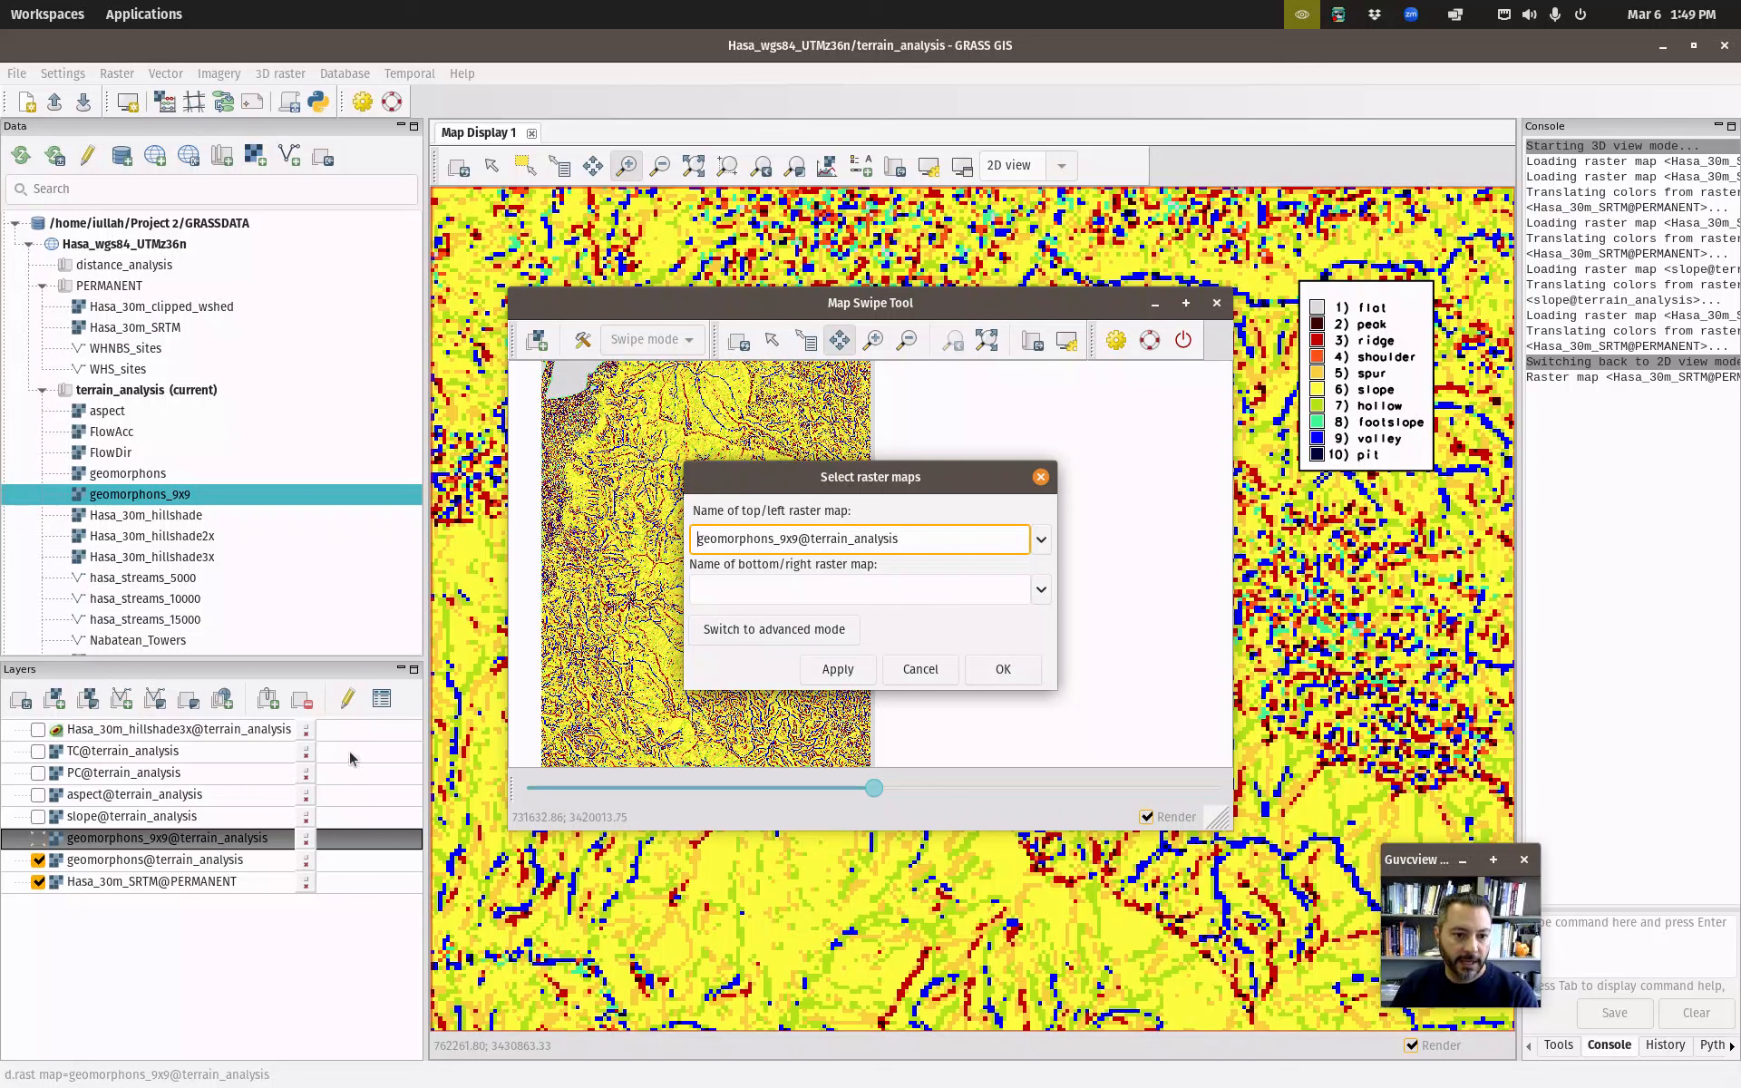
click(1040, 591)
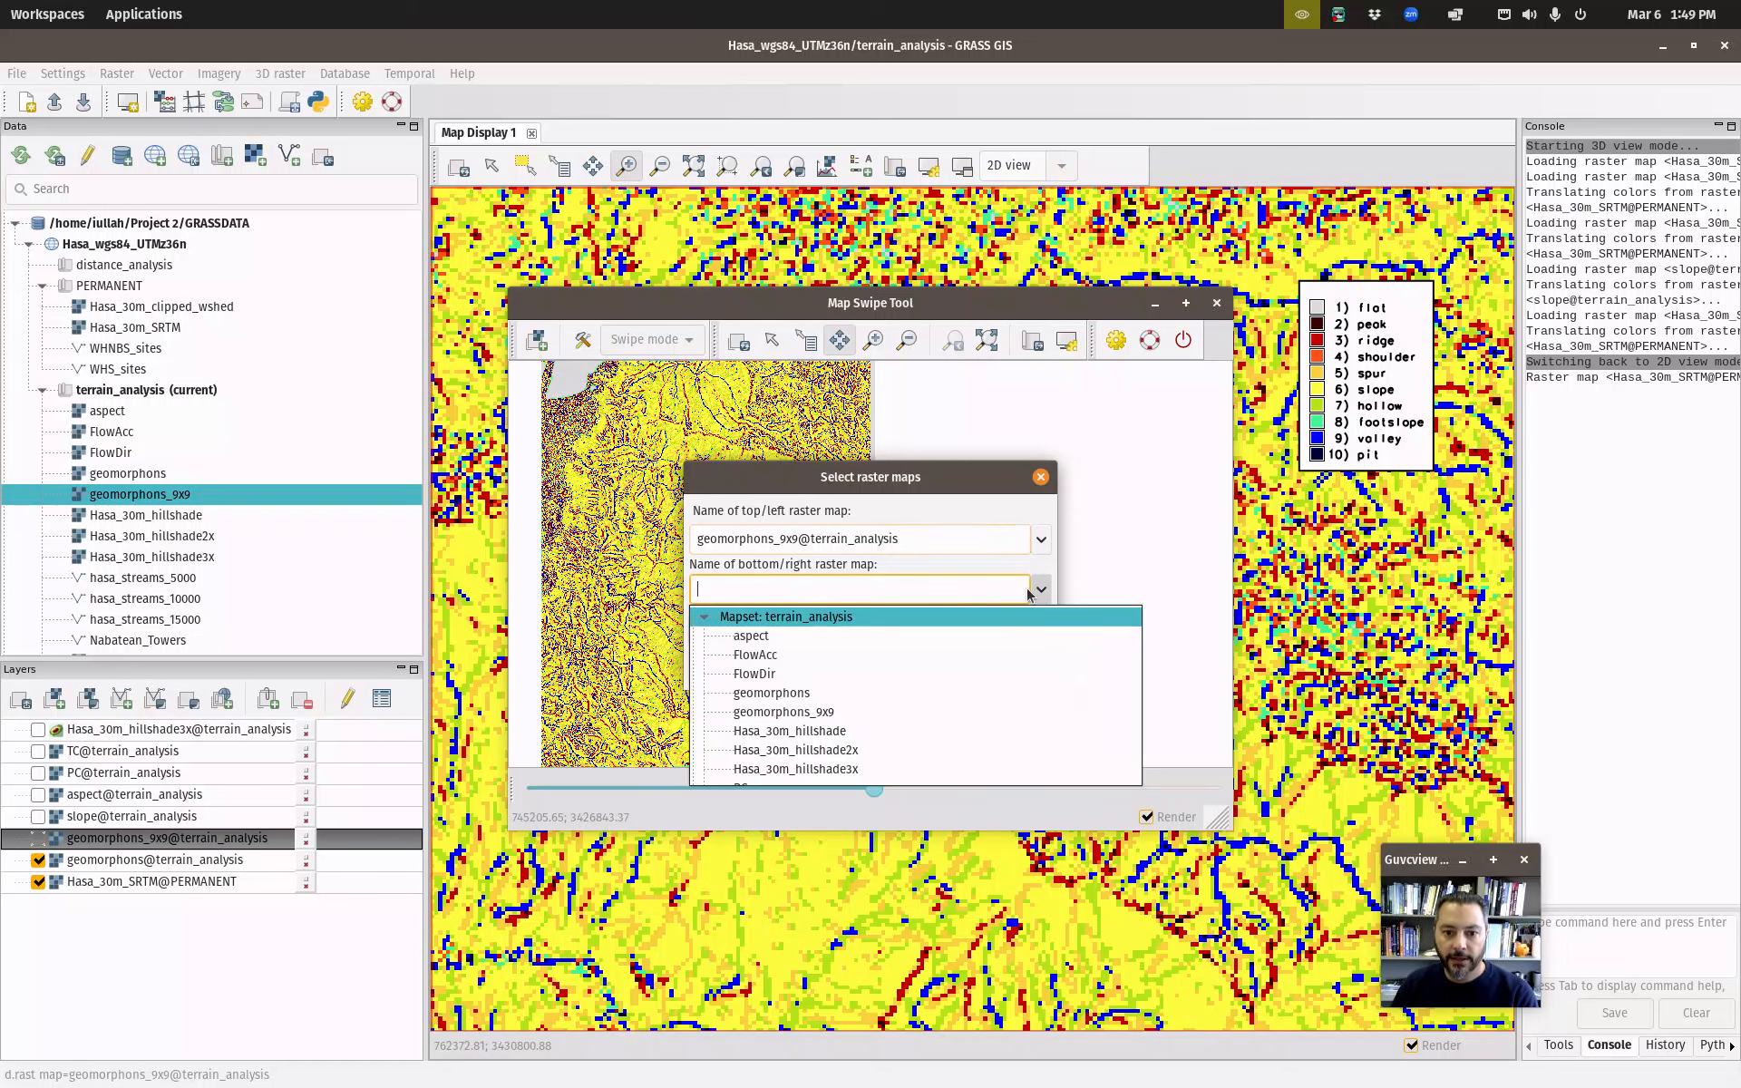
click(789, 695)
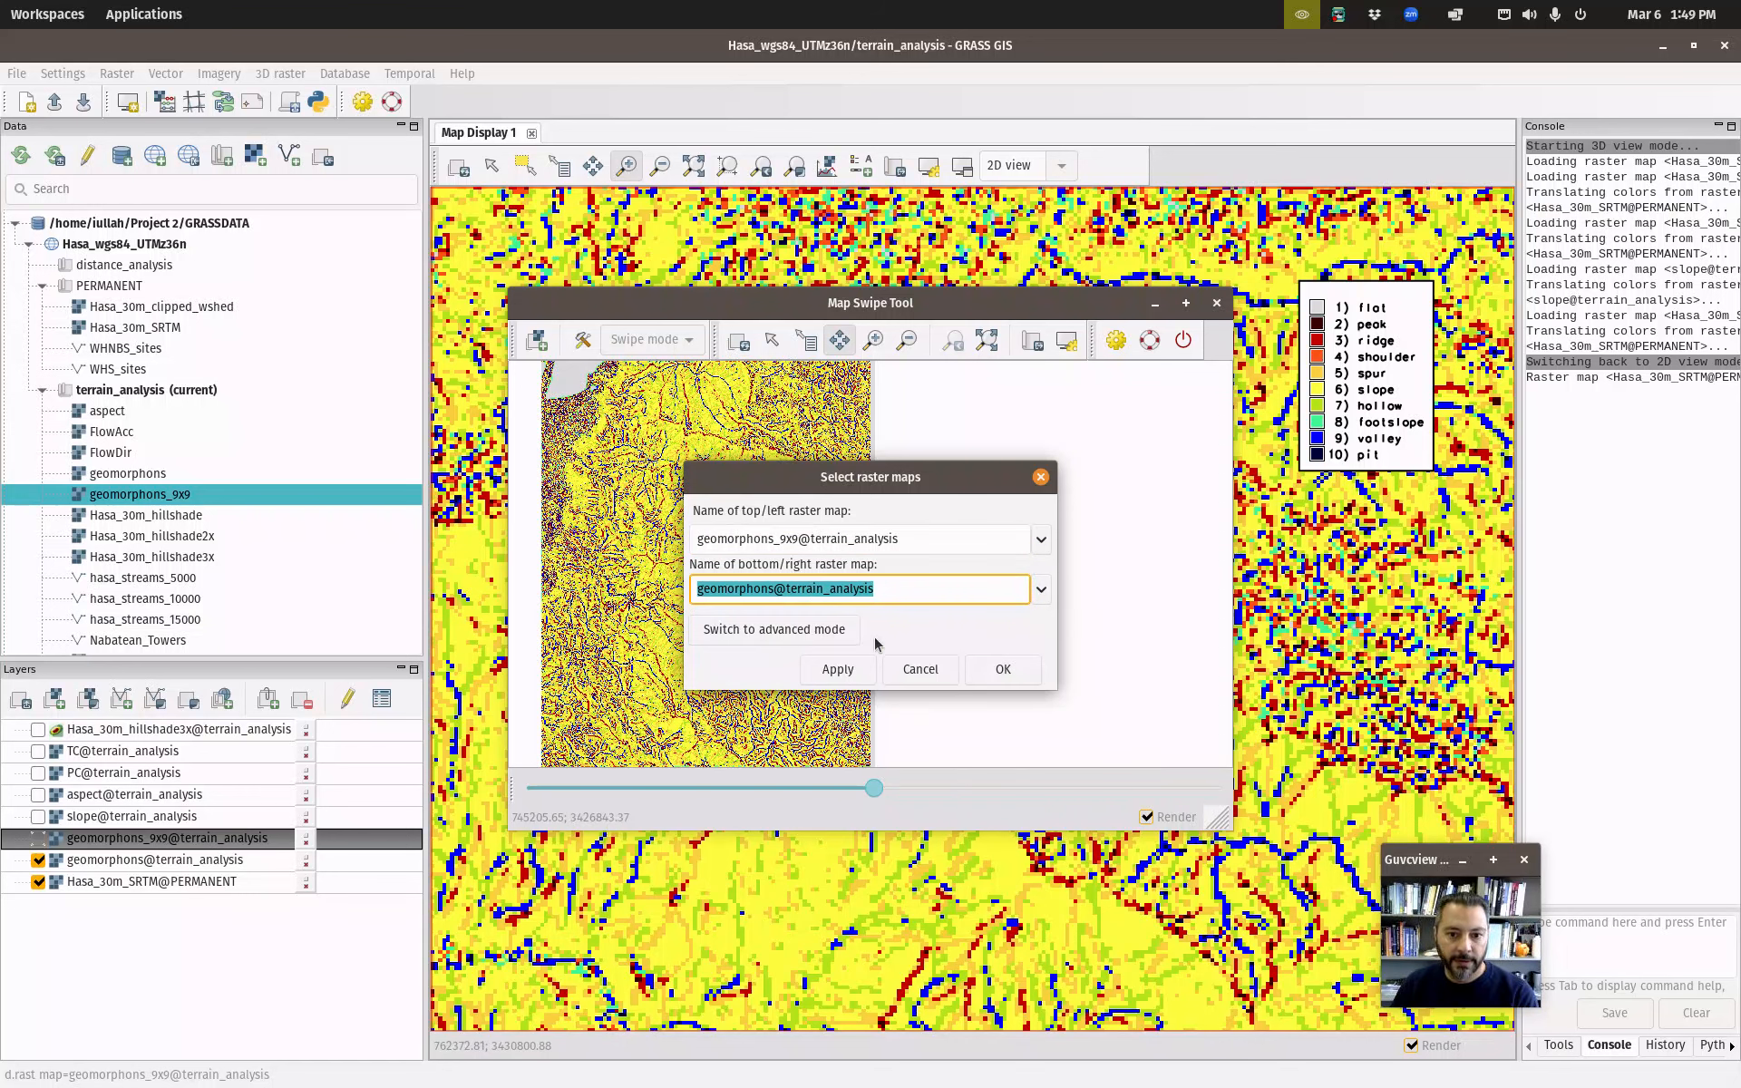
click(1004, 669)
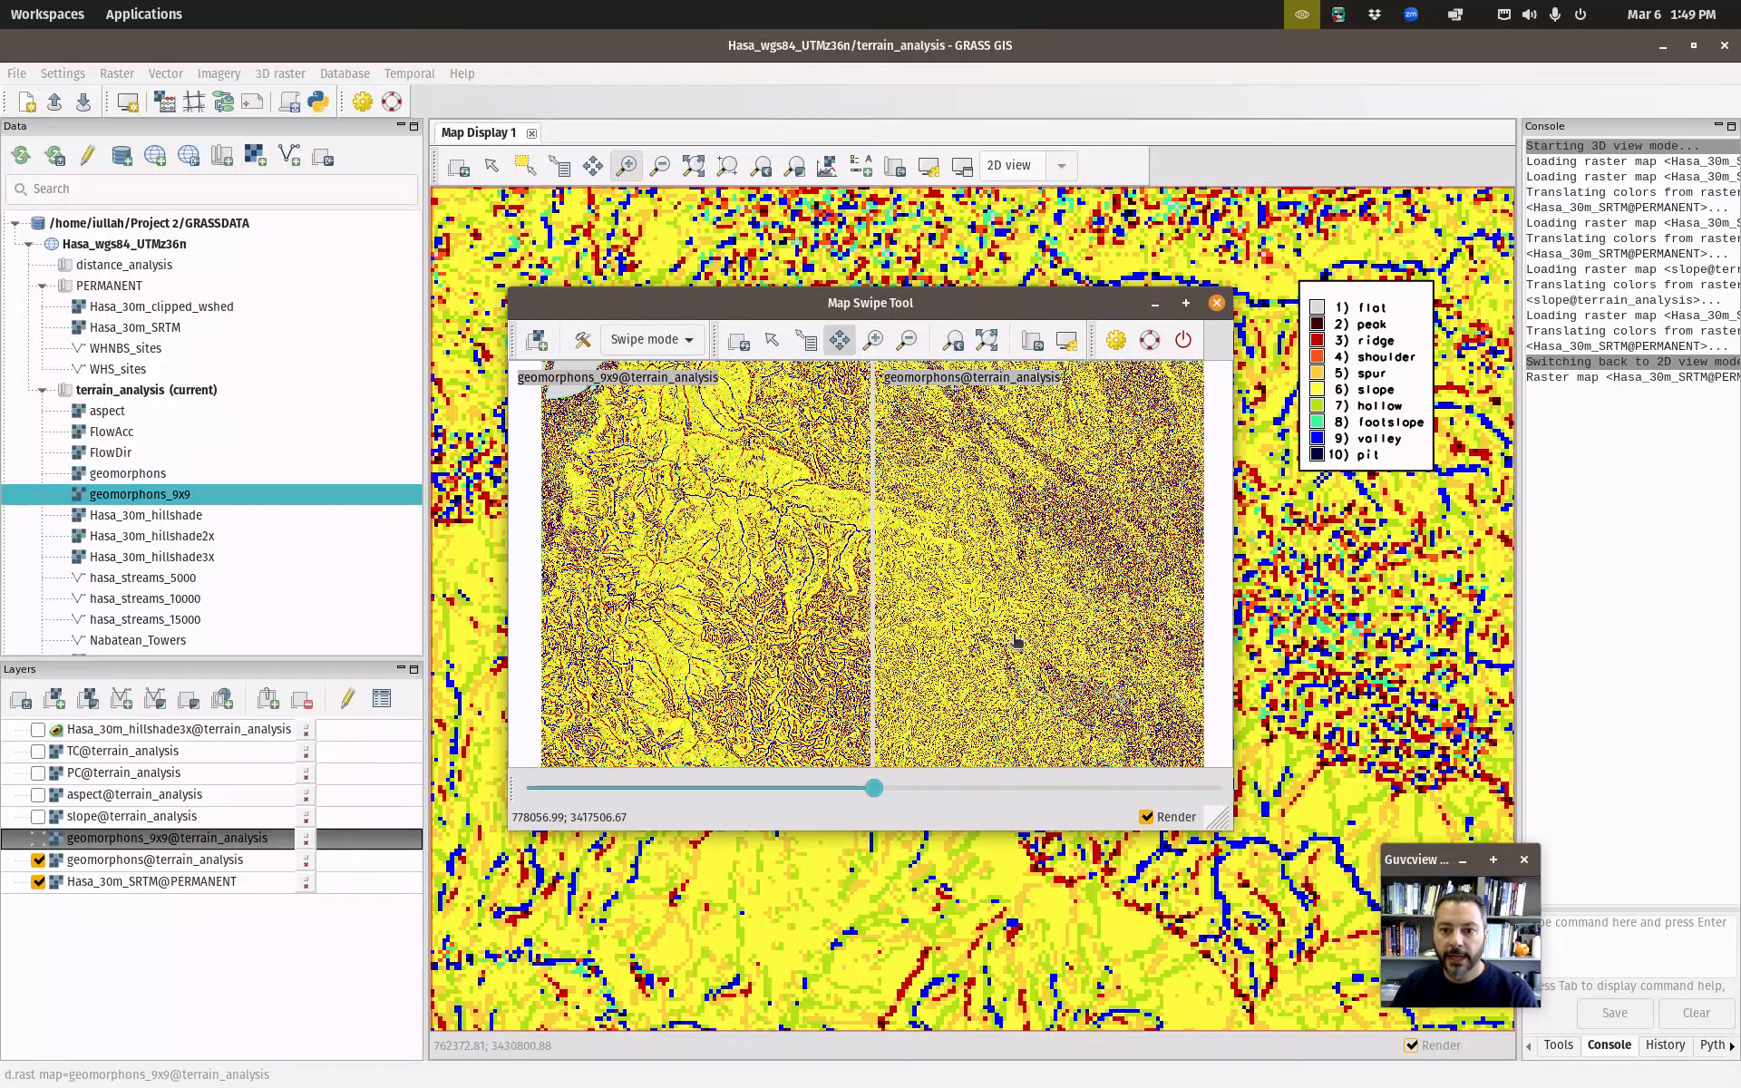
Maximize the swipe comparison, zoom in on the central valleys, and sweep the divider back and forth to compare both geomorphon rasters.
click(1185, 303)
drag(873, 1045, 795, 1047)
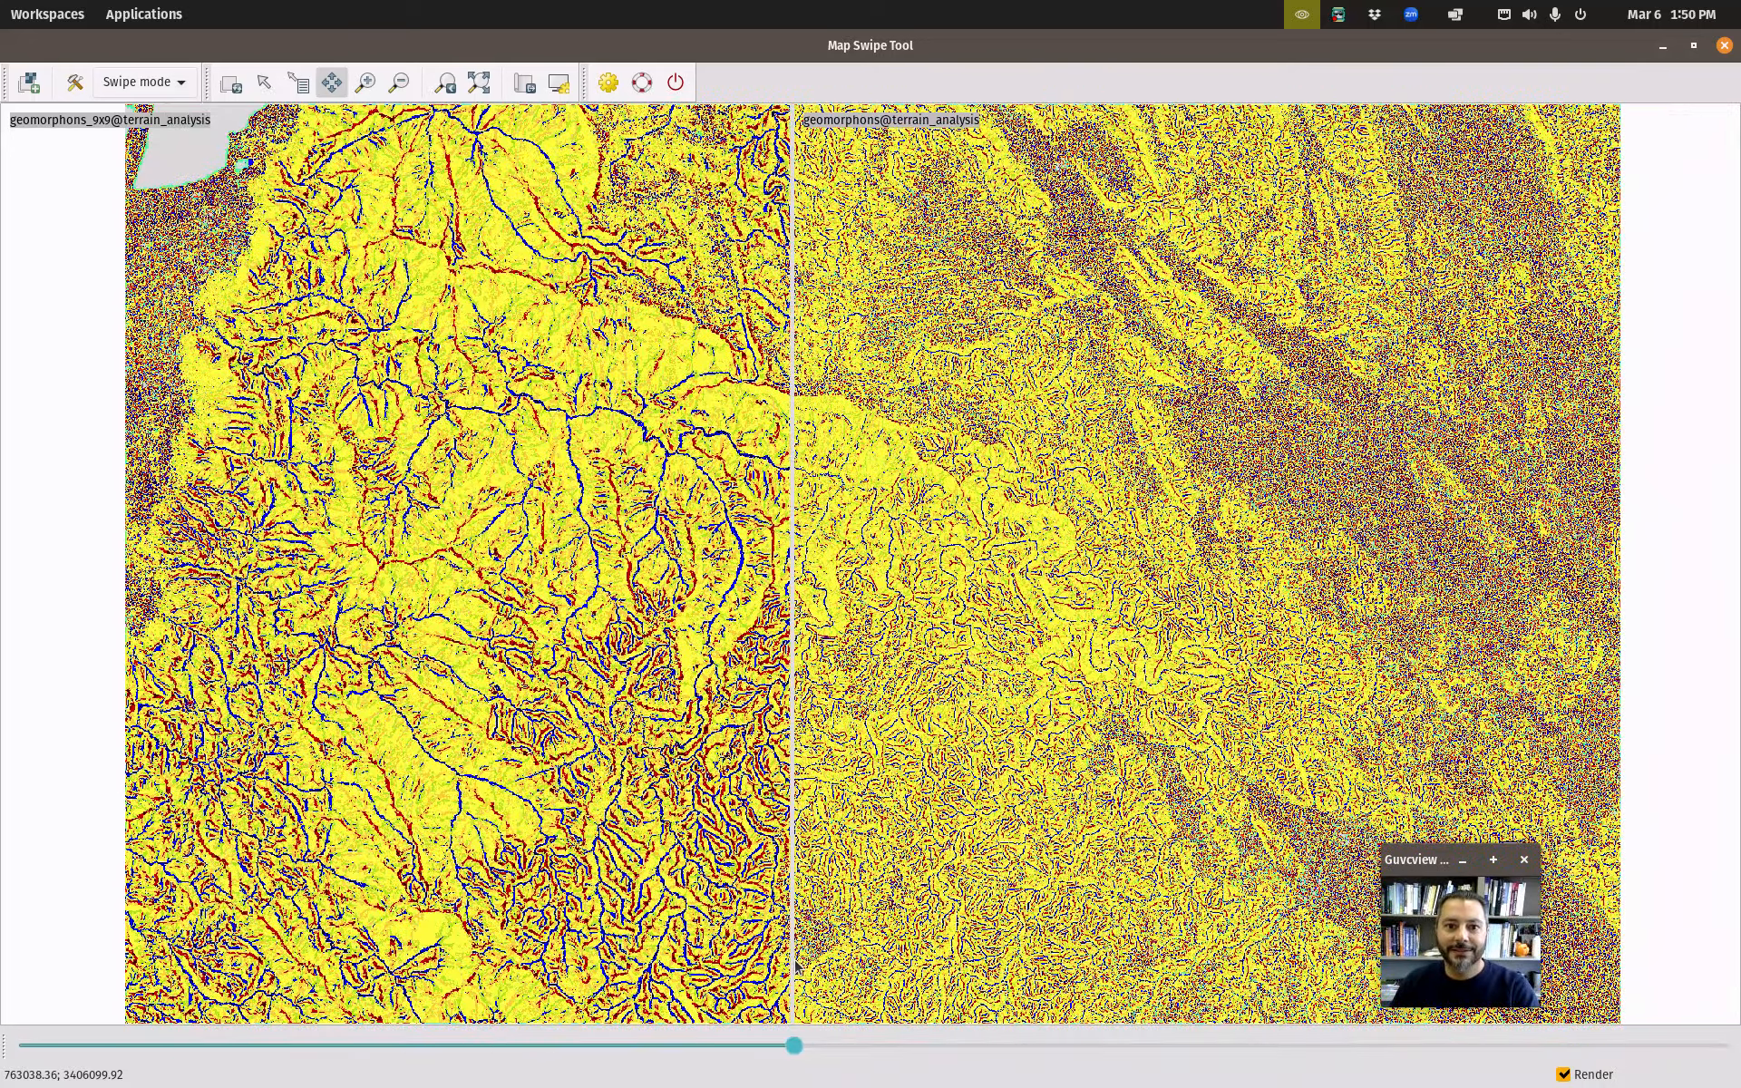
click(368, 82)
drag(637, 376, 893, 556)
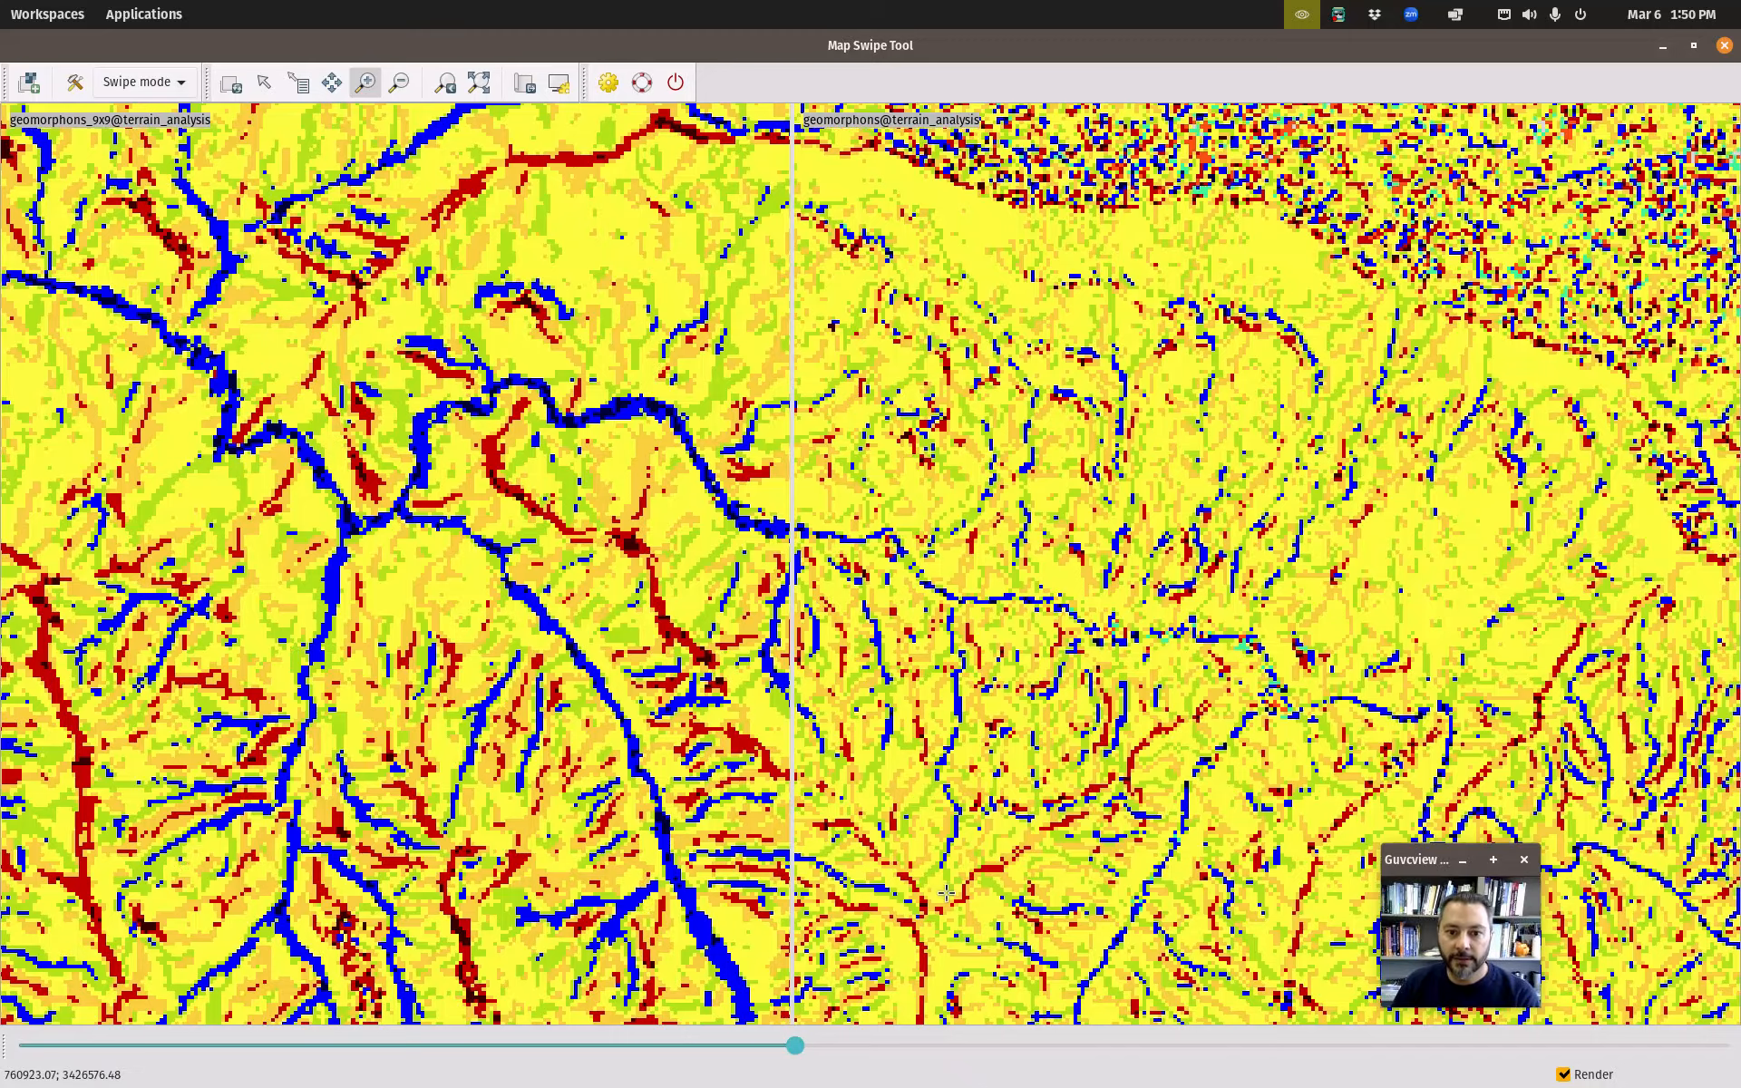
drag(795, 1047, 439, 1047)
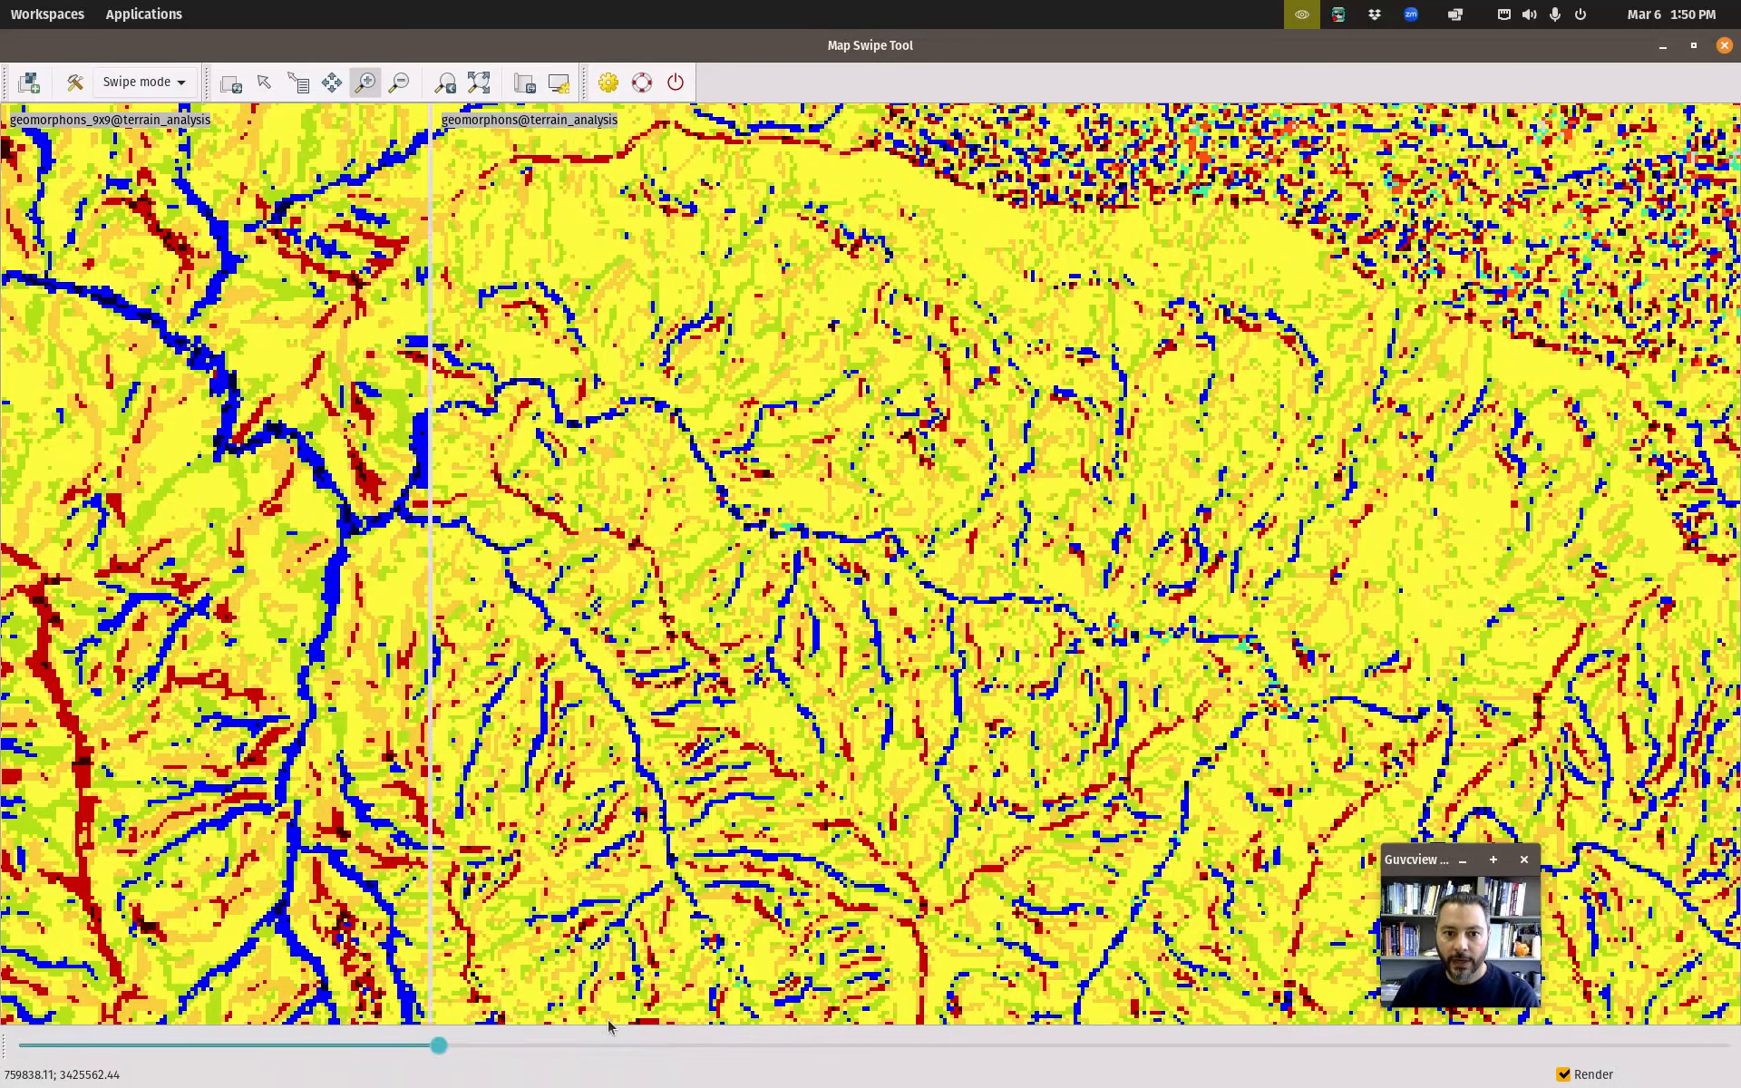
drag(609, 1026, 826, 993)
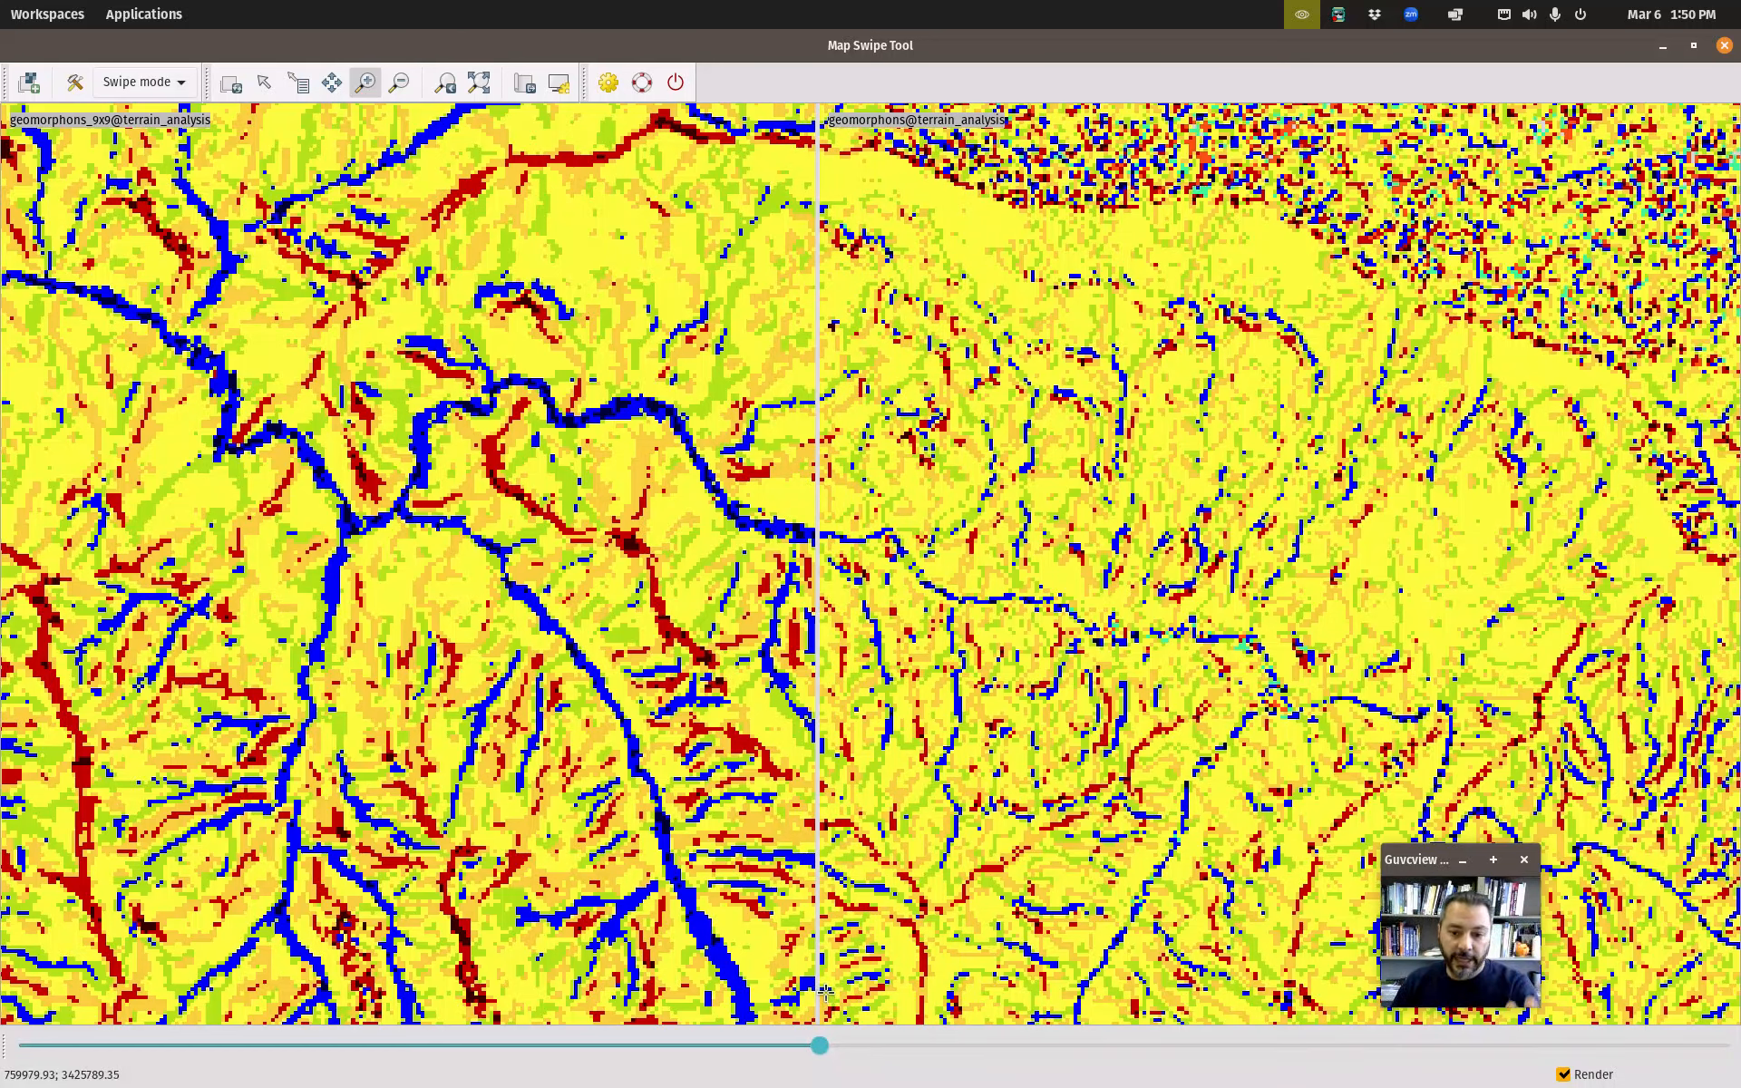
drag(820, 1048, 1161, 1048)
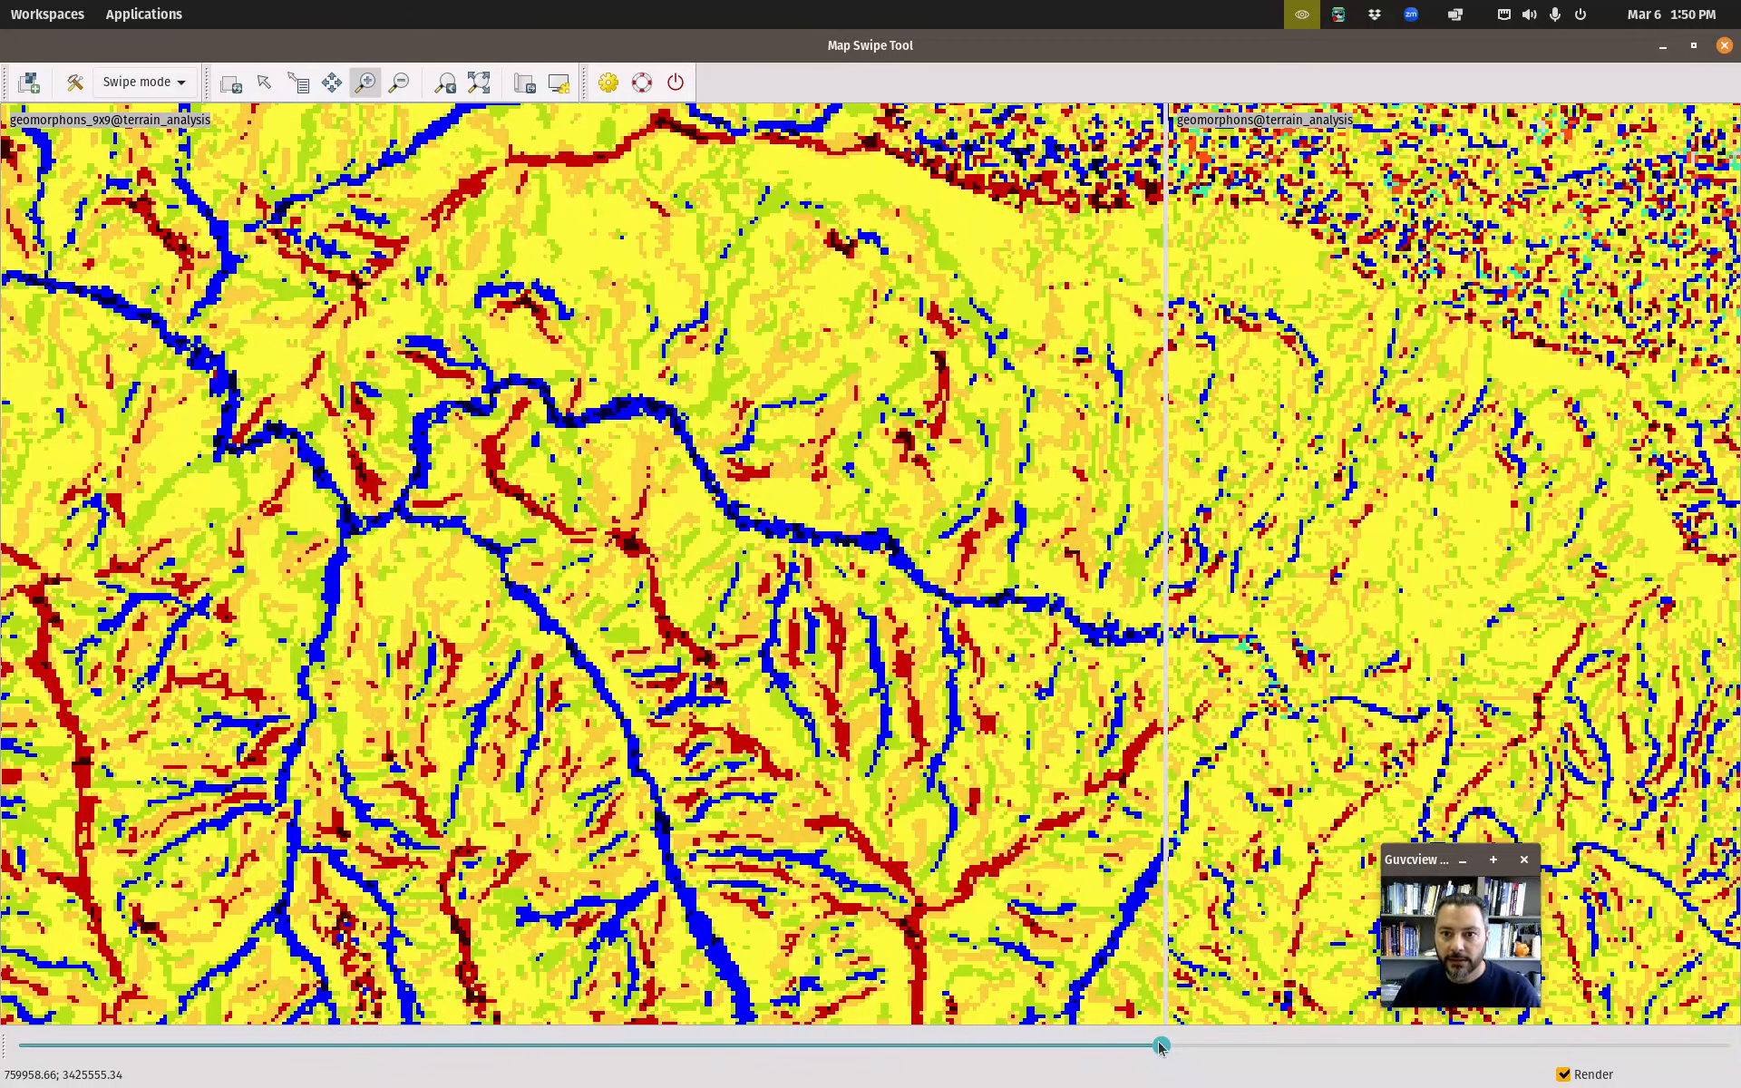
Close the swipe comparison and hide the geomorphons and Hasa_30m_SRTM layers in the map display.
click(675, 82)
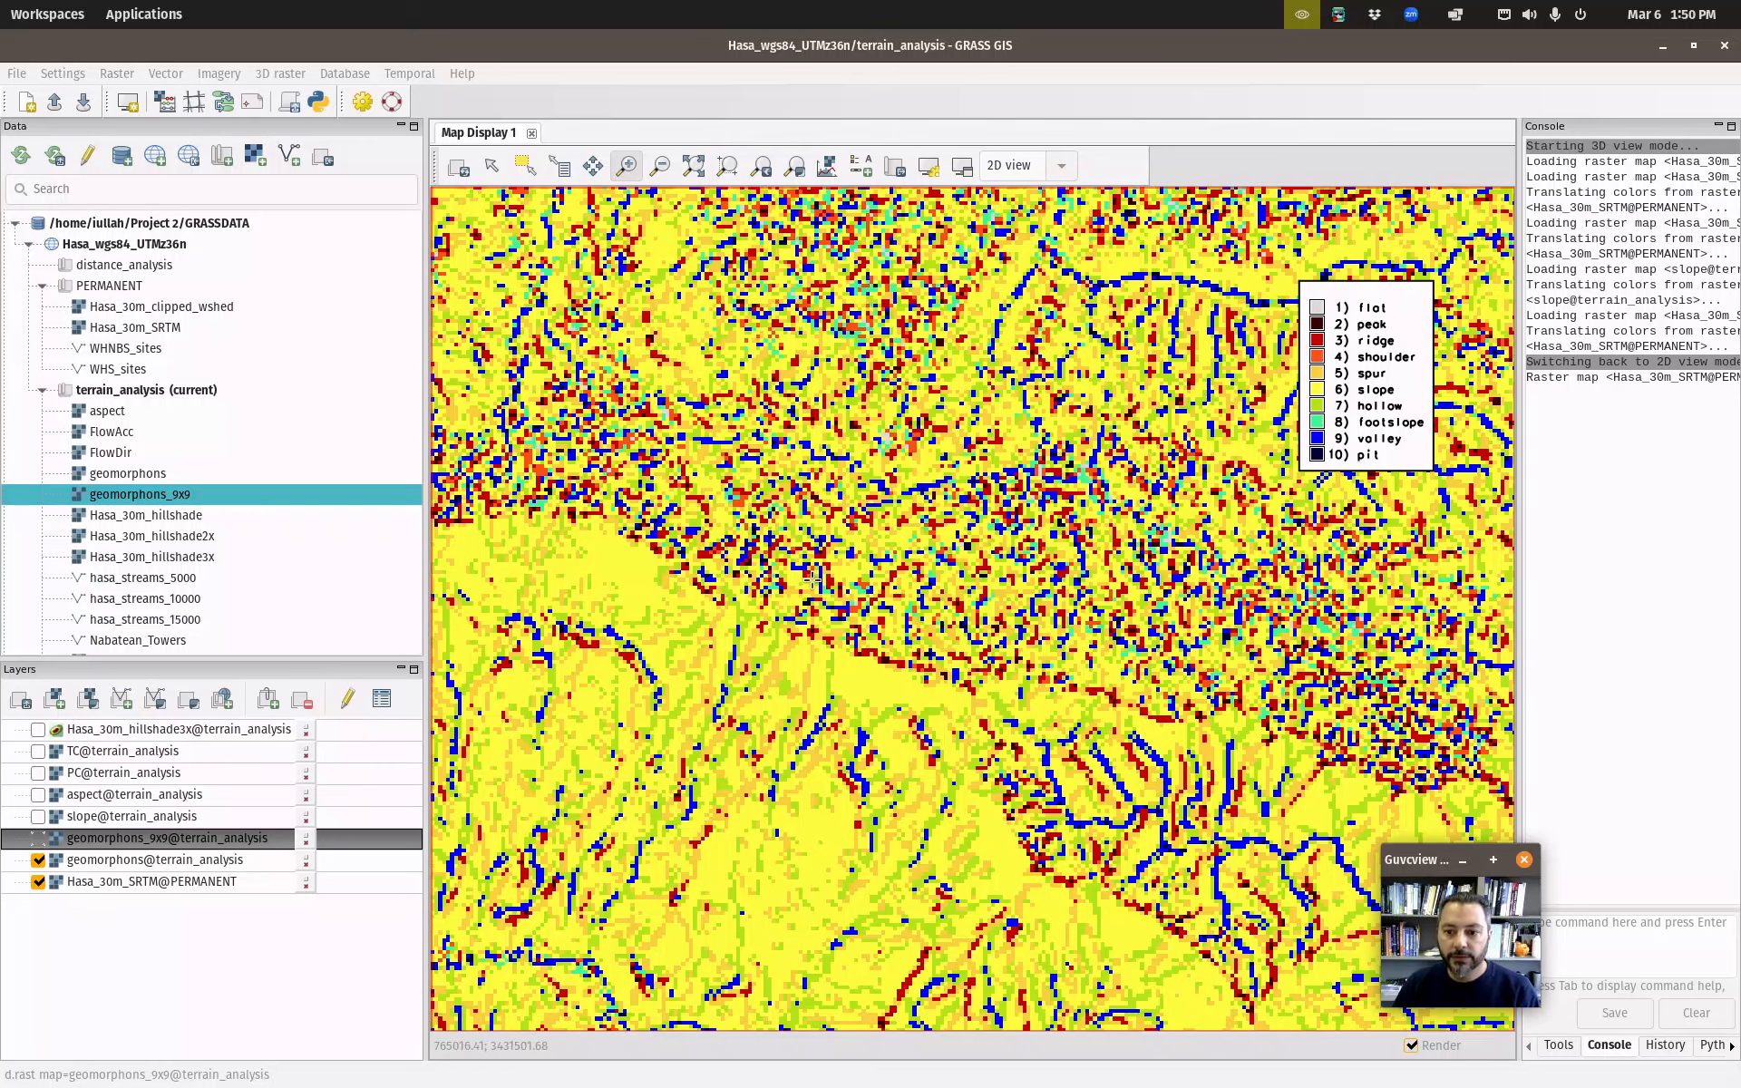
click(38, 860)
click(38, 882)
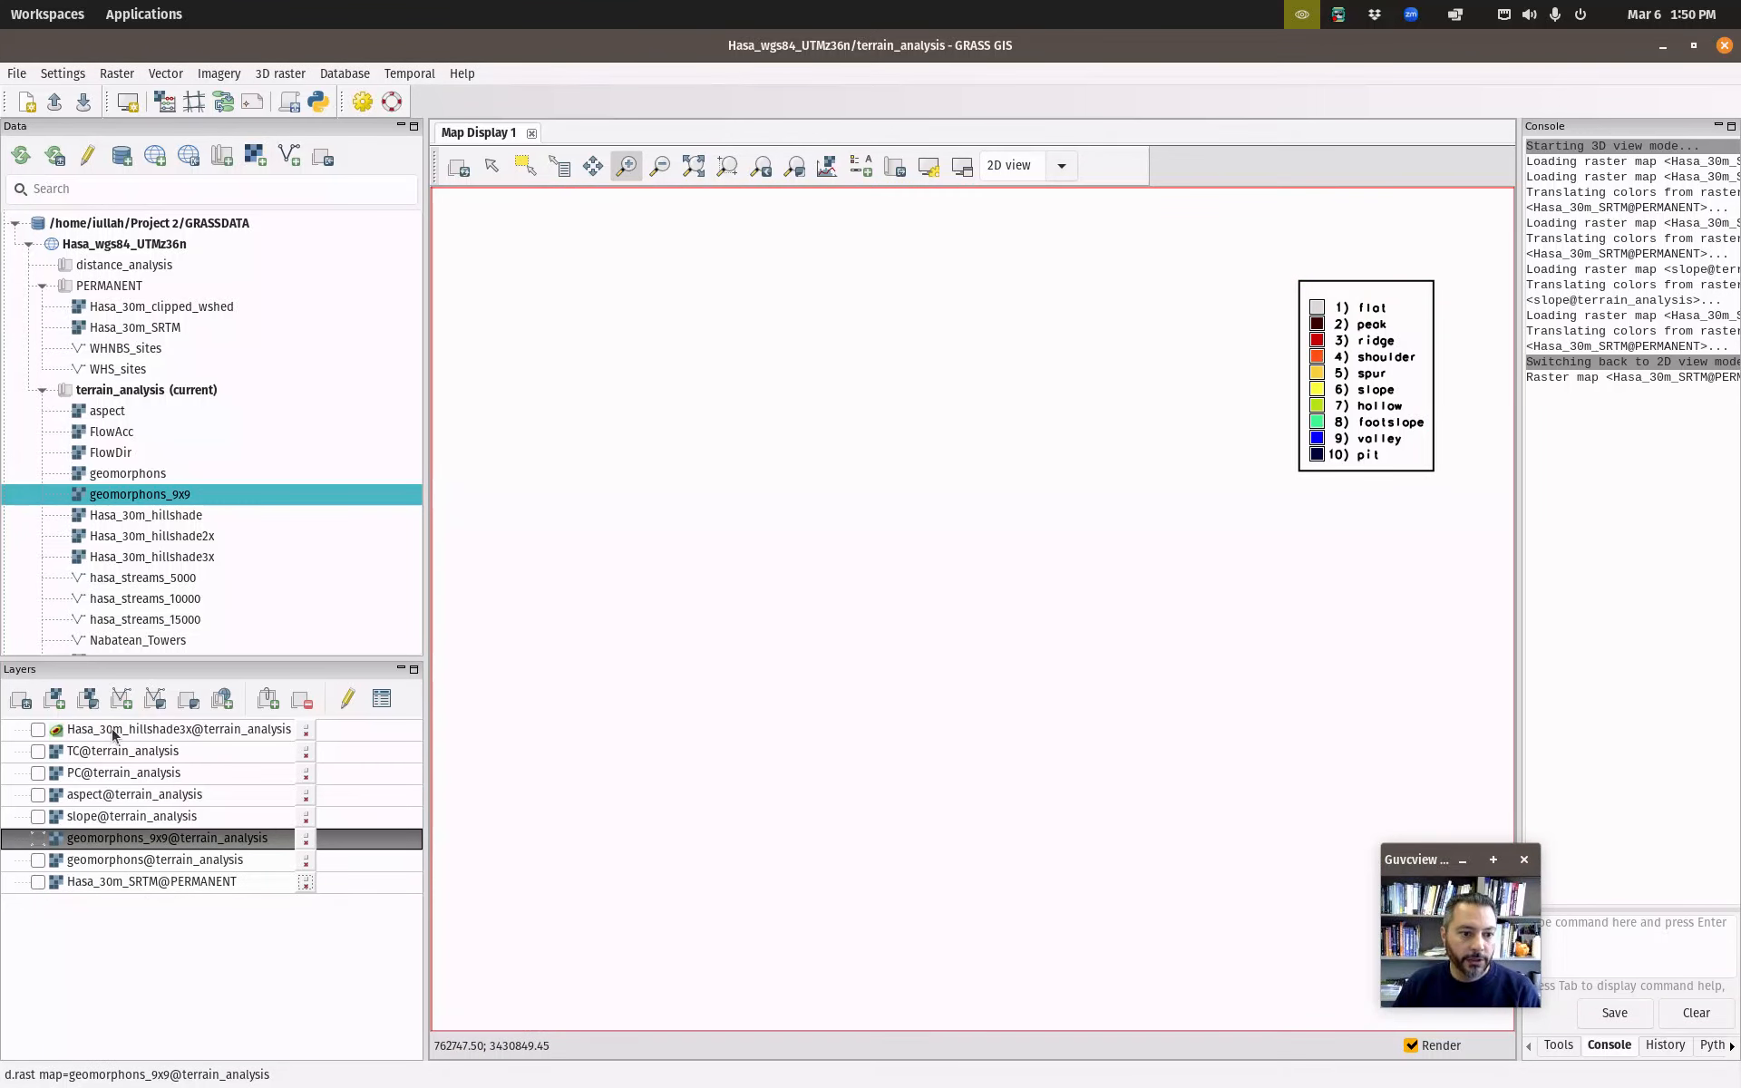
Drape geomorphons_9x9 over the Hasa_30m_hillshade3x shaded relief layer and show the full map extent.
double_click(113, 734)
click(1330, 703)
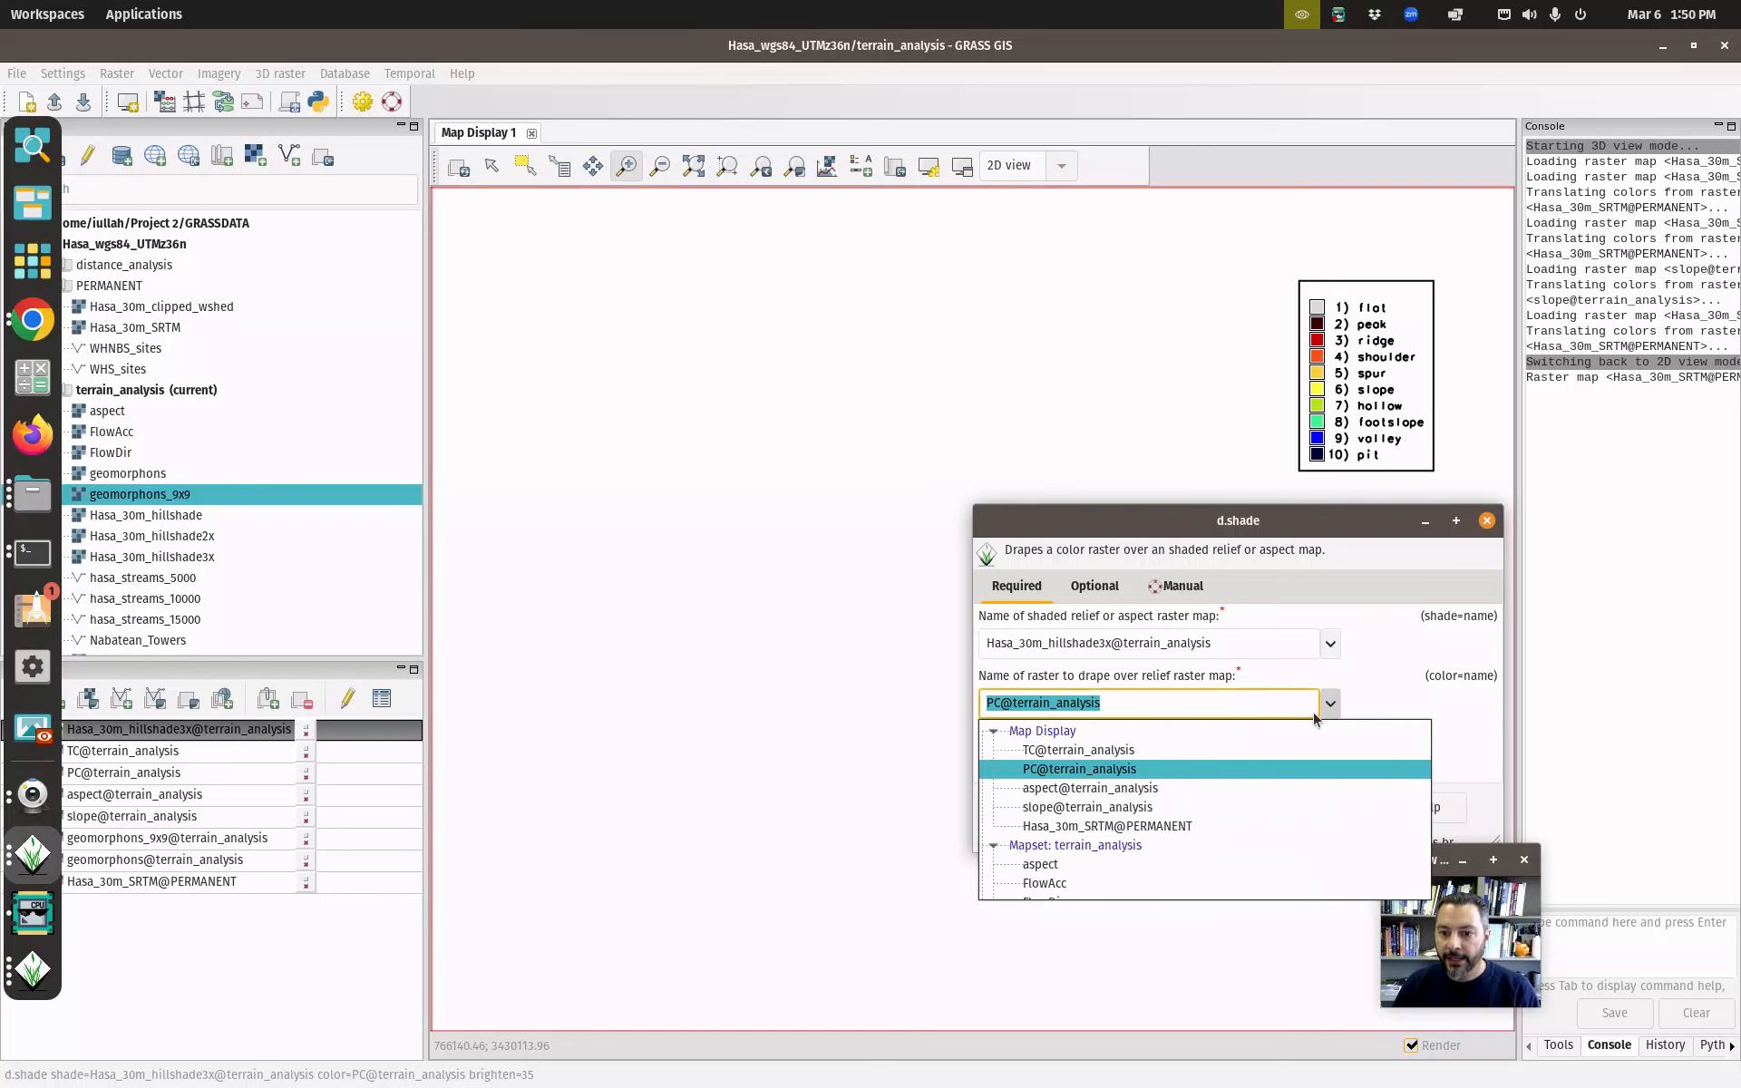
scroll(1134, 816, down, 2)
click(1116, 807)
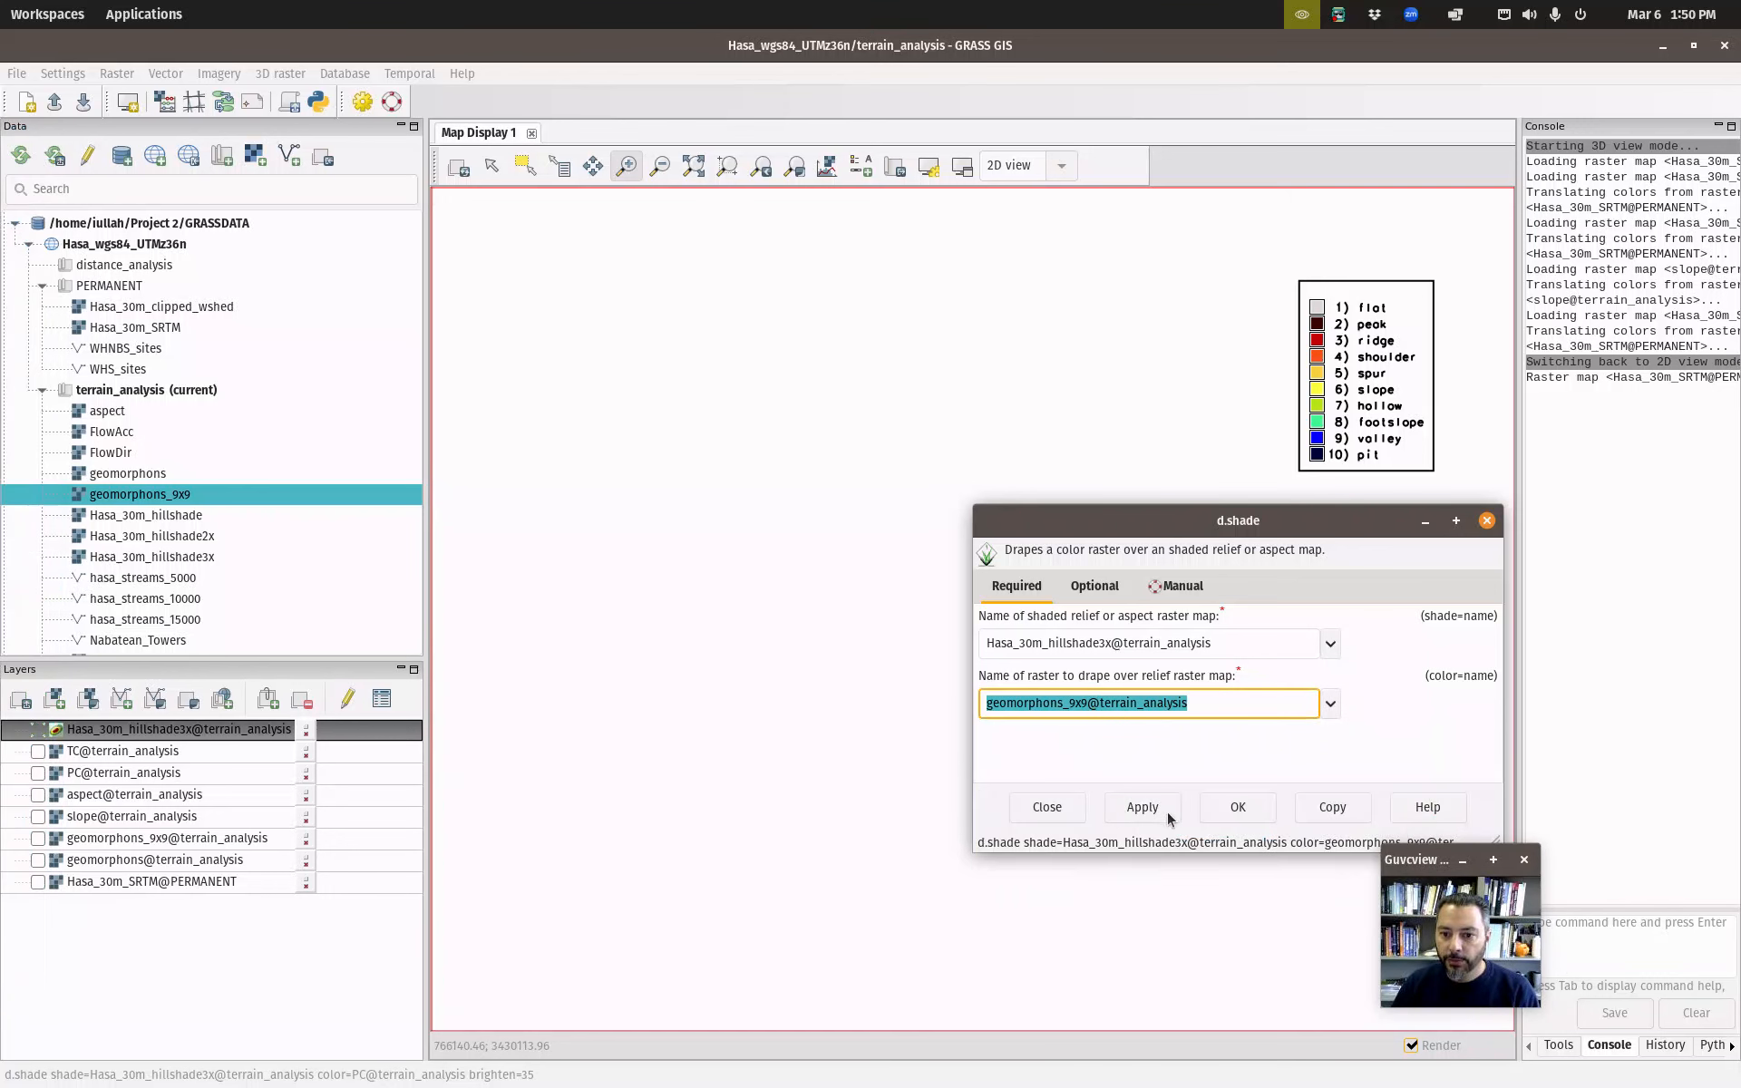
click(1226, 807)
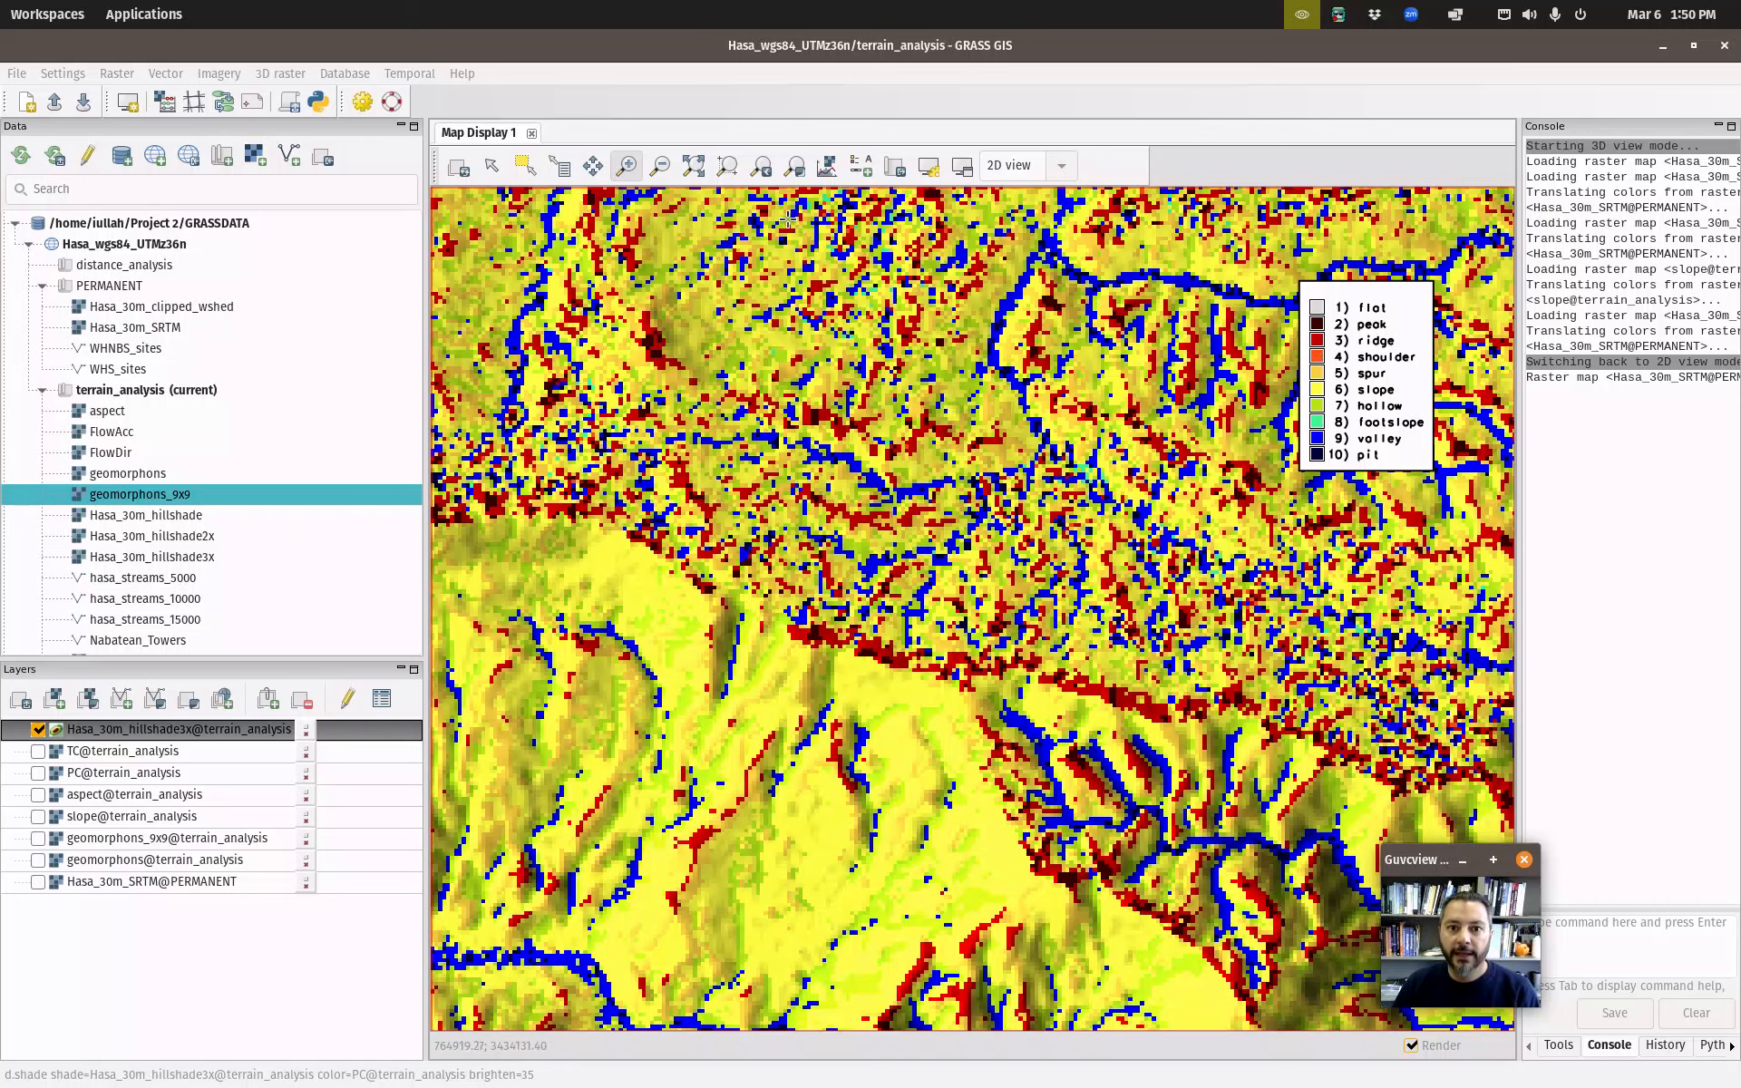
click(693, 166)
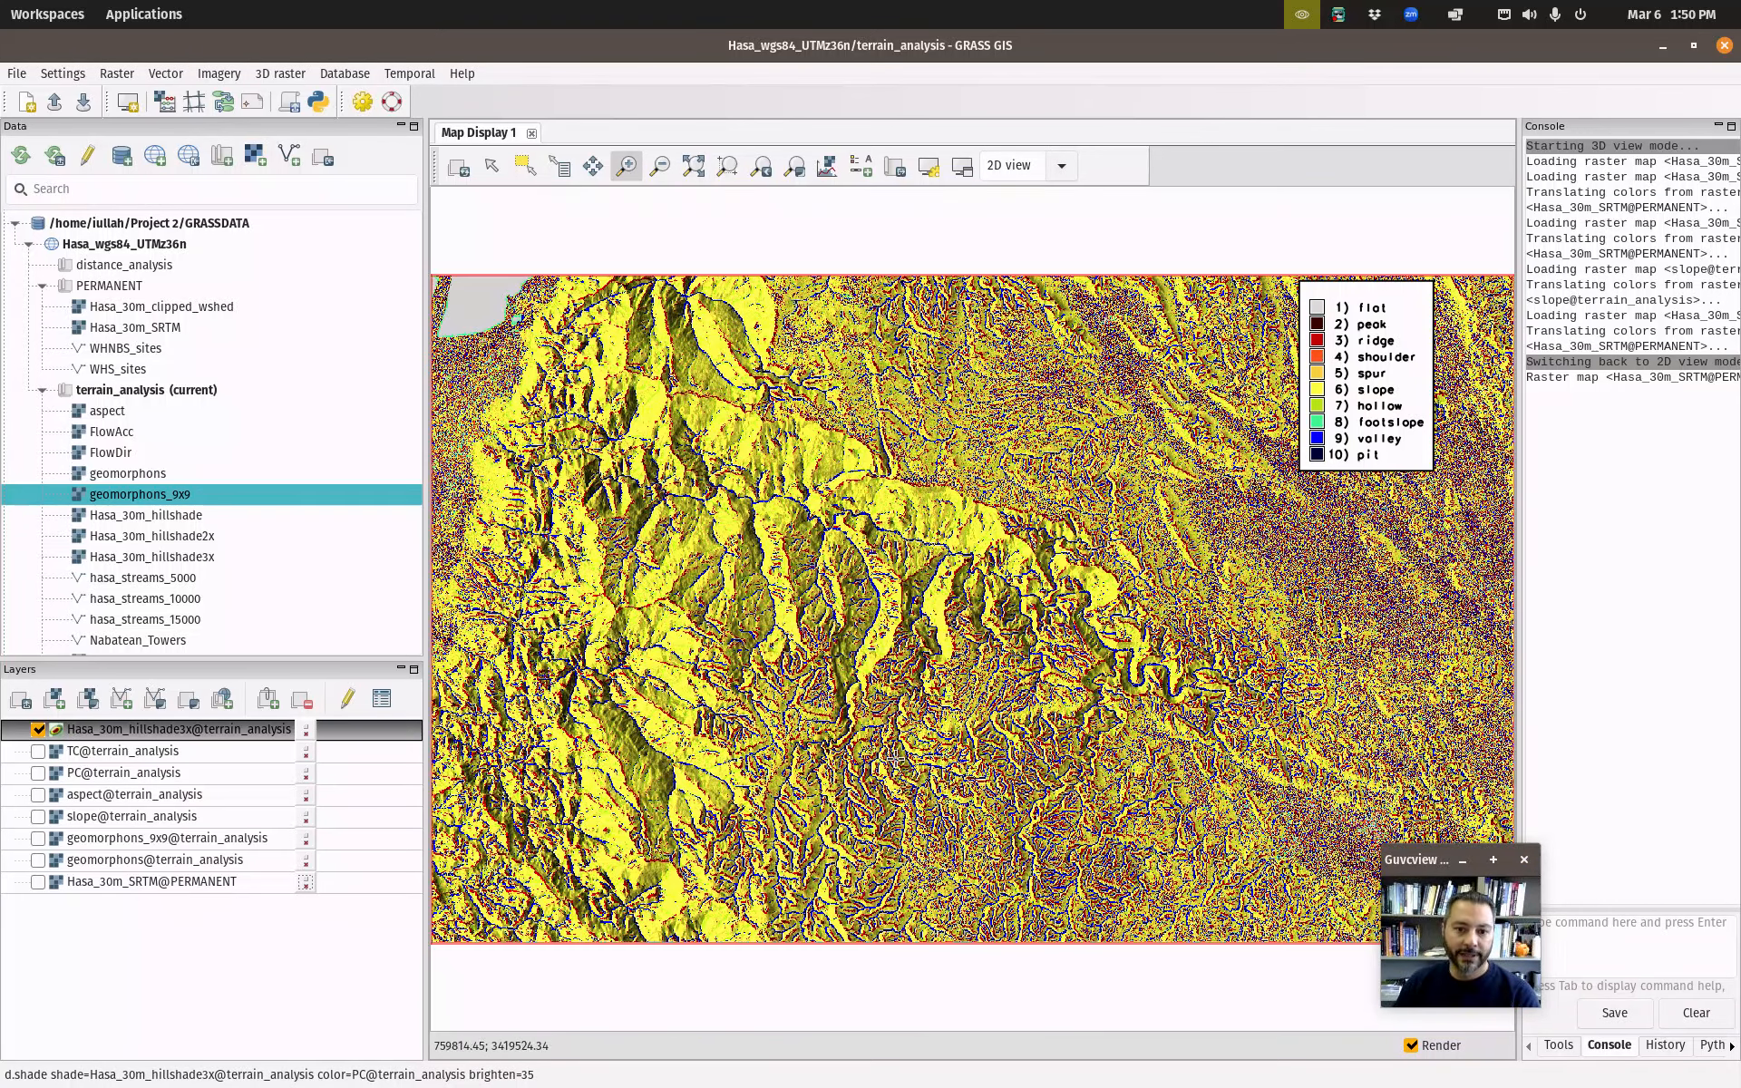
Display the Hasa_30m_SRTM layer instead of the draped hillshade and open the r.watershed watershed analysis tool.
click(38, 729)
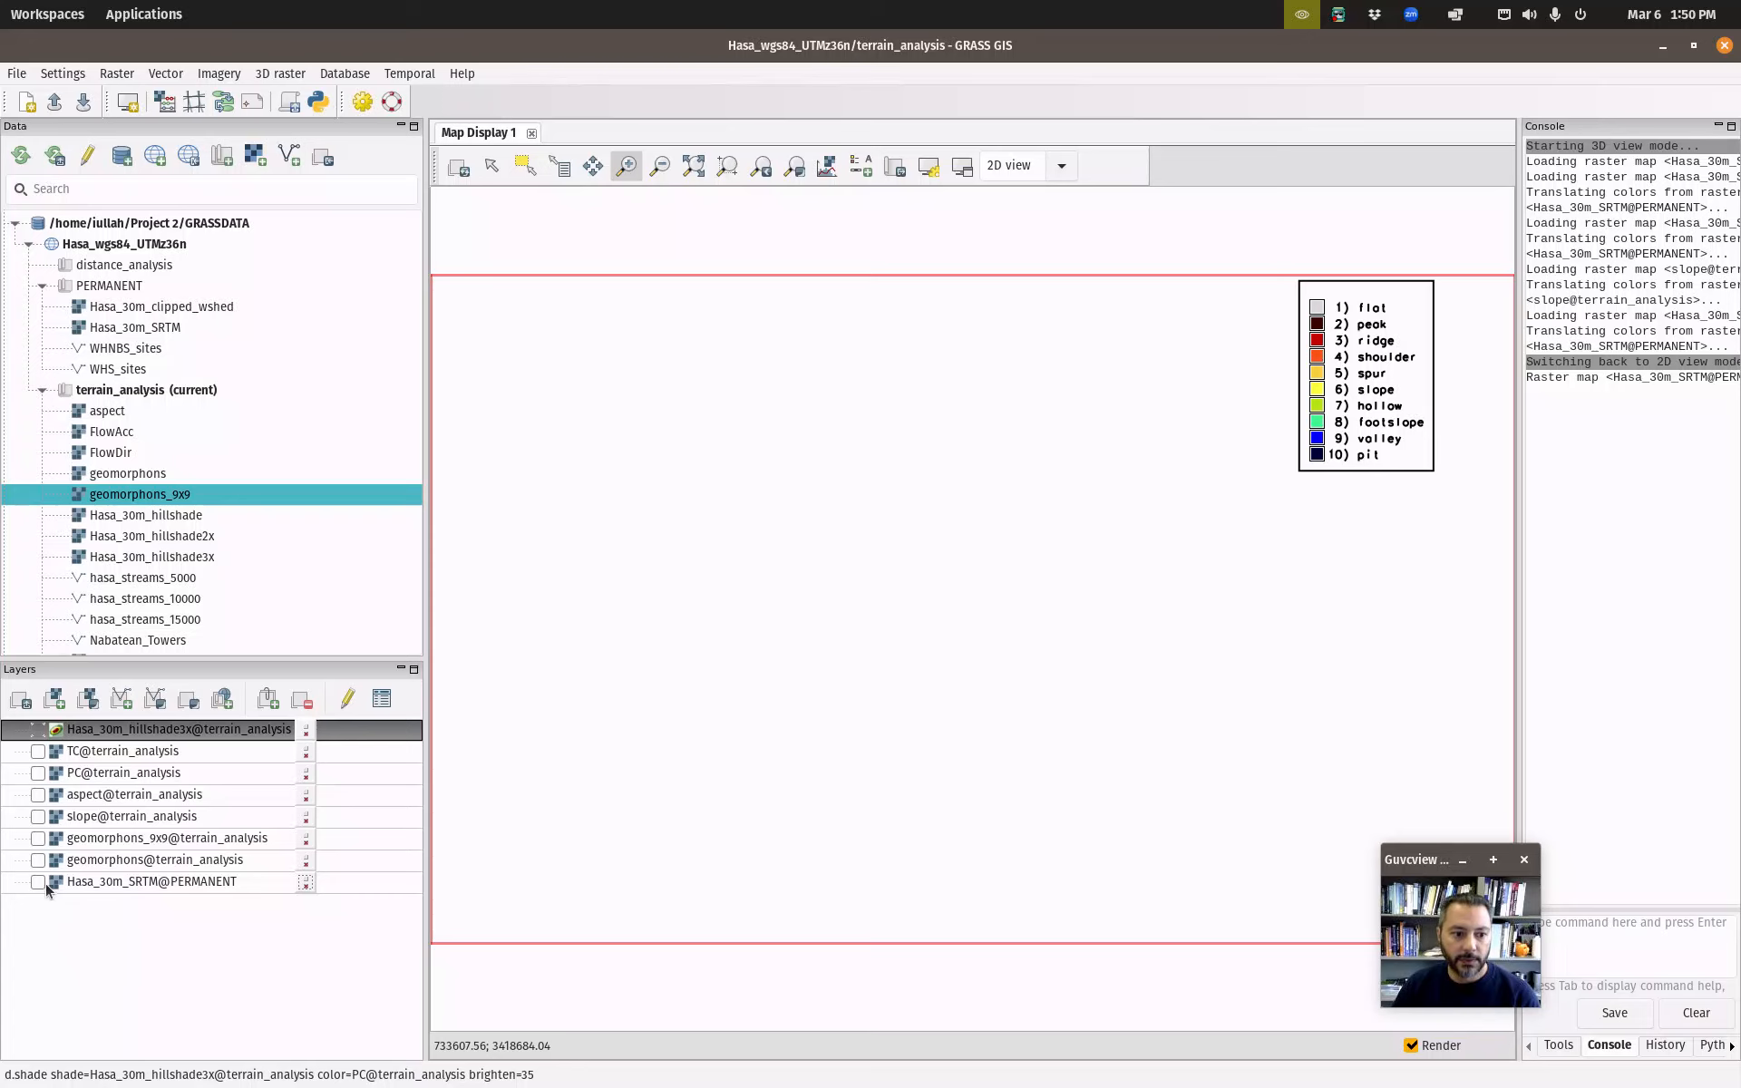
click(38, 881)
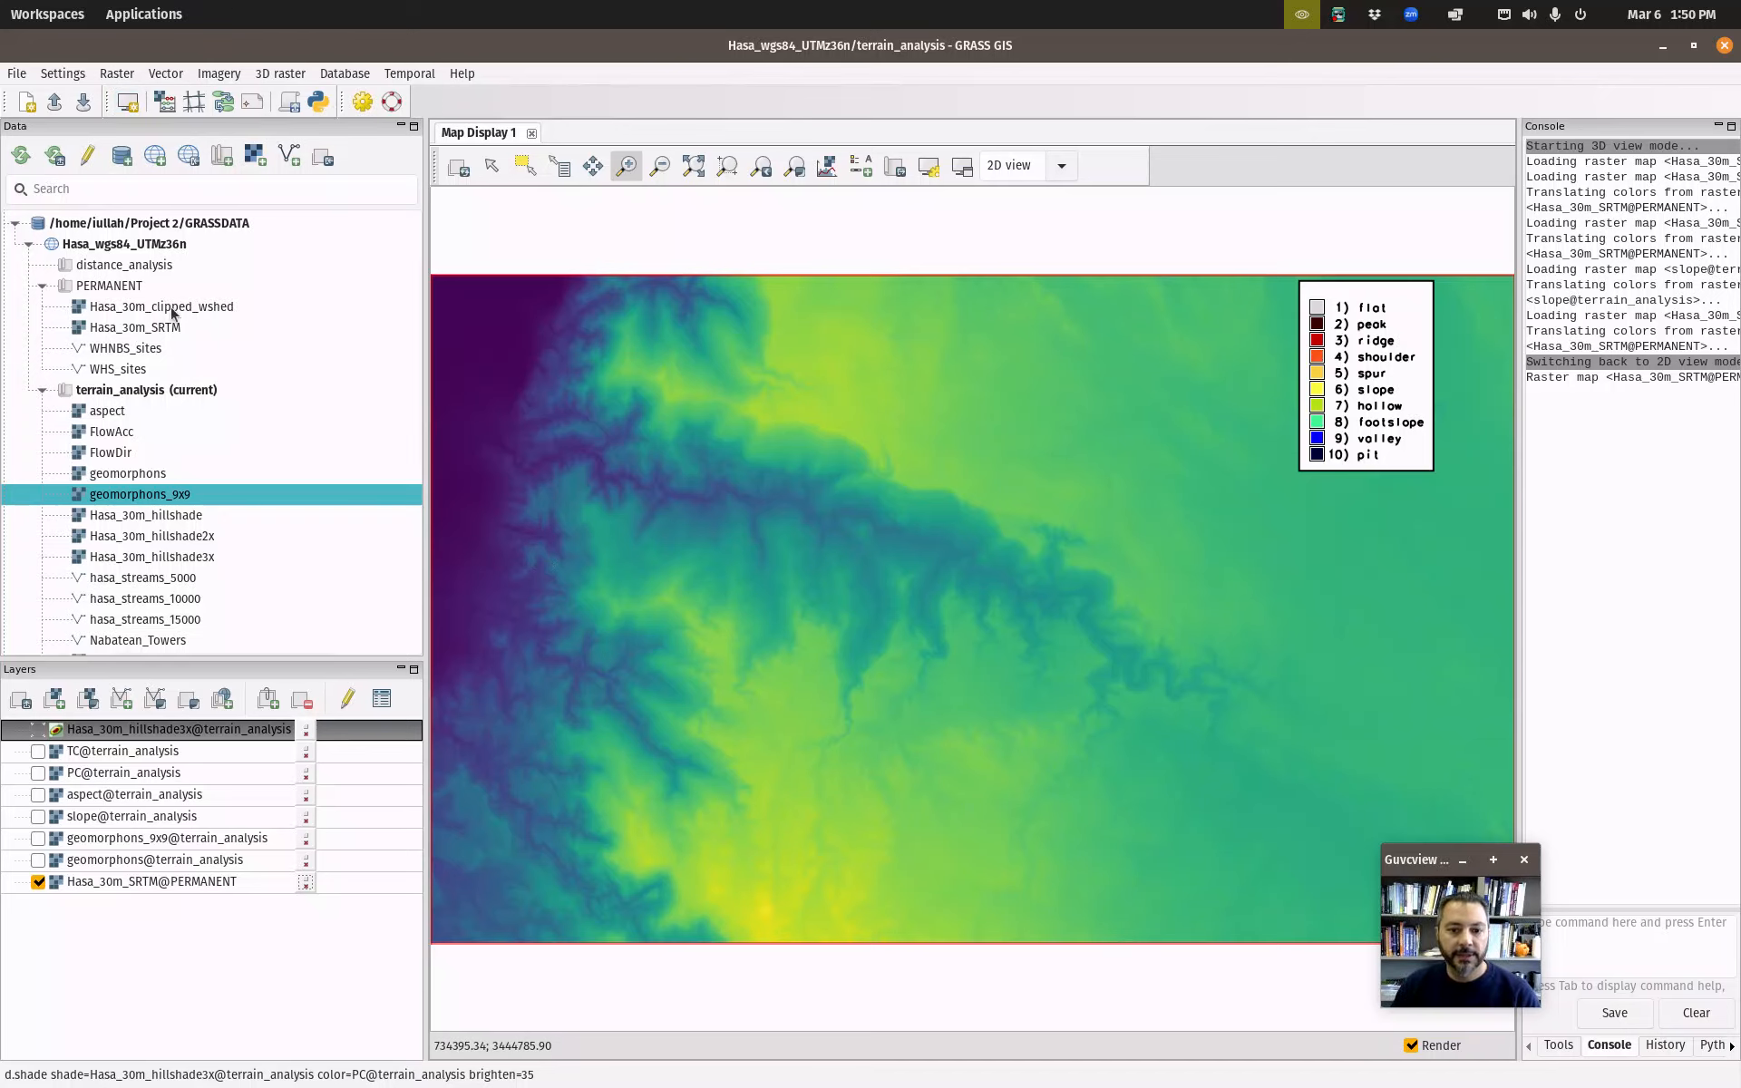
click(121, 77)
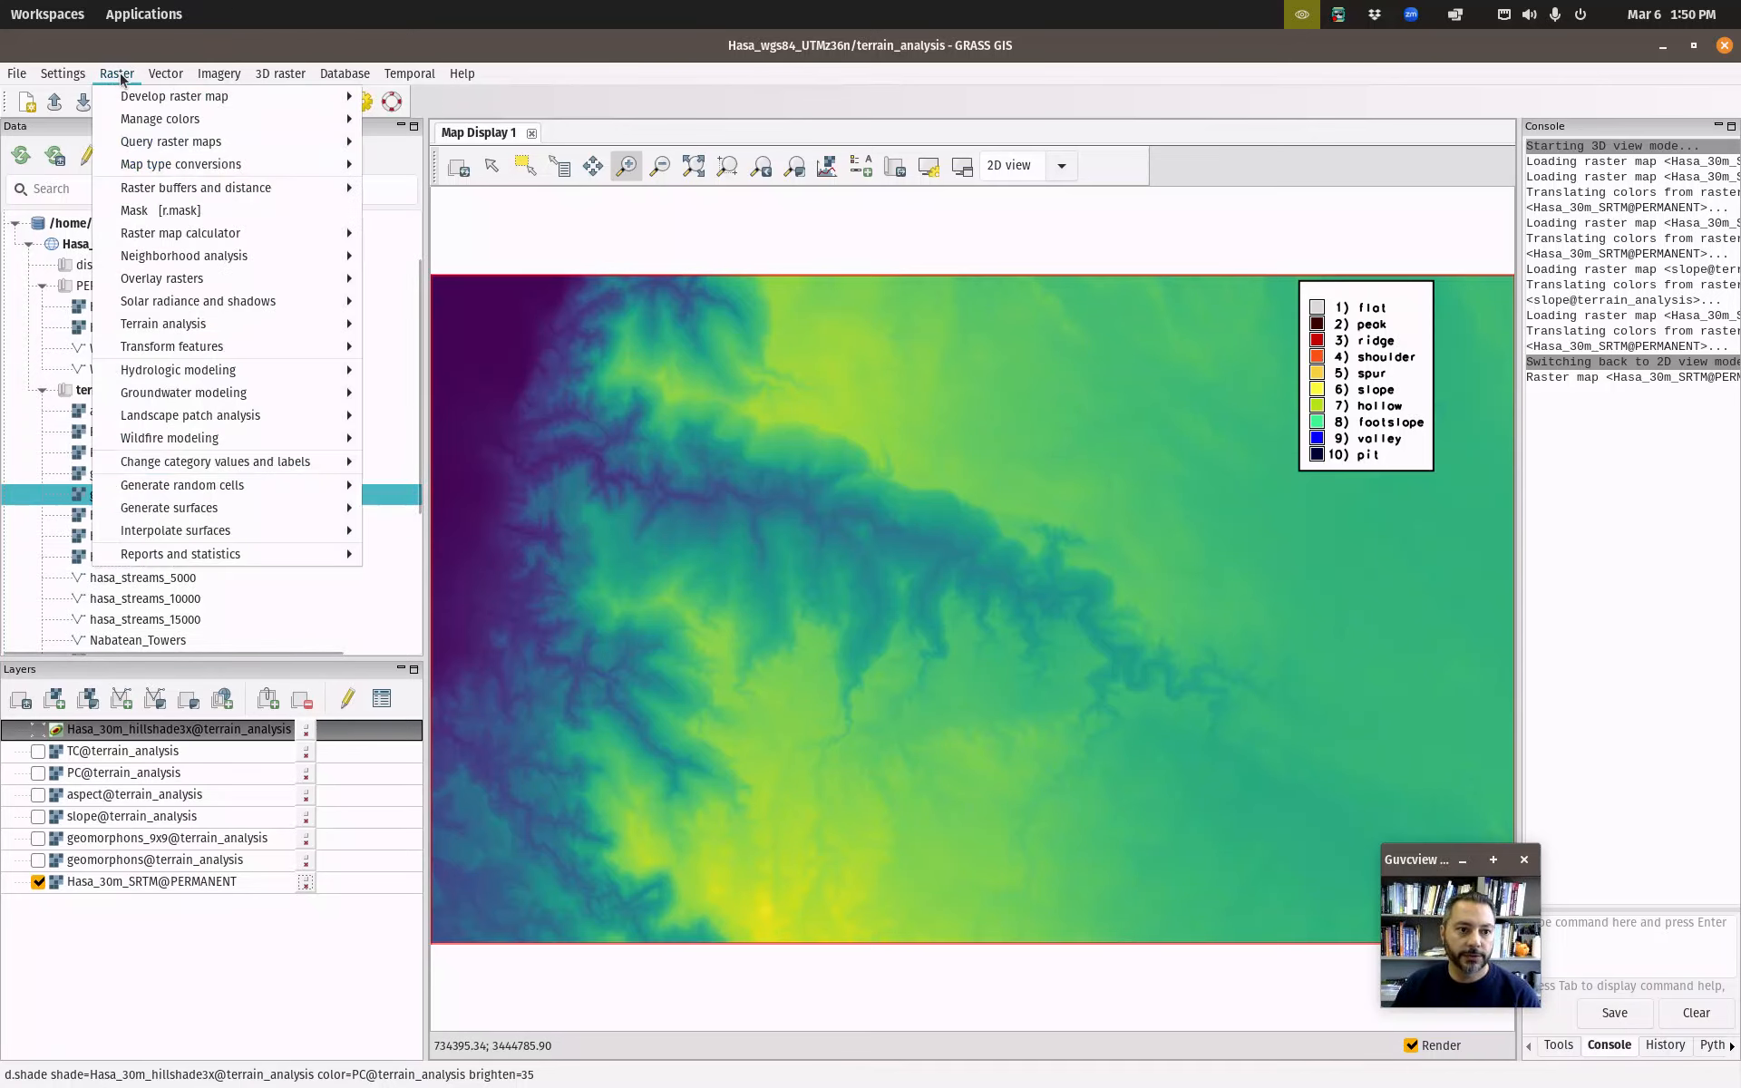
mouse_move(180, 376)
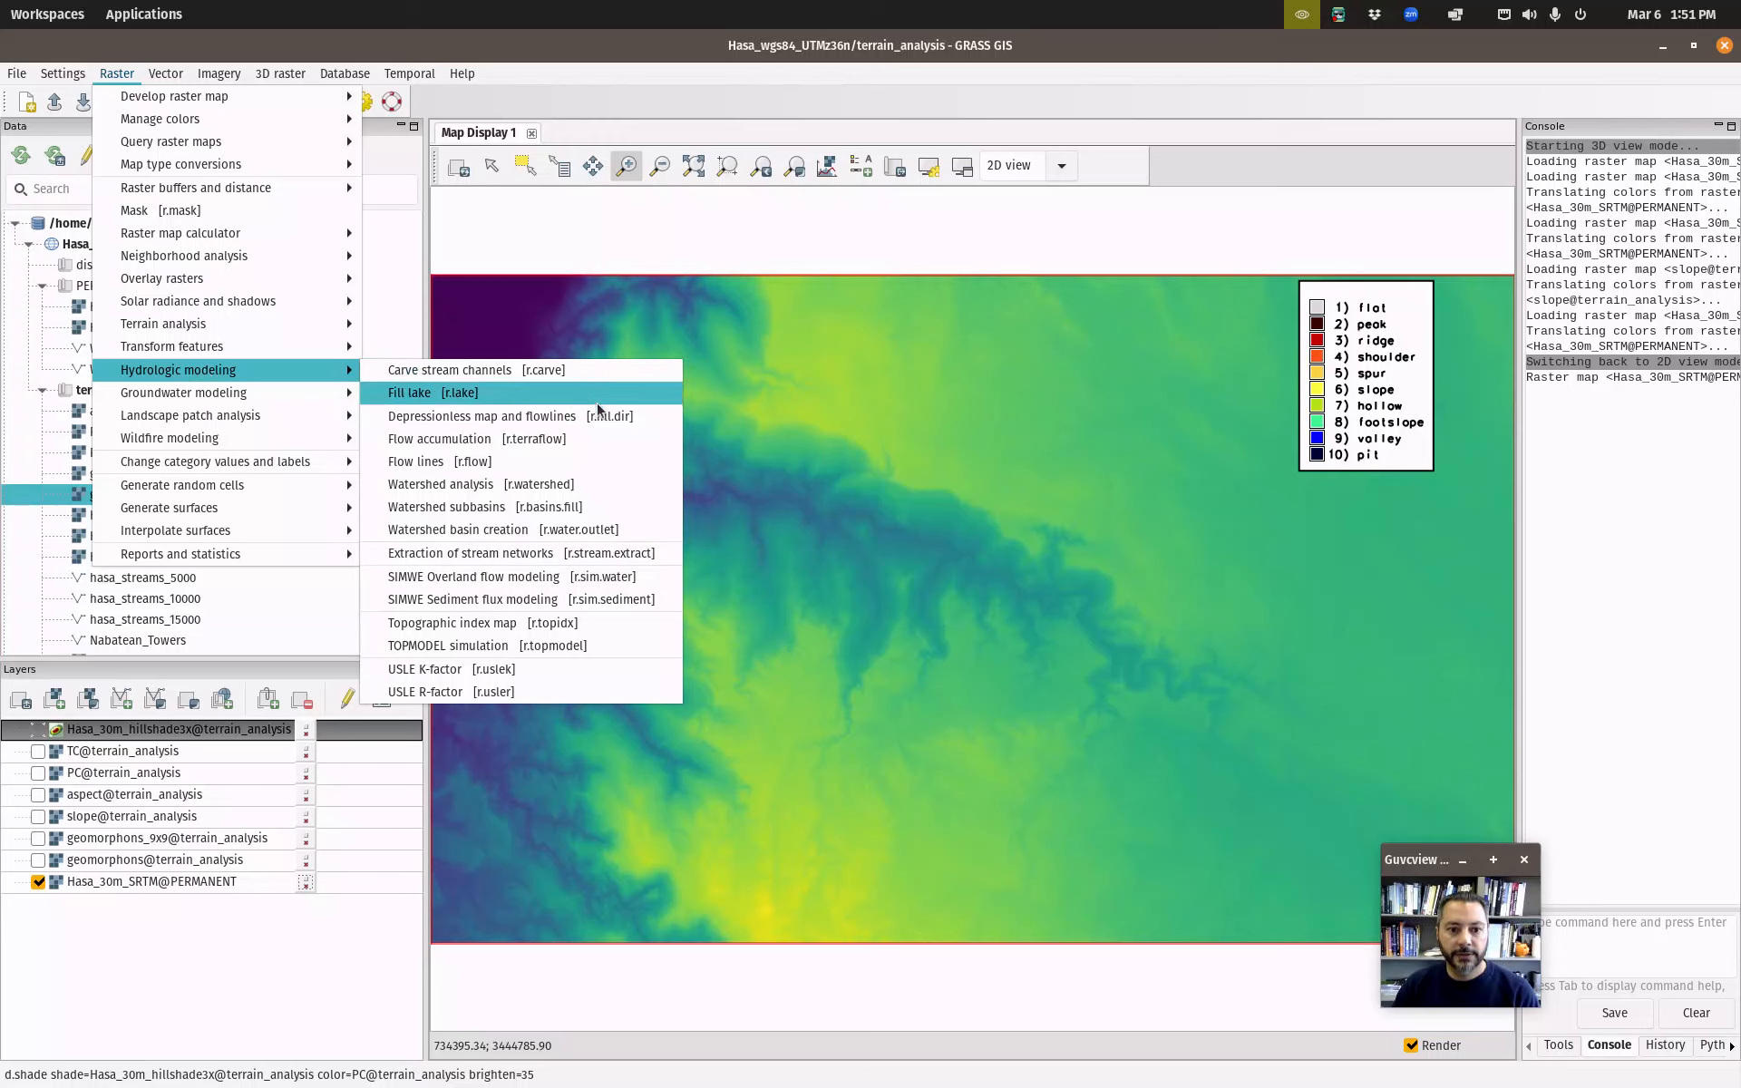
click(553, 495)
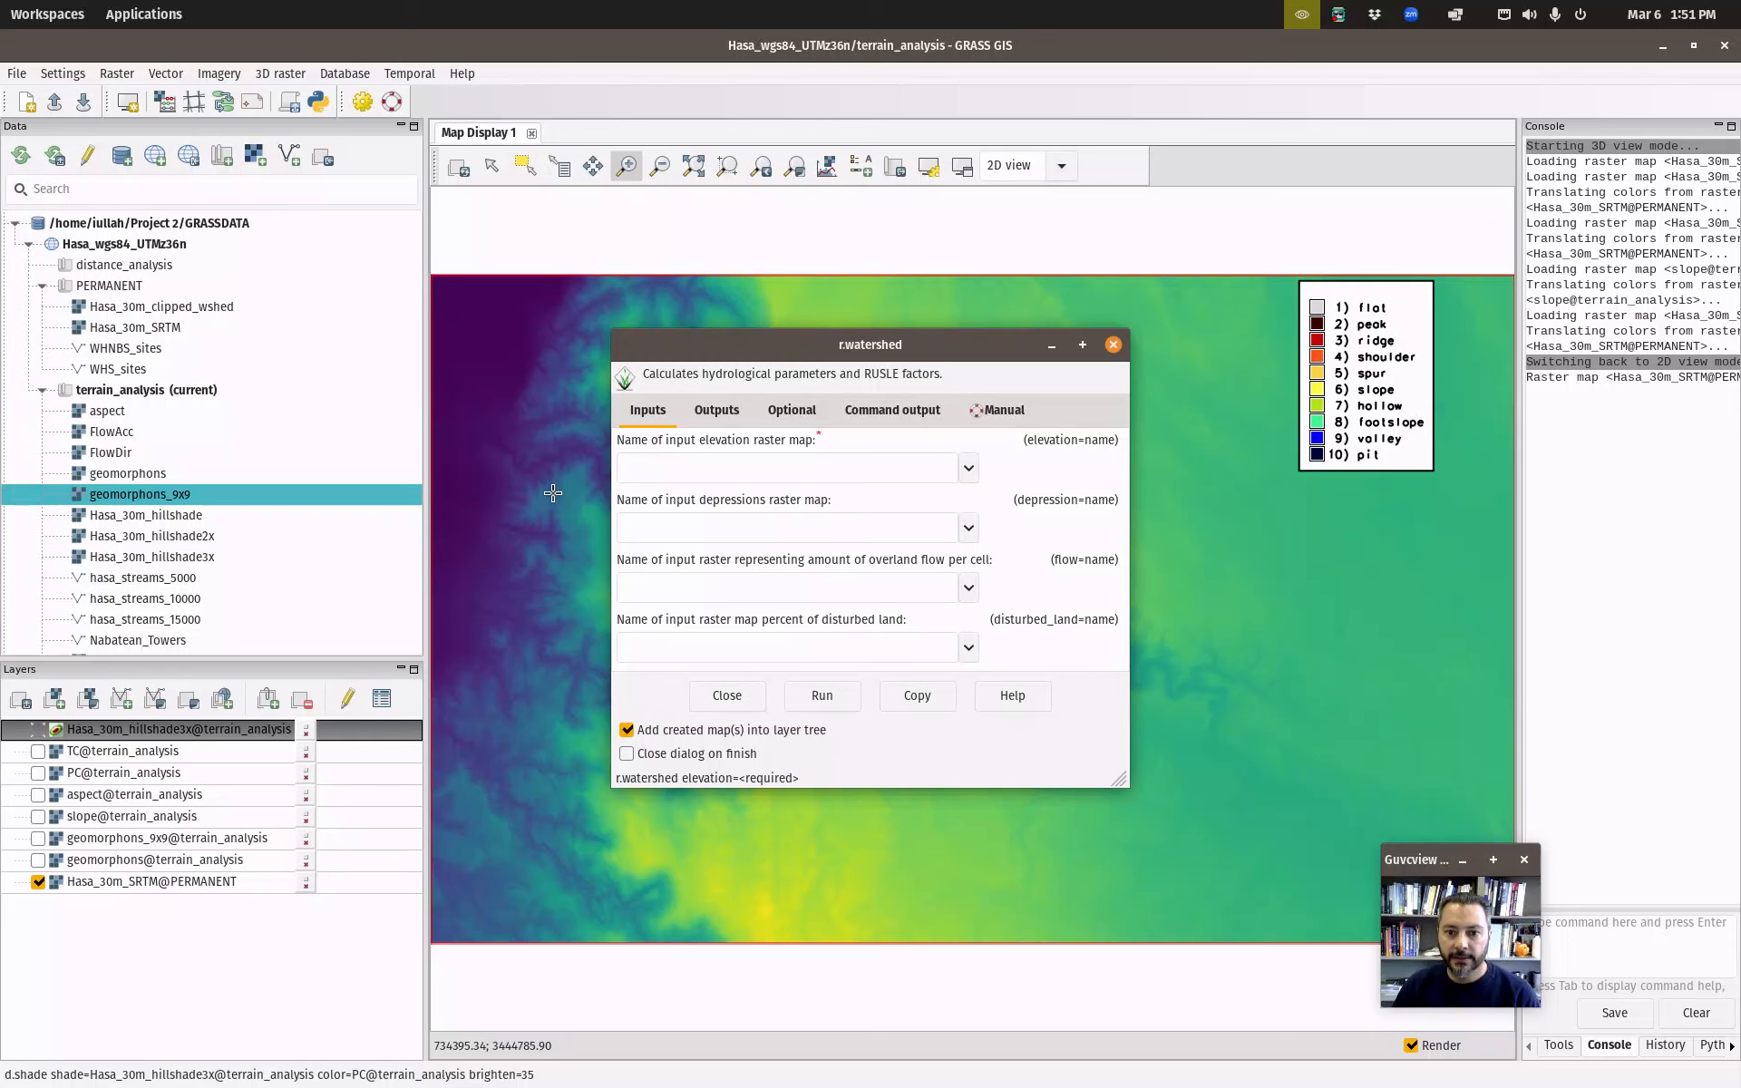
Choose Hasa_30m_SRTM@PERMANENT as the input elevation raster and enlarge the r.watershed dialog to show all input parameters.
click(968, 468)
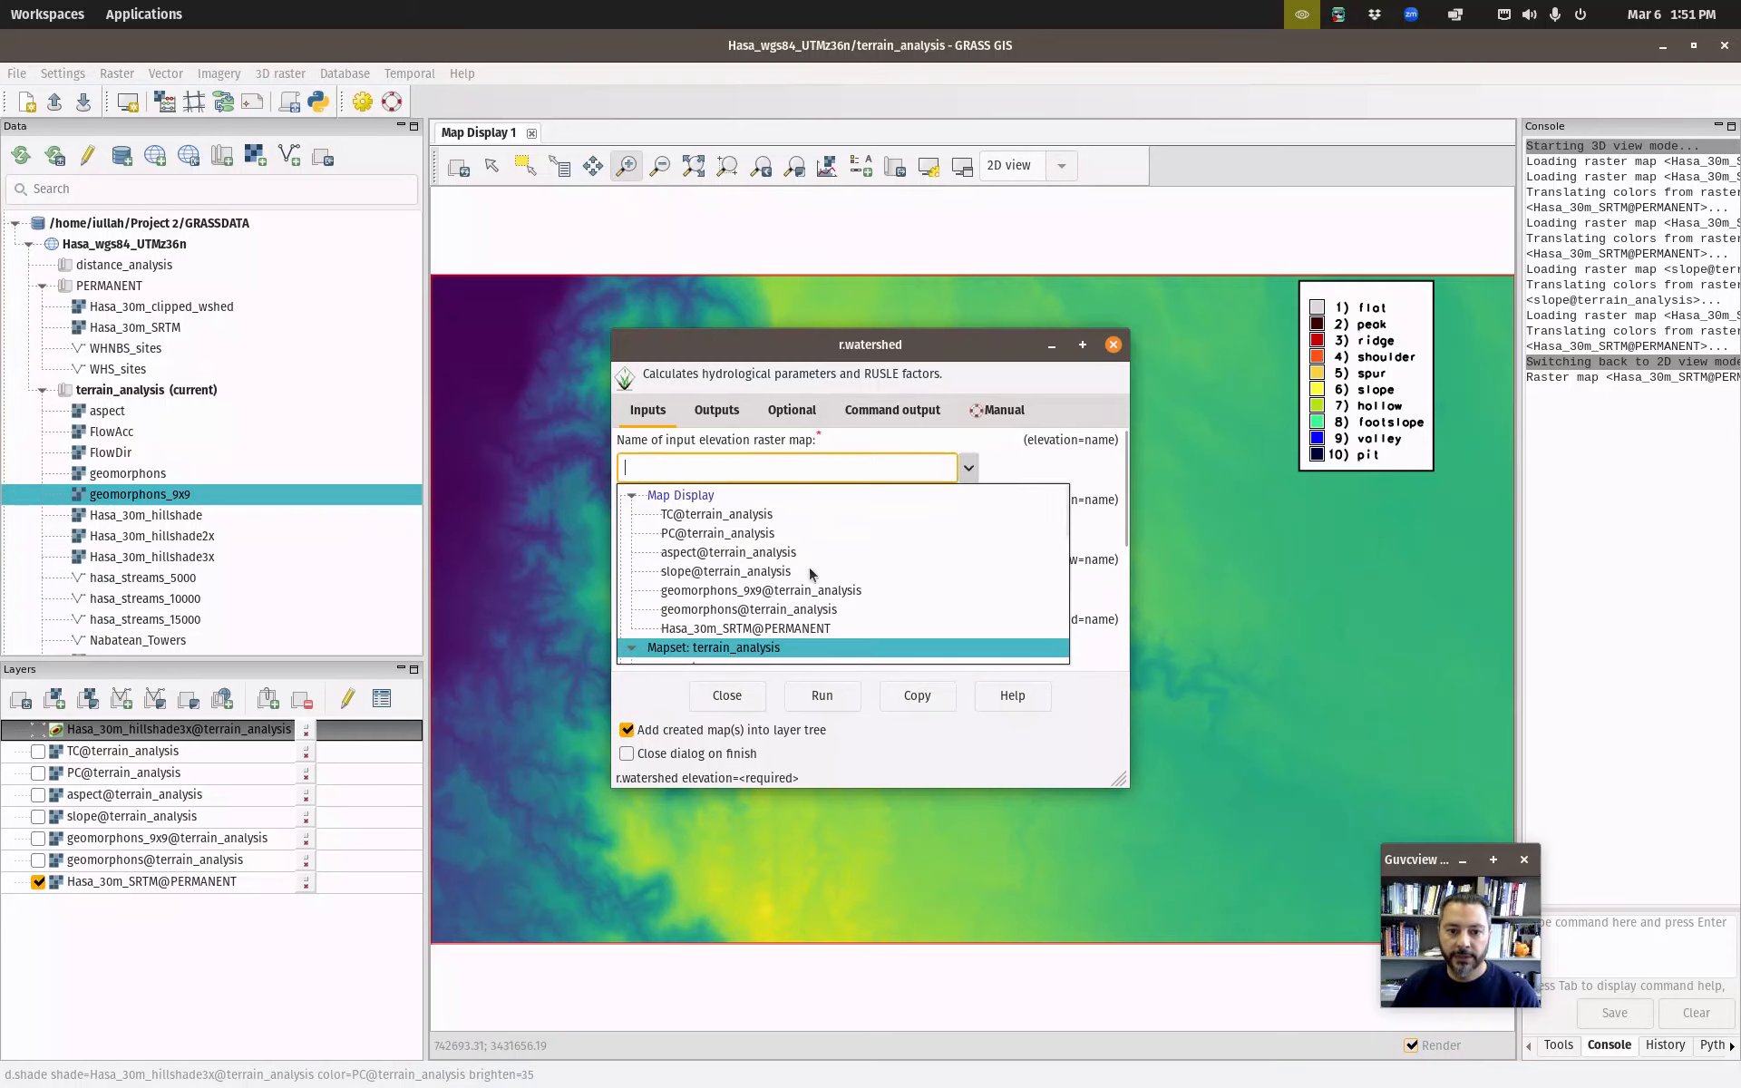
scroll(809, 567, down, 5)
scroll(749, 579, down, 4)
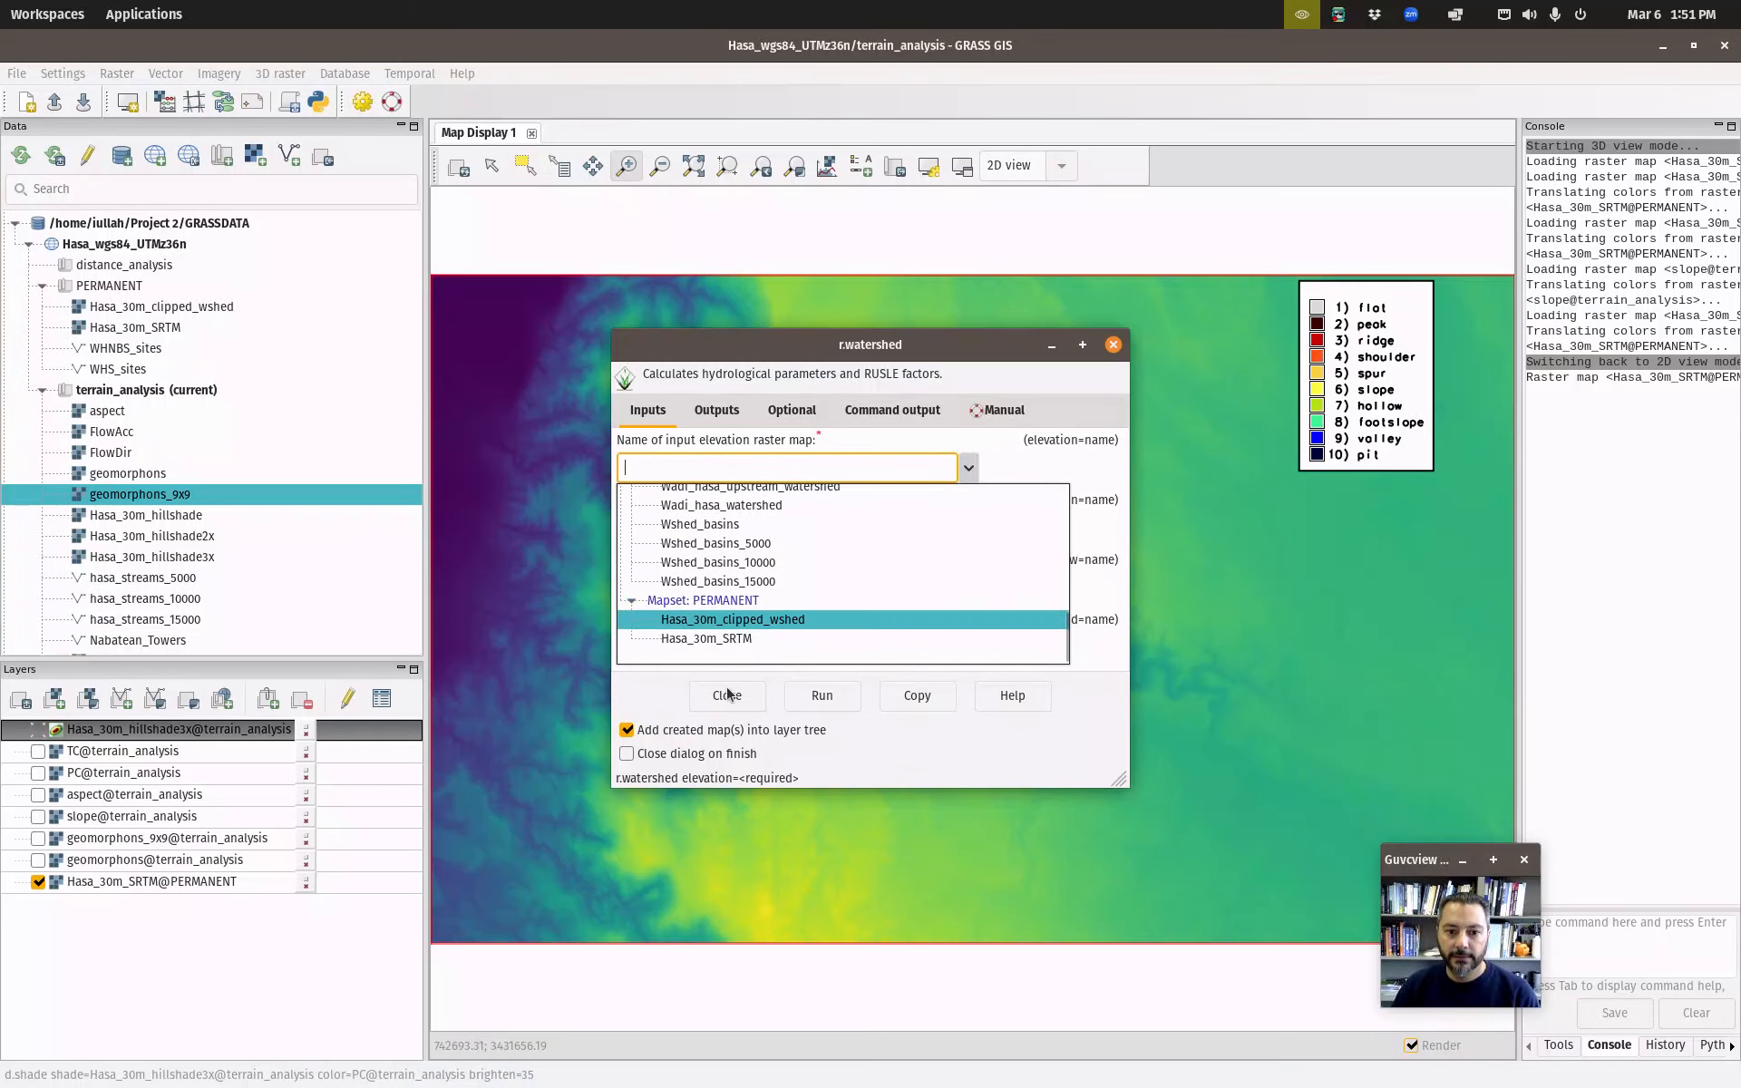
click(703, 644)
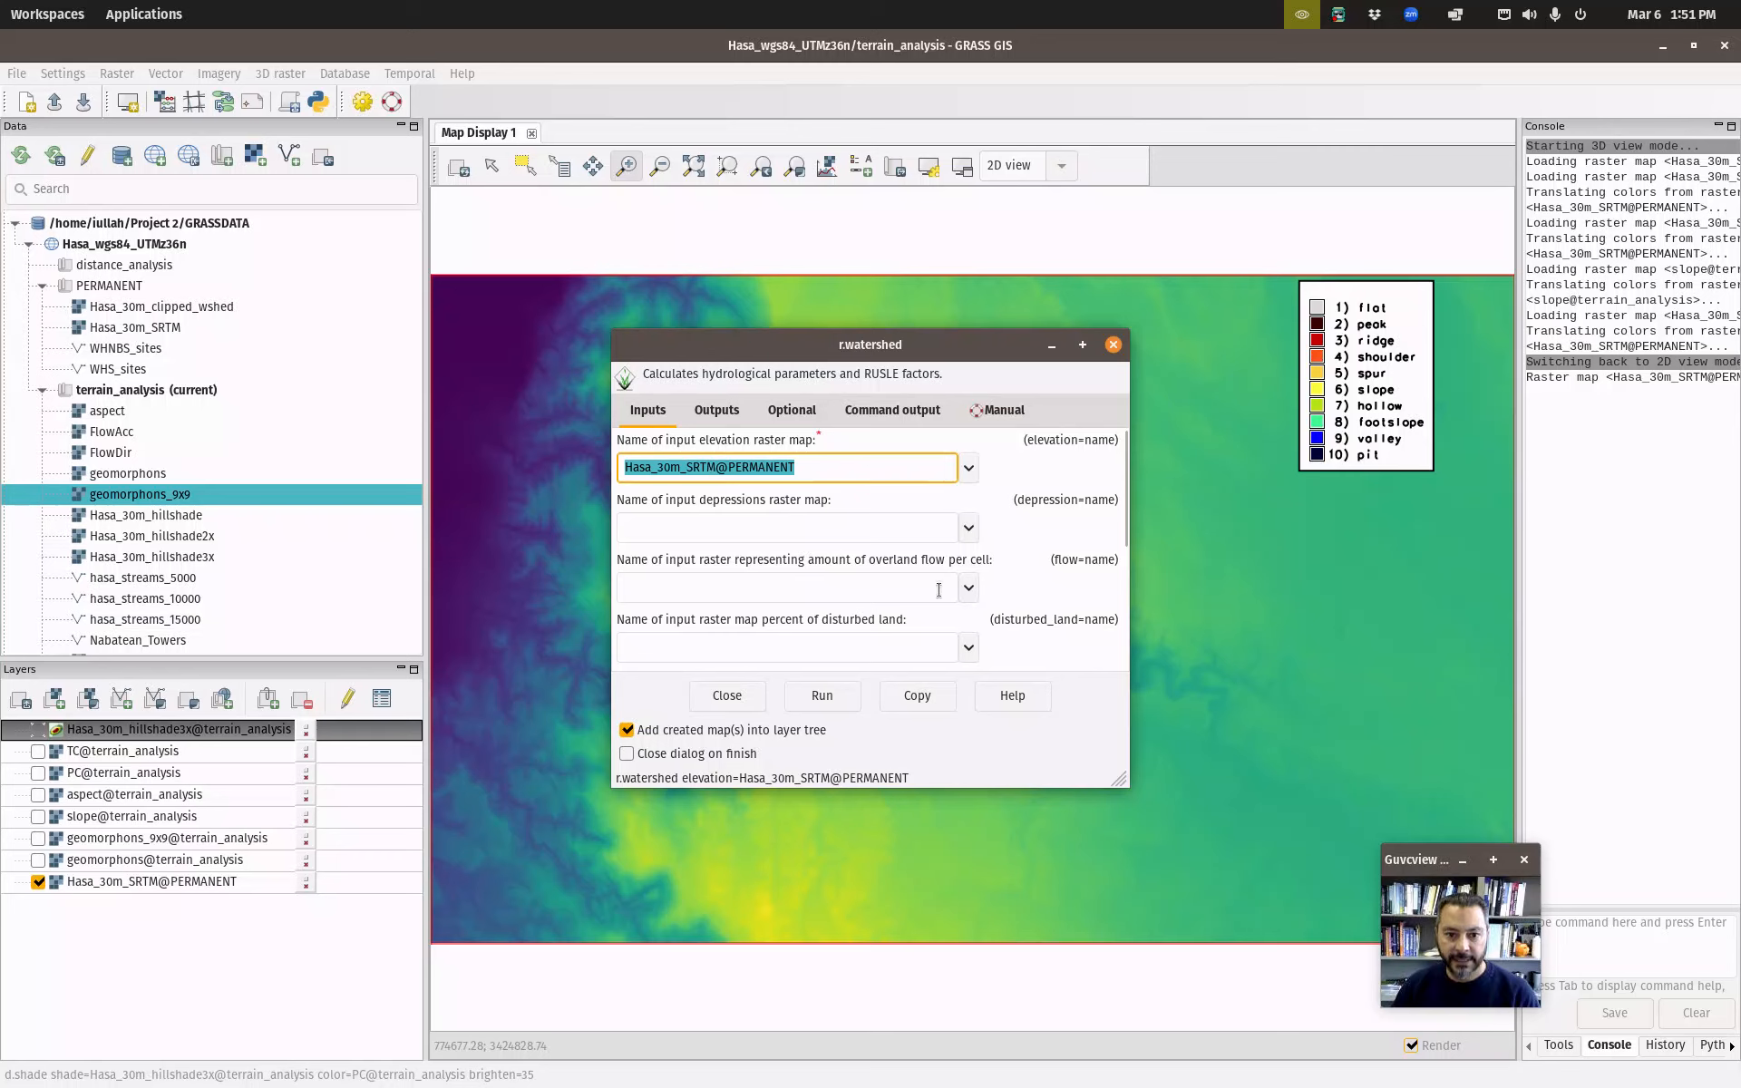
drag(1108, 782, 1299, 1052)
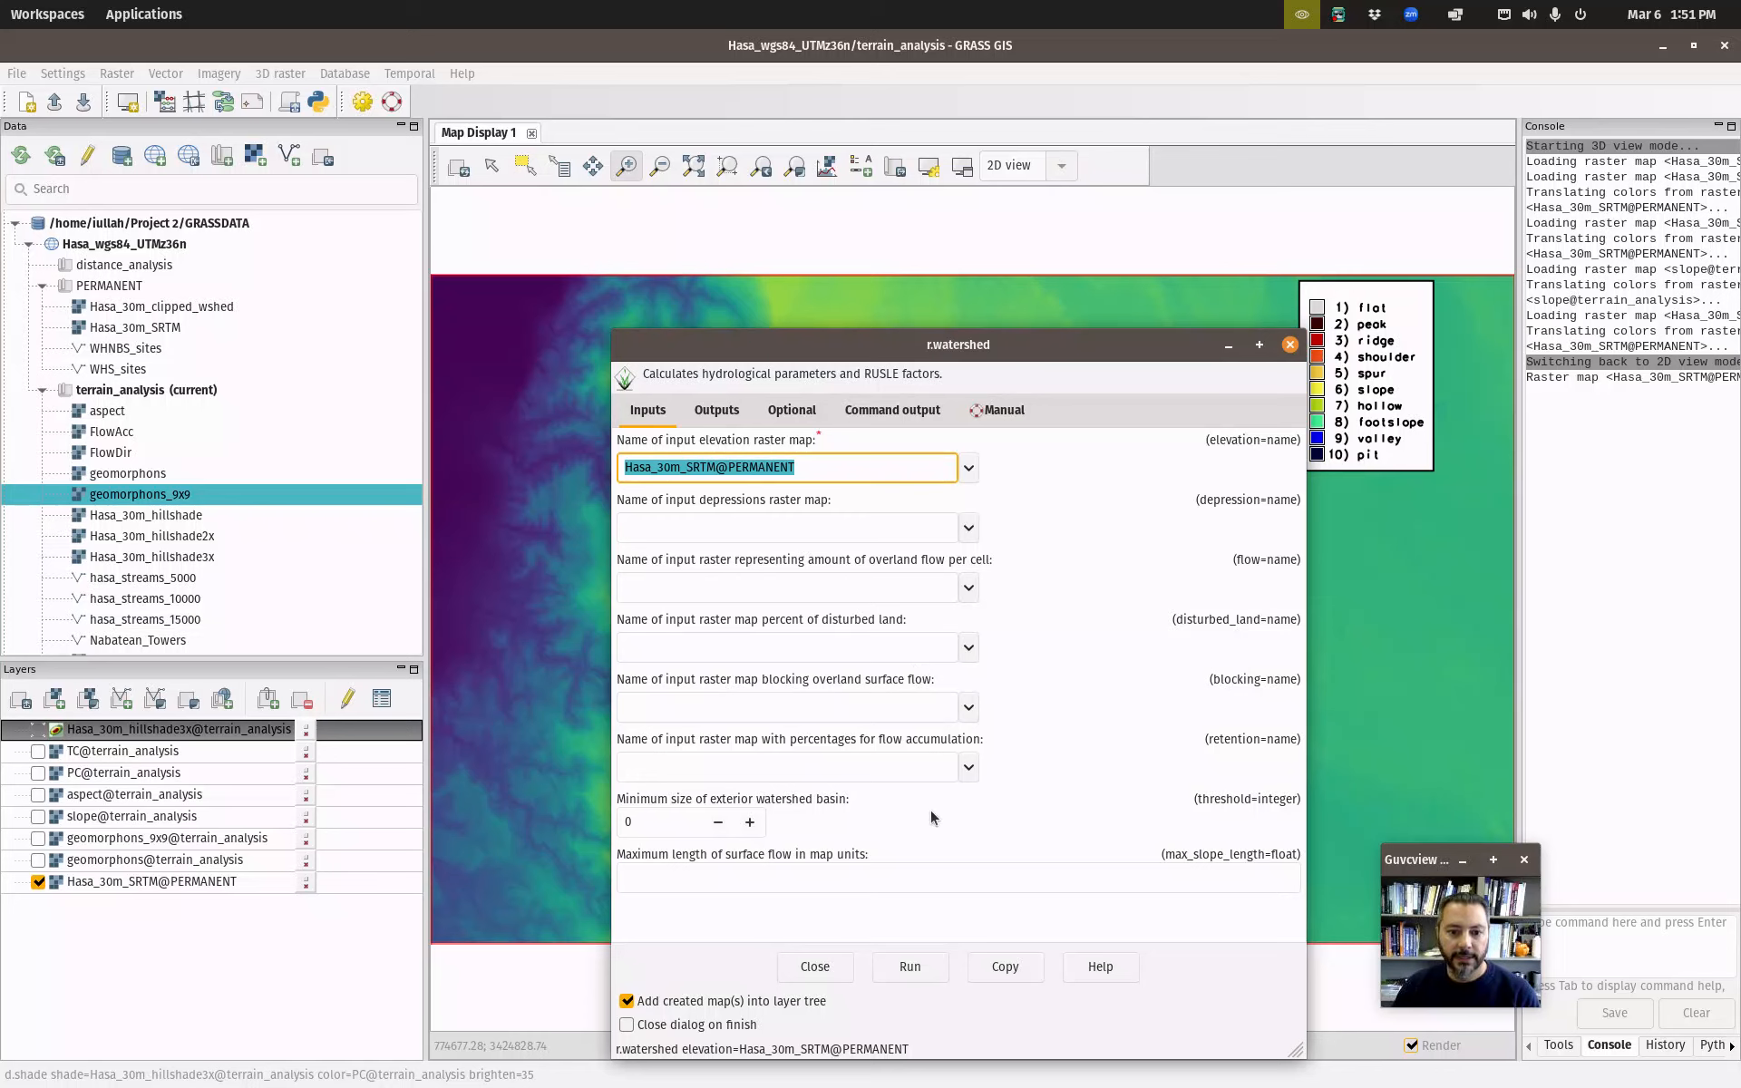
Name the r.watershed outputs FlowAcc for accumulation, FlowDir for drainage direction and Wshed_basins for basins.
click(717, 410)
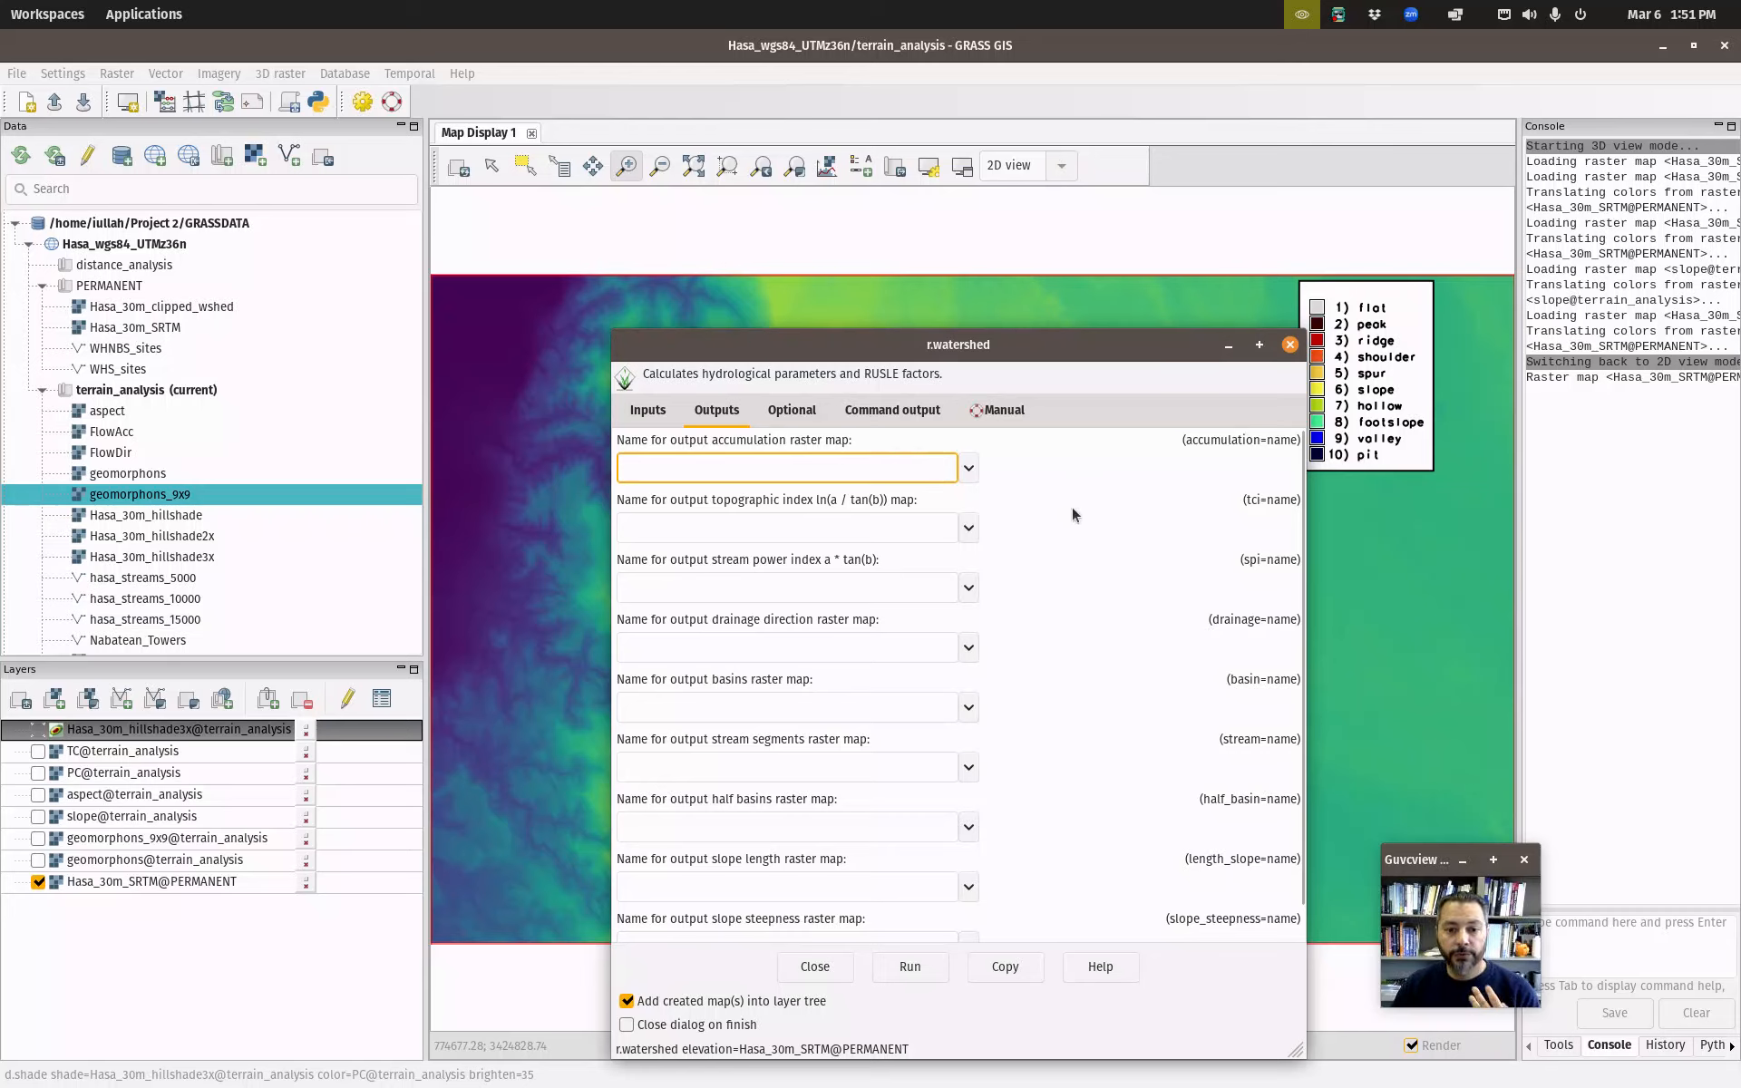
click(968, 468)
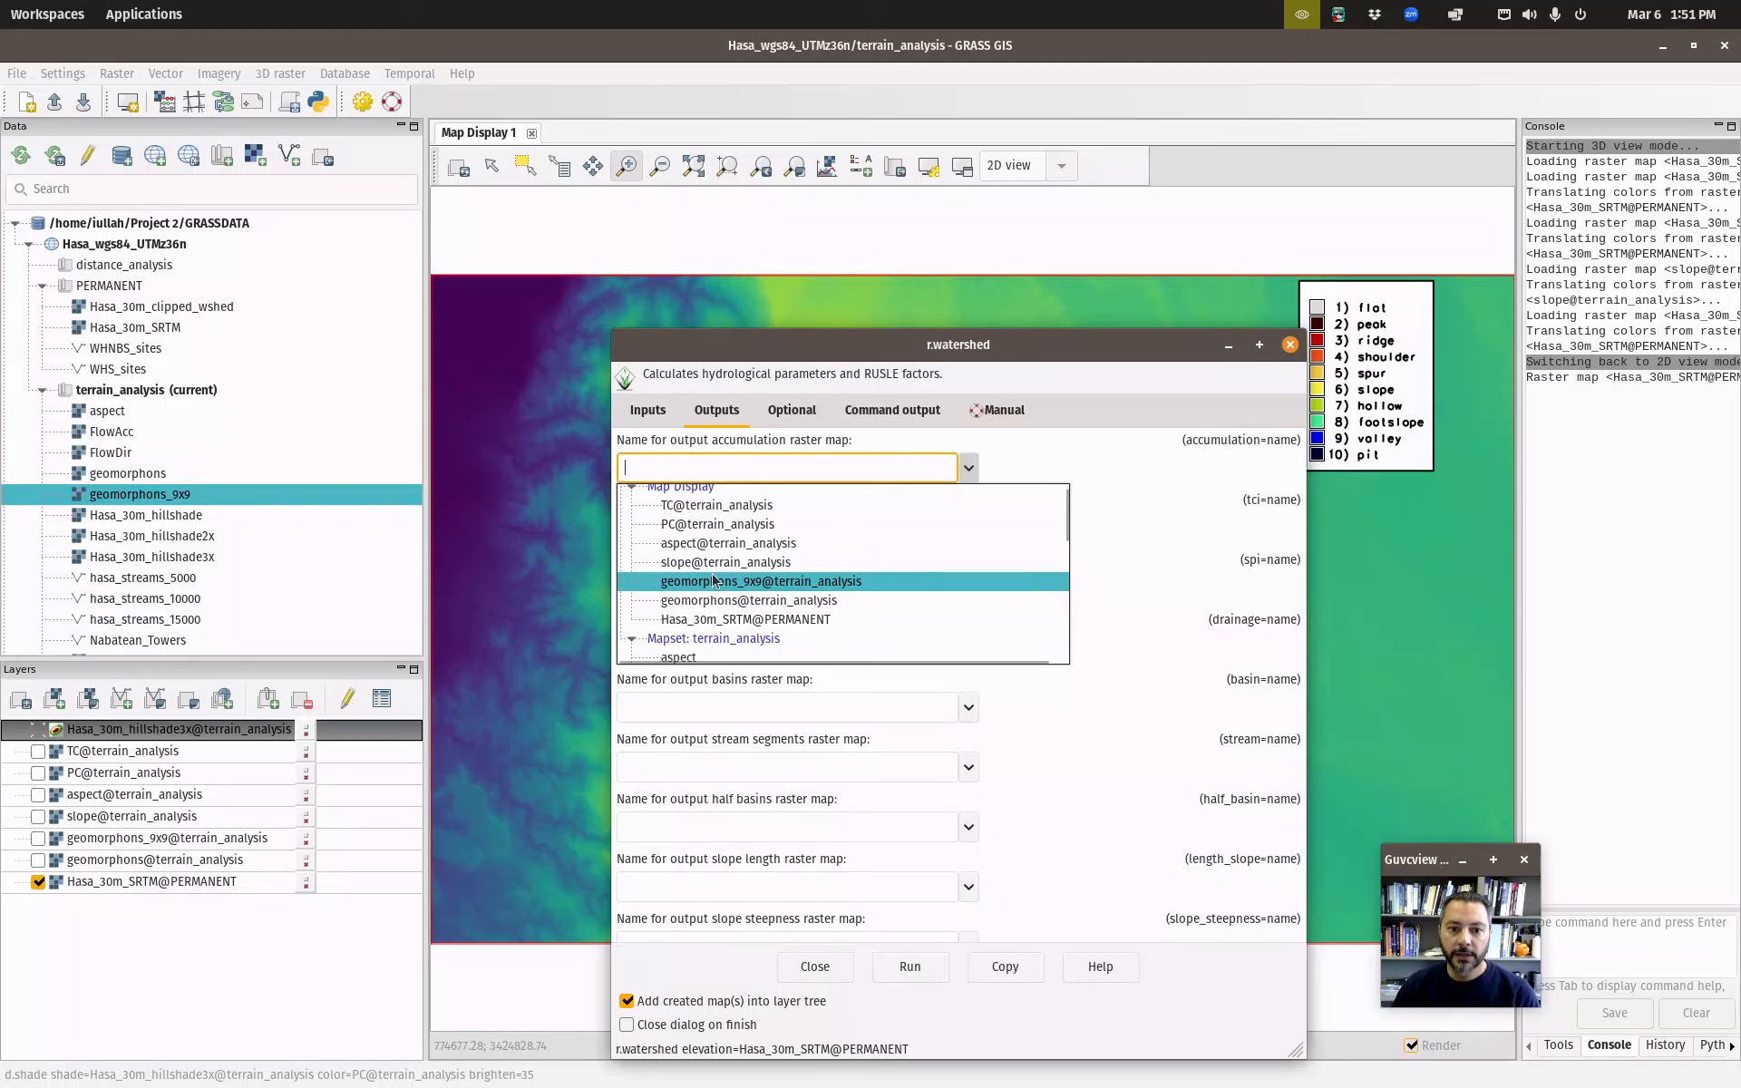
scroll(715, 581, down, 2)
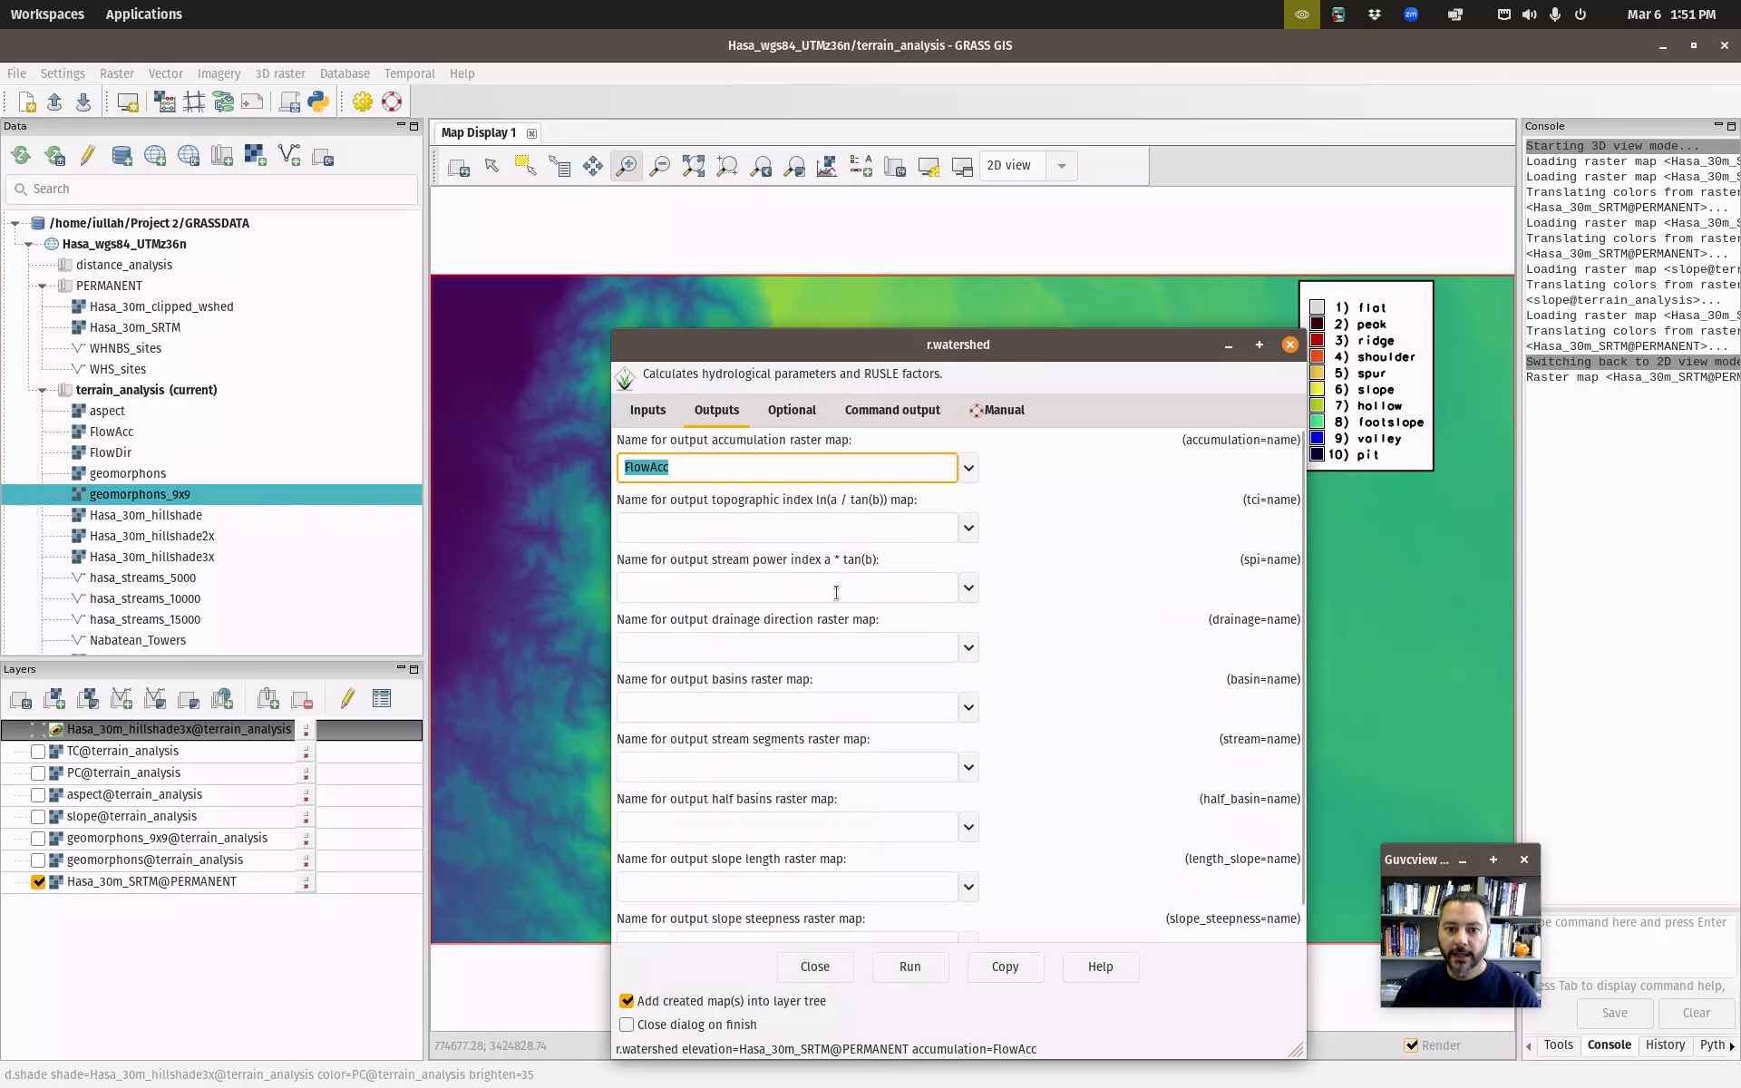
click(969, 650)
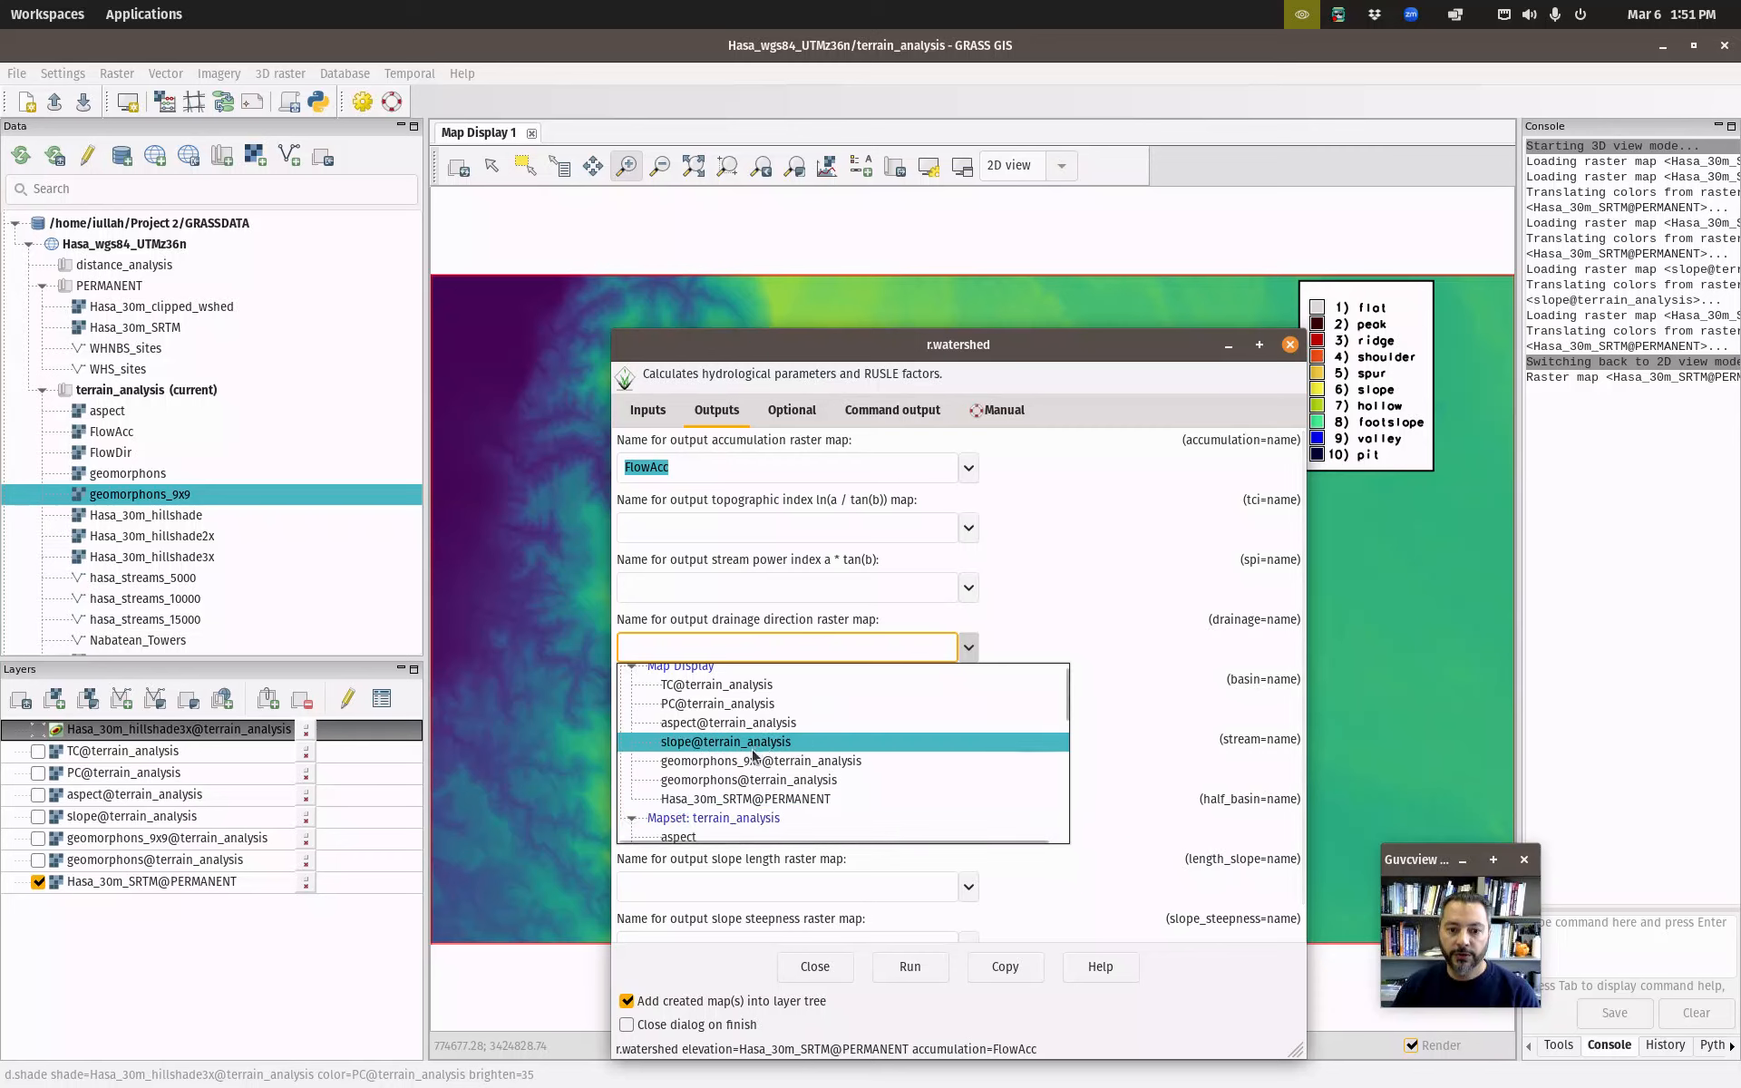
scroll(752, 736, down, 3)
click(689, 742)
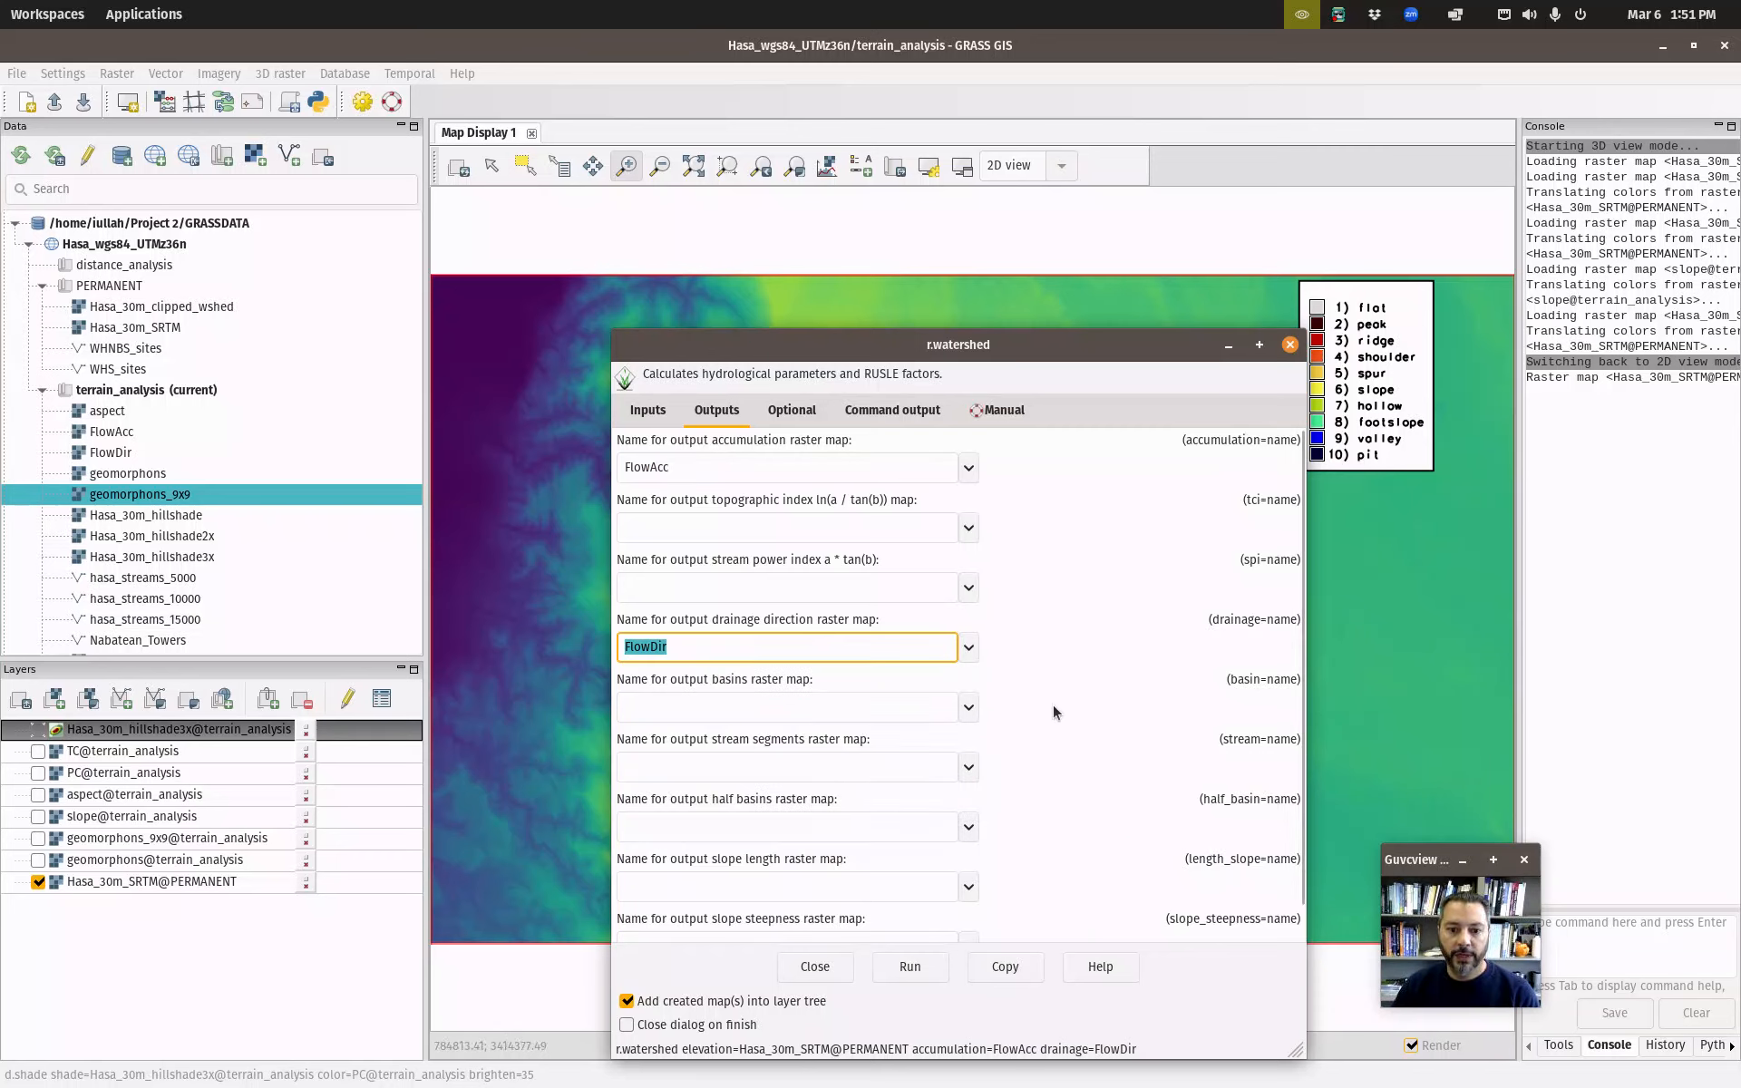
click(969, 708)
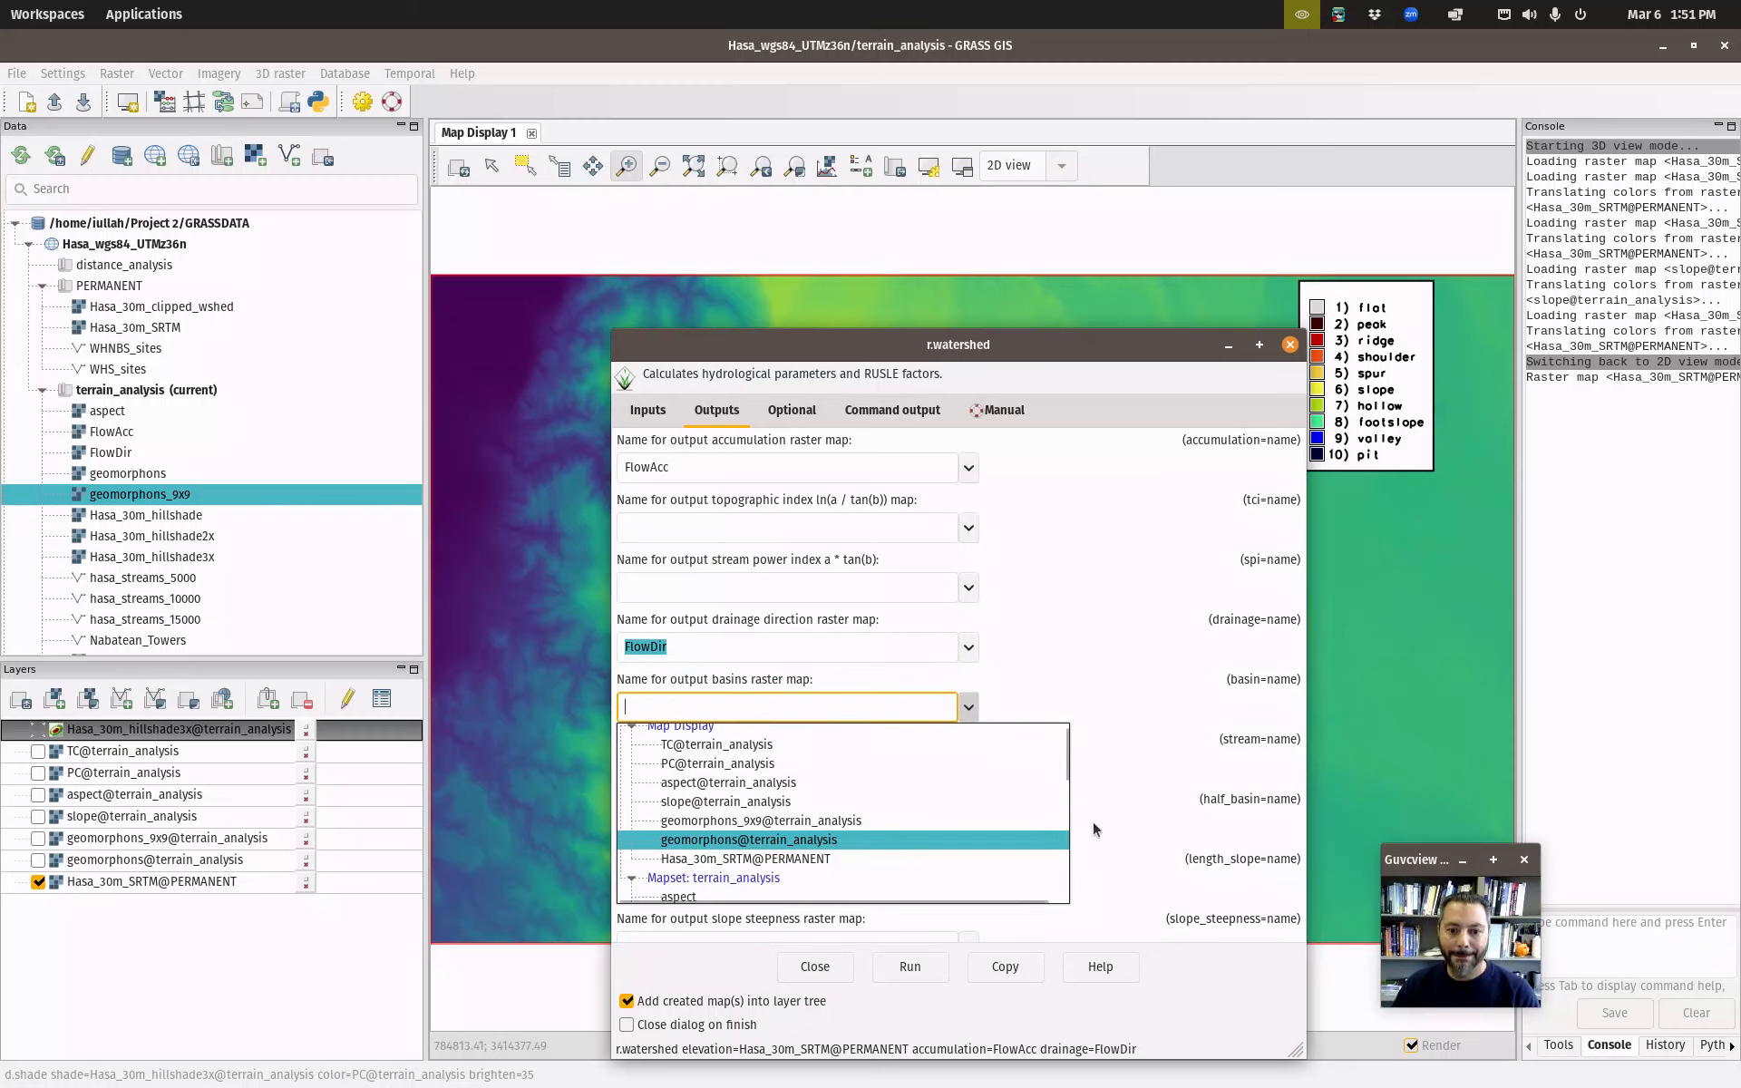
scroll(769, 796, down, 2)
scroll(769, 792, down, 6)
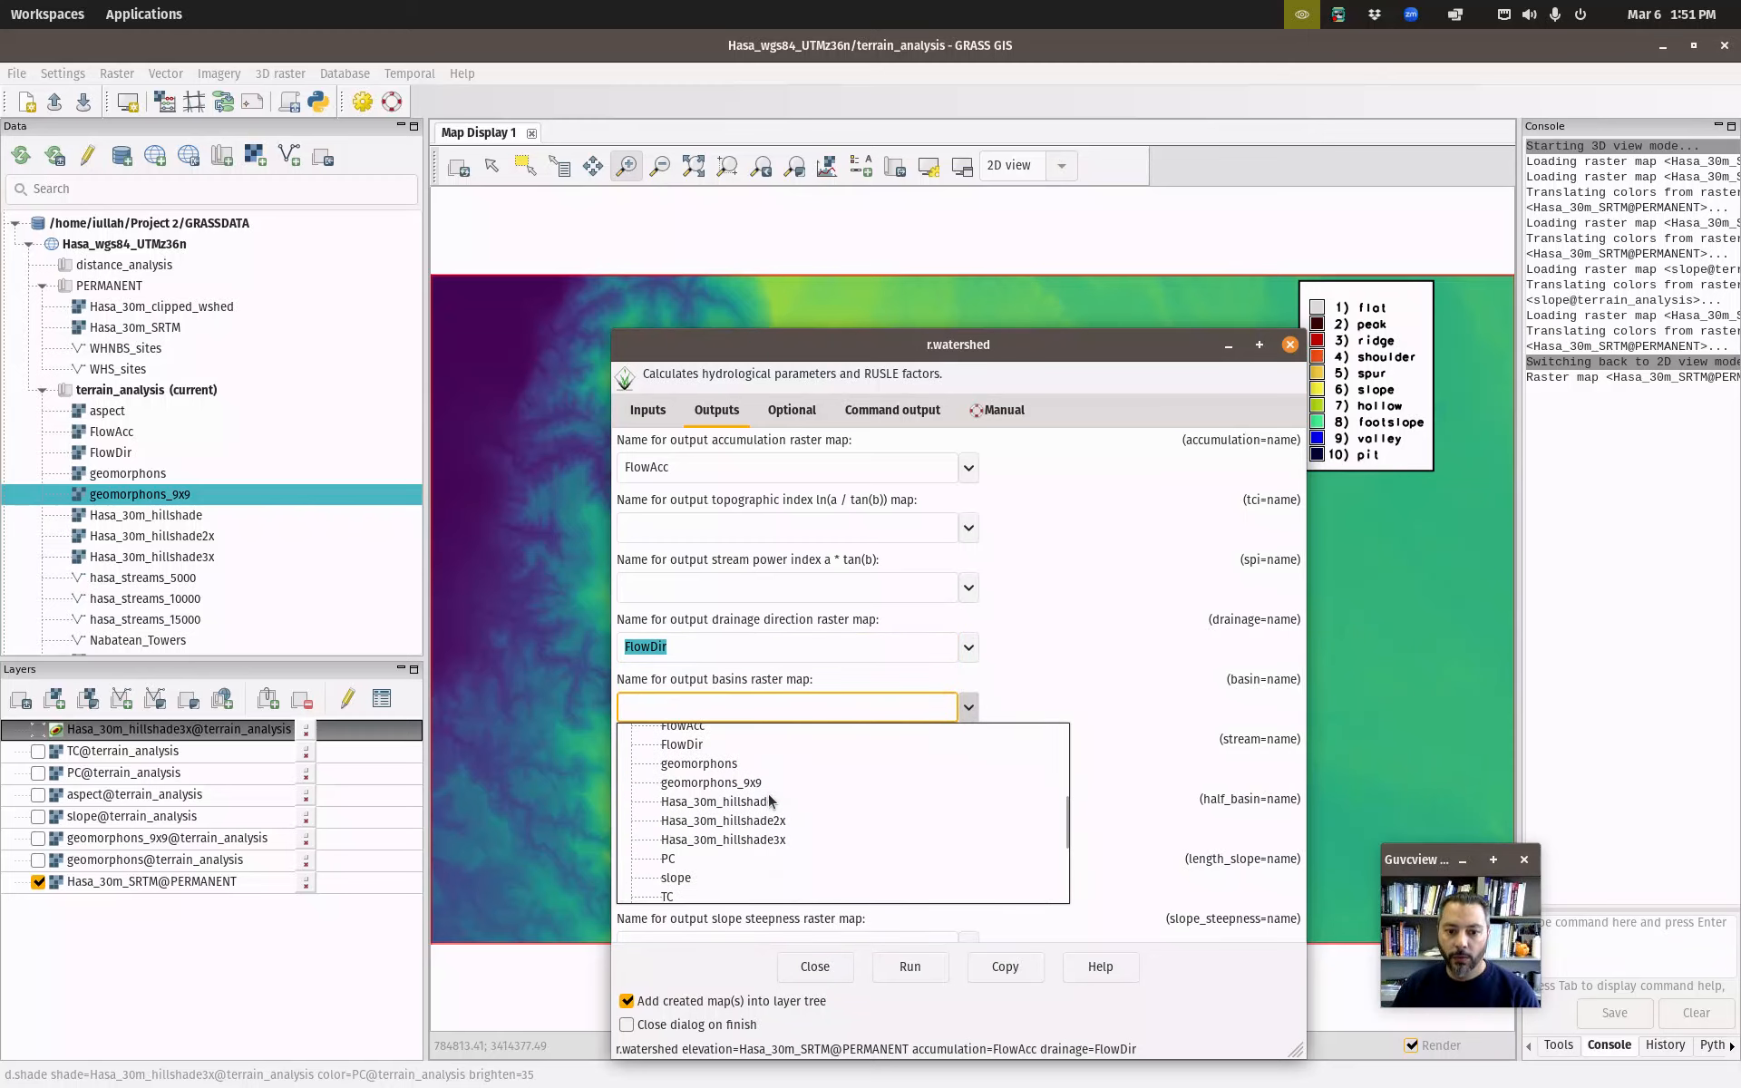
click(733, 808)
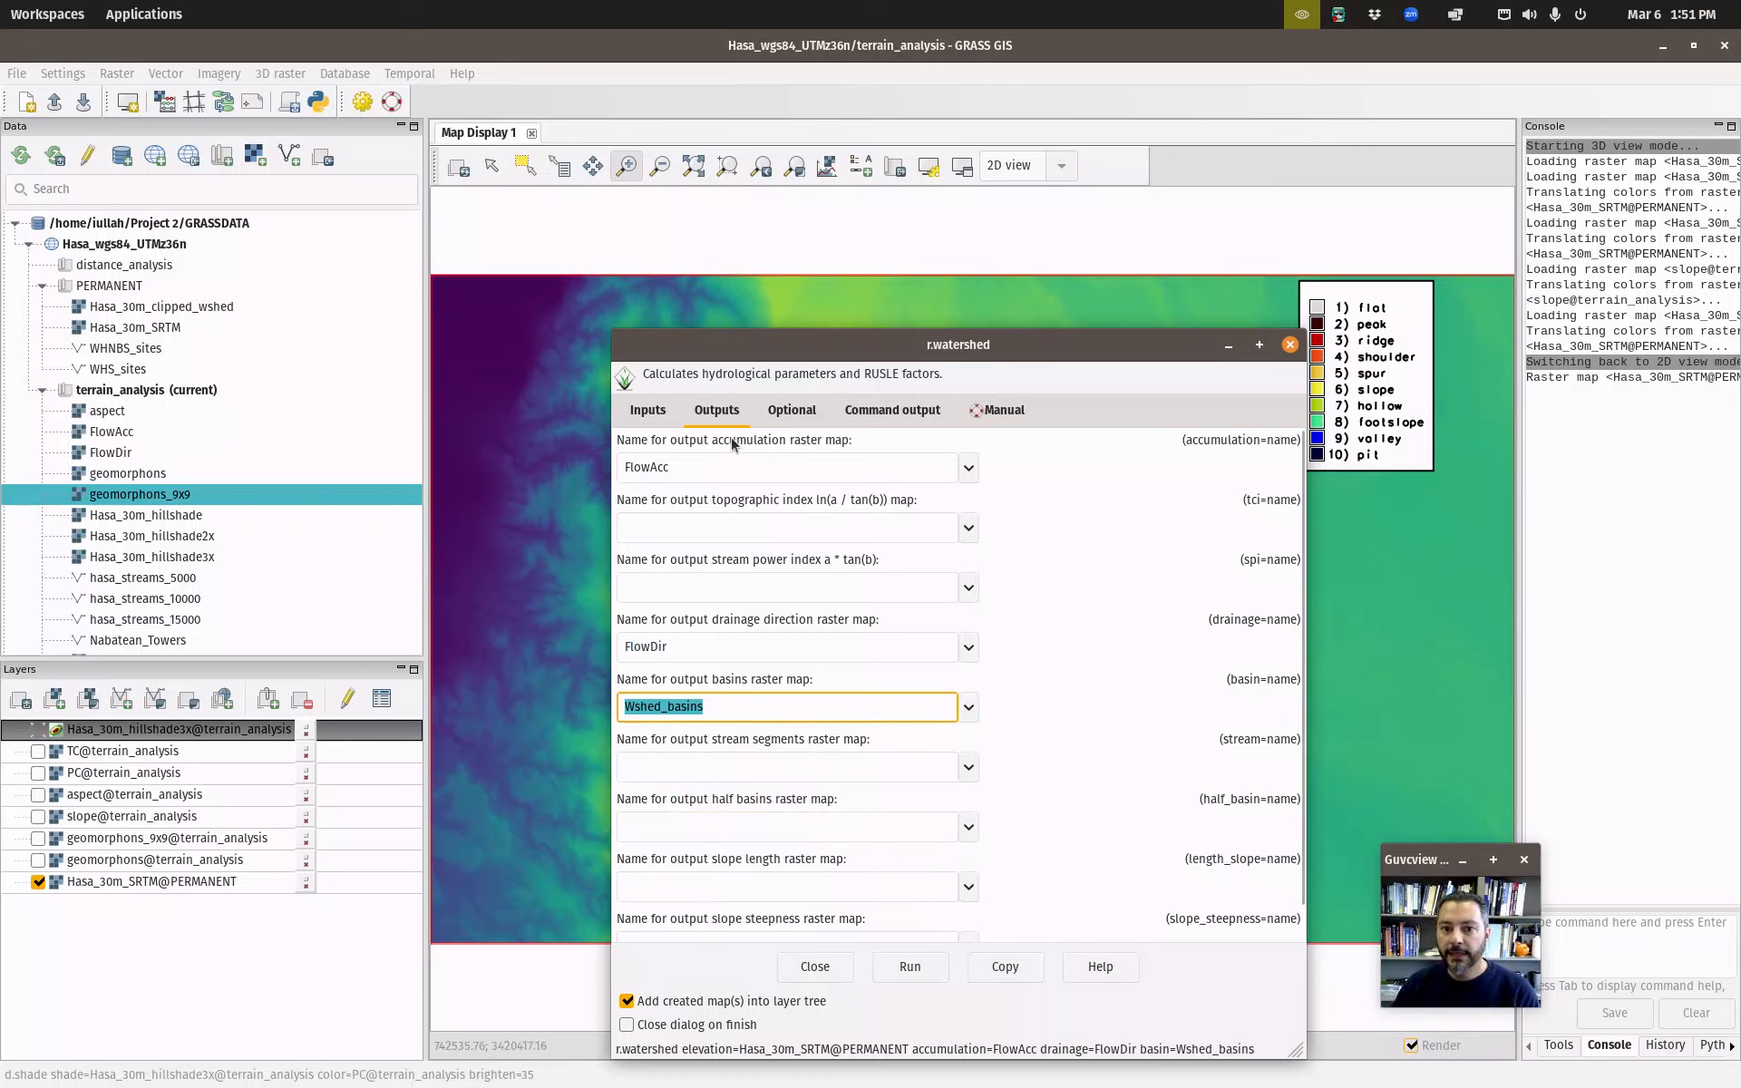
Set the maximum length of surface flow to 1000 map units.
click(632, 413)
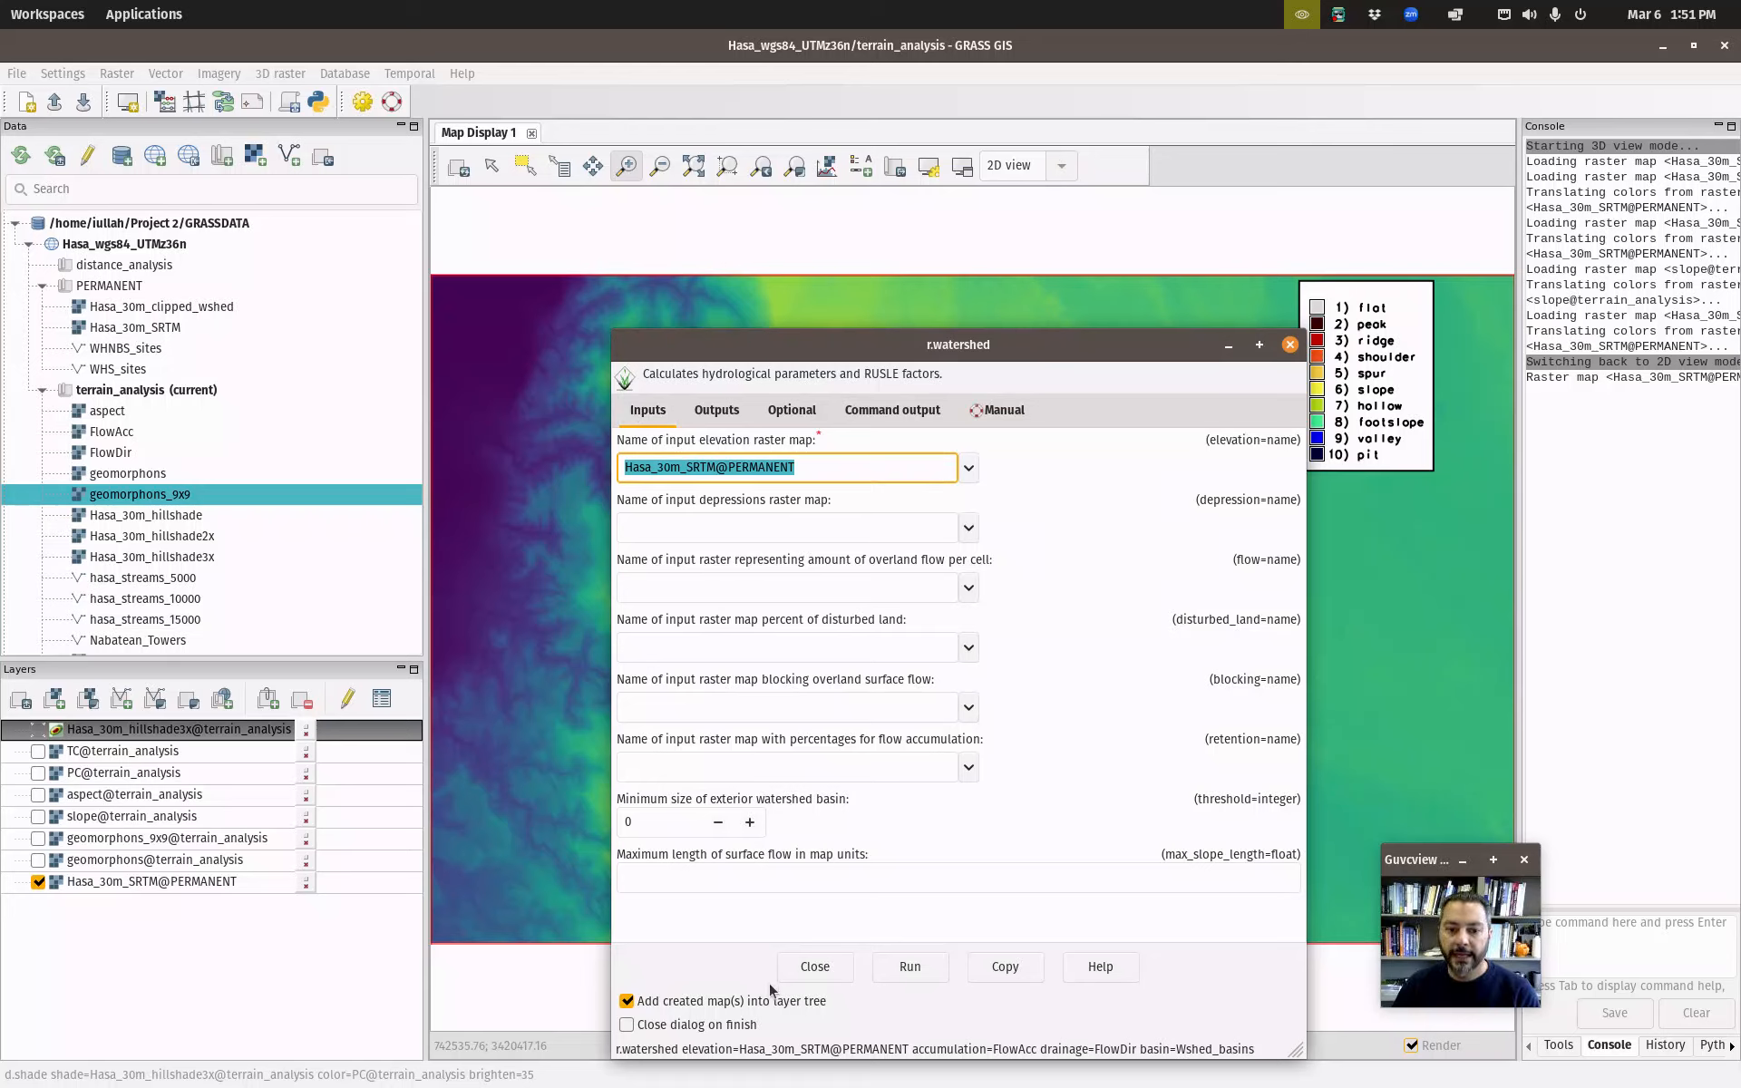
click(766, 868)
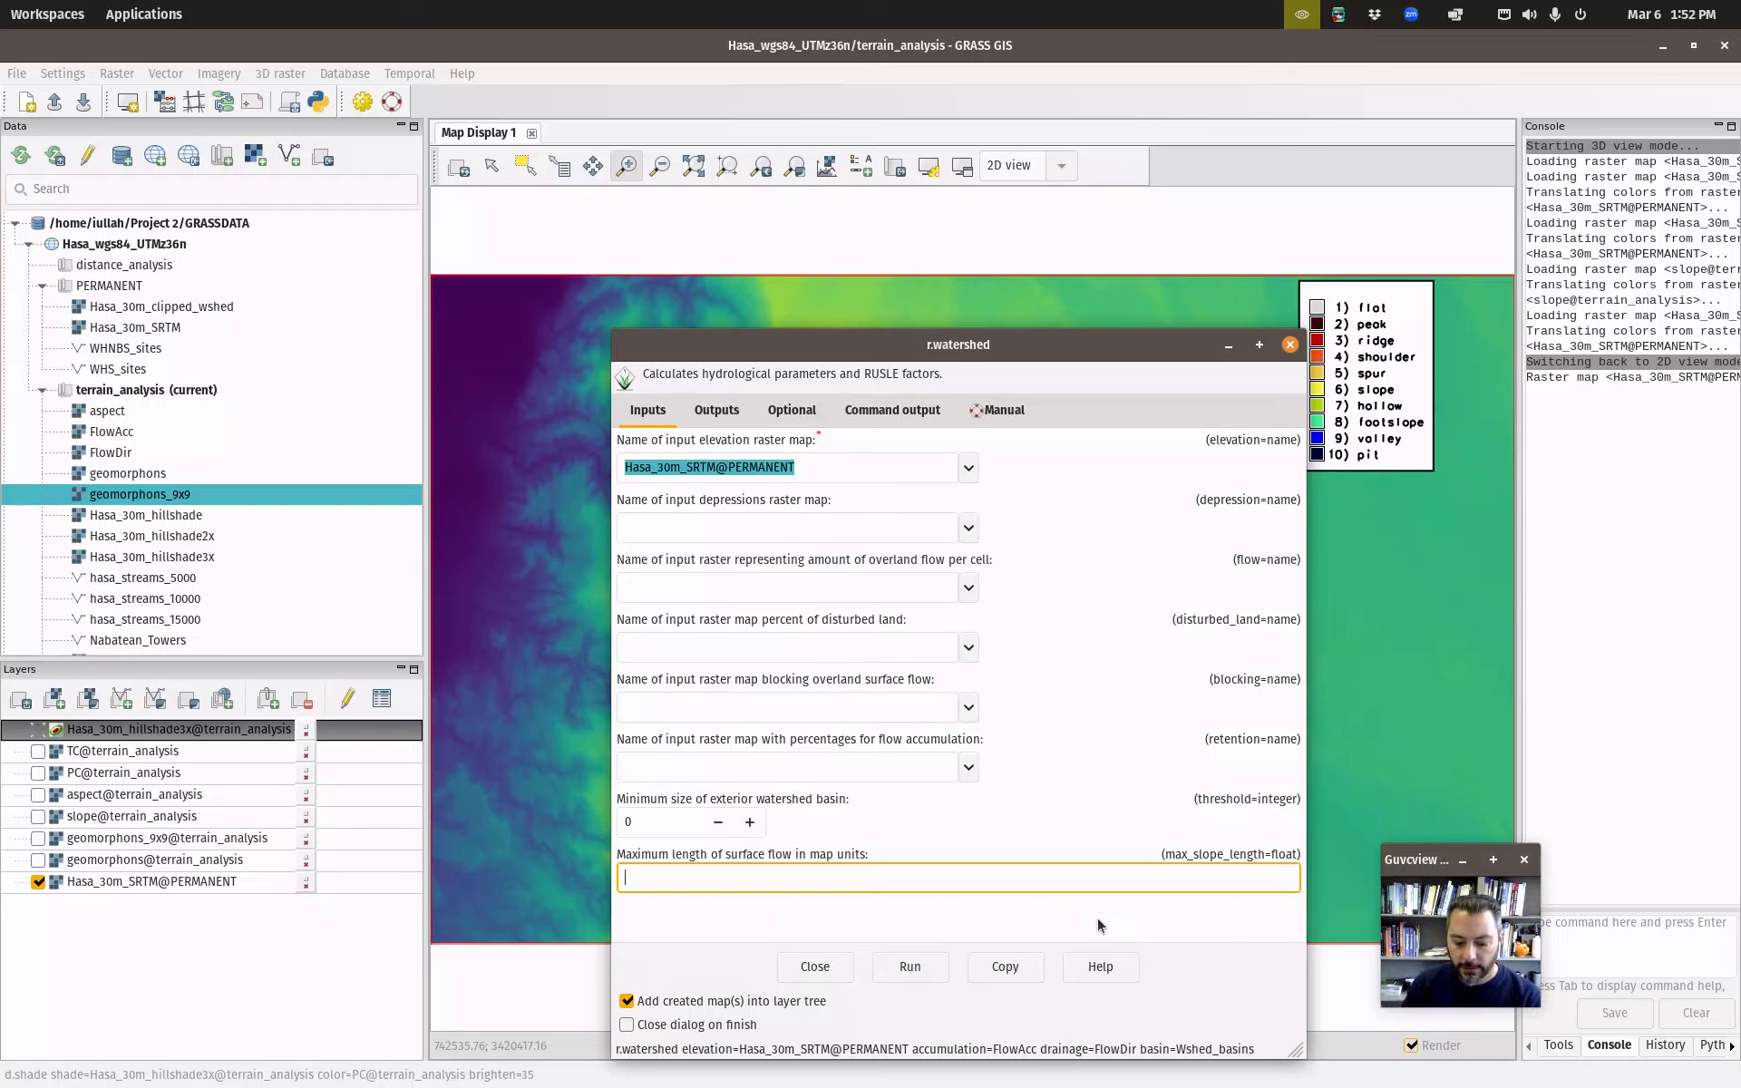
text(1000)
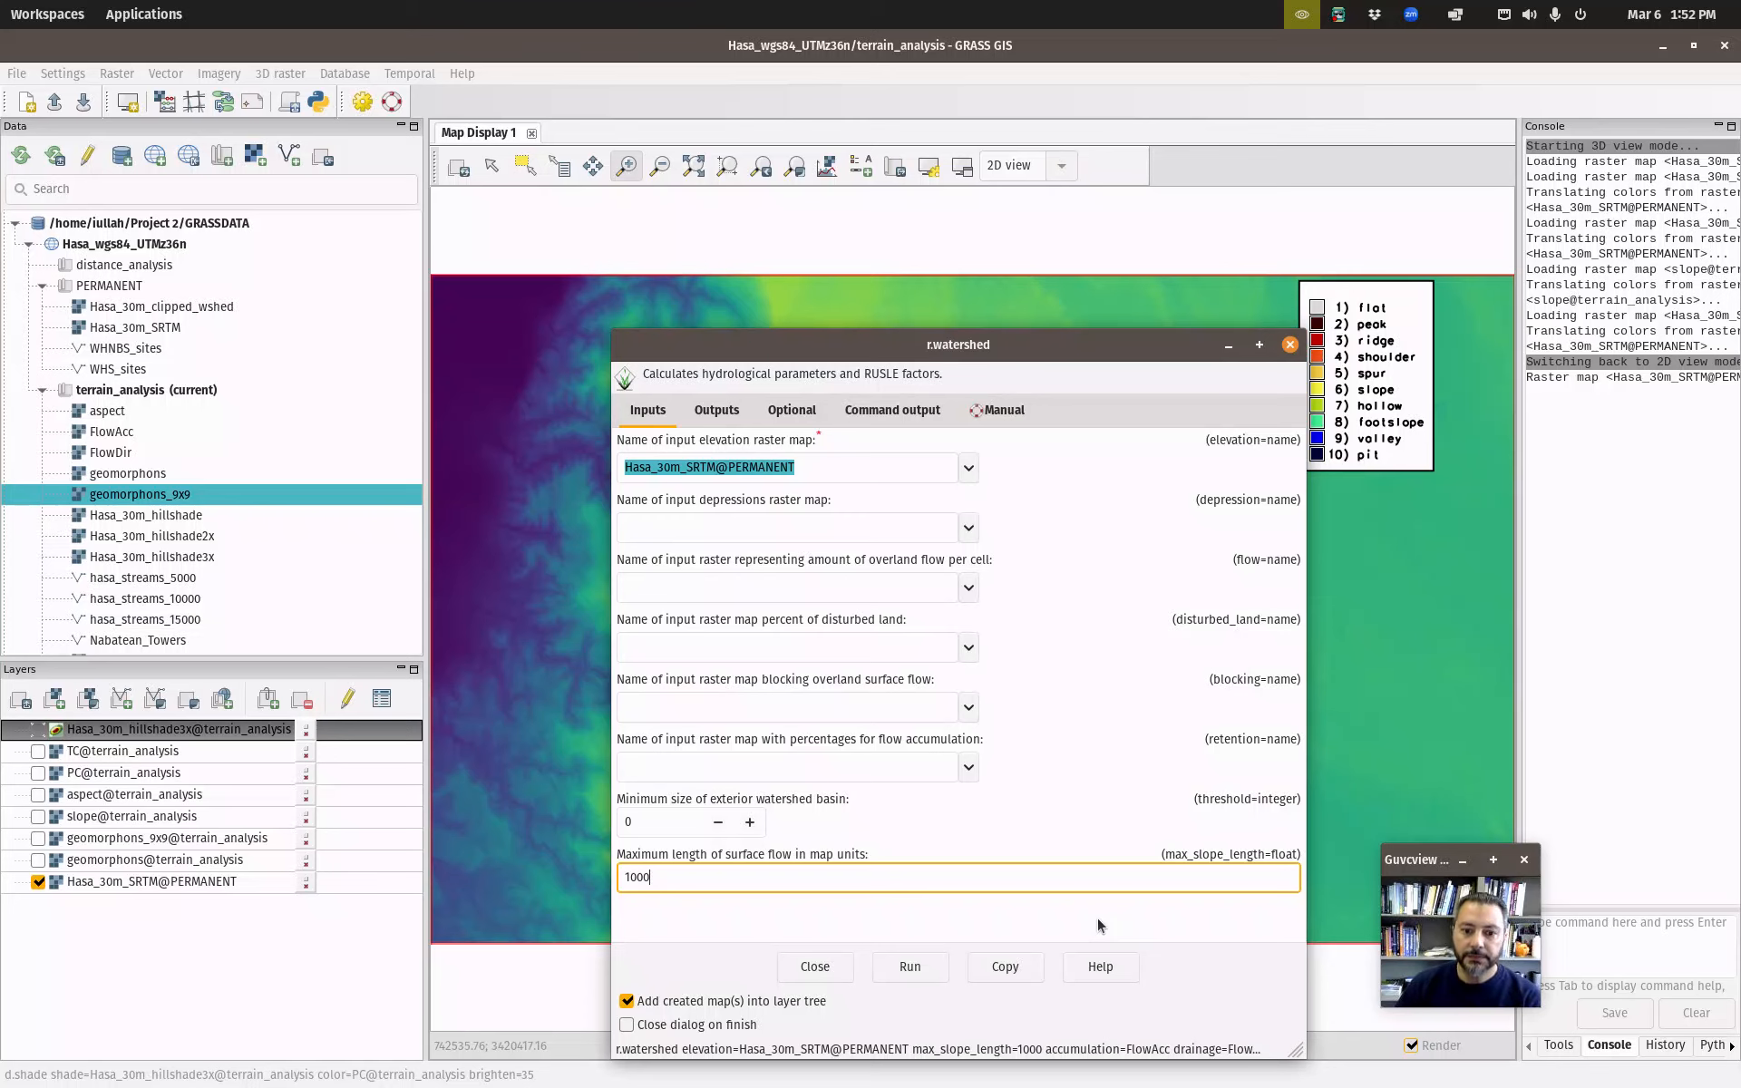
Set maximum memory to 3000 MB, allow overwriting existing files, use positive flow accumulation for likely underestimates, and try running r.watershed.
click(788, 413)
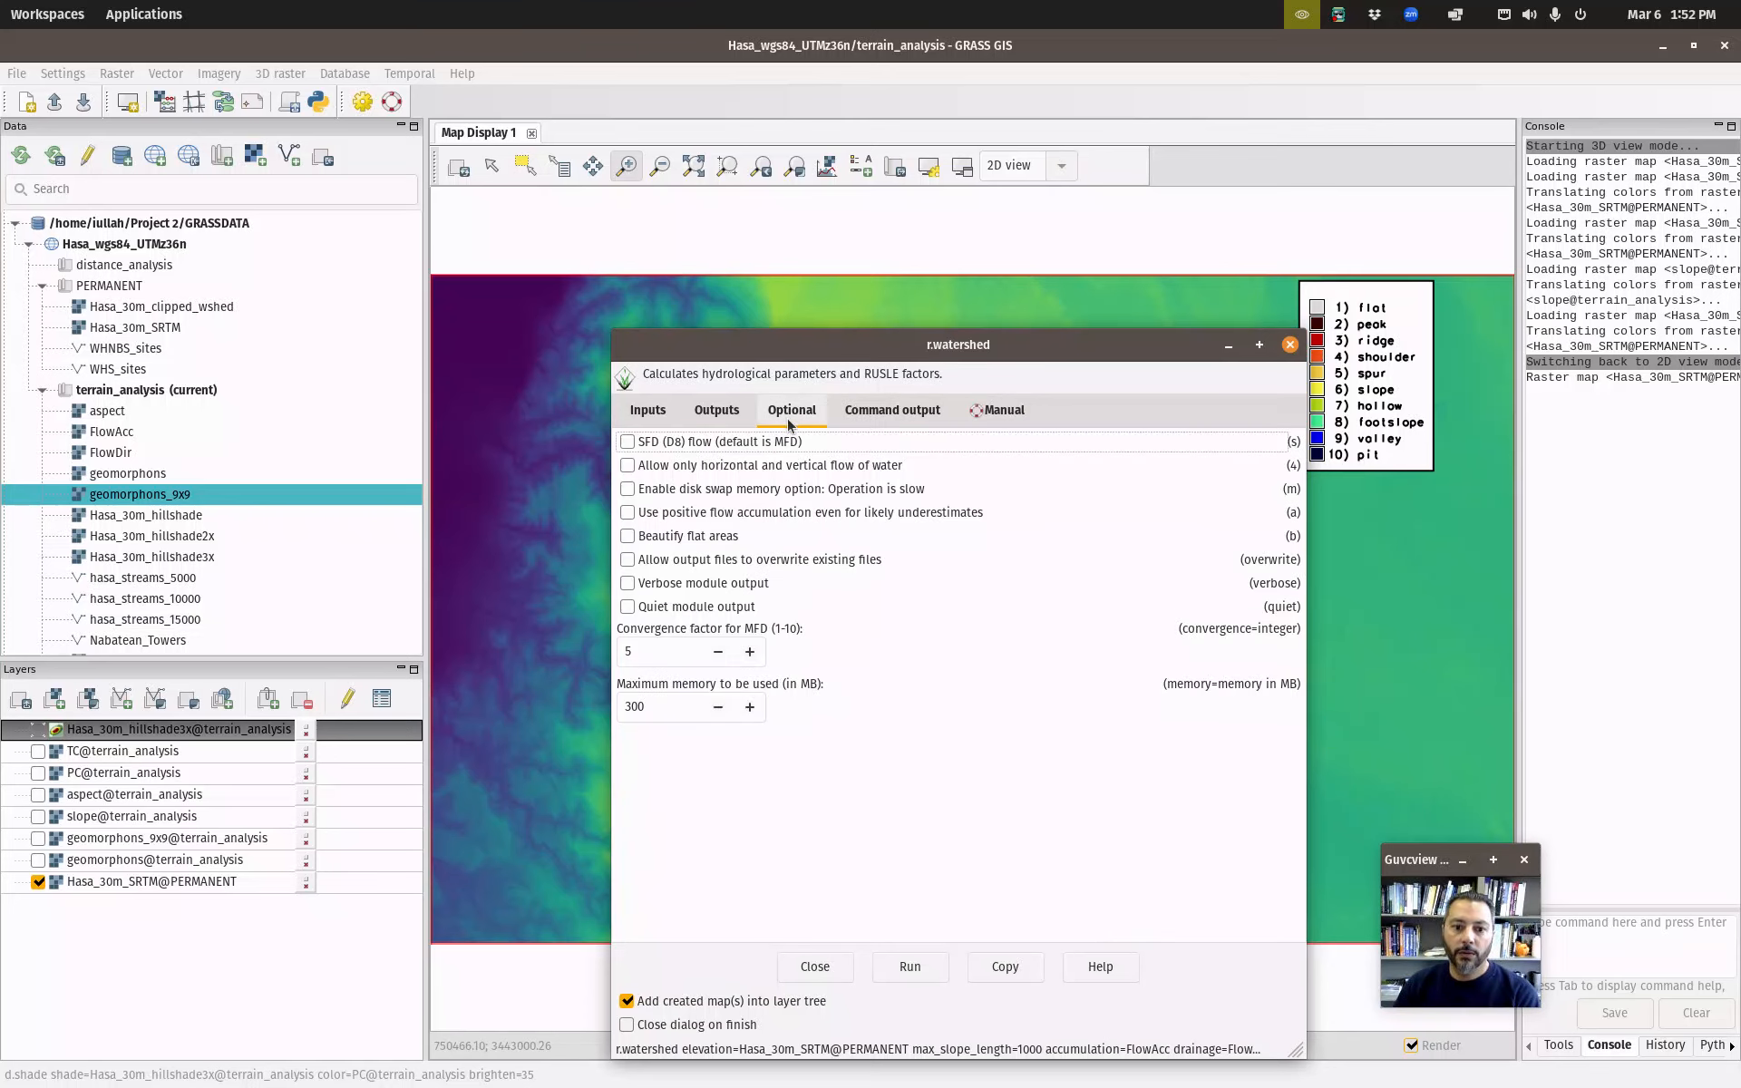
click(686, 709)
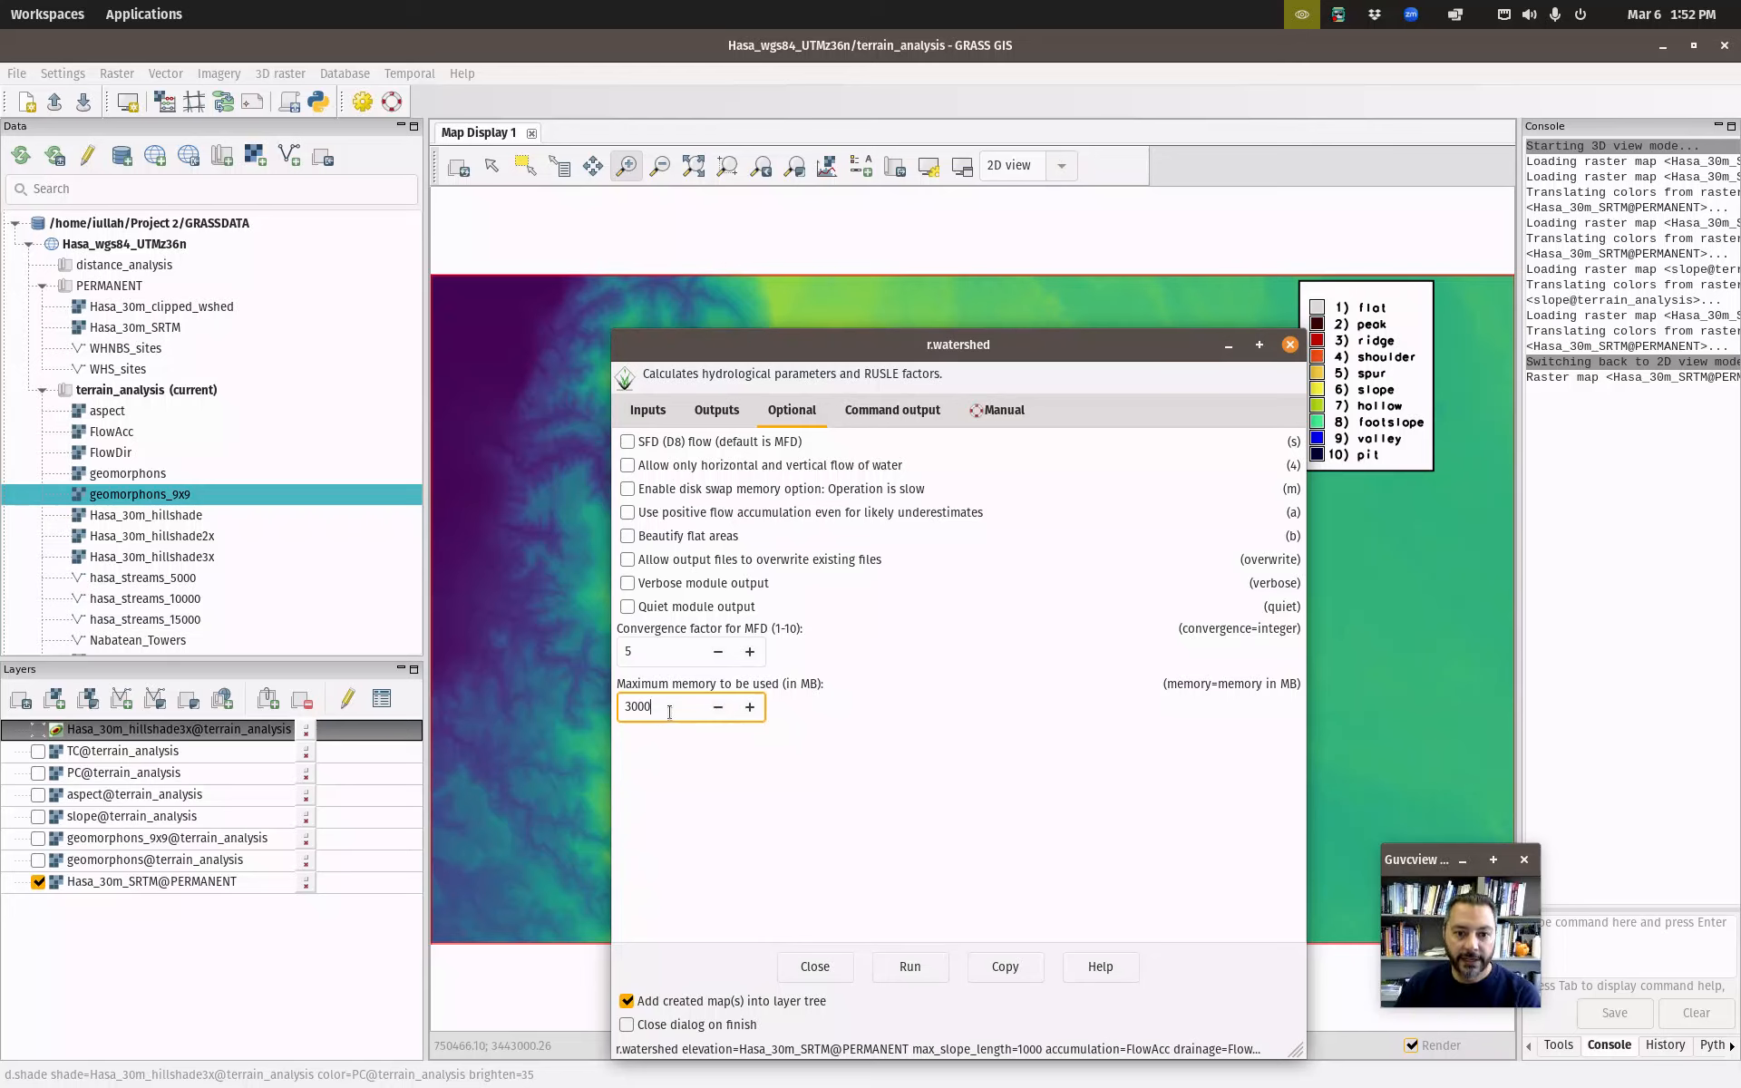
click(658, 564)
click(659, 562)
click(667, 559)
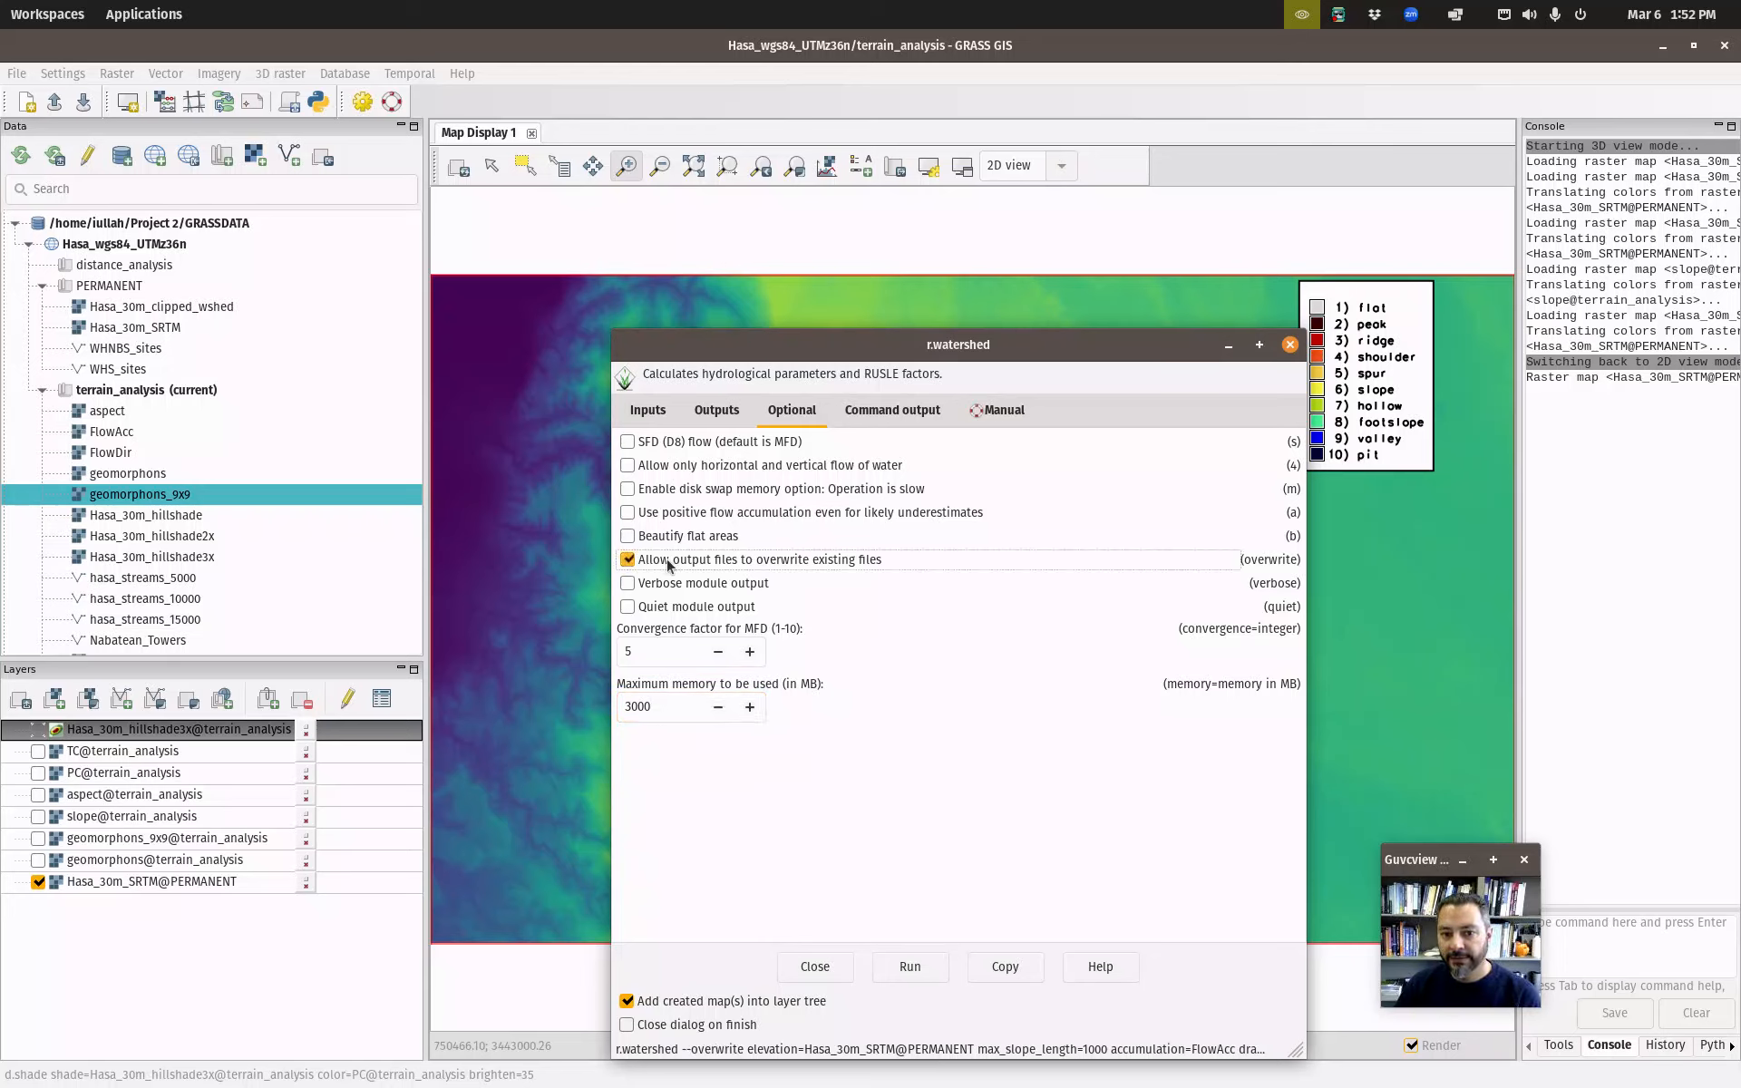
click(674, 511)
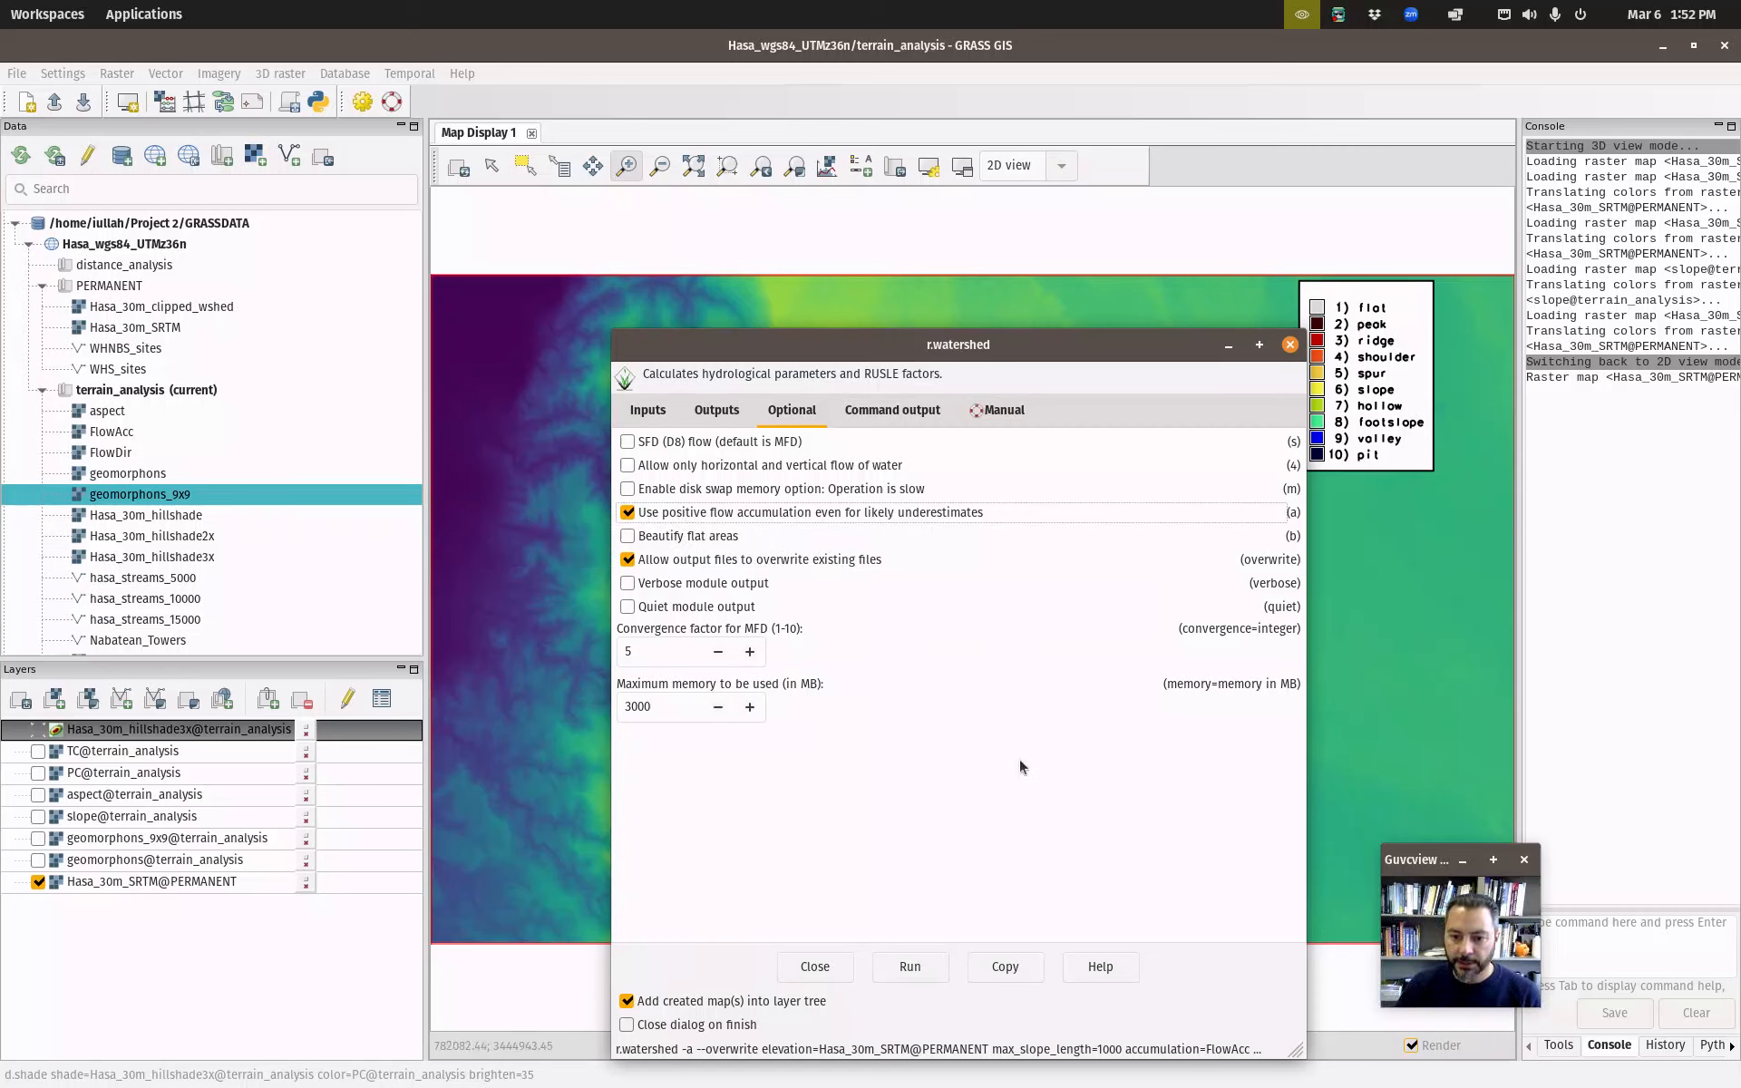
click(916, 965)
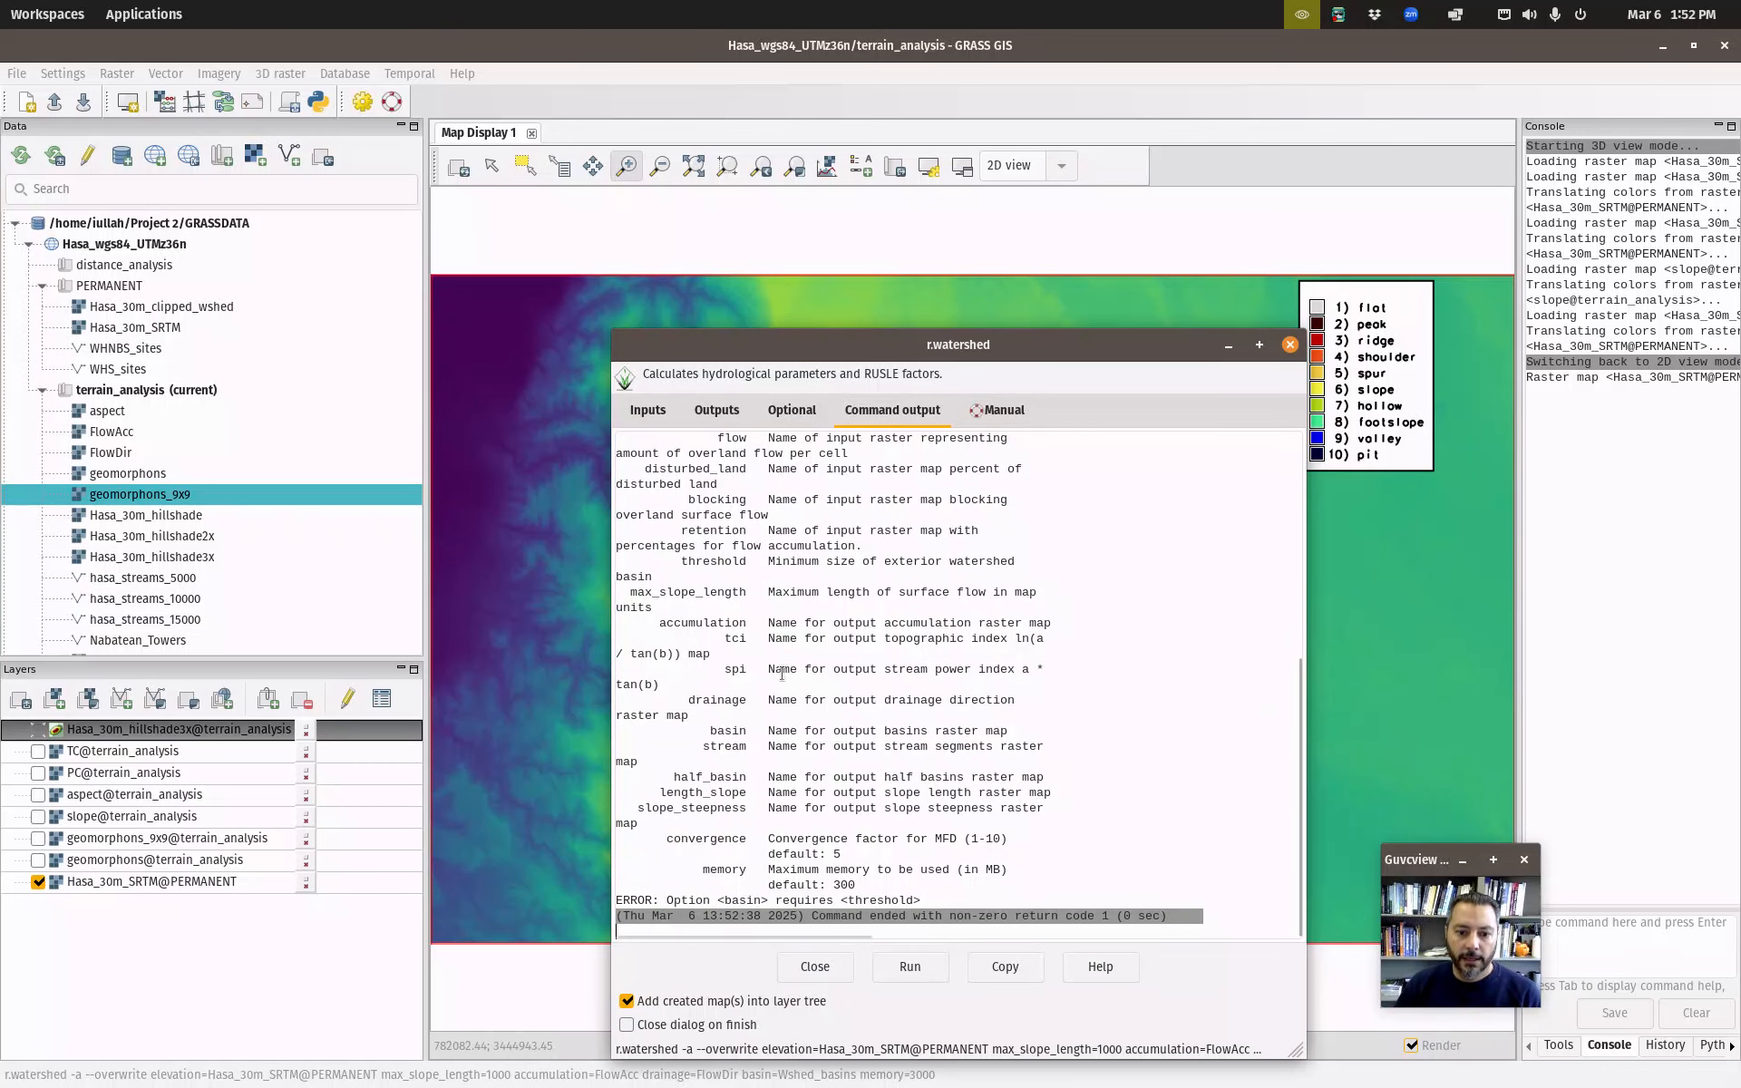
Clear the maximum length of surface flow and recheck the output names and optional settings.
click(648, 410)
click(732, 873)
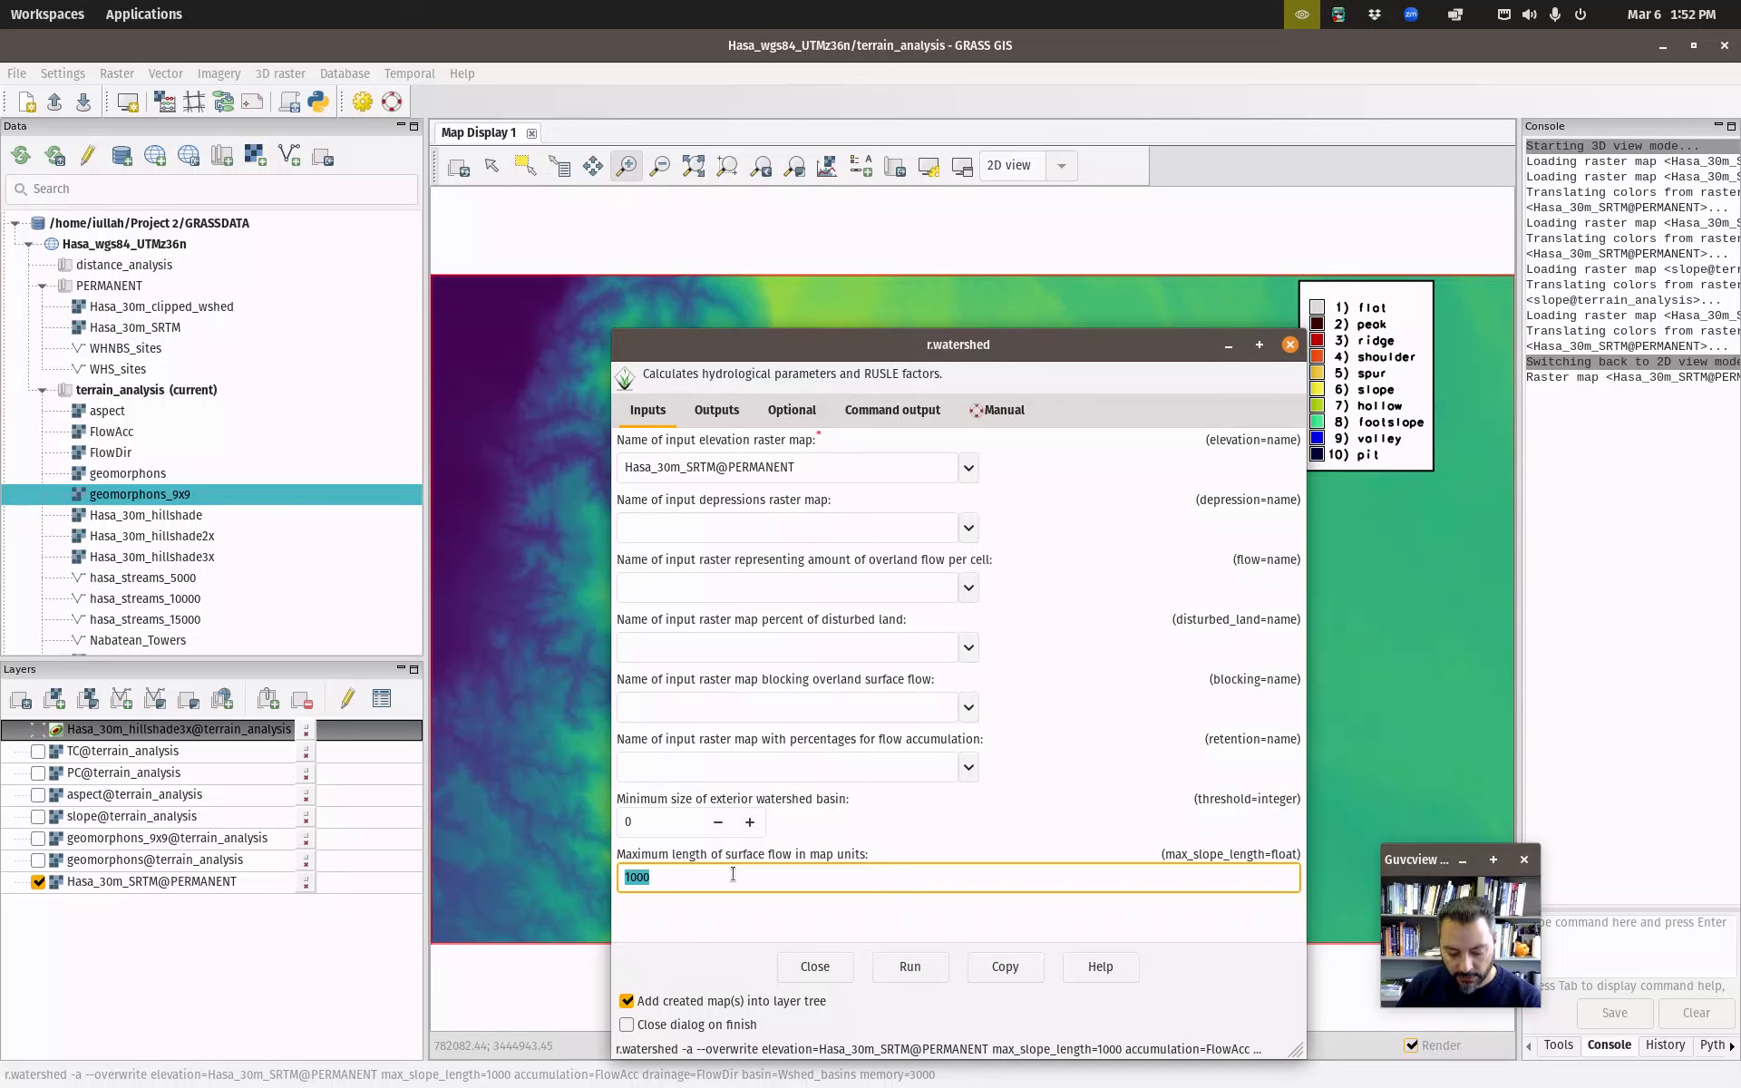
key(BackSpace)
click(729, 410)
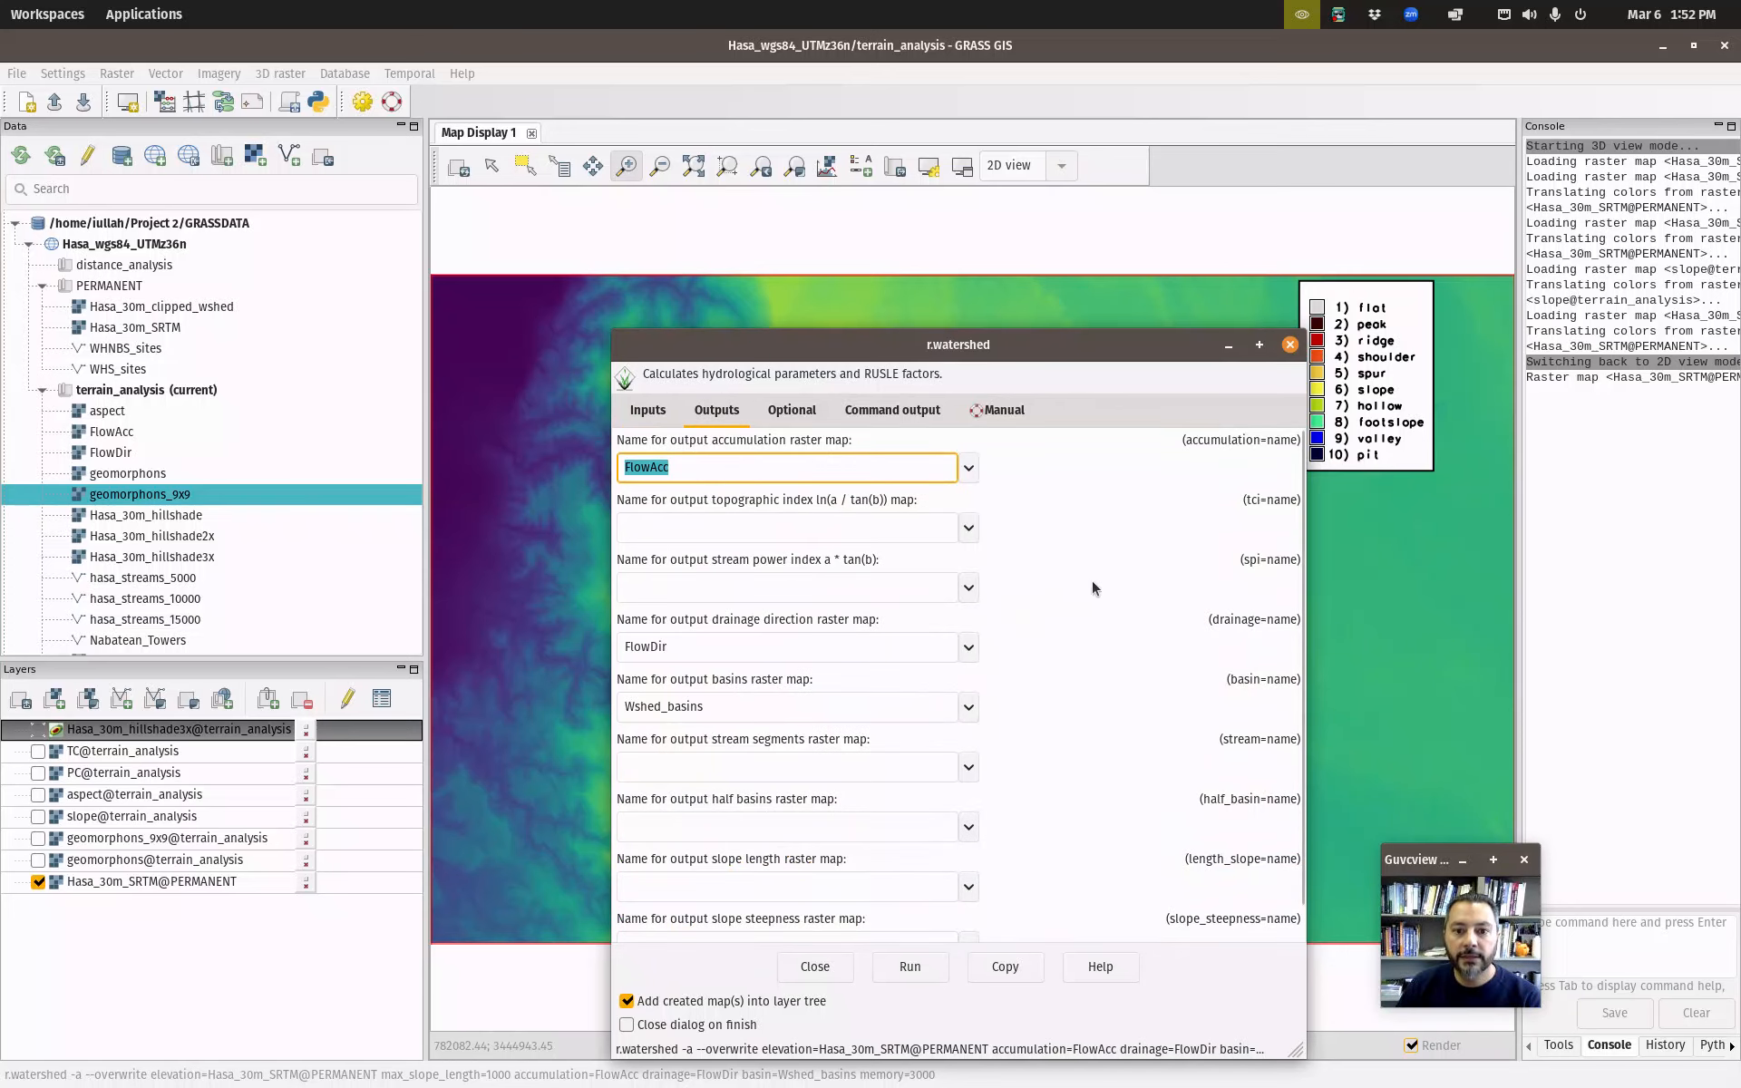
click(792, 410)
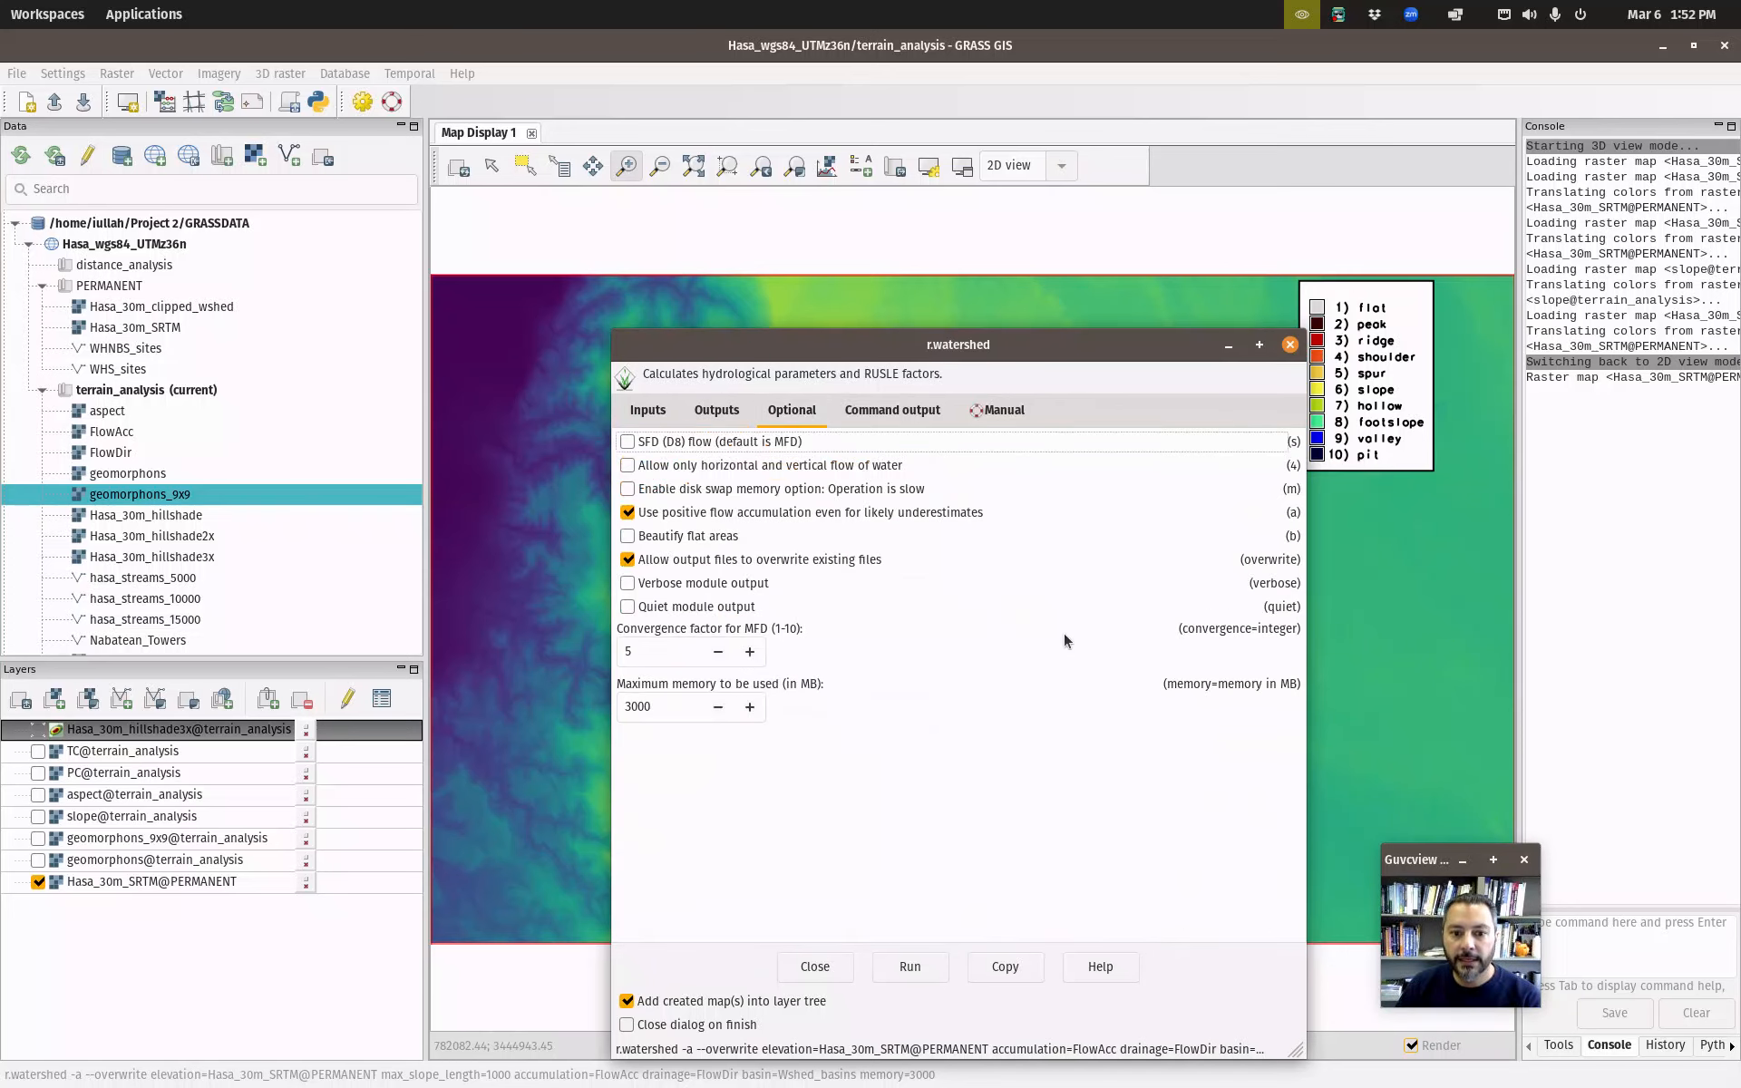
Set the minimum size of exterior watershed basin to 1000 and run r.watershed.
click(627, 413)
double_click(653, 822)
text(1000)
click(919, 967)
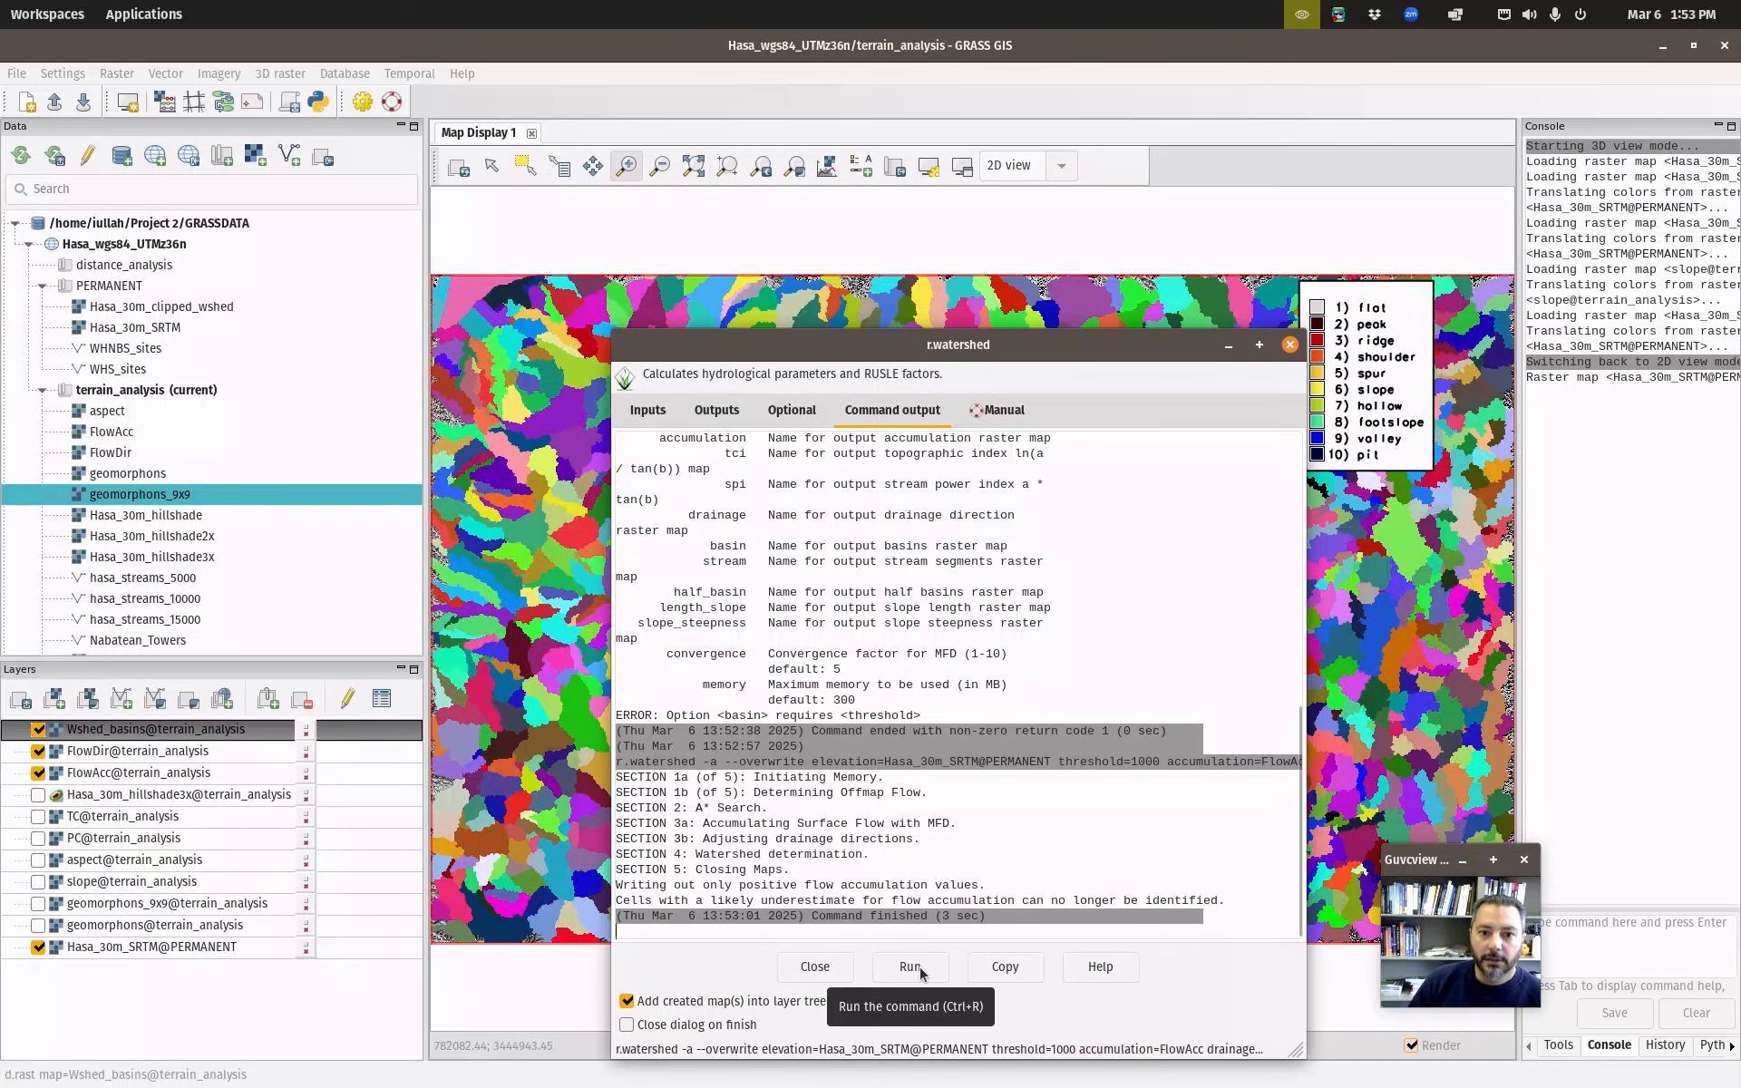
Close the r.watershed dialog and hide the Wshed_basins and FlowDir layers to show the FlowAcc map.
click(815, 966)
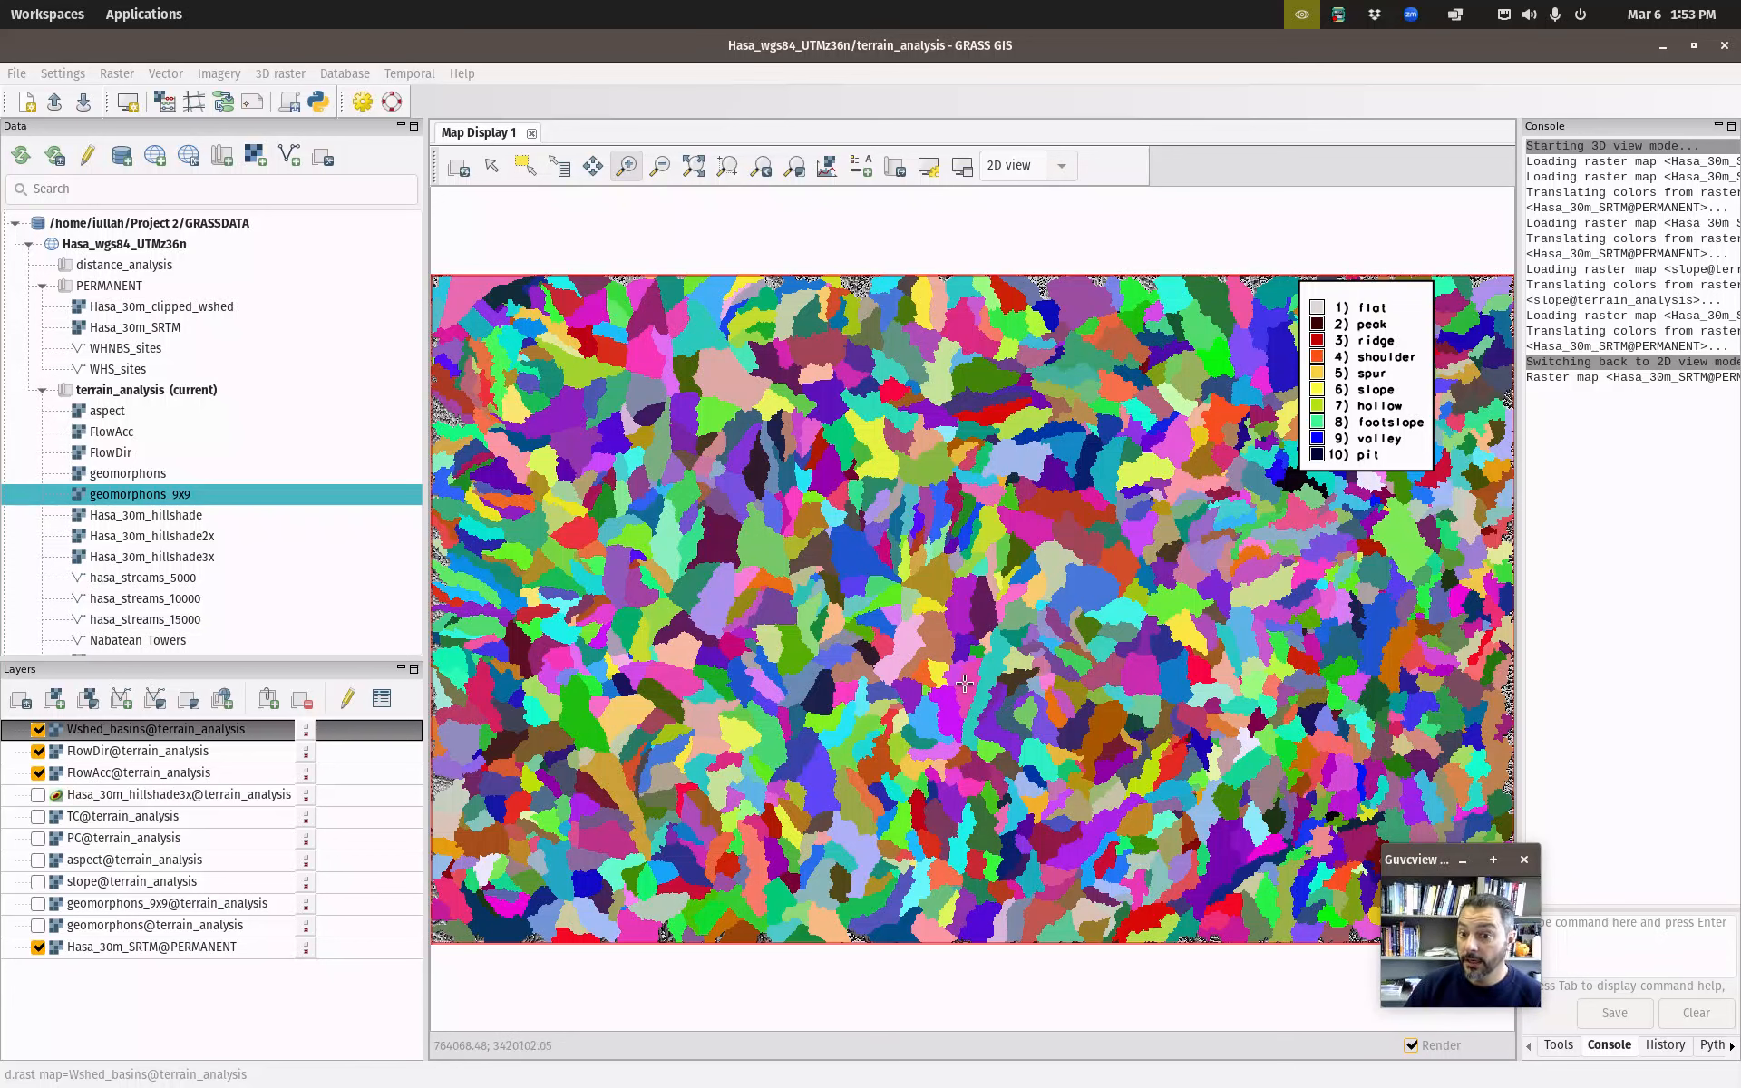
click(38, 729)
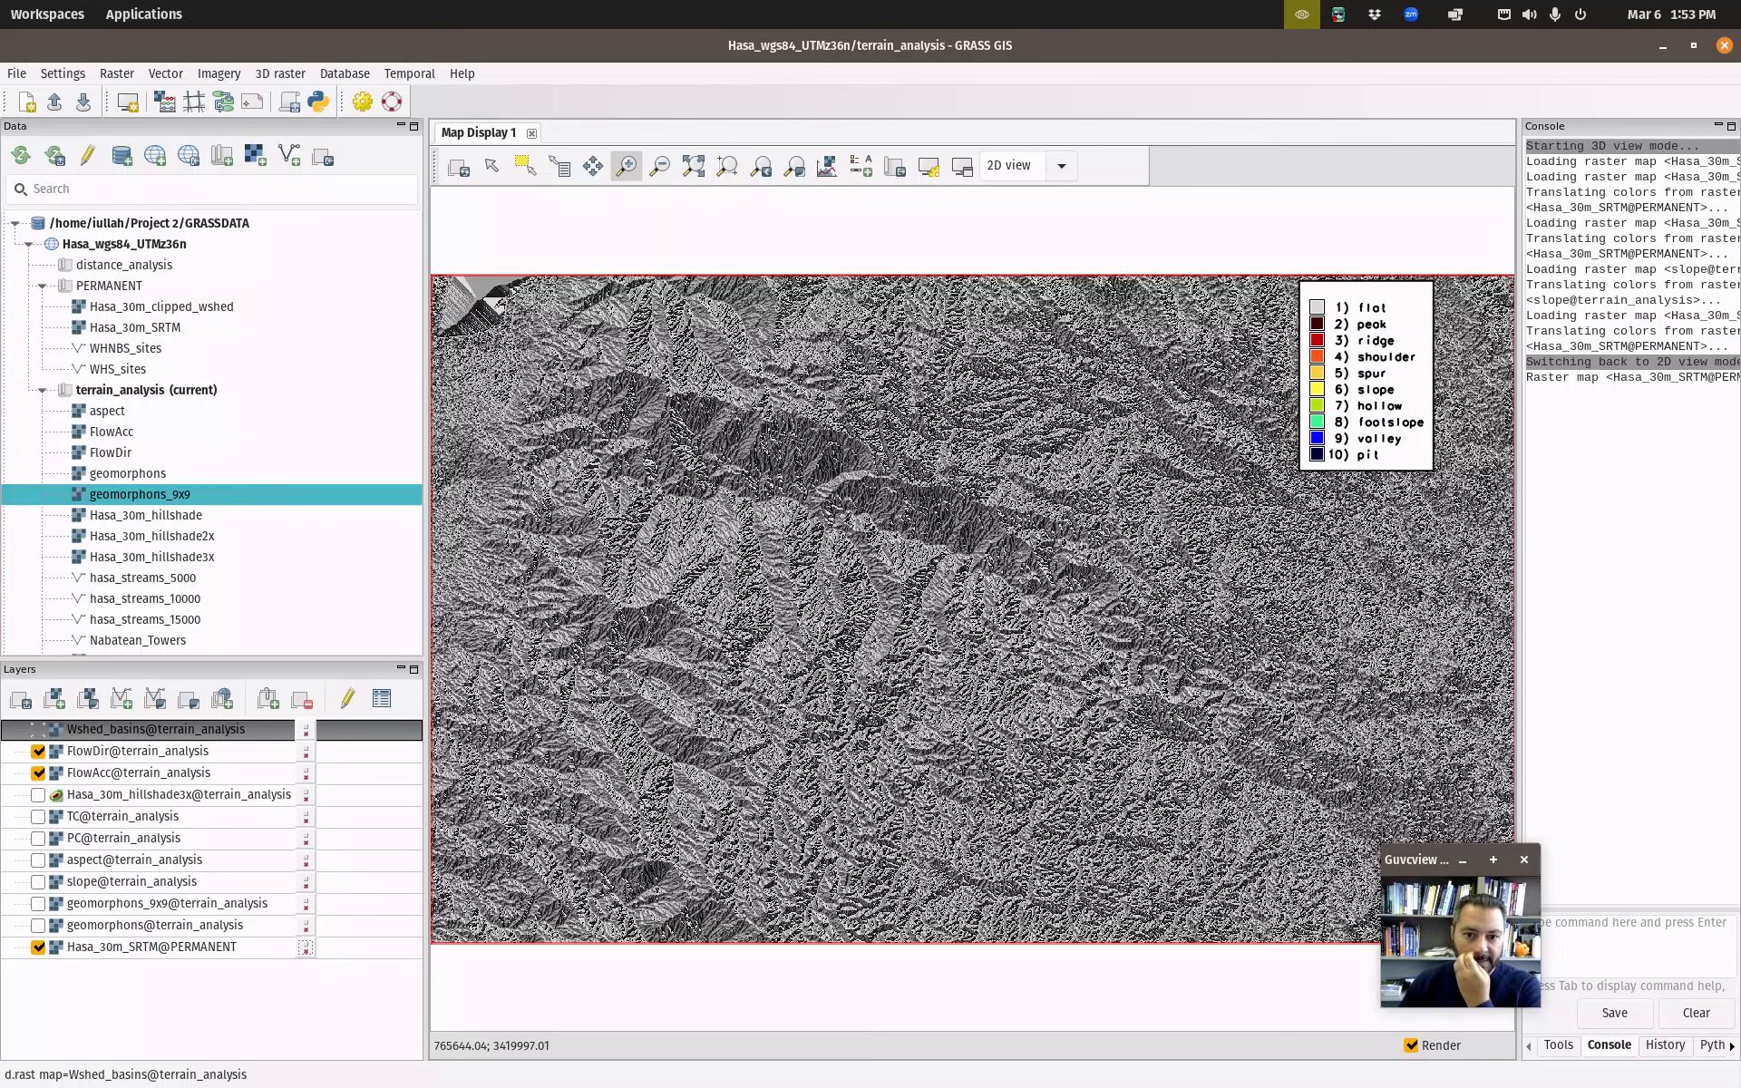
click(38, 751)
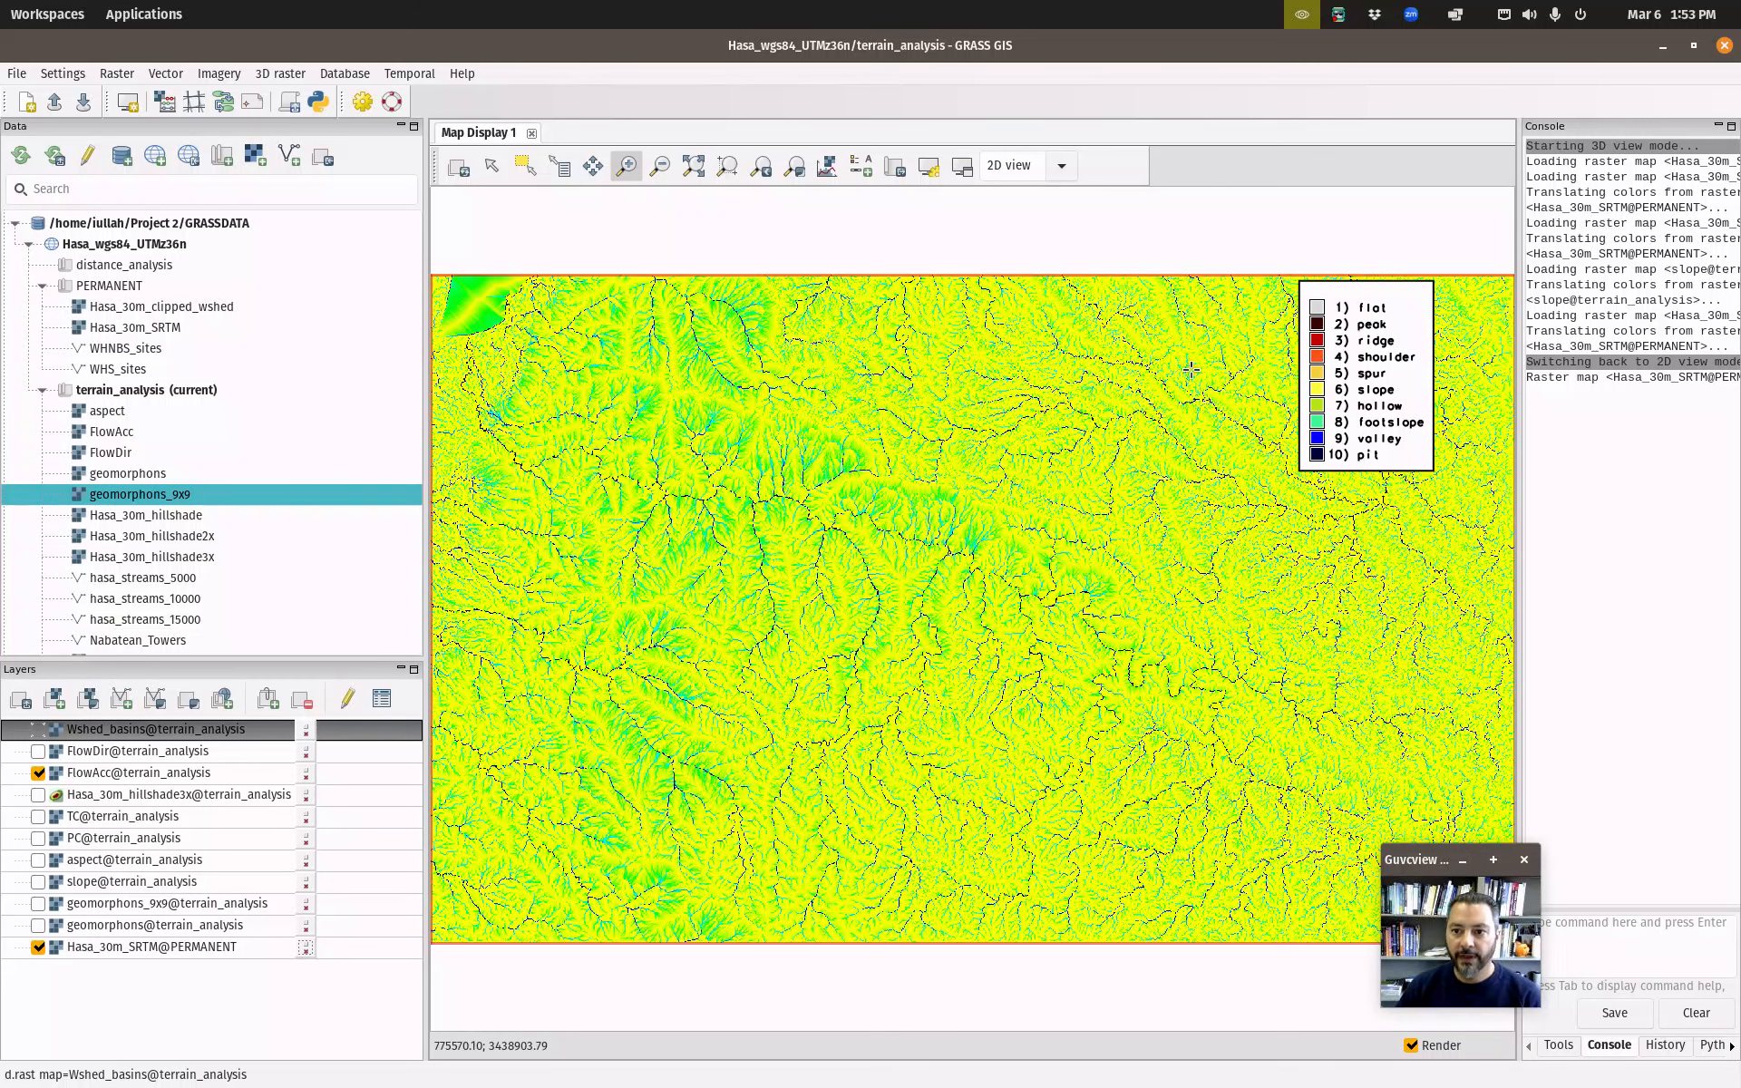
Switch the map legend's raster to FlowAcc@terrain_analysis.
click(483, 168)
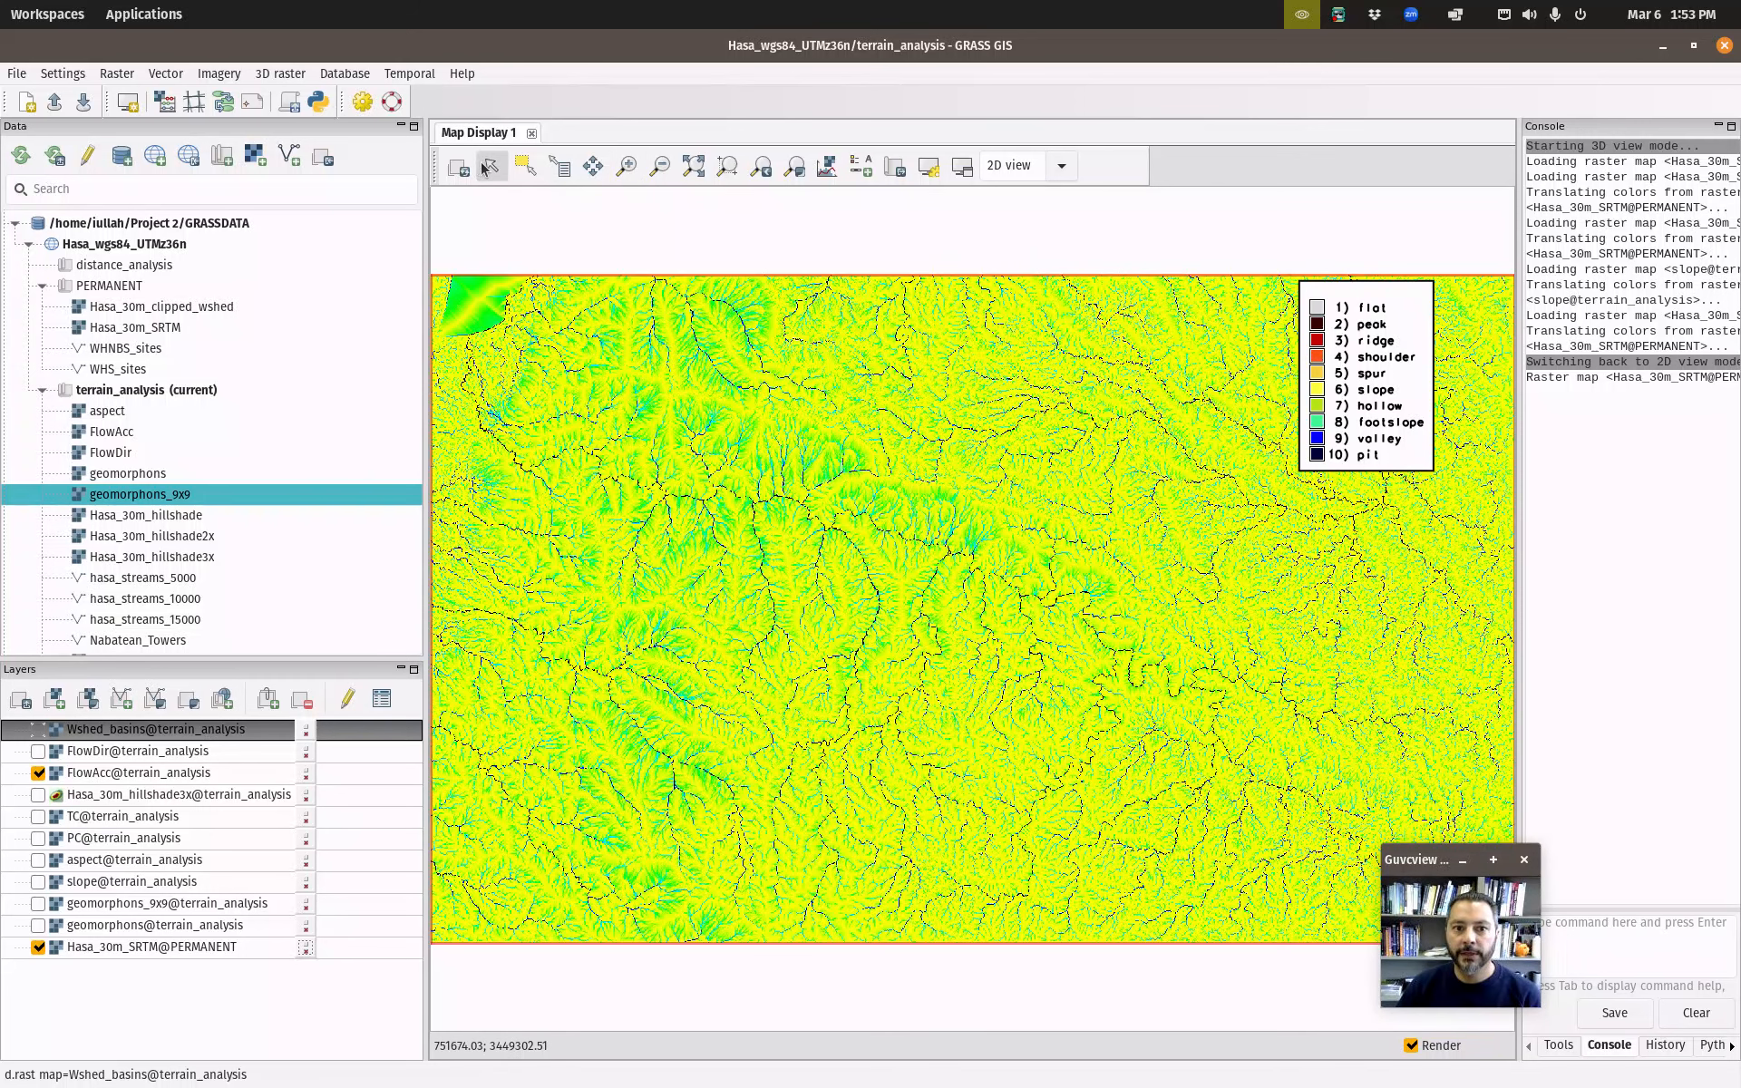
double_click(1330, 396)
click(618, 414)
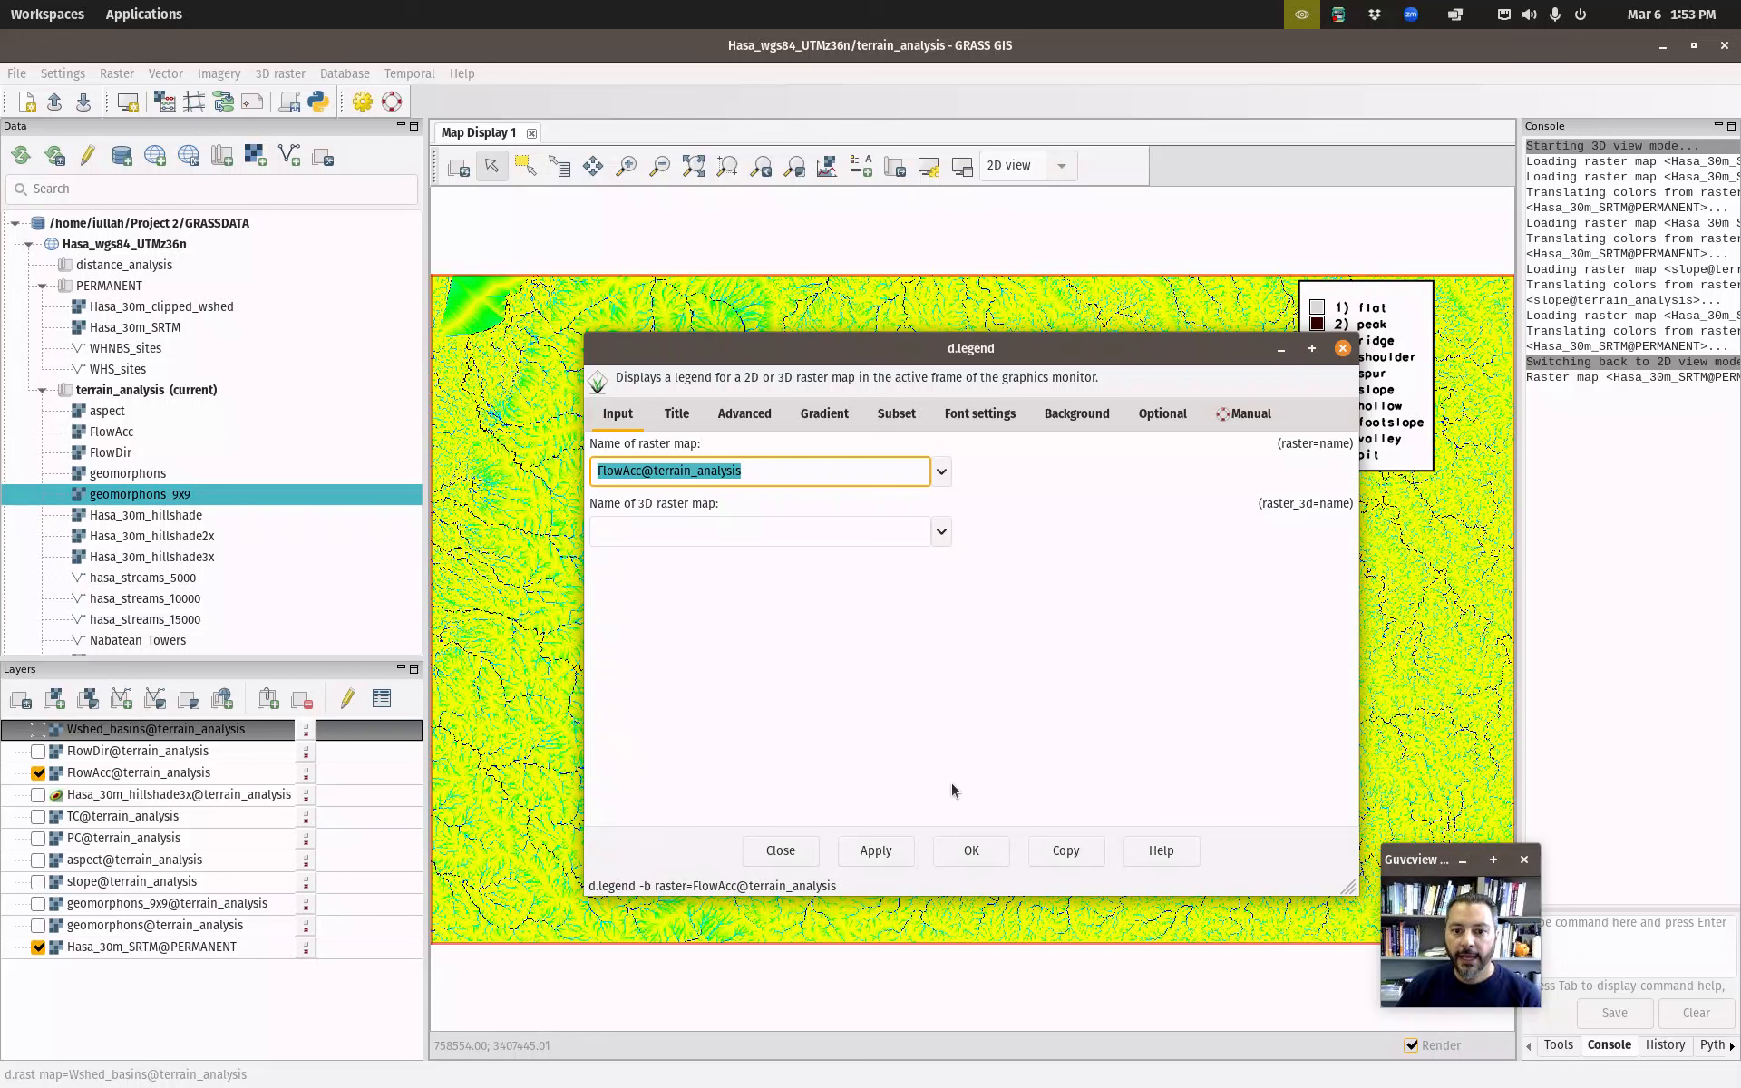
click(971, 851)
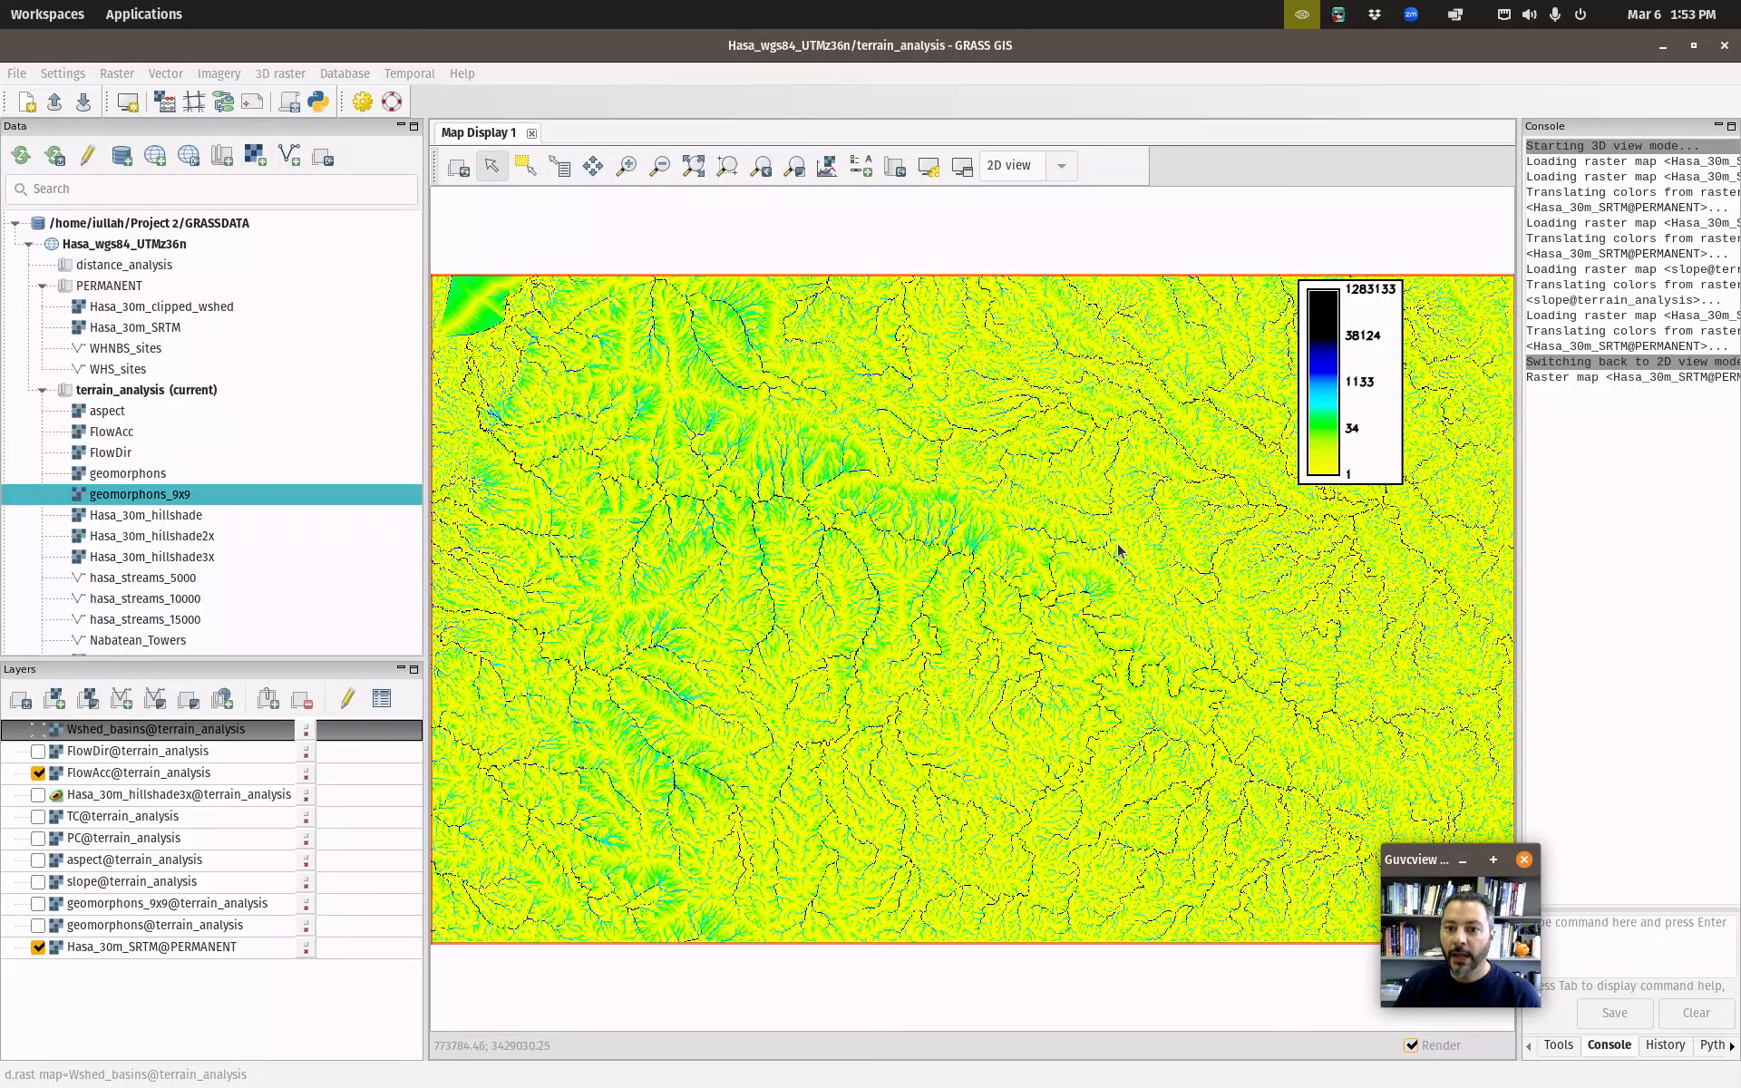
Hide the FlowAcc layer and drape FlowAcc over the Hasa_30m_hillshade3x shaded relief in place of the geomorphons.
click(625, 165)
click(804, 529)
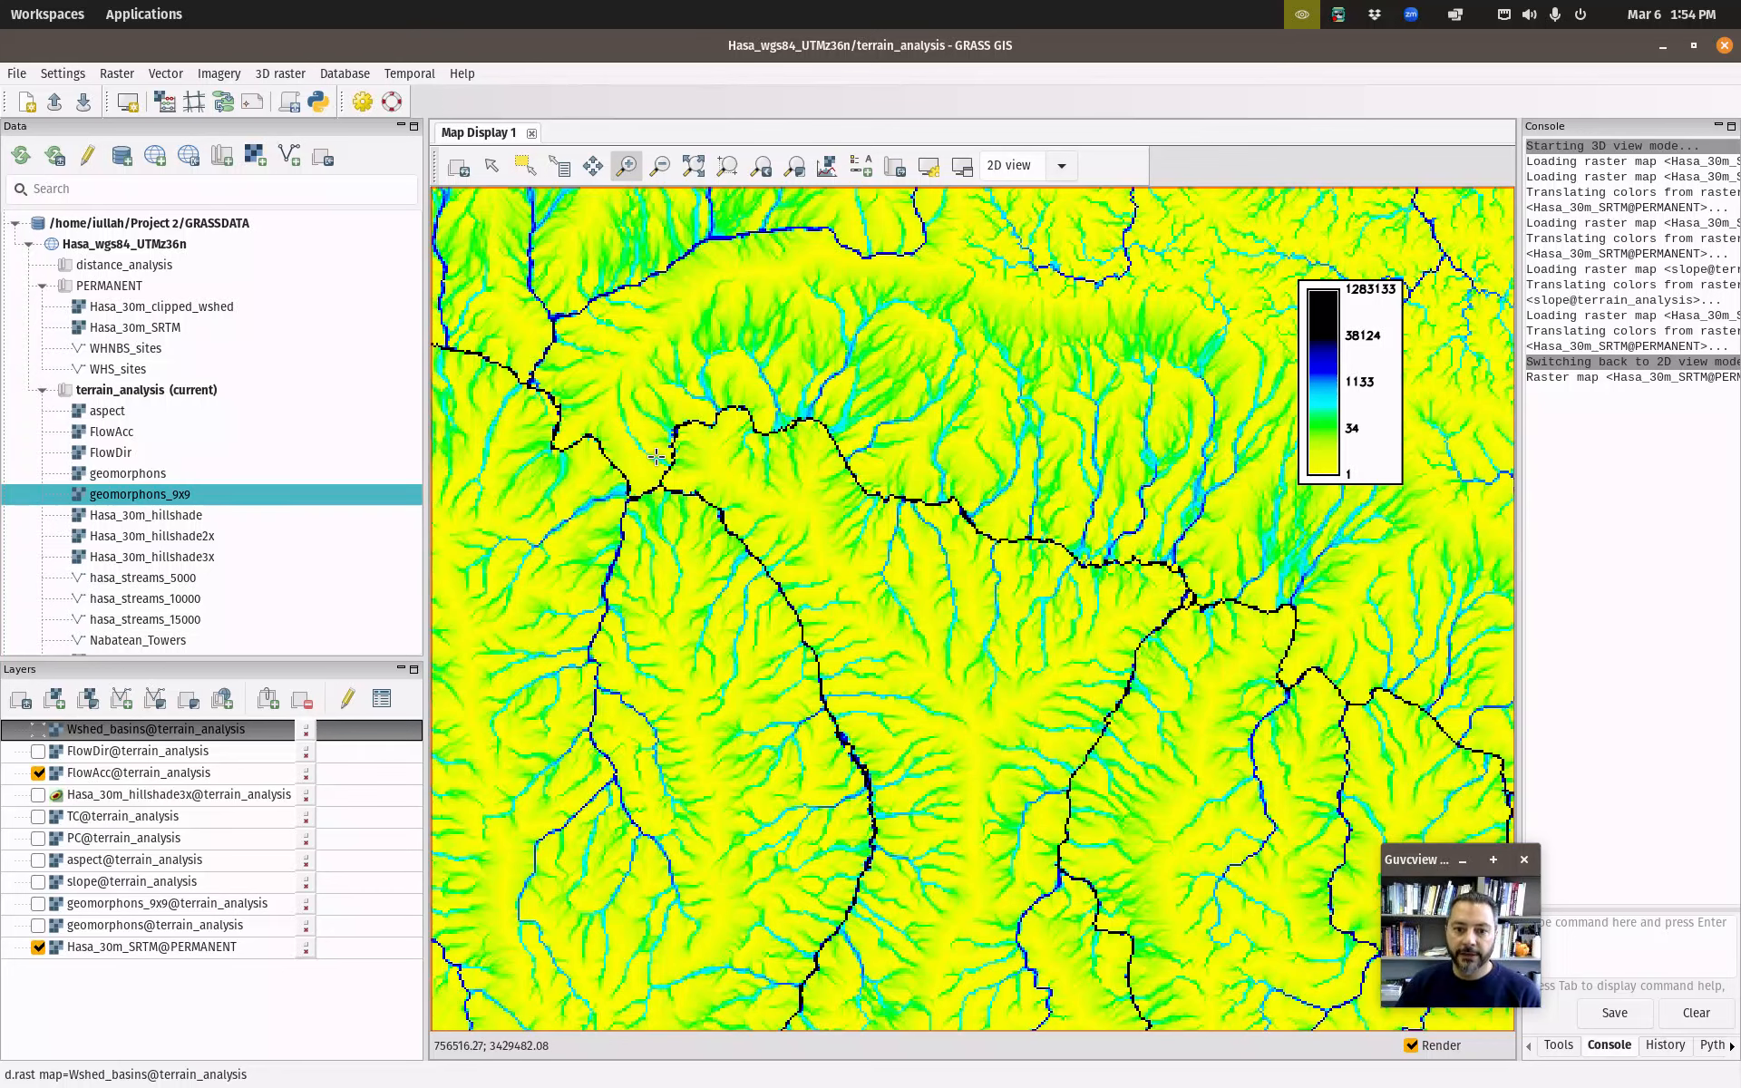
click(38, 773)
double_click(63, 795)
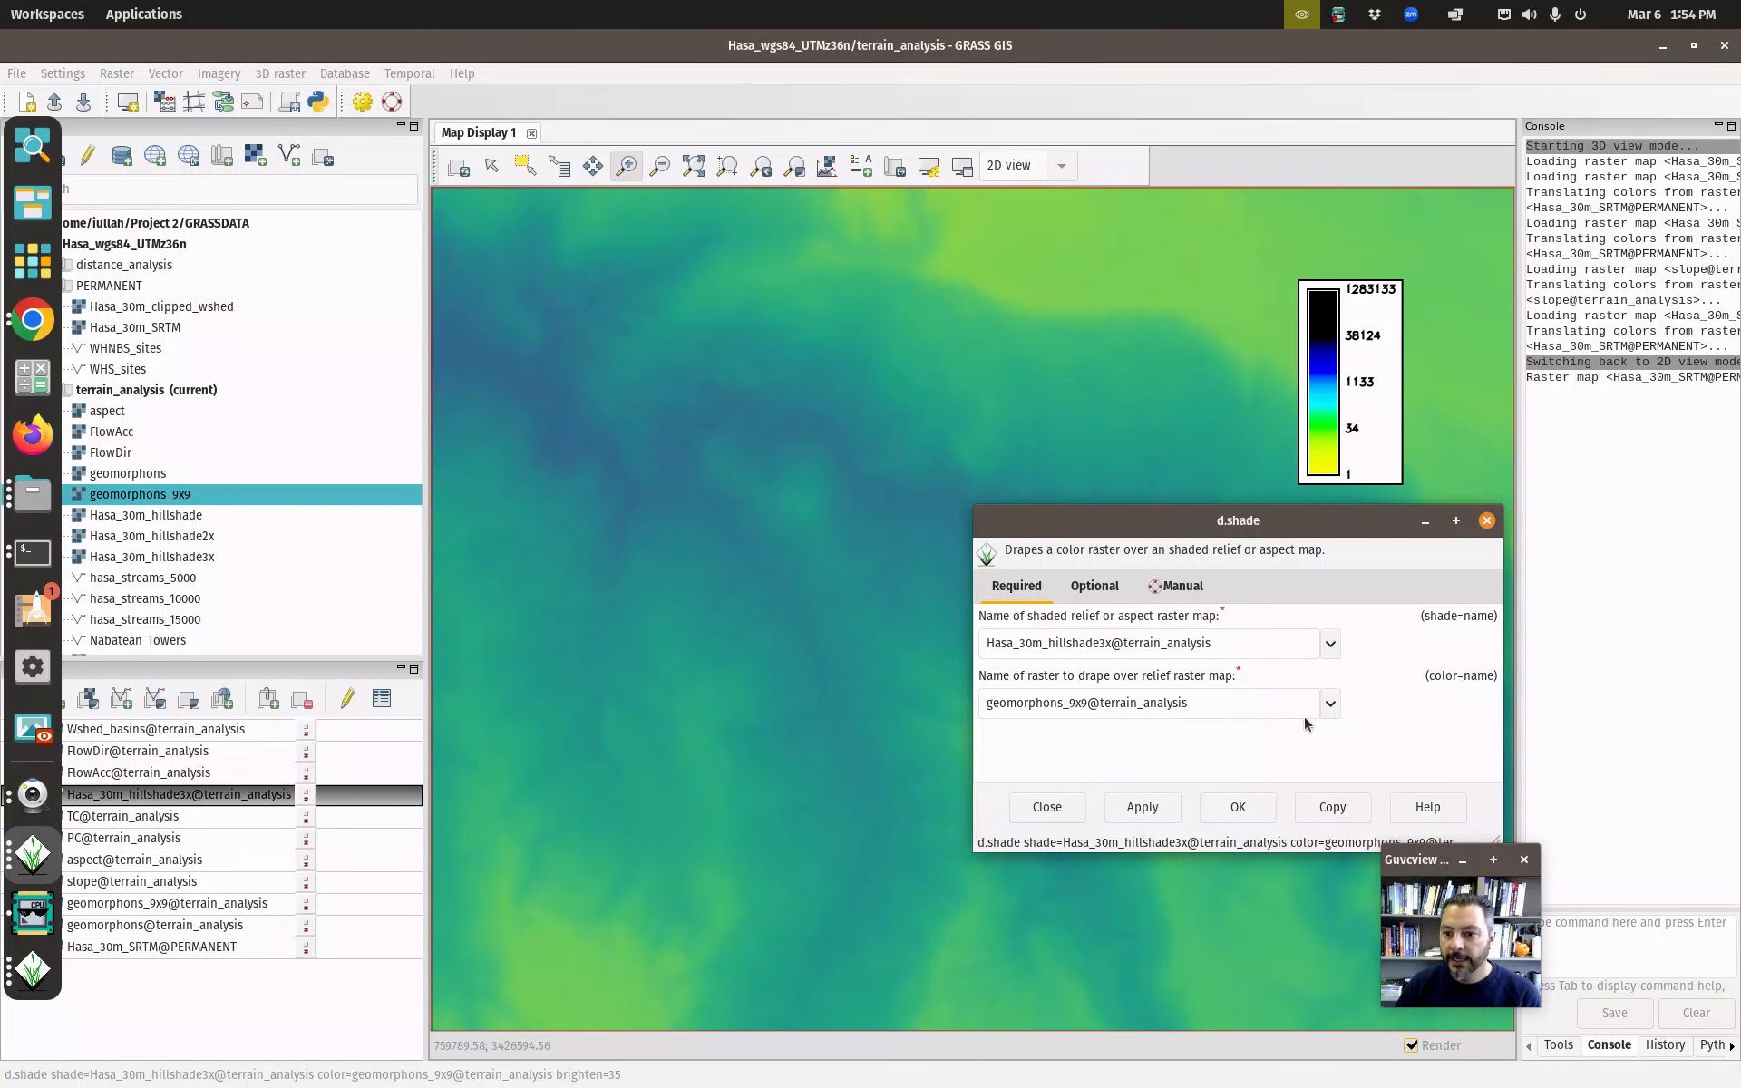
click(1330, 703)
scroll(1119, 791, down, 1)
click(1047, 804)
click(1238, 807)
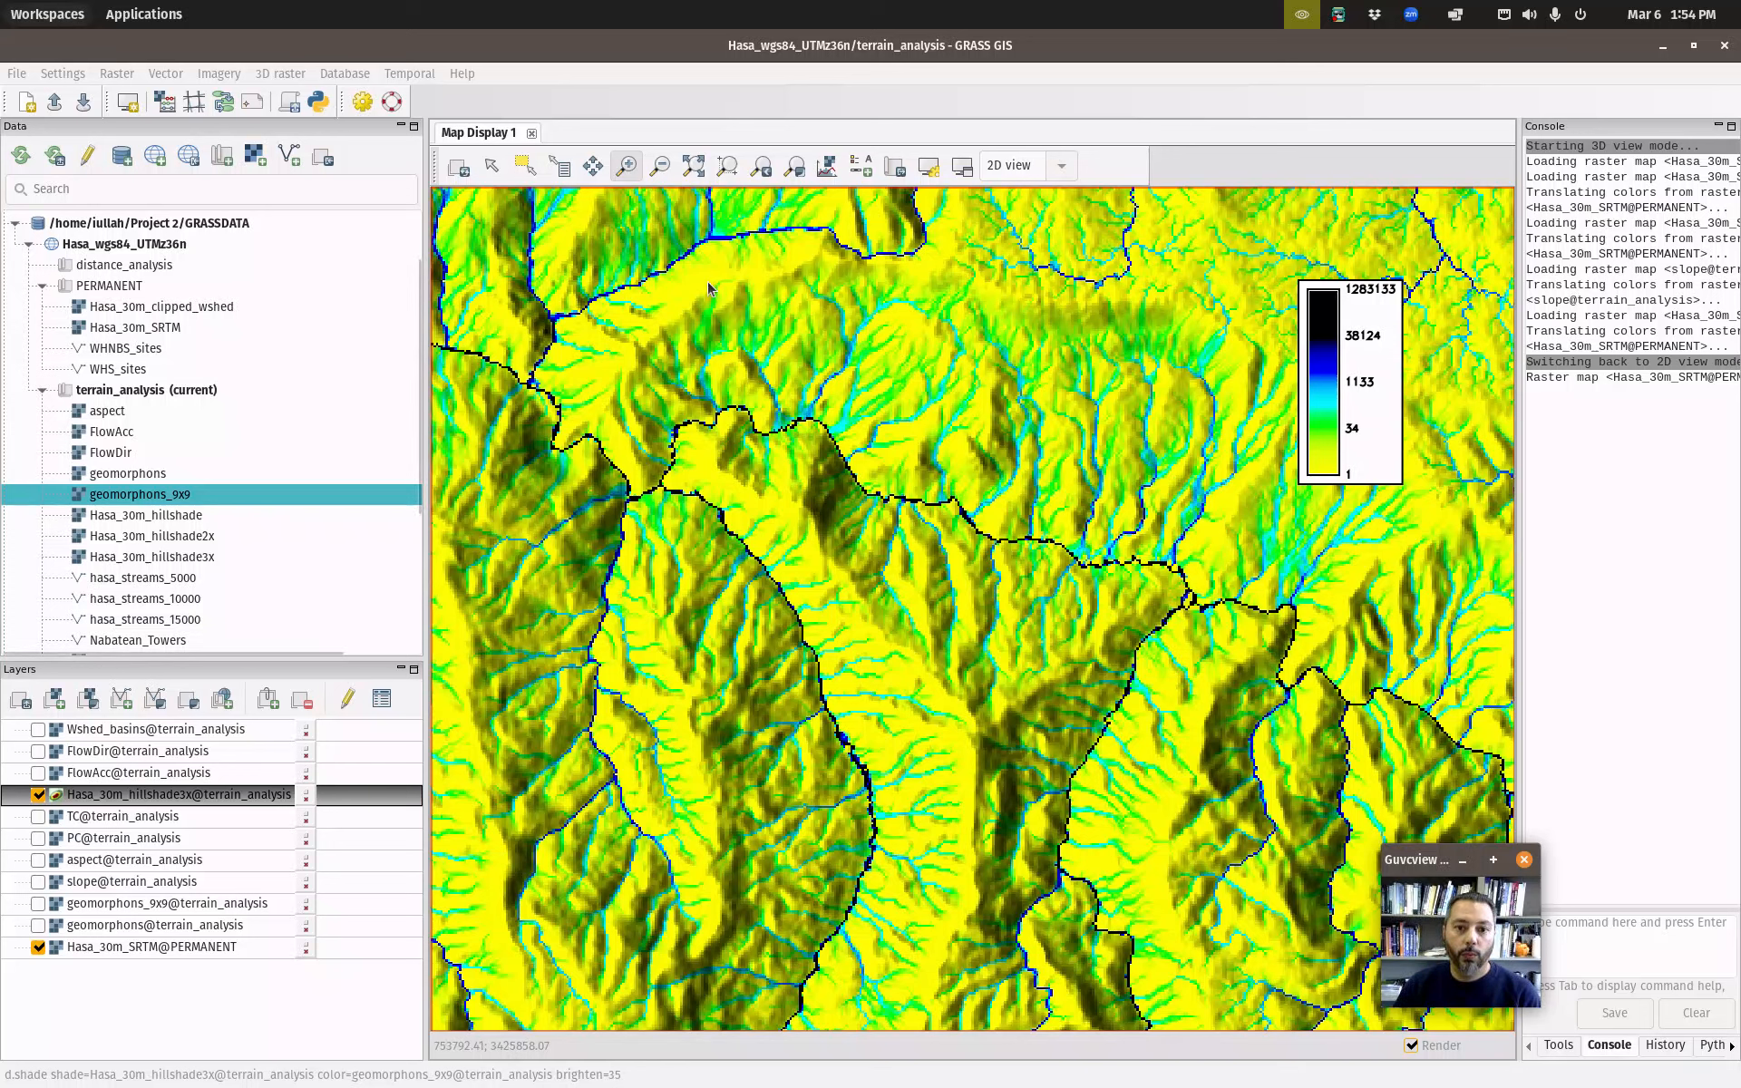
Close the leftover r.geomorphon dialog.
mouse_move(0, 0)
click(1147, 745)
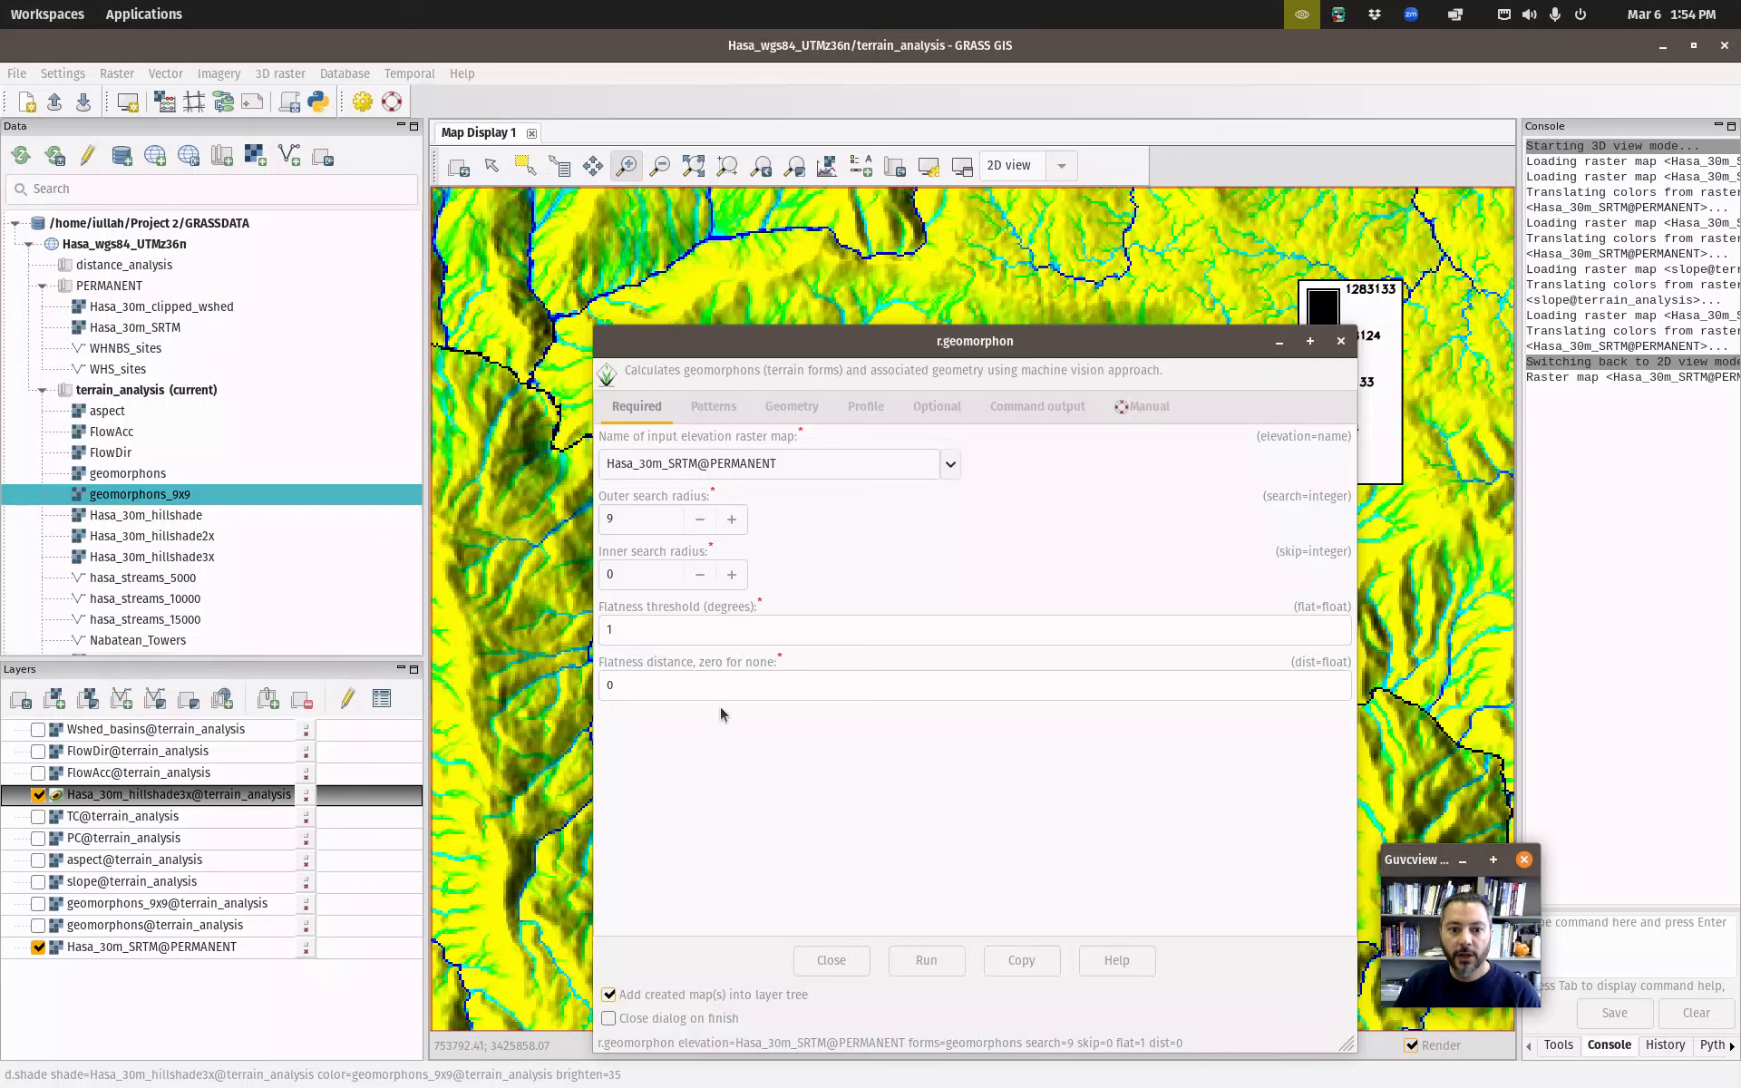
click(1341, 342)
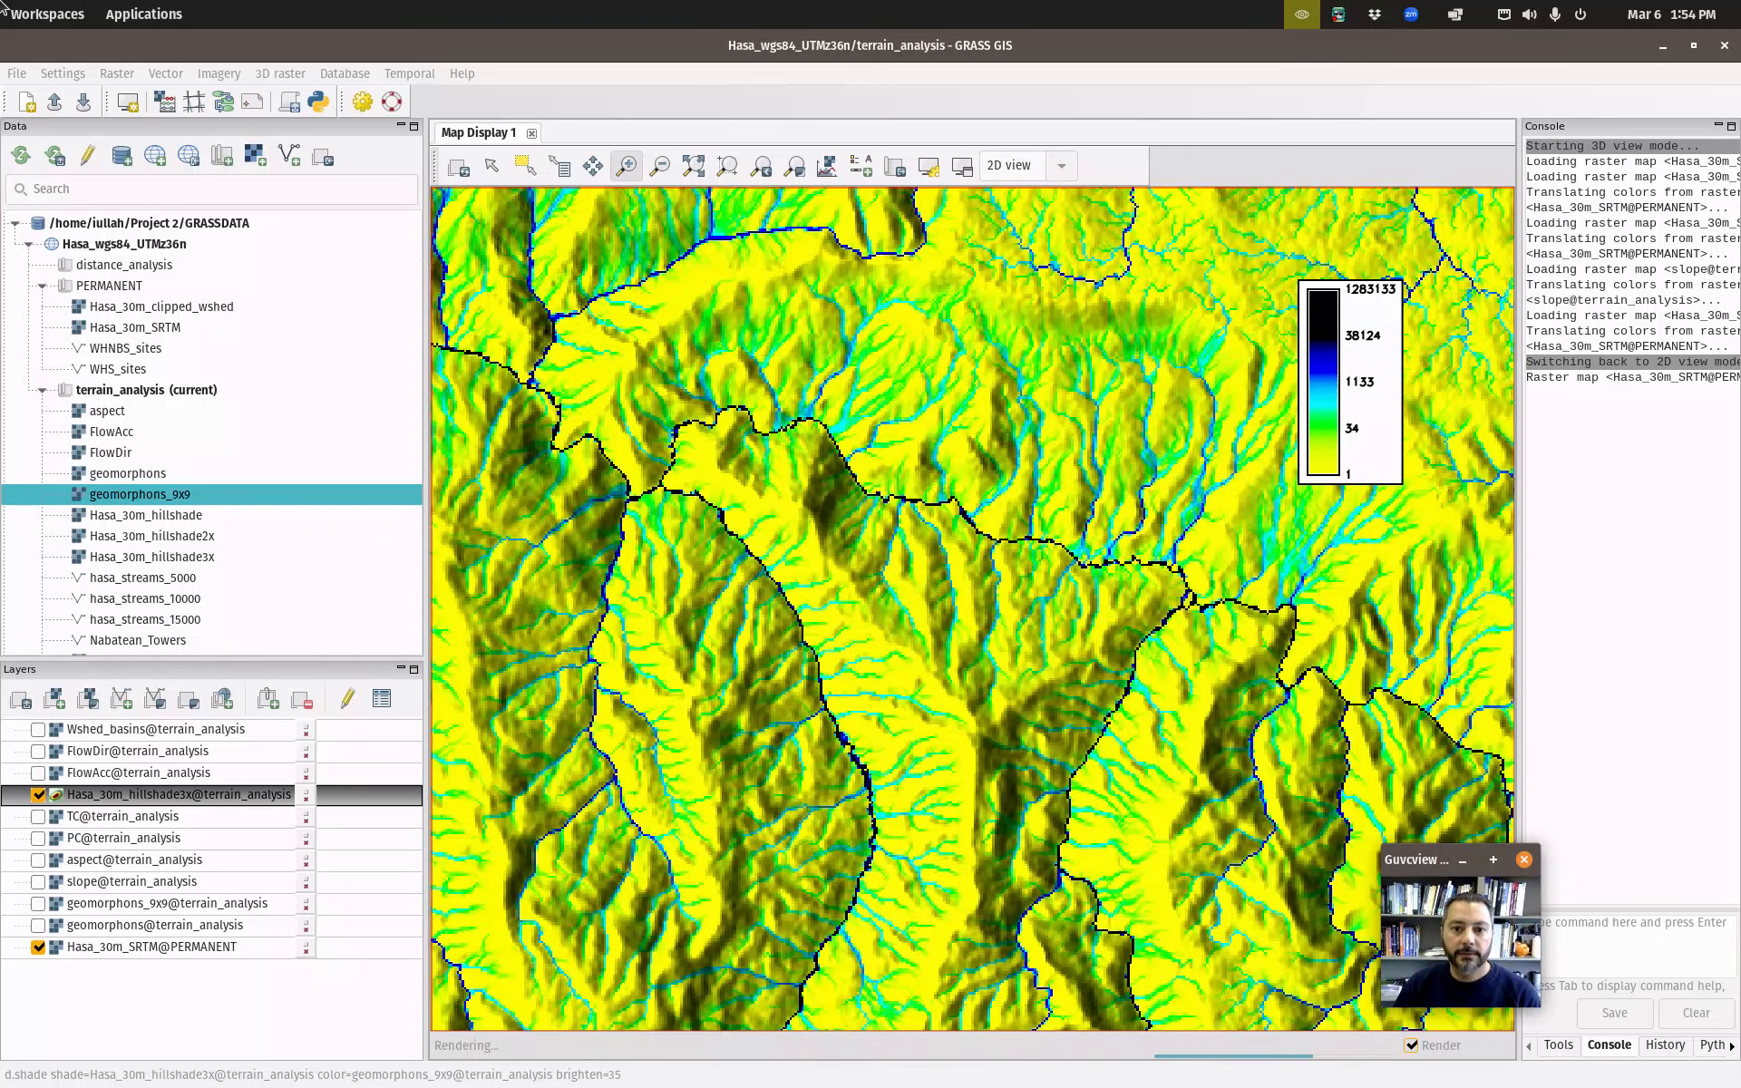
Bring up the open r.watershed dialog and review the minimum size of exterior watershed basin.
mouse_move(0, 0)
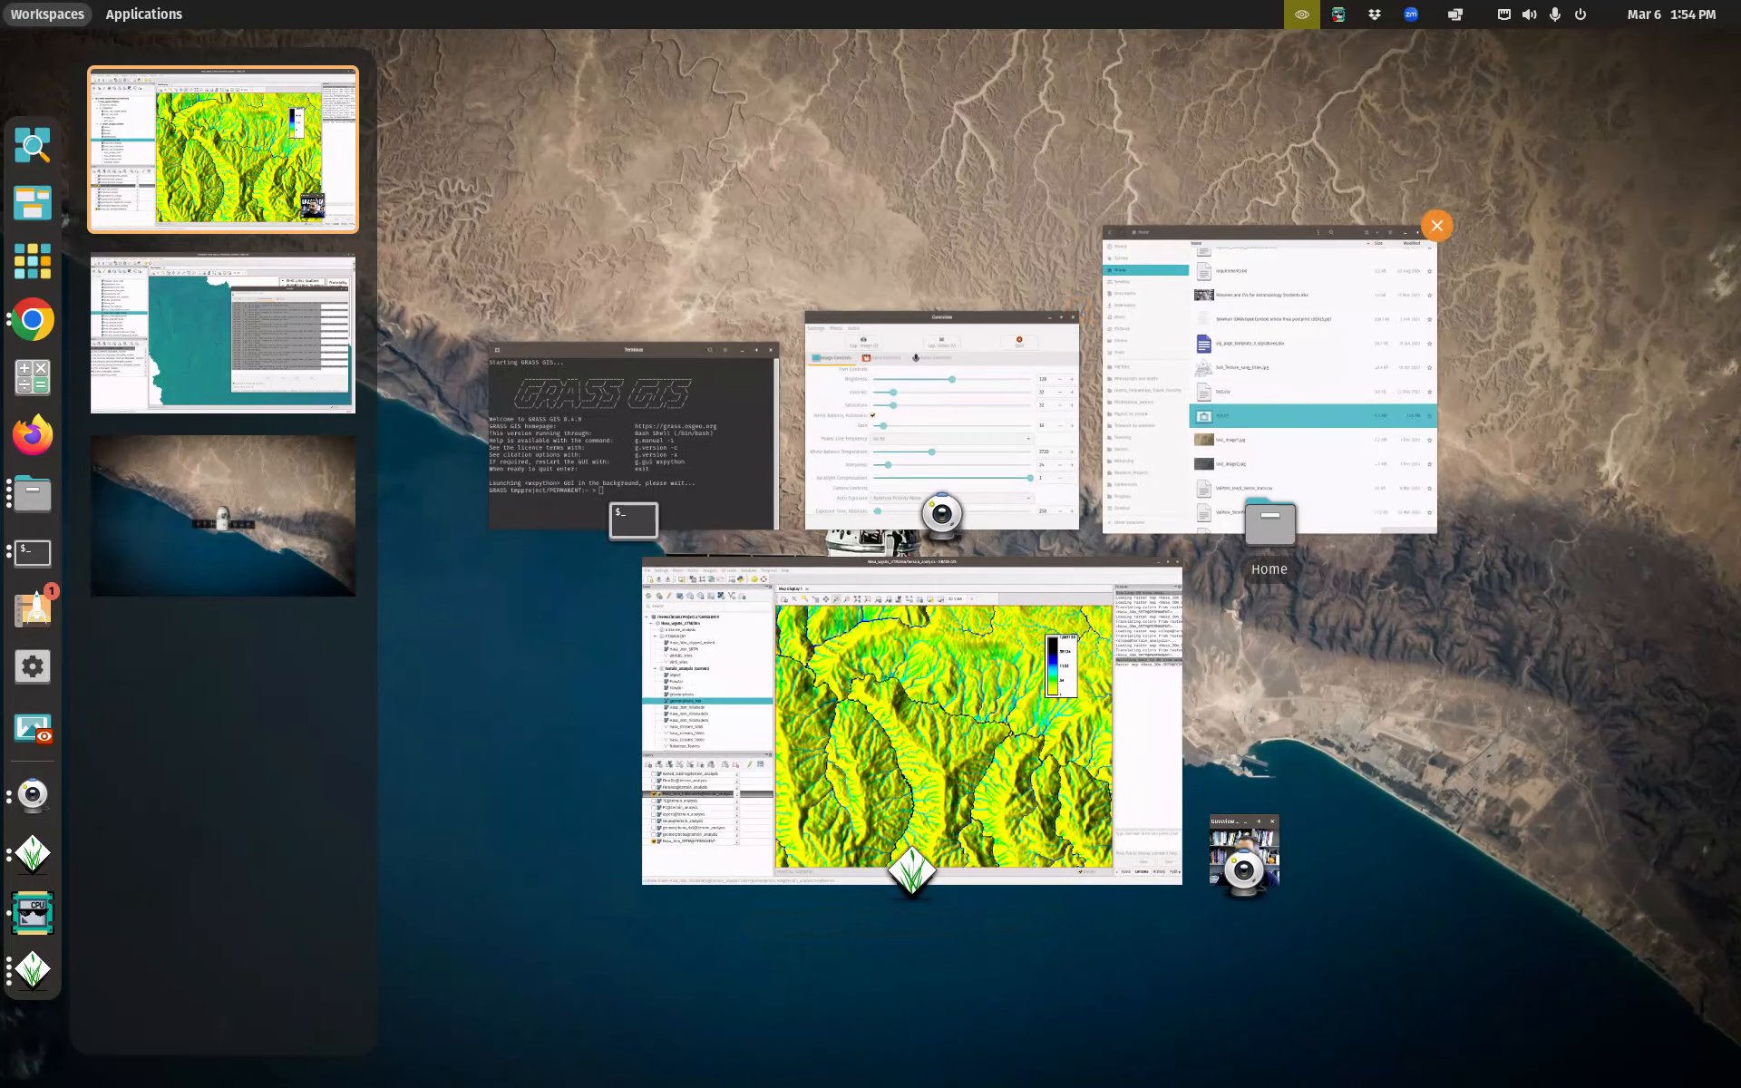
click(1740, 362)
drag(1740, 201, 787, 222)
click(688, 279)
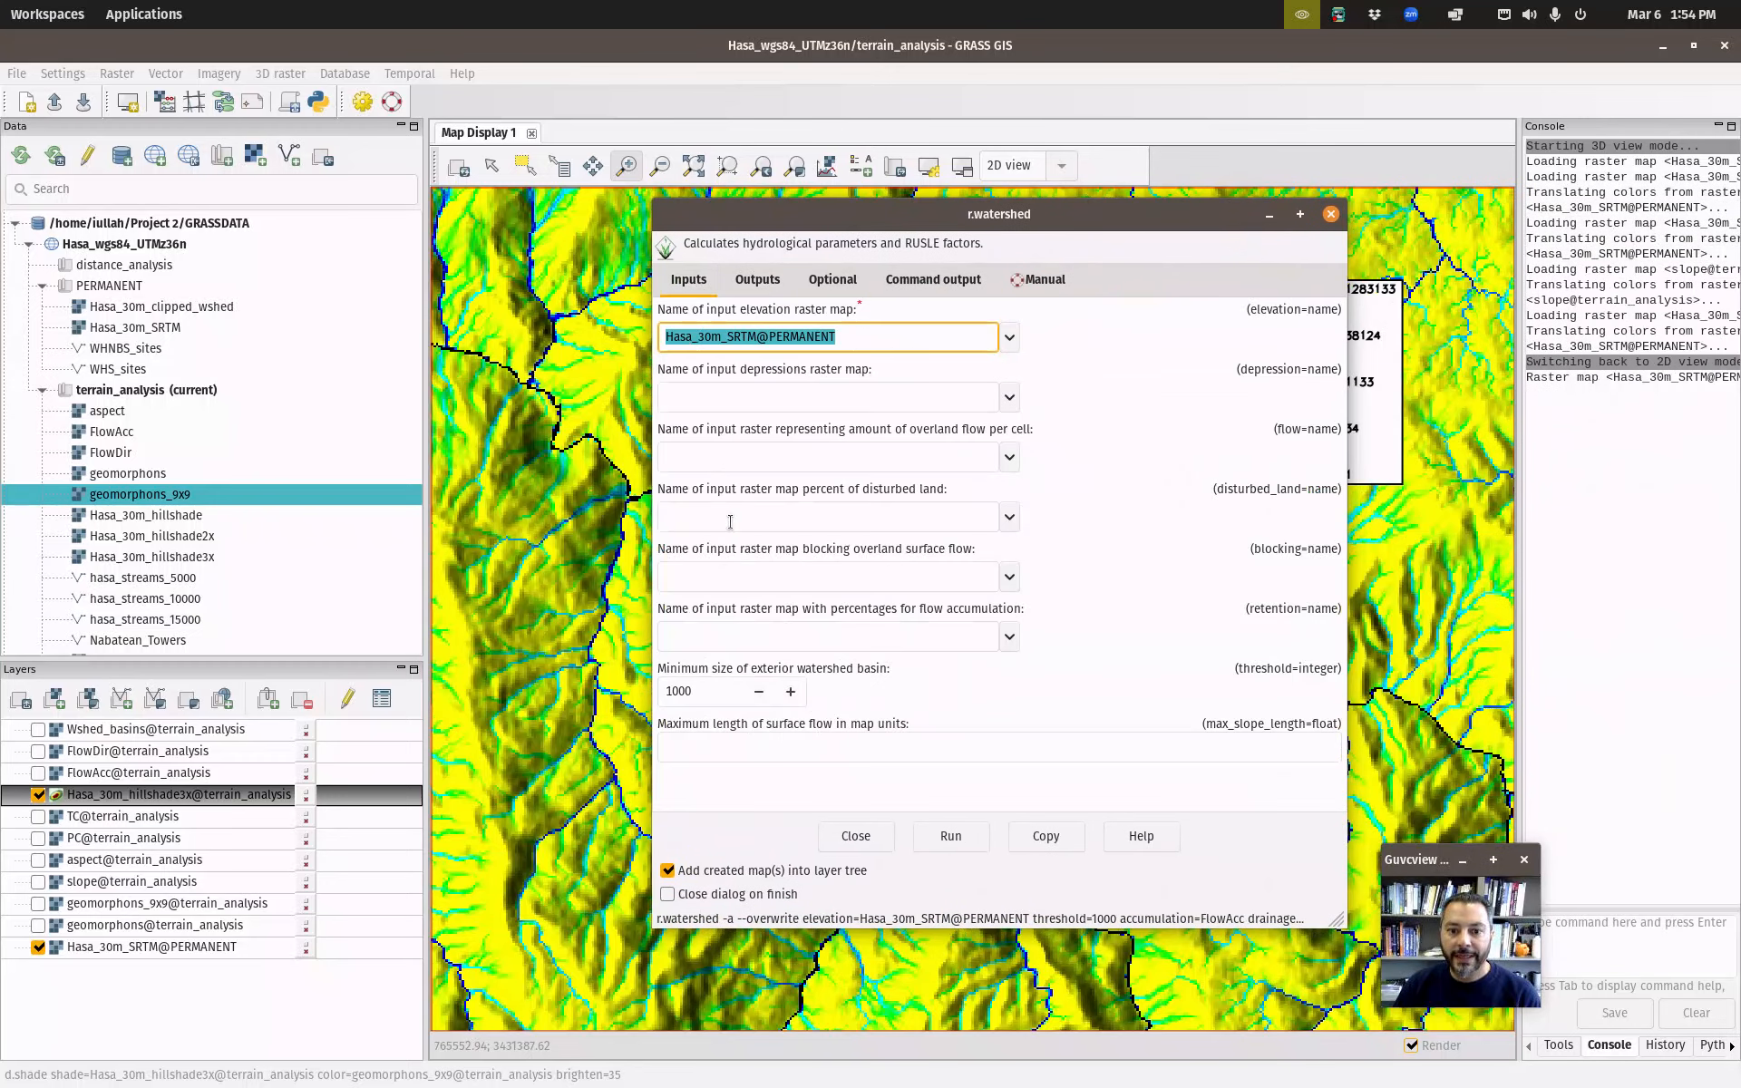
click(708, 698)
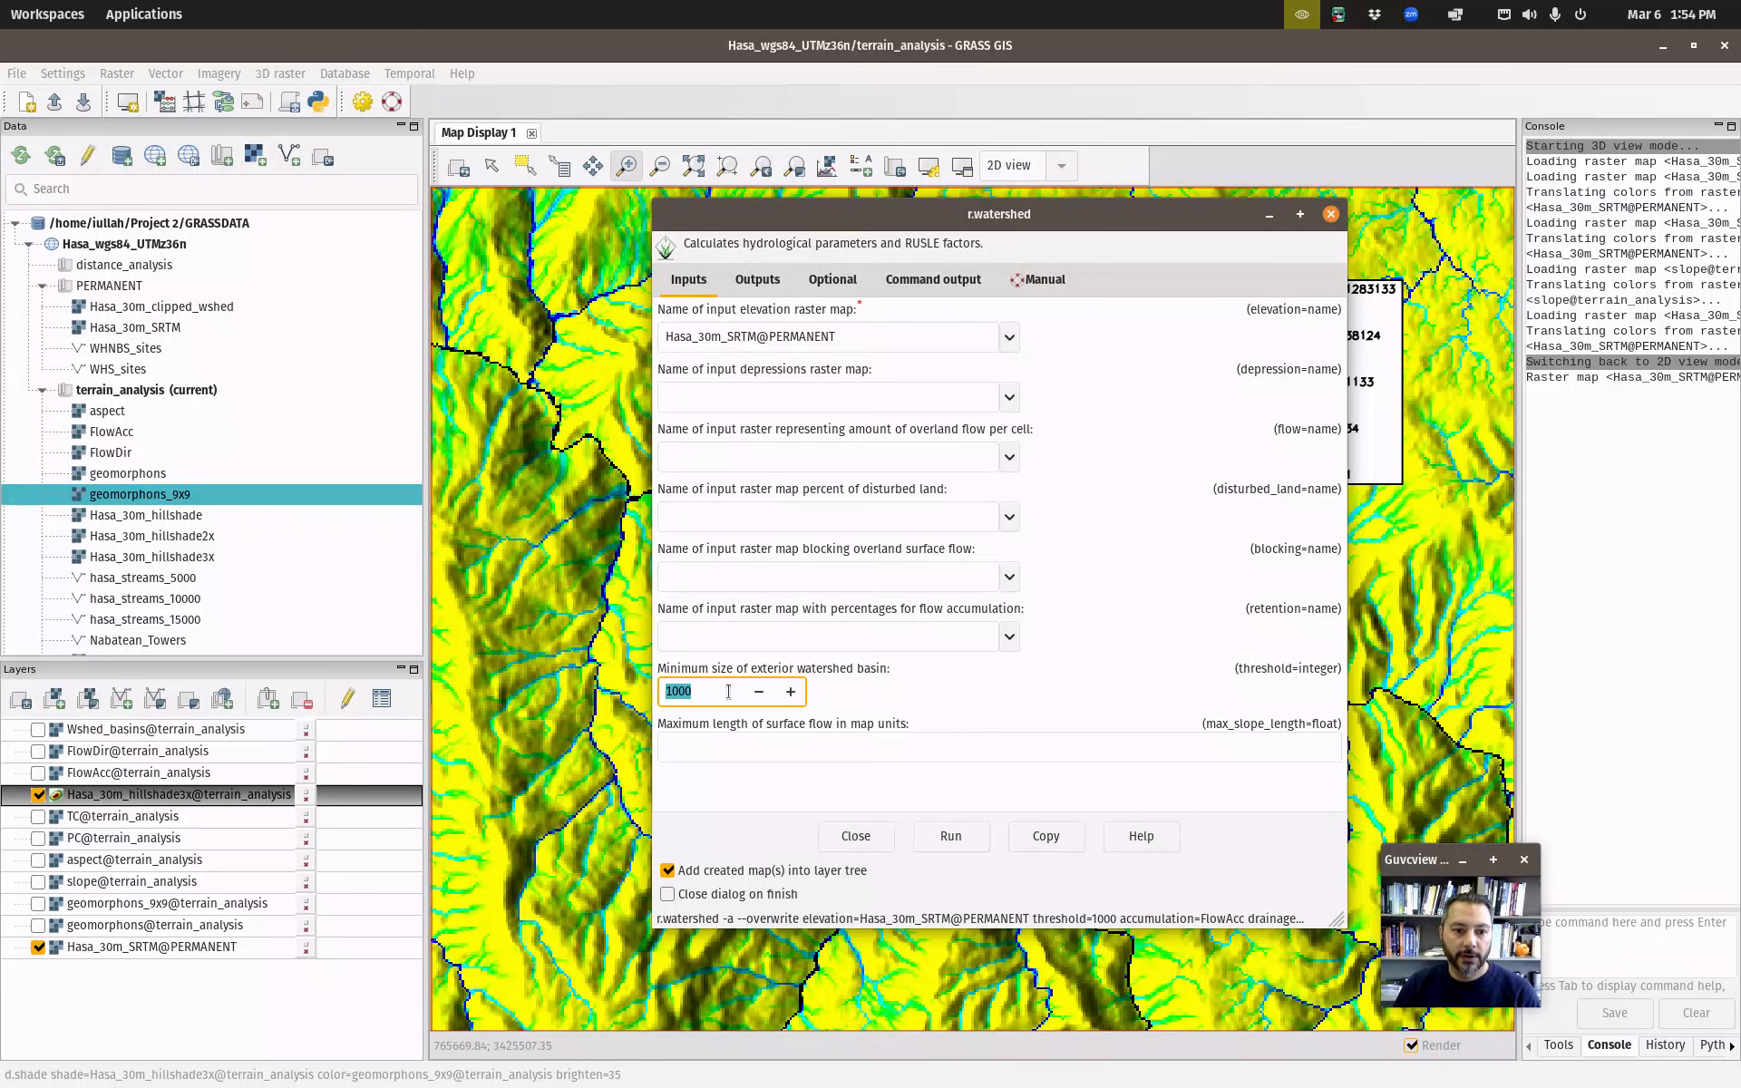
Display the Wshed_basins_15000 raster and add the WHS_sites points from PERMANENT on top of it.
scroll(166, 528, down, 3)
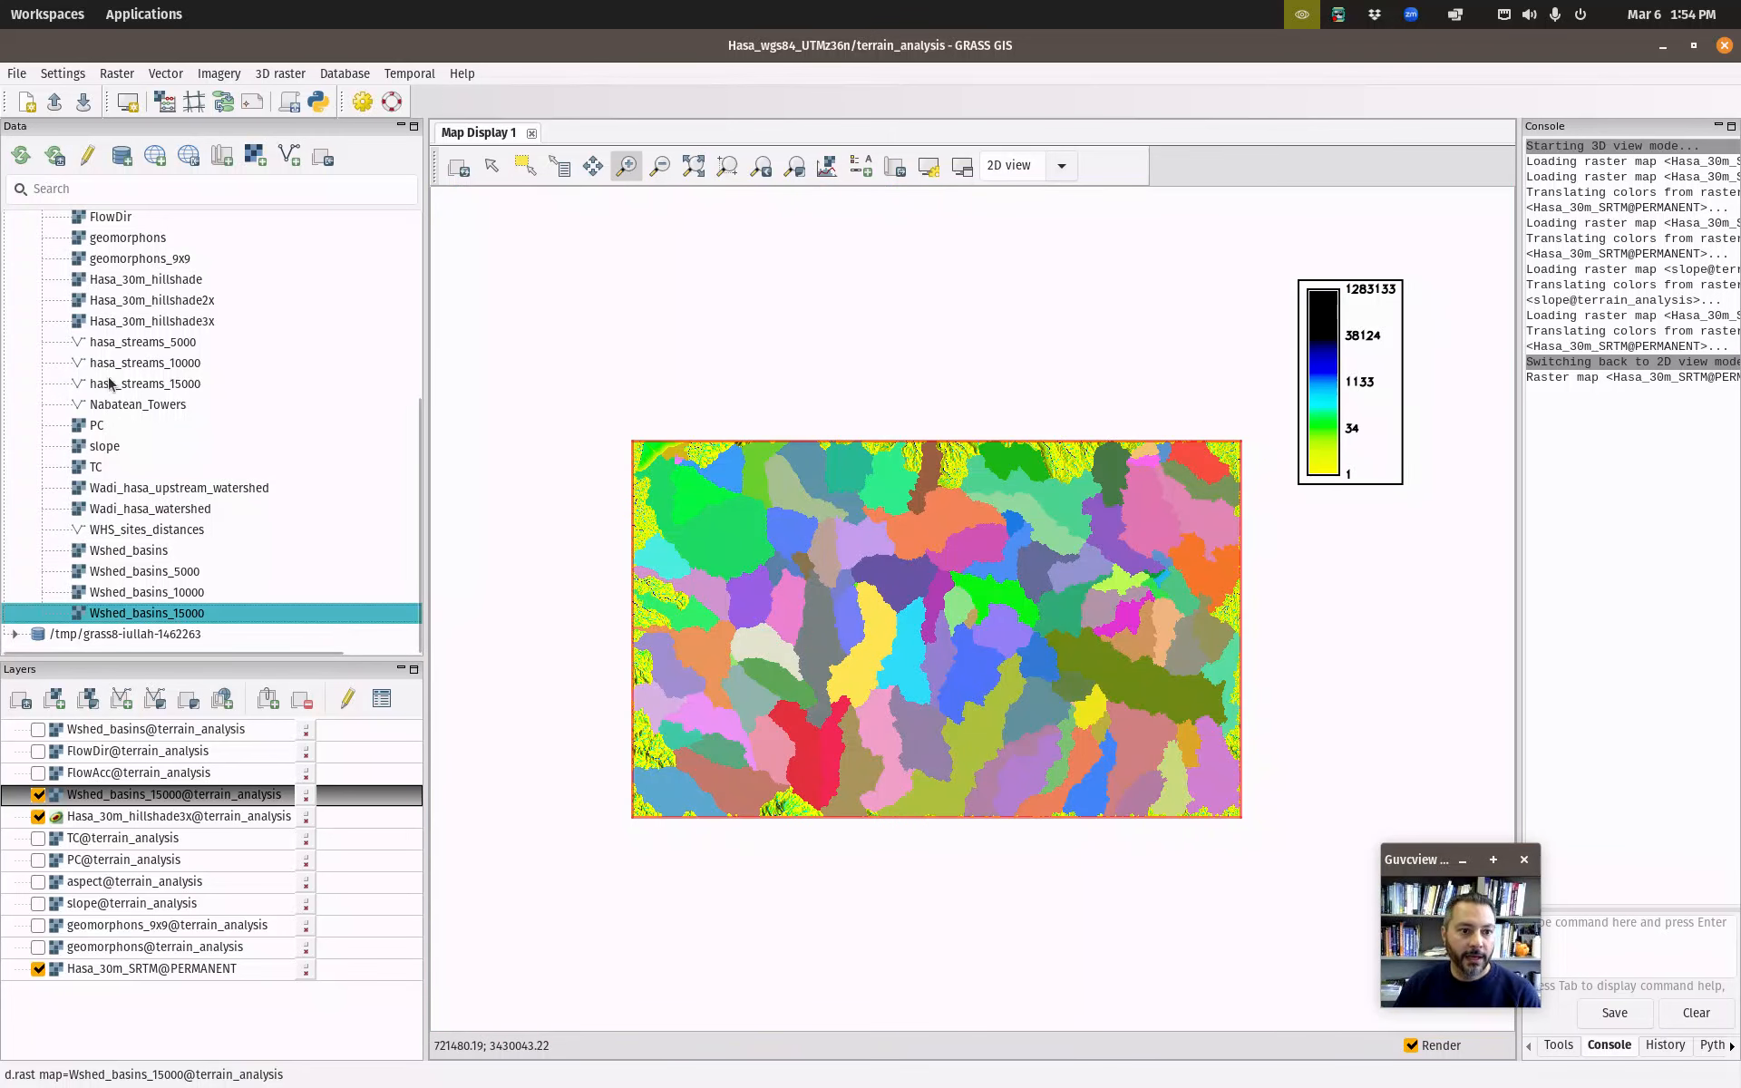
scroll(113, 483, up, 2)
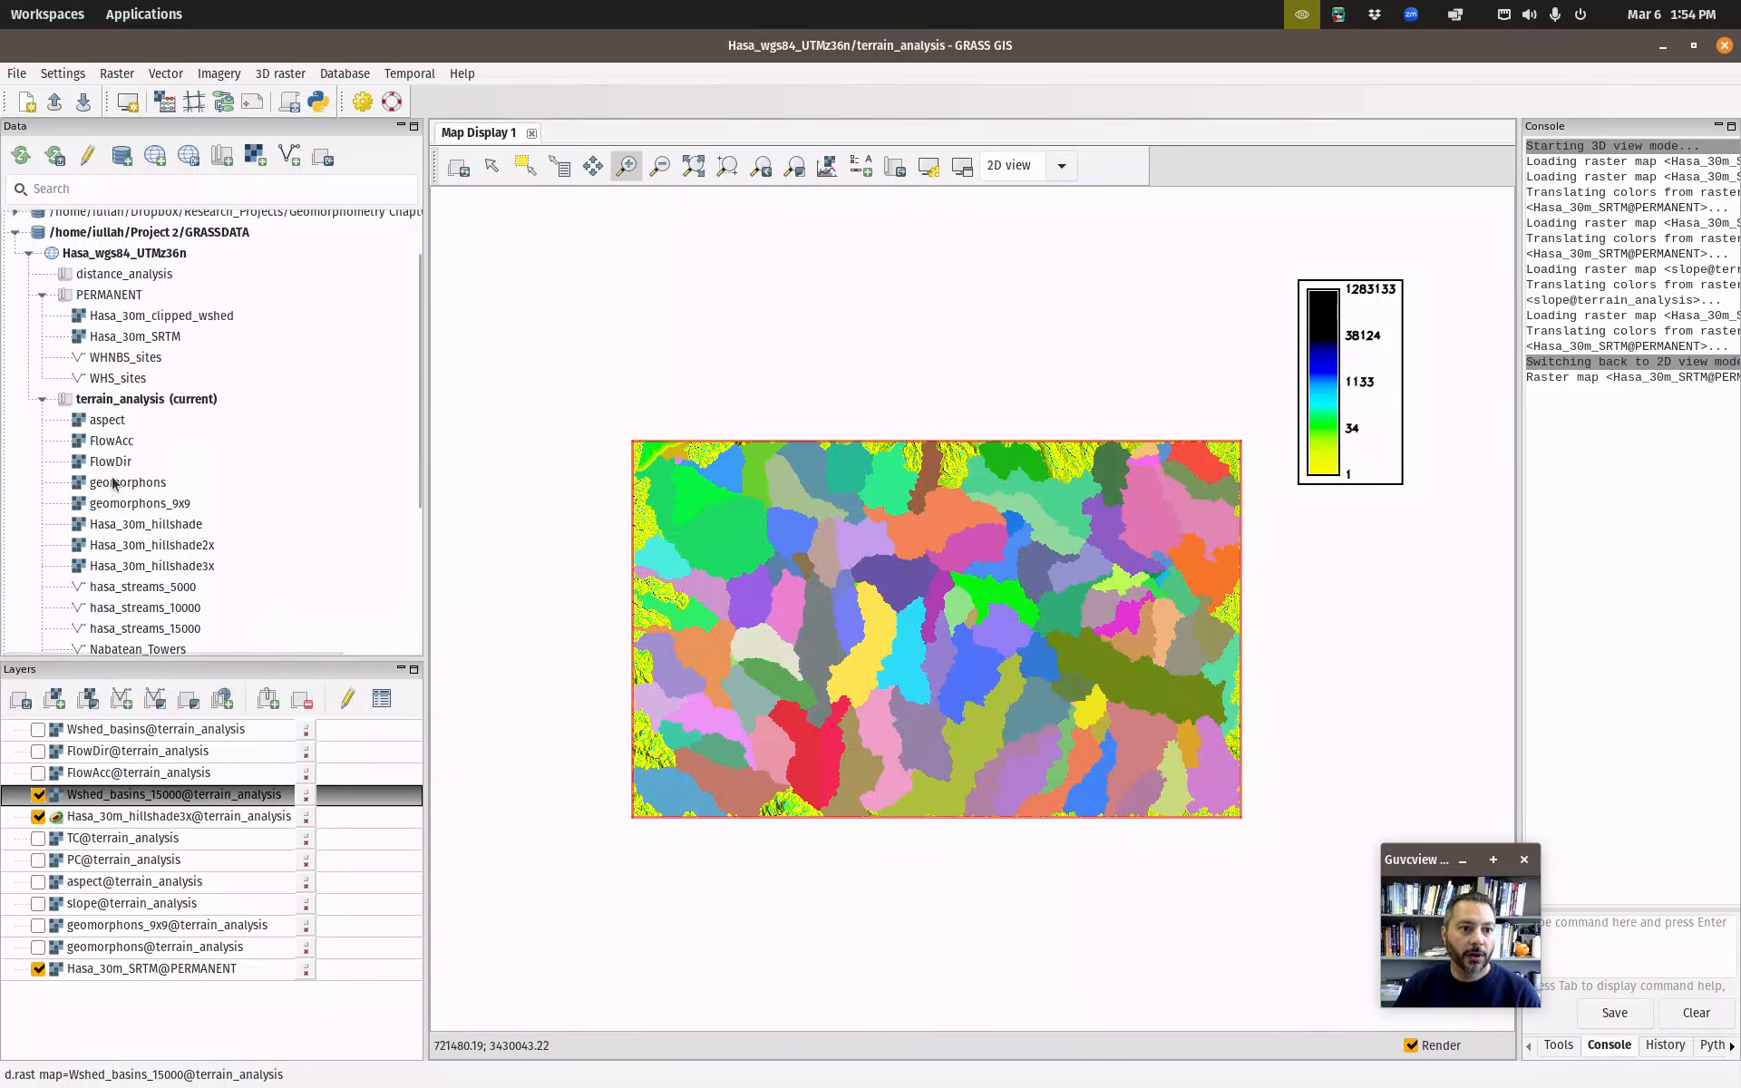
double_click(118, 378)
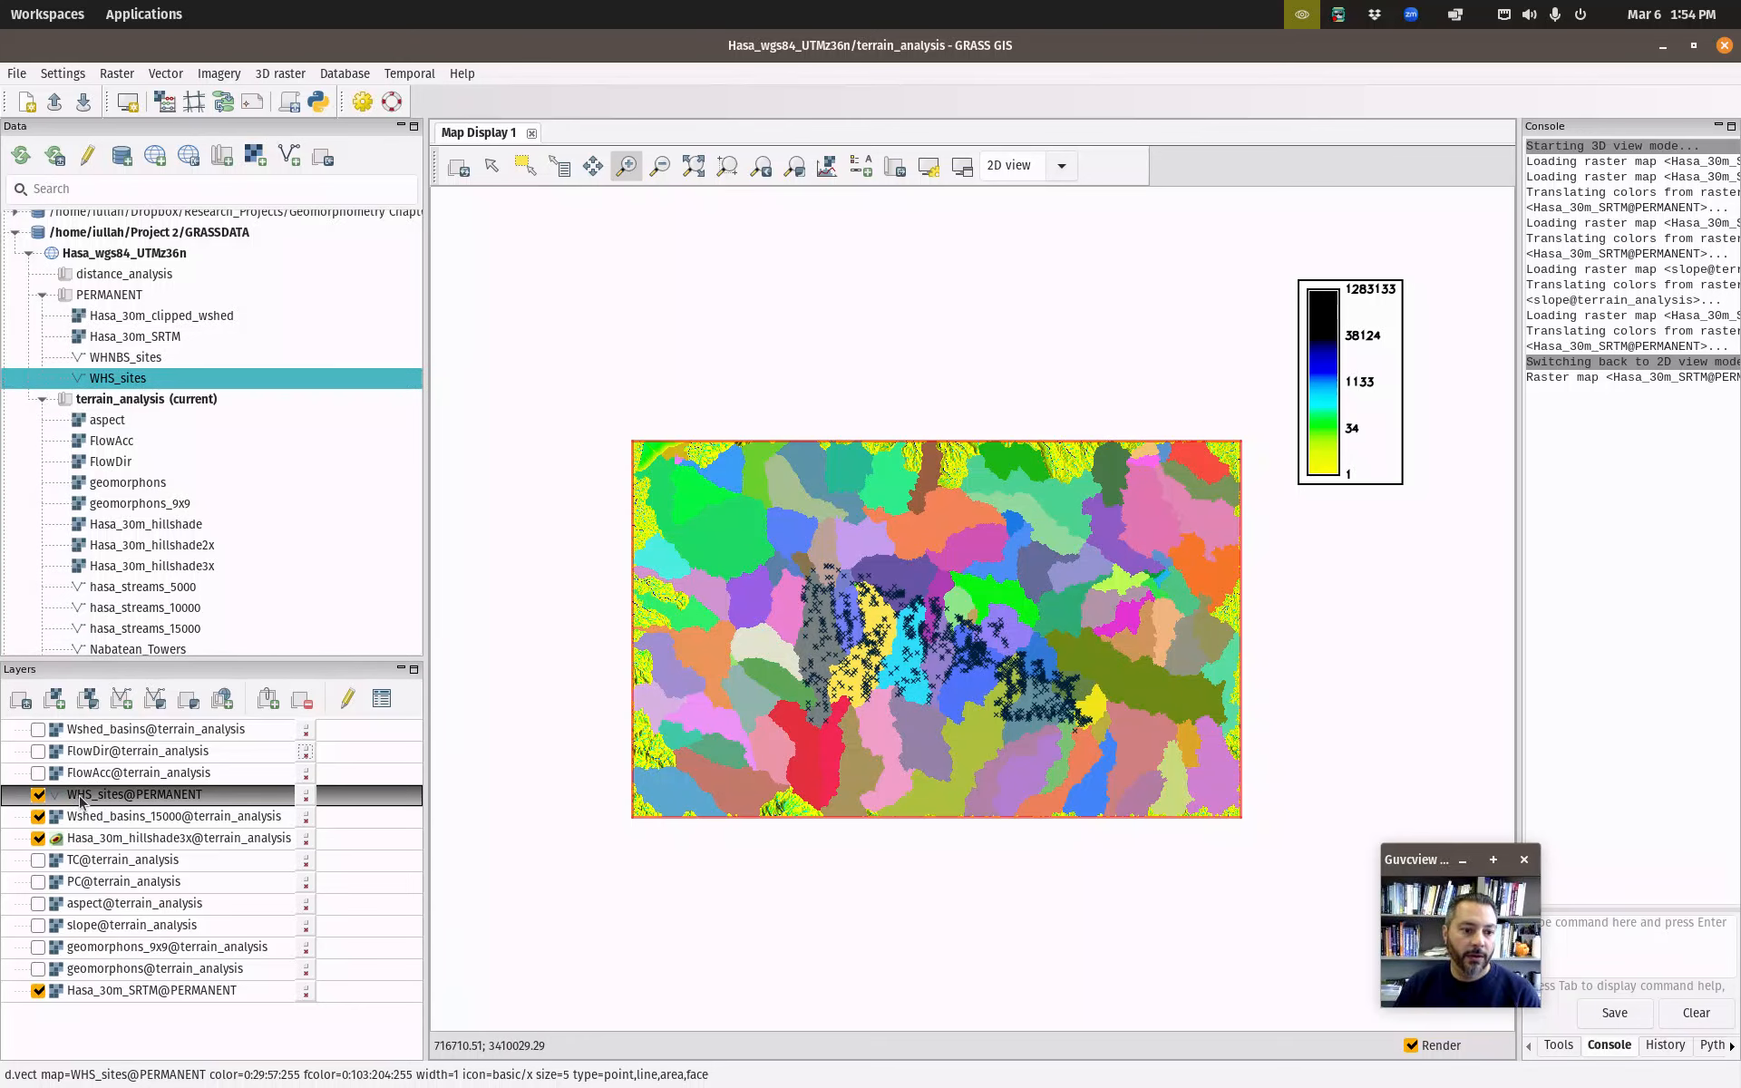
Change the WHS_sites point symbol to the basic circle.
double_click(79, 801)
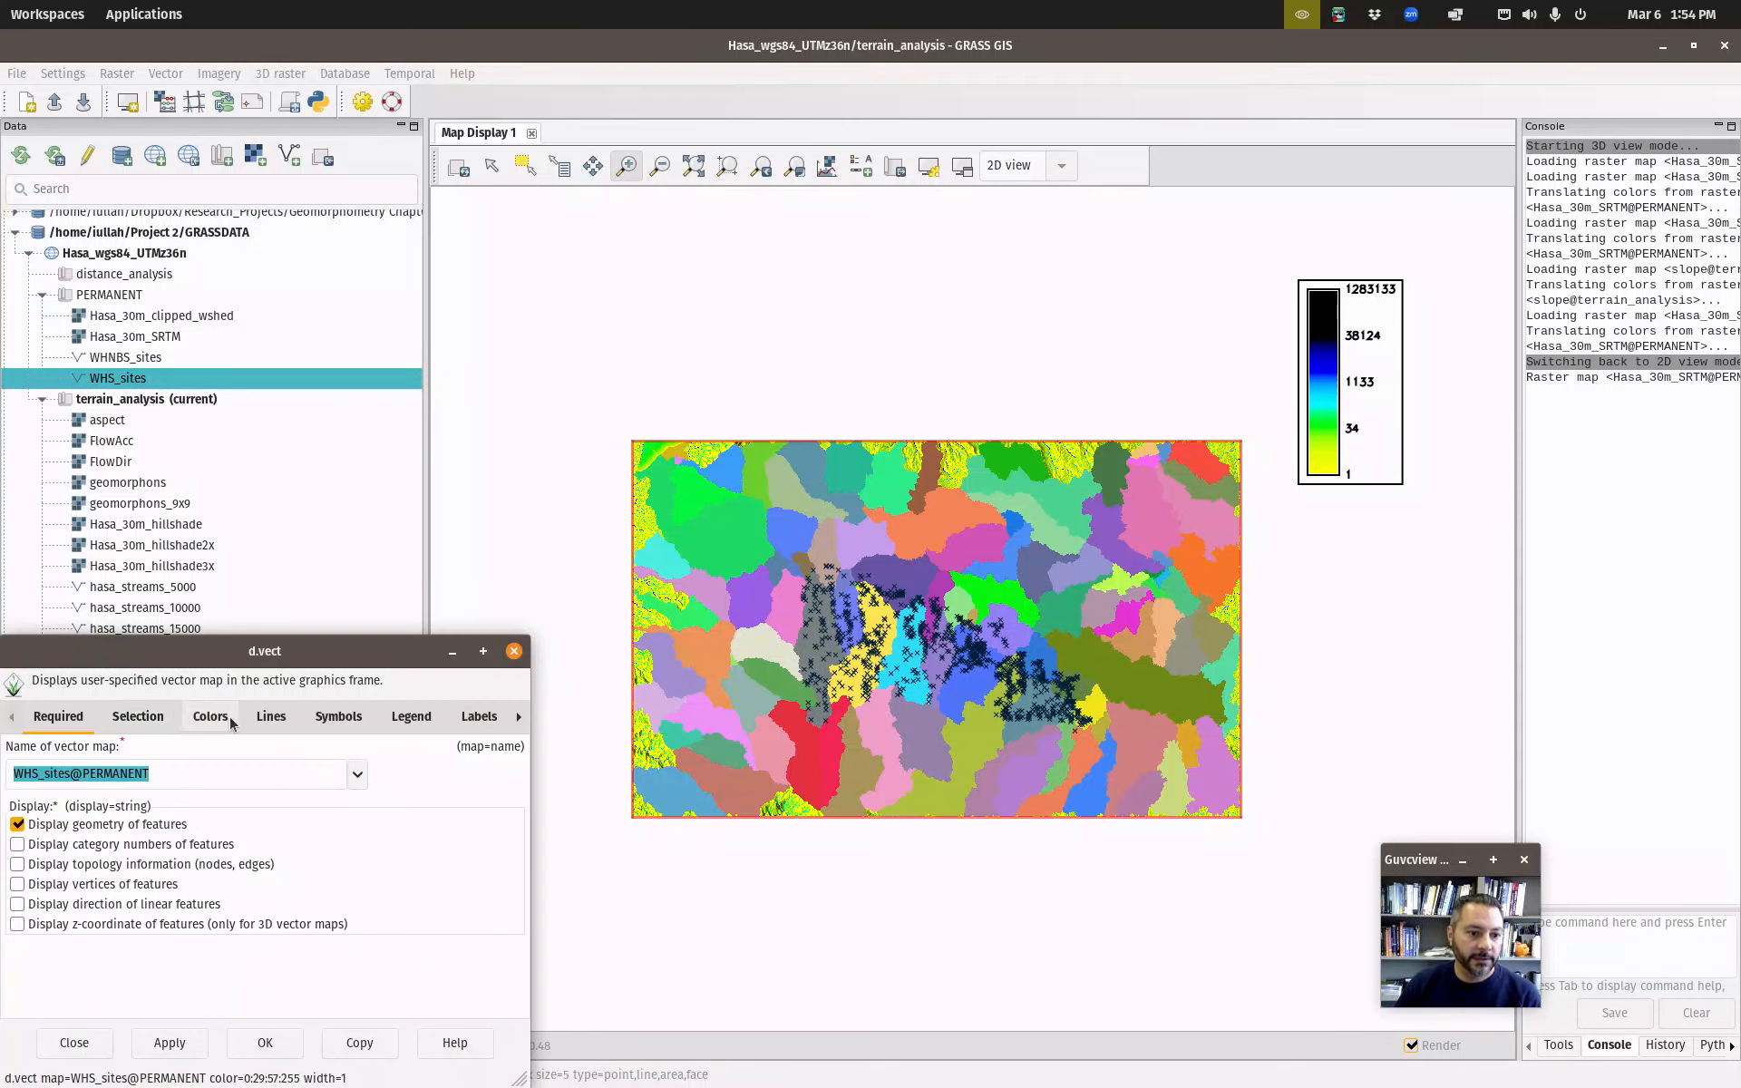
click(338, 716)
click(27, 796)
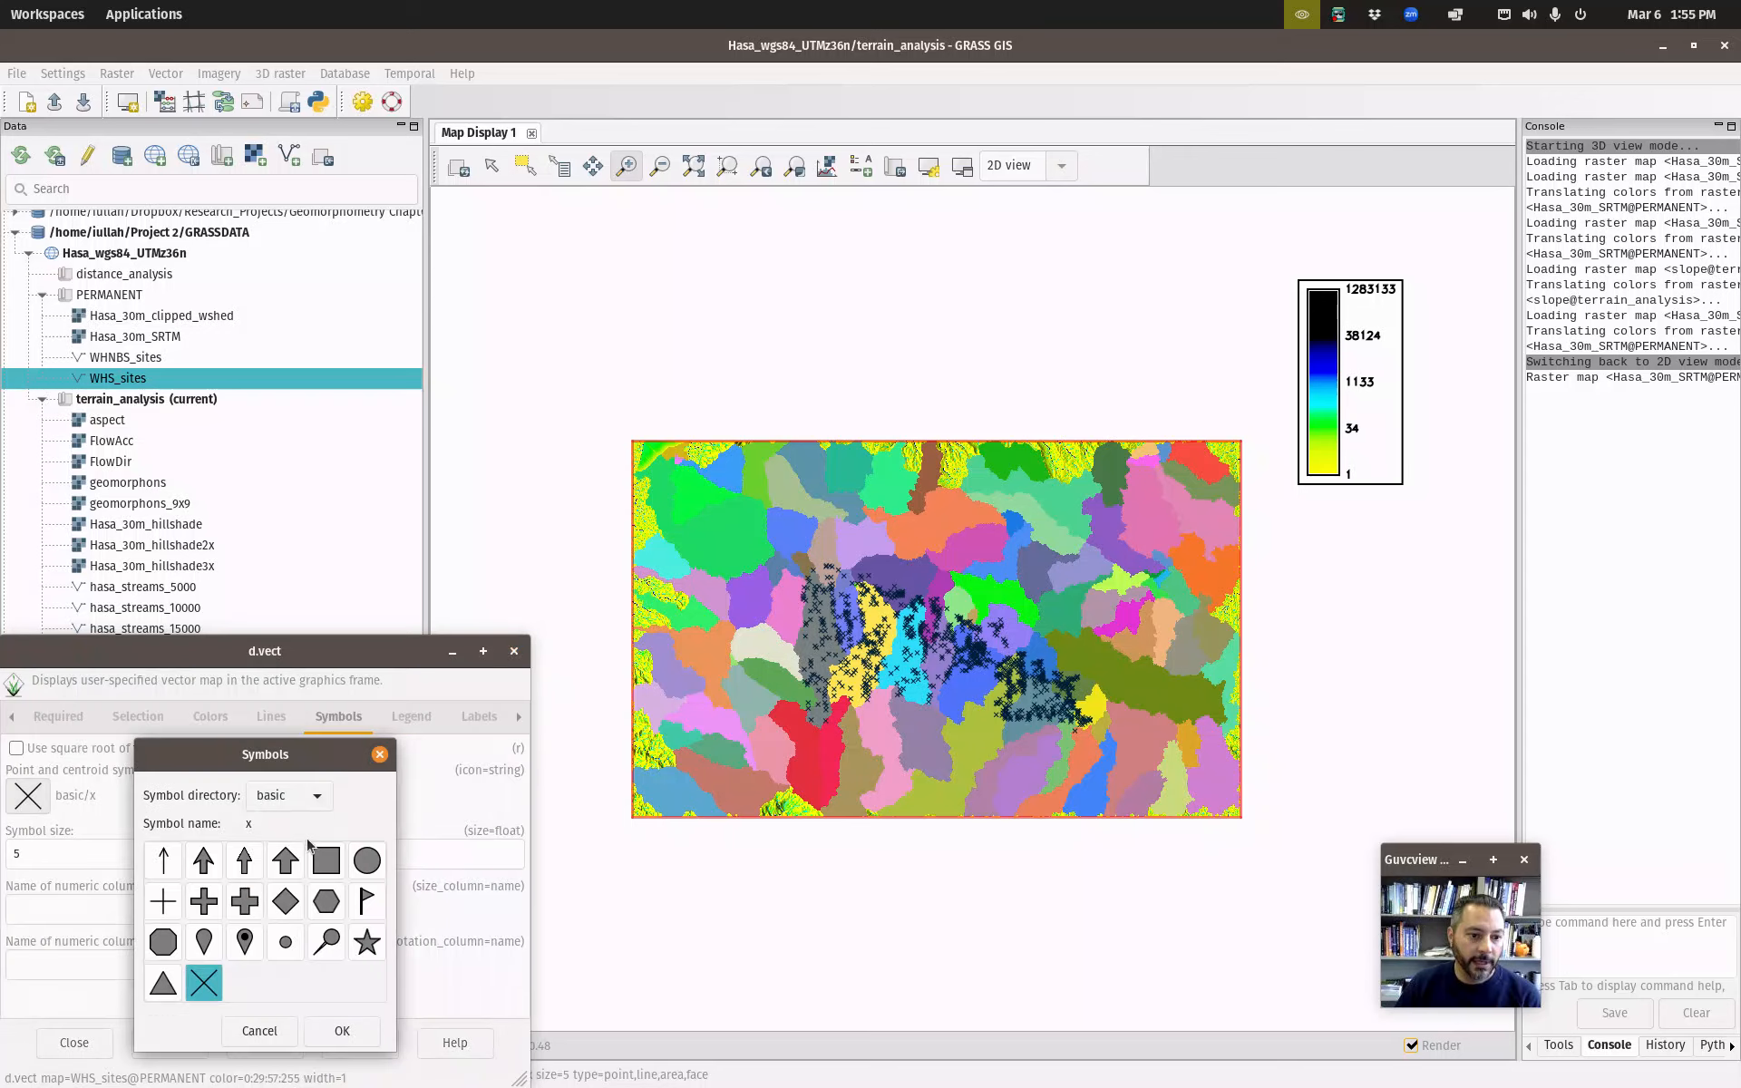
click(368, 859)
click(342, 1031)
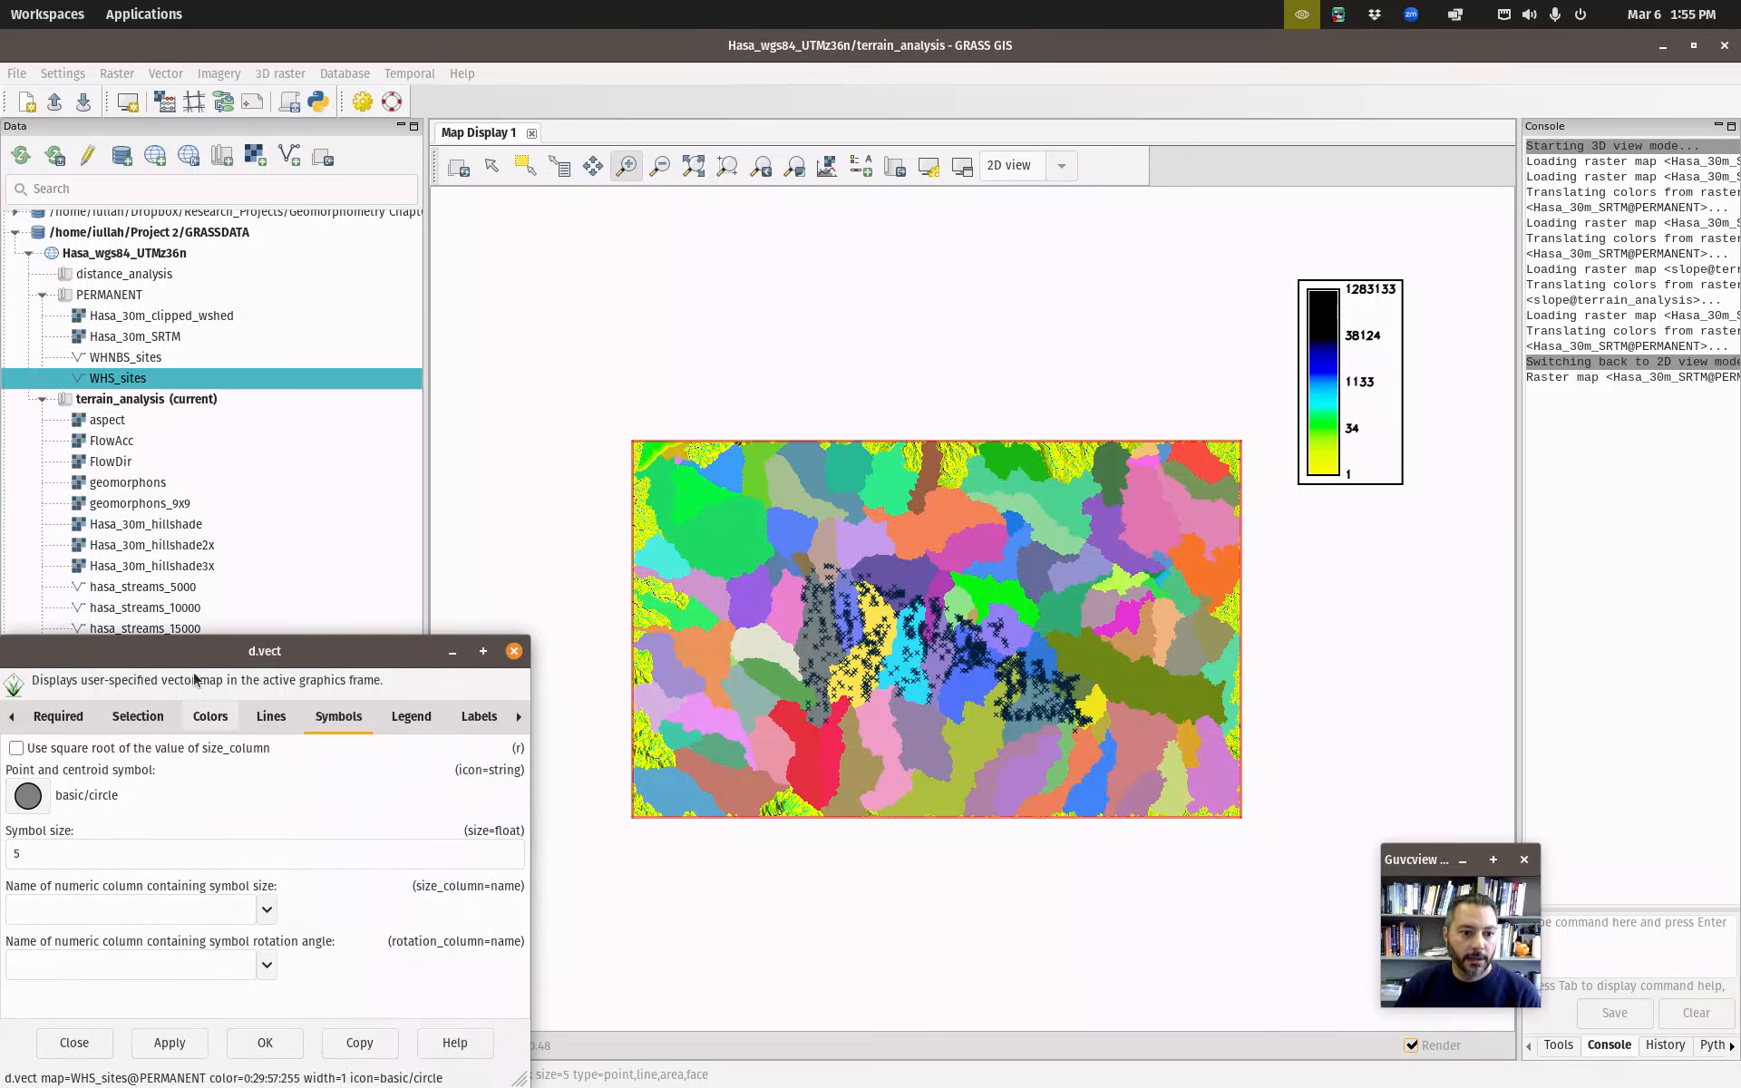
Set the fill colour of the WHS_sites points to red and apply the new styling.
click(210, 716)
click(89, 852)
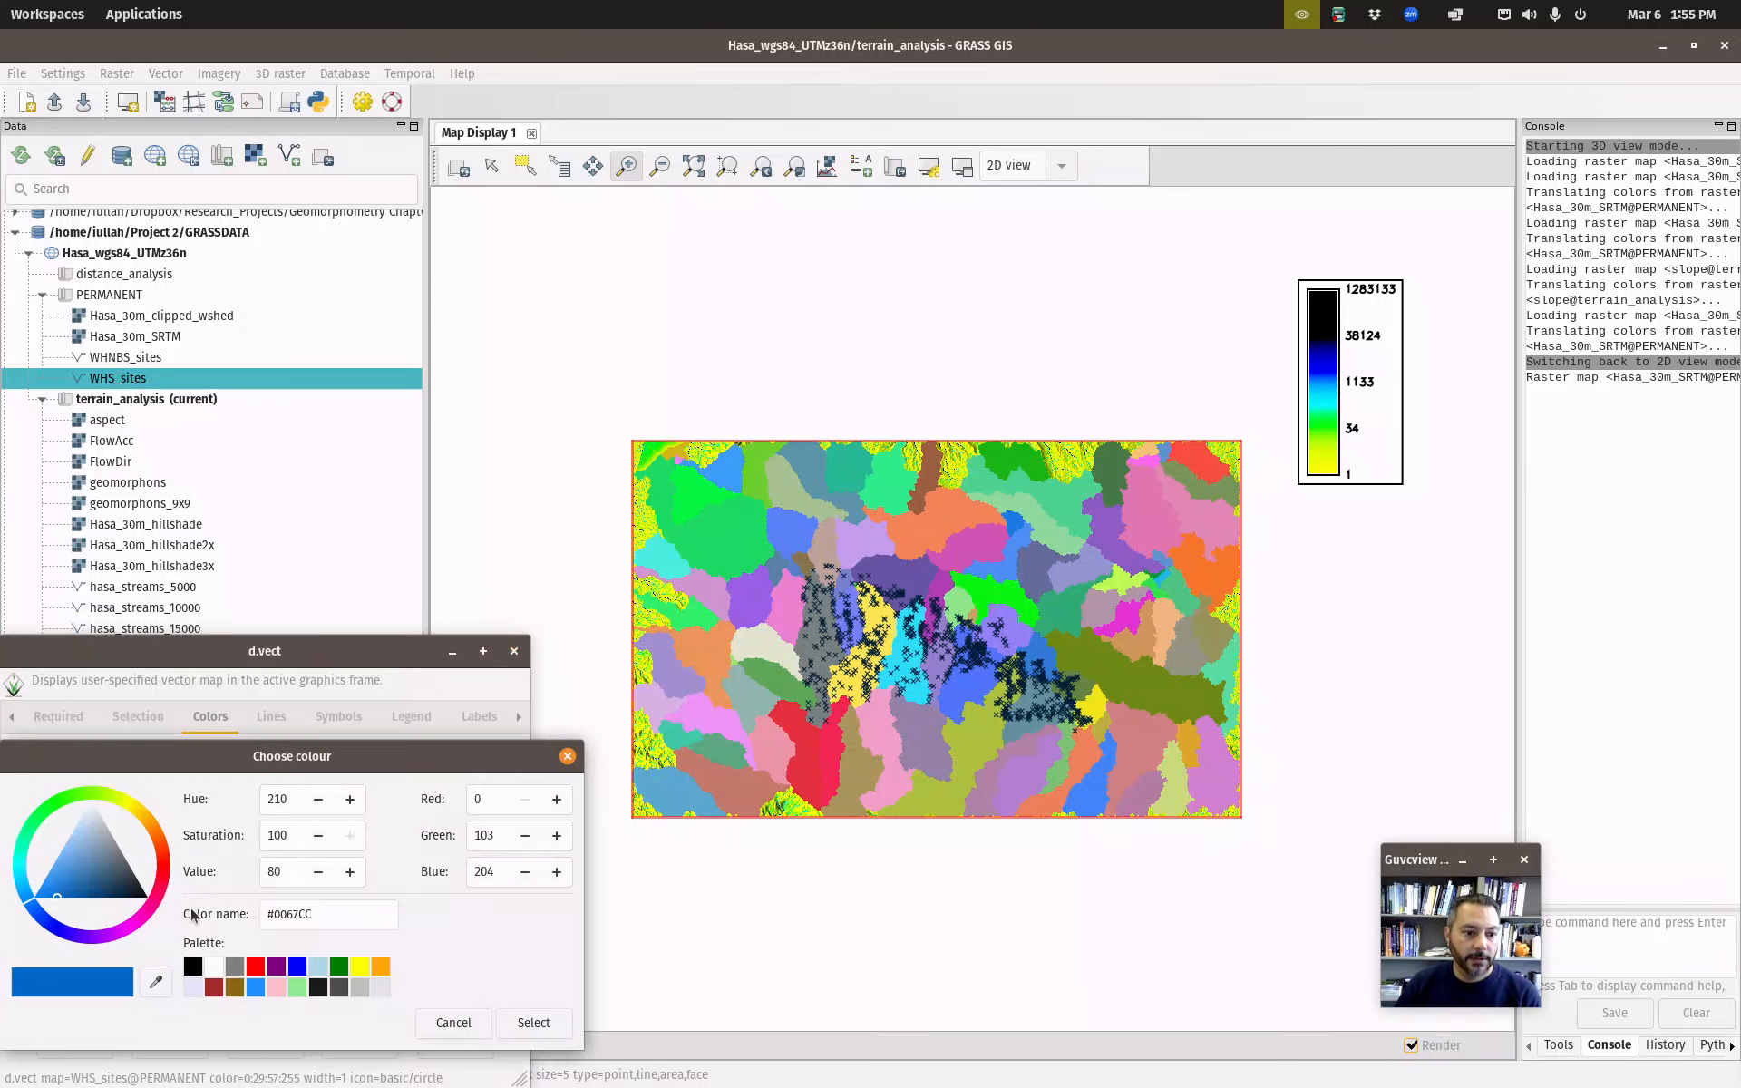
click(255, 967)
click(533, 1022)
click(260, 1045)
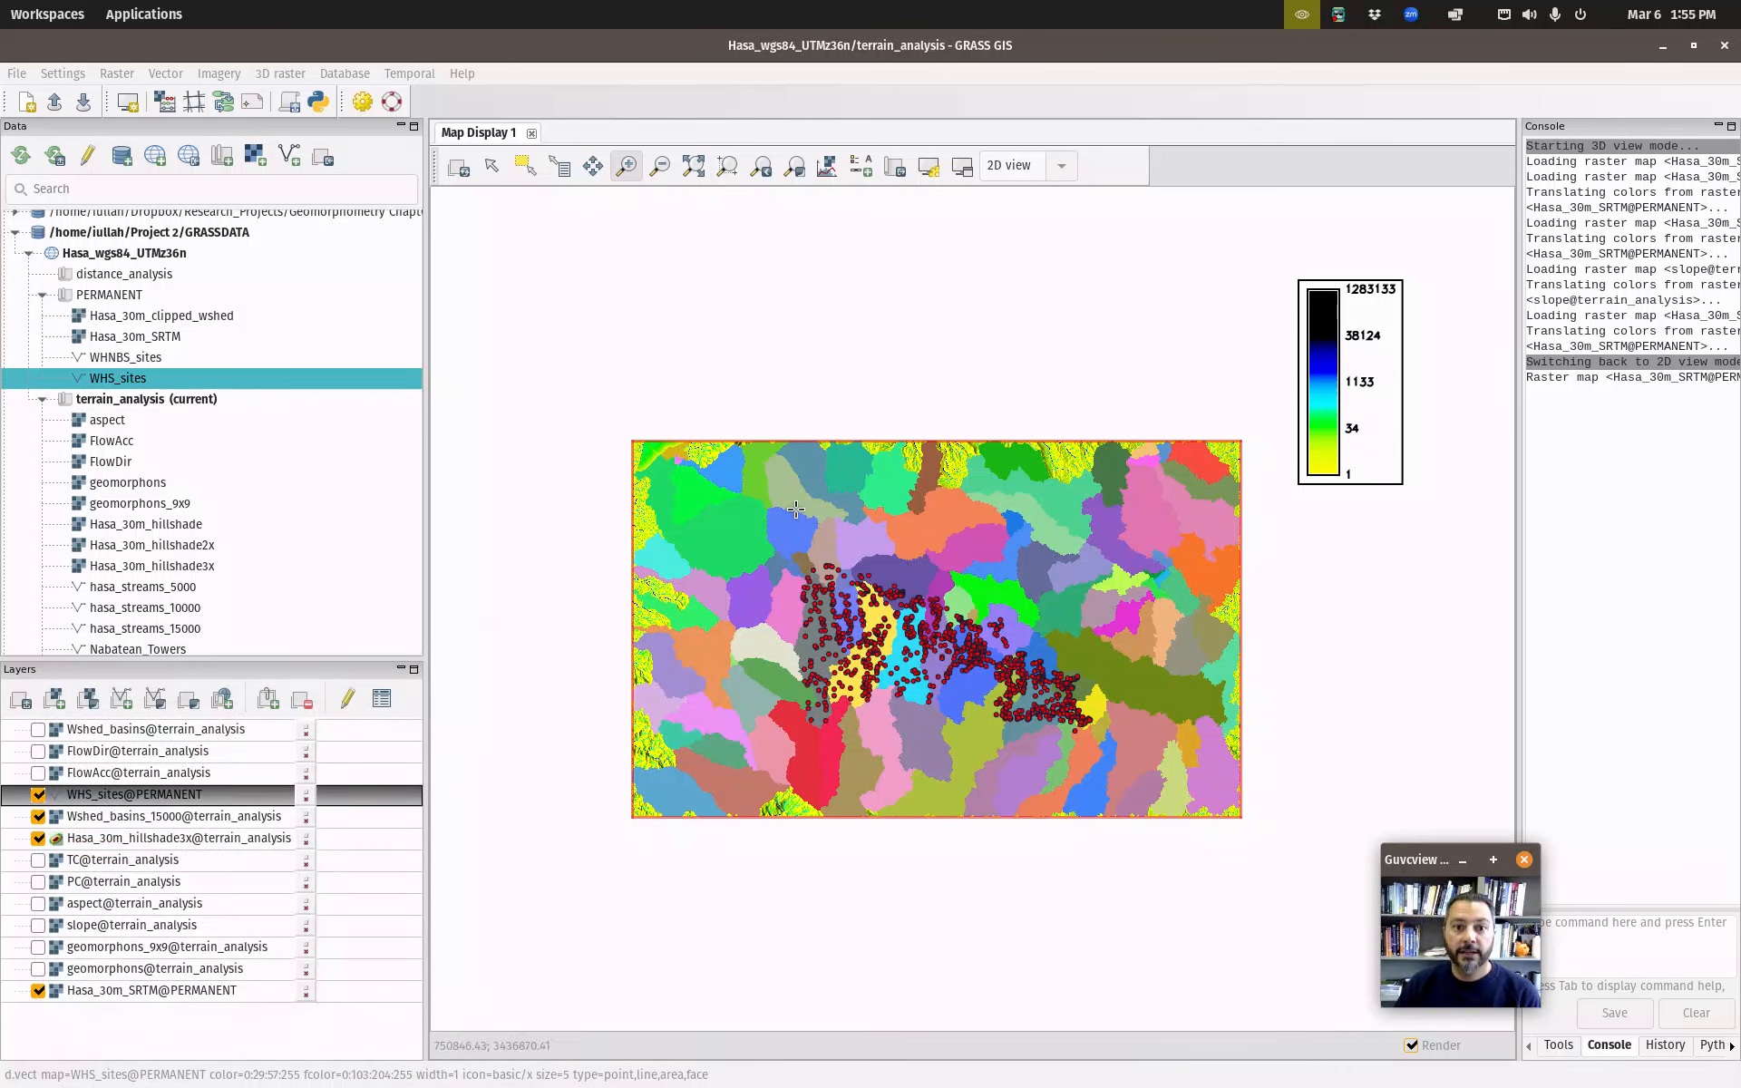
Hide the Wshed_basins_15000 layer, drape that raster over Hasa_30m_hillshade3x instead, and inspect the basins around the sites.
drag(780, 544, 1119, 751)
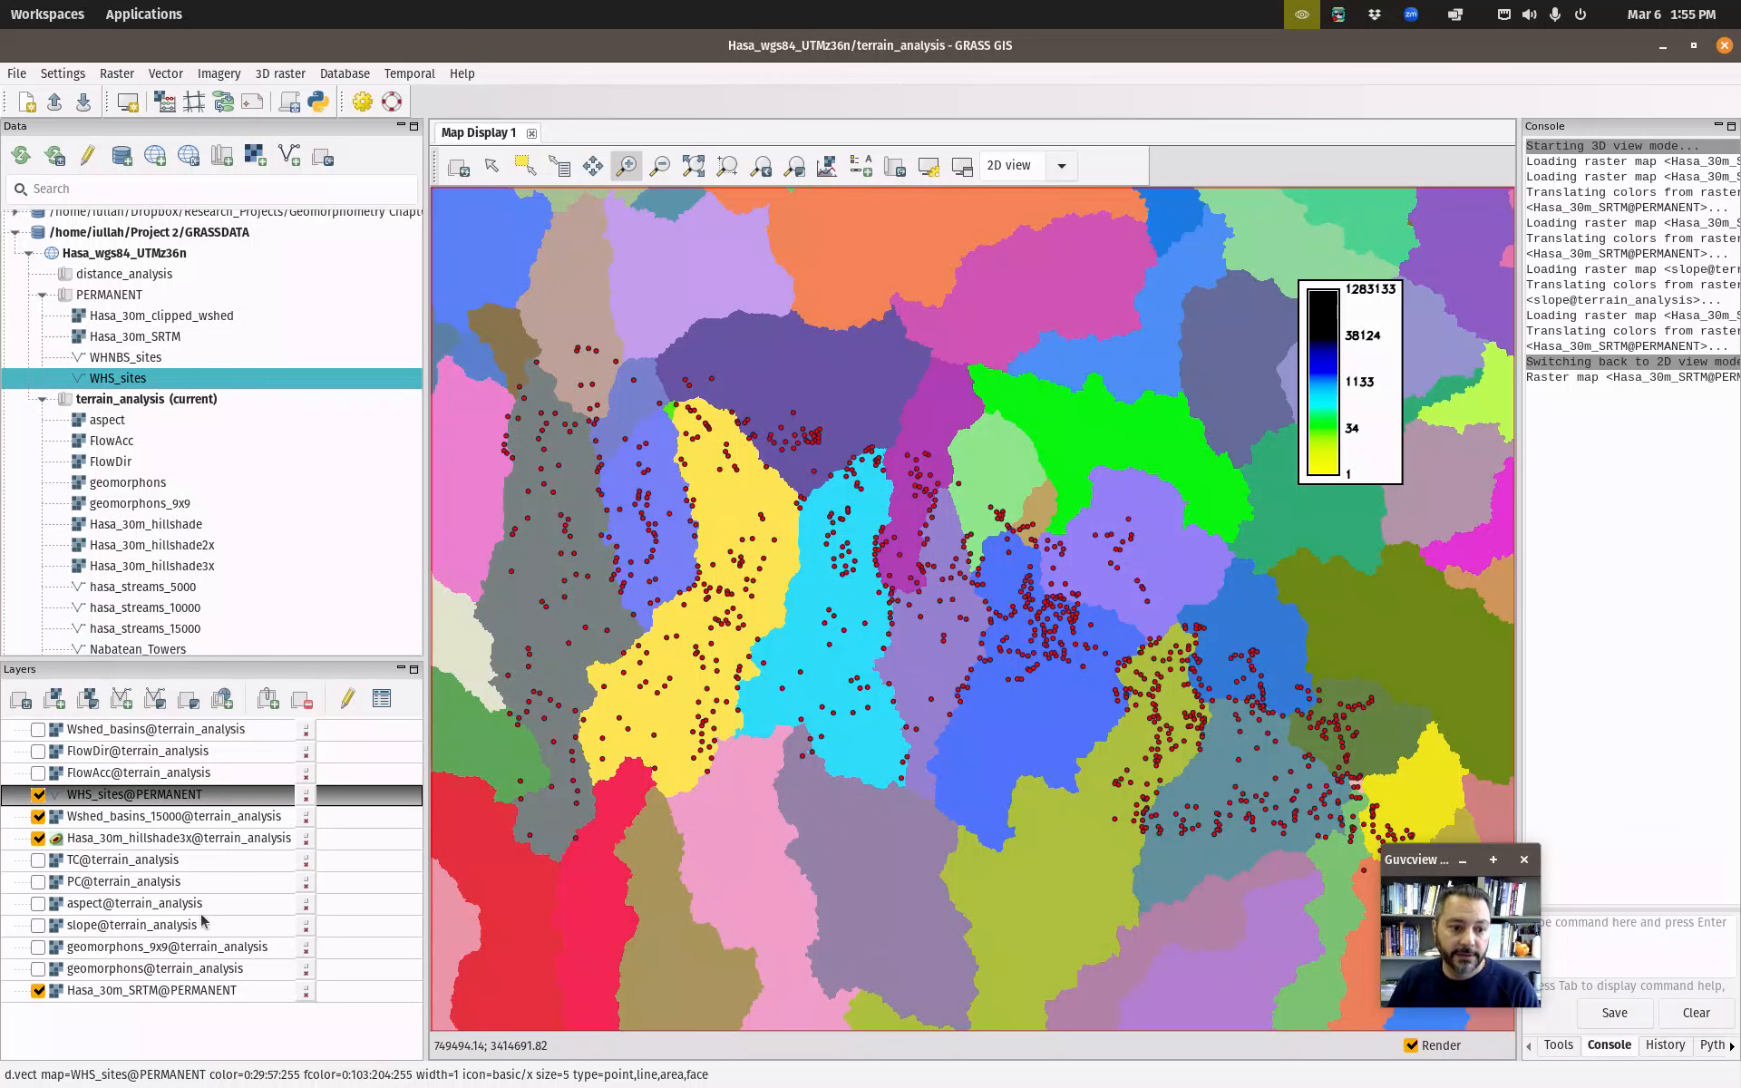
click(38, 816)
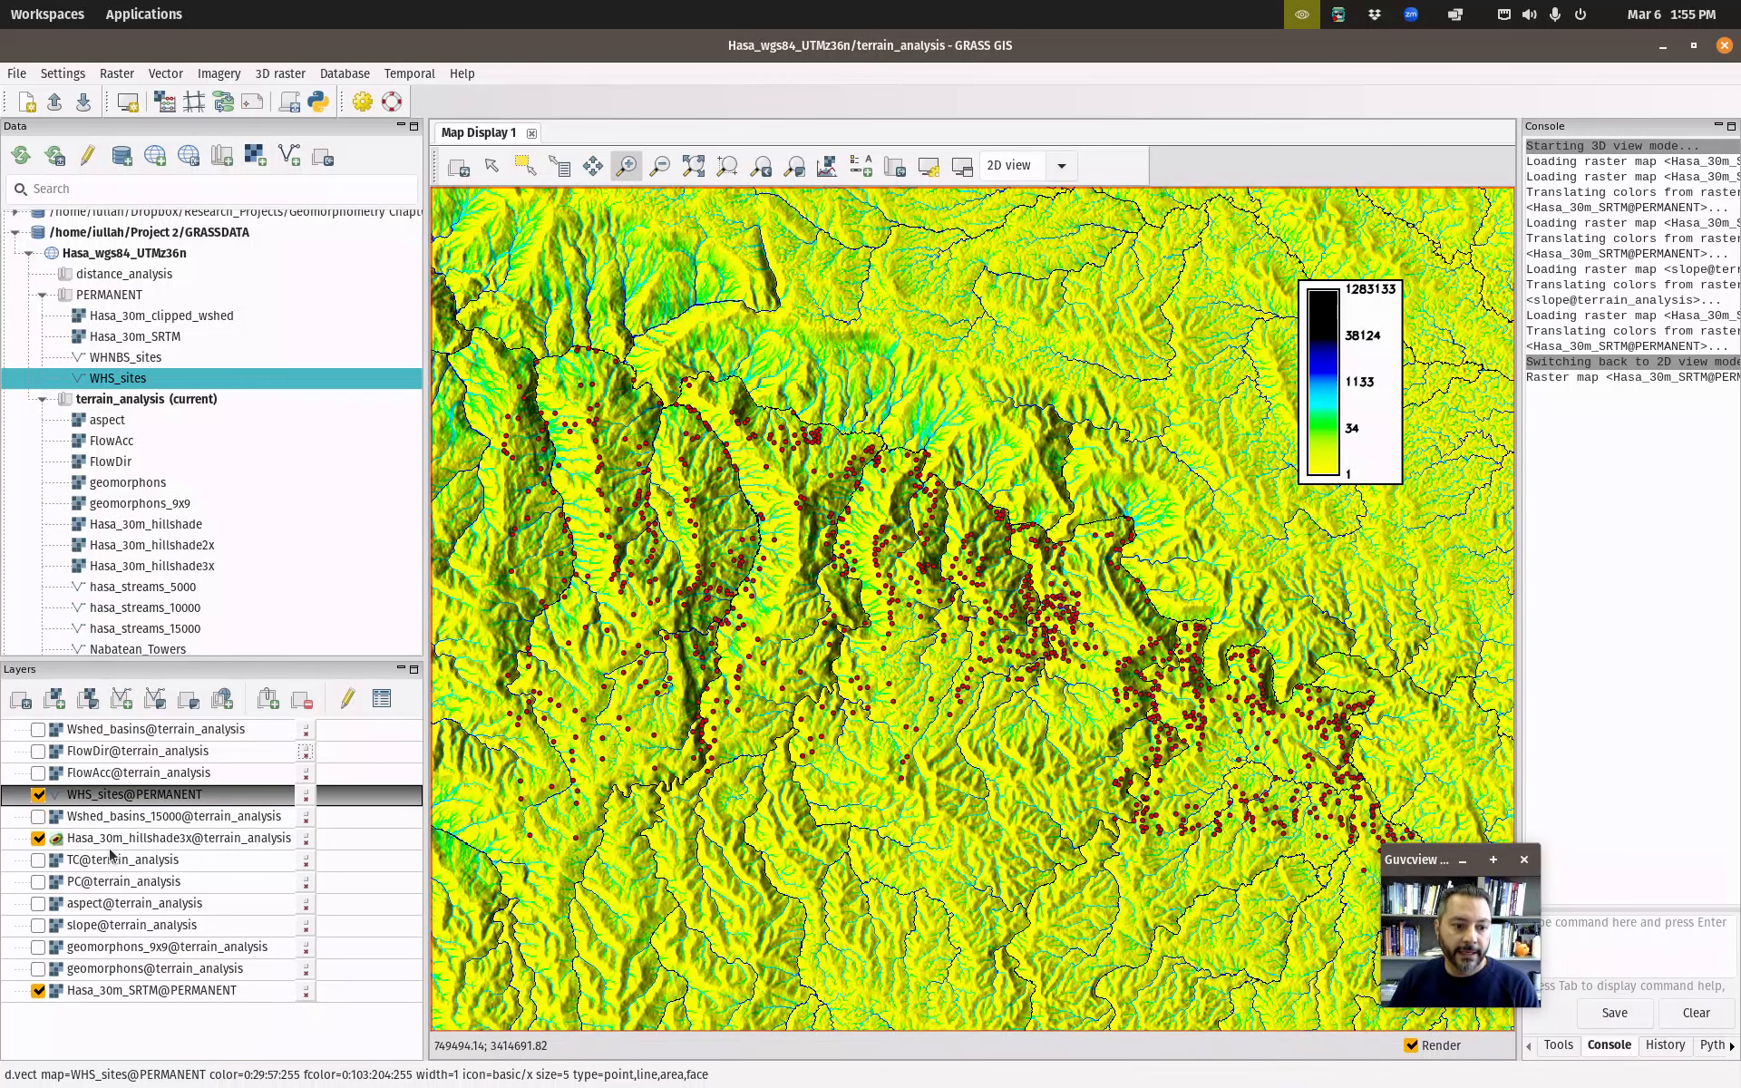
double_click(136, 837)
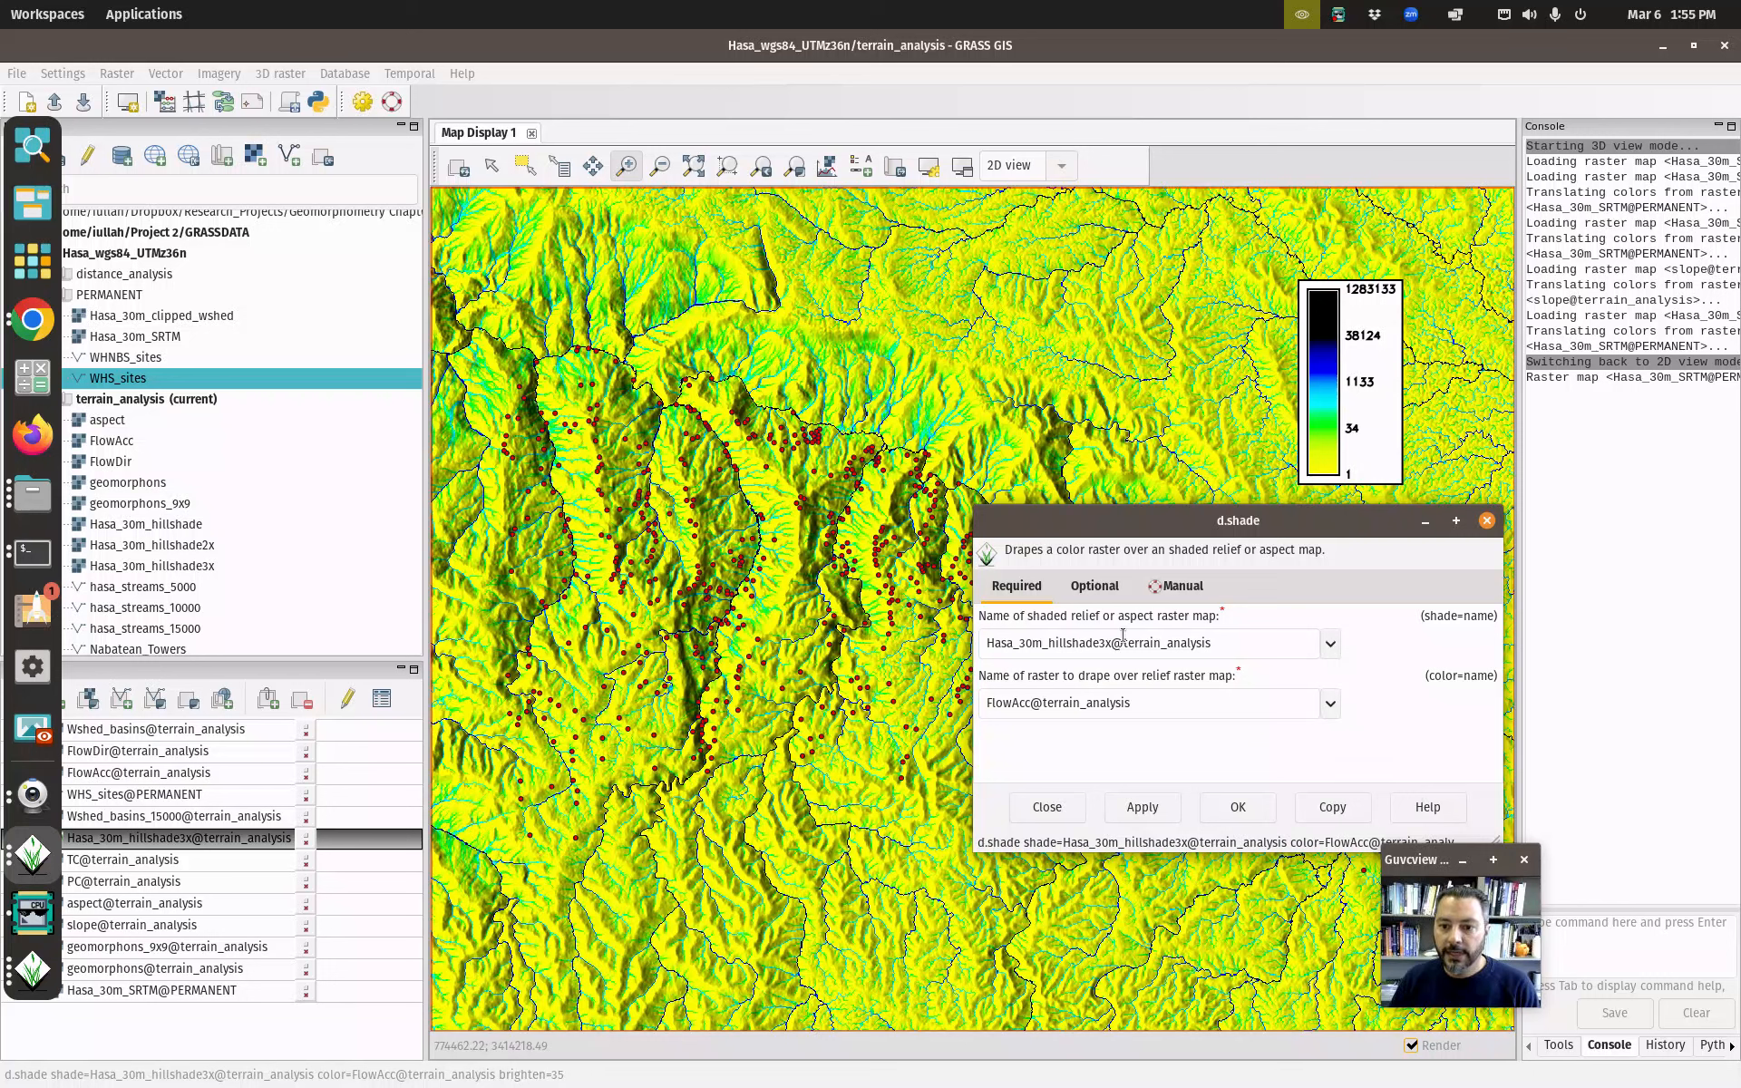
click(1329, 703)
scroll(1145, 807, down, 1)
scroll(1137, 843, down, 5)
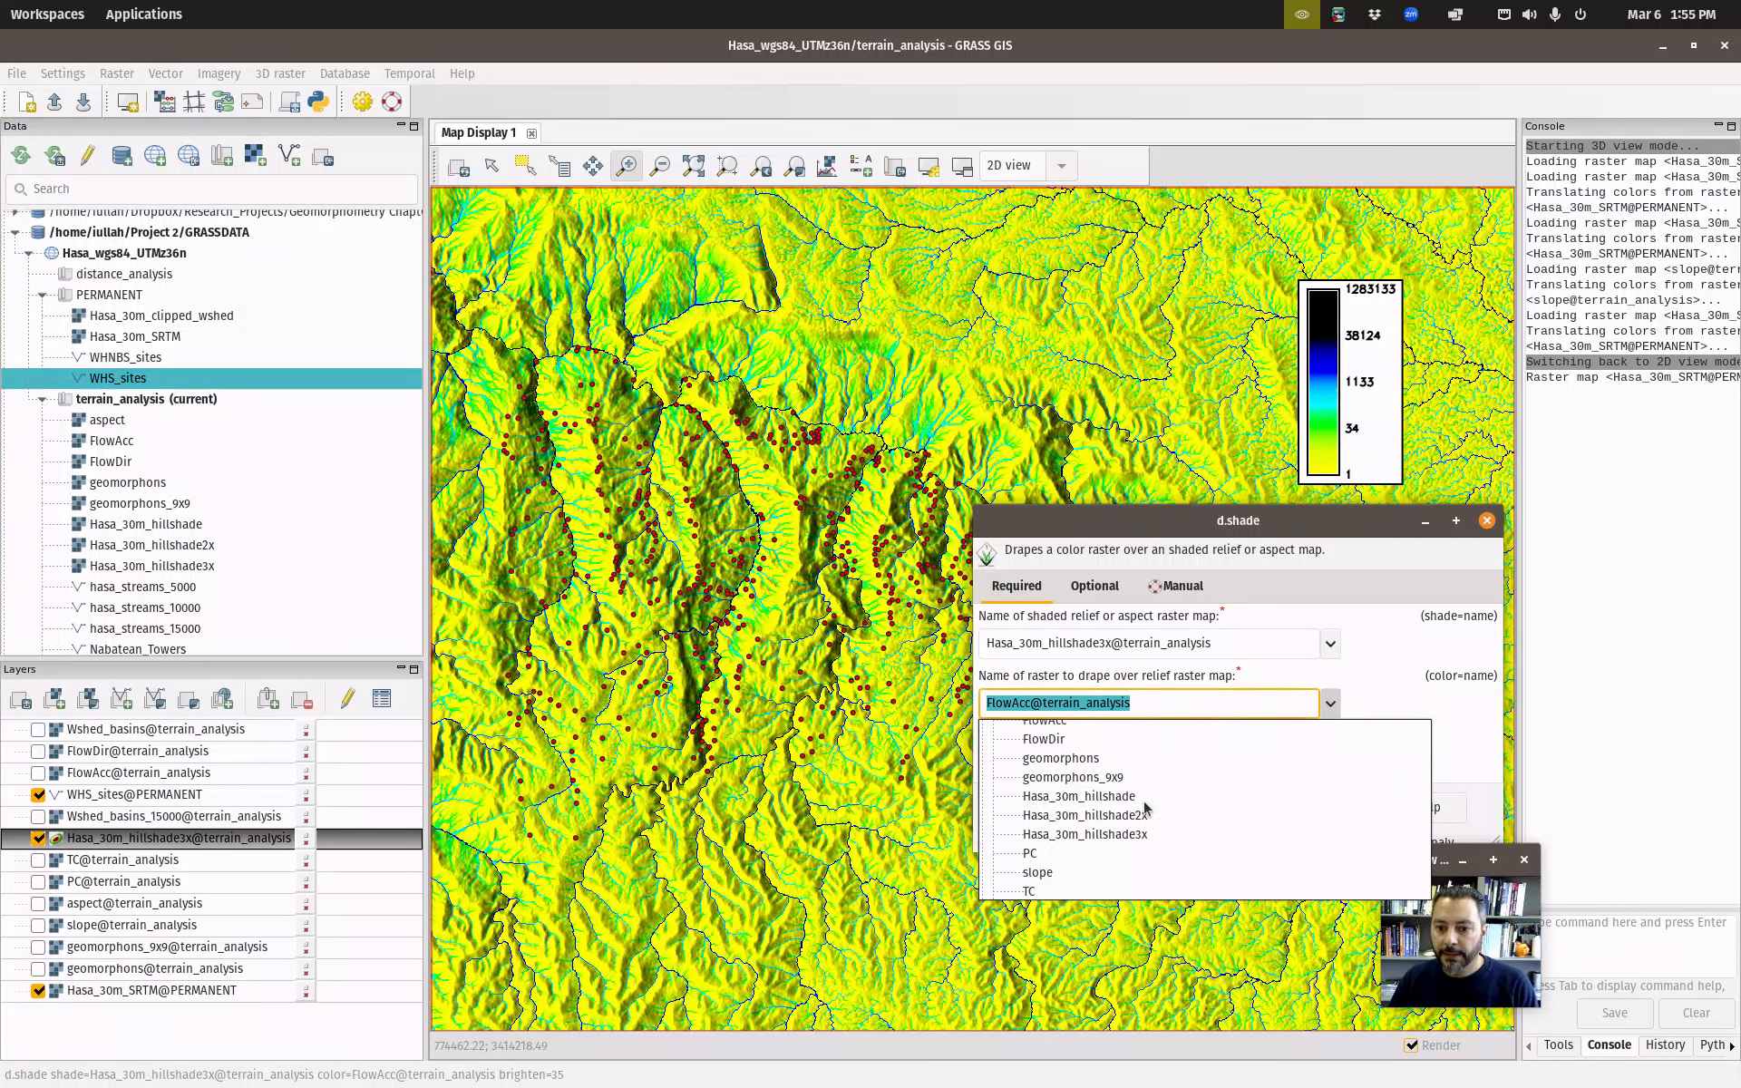
click(1127, 872)
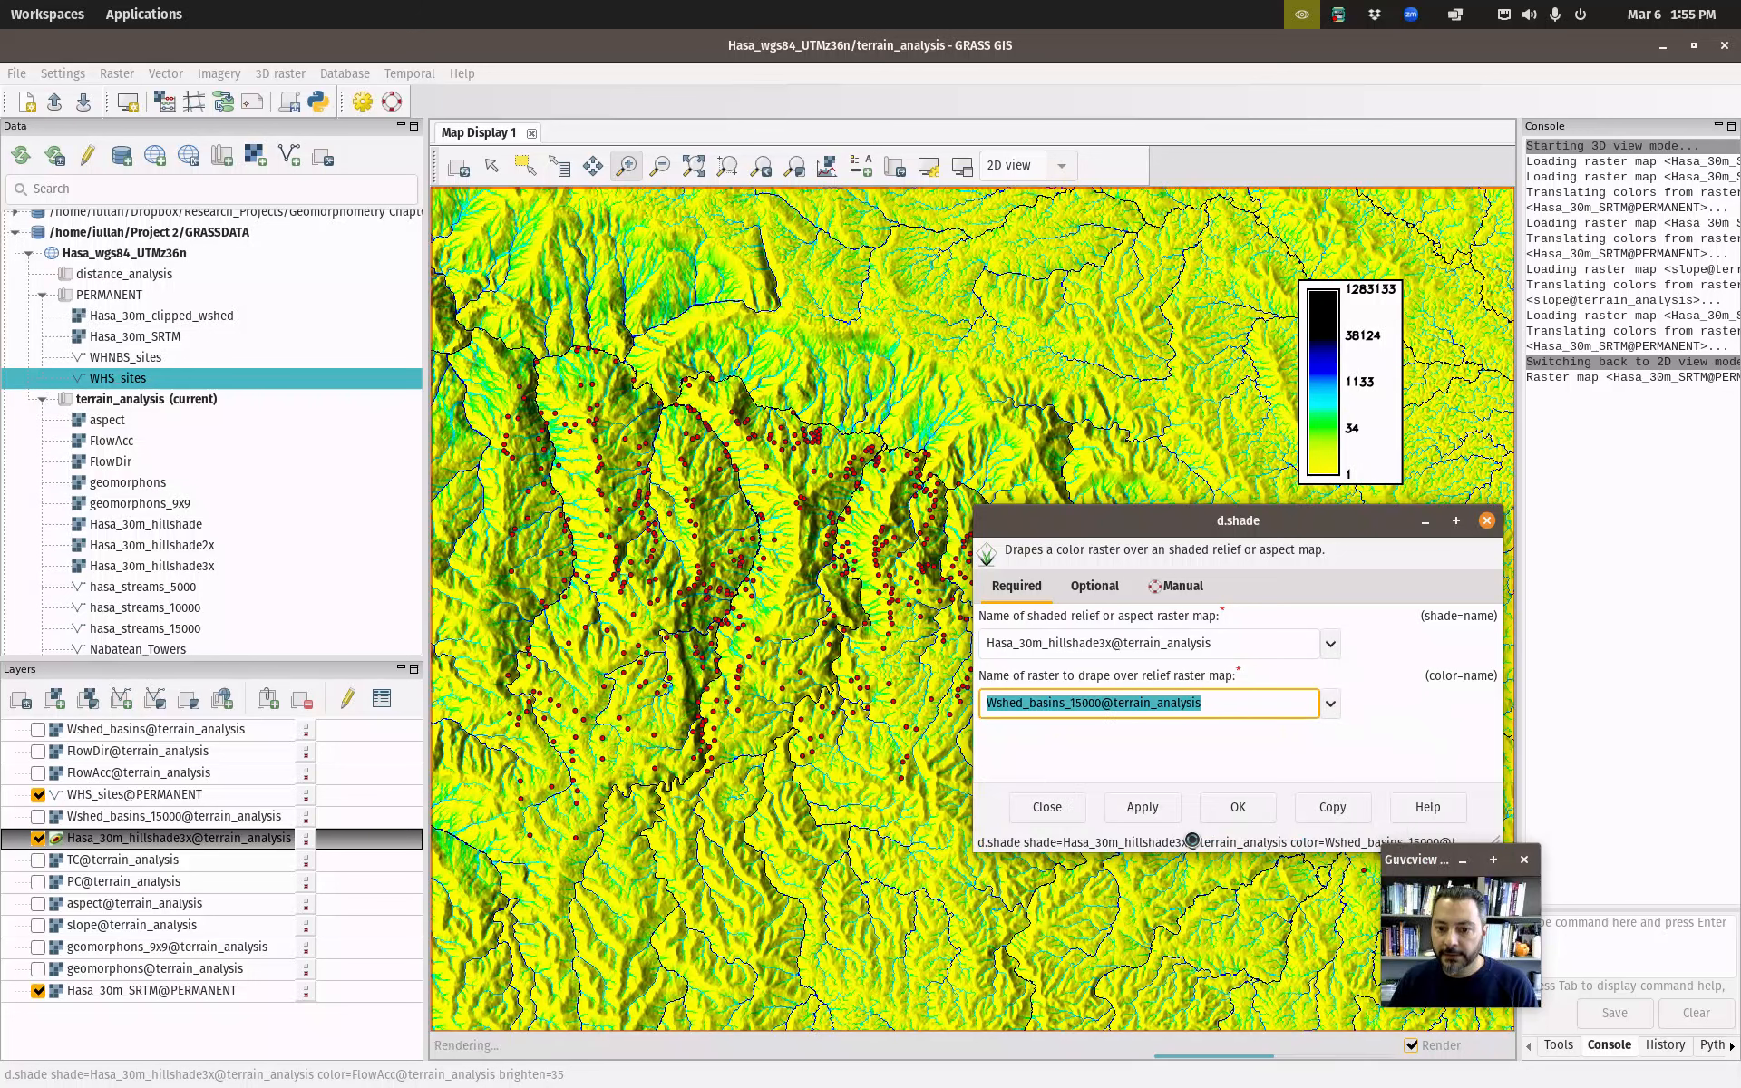
click(1238, 807)
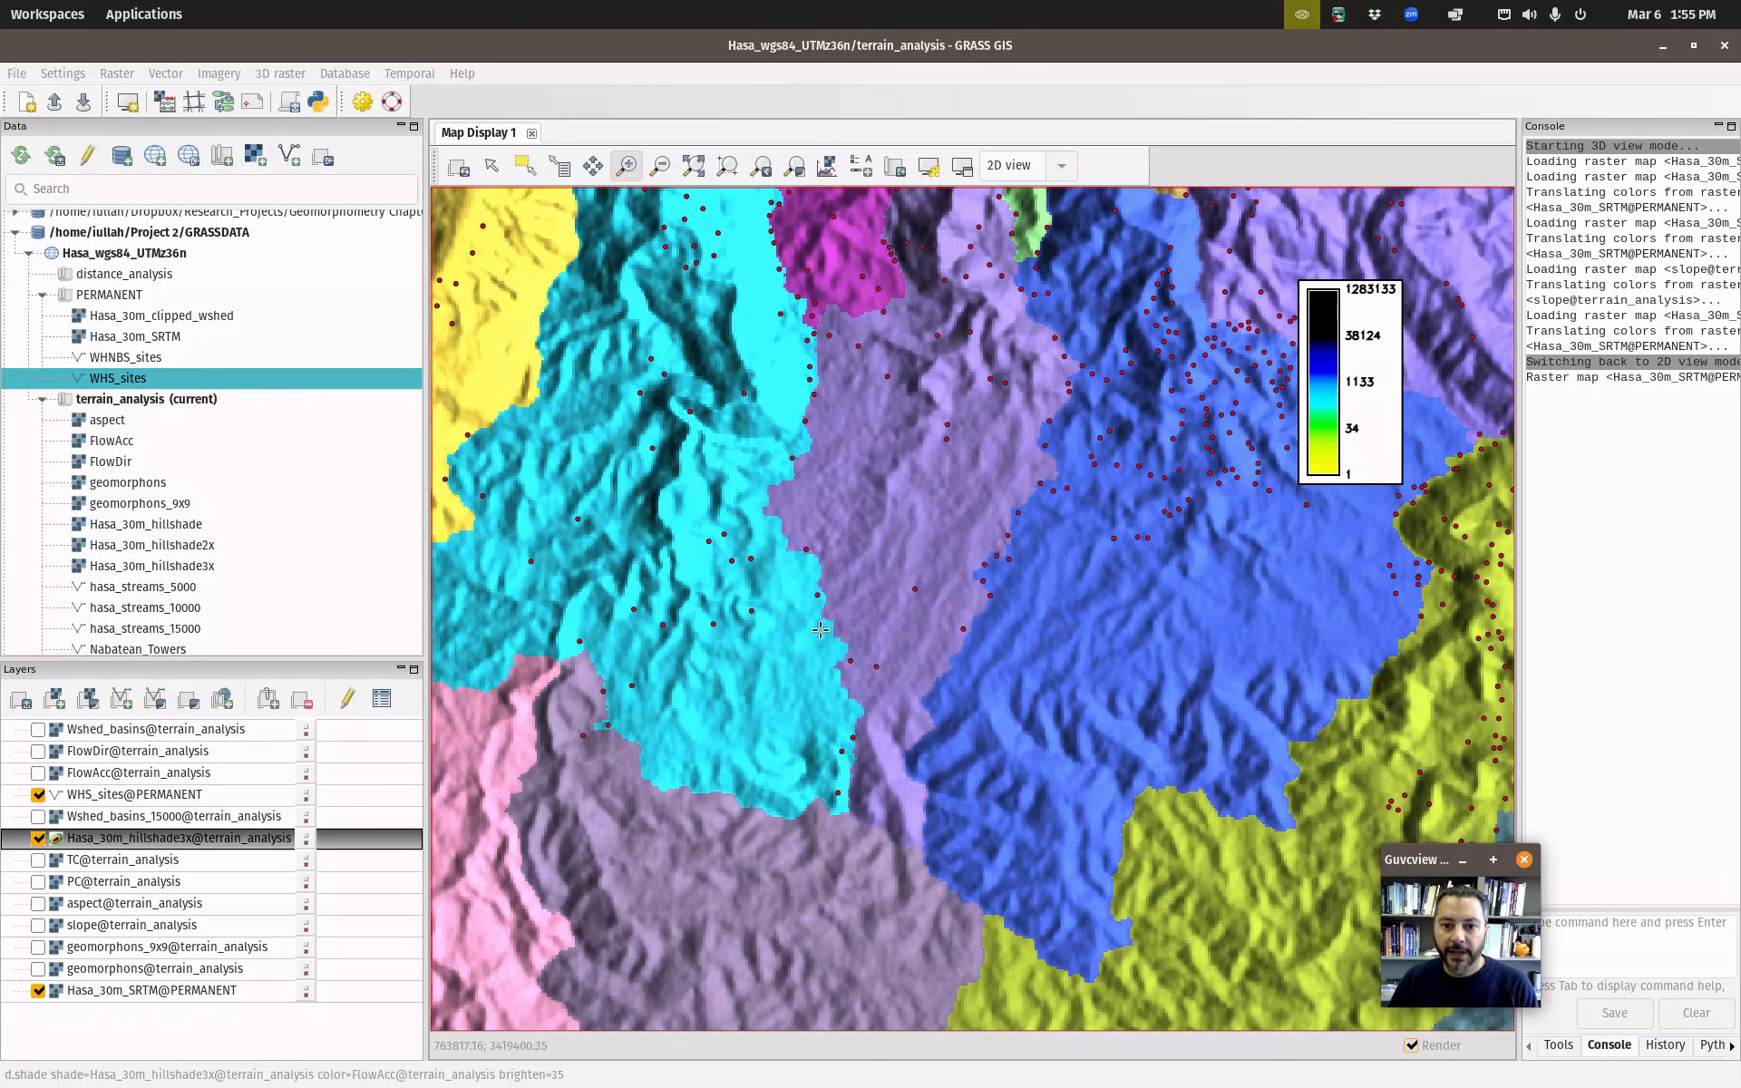
scroll(861, 596, down, 1)
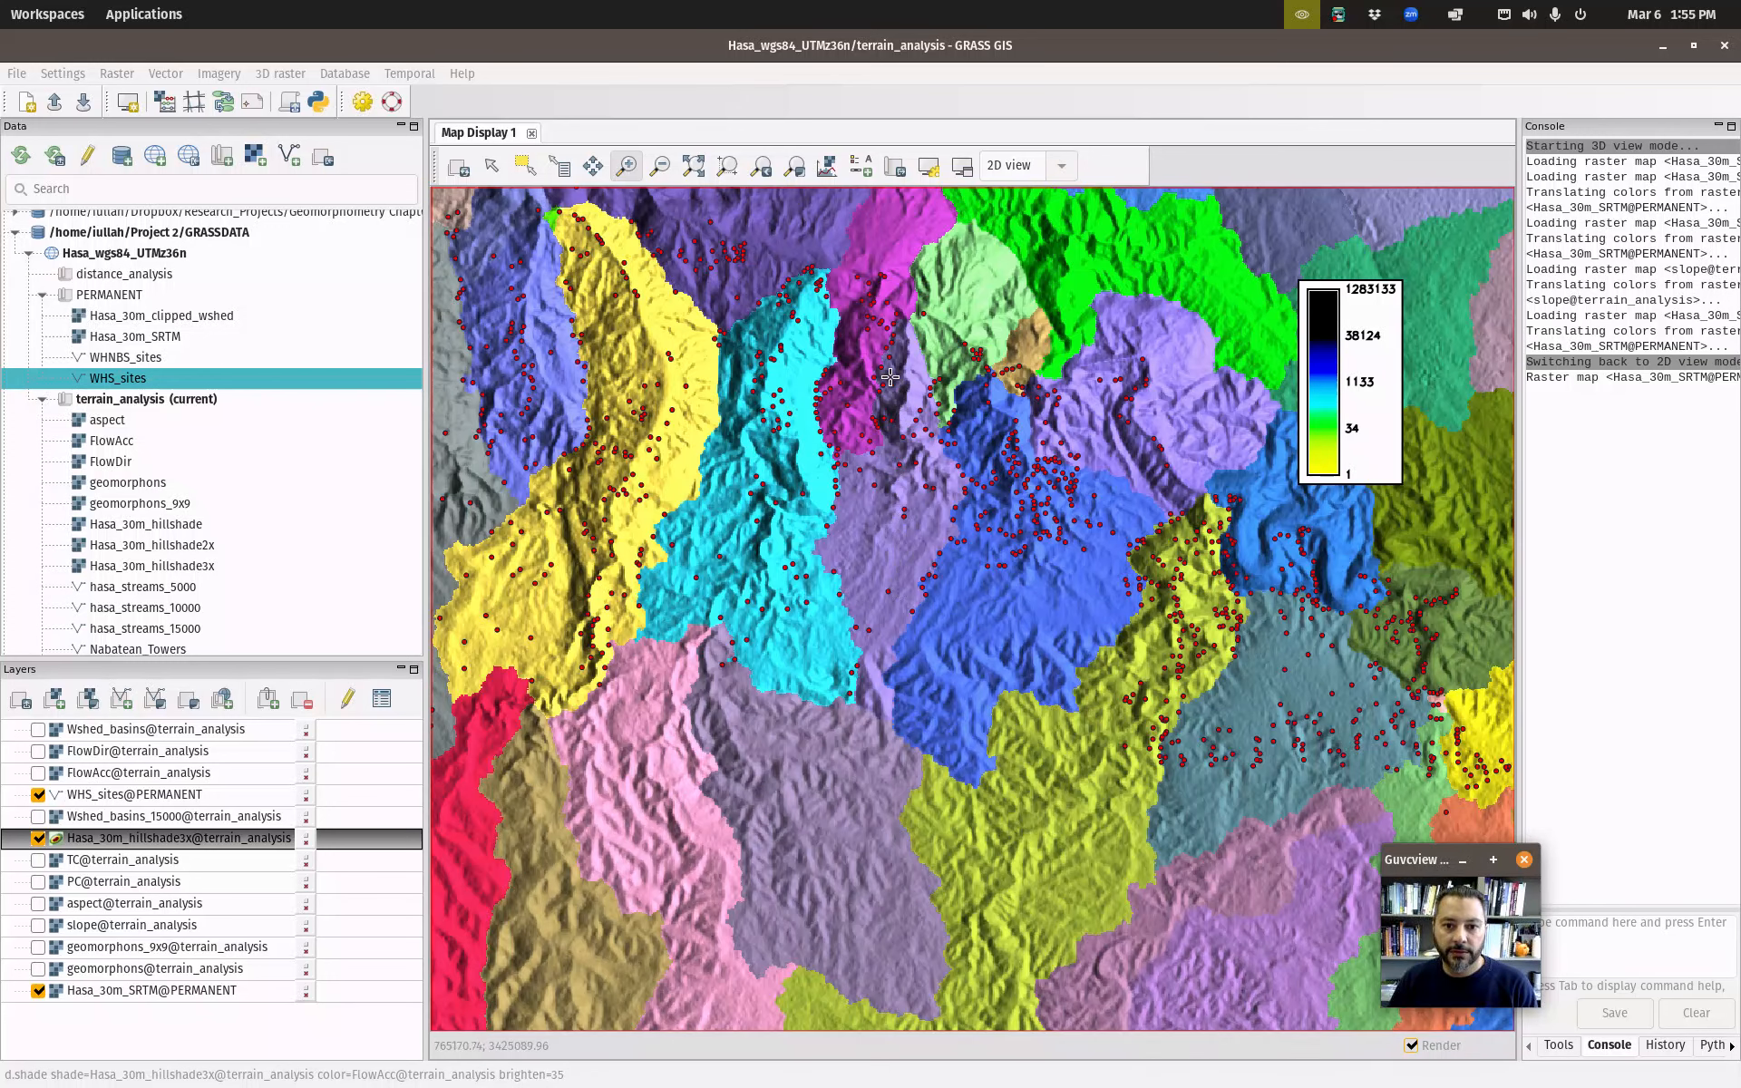
scroll(826, 325, up, 1)
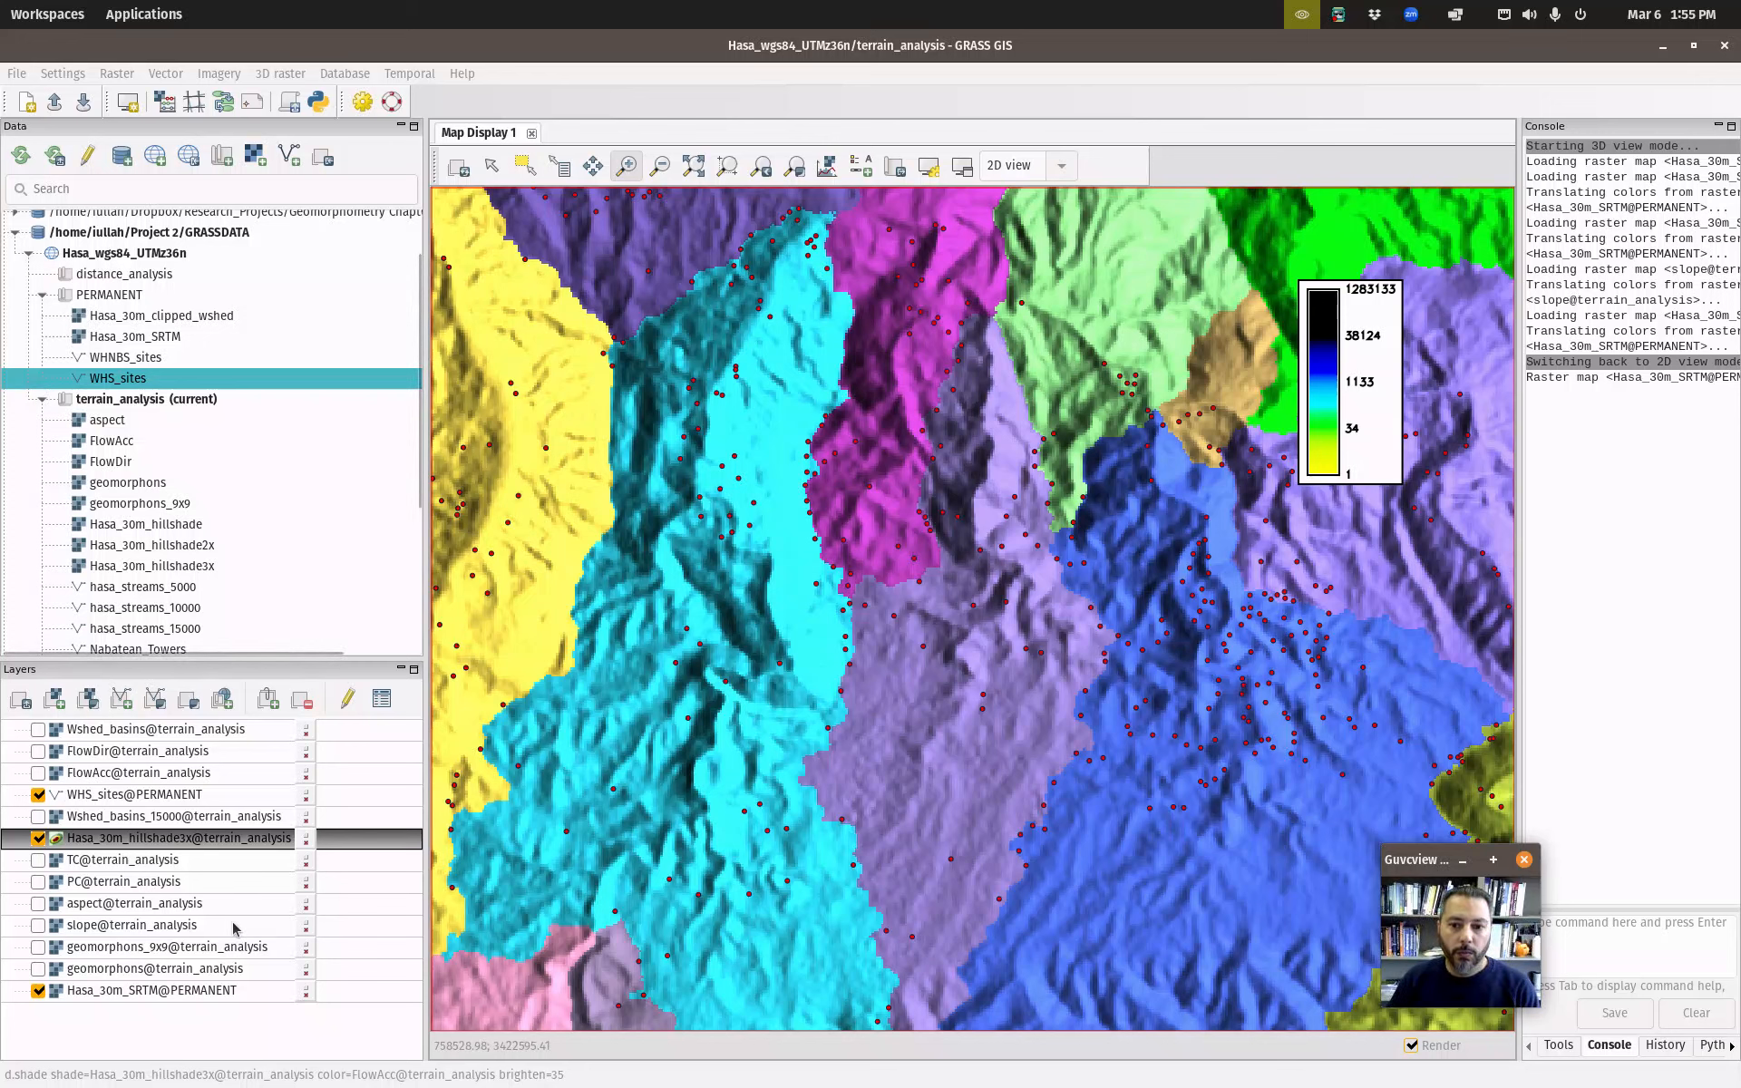
Start r.stream.extract and set Hasa_30m_SRTM@PERMANENT as its input elevation raster.
click(117, 73)
mouse_move(299, 370)
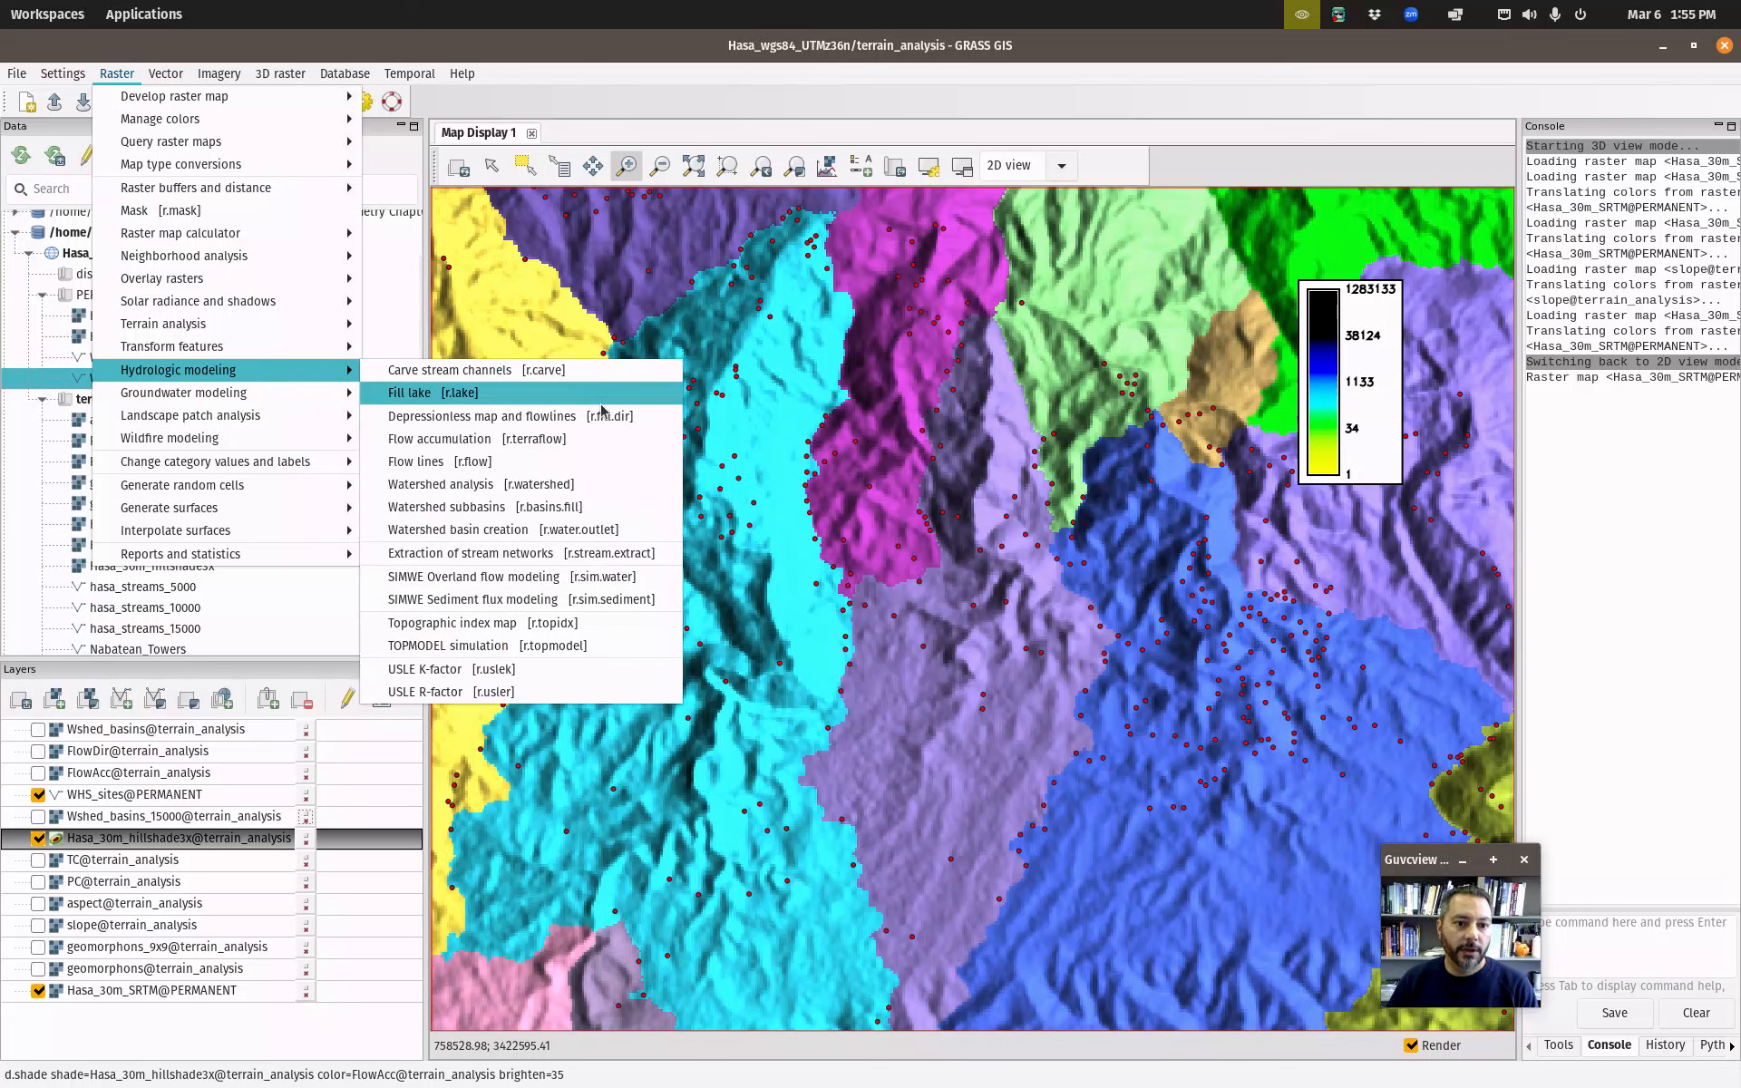
click(587, 563)
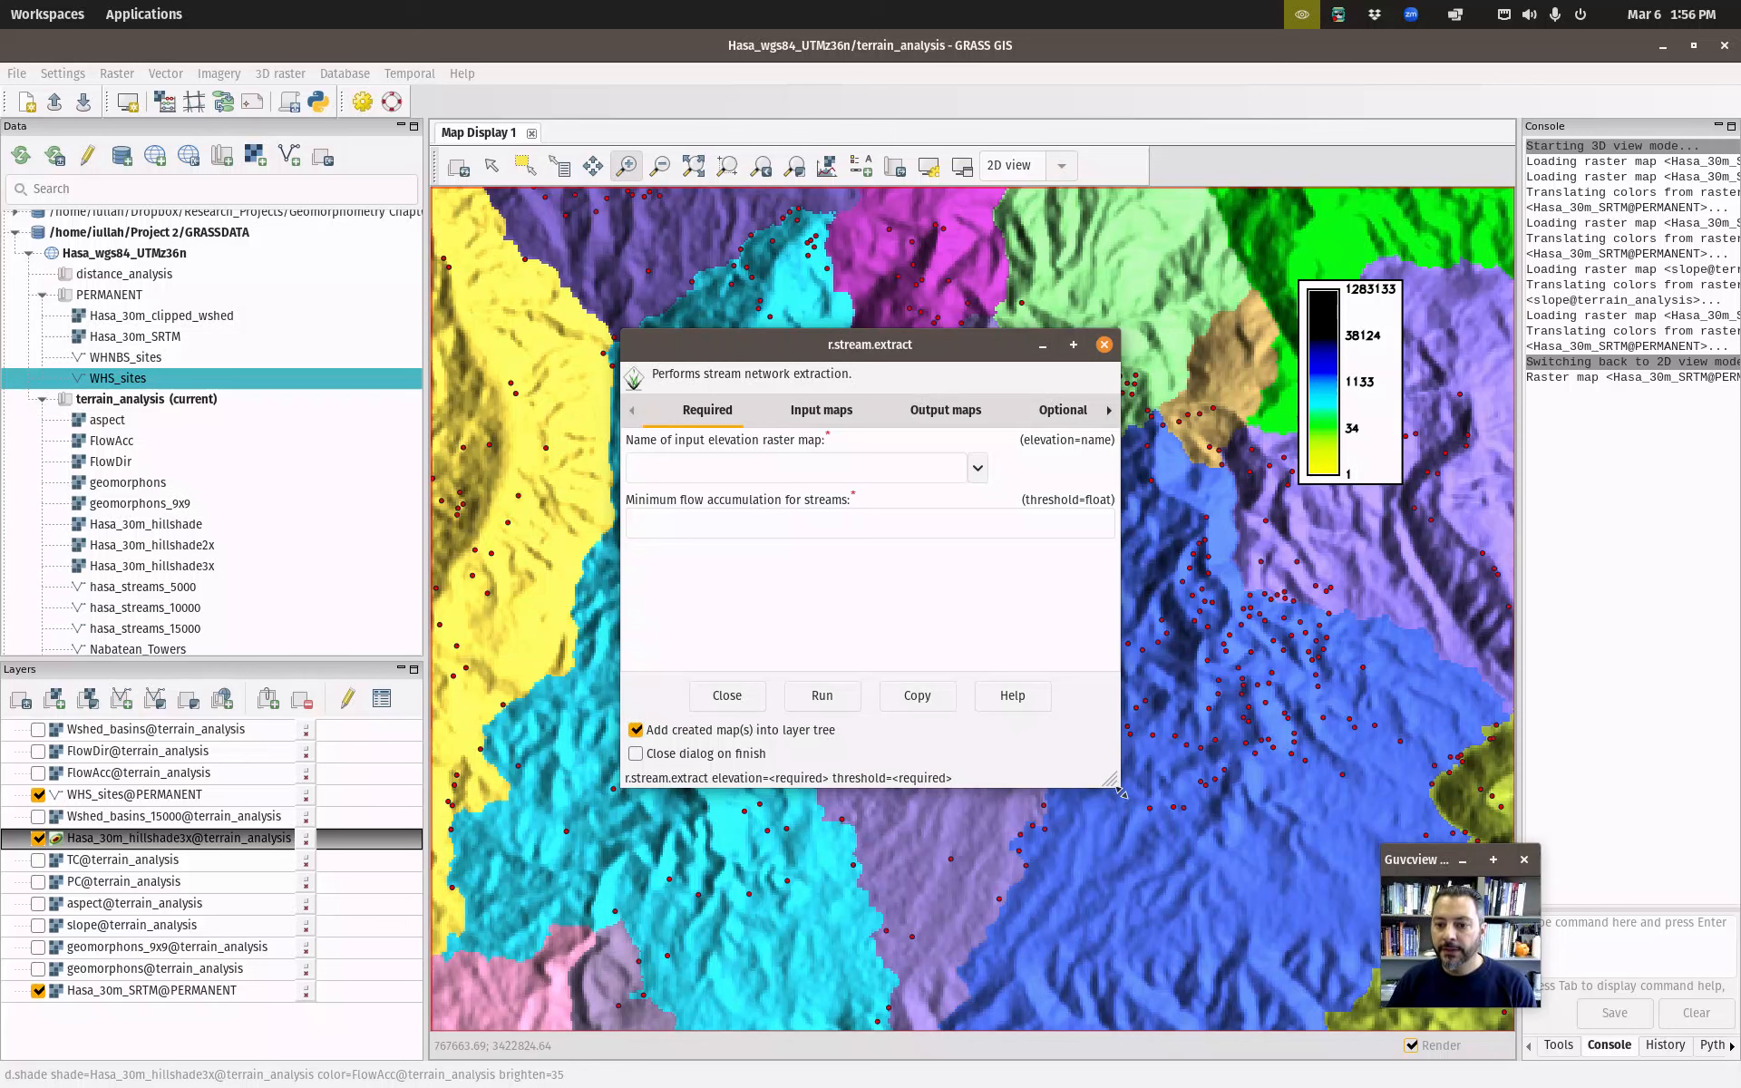
drag(1121, 777, 1316, 1011)
click(979, 470)
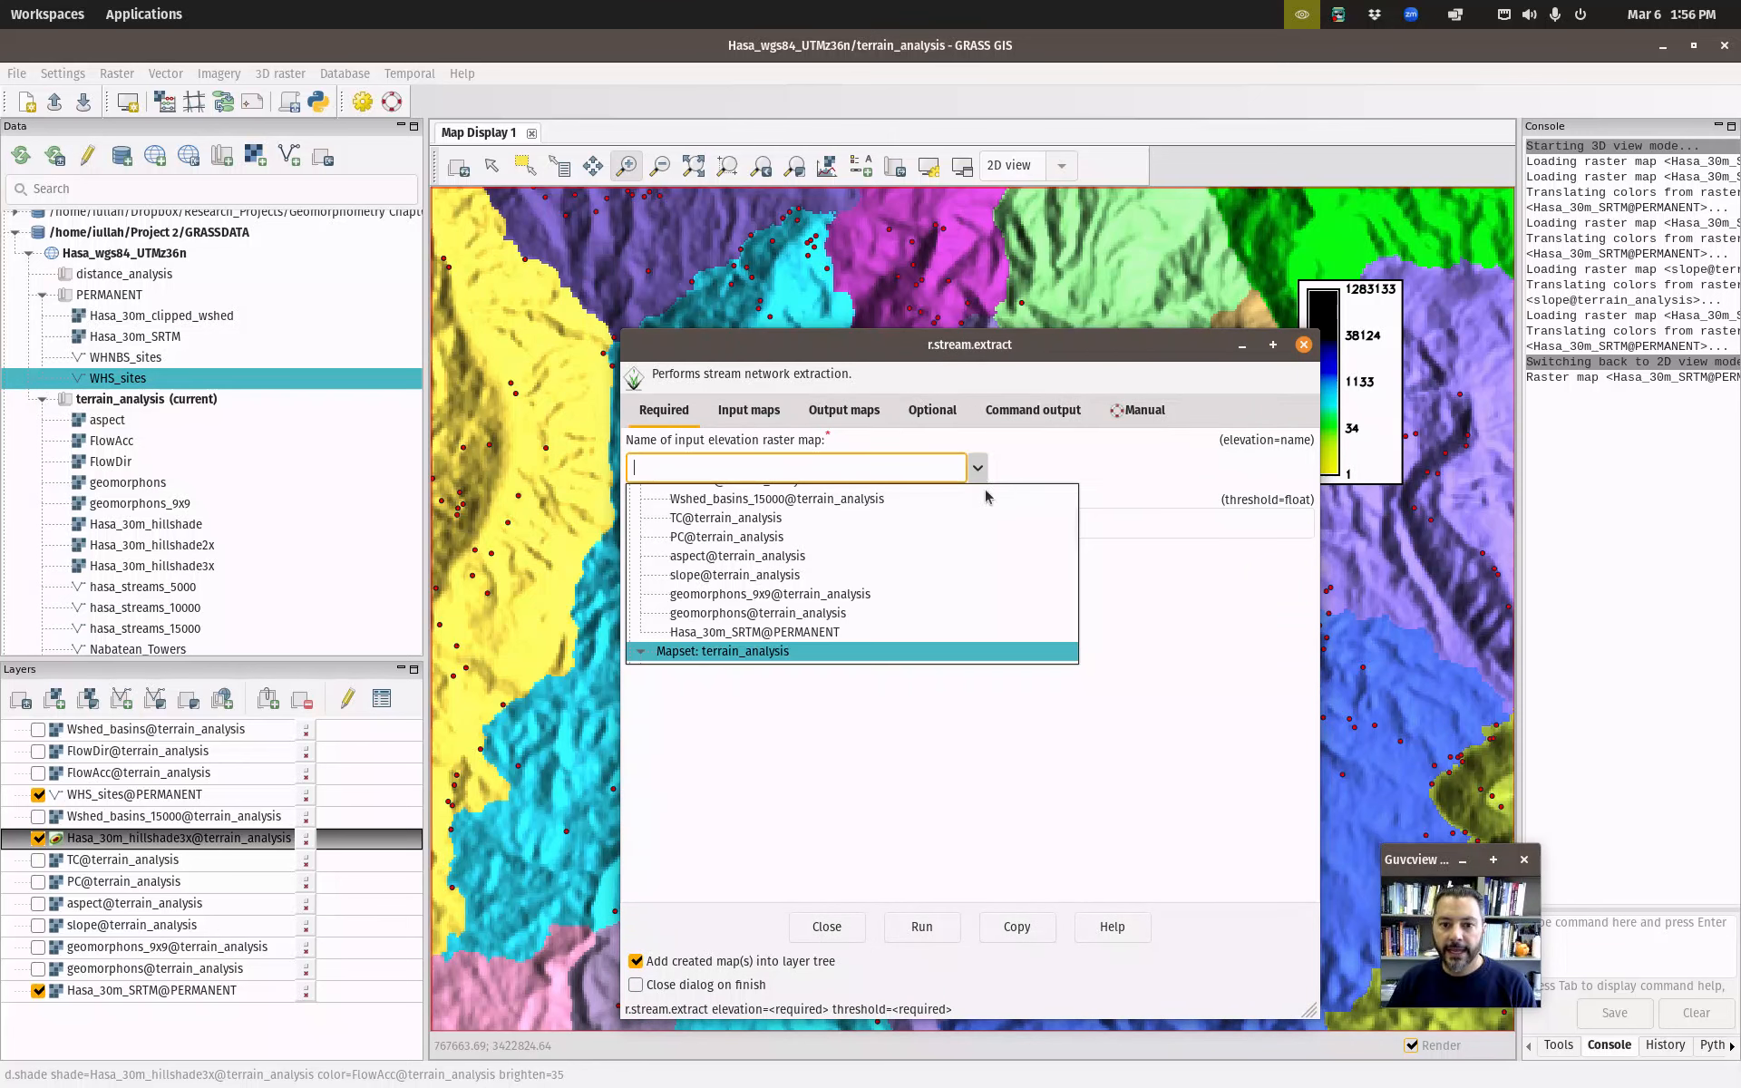
scroll(911, 540, down, 10)
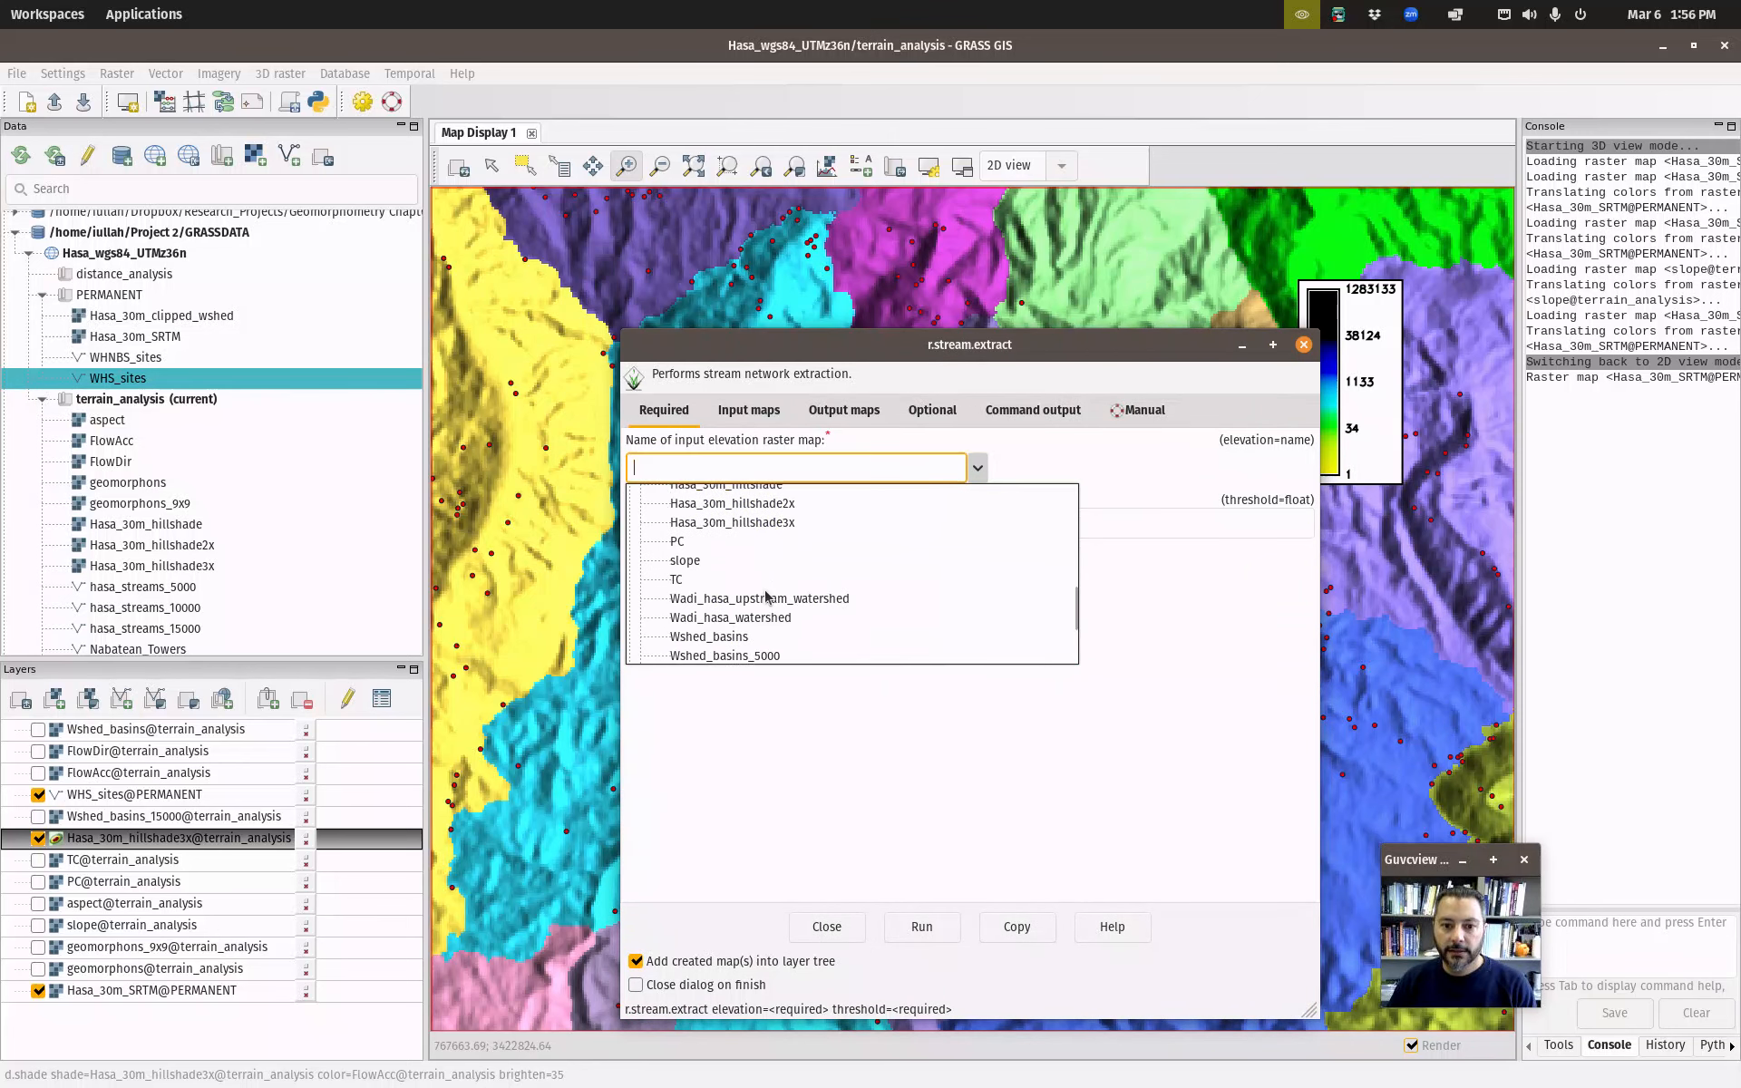
click(739, 646)
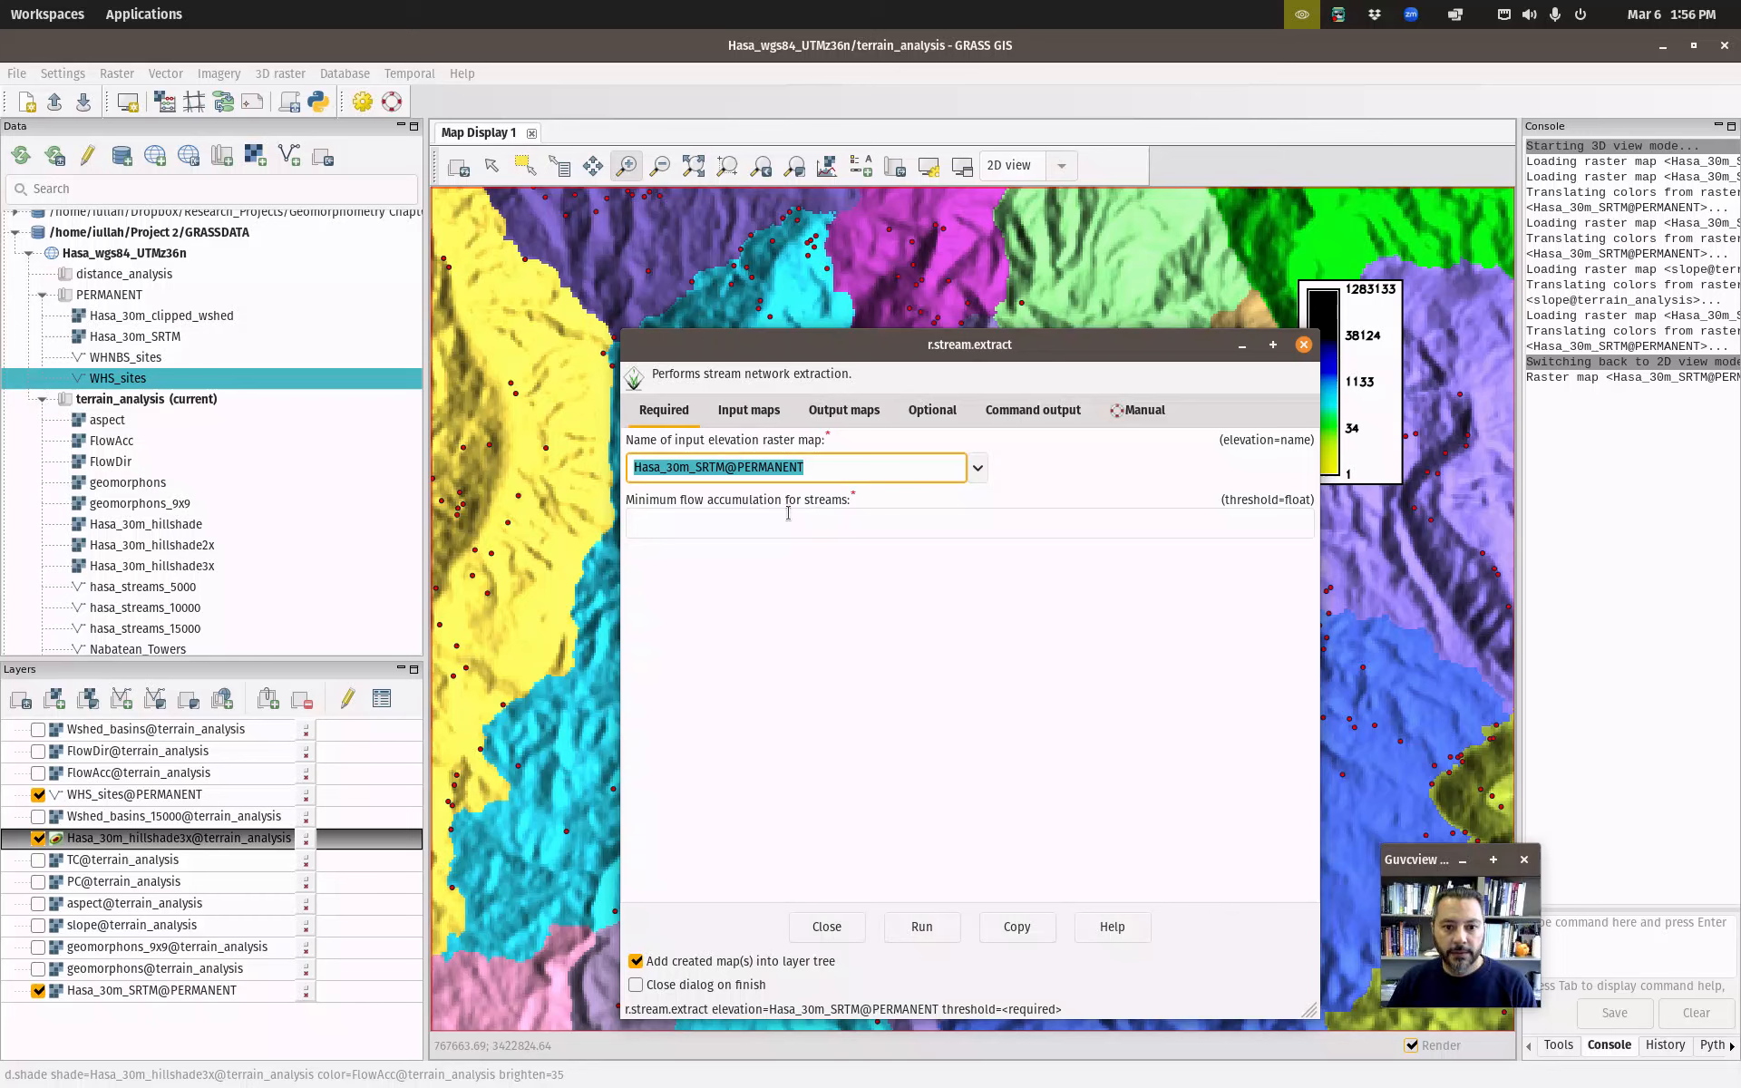
Set the minimum flow accumulation for streams to 1000 and FlowAcc@terrain_analysis as the input accumulation raster.
click(836, 522)
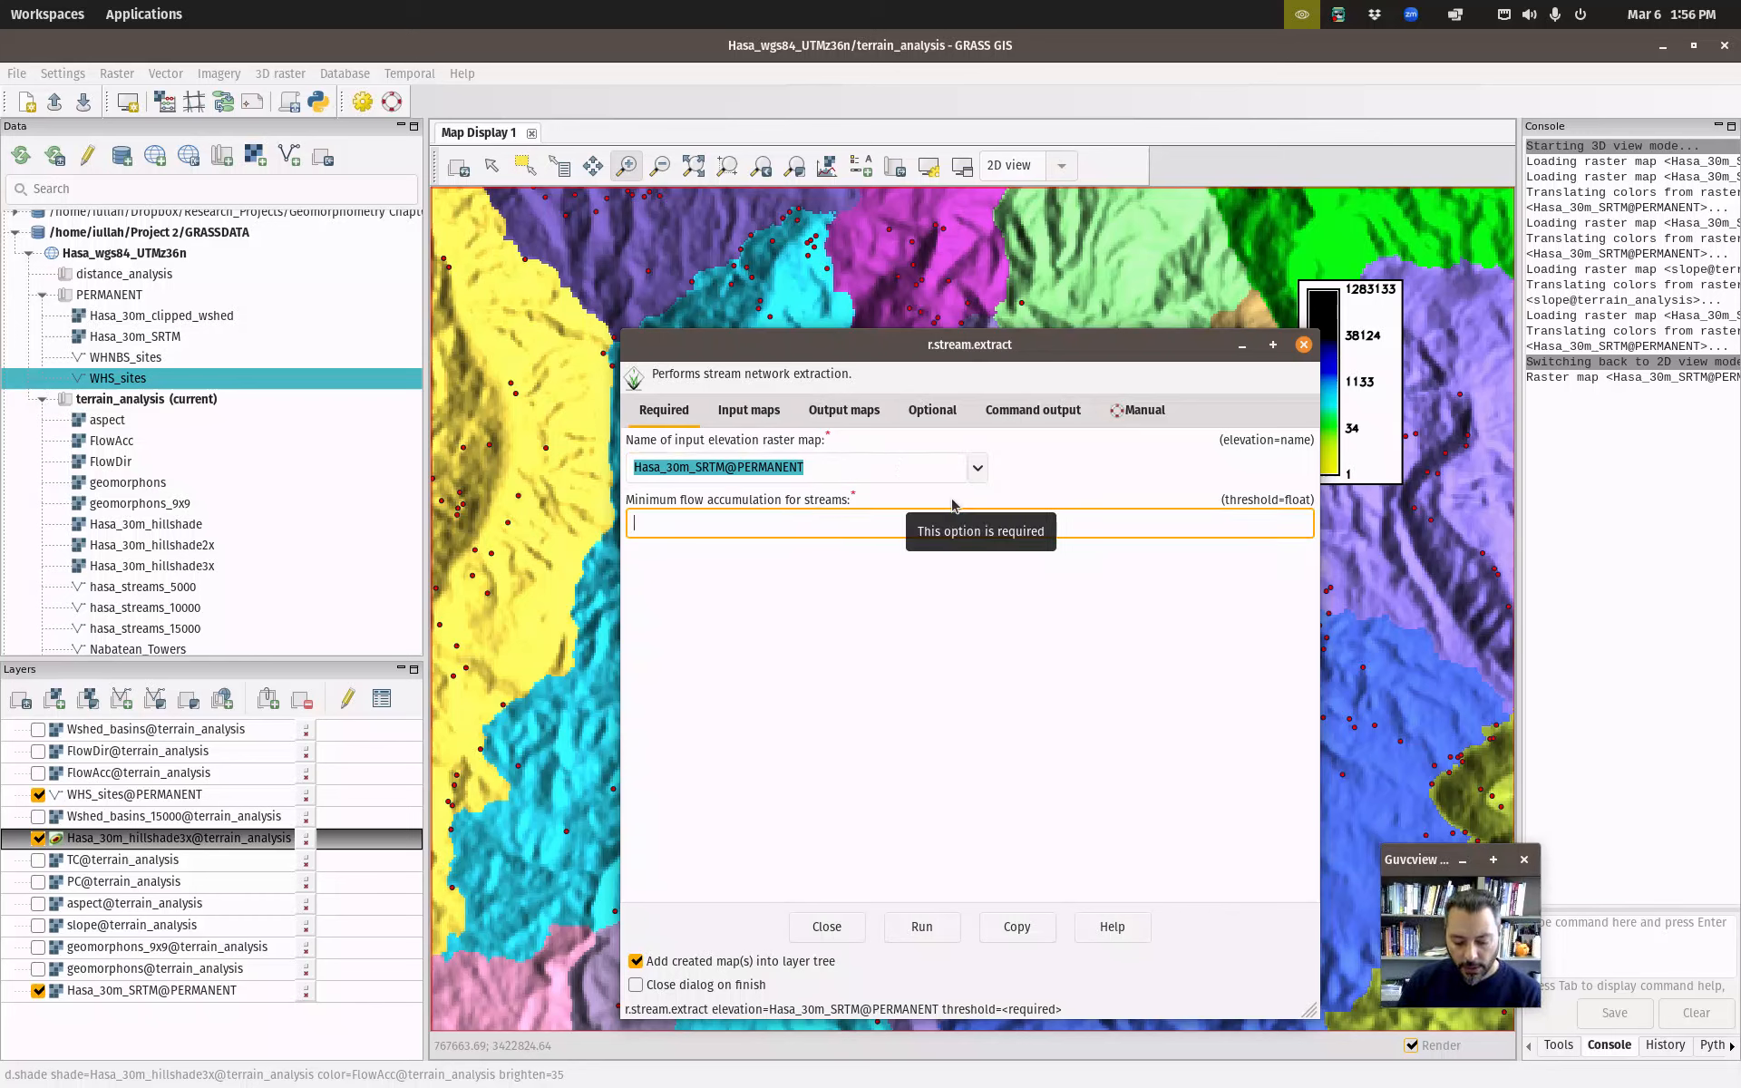
text(1000)
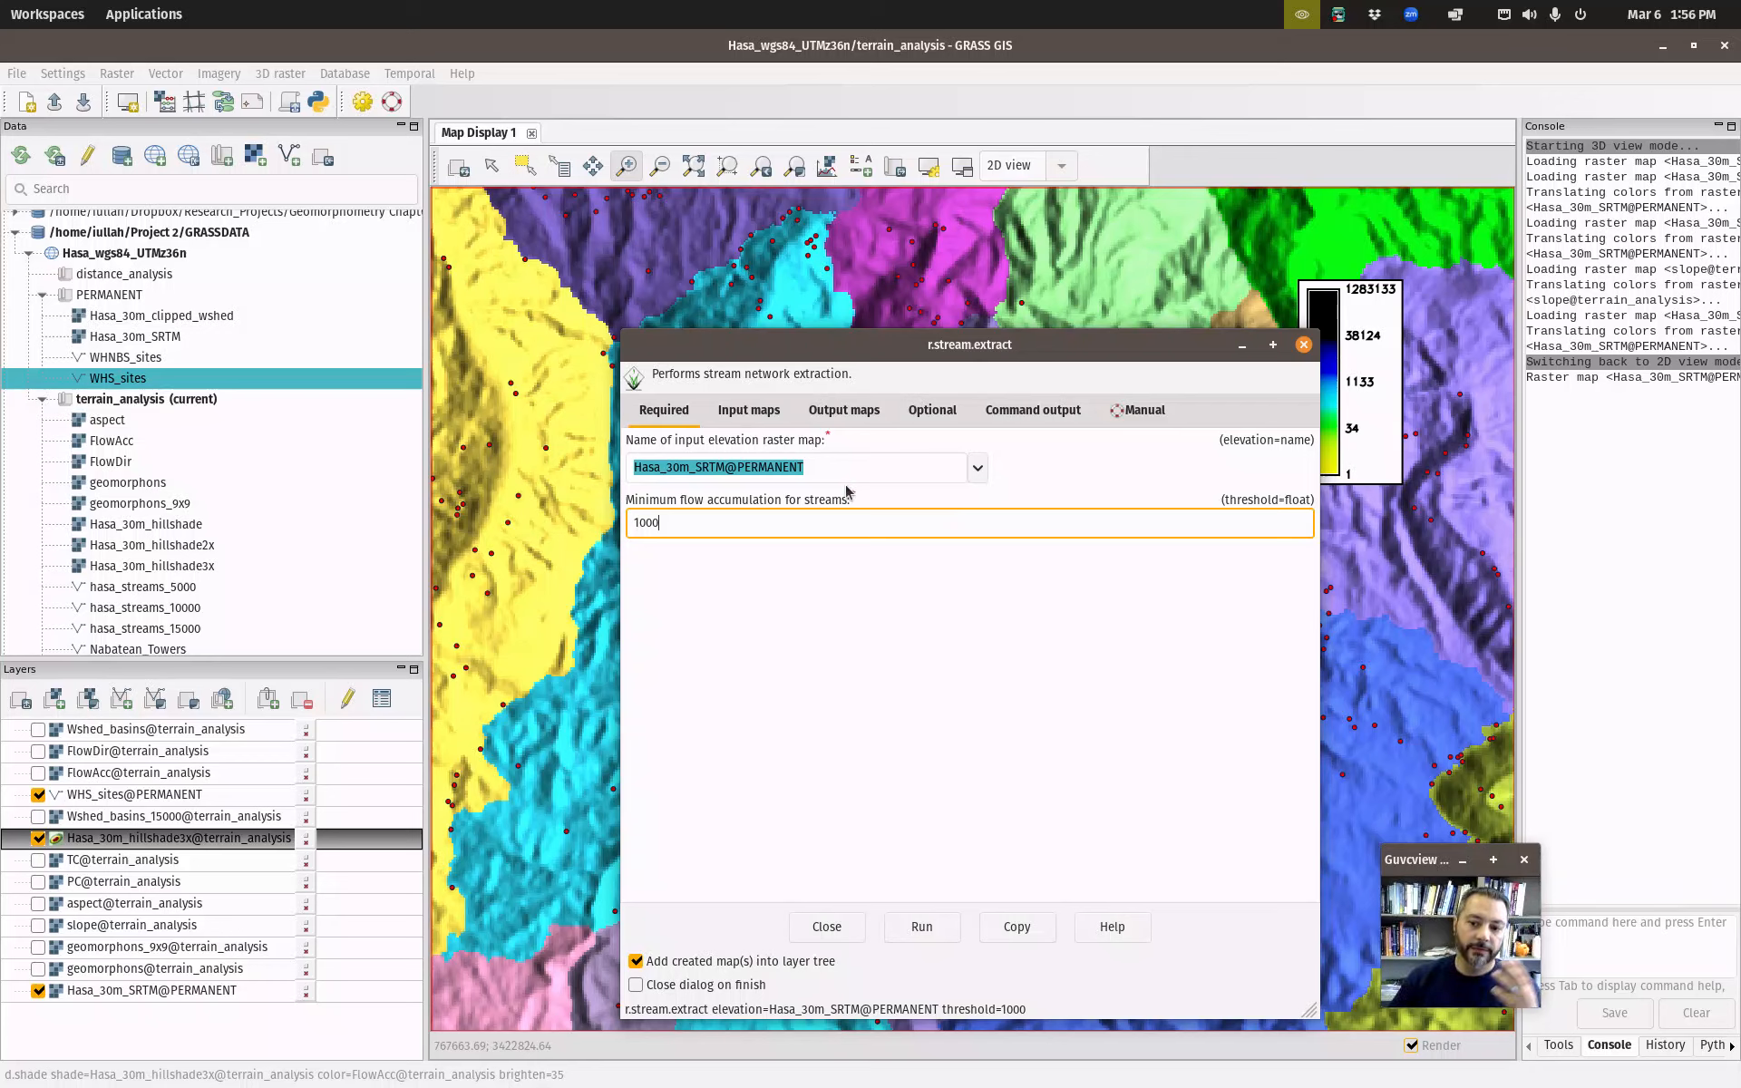
click(749, 413)
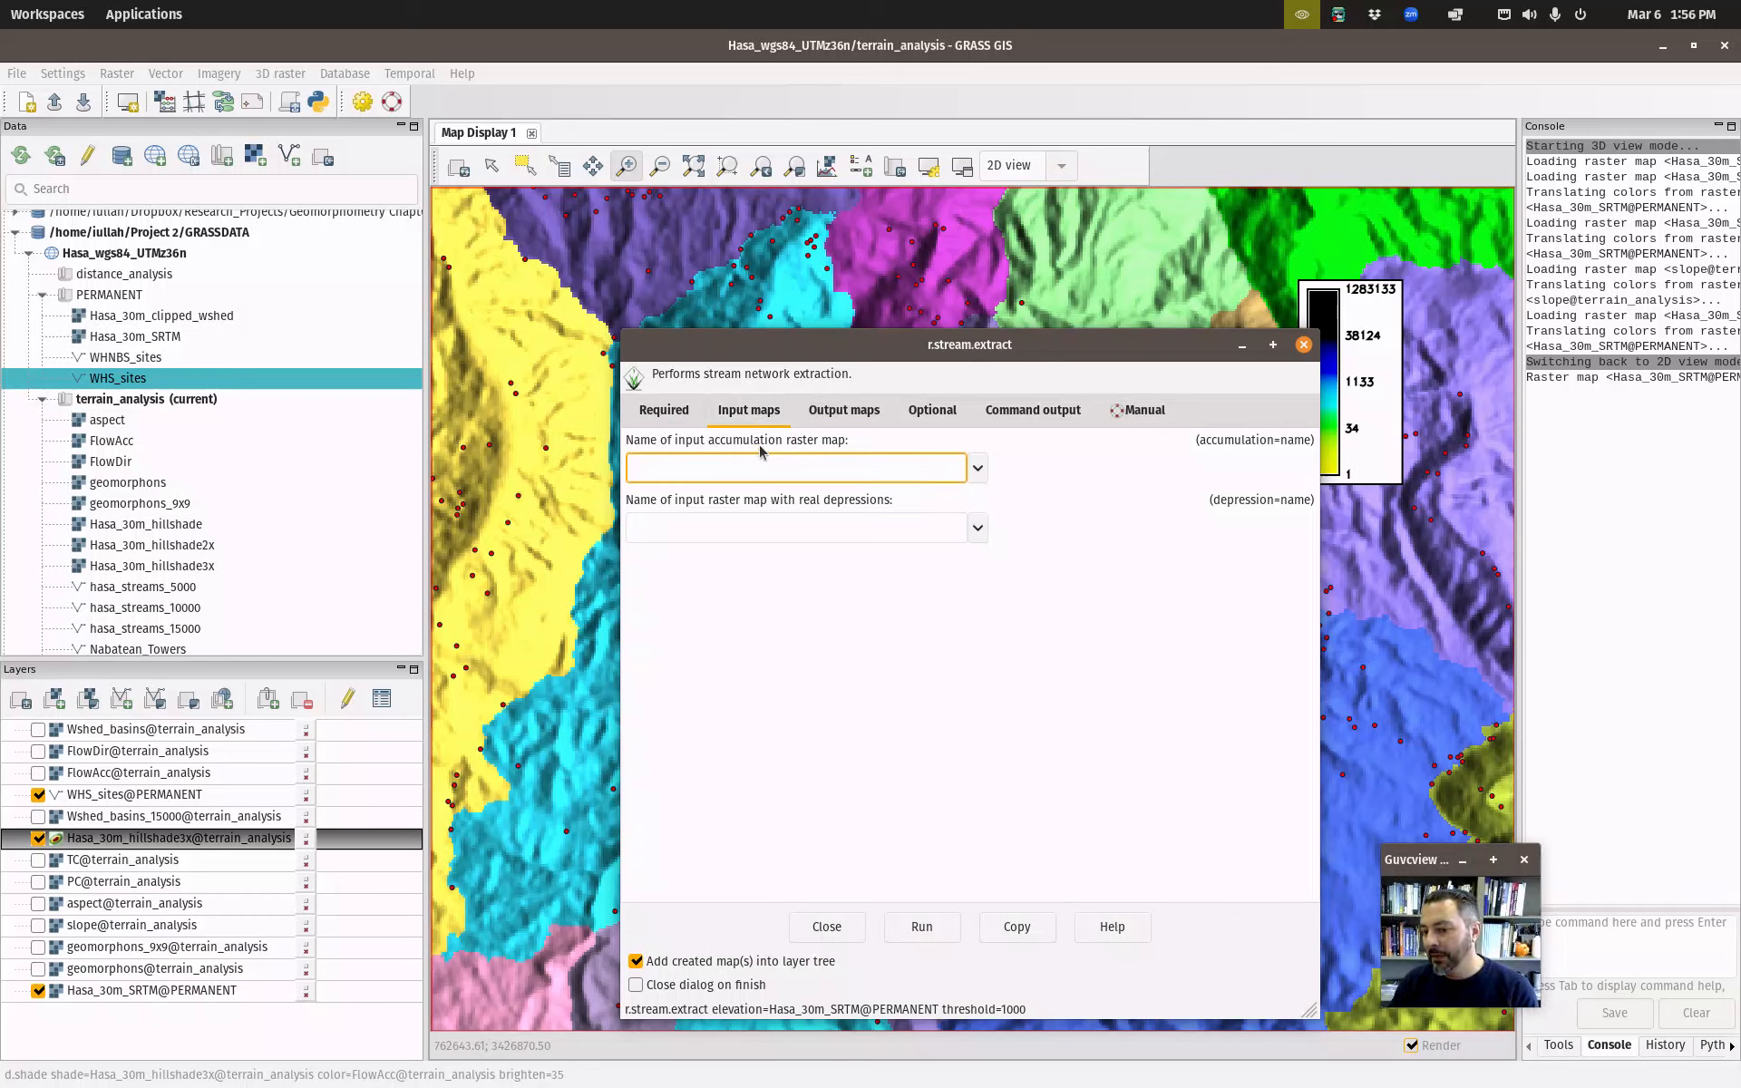
click(978, 467)
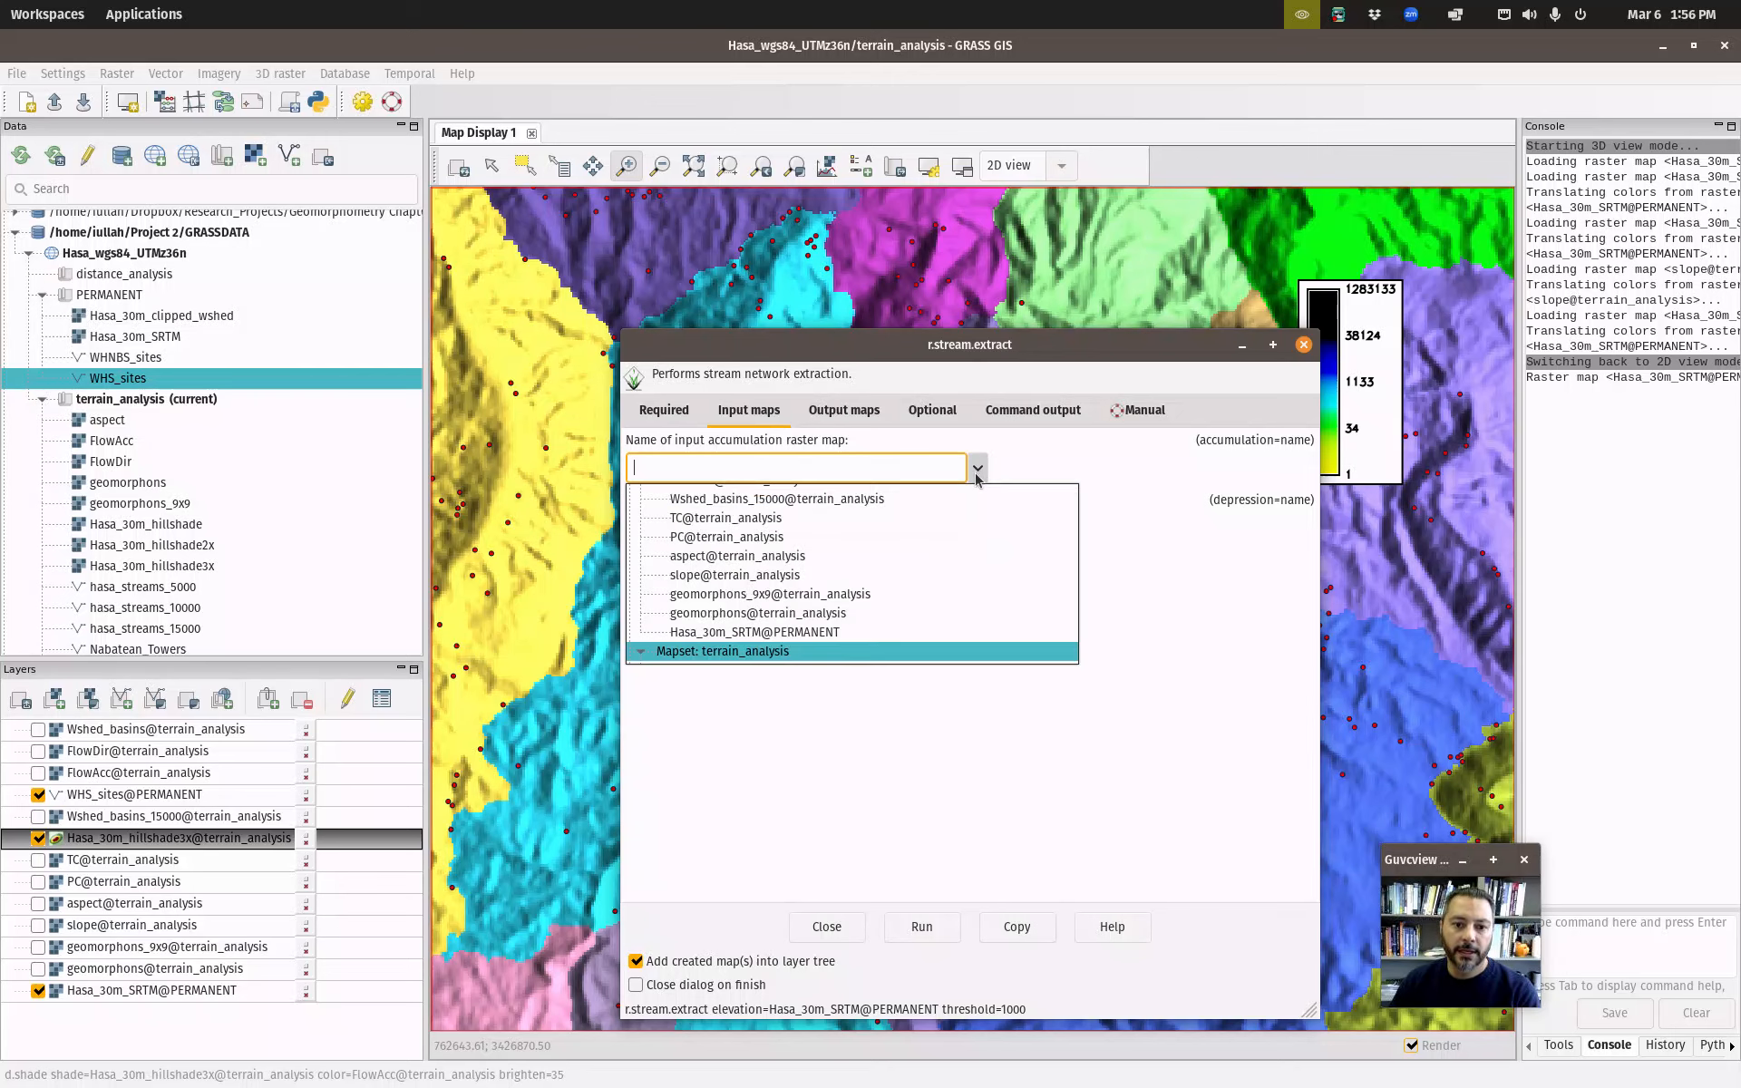
scroll(702, 585, up, 1)
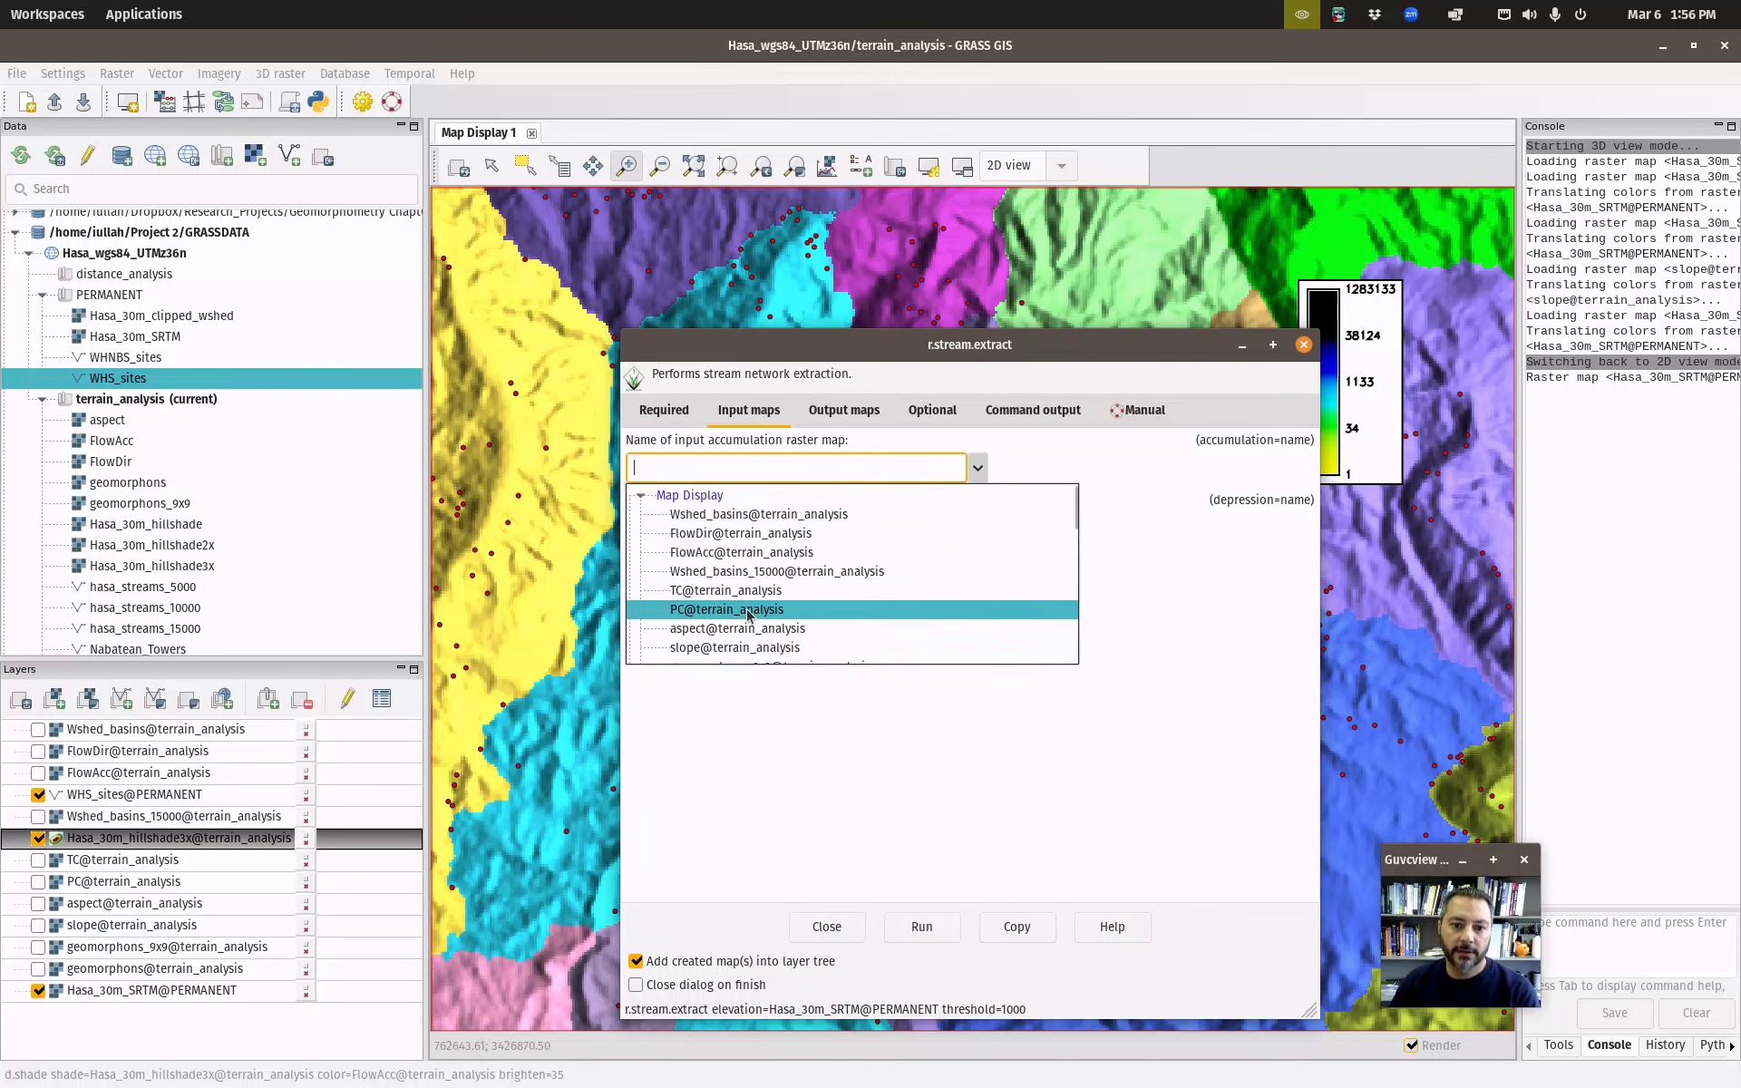
click(742, 553)
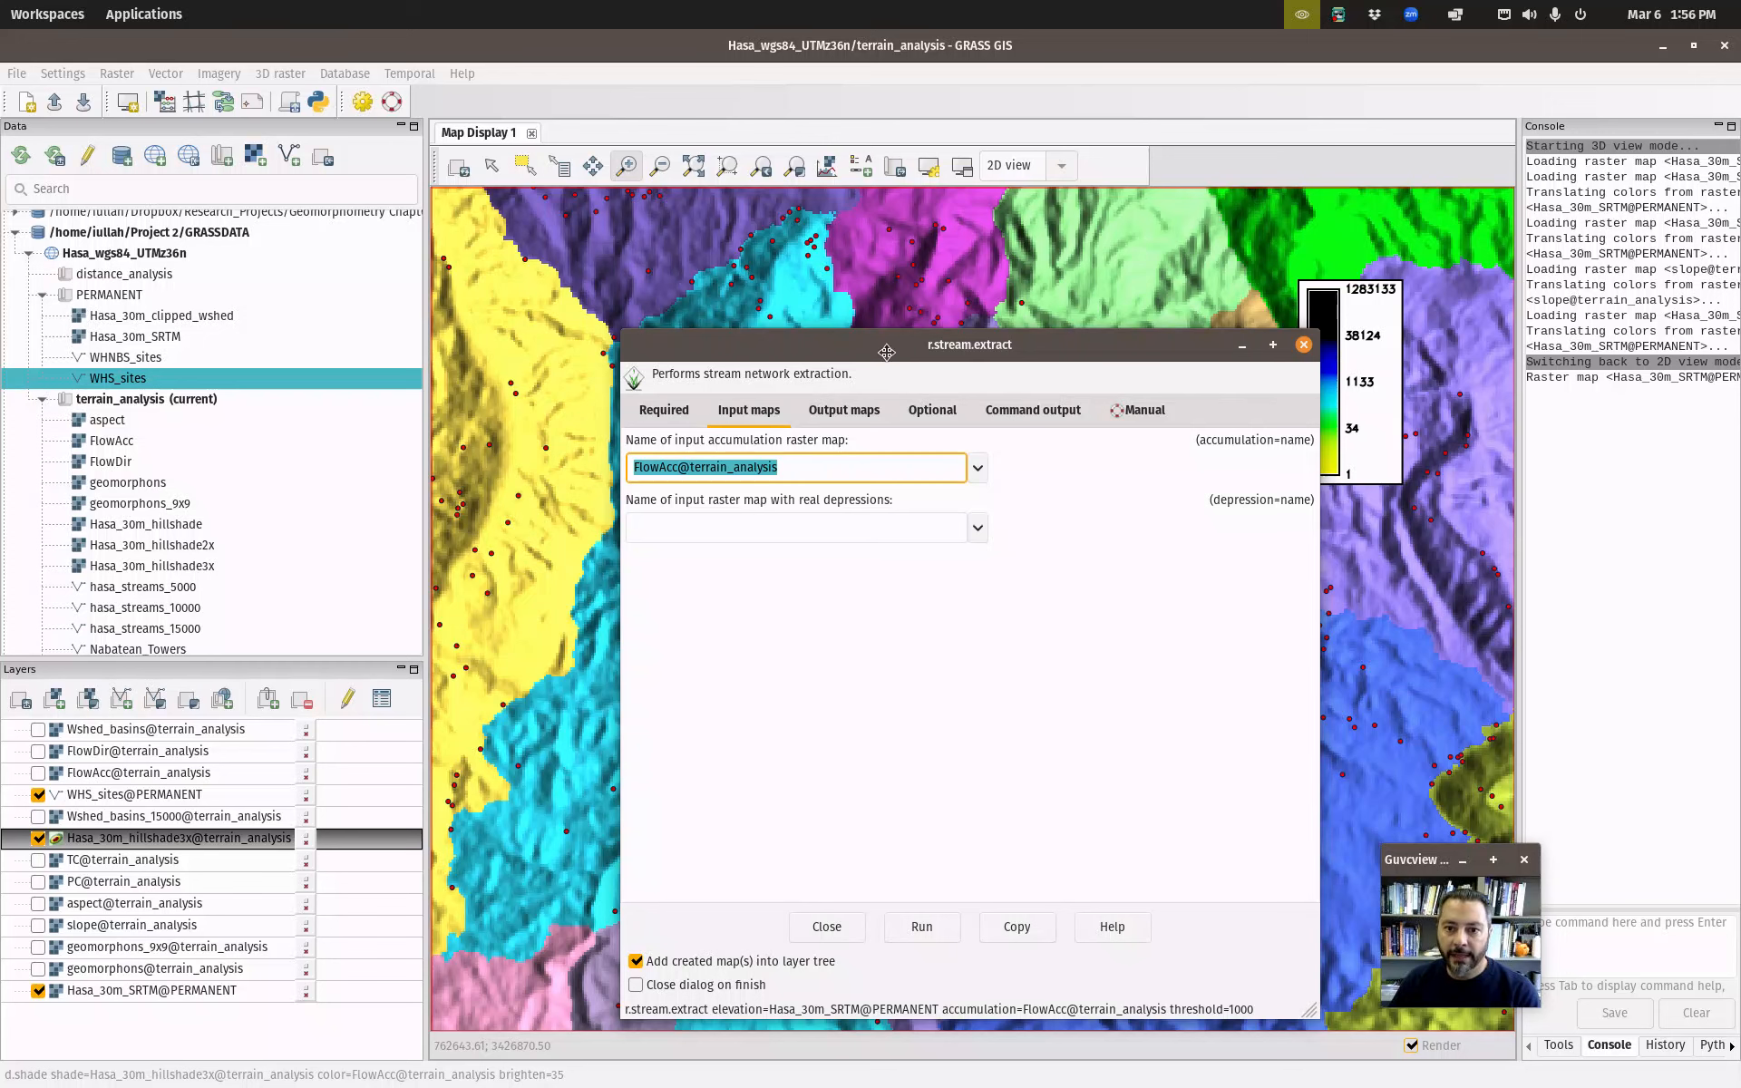
drag(887, 348, 773, 324)
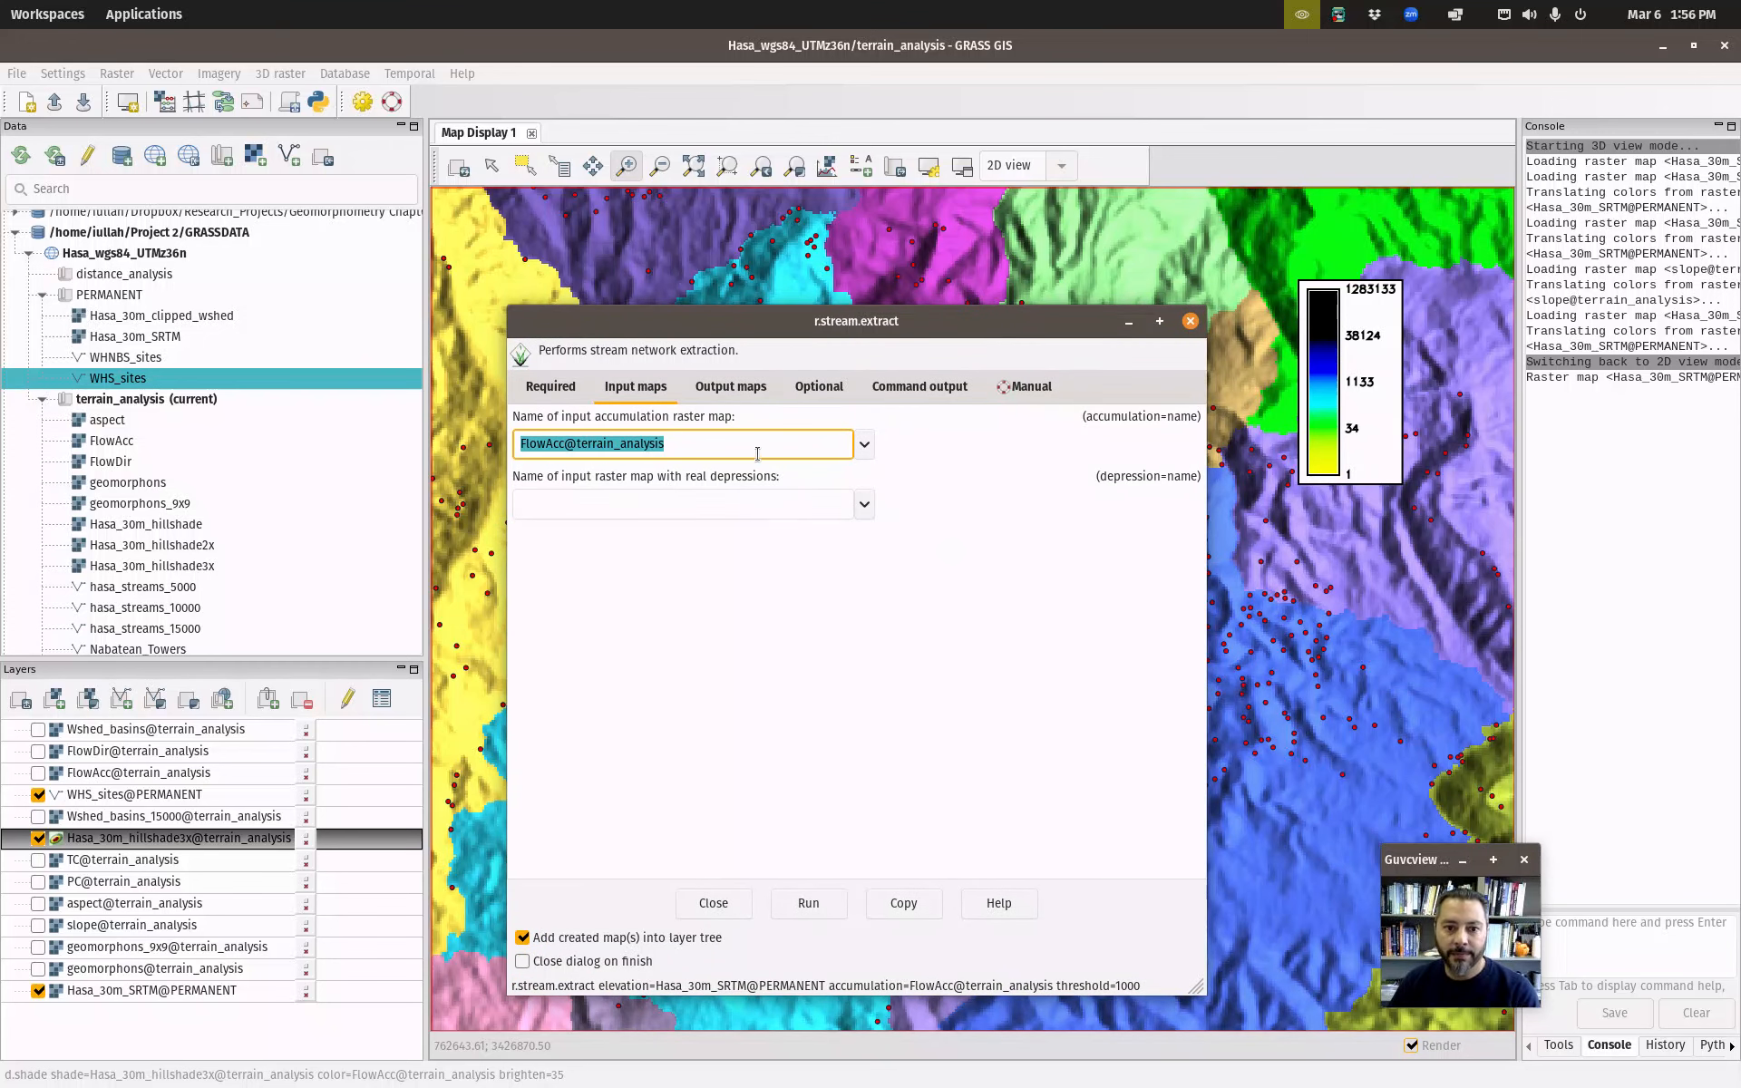
Name the output vector map with unique stream ids hasa_streams_1000, based on the existing hasa_streams_5000 name.
click(731, 387)
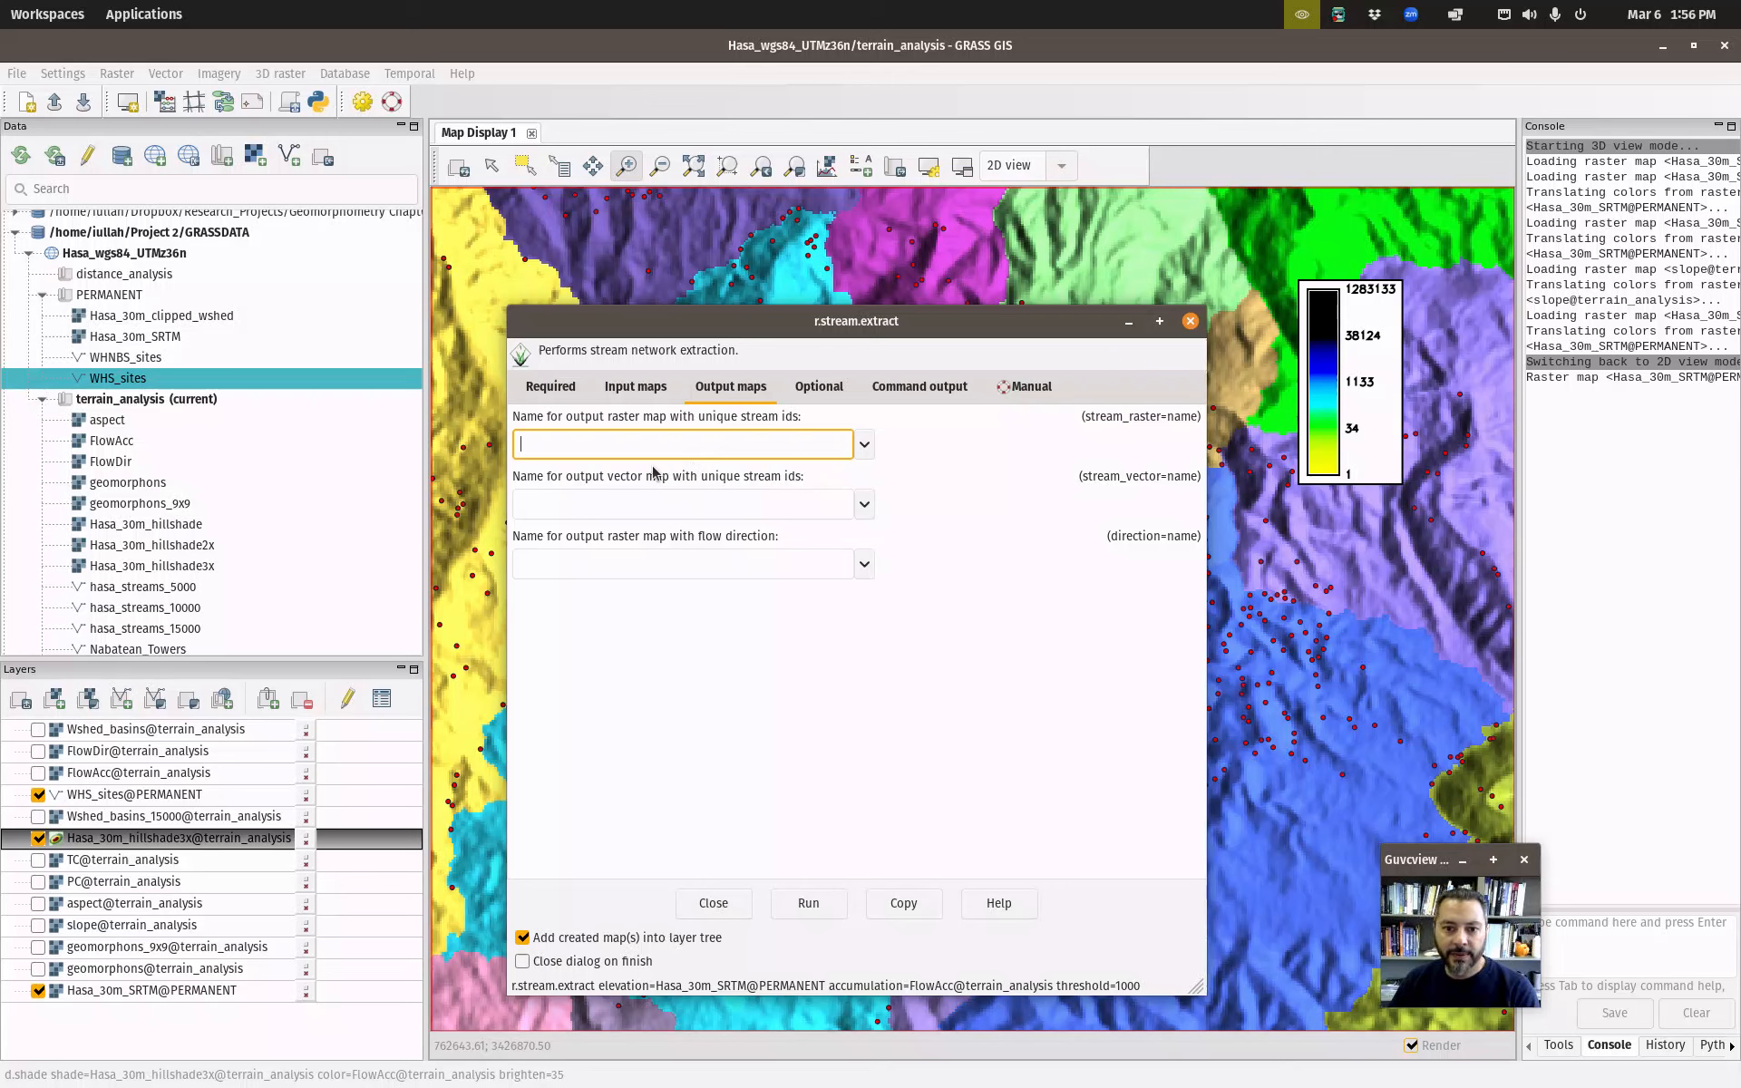
click(863, 505)
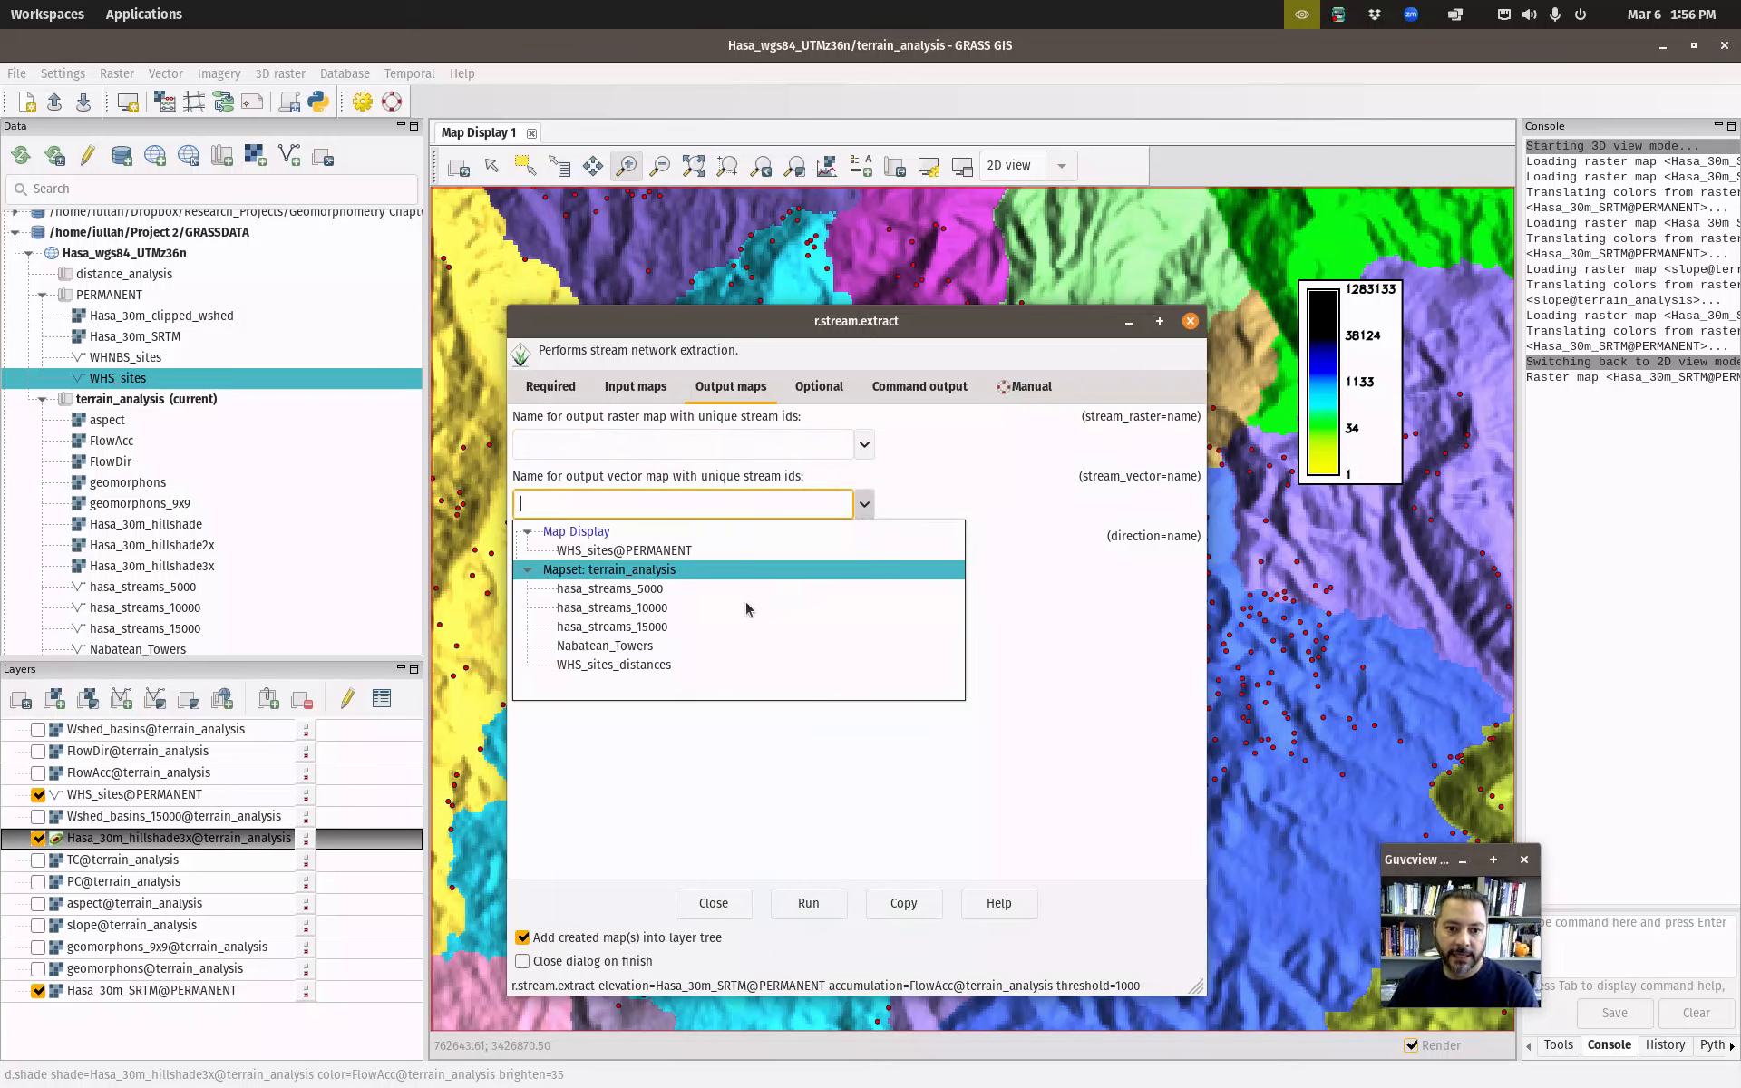
click(642, 591)
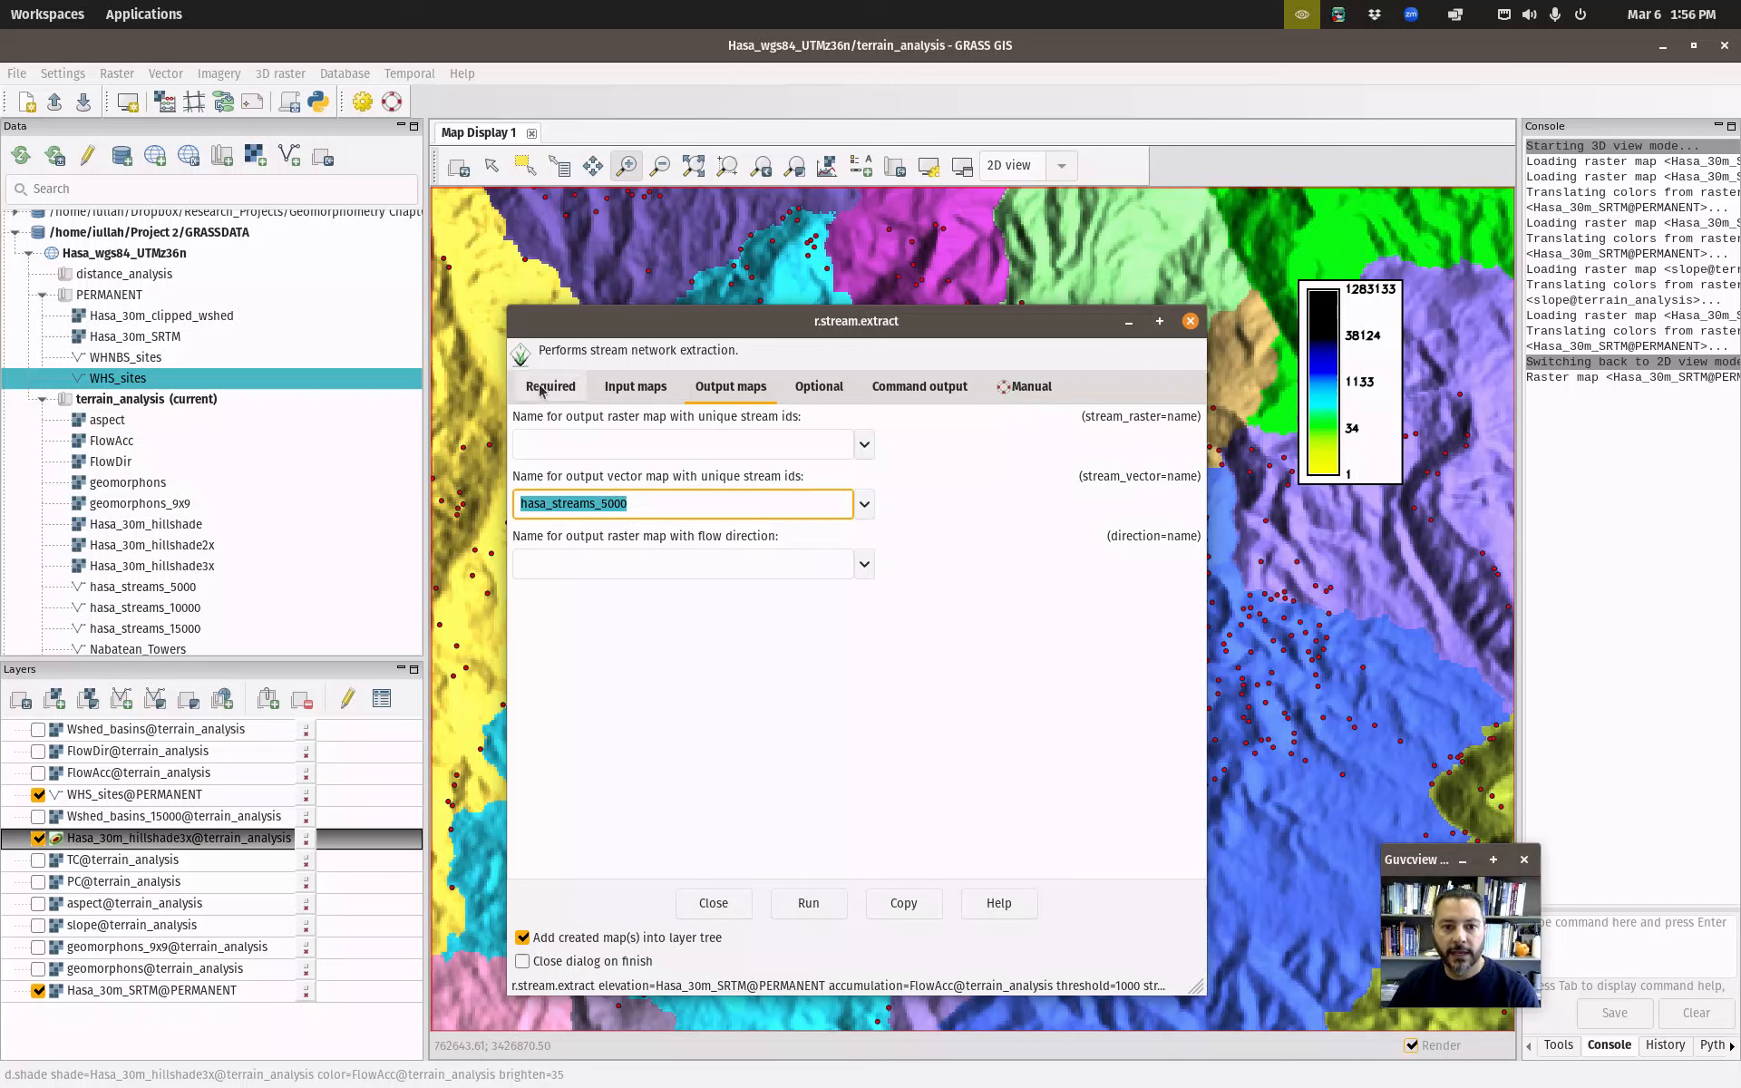
click(606, 505)
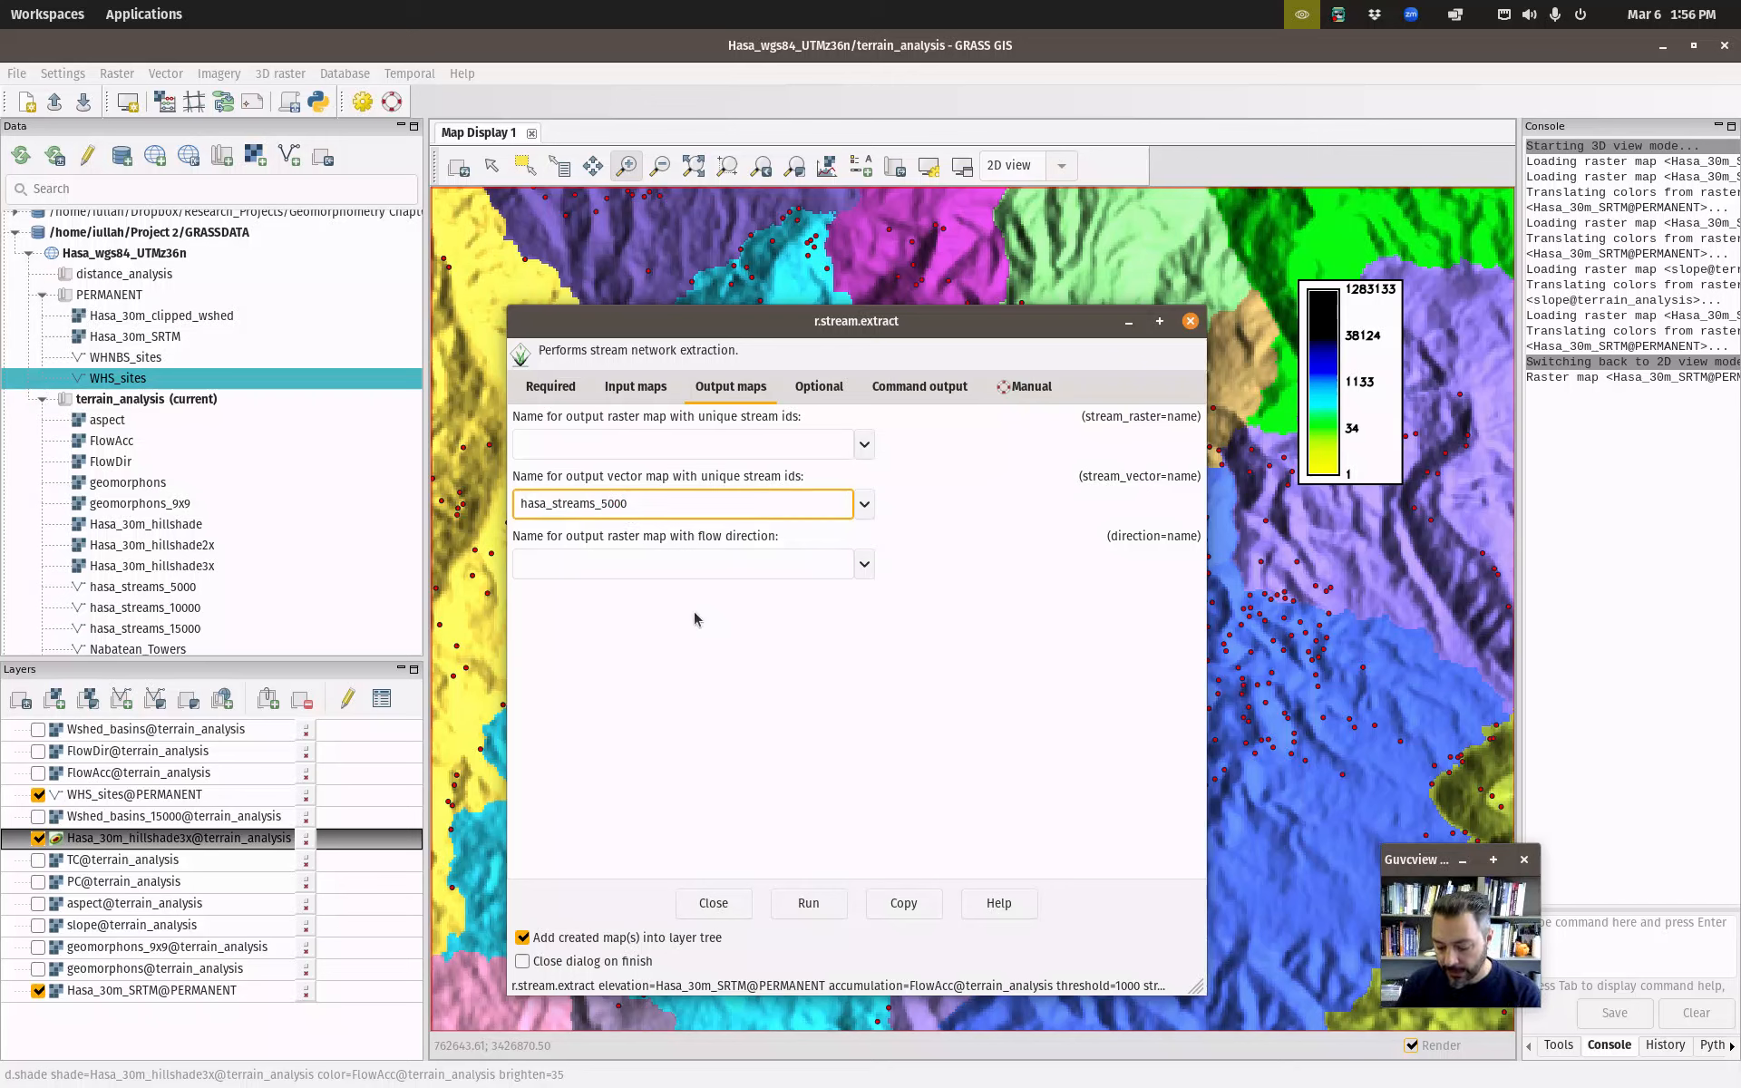
key(BackSpace)
text(1)
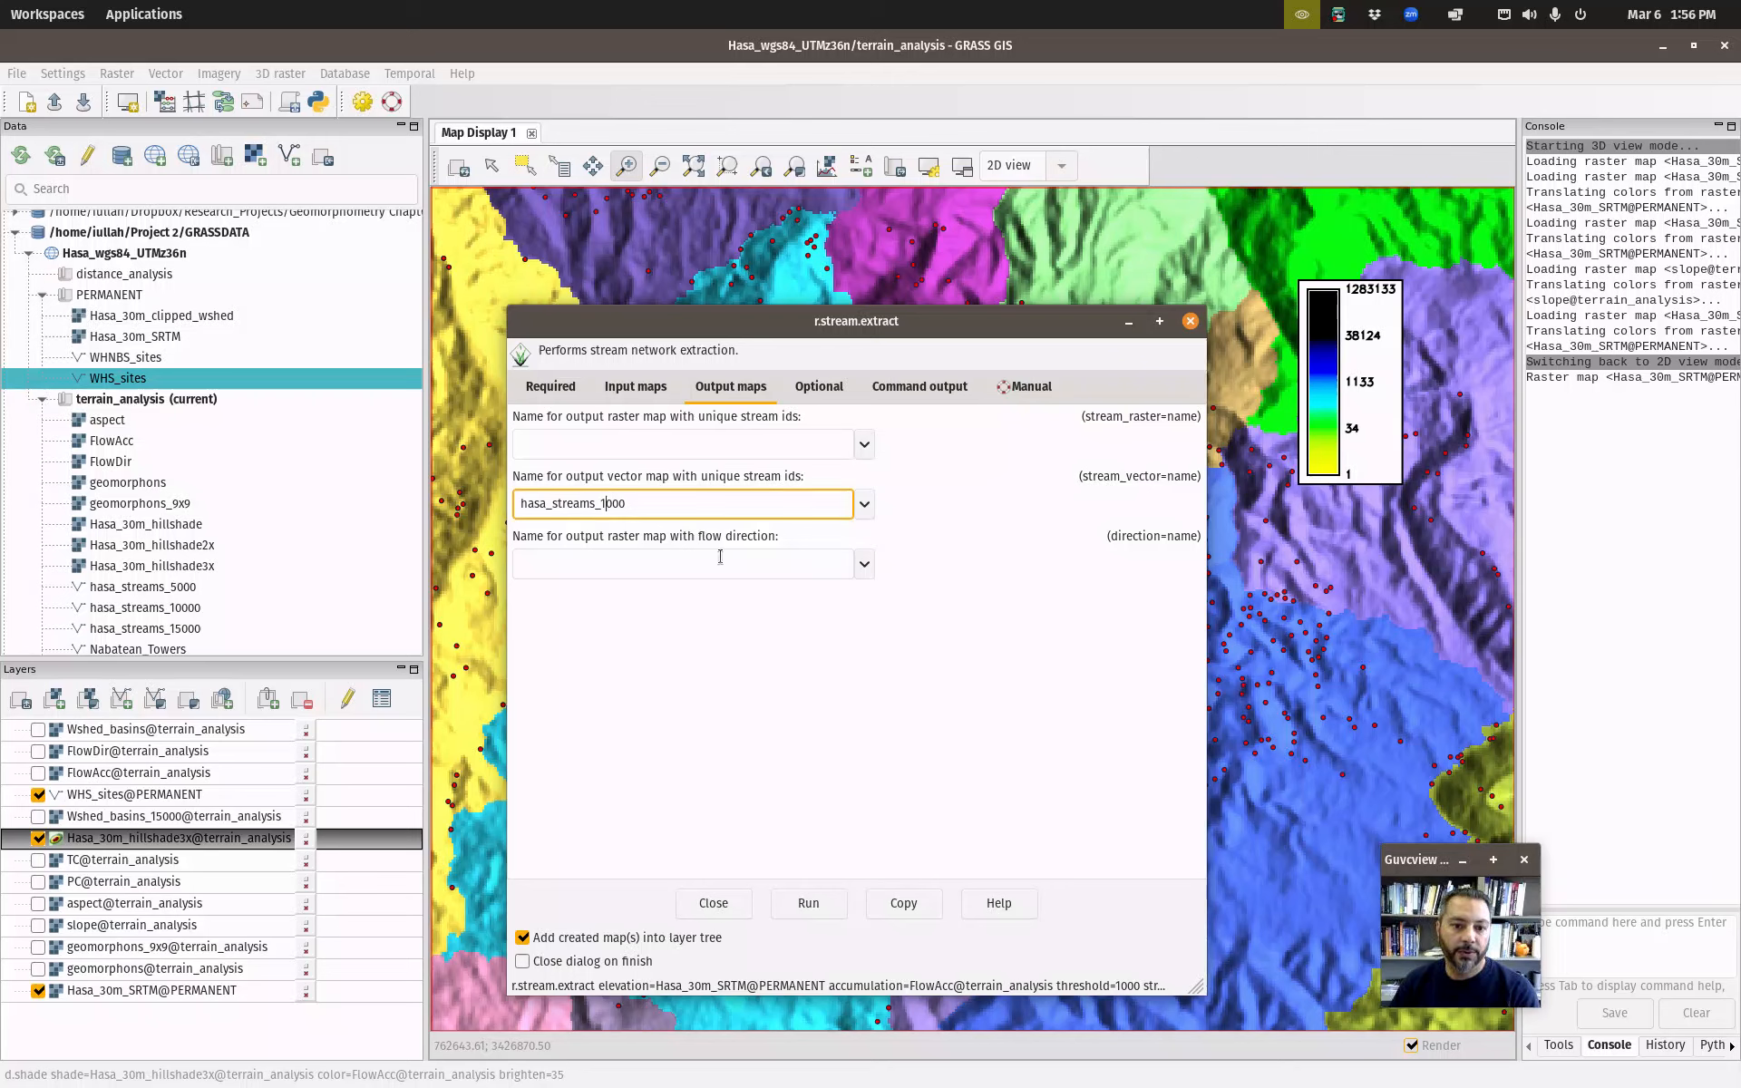
Allow 3000 MB of memory, use SFD above a threshold of 10000, and run the stream extraction.
click(819, 386)
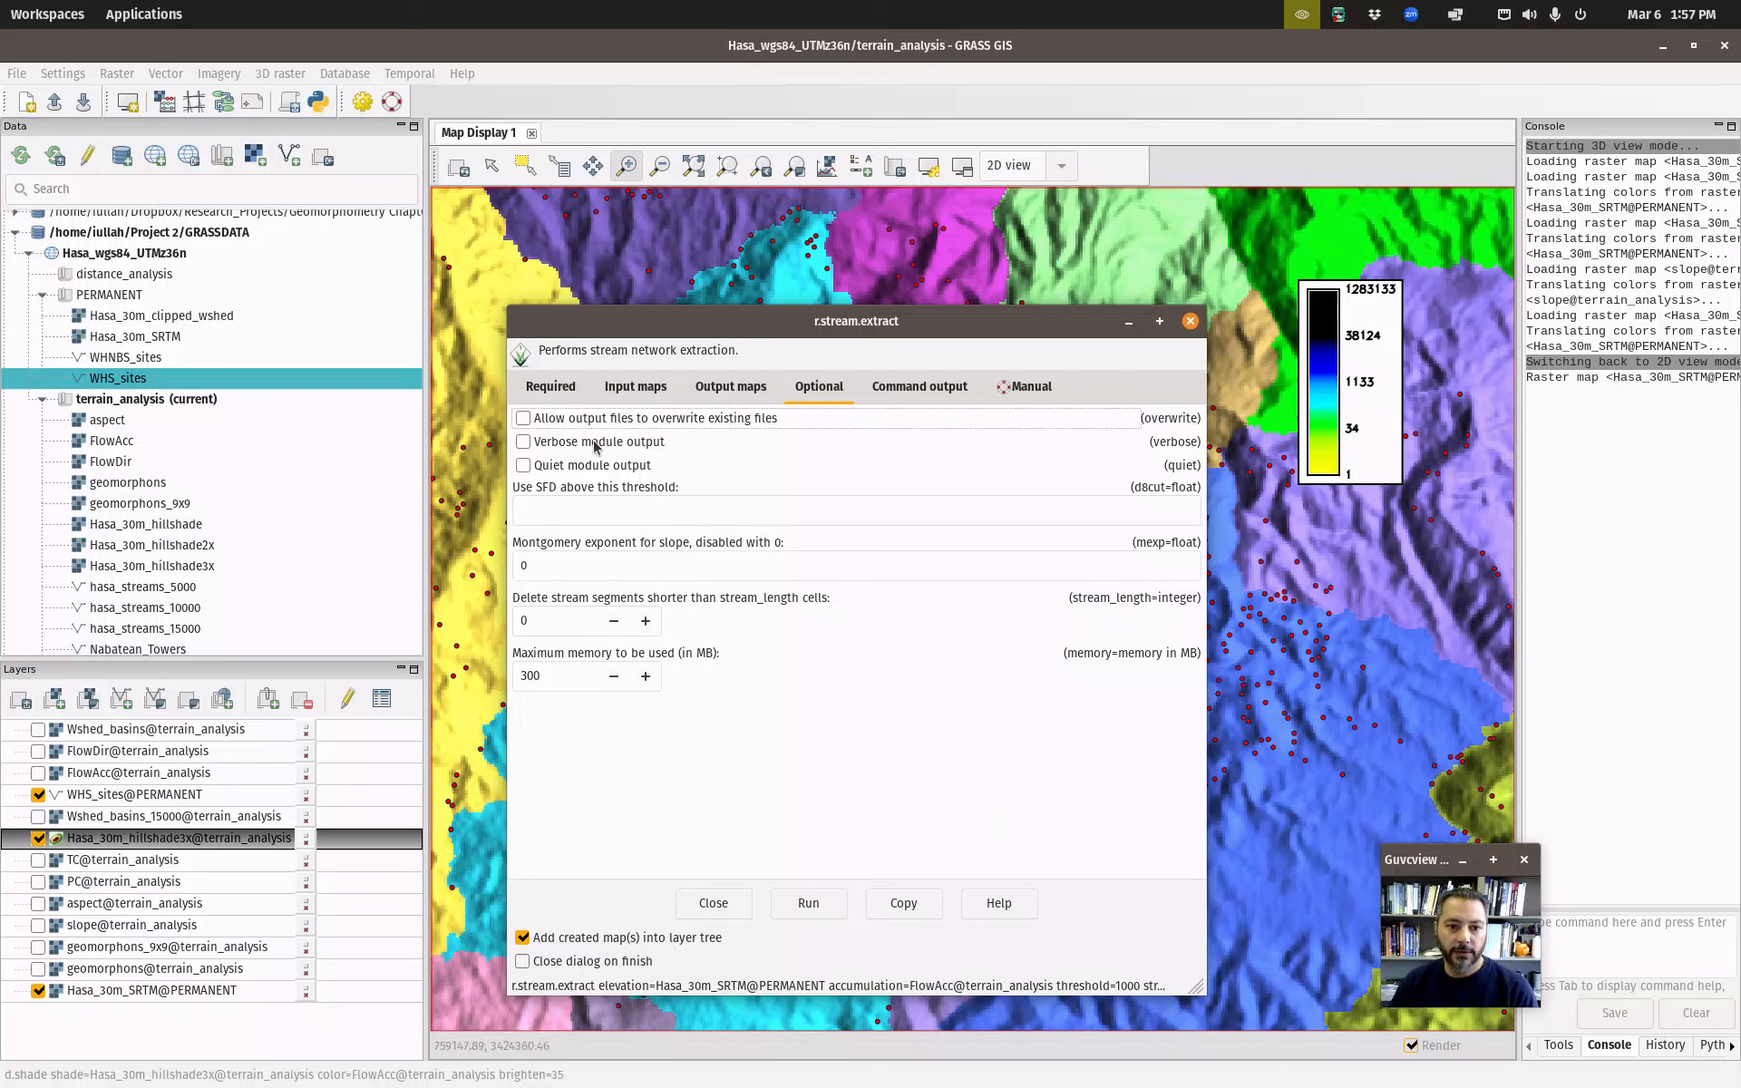
click(561, 677)
text(0)
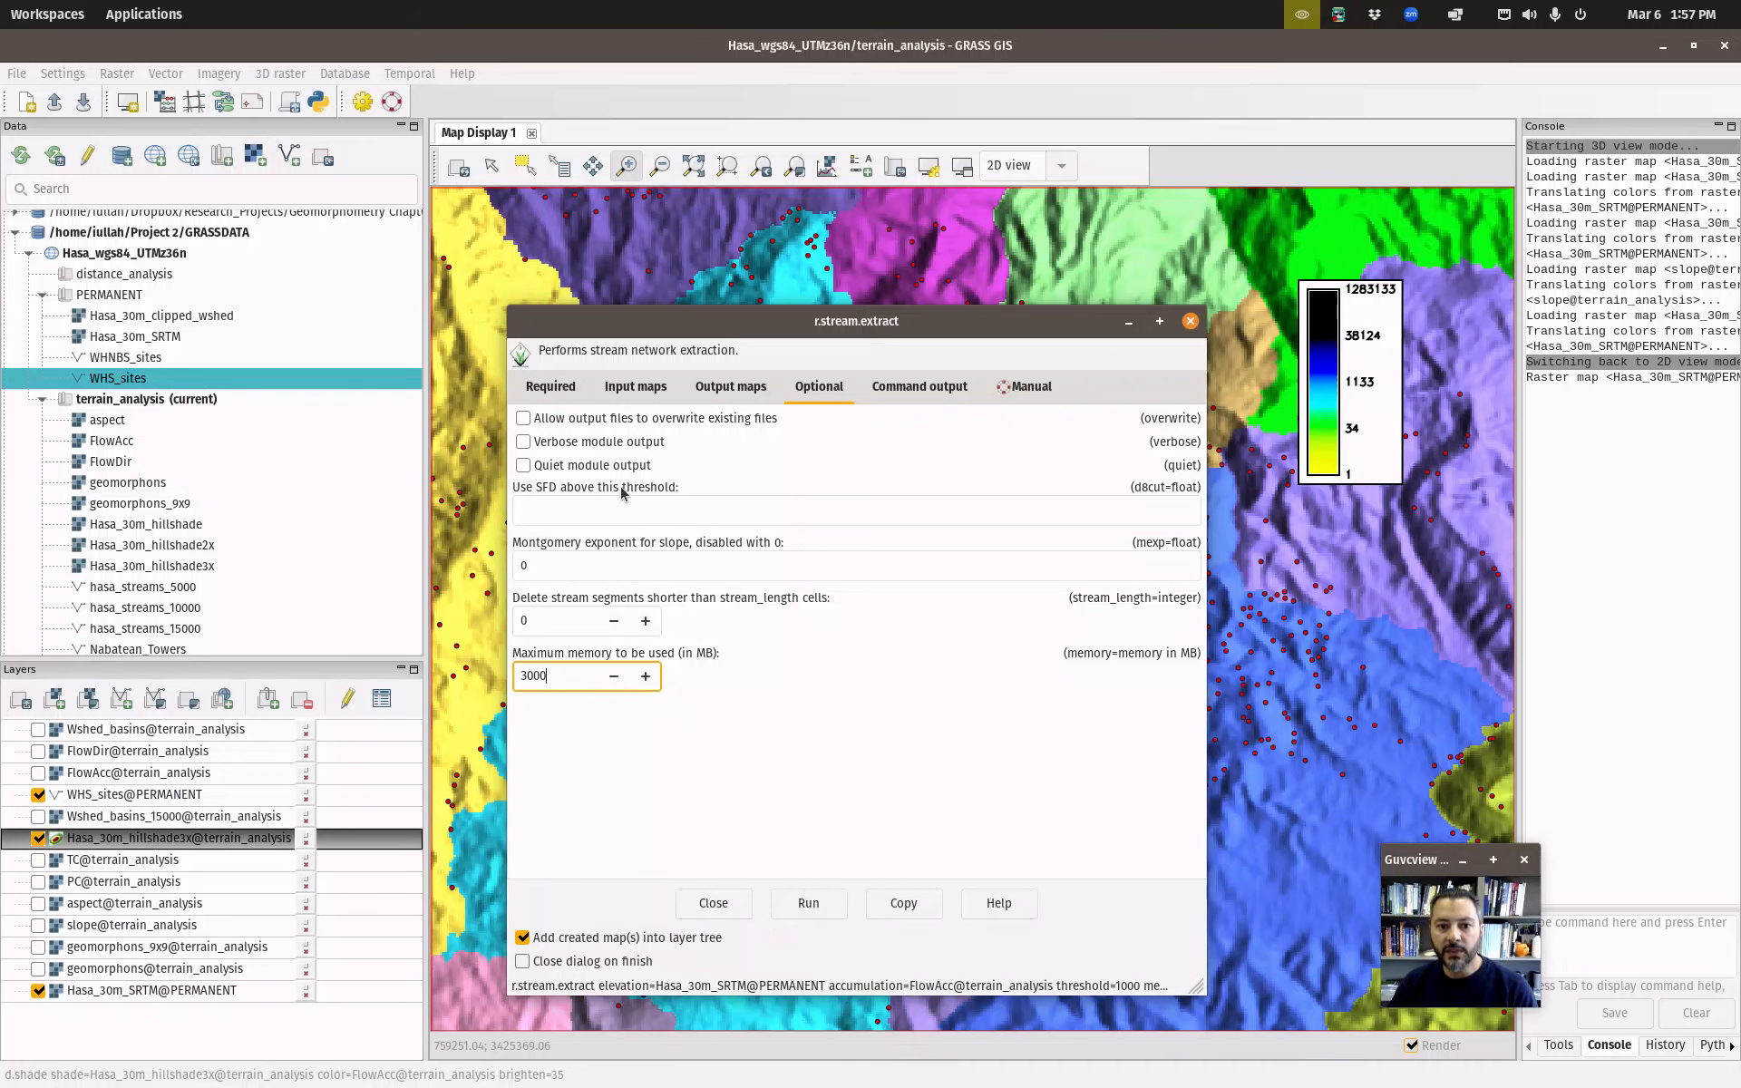
click(601, 522)
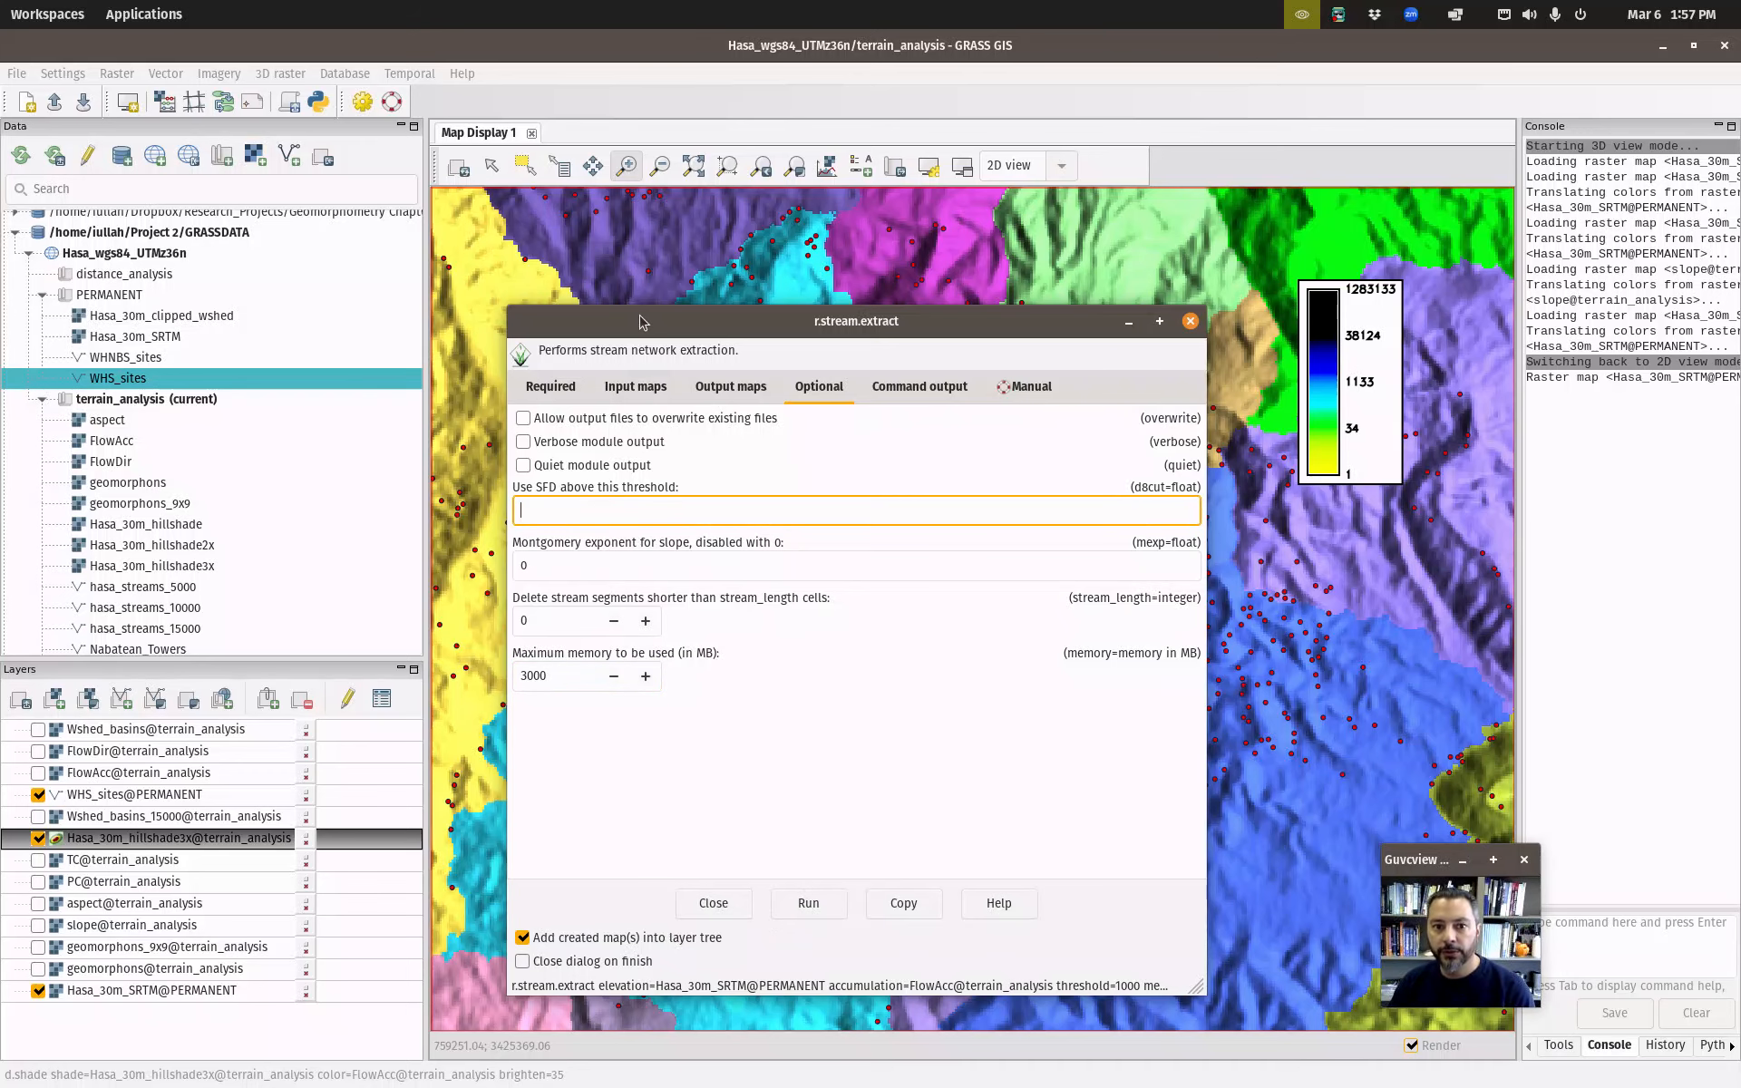
mouse_move(645, 317)
mouse_down()
mouse_move(984, 525)
mouse_move(929, 611)
mouse_move(412, 604)
mouse_move(645, 304)
mouse_up()
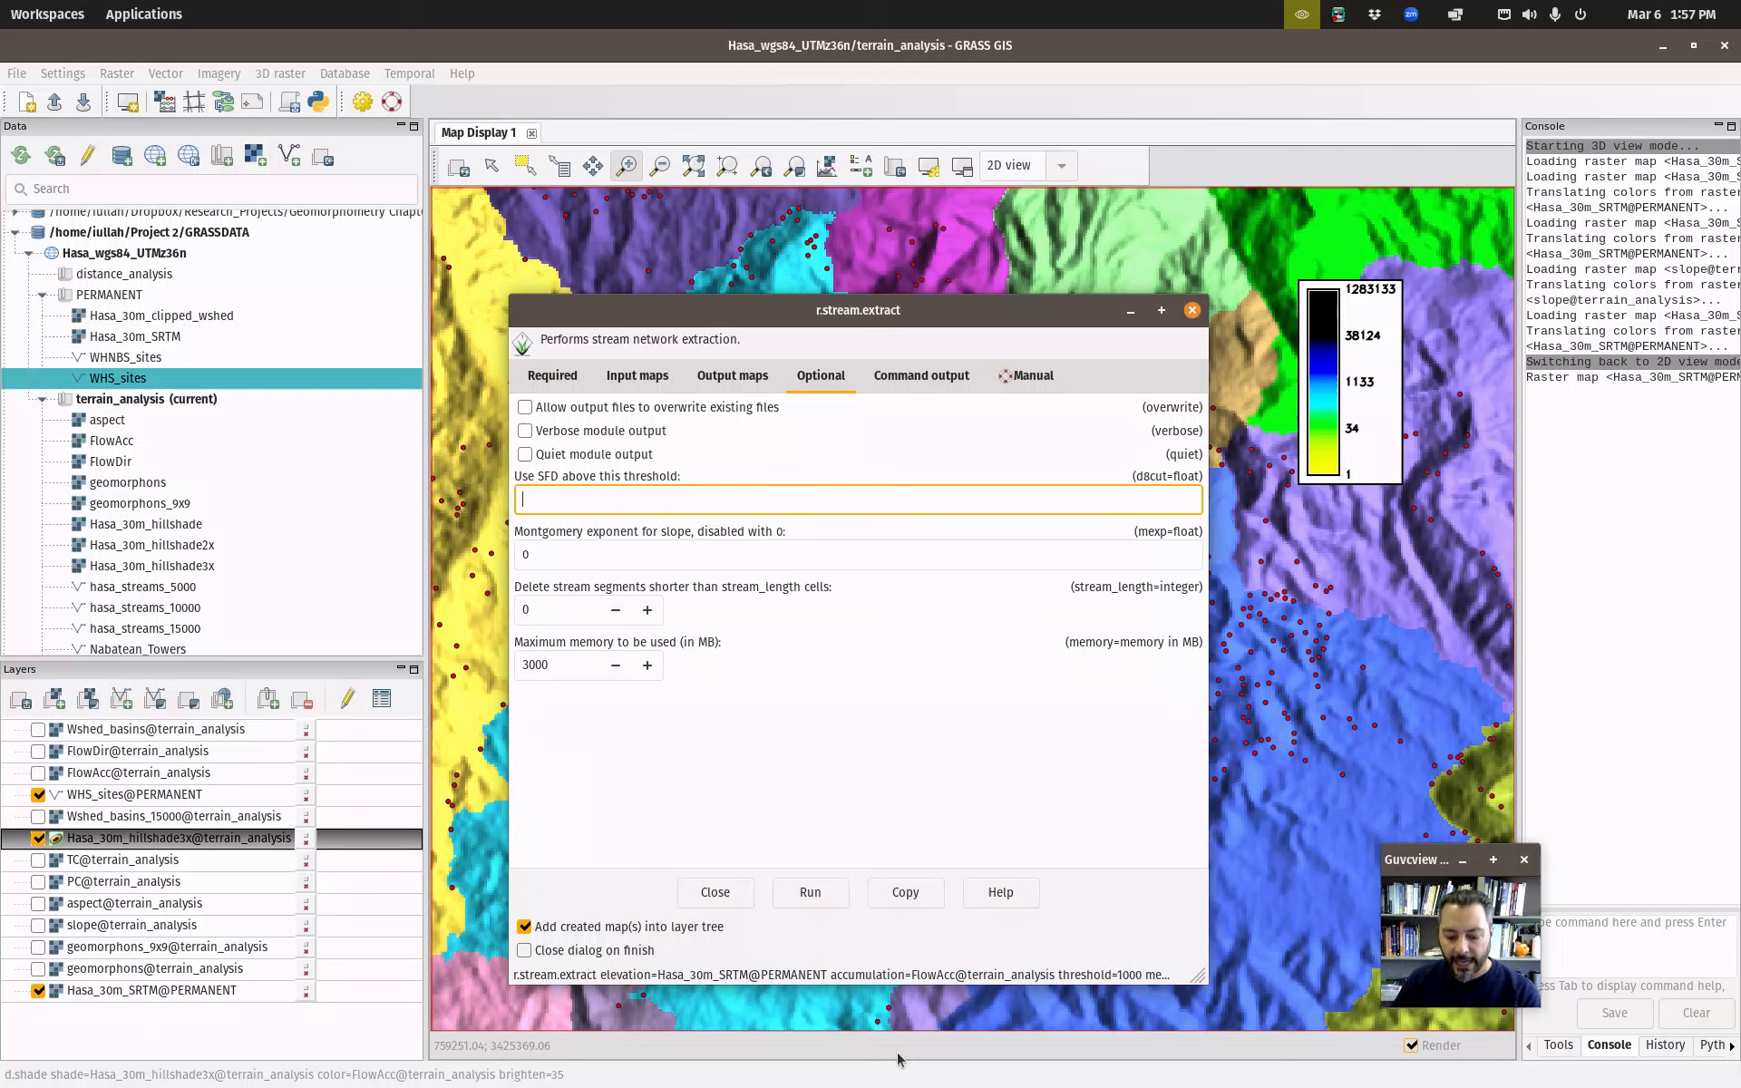
text(1000)
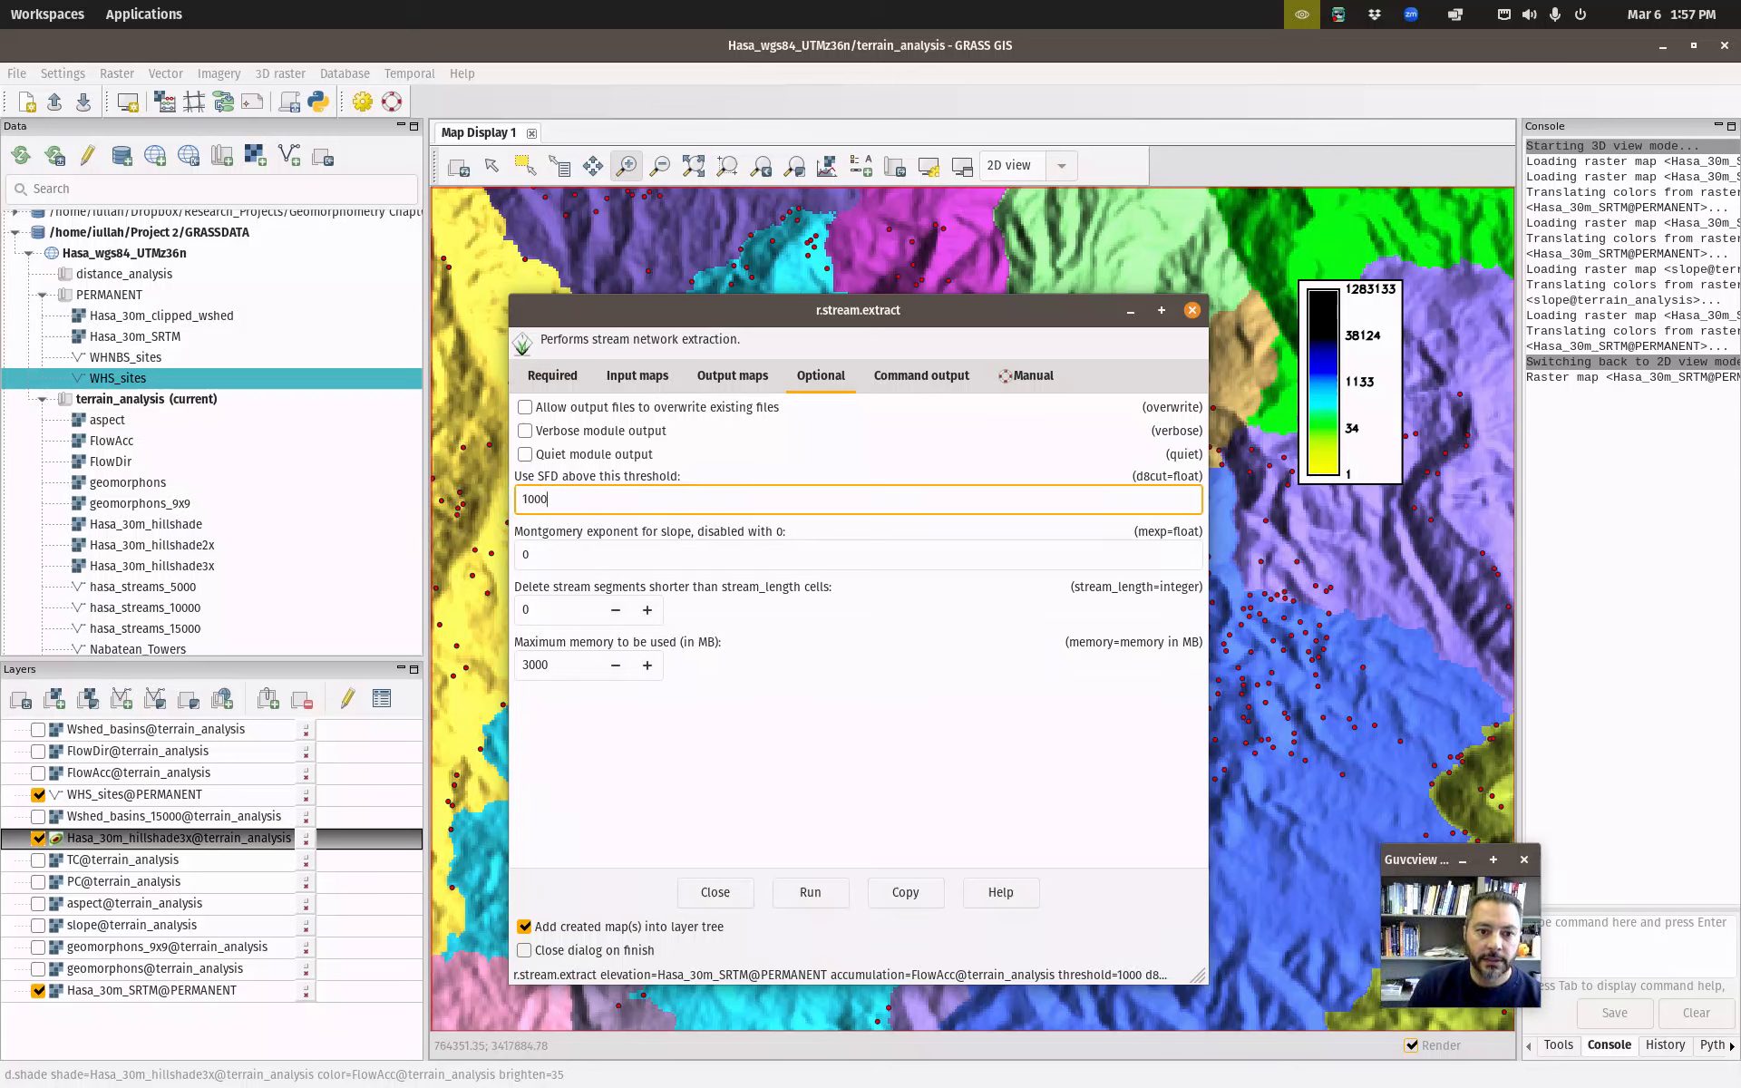
text(0)
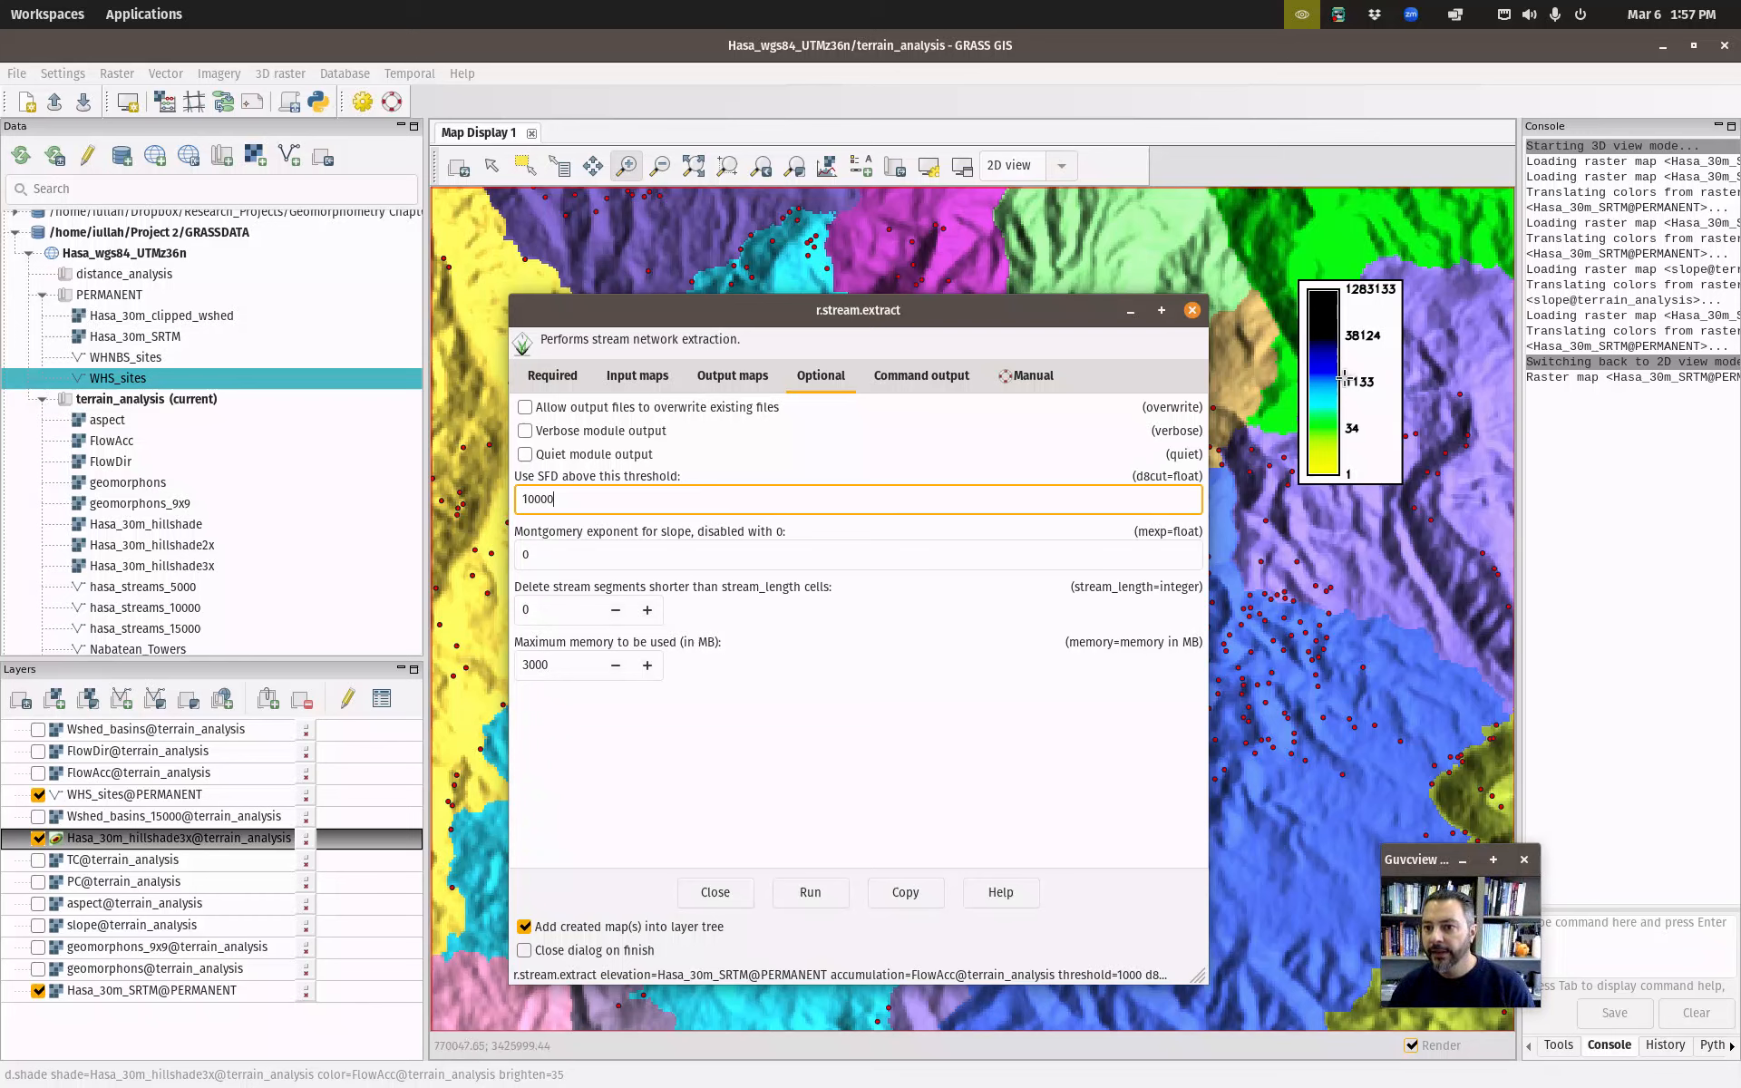
click(810, 892)
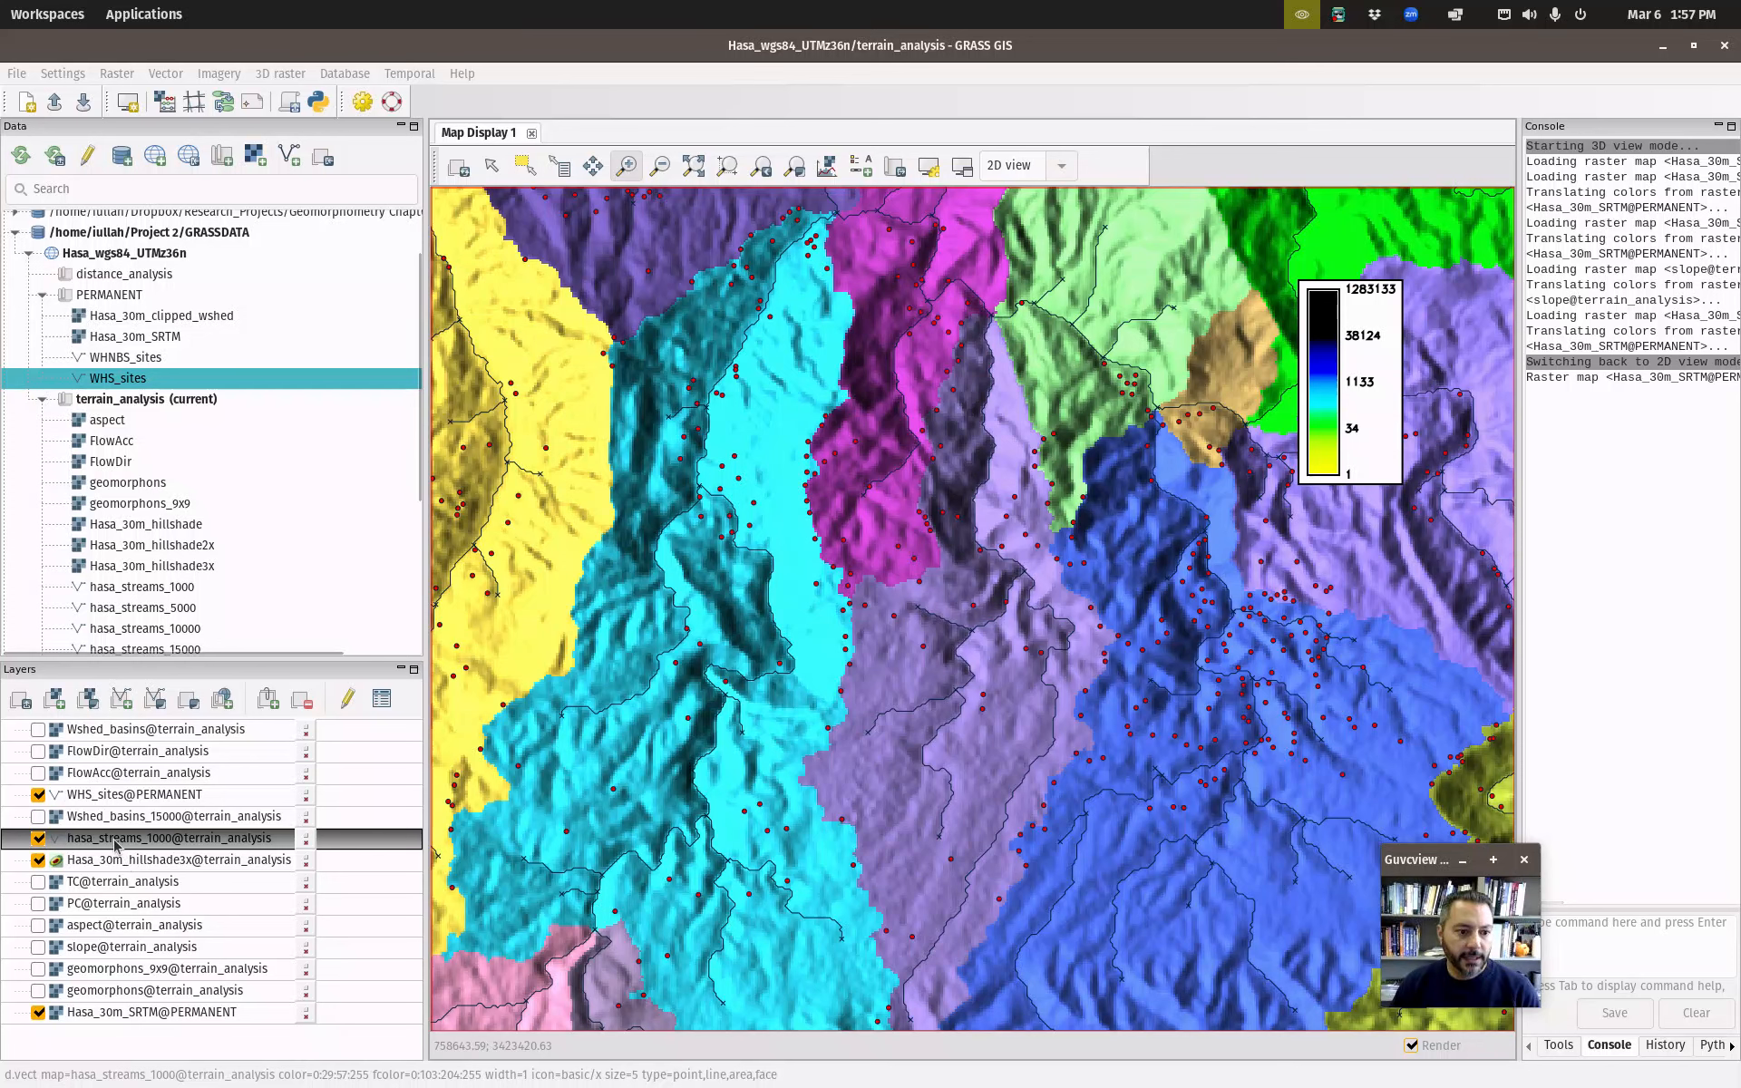
Hide the draped Hasa_30m_hillshade3x layer and exclude point features from the hasa_streams_1000 display.
click(38, 860)
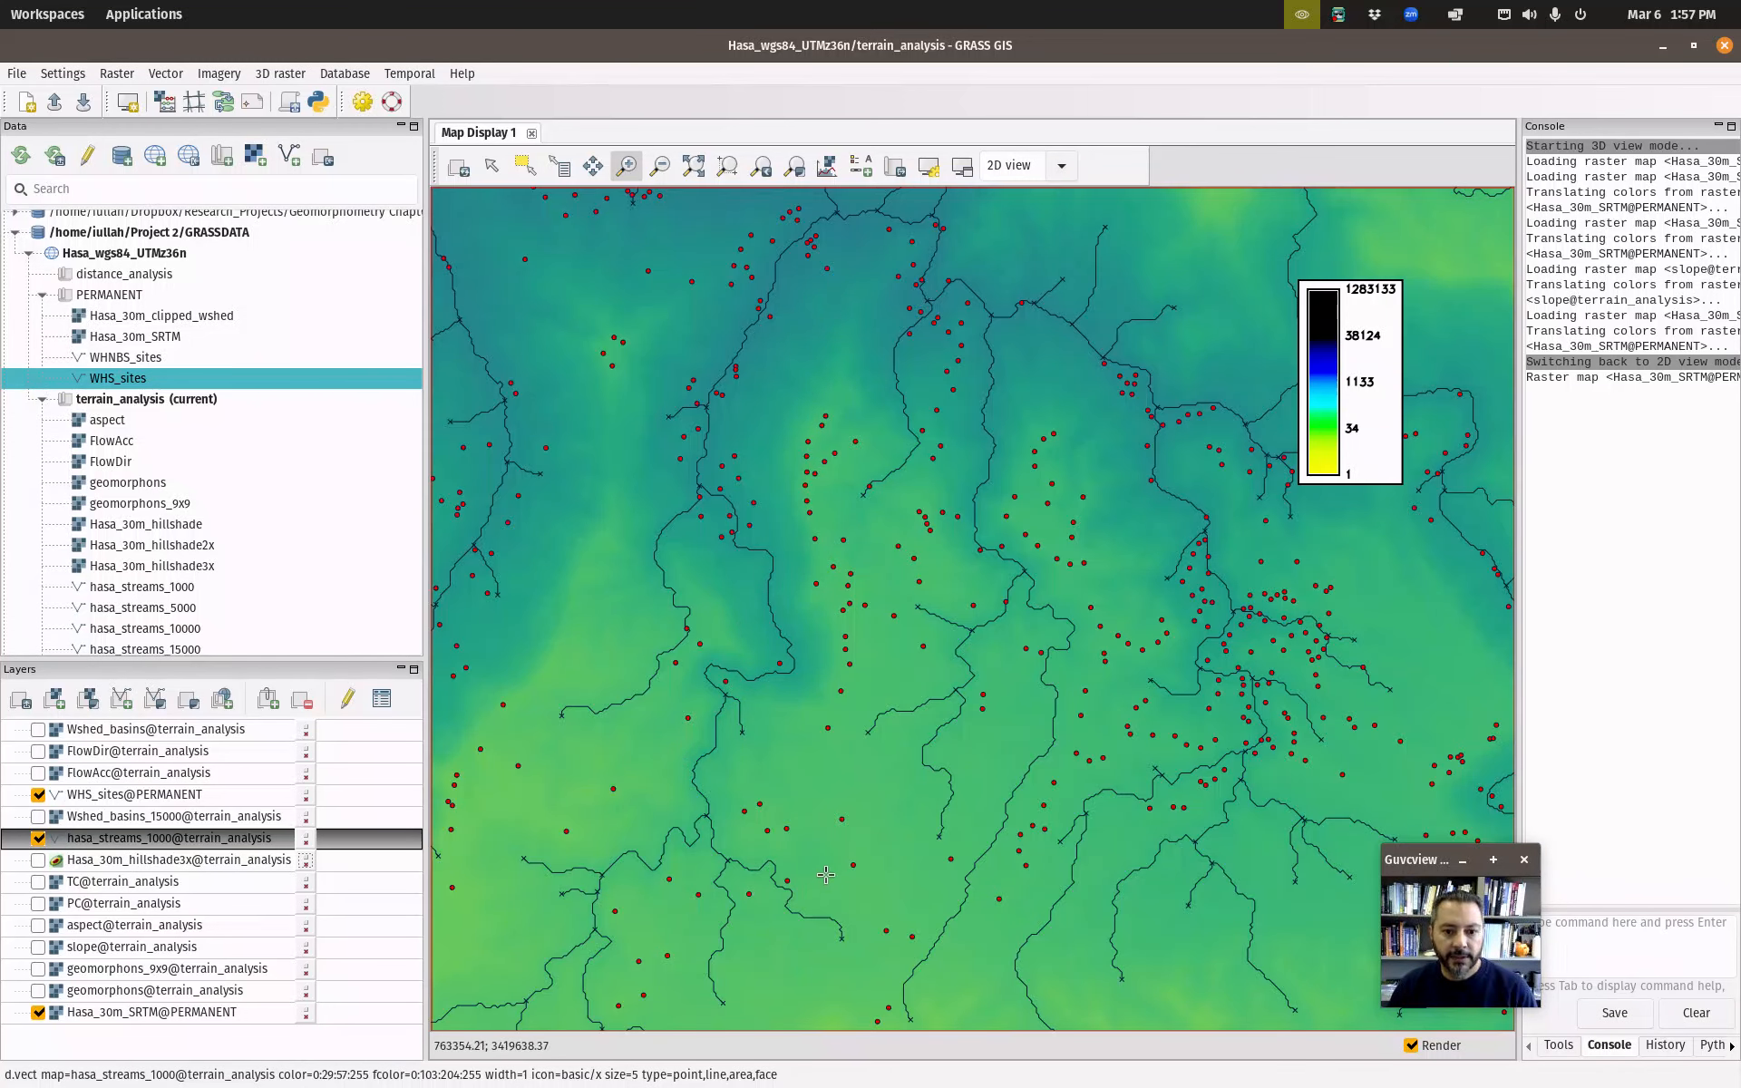
double_click(169, 838)
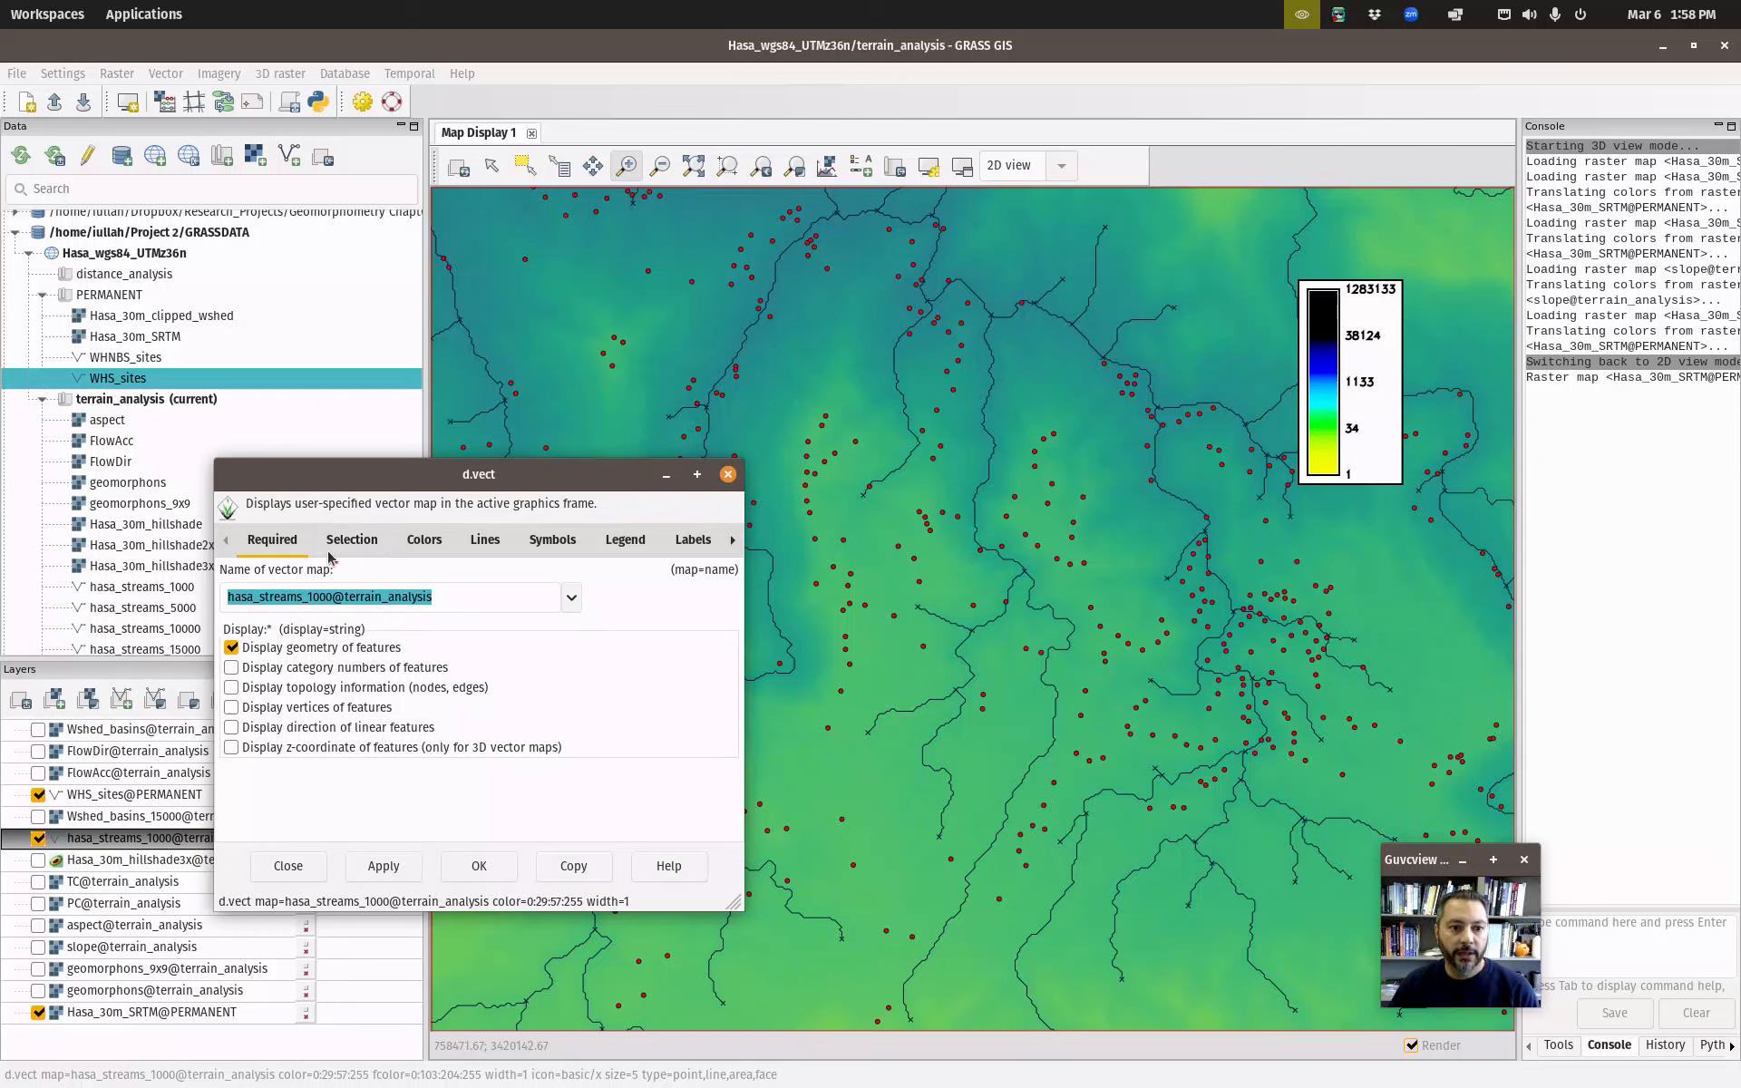
click(351, 540)
click(230, 666)
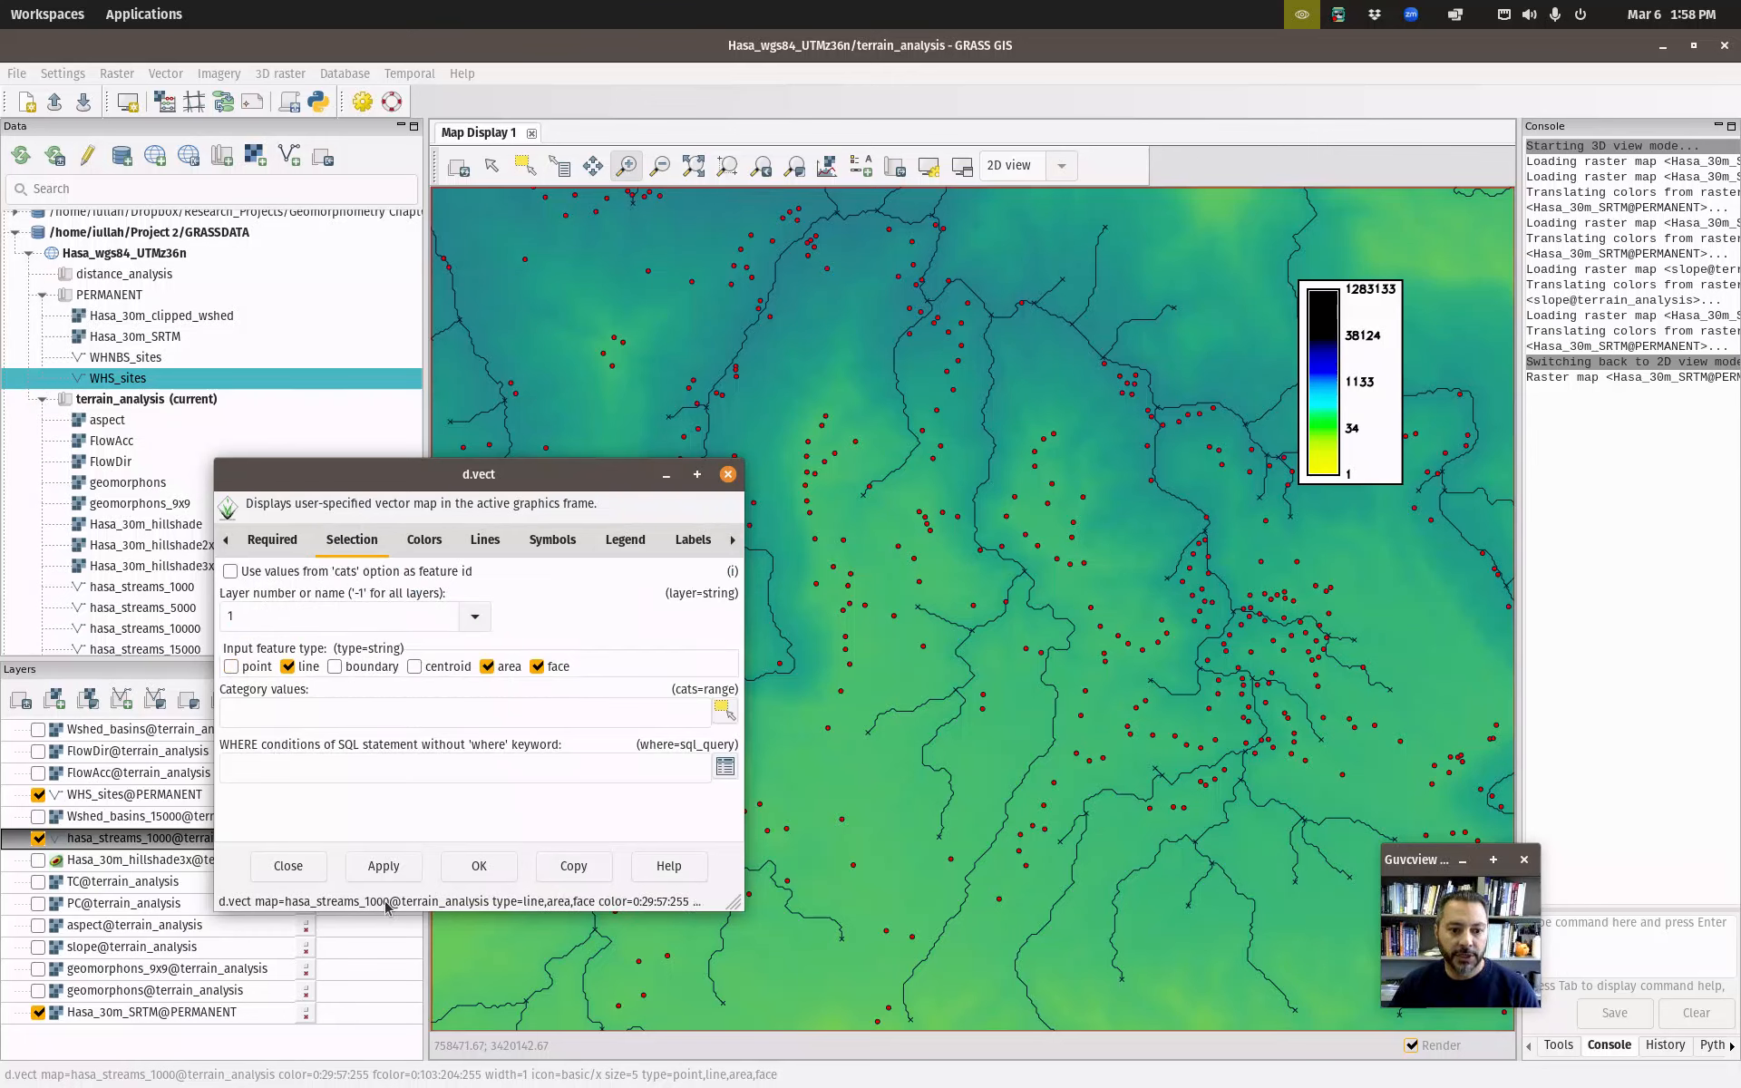
click(465, 869)
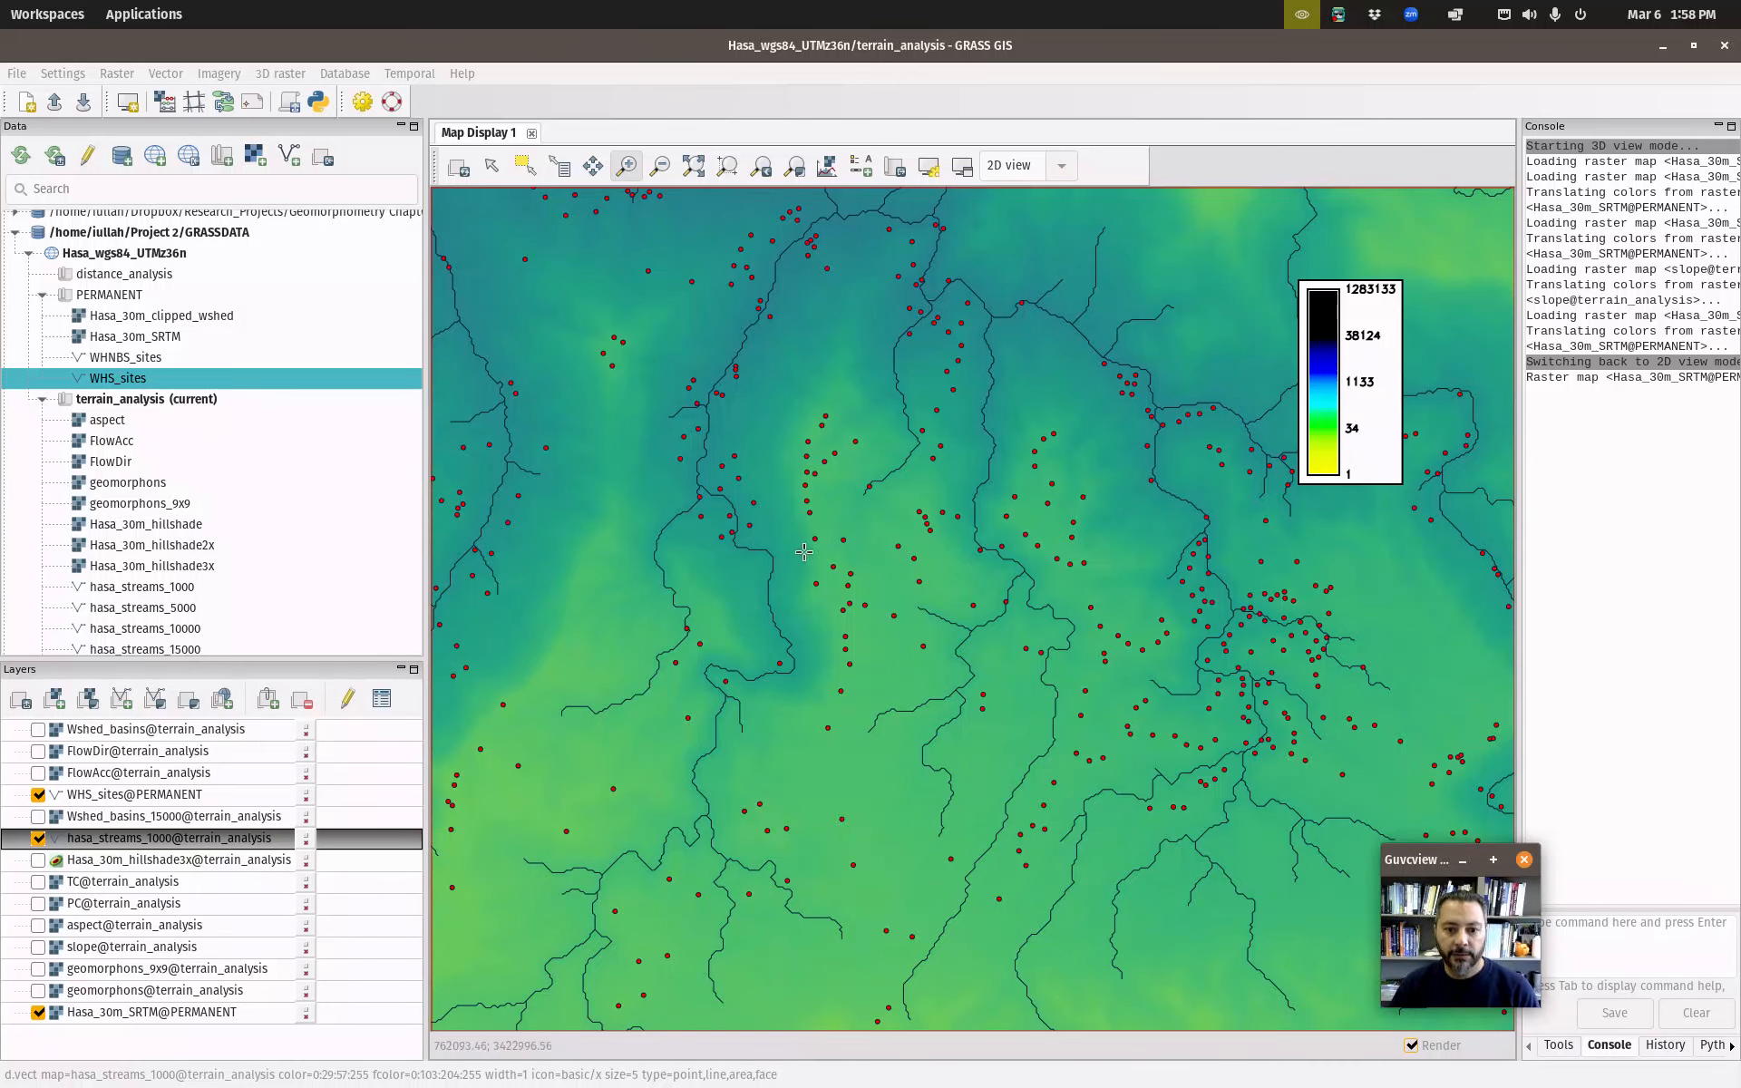
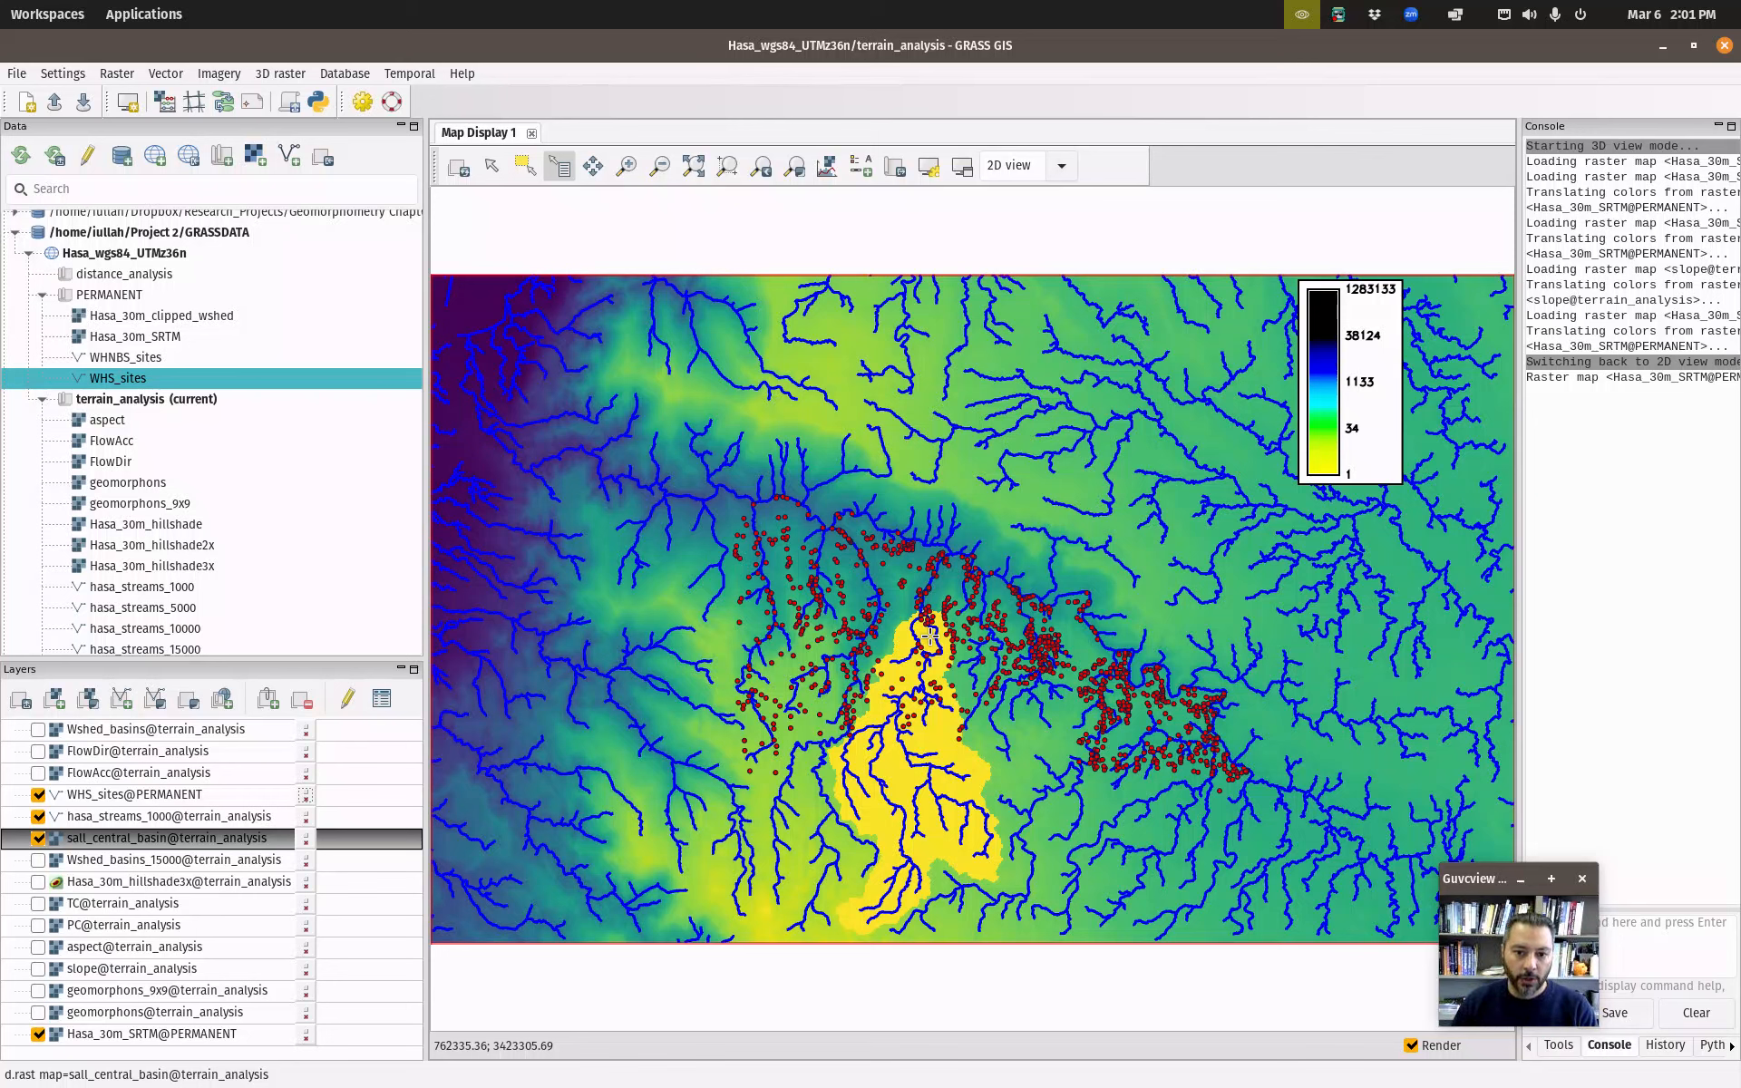
Show the attribute data of the WHS_sites layer and enlarge the table window to reveal more columns and records.
key(super)
click(526, 583)
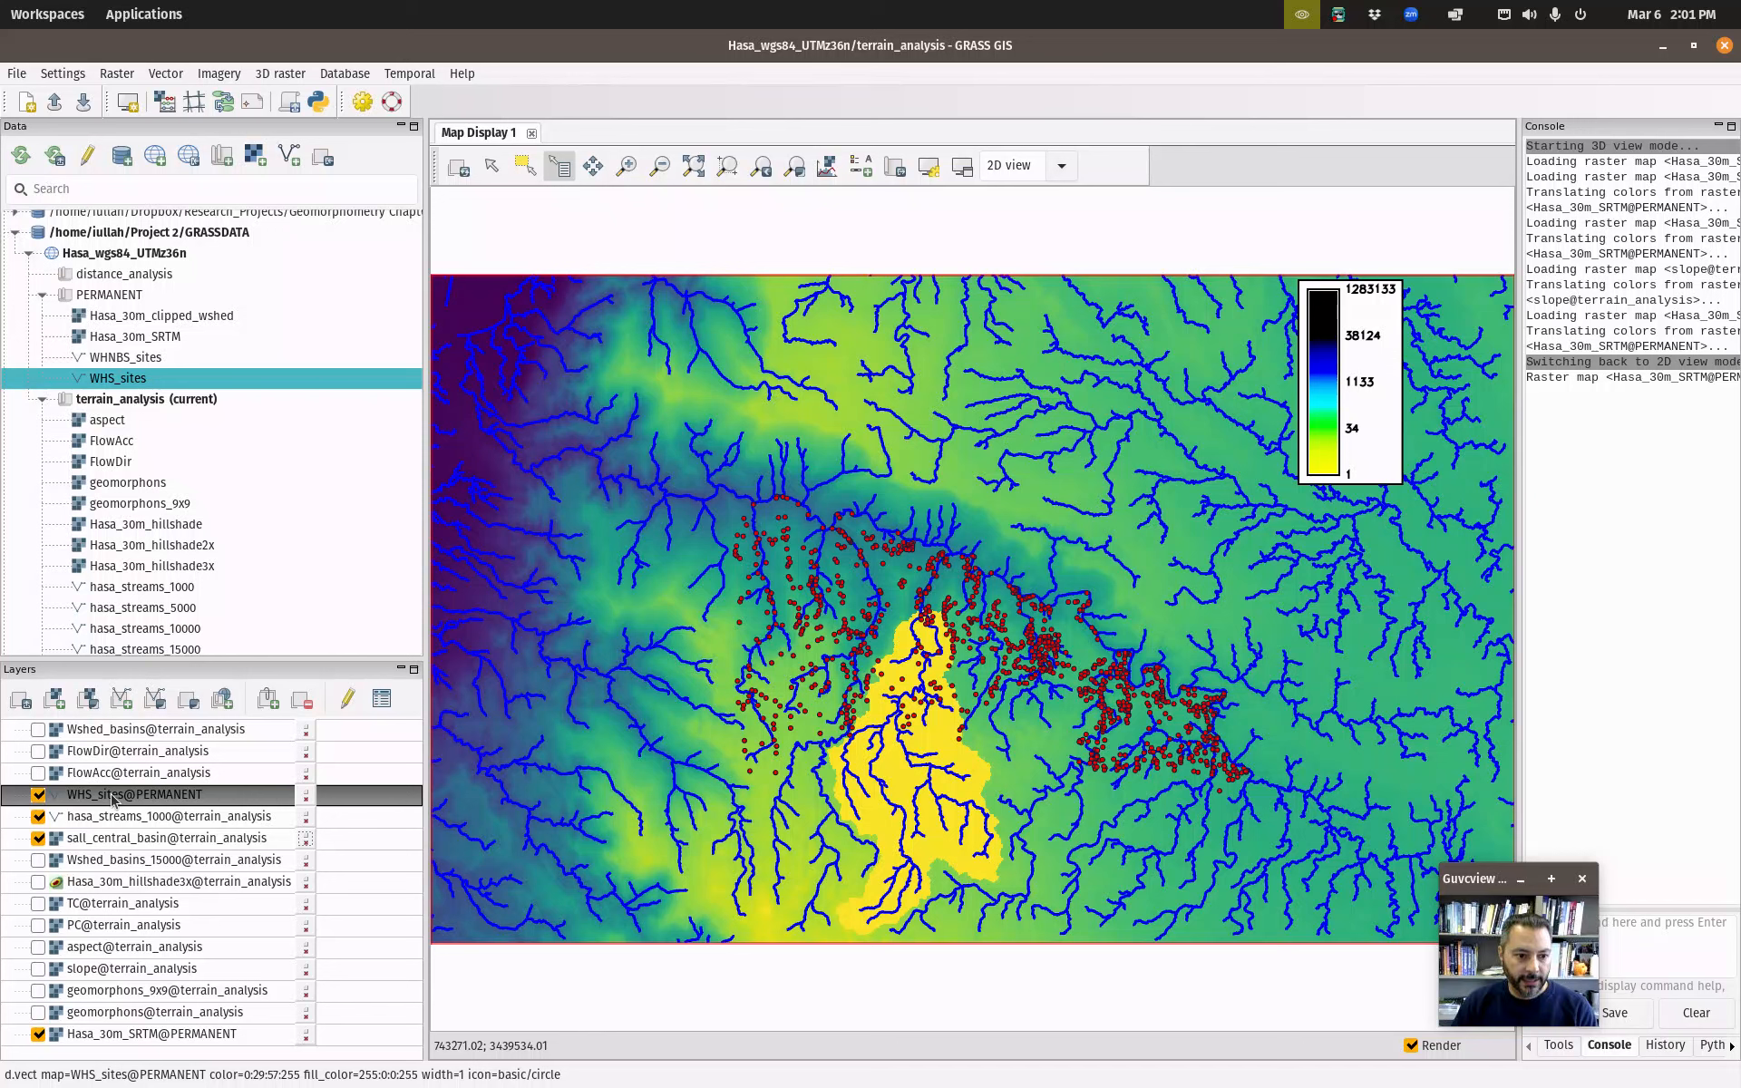
right_click(113, 798)
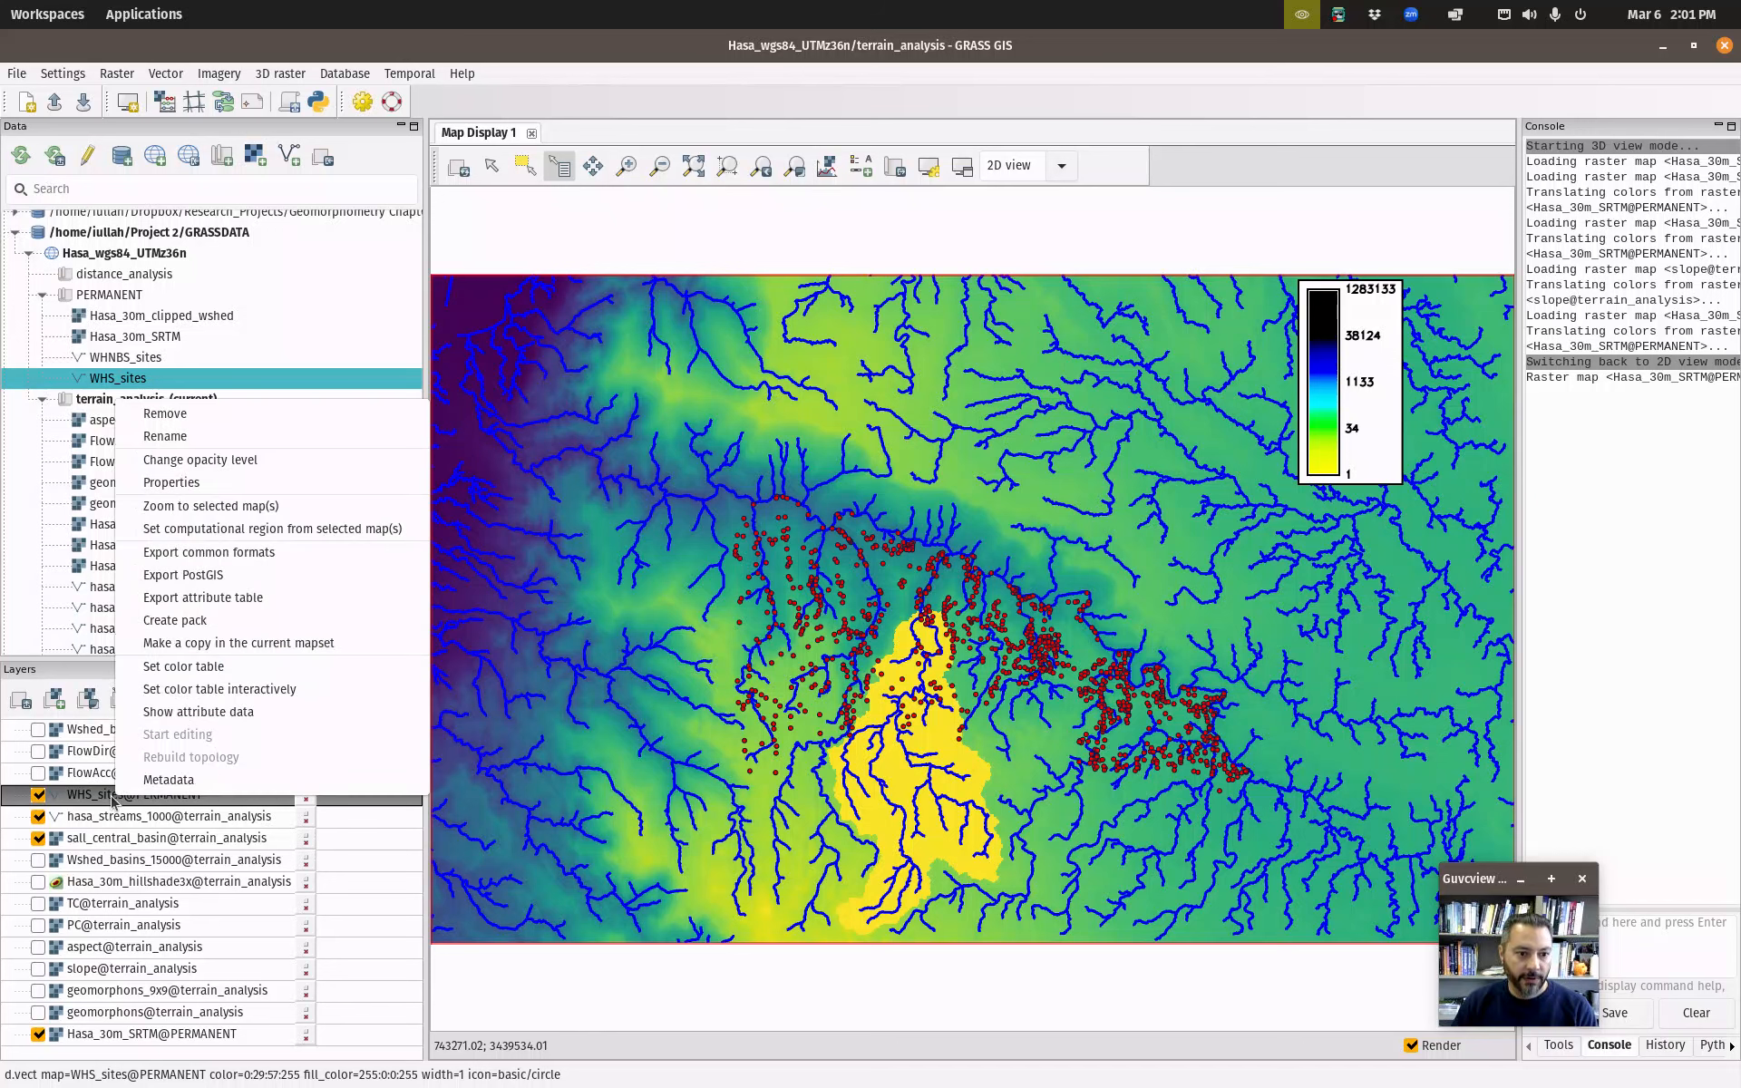
click(257, 713)
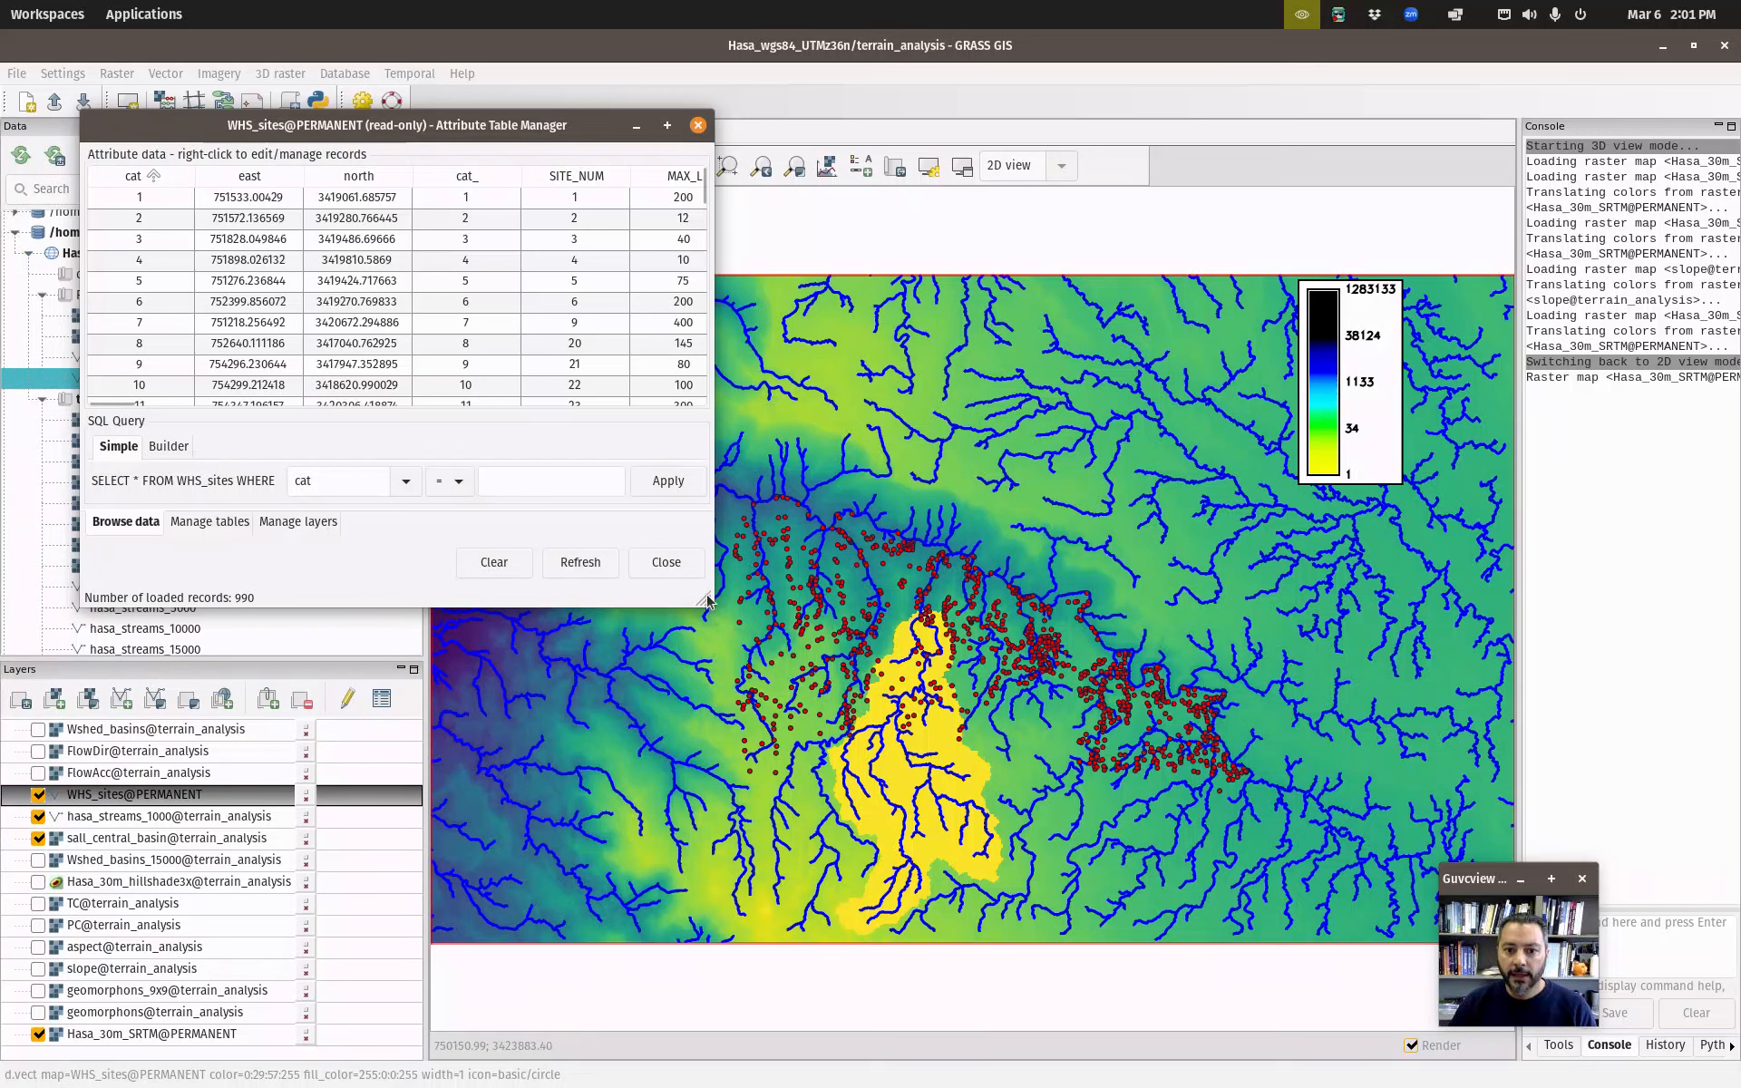
drag(707, 601, 1351, 922)
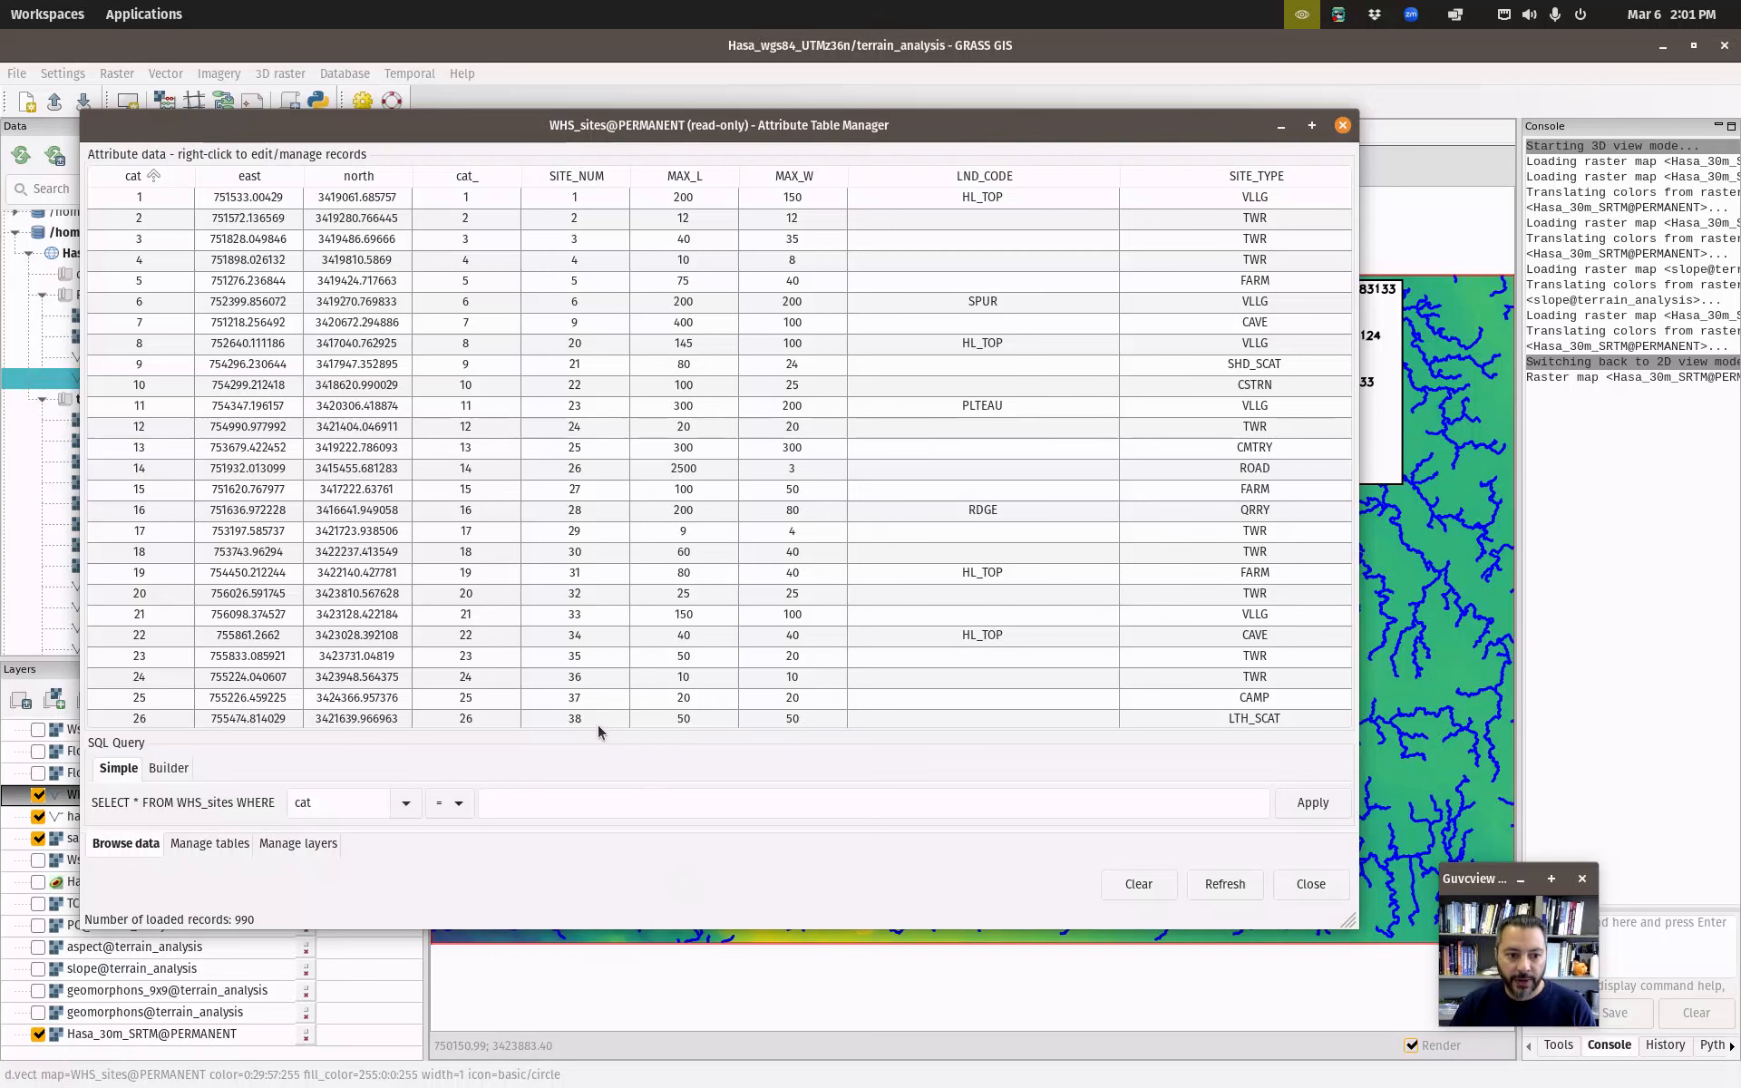
drag(766, 126, 1740, 154)
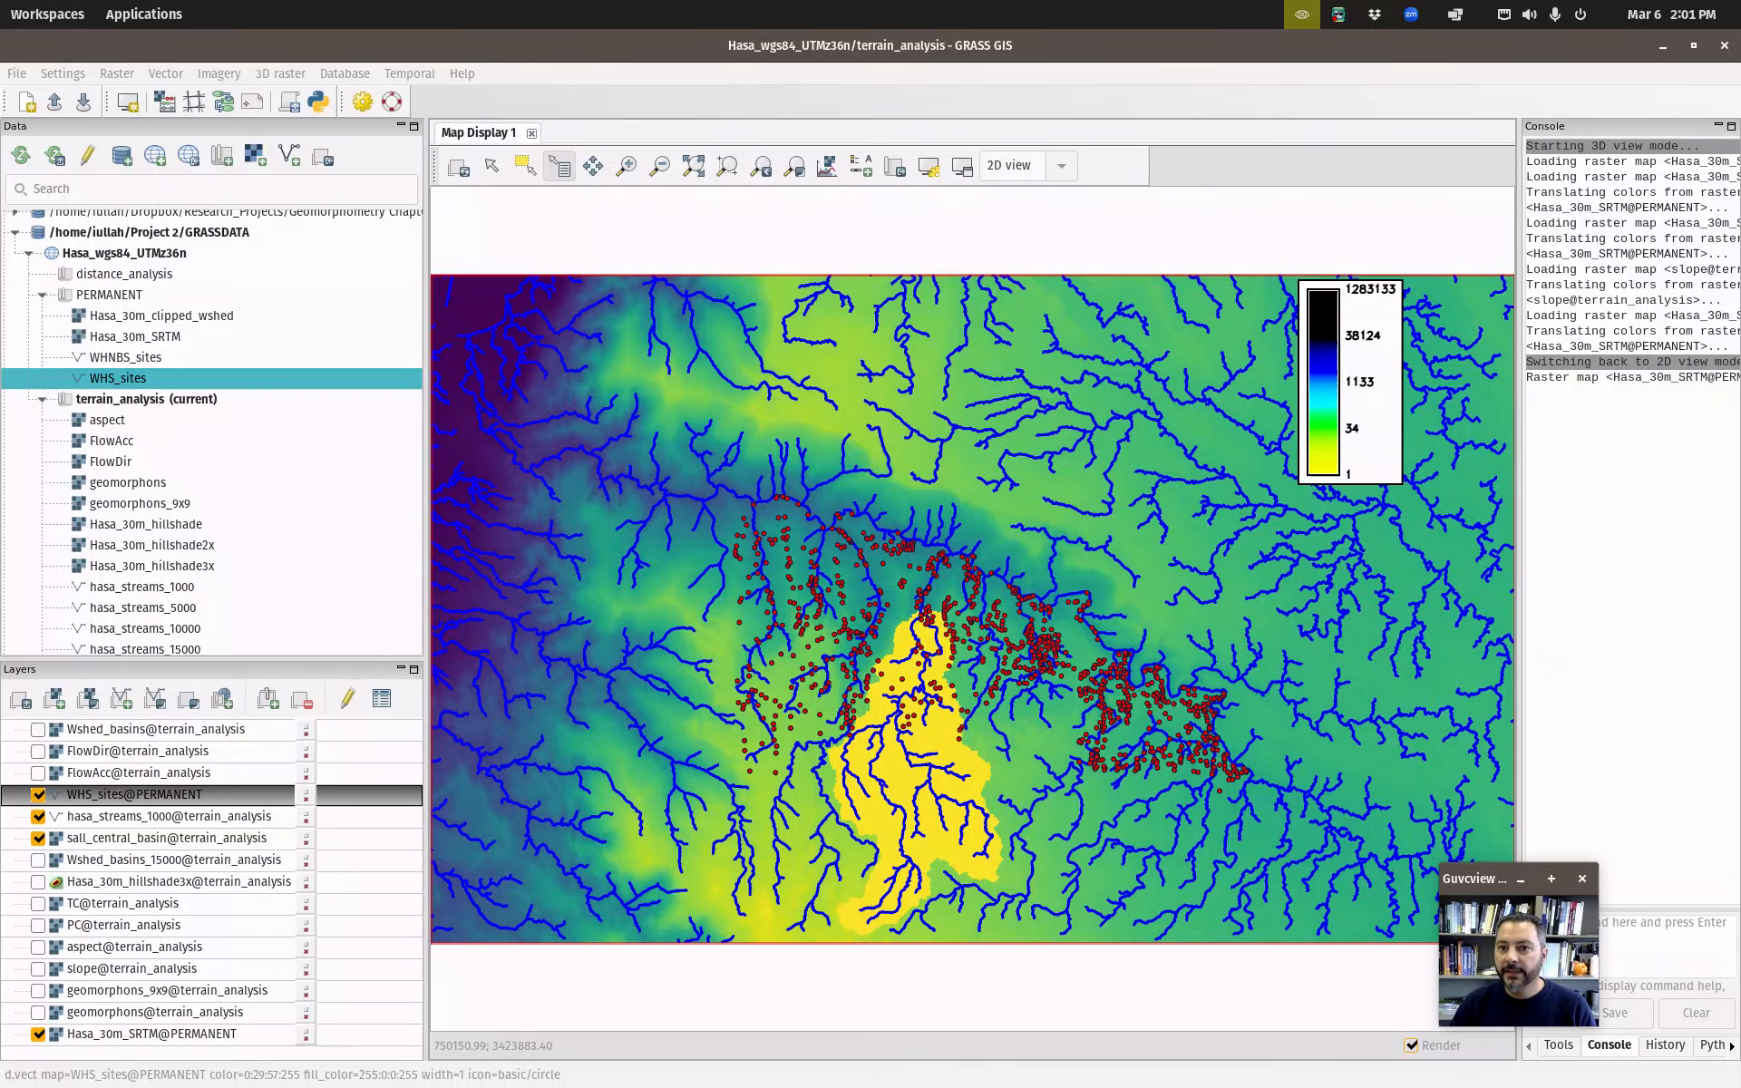
click(329, 74)
mouse_move(370, 149)
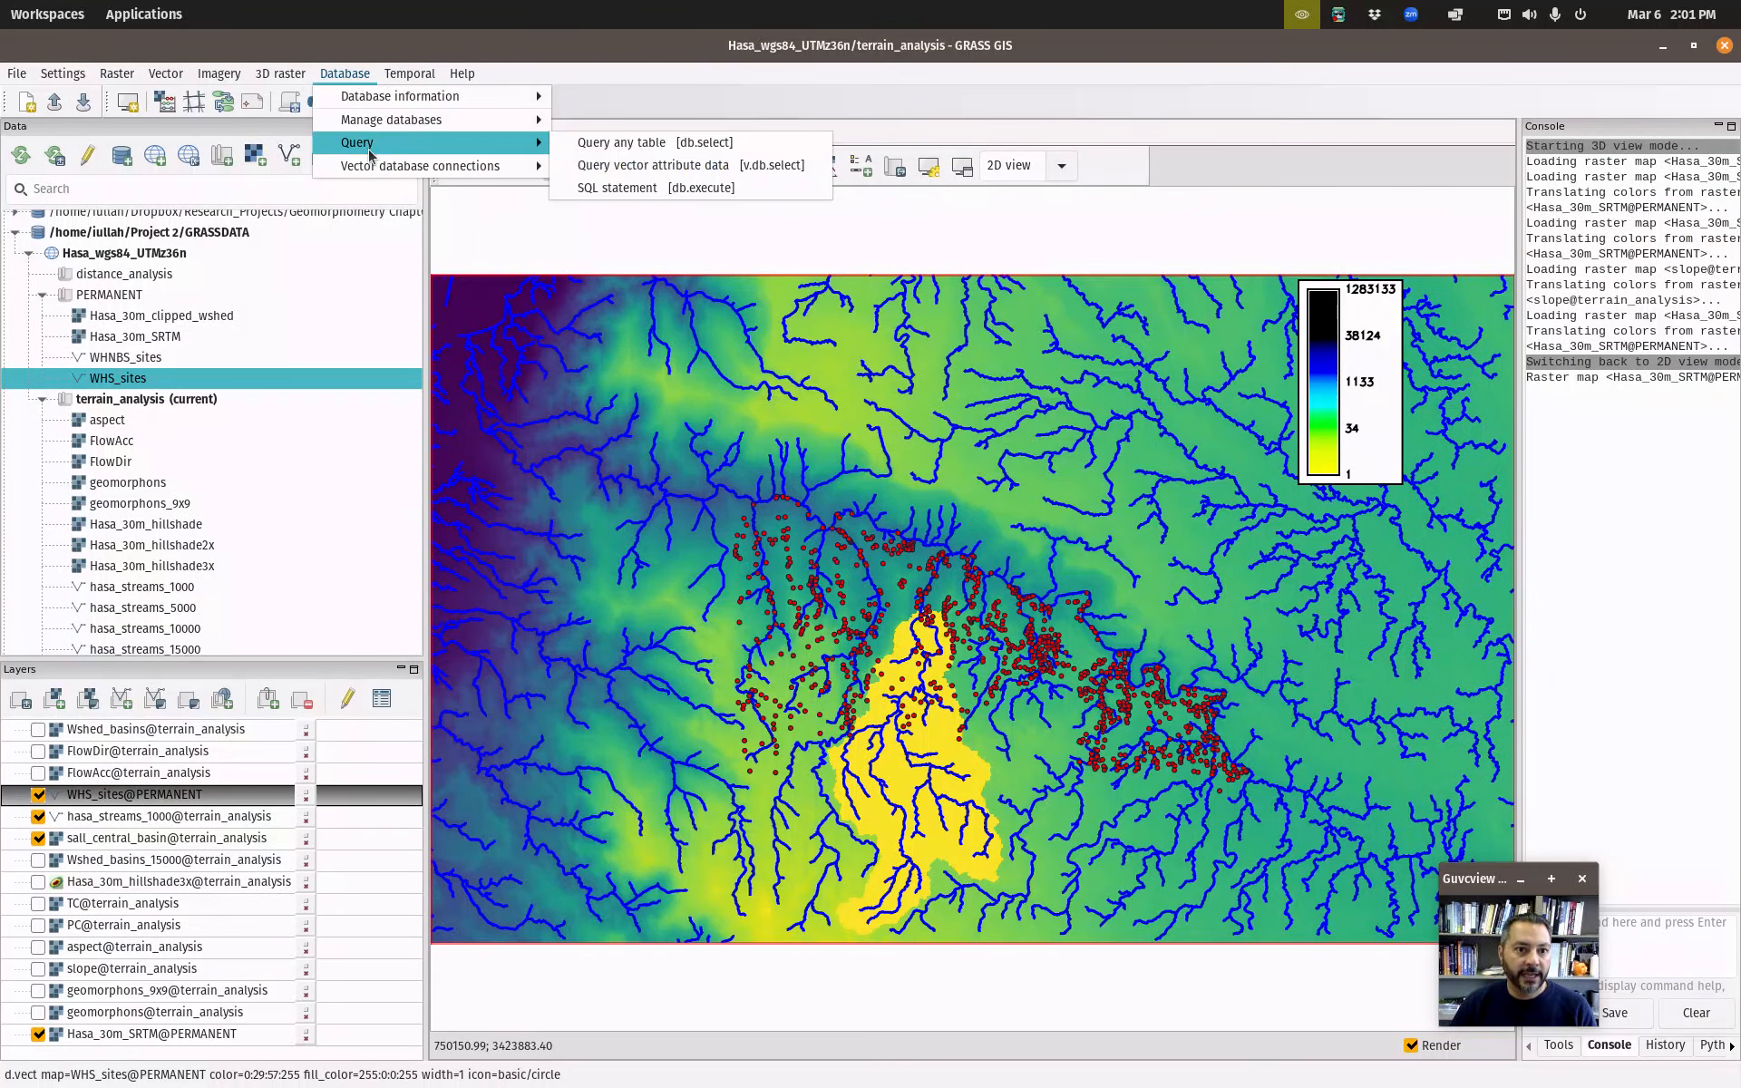
click(782, 169)
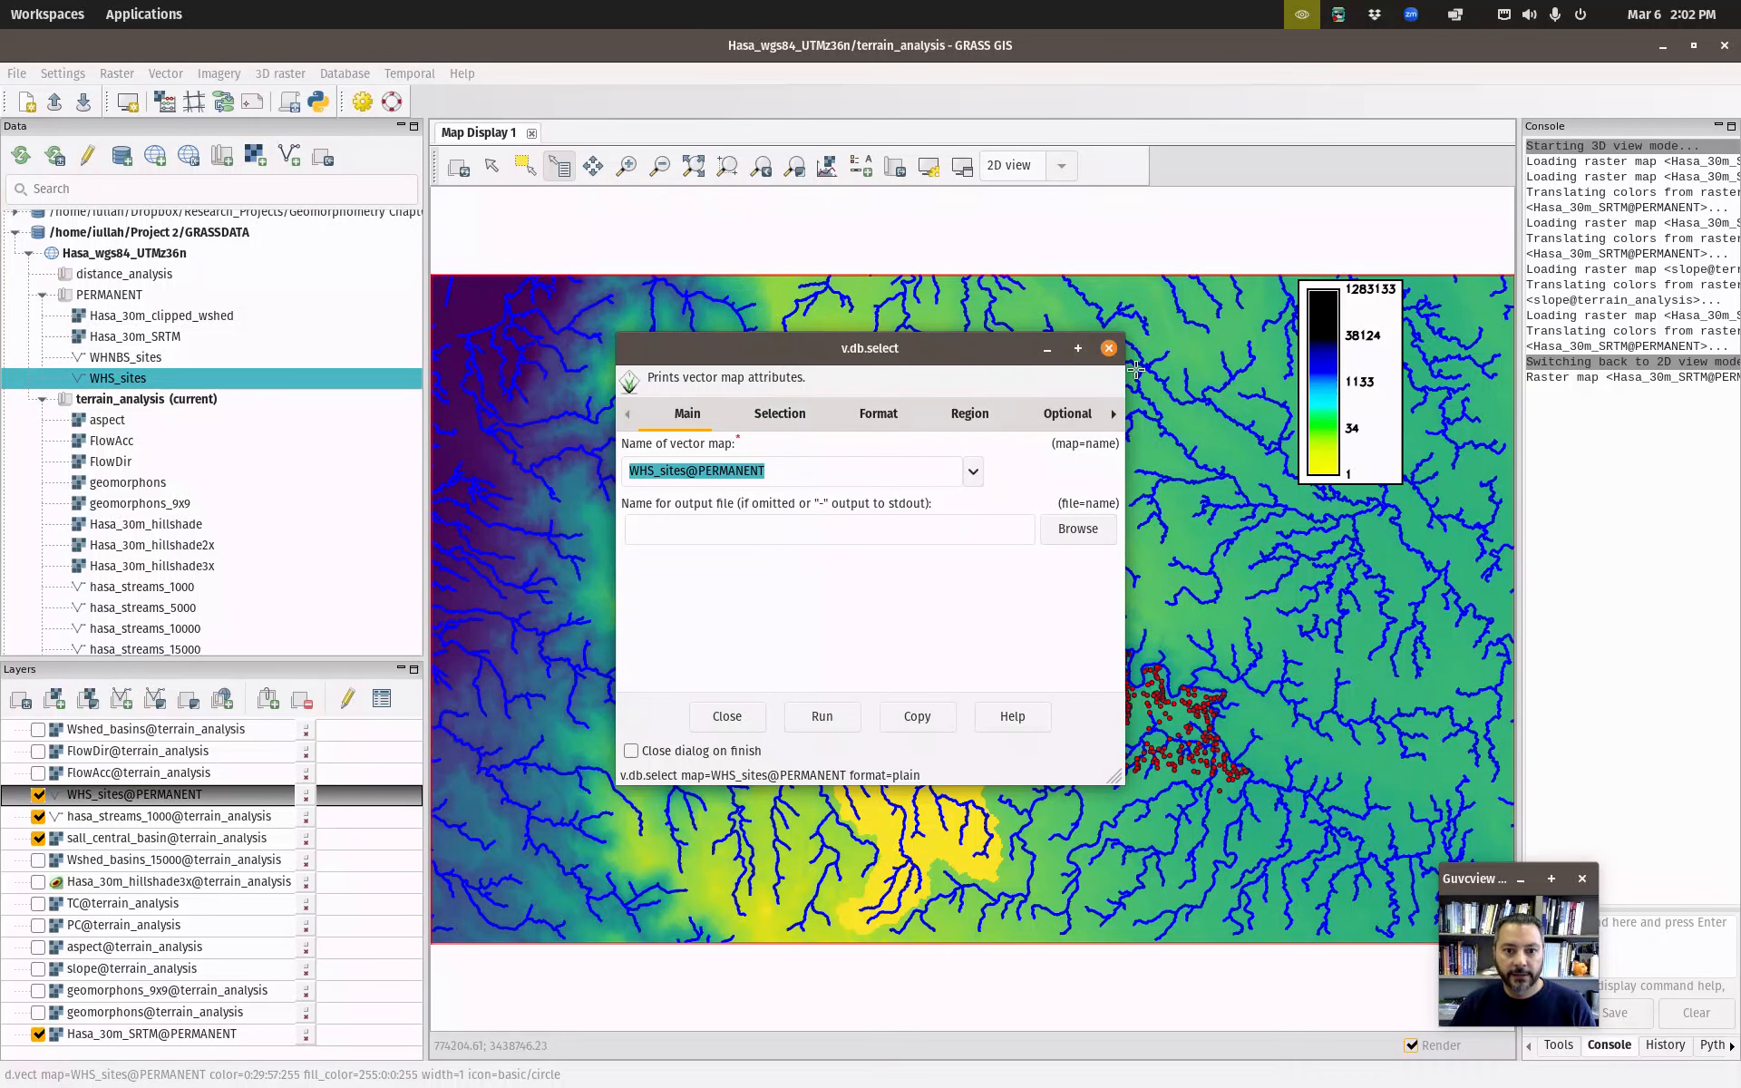
click(1108, 348)
click(344, 73)
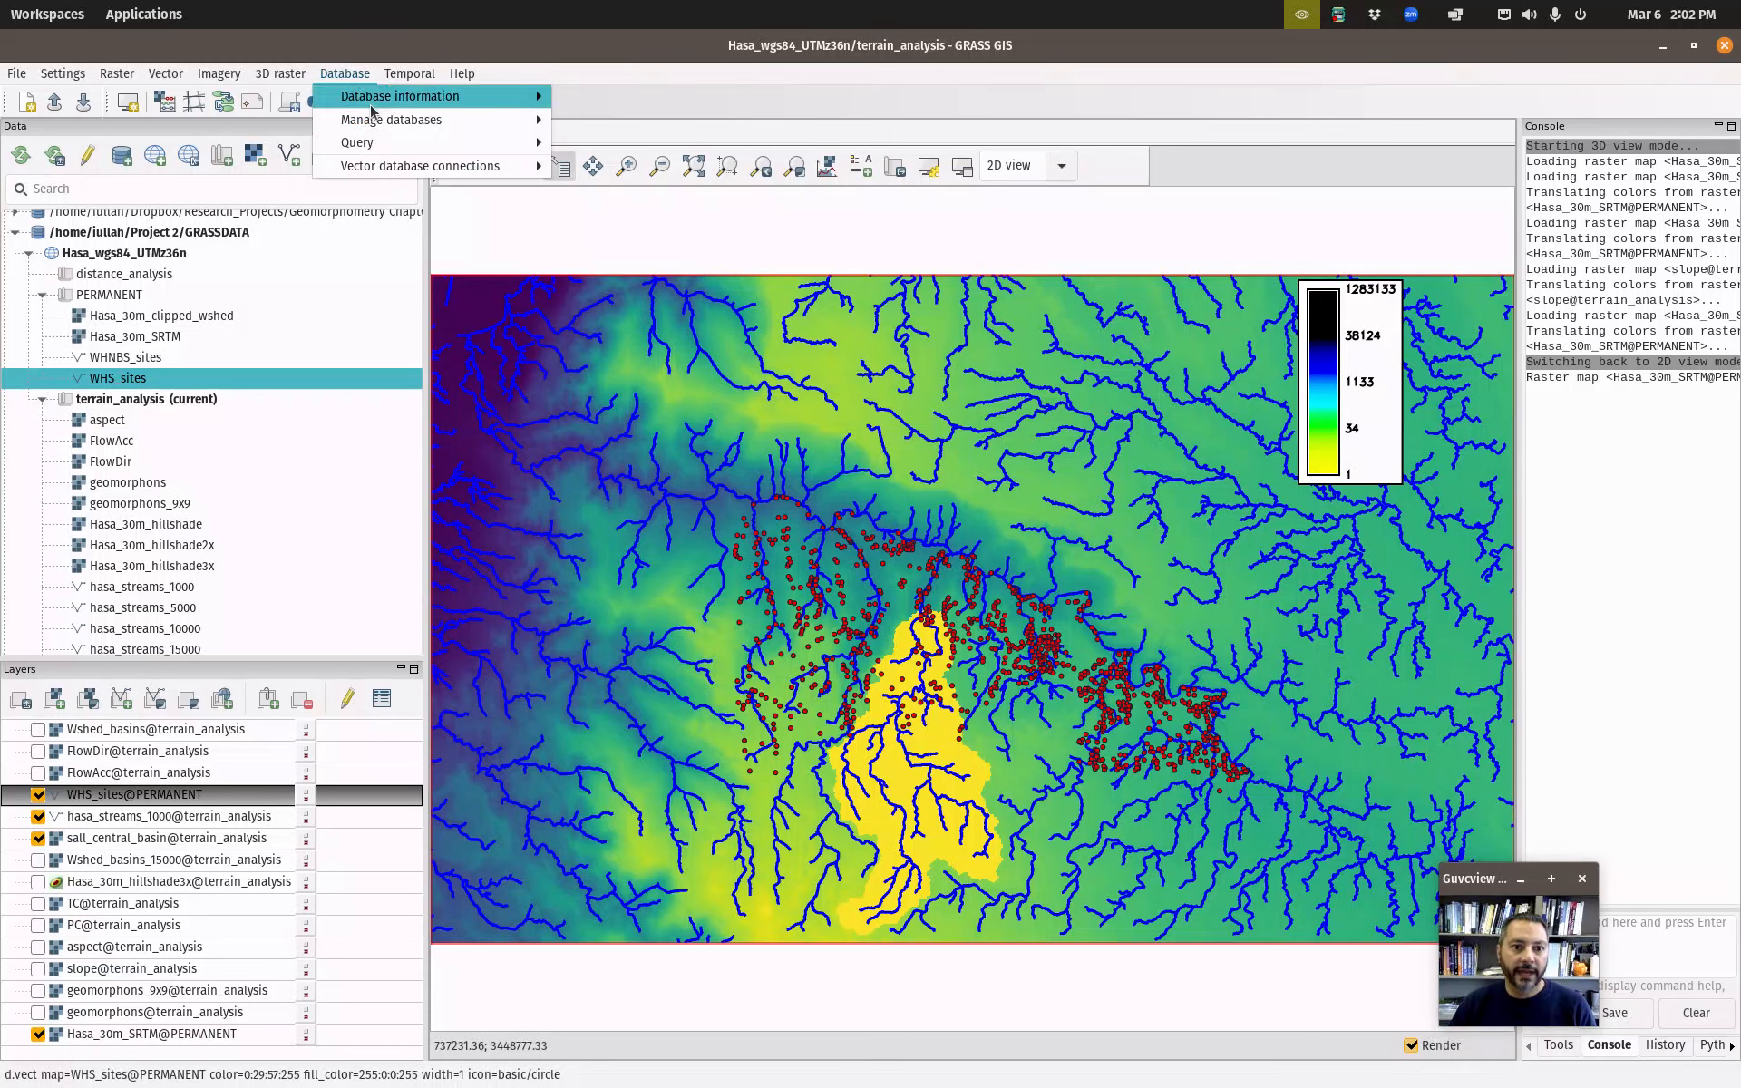
mouse_move(537, 143)
click(698, 188)
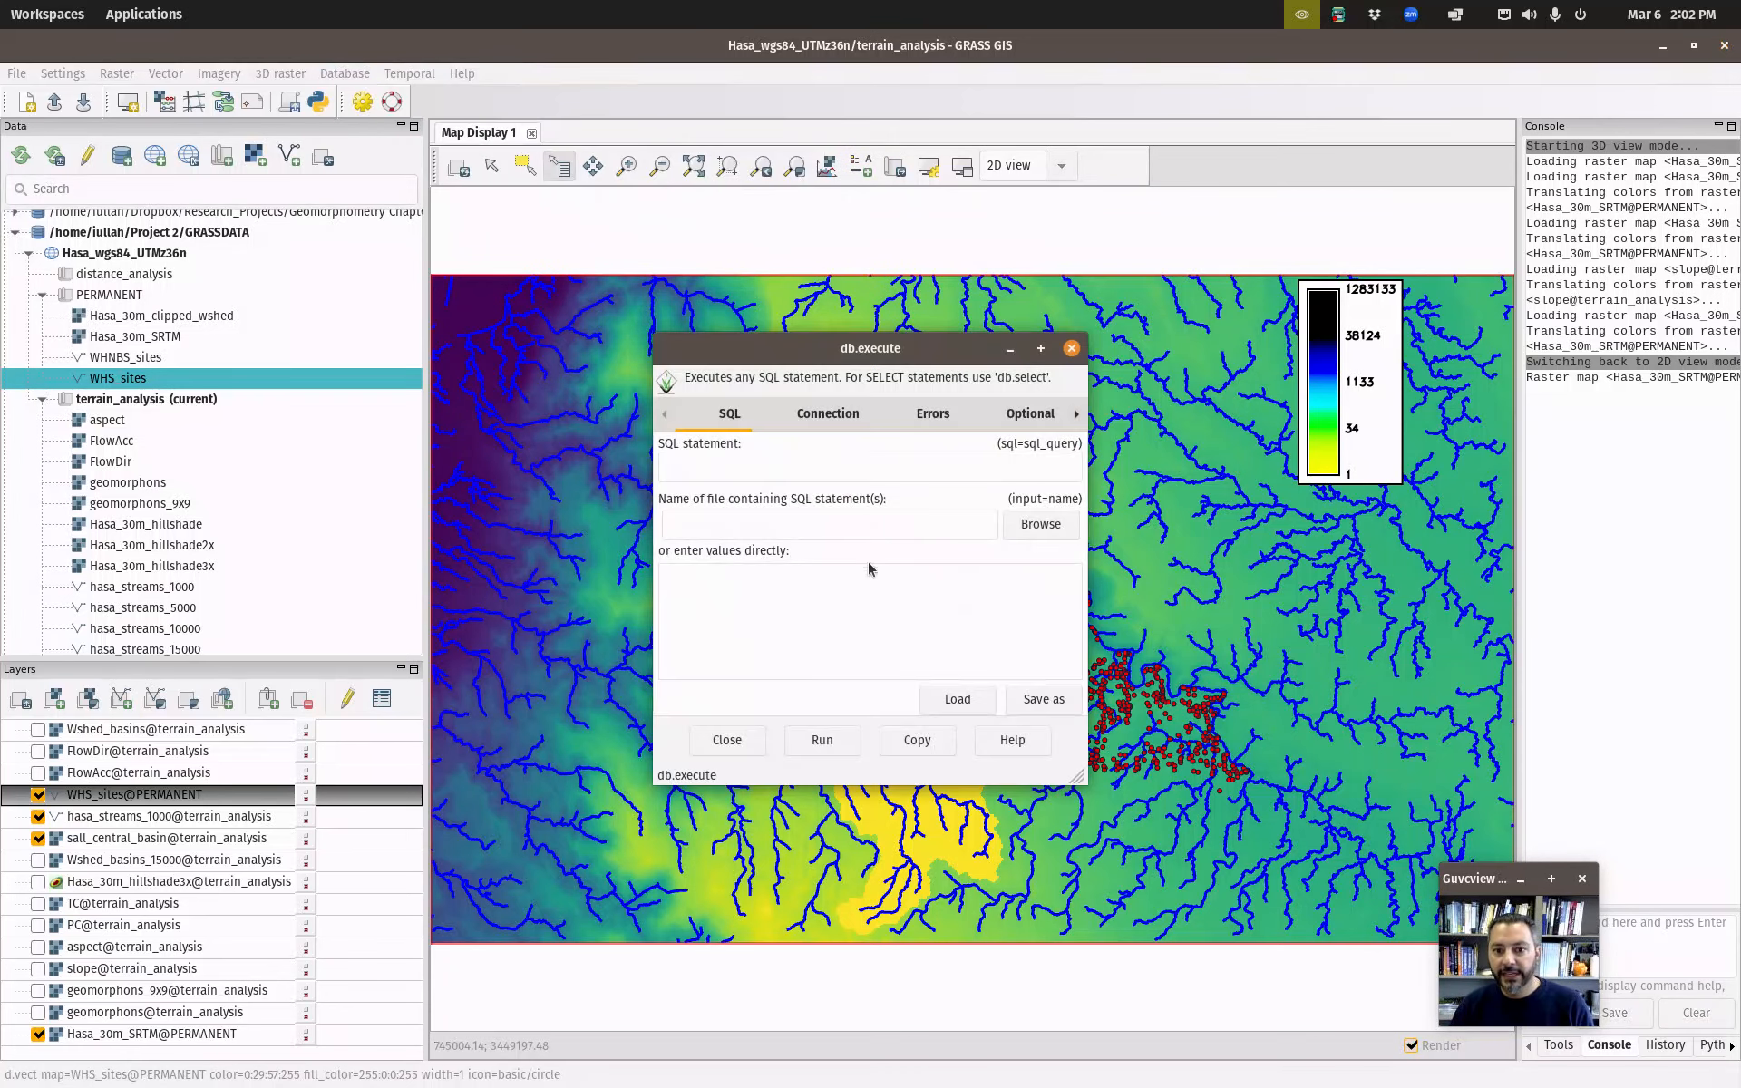
click(1071, 348)
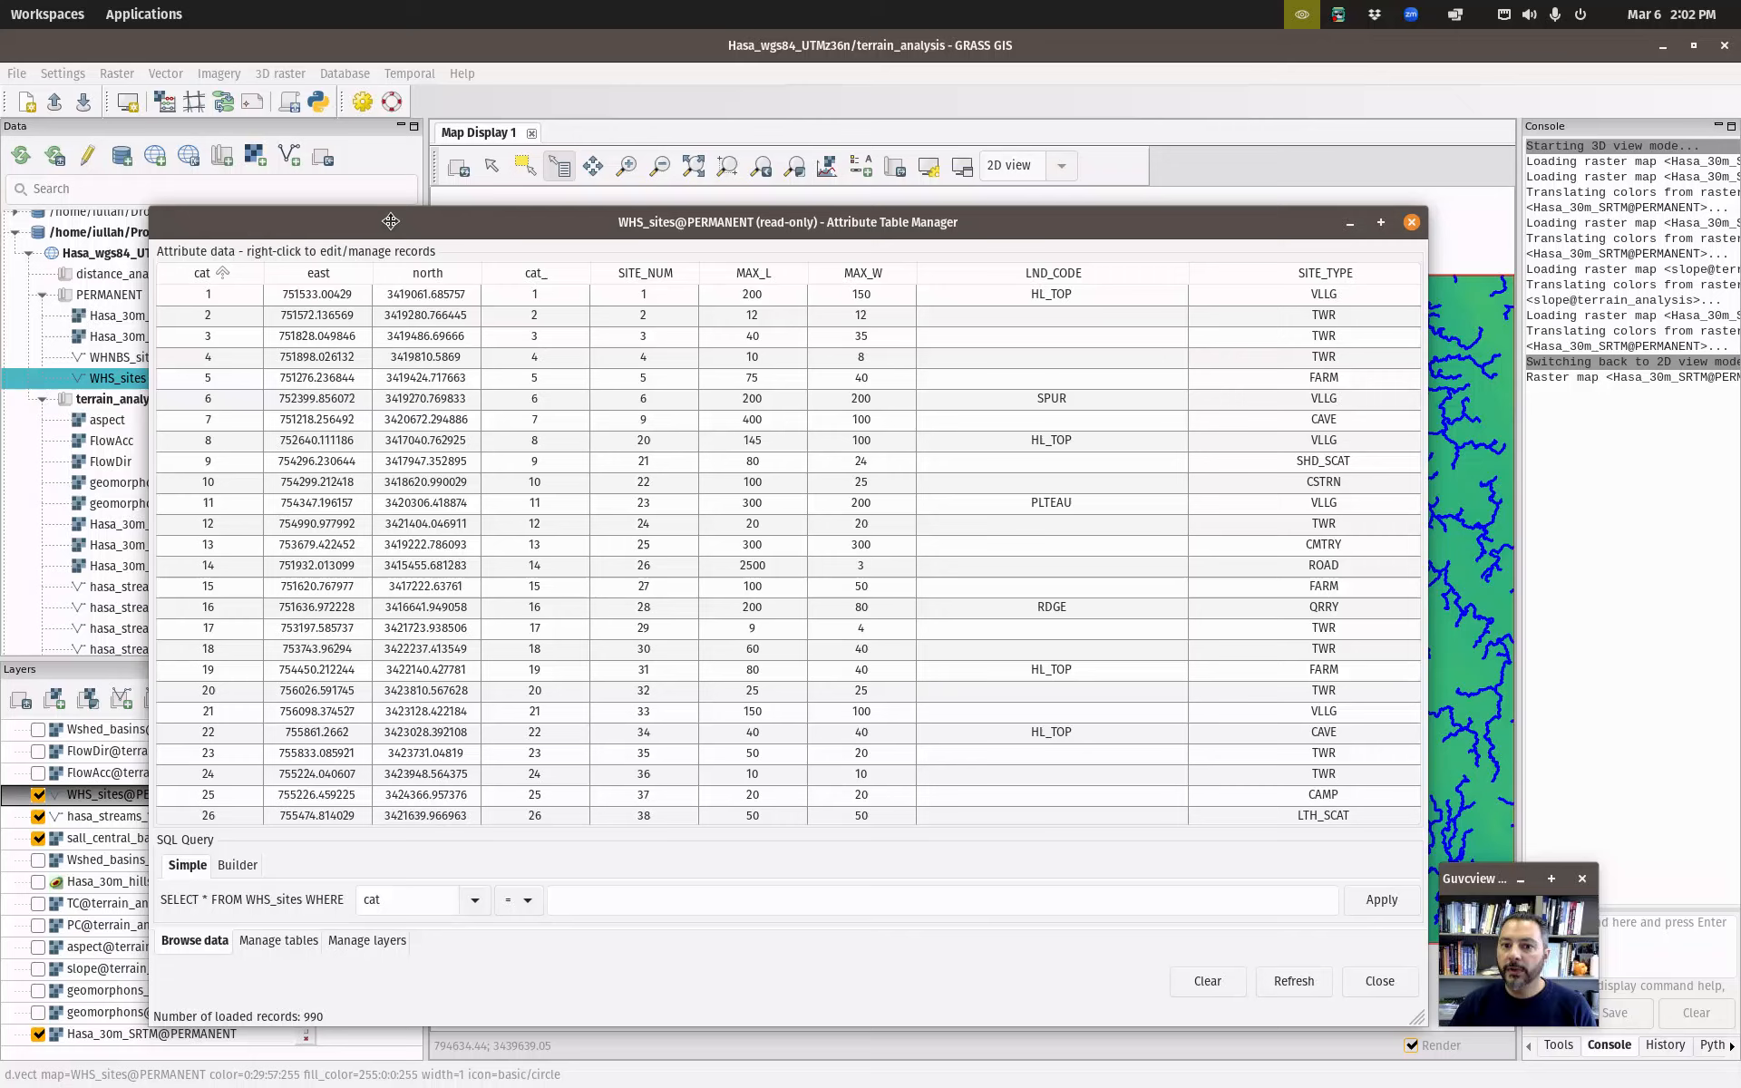
Start a simple attribute query on the WHS_sites table with SITE_NUM as the column to match.
drag(390, 225, 308, 169)
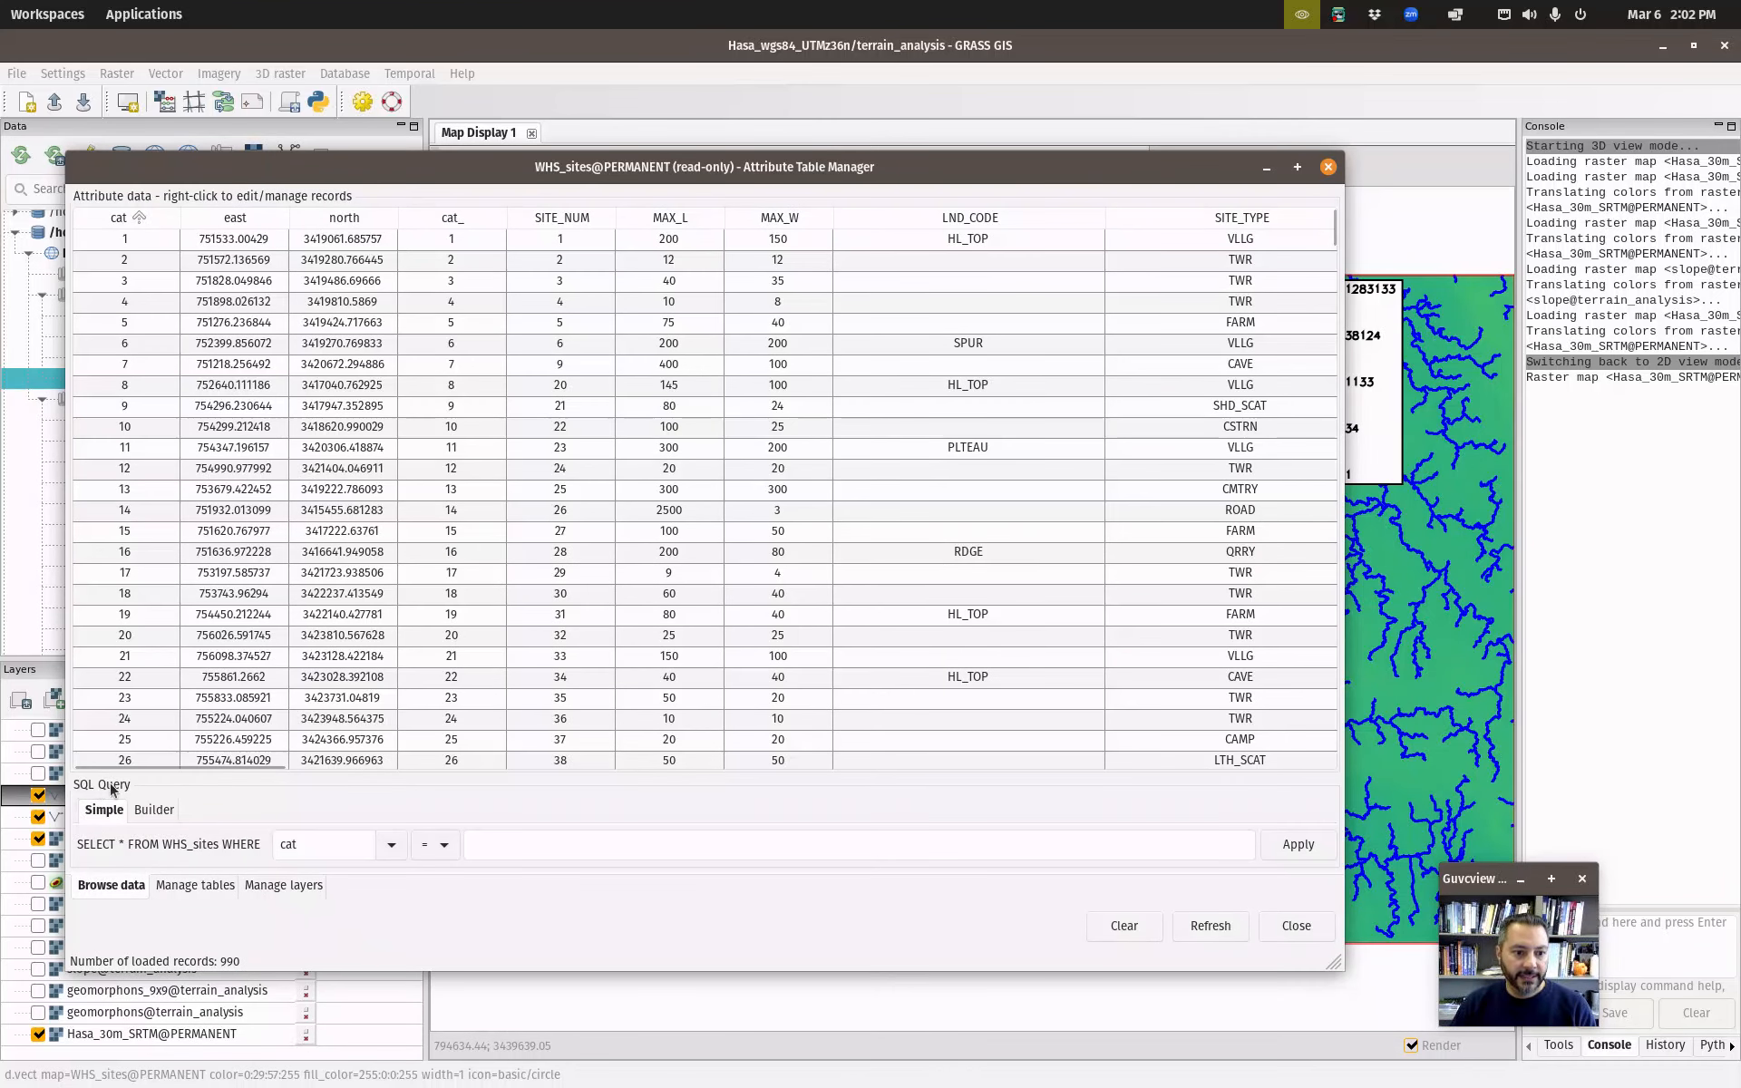
click(391, 845)
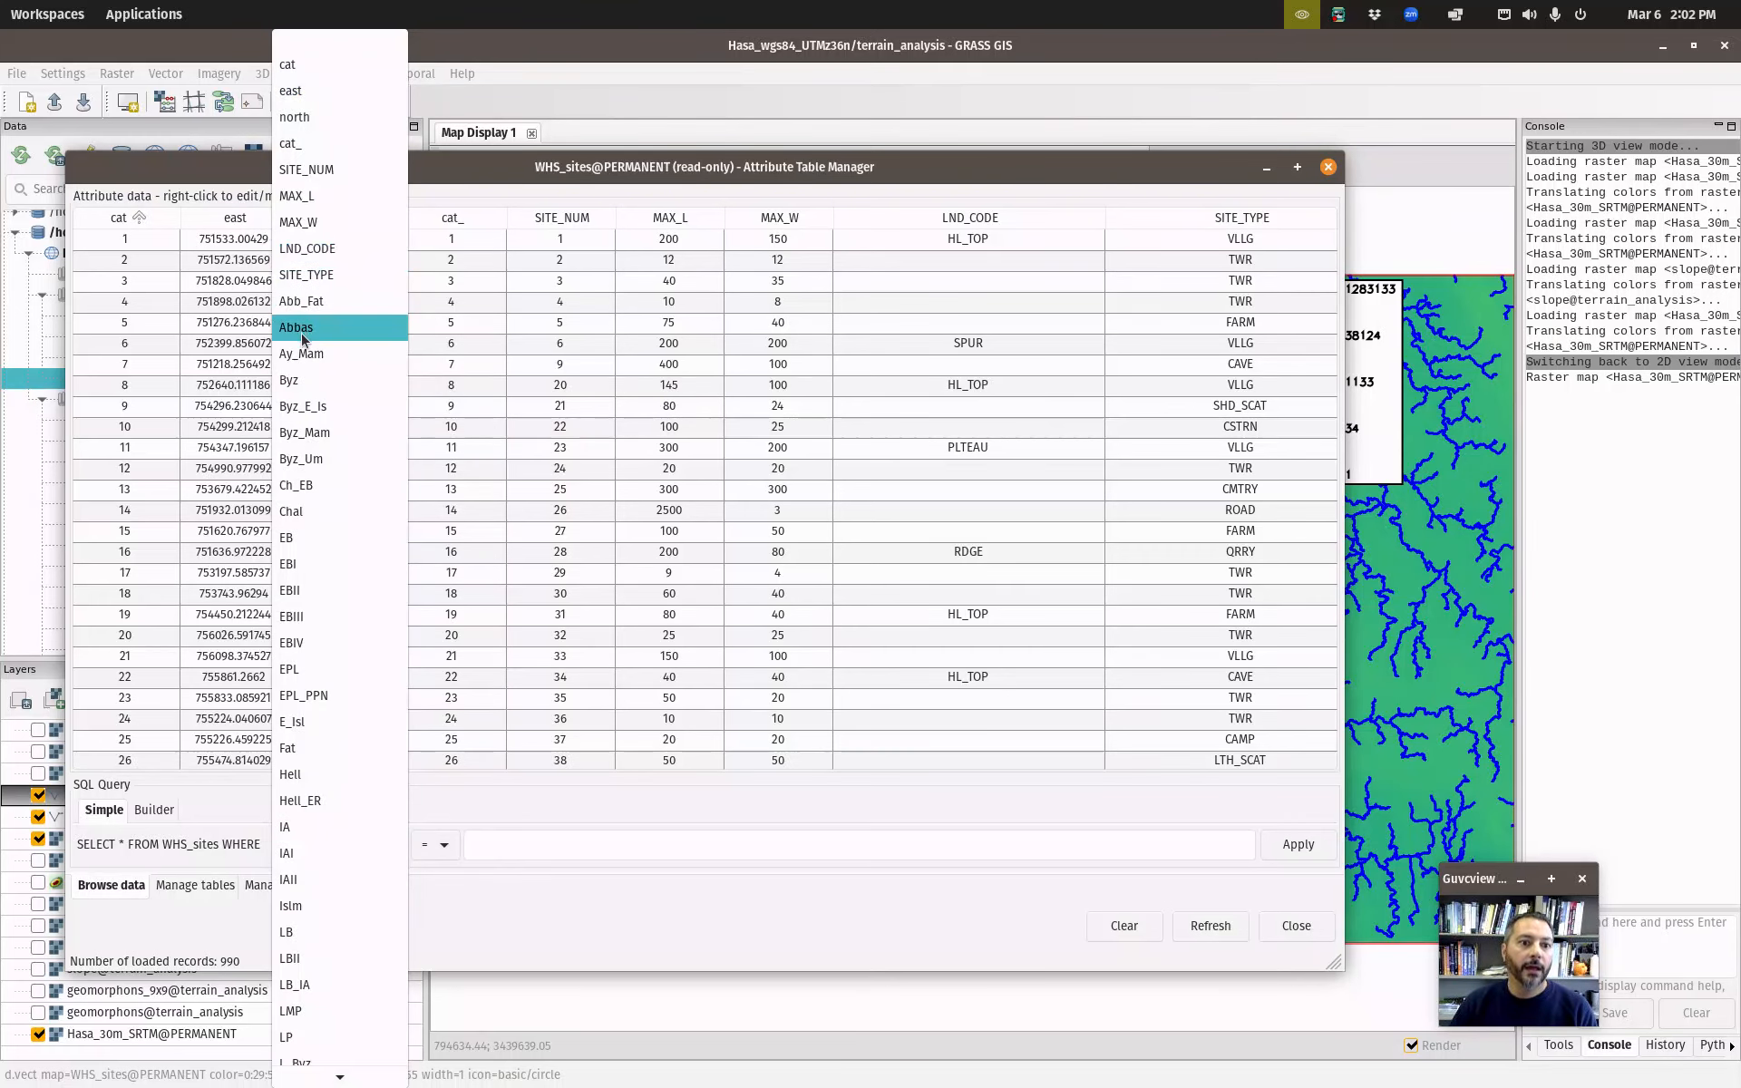
click(305, 169)
click(499, 848)
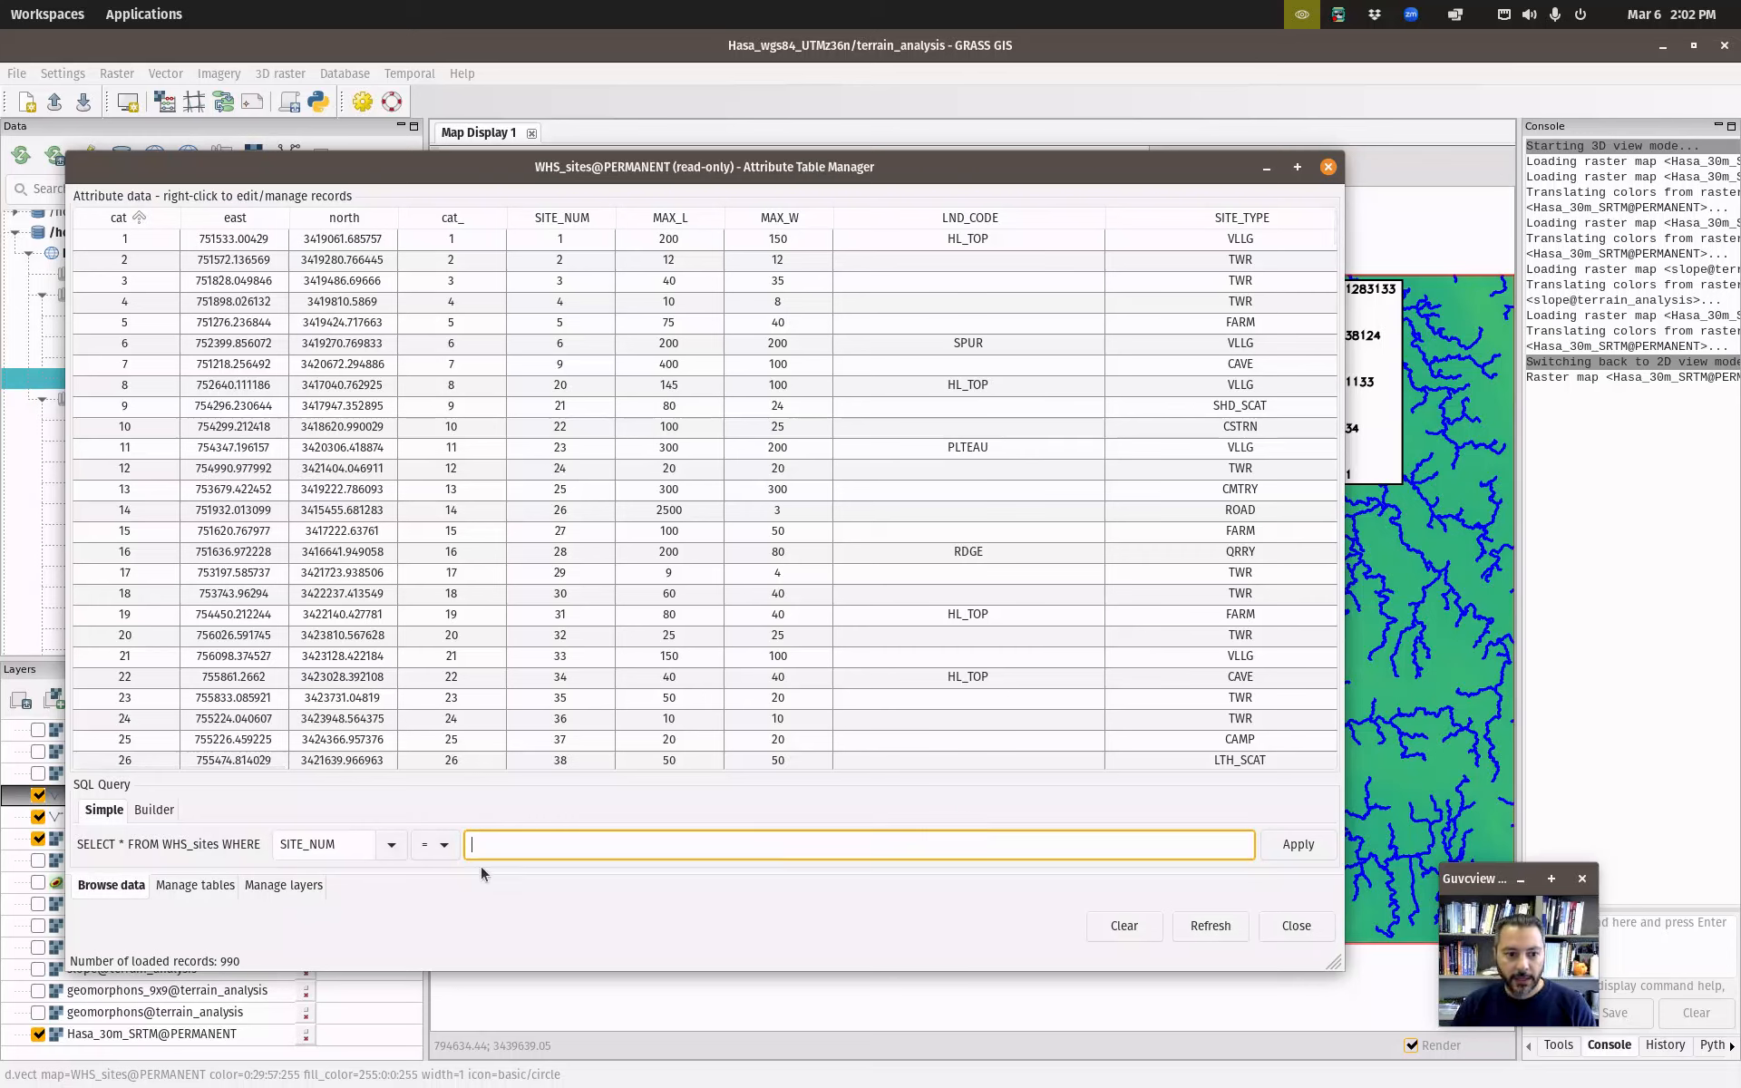
Filter the attribute table with a simple query for records whose SITE_TYPE equals TWR, and refresh the table.
click(381, 847)
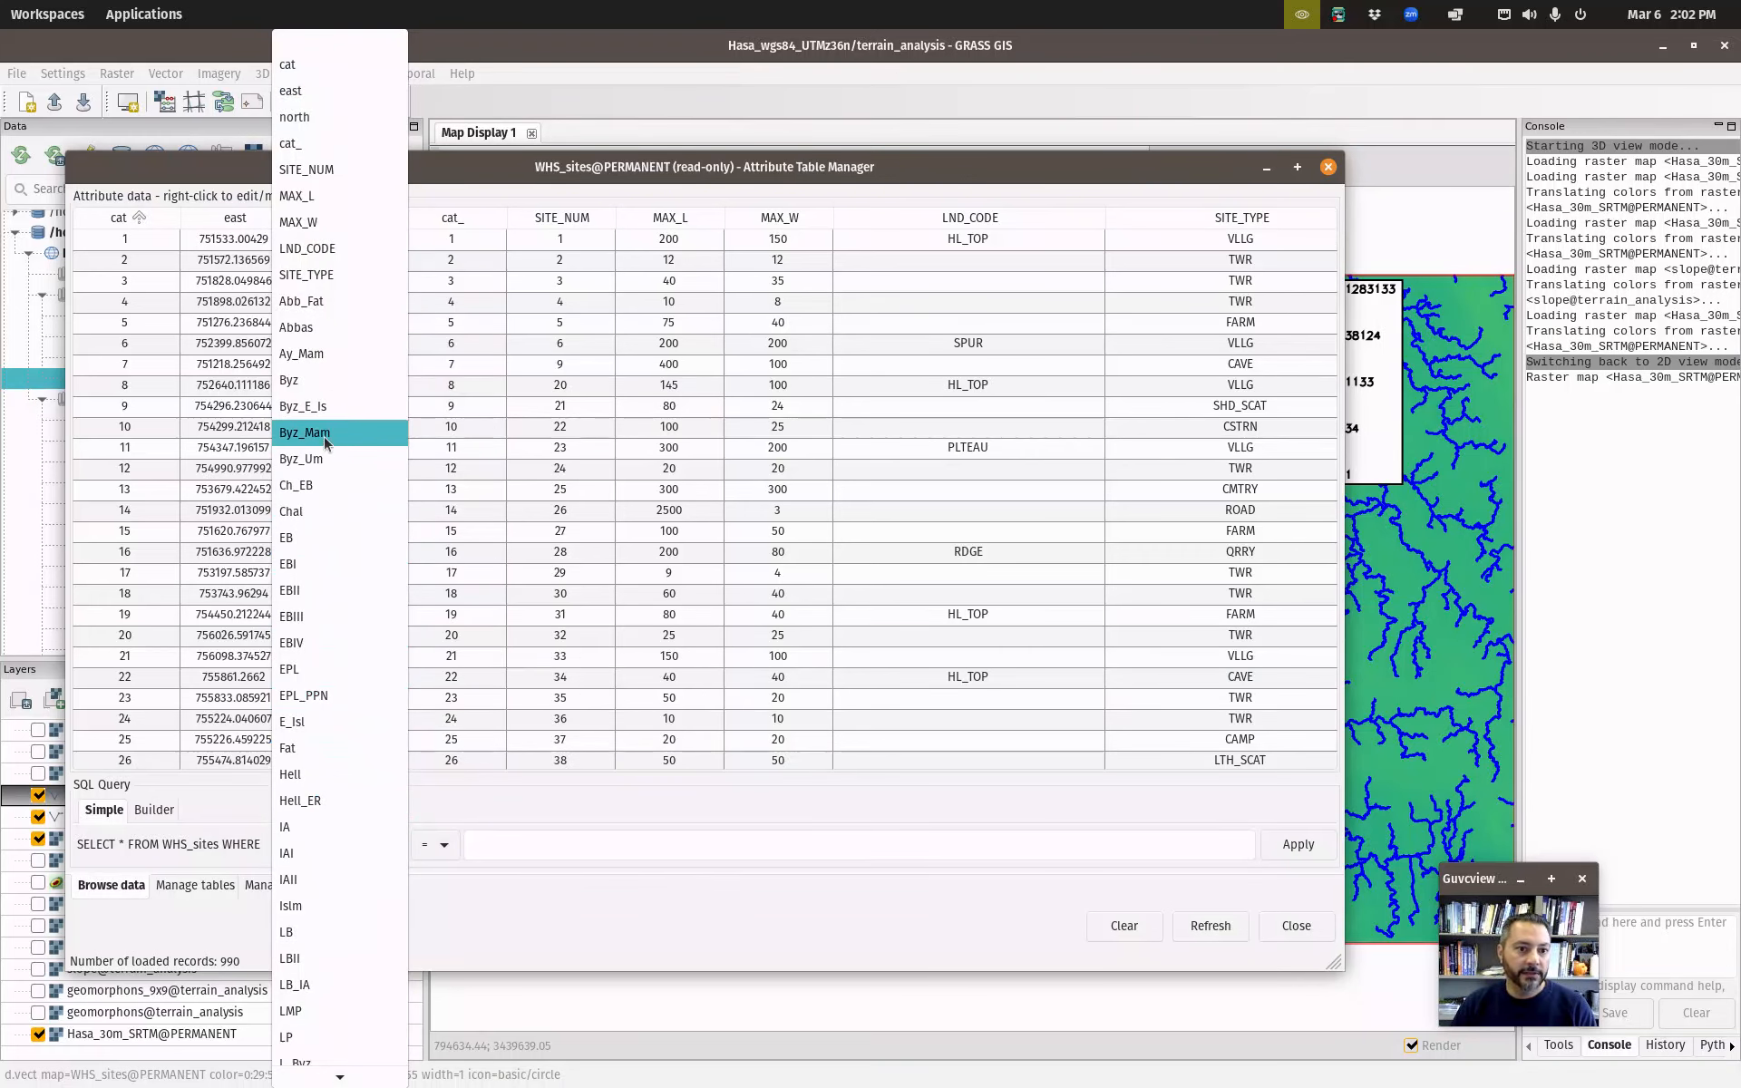
click(306, 275)
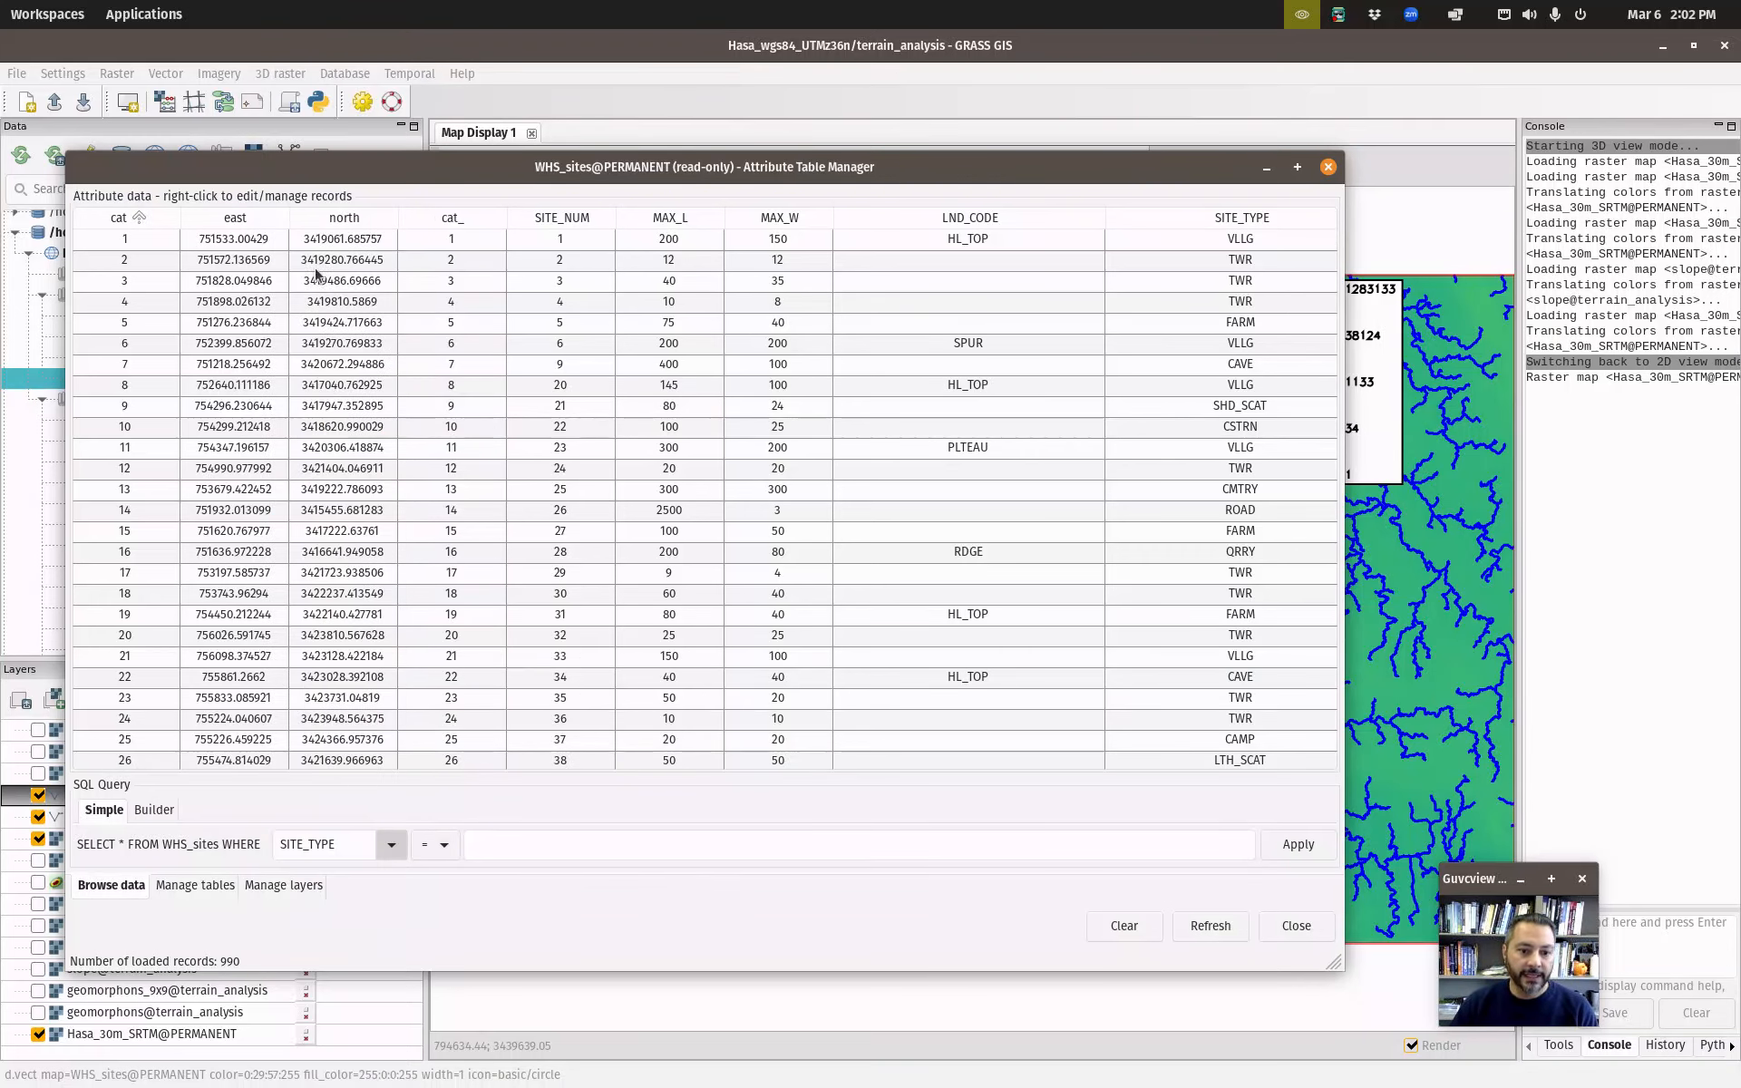
click(665, 844)
text(TWR)
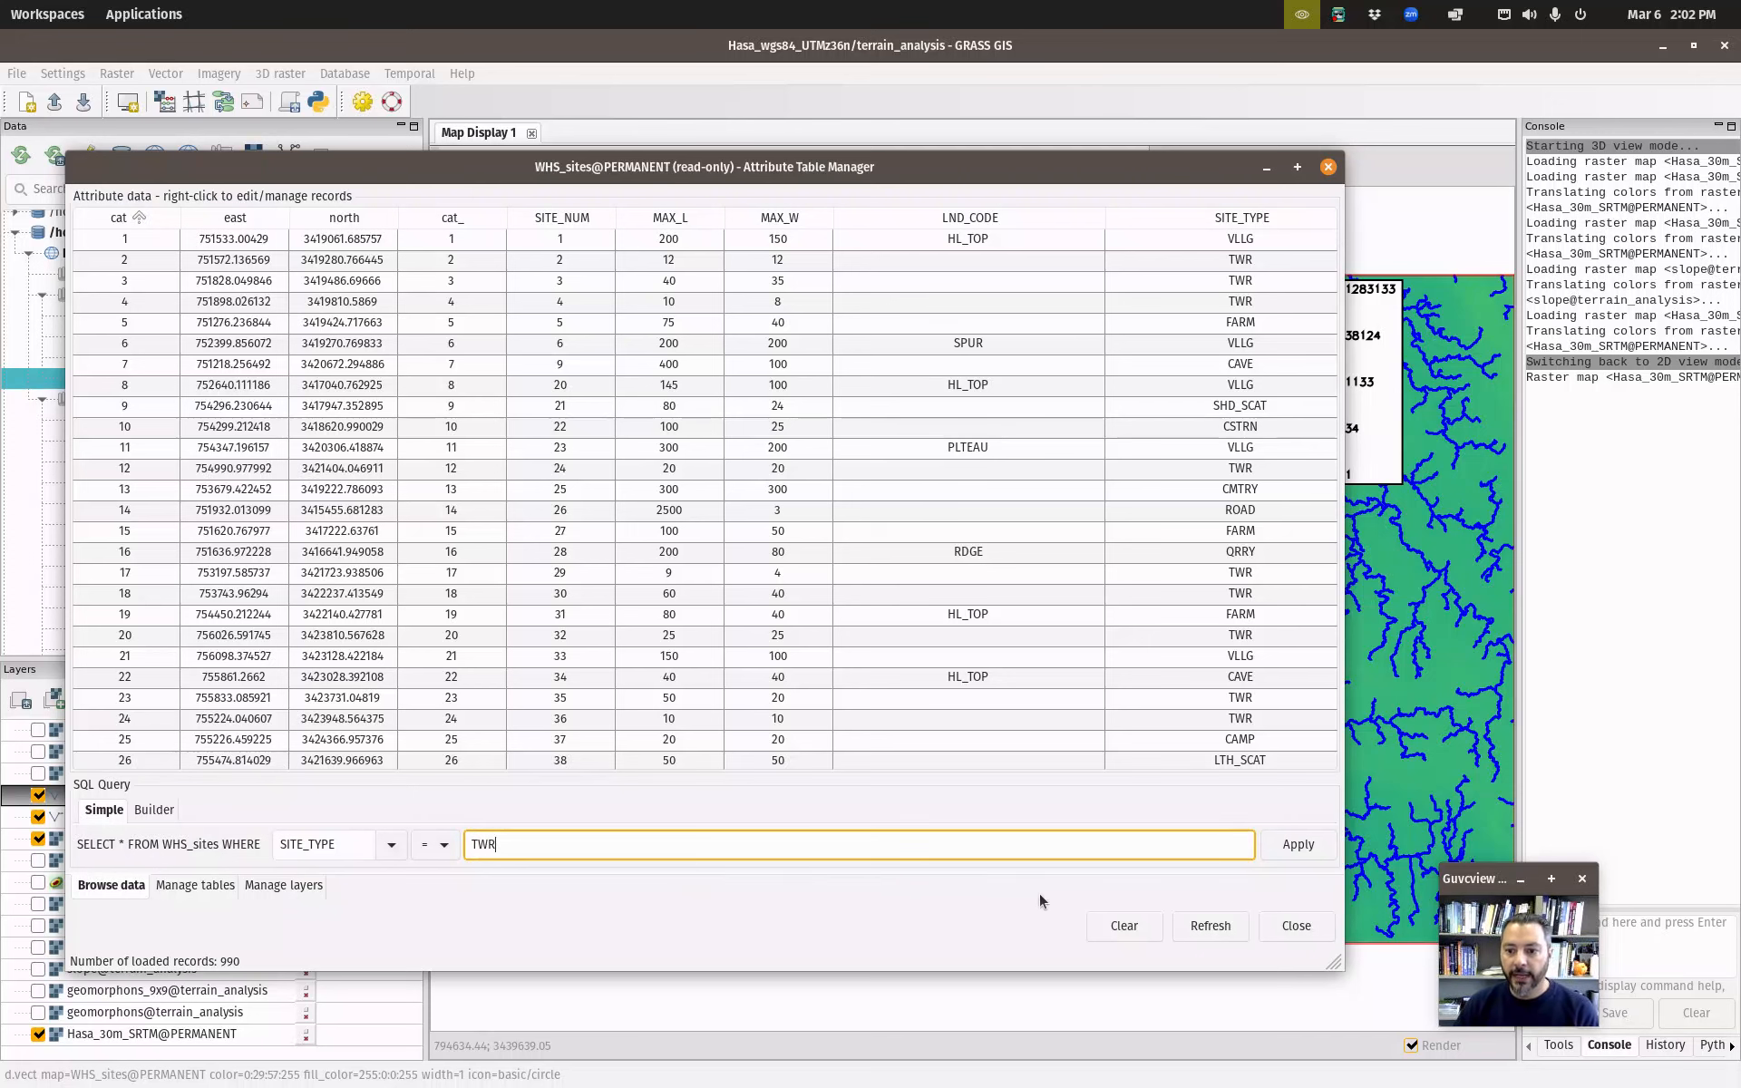
click(1298, 844)
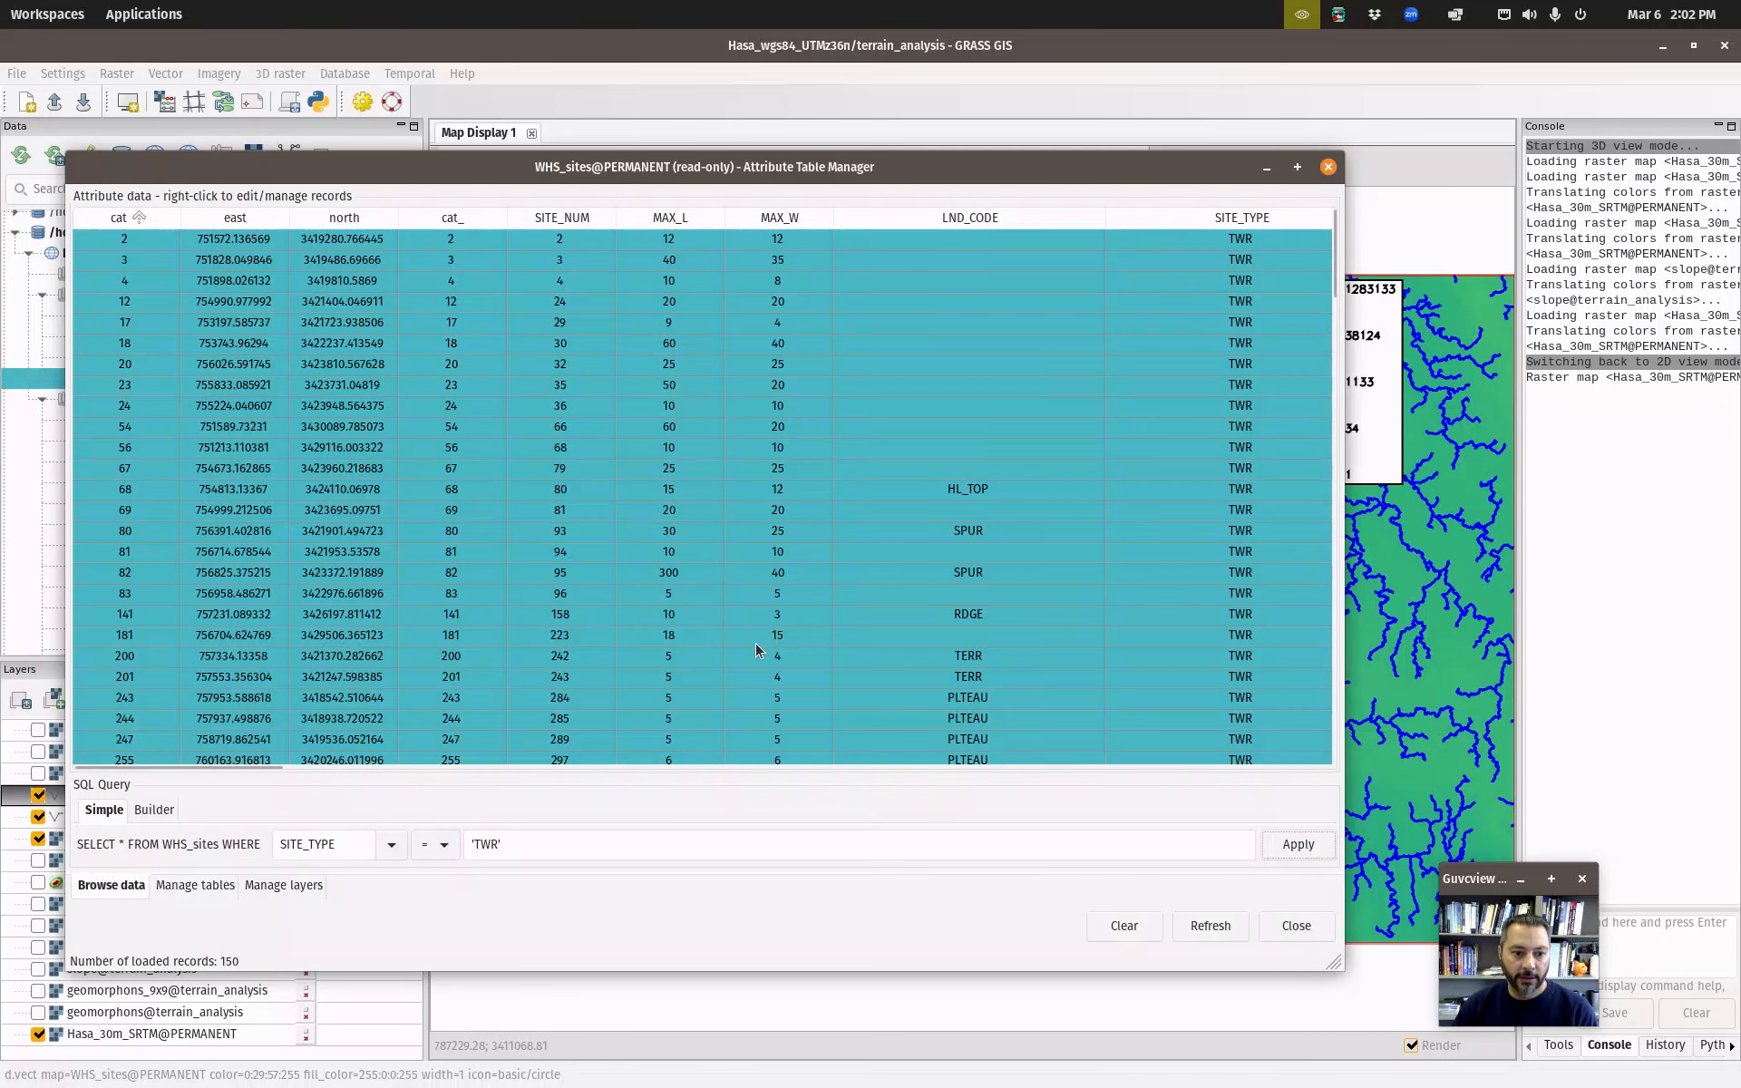
click(1211, 926)
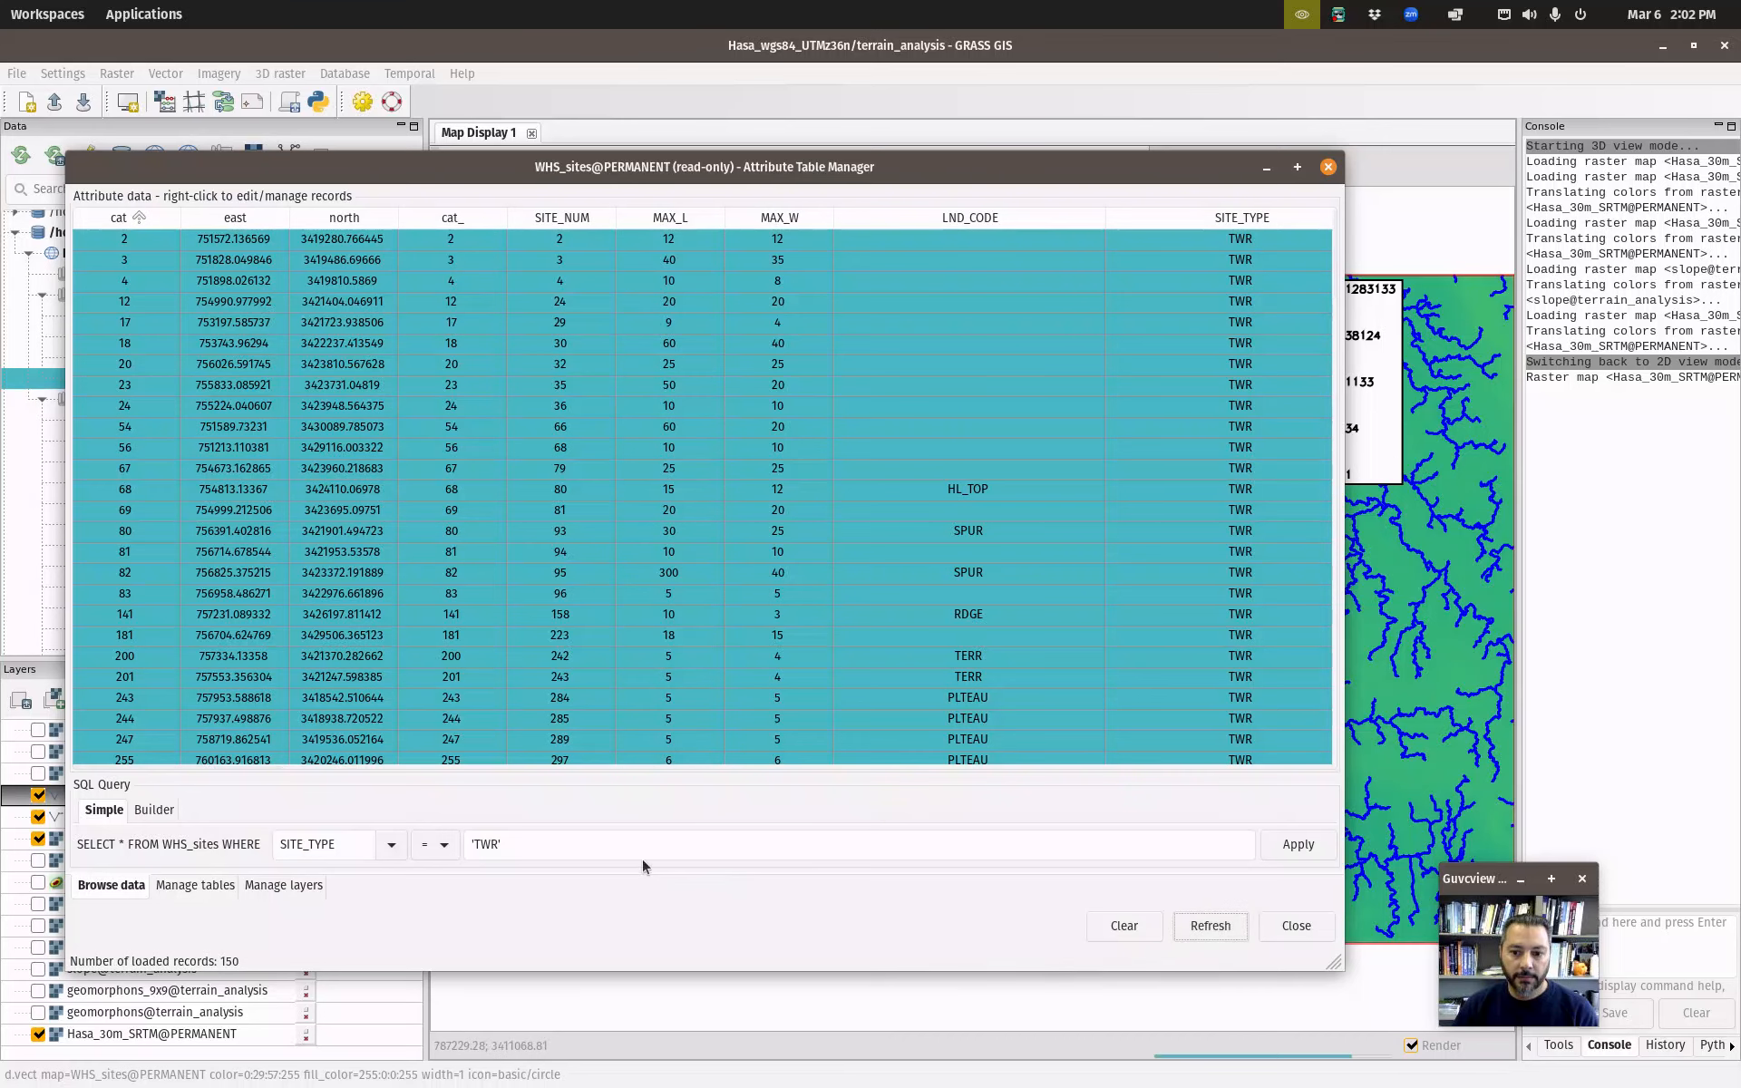
Remove the TWR value from the simple query and reapply it to list all the records again.
drag(581, 850, 445, 846)
key(BackSpace)
click(1299, 844)
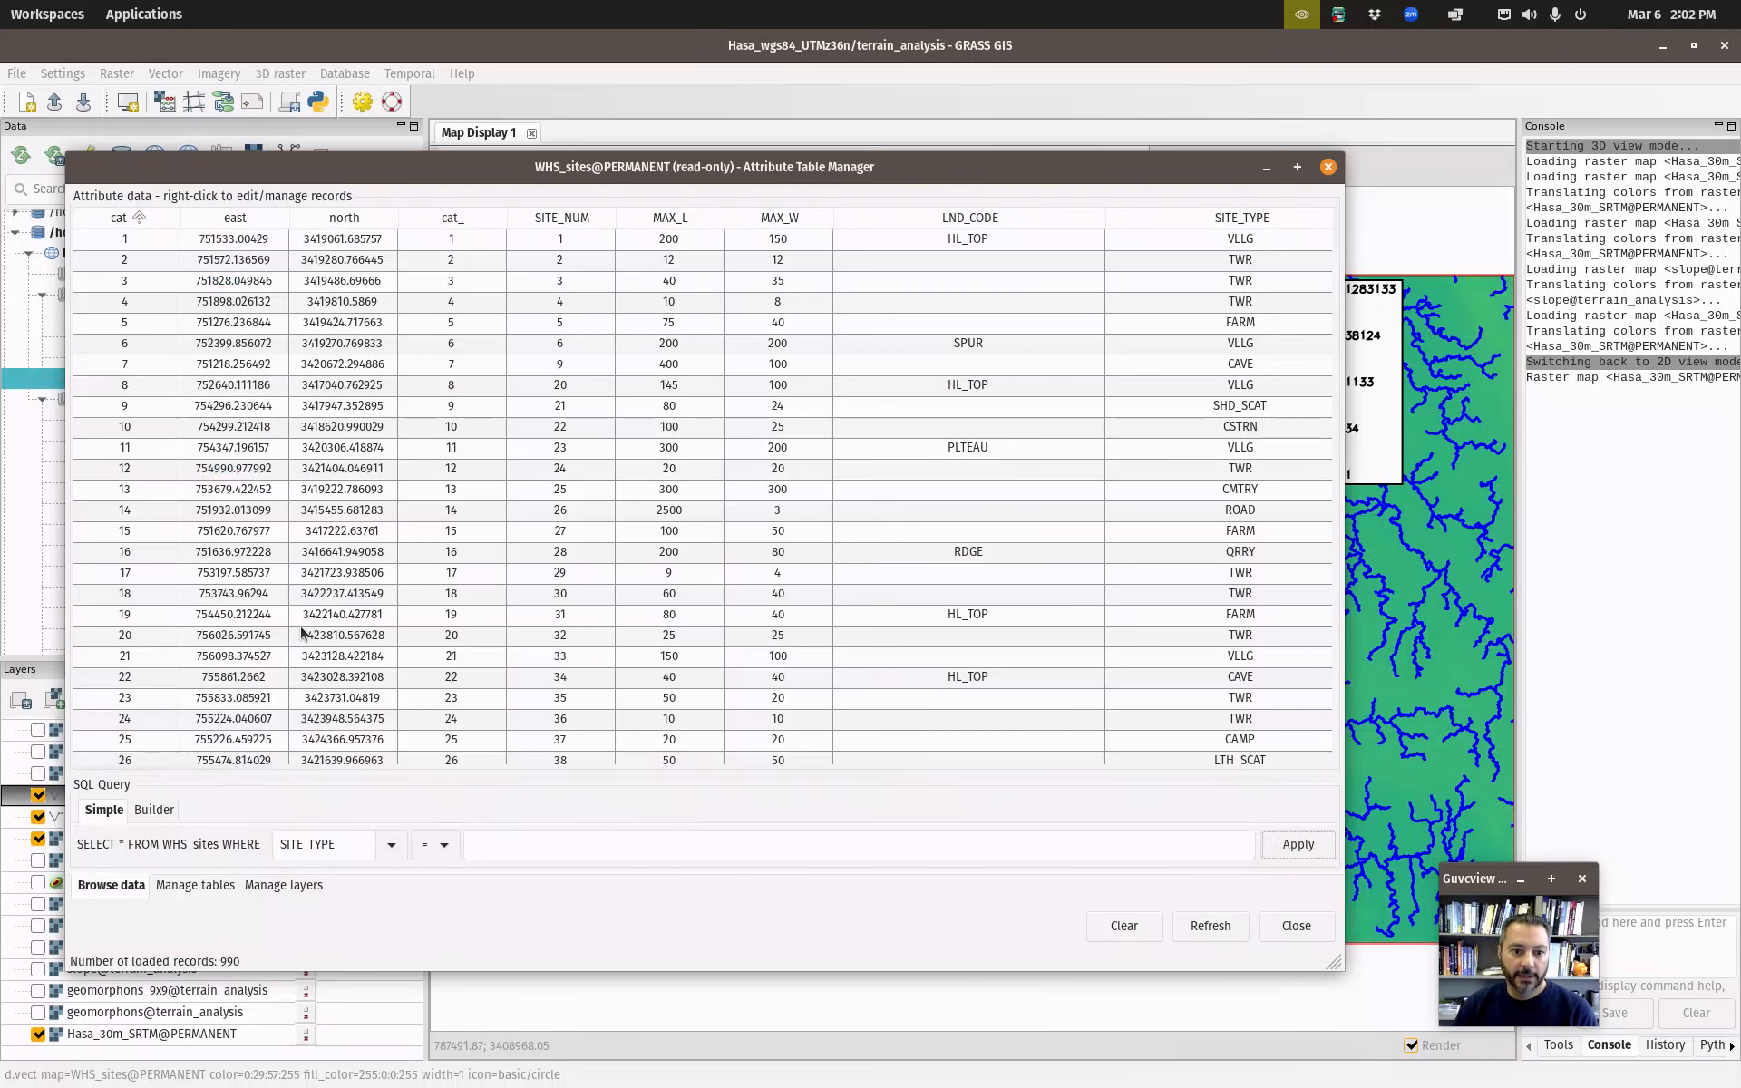
Open the SQL Builder for the WHS_sites table and enlarge its window.
click(146, 810)
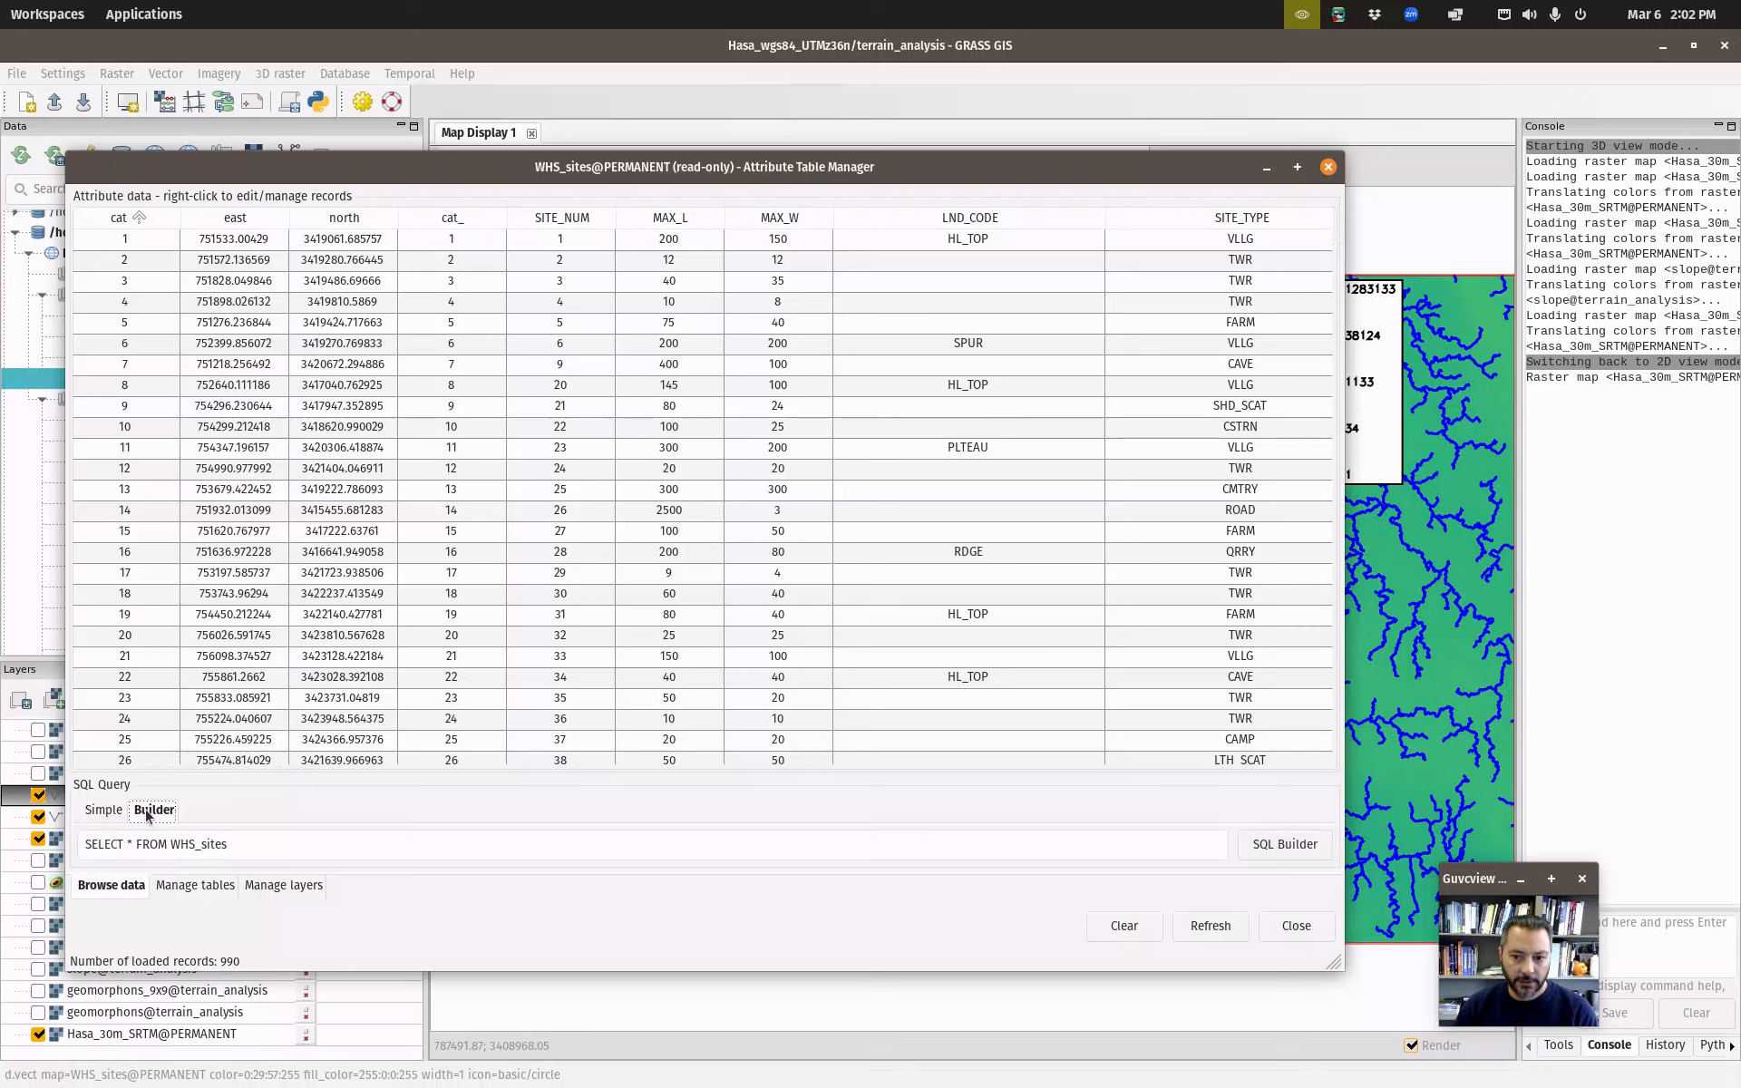
click(296, 847)
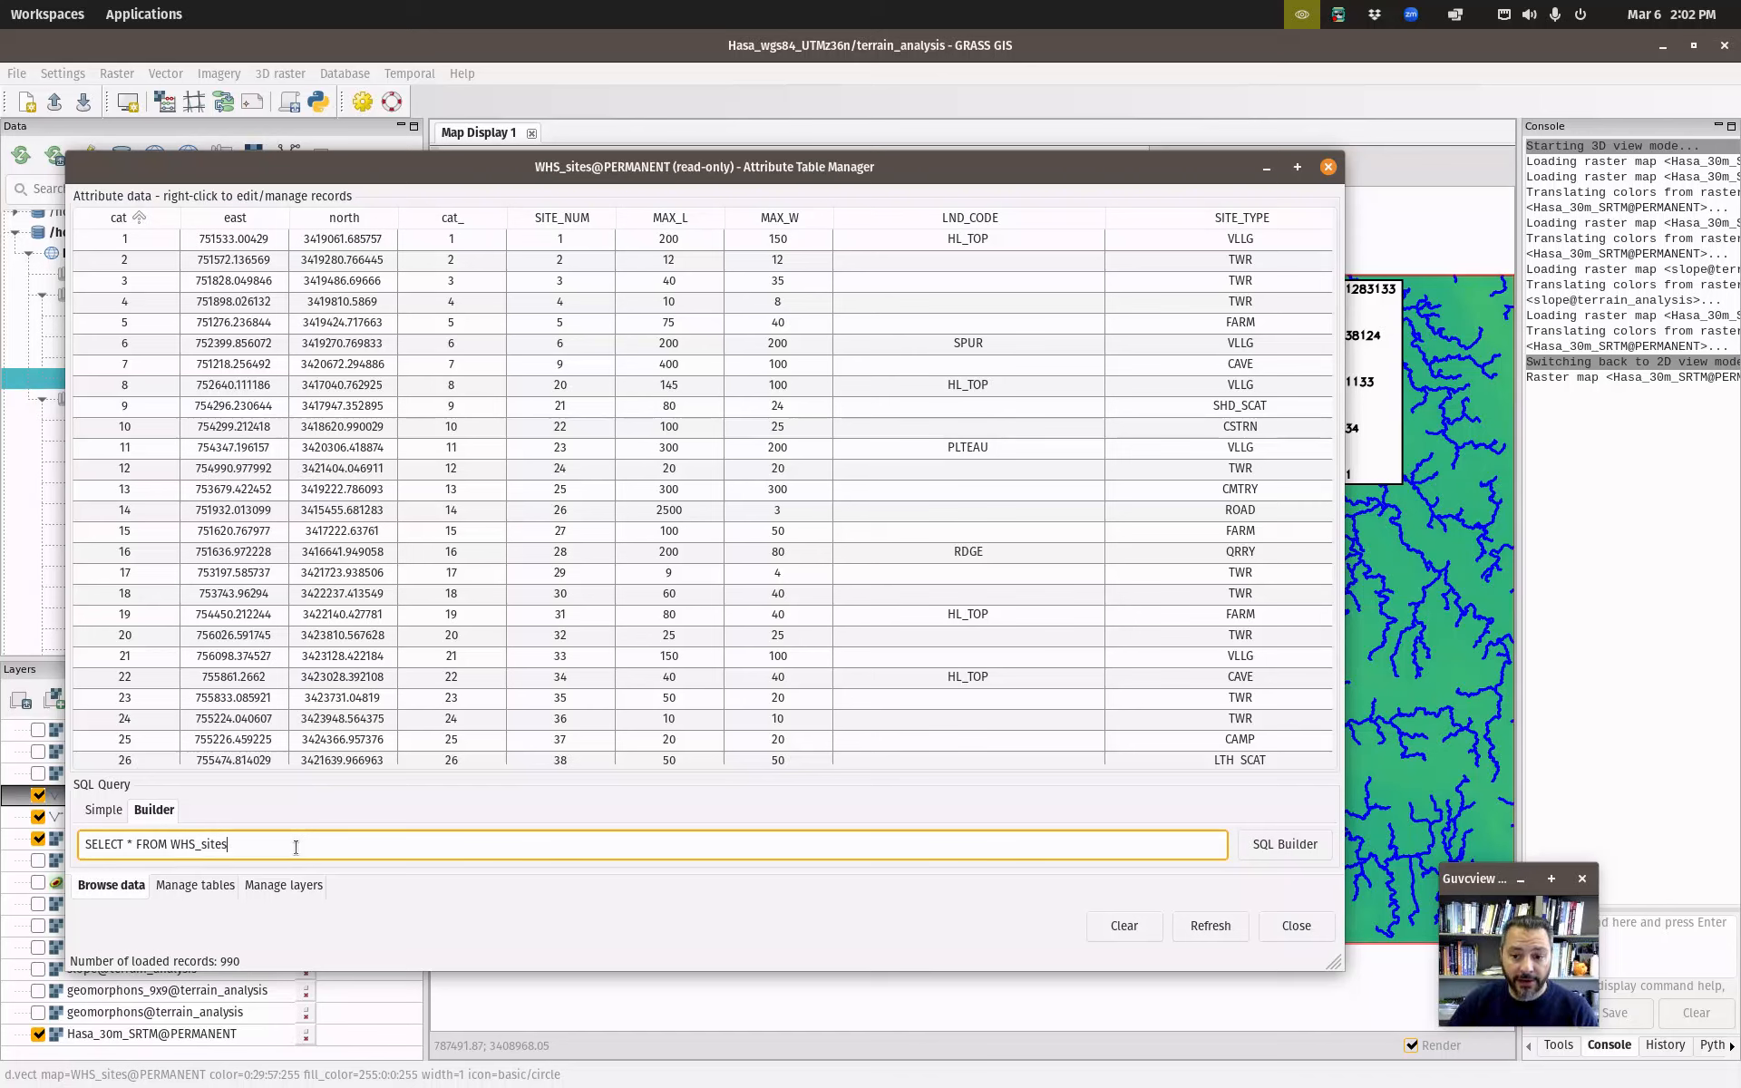
click(1288, 844)
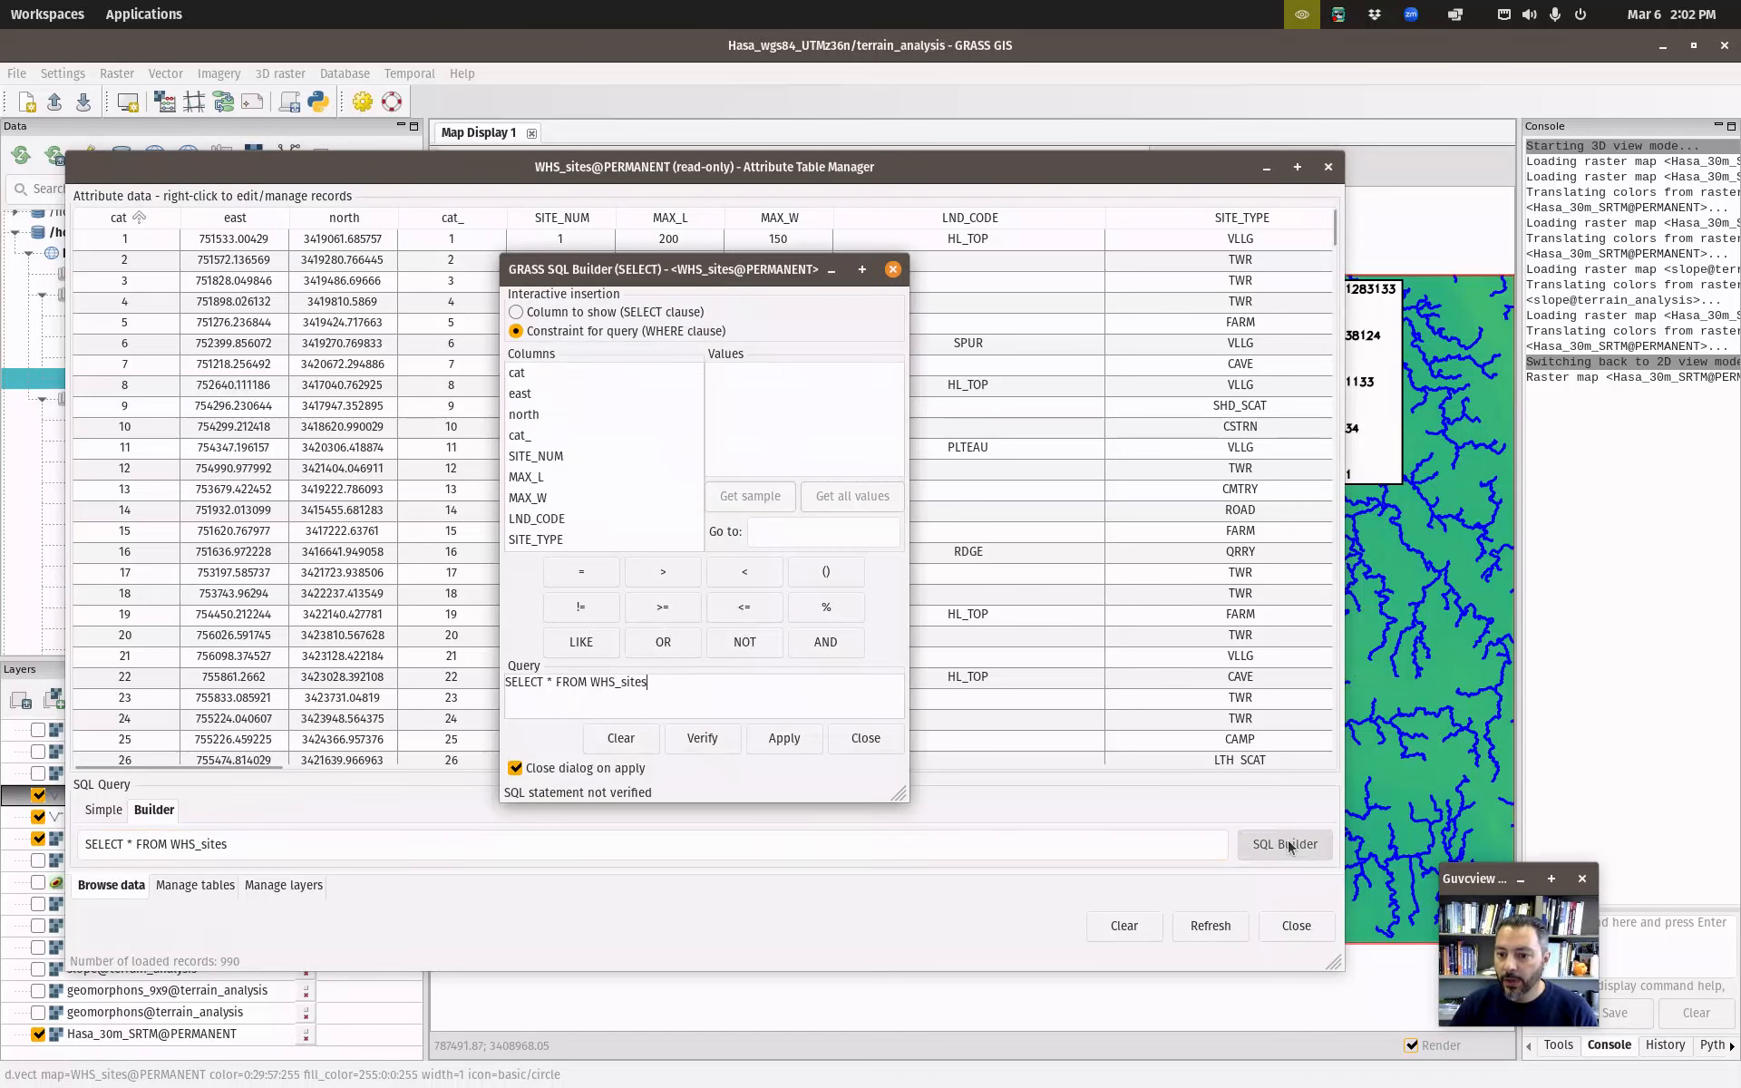
drag(899, 792, 1068, 900)
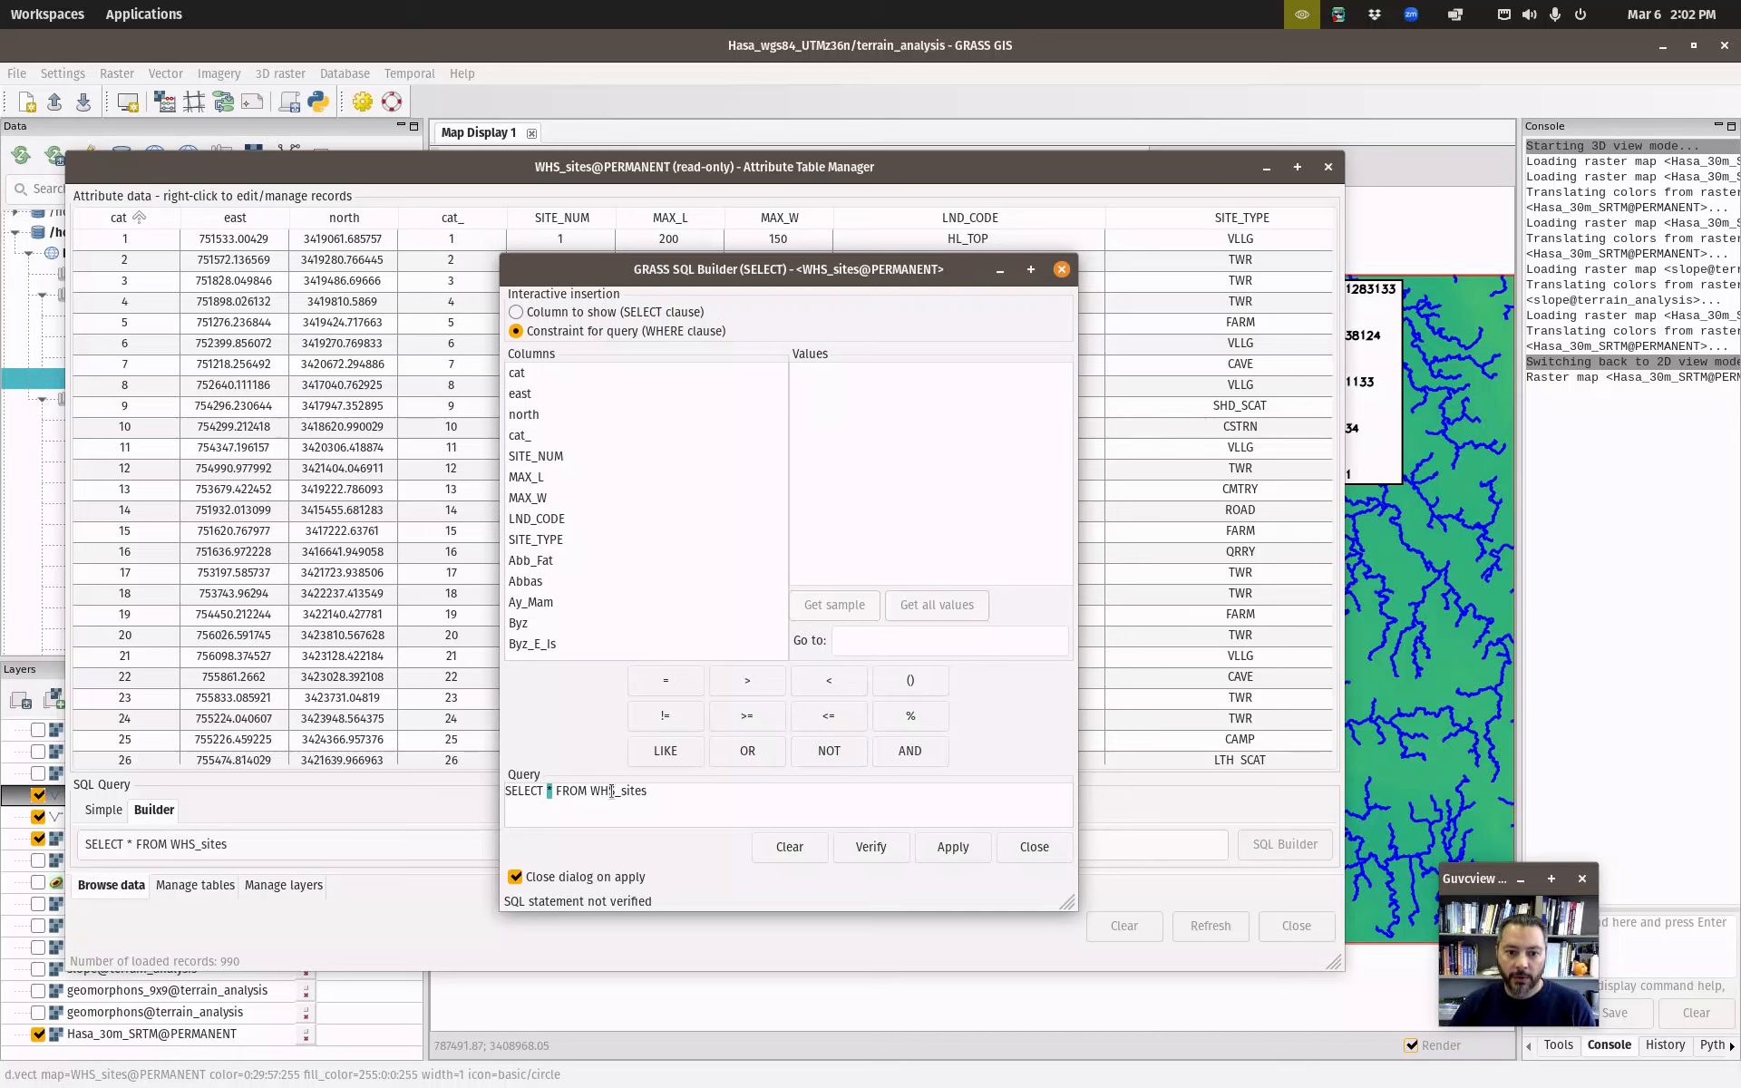
Build the constraint "SITE_TYPE" = 'TWR' from the column's full list of values and apply the query to the table.
scroll(580, 551, down, 2)
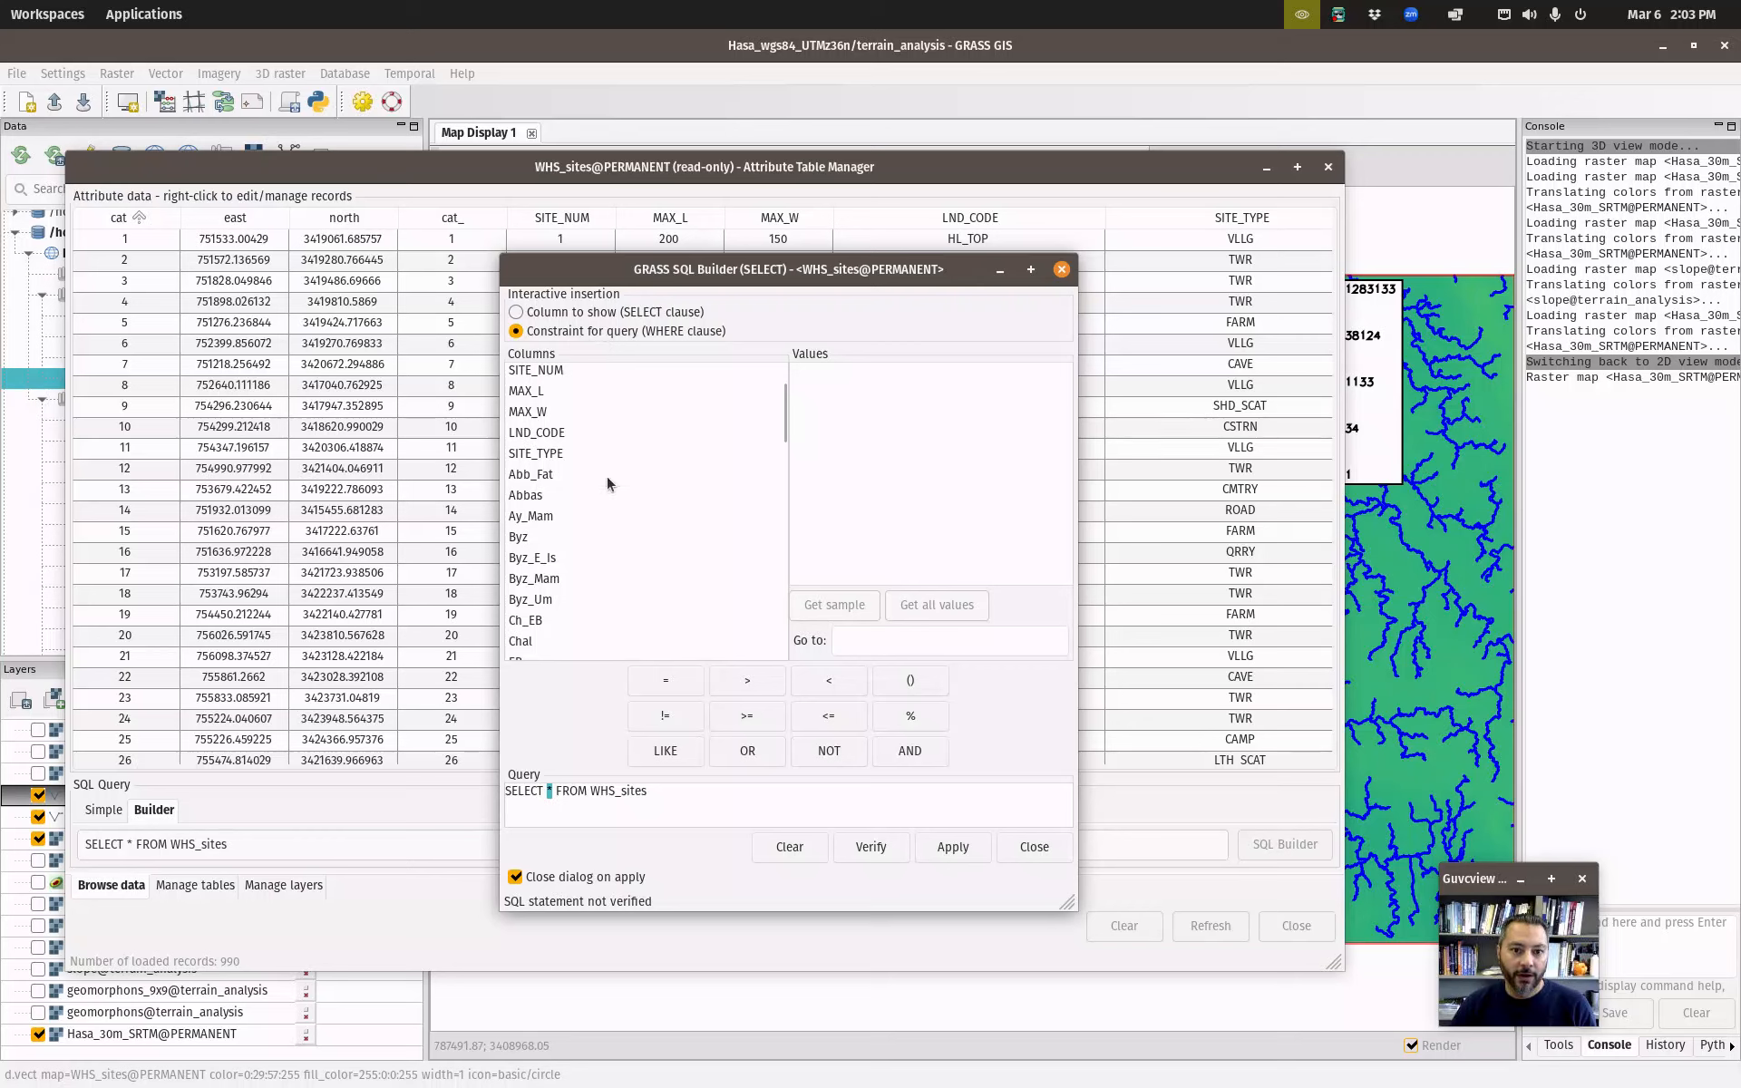
scroll(596, 542, up, 2)
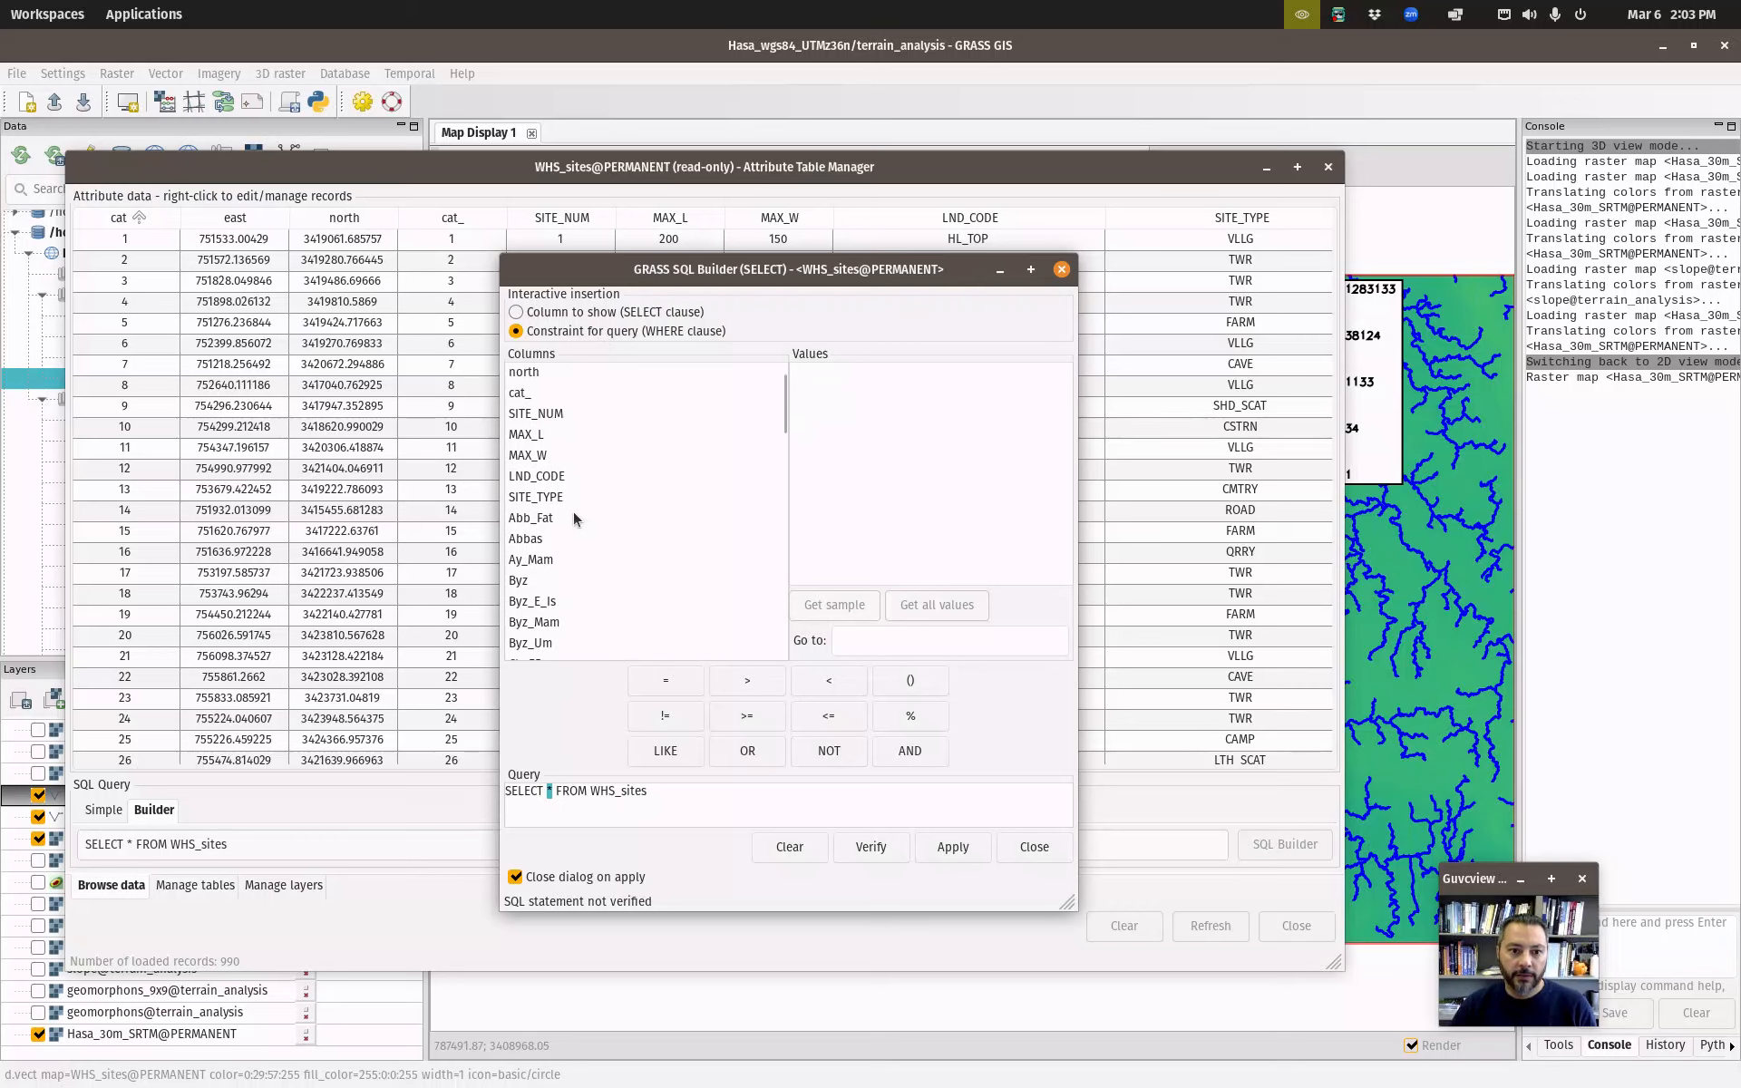
click(546, 495)
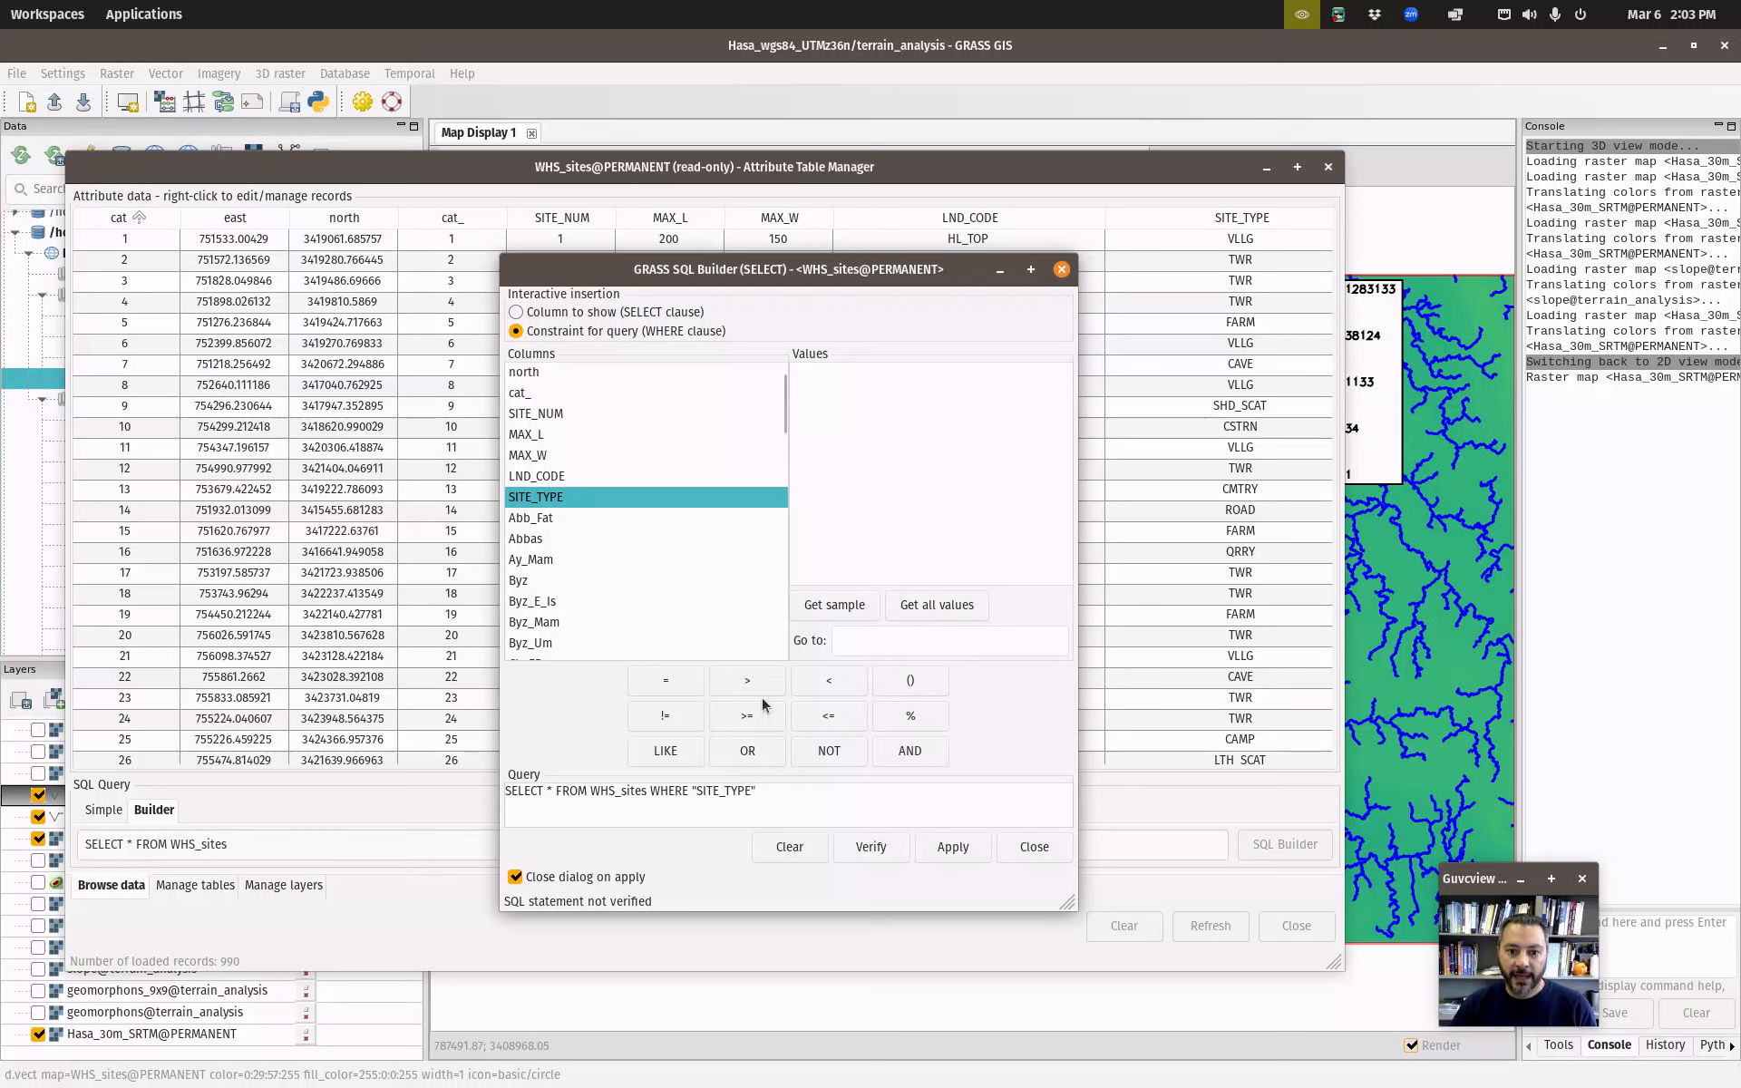
click(667, 681)
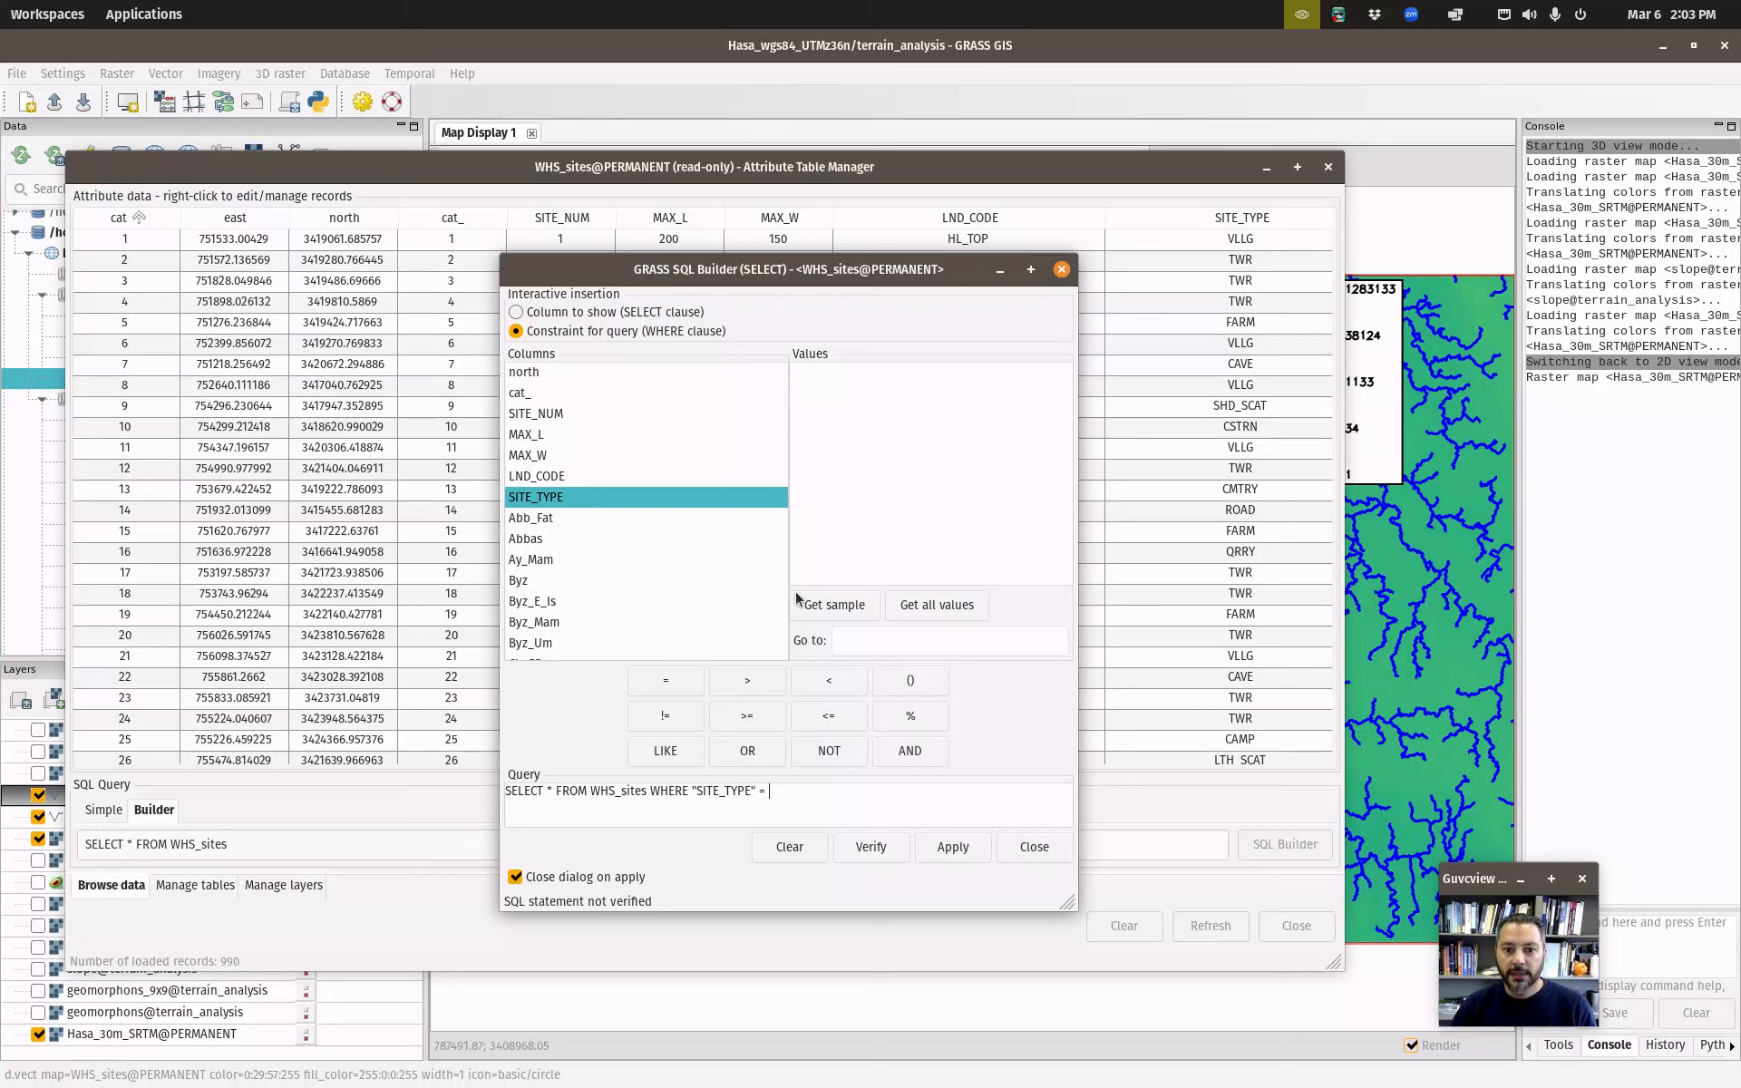
click(927, 598)
scroll(829, 449, down, 10)
scroll(827, 470, down, 1)
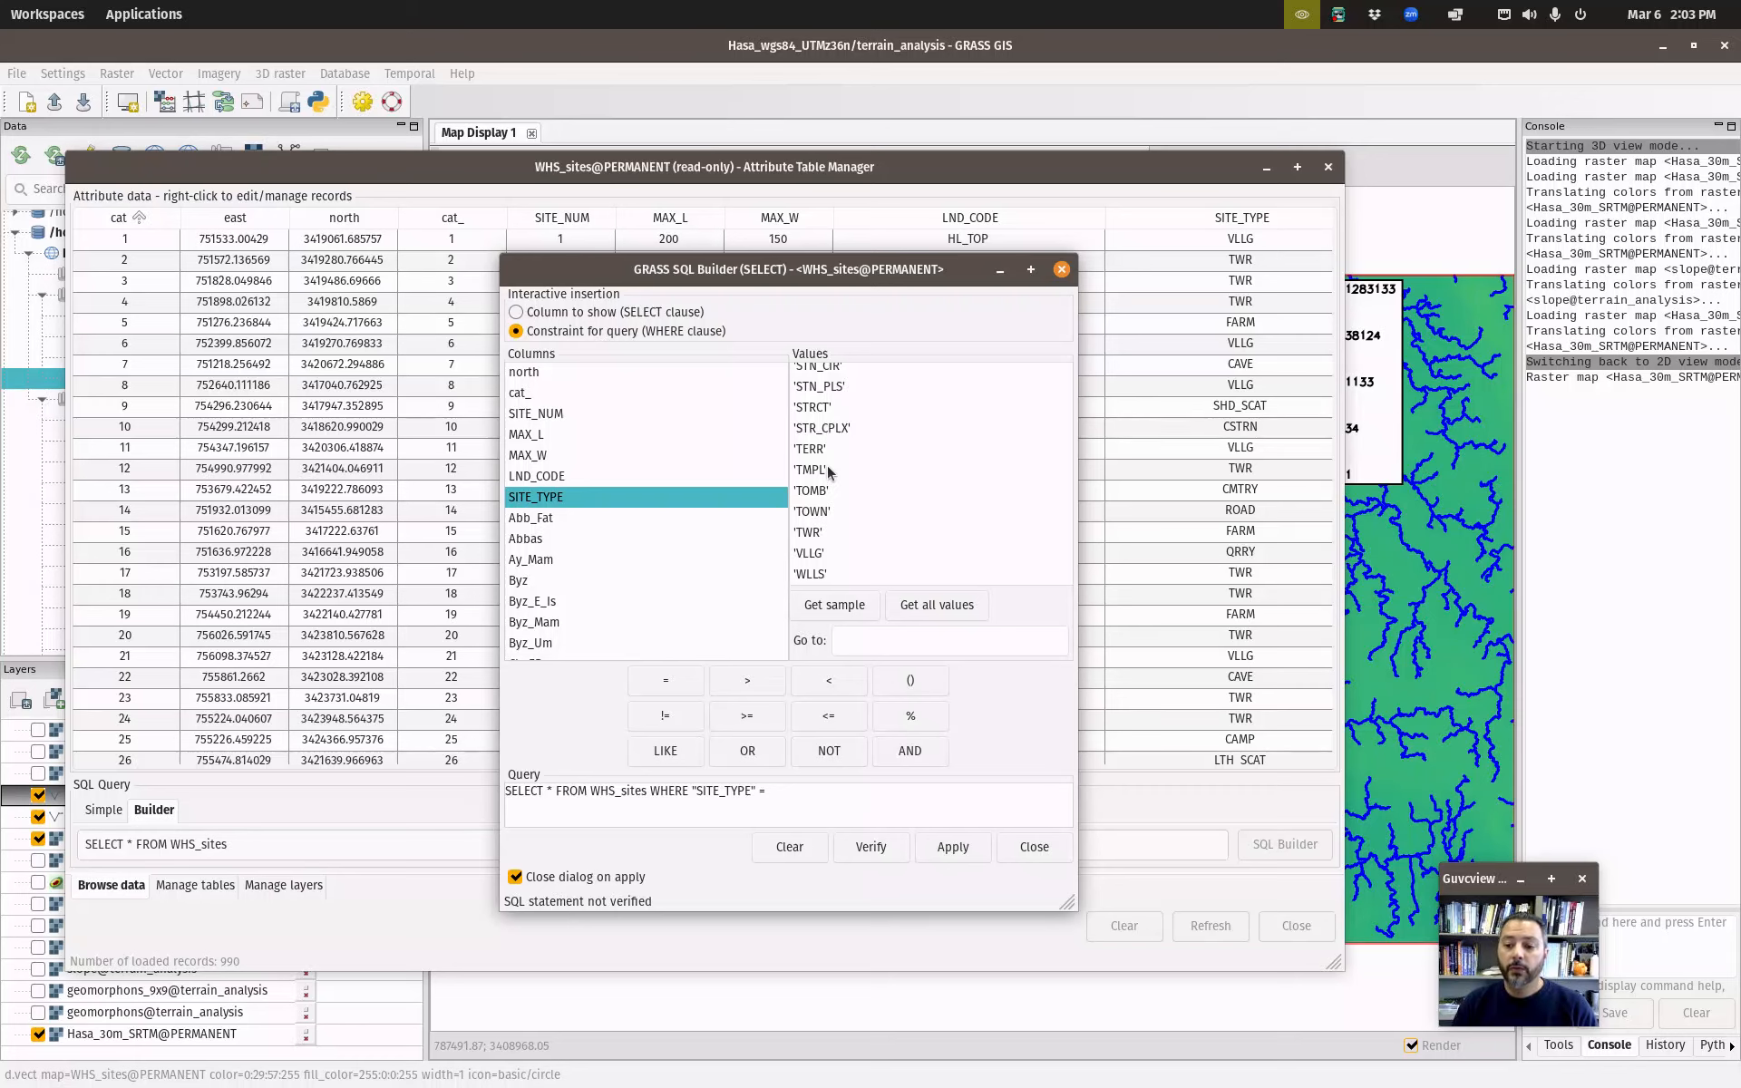
double_click(811, 532)
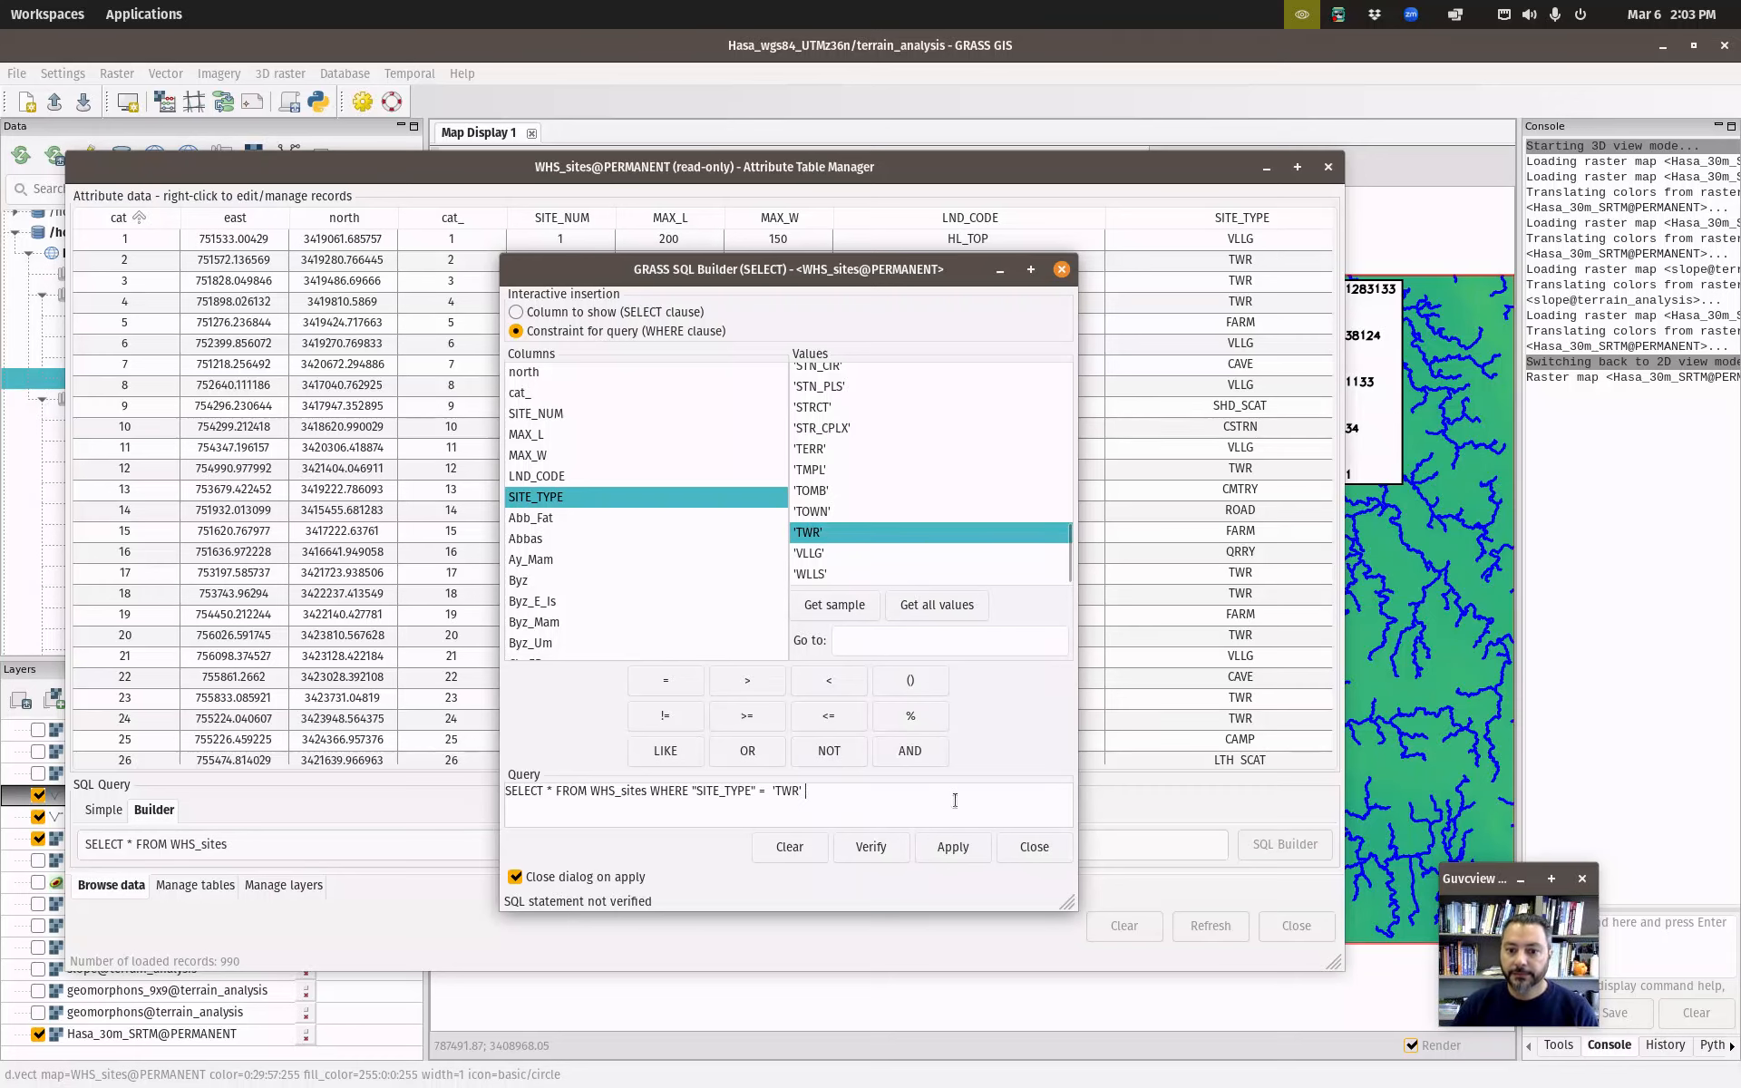
click(959, 858)
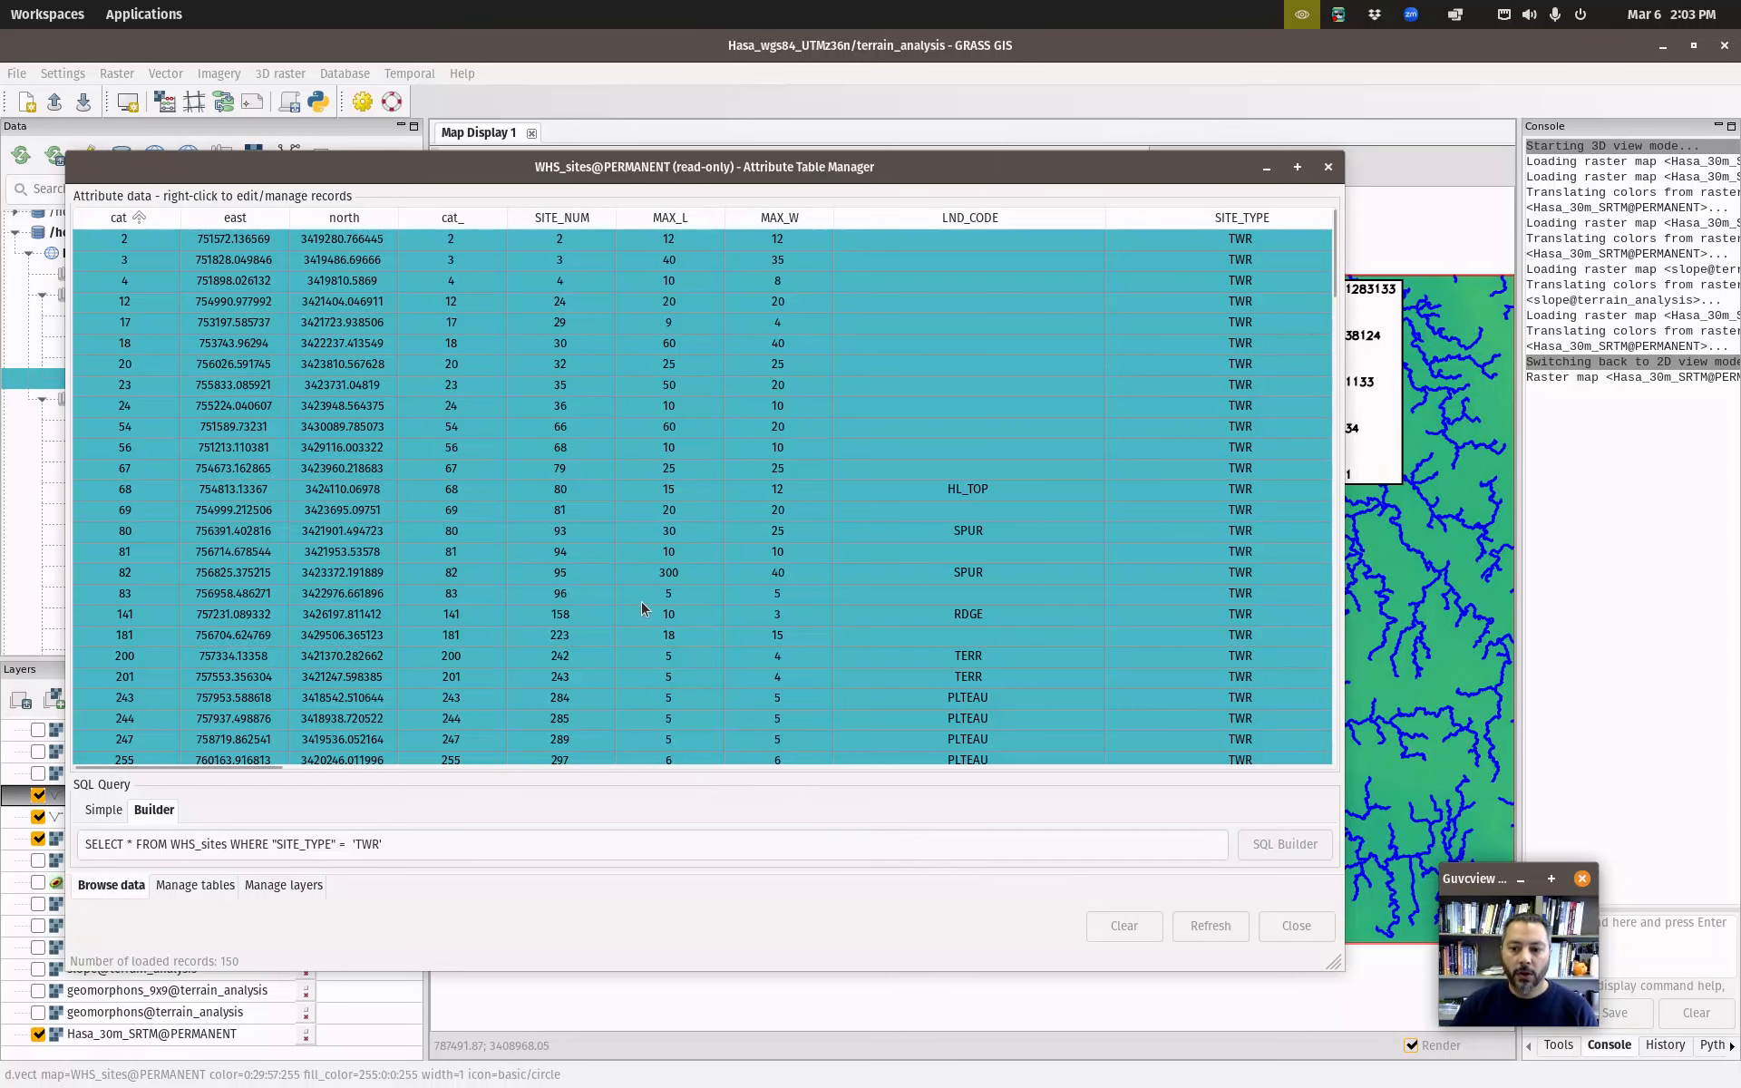
Examine the period columns of the filtered tower records, including the Nab and Nab_Ro values.
scroll(1188, 576, down, 8)
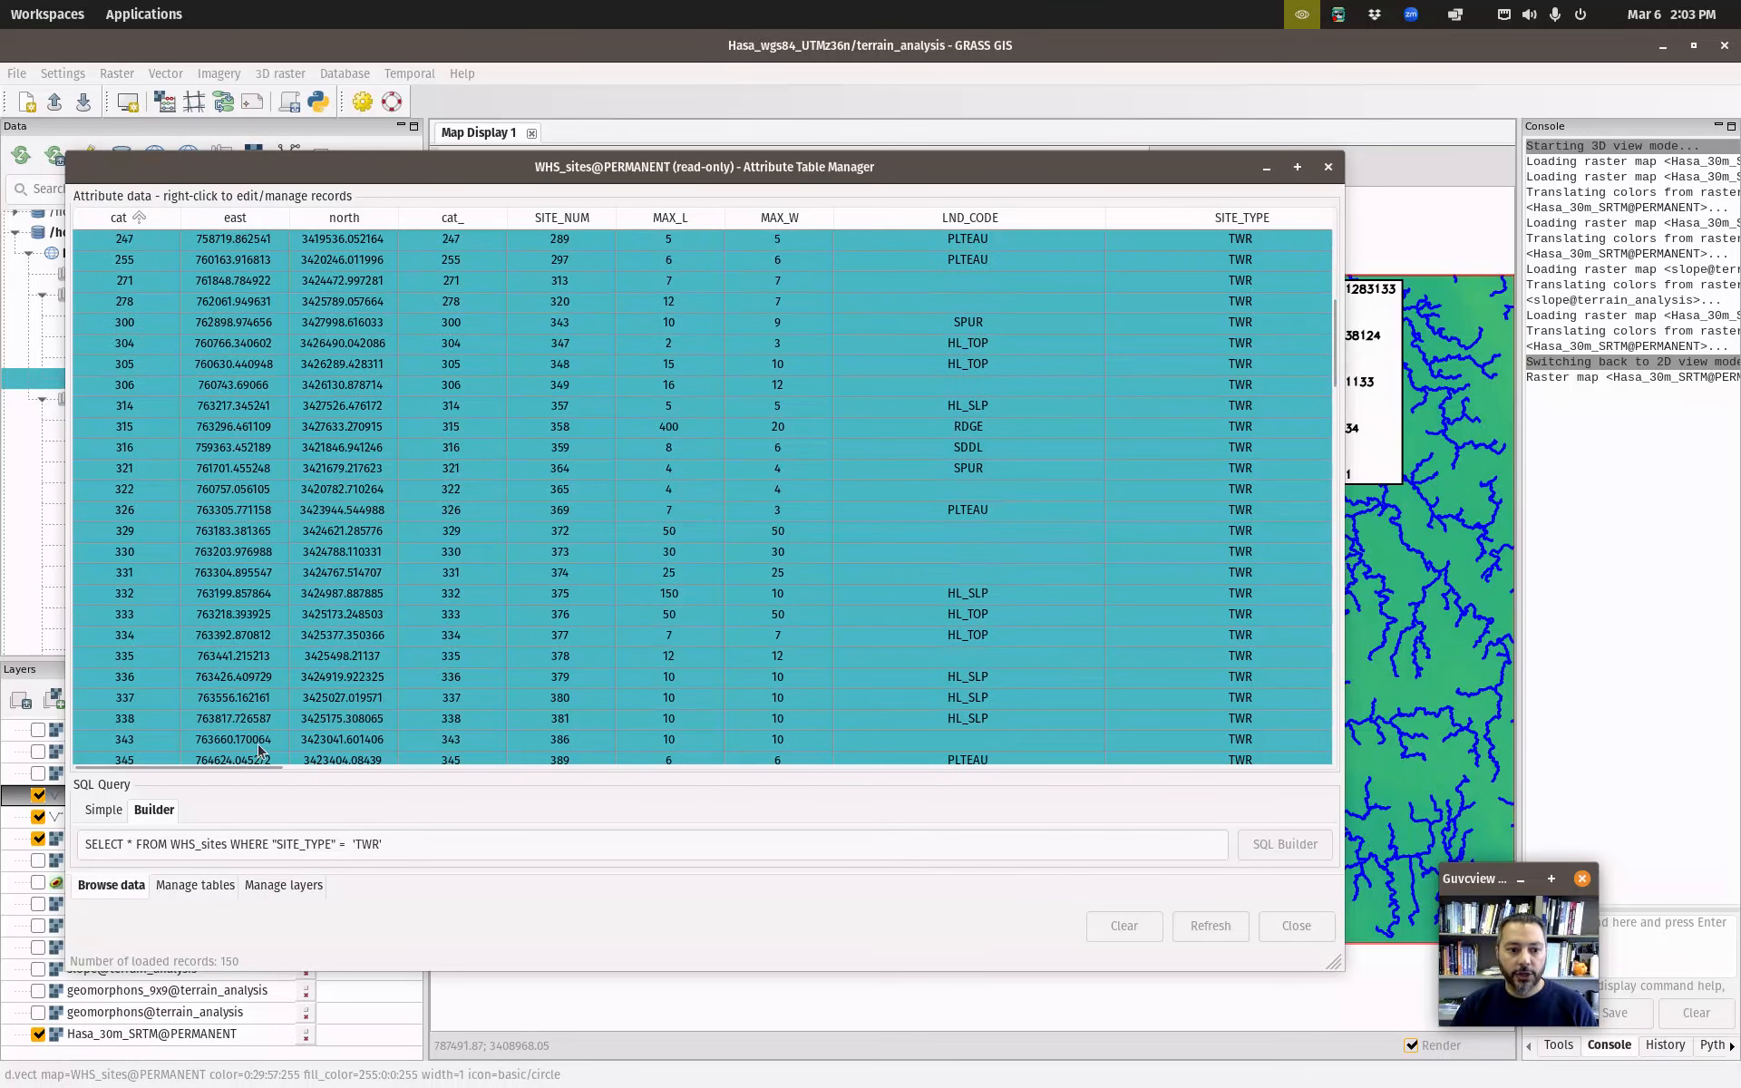
scroll(272, 764, right, 1)
scroll(683, 778, right, 10)
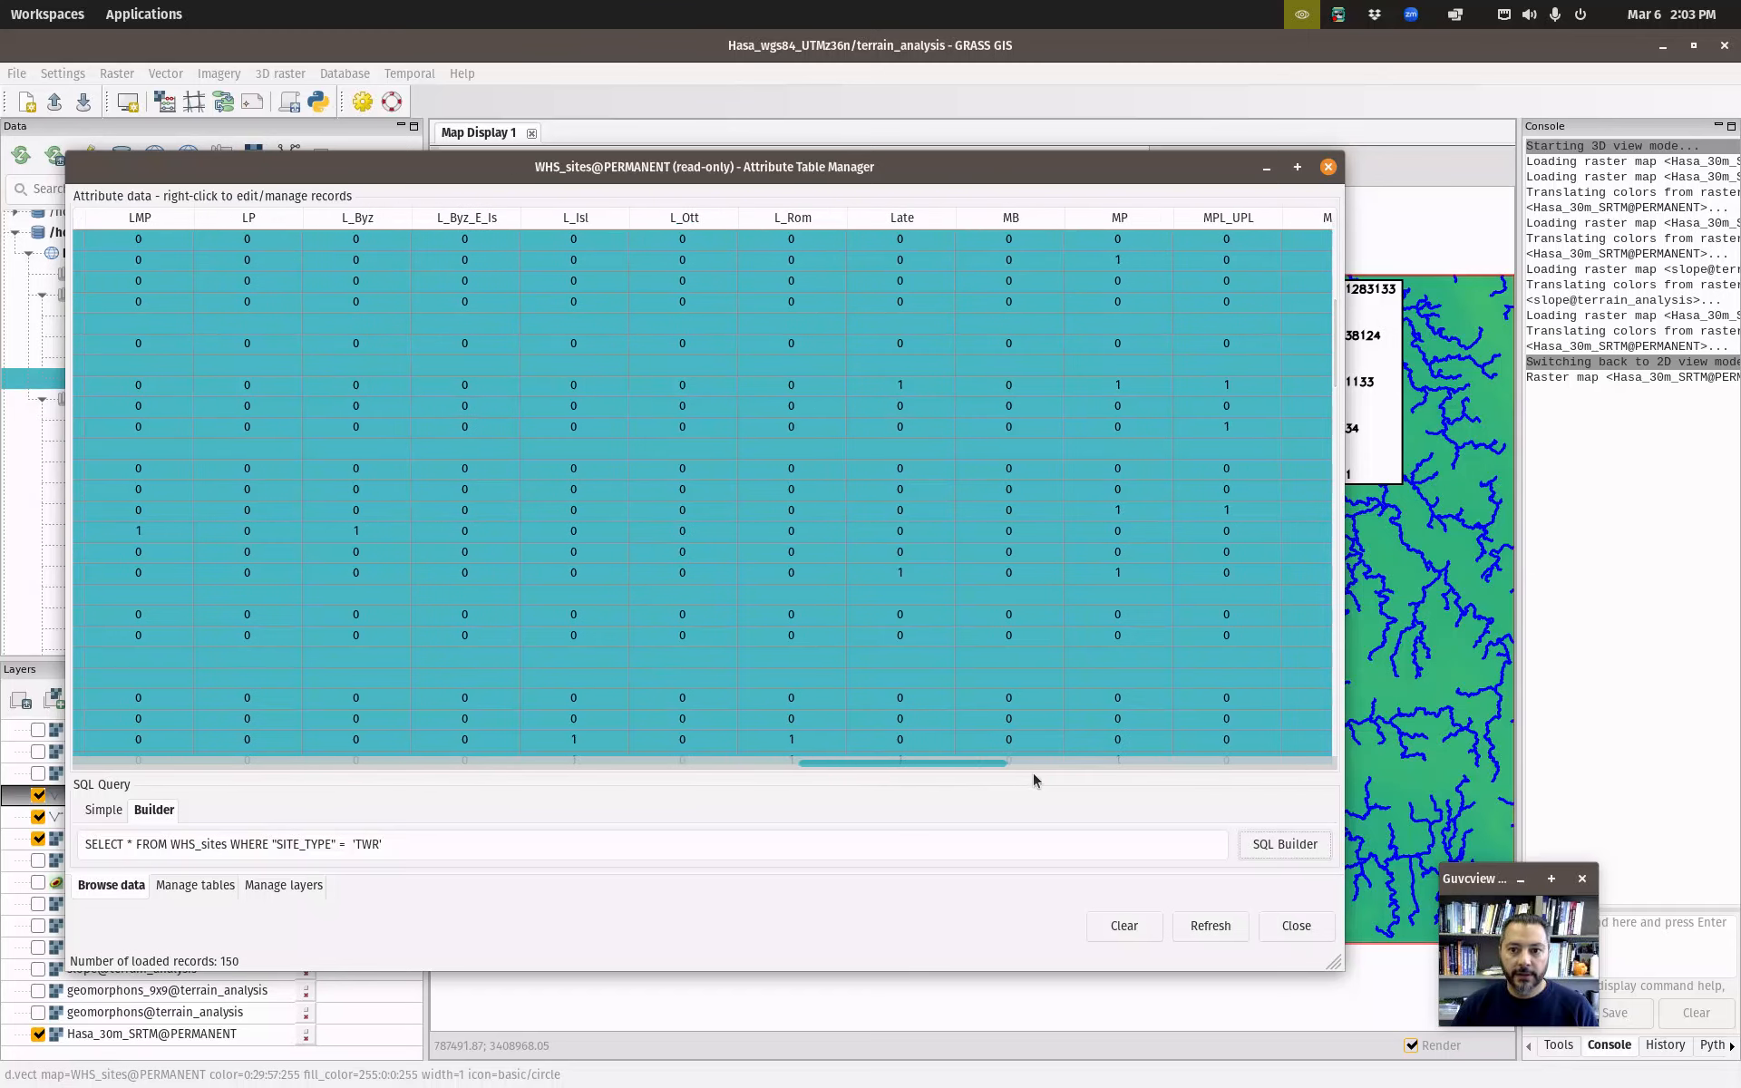
scroll(1106, 769, right, 4)
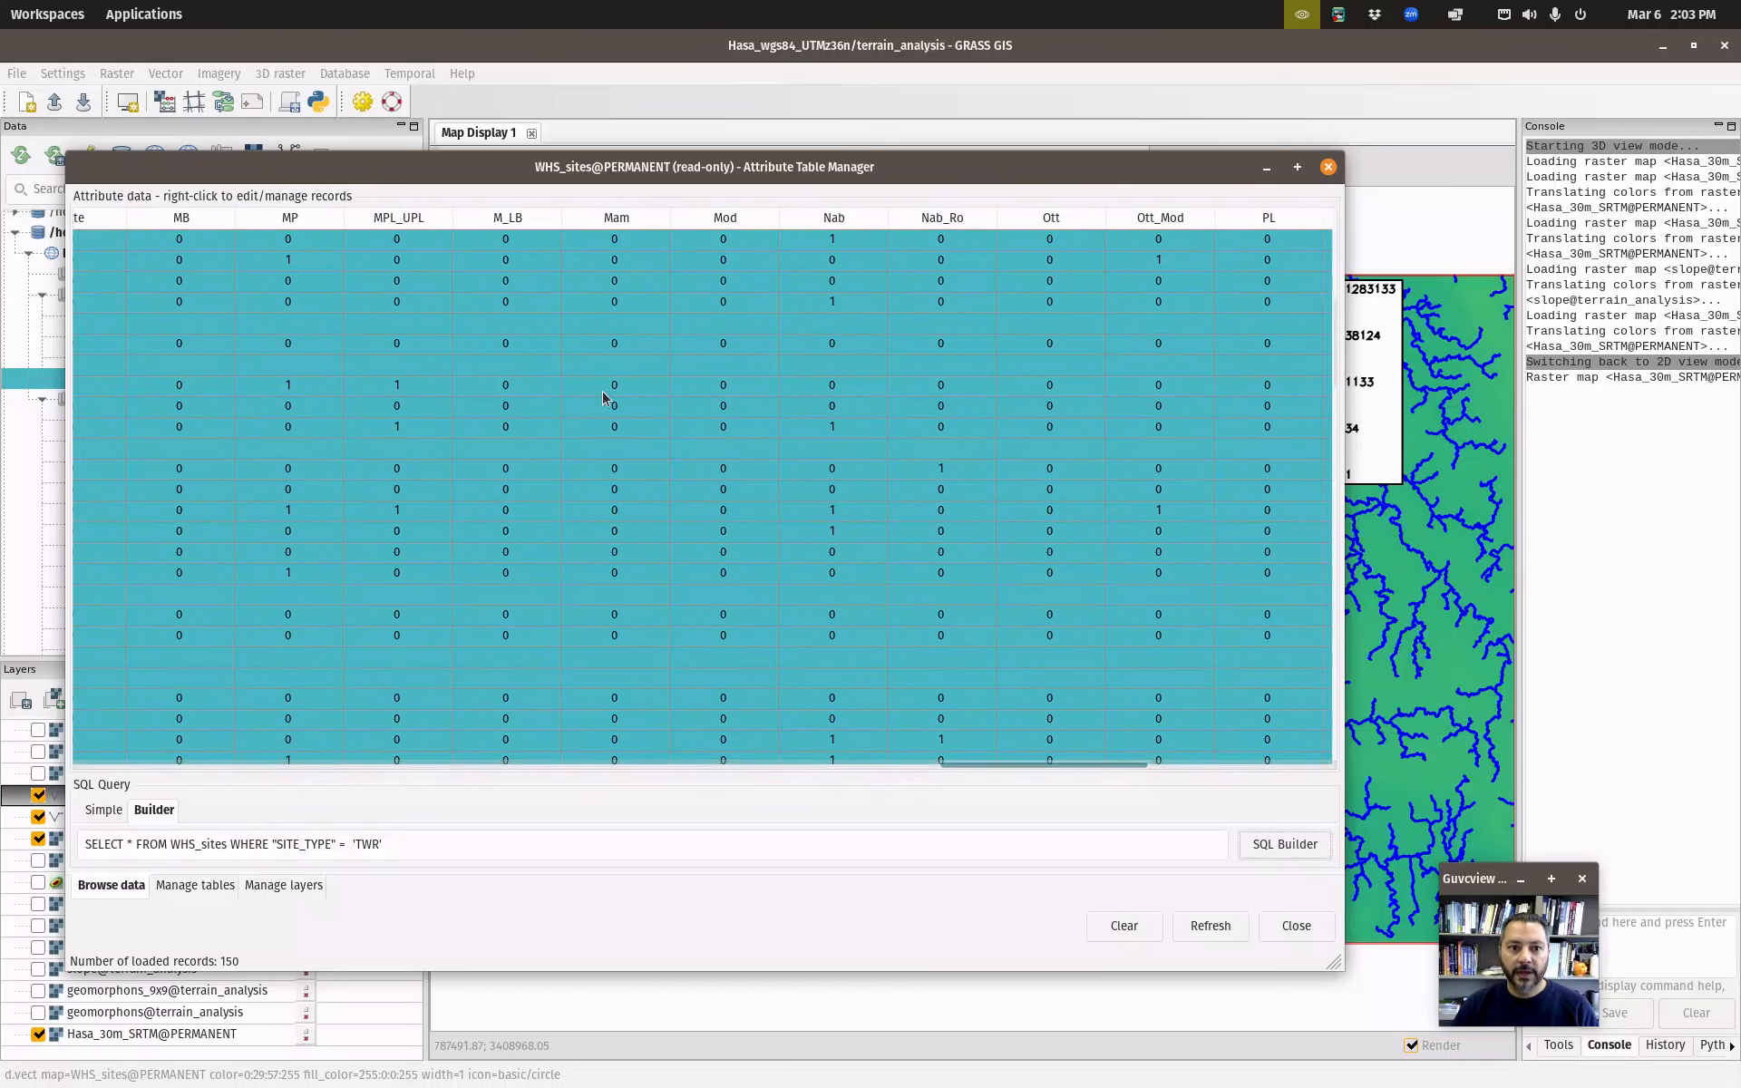
scroll(944, 437, up, 5)
scroll(944, 435, down, 10)
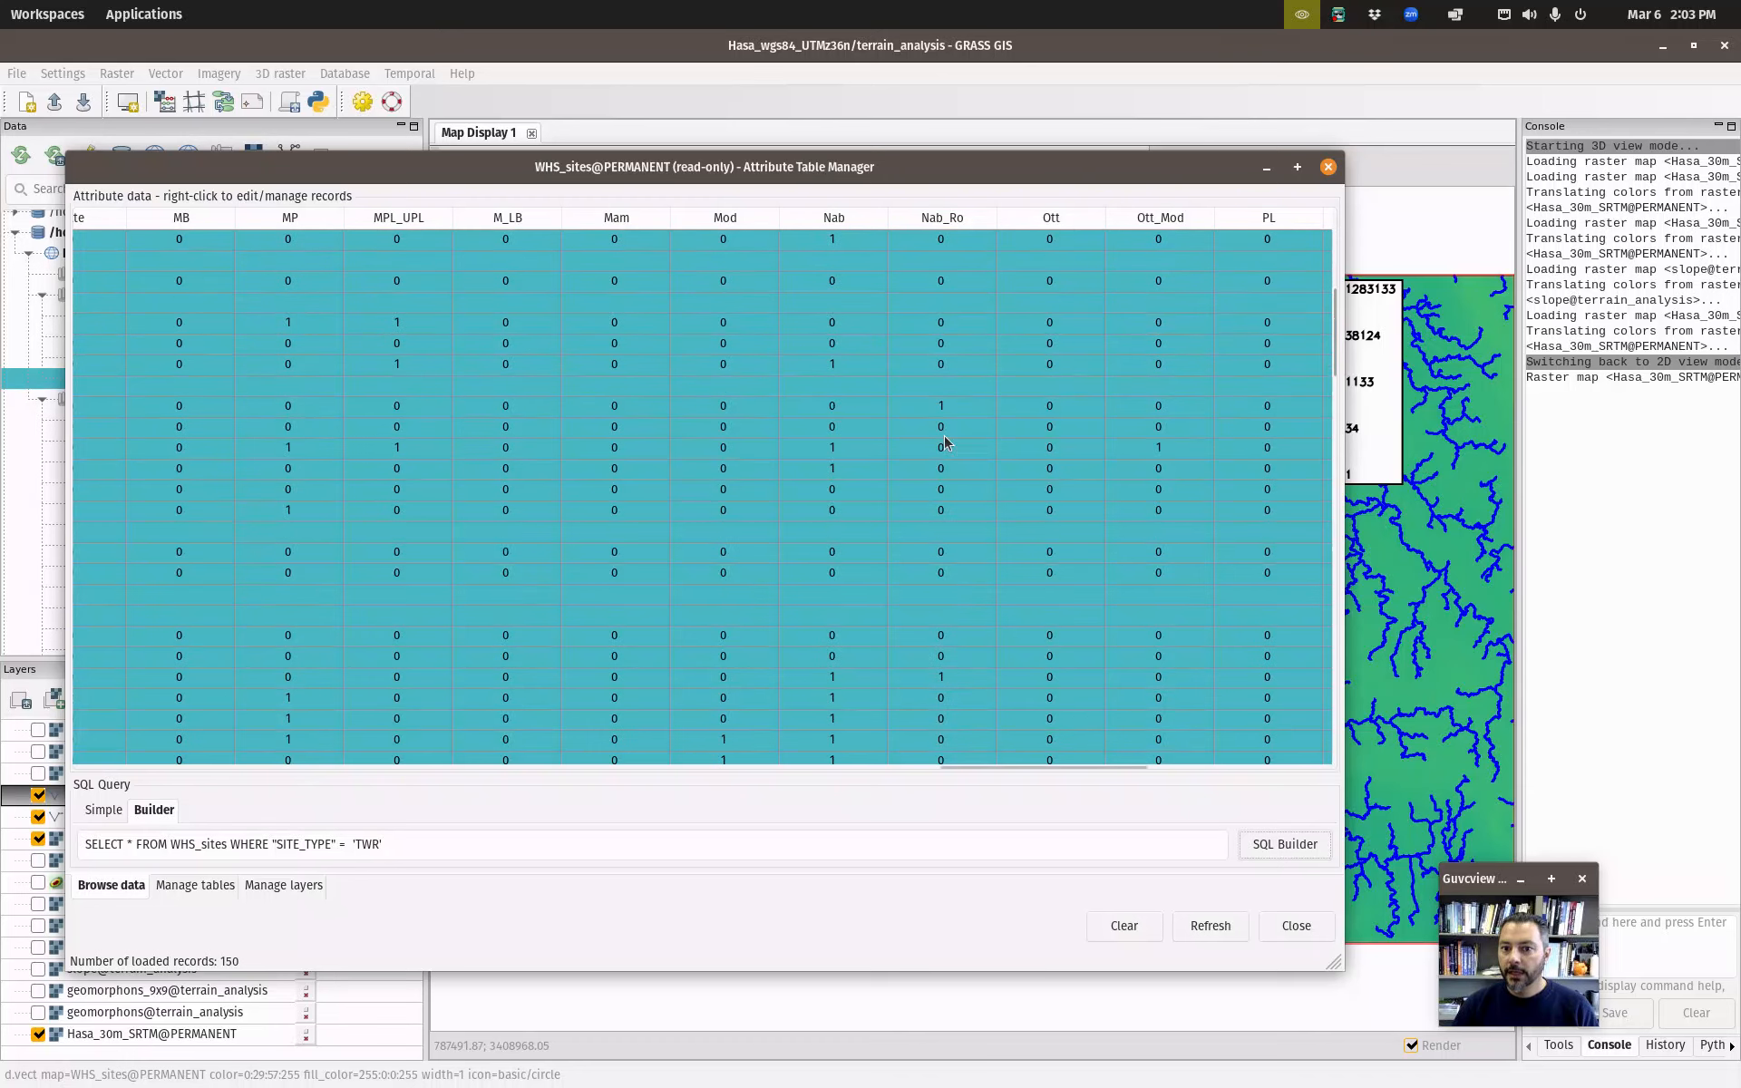
scroll(881, 596, up, 5)
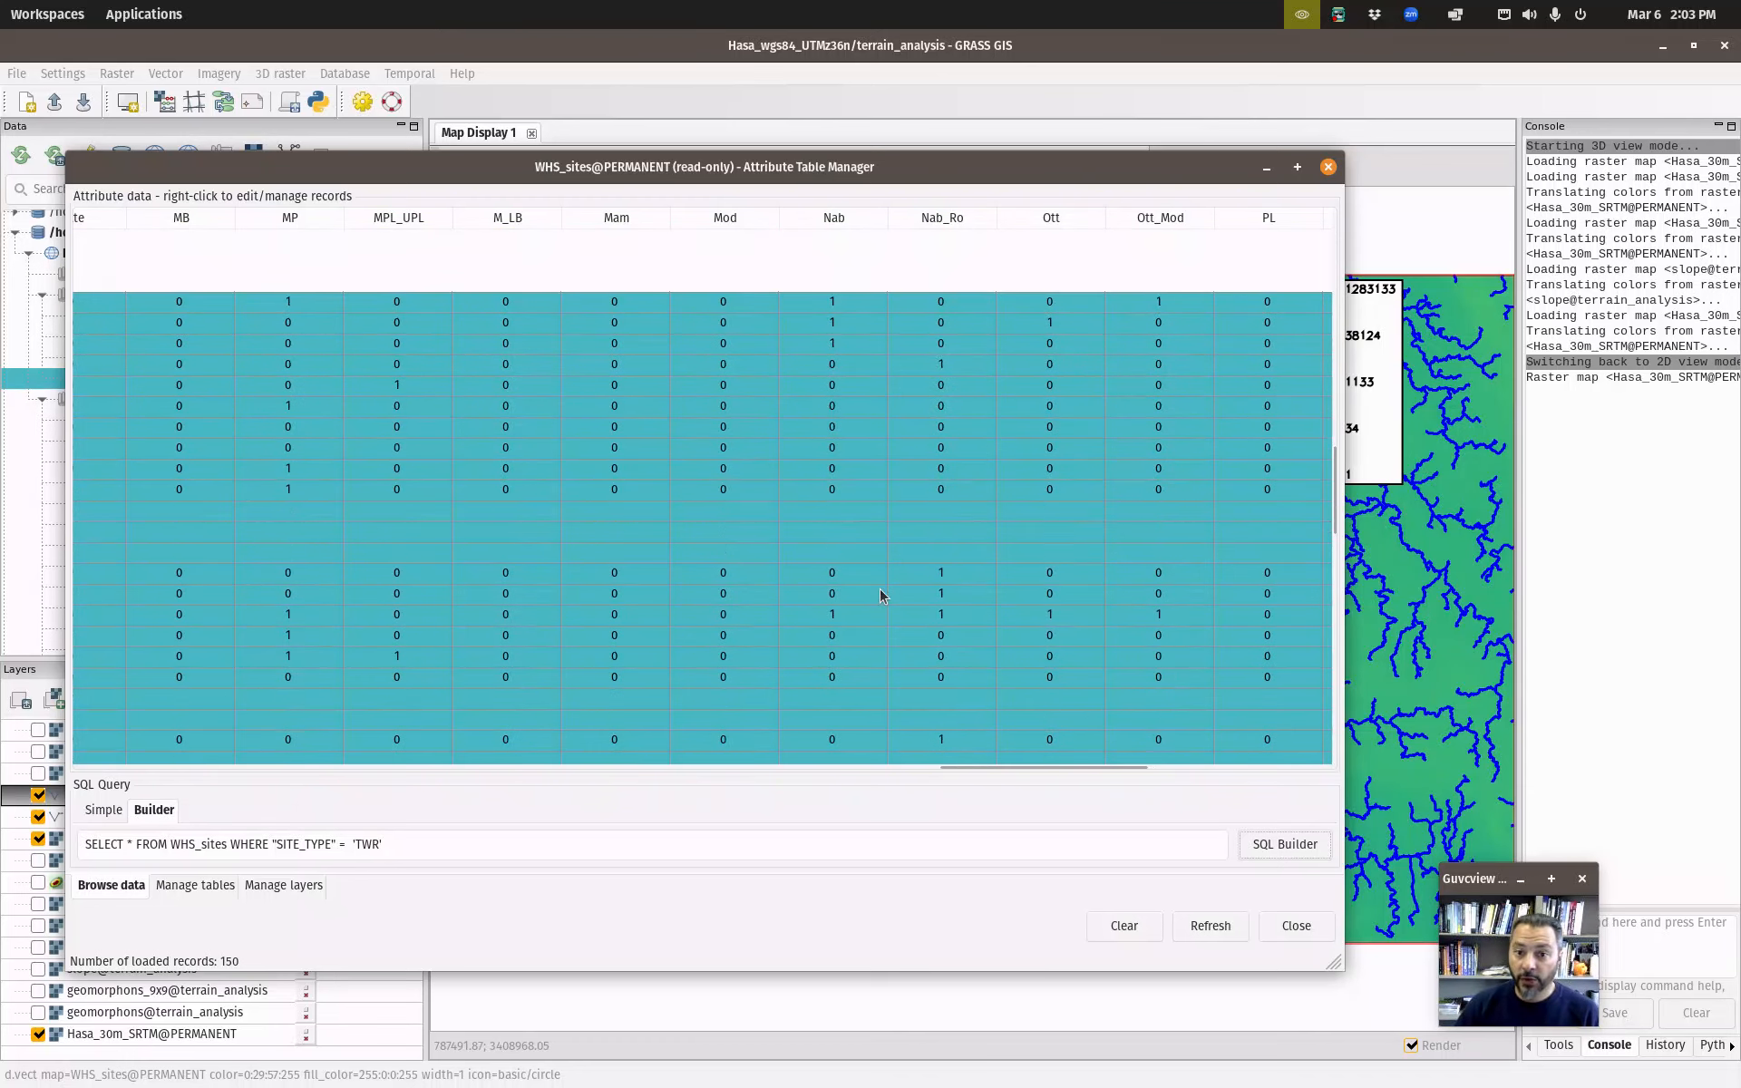
scroll(879, 595, up, 6)
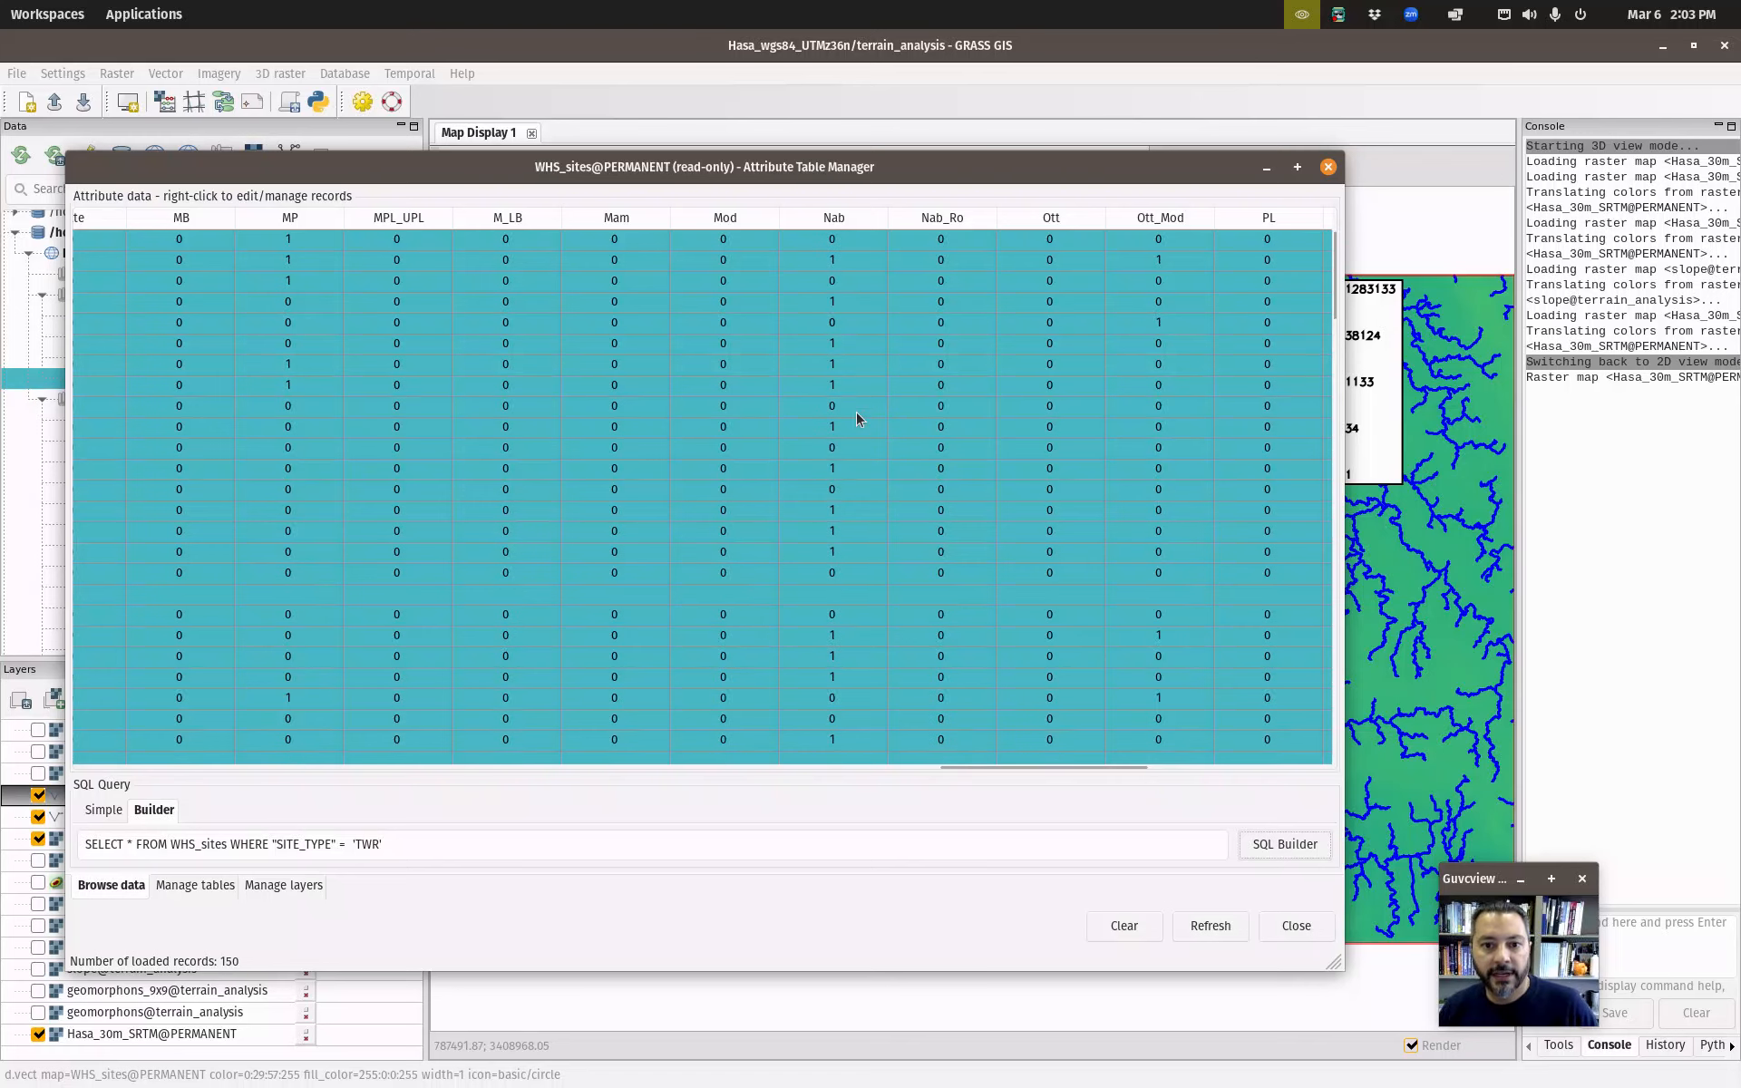
scroll(793, 421, down, 3)
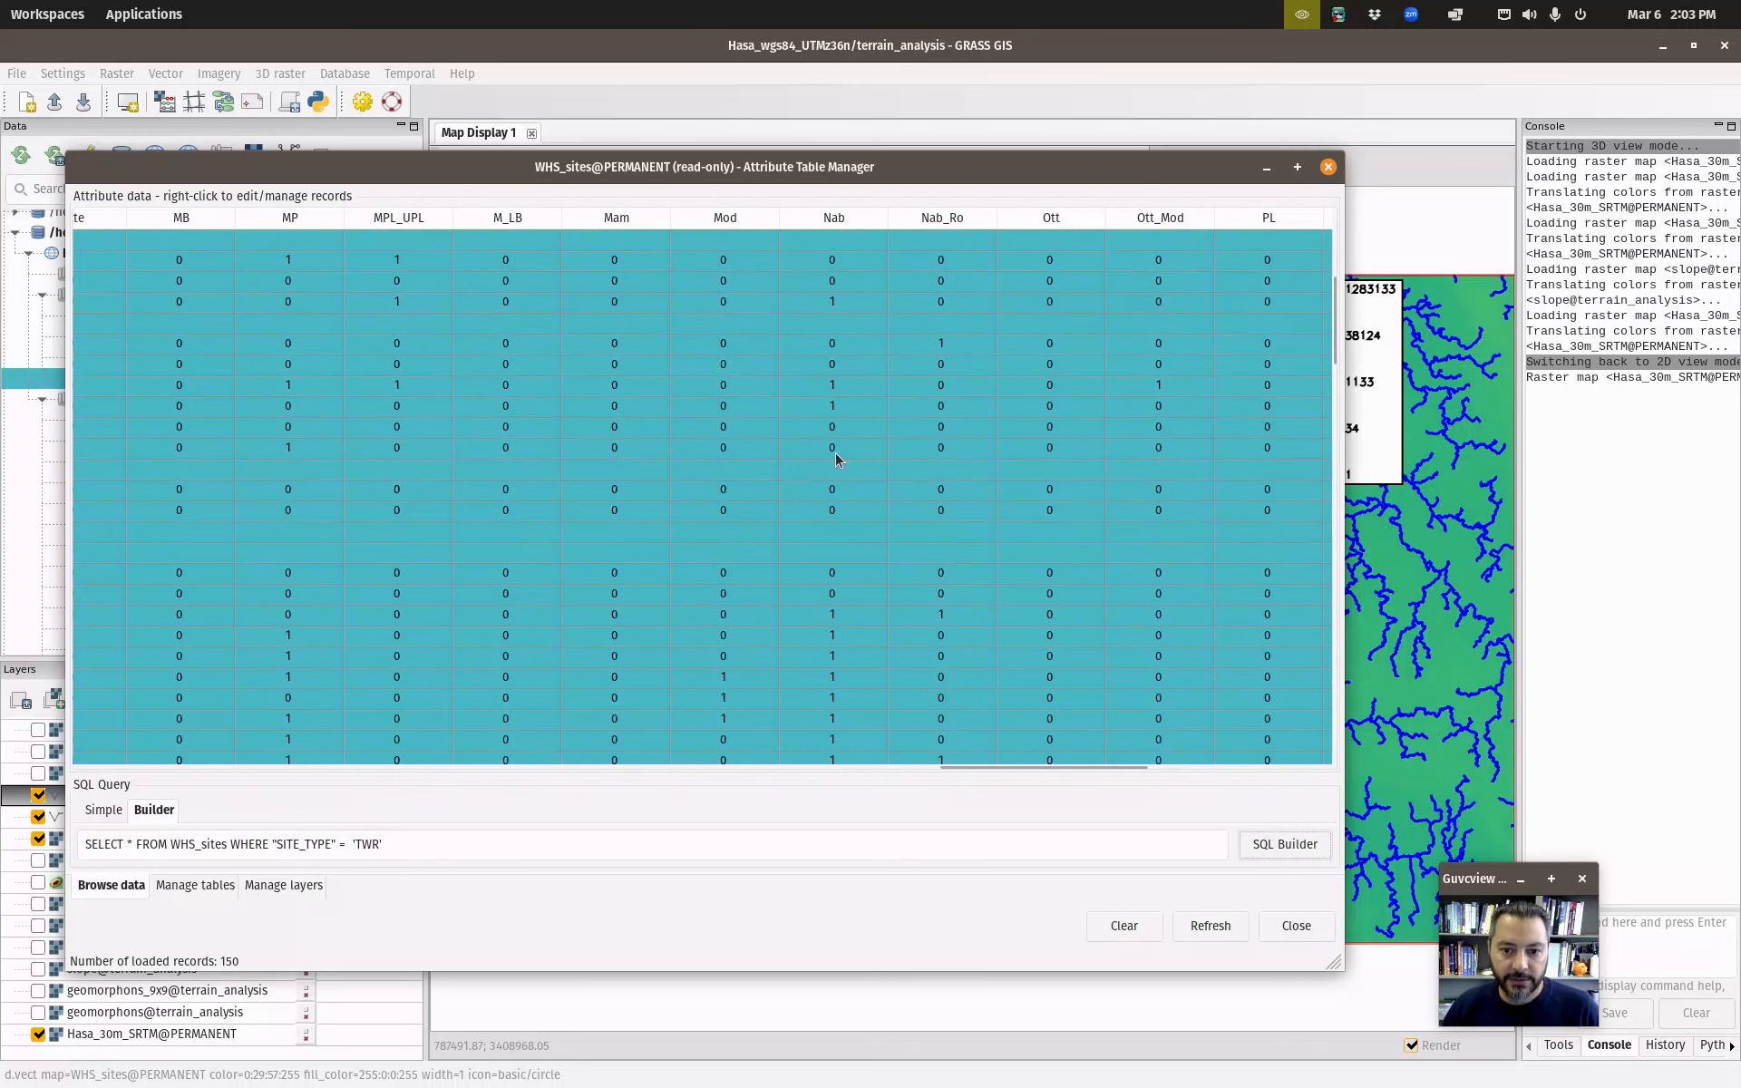
Start a new query in an enlarged SQL Builder with the constraint "SITE_TYPE" = 'TWR'.
click(1295, 845)
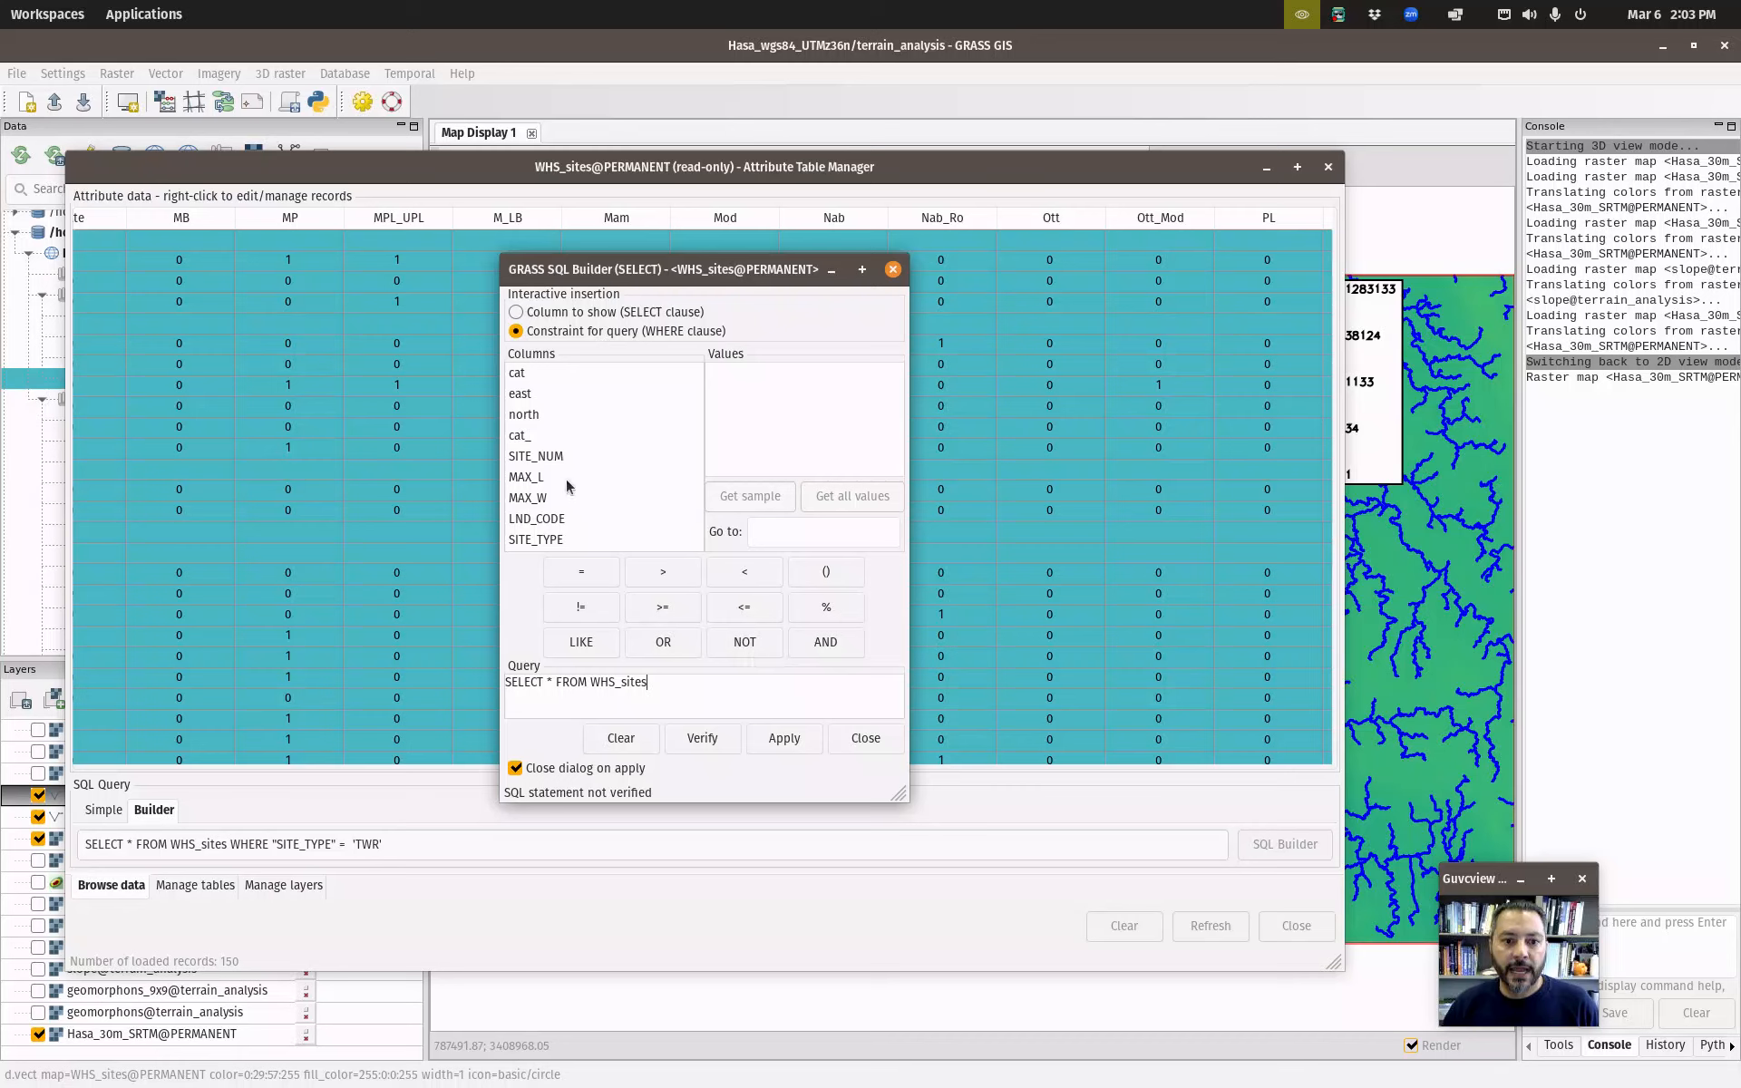
scroll(556, 495, down, 1)
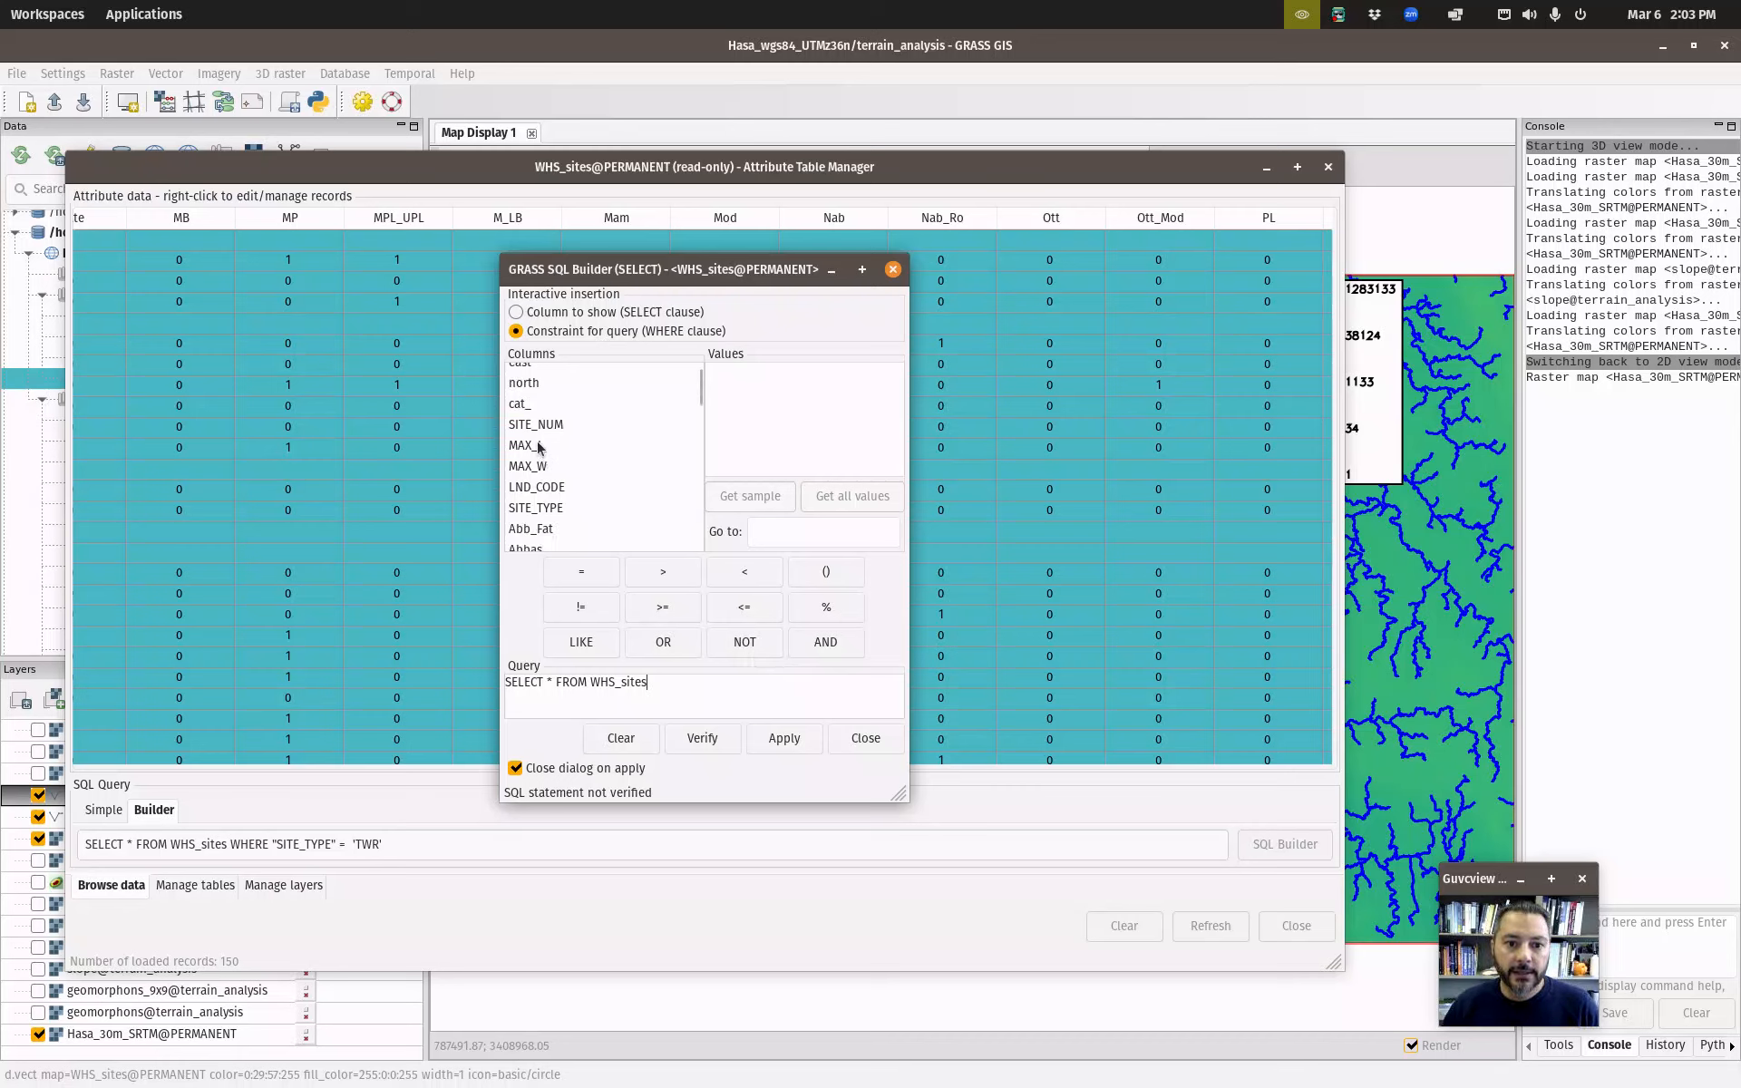
click(549, 506)
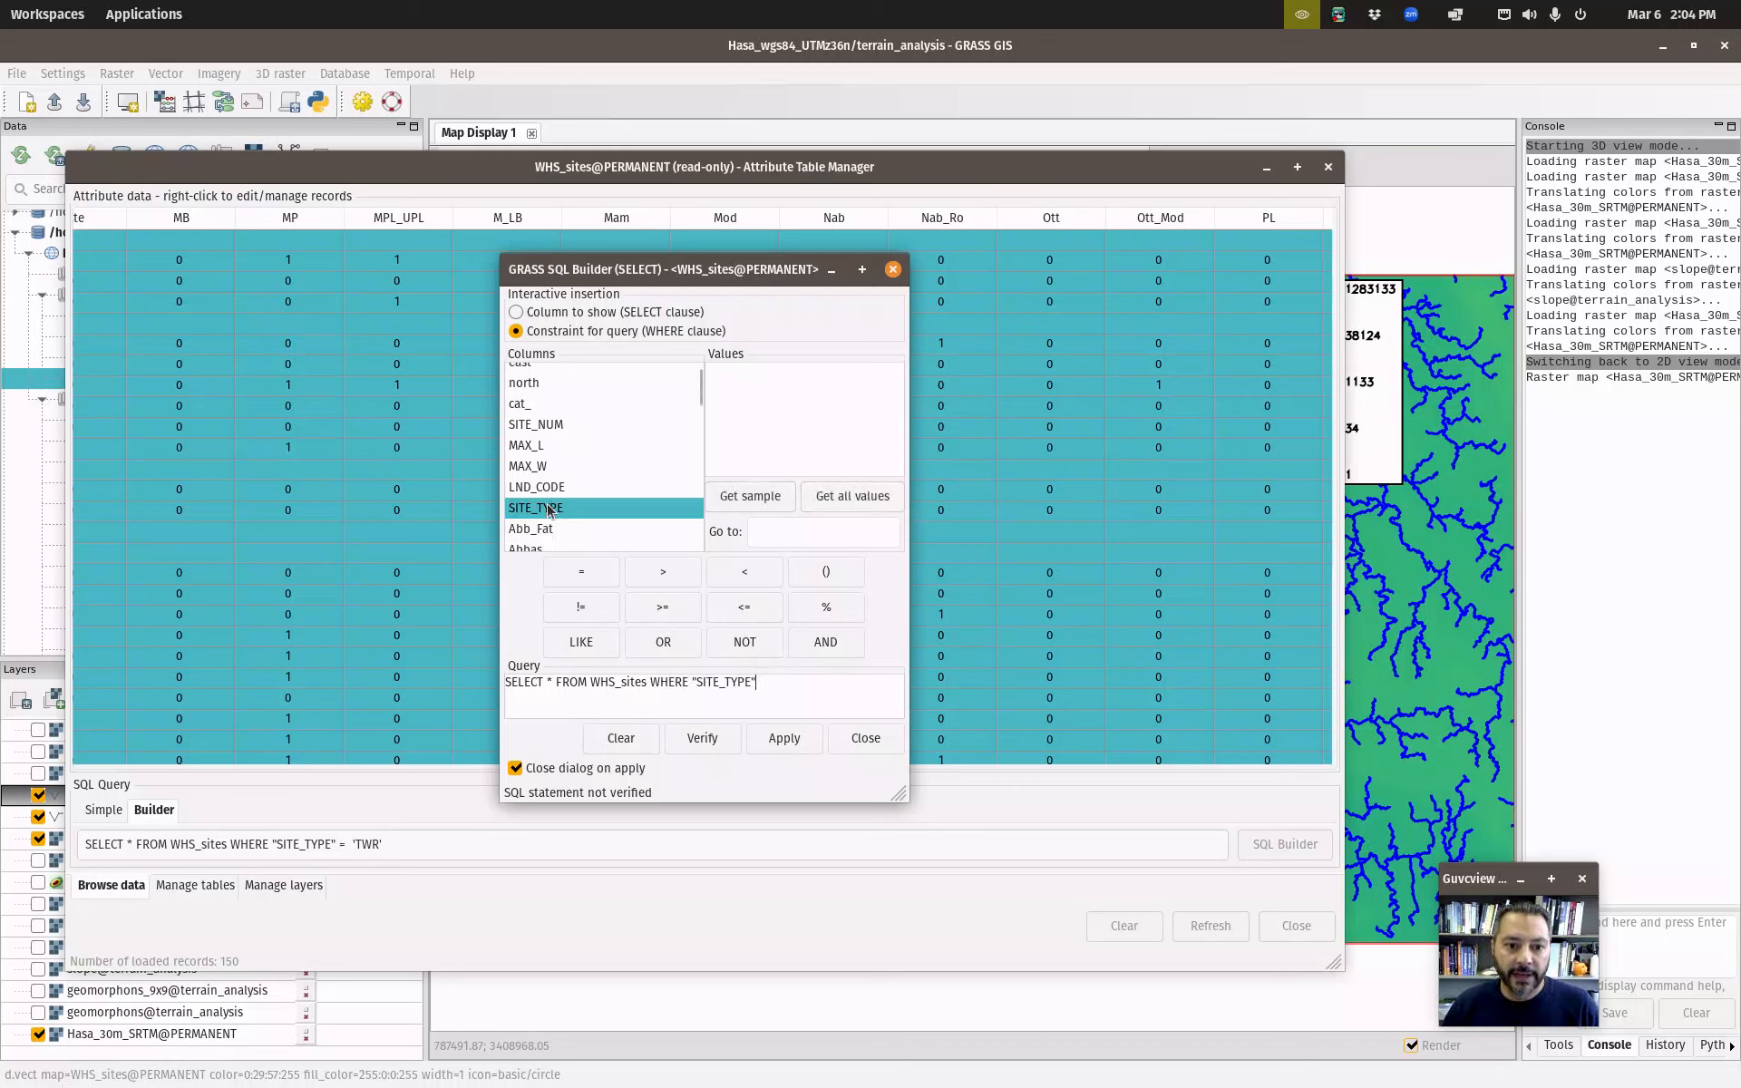
click(565, 578)
drag(898, 794, 1218, 877)
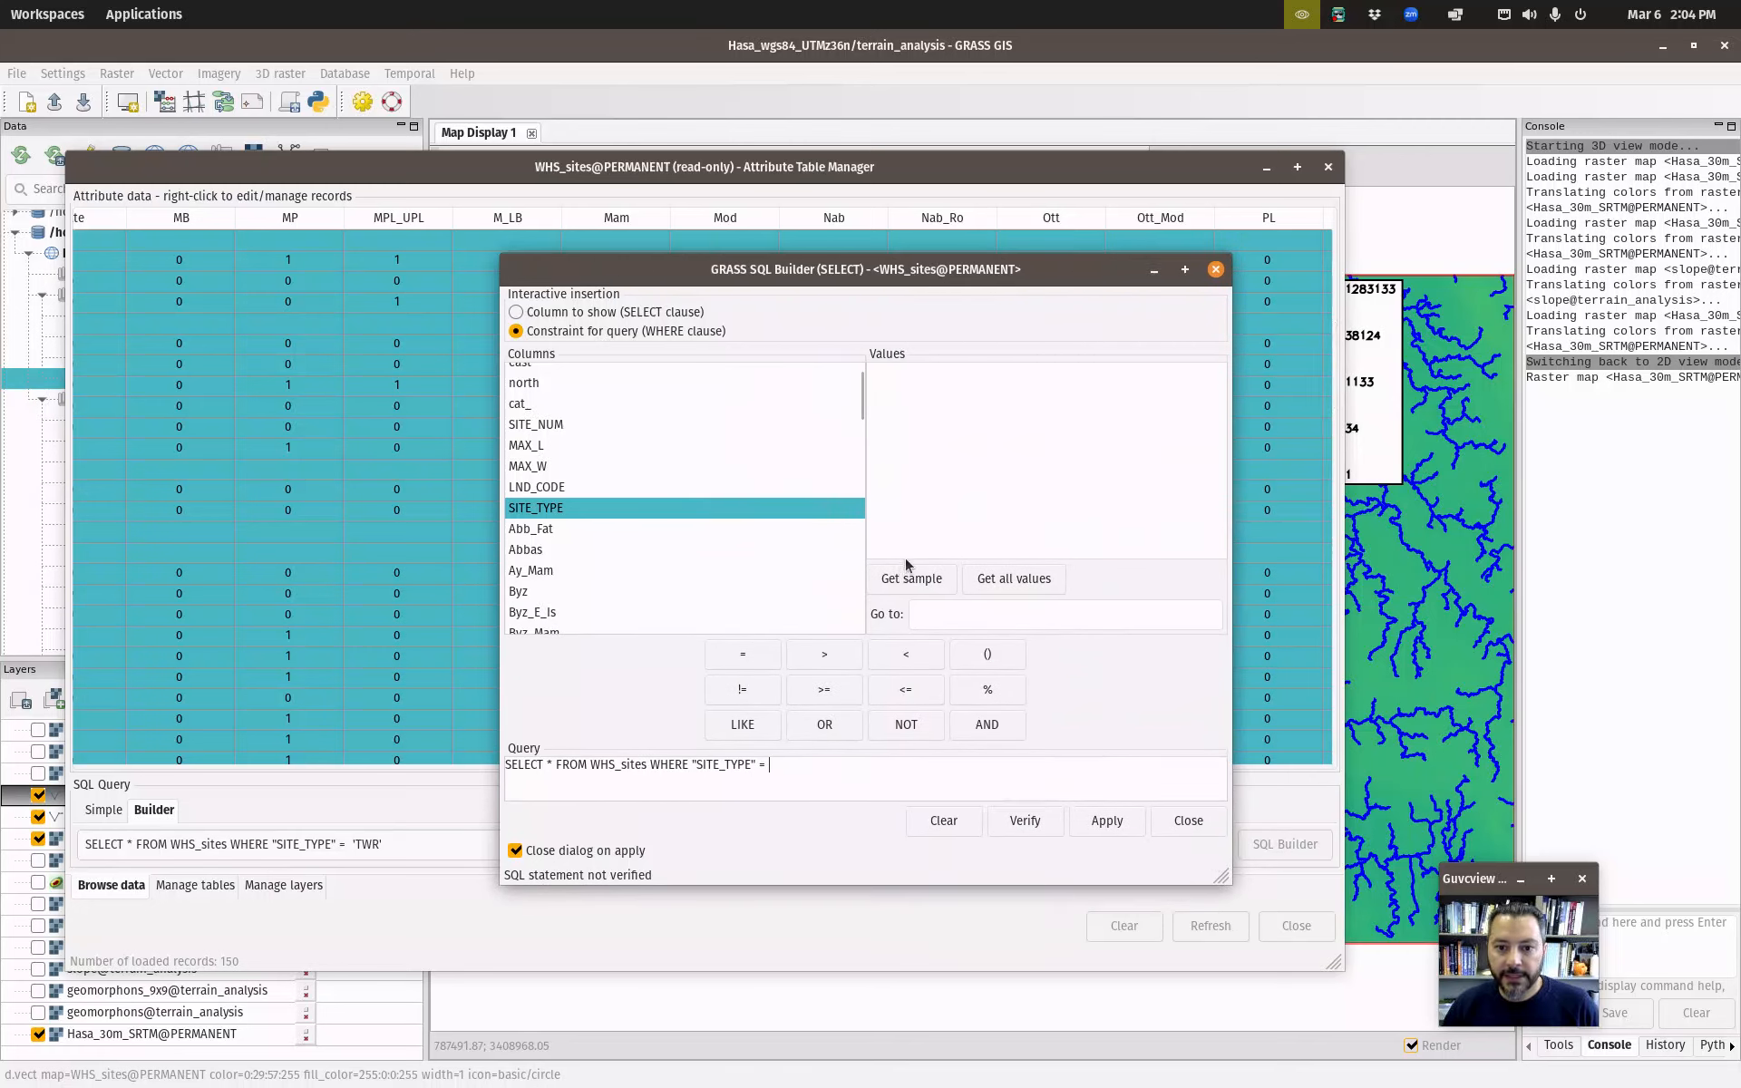
click(983, 577)
scroll(946, 508, down, 5)
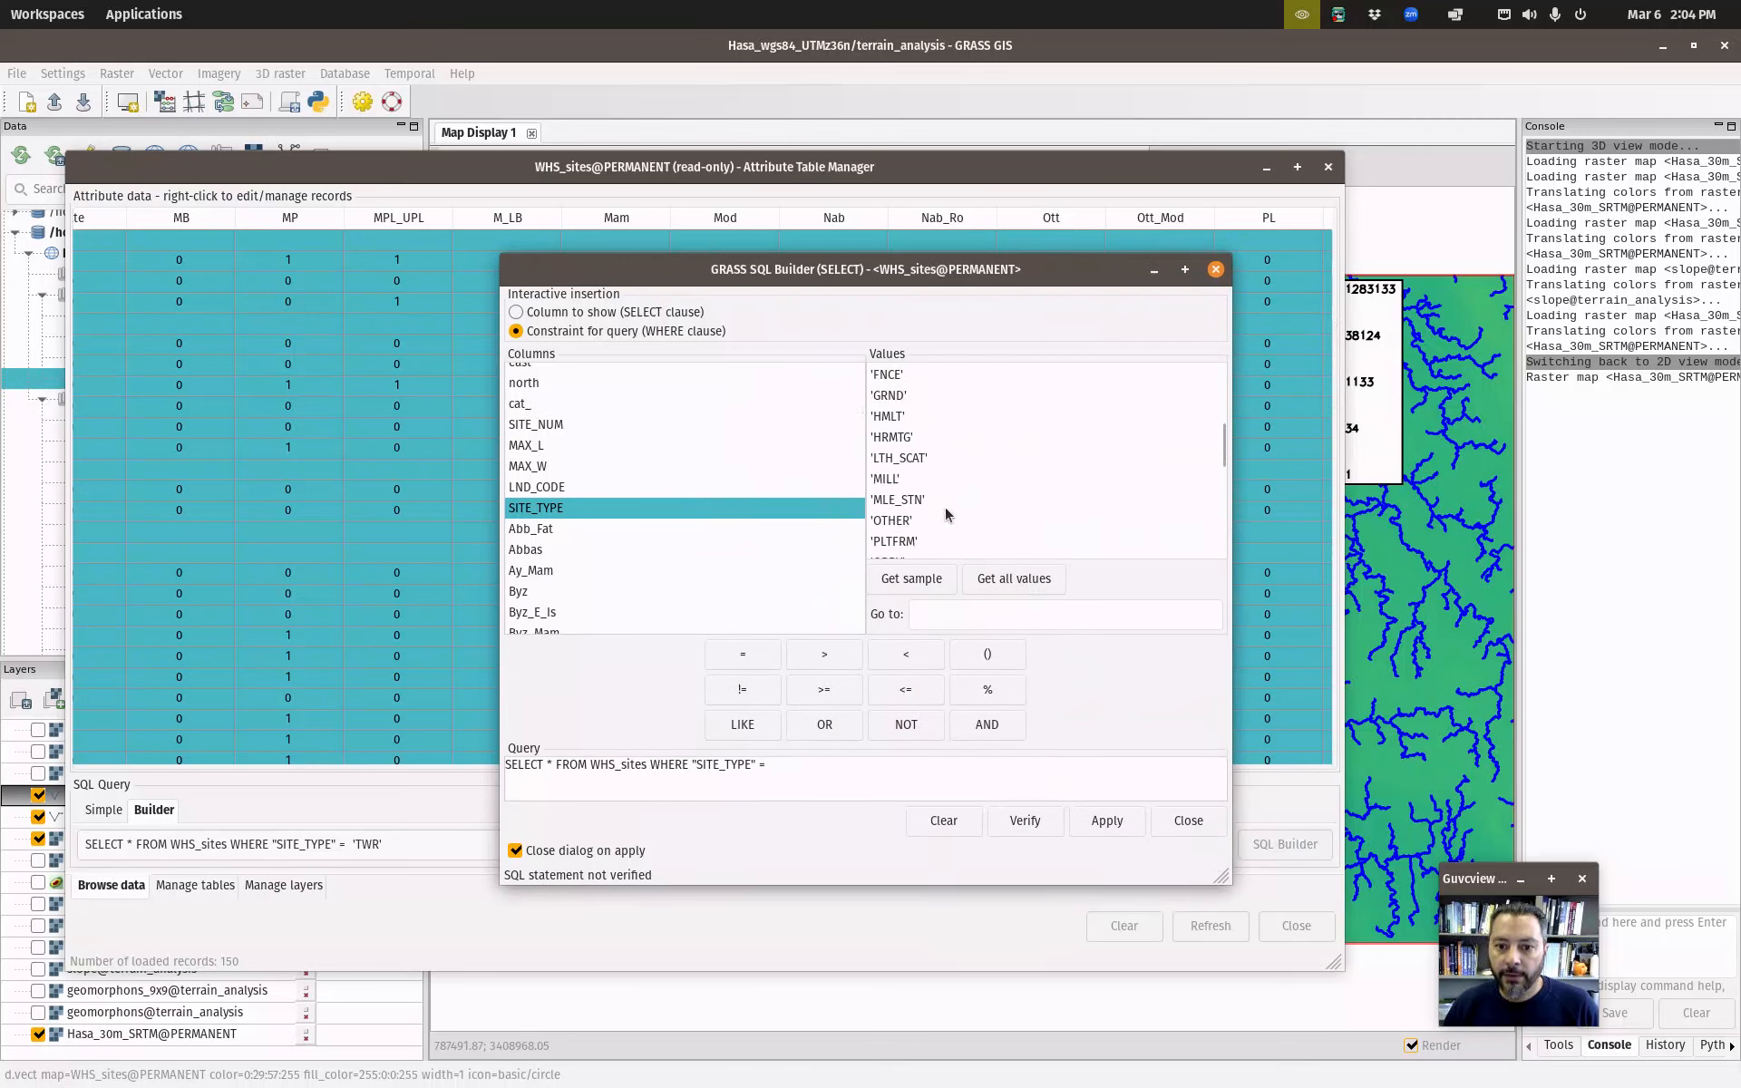
scroll(932, 510, down, 3)
click(888, 506)
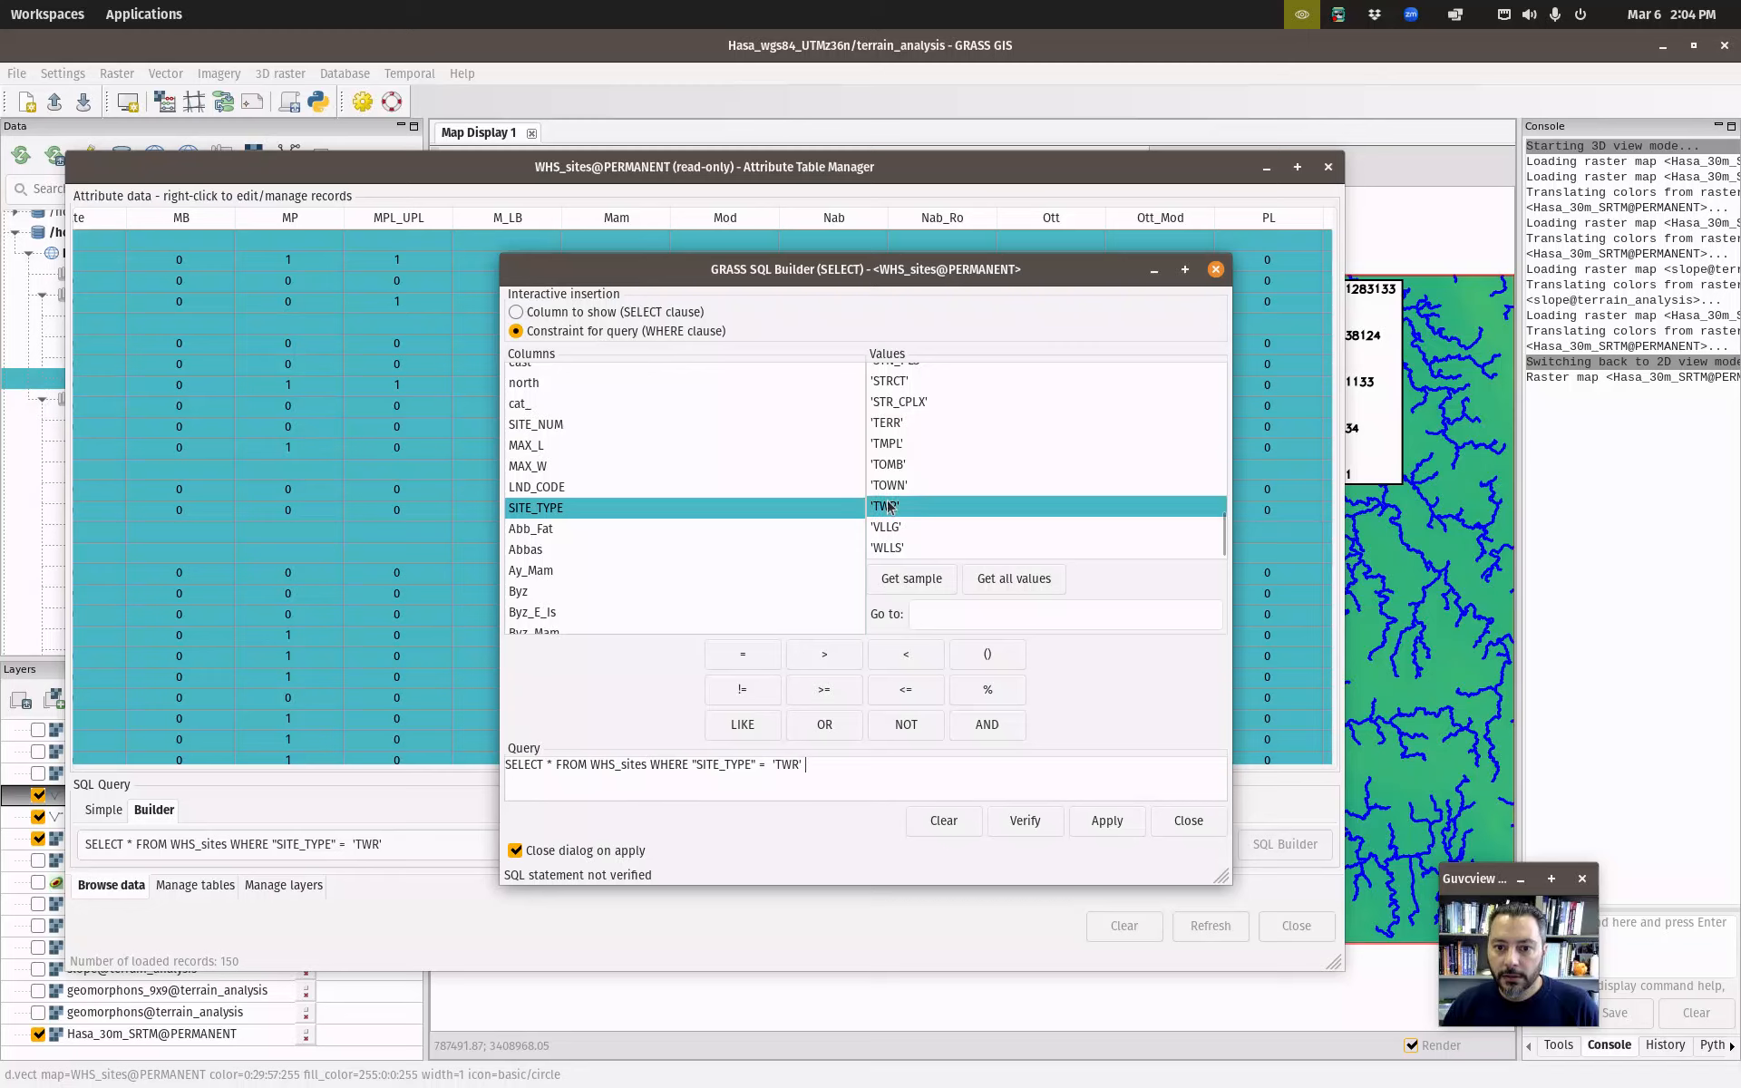
Extend the query with a second constraint, AND "Nab" = 1, using the column's listed values.
click(987, 724)
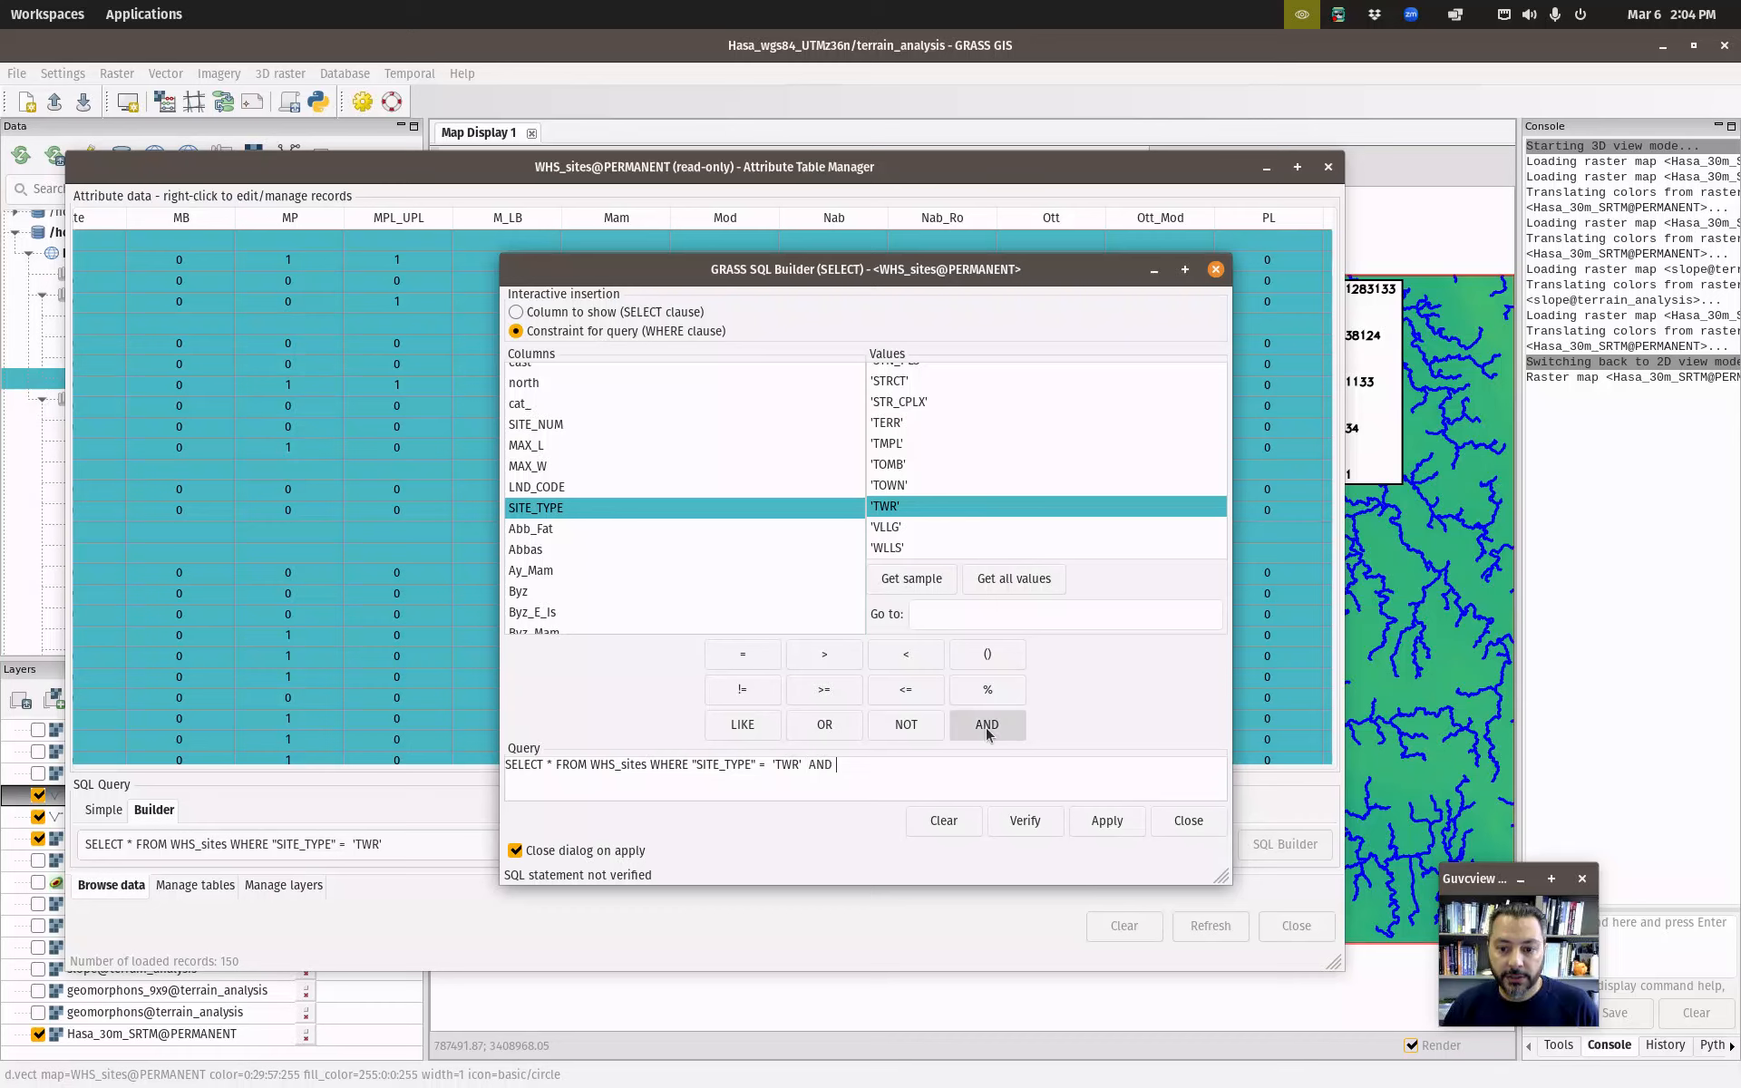
scroll(551, 508, down, 2)
scroll(551, 508, down, 6)
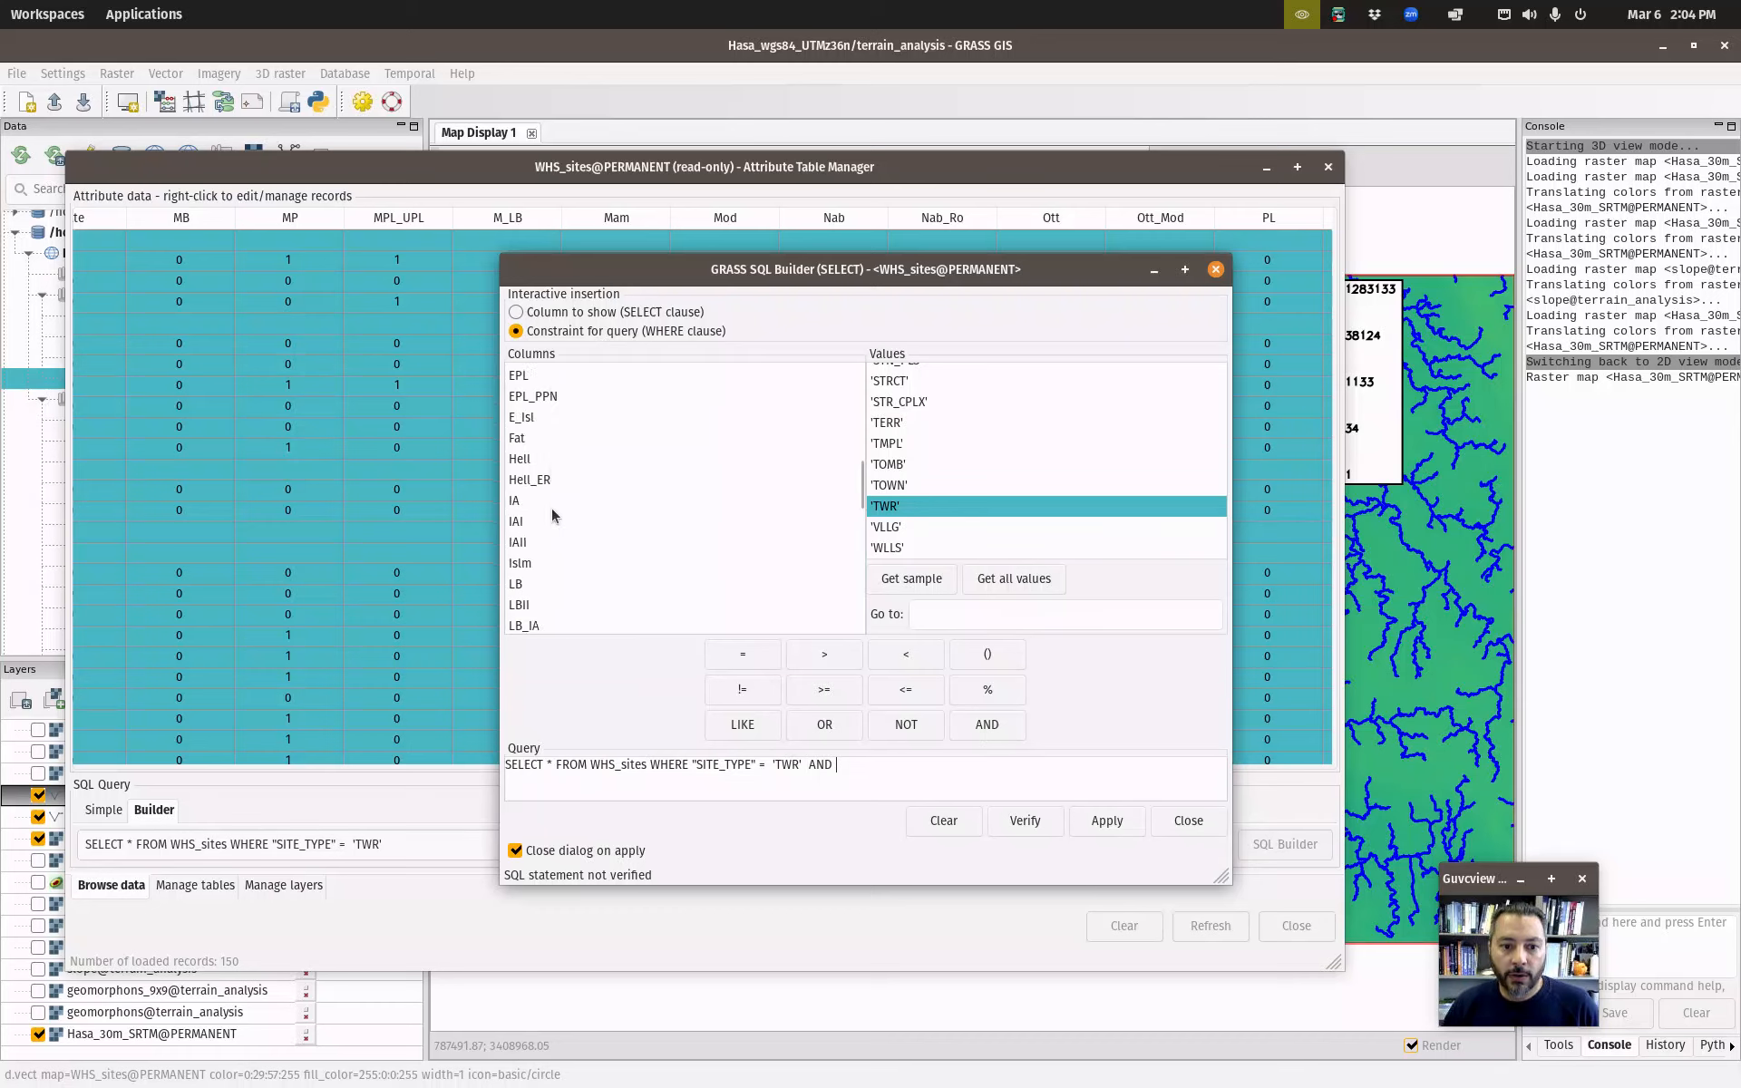
double_click(541, 532)
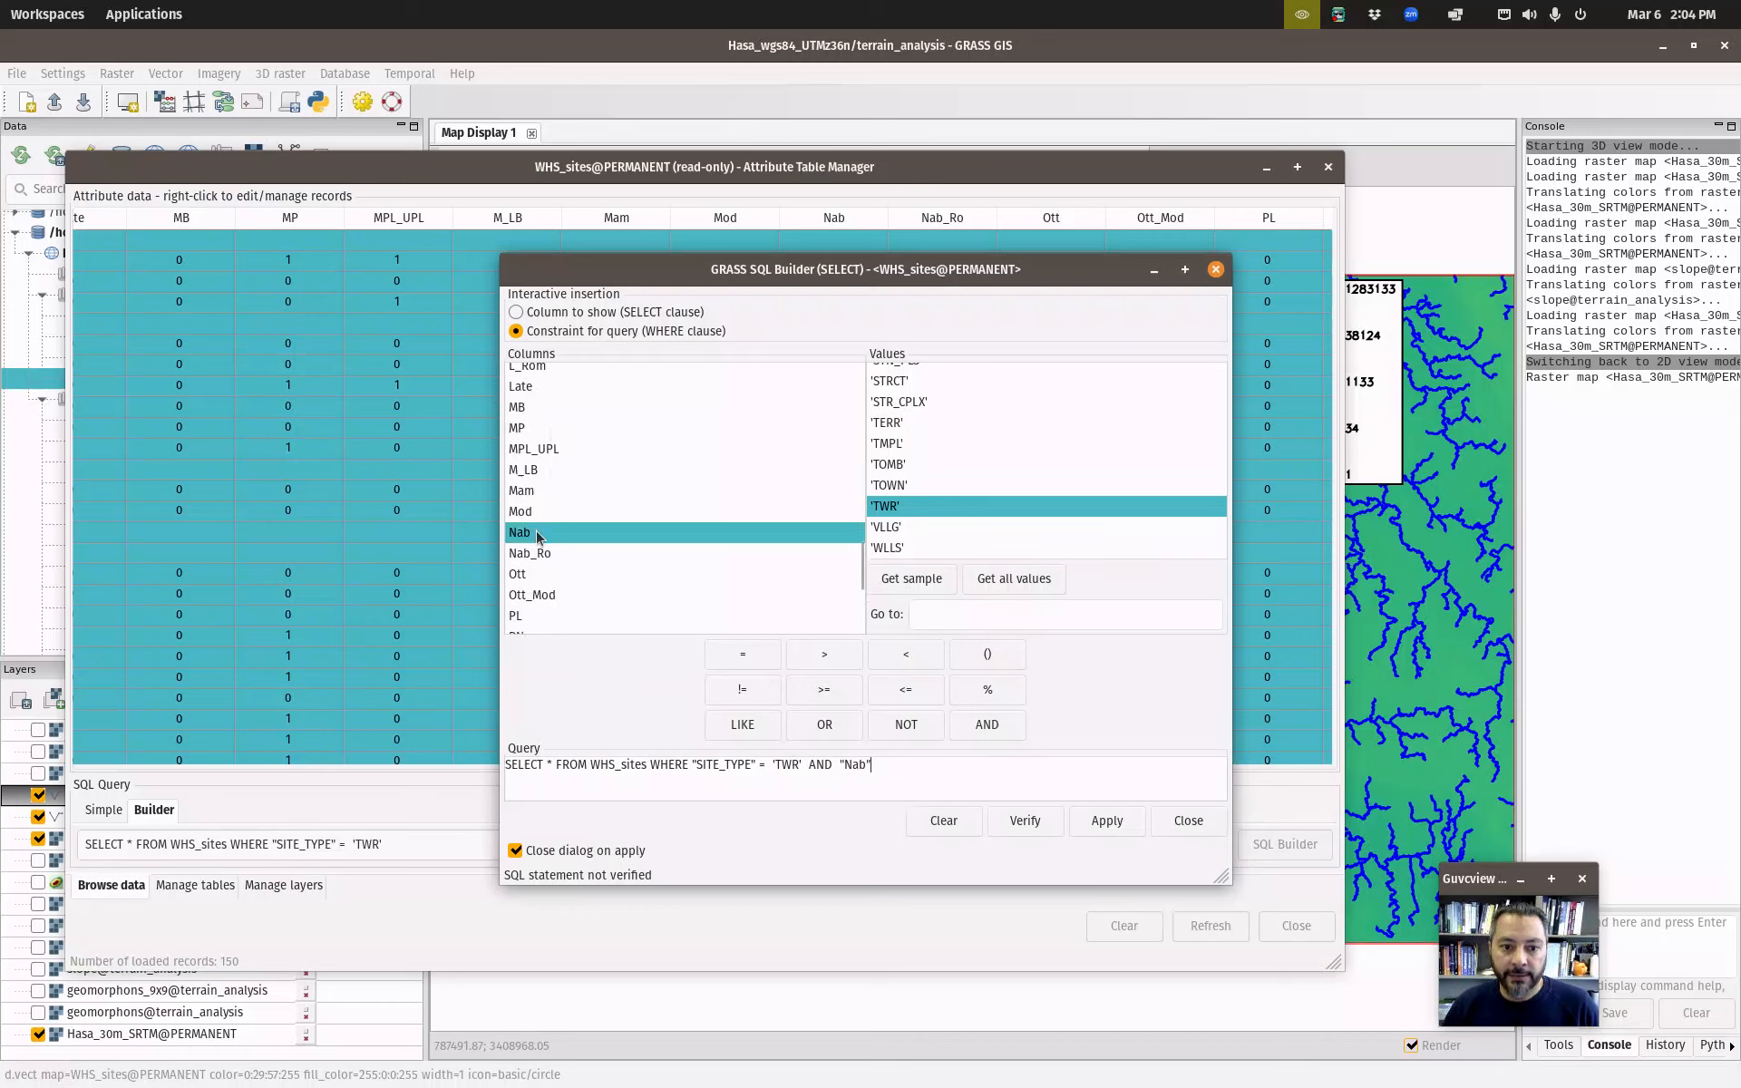
click(754, 651)
click(998, 579)
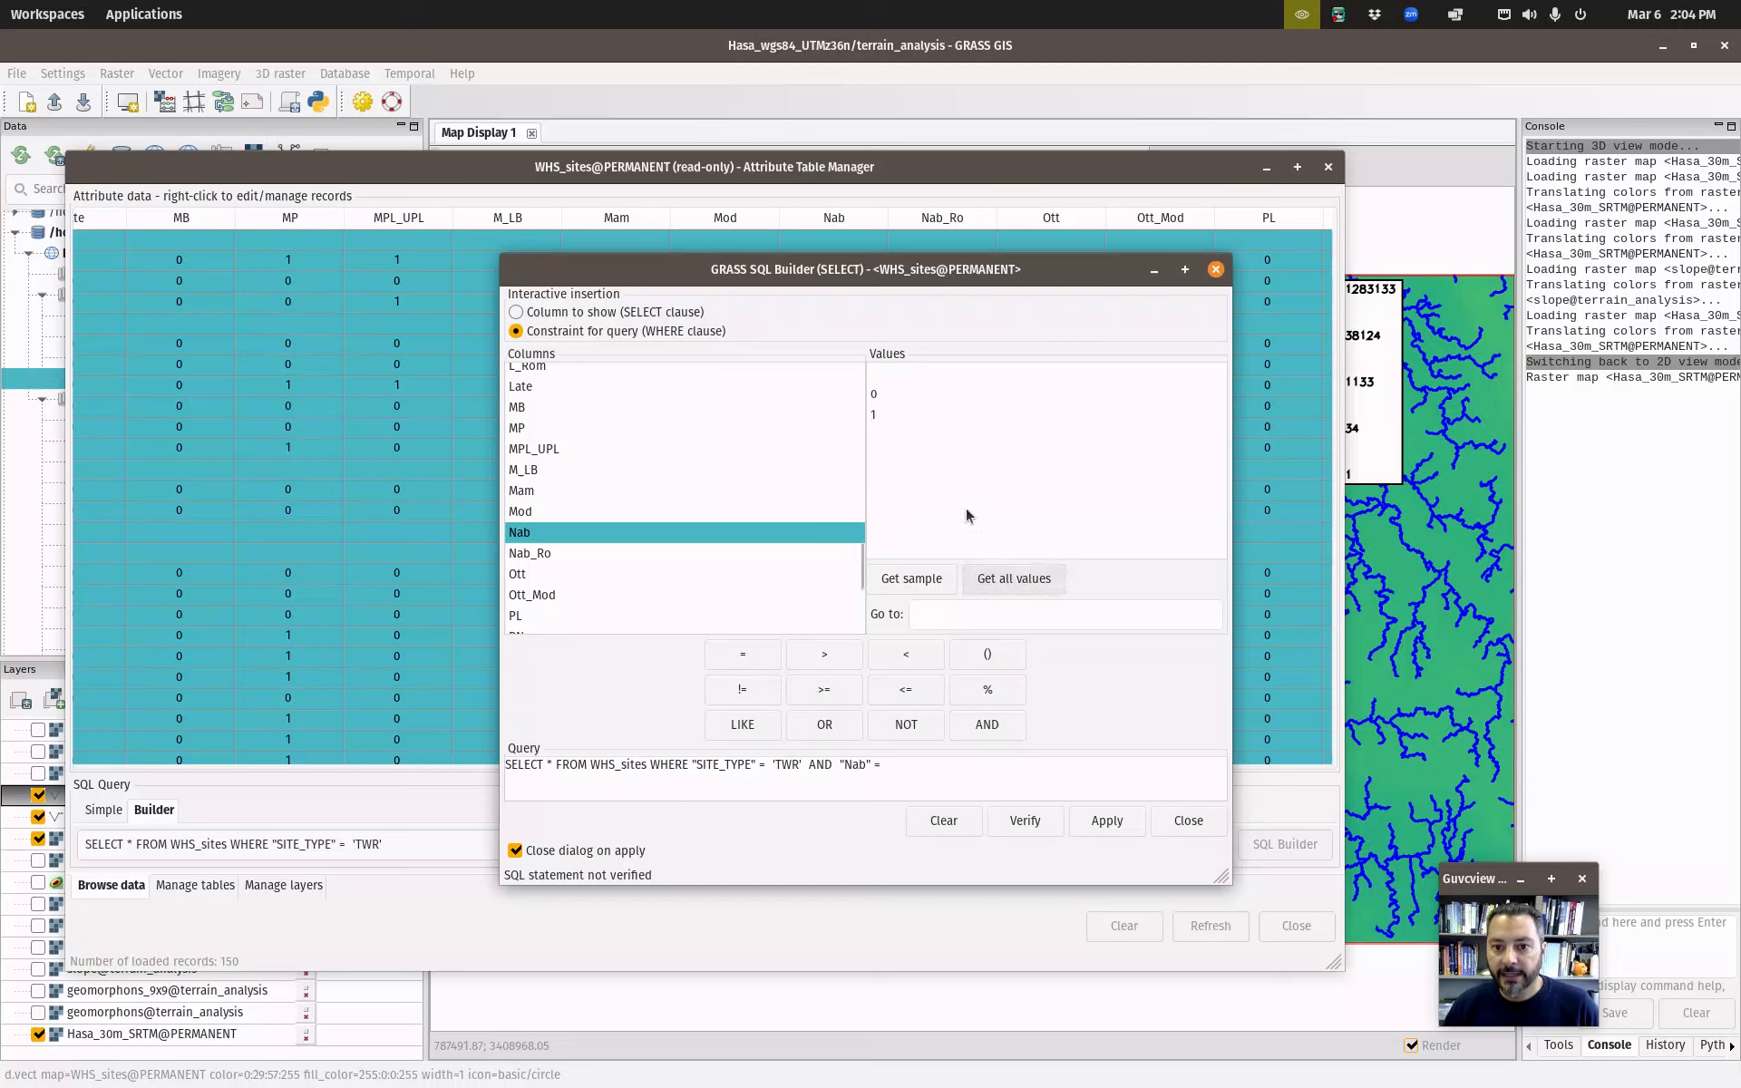
double_click(878, 413)
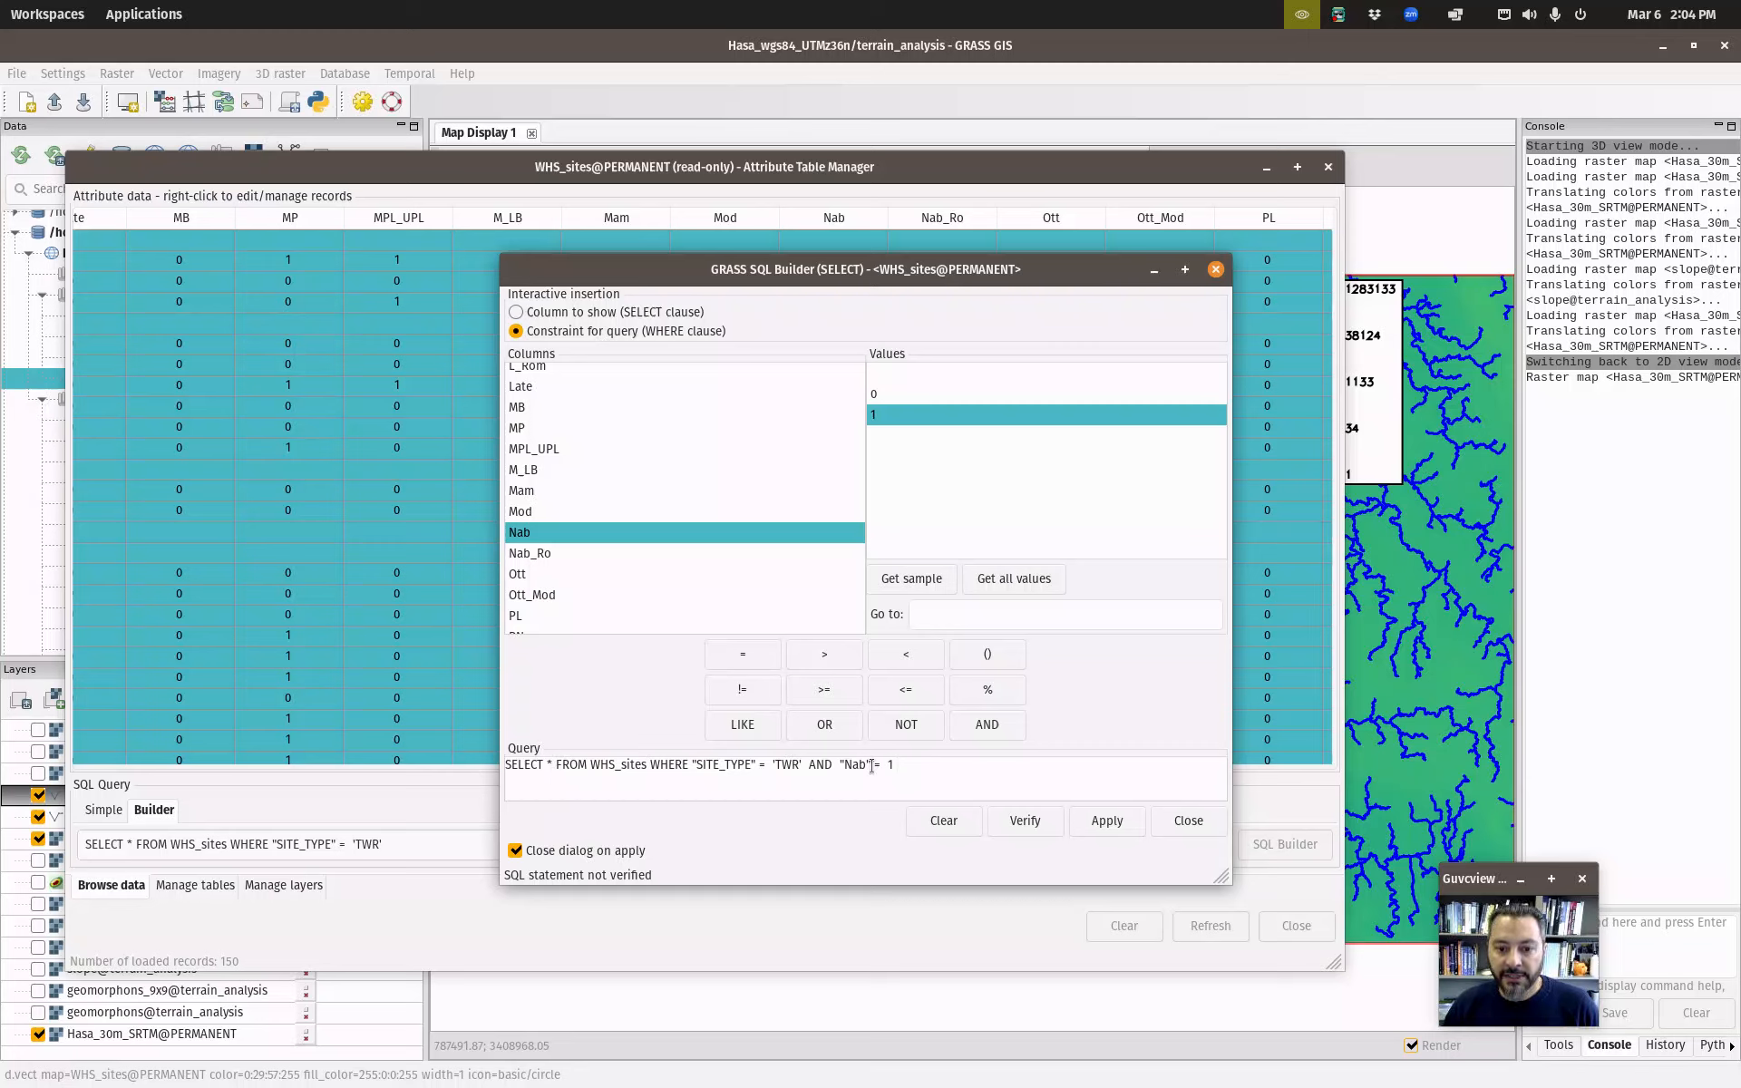
Apply the combined TWR and Nab query to the table and view the selected sites on the map.
click(1106, 821)
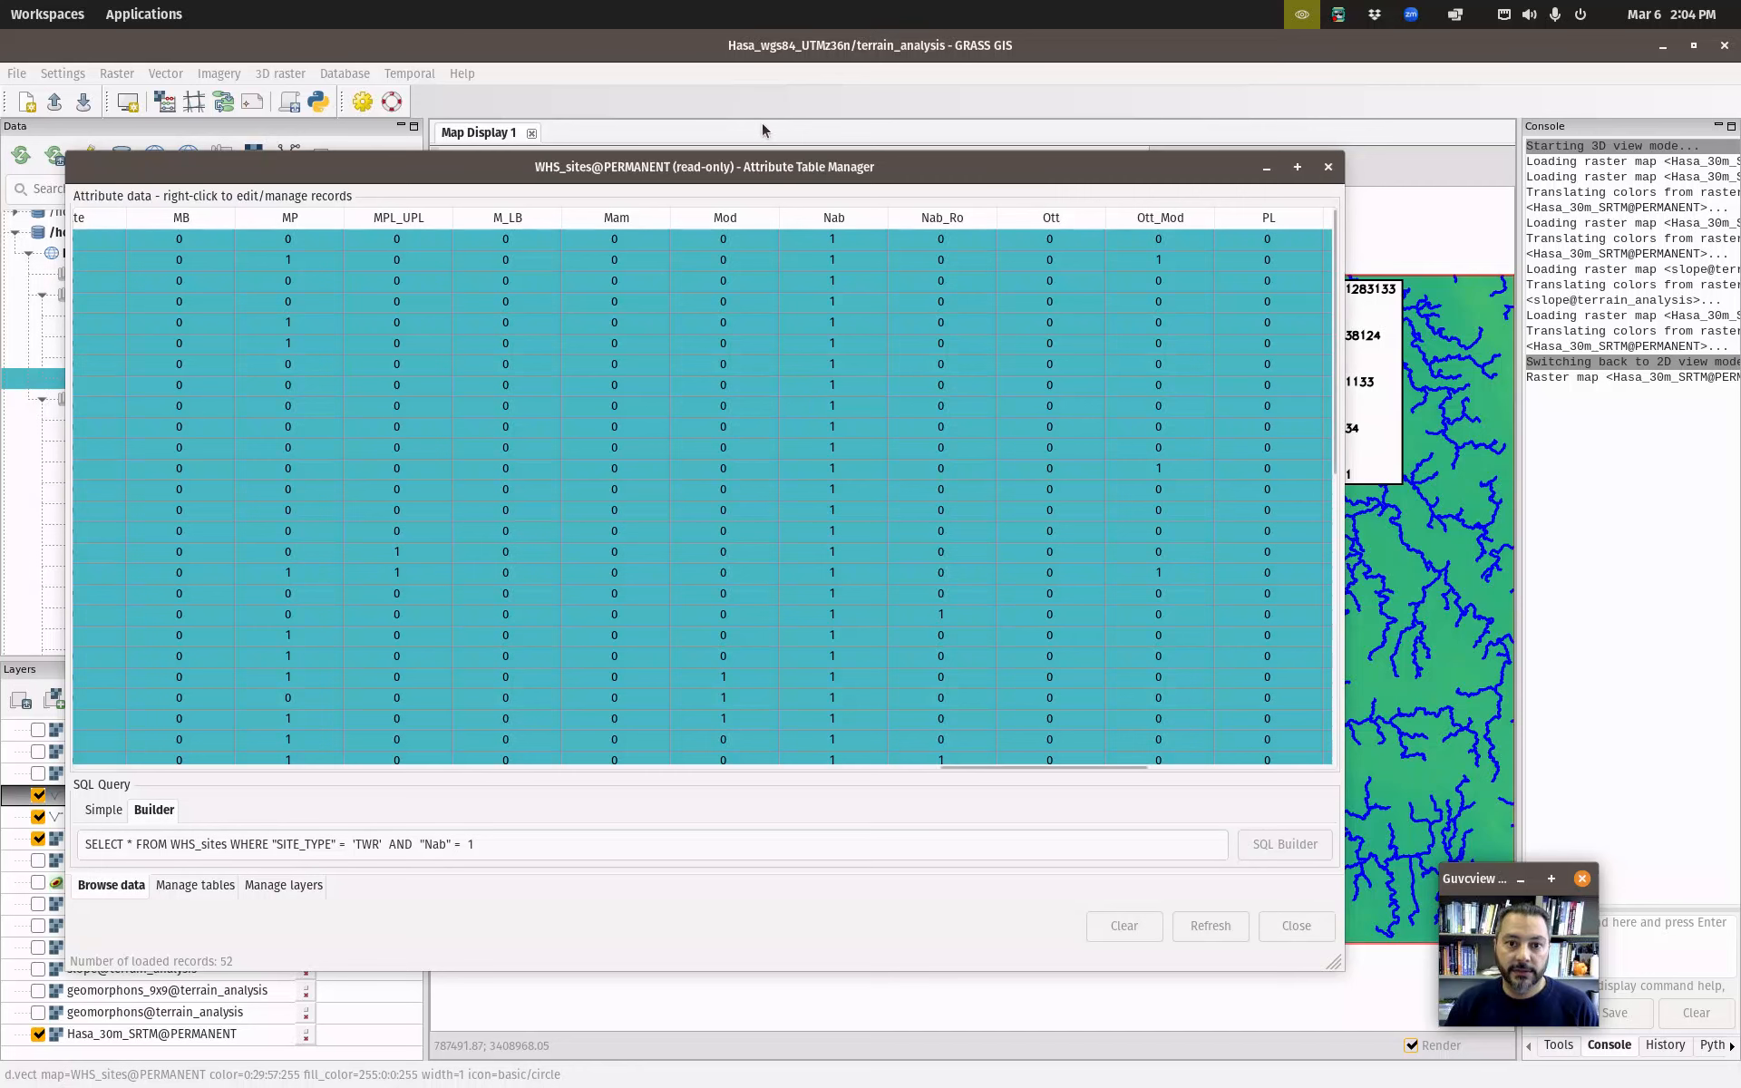
drag(770, 163, 854, 890)
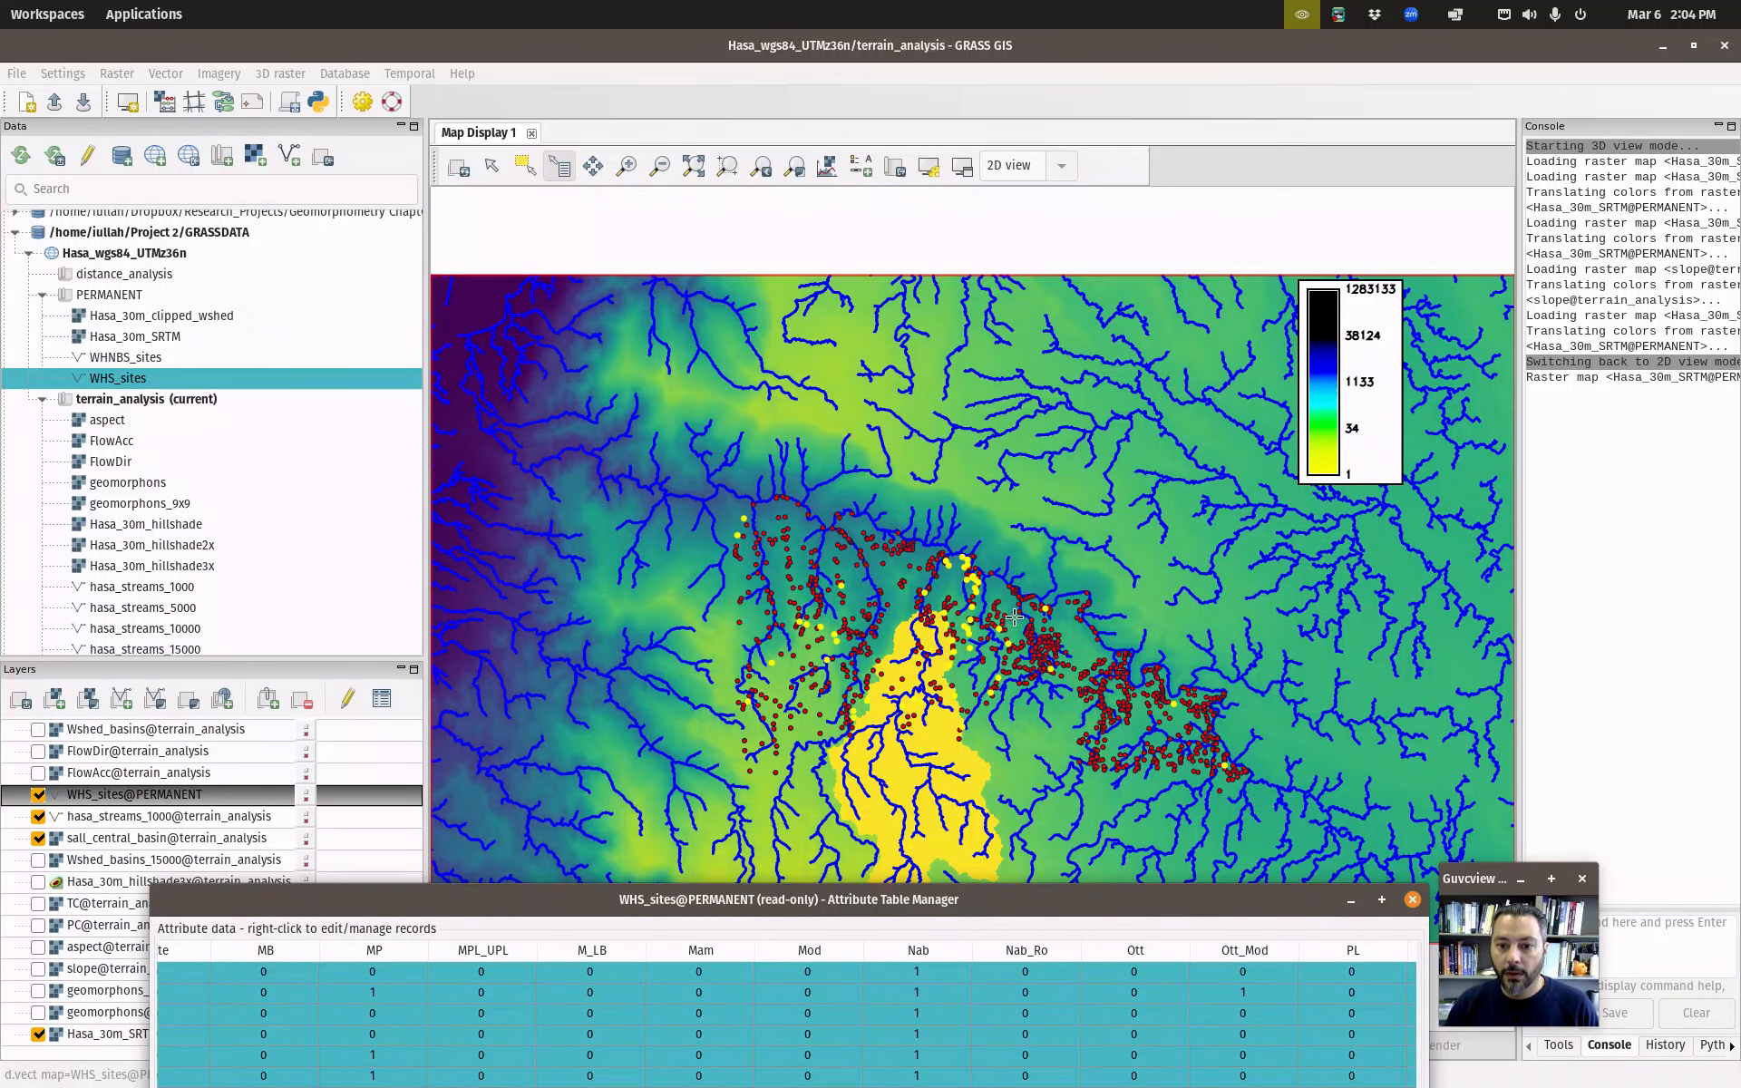
drag(909, 905, 869, 164)
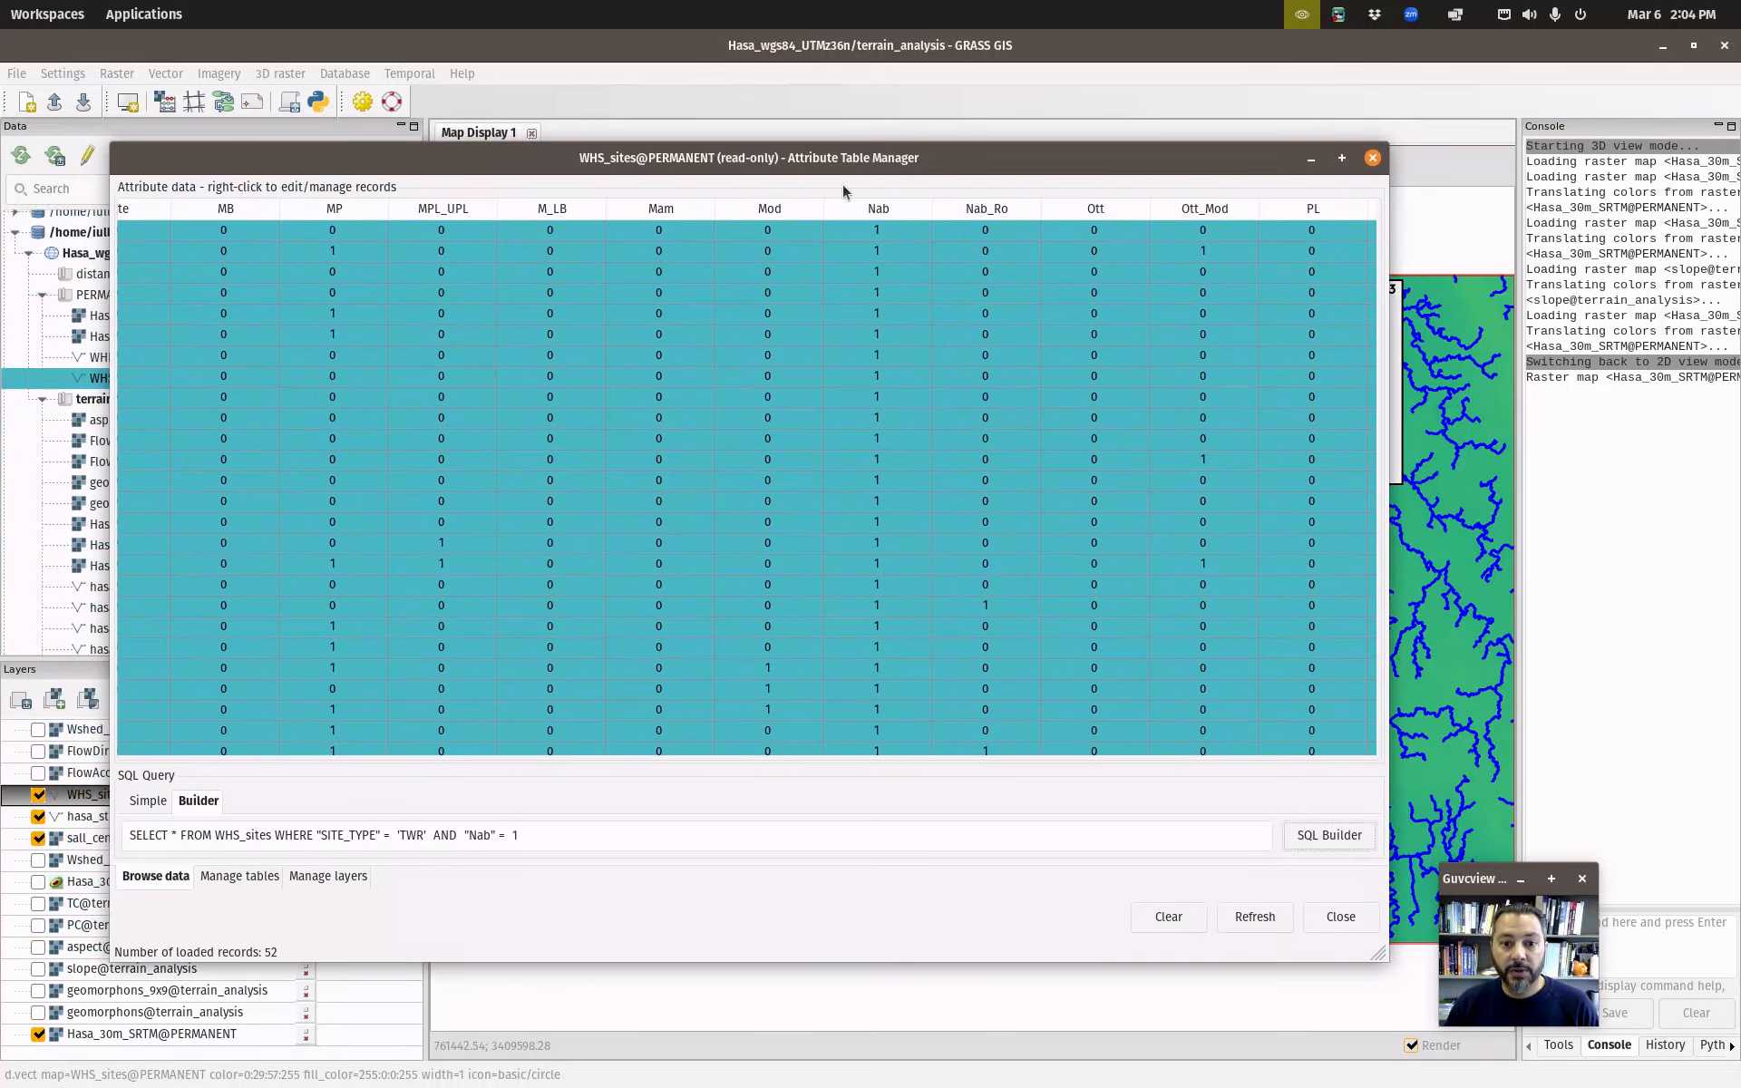
Extract the selected features to a new vector map named Nabatean_Towers, overwriting the existing map, and close the attribute table.
right_click(575, 396)
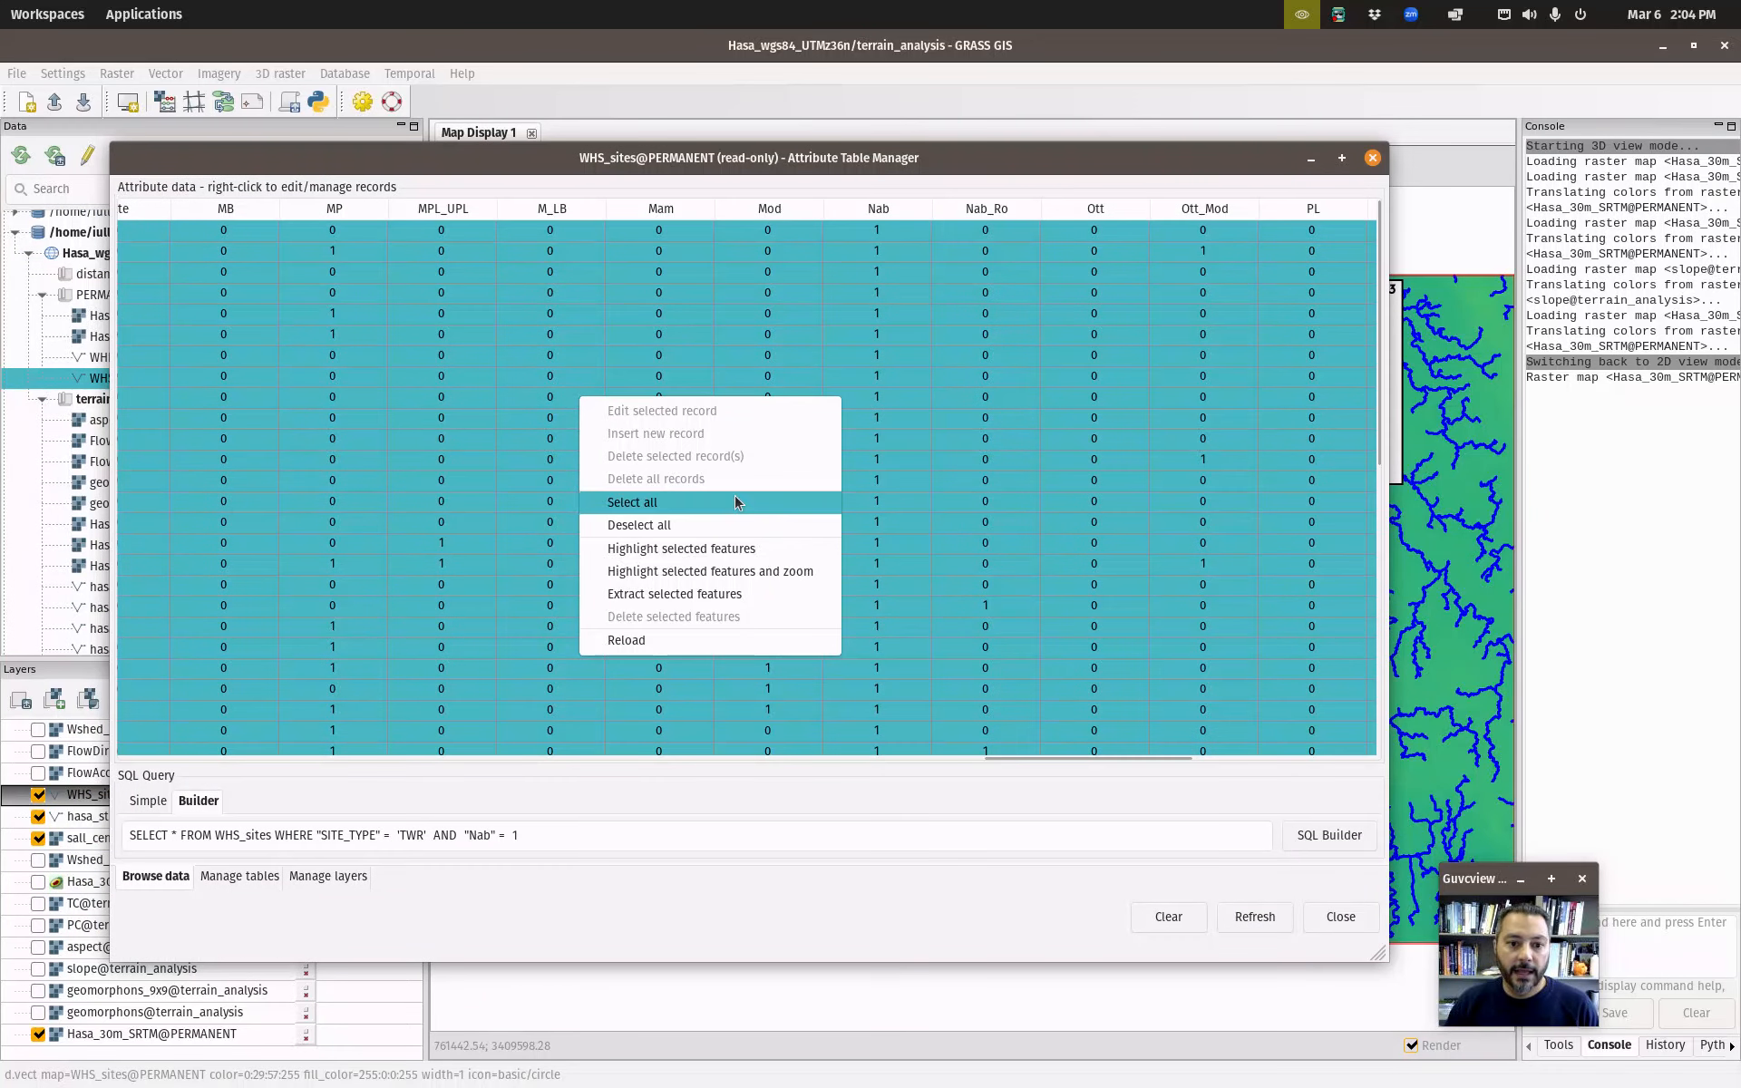
click(736, 601)
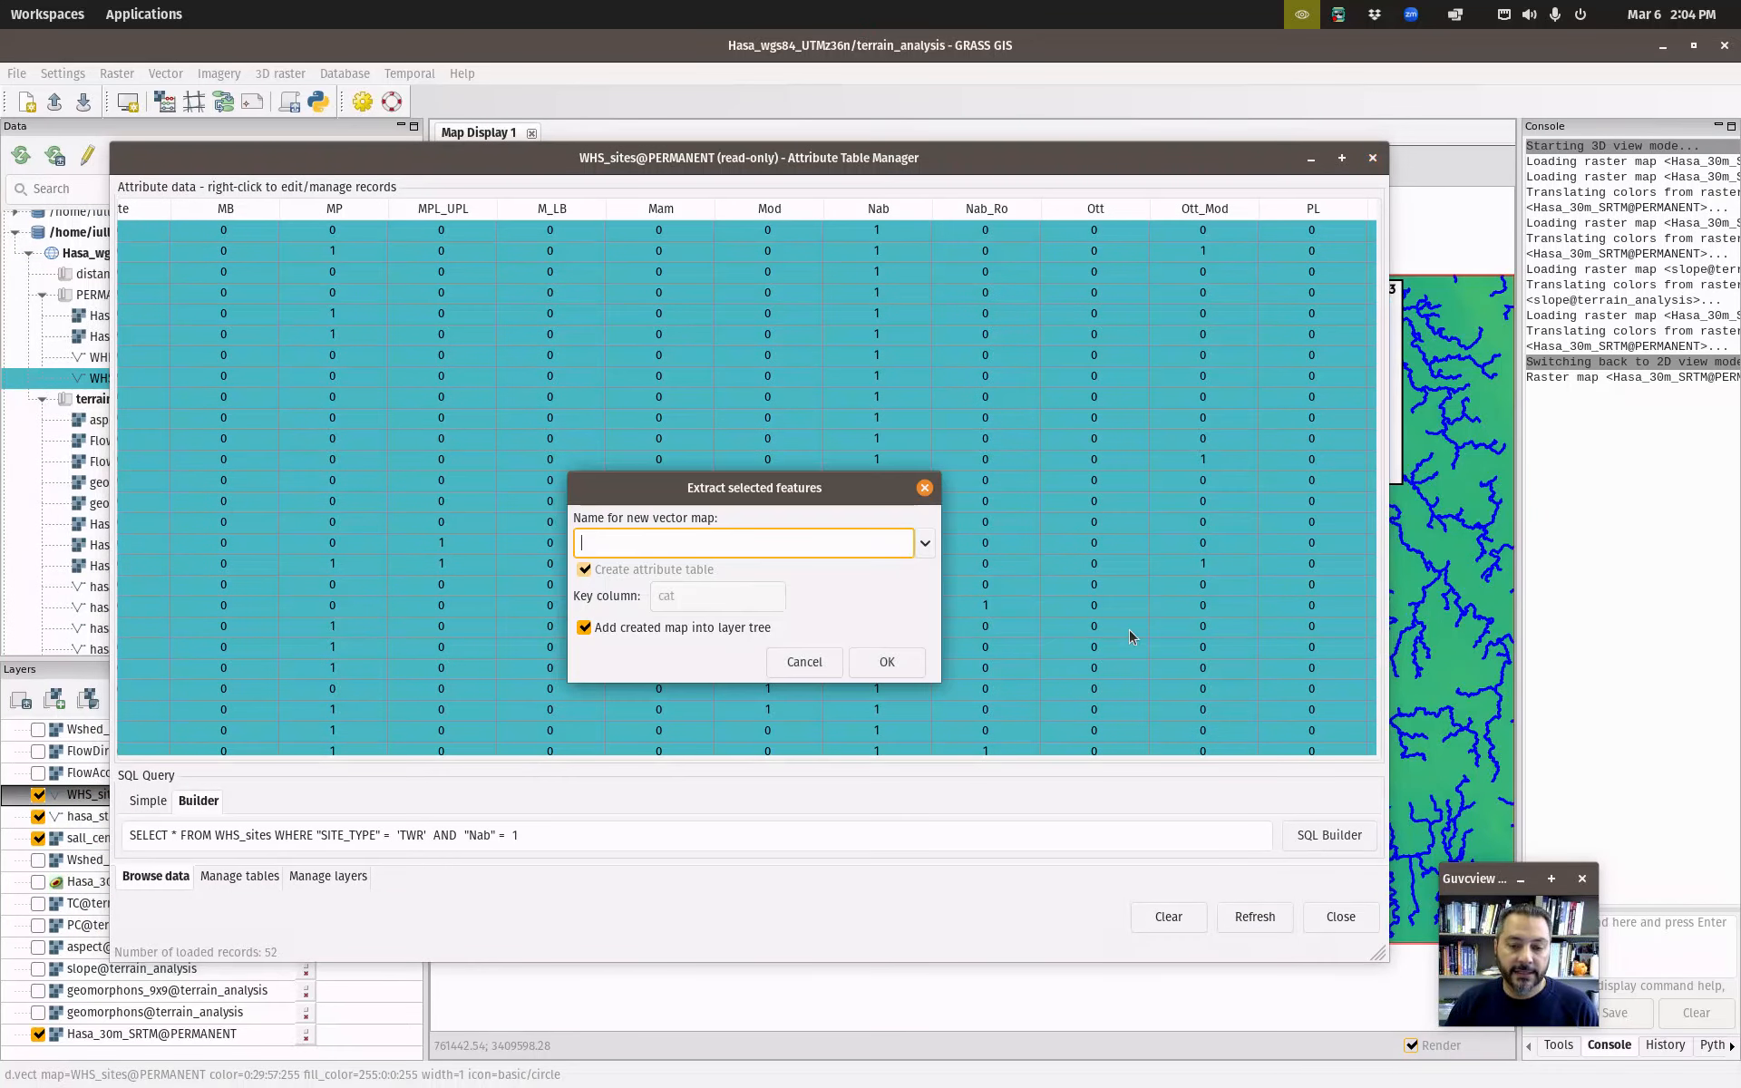
text(Nabatean_Towers)
click(887, 662)
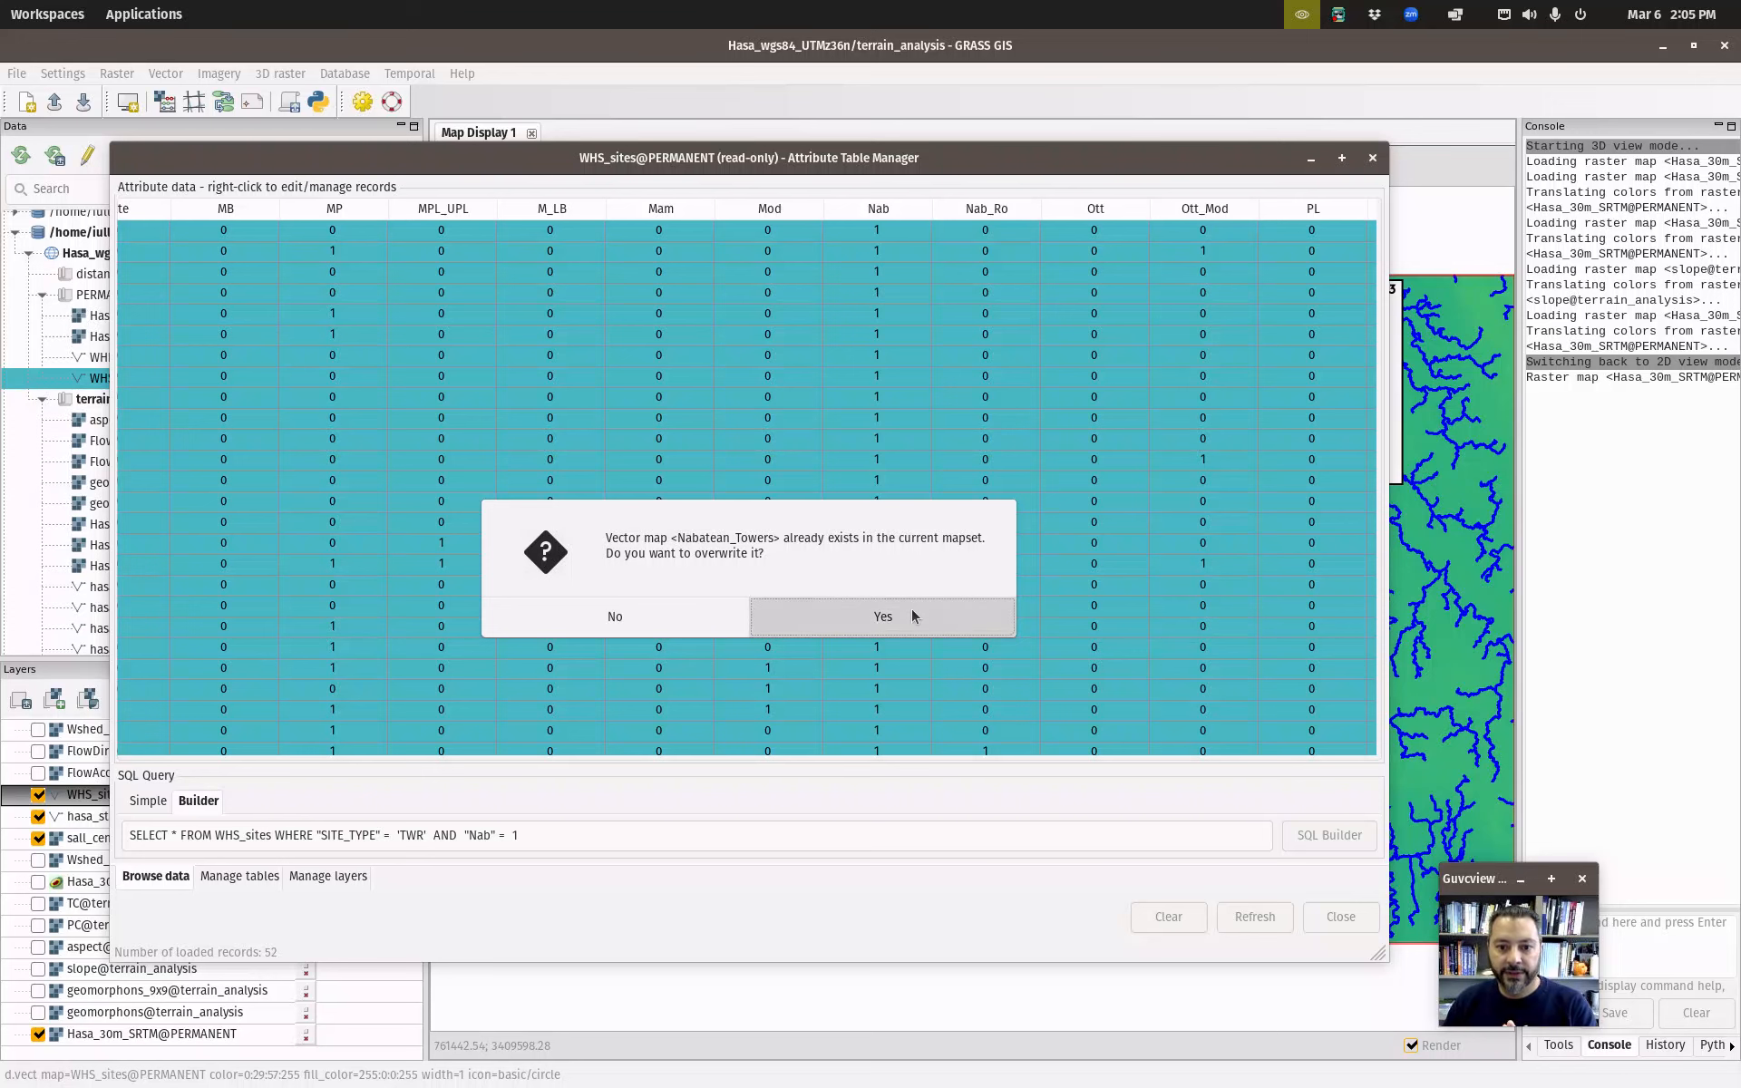
click(906, 609)
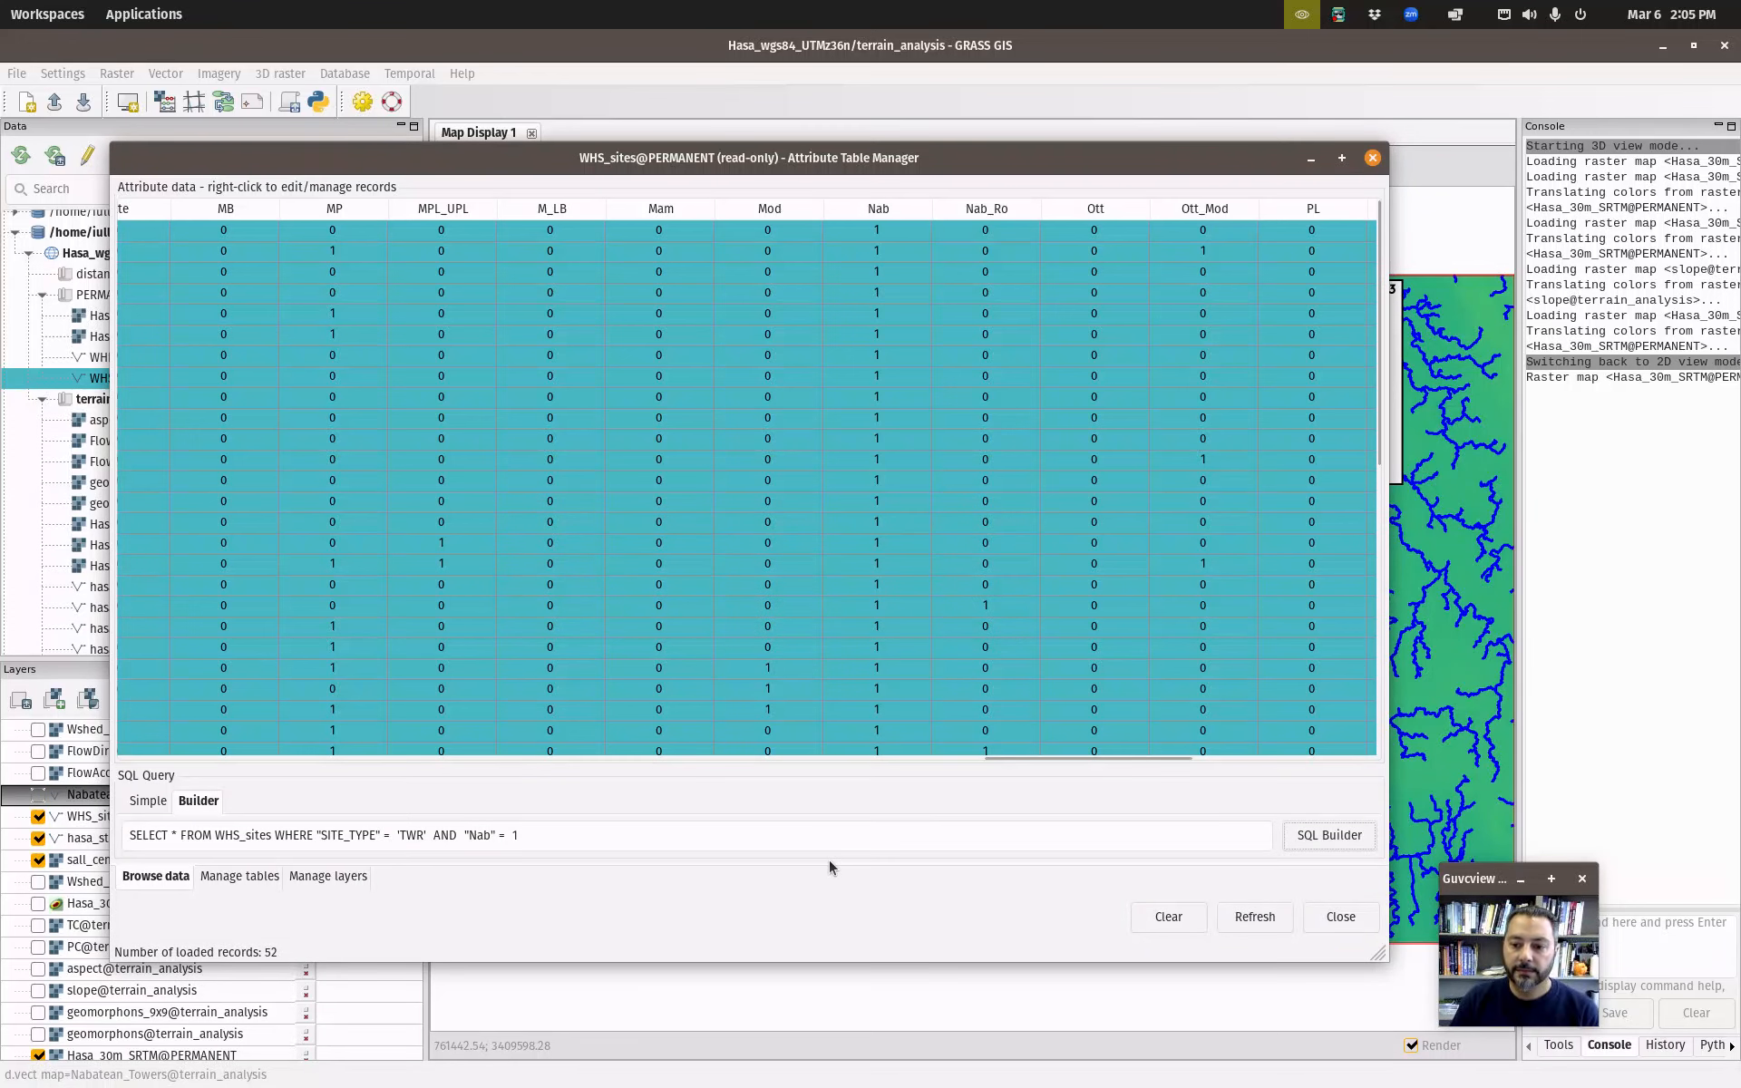
click(1340, 916)
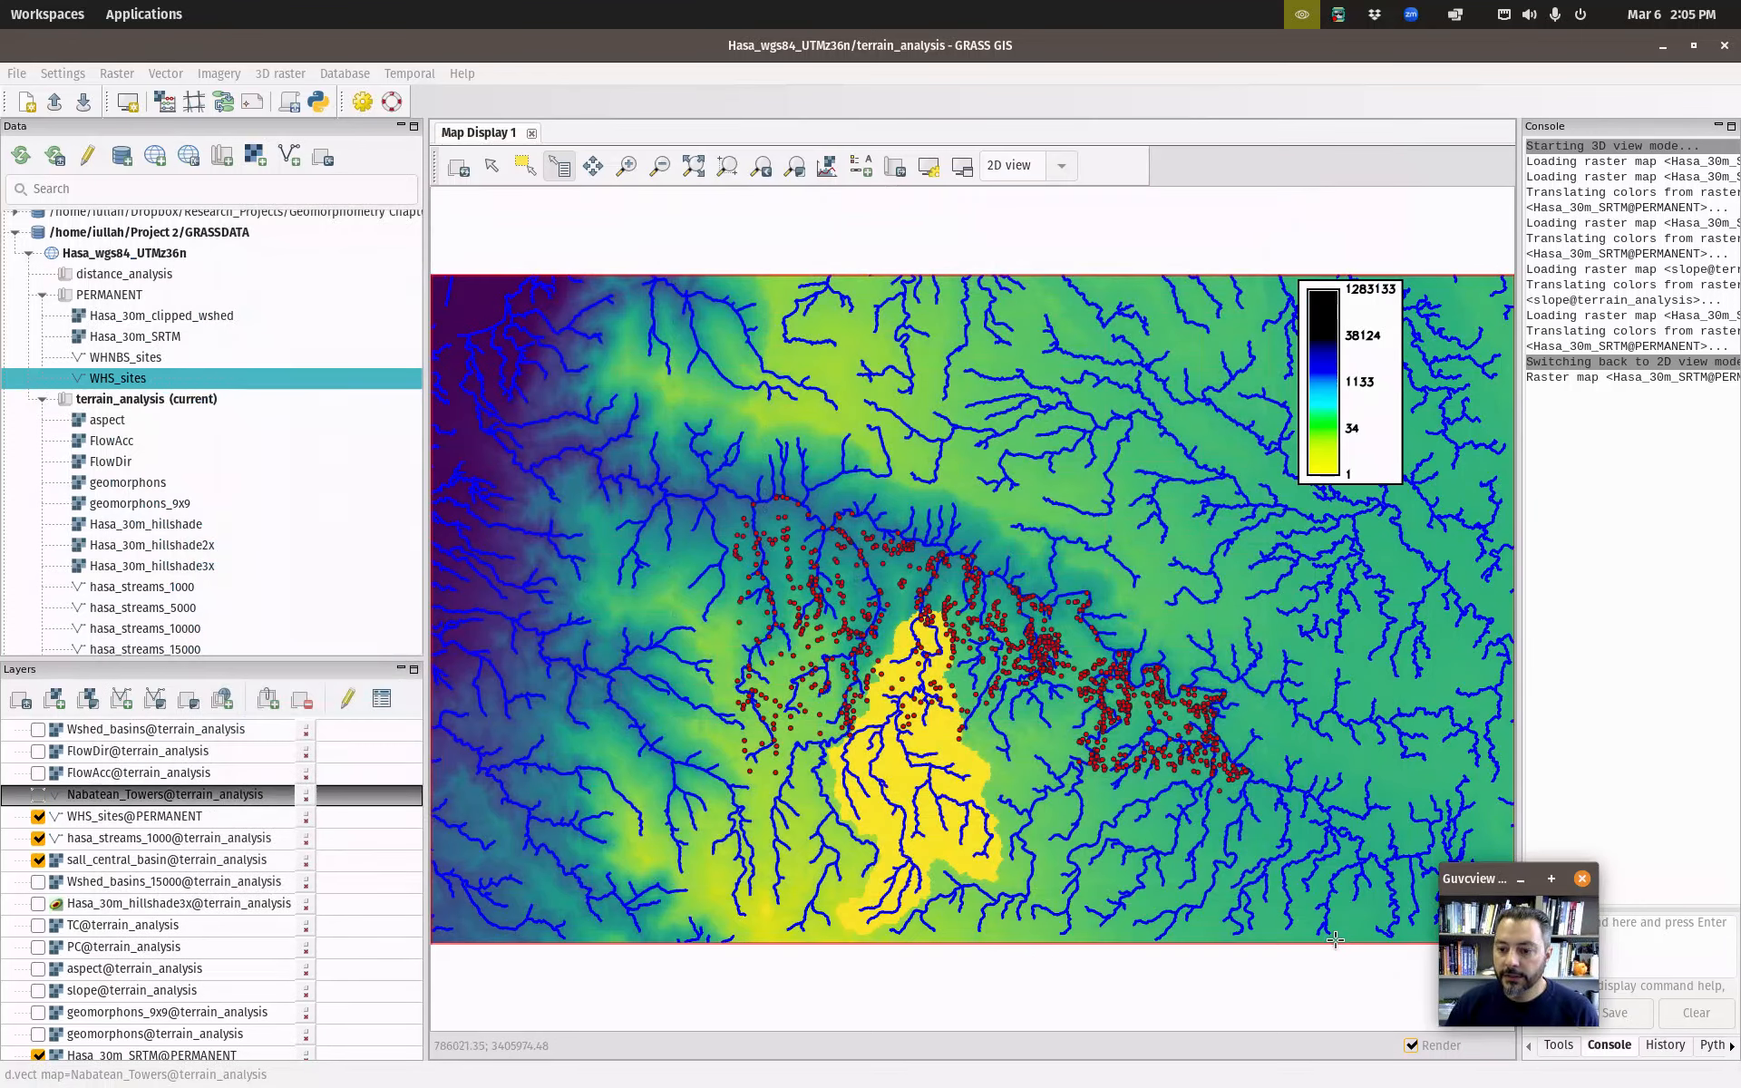
Remove the TC, PC, aspect, slope, geomorphons_9x9 and geomorphons layers from the layer tree.
click(151, 824)
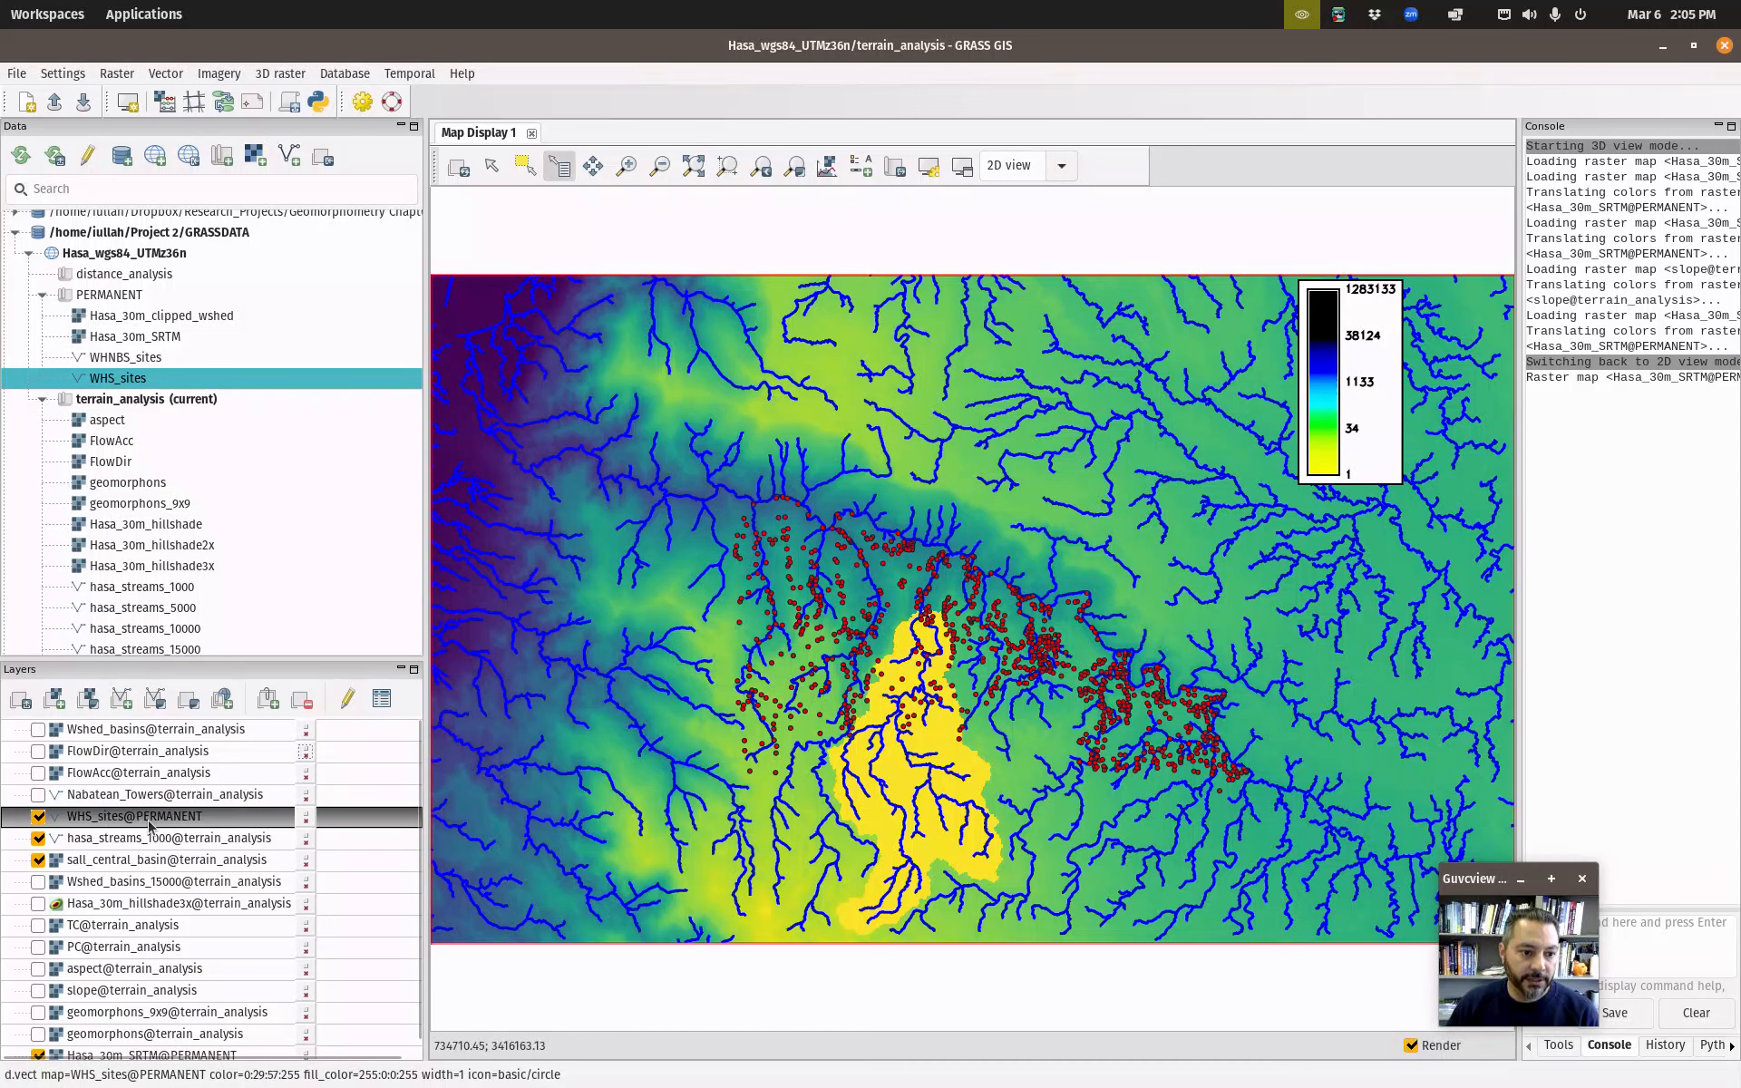
scroll(119, 990, down, 3)
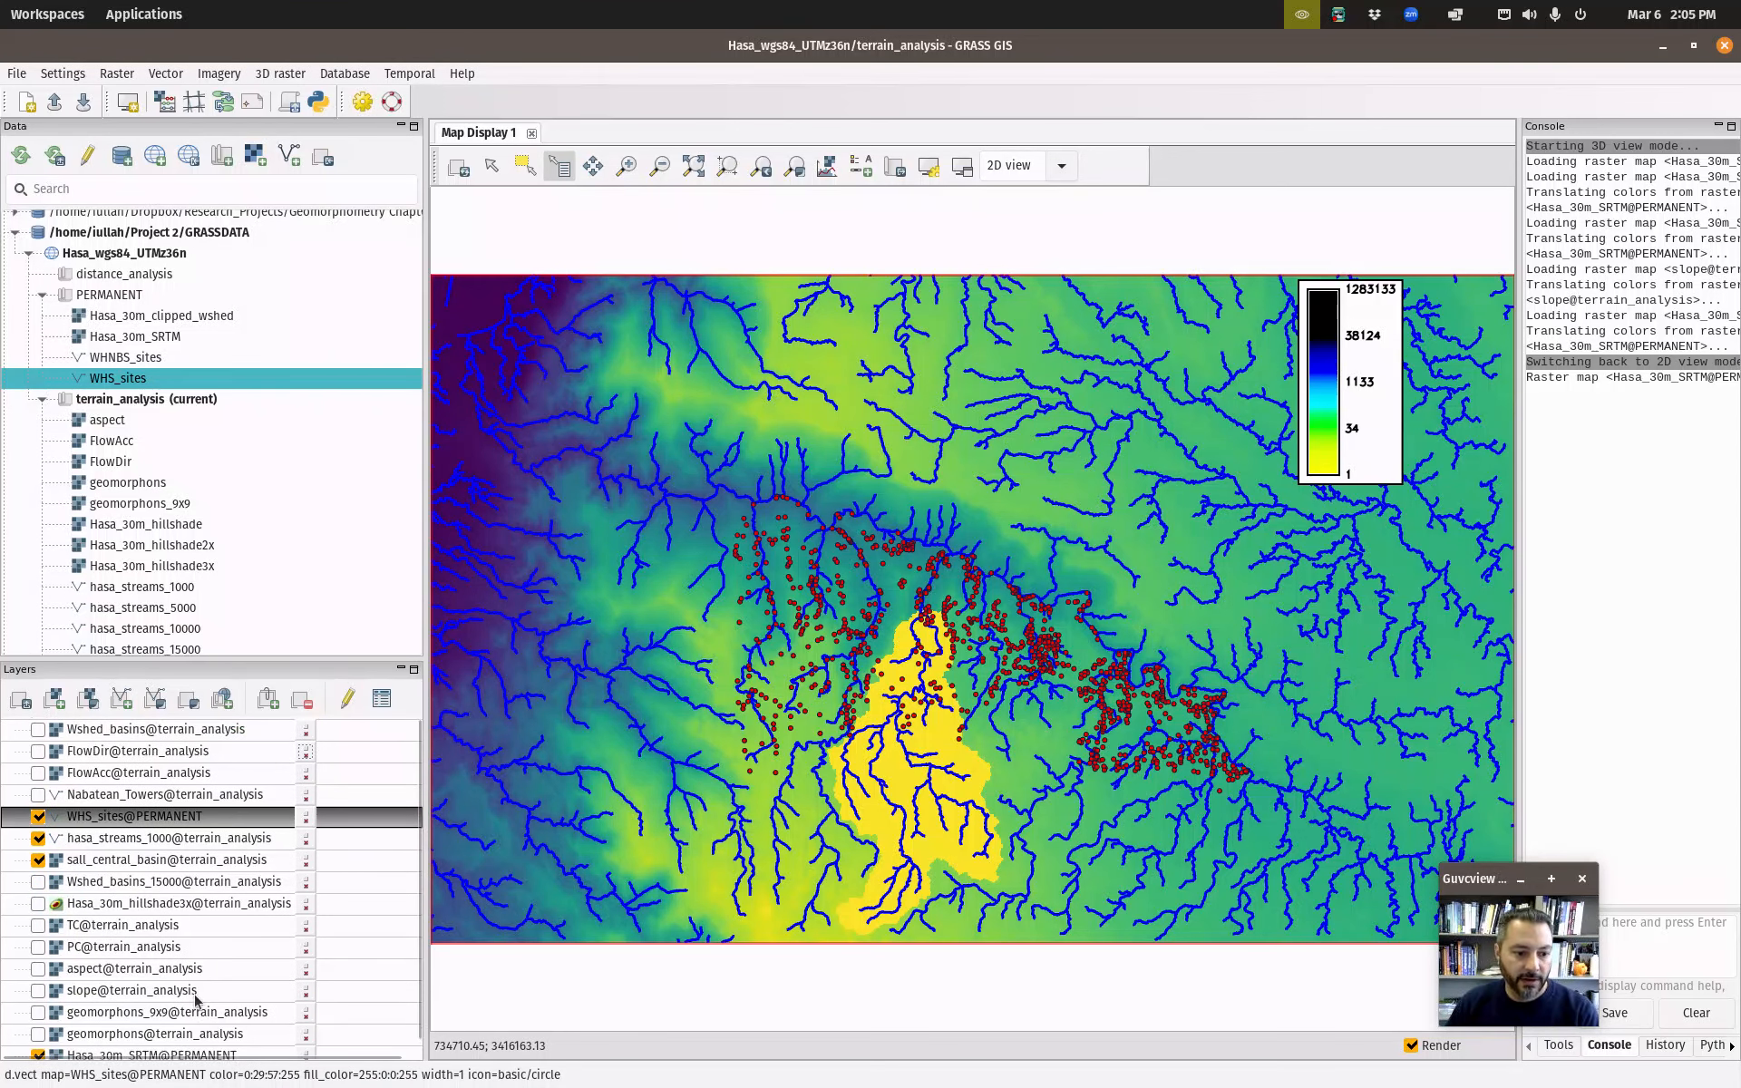
click(111, 907)
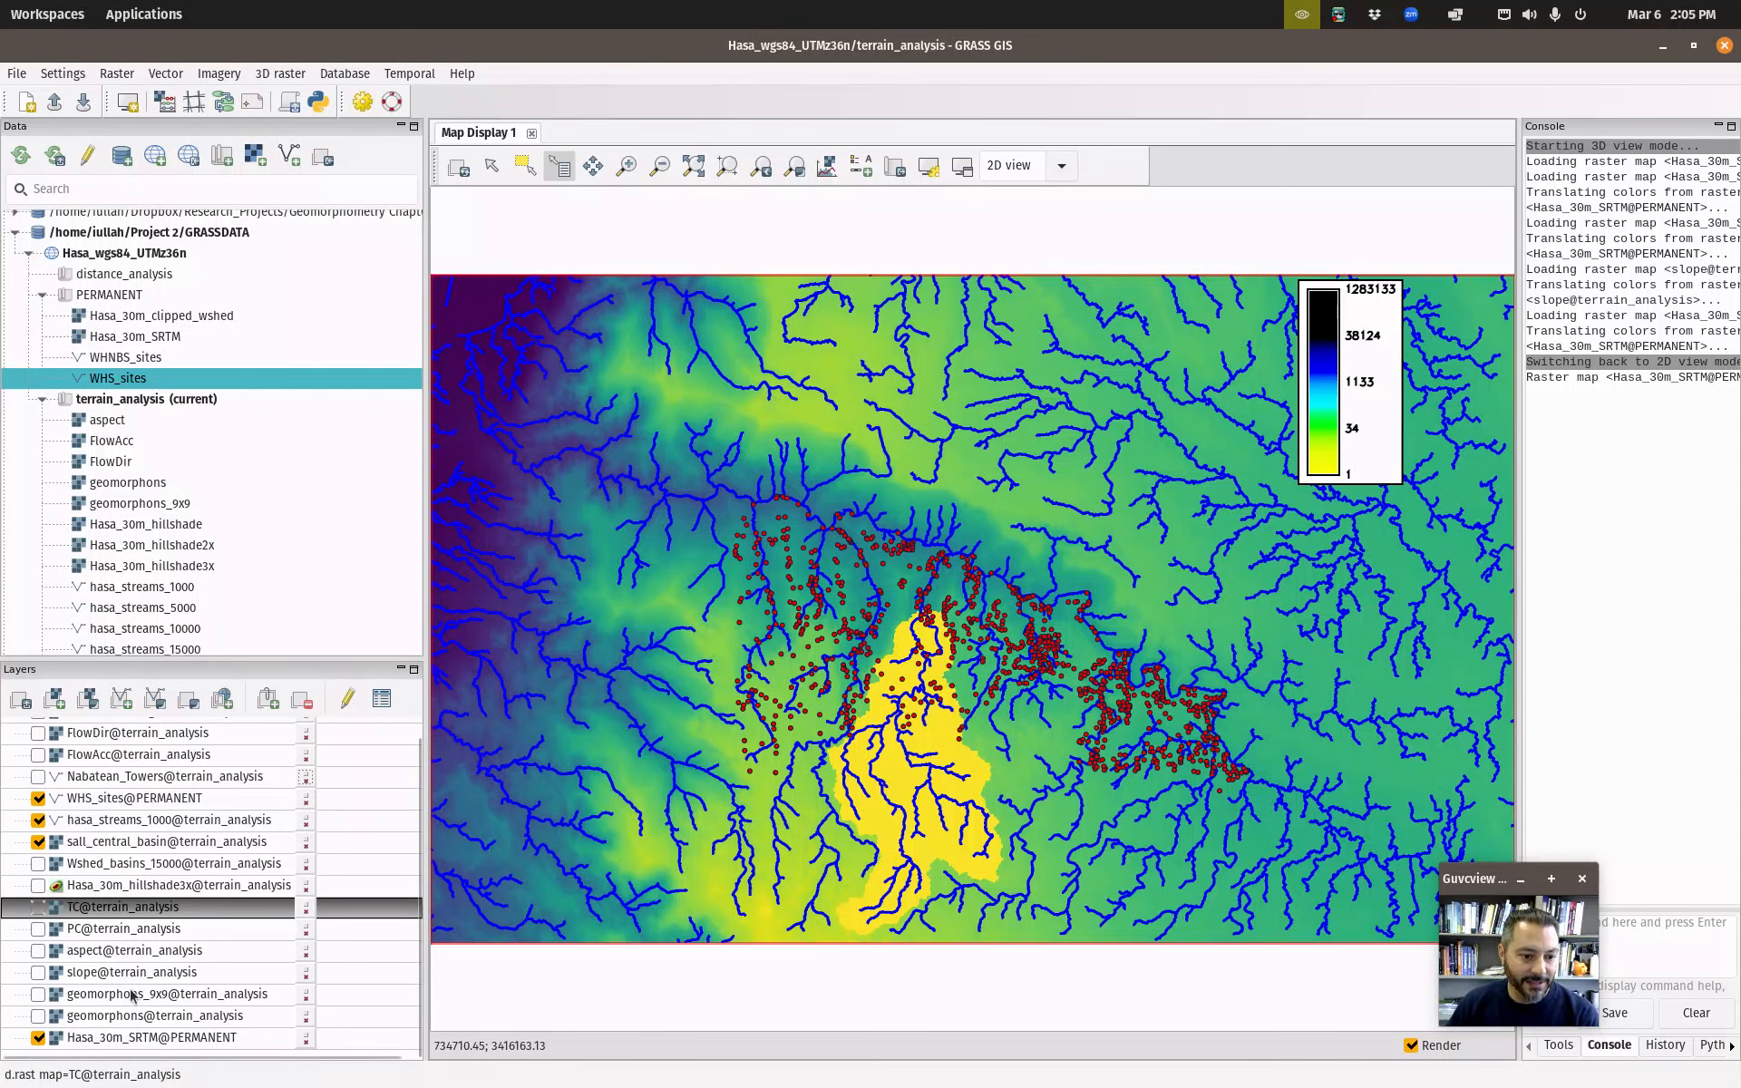
shift+click(132, 1016)
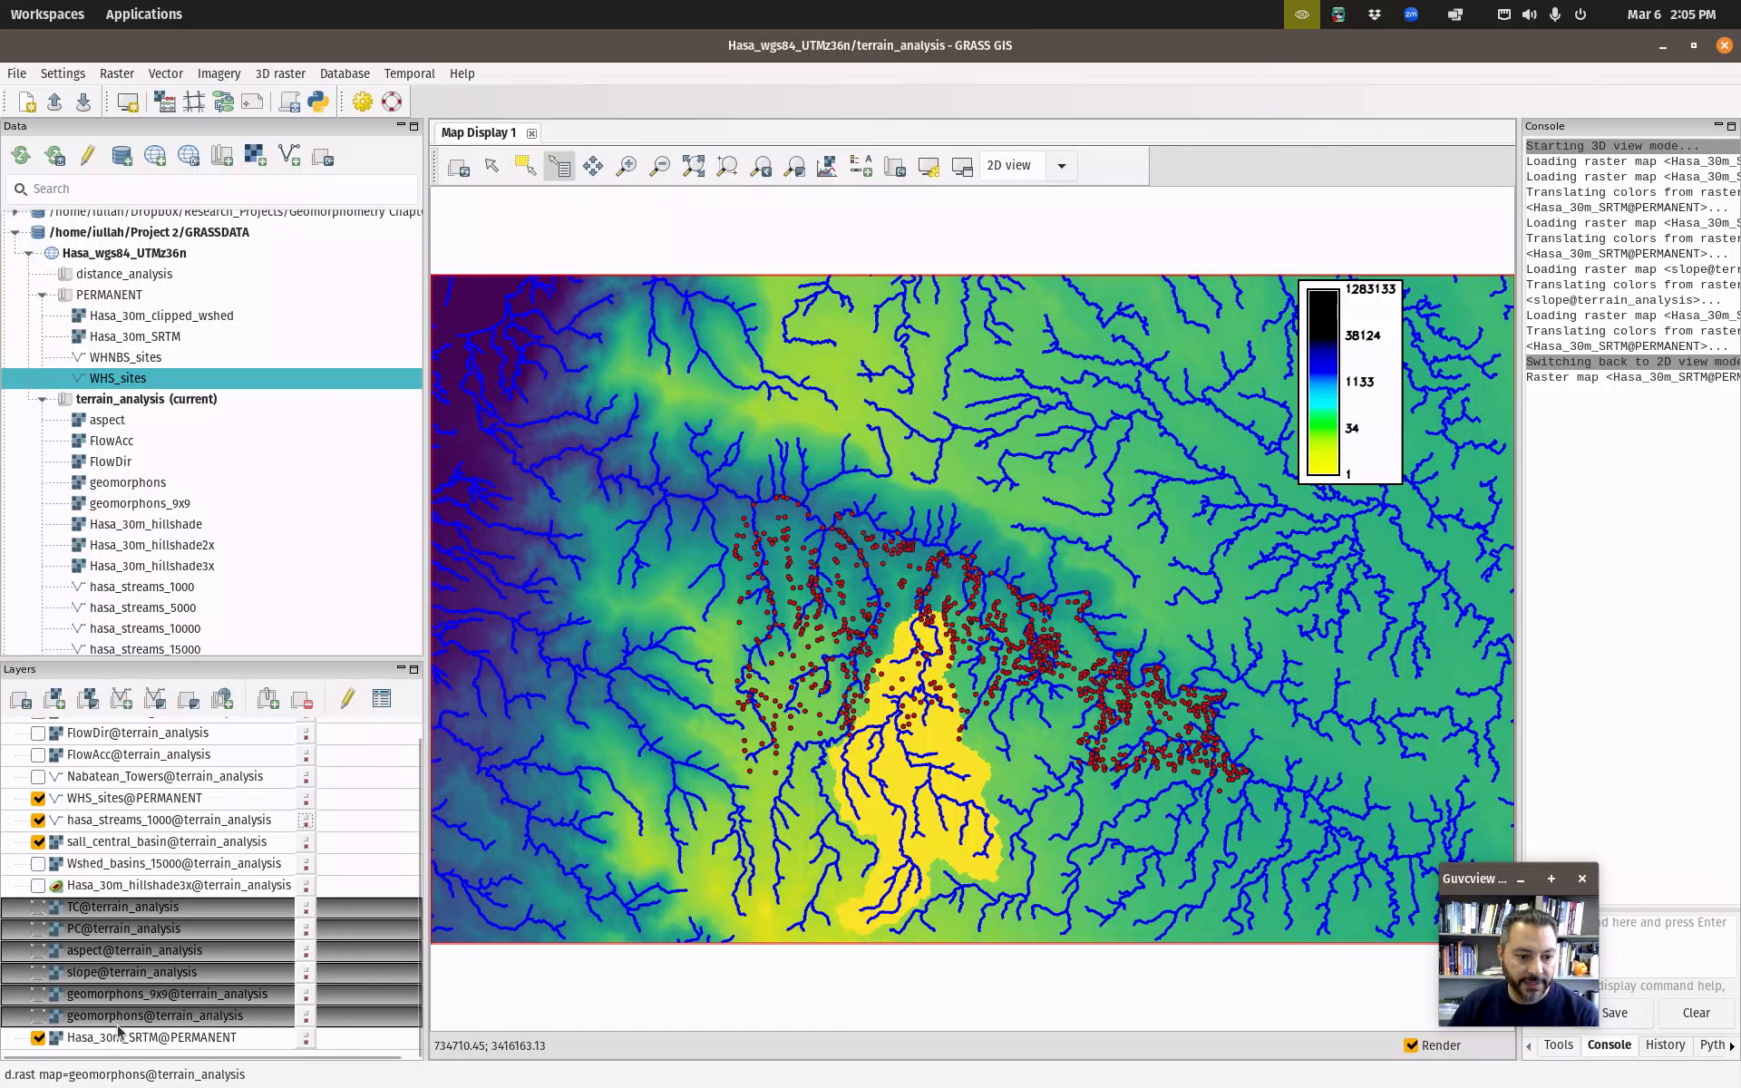
right_click(119, 1019)
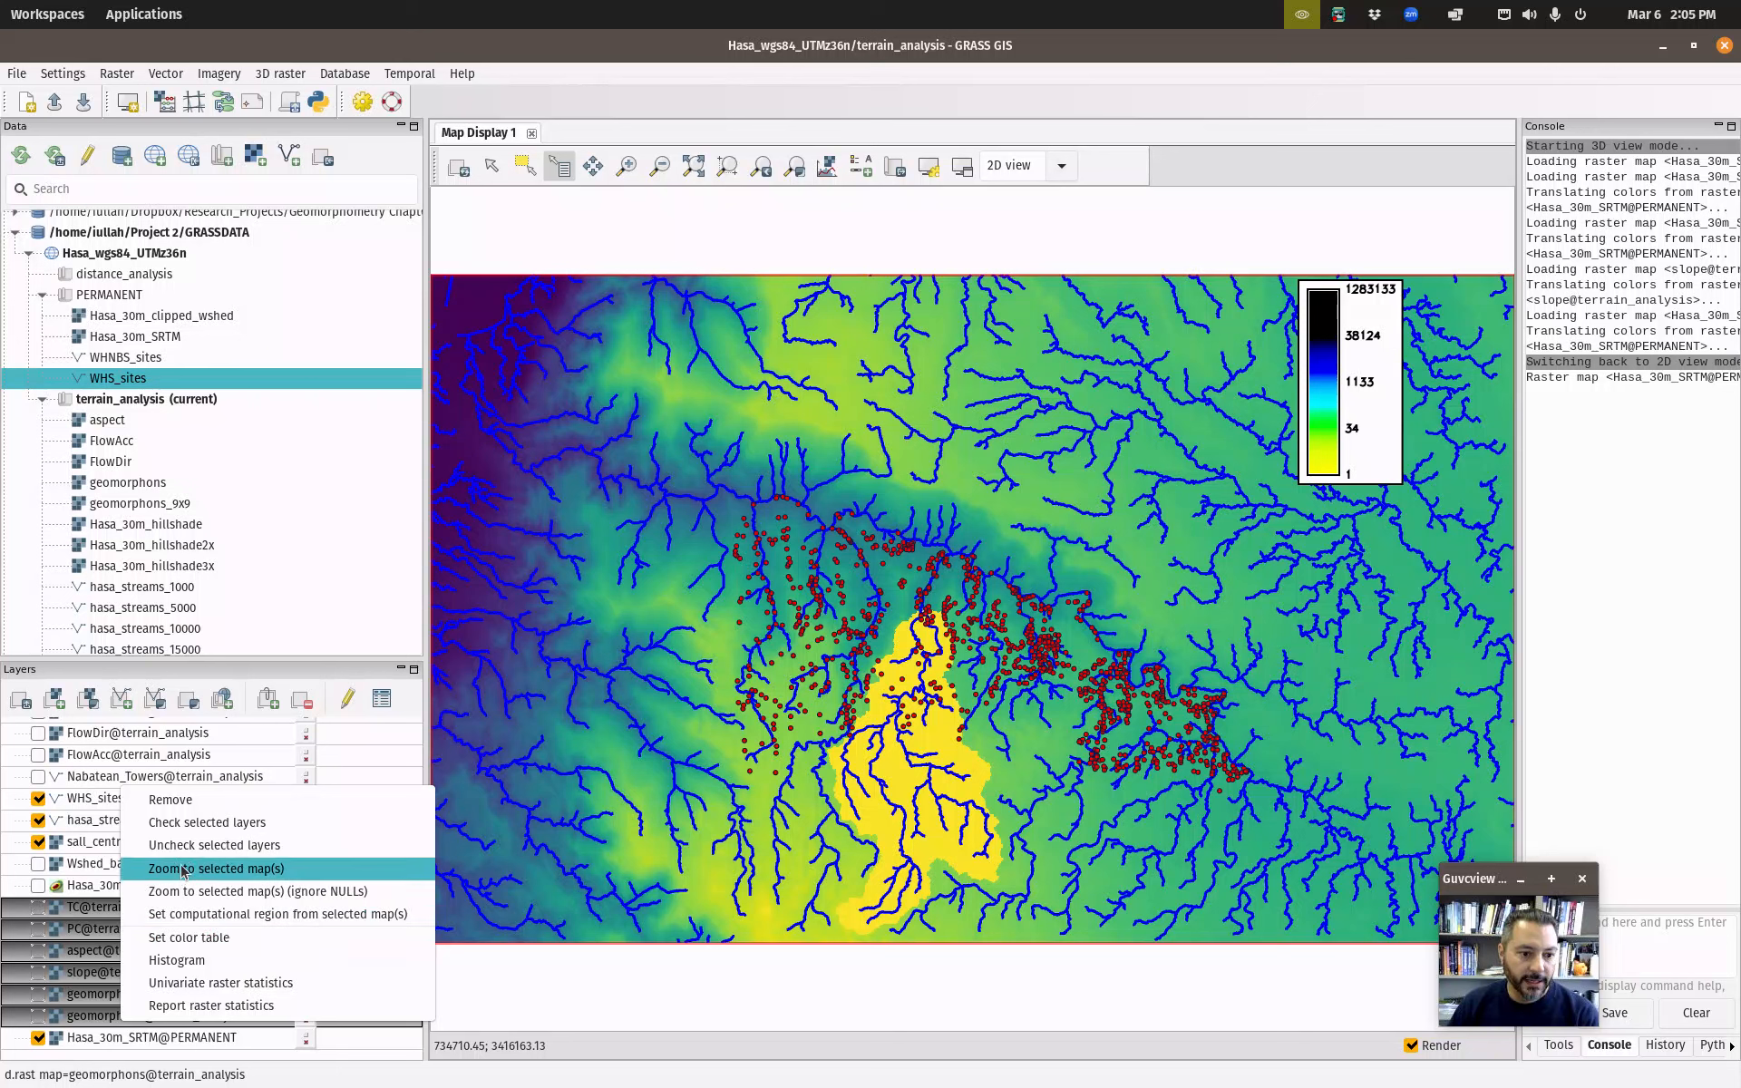
click(172, 799)
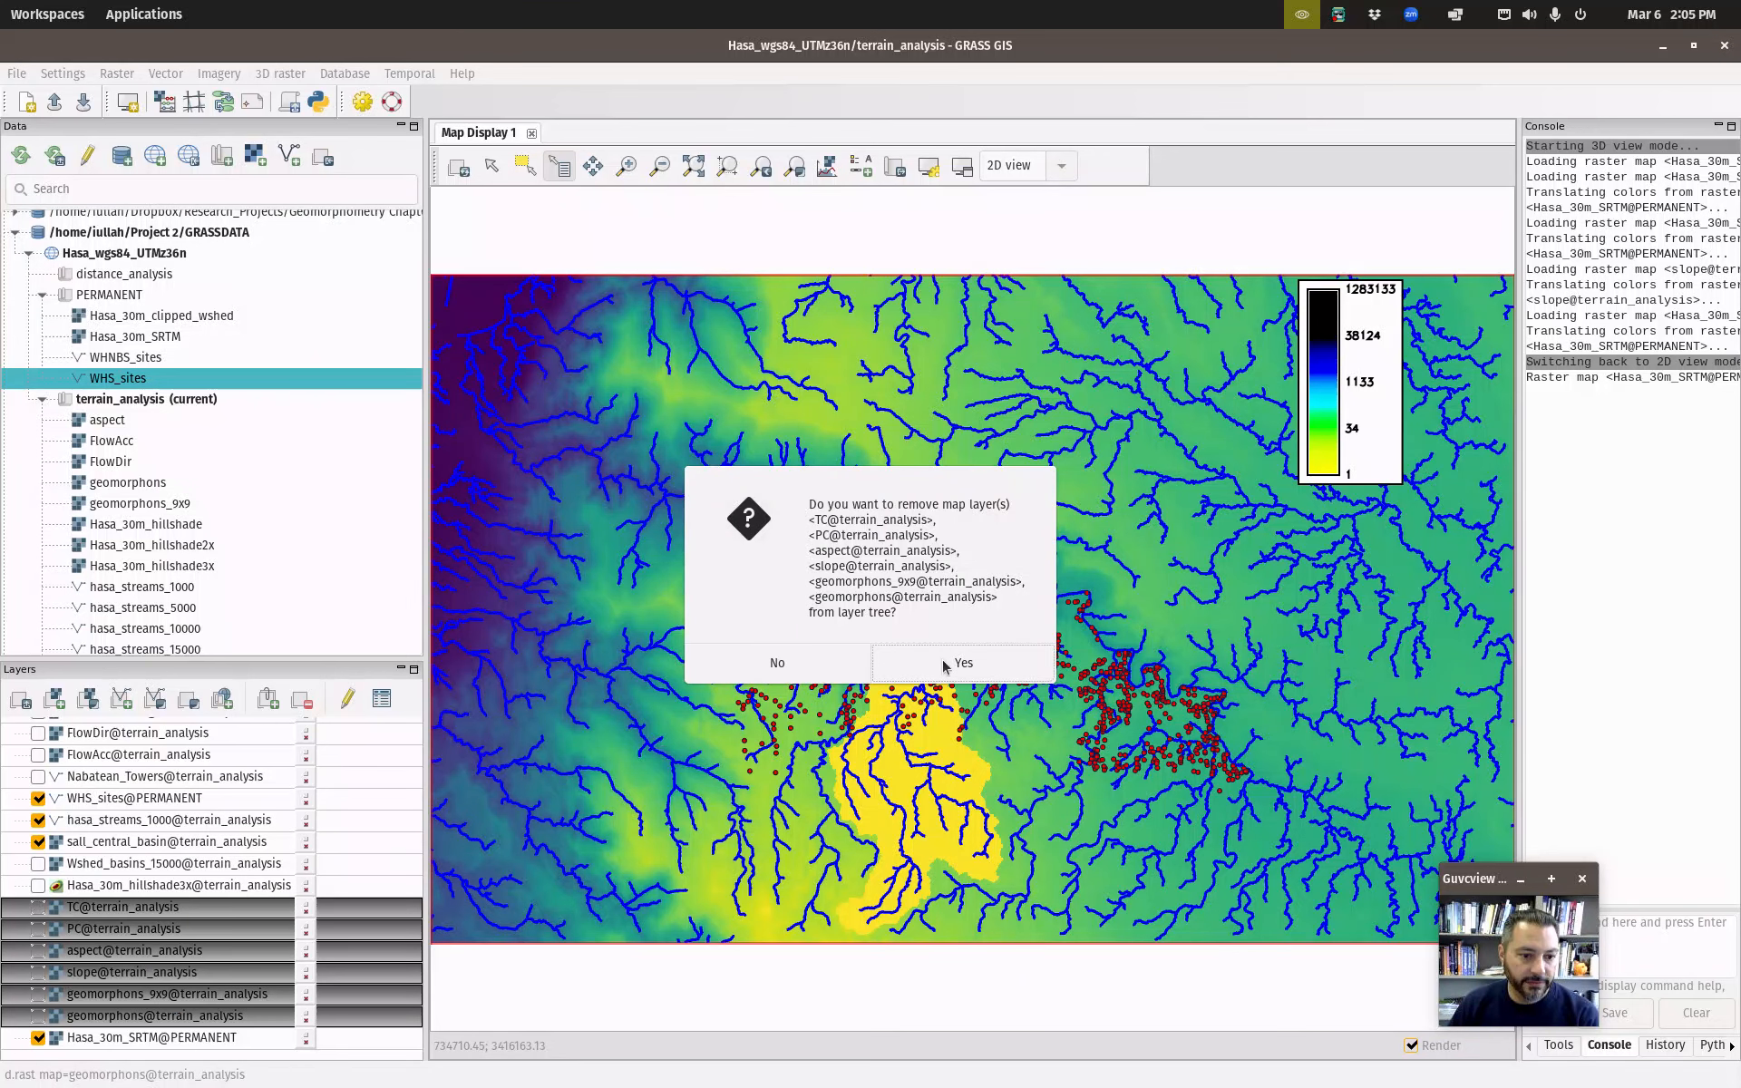
click(944, 667)
Remove the Wshed_basins, FlowDir, FlowAcc, WHS_sites, sall_central_basin and Wshed_basins_15000 layers from the layer tree.
click(147, 885)
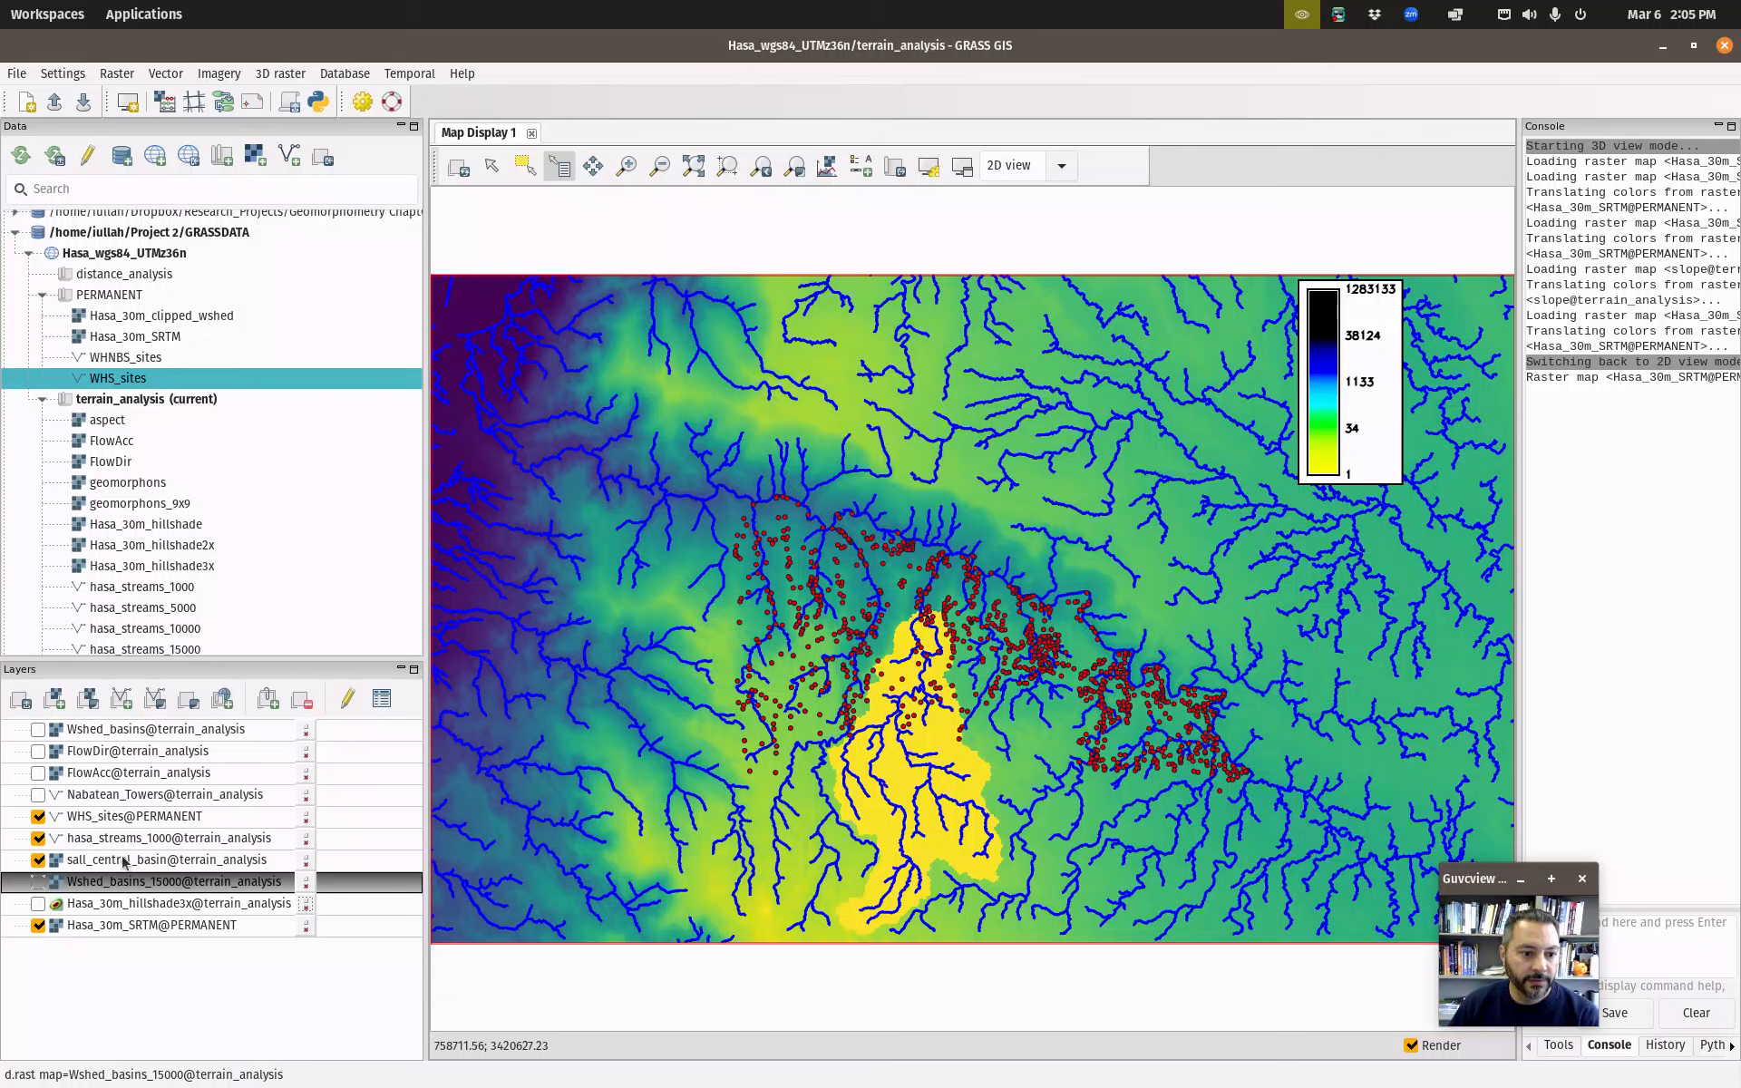
ctrl+click(124, 861)
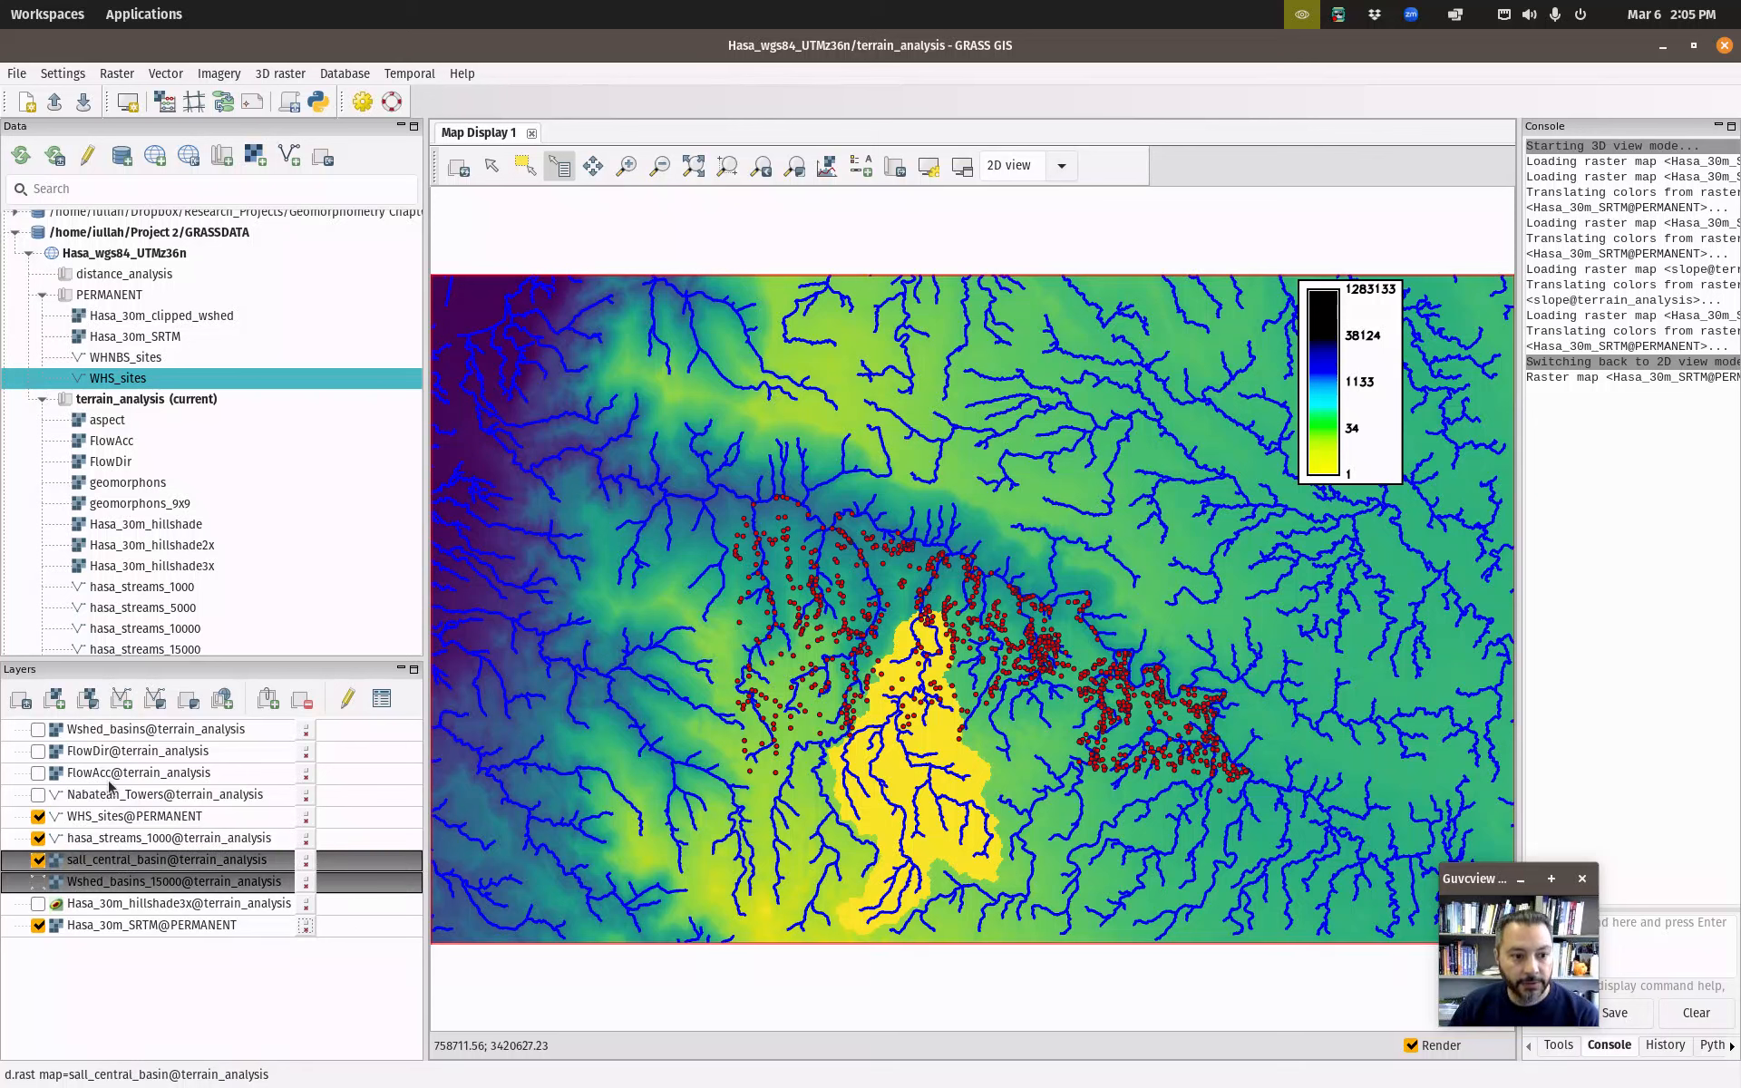
ctrl+click(112, 795)
ctrl+click(120, 802)
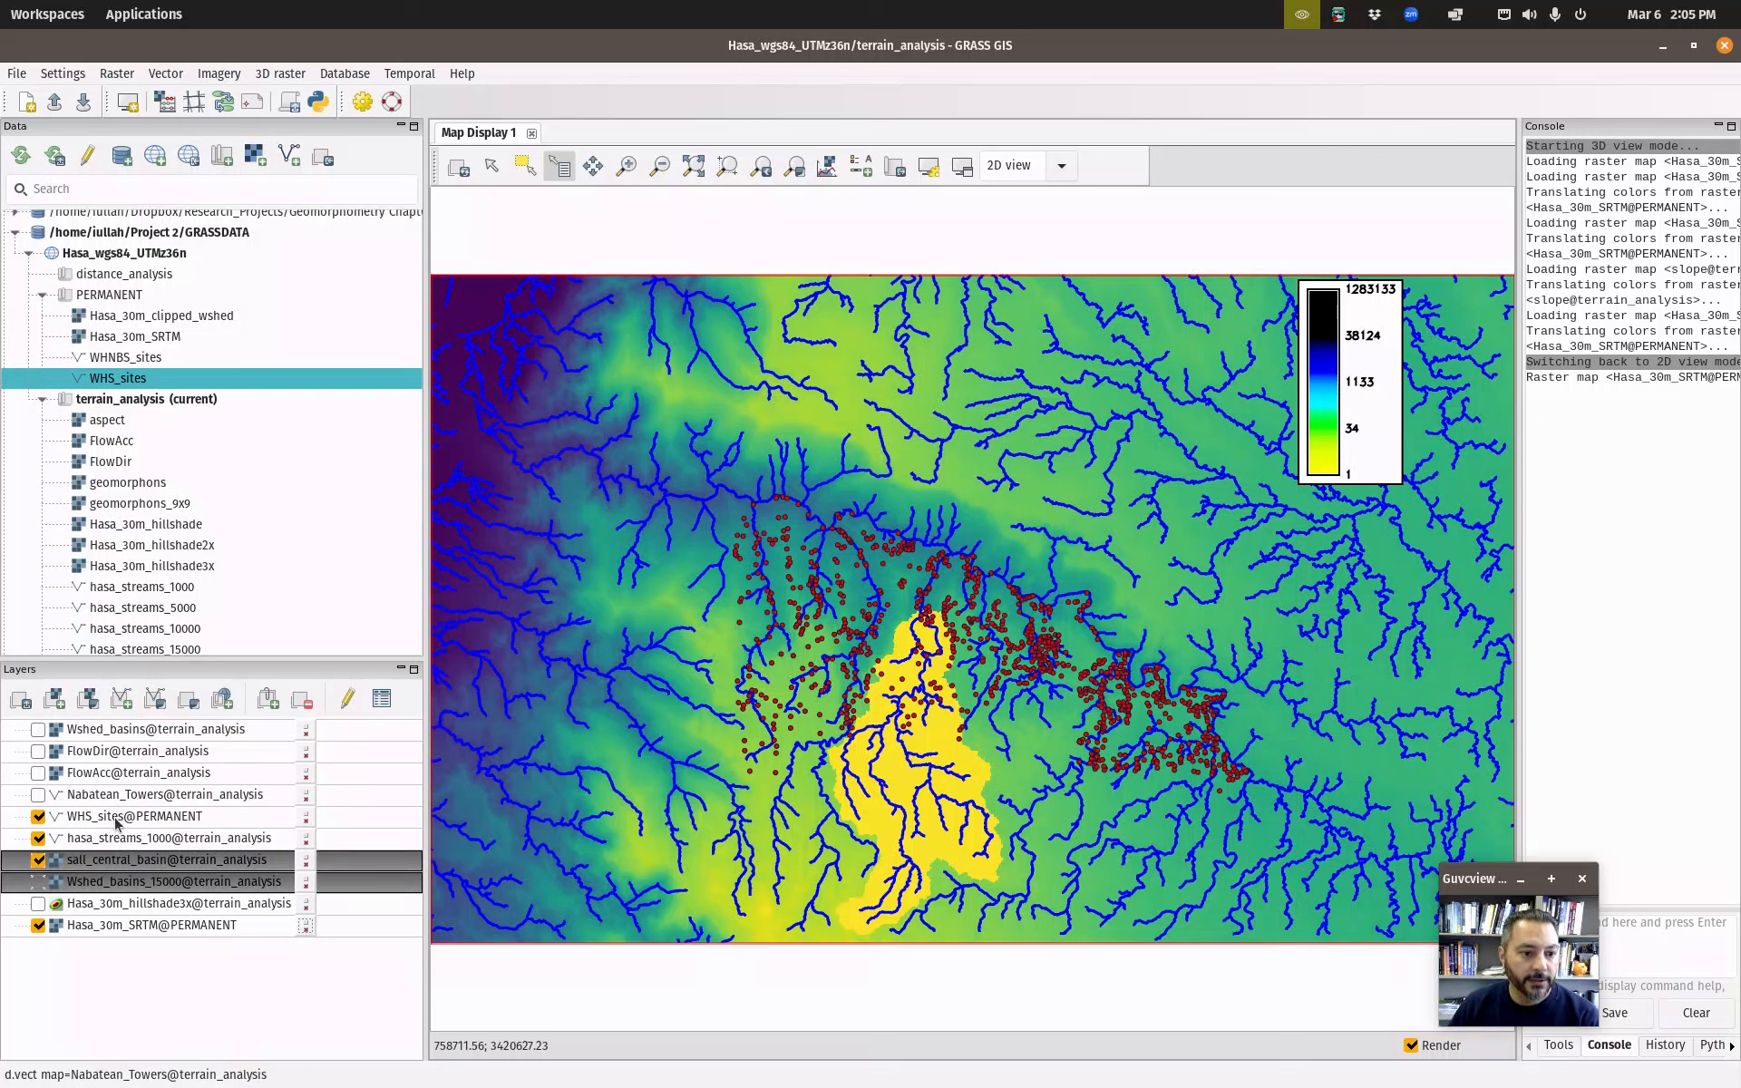
ctrl+click(117, 819)
ctrl+click(125, 776)
ctrl+click(115, 753)
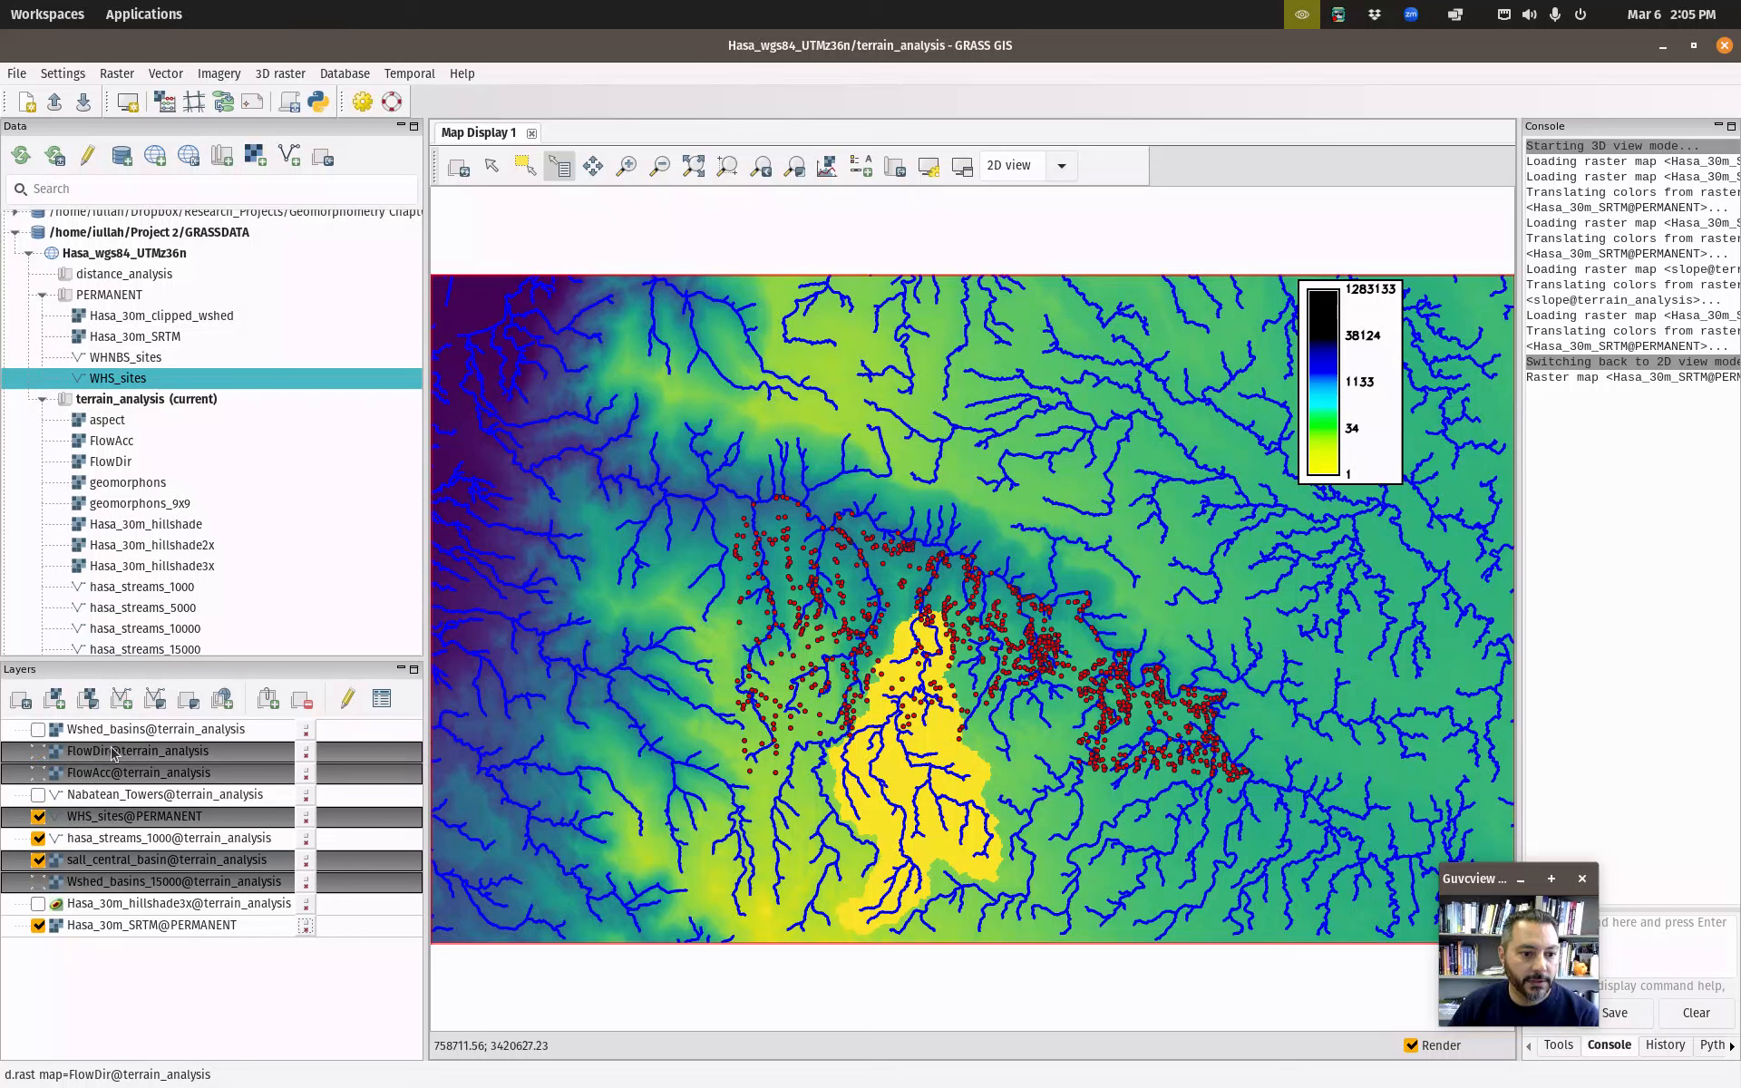
ctrl+click(114, 732)
right_click(112, 735)
click(166, 746)
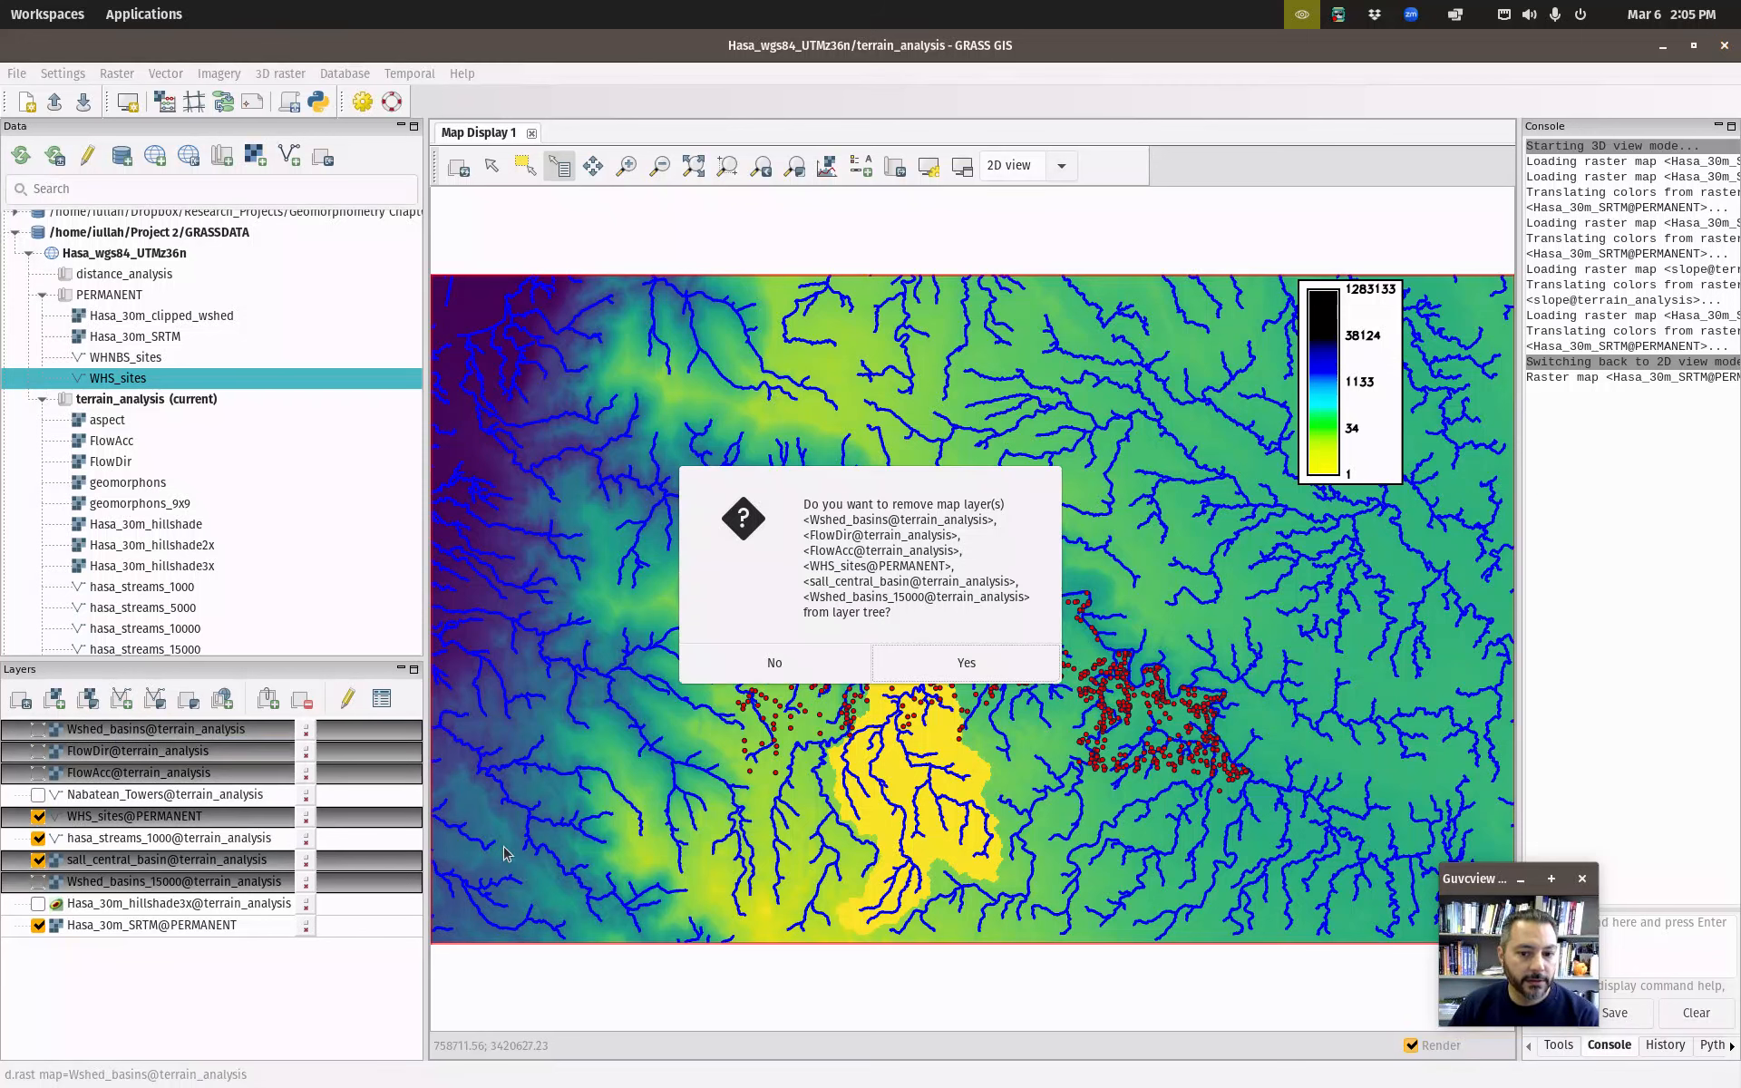
click(948, 669)
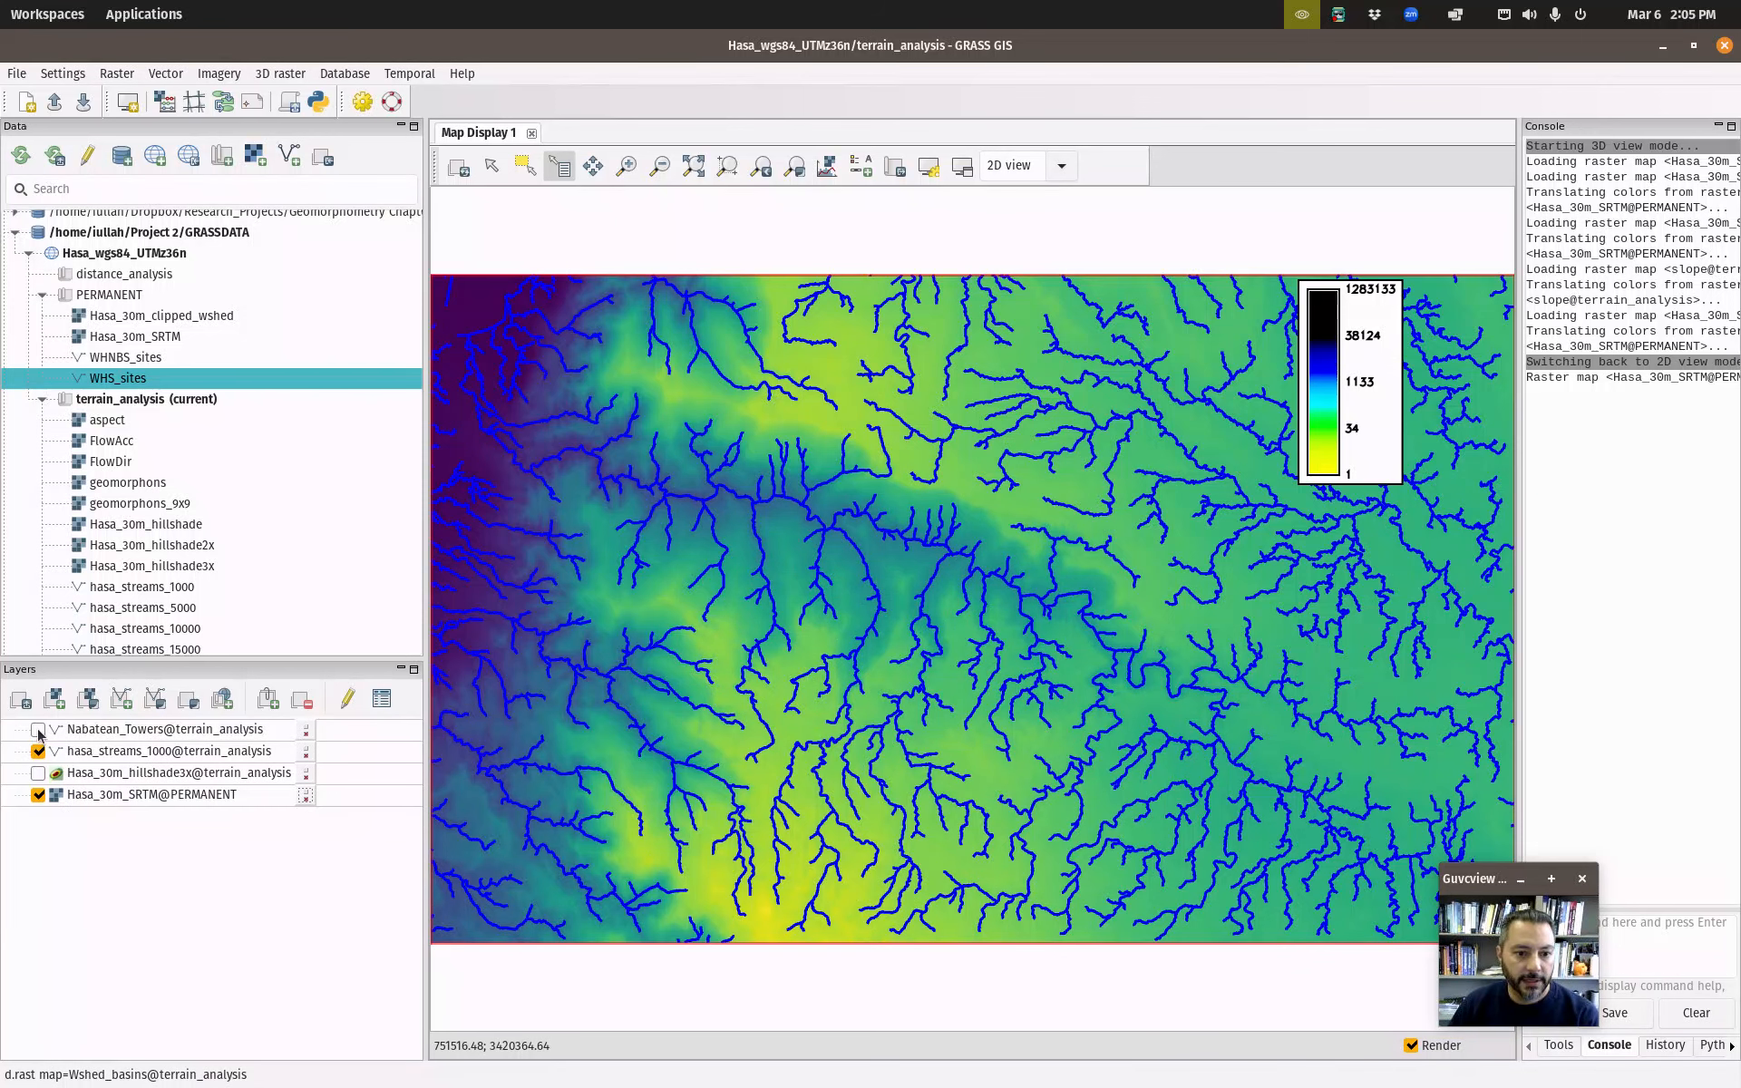
Display the Nabatean_Towers layer and set its point symbol to basic/cross3.
click(38, 729)
double_click(209, 728)
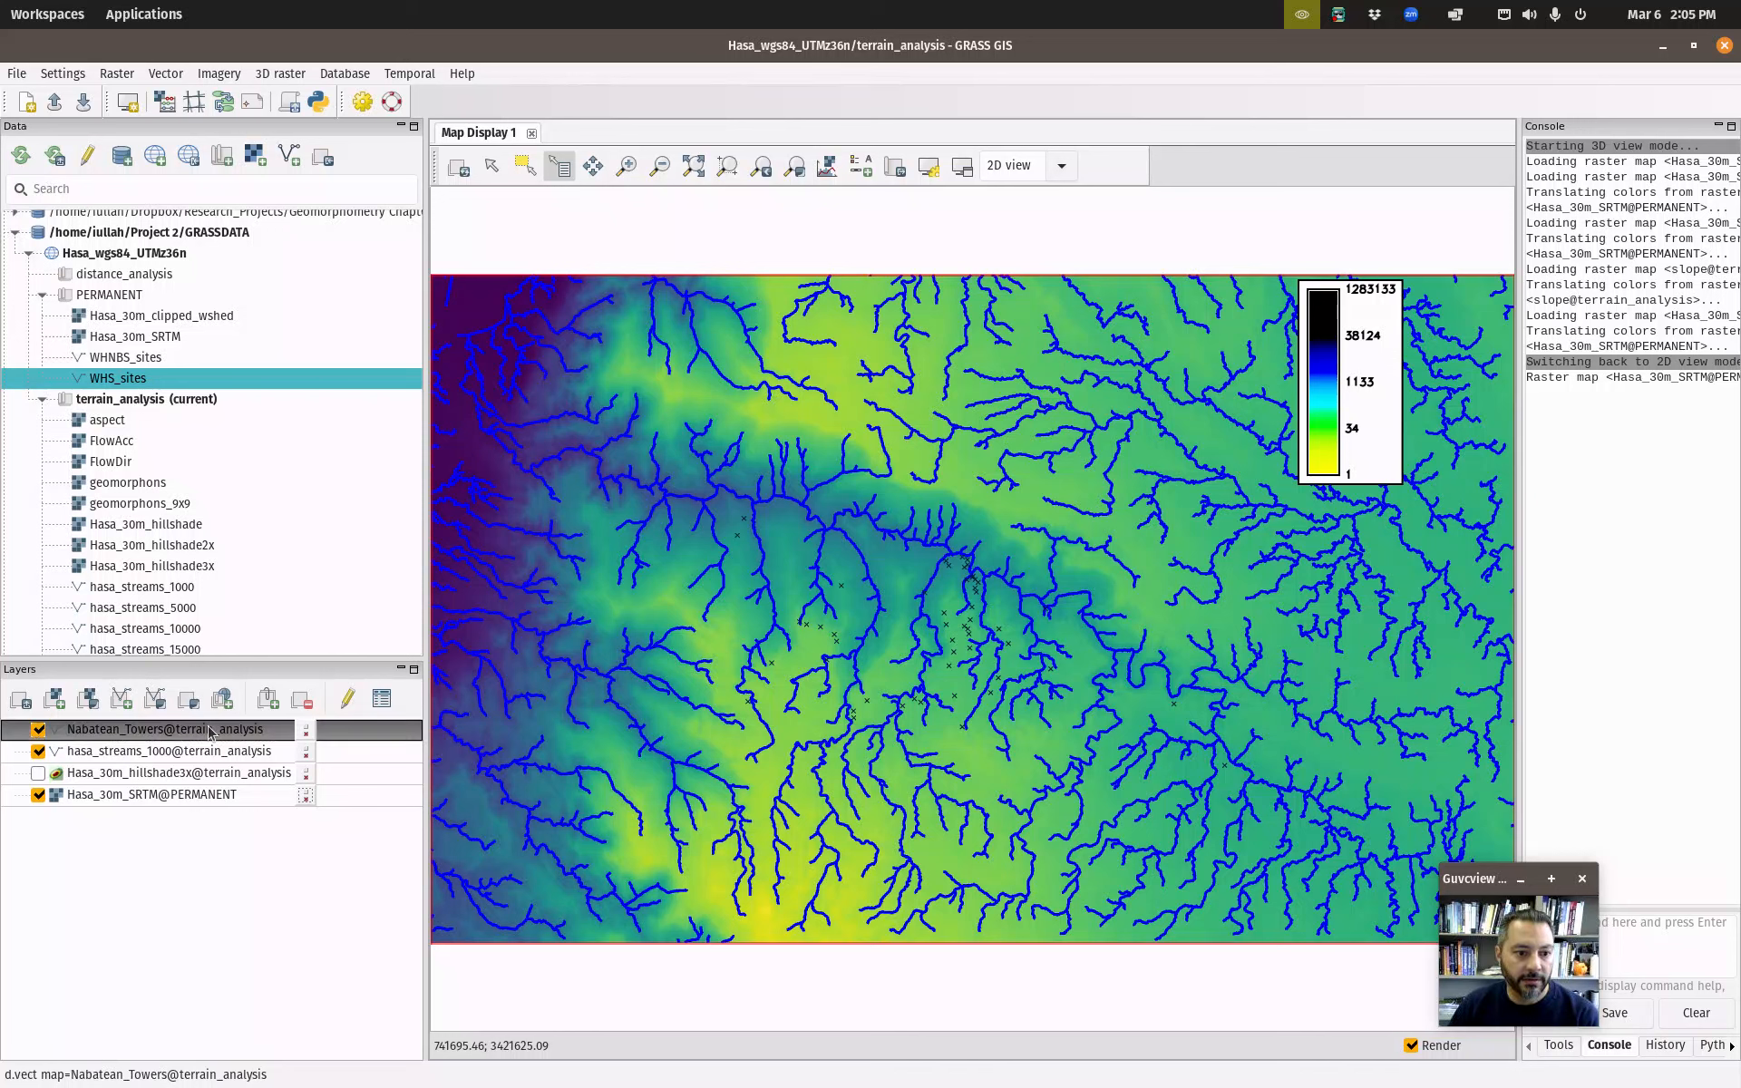
click(340, 716)
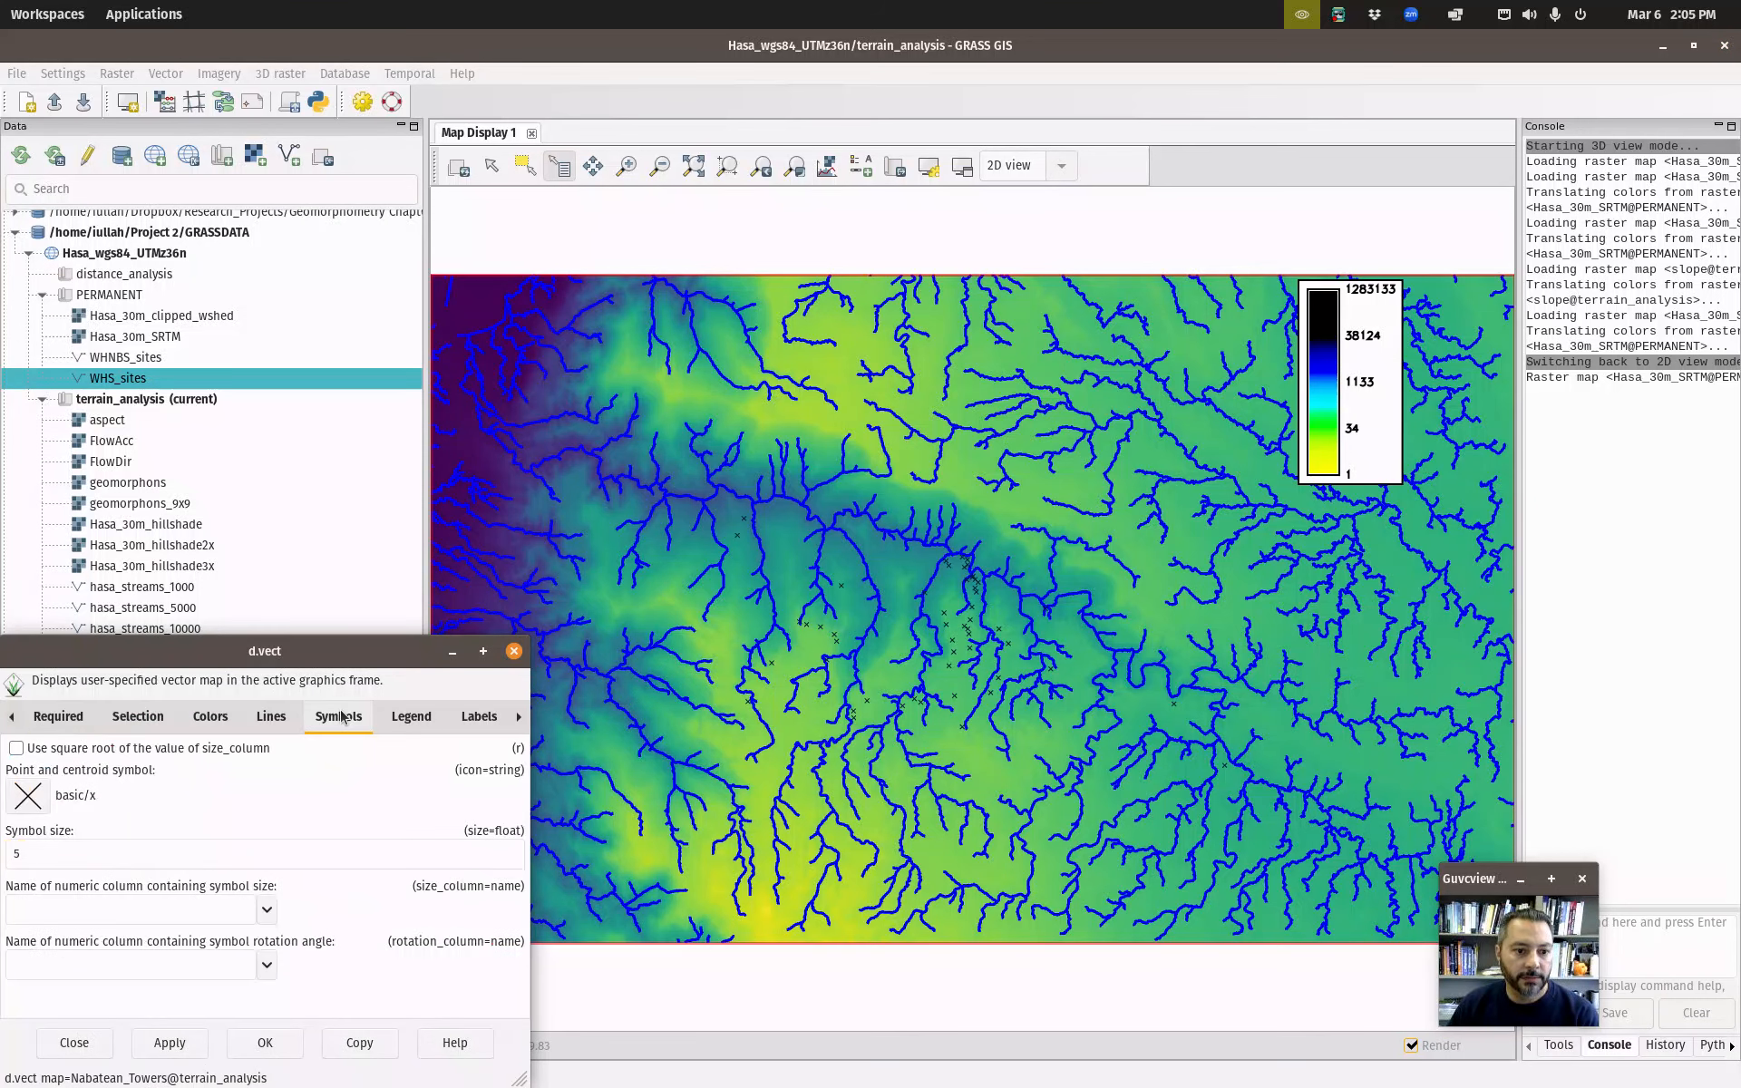
drag(326, 659, 593, 465)
click(295, 602)
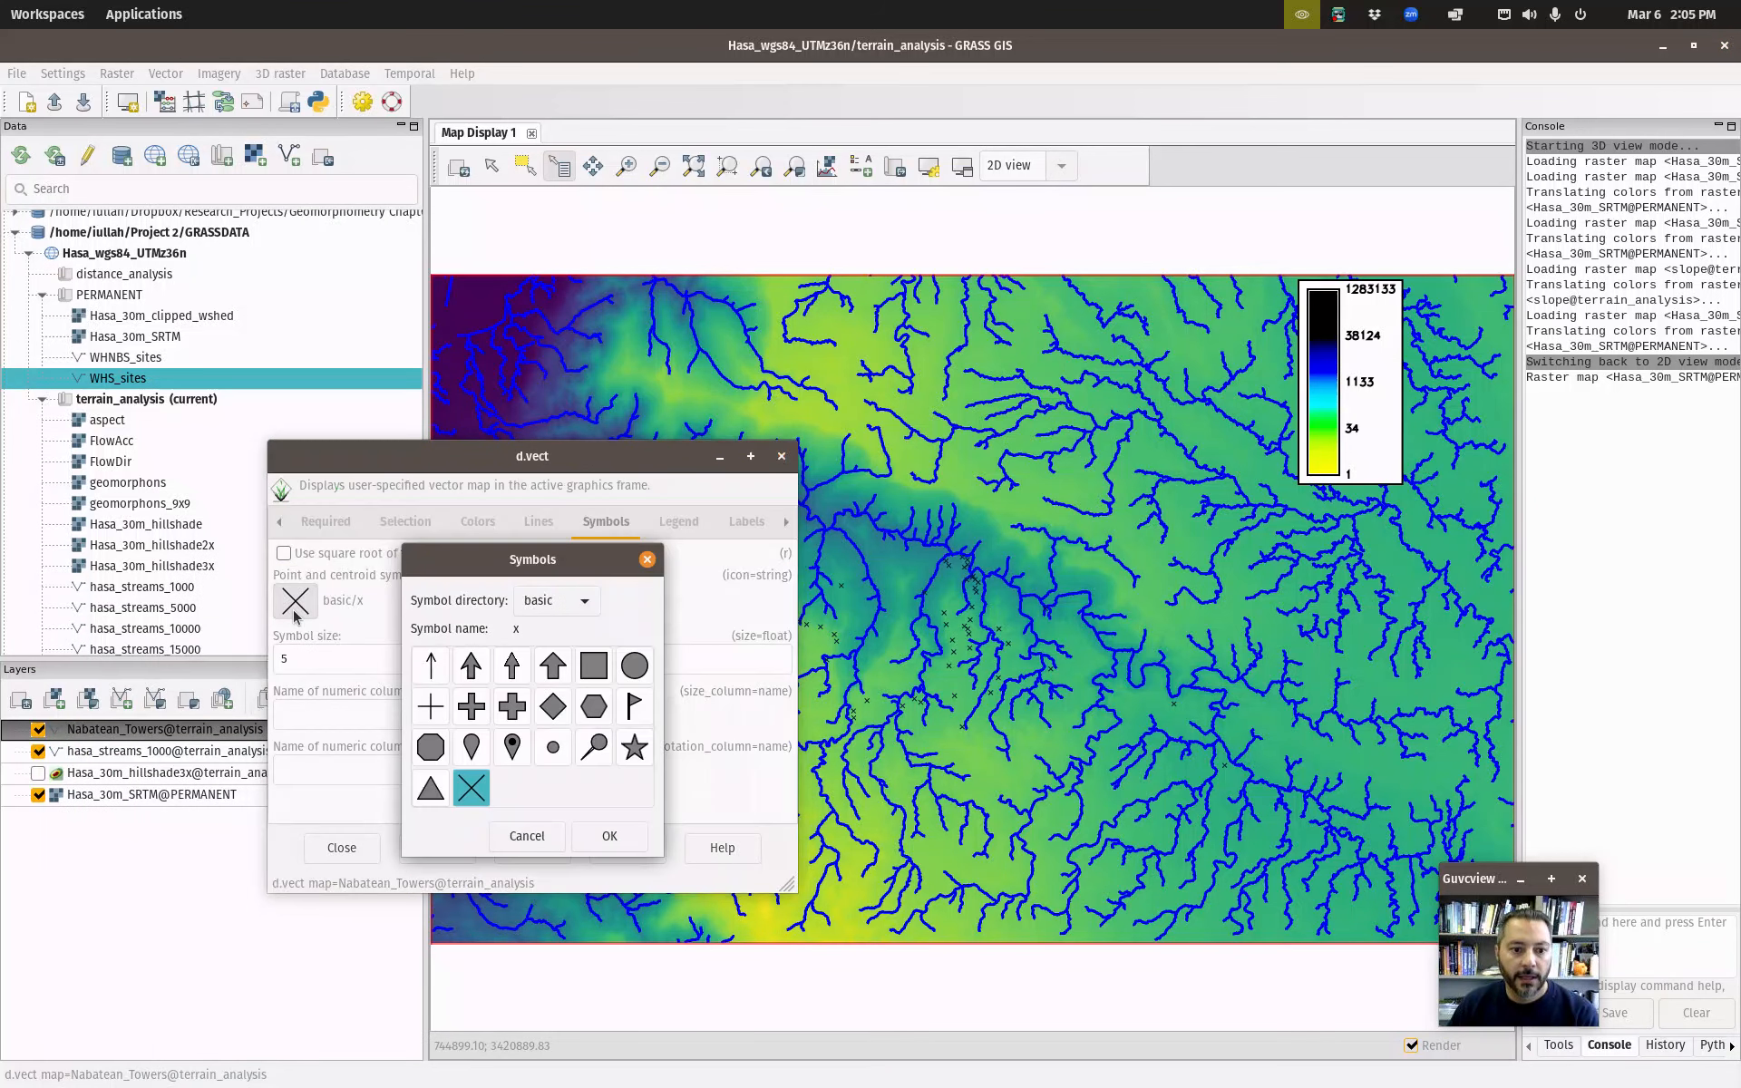
click(506, 713)
click(609, 835)
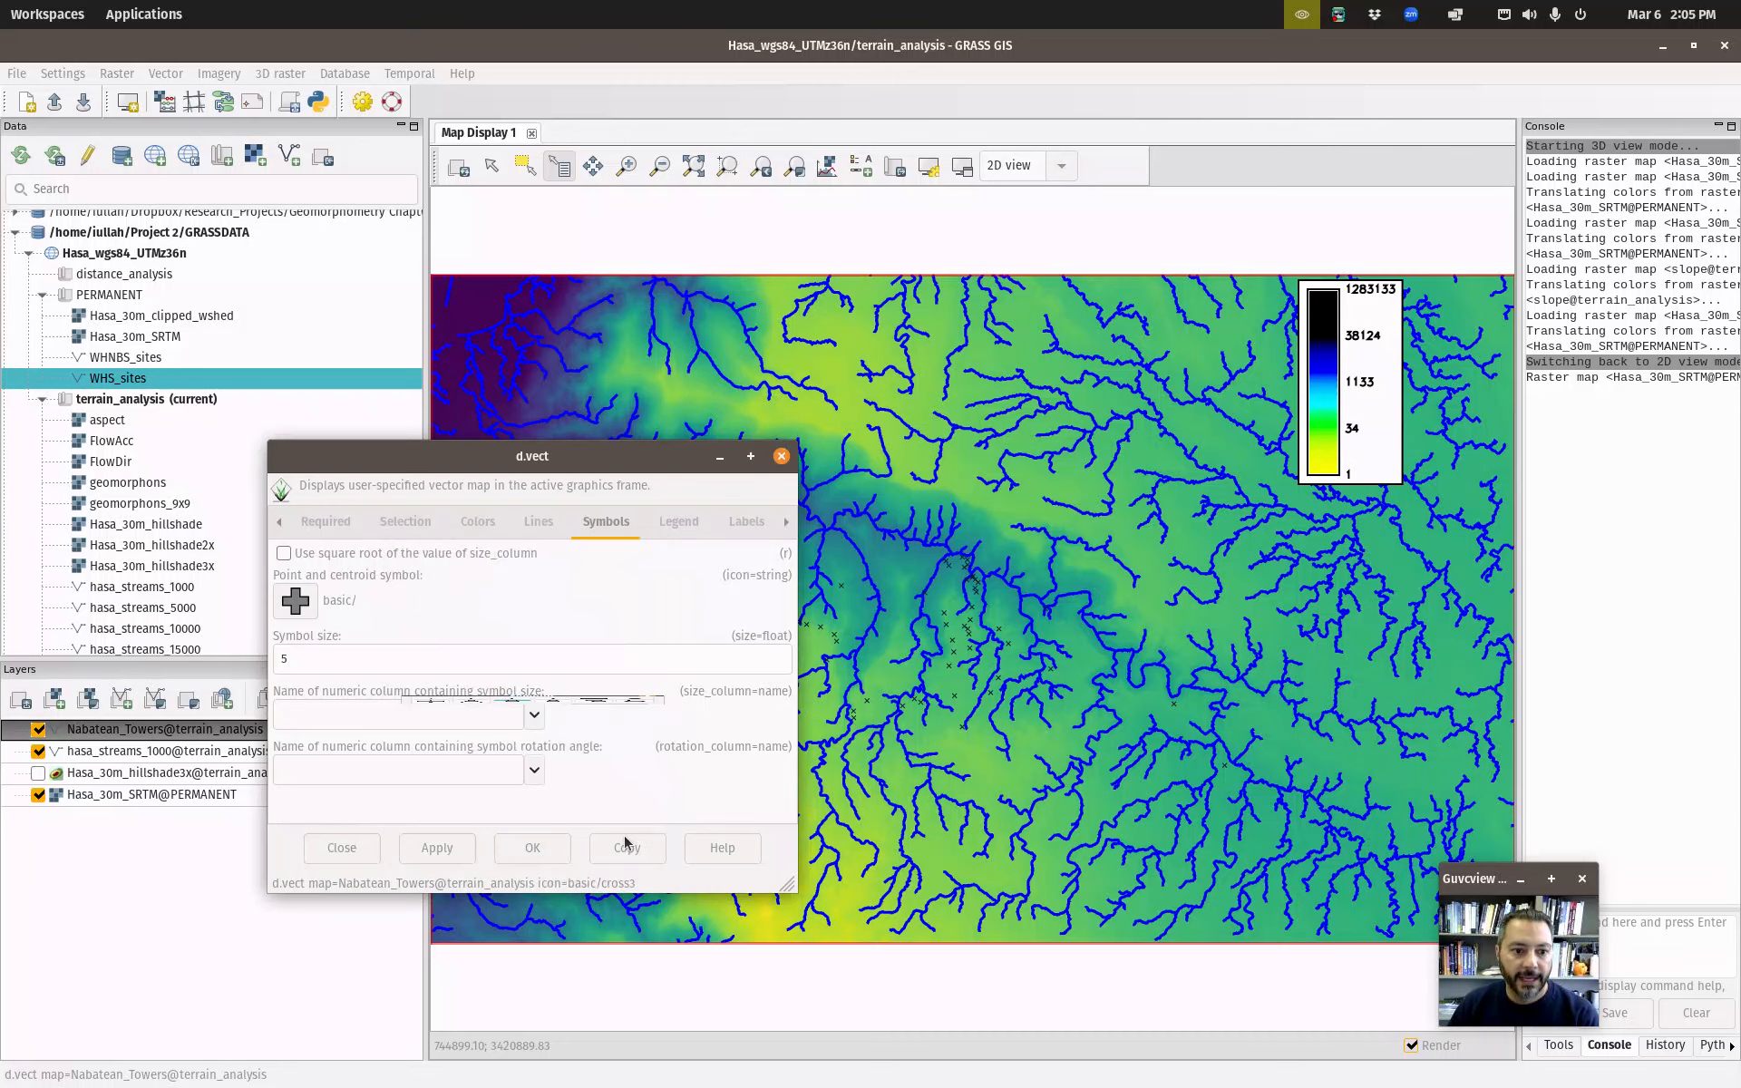
Set the feature color of the Nabatean_Towers layer to red (255:0:0).
click(478, 521)
click(374, 603)
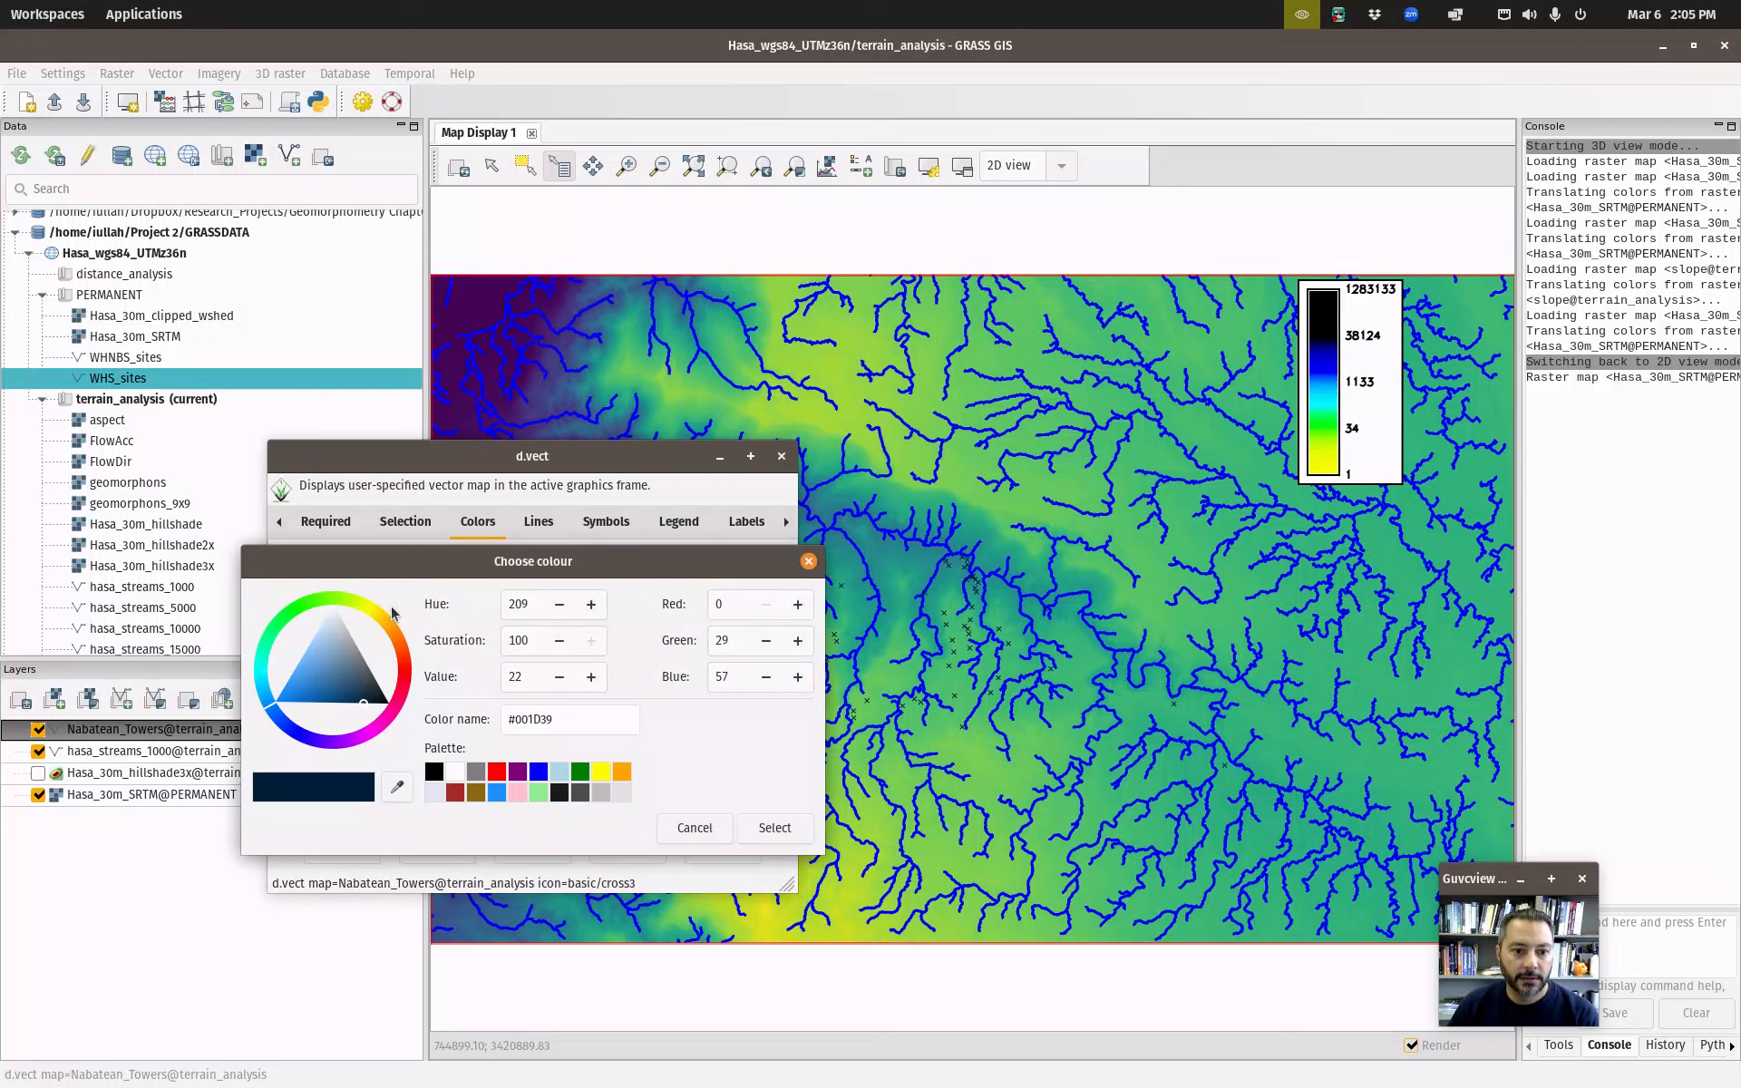
click(496, 773)
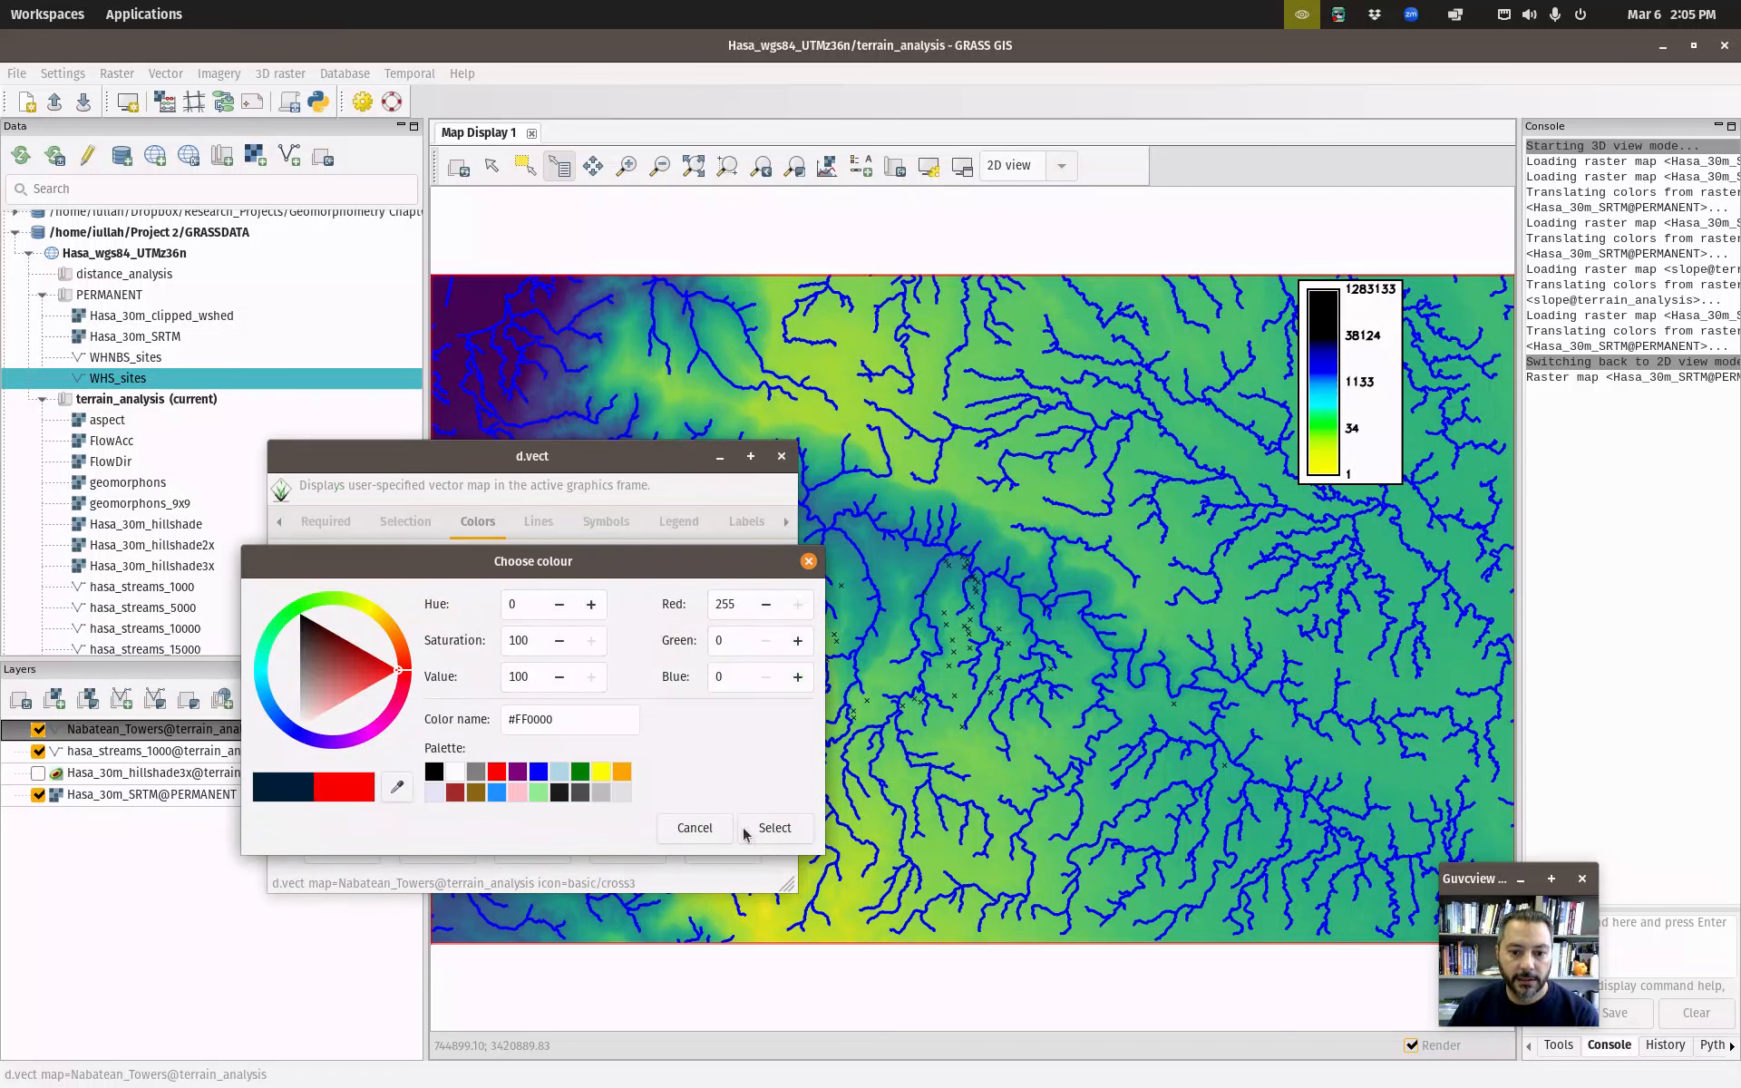
click(773, 828)
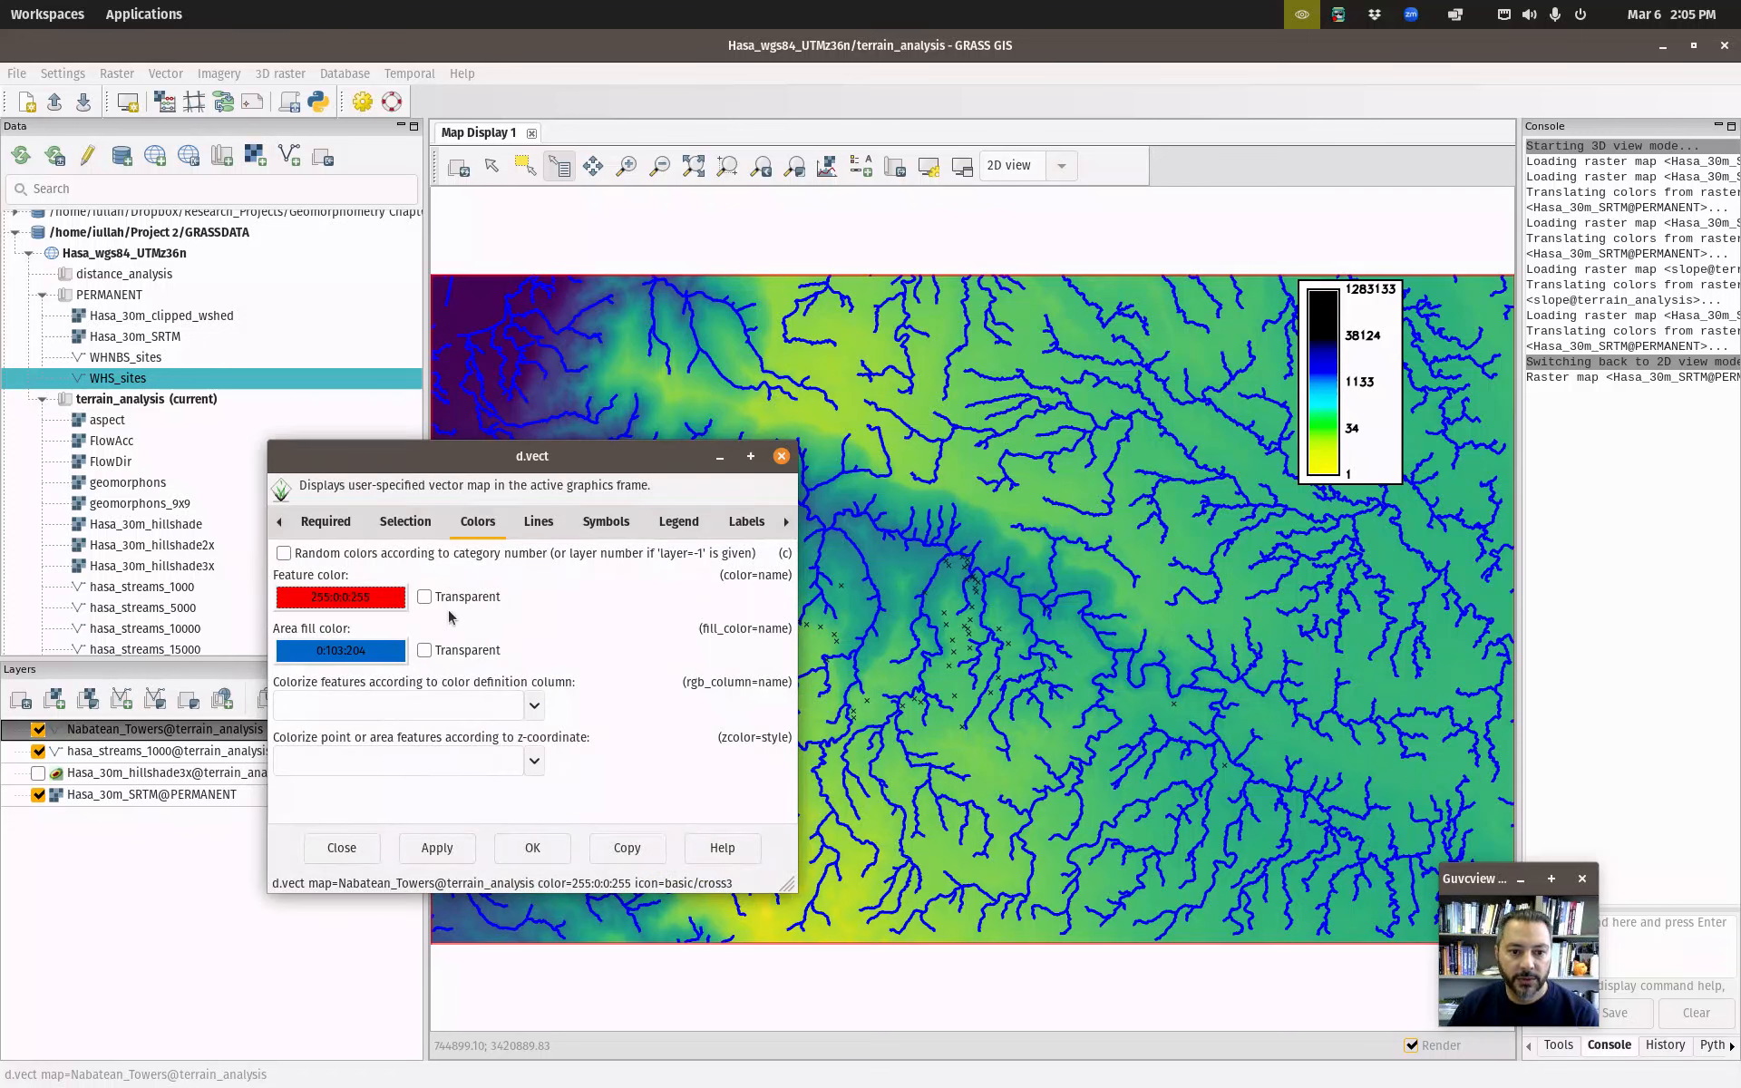
Set the Nabatean_Towers symbol size to 9 and apply the display settings to the map.
click(544, 524)
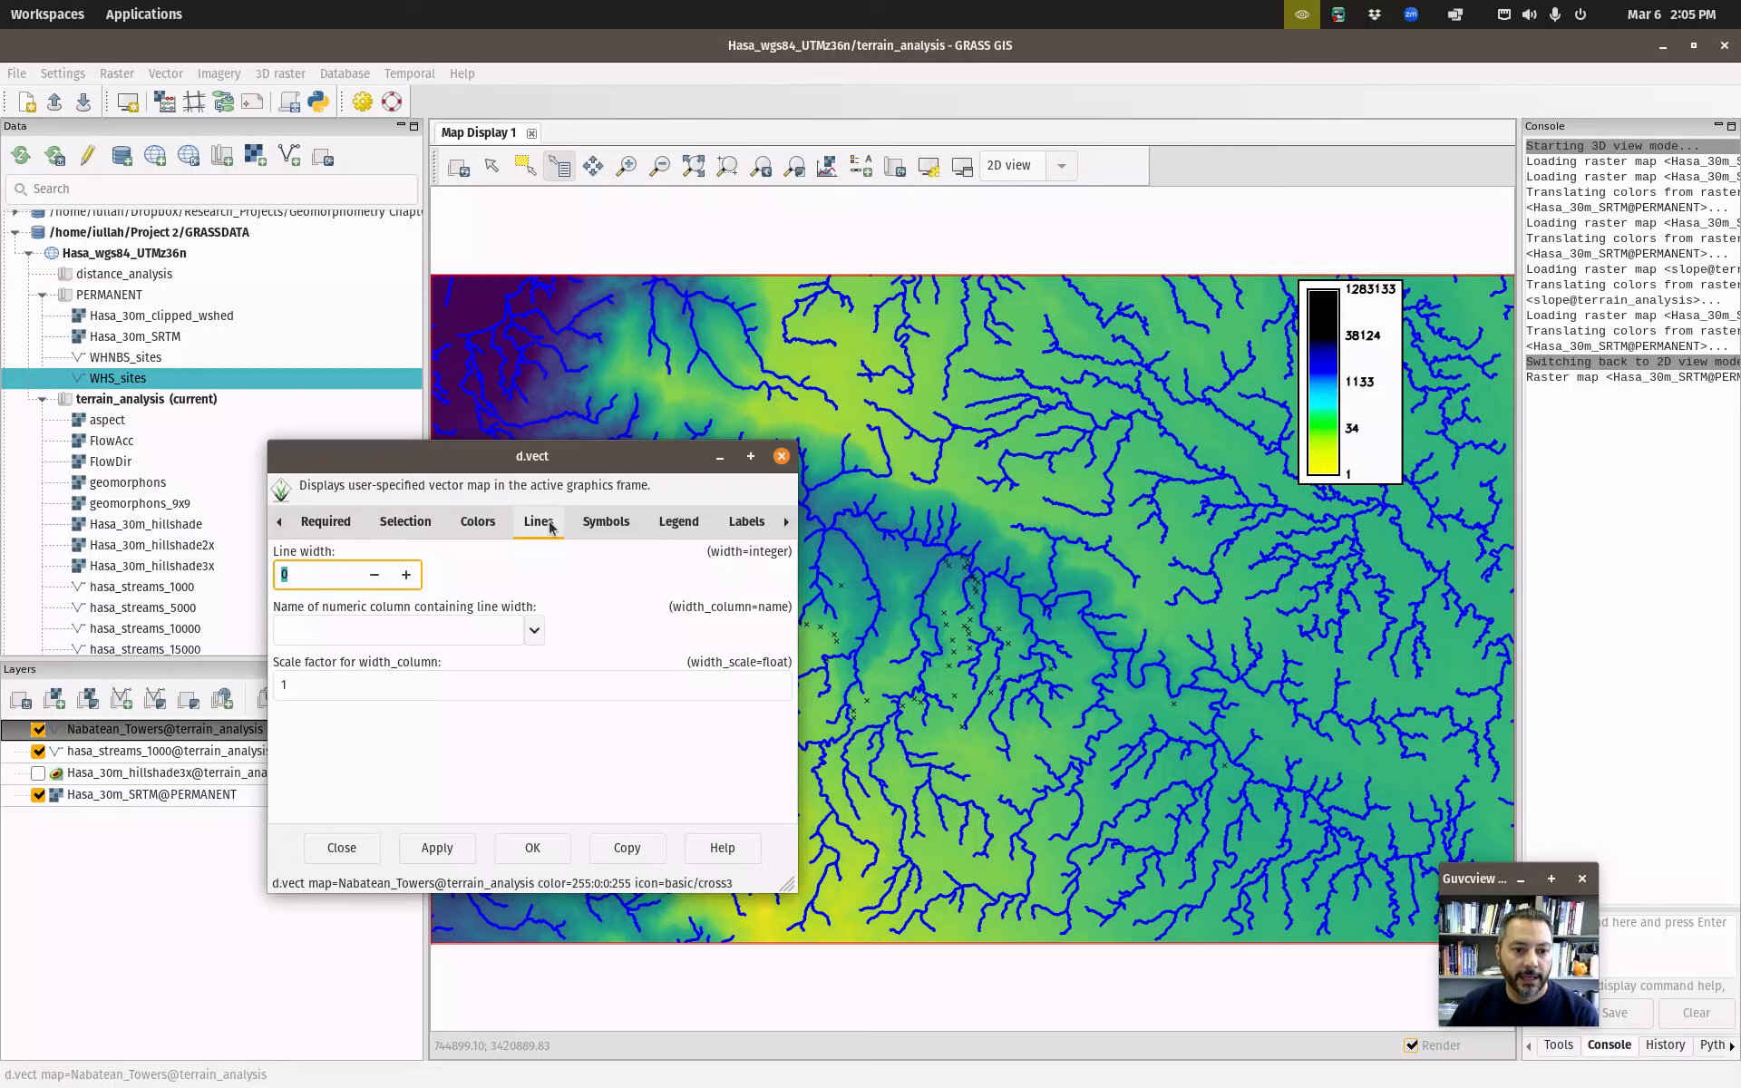
click(607, 525)
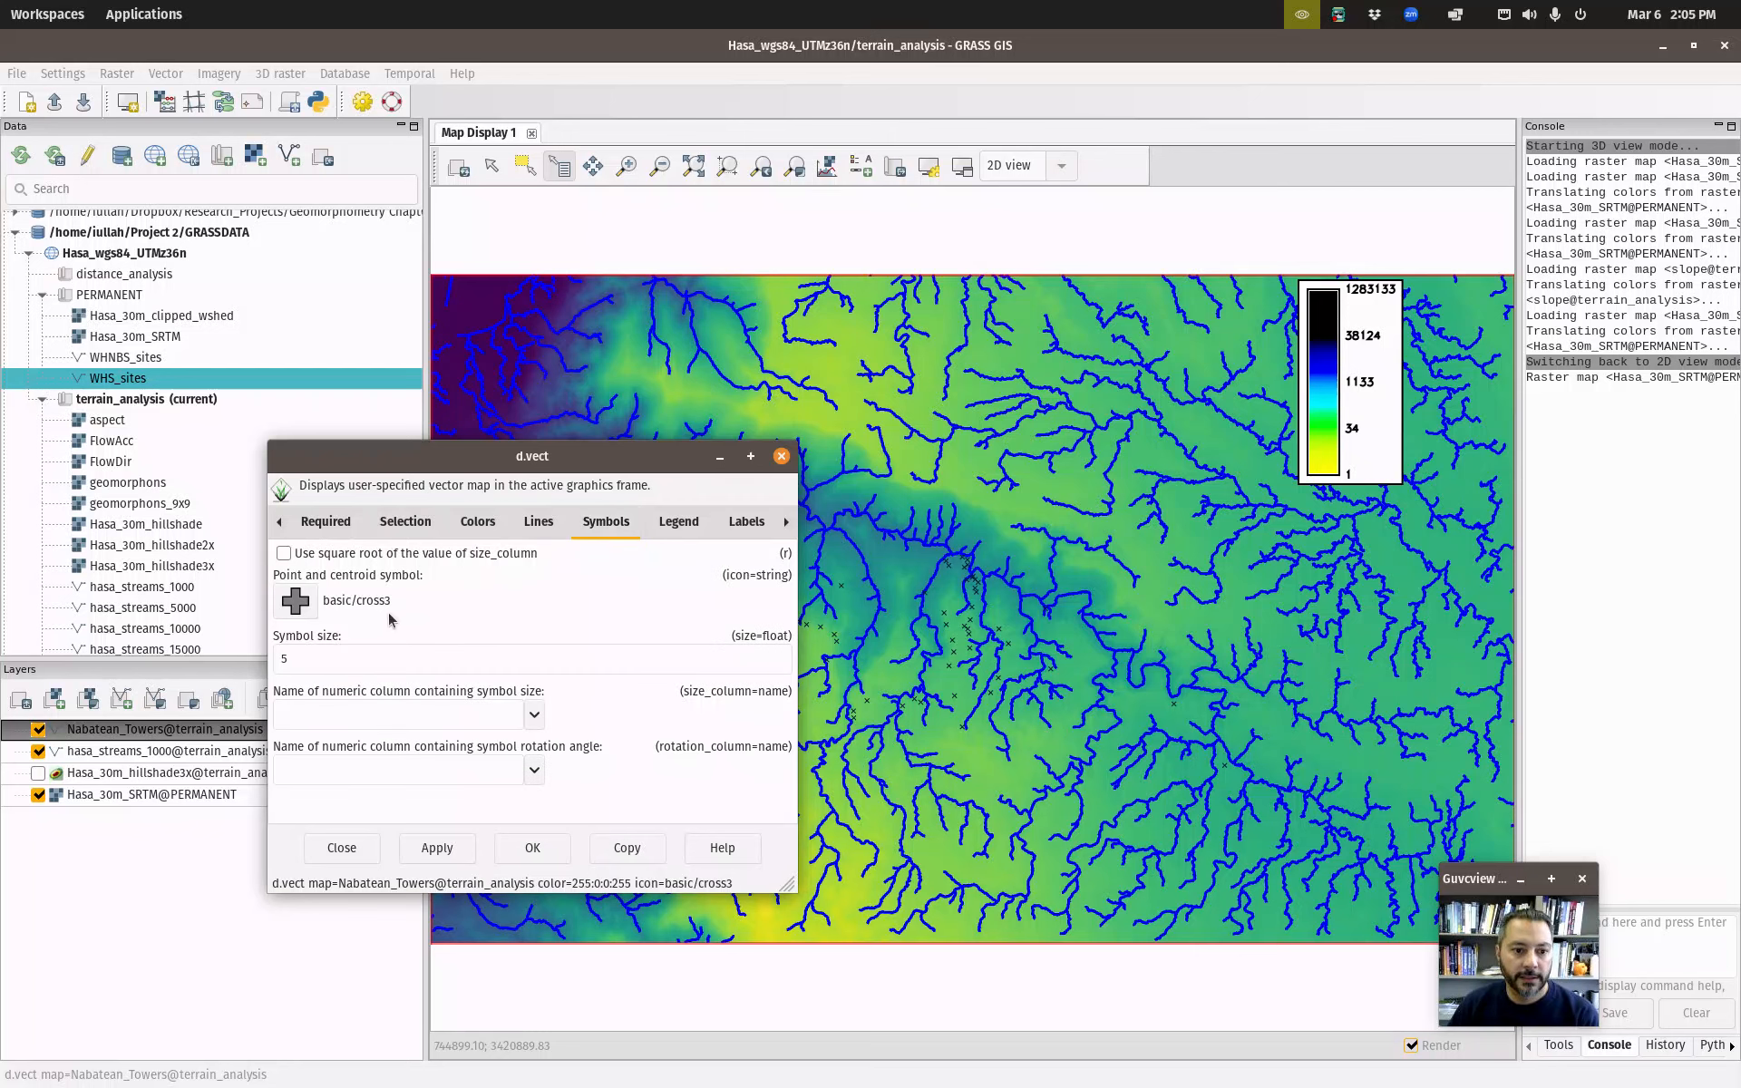
click(593, 662)
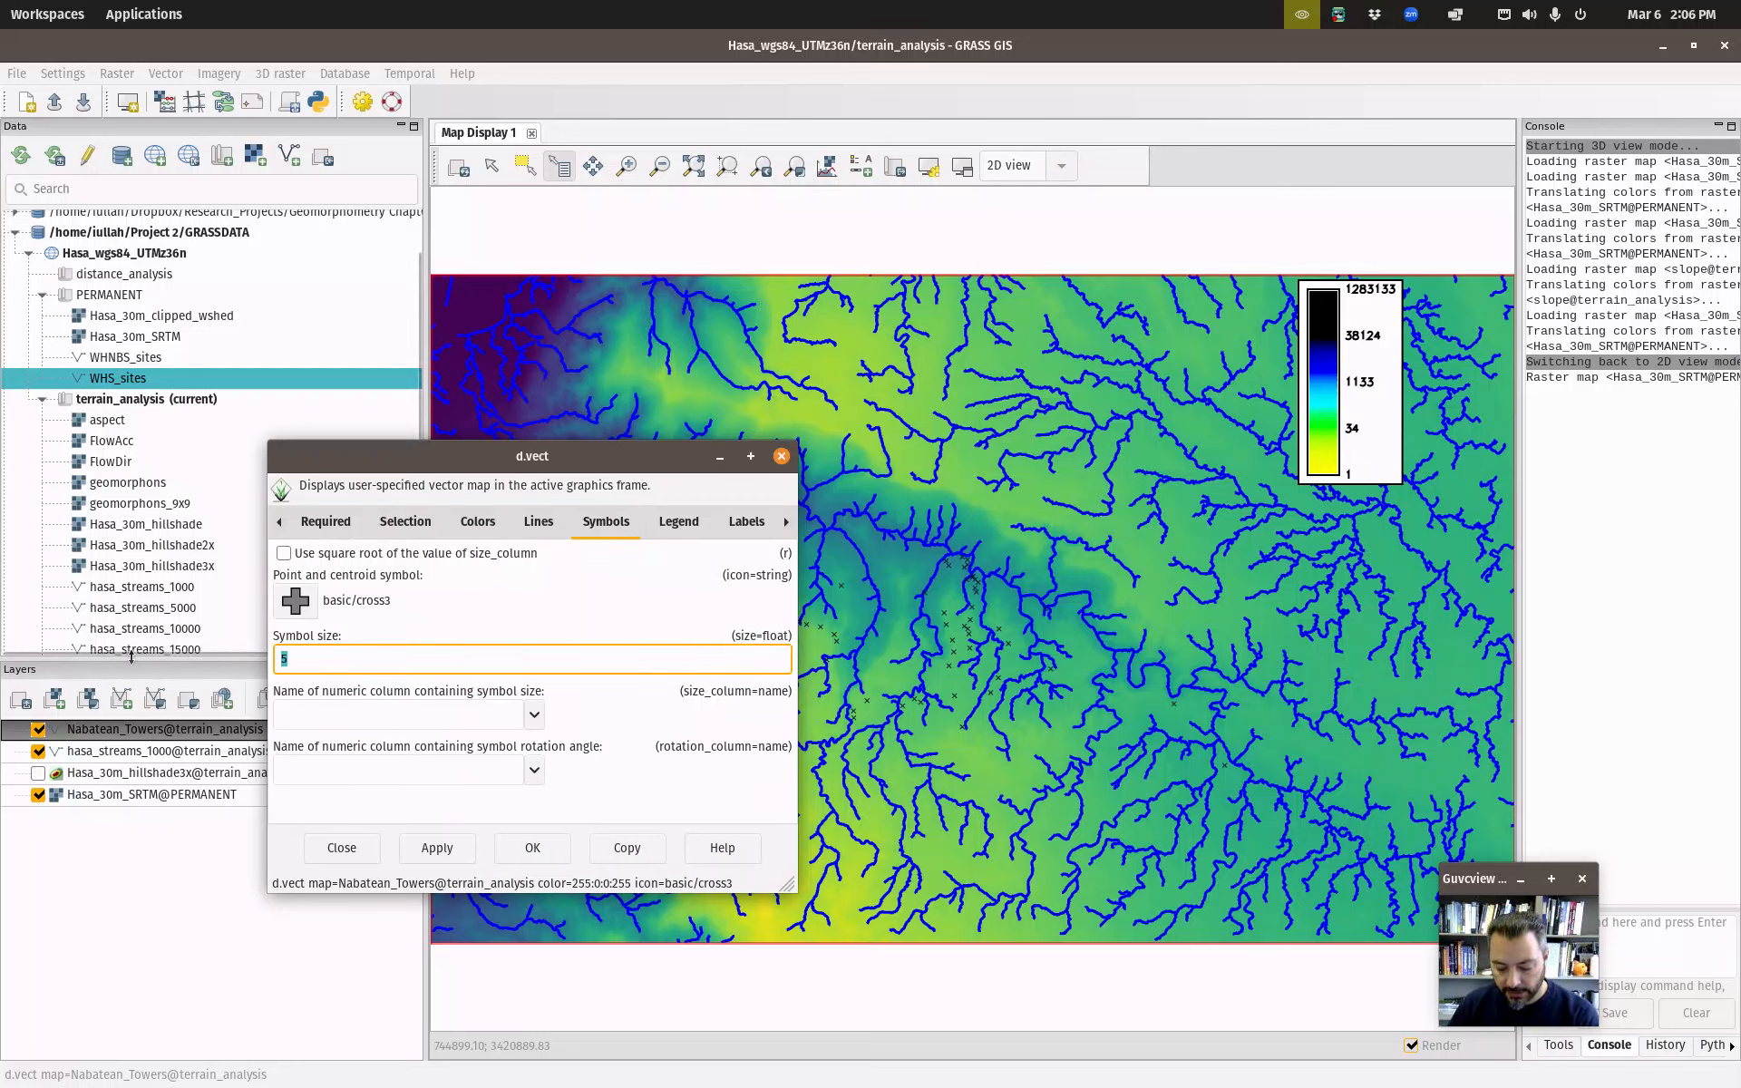
text(9)
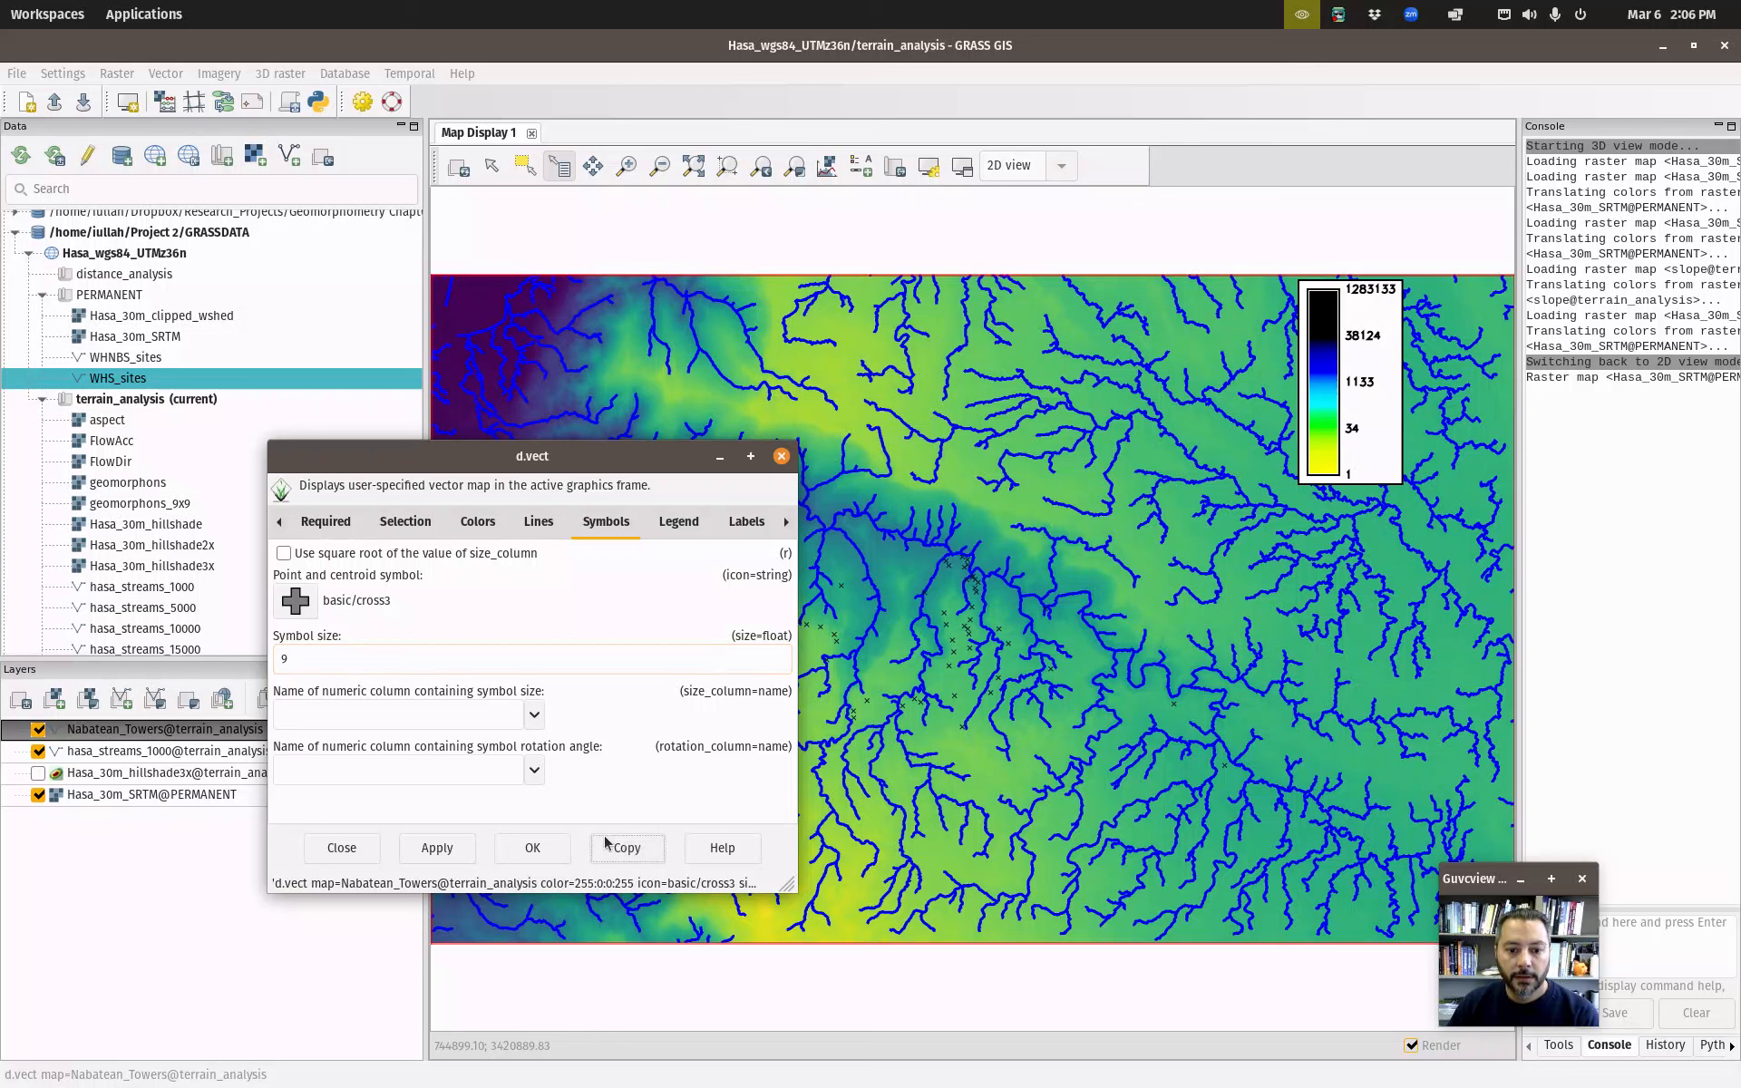
click(554, 848)
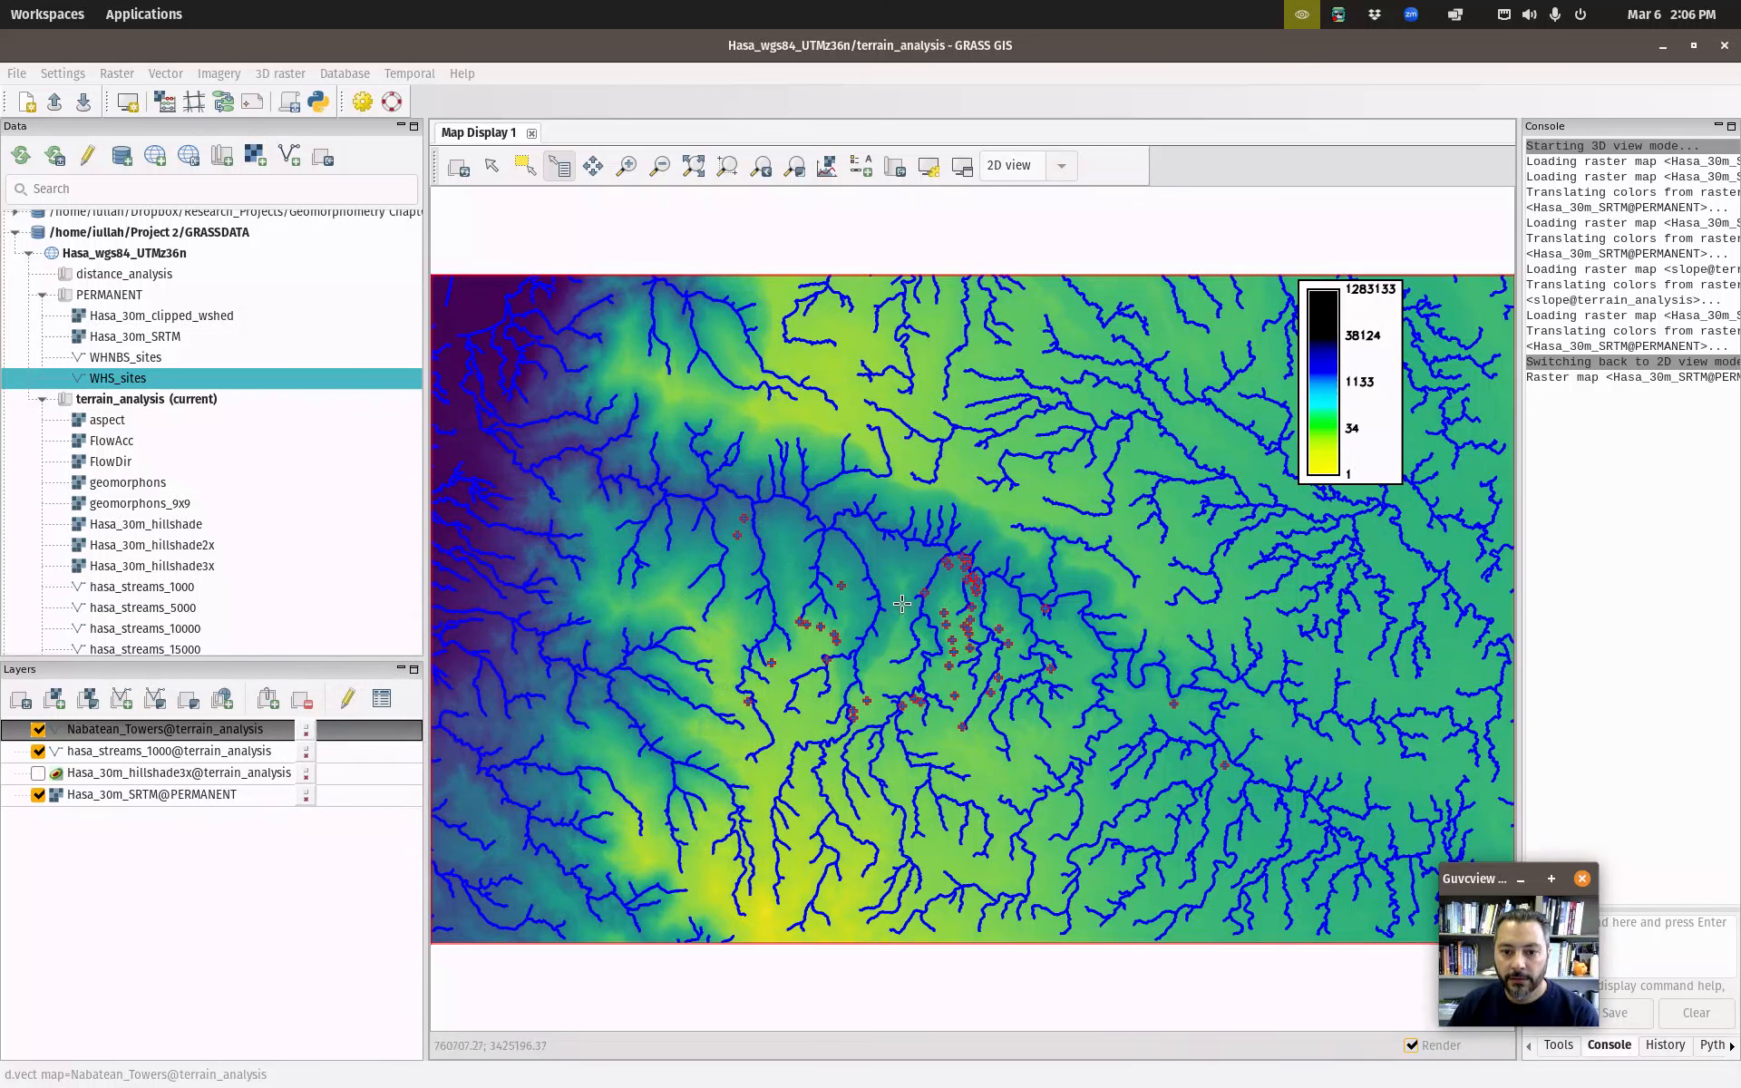
Set the area fill color of the Nabatean_Towers layer to yellow (255:255:0) and apply it to the map.
double_click(156, 739)
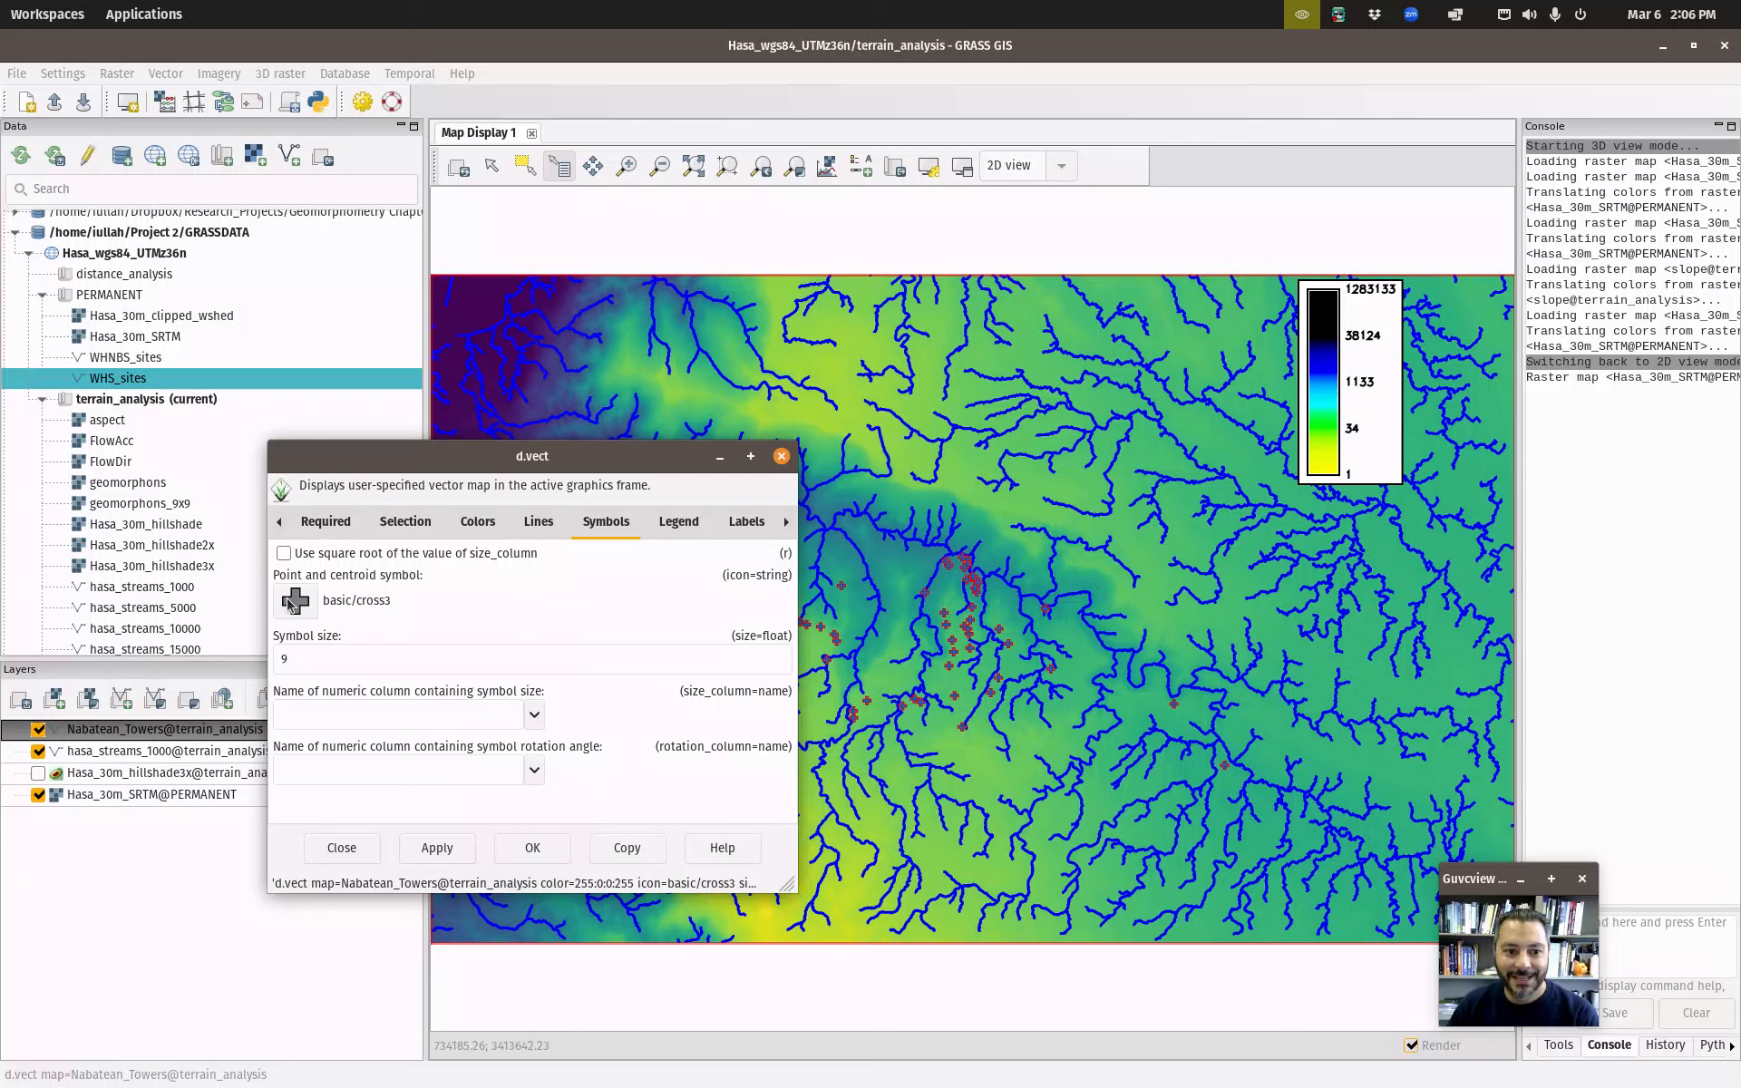
click(478, 521)
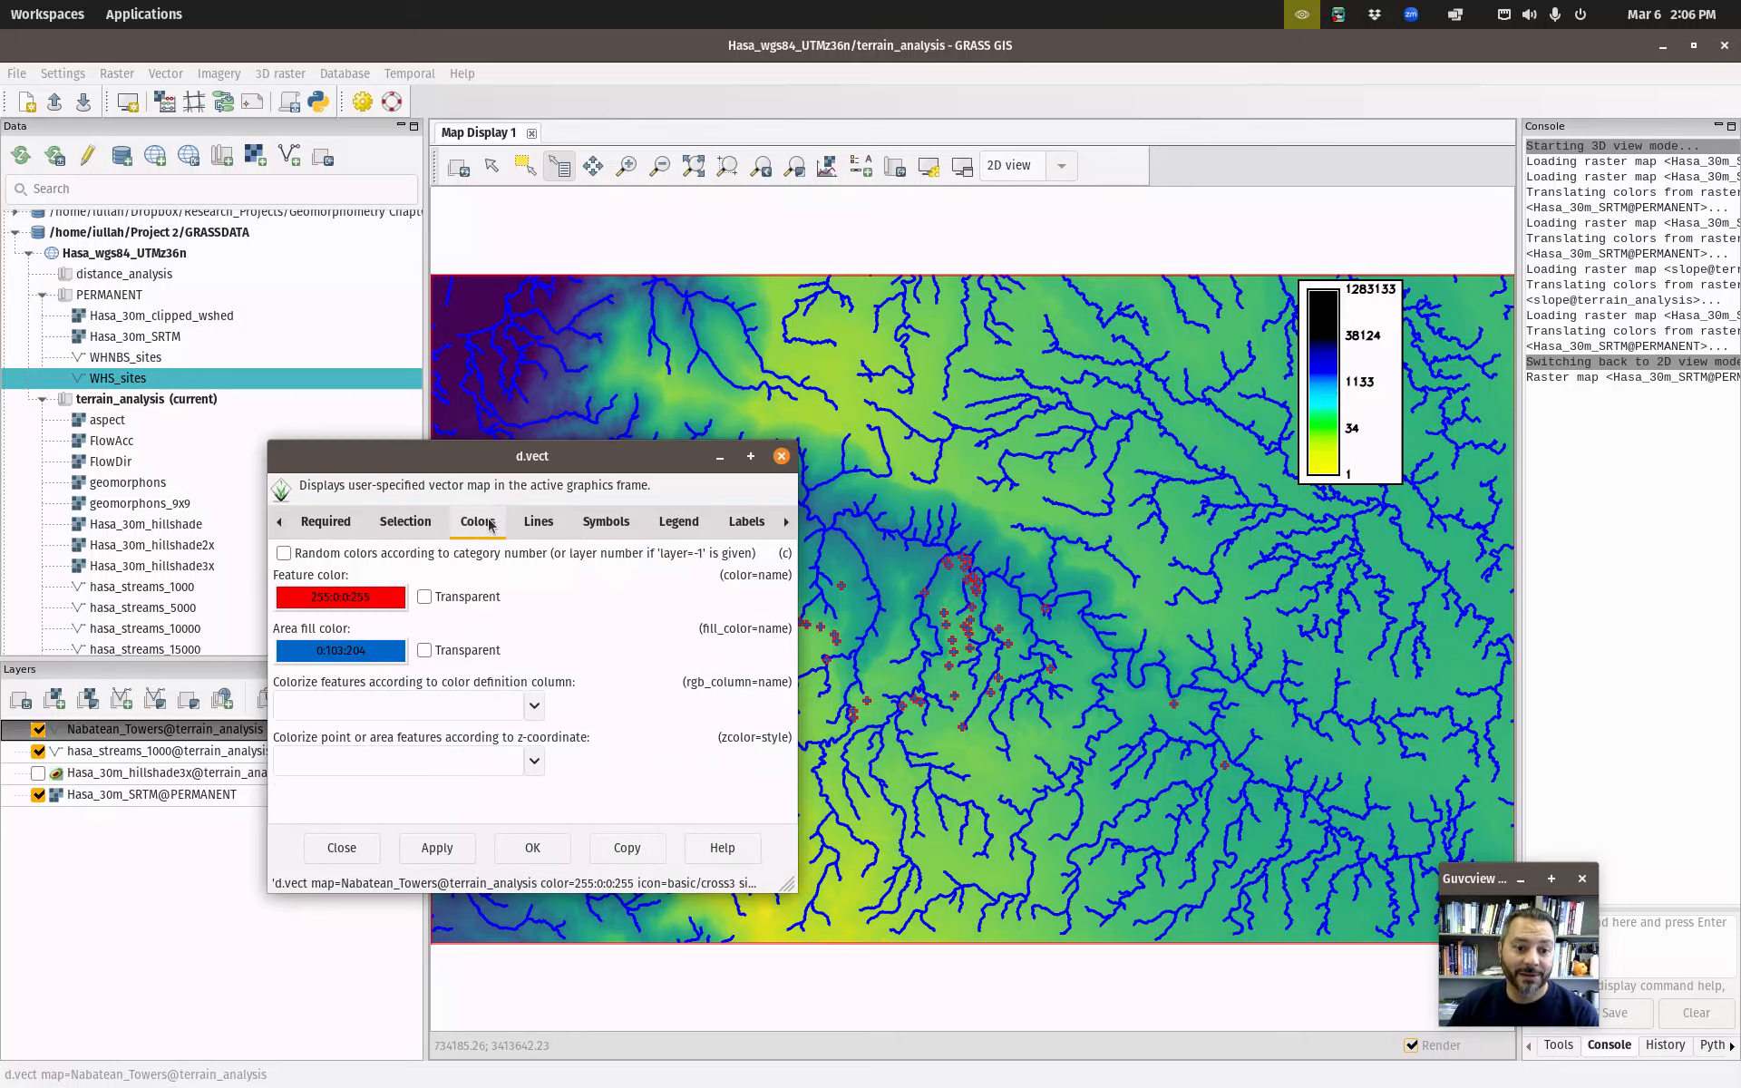
click(369, 661)
click(598, 772)
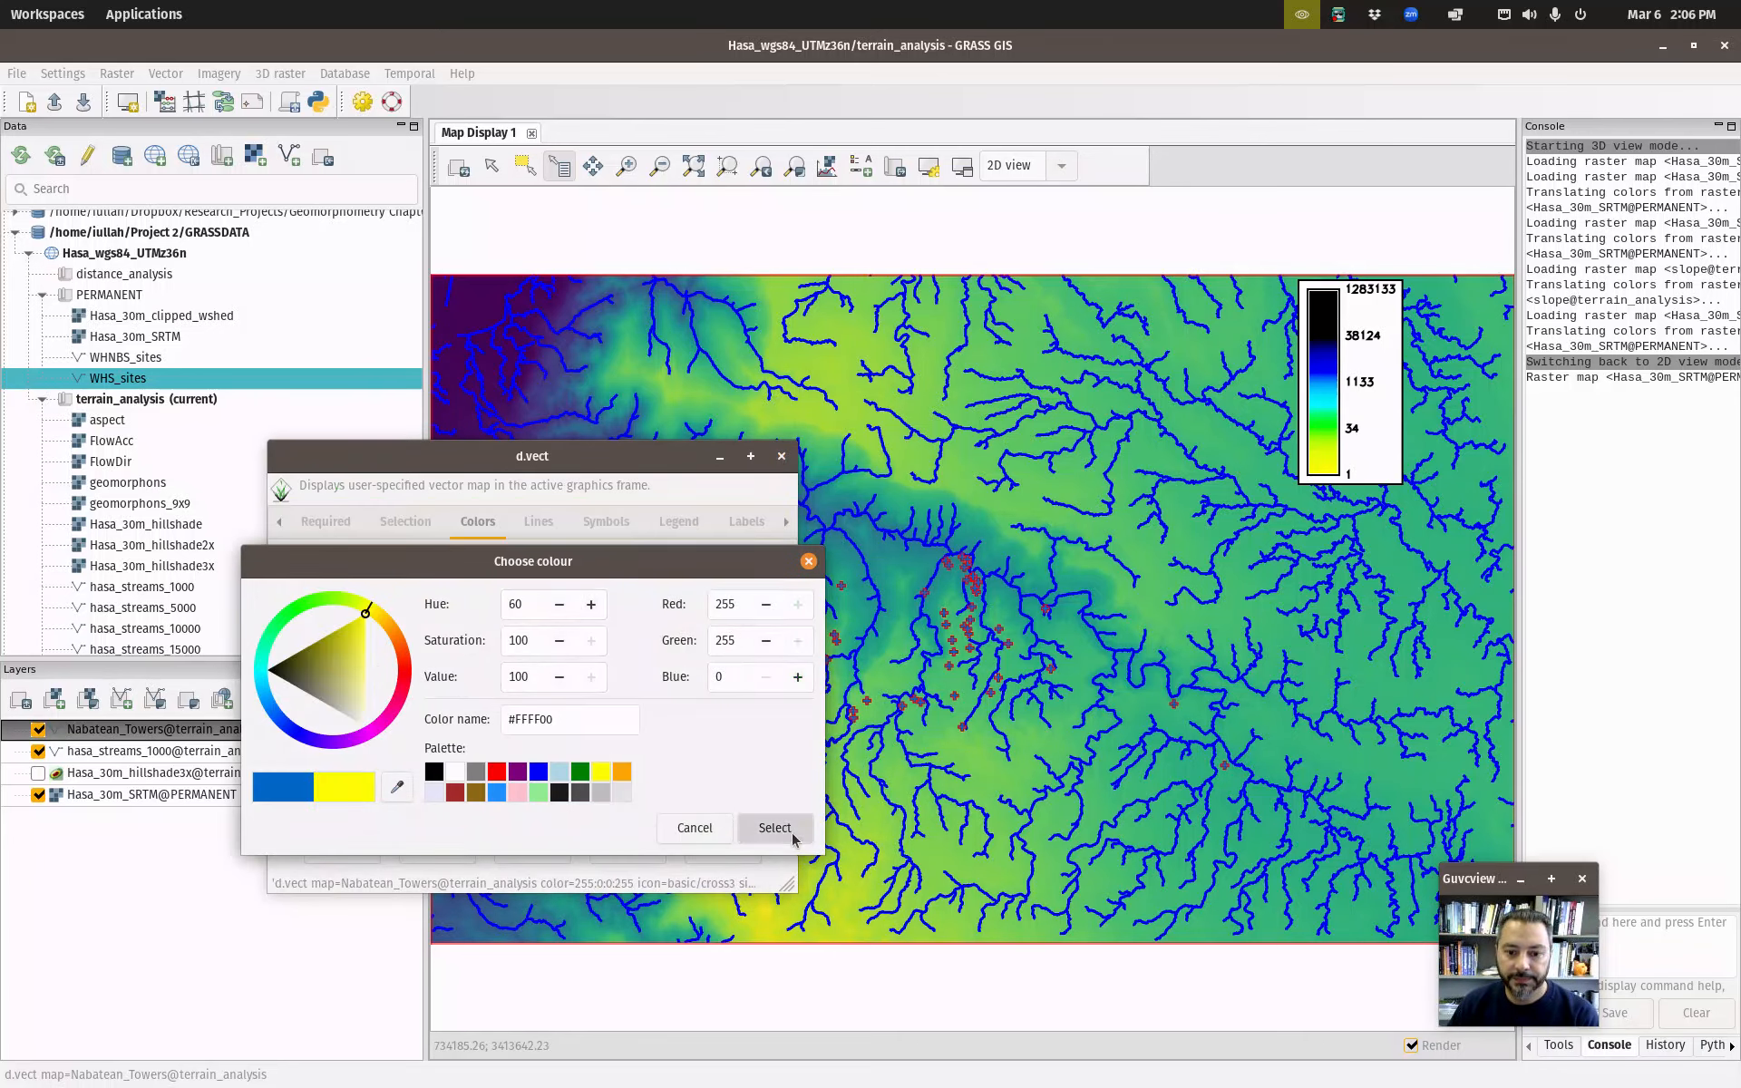
click(775, 828)
click(514, 850)
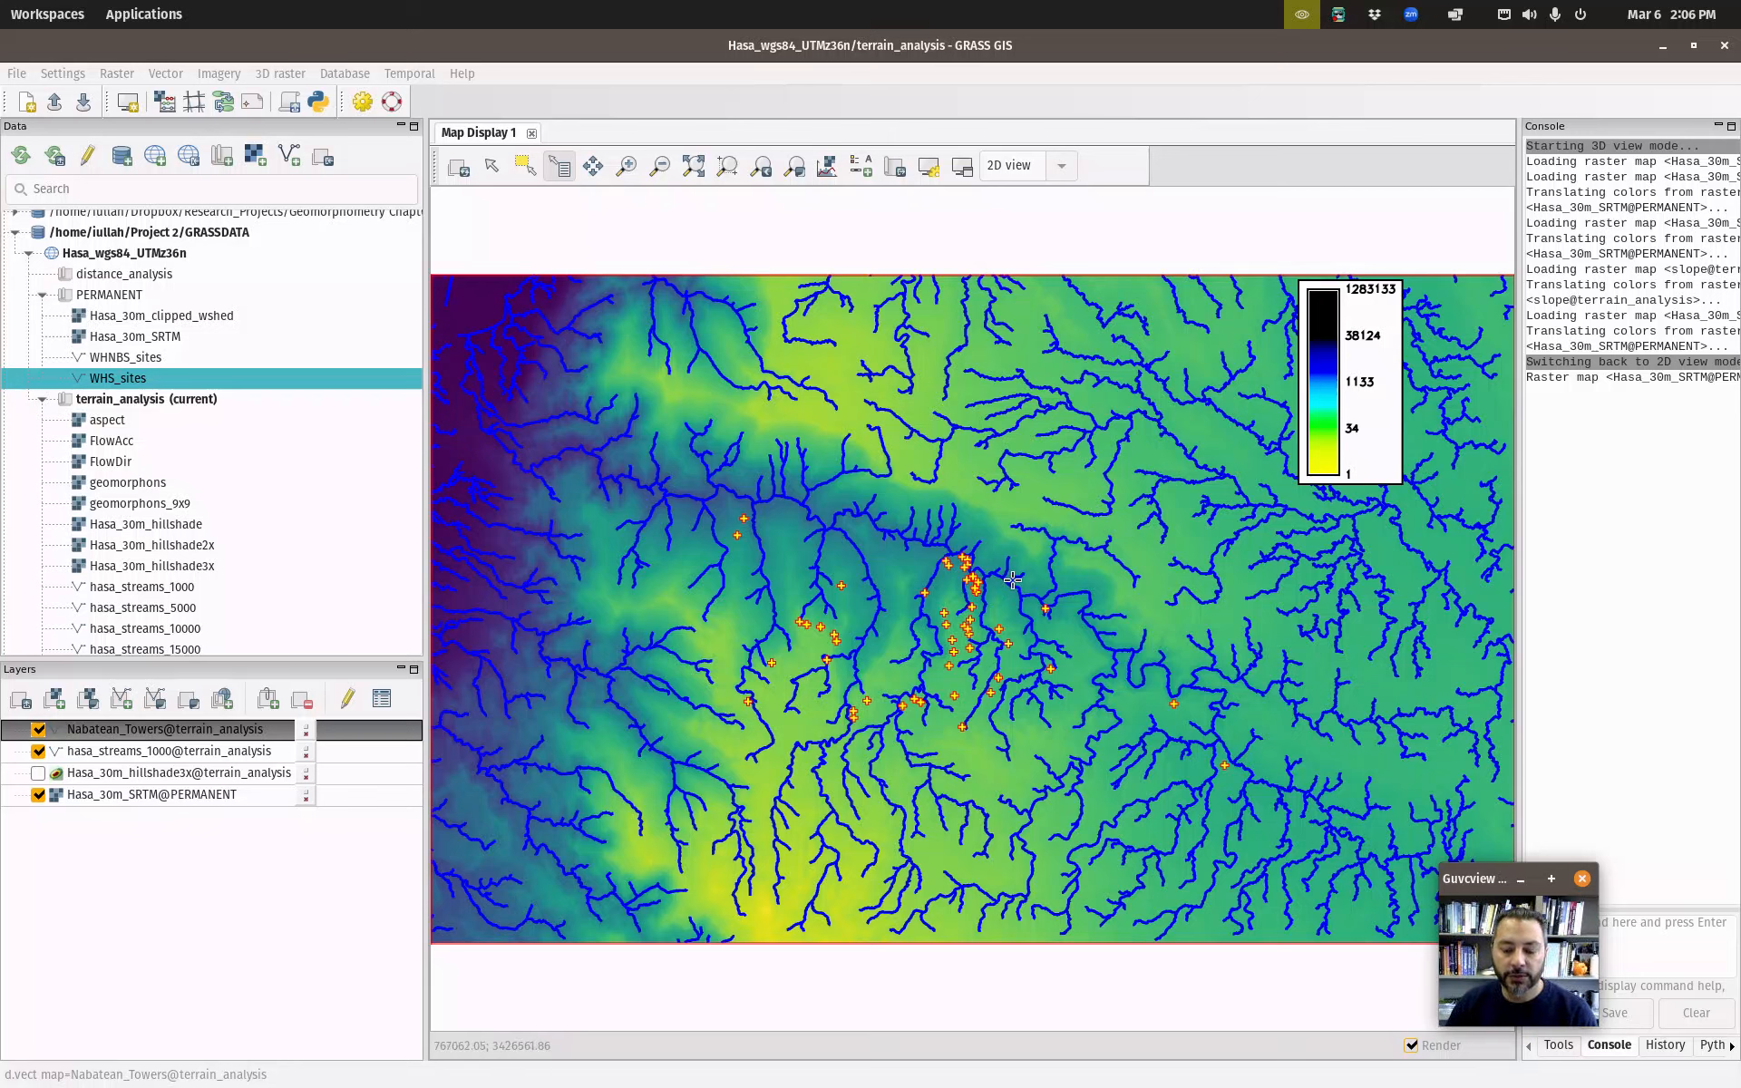
Display the Hasa_30m_hillshade3x shaded relief layer and drape the geomorphons raster over it as its color map.
click(38, 772)
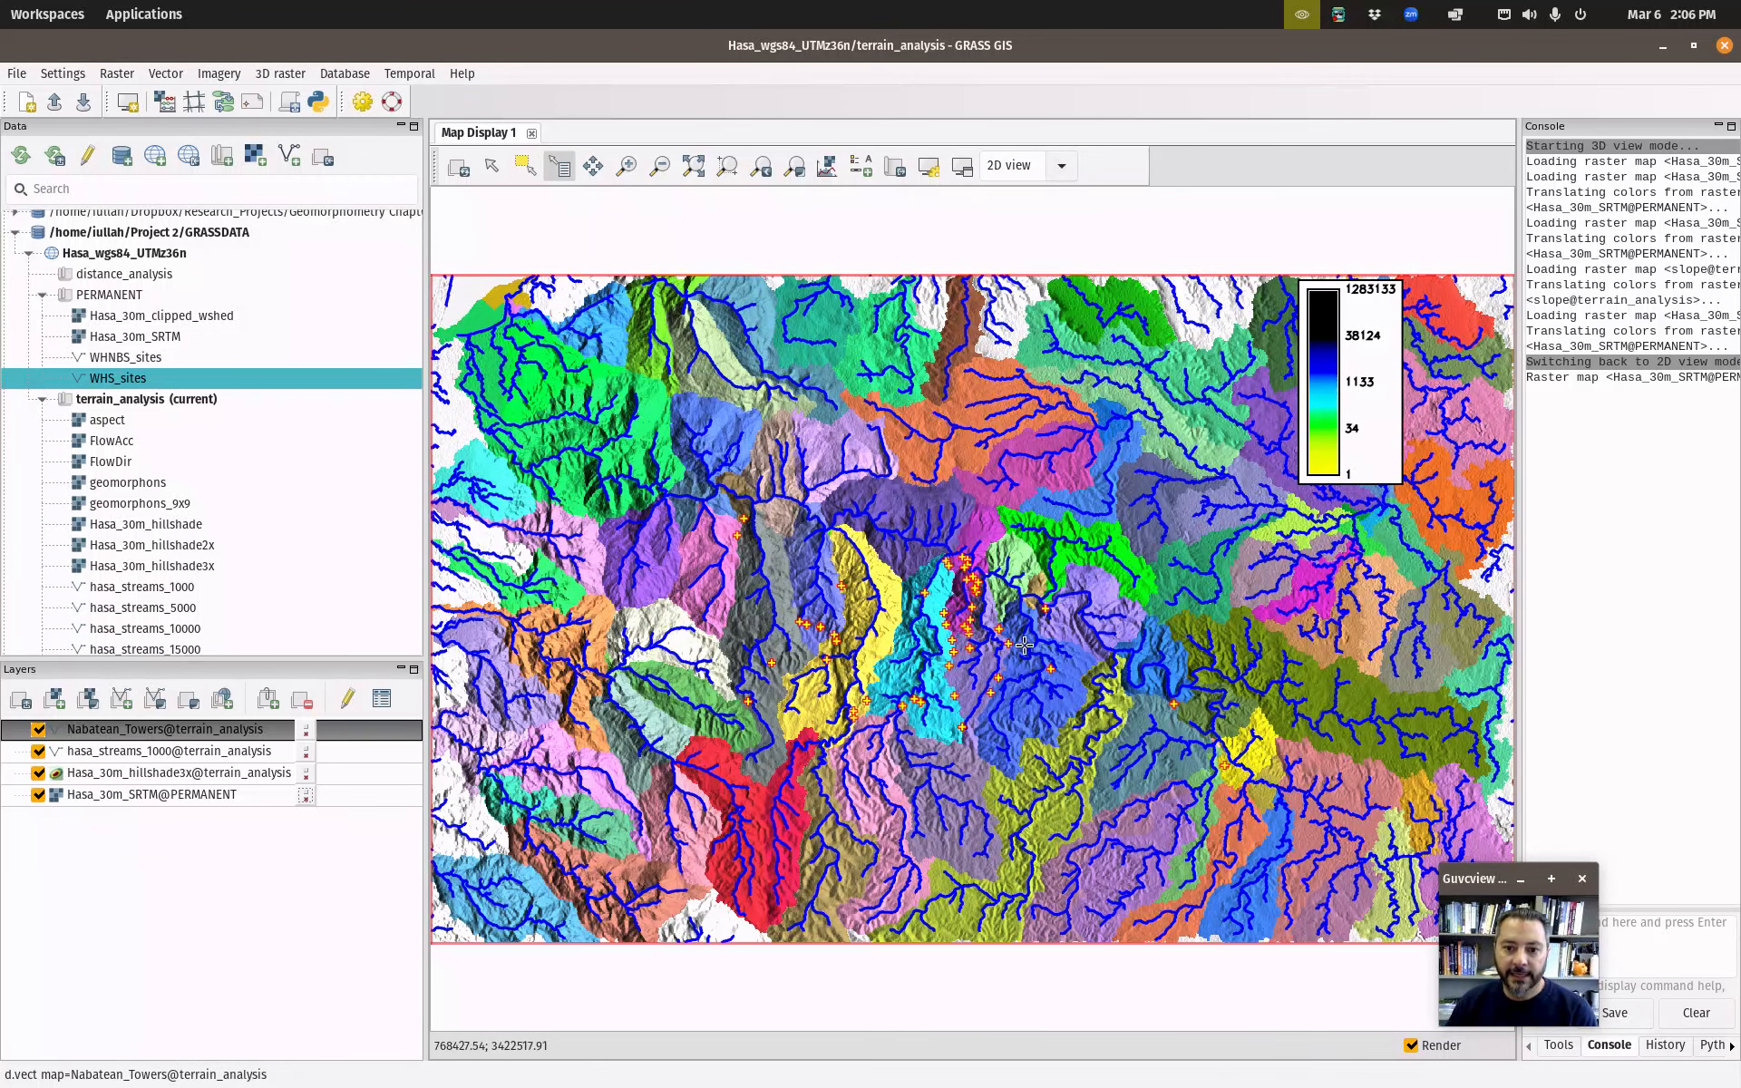
double_click(145, 772)
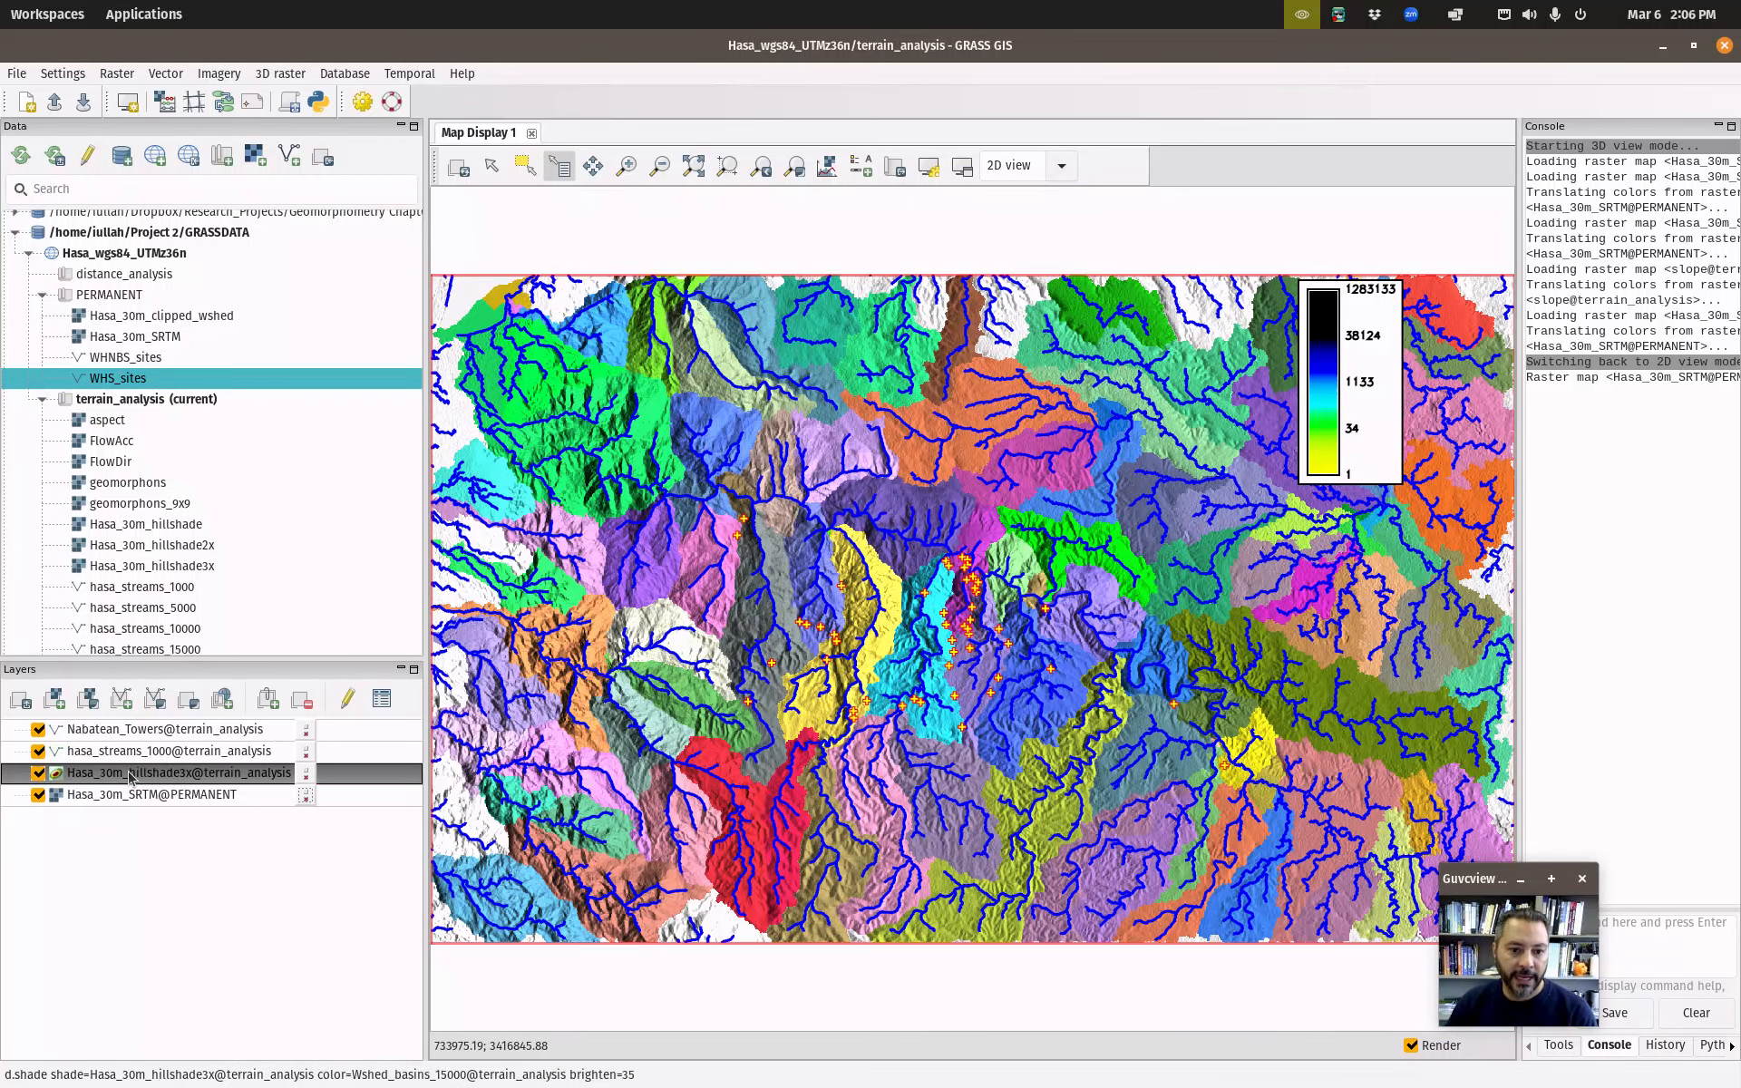
click(1238, 807)
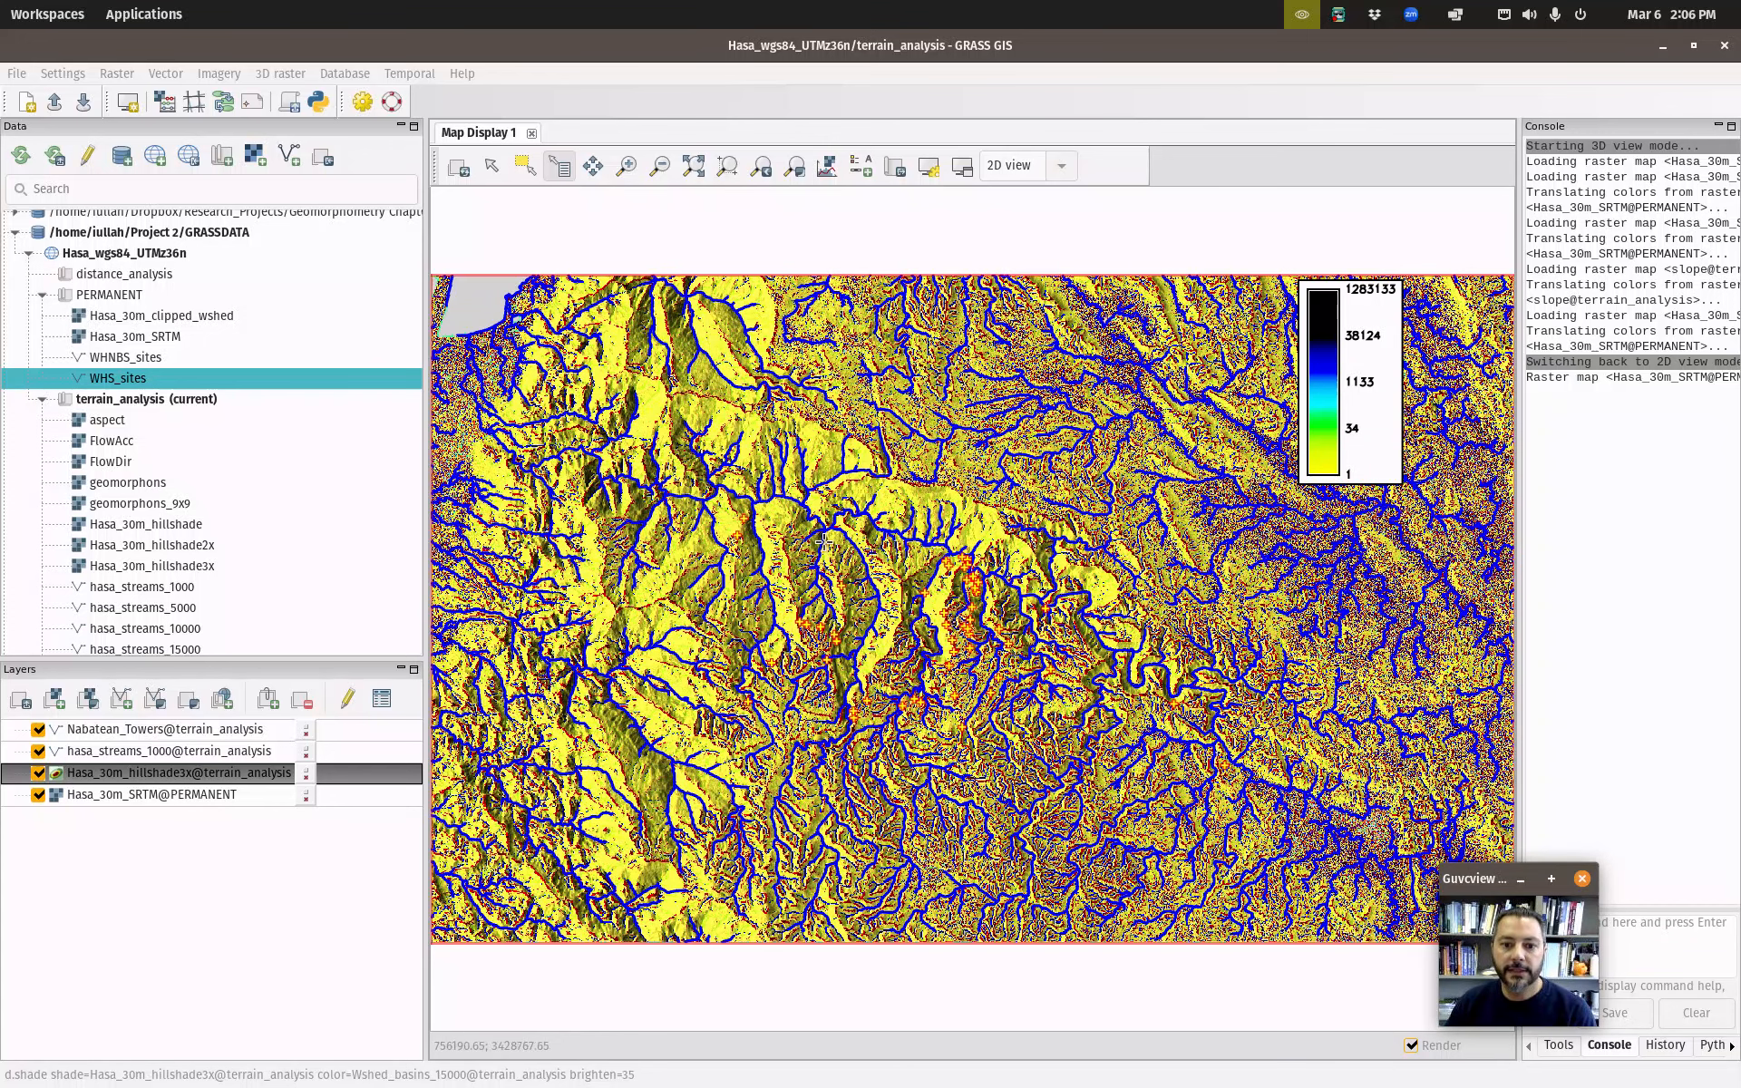
Set both the area fill color and the feature color of the Nabatean_Towers layer to black (0:0:0).
click(628, 166)
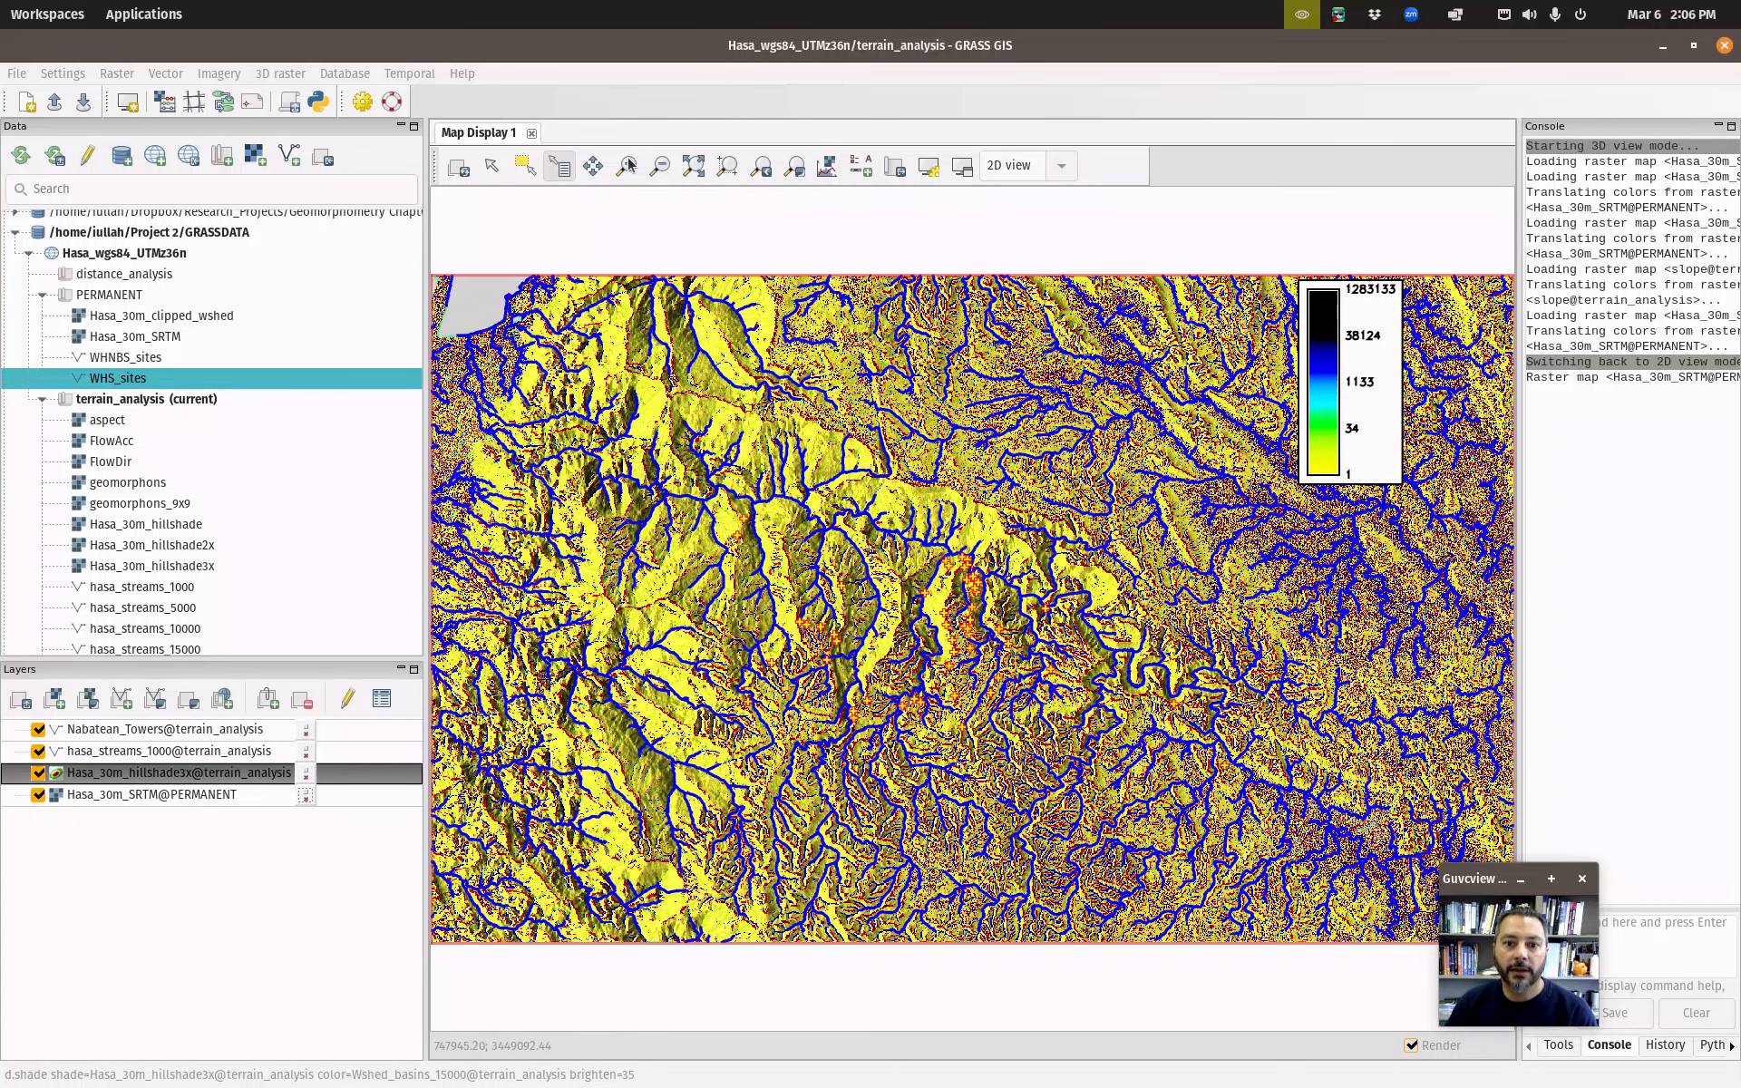
drag(781, 587, 874, 720)
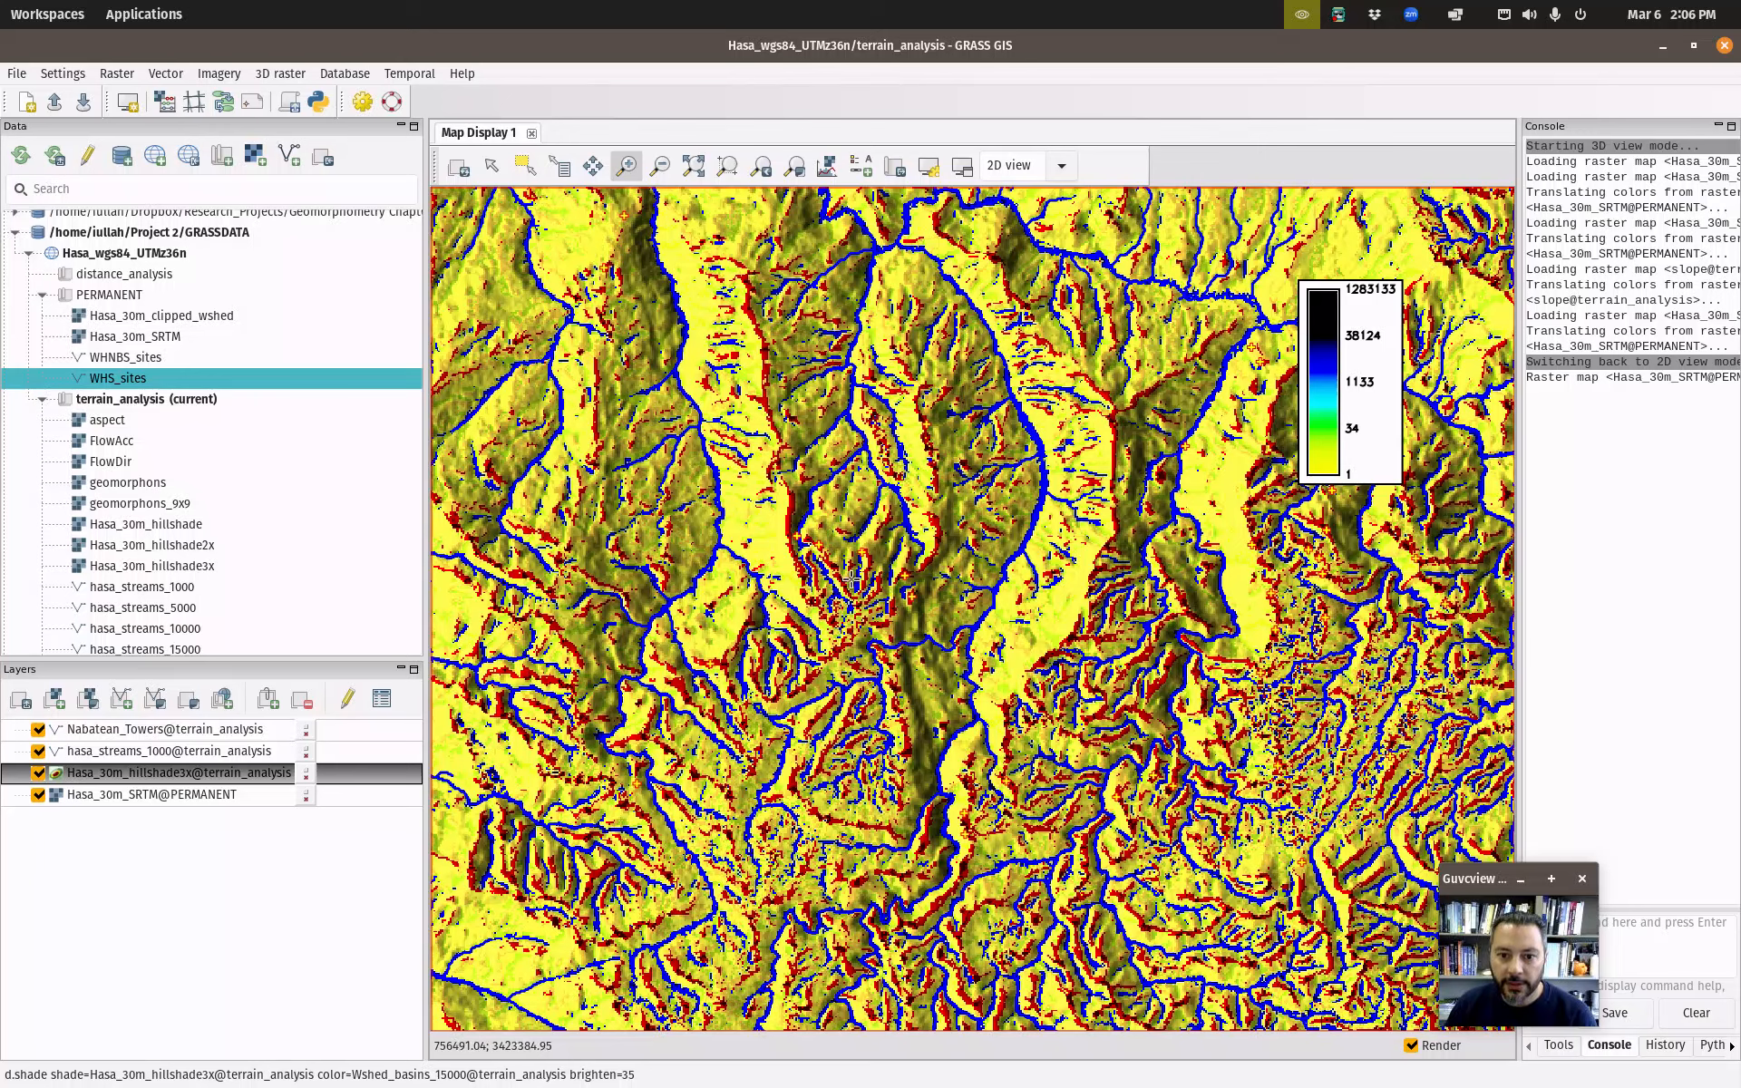
double_click(136, 731)
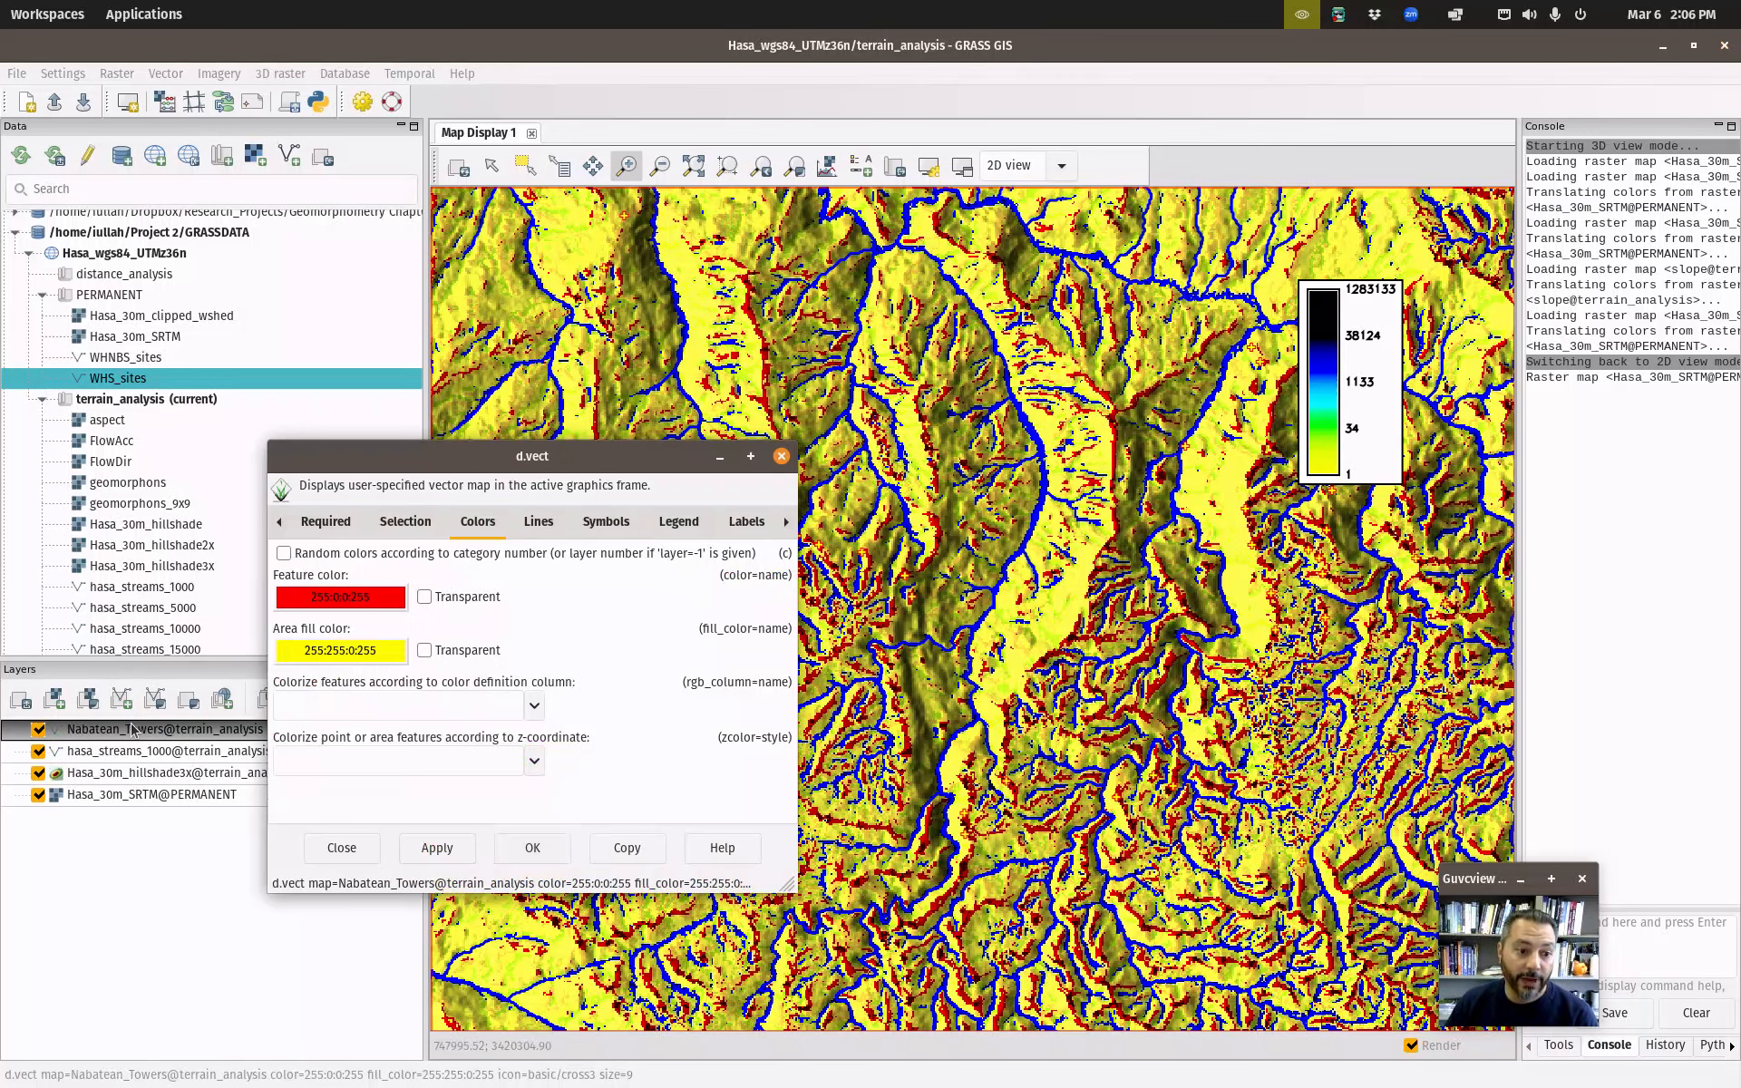
click(362, 658)
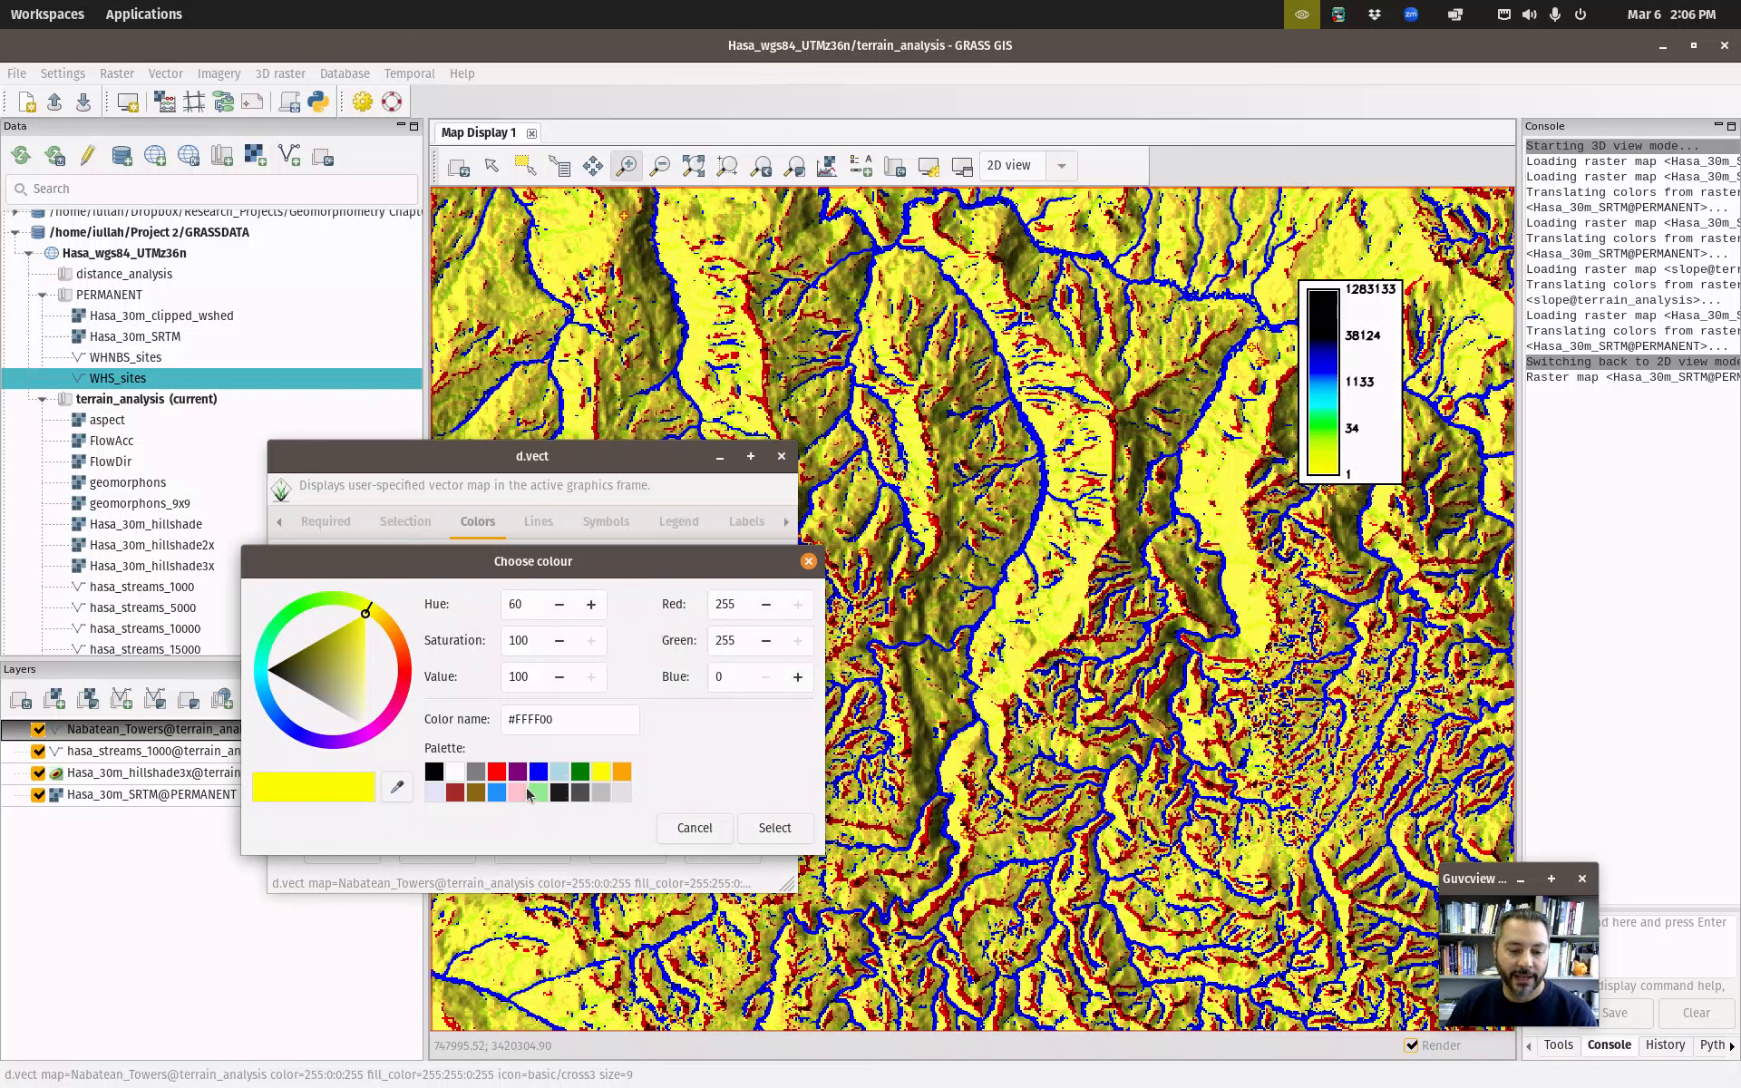
click(439, 772)
click(772, 828)
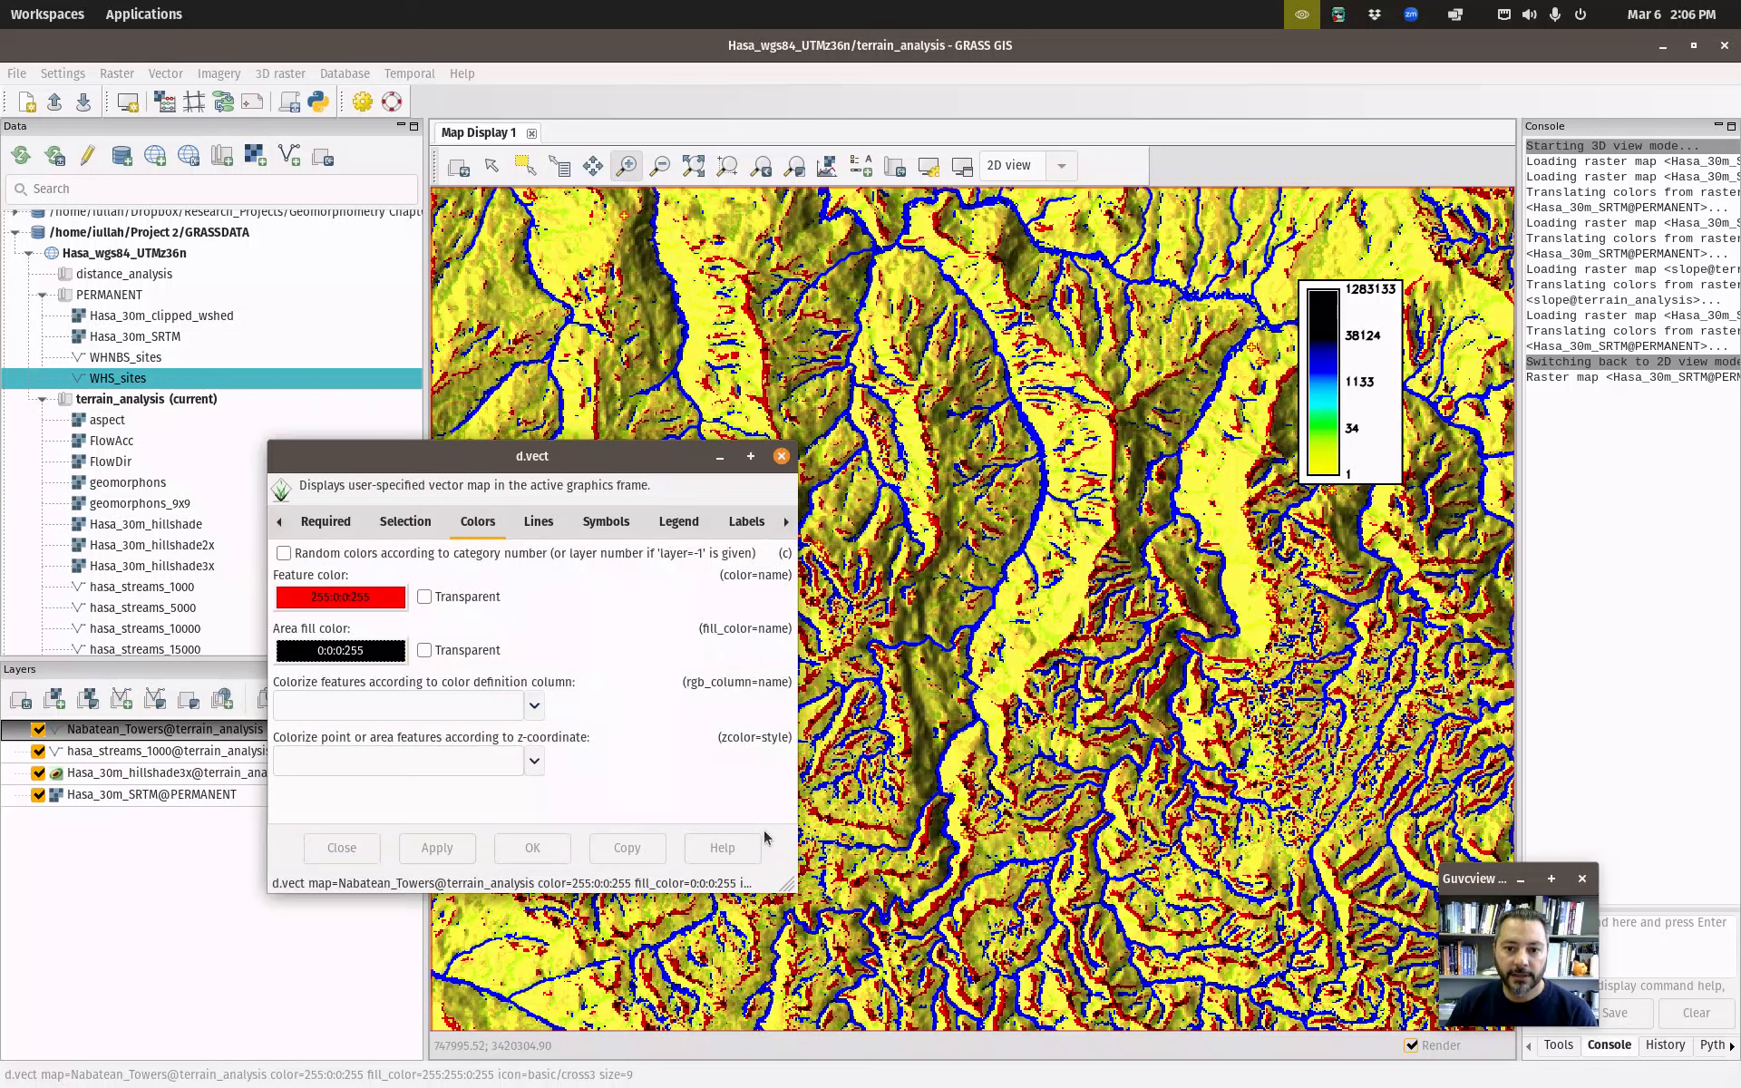
click(354, 600)
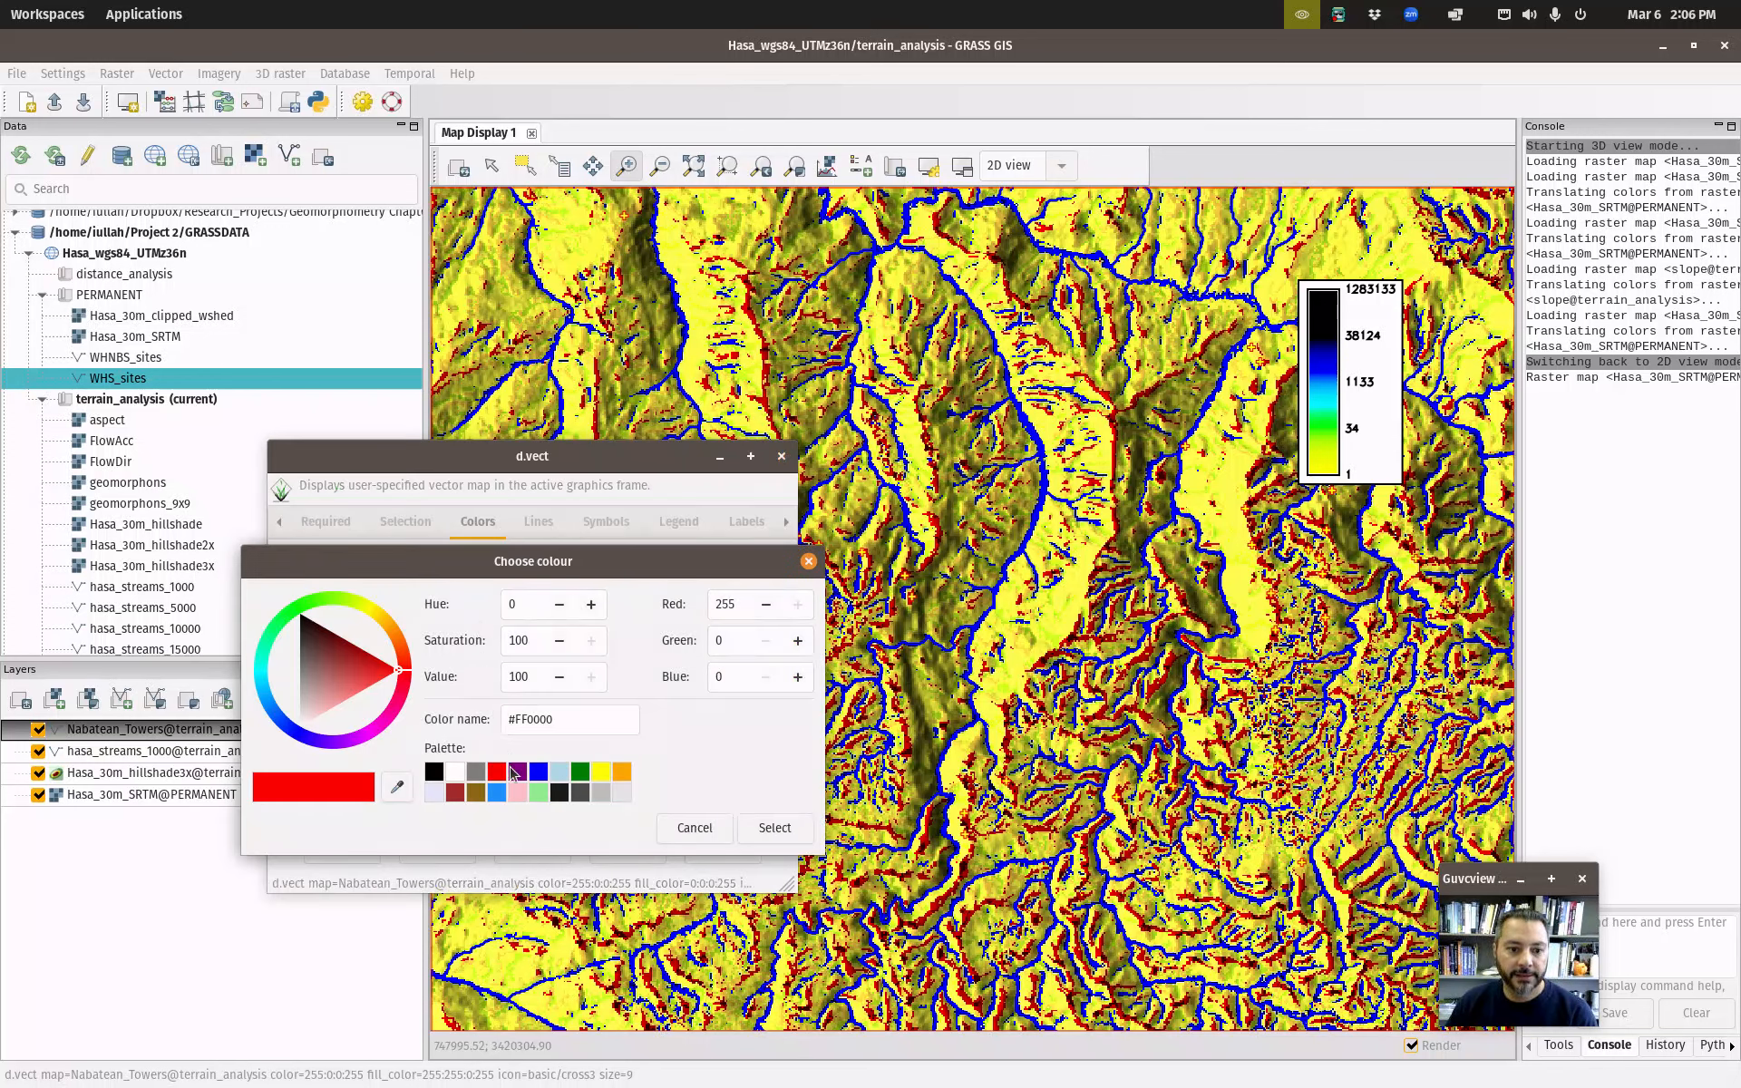
click(434, 772)
click(773, 828)
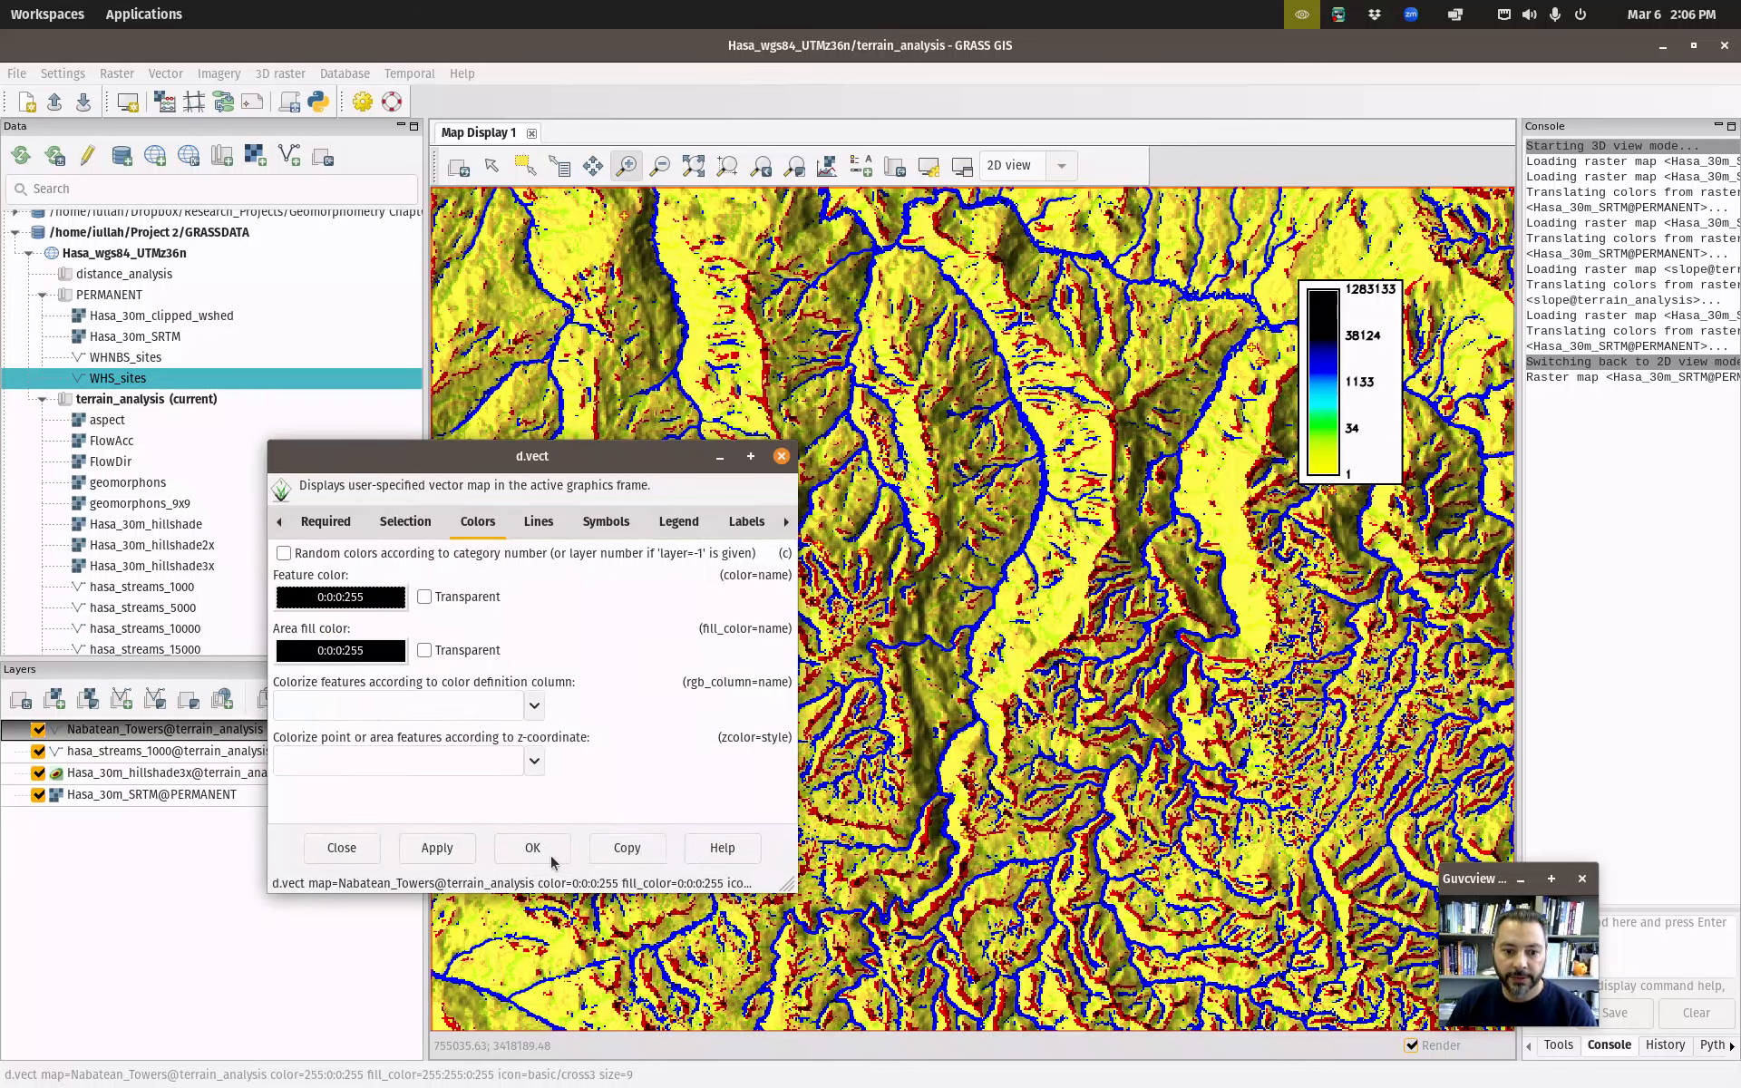
click(552, 857)
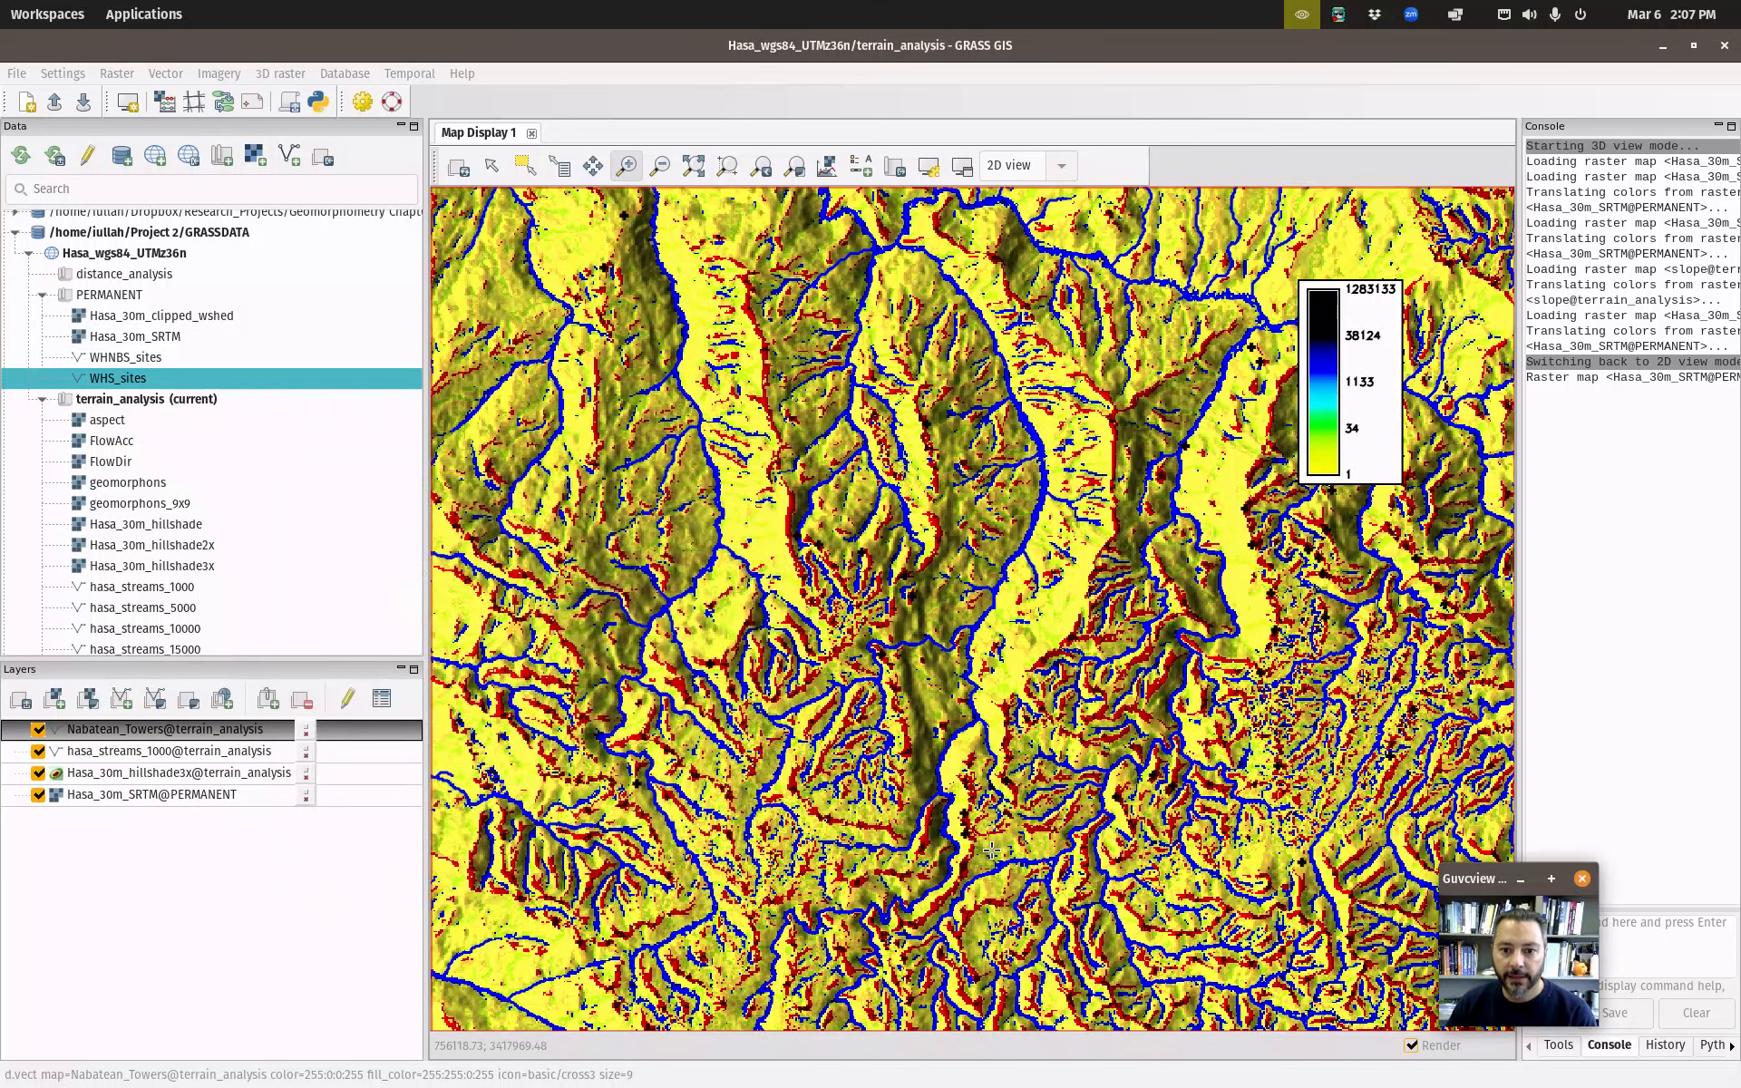
Set the Nabatean_Towers symbol size to 21 and apply it to the map.
double_click(124, 732)
click(605, 522)
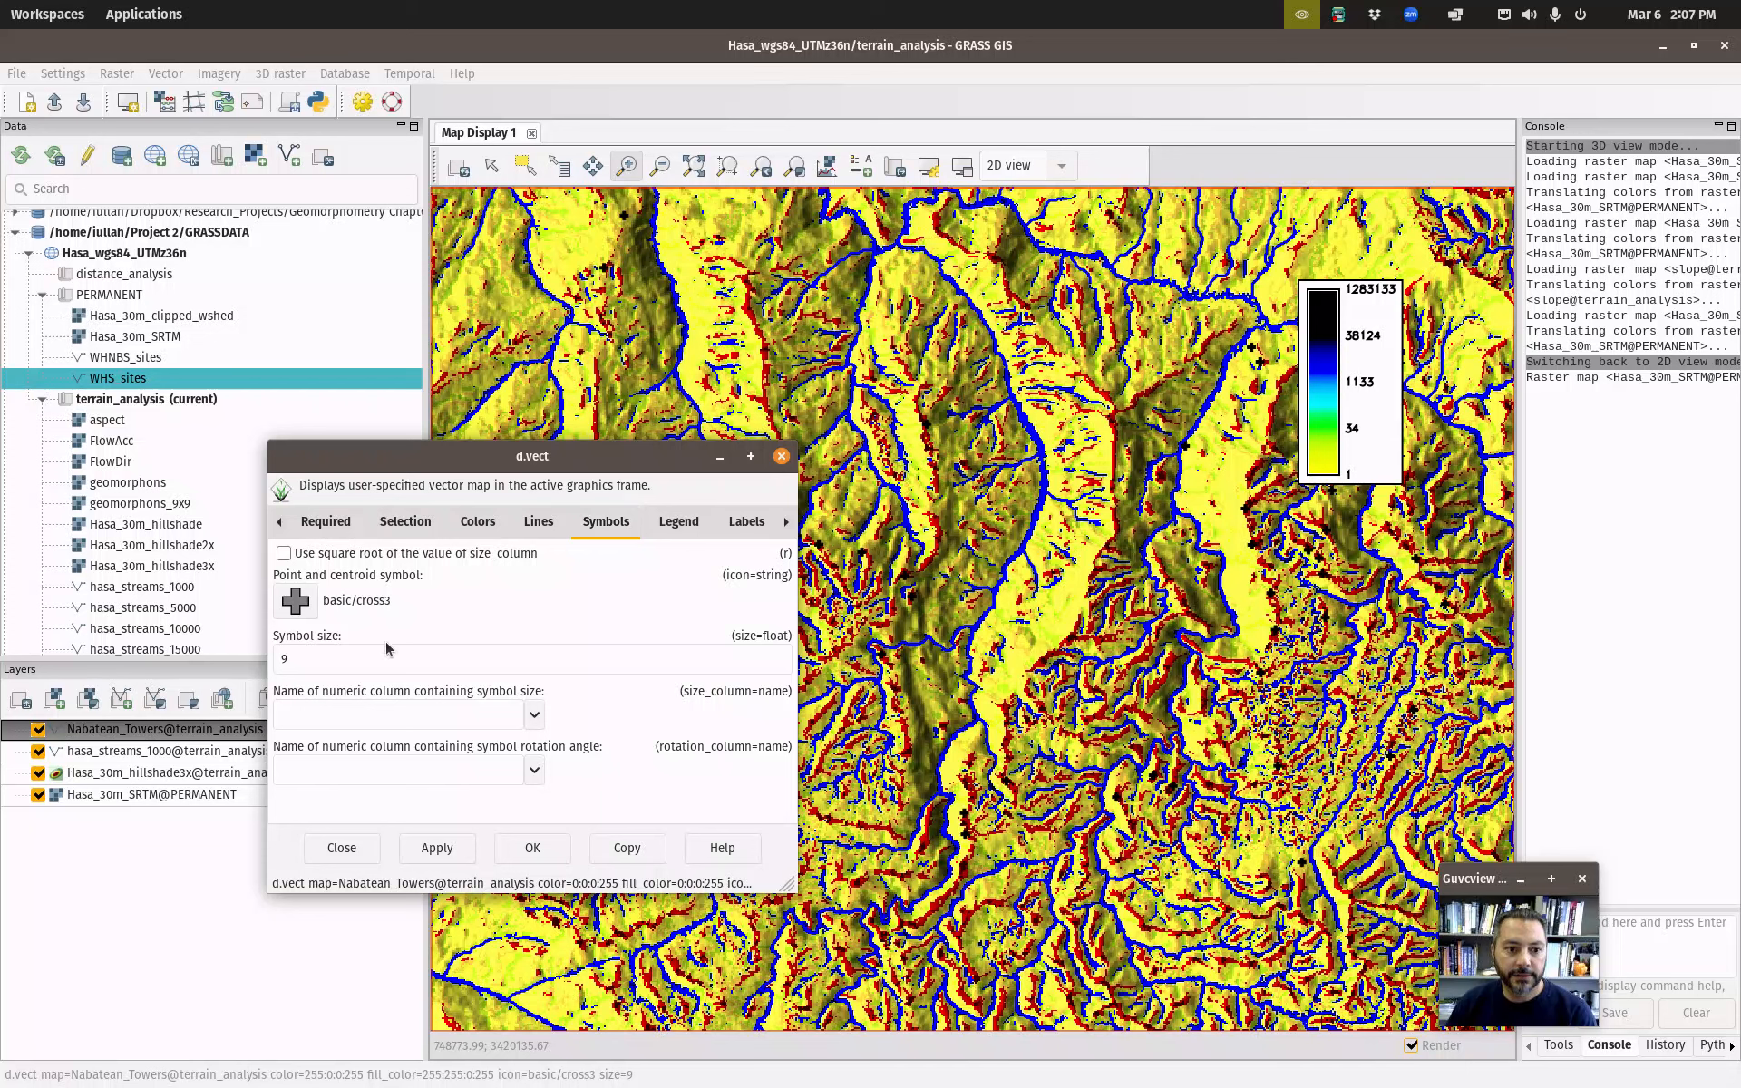
click(367, 660)
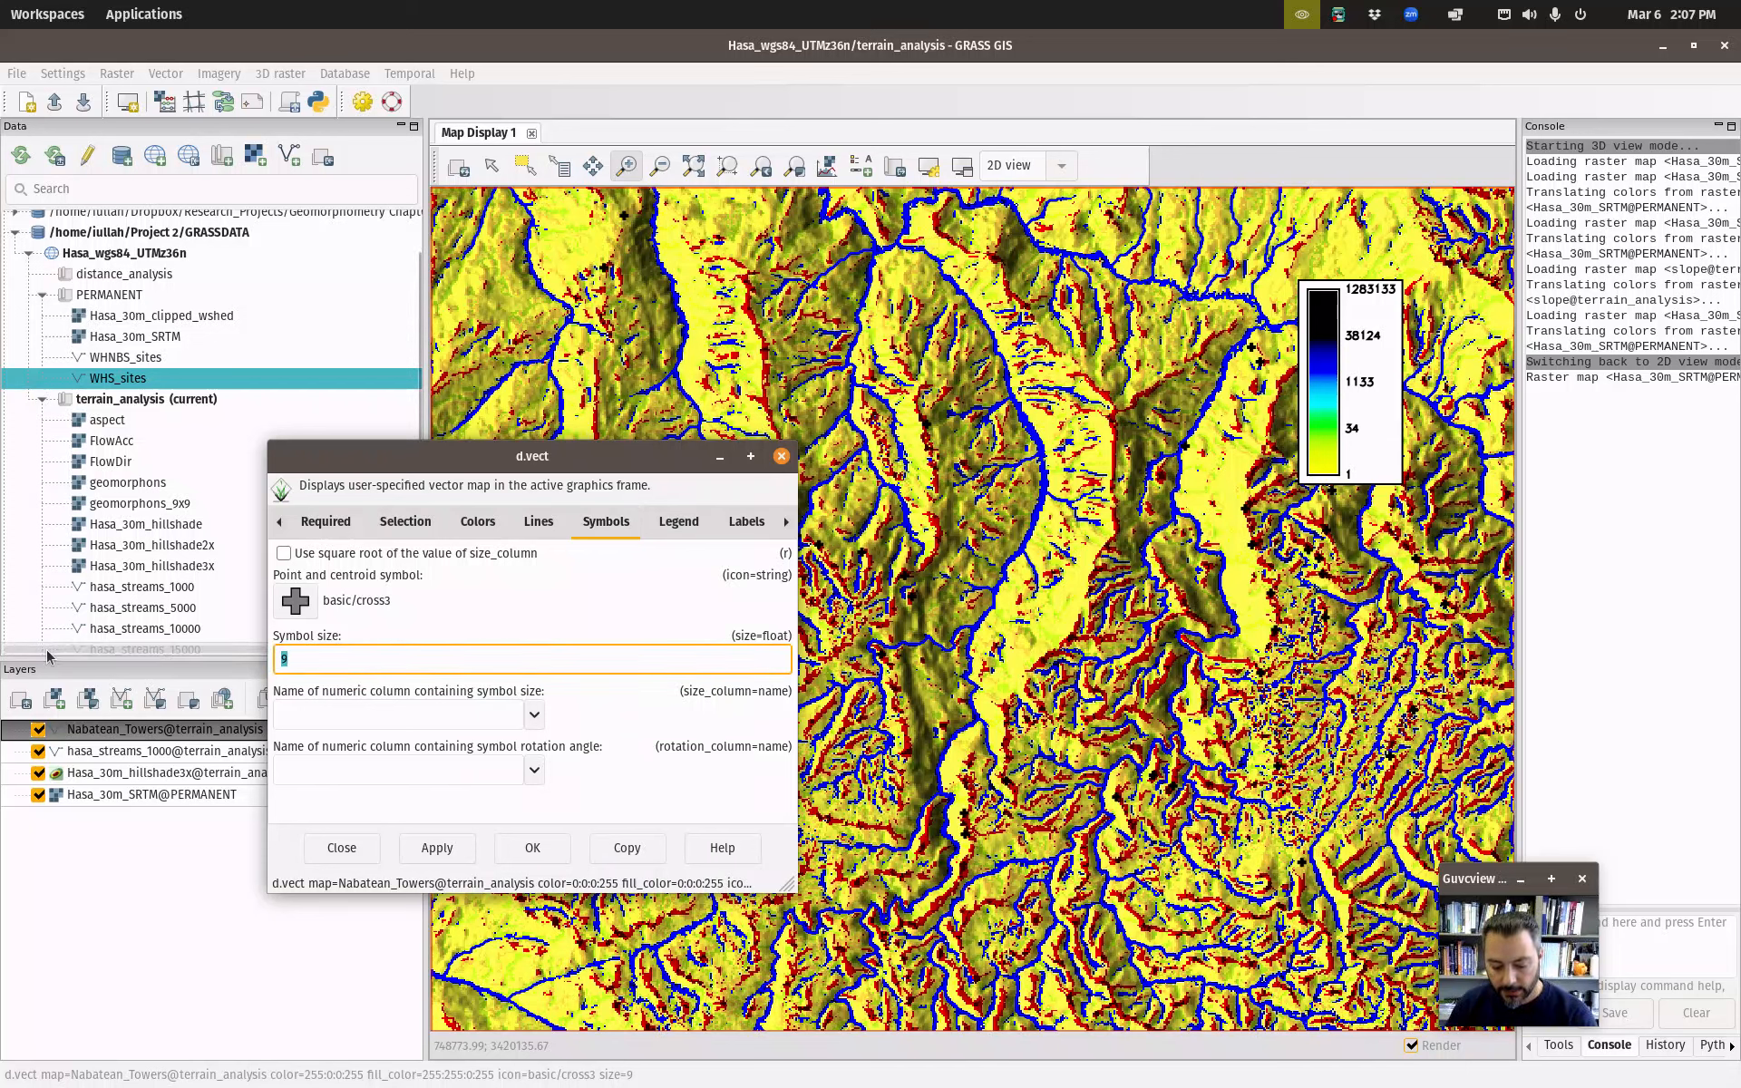
text(20)
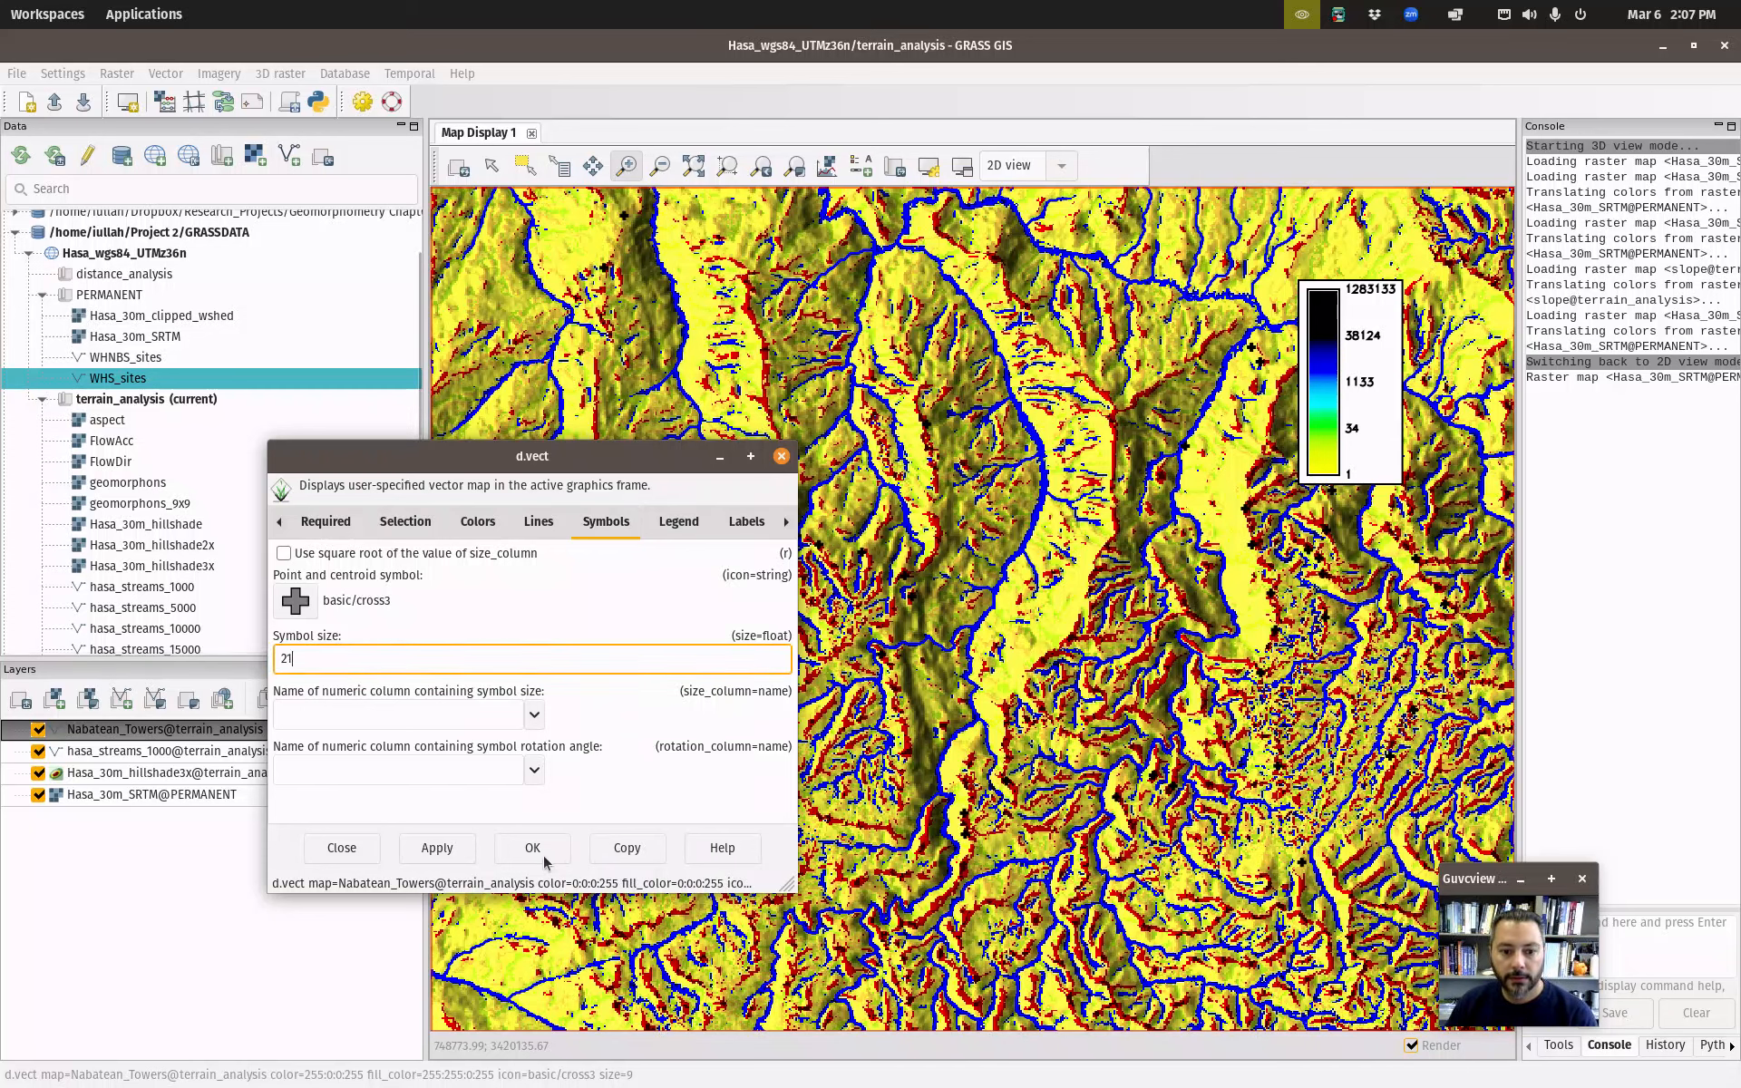
click(532, 848)
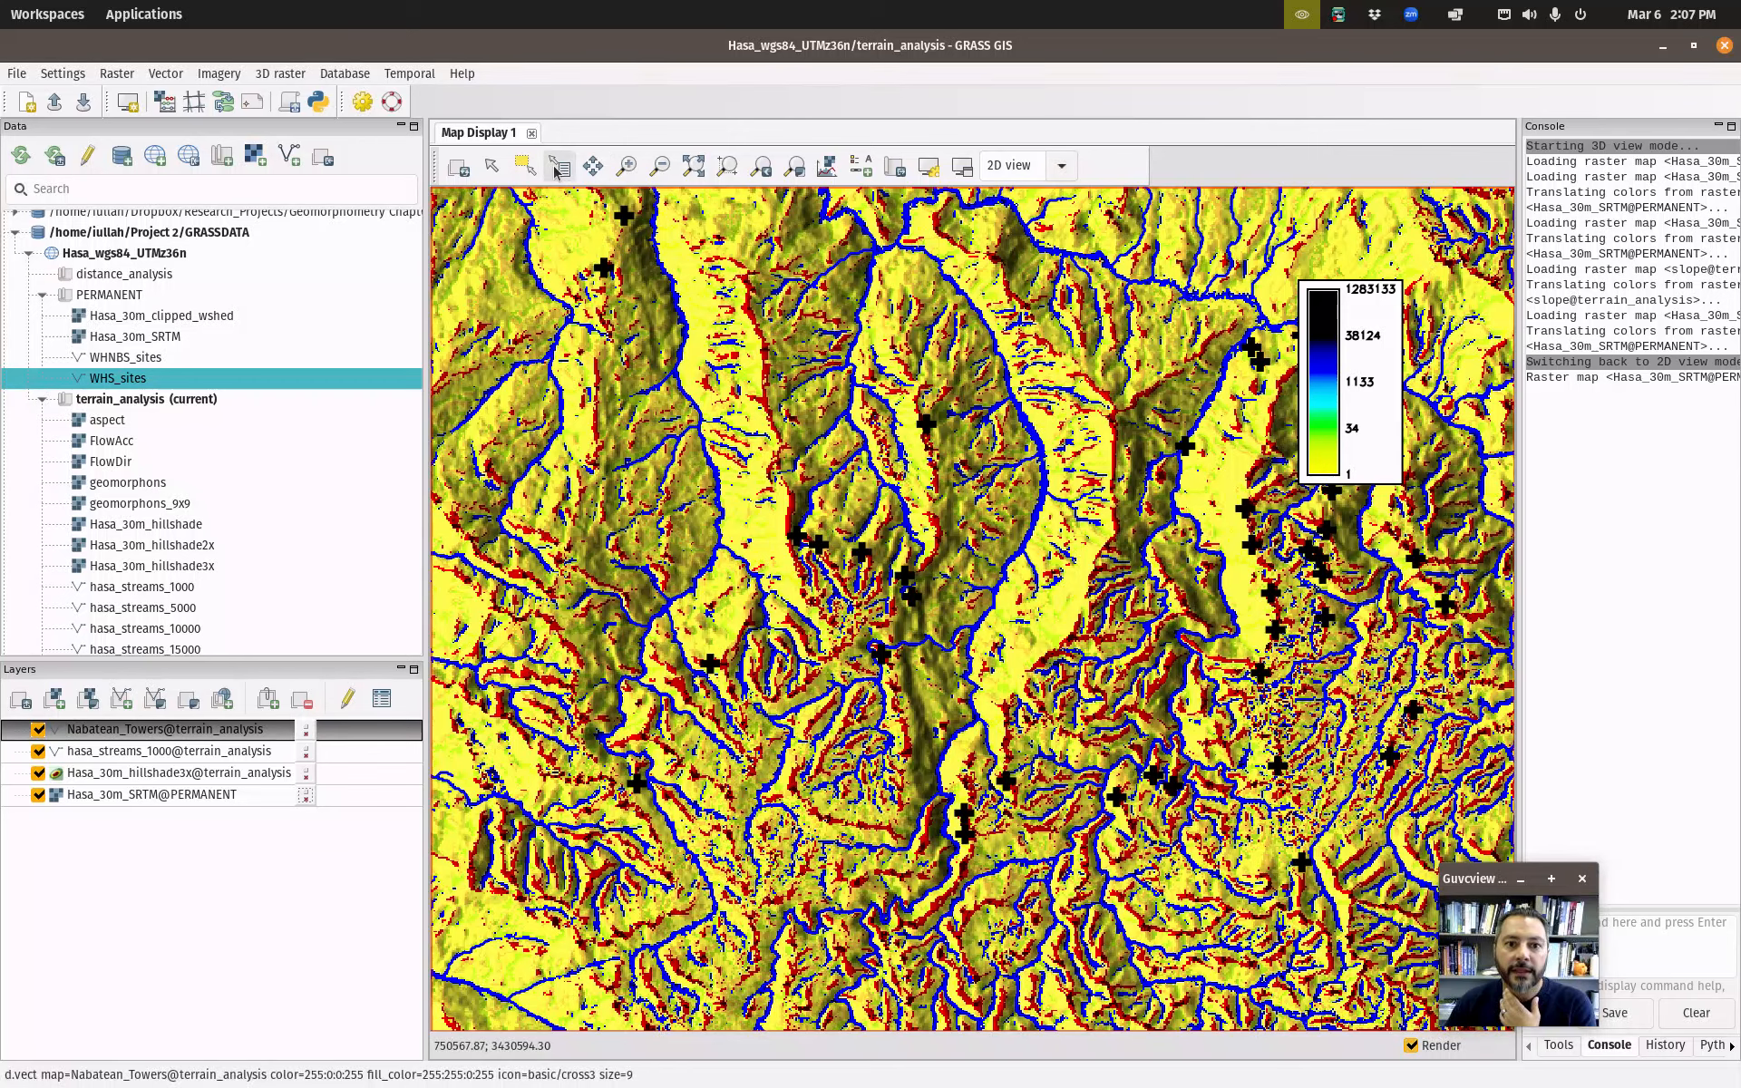
Change the raster shown by the map legend to geomorphons@terrain_analysis.
click(492, 167)
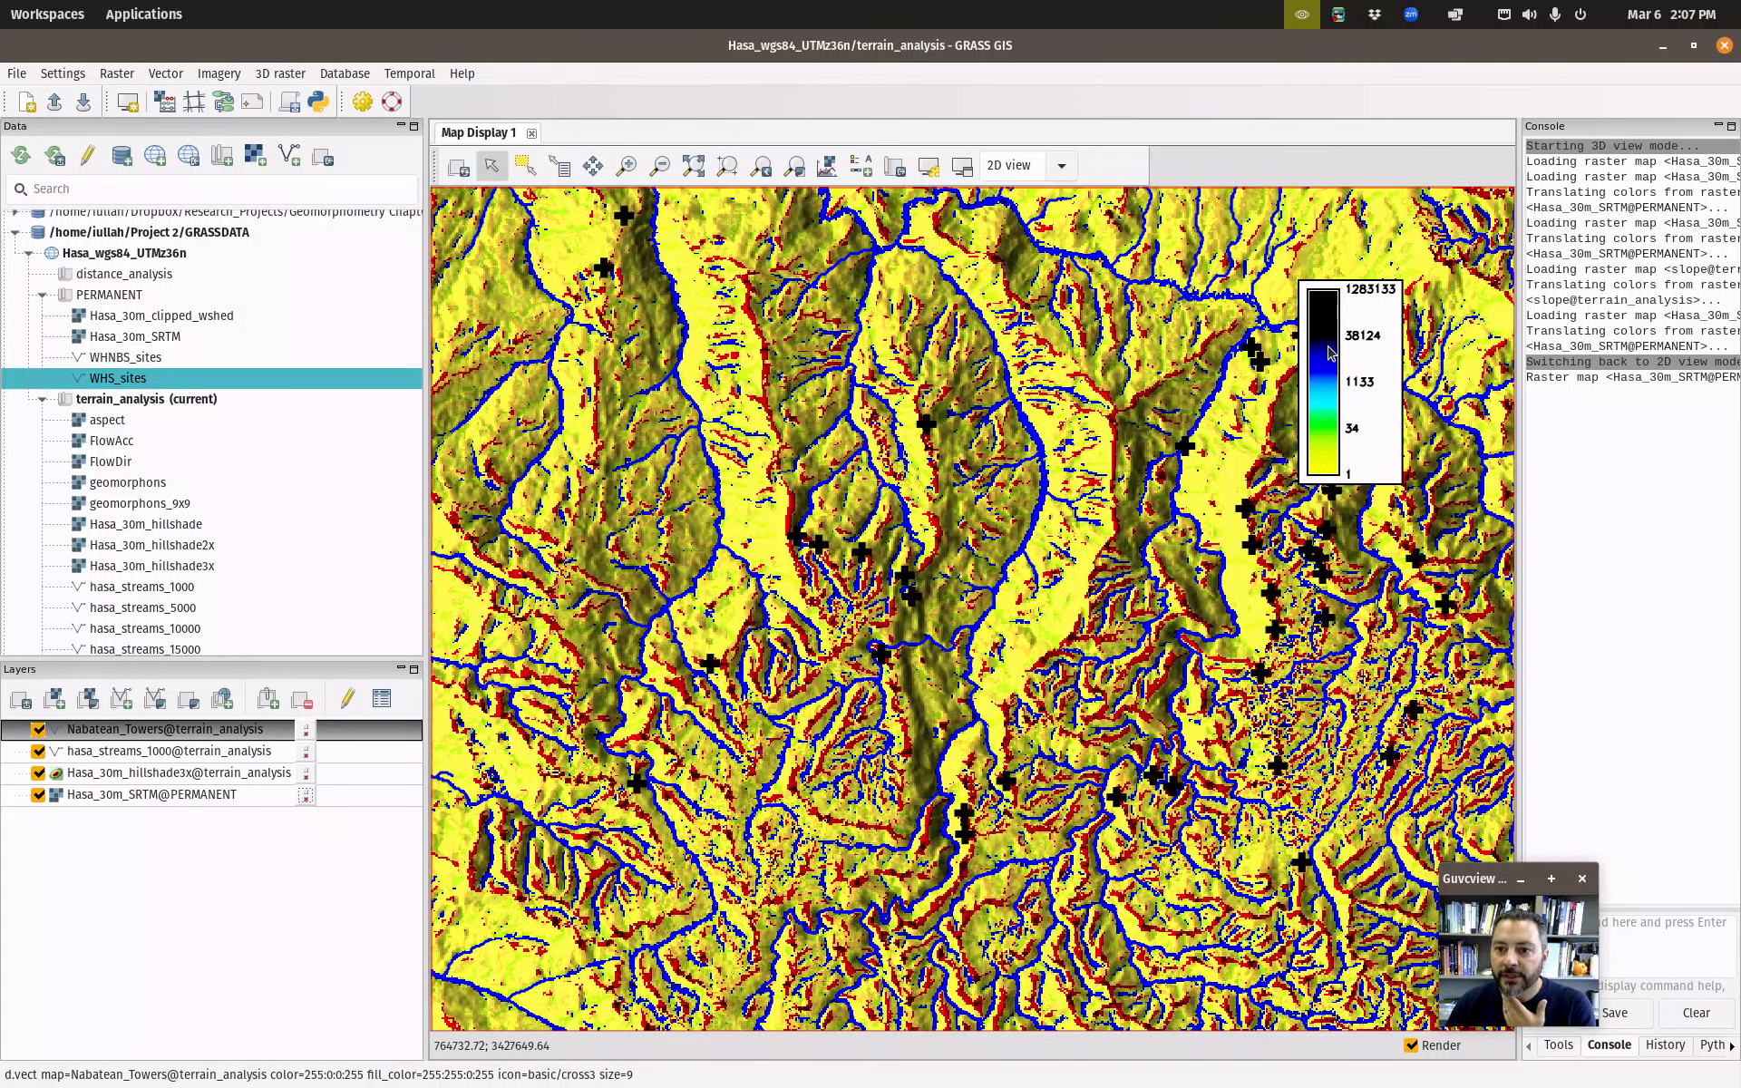
double_click(1249, 426)
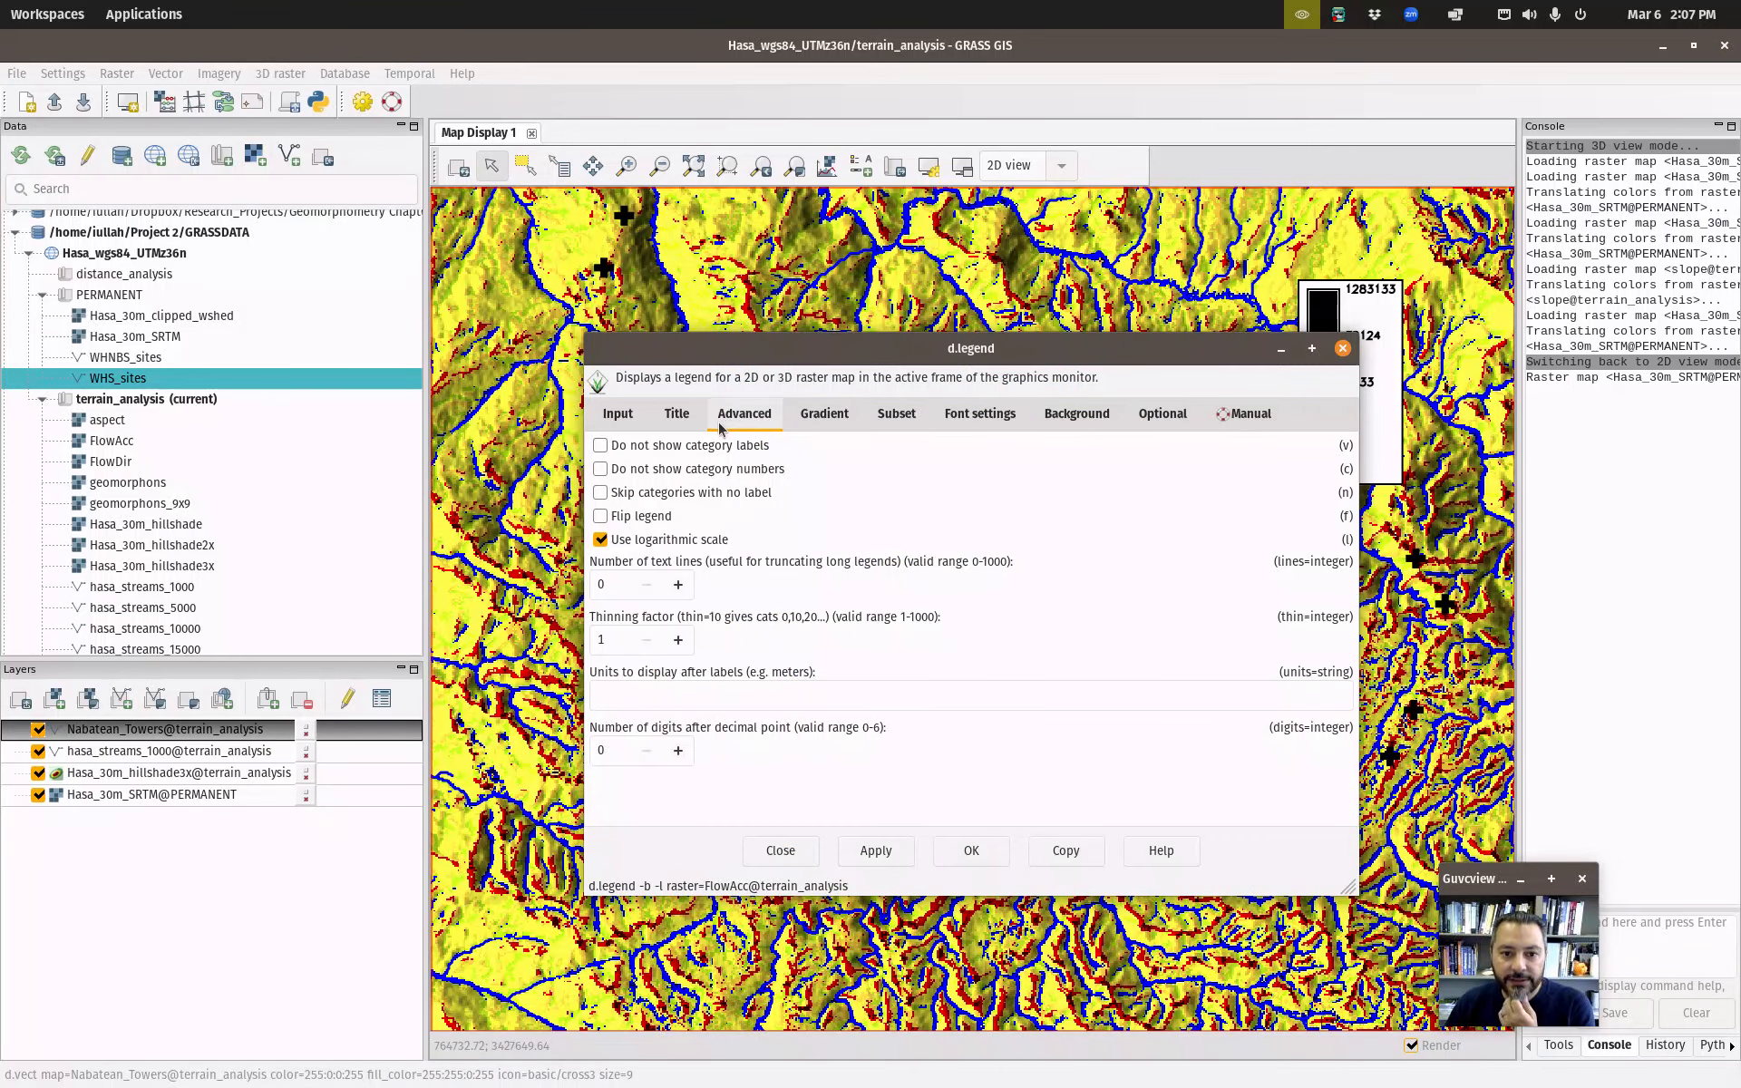
click(619, 414)
click(941, 472)
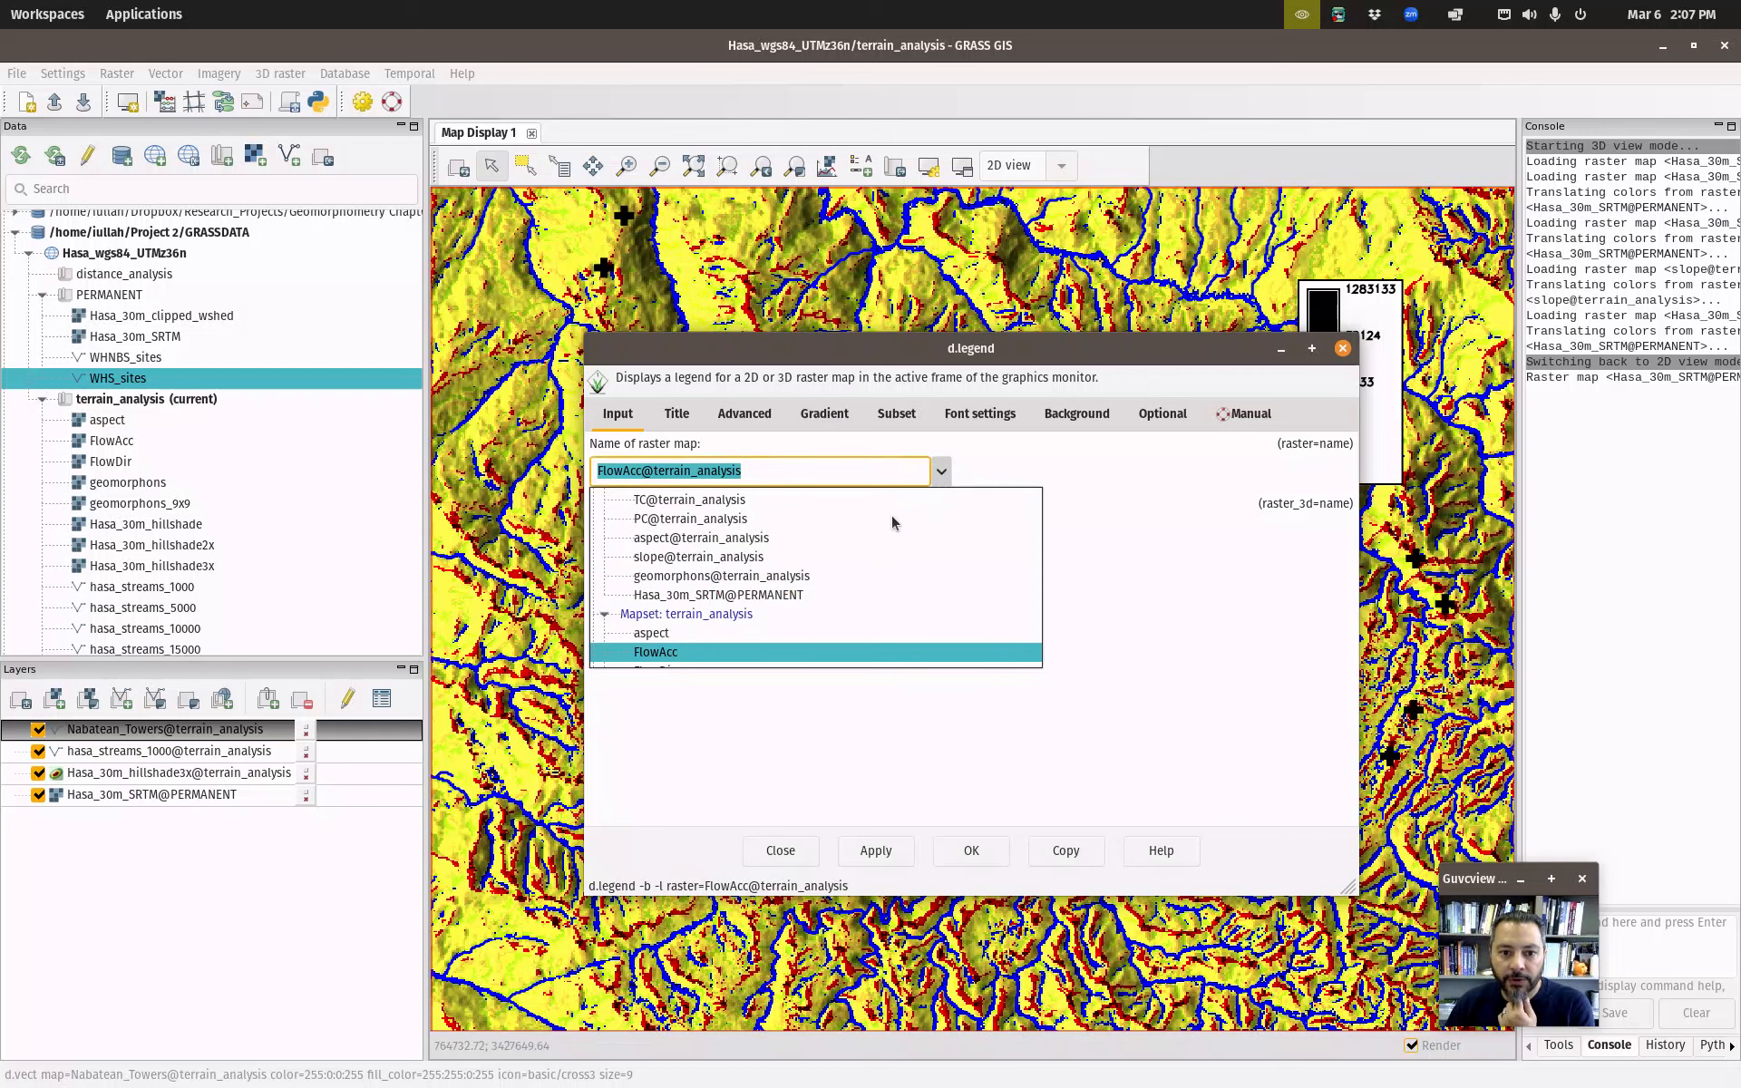
click(751, 583)
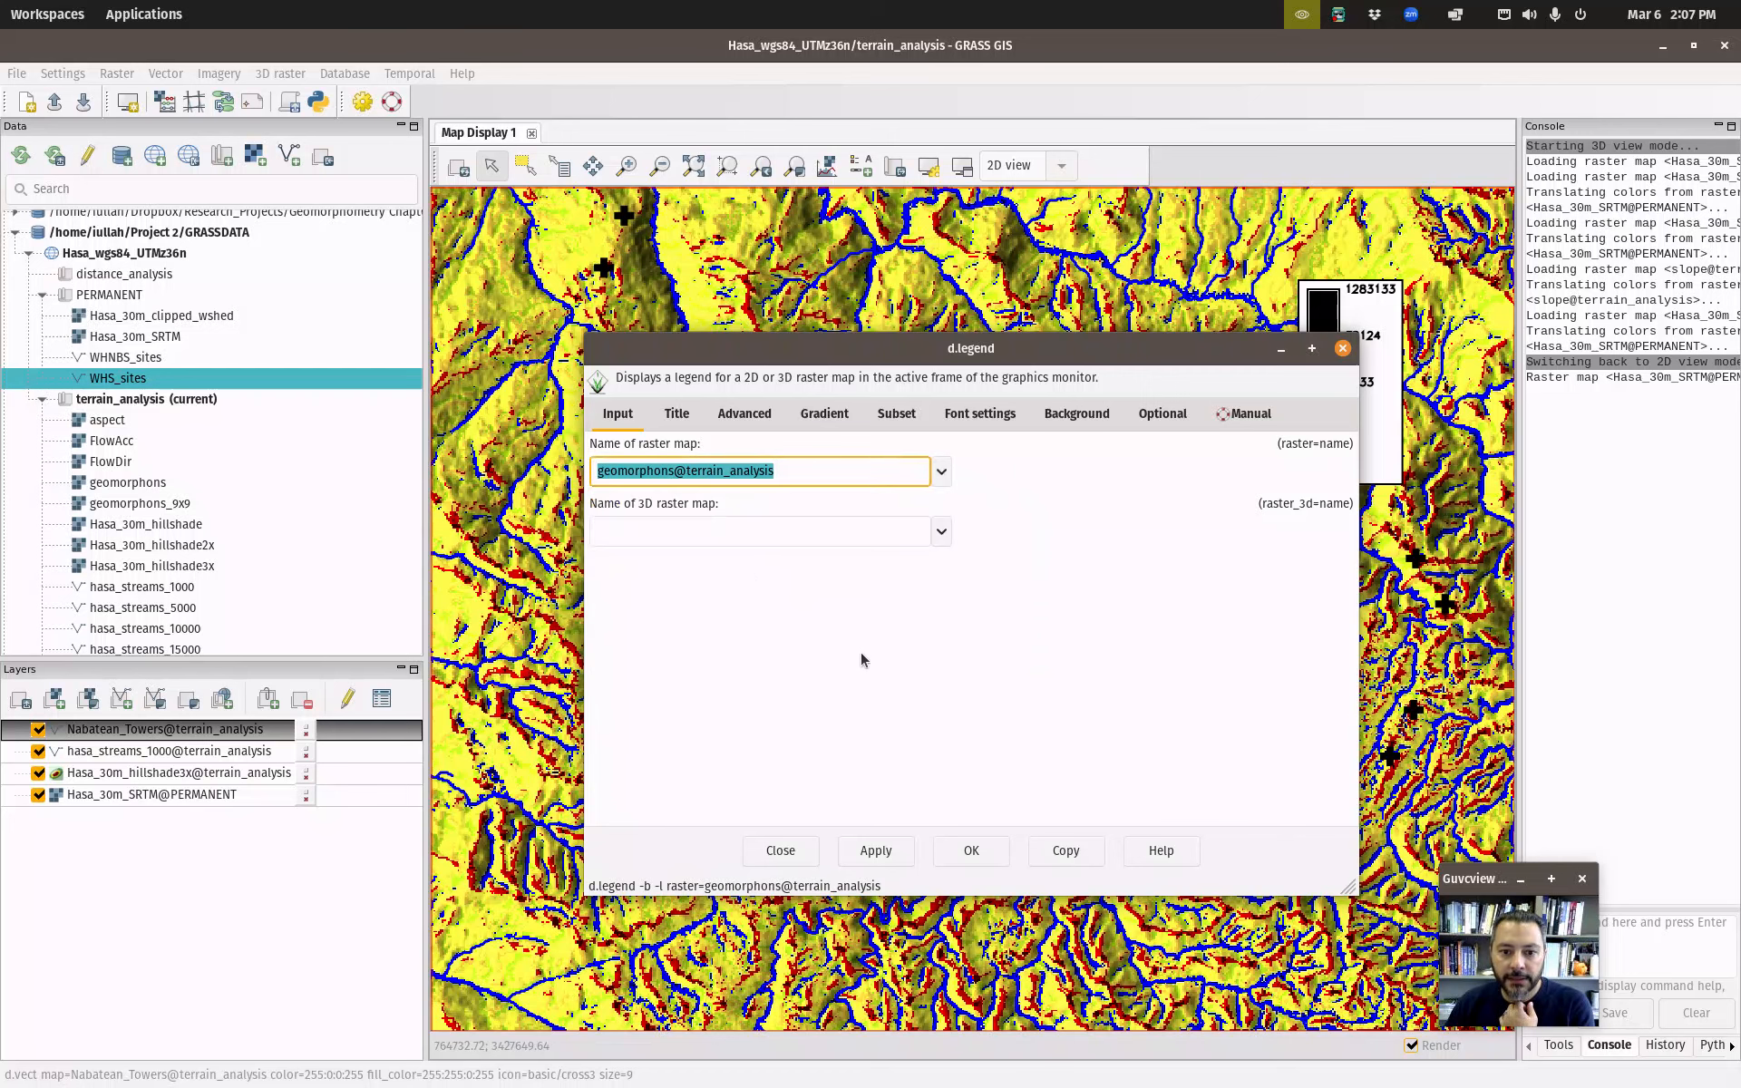
click(941, 471)
click(810, 594)
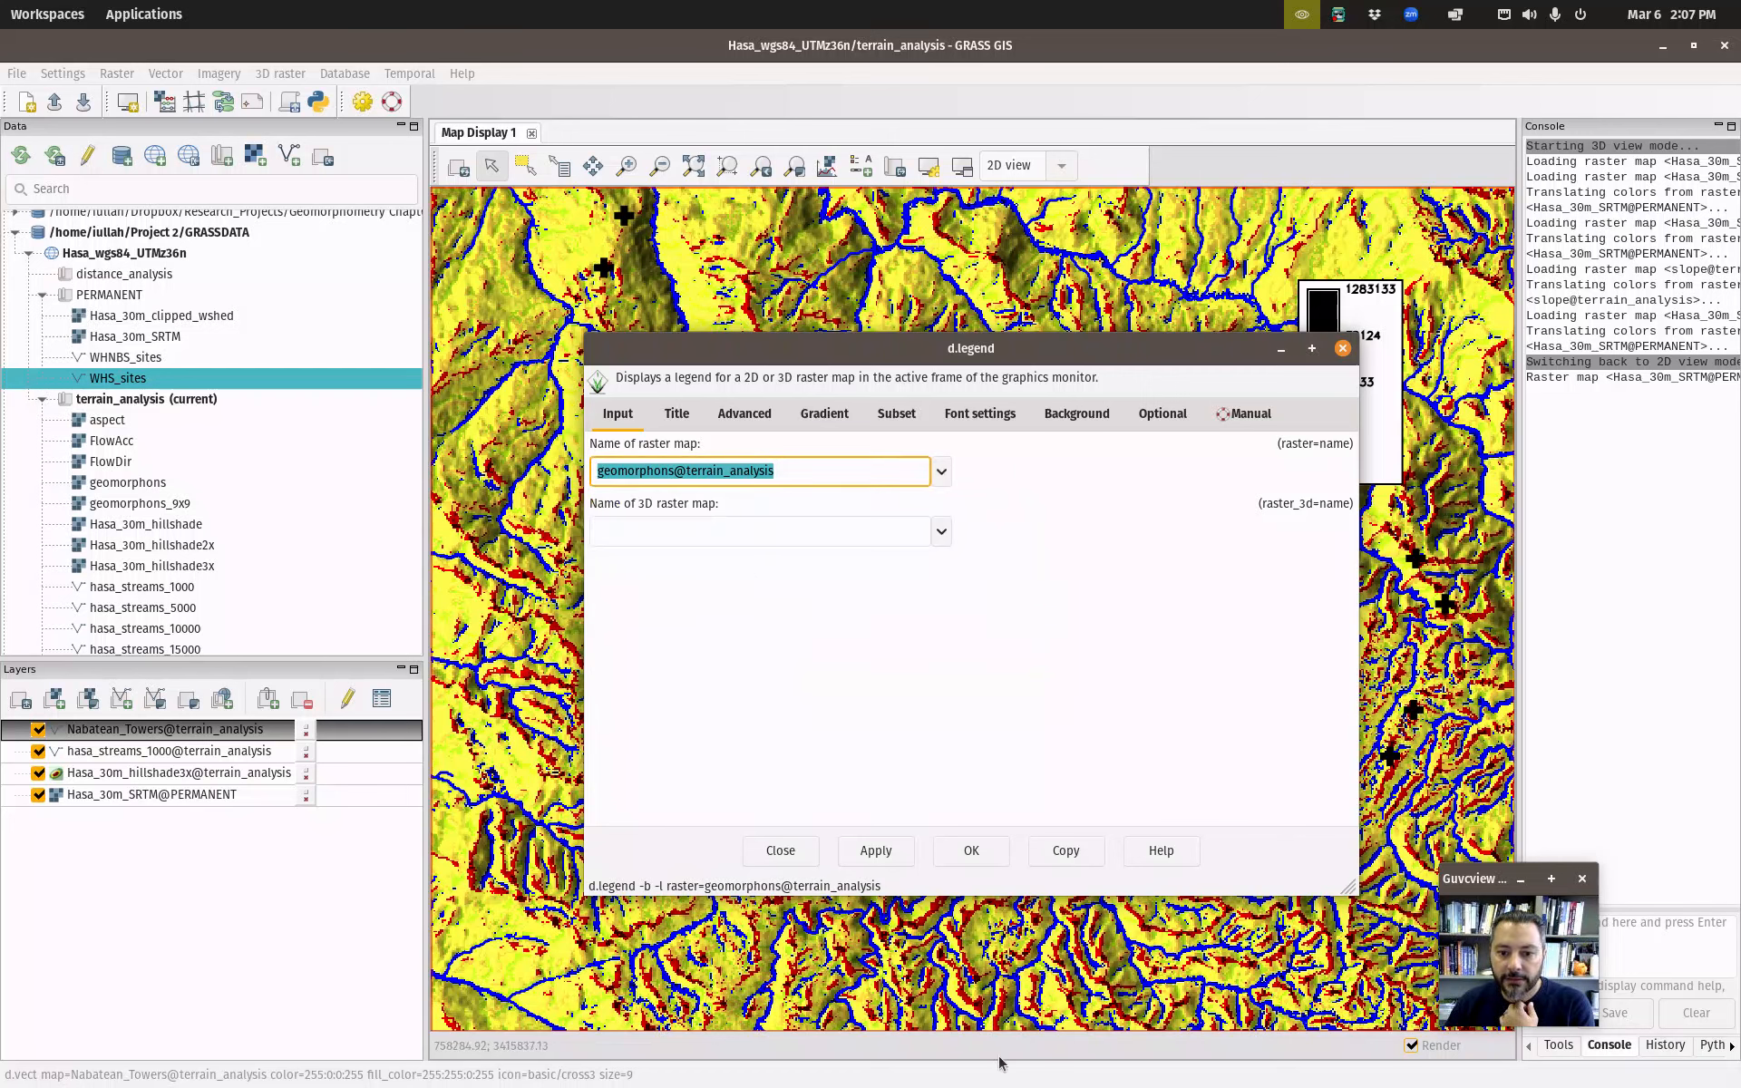
click(975, 857)
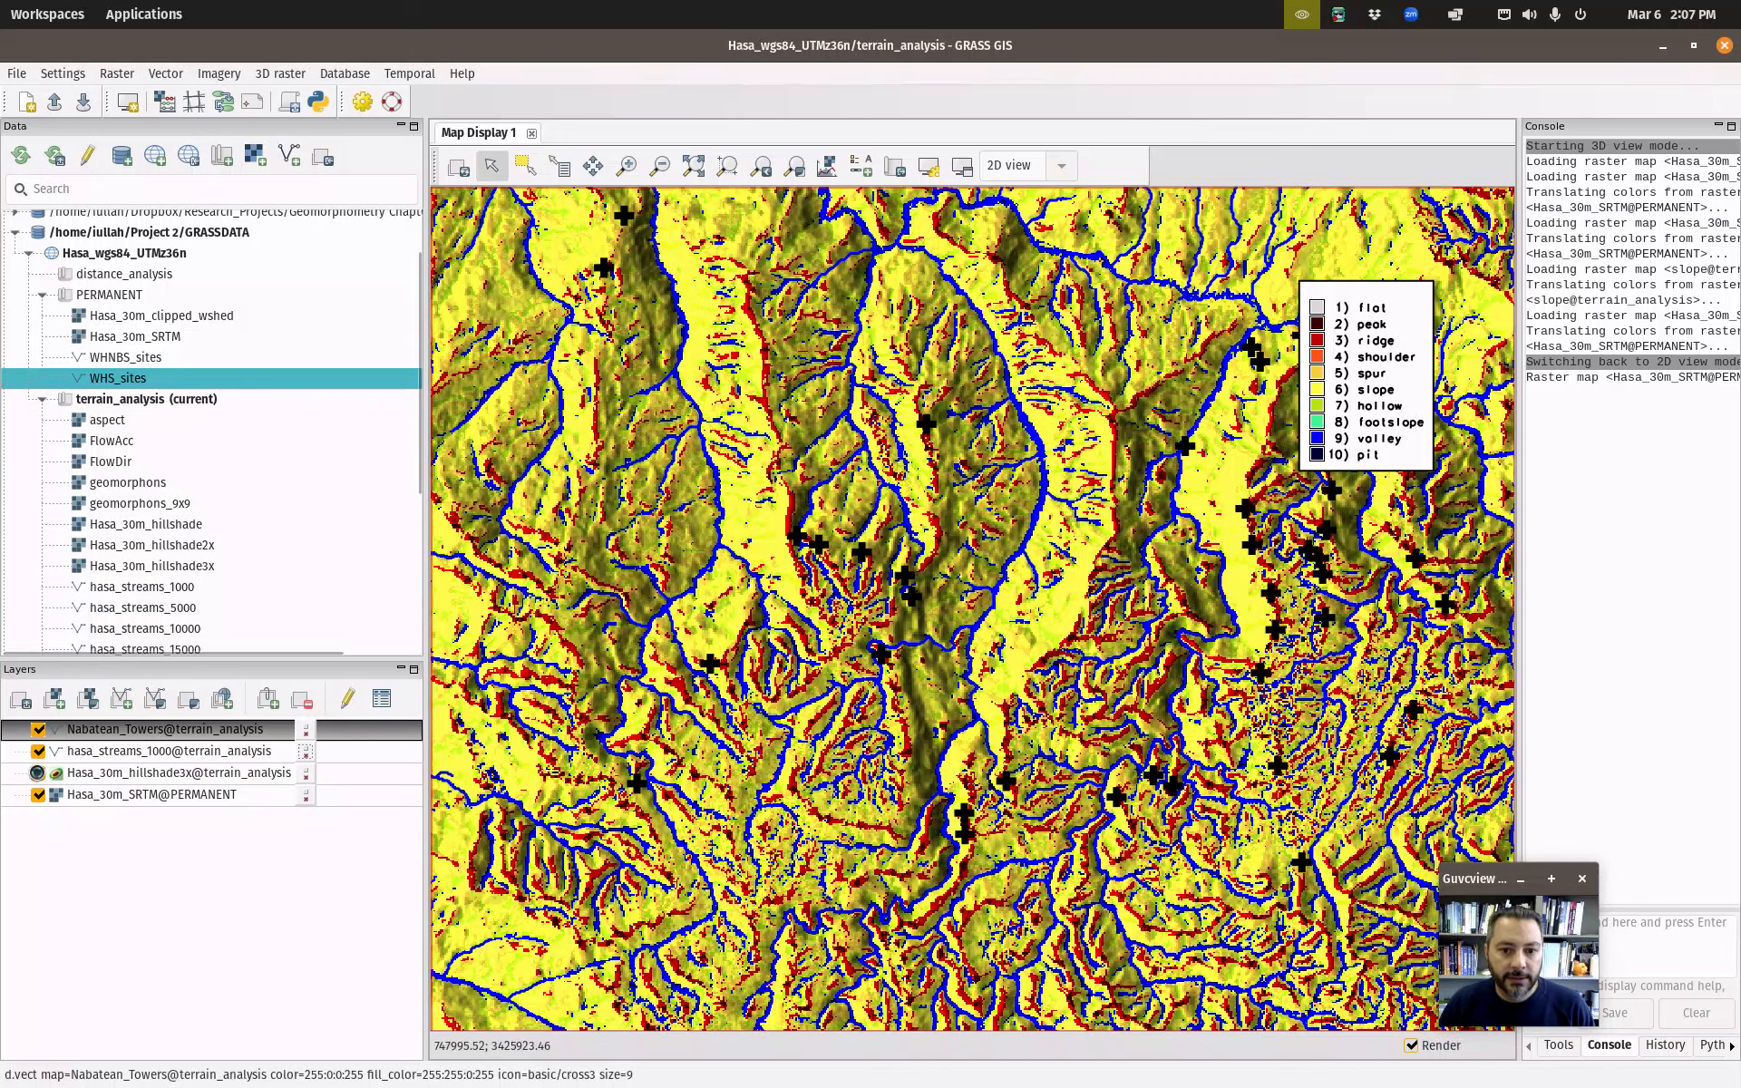
Hide the Hasa_30m_hillshade3x layer and set Nabatean_Towers@terrain_analysis as both the from and to map in the v.distance nearest-features tool.
click(38, 772)
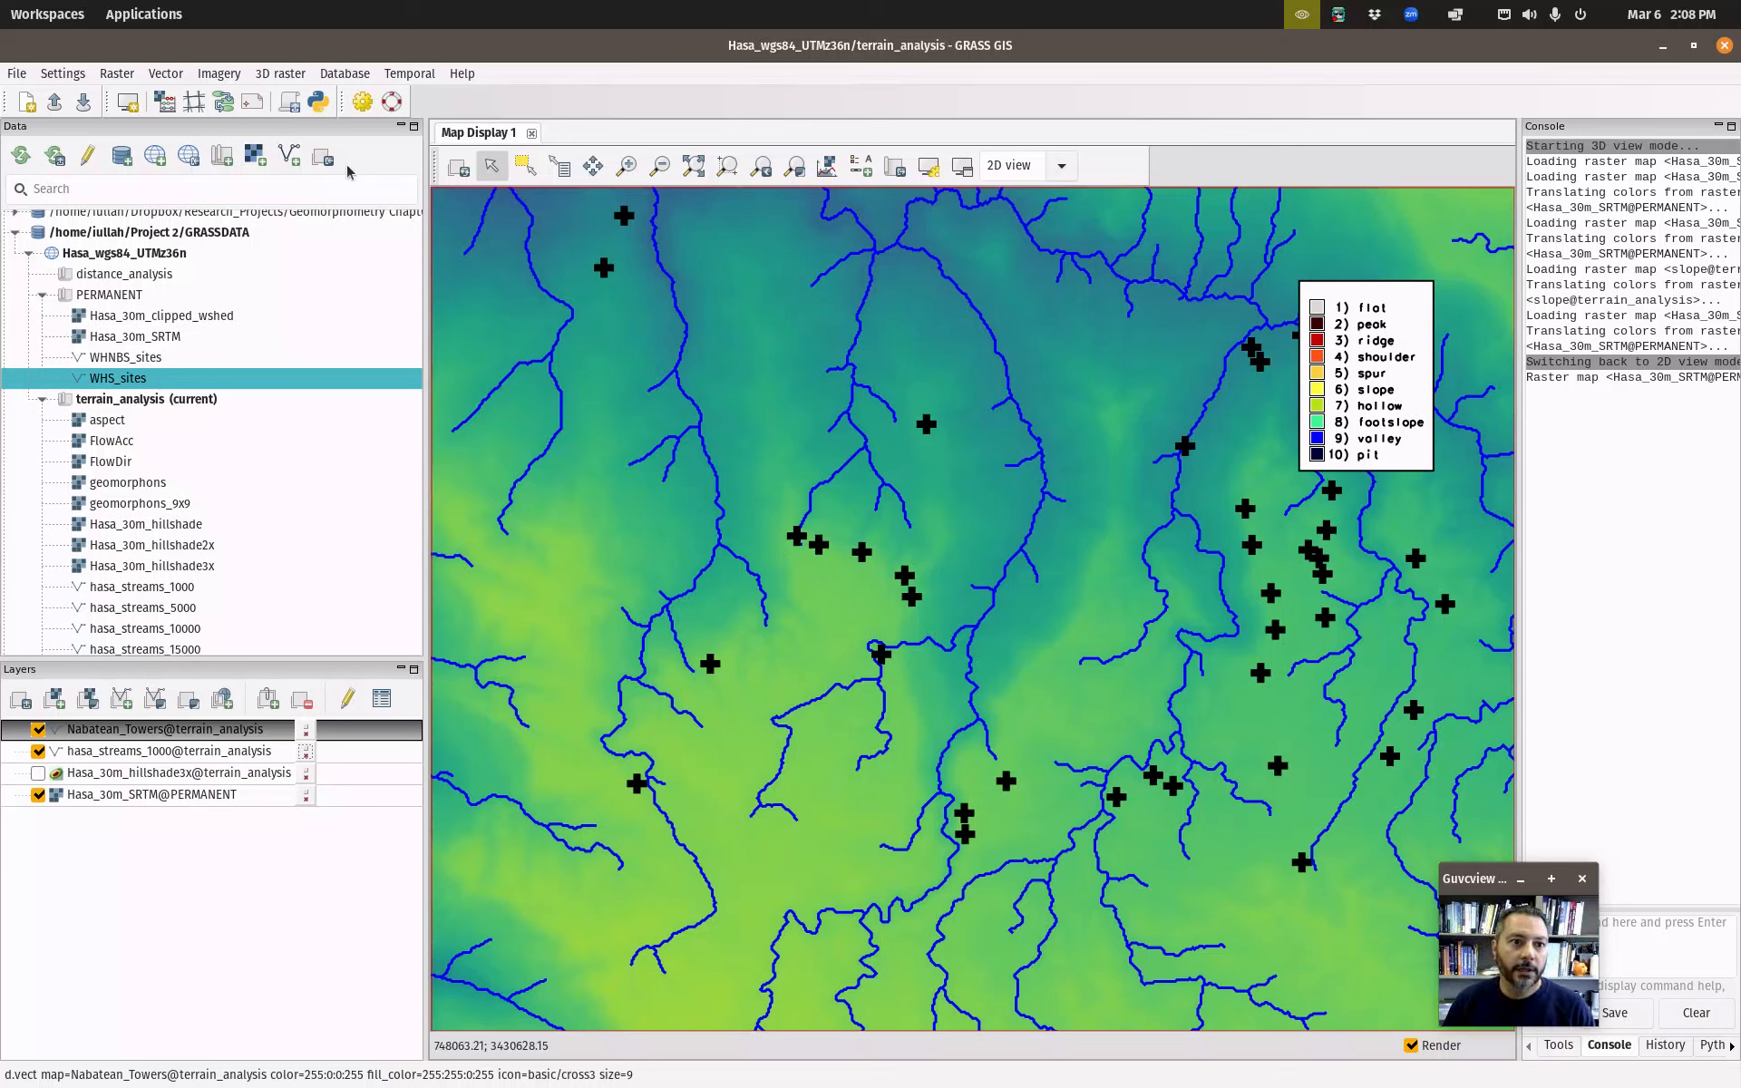
click(165, 74)
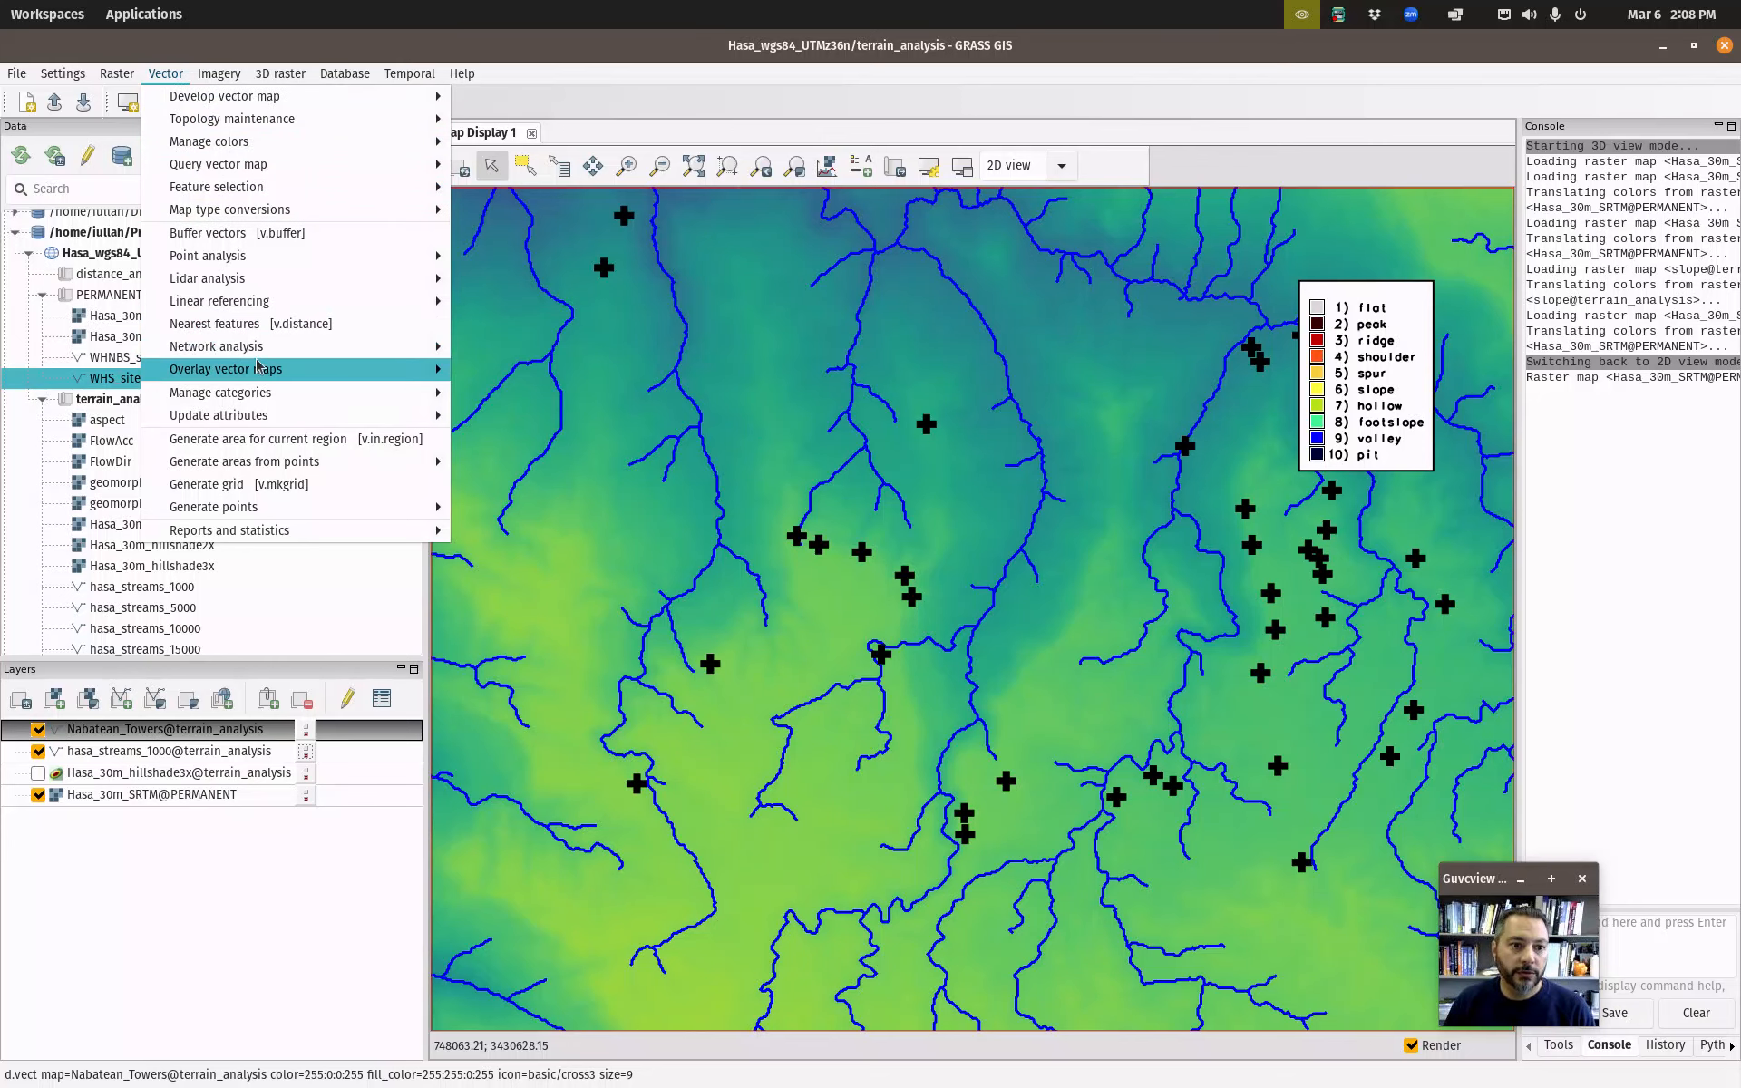
click(358, 333)
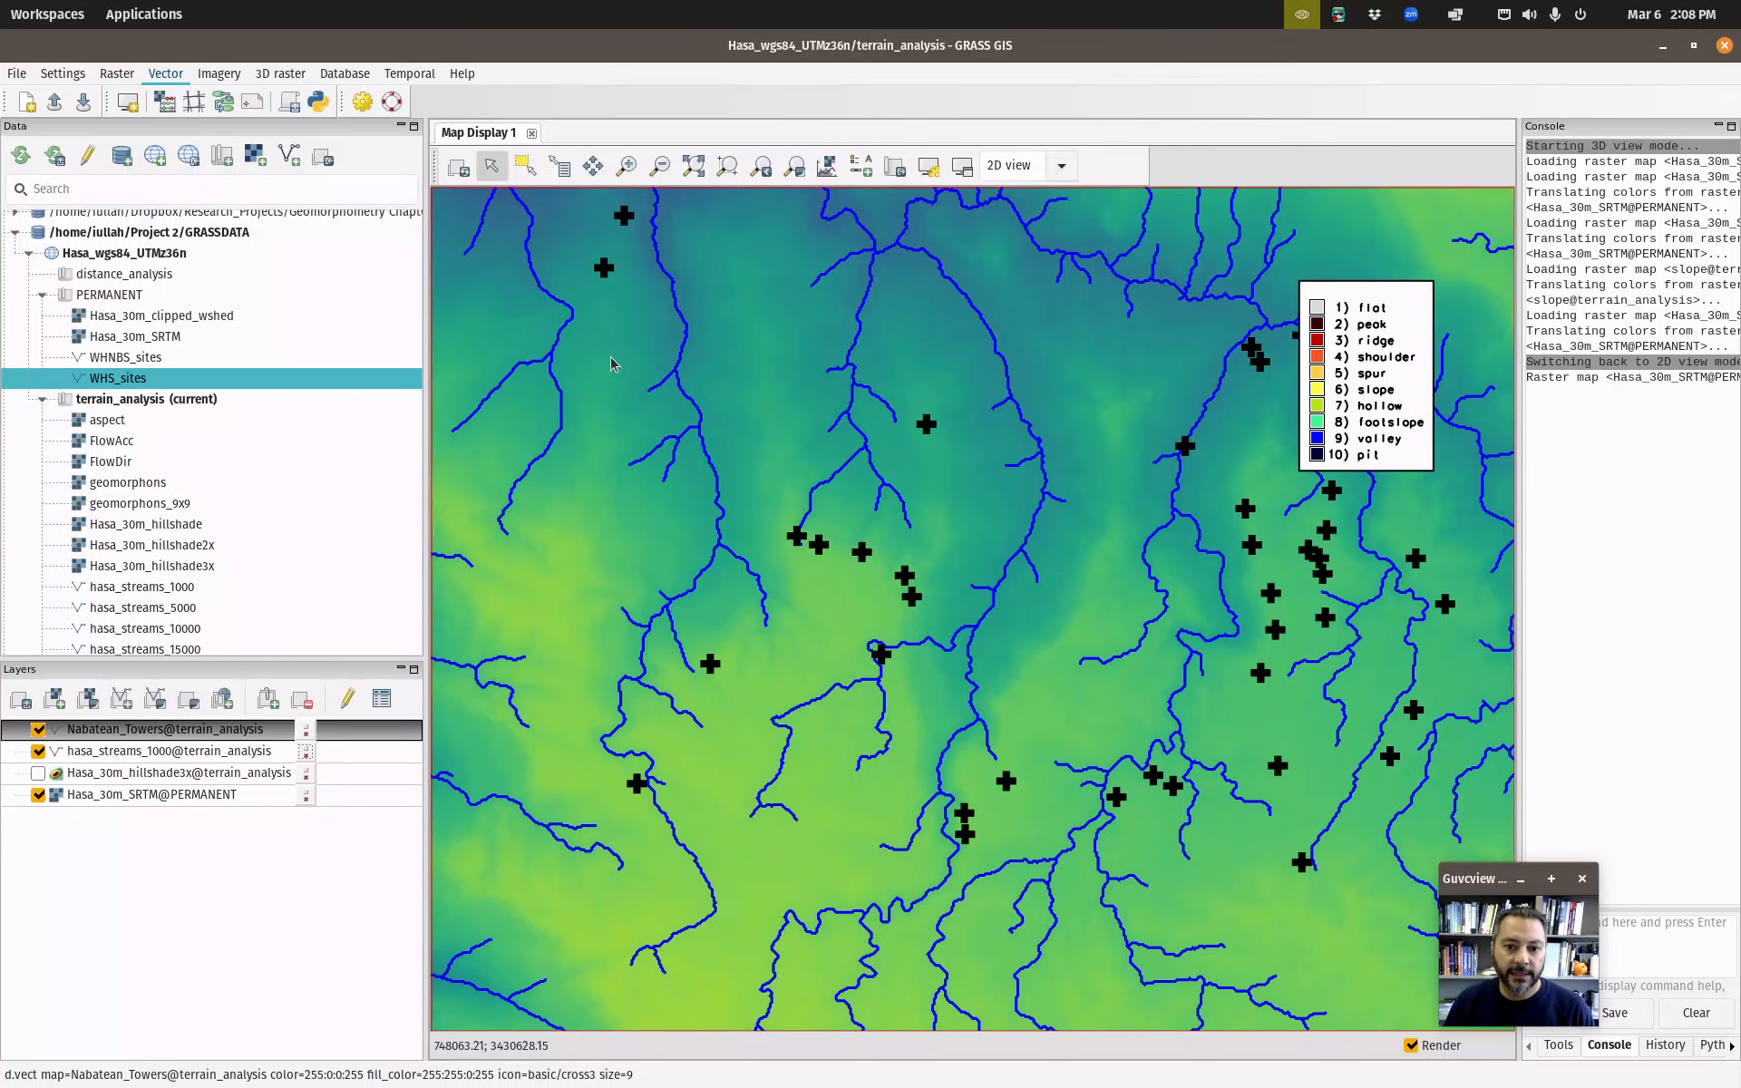
drag(1136, 783, 1433, 1079)
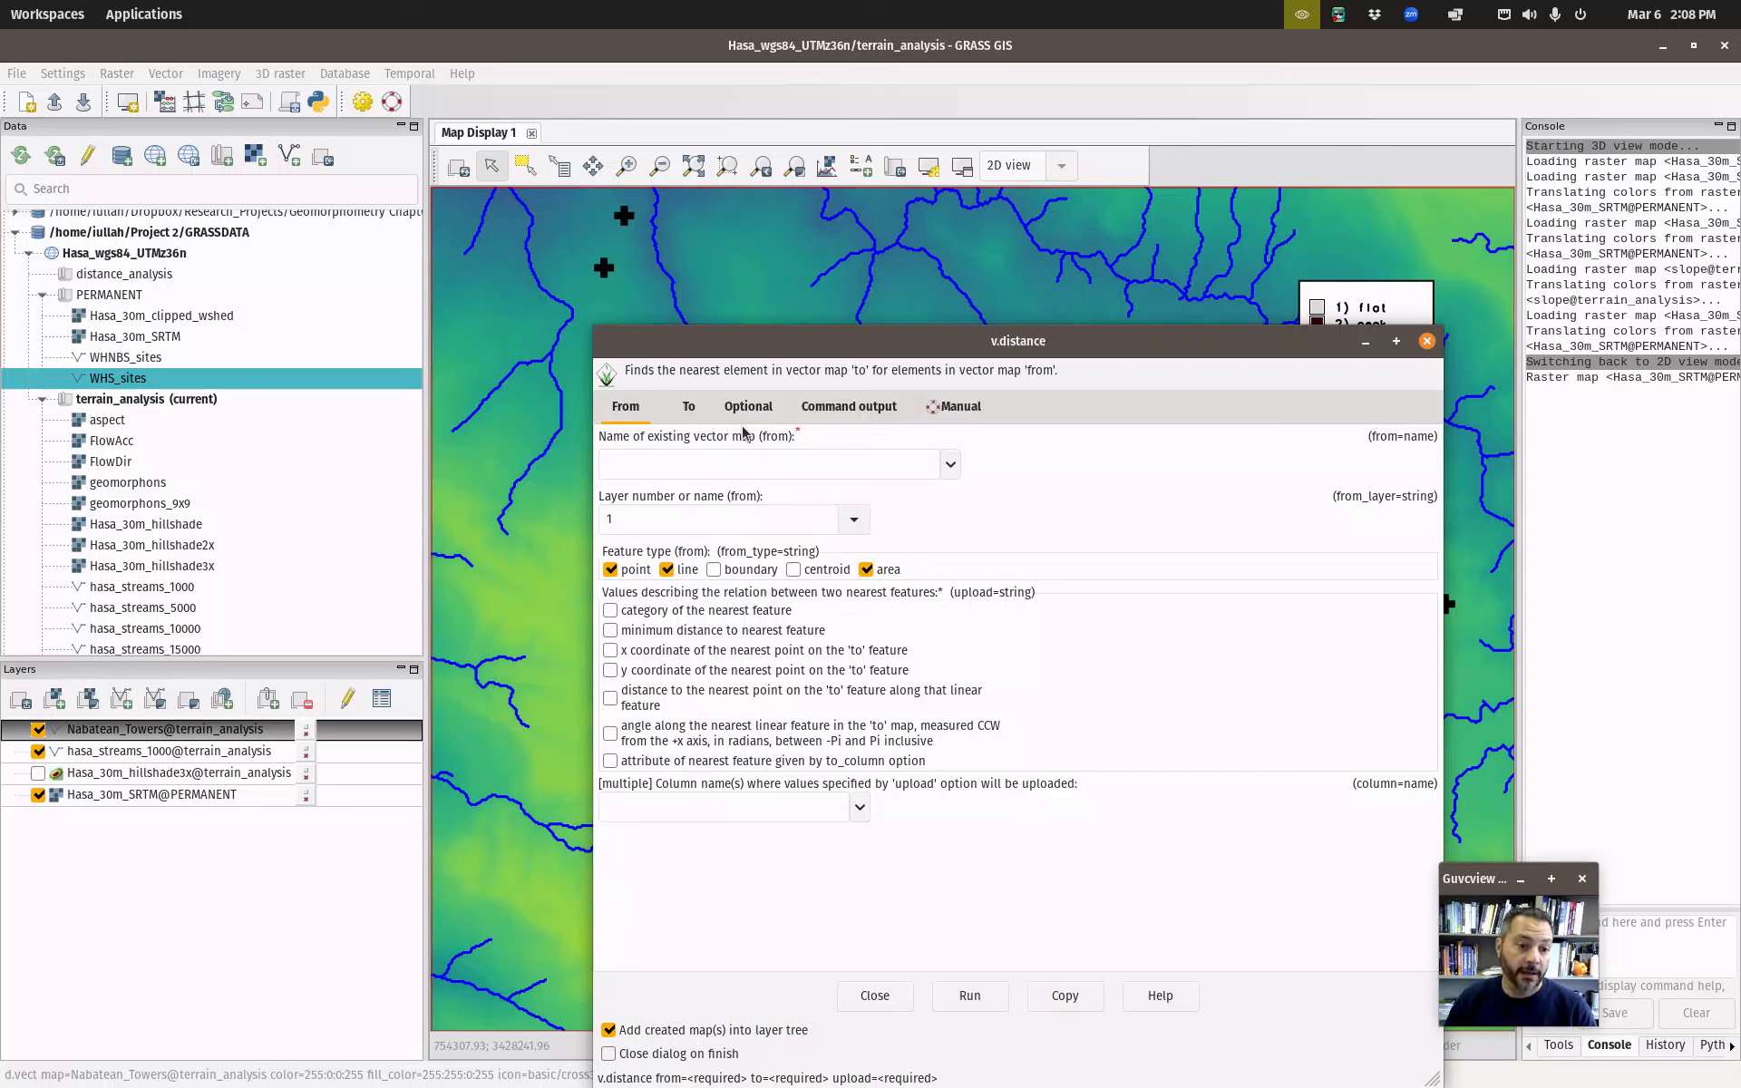
click(950, 464)
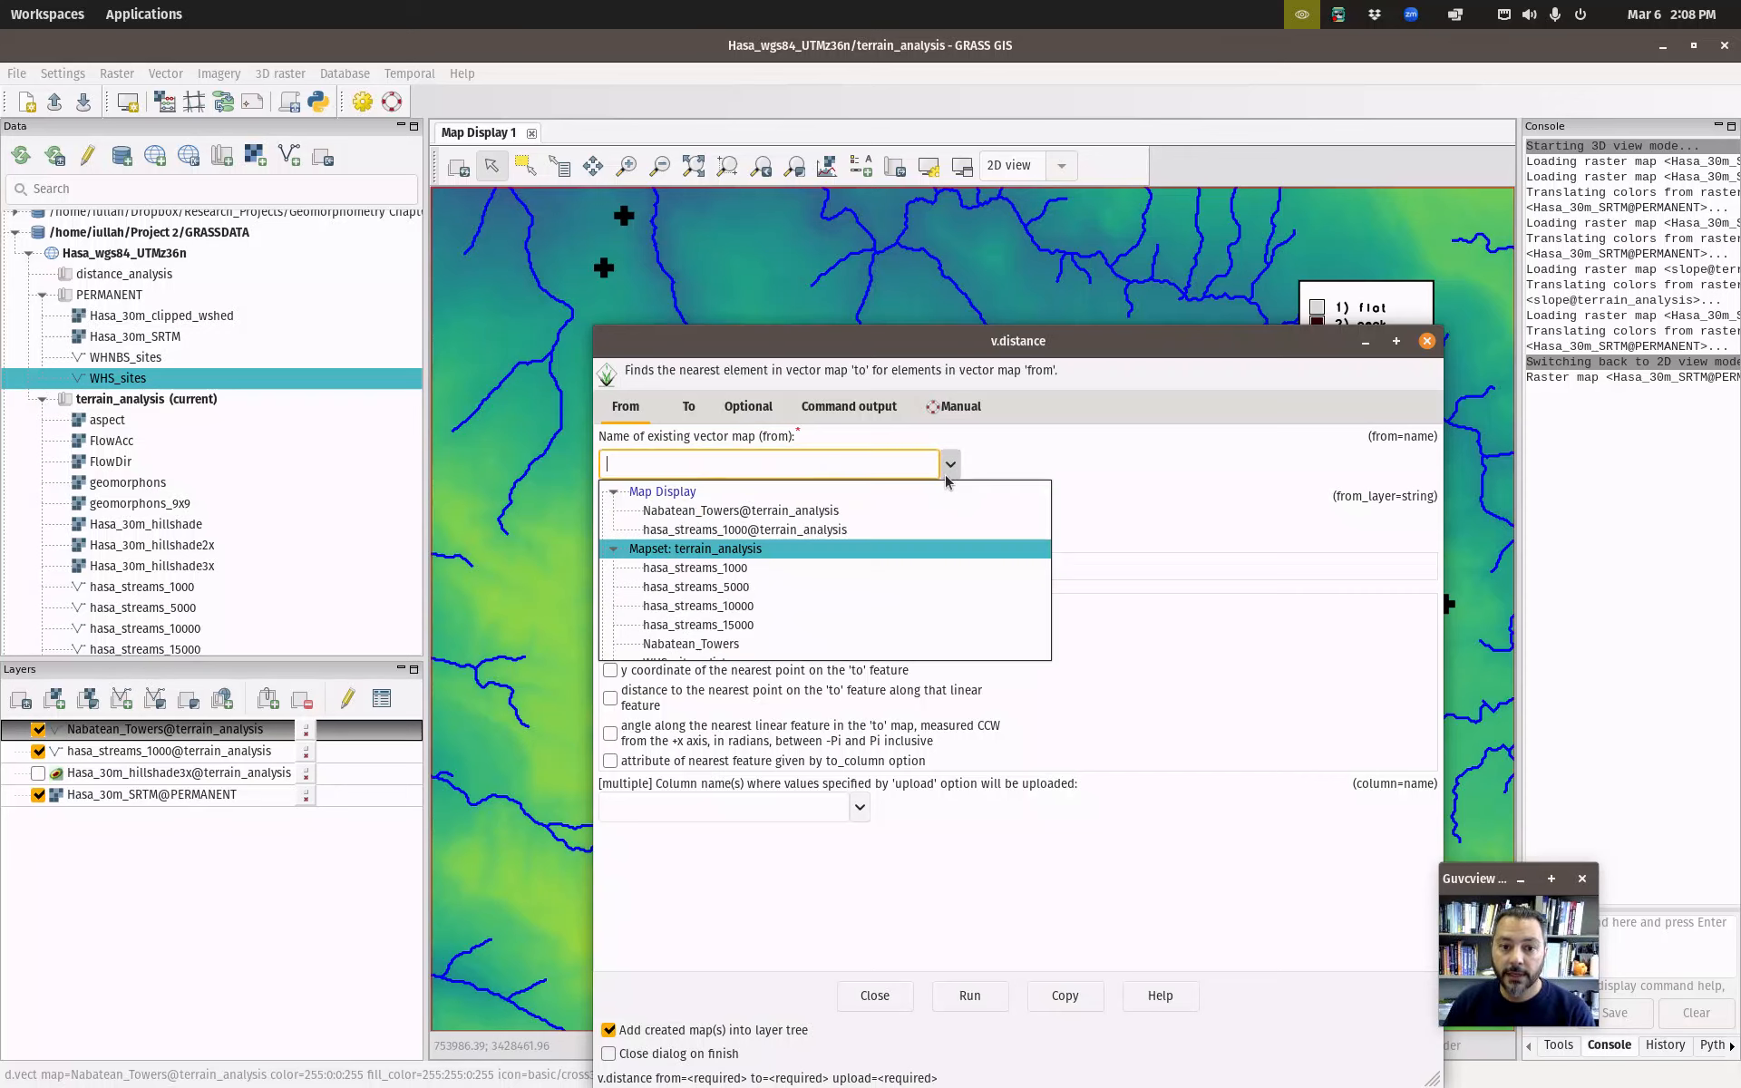
click(665, 510)
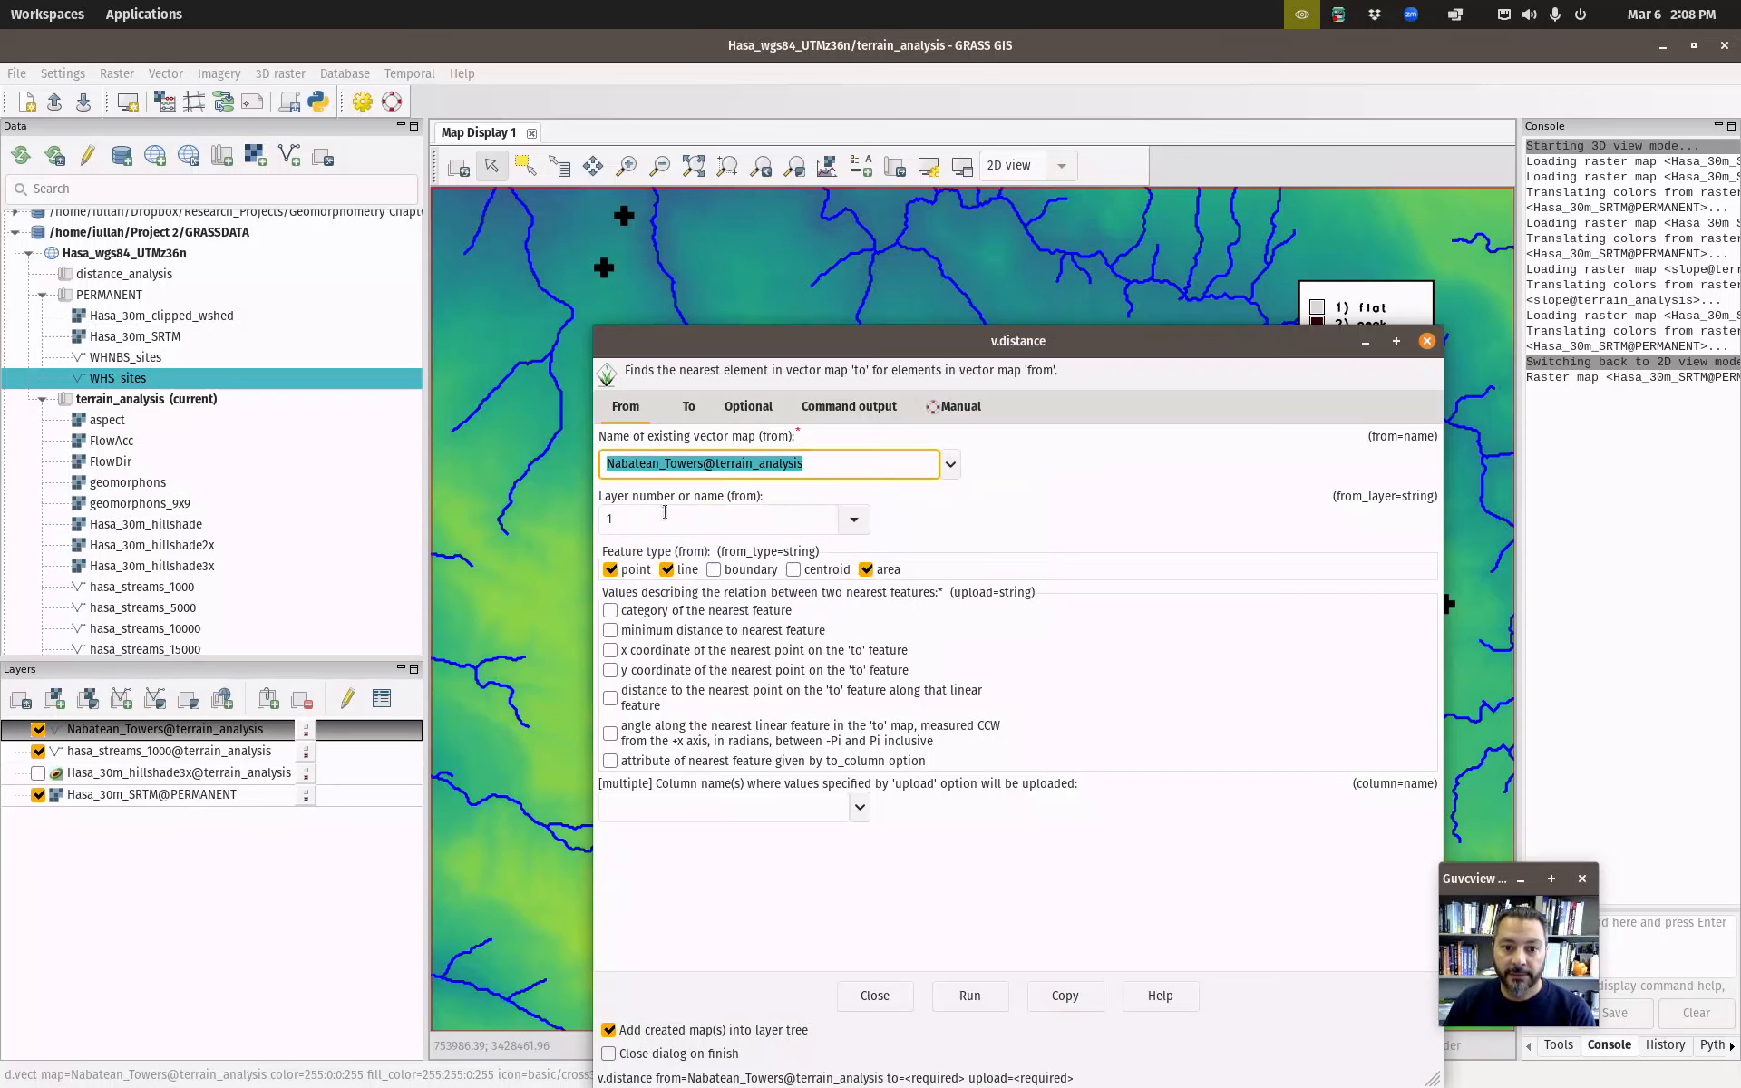
click(689, 410)
click(950, 466)
click(697, 509)
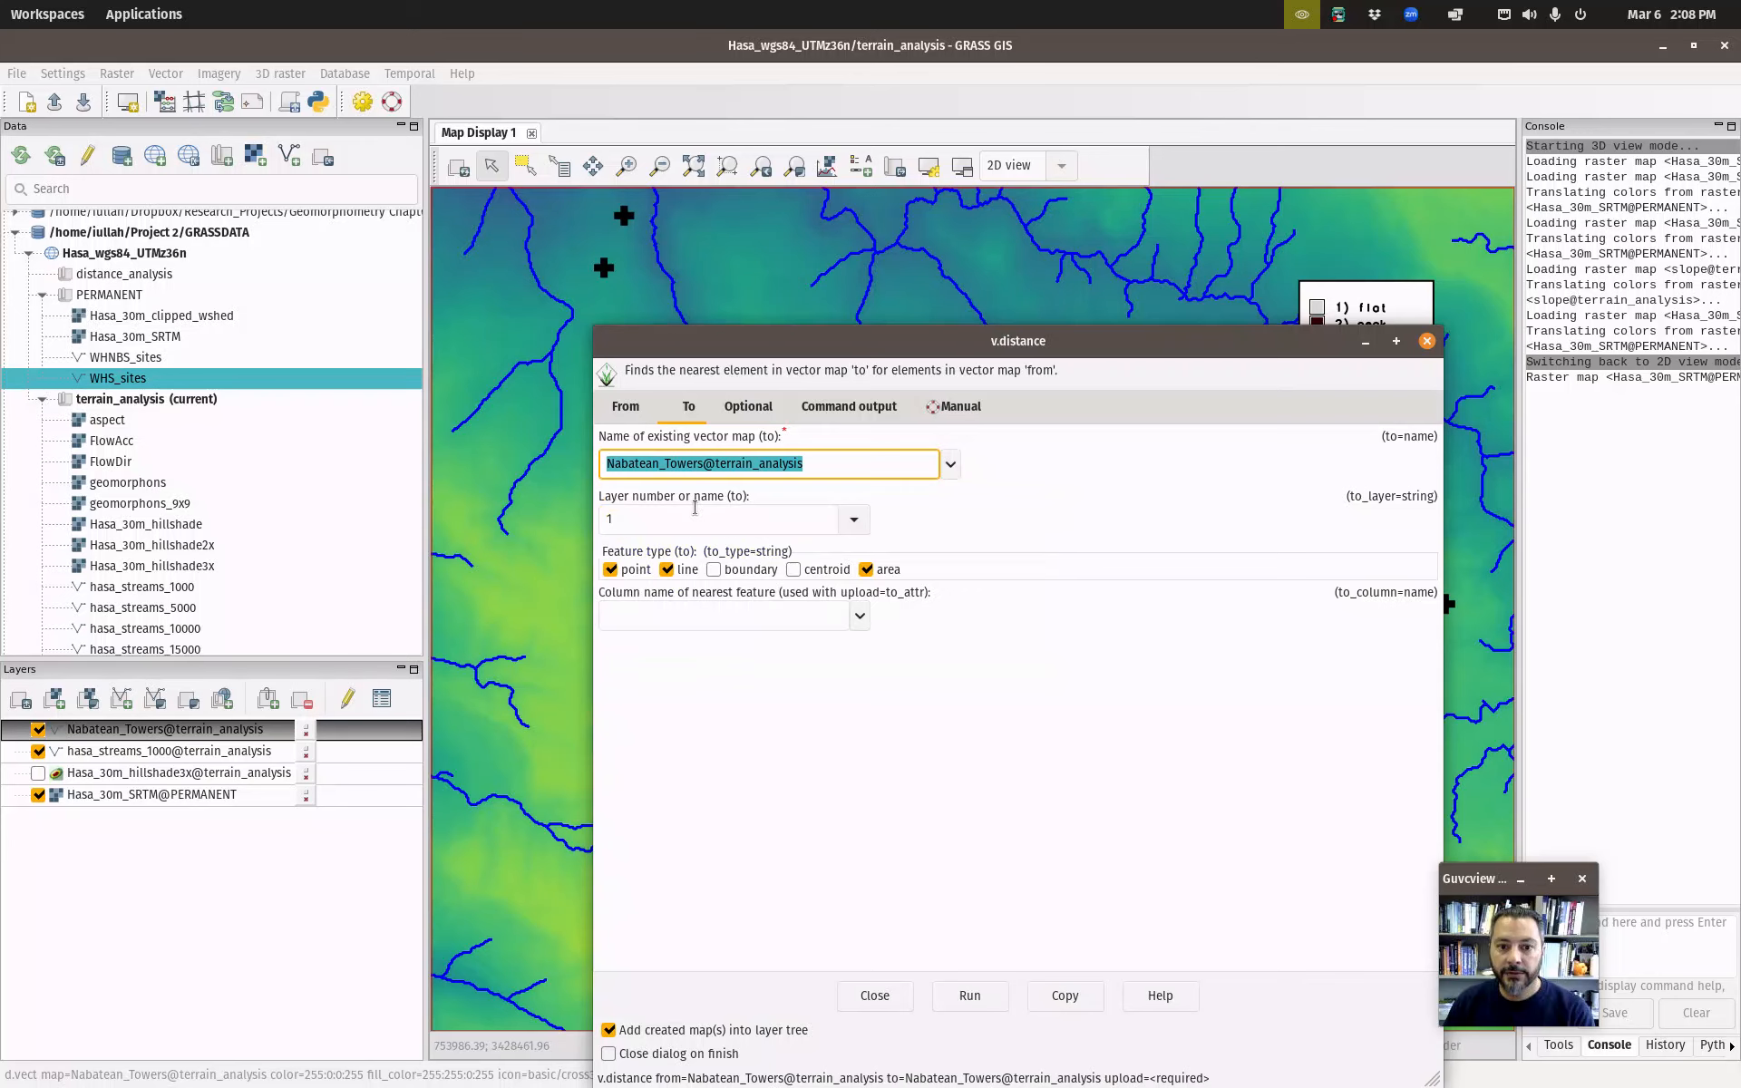
Restrict the v.distance from features to points only and choose the minimum distance to nearest feature as the value to upload.
click(627, 408)
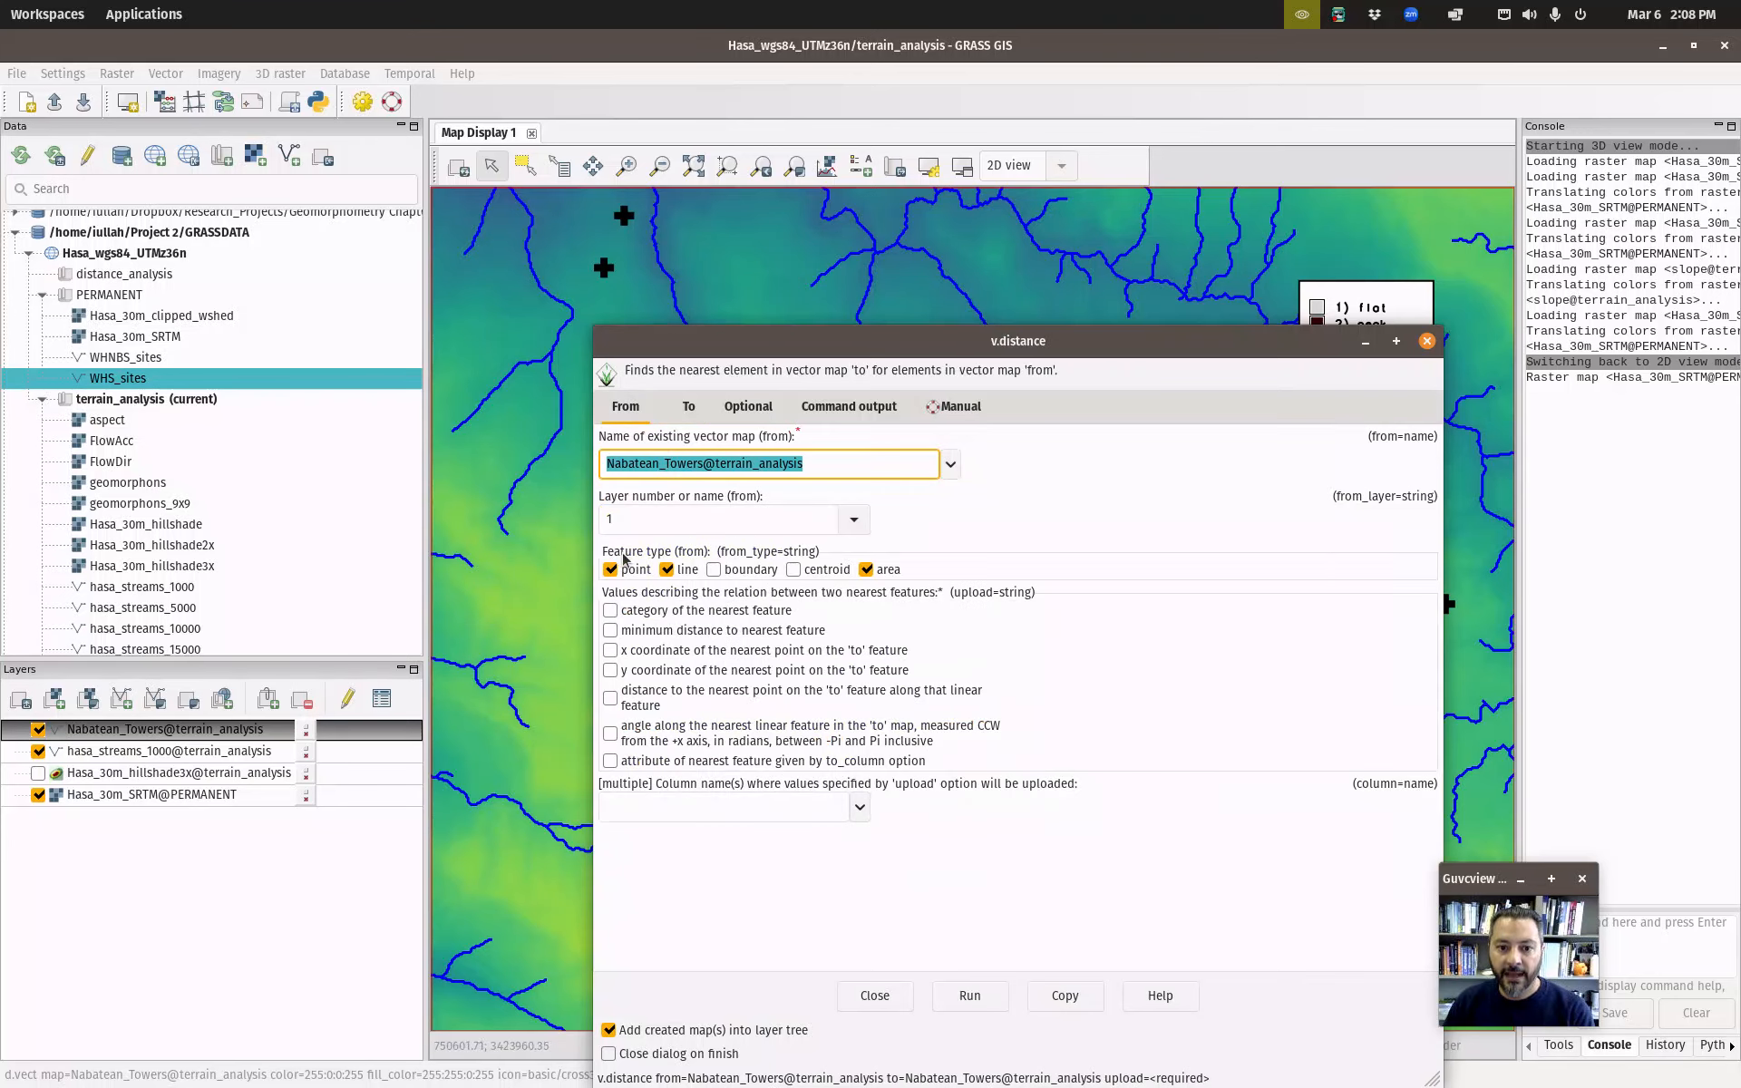
click(666, 570)
click(868, 570)
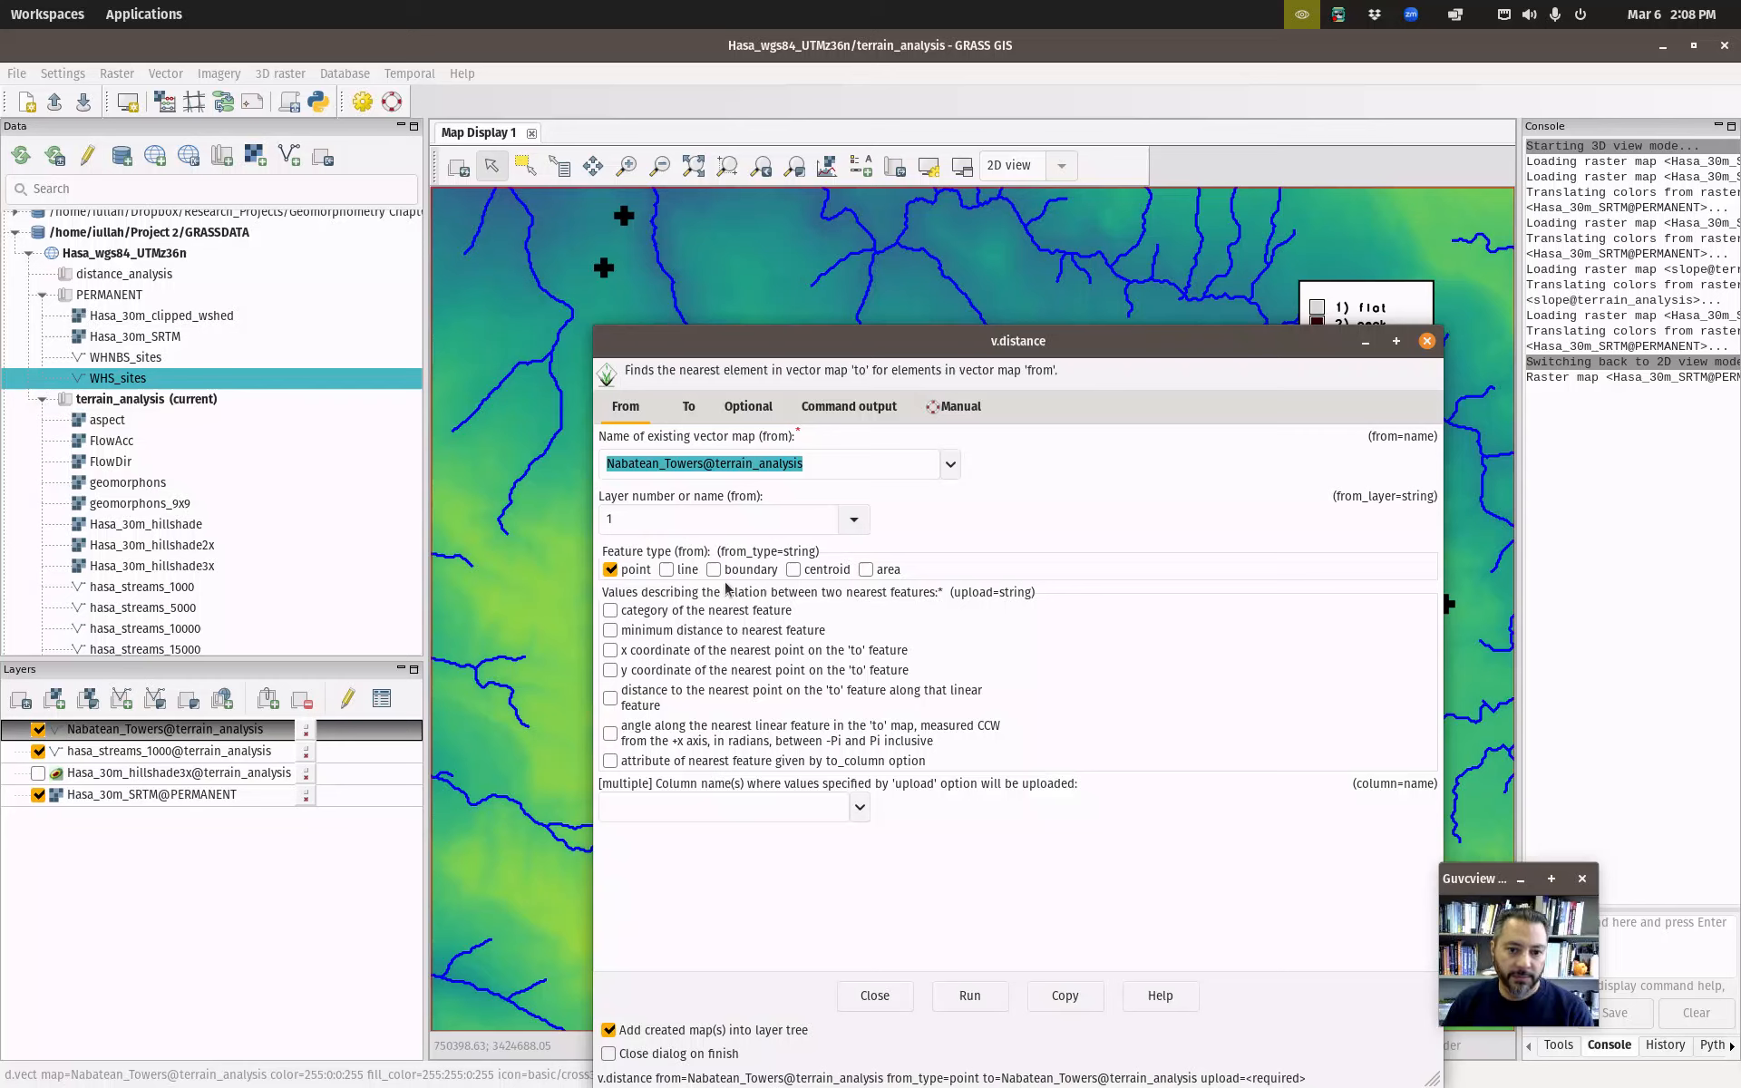
click(609, 632)
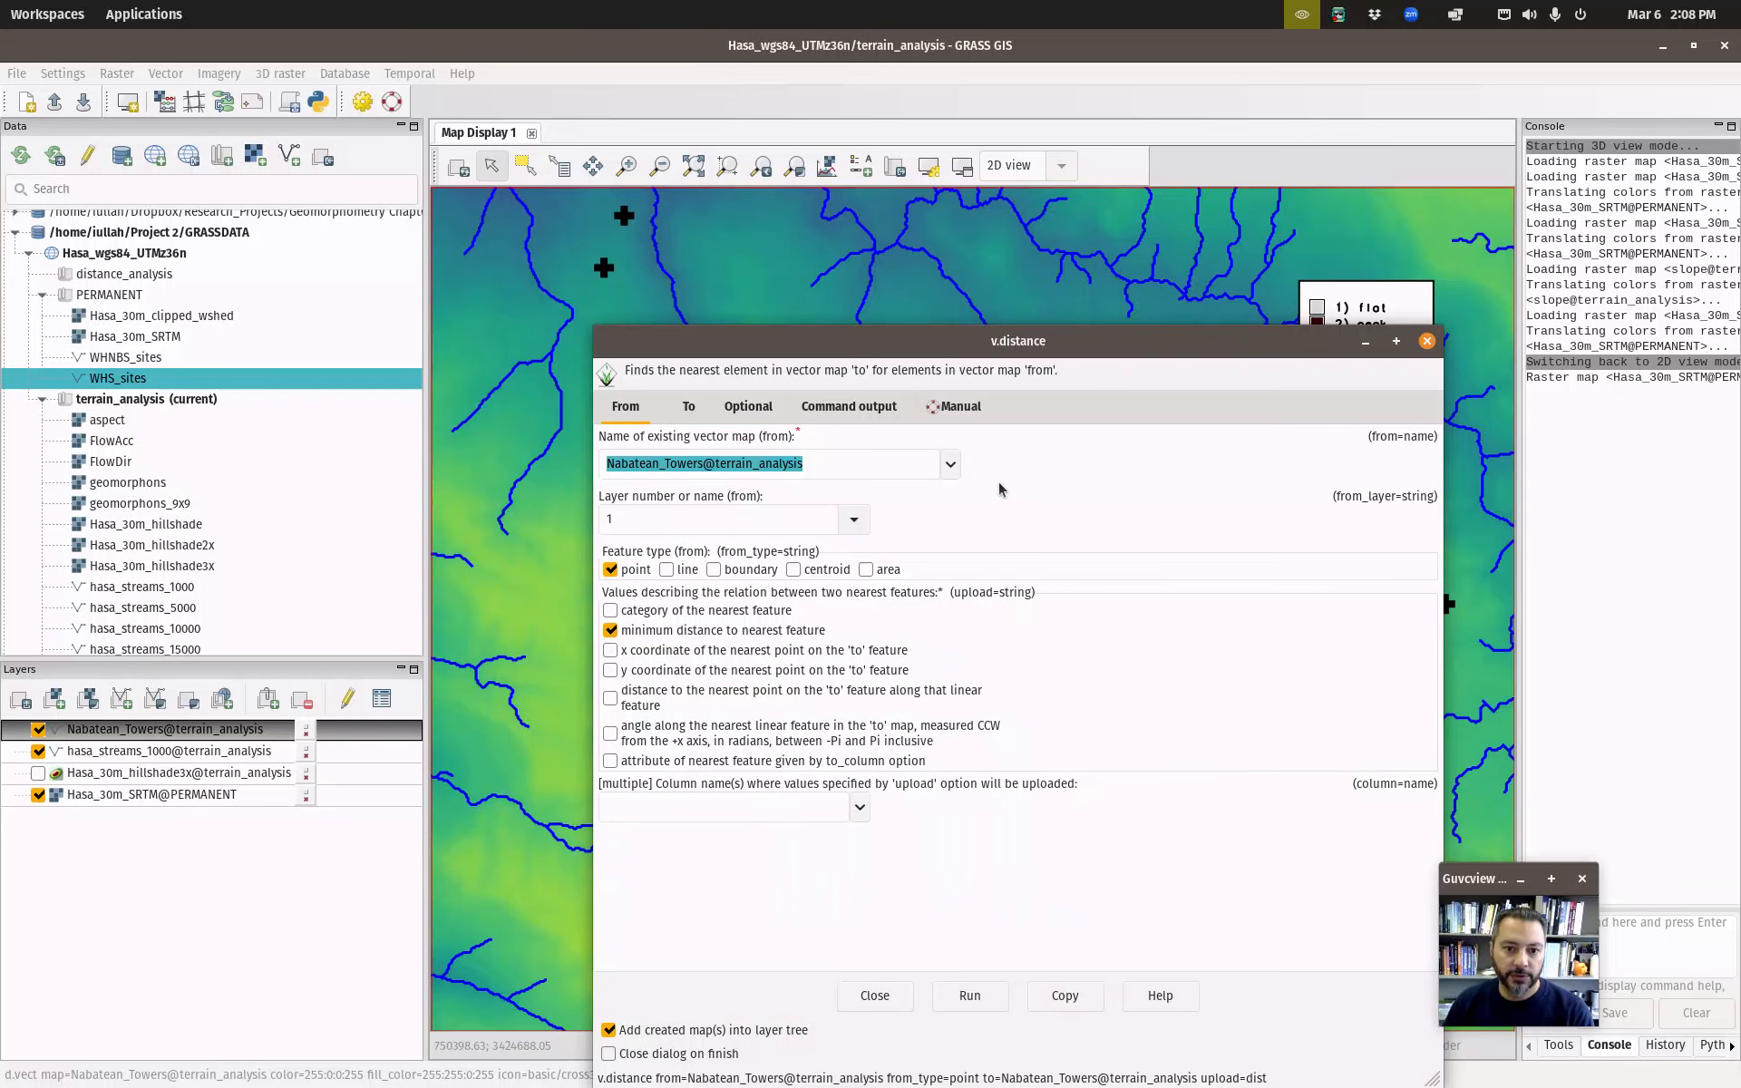
Restrict the v.distance to features to points only and set the minimum distance to 0.01.
click(691, 408)
click(667, 570)
click(866, 569)
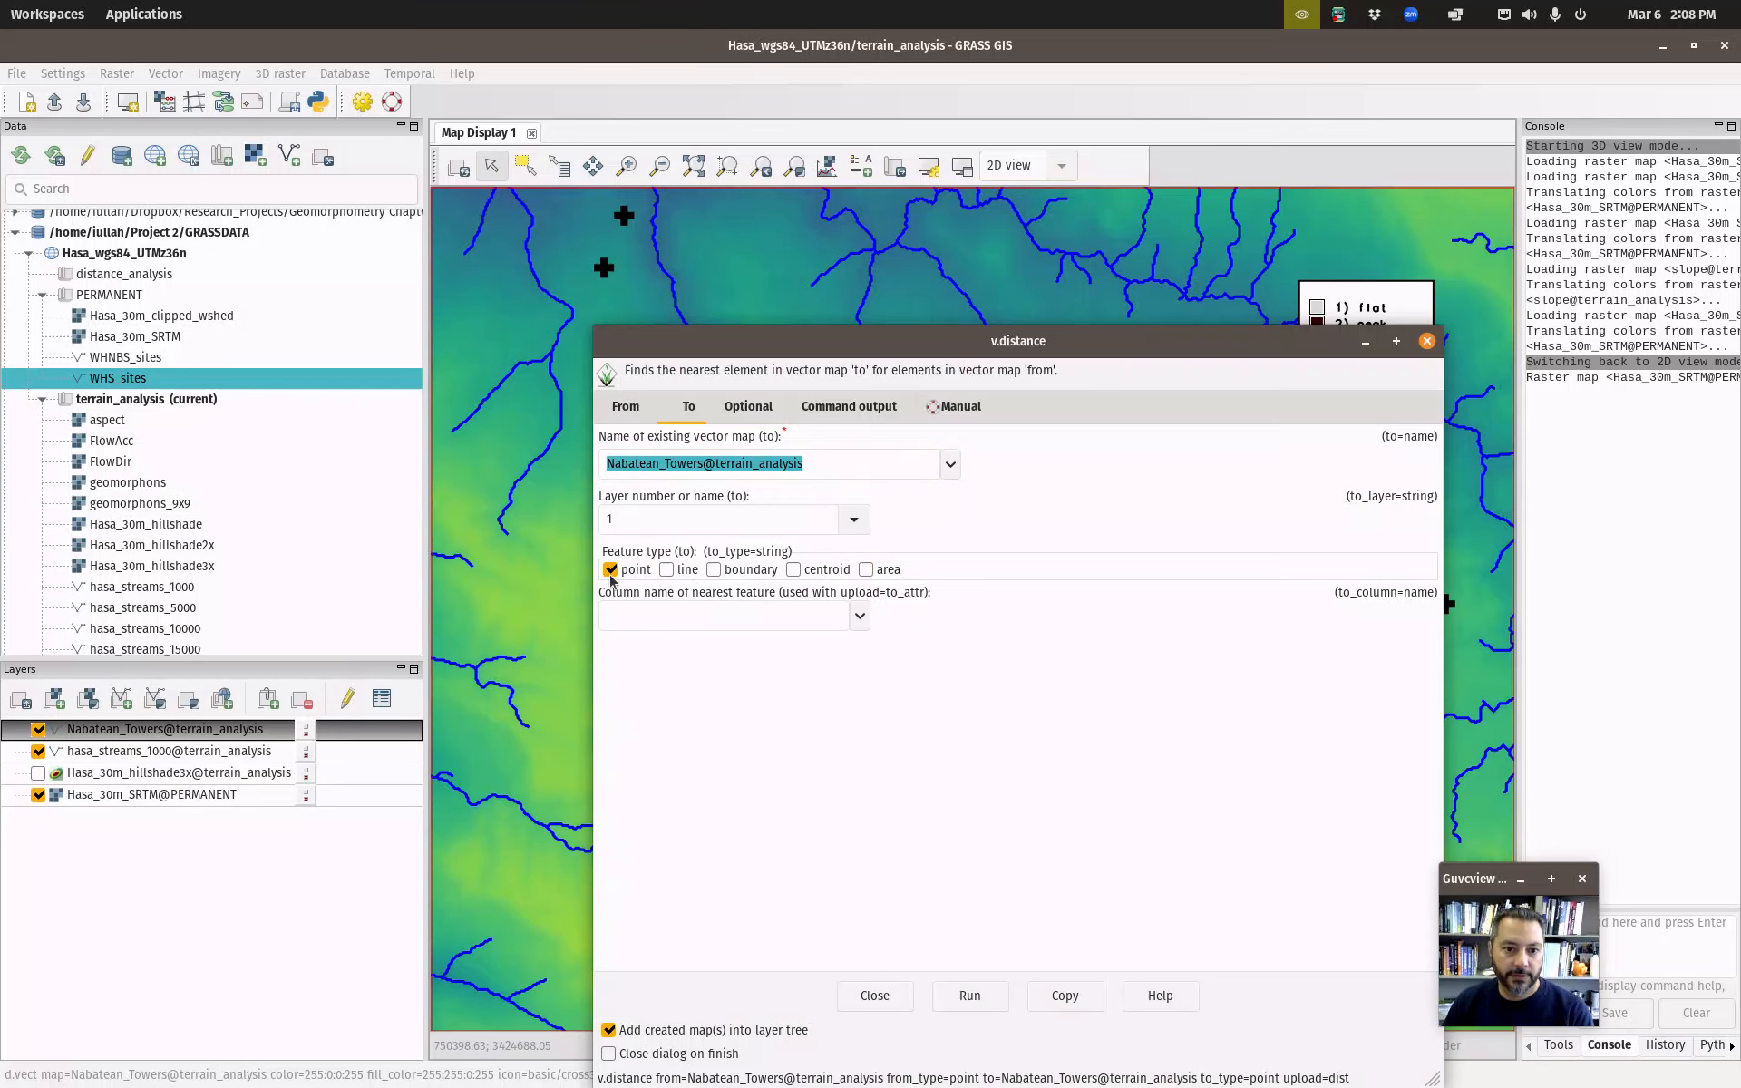
click(753, 410)
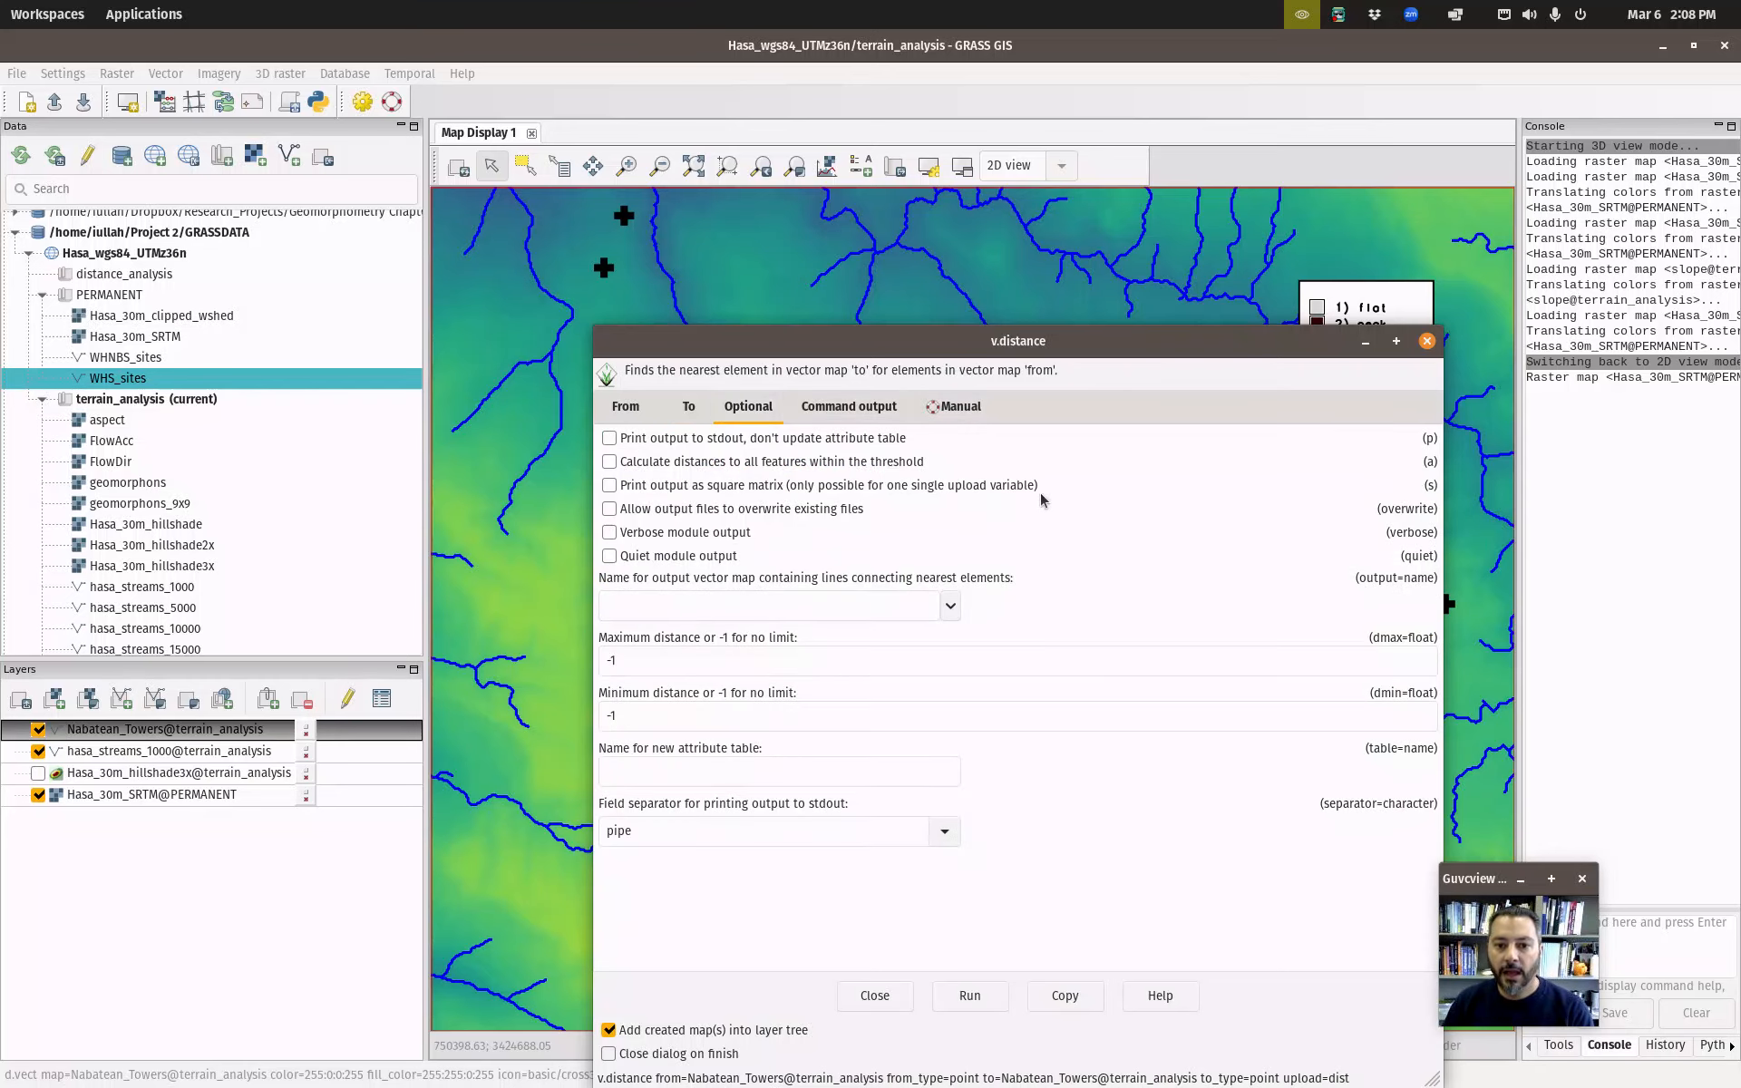
triple_click(648, 715)
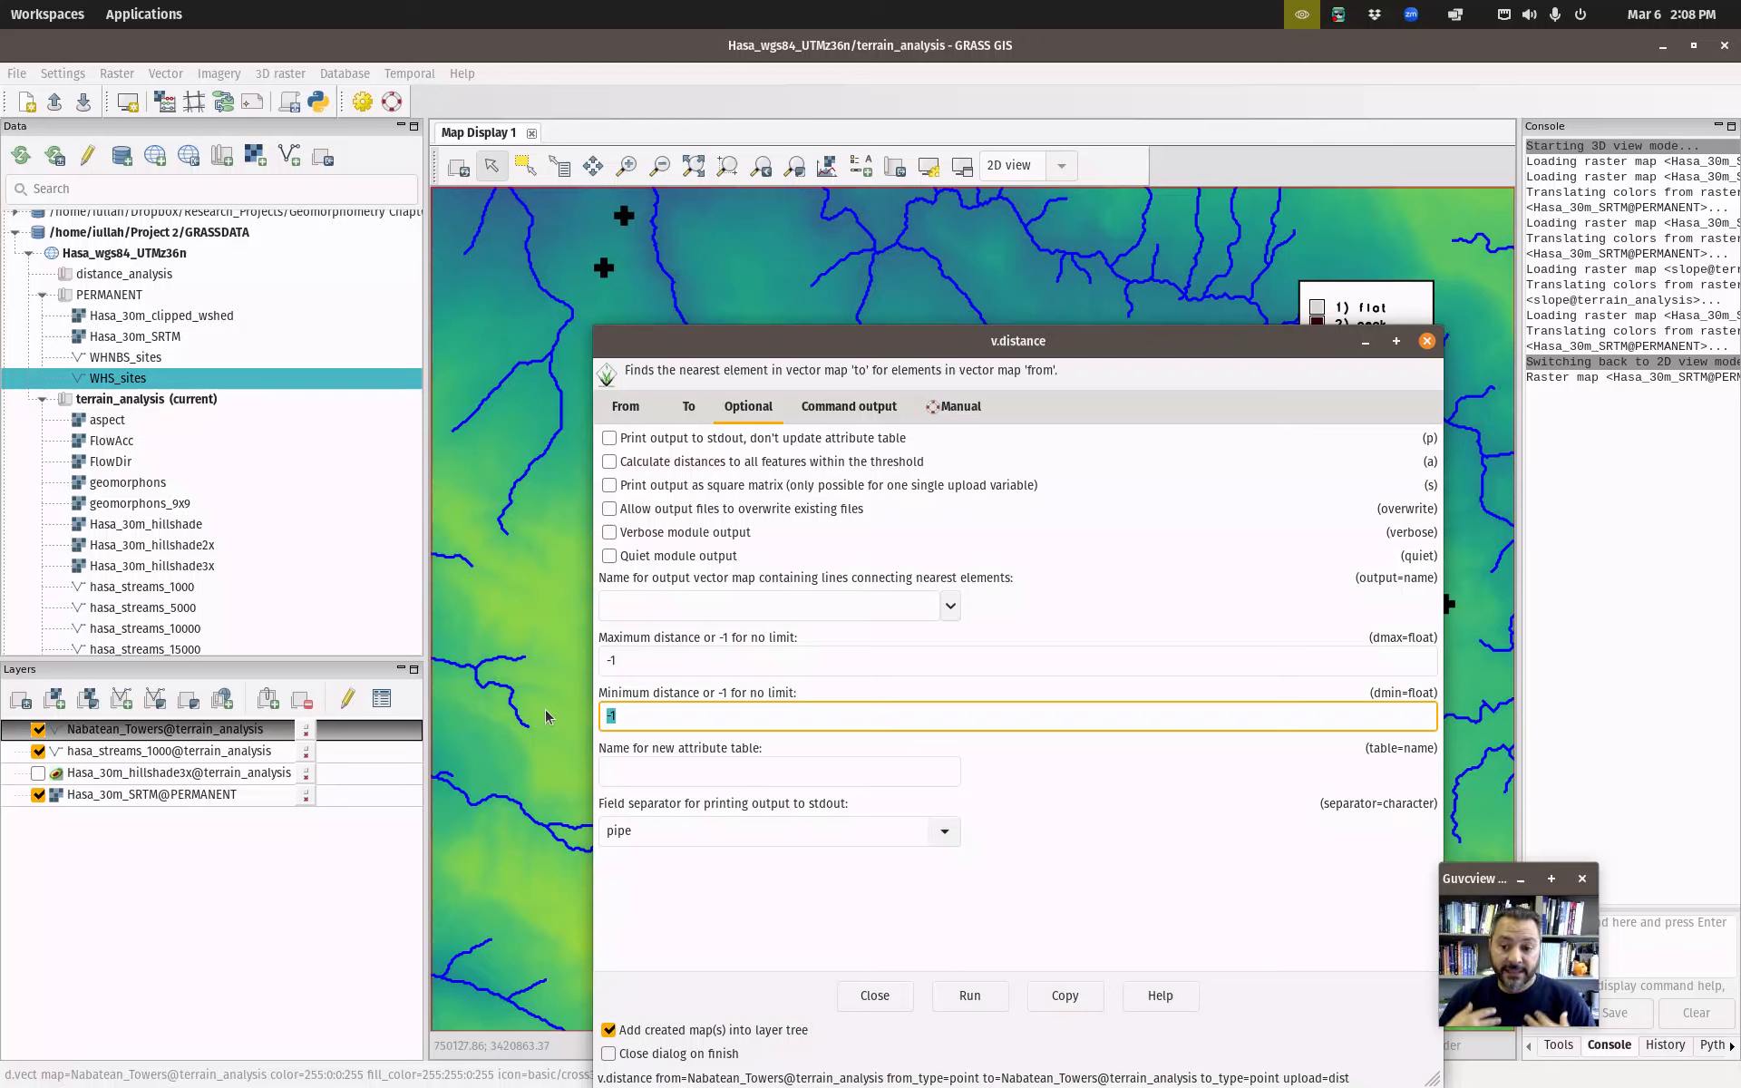
text(0.01)
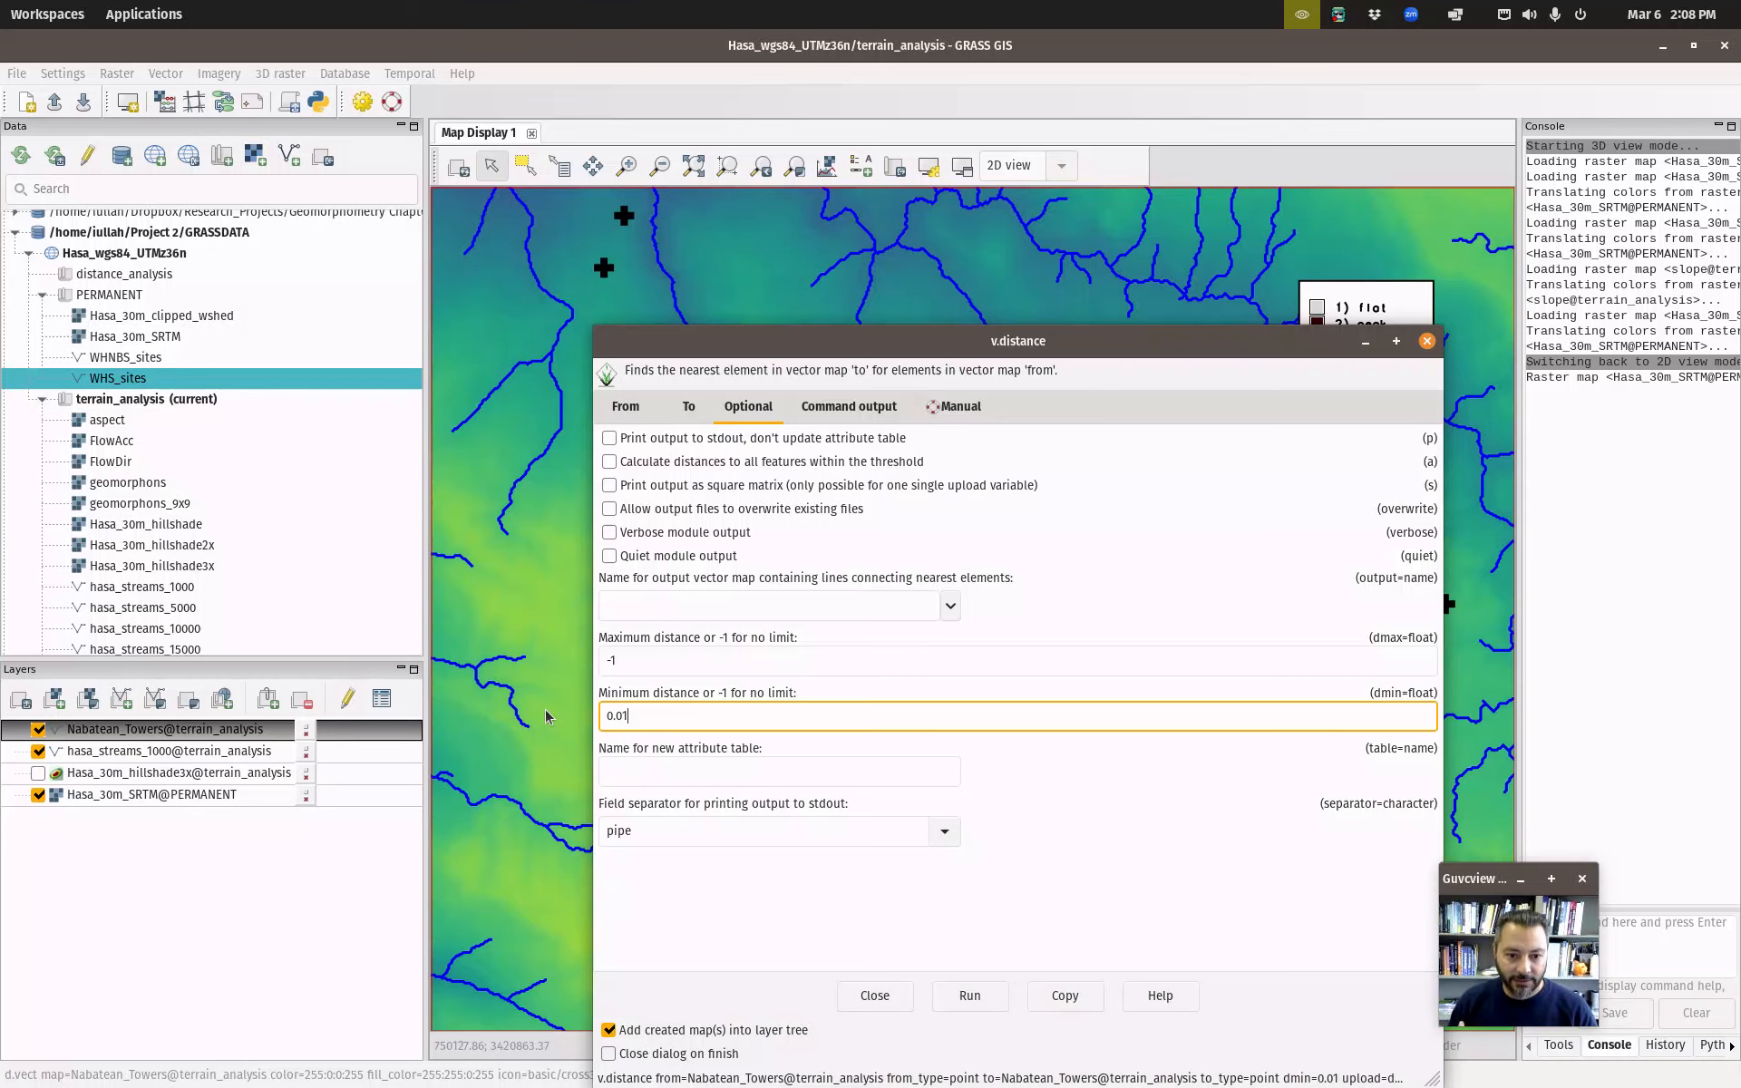
Run v.distance with output printed to stdout instead of updating the attribute table, and review the listed tower distances.
click(625, 406)
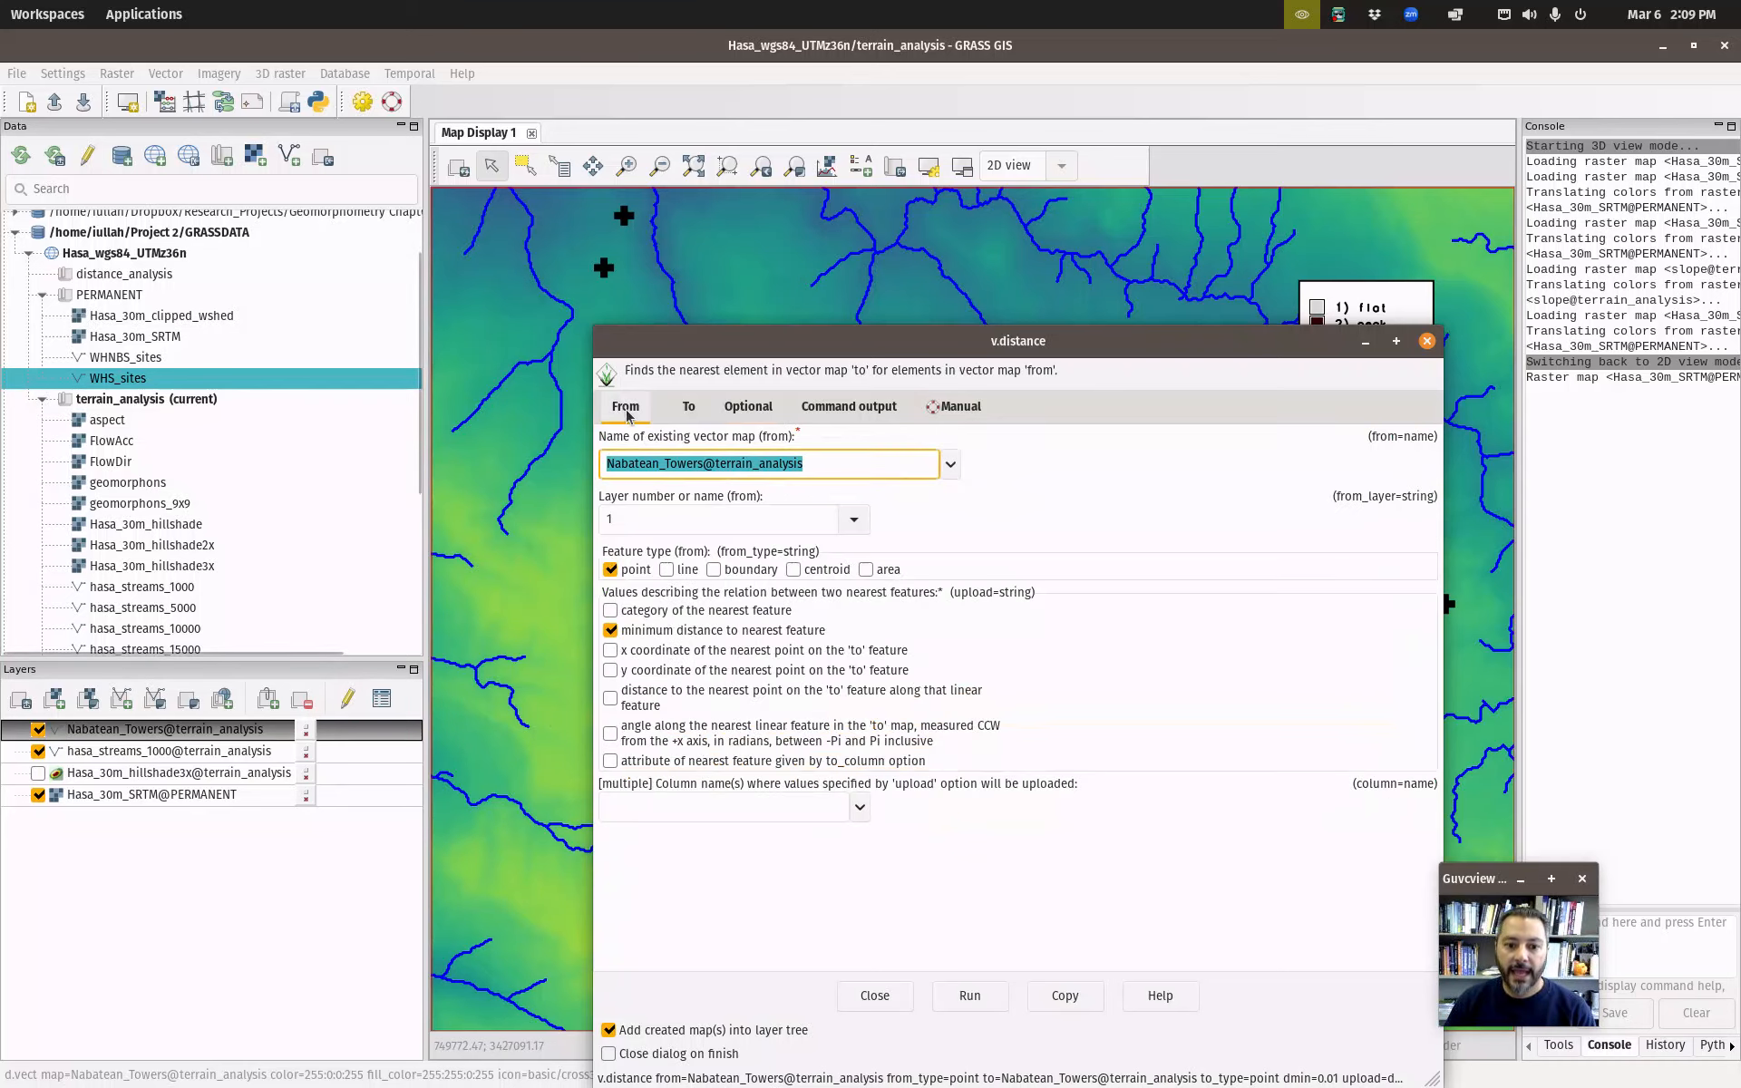
click(686, 407)
click(747, 406)
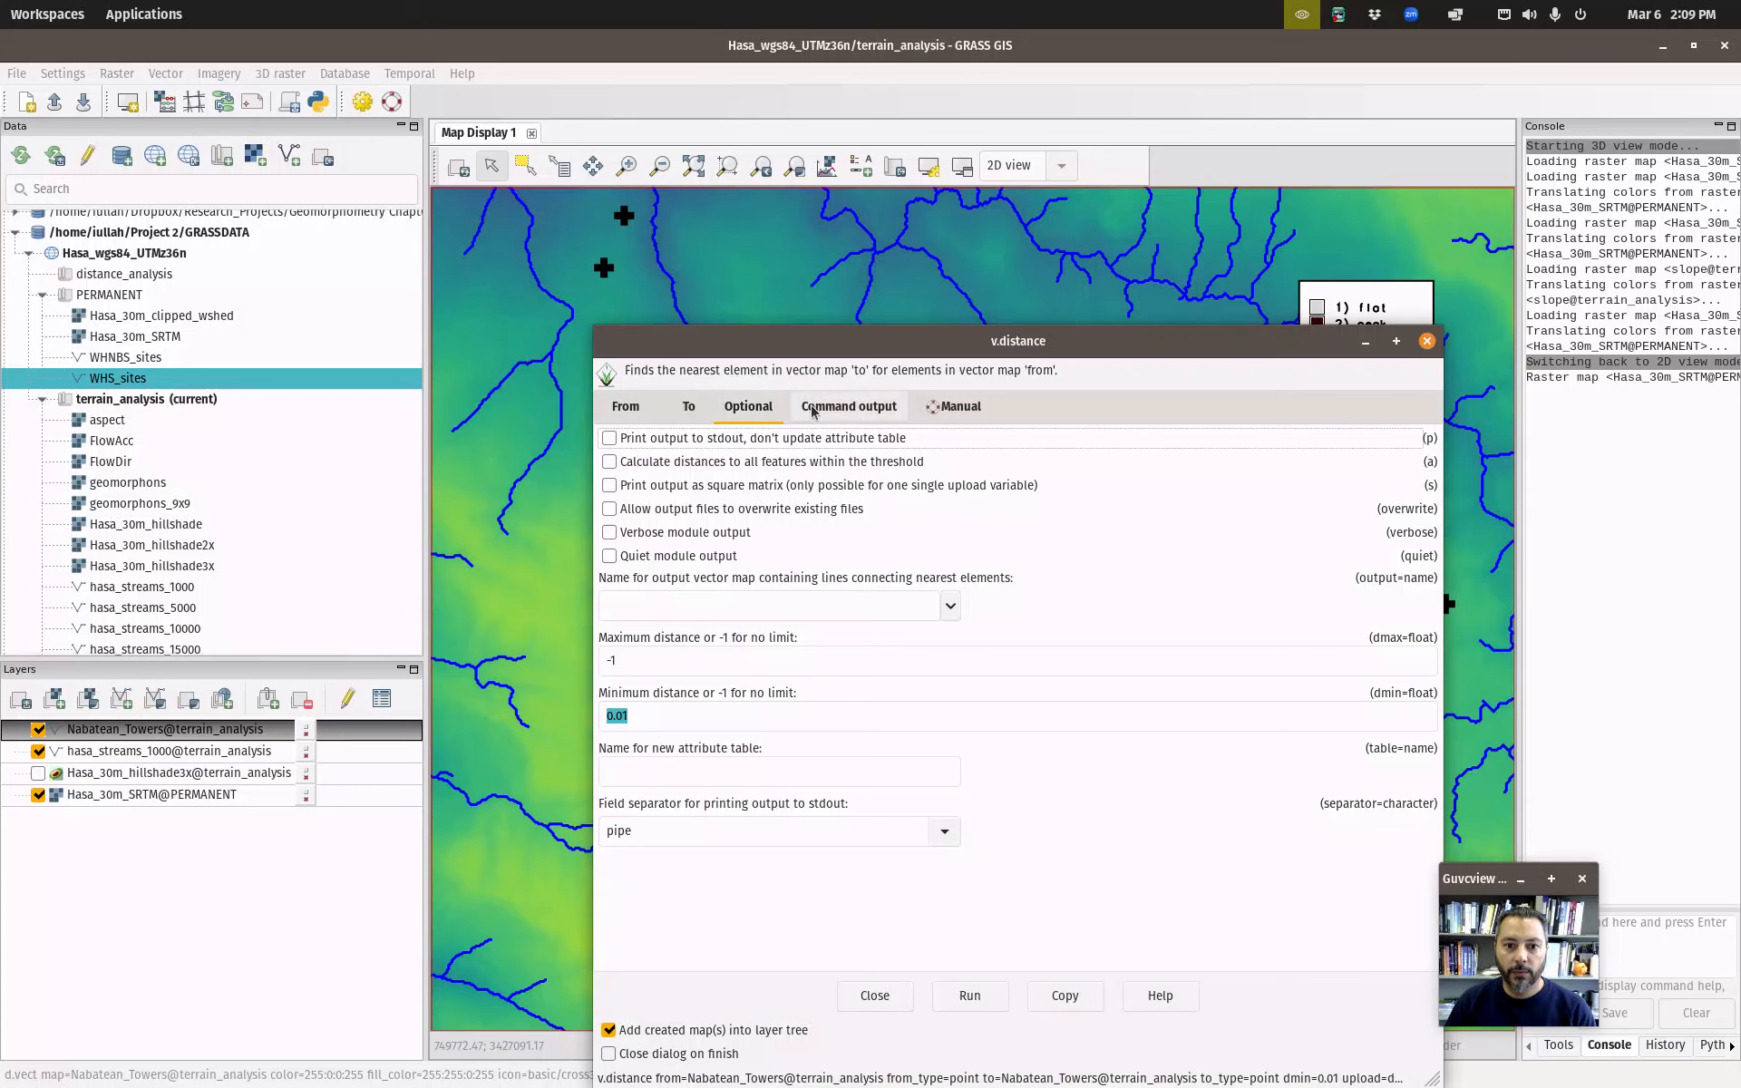
click(610, 438)
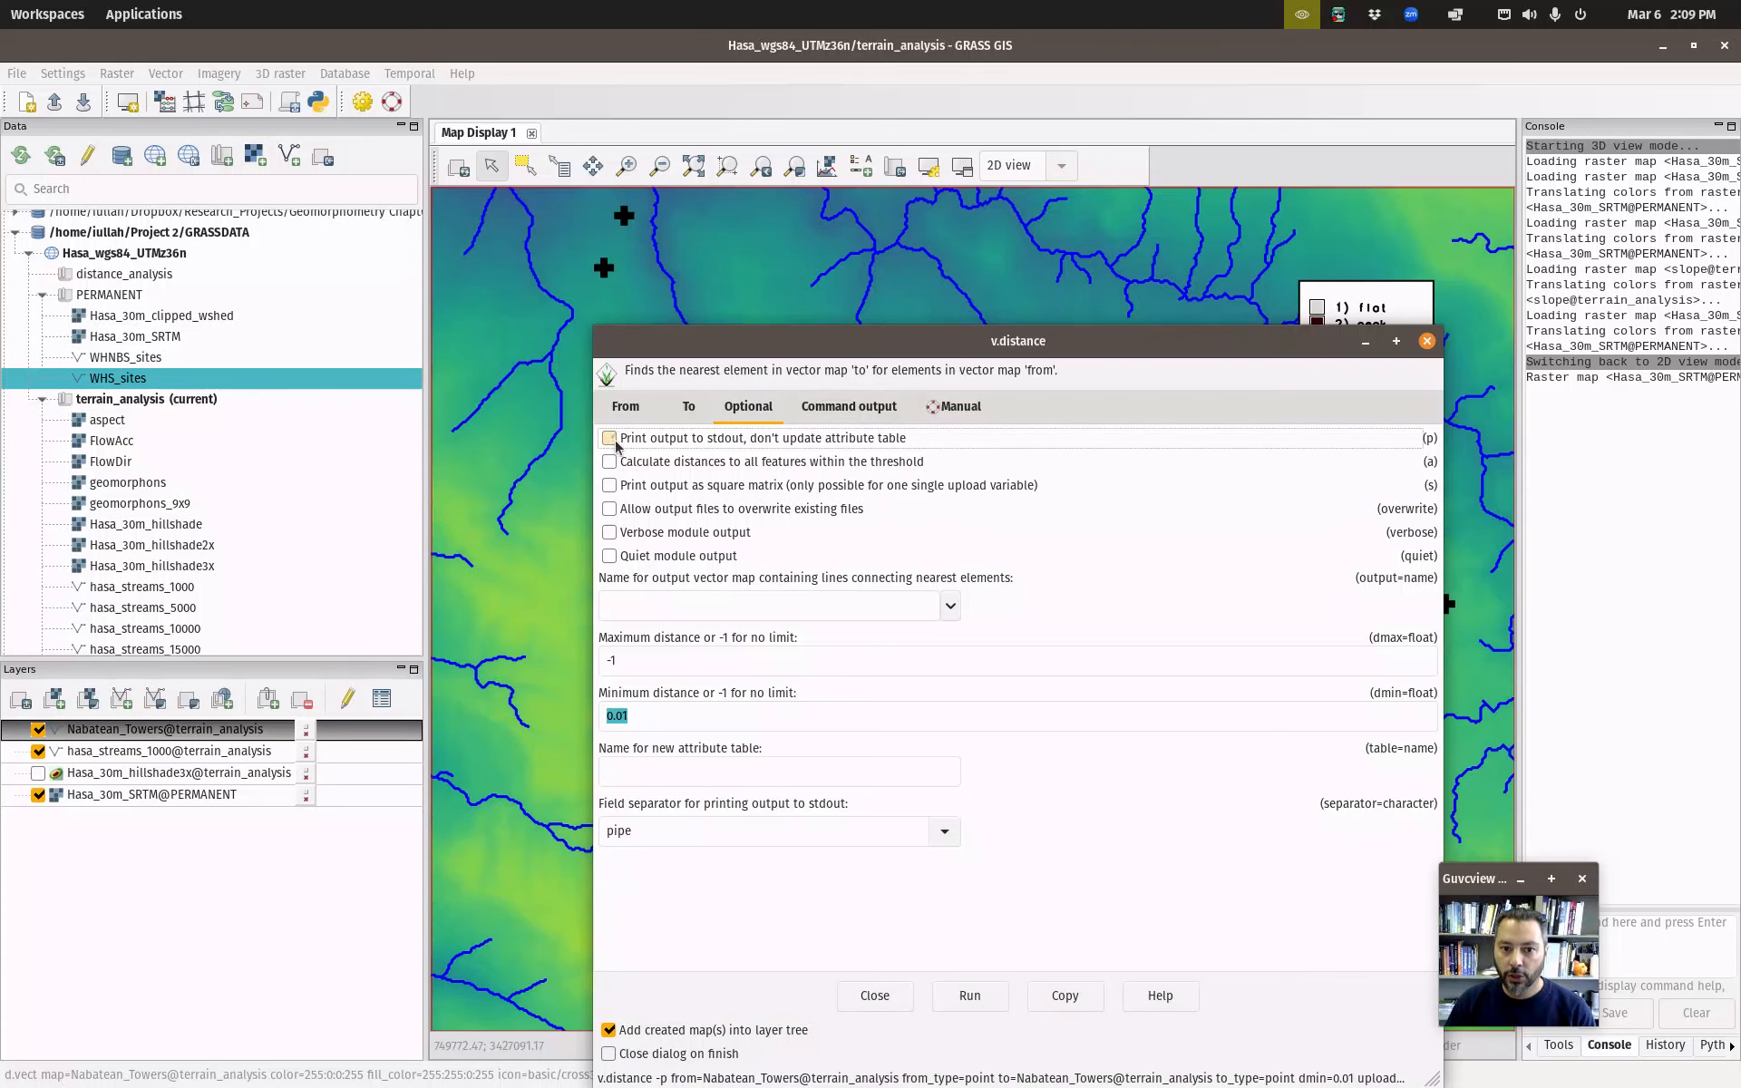
drag(762, 348, 617, 261)
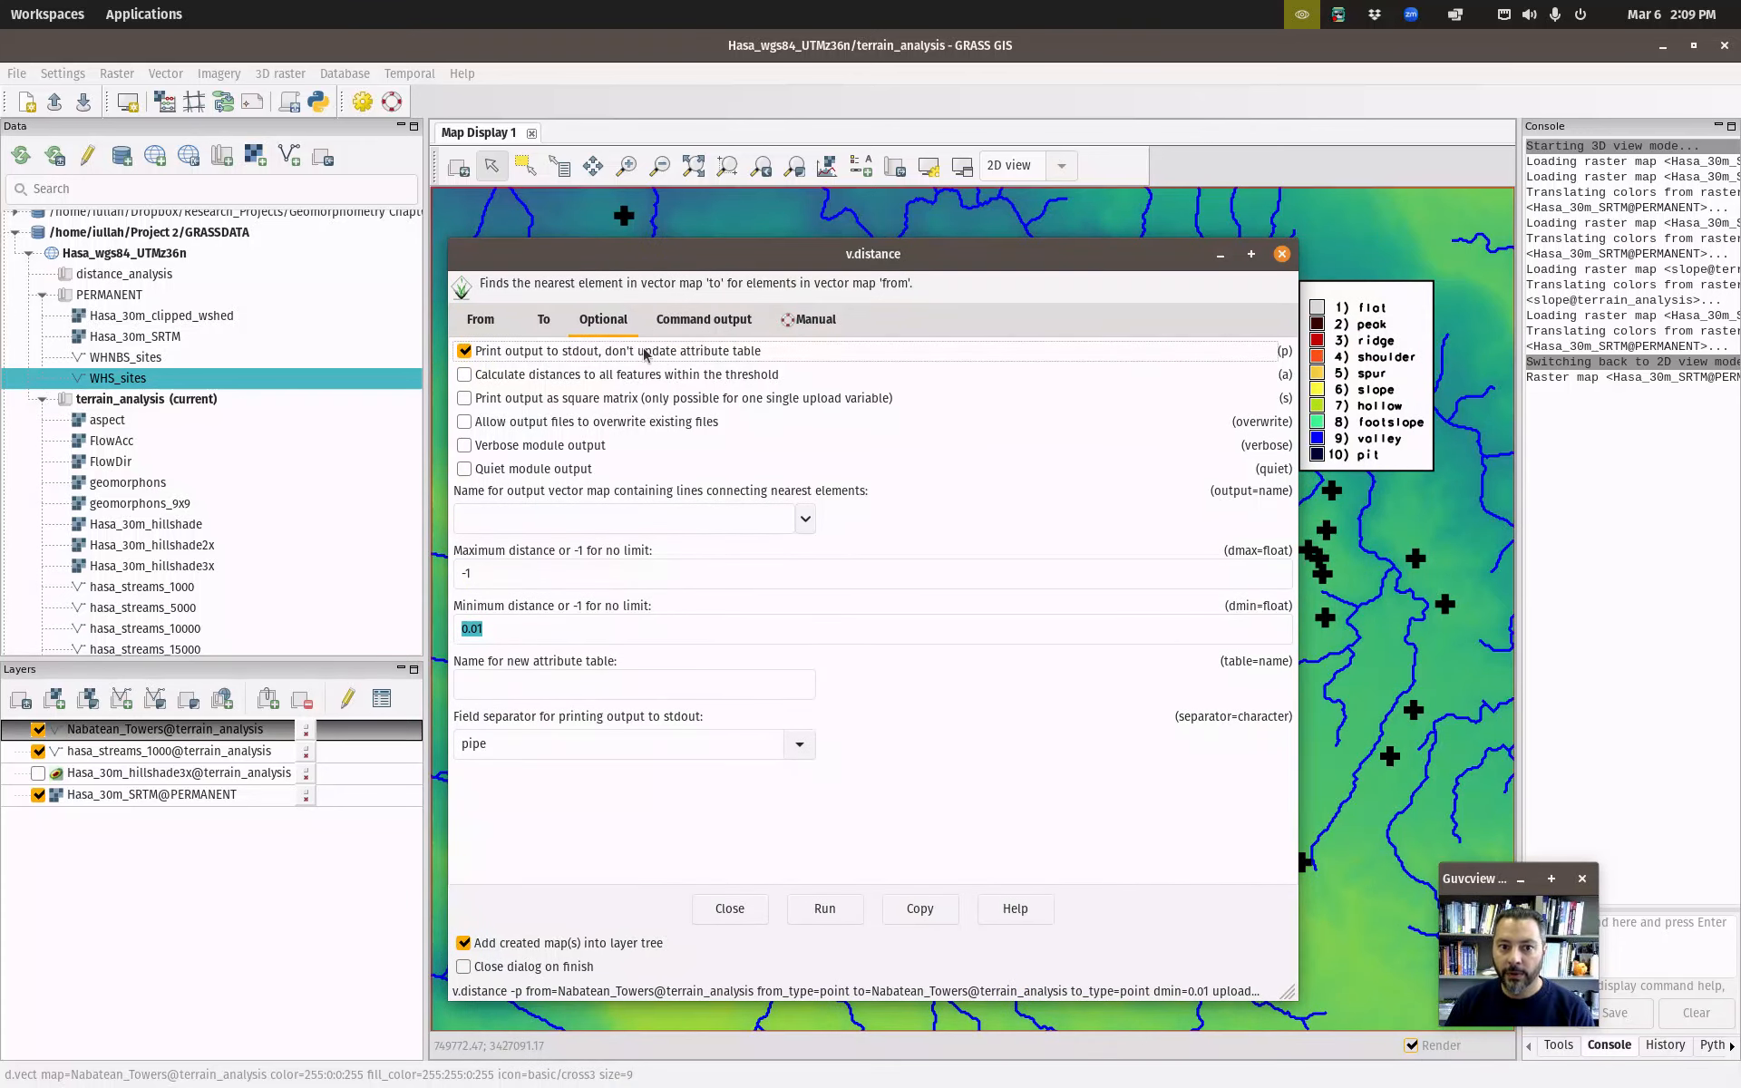
click(824, 916)
scroll(532, 632, up, 10)
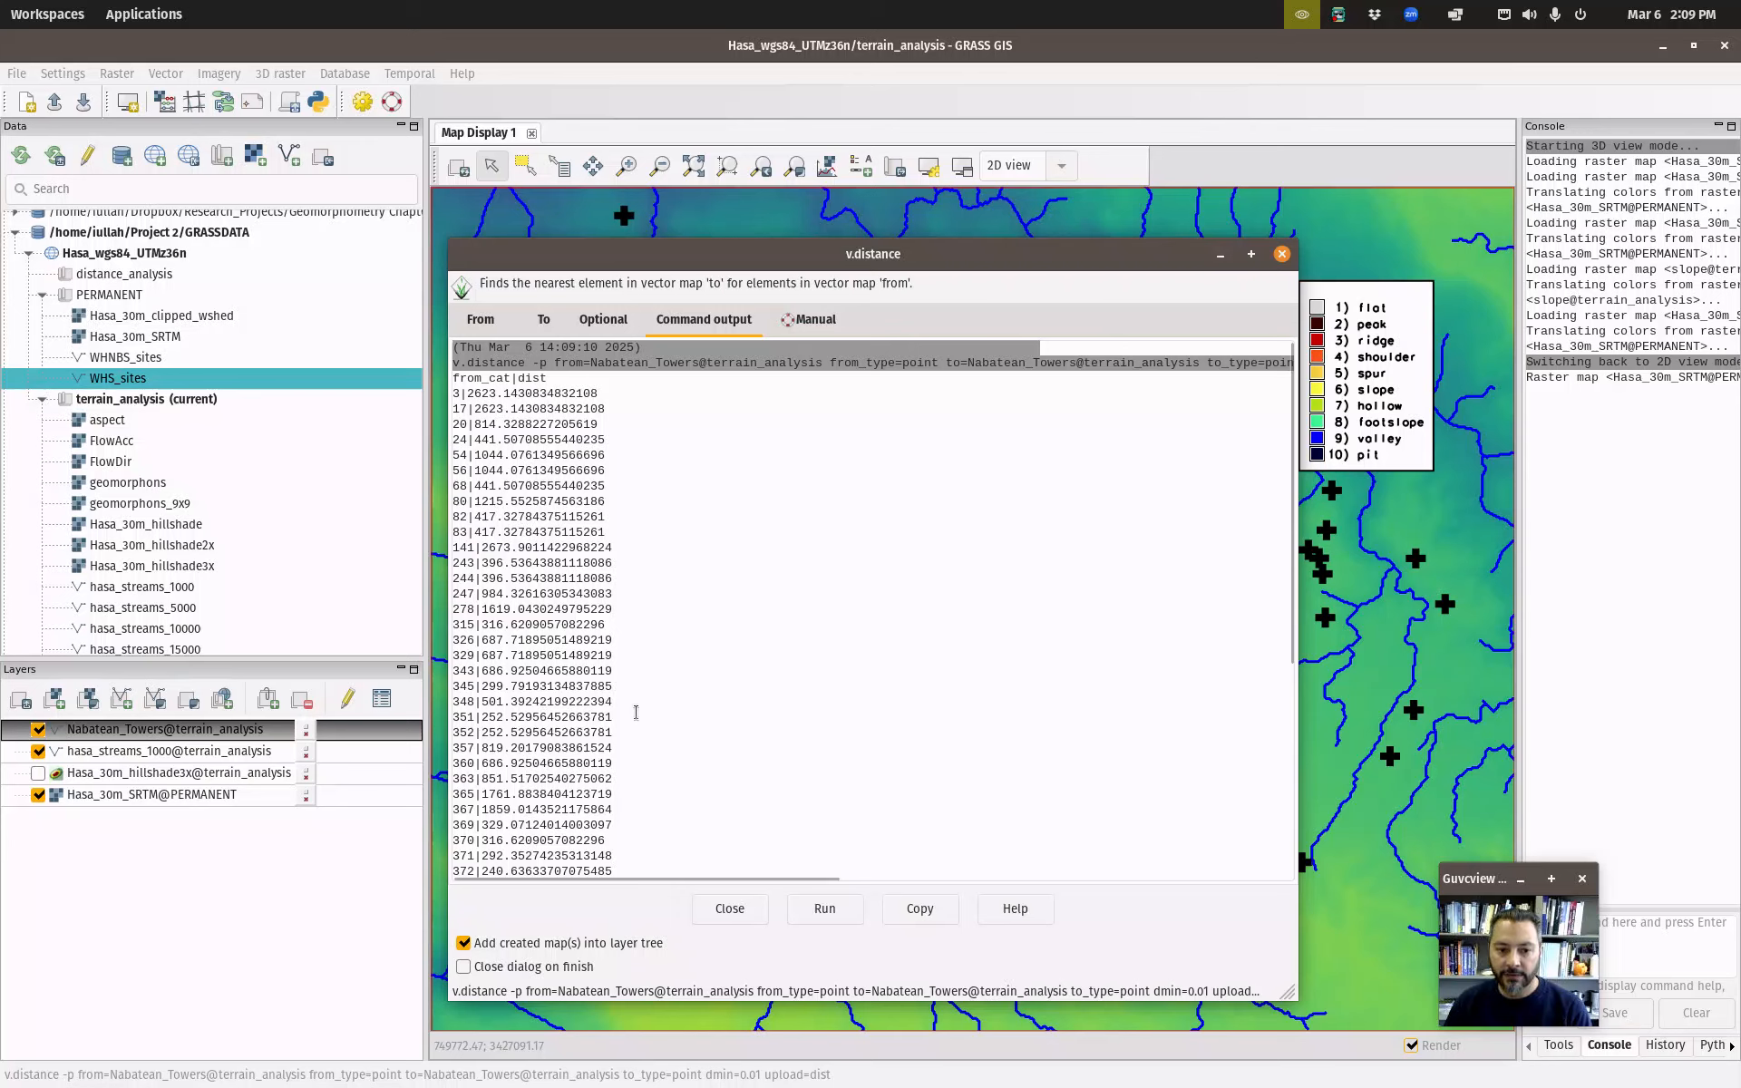
scroll(559, 652, down, 8)
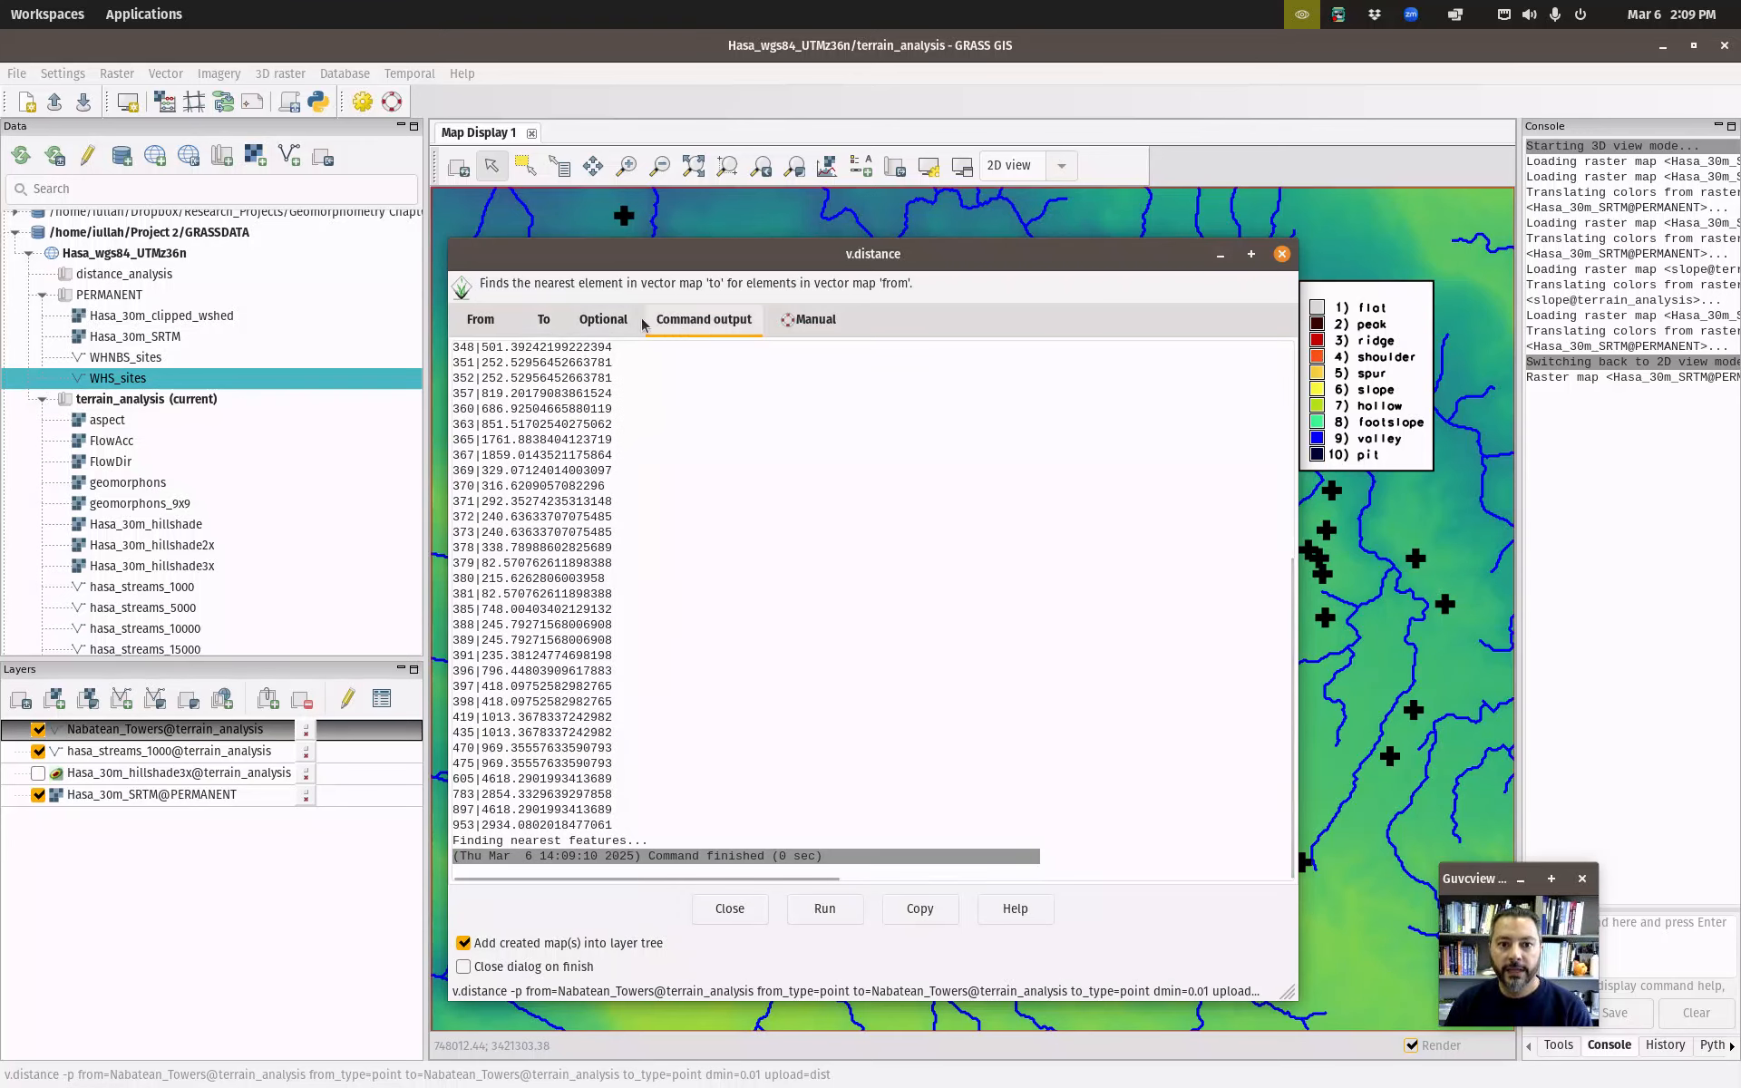
Turn off printing to stdout, set the upload column to Nearest_tower, and try to run v.distance.
click(598, 322)
click(466, 352)
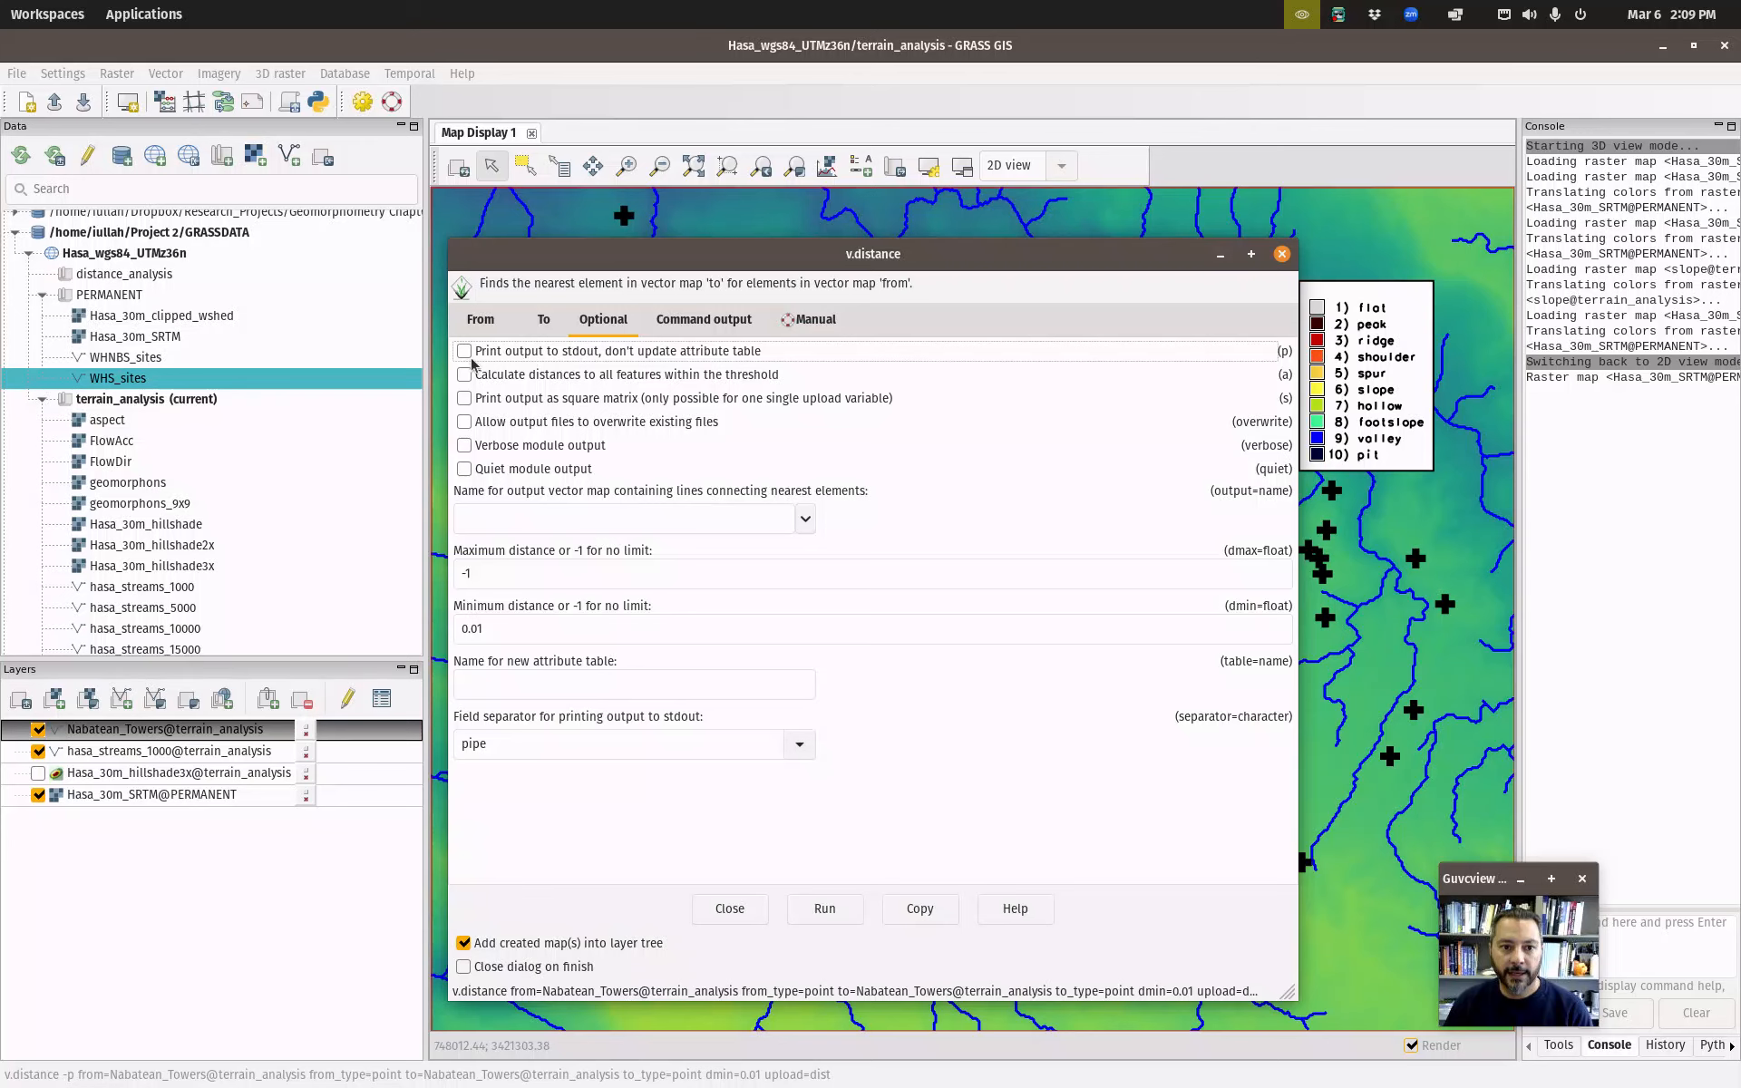
click(486, 321)
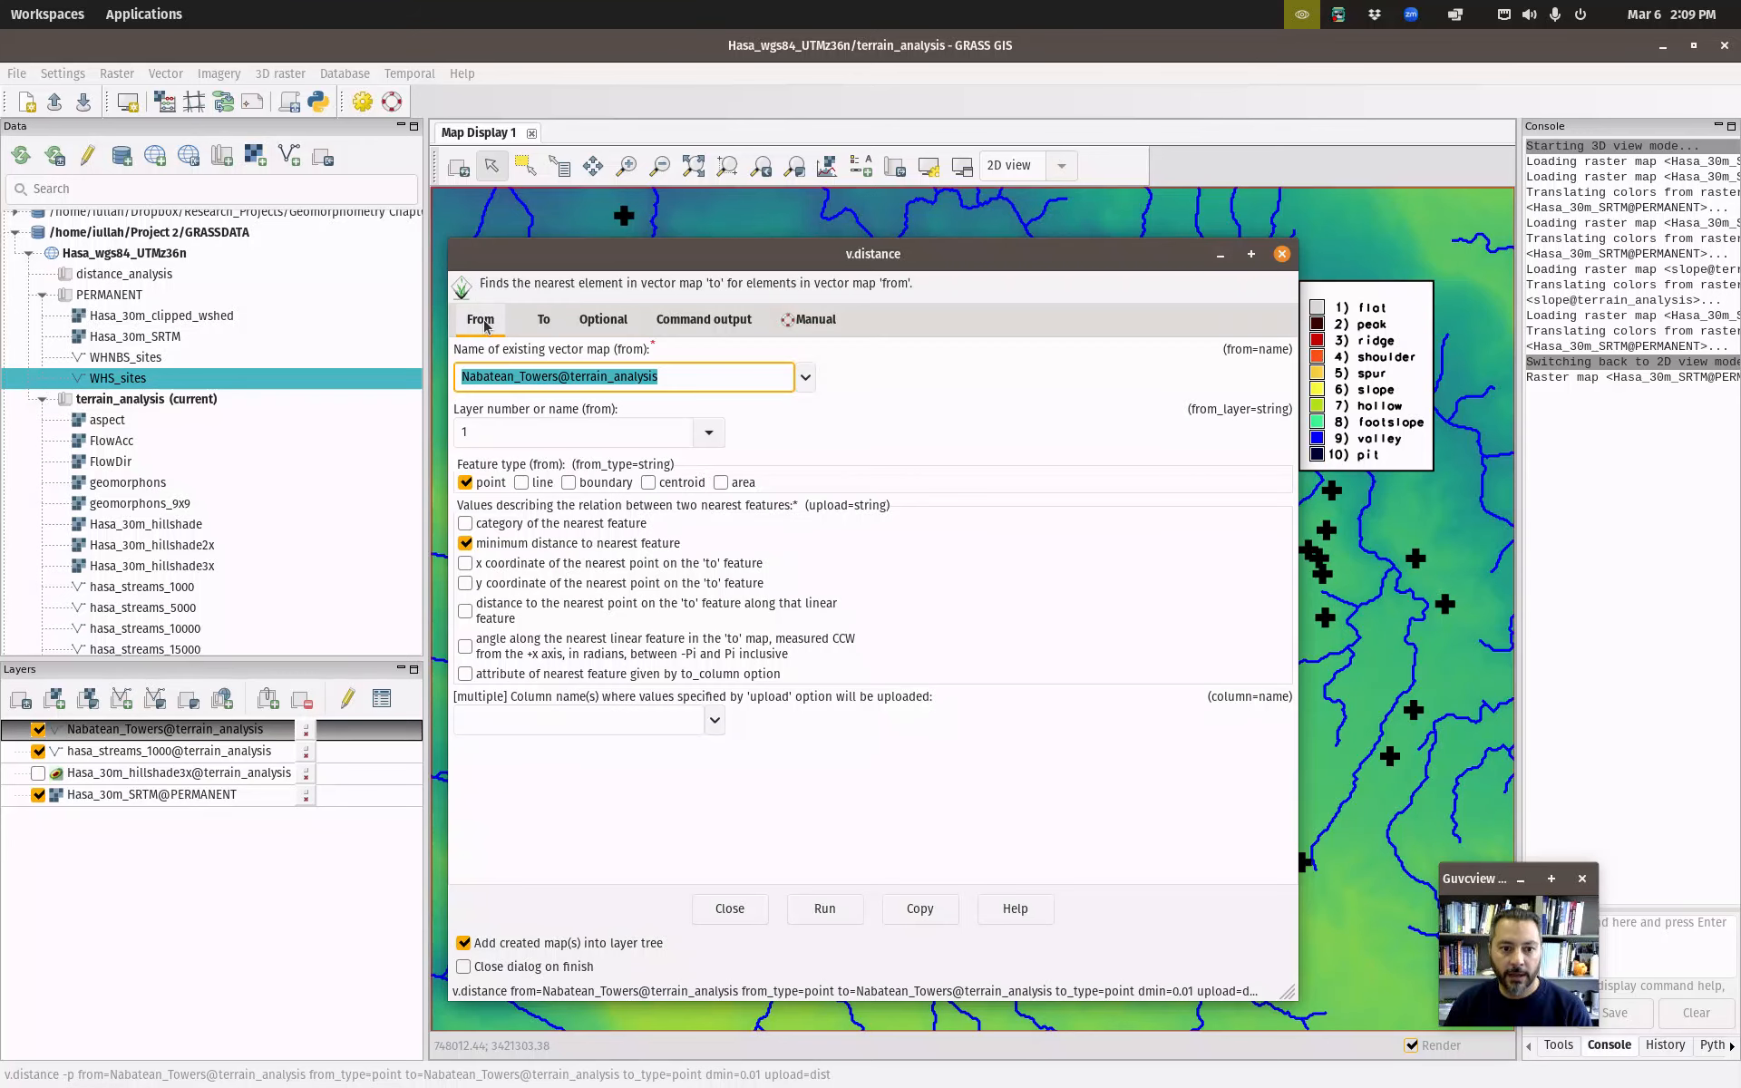
click(585, 712)
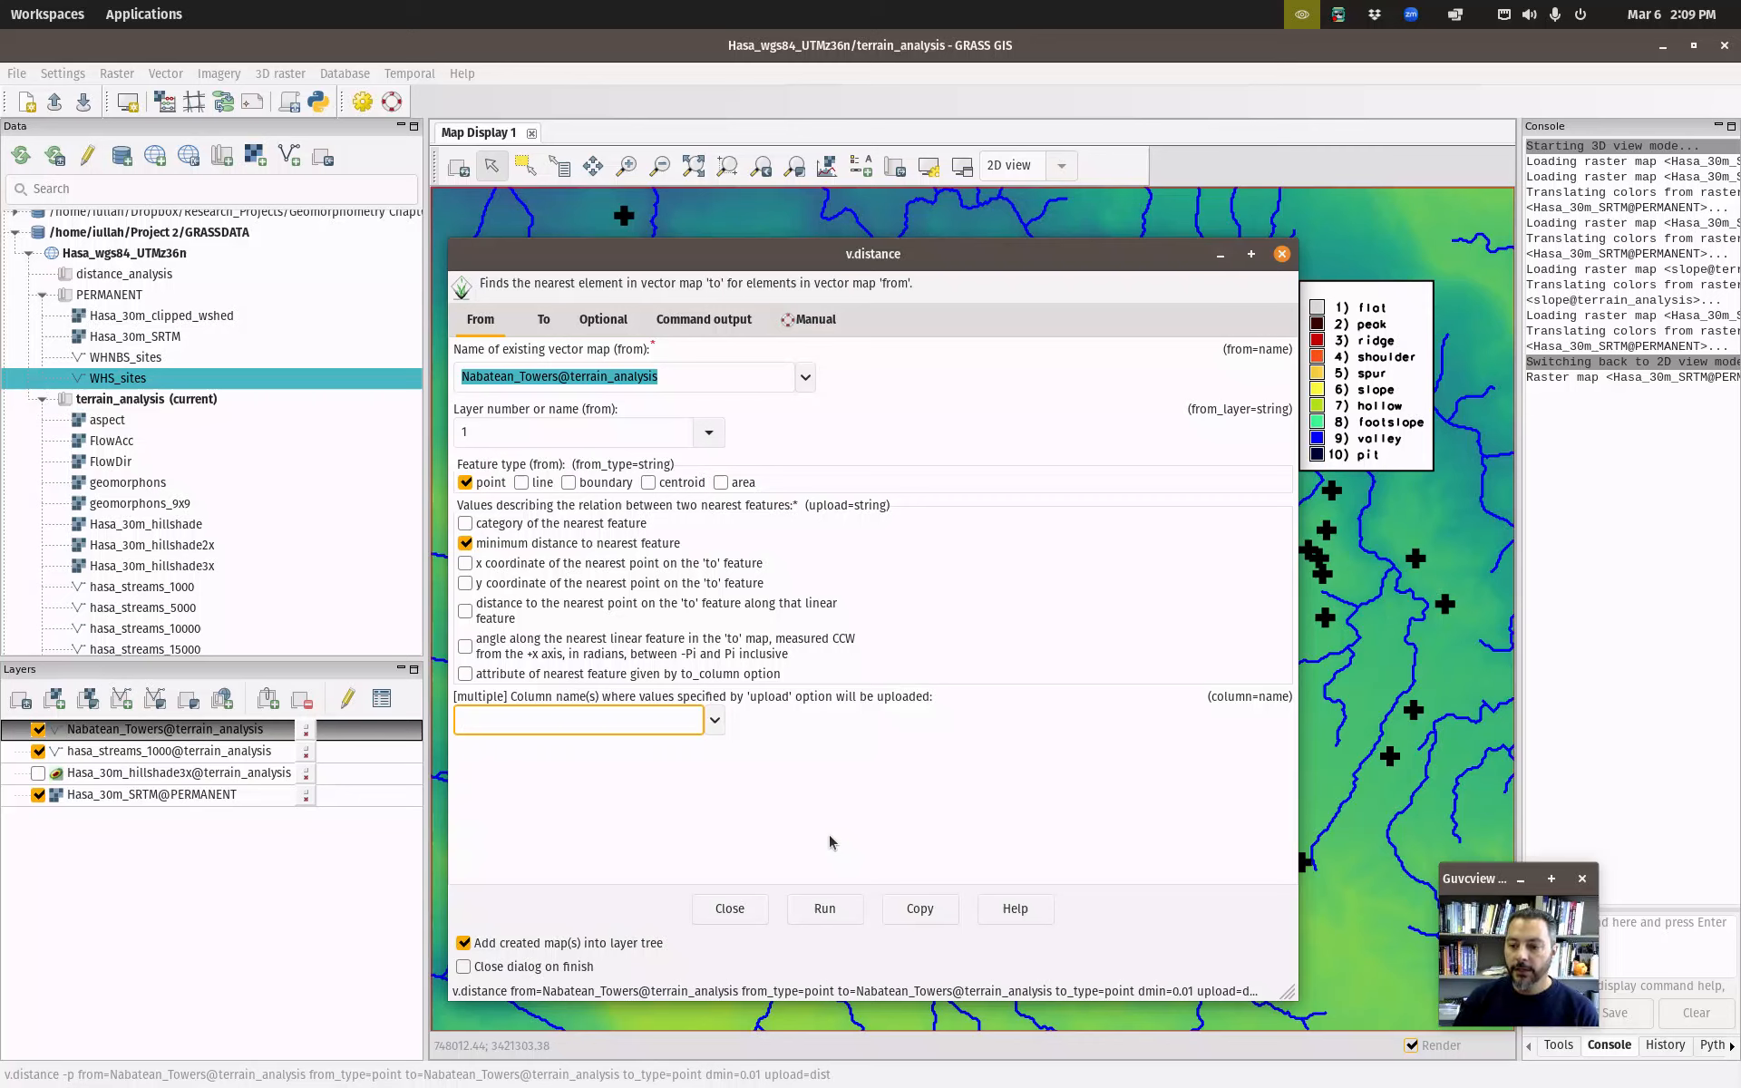
text(Nea)
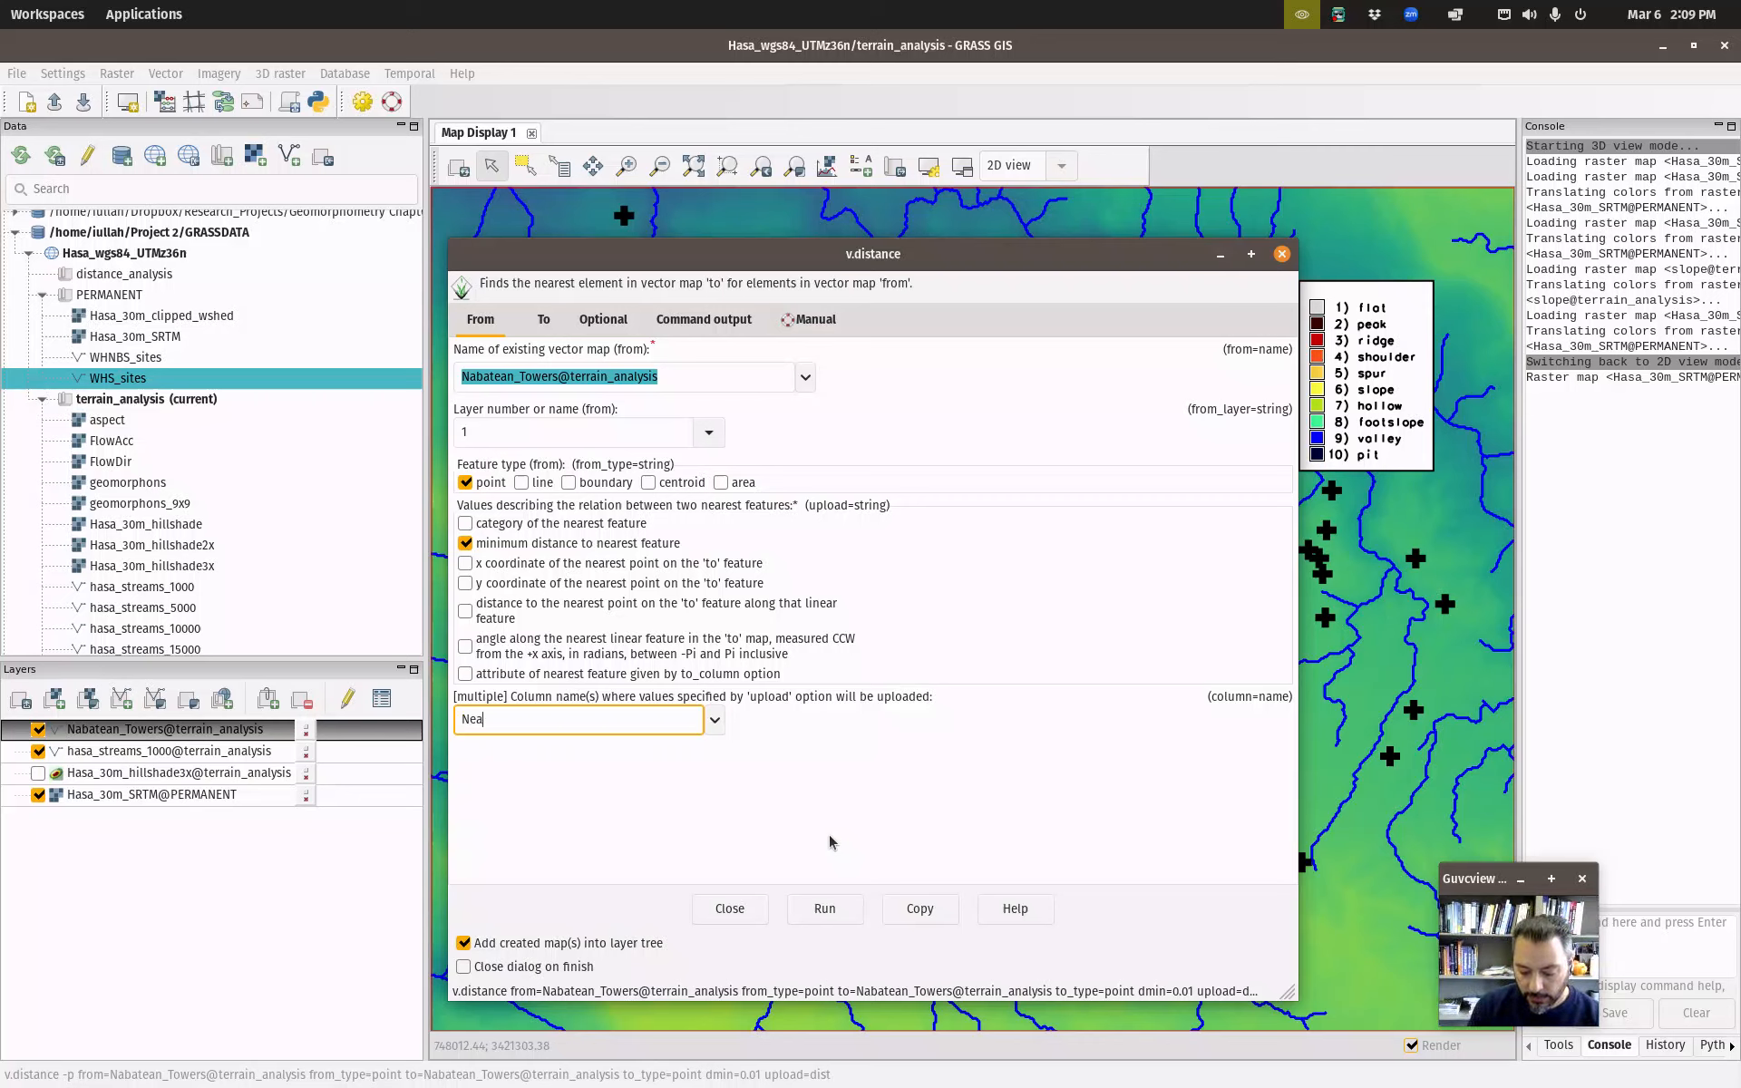
text(rest_tower)
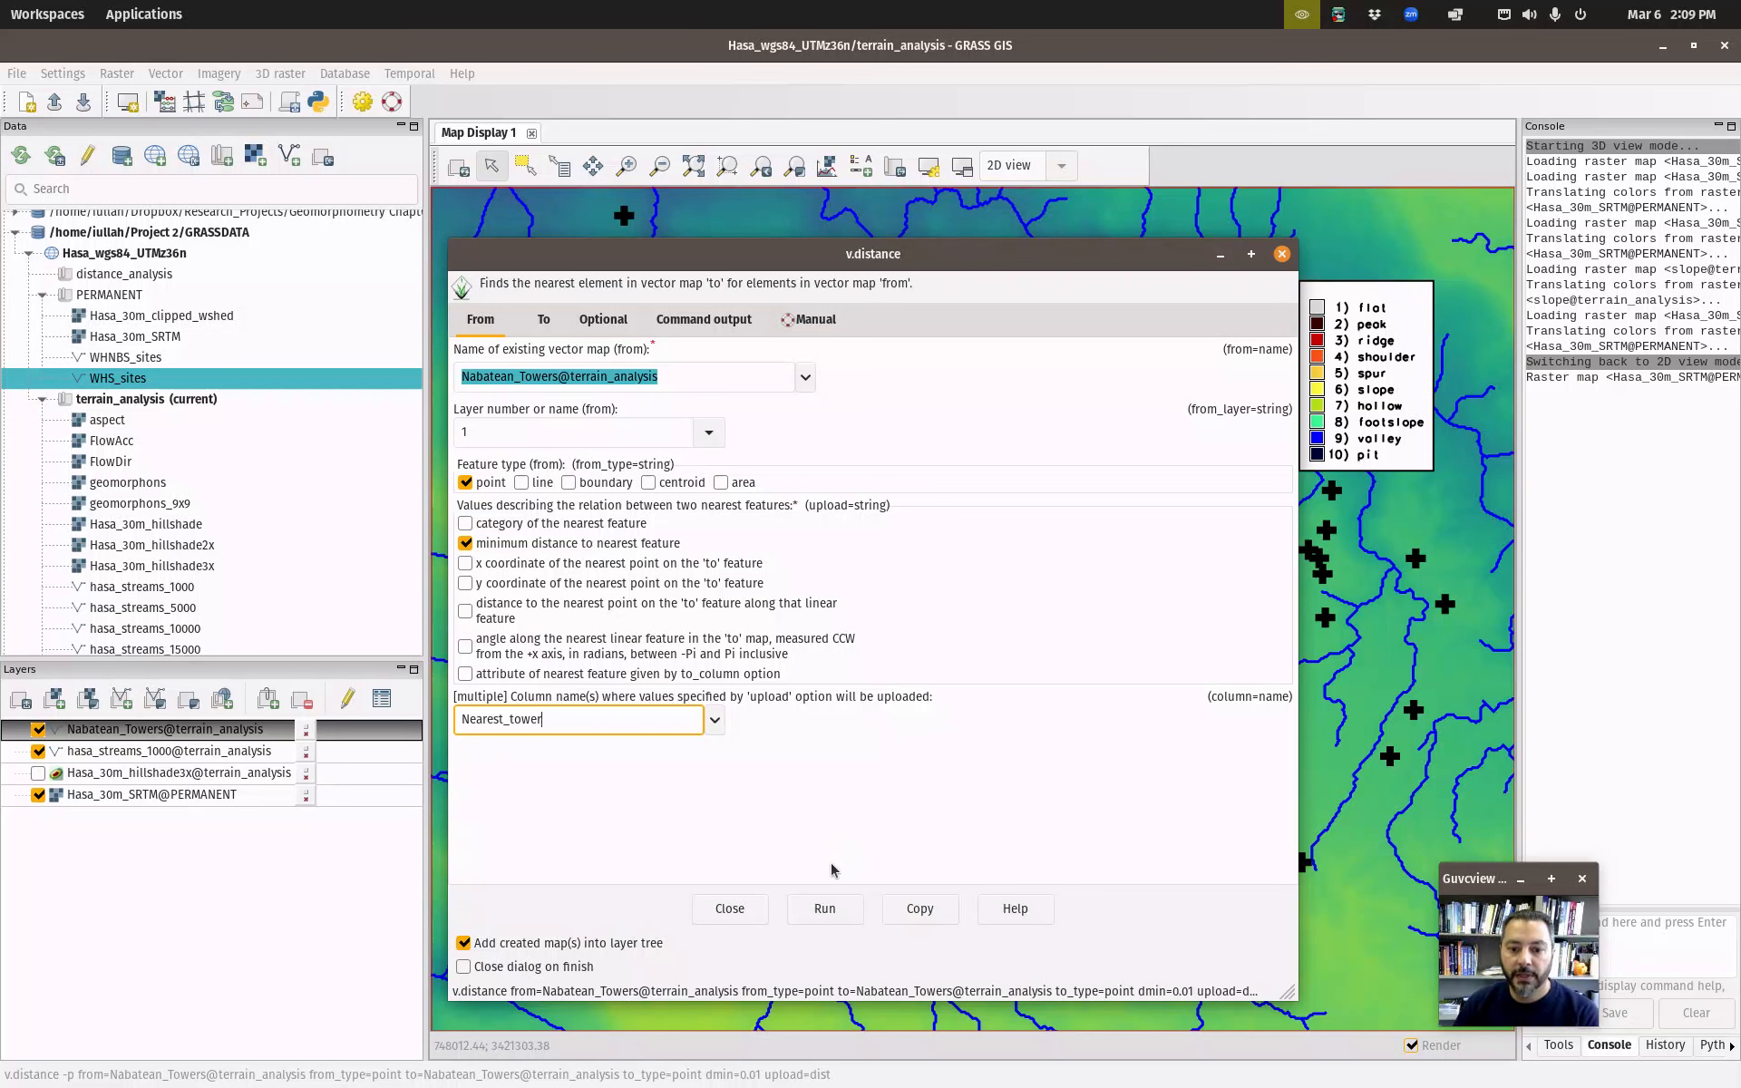
click(823, 909)
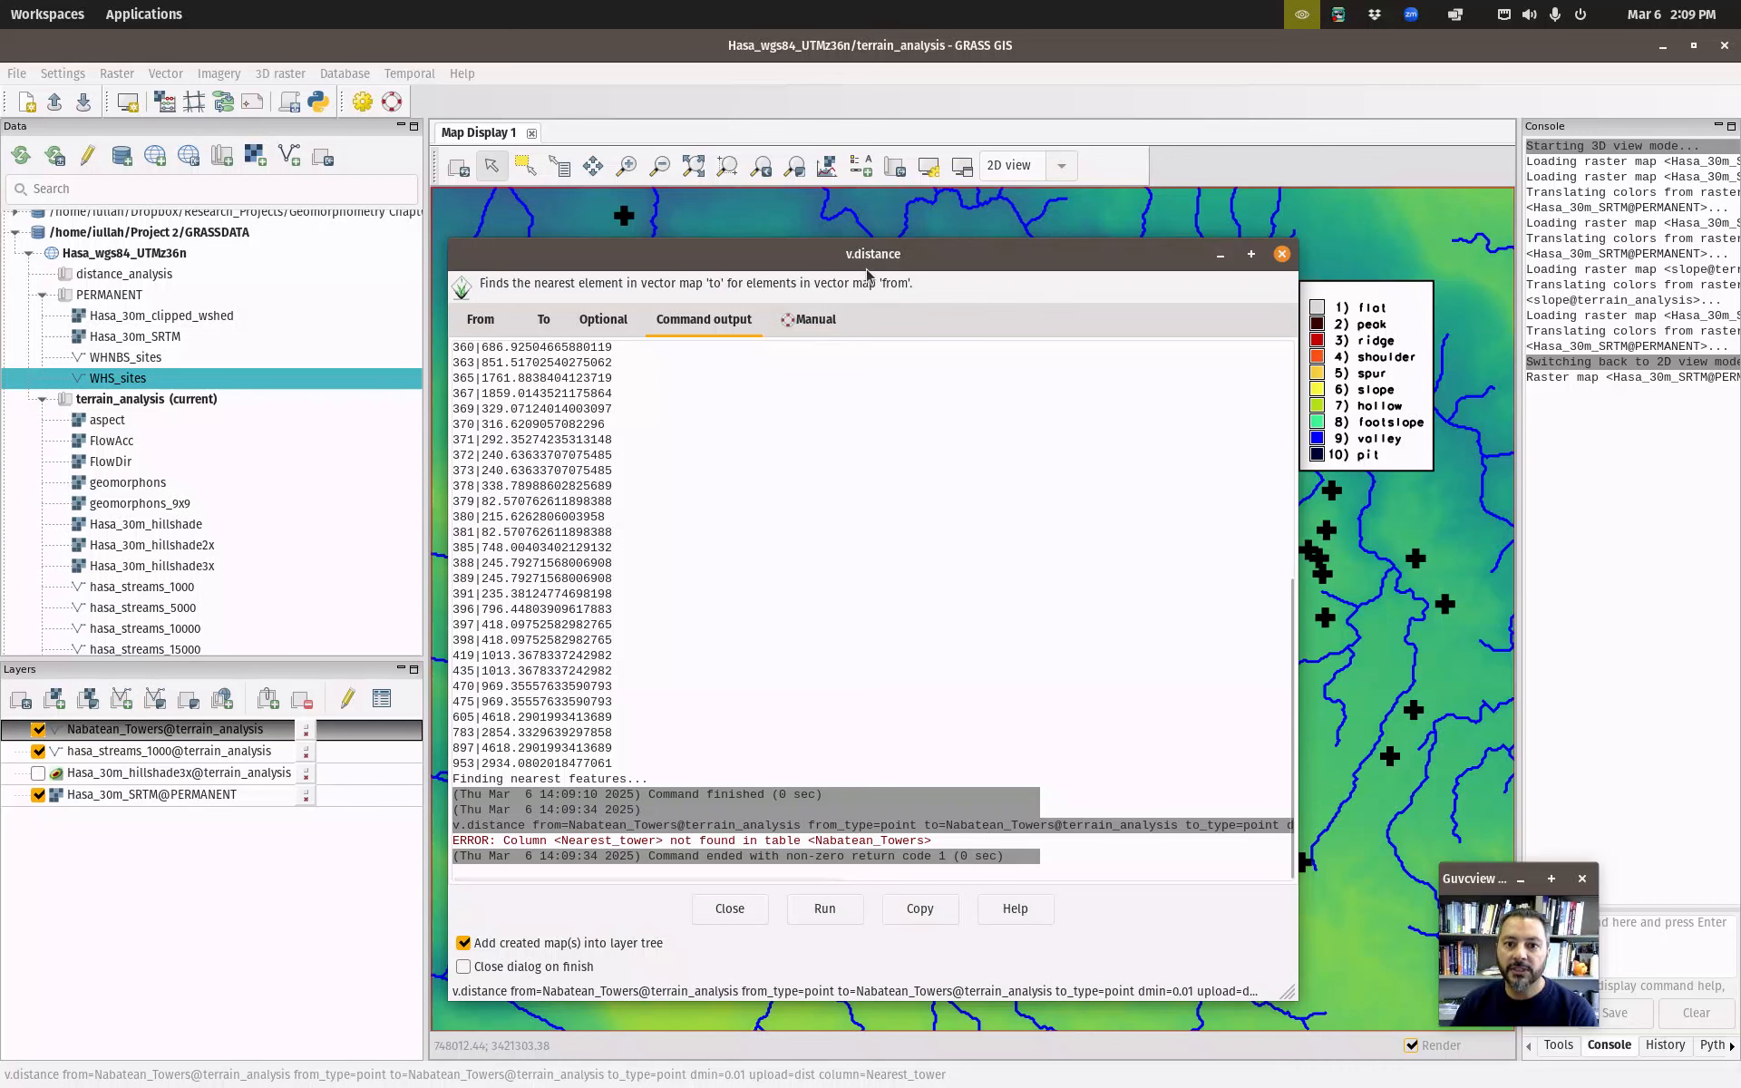
Open the Nabatean_Towers attribute table, enlarge its window, and show the table's column definitions through the end of the list.
drag(872, 257, 1740, 265)
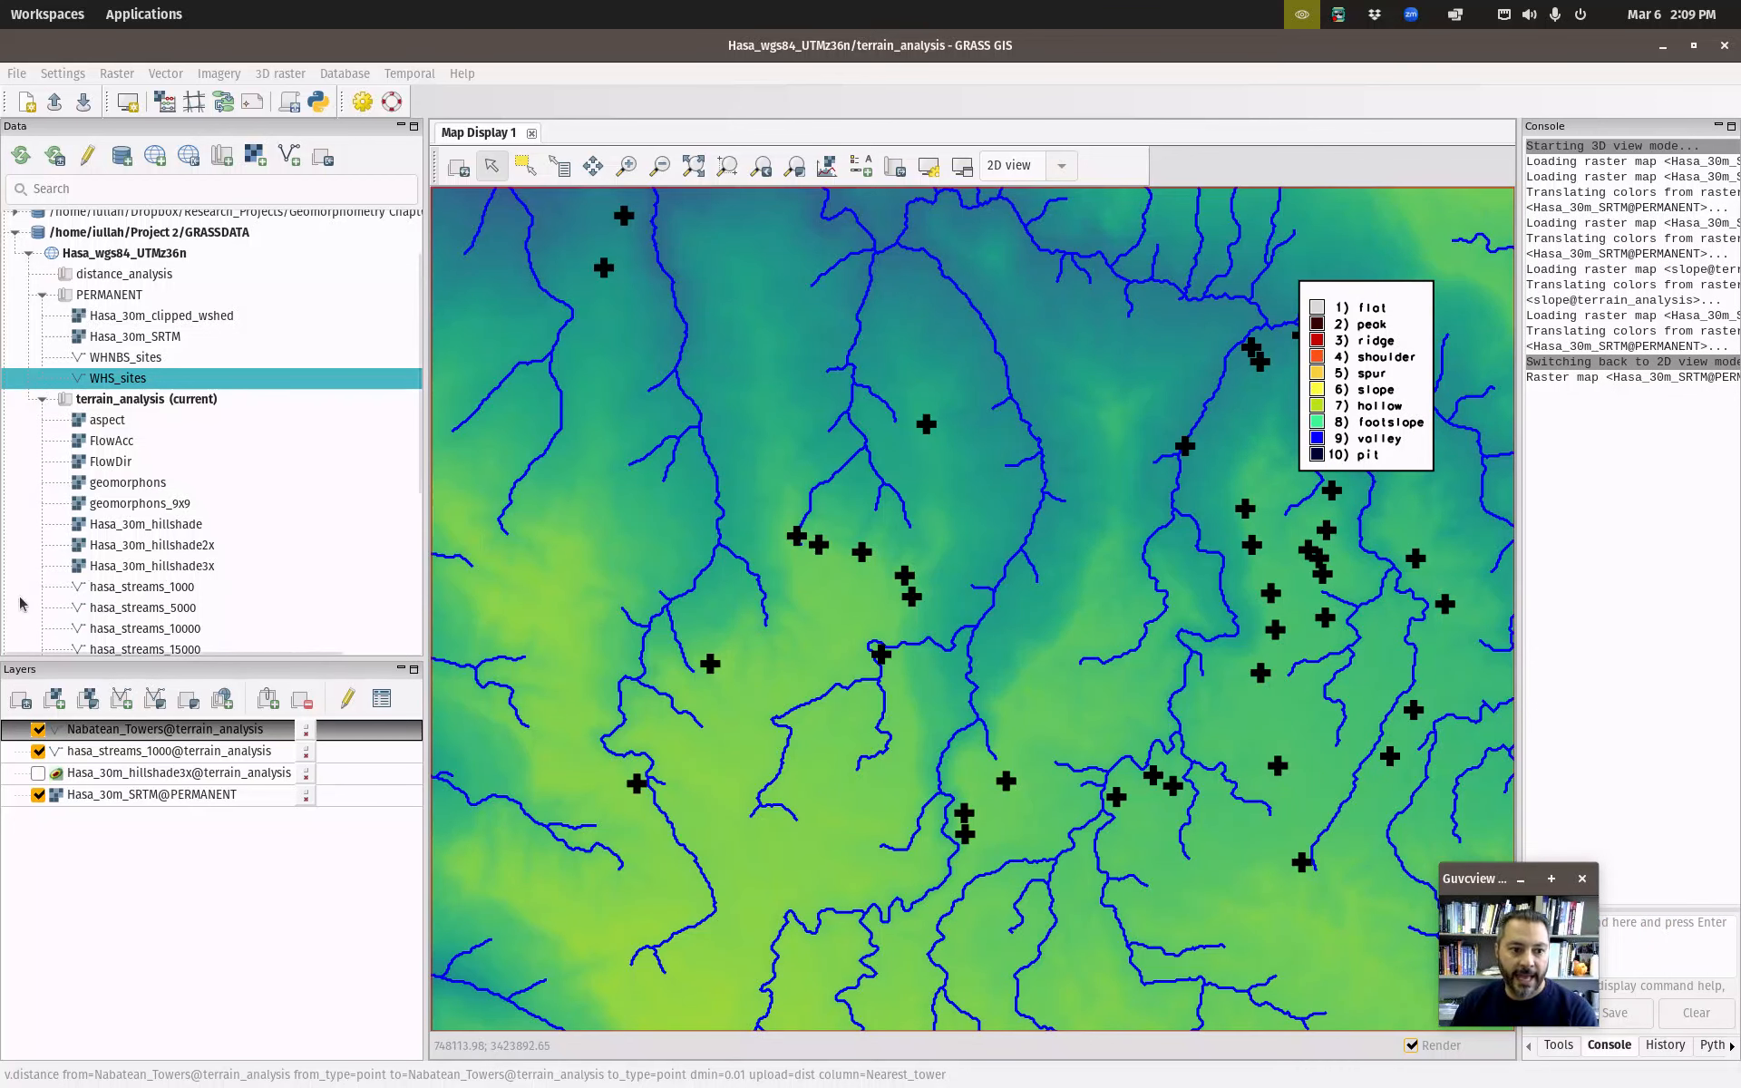
right_click(108, 740)
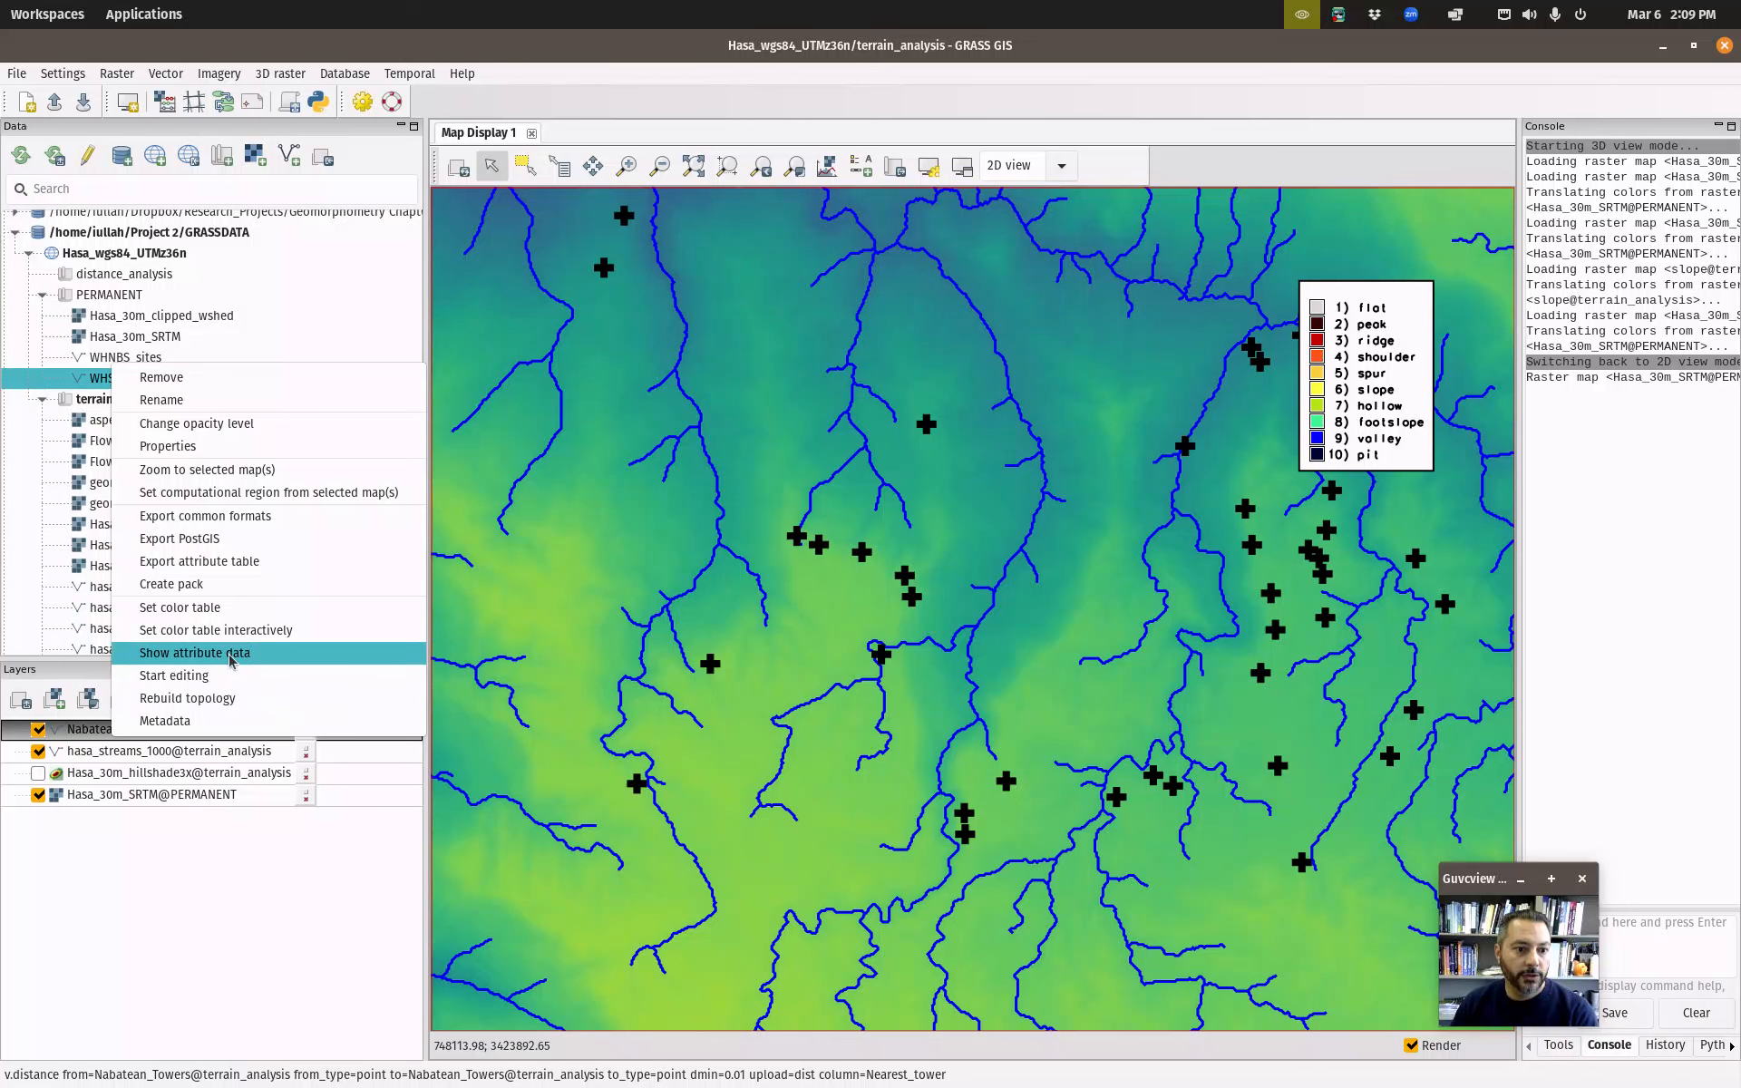
click(238, 652)
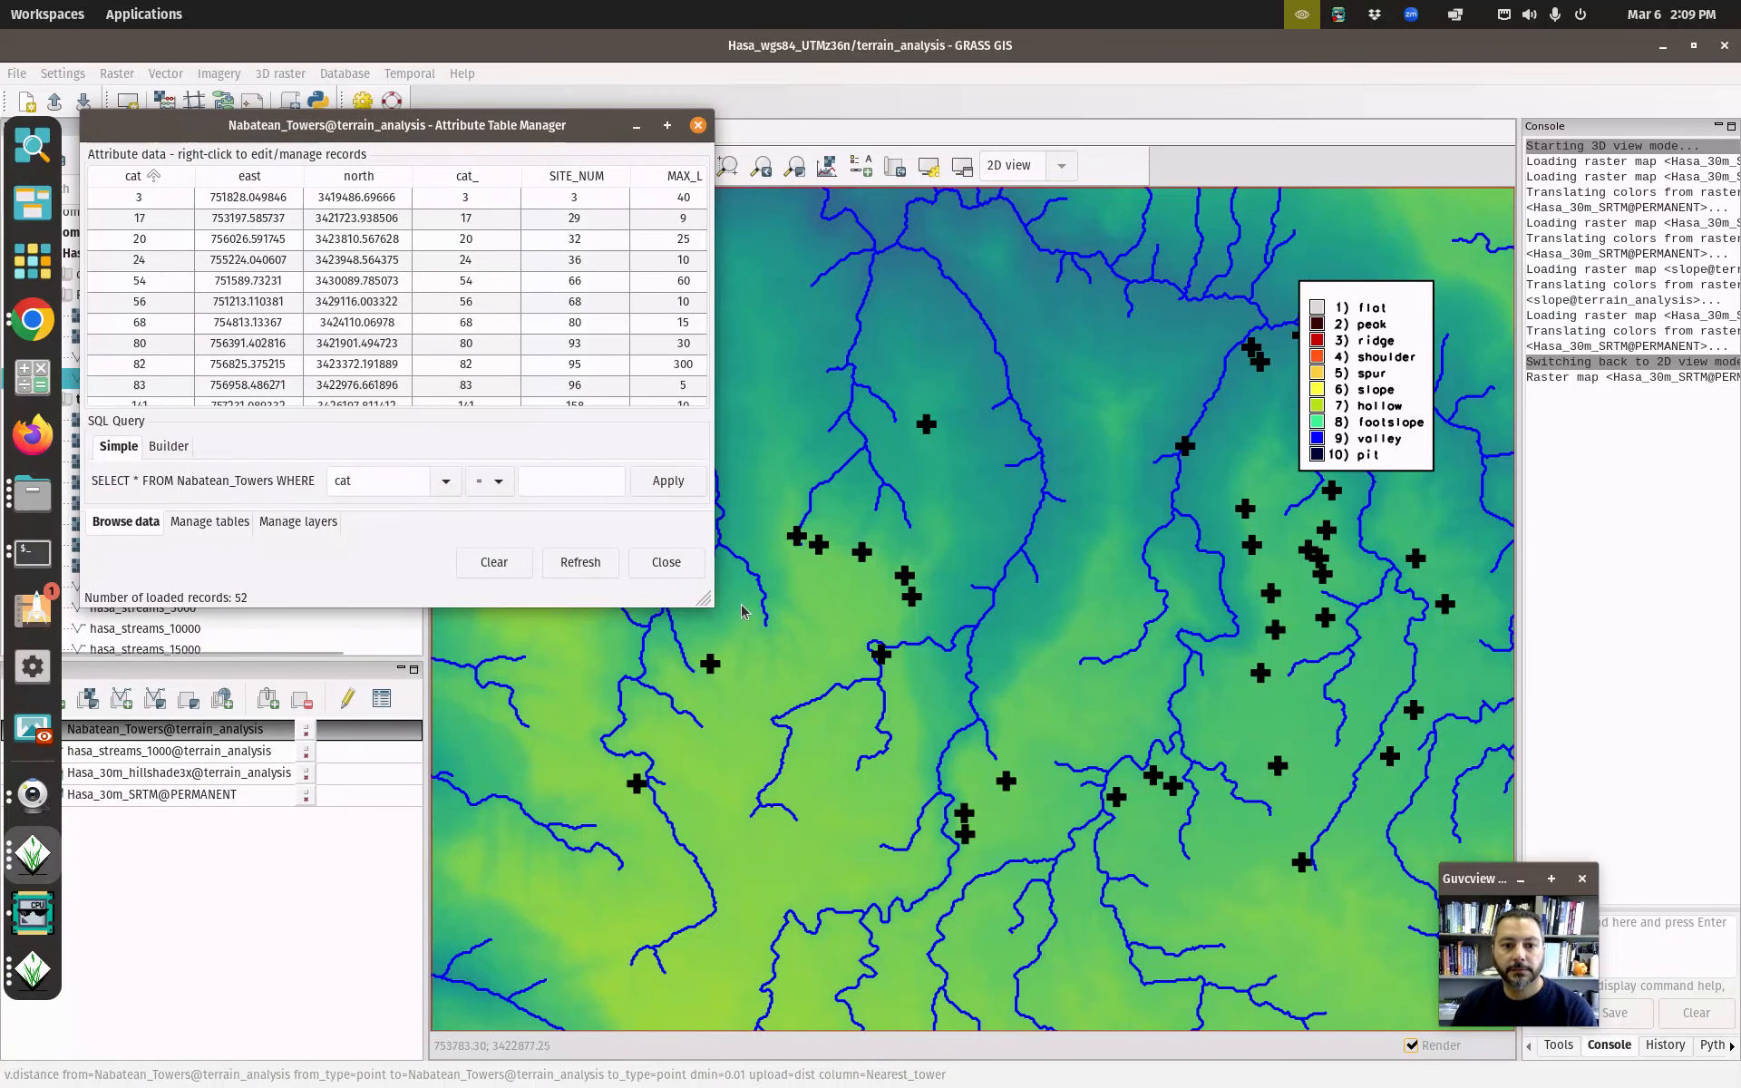
drag(701, 597, 1435, 912)
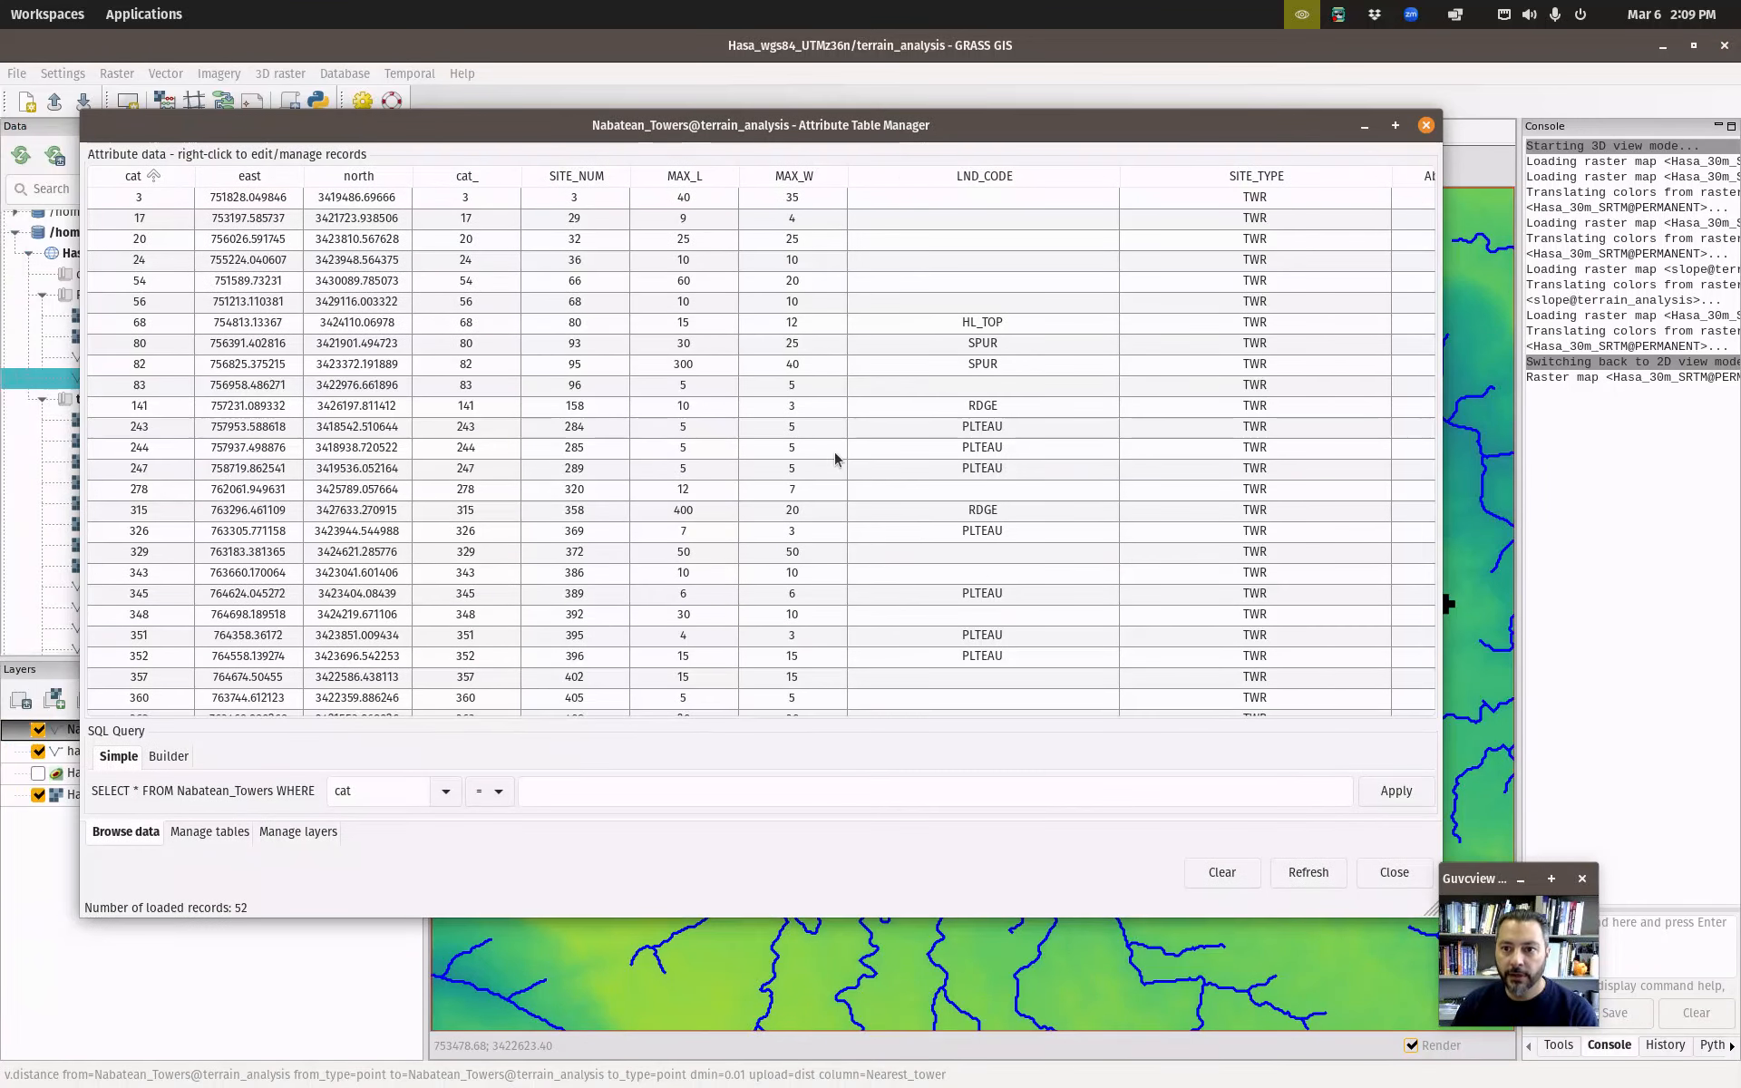
drag(322, 714, 174, 697)
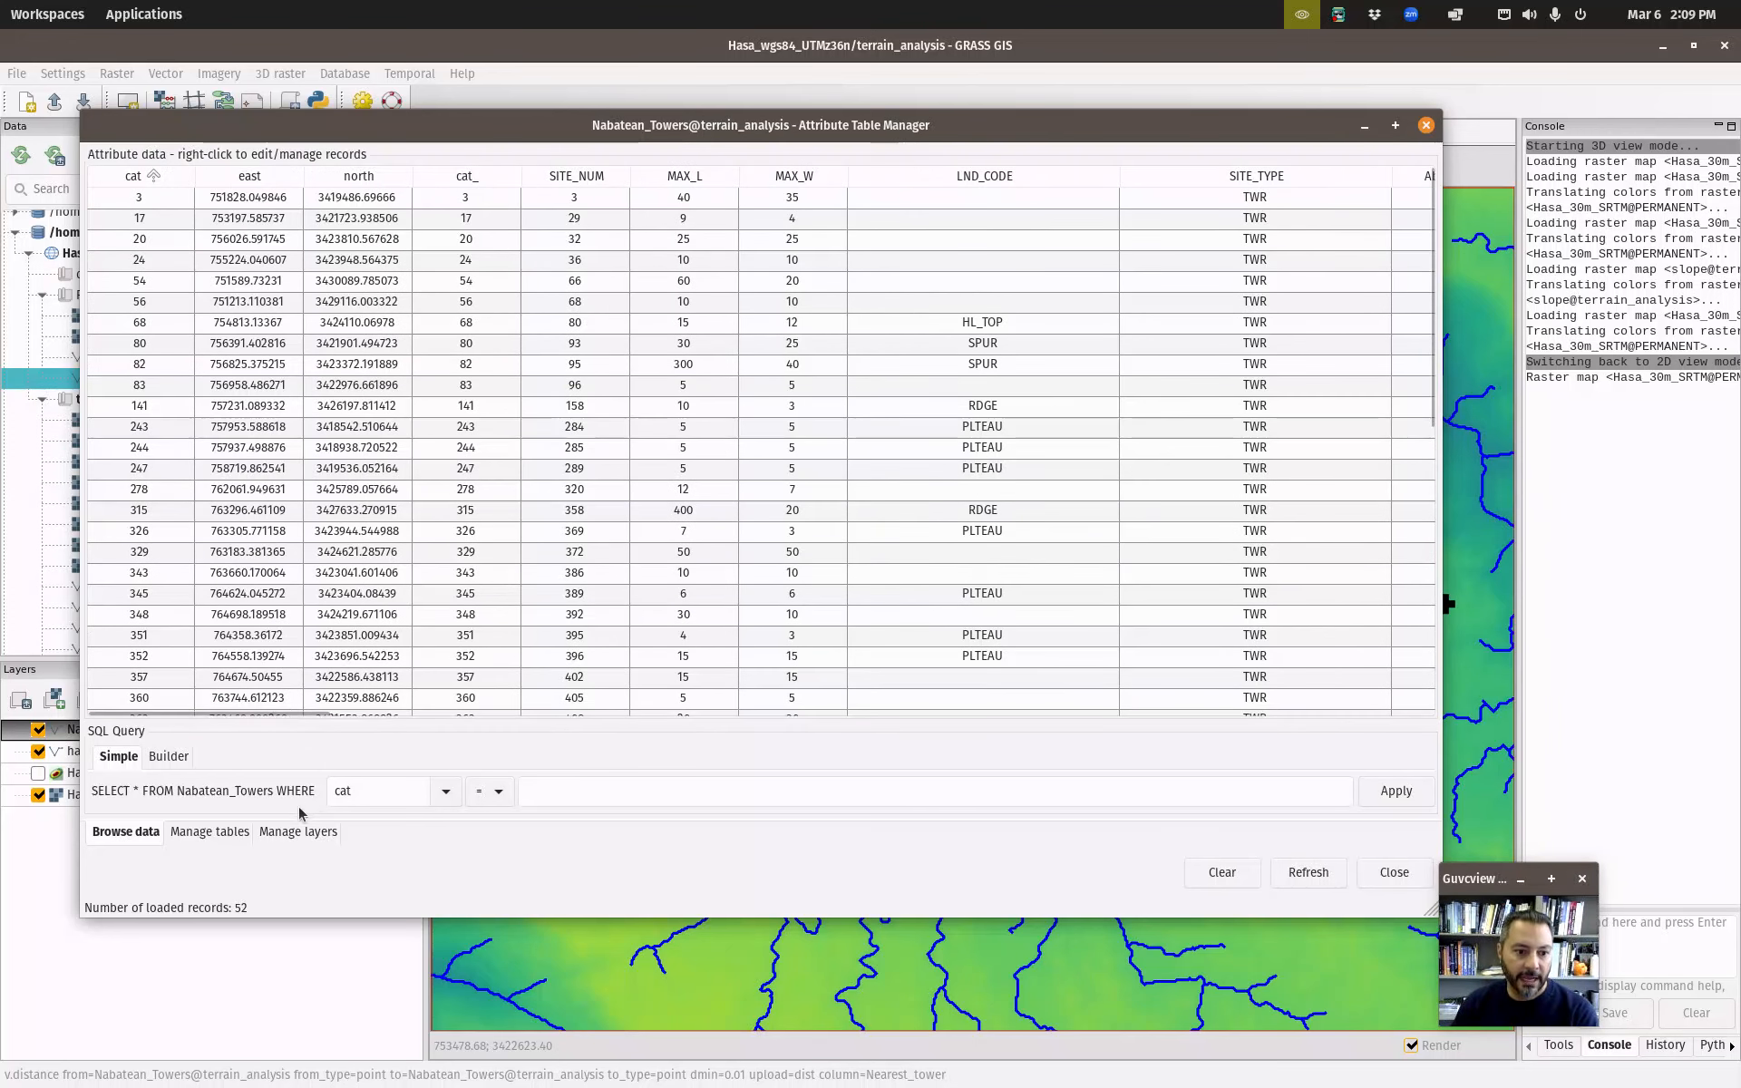
click(208, 832)
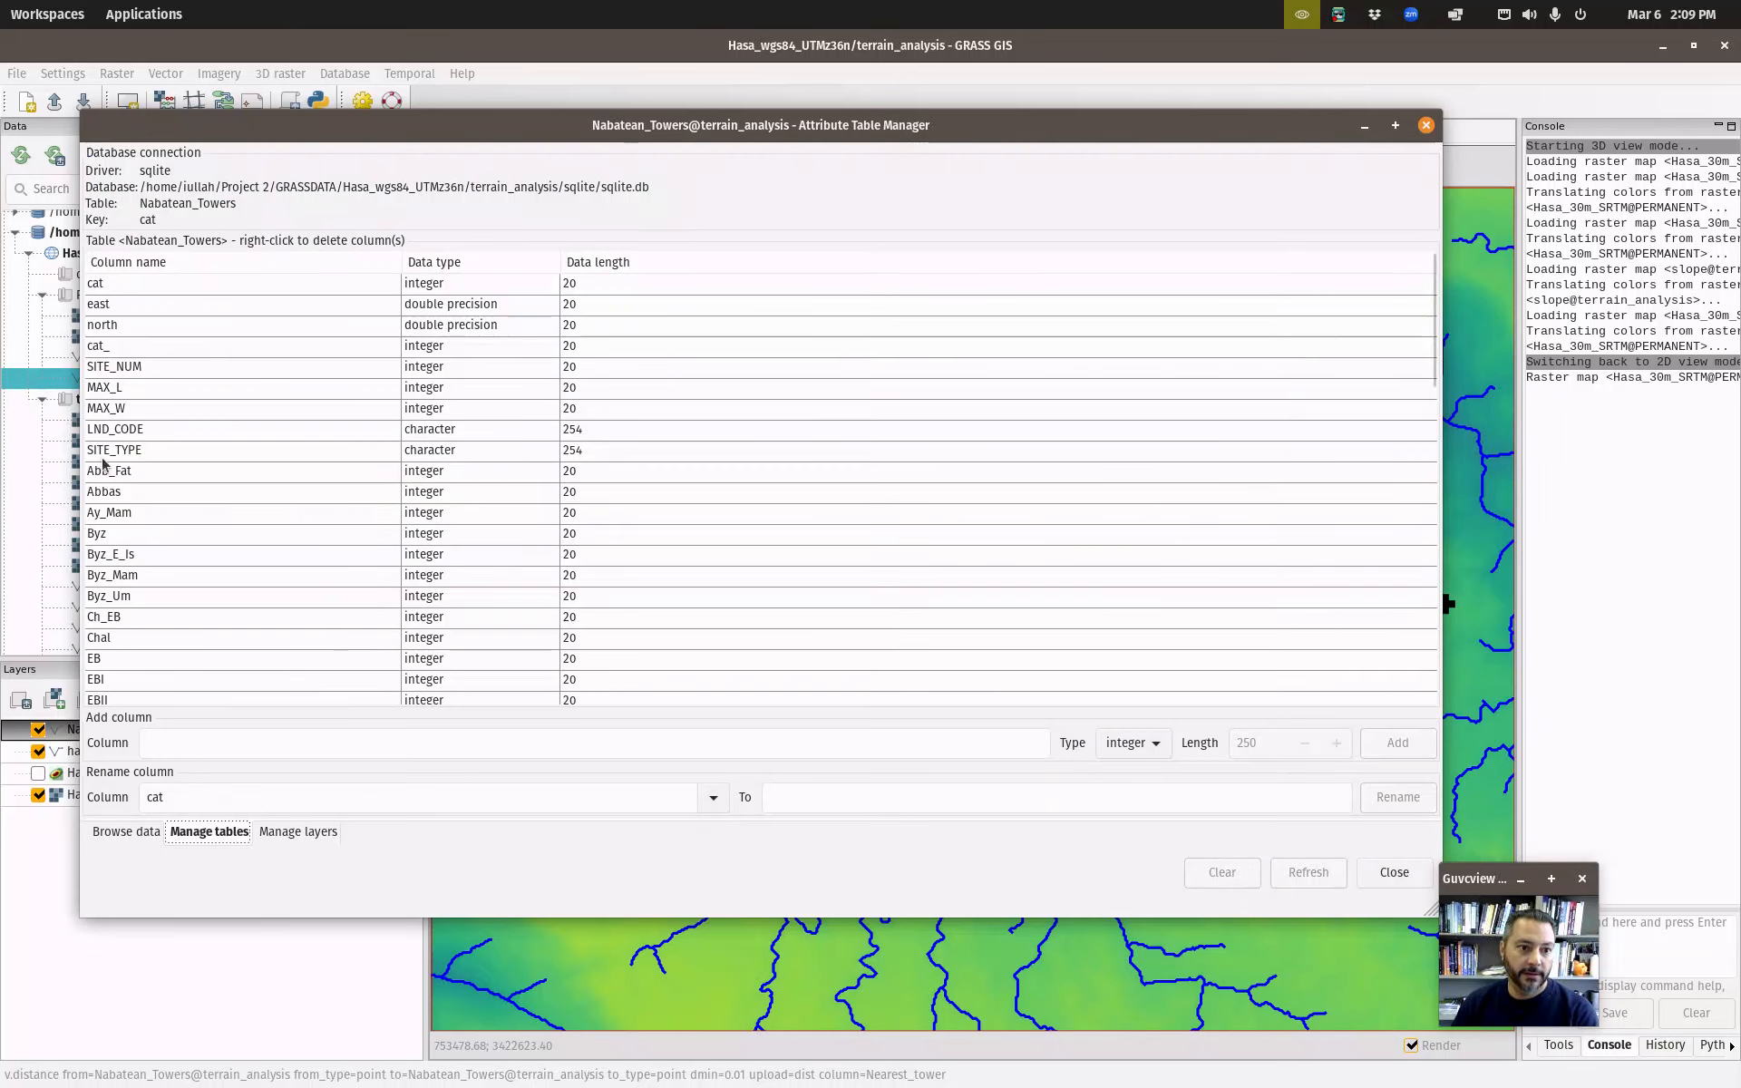
scroll(345, 598, down, 4)
scroll(331, 599, down, 10)
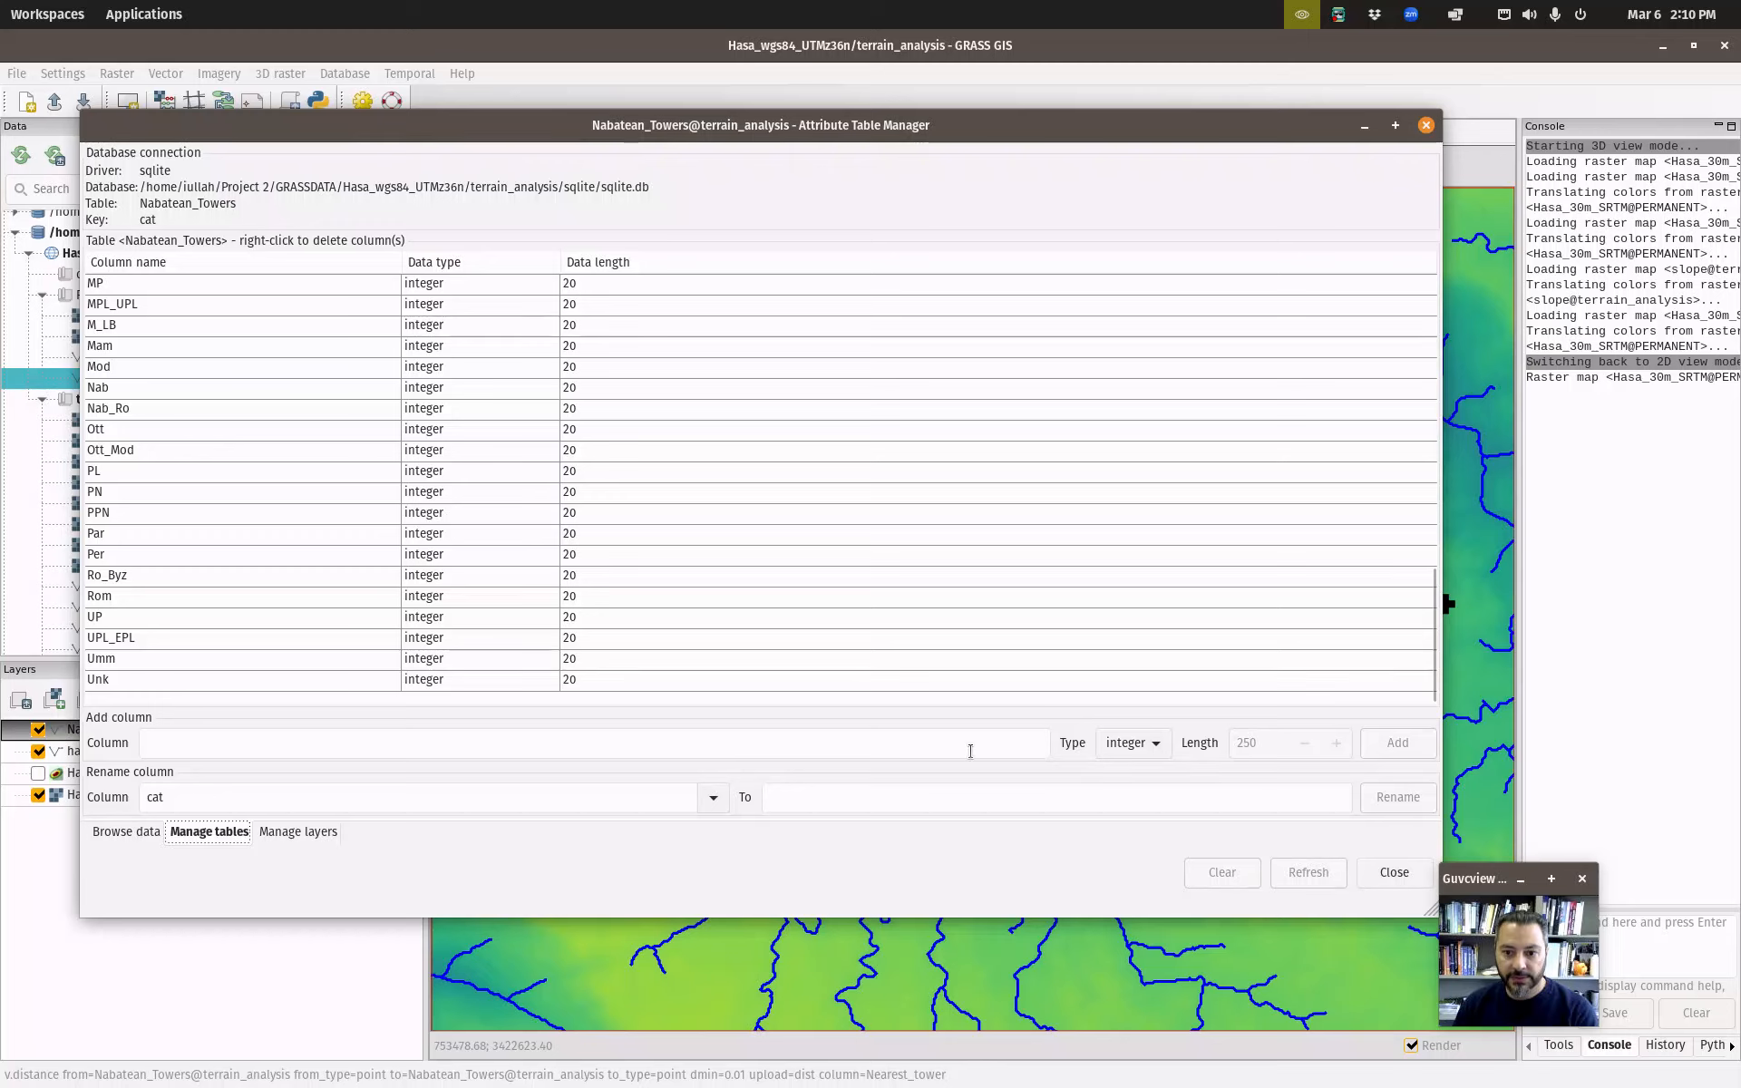
Add a Nearest_tower column of type double to the Nabatean_Towers table.
click(357, 751)
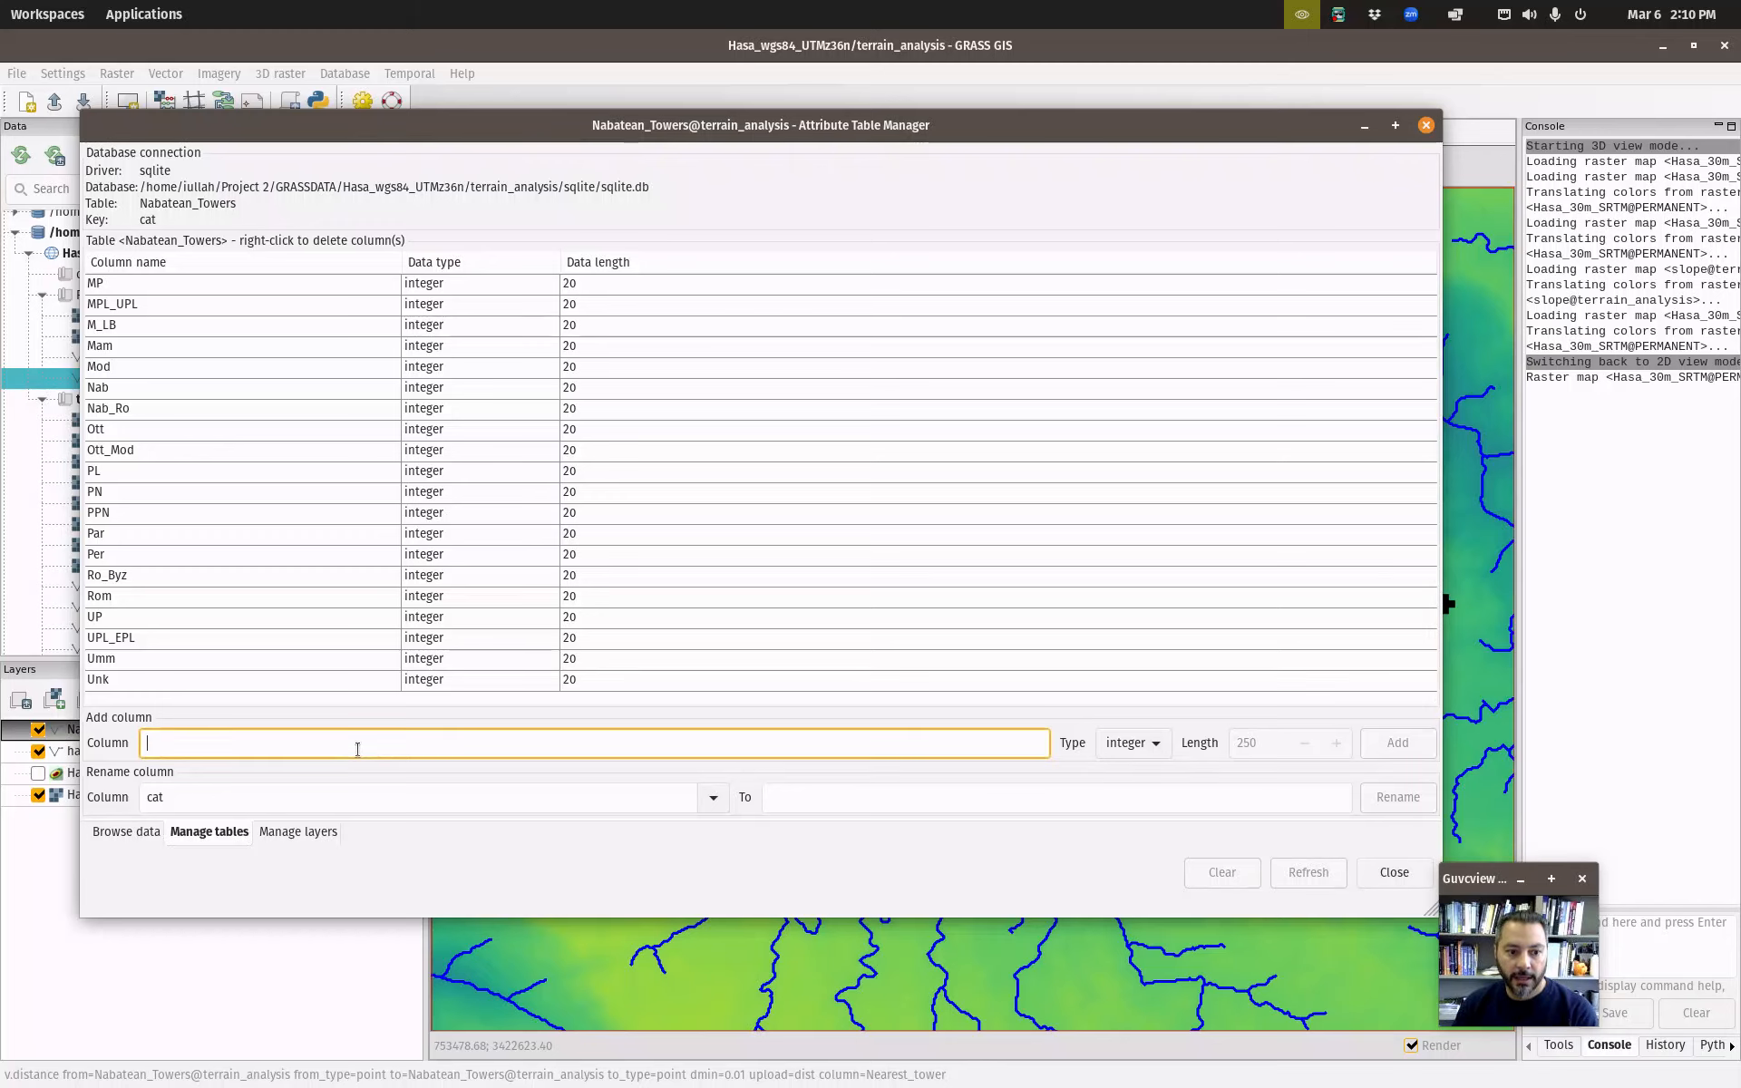
text(Neae)
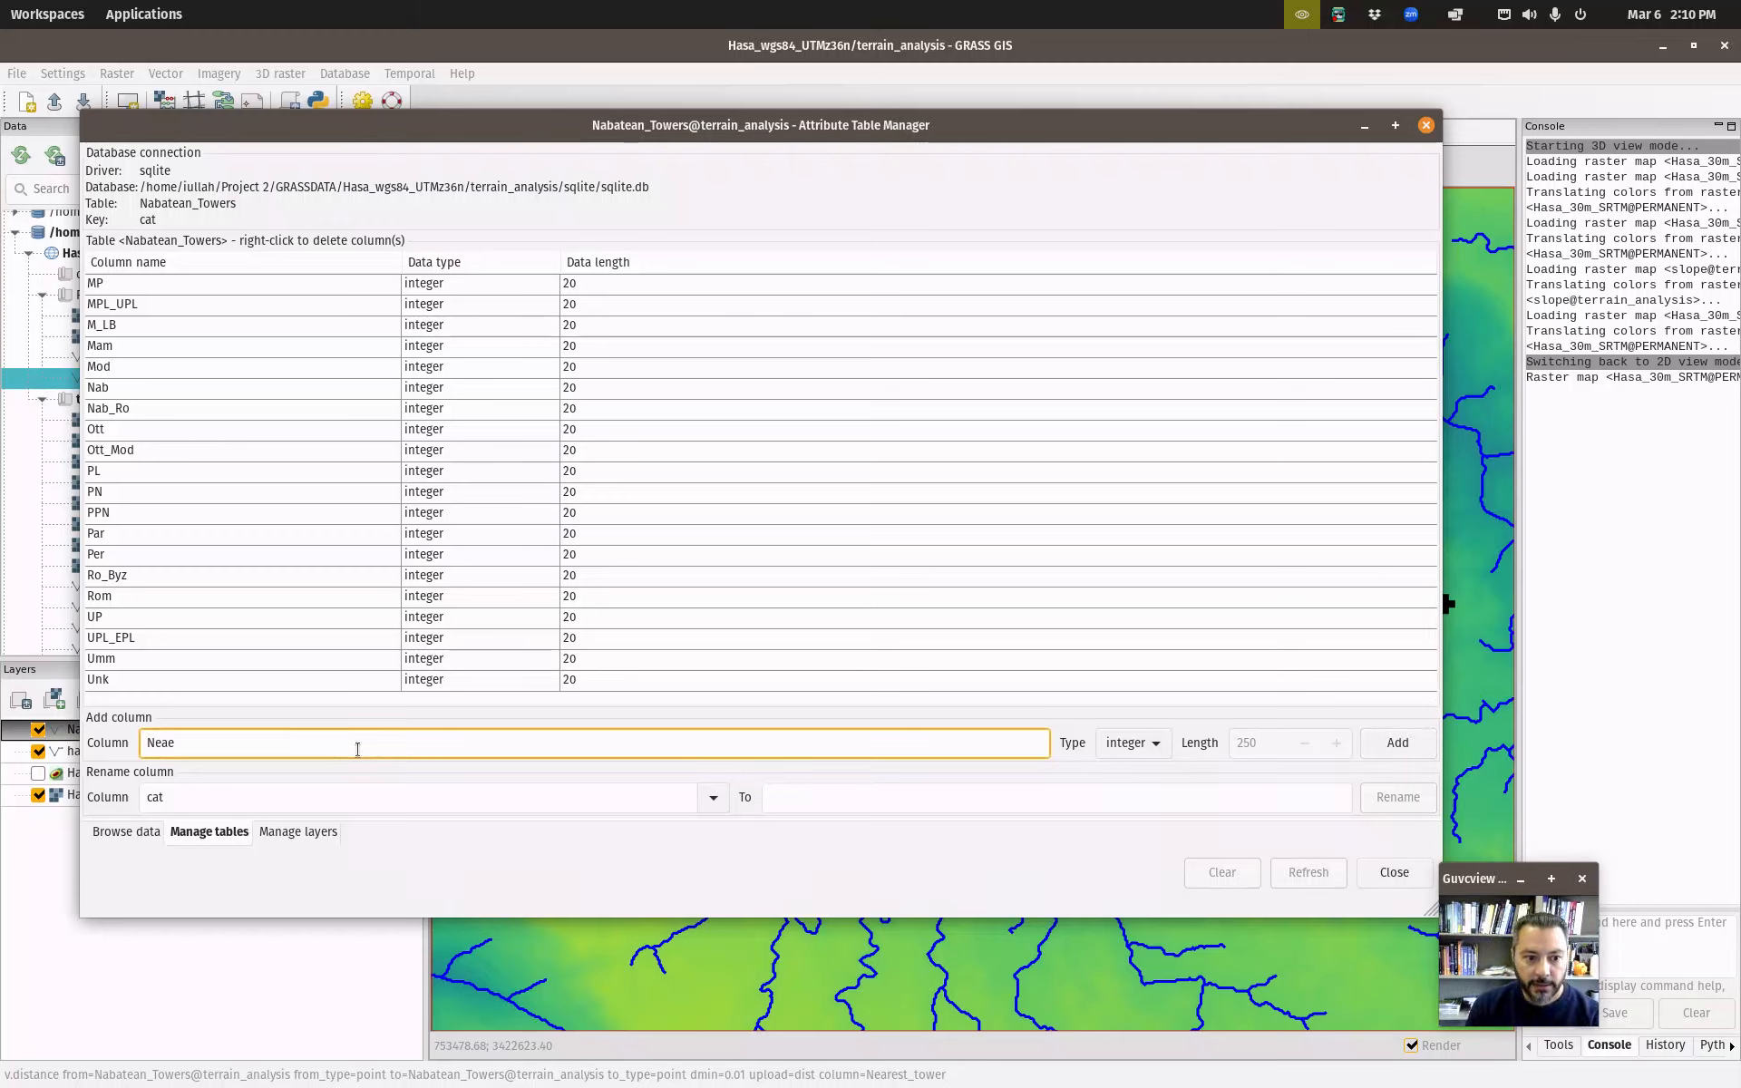
key(BackSpace)
text(rest)
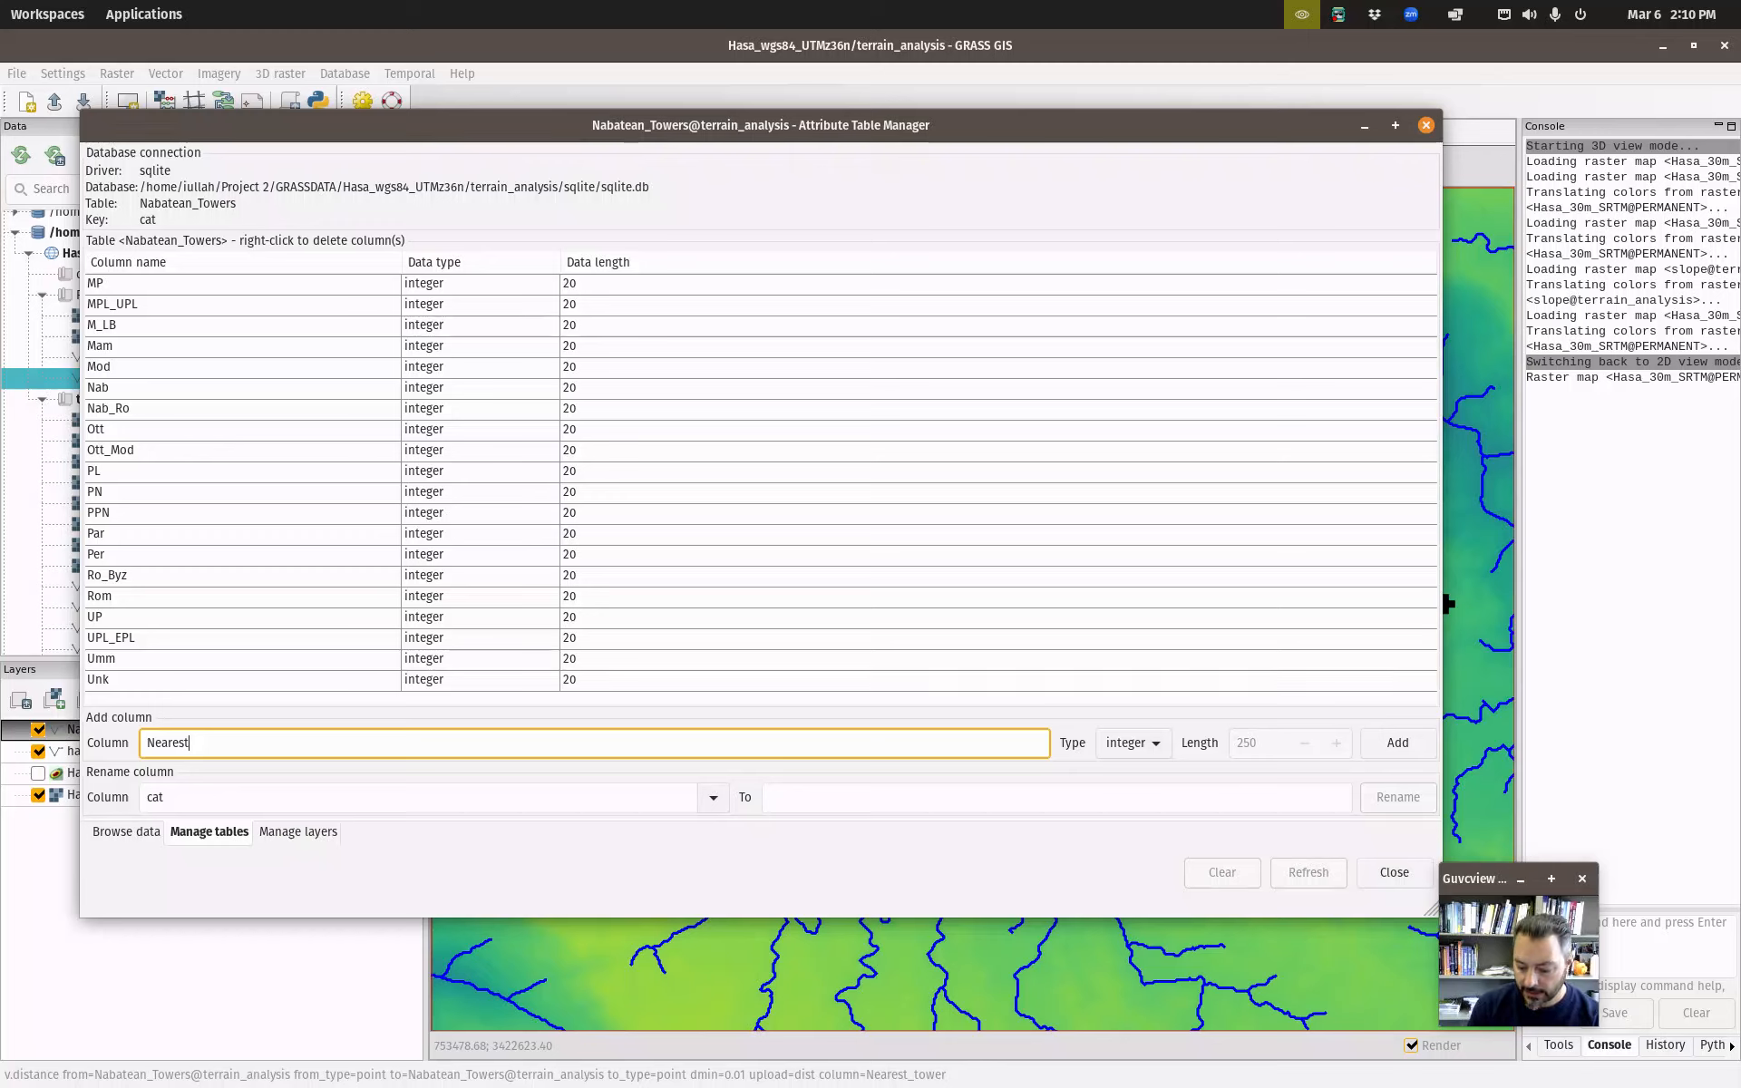
text(_two)
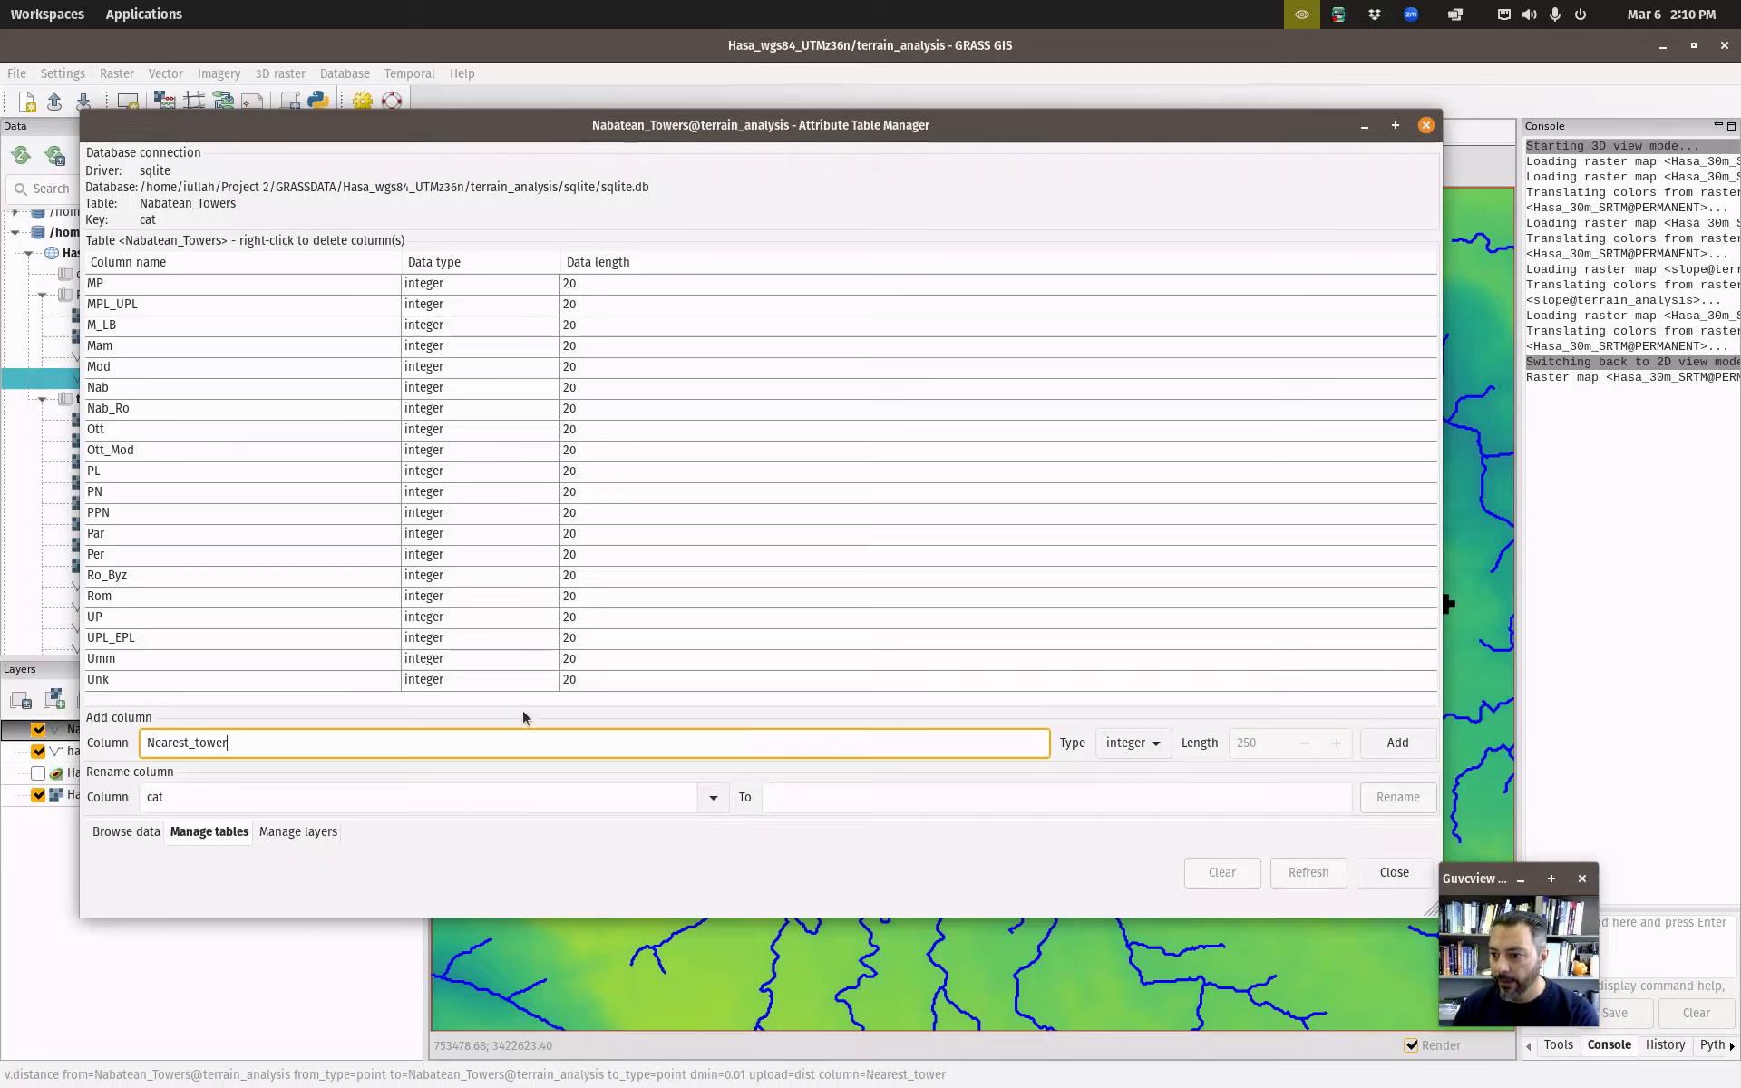
click(1133, 745)
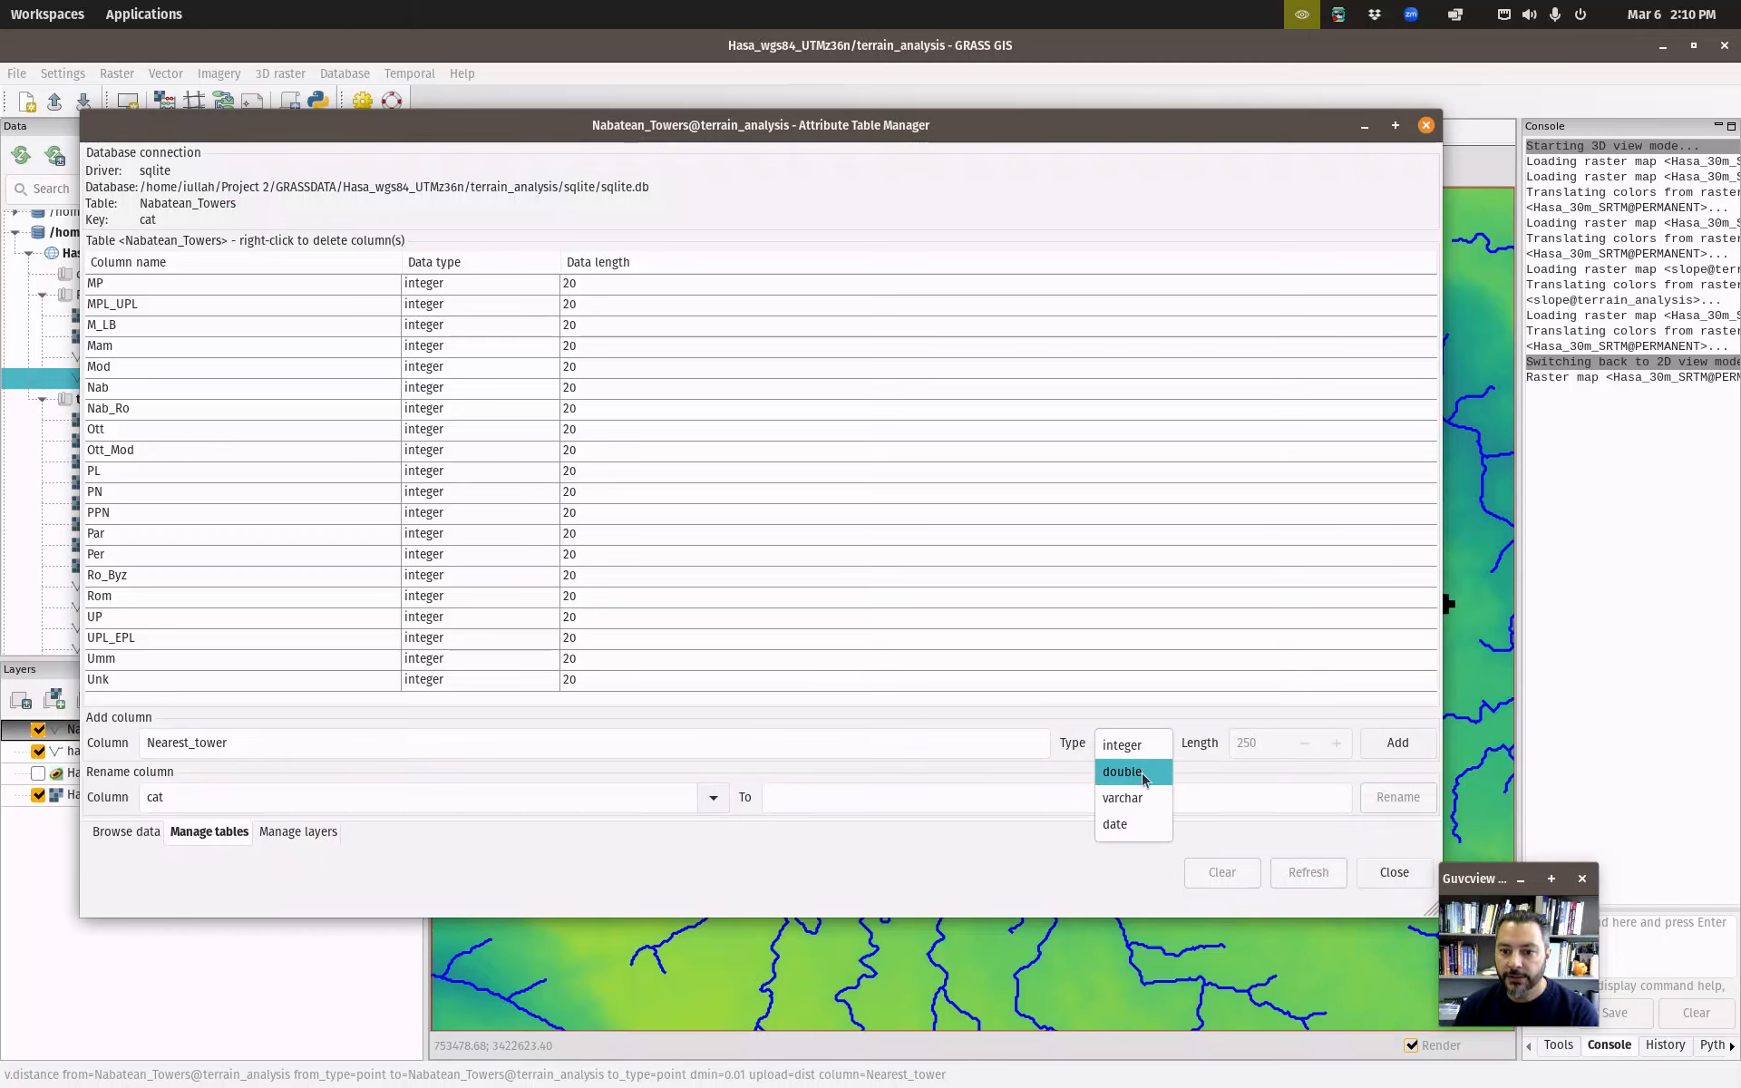
click(1144, 772)
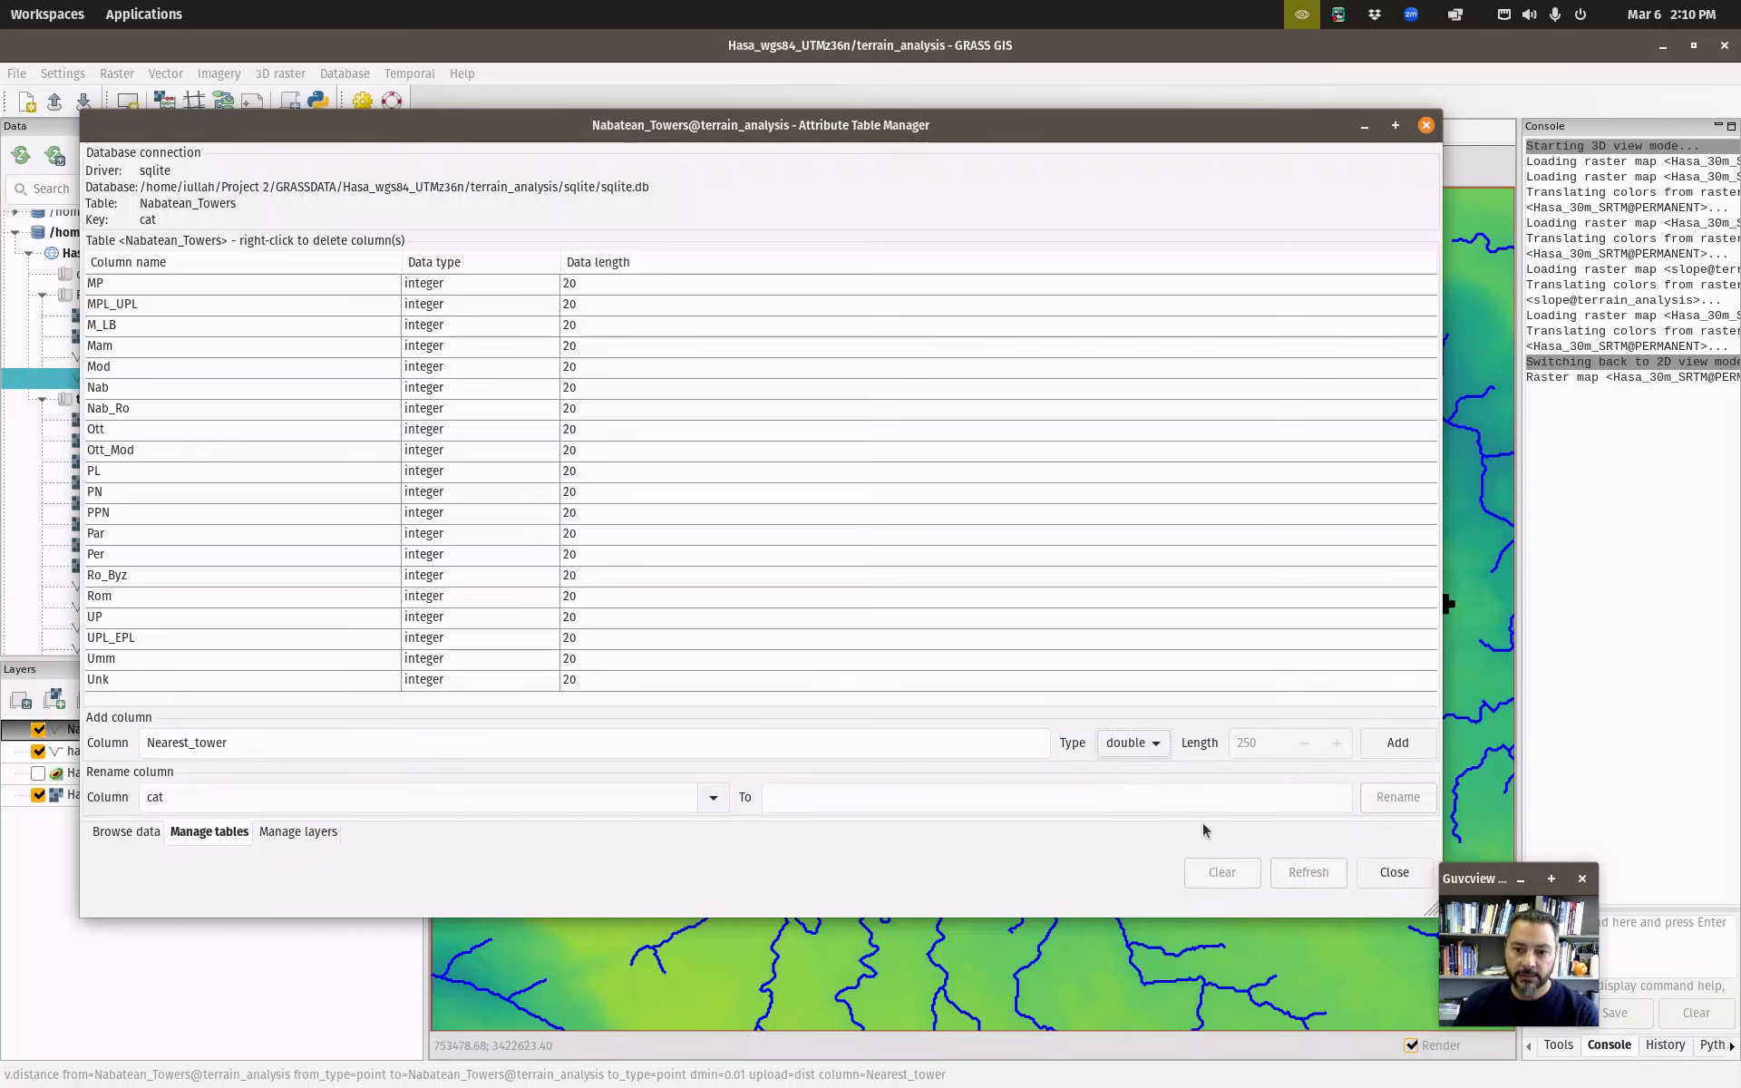
click(1414, 753)
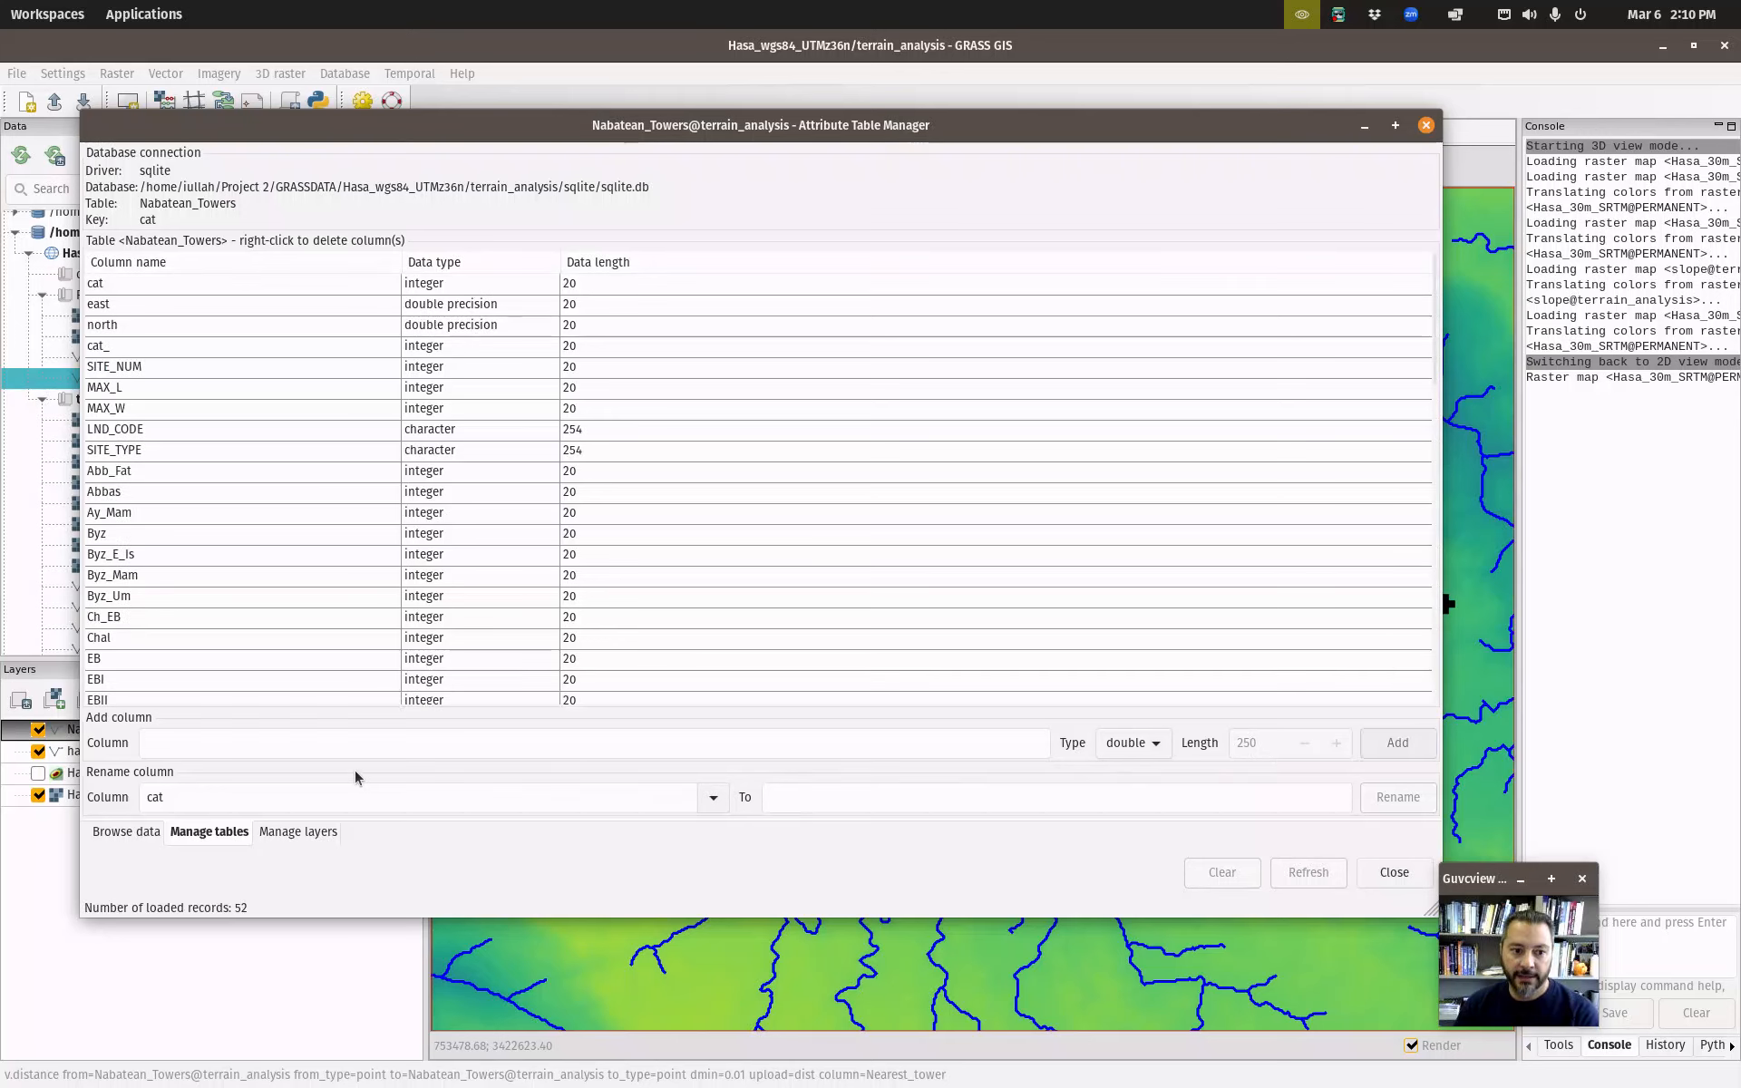
Add a Nearest_strea column of type double to the Nabatean_Towers table.
click(181, 747)
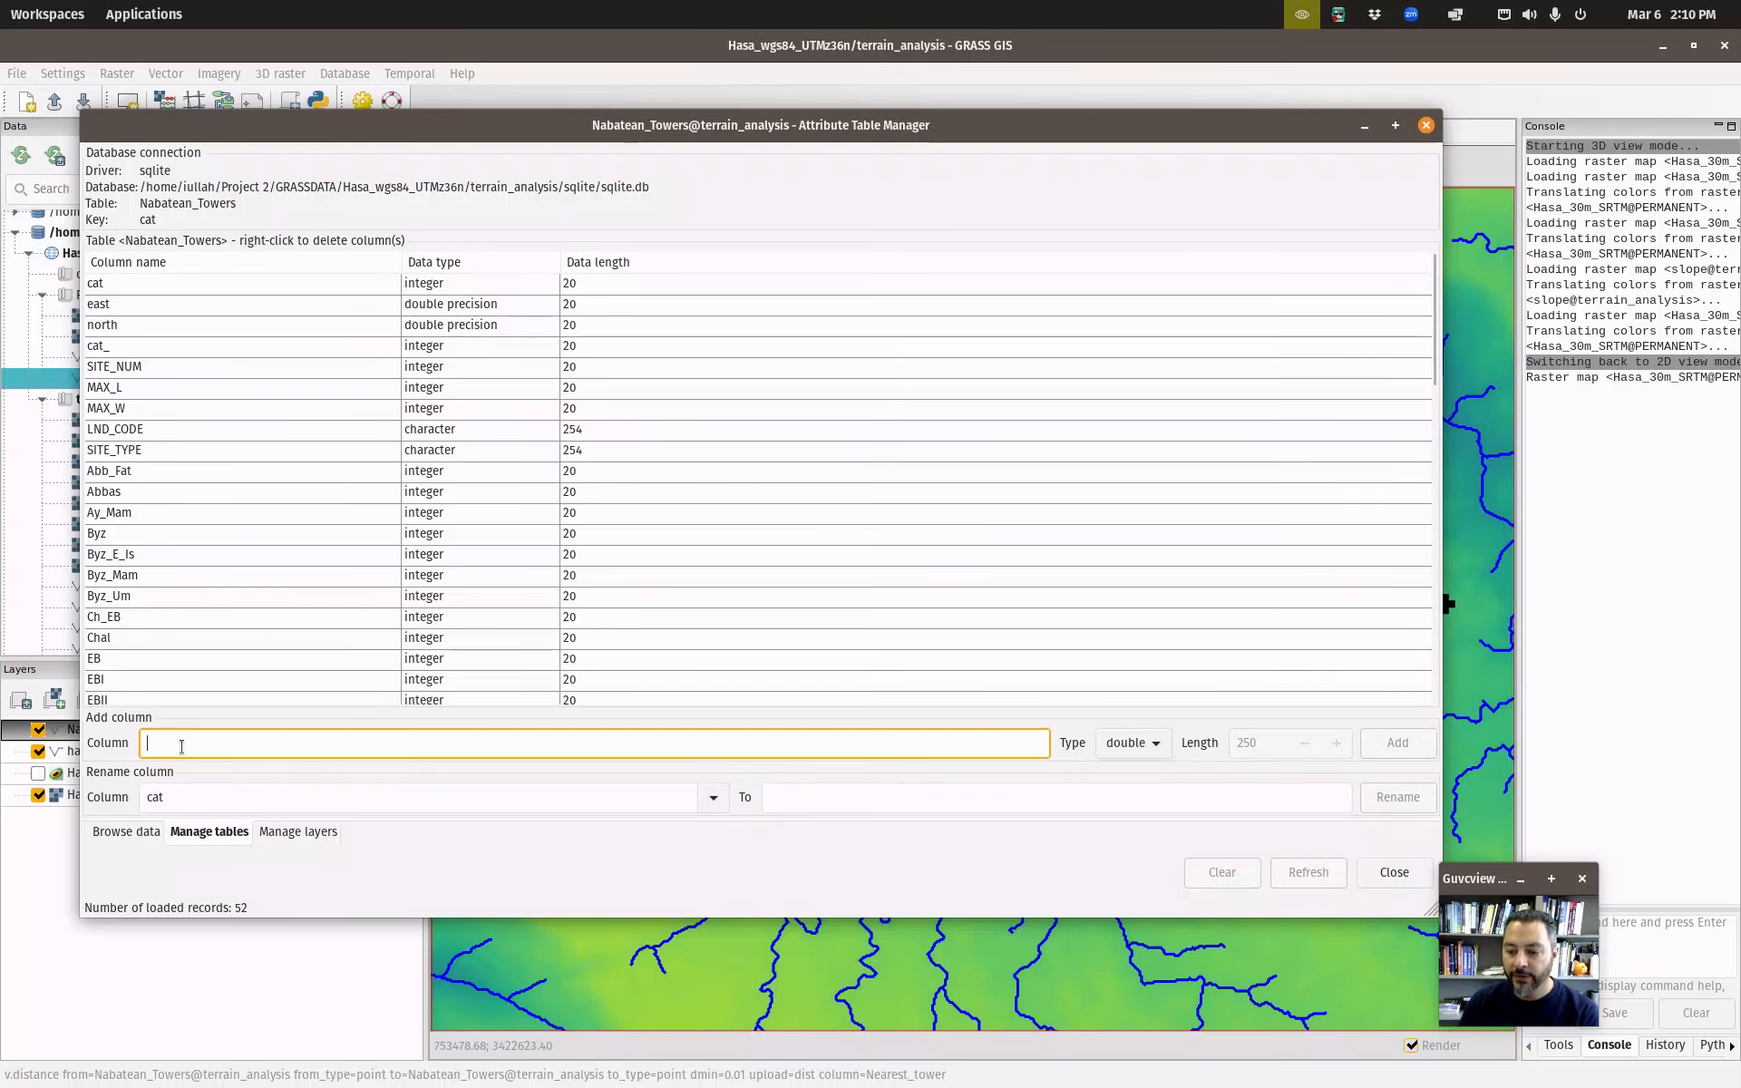
text(NearestStrea)
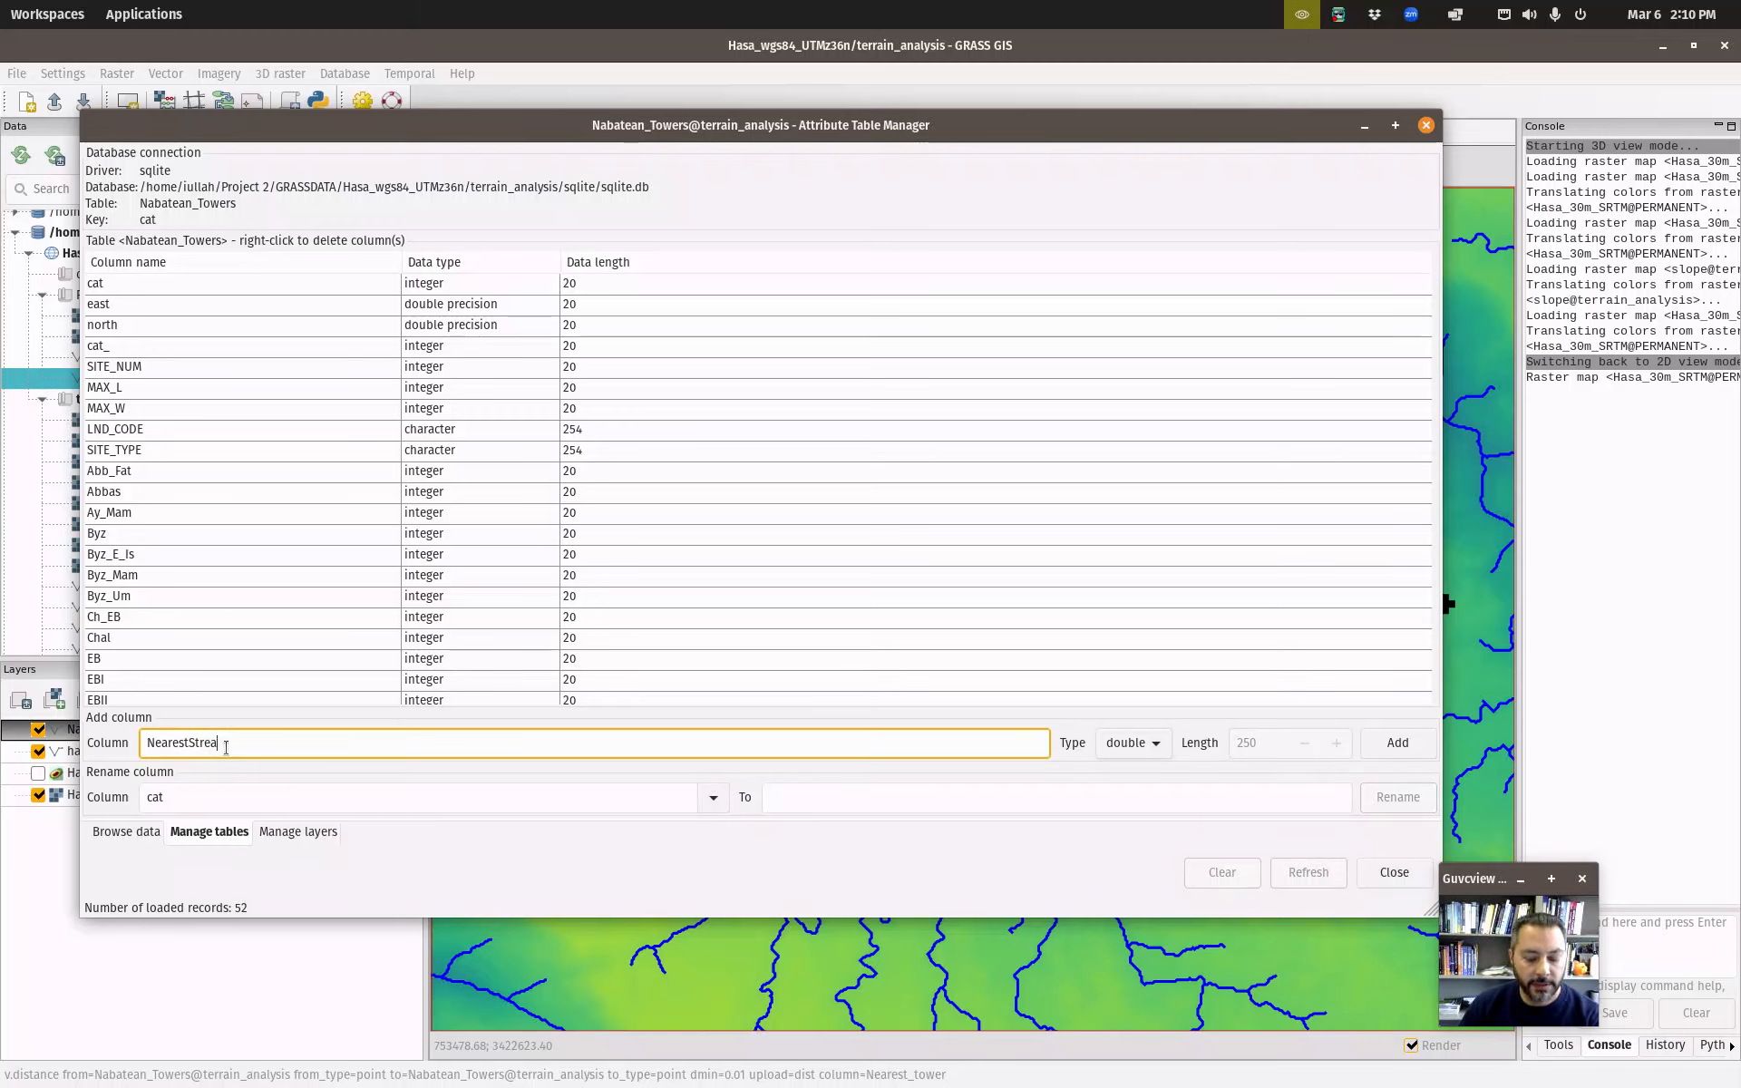
double_click(194, 733)
click(191, 738)
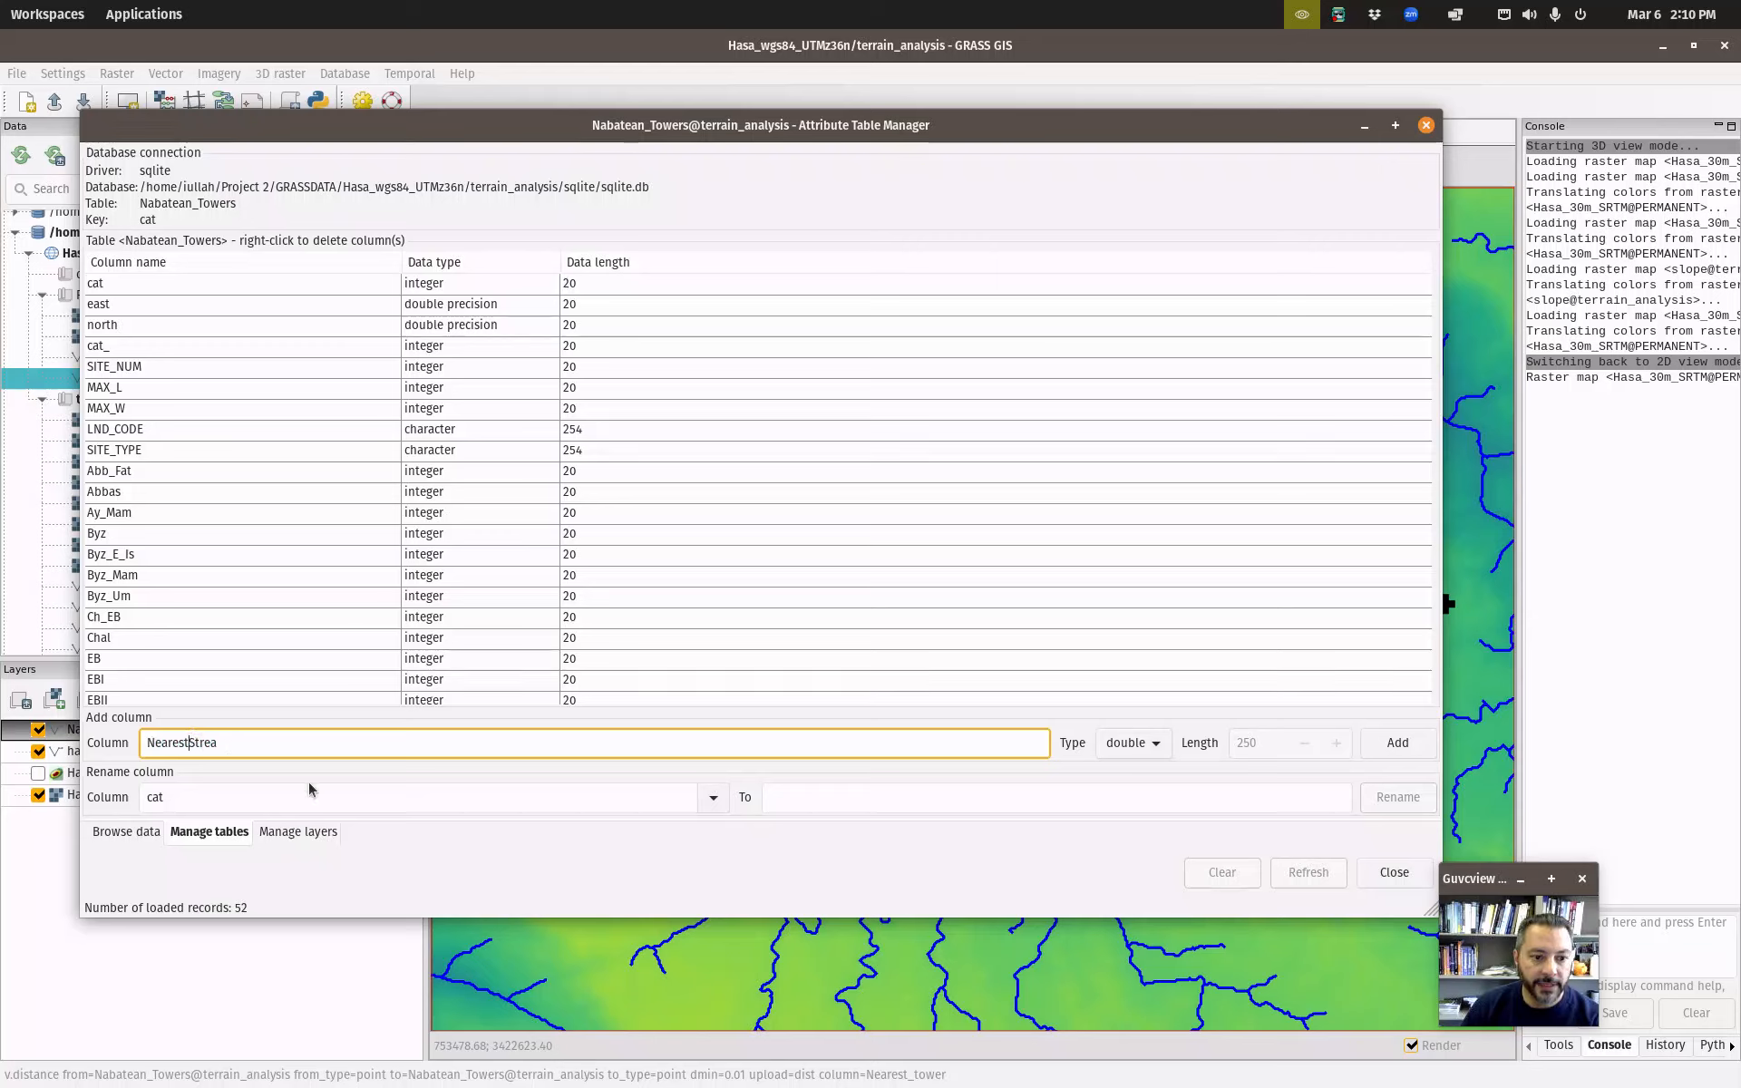
text(_strea)
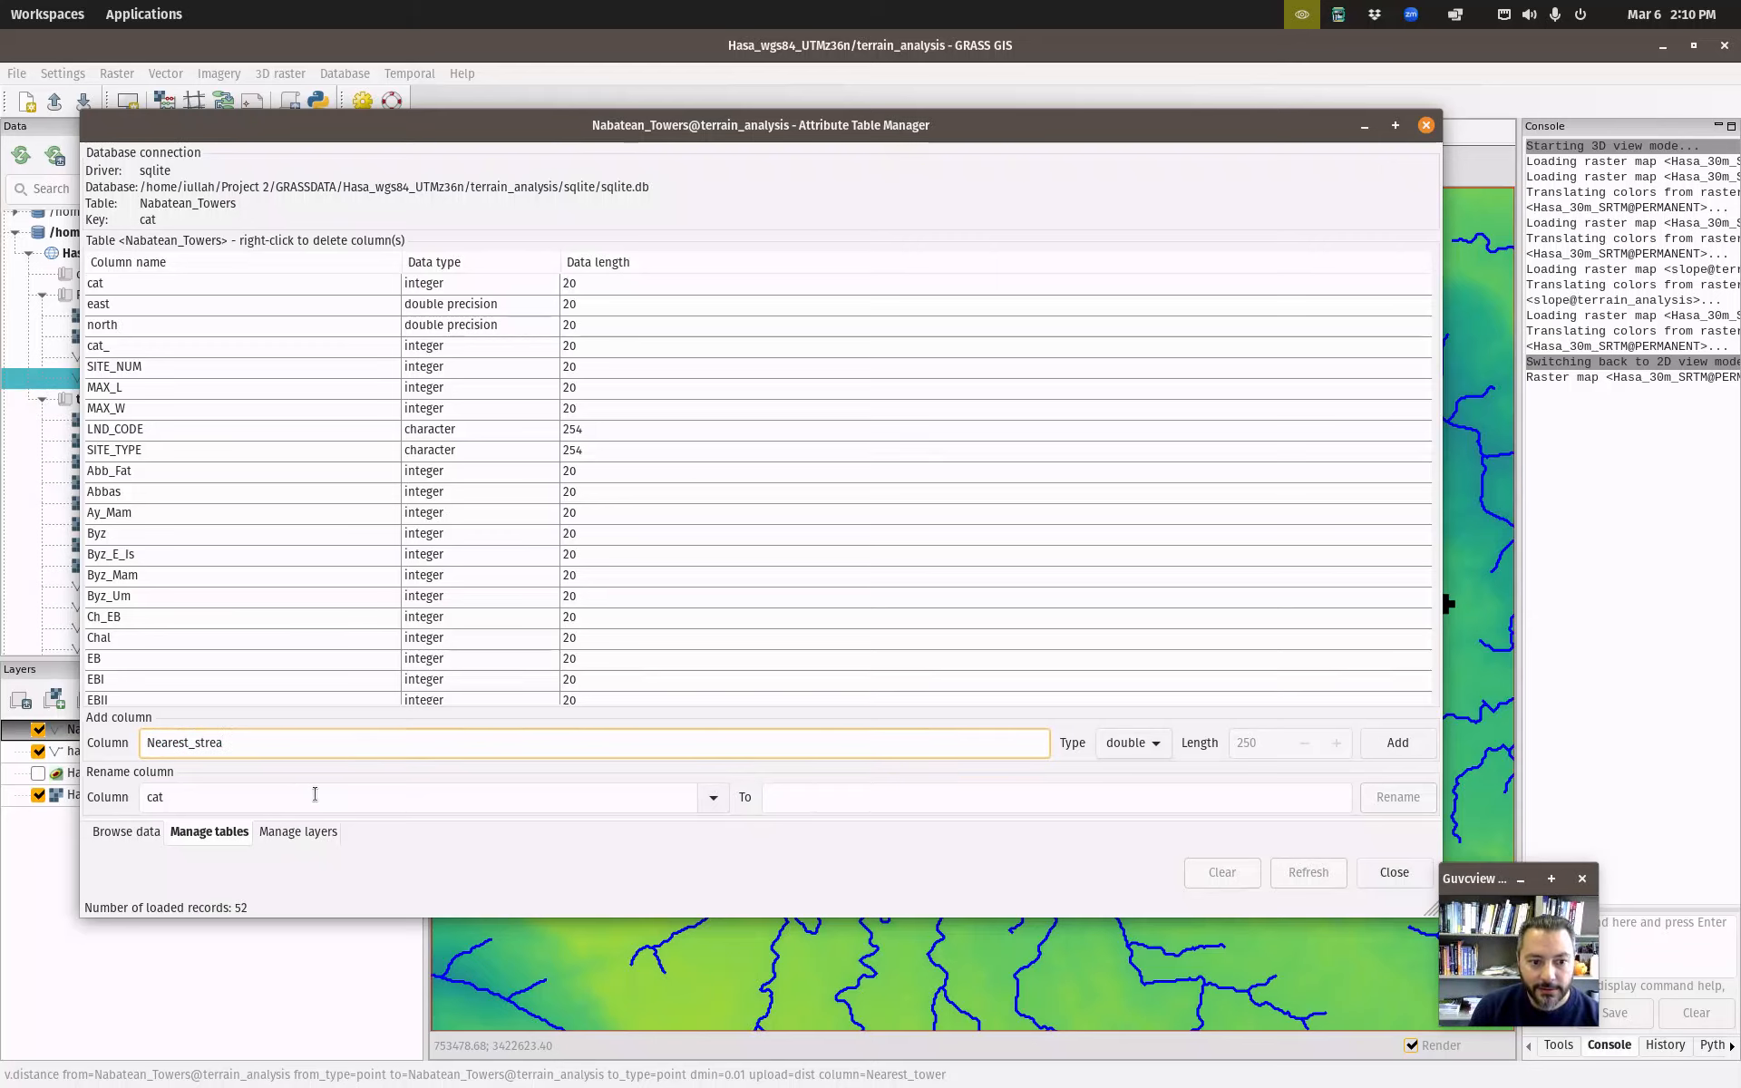
click(1396, 742)
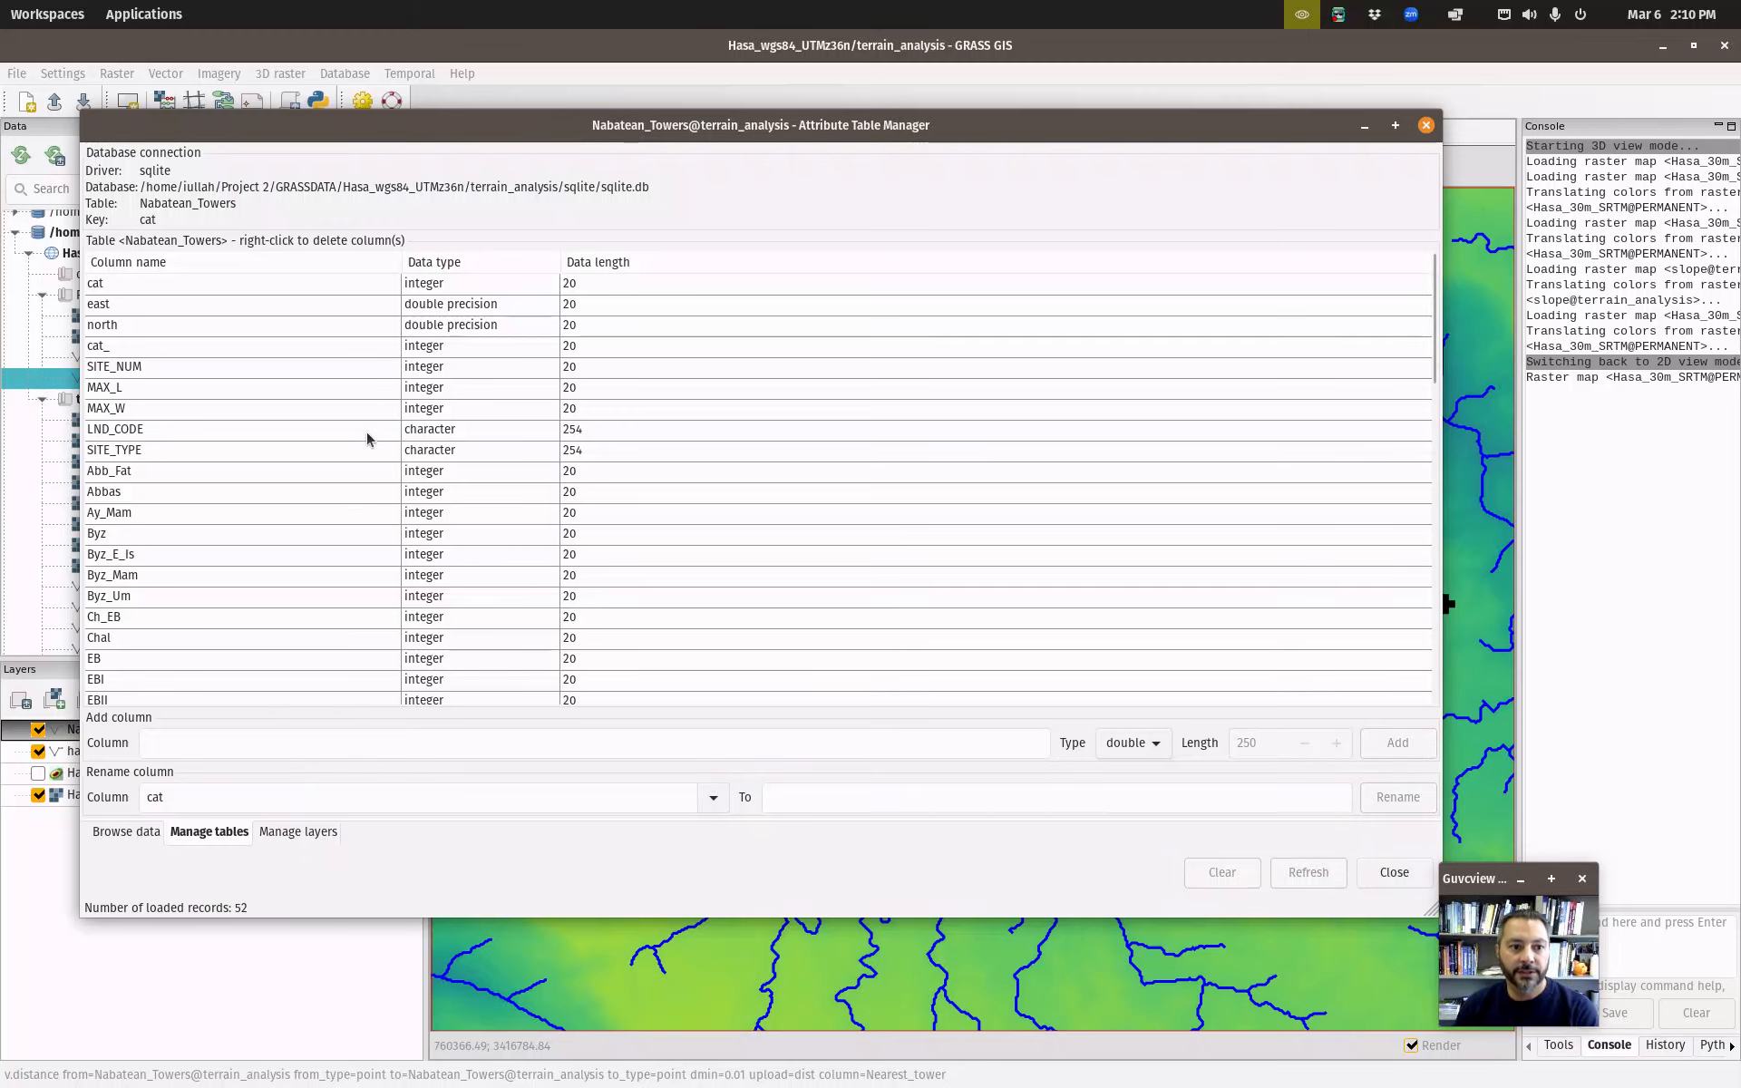
Permanently drop the columns from Abb_Fat through Unk from the Nabatean_Towers table.
click(123, 494)
click(123, 477)
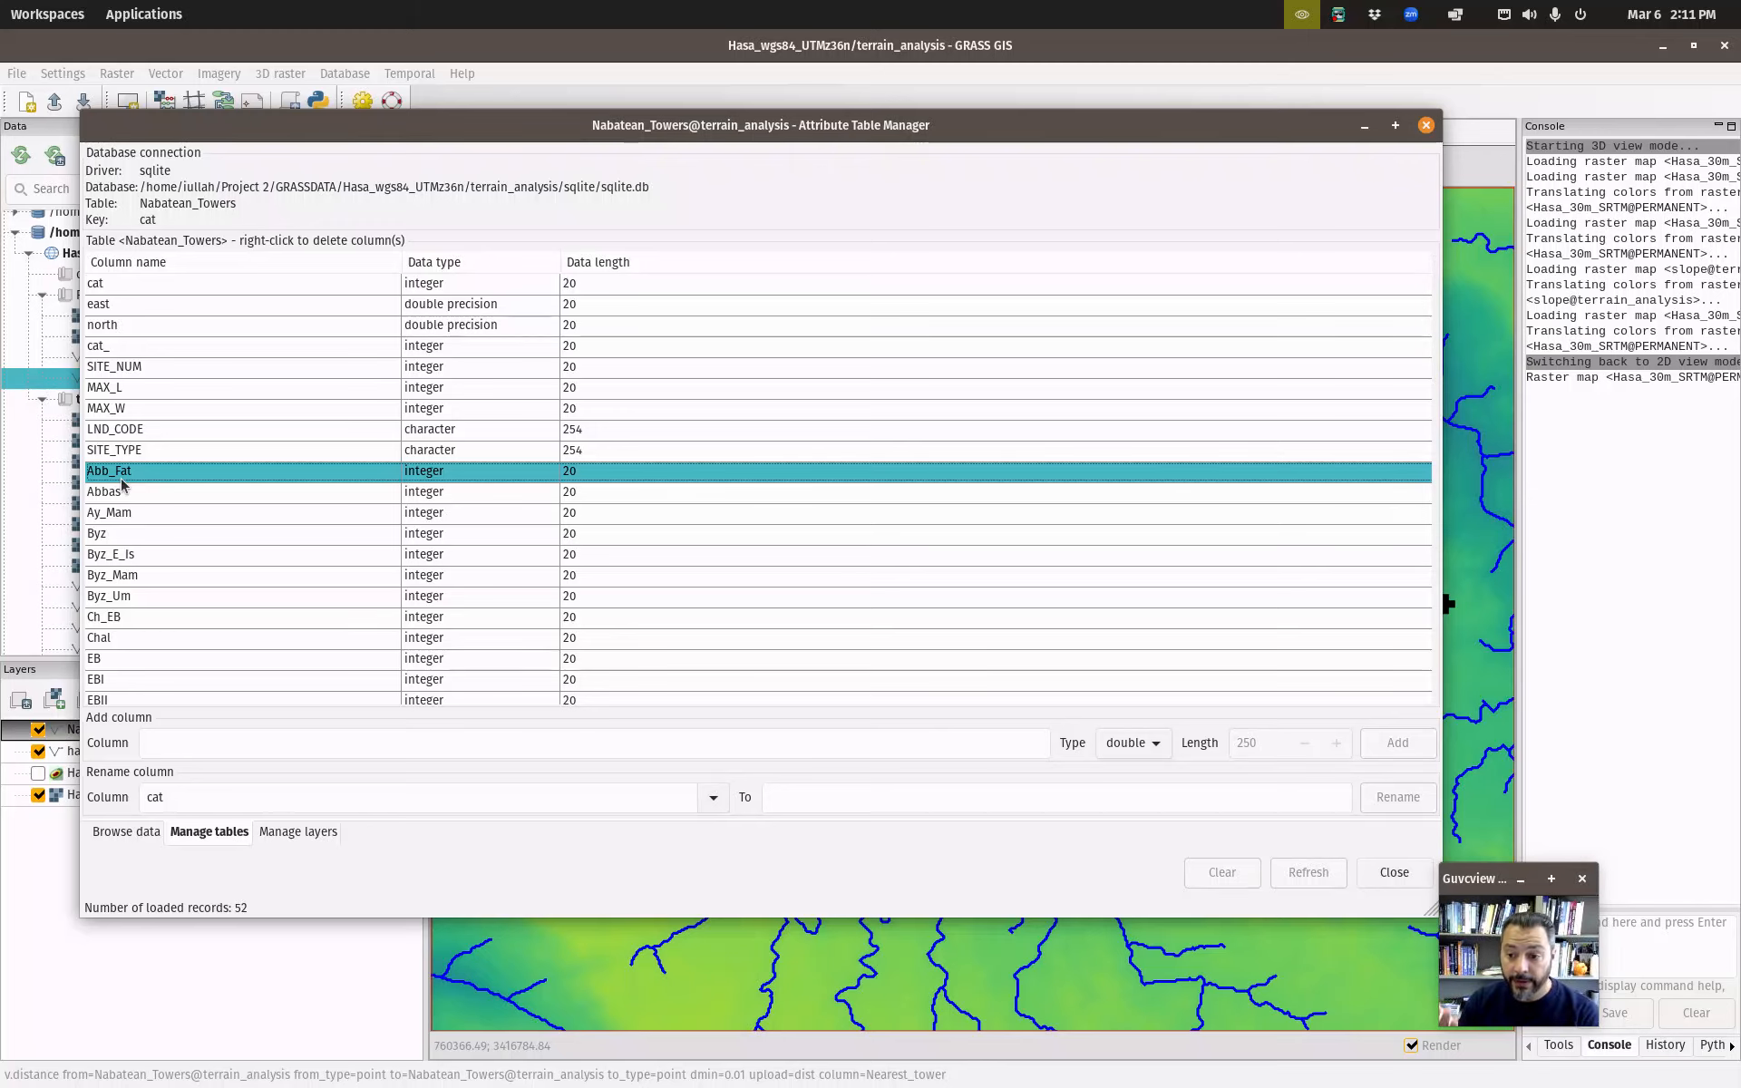
scroll(132, 470, down, 2)
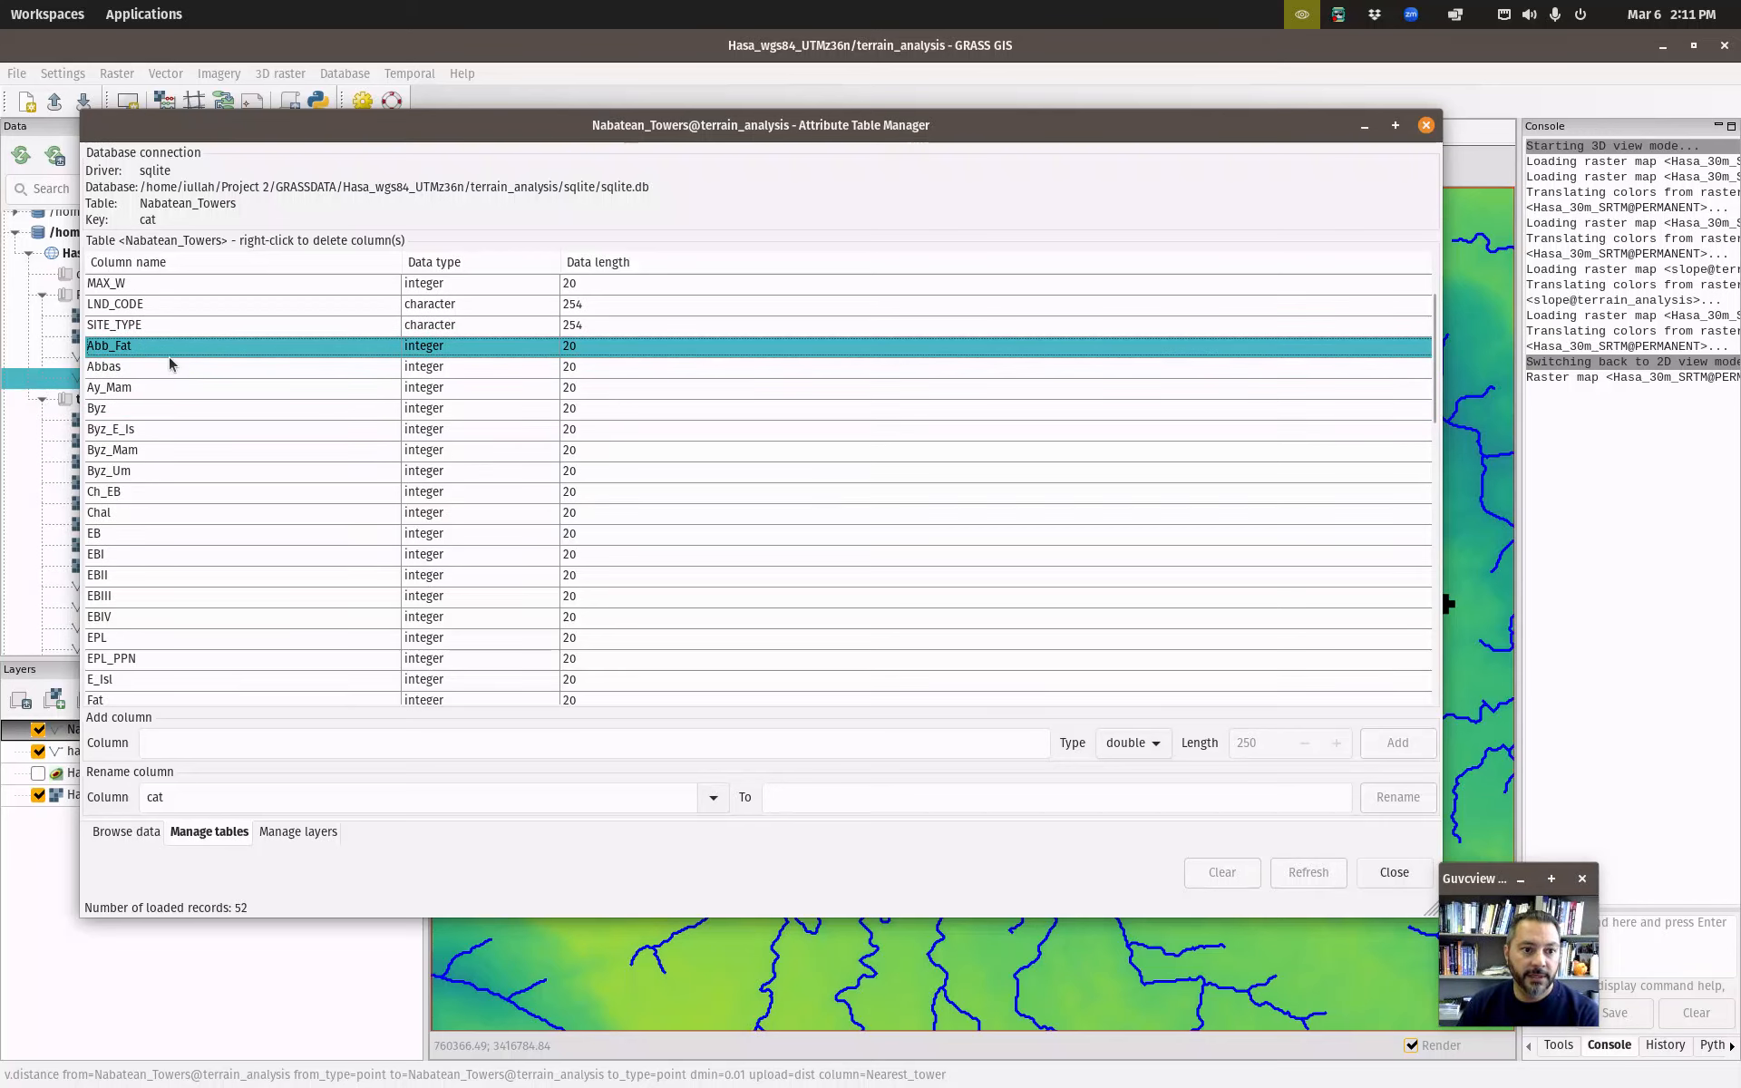
scroll(172, 533, down, 12)
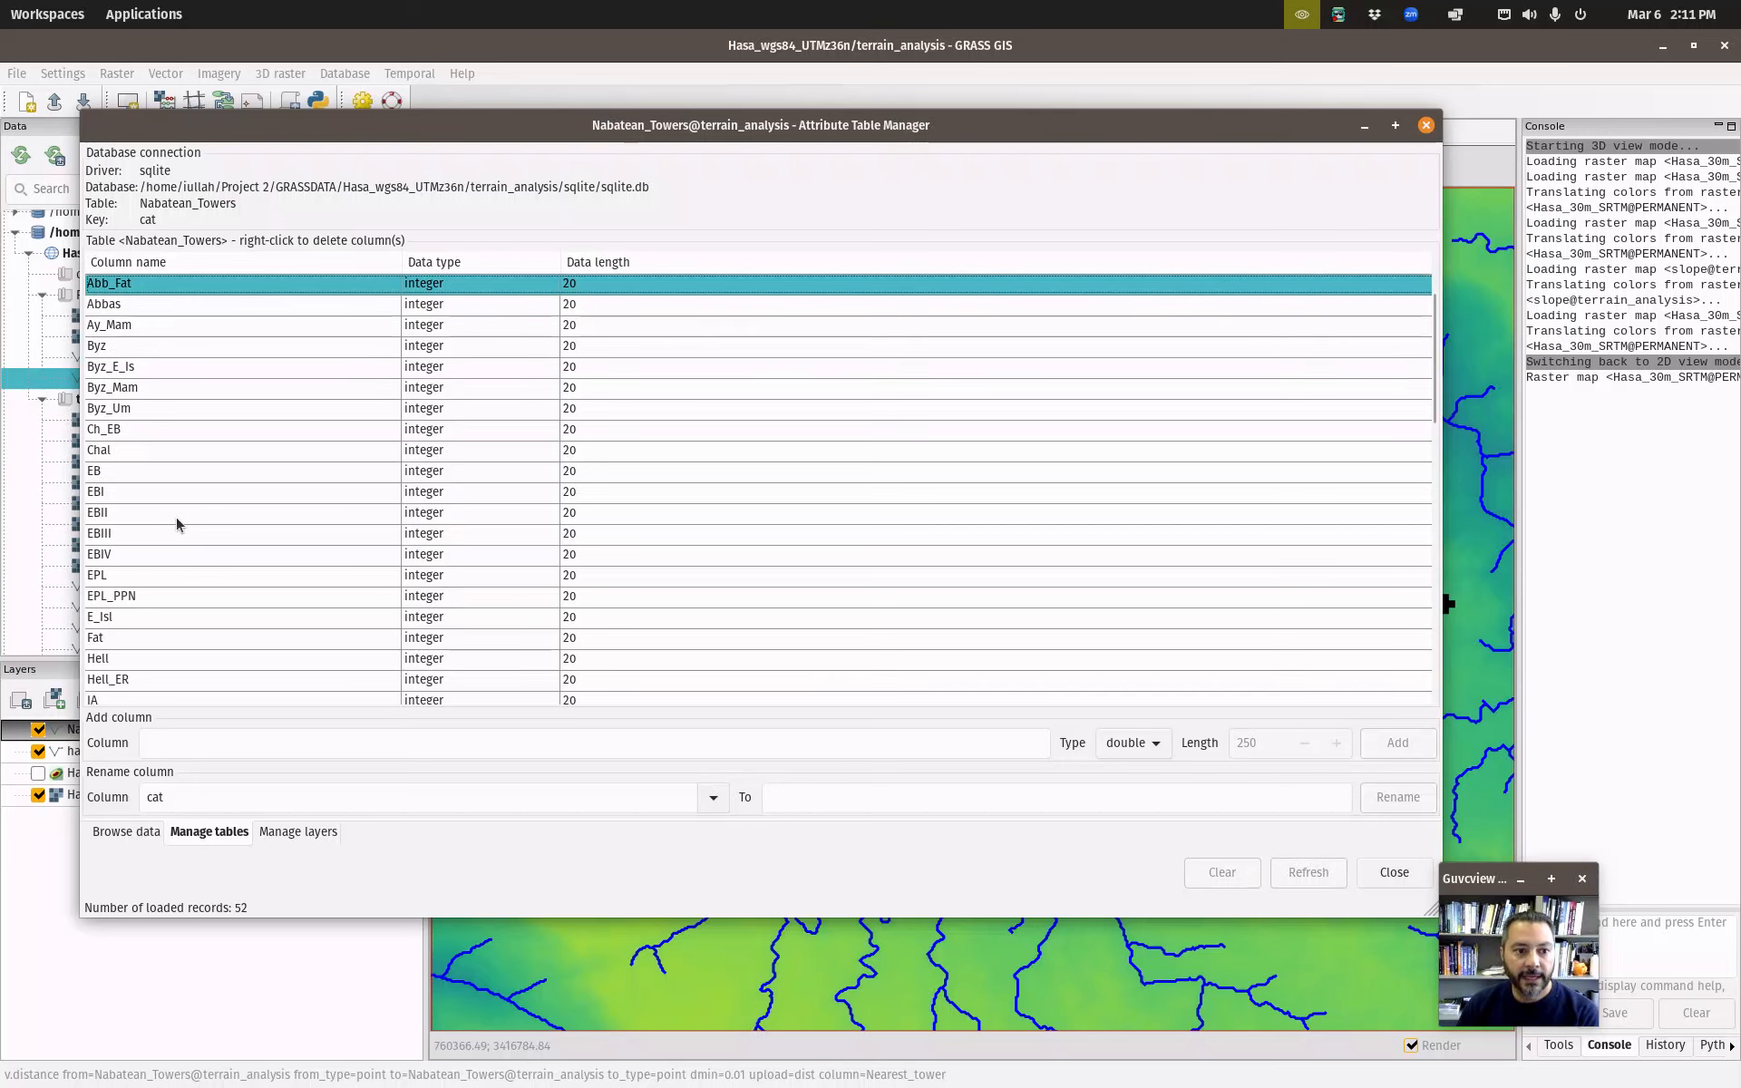
scroll(164, 576, down, 3)
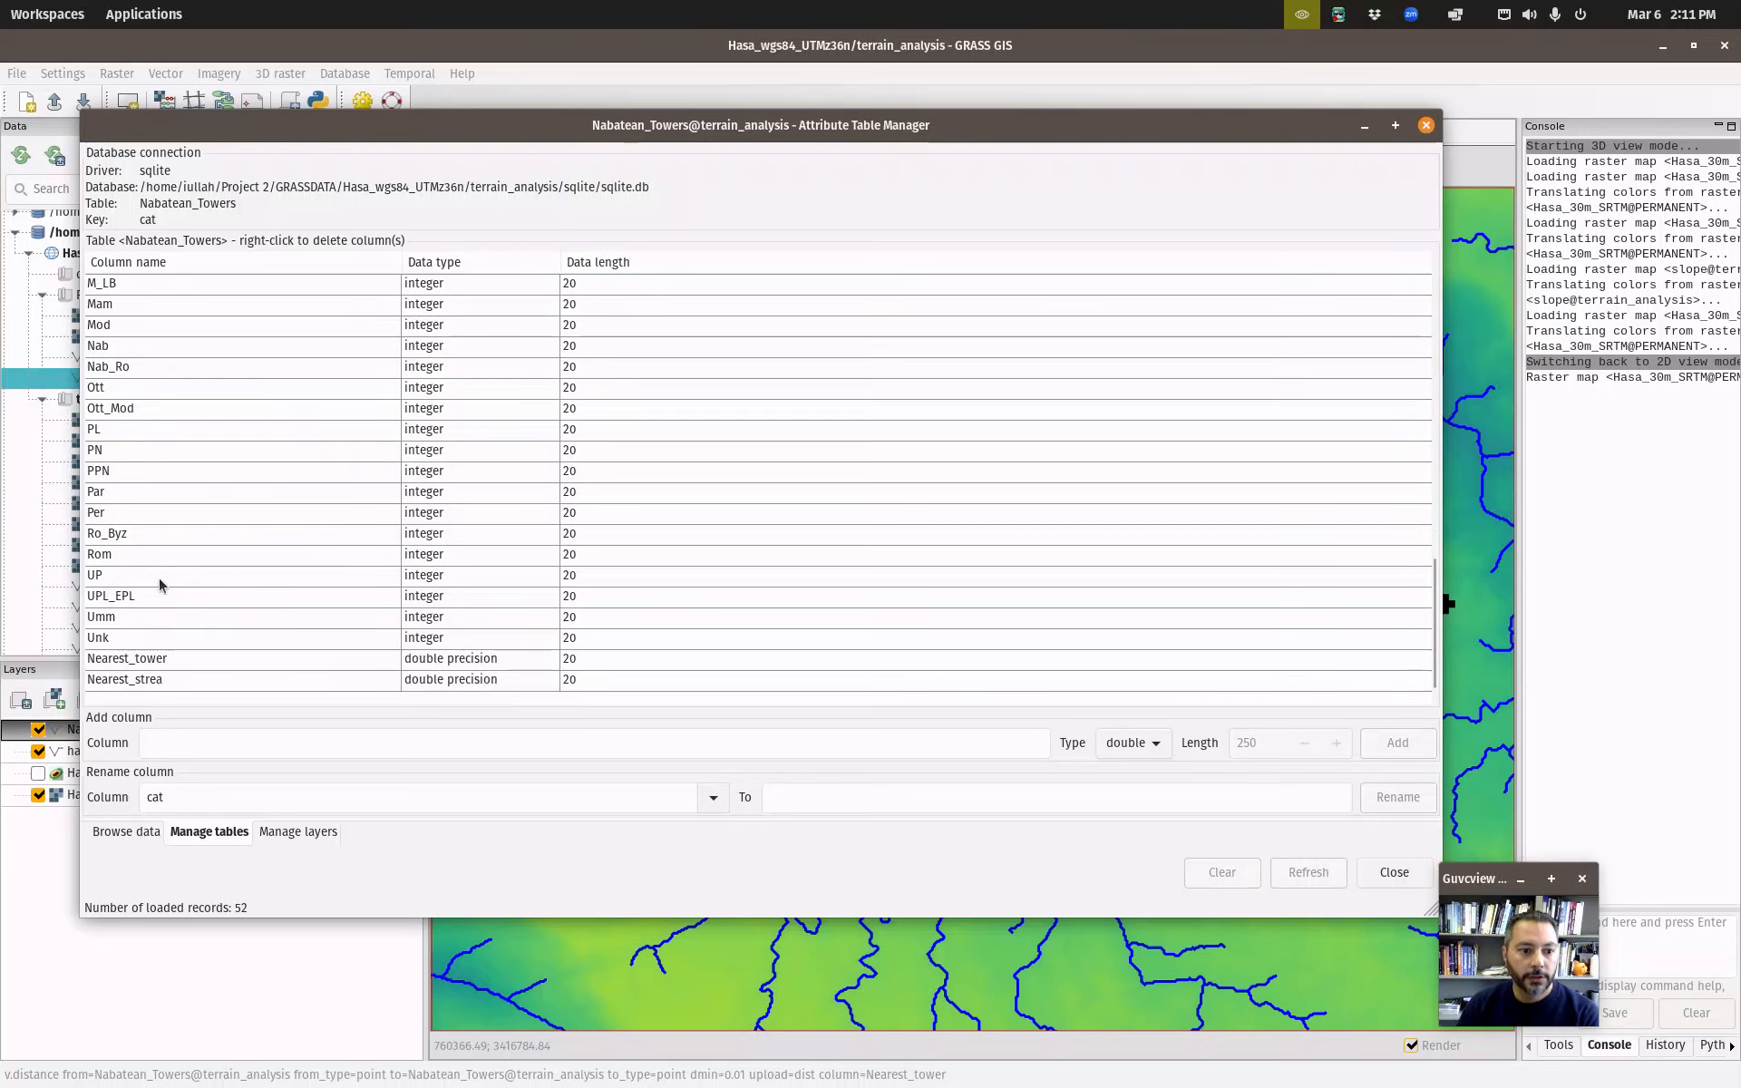
shift+click(115, 643)
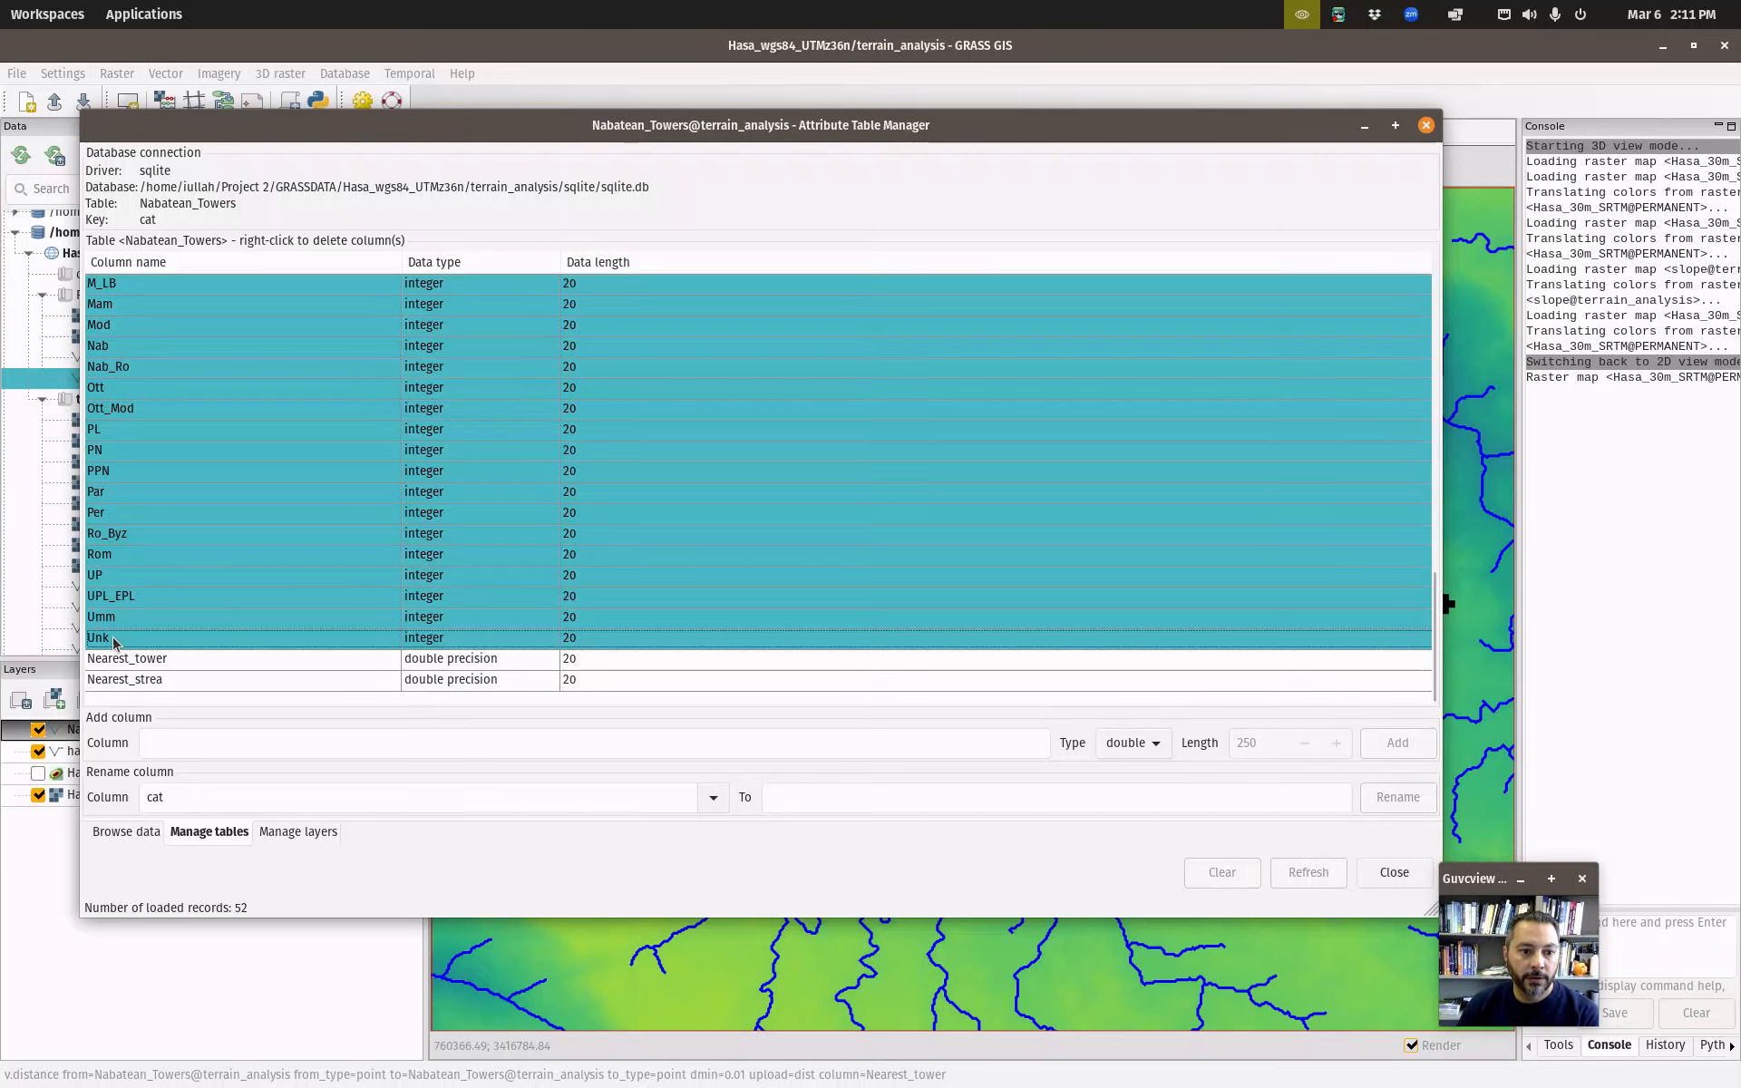
scroll(138, 576, up, 6)
right_click(135, 434)
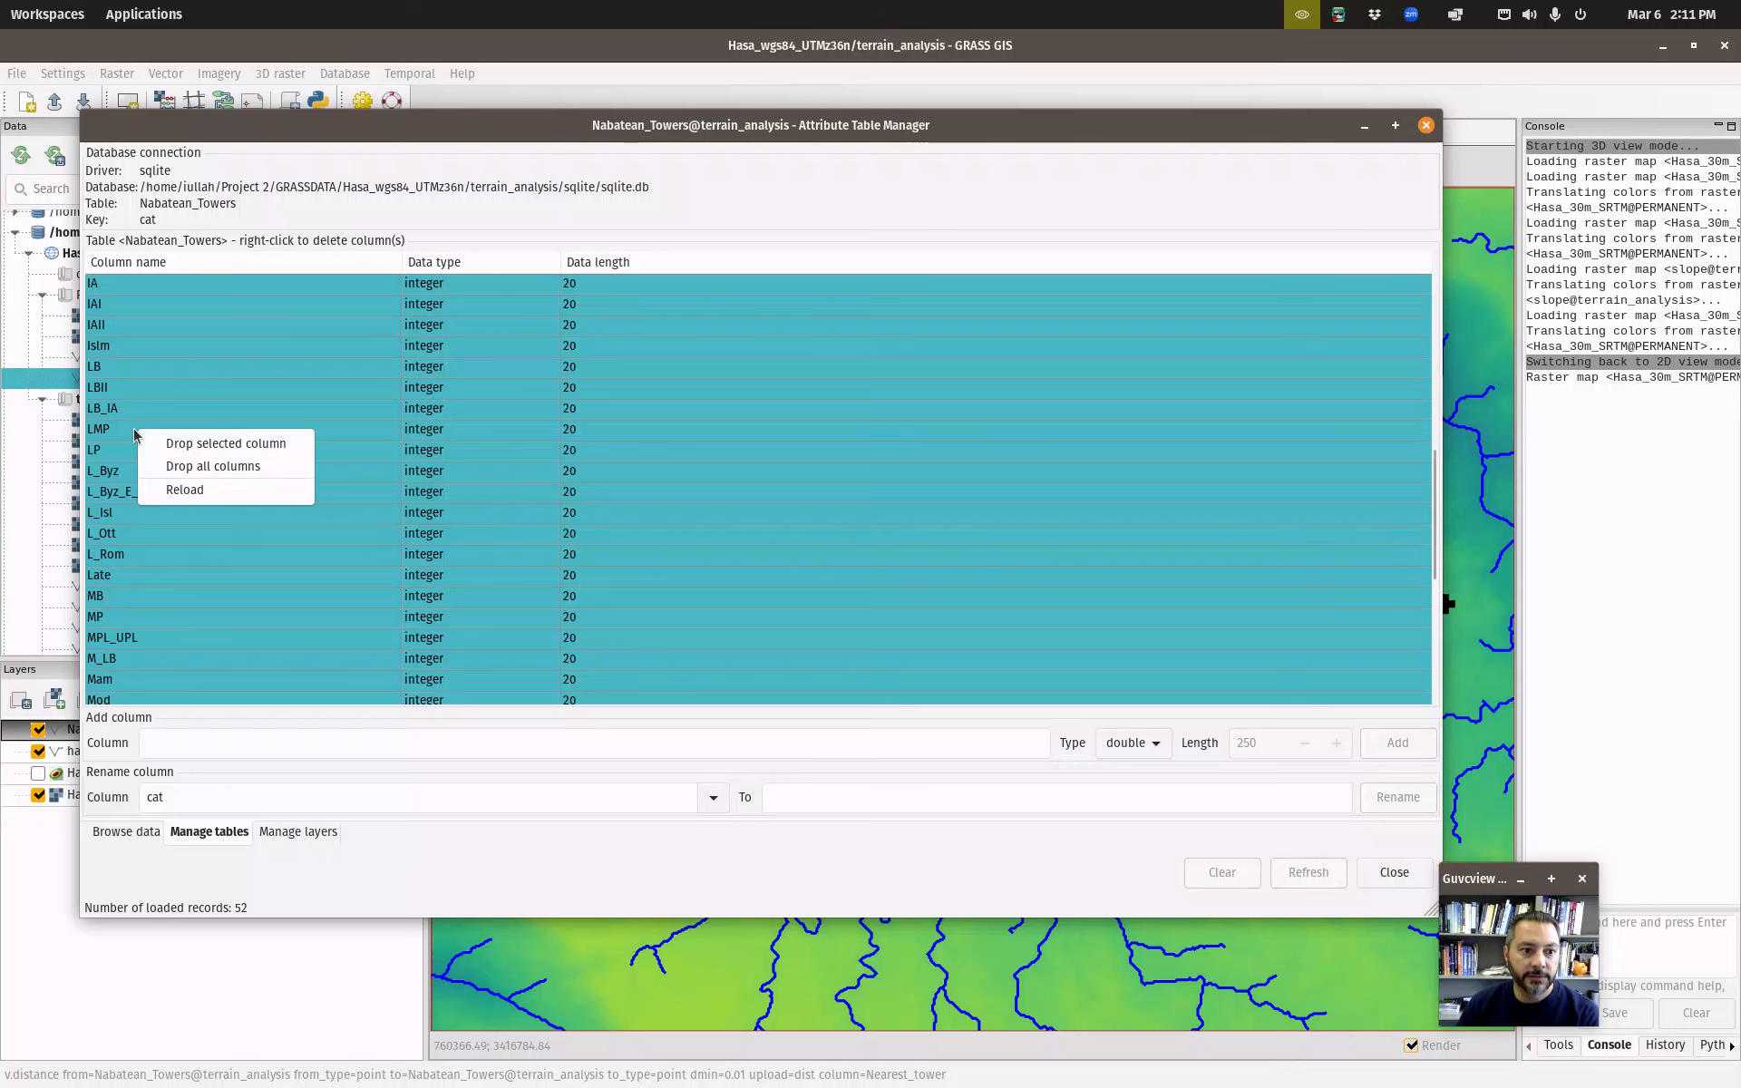
click(195, 439)
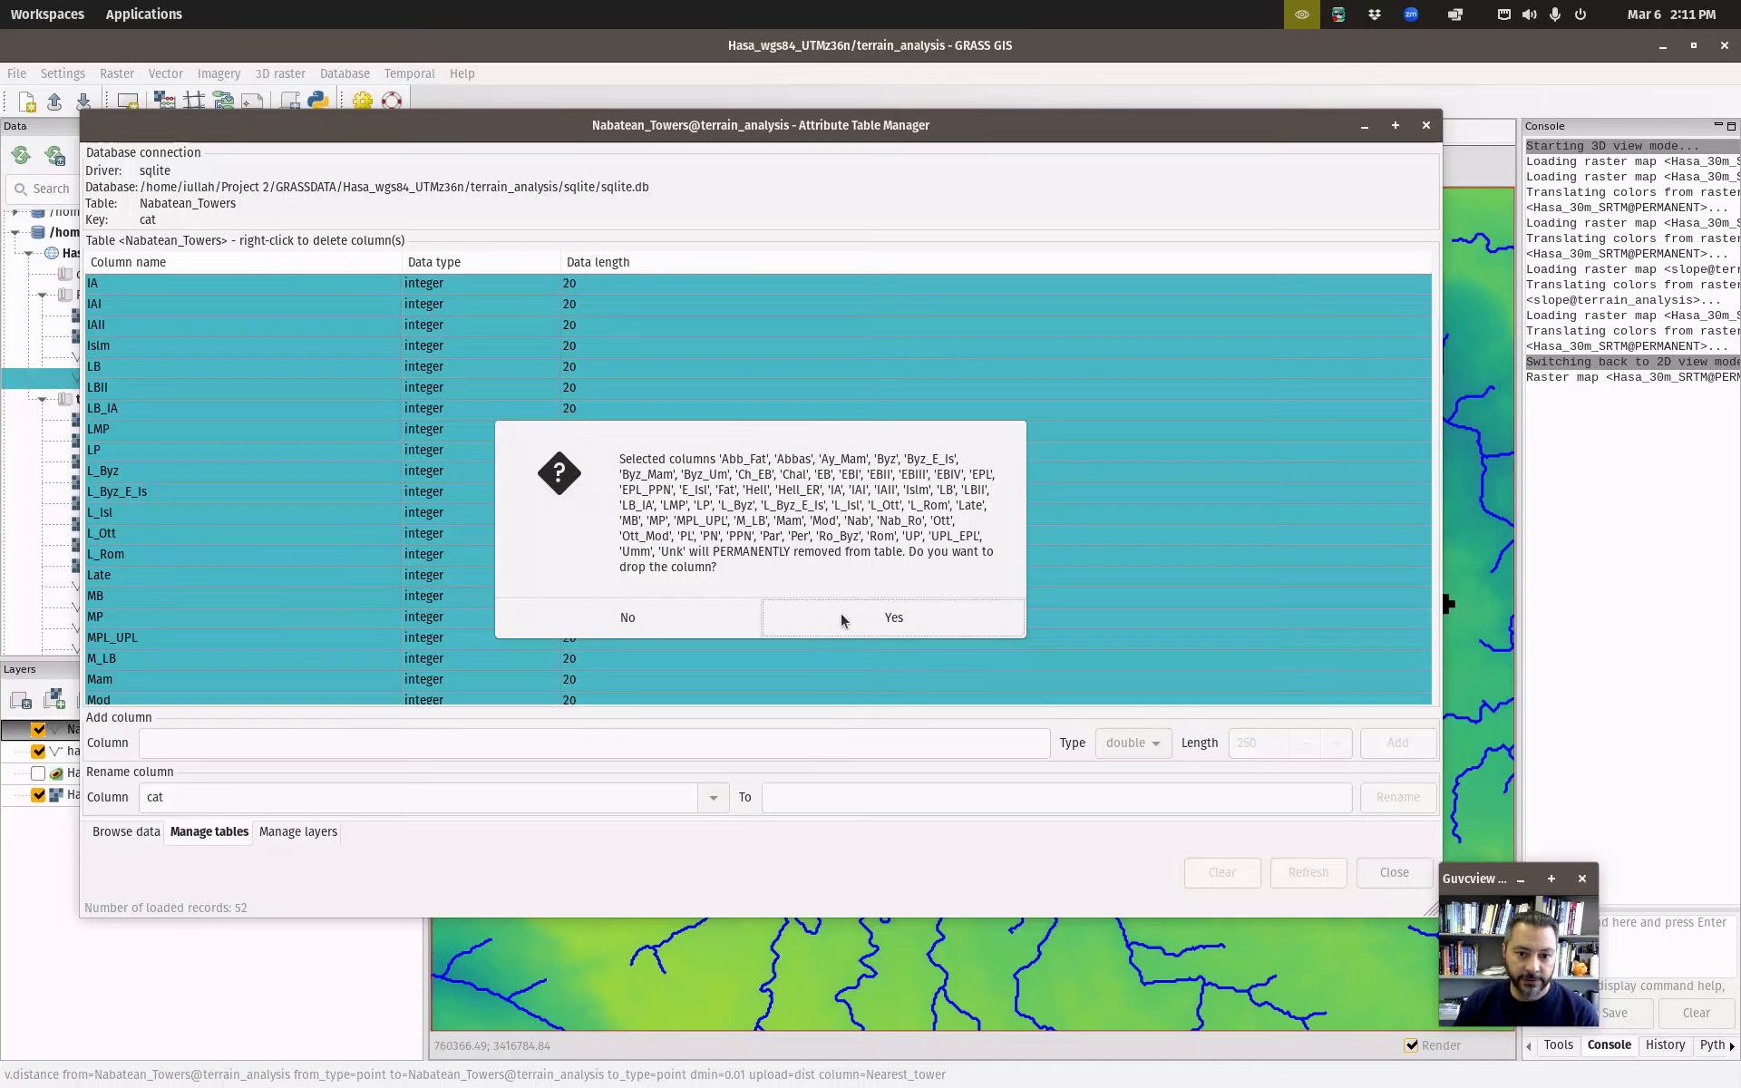
click(843, 620)
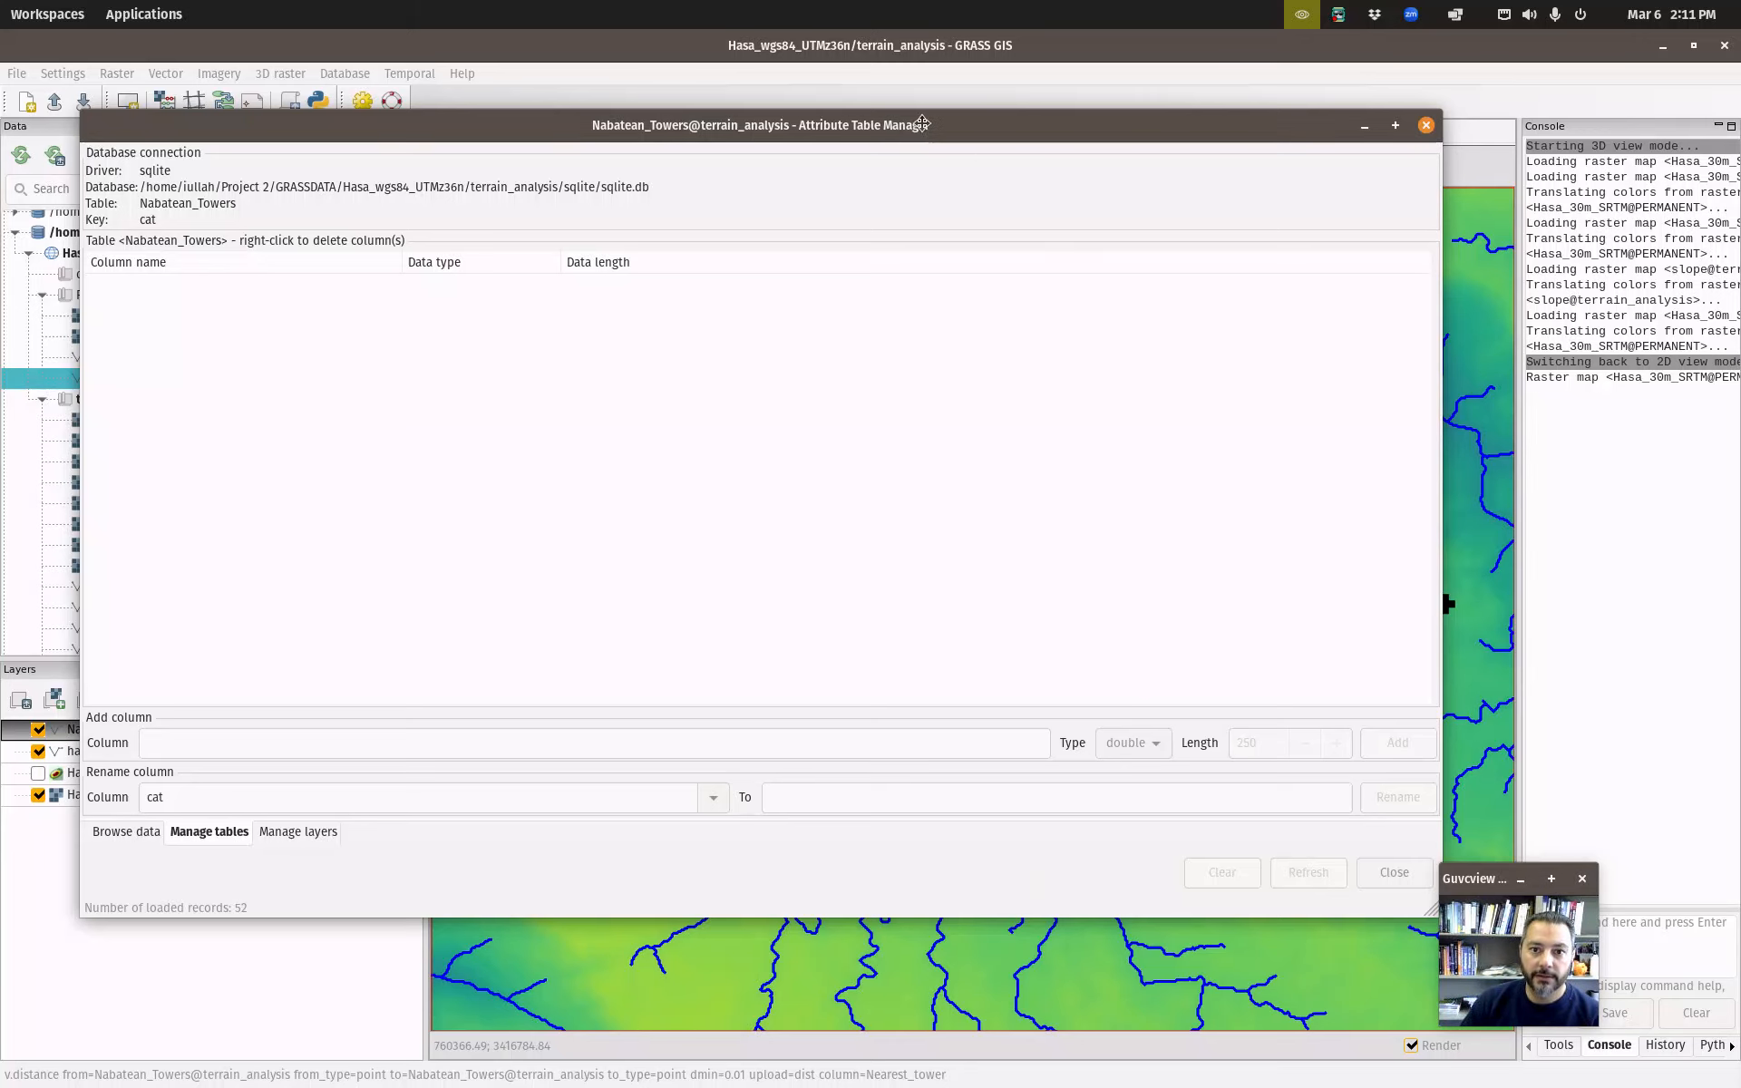
Bring the v.distance dialog back into view and rerun it to fill the Nearest_tower column.
drag(938, 141, 1740, 426)
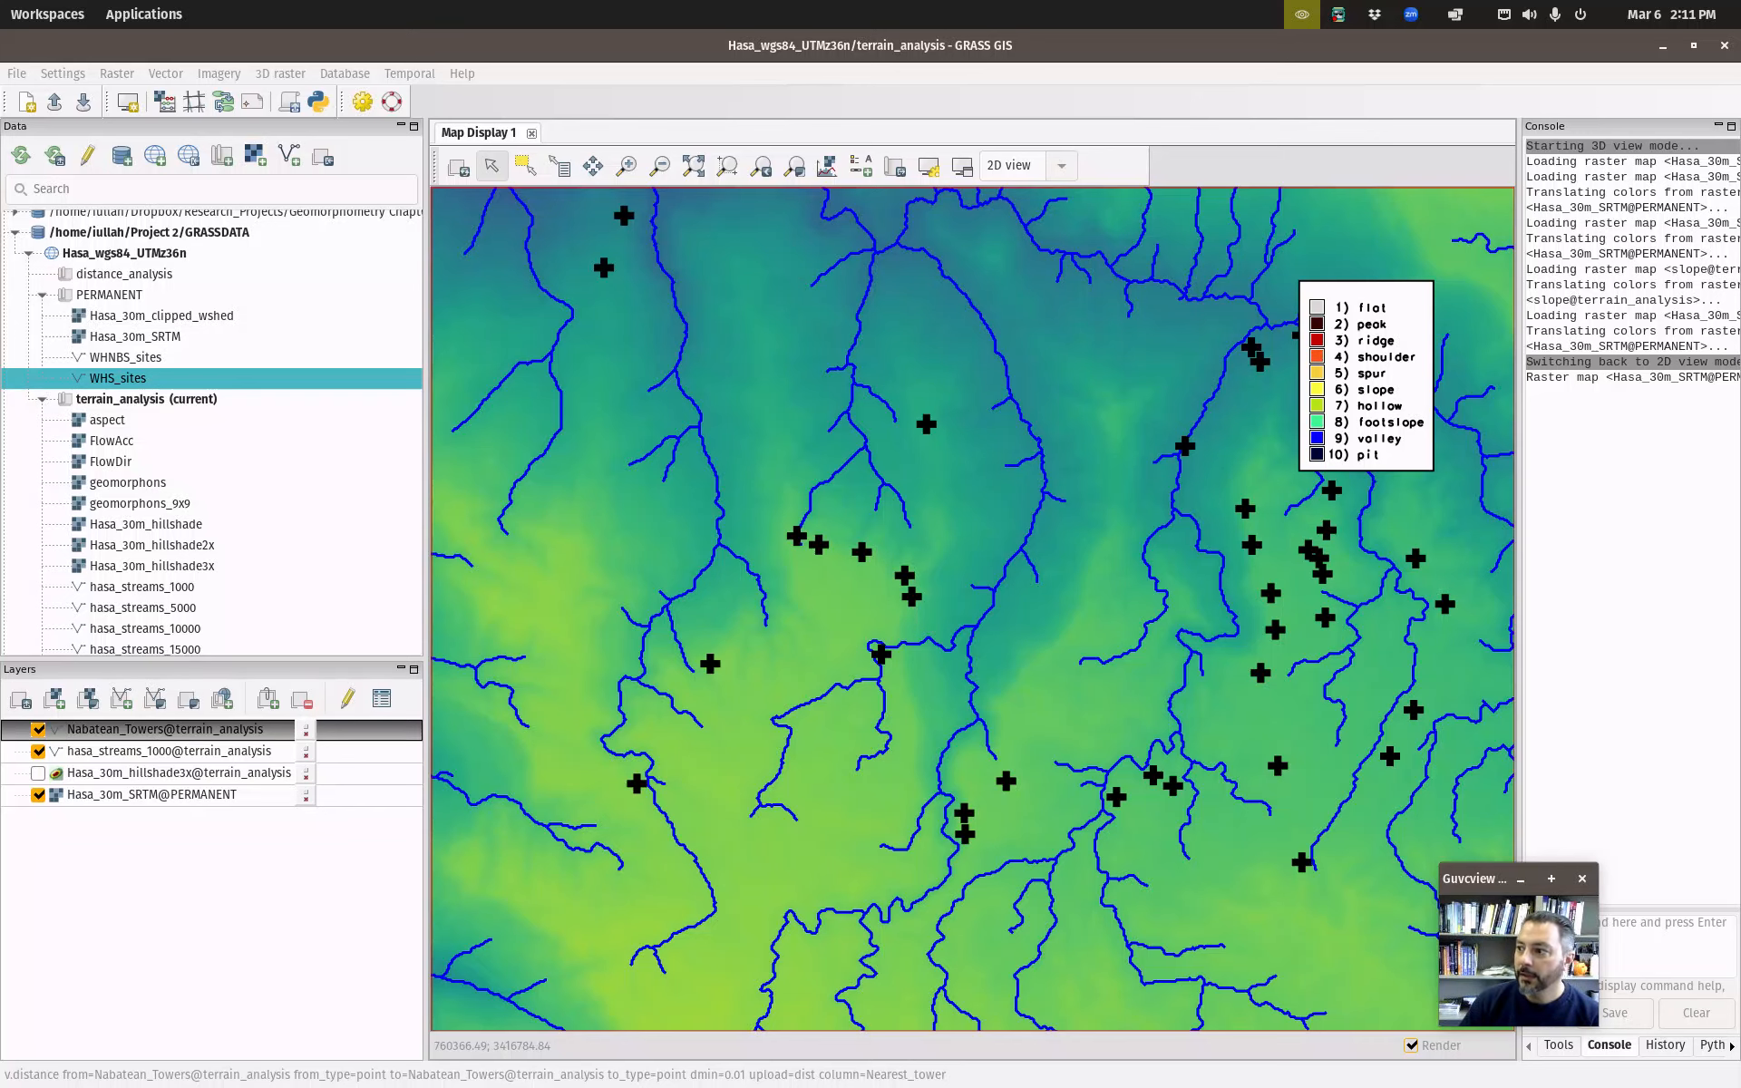
drag(1740, 408, 974, 192)
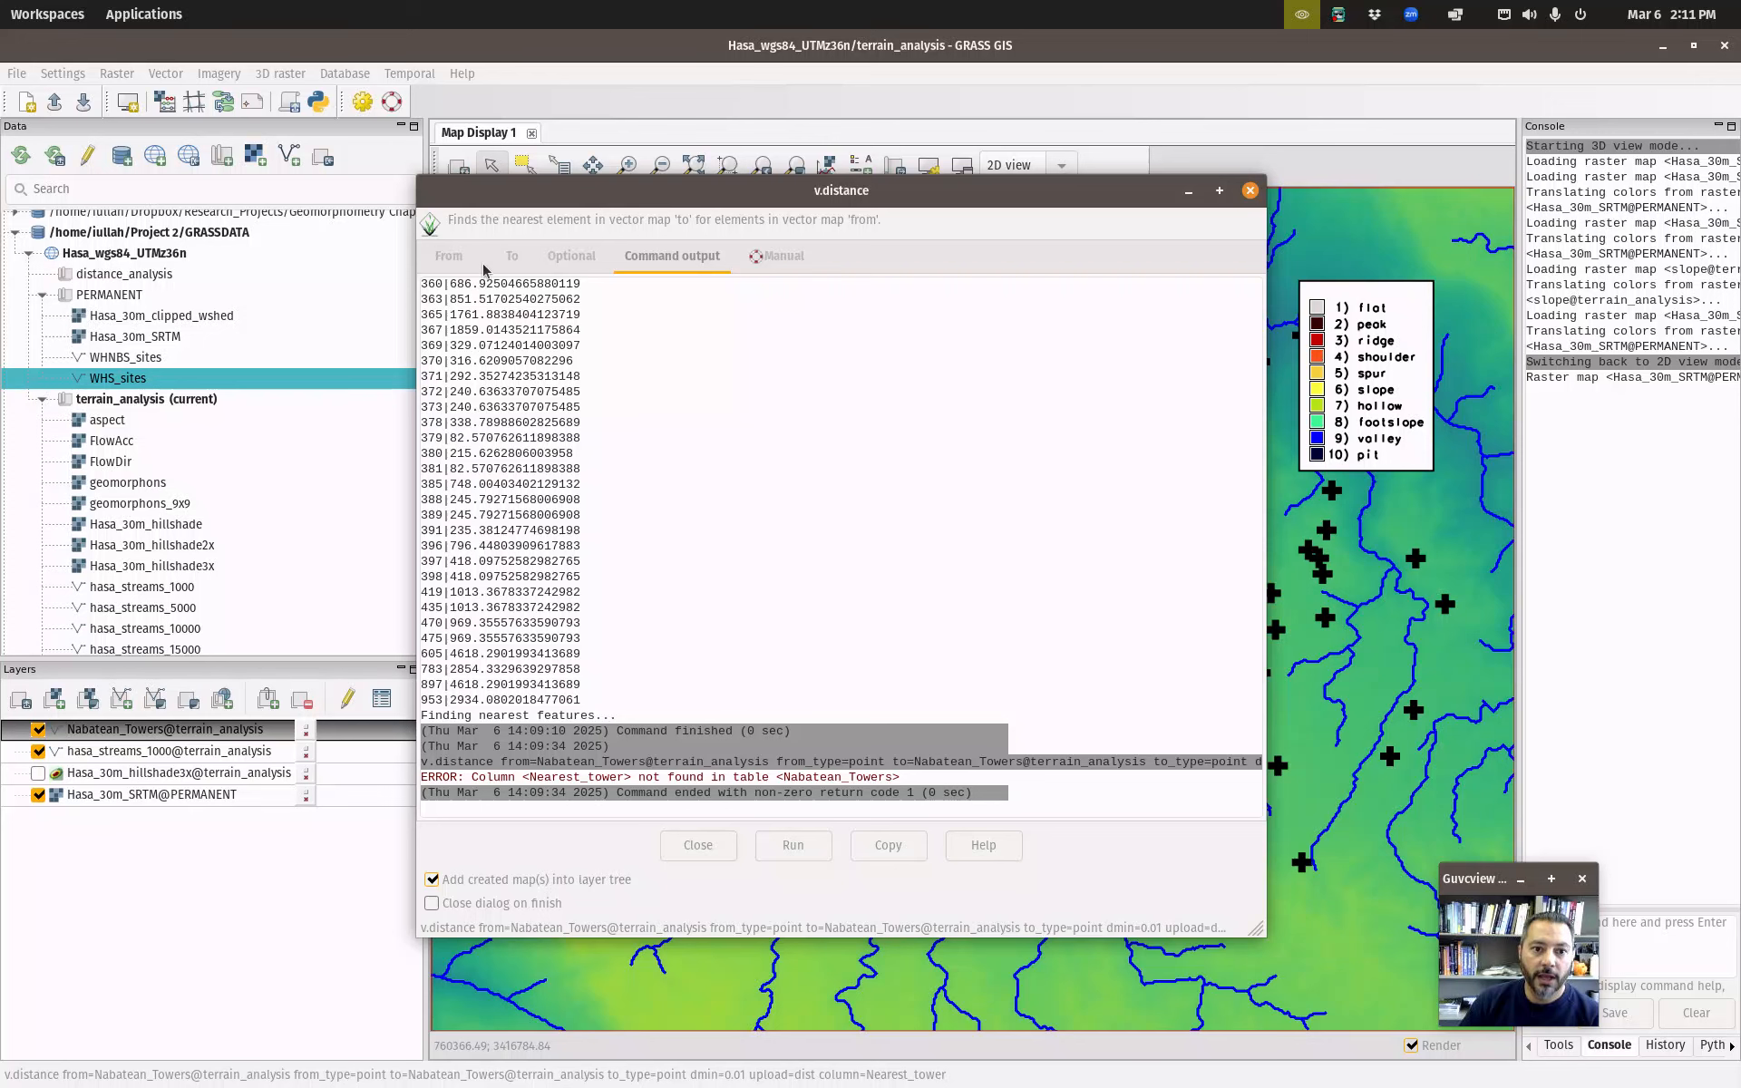
click(432, 261)
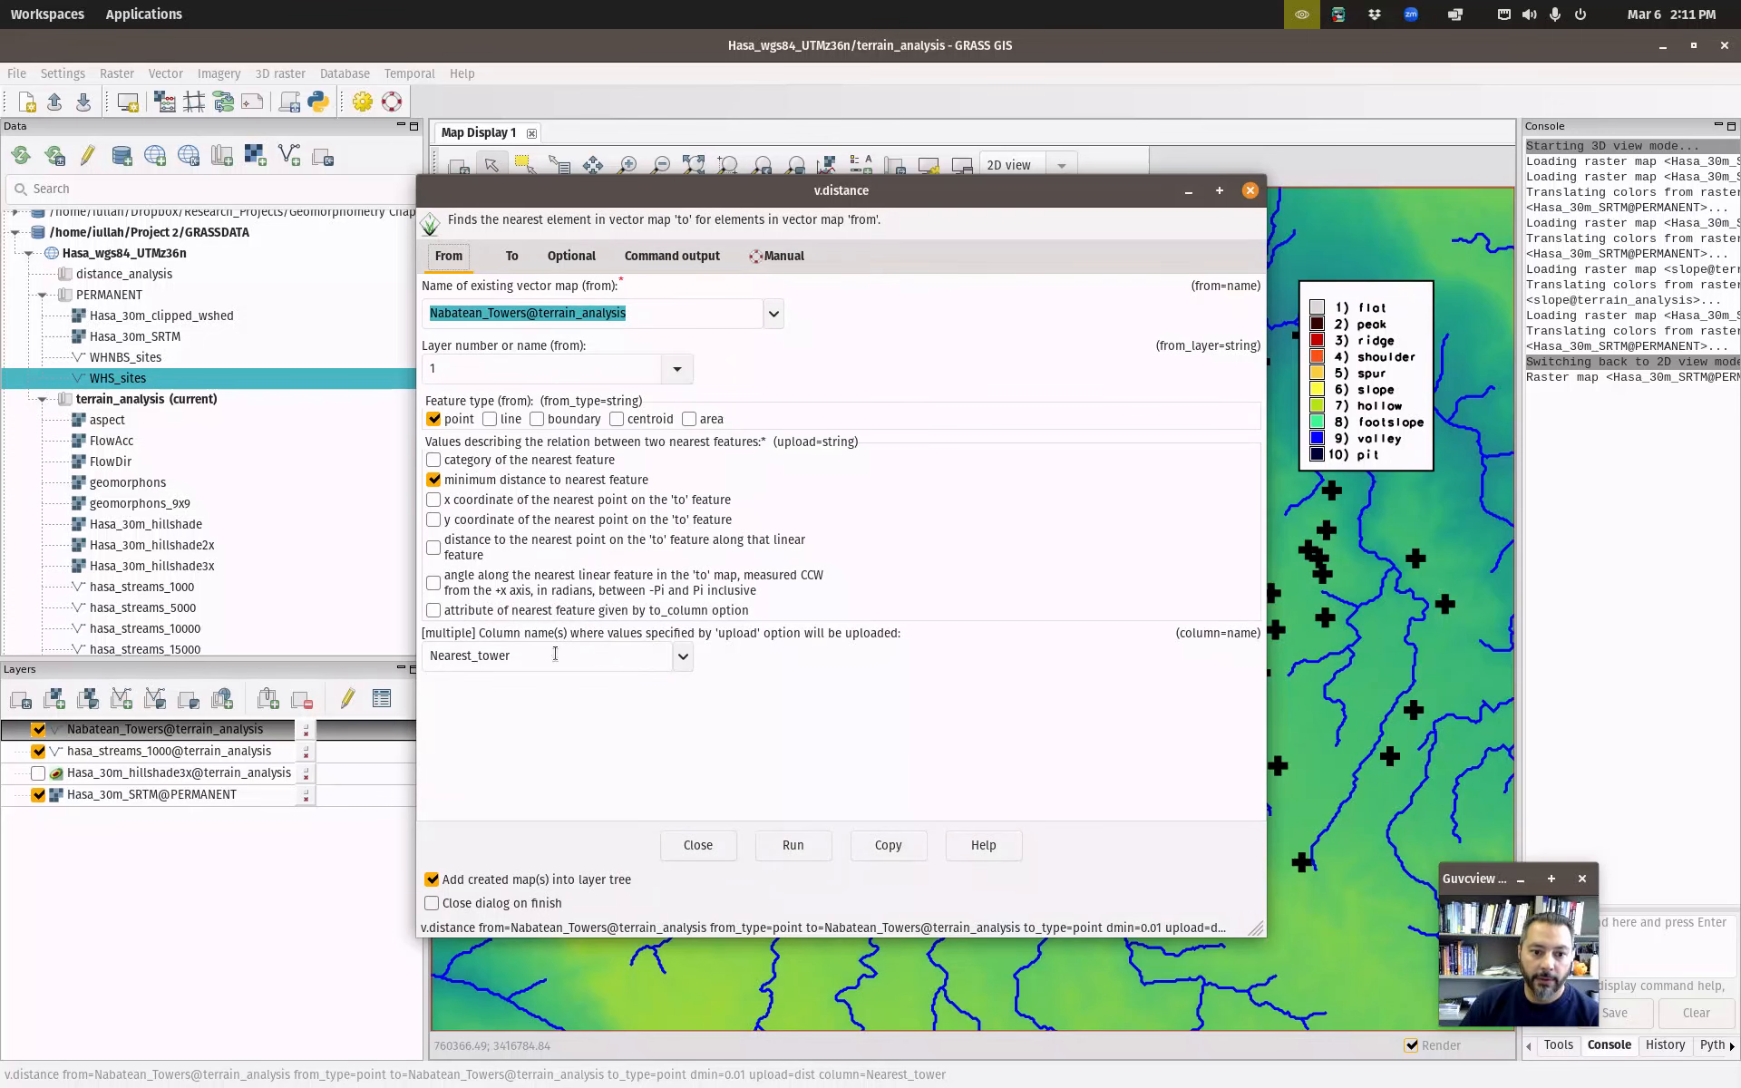
click(792, 844)
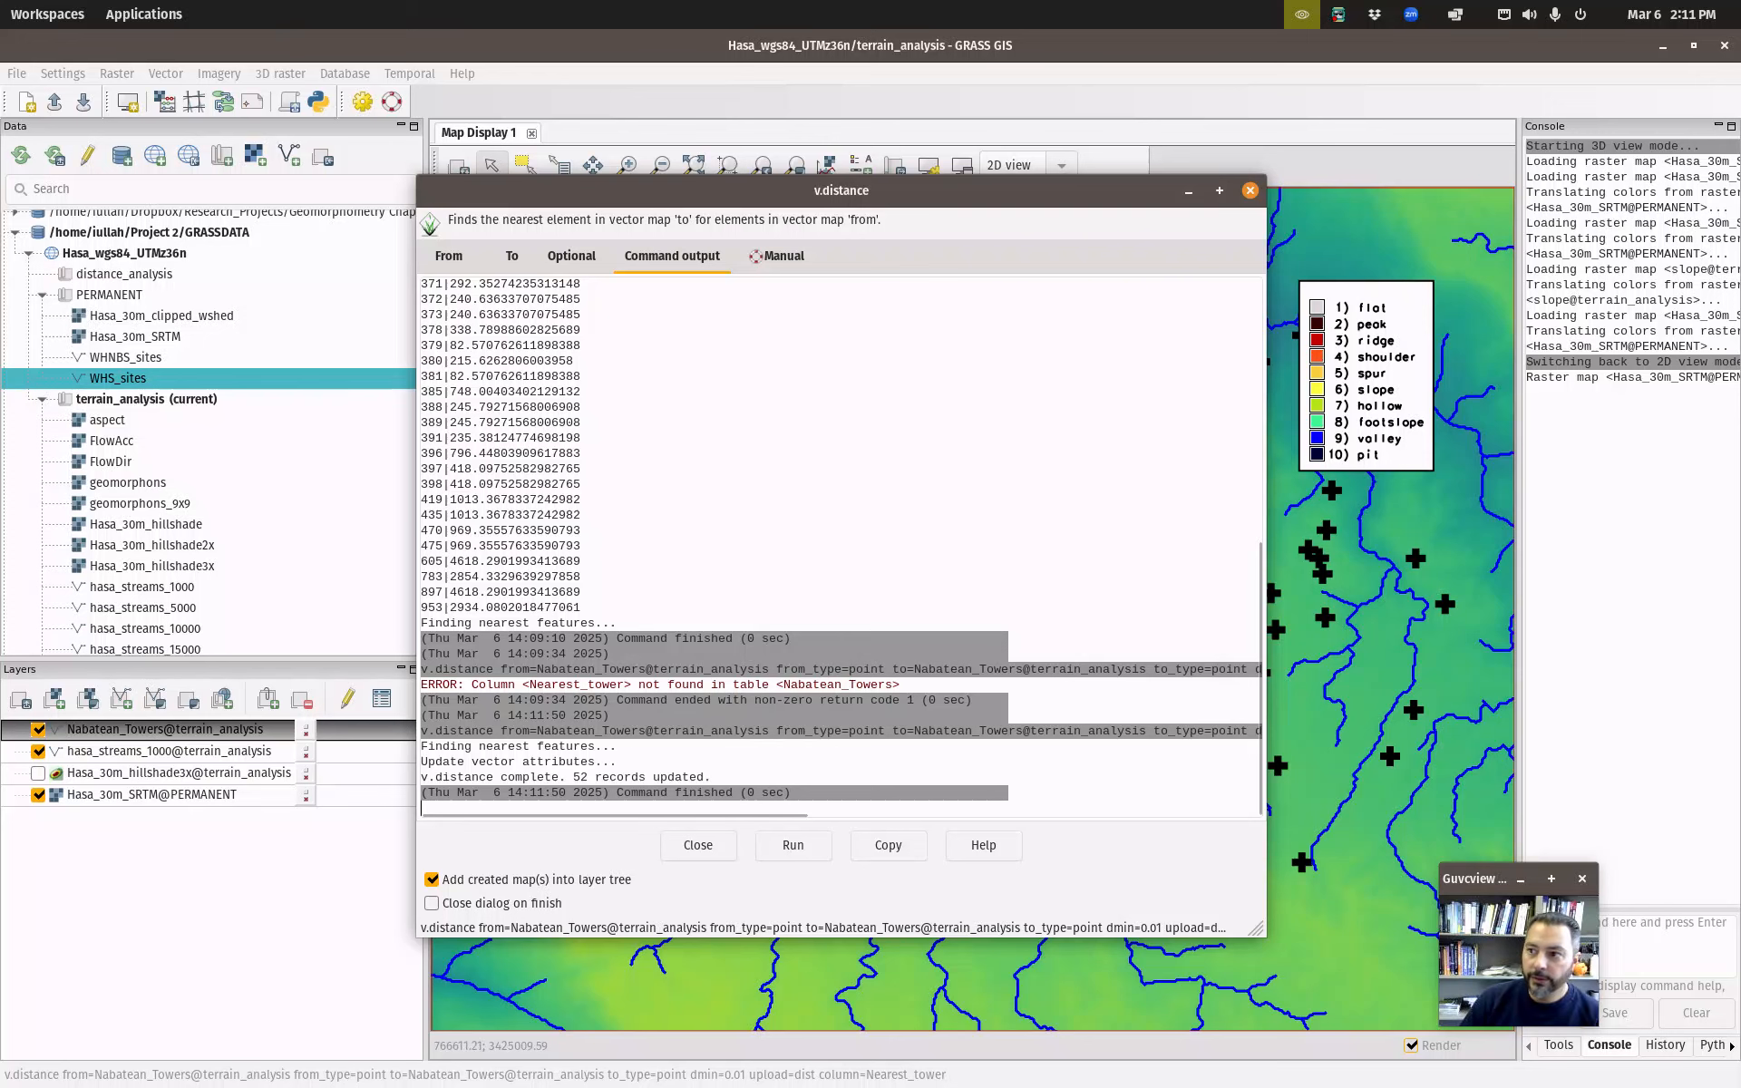
Open the Nabatean_Towers attribute table in an enlarged window and examine the Nearest_tower column.
drag(1017, 197, 1740, 195)
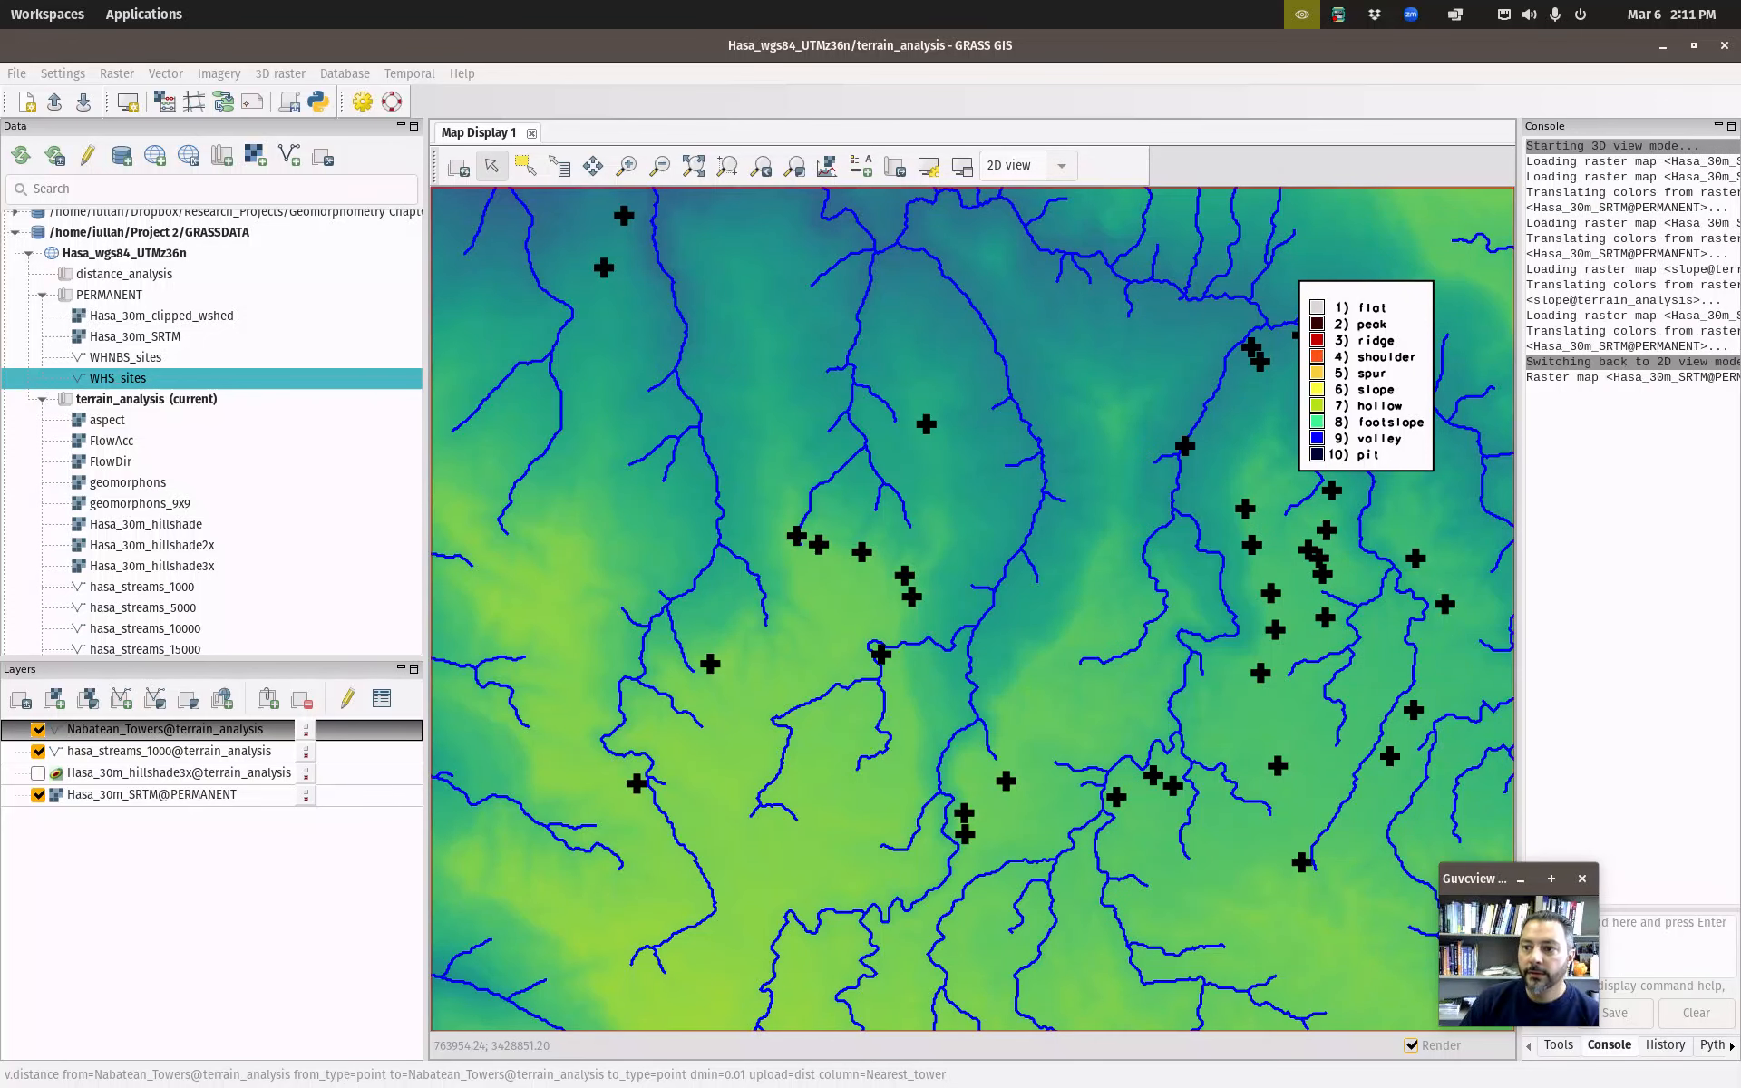
right_click(150, 734)
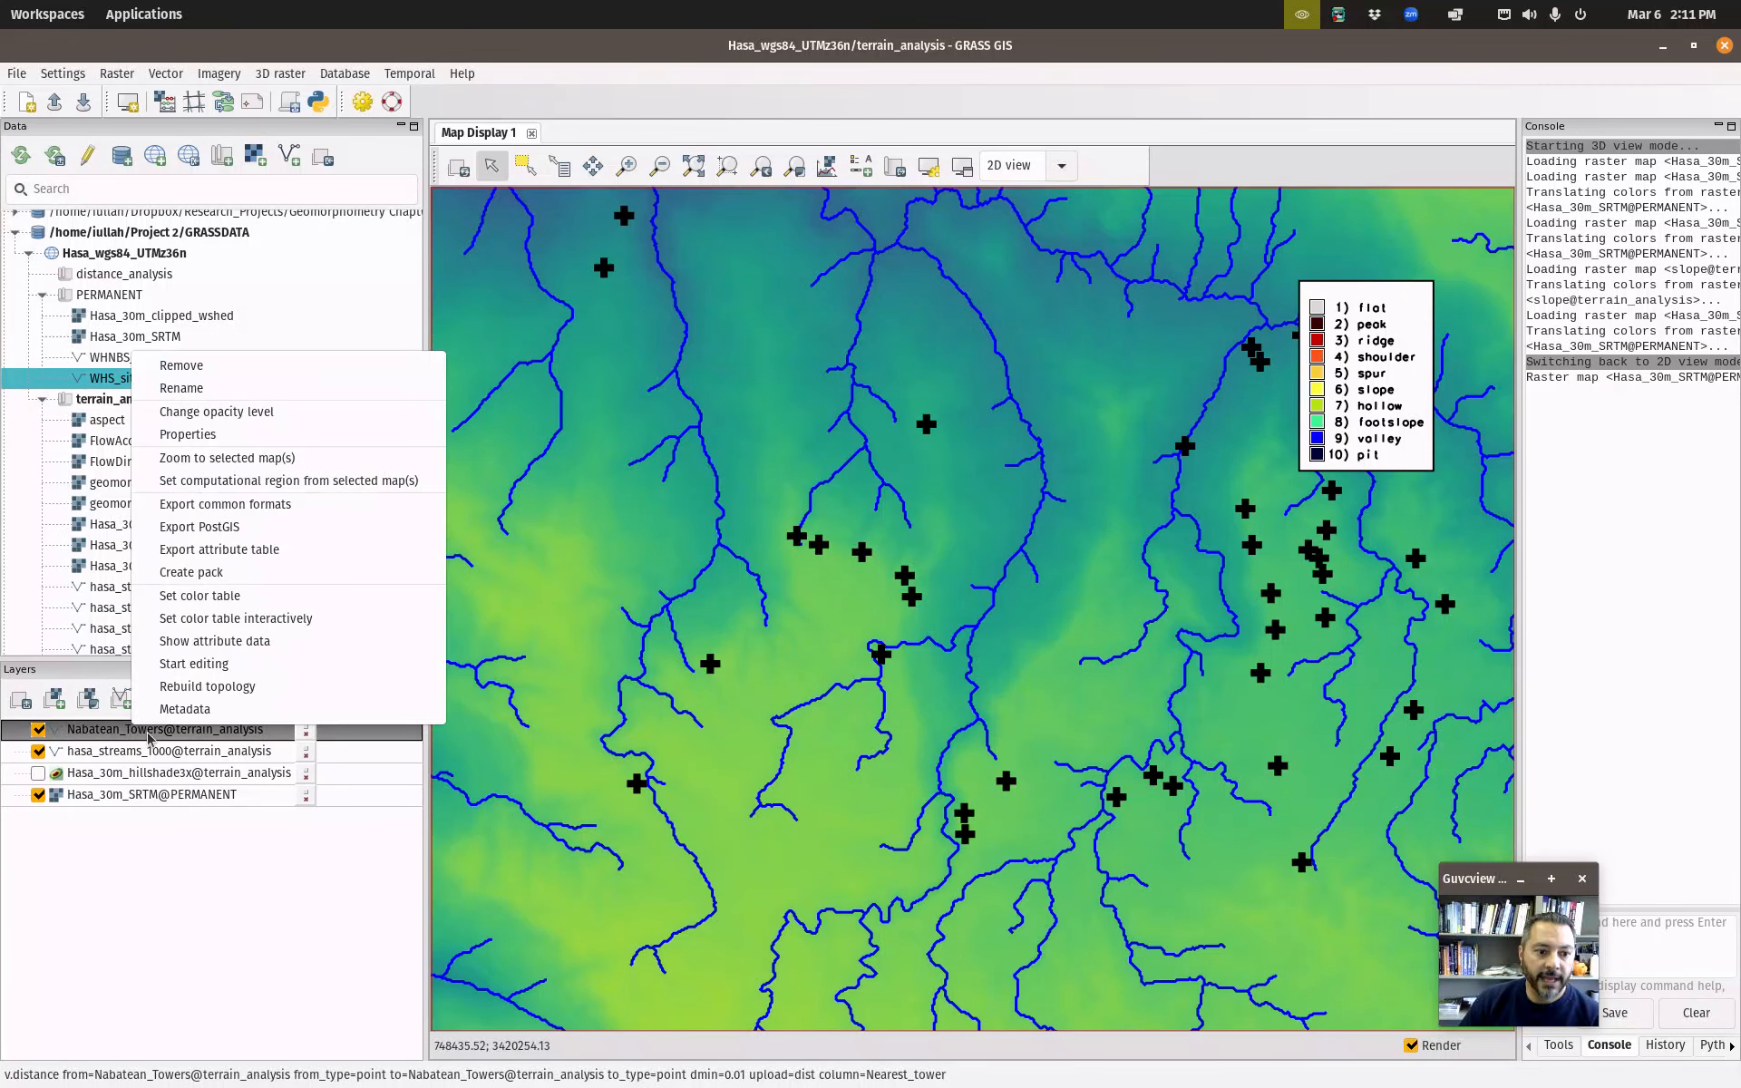
click(215, 641)
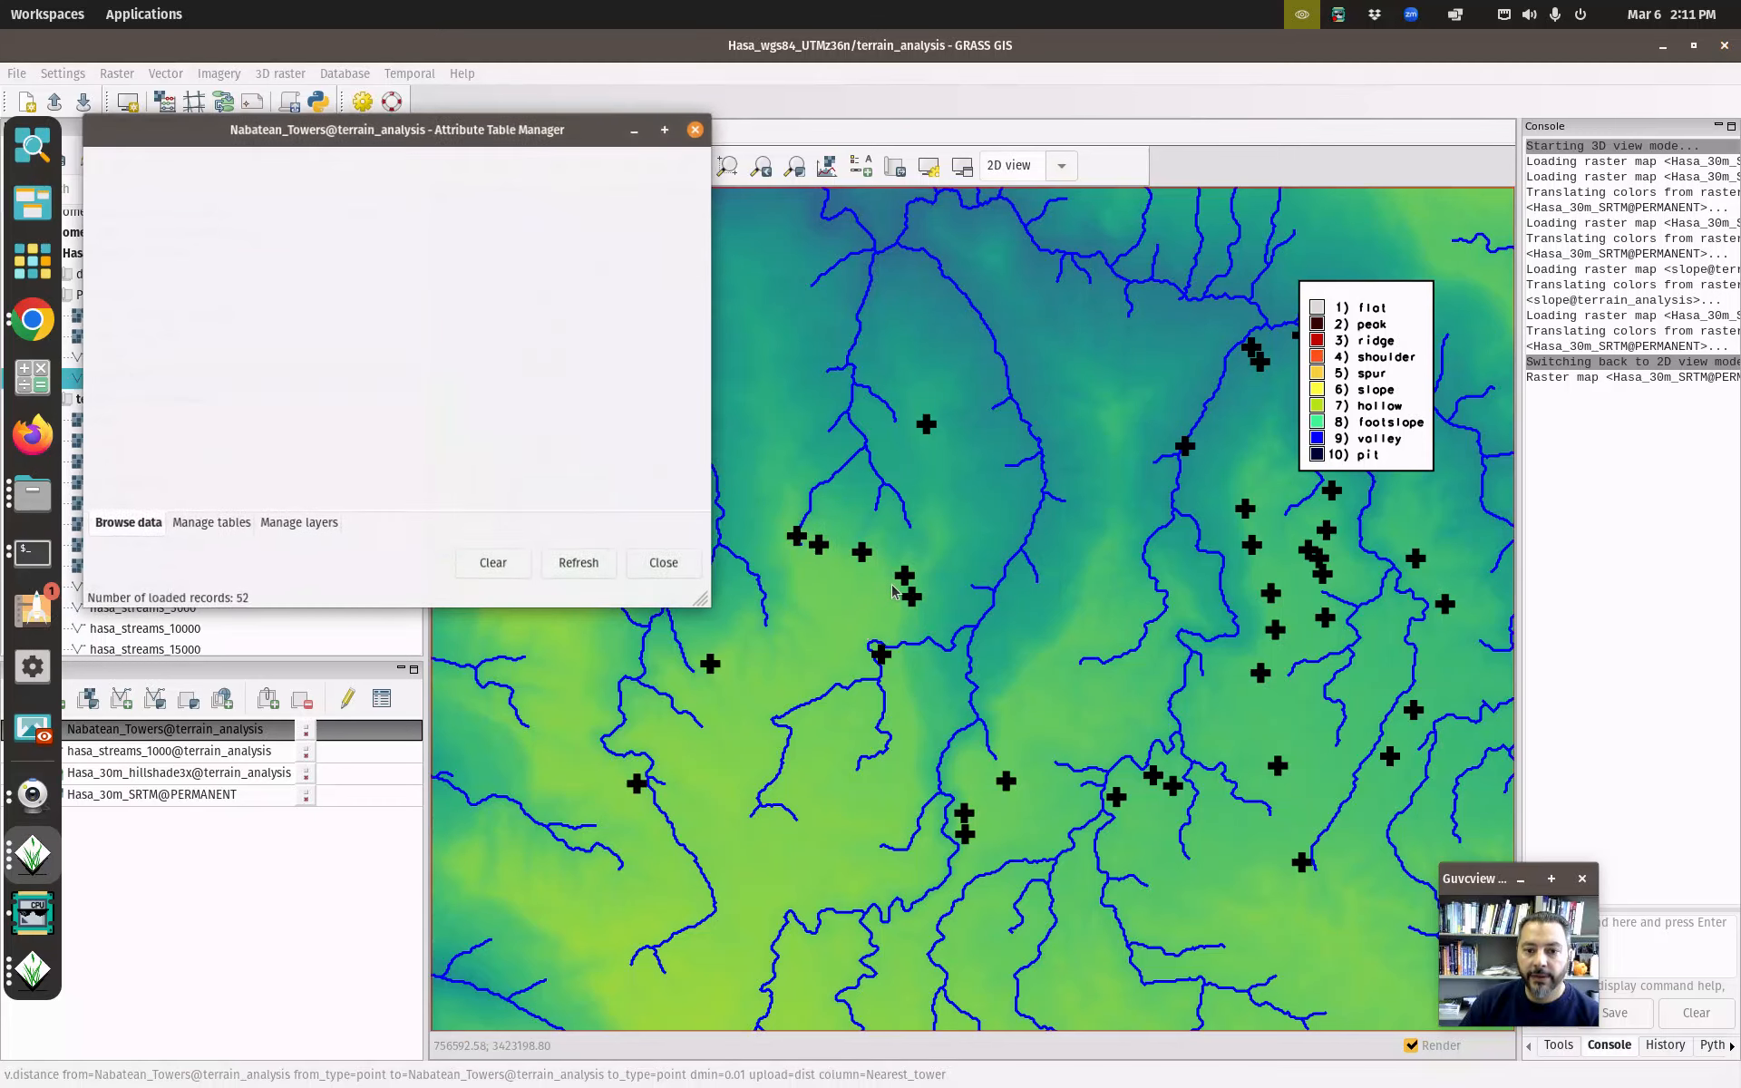
drag(700, 599, 1538, 986)
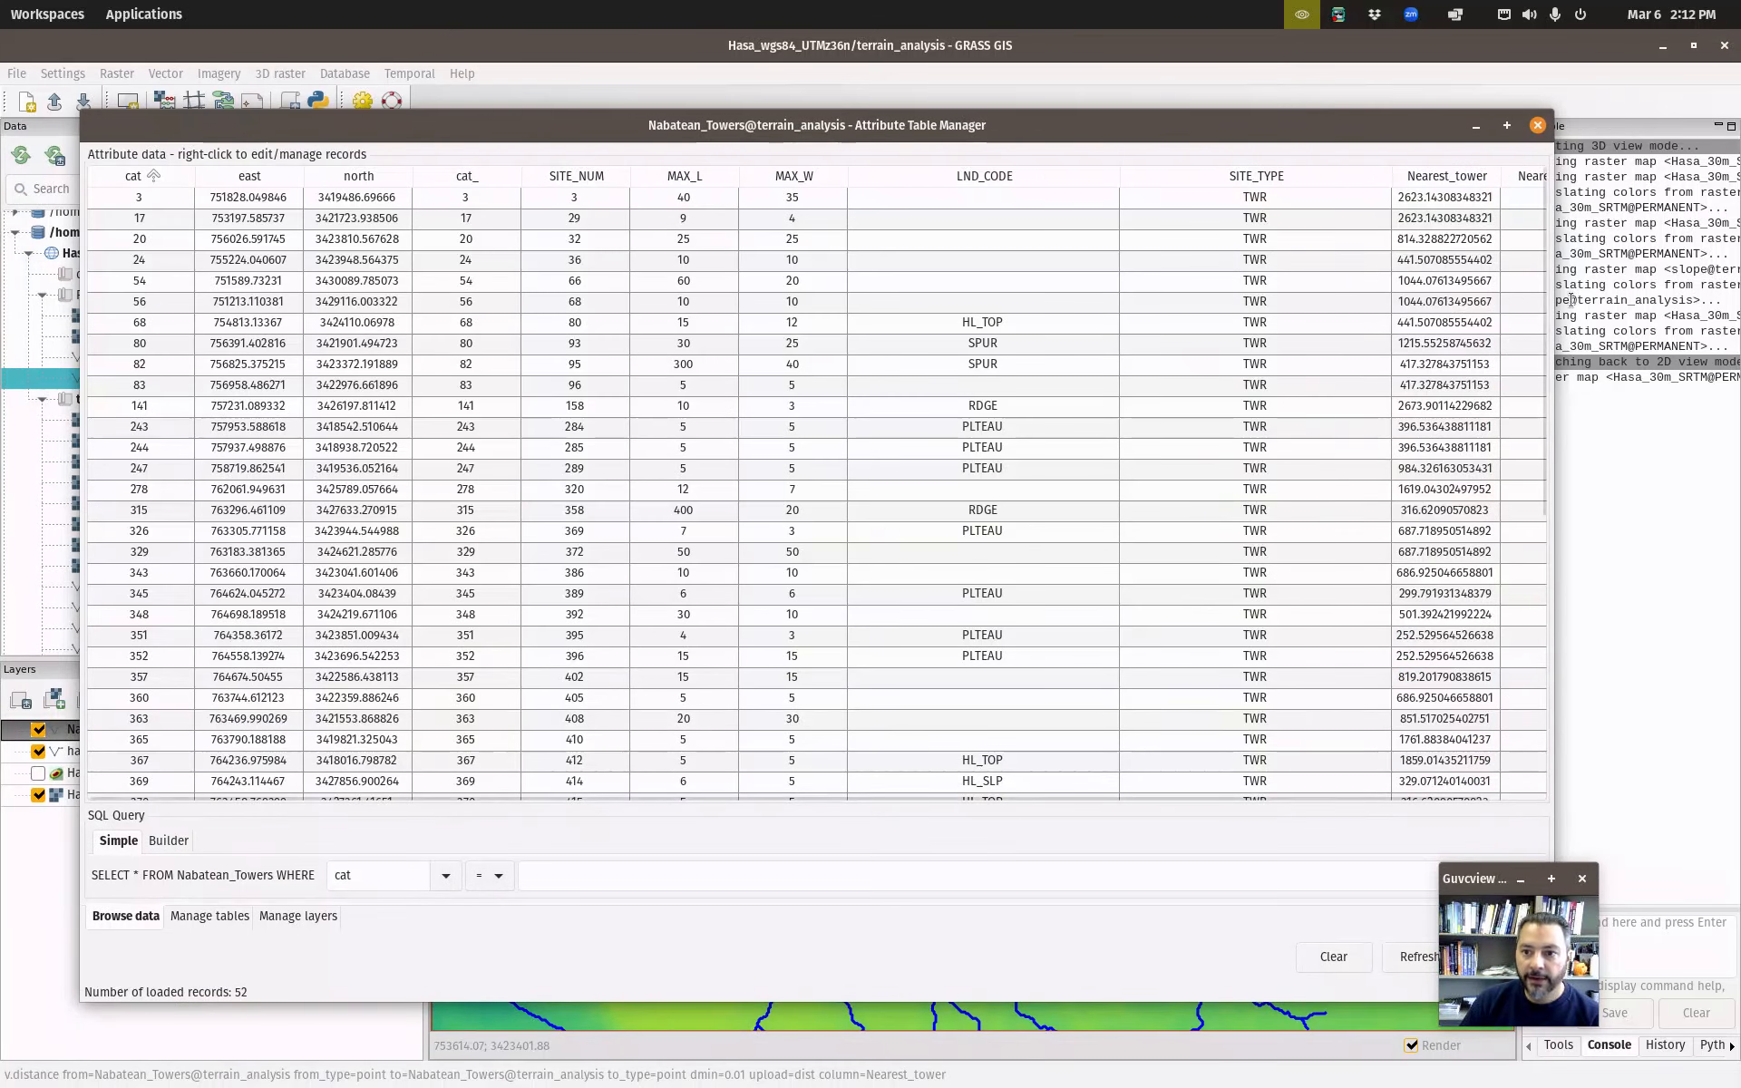
scroll(1442, 544, down, 3)
scroll(1438, 590, up, 3)
Set the v.distance target map to hasa_streams_1000@terrain_analysis, with line as its only feature type.
key(alt+Tab)
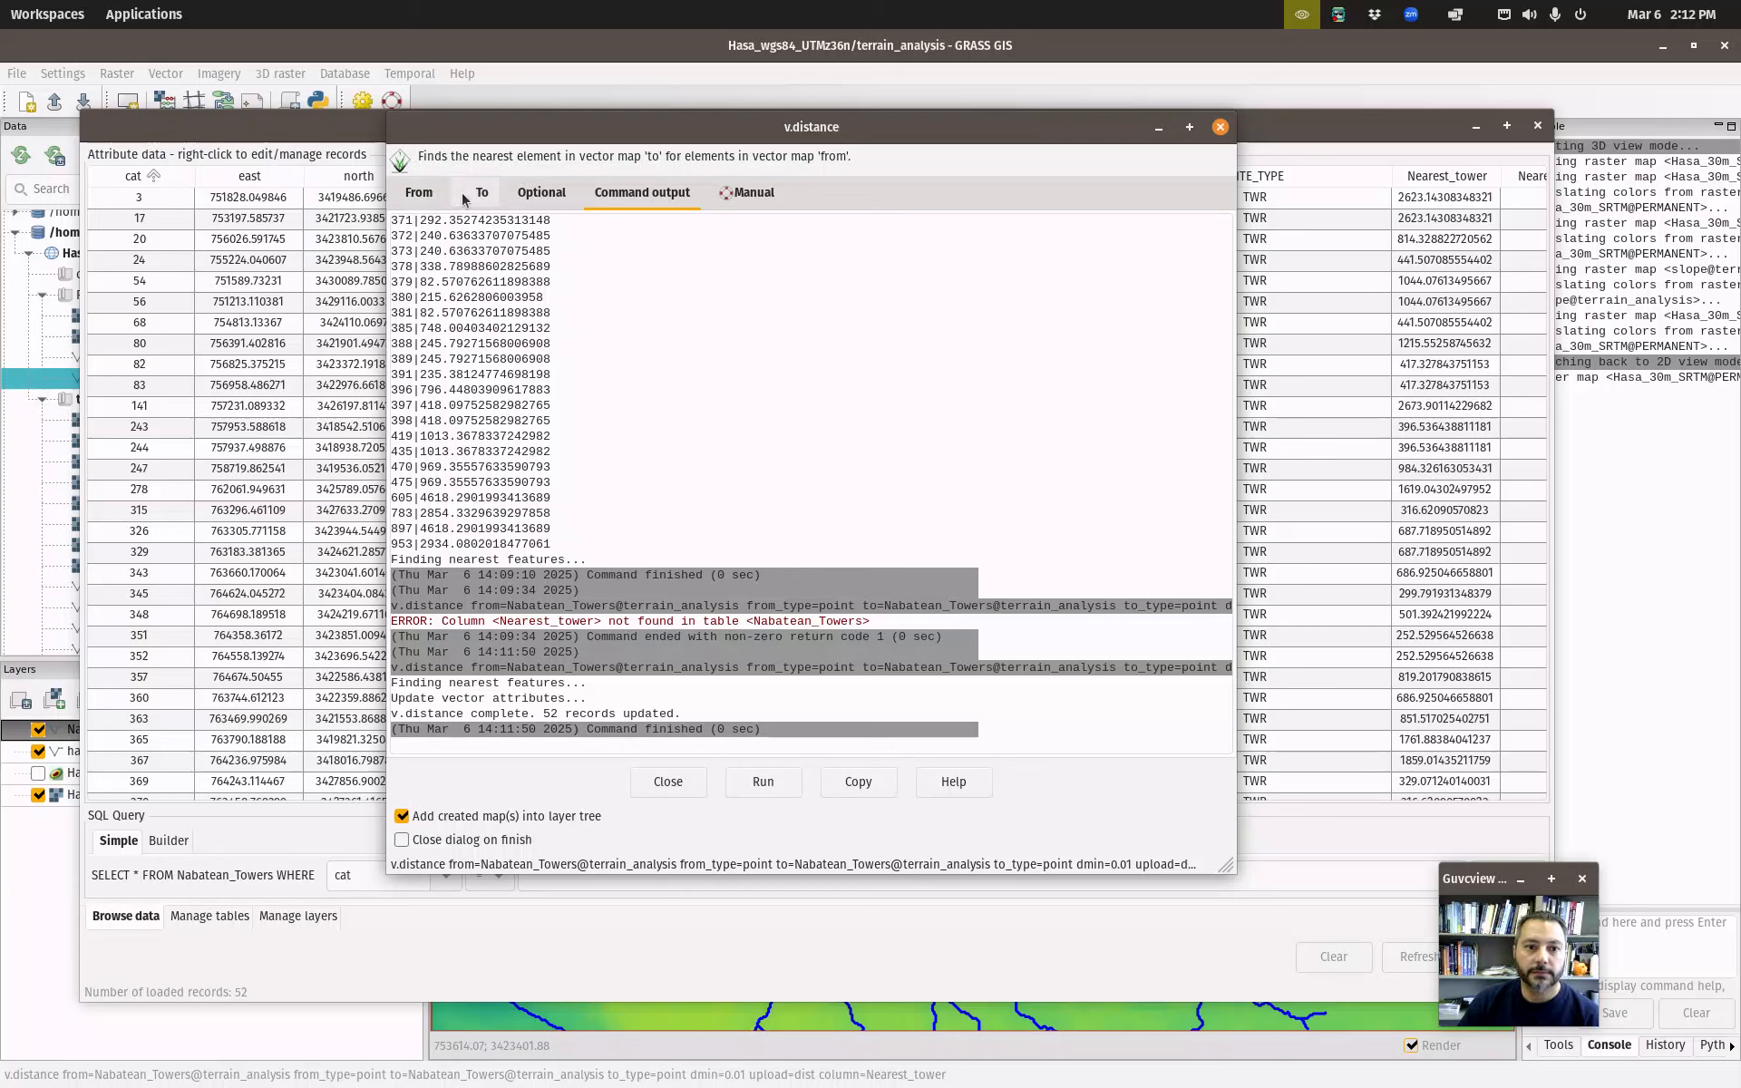
click(477, 196)
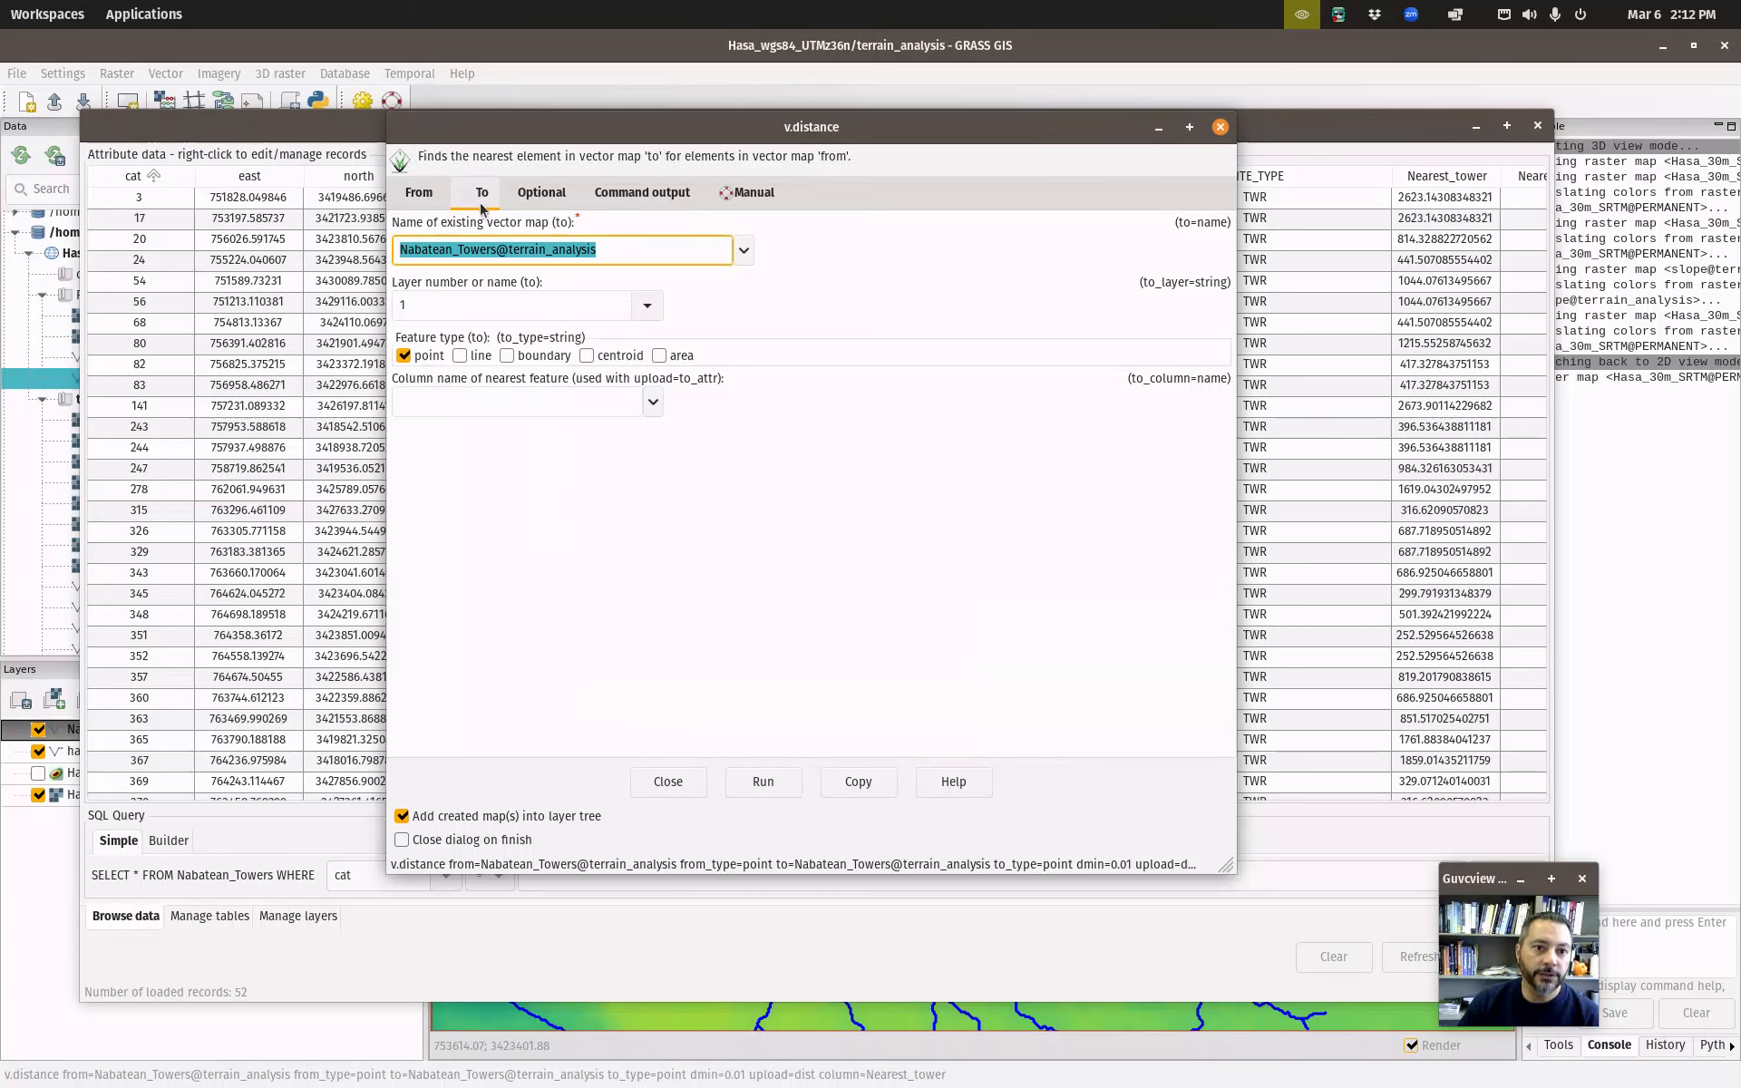
click(743, 250)
click(455, 355)
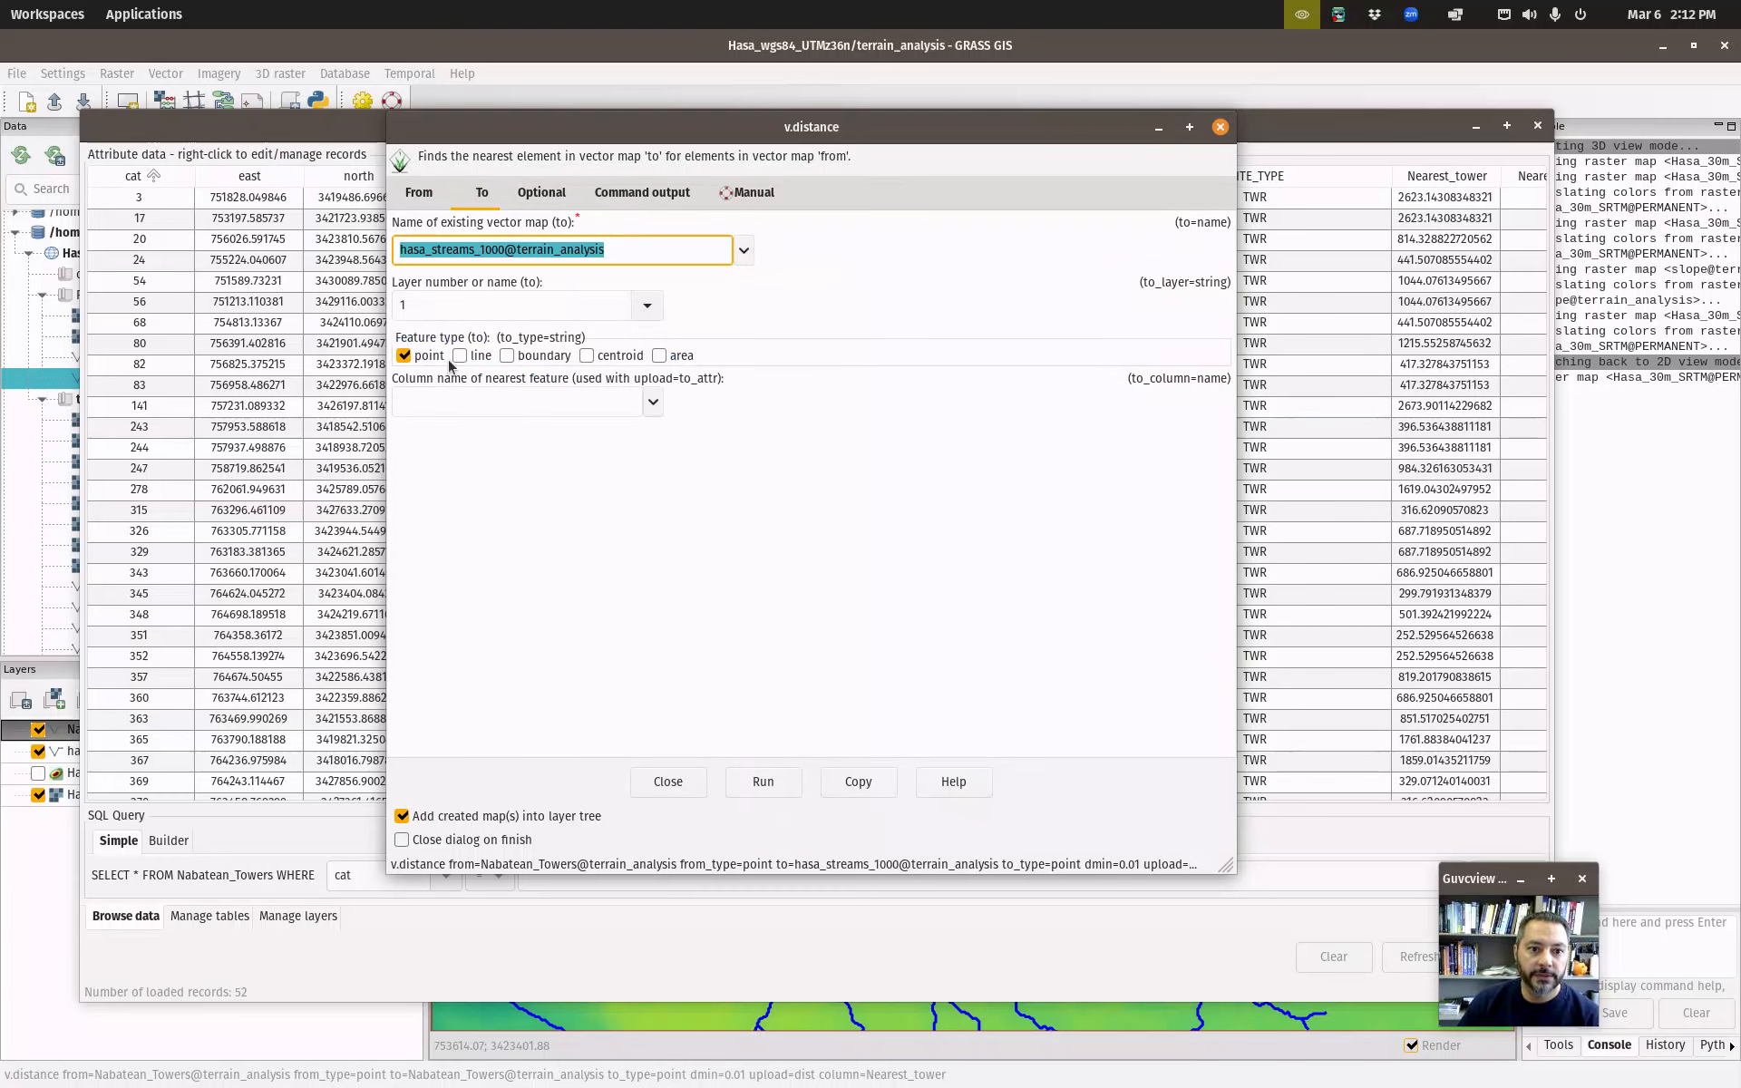
click(405, 357)
click(462, 355)
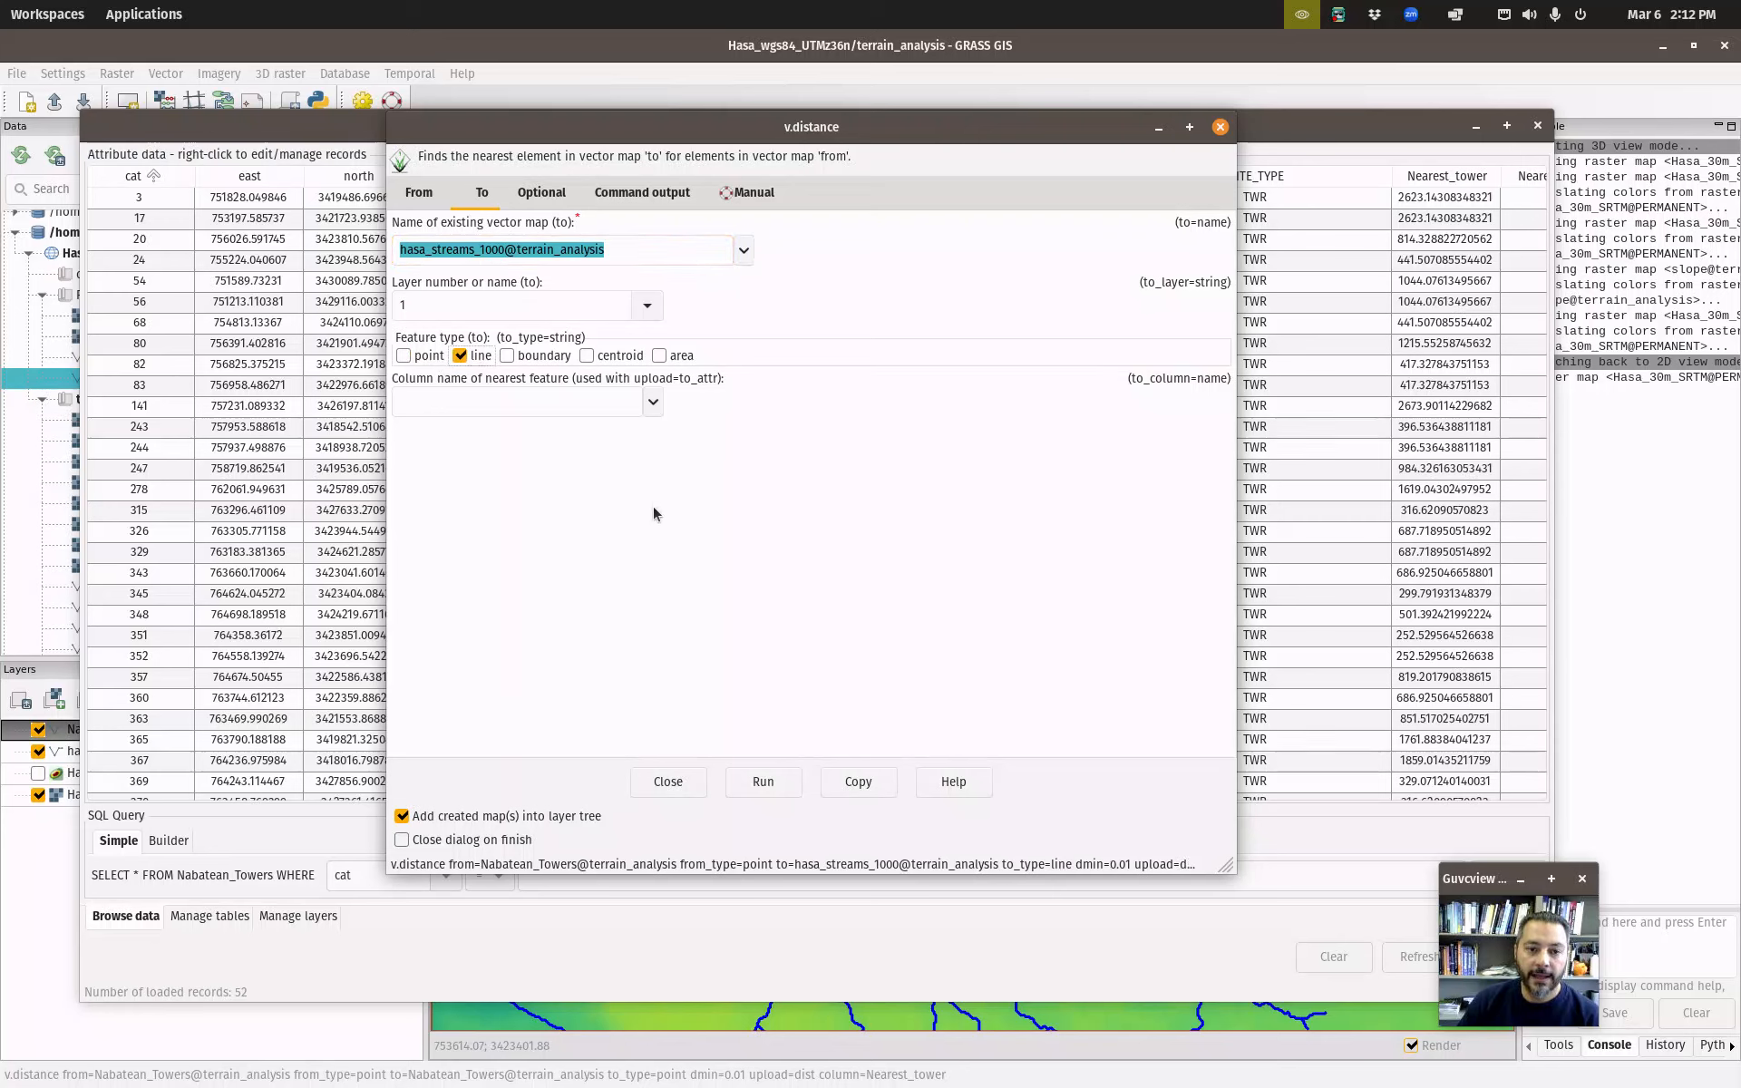
Set the v.distance upload column to Nearest_strea and run the tool.
click(433, 194)
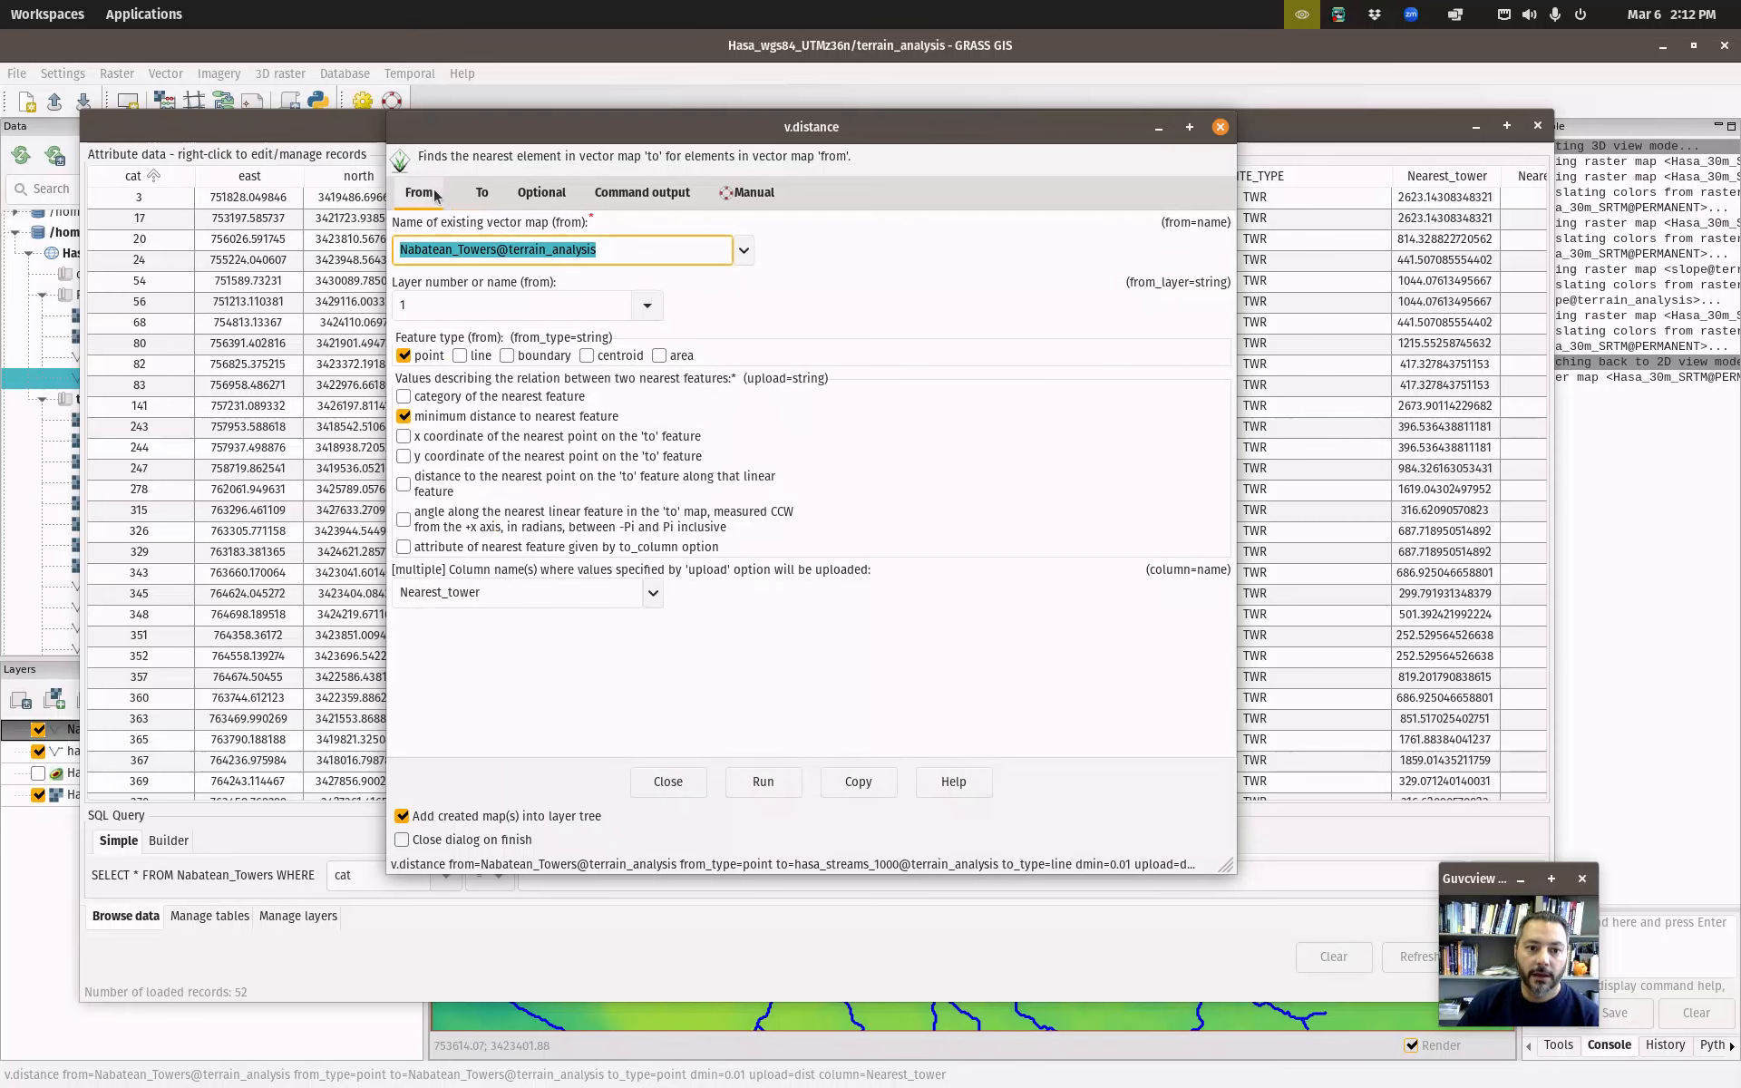
click(652, 592)
scroll(597, 661, down, 10)
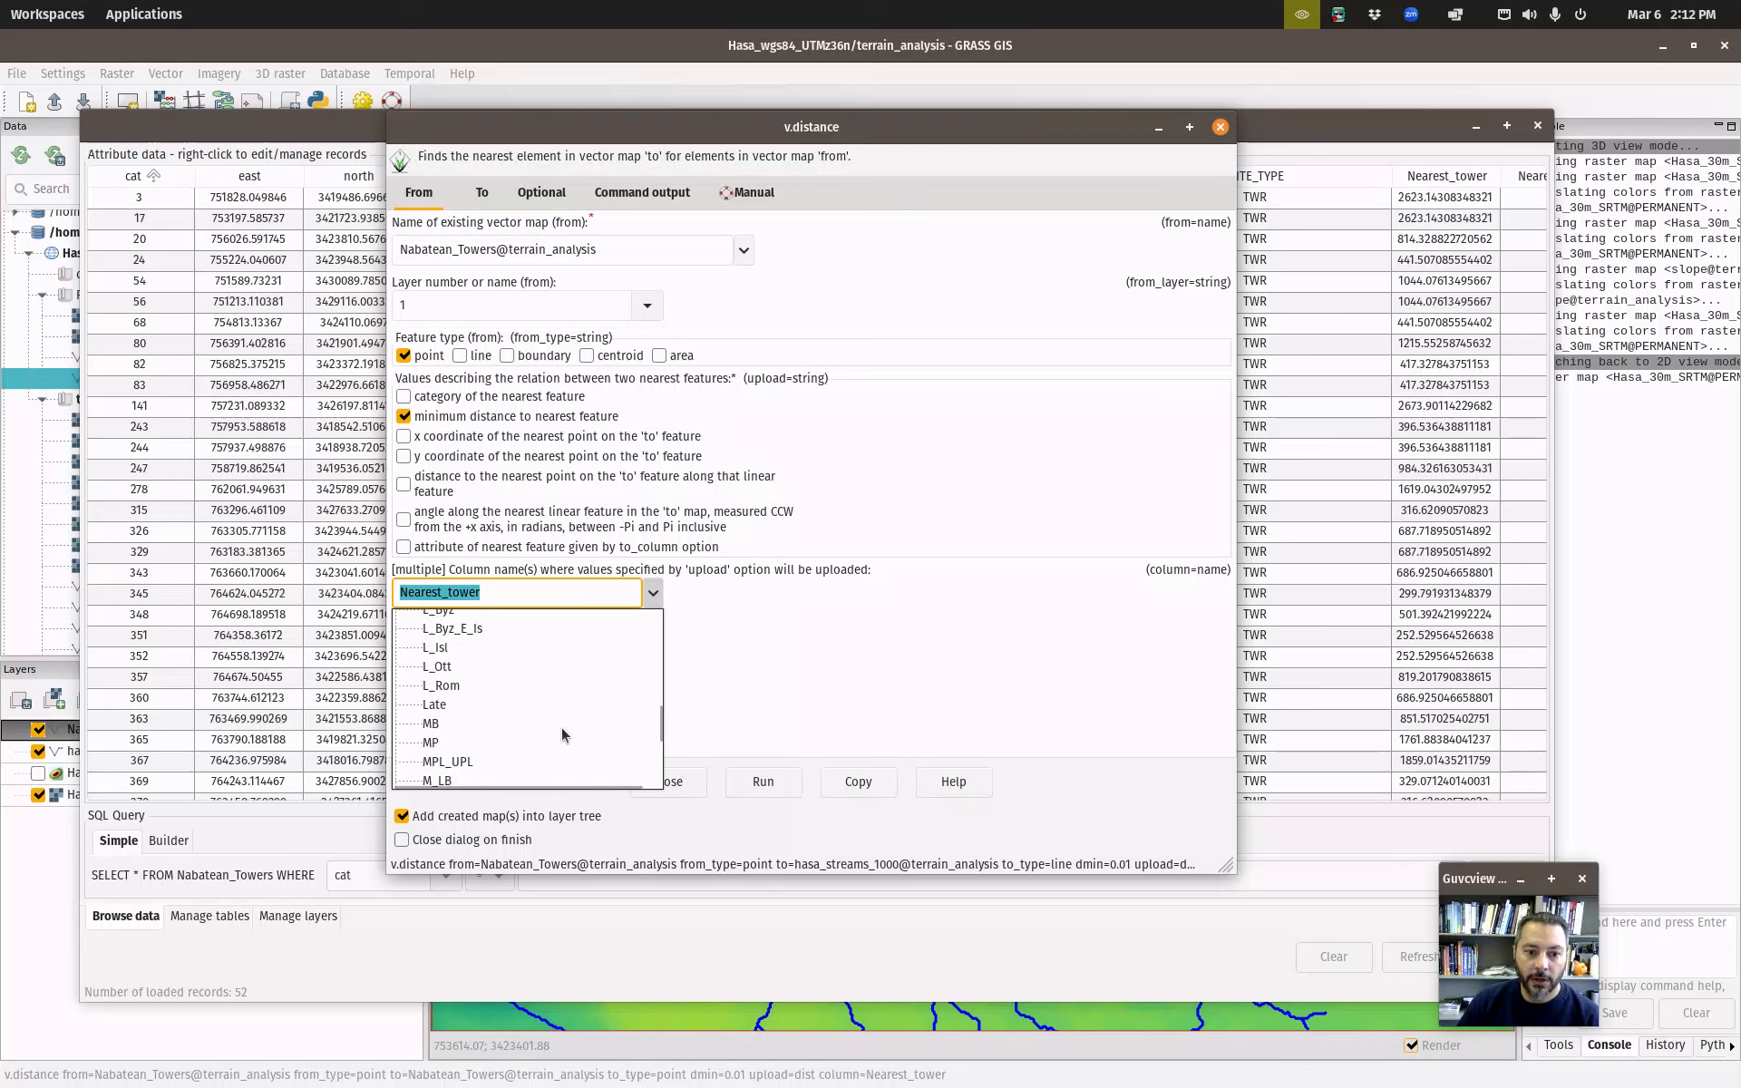
scroll(562, 728, down, 5)
click(776, 672)
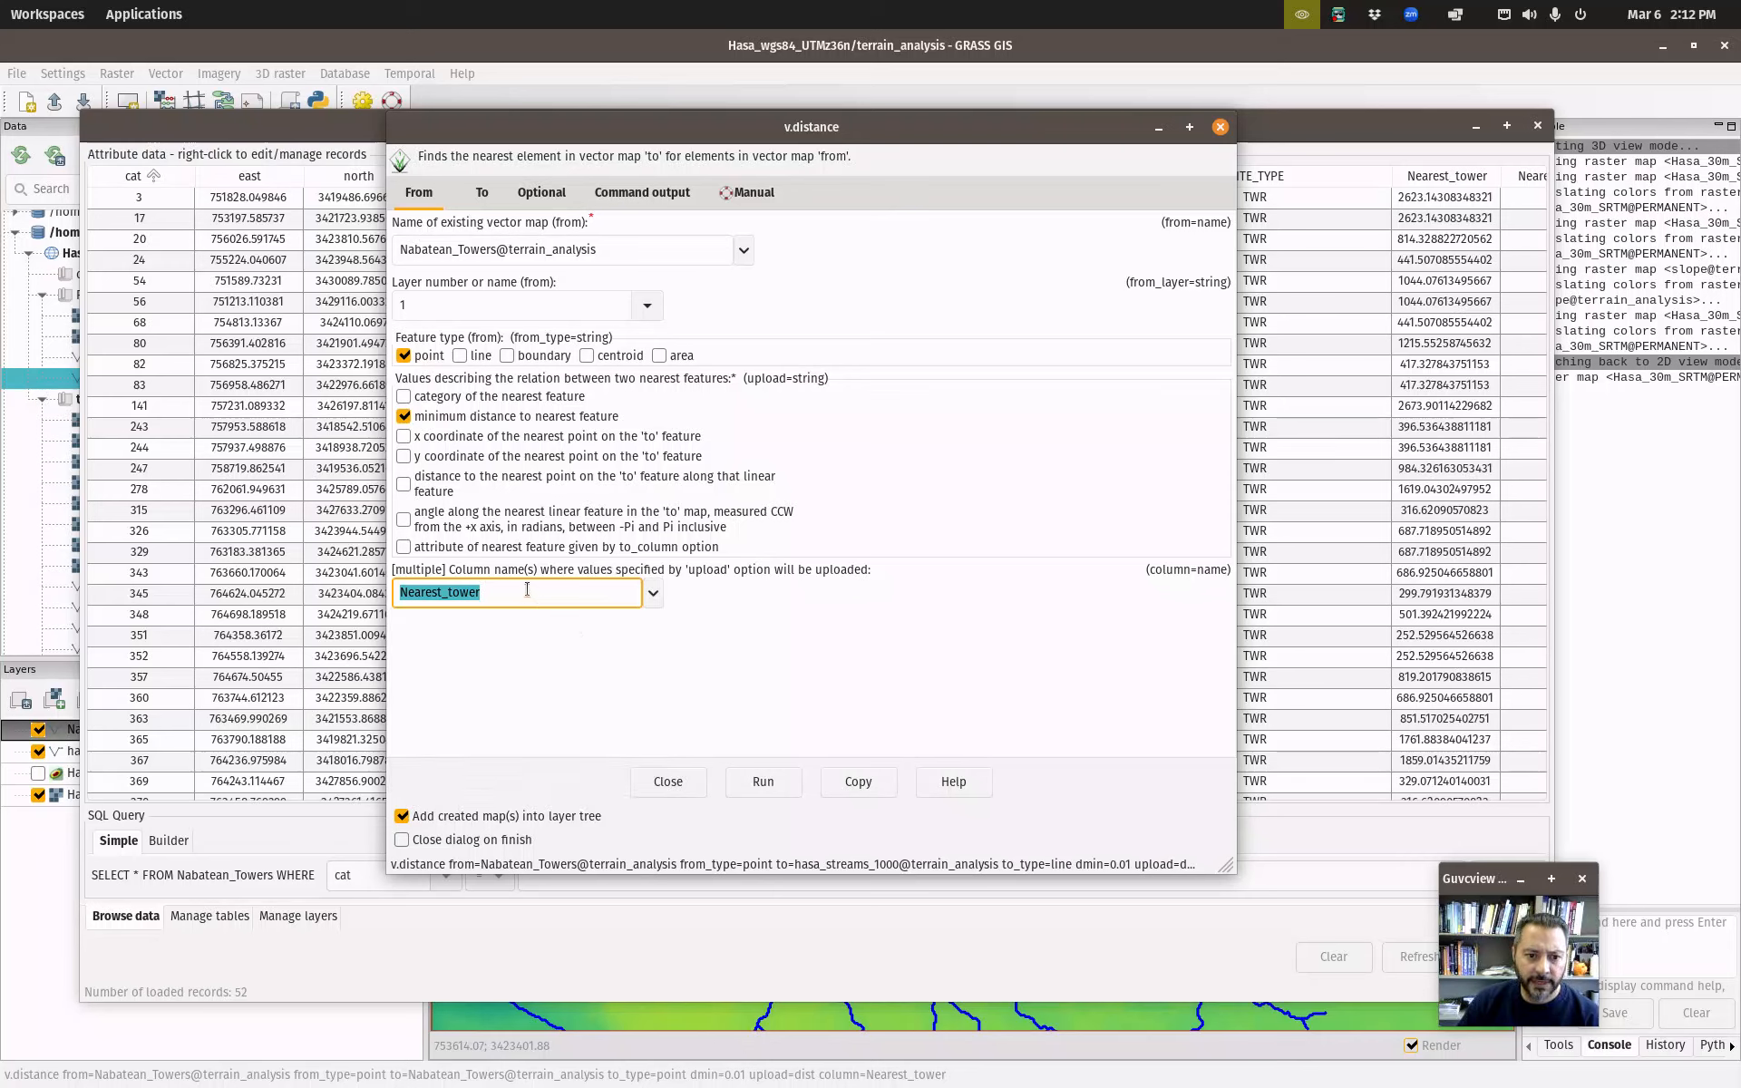
text(Neares)
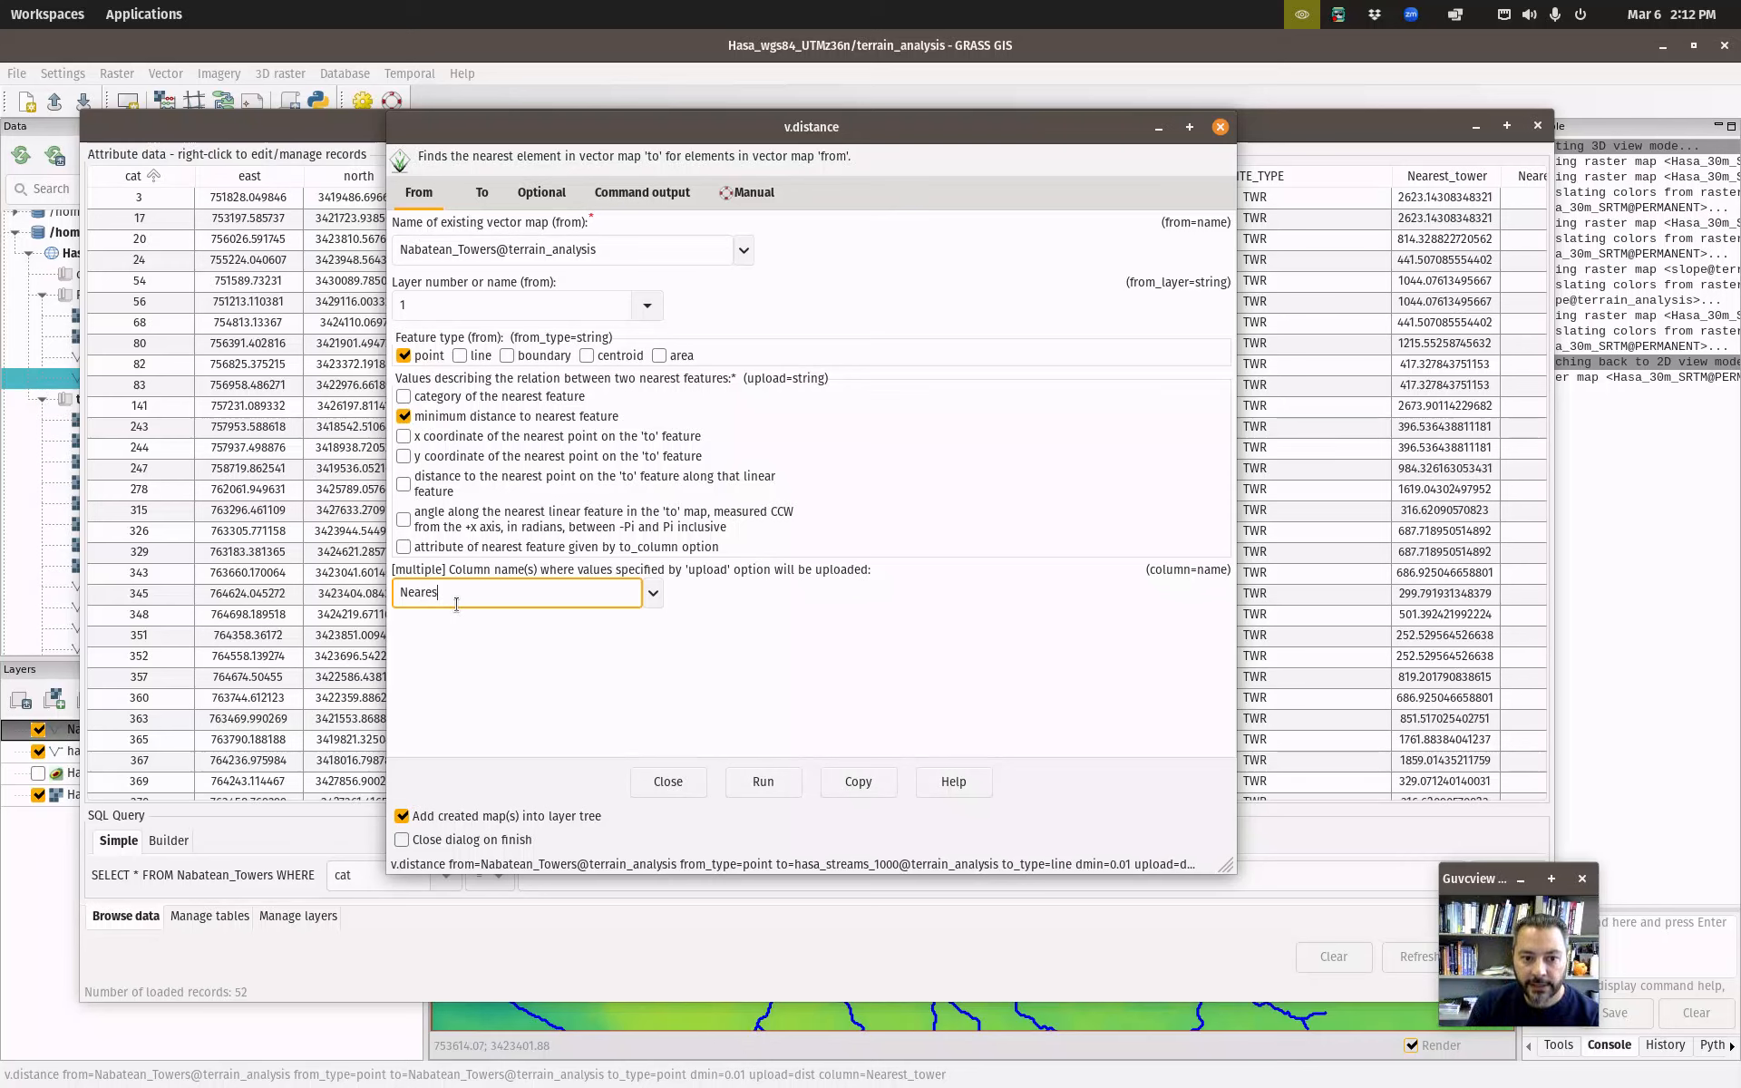
text(t_sstrea)
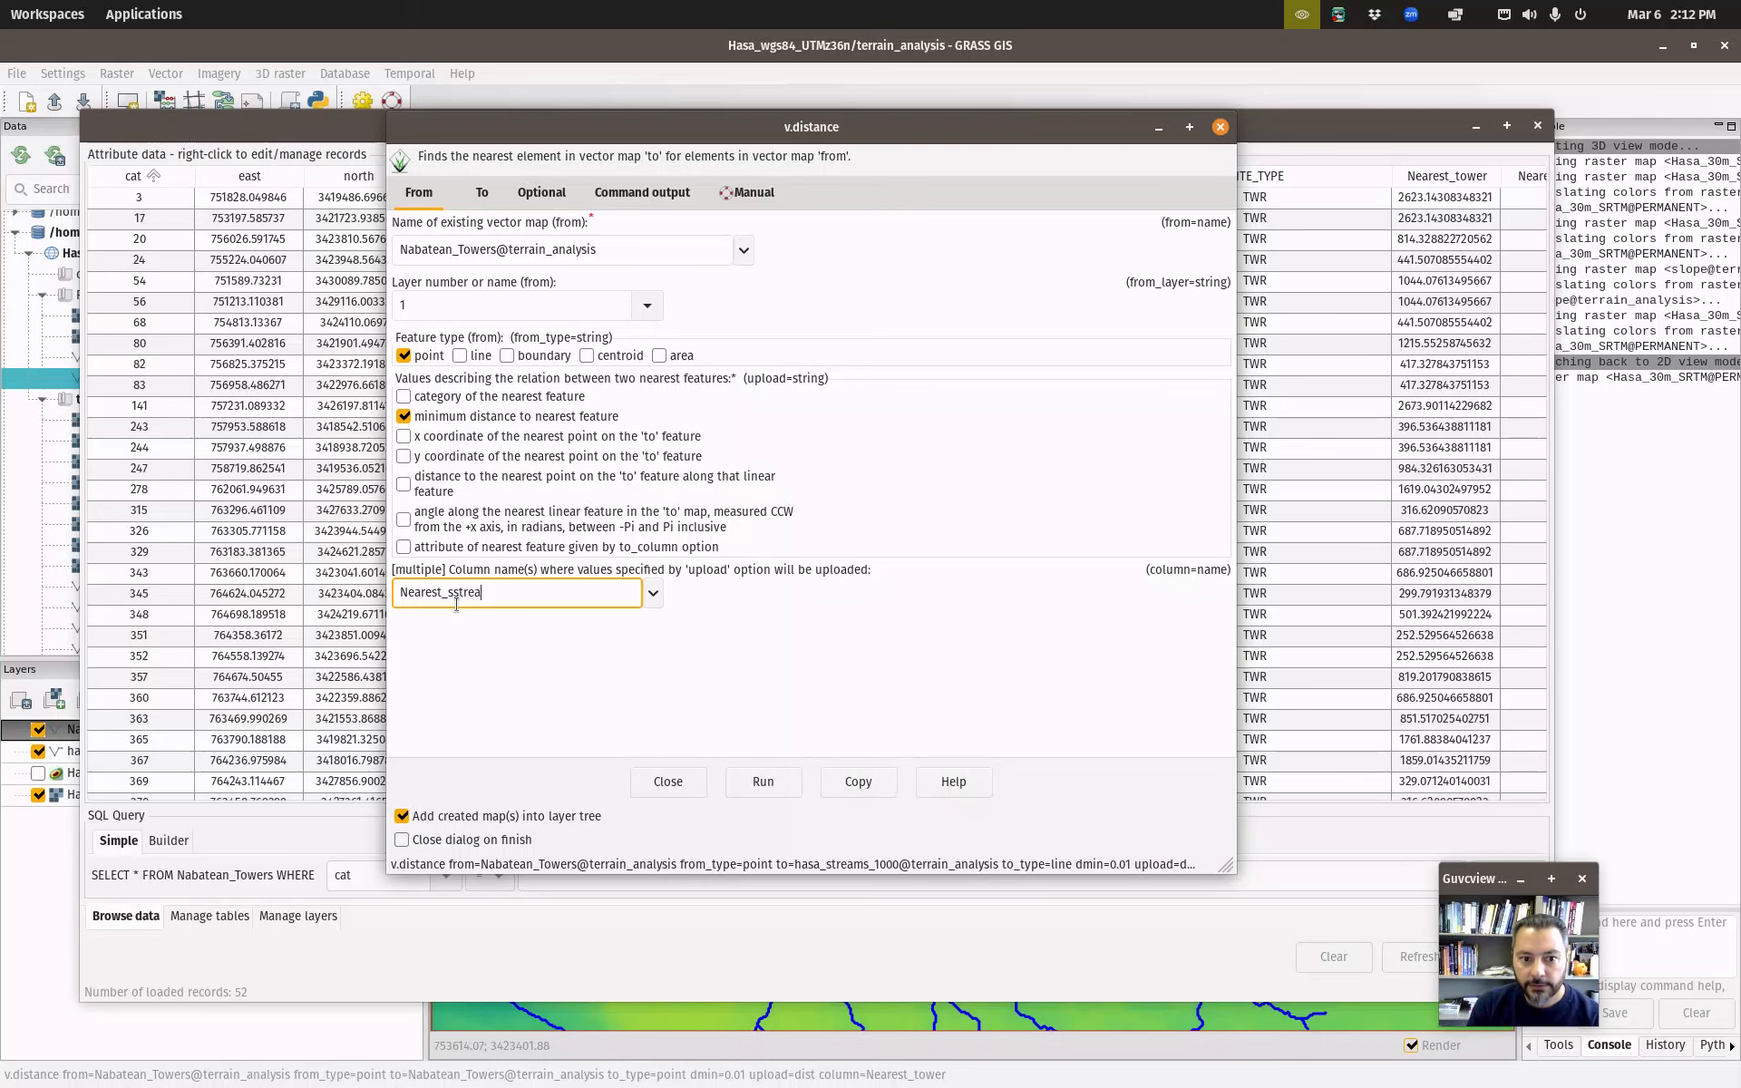
key(BackSpace)
key(BackSpace)
key(BackSpace)
key(BackSpace)
key(BackSpace)
text(trea)
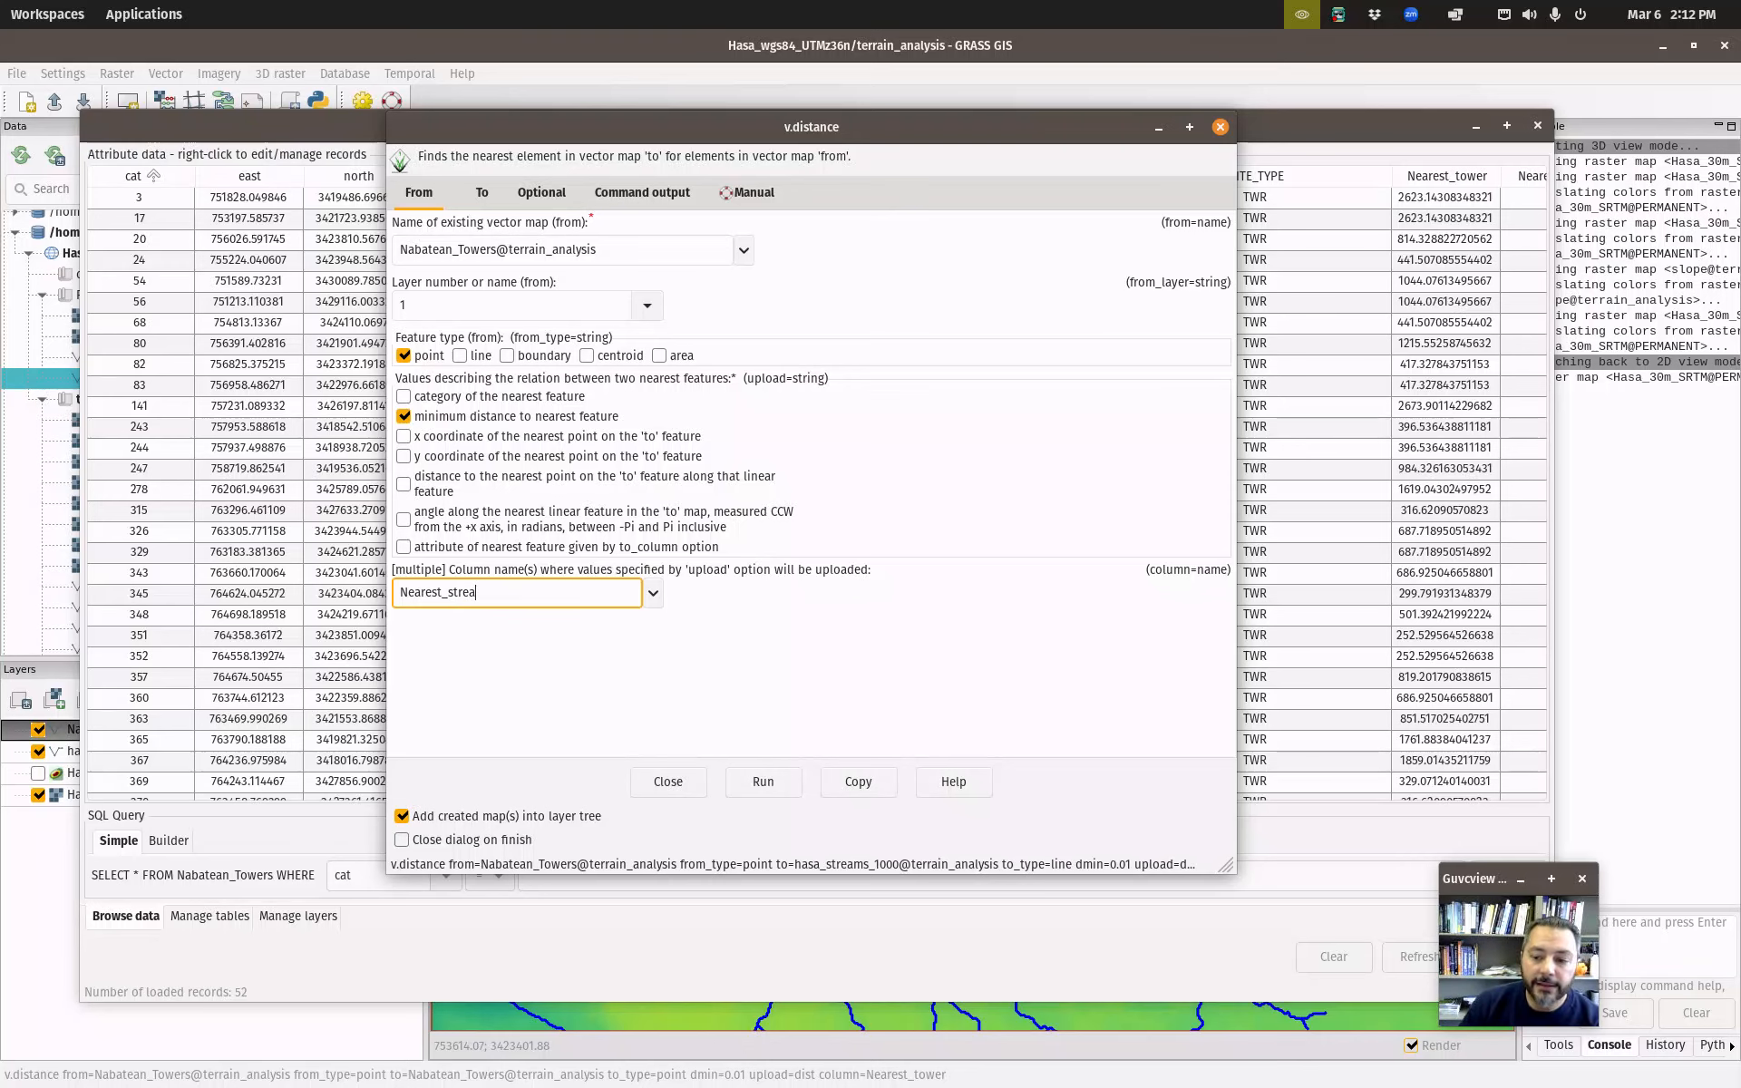
click(768, 787)
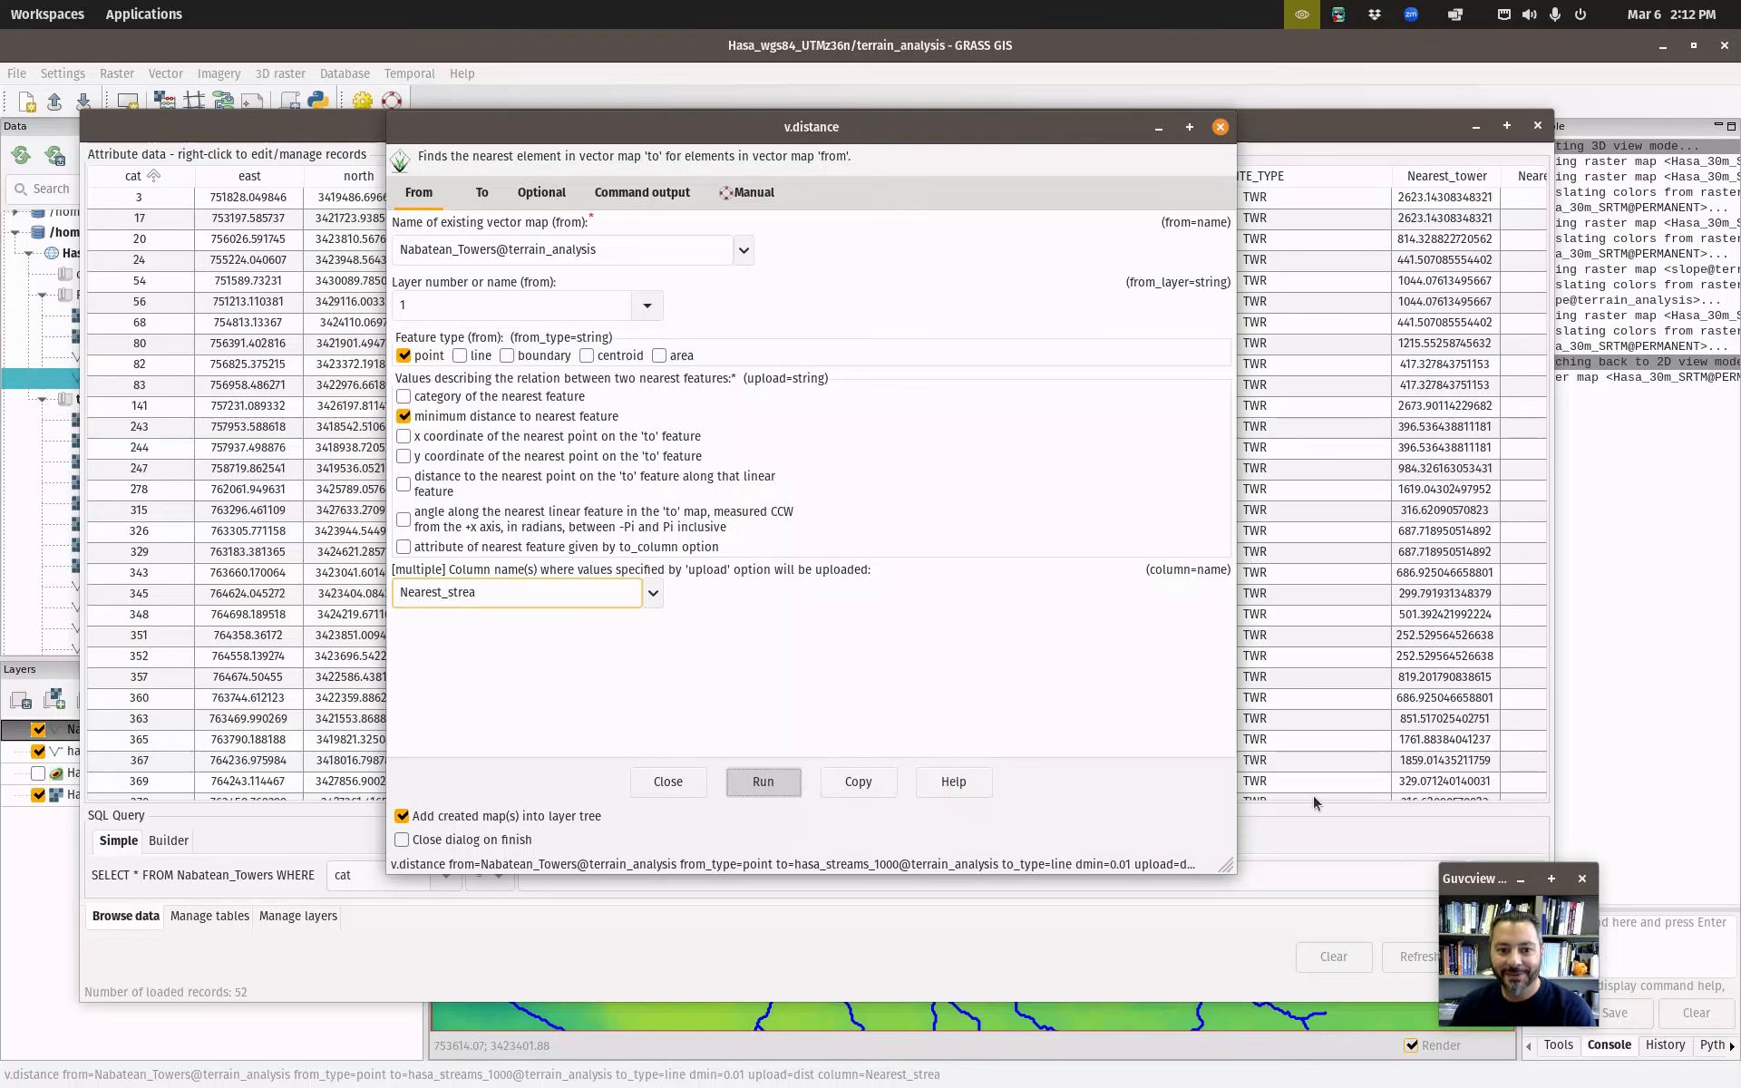
Review the Nearest_strea column in the Nabatean_Towers attribute table, closing v.distance and the table.
click(1220, 126)
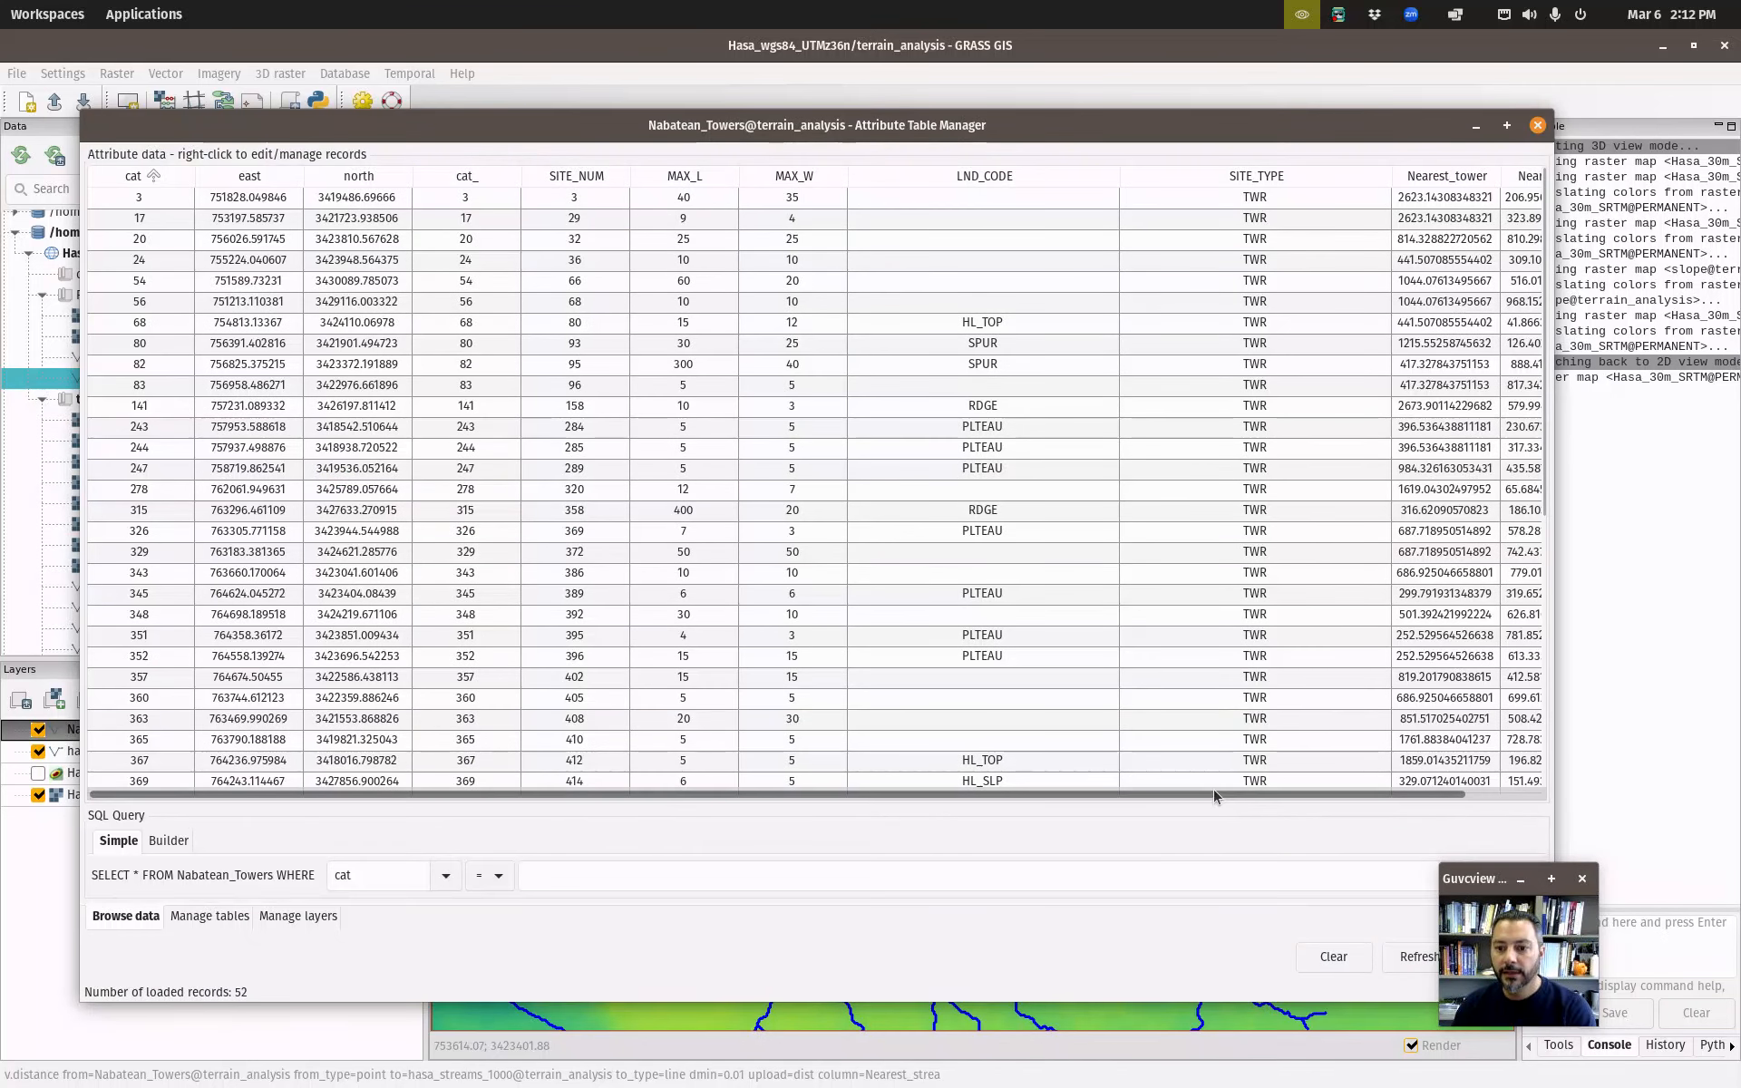
scroll(1213, 791, right, 2)
click(1536, 126)
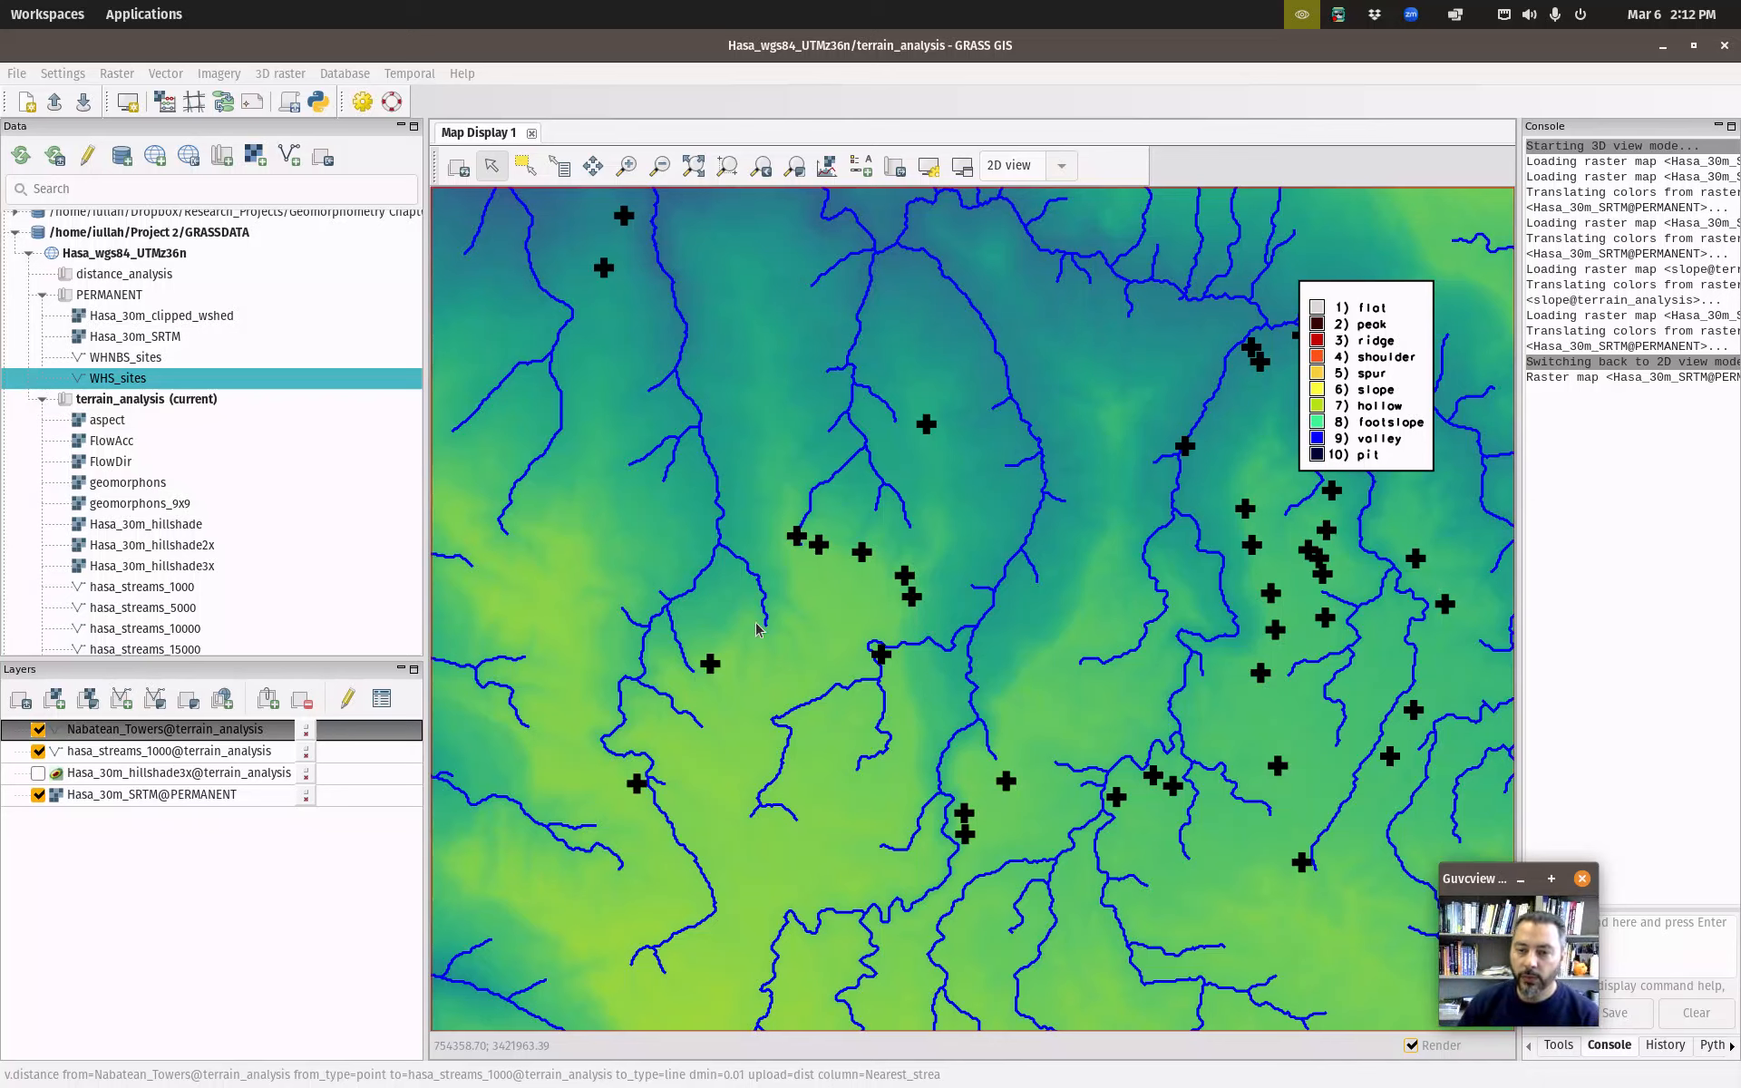
Start sampling raster maps at point locations with v.what.rast for Nabatean_Towers@terrain_analysis, querying the slope@terrain_analysis raster.
click(166, 75)
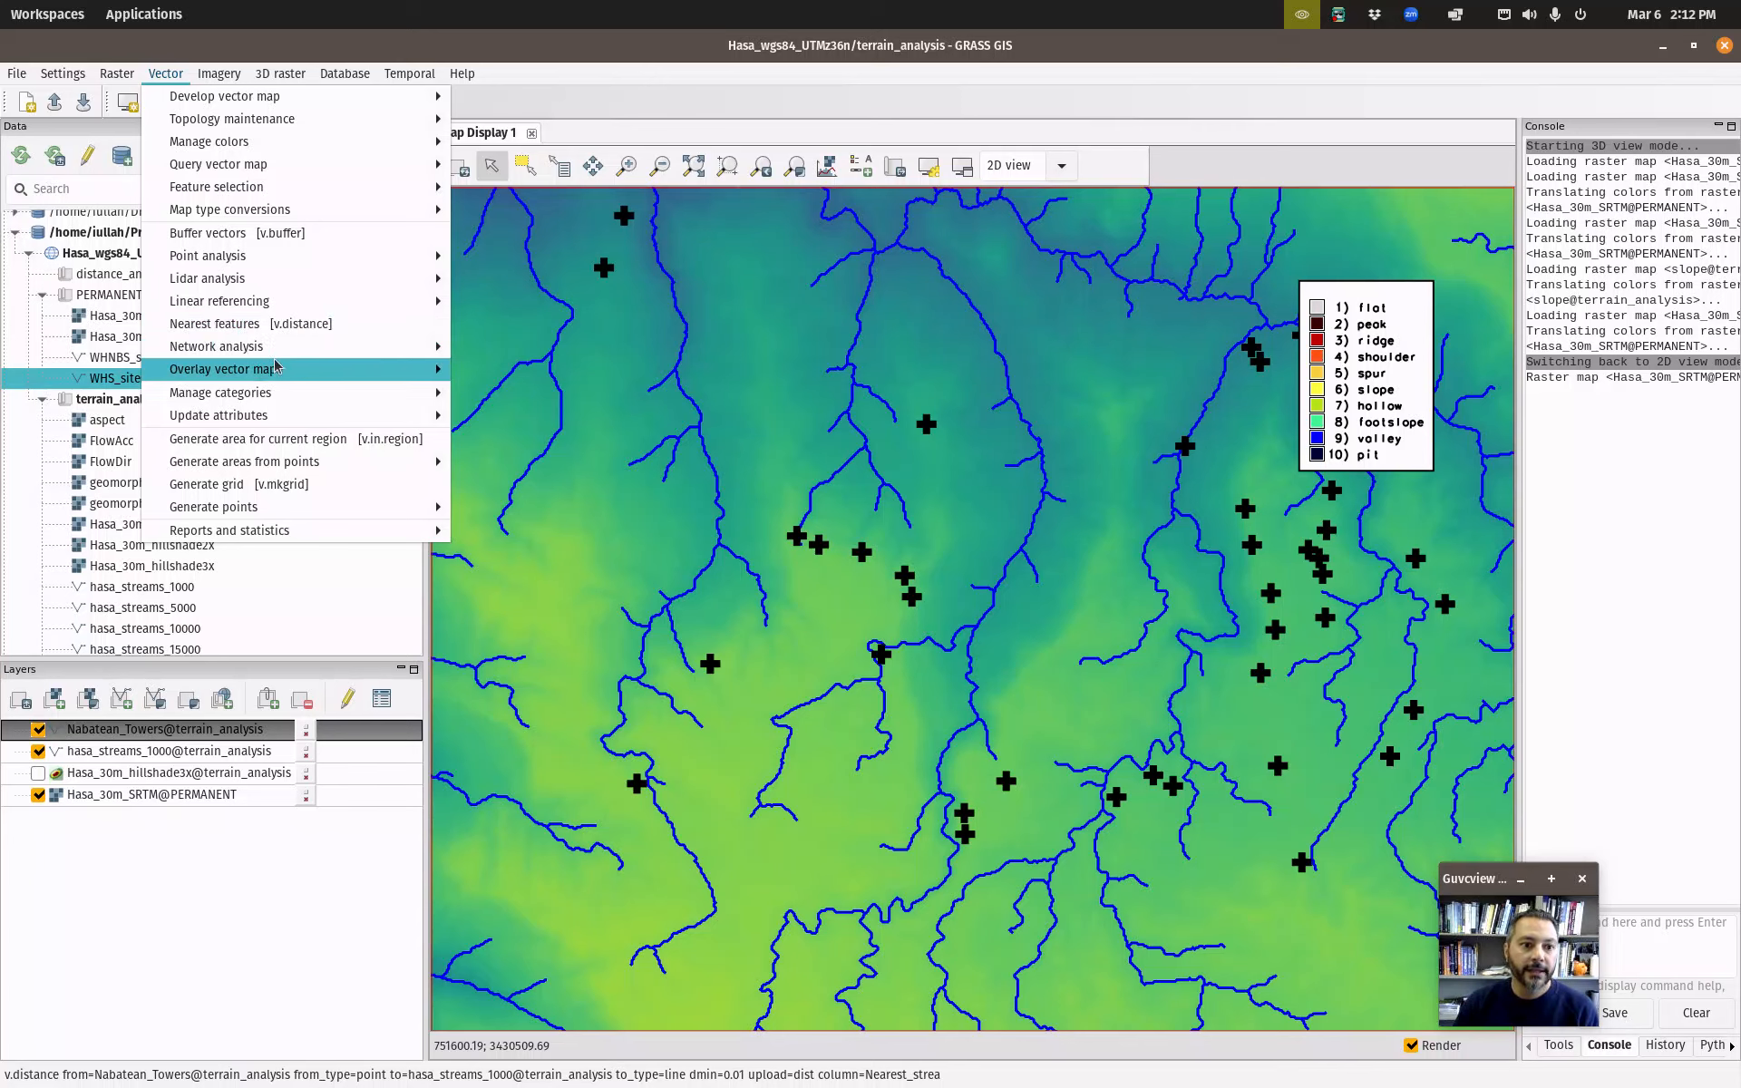
mouse_move(298, 417)
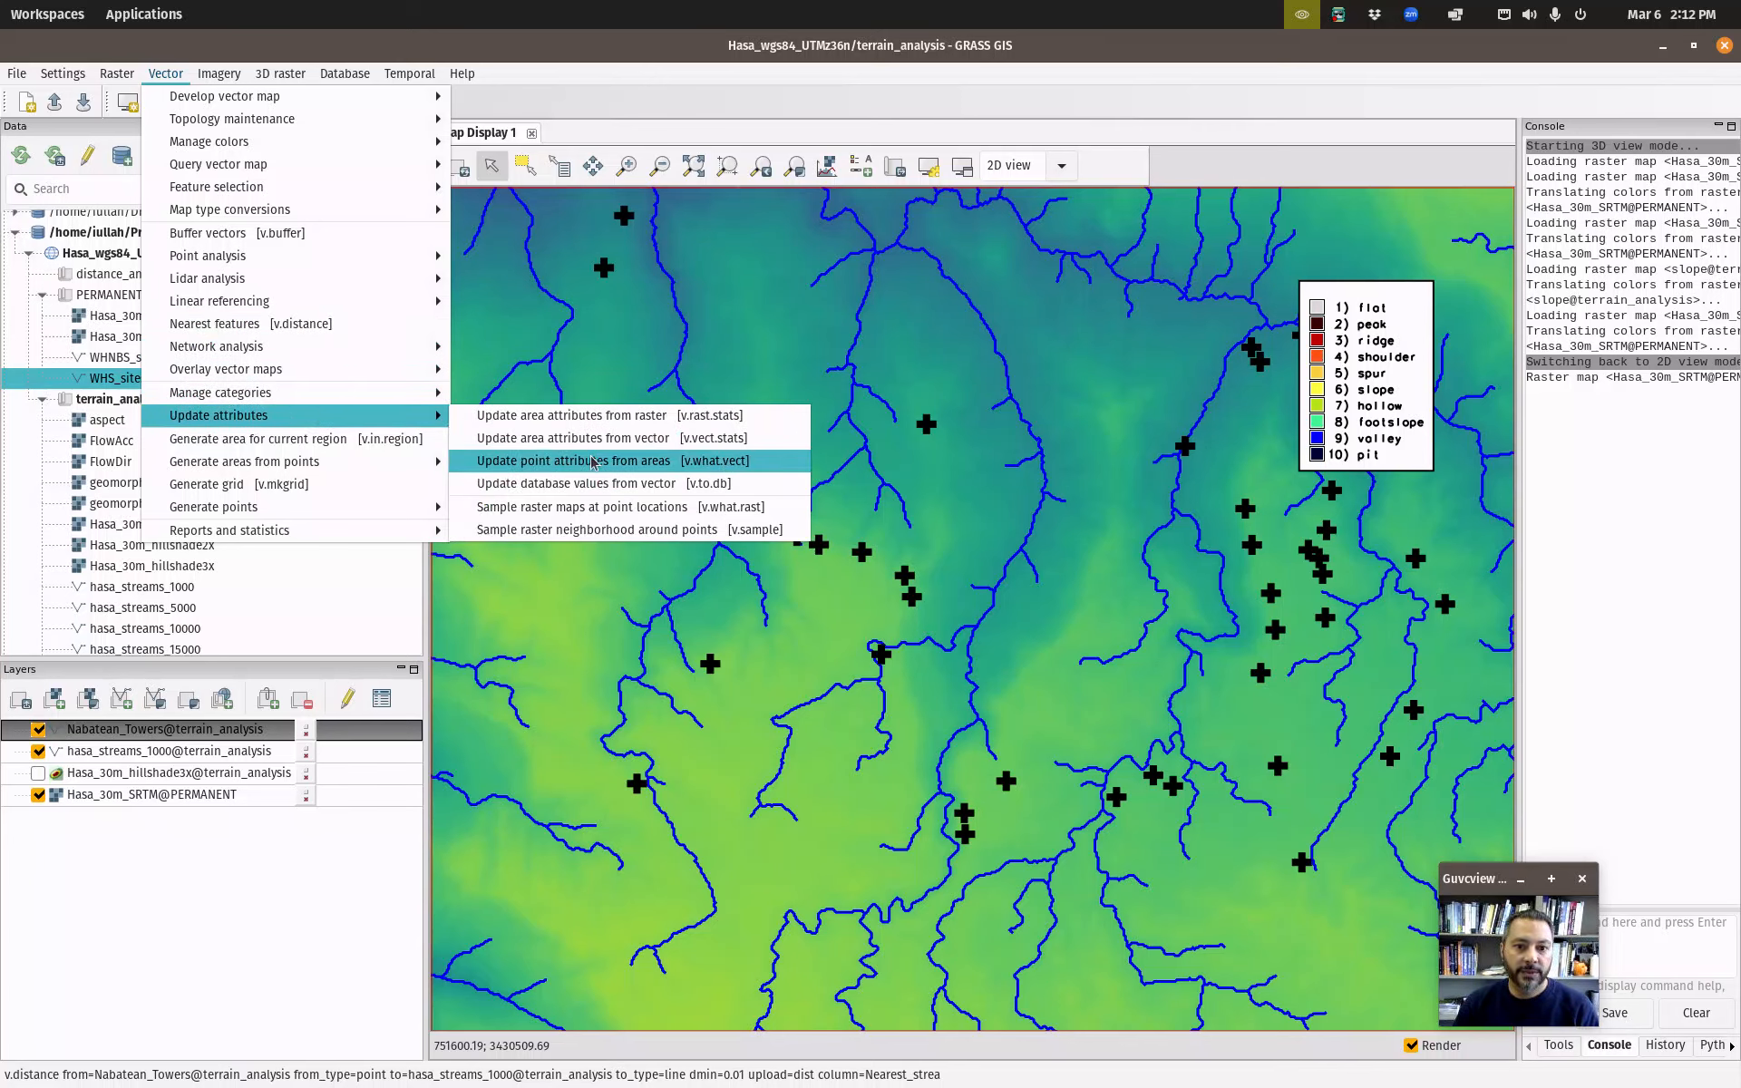
click(638, 509)
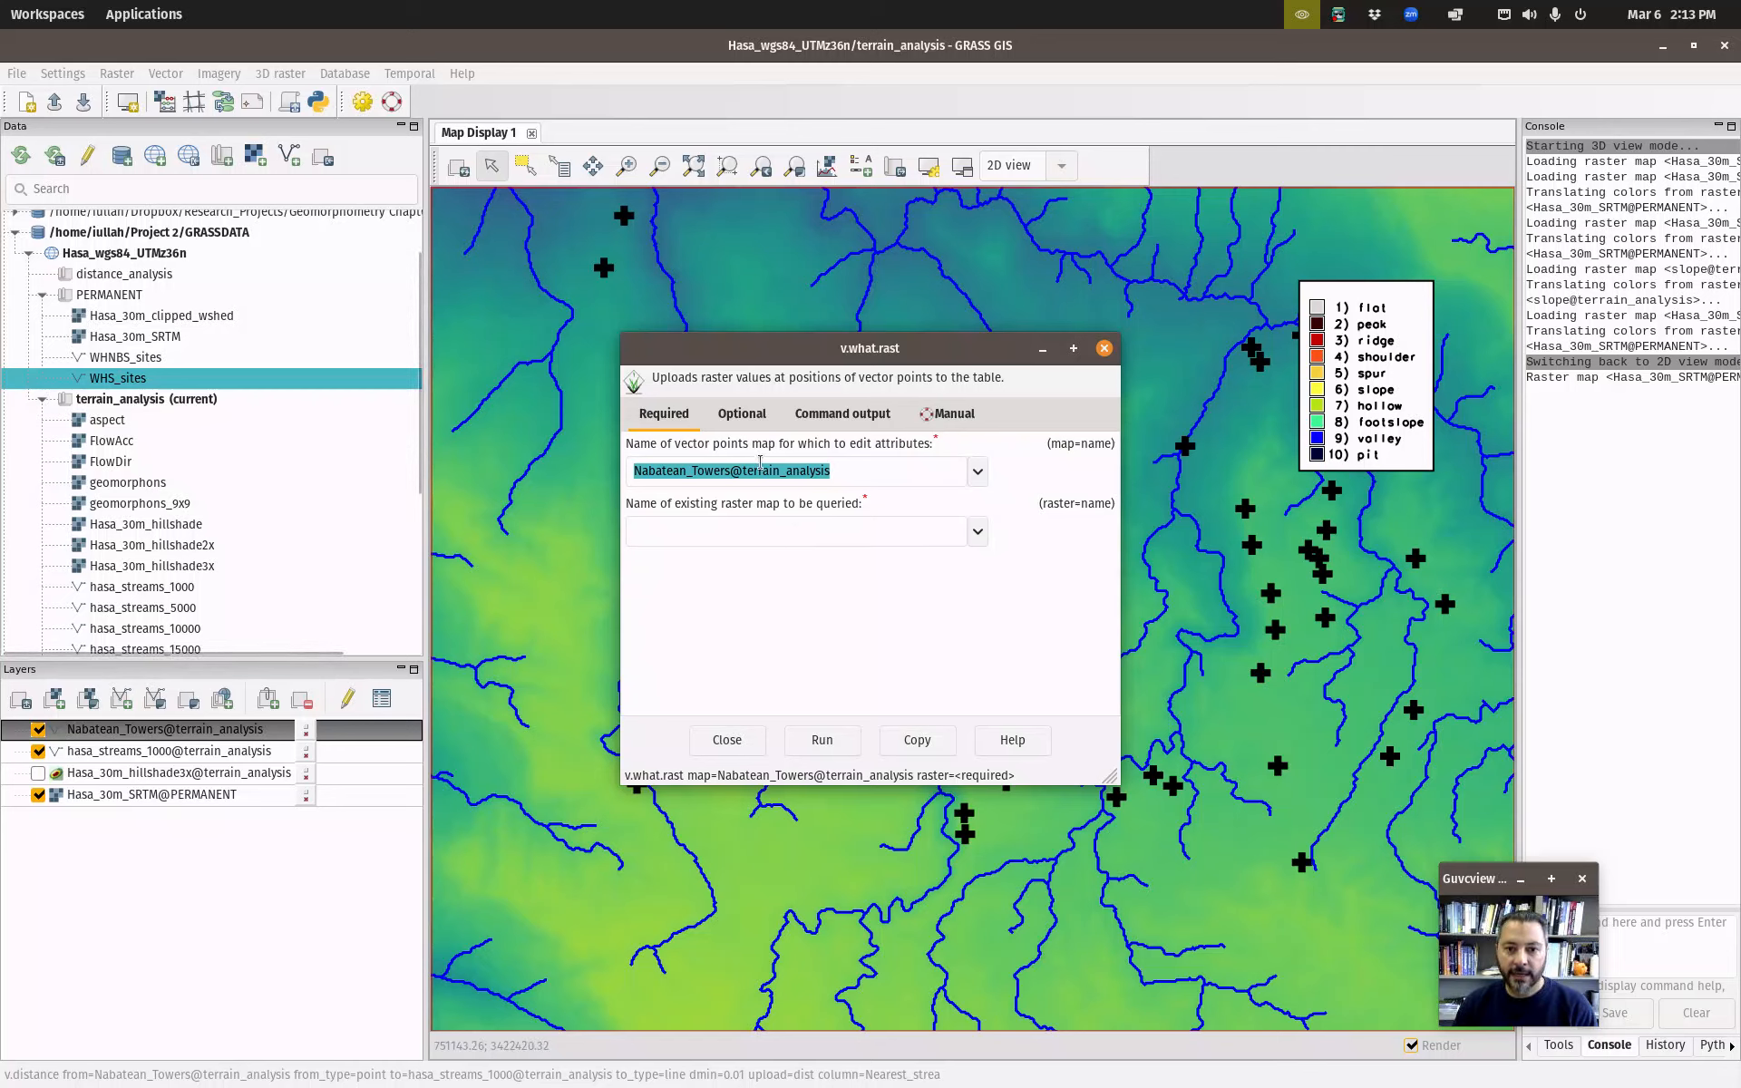
drag(903, 474, 574, 481)
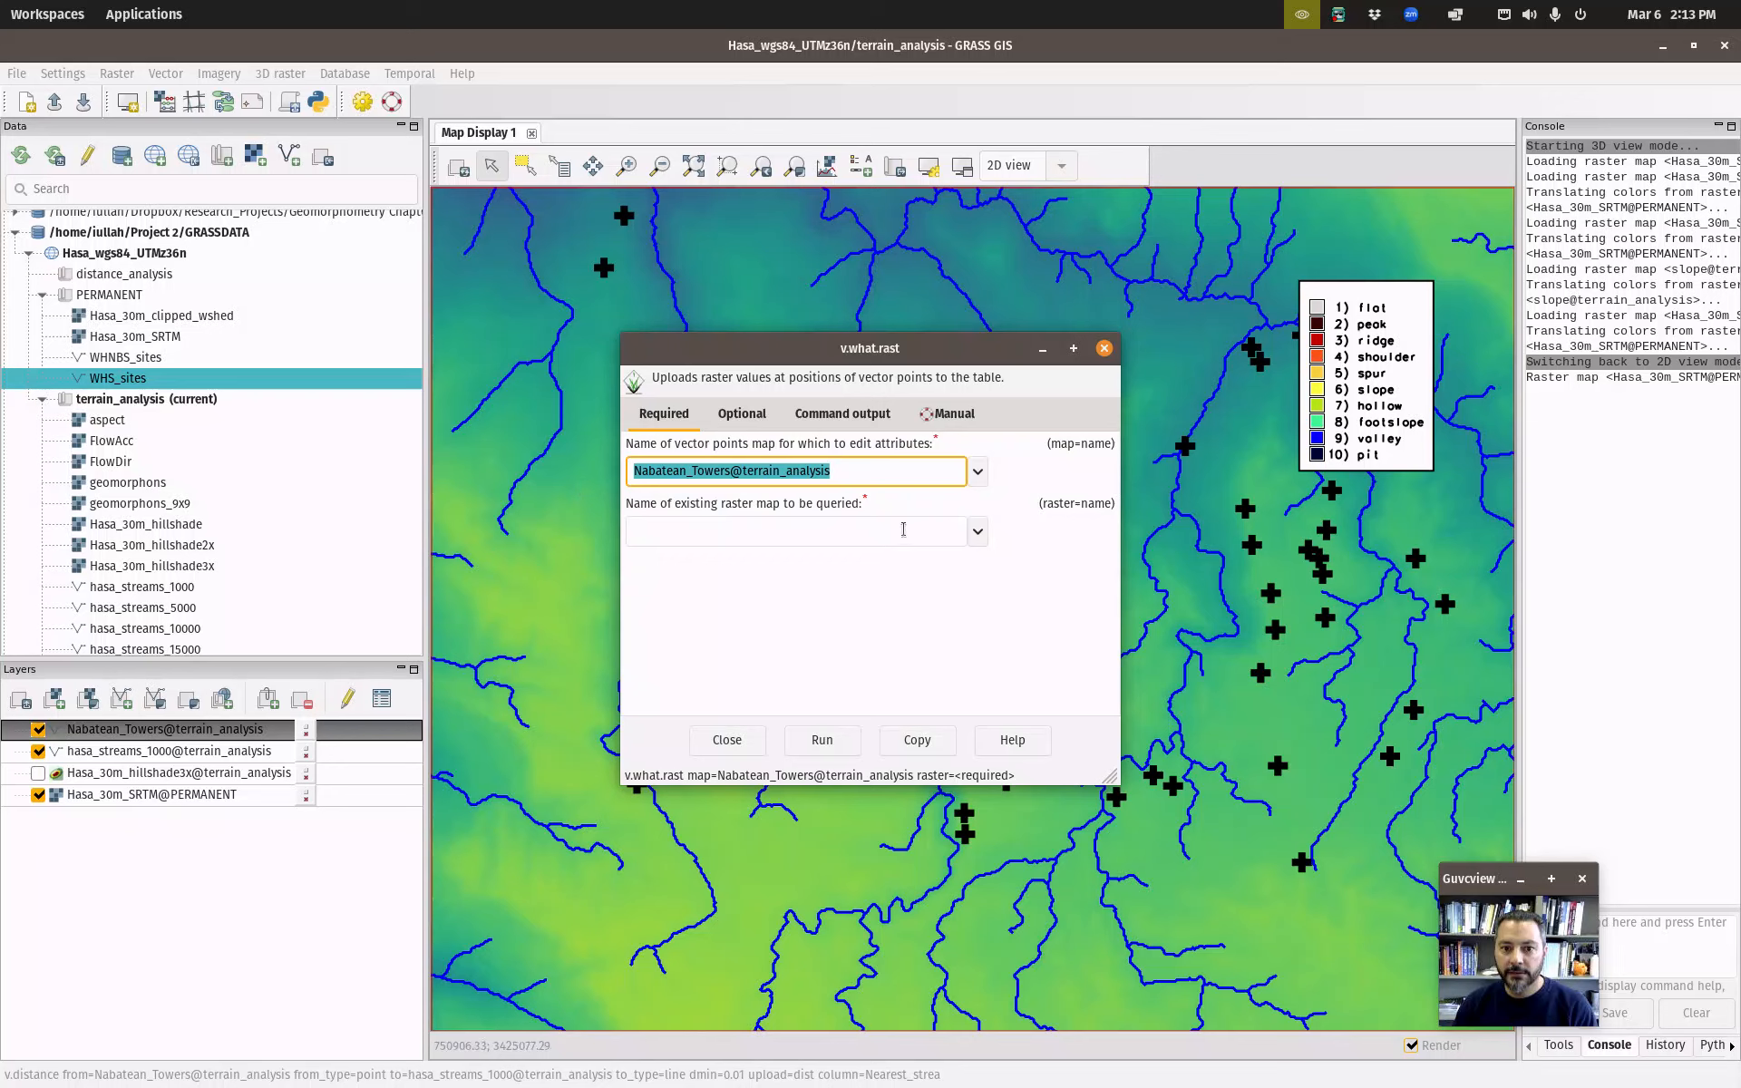
click(977, 531)
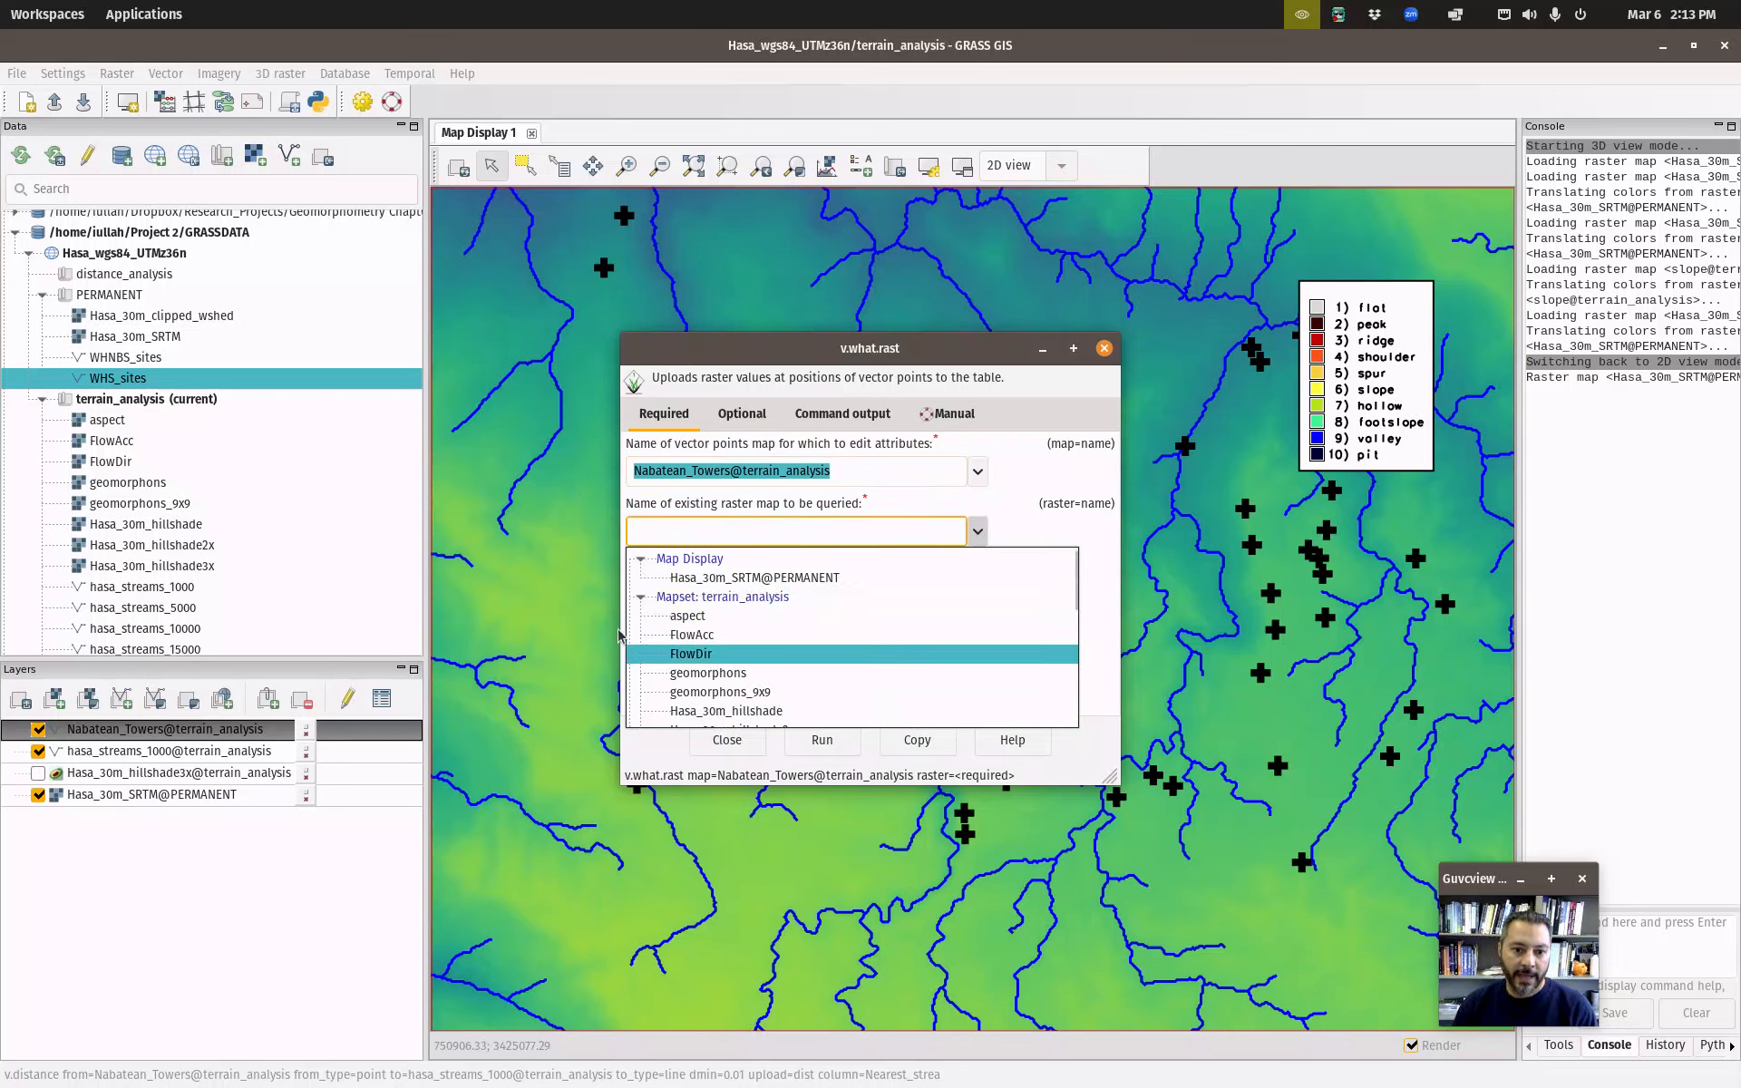
scroll(777, 640, down, 5)
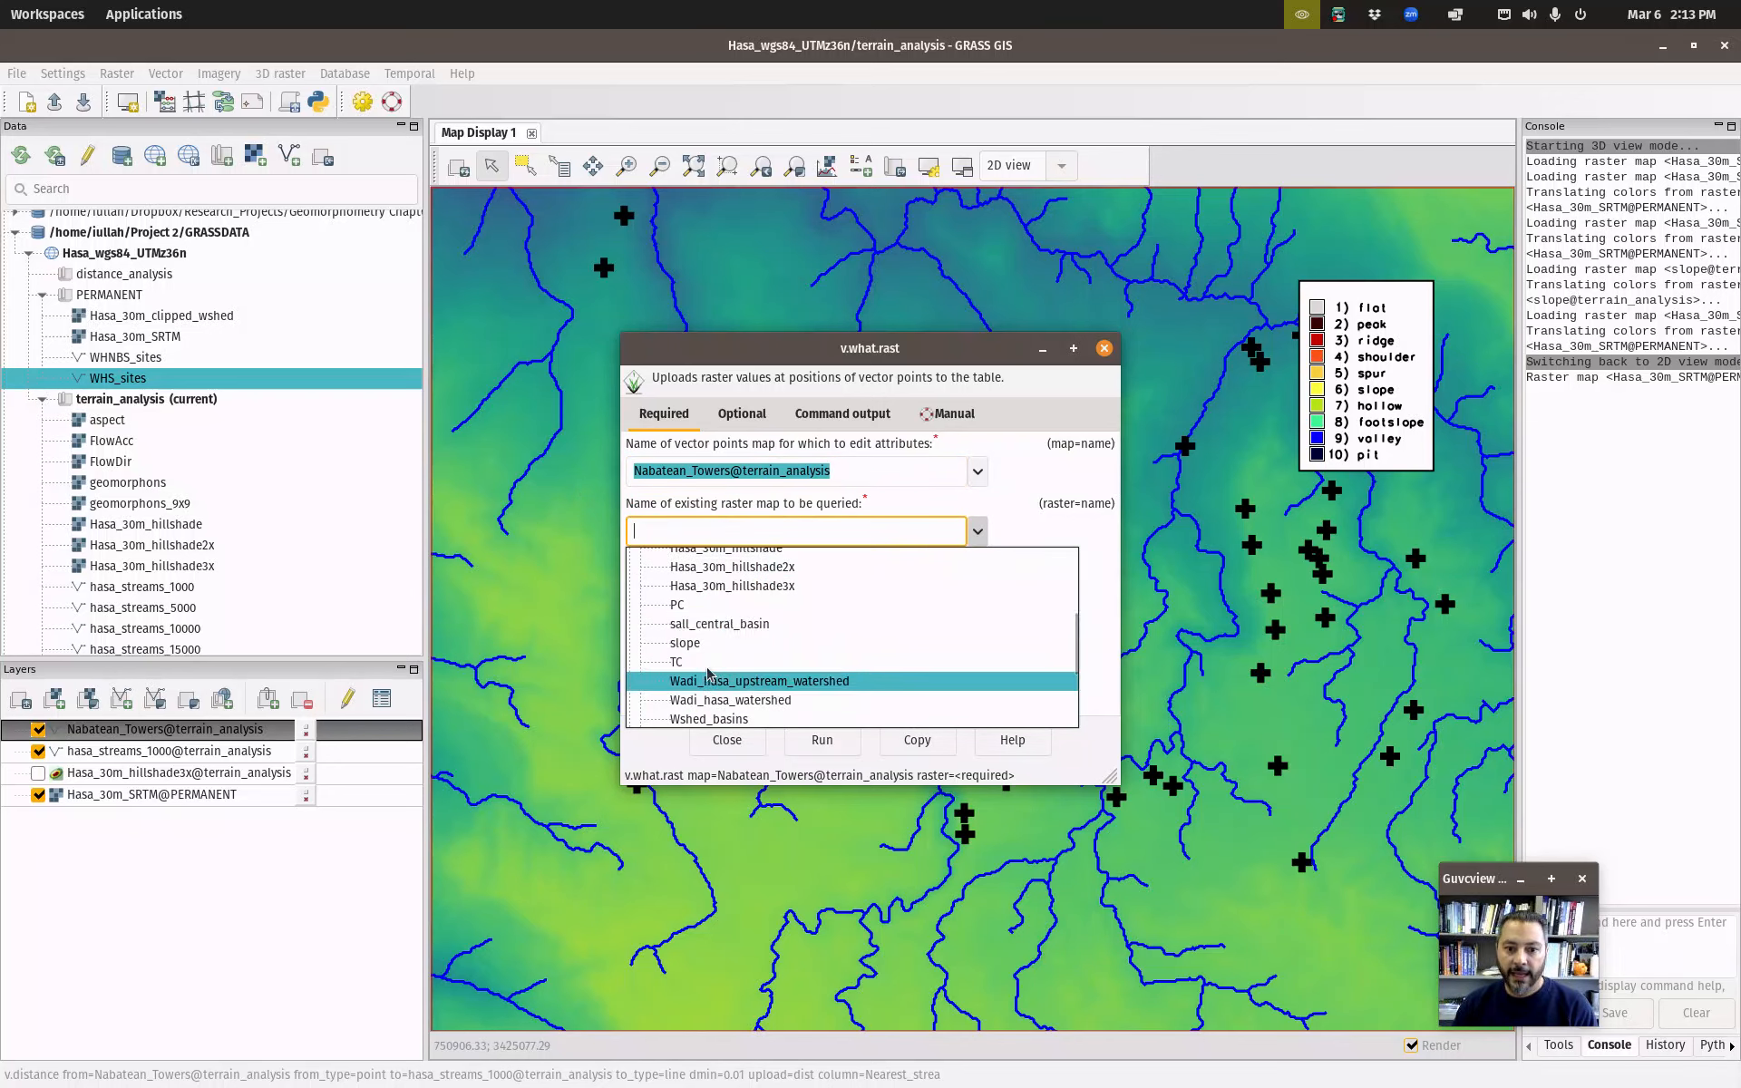
click(697, 645)
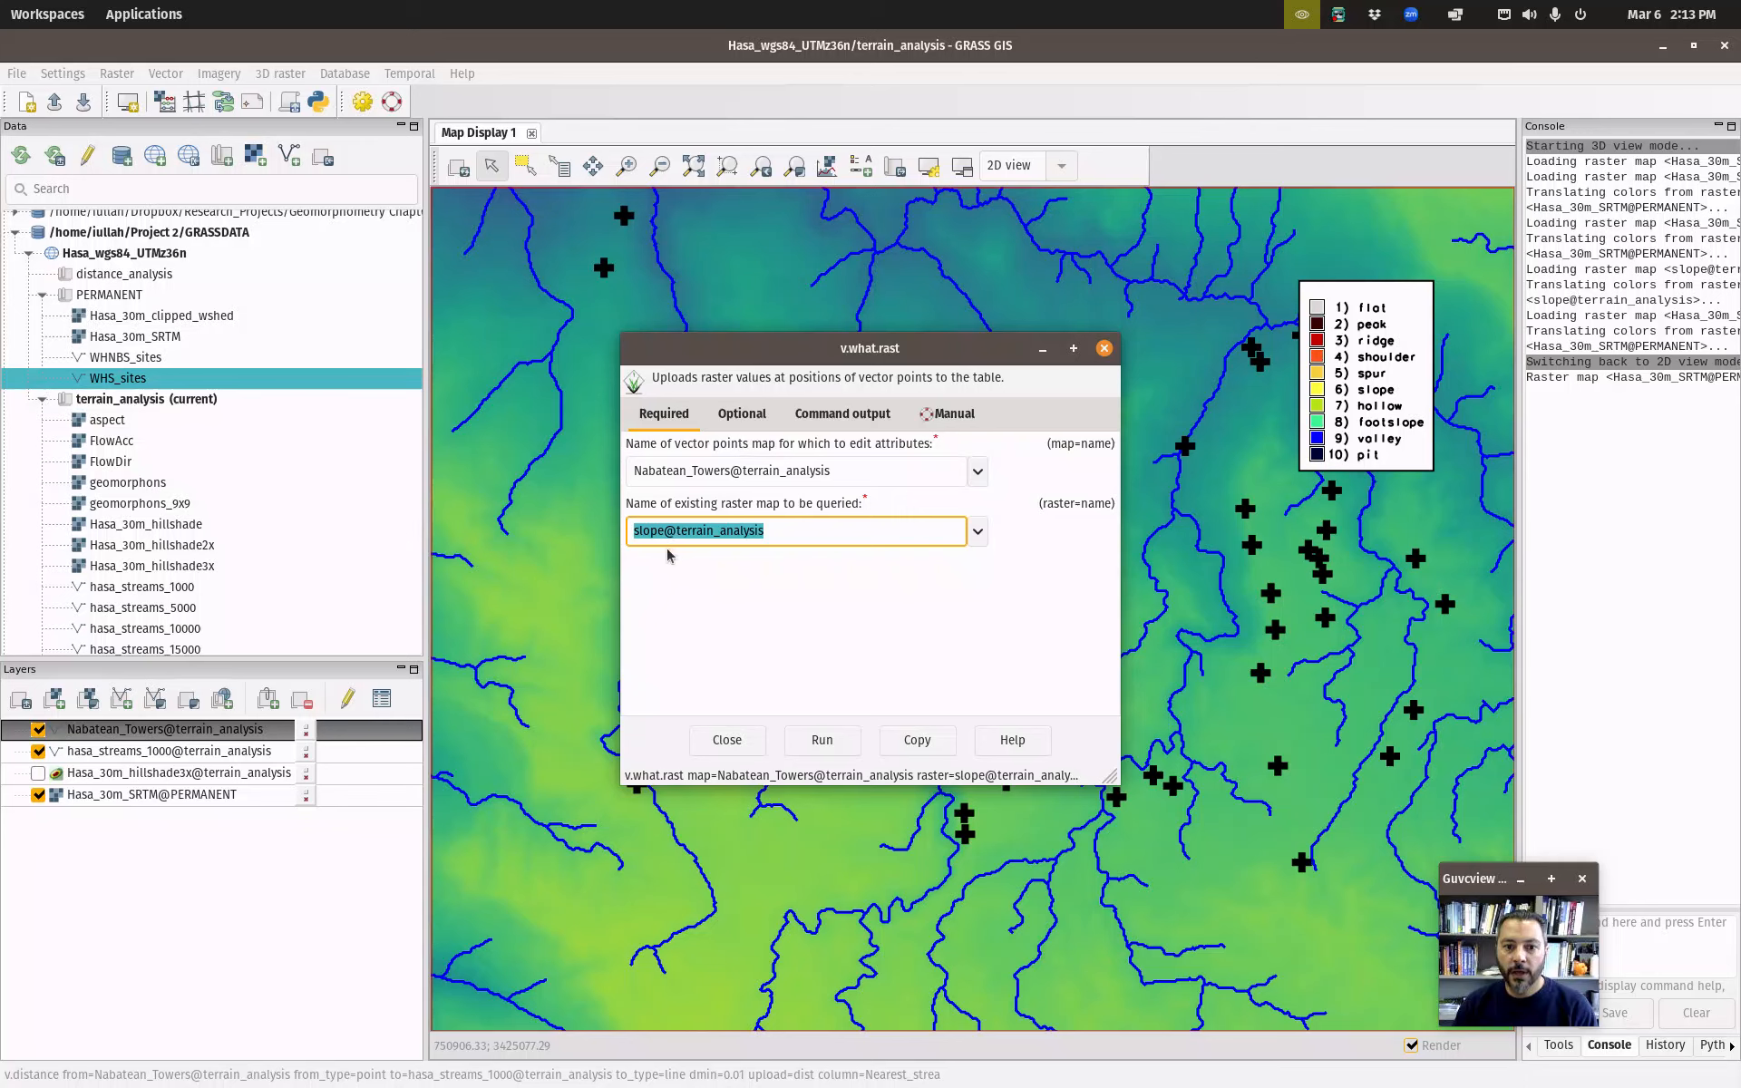
Set the v.what.rast attribute column for the query result to slope and run the tool.
click(740, 413)
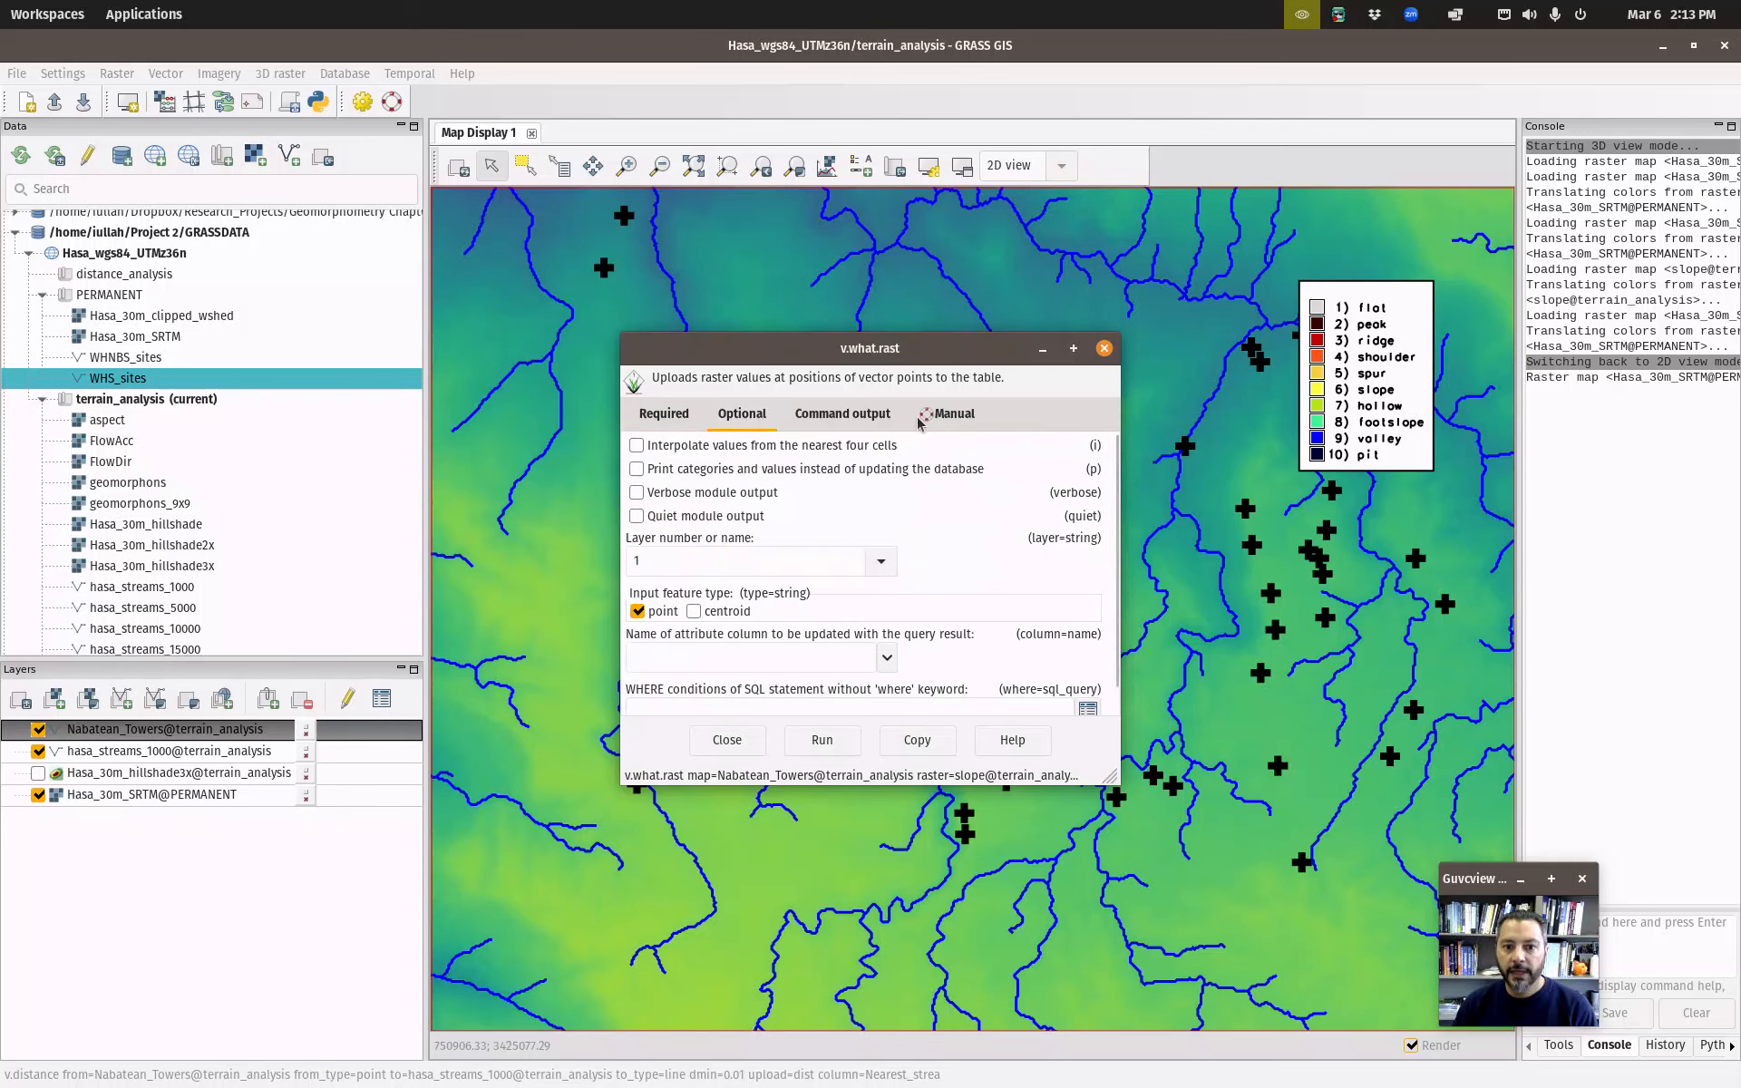
drag(1106, 778, 1203, 897)
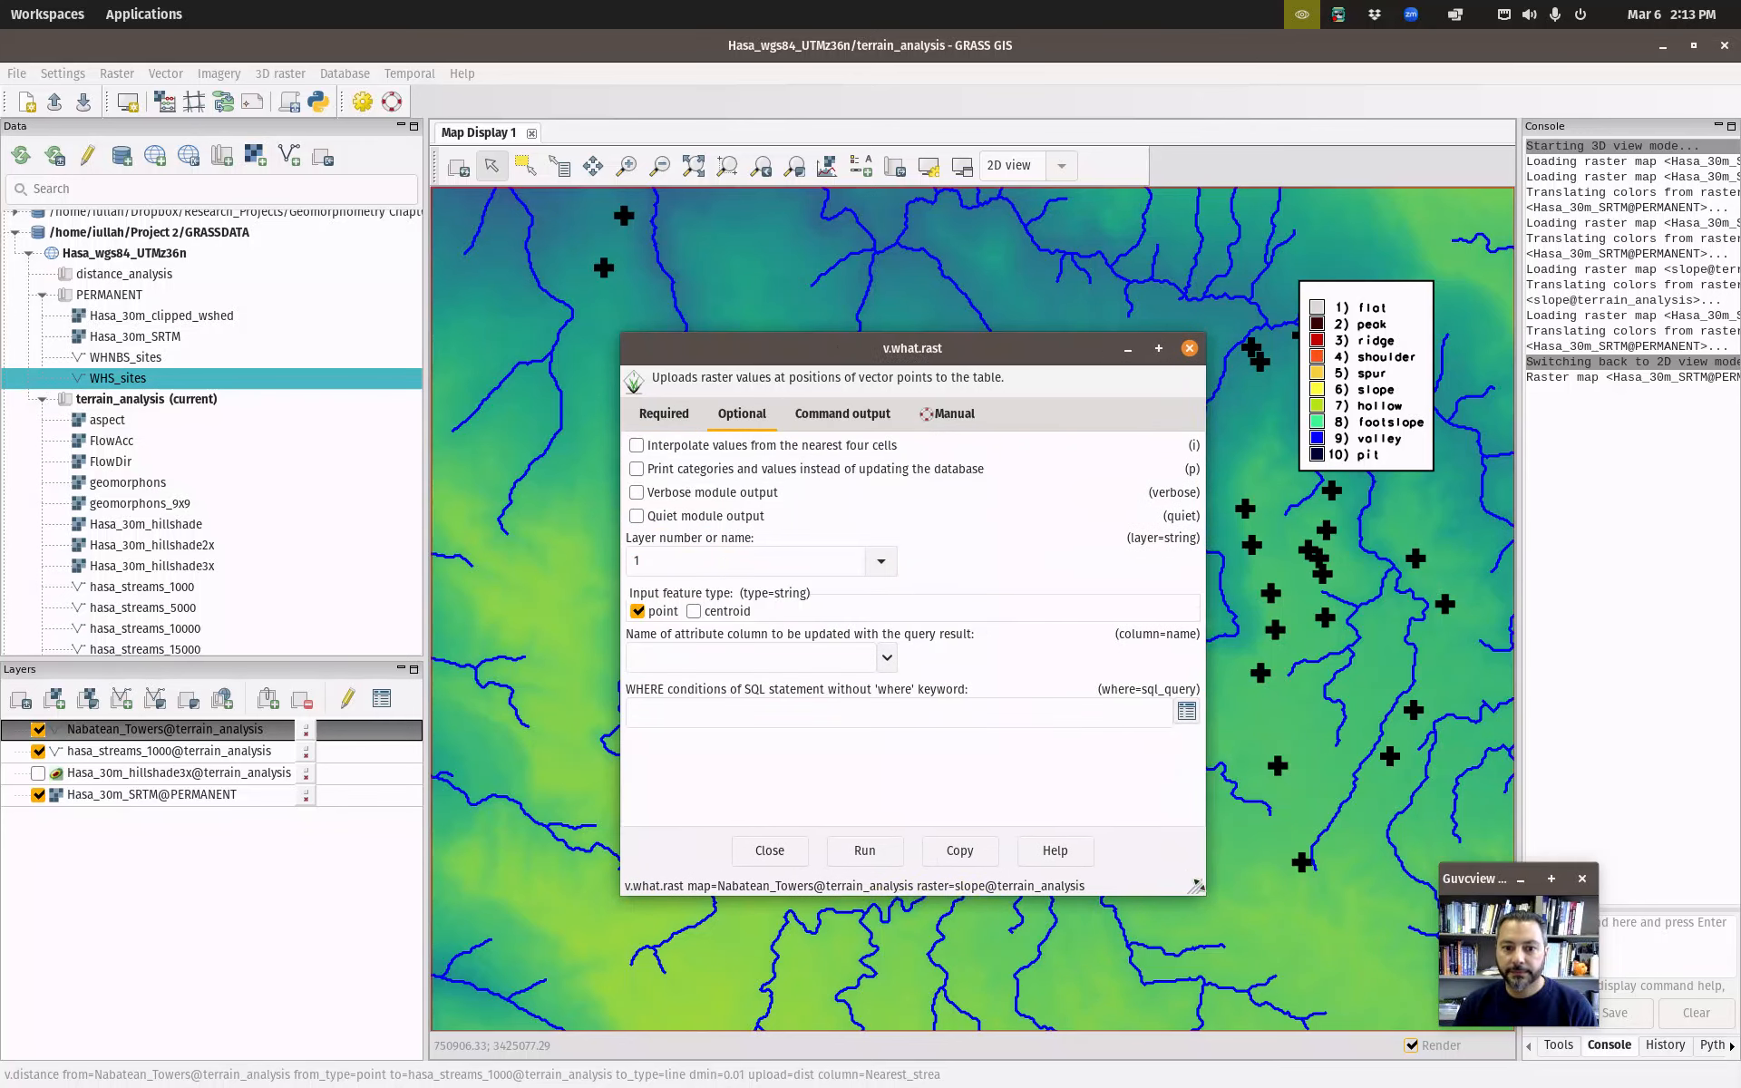
click(731, 658)
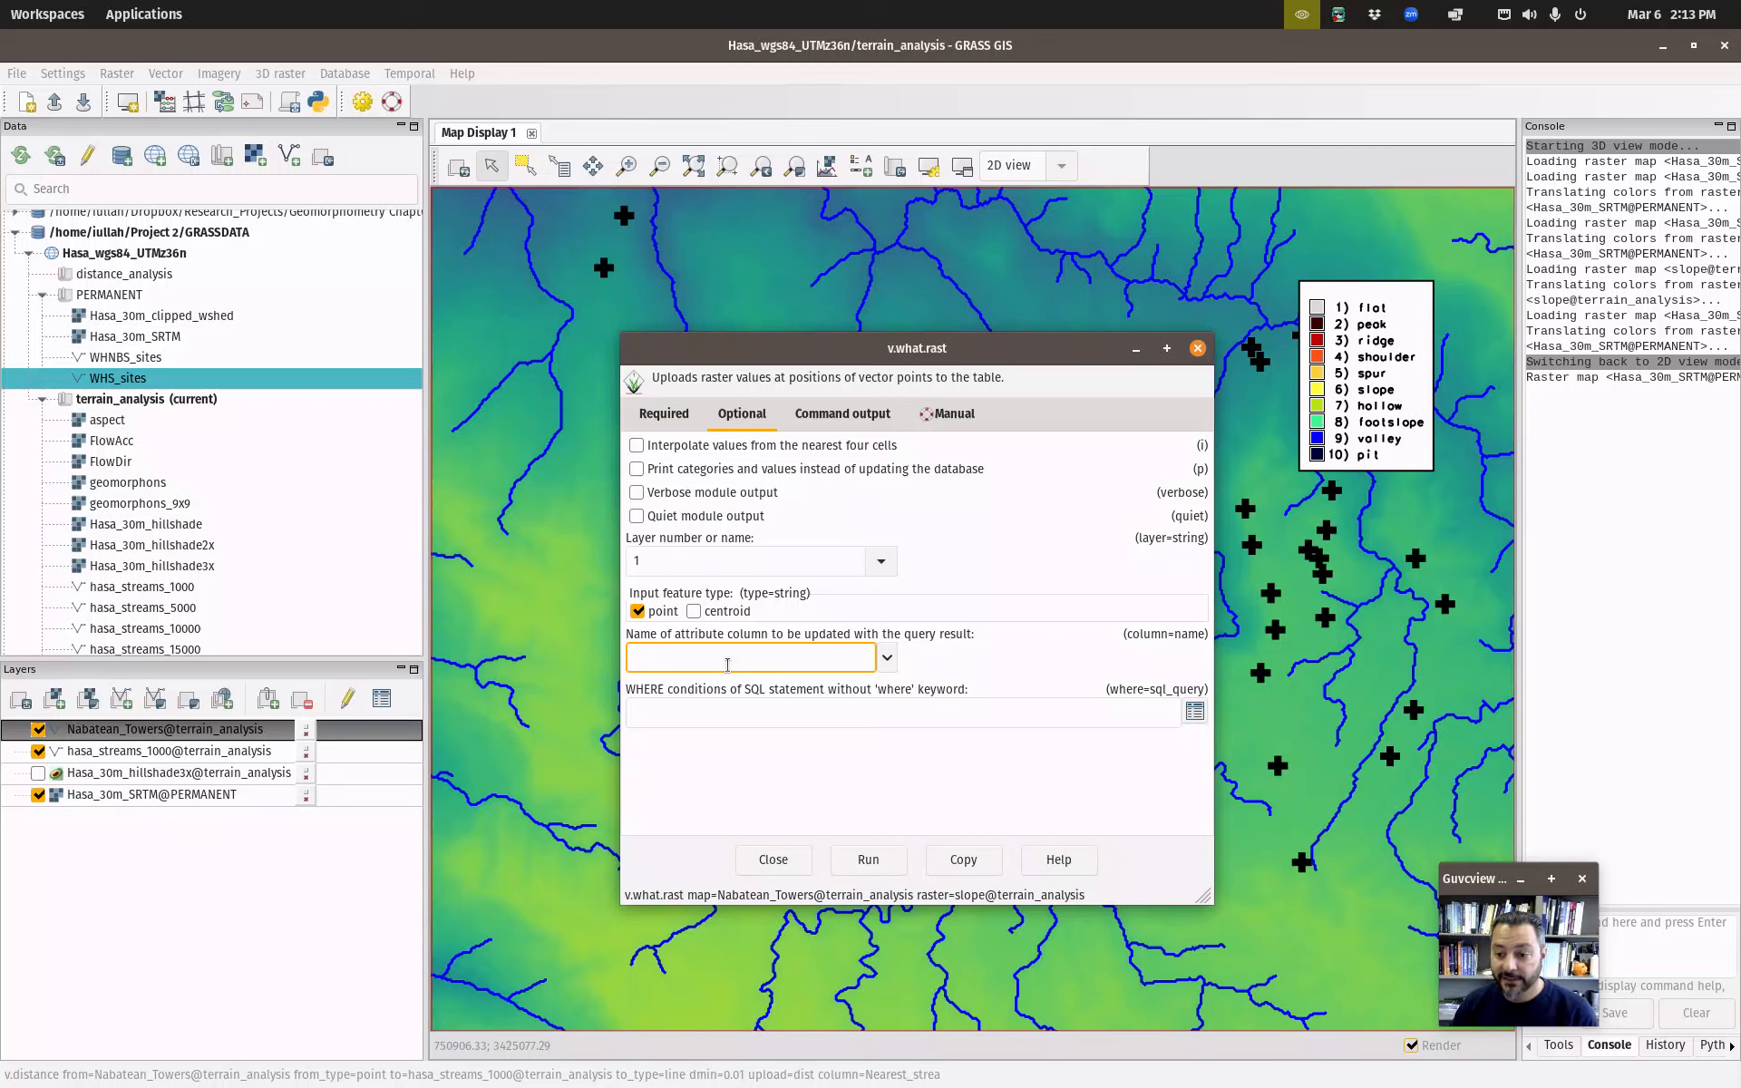
text(slope)
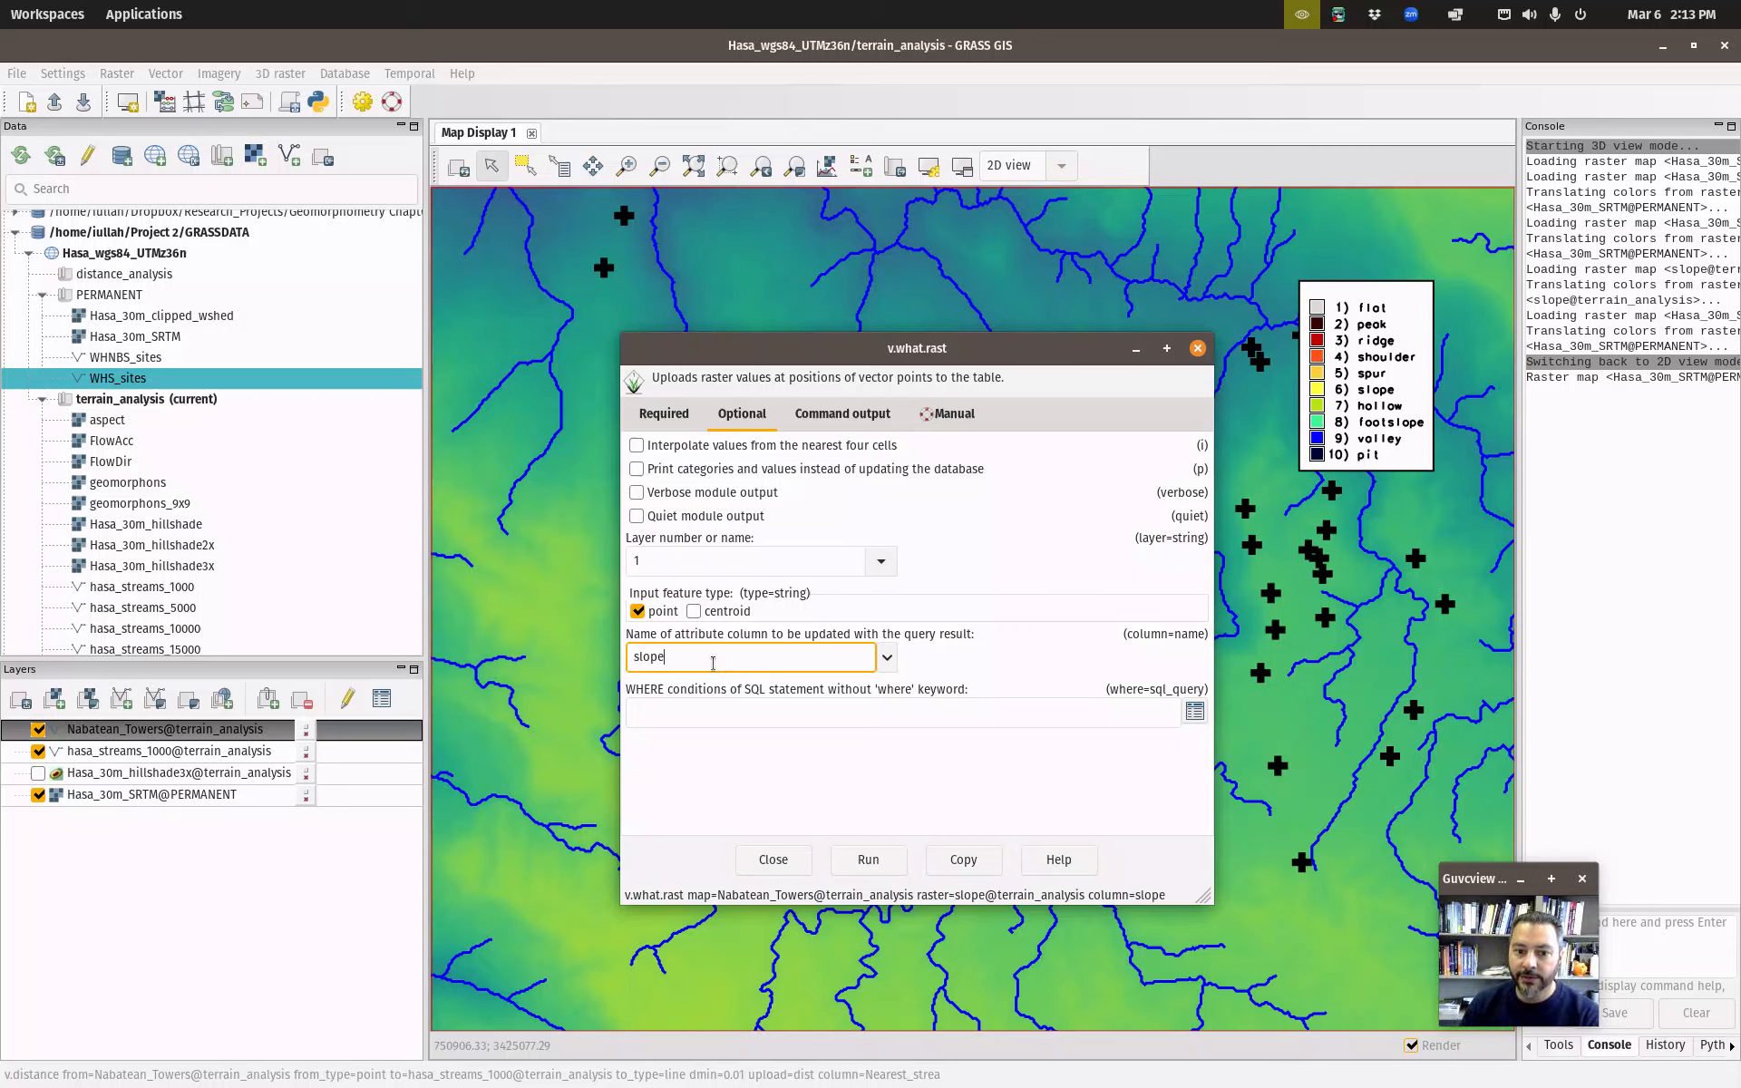
click(867, 859)
Move v.what.rast aside and open the Nabatean_Towers attribute table to examine the slope column.
drag(1010, 347, 1740, 363)
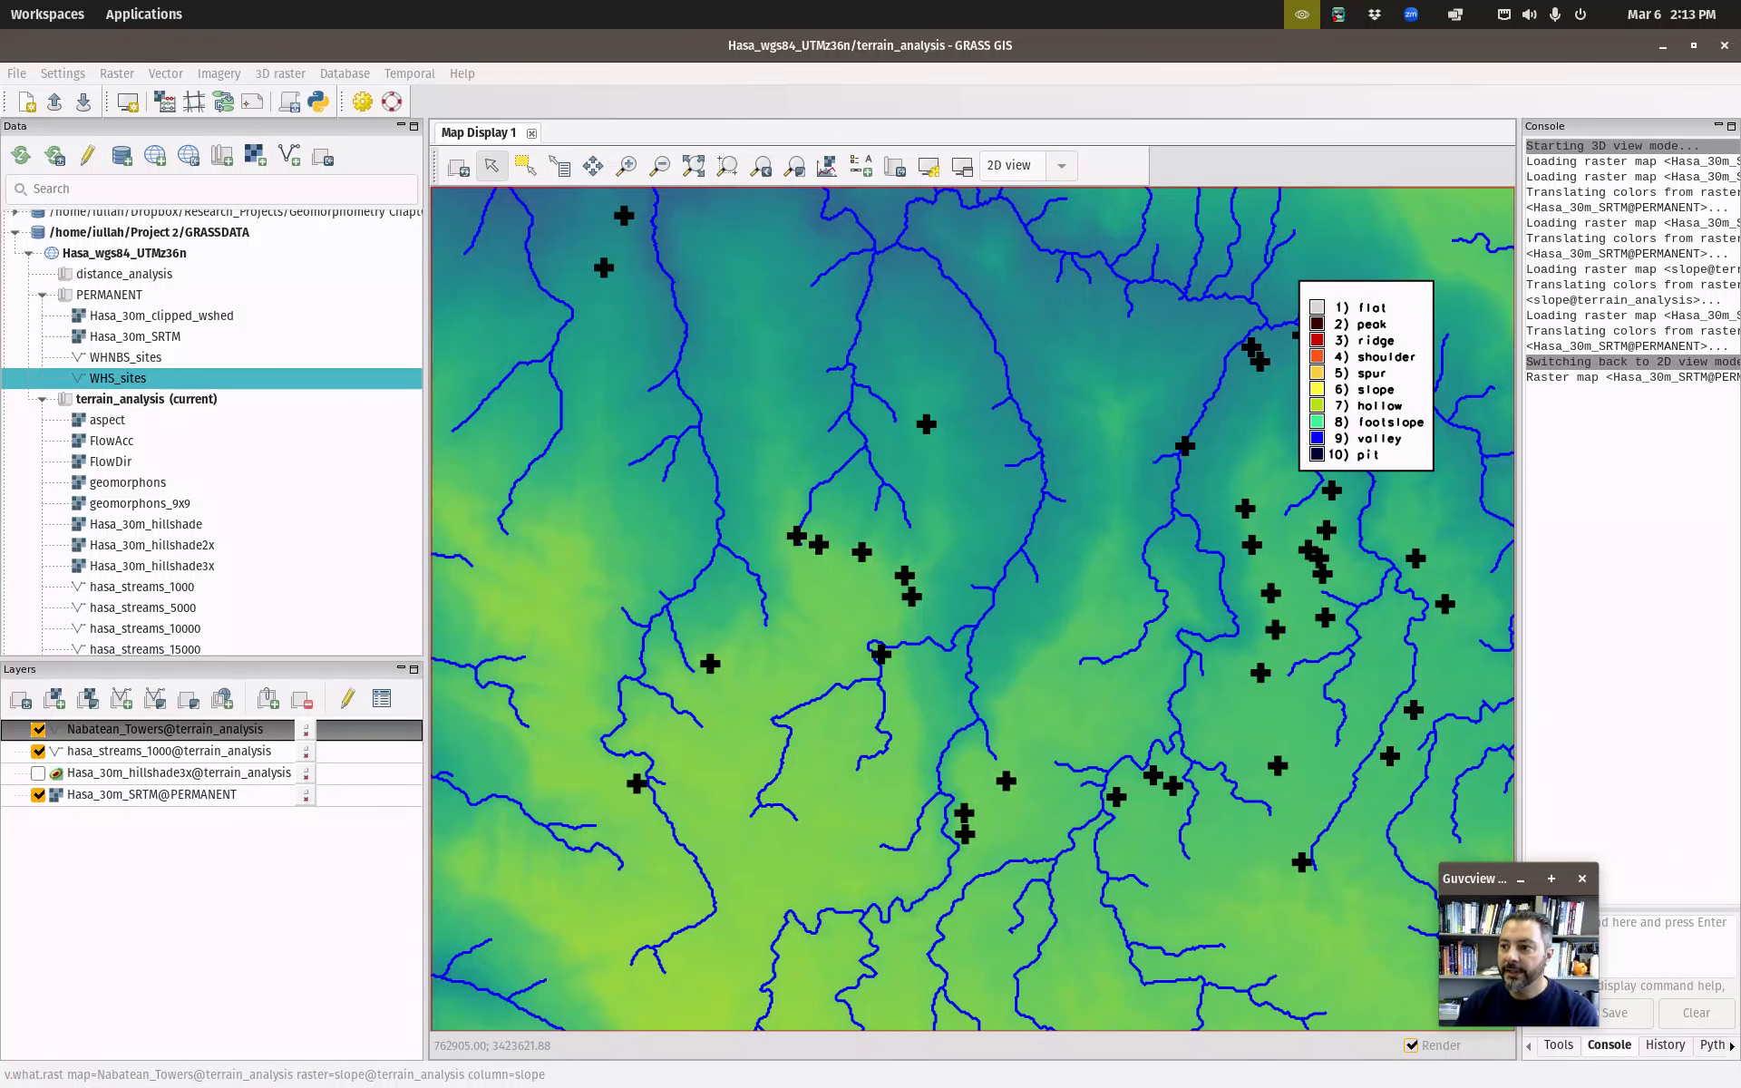
right_click(215, 729)
click(302, 645)
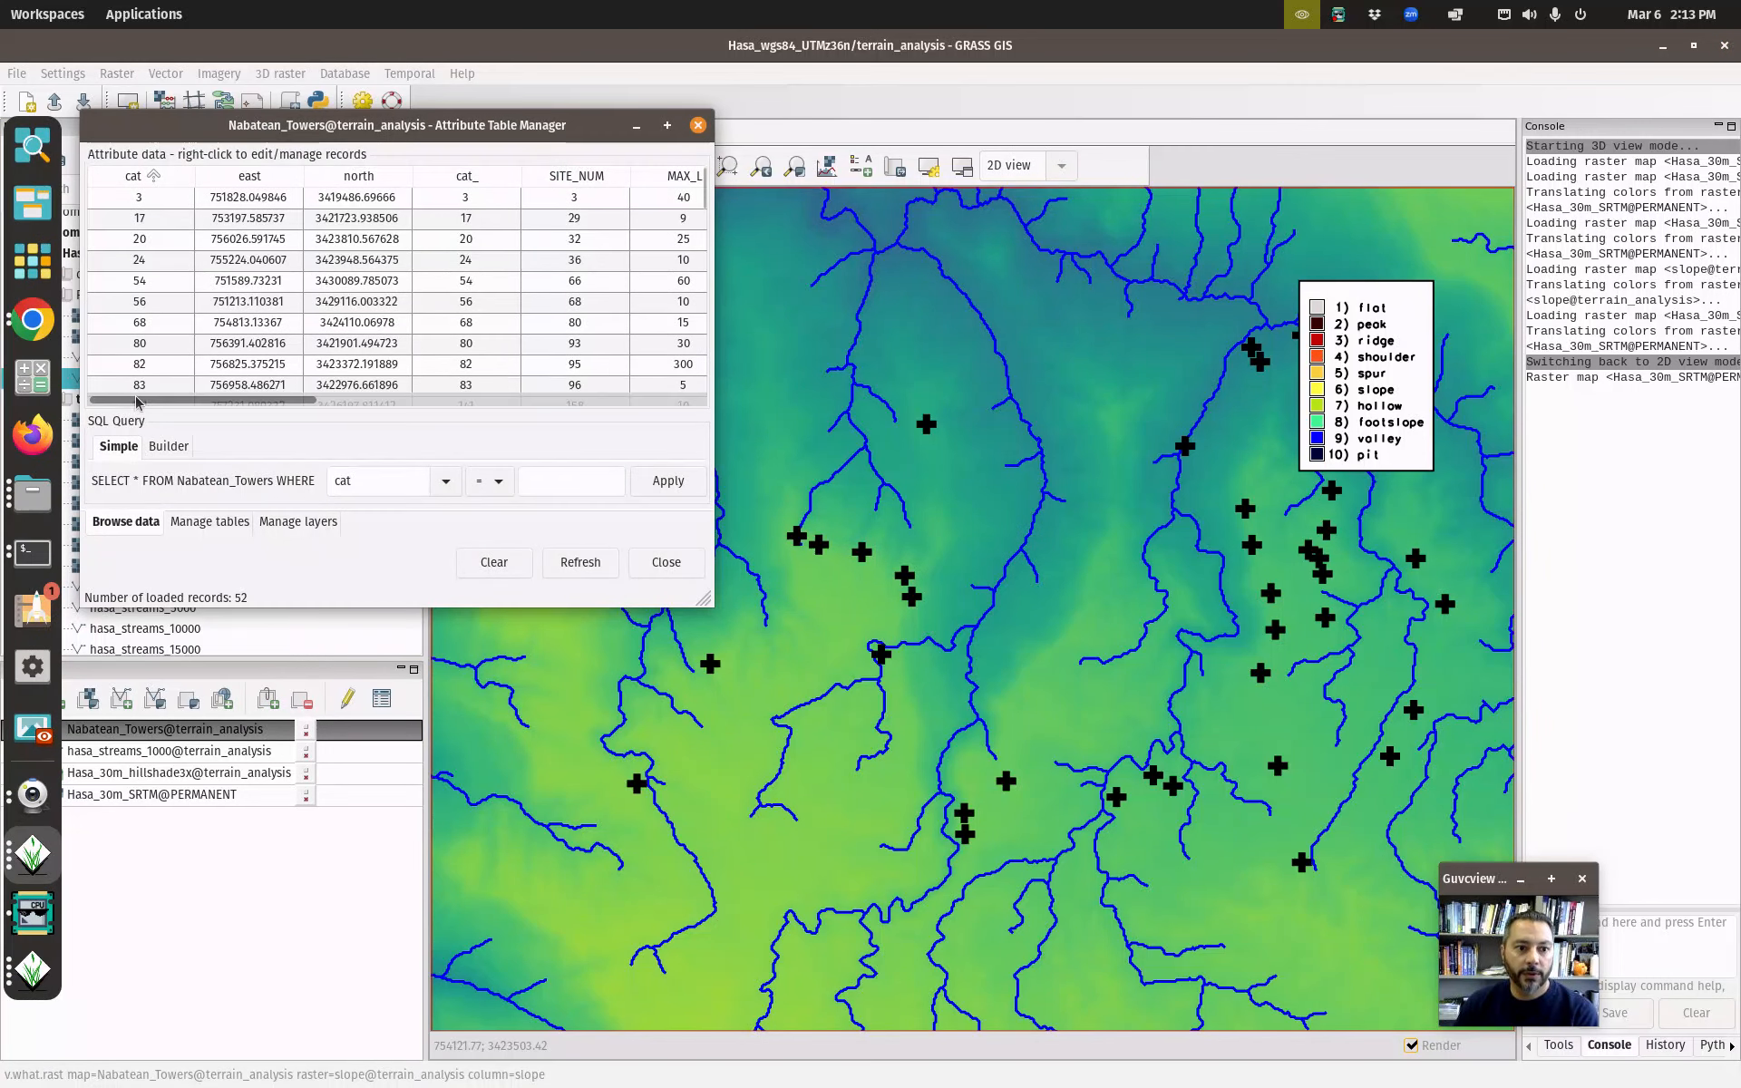
drag(227, 401, 612, 414)
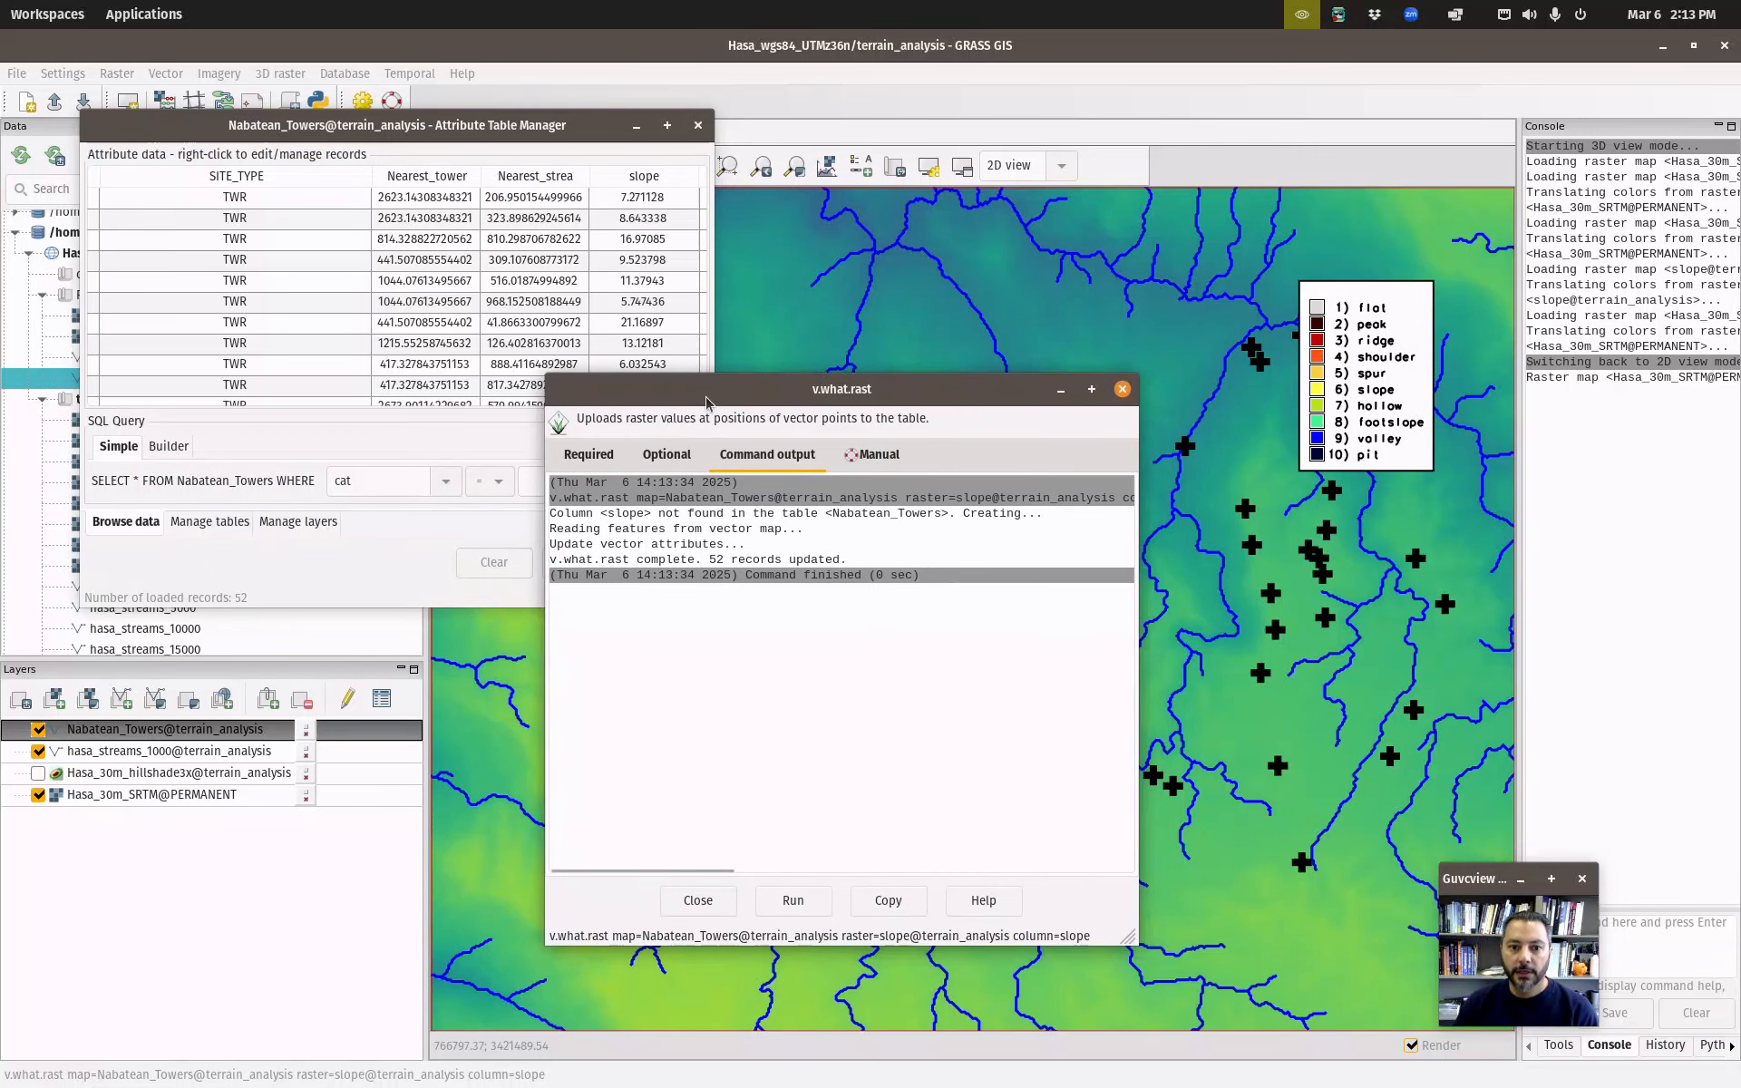
click(669, 454)
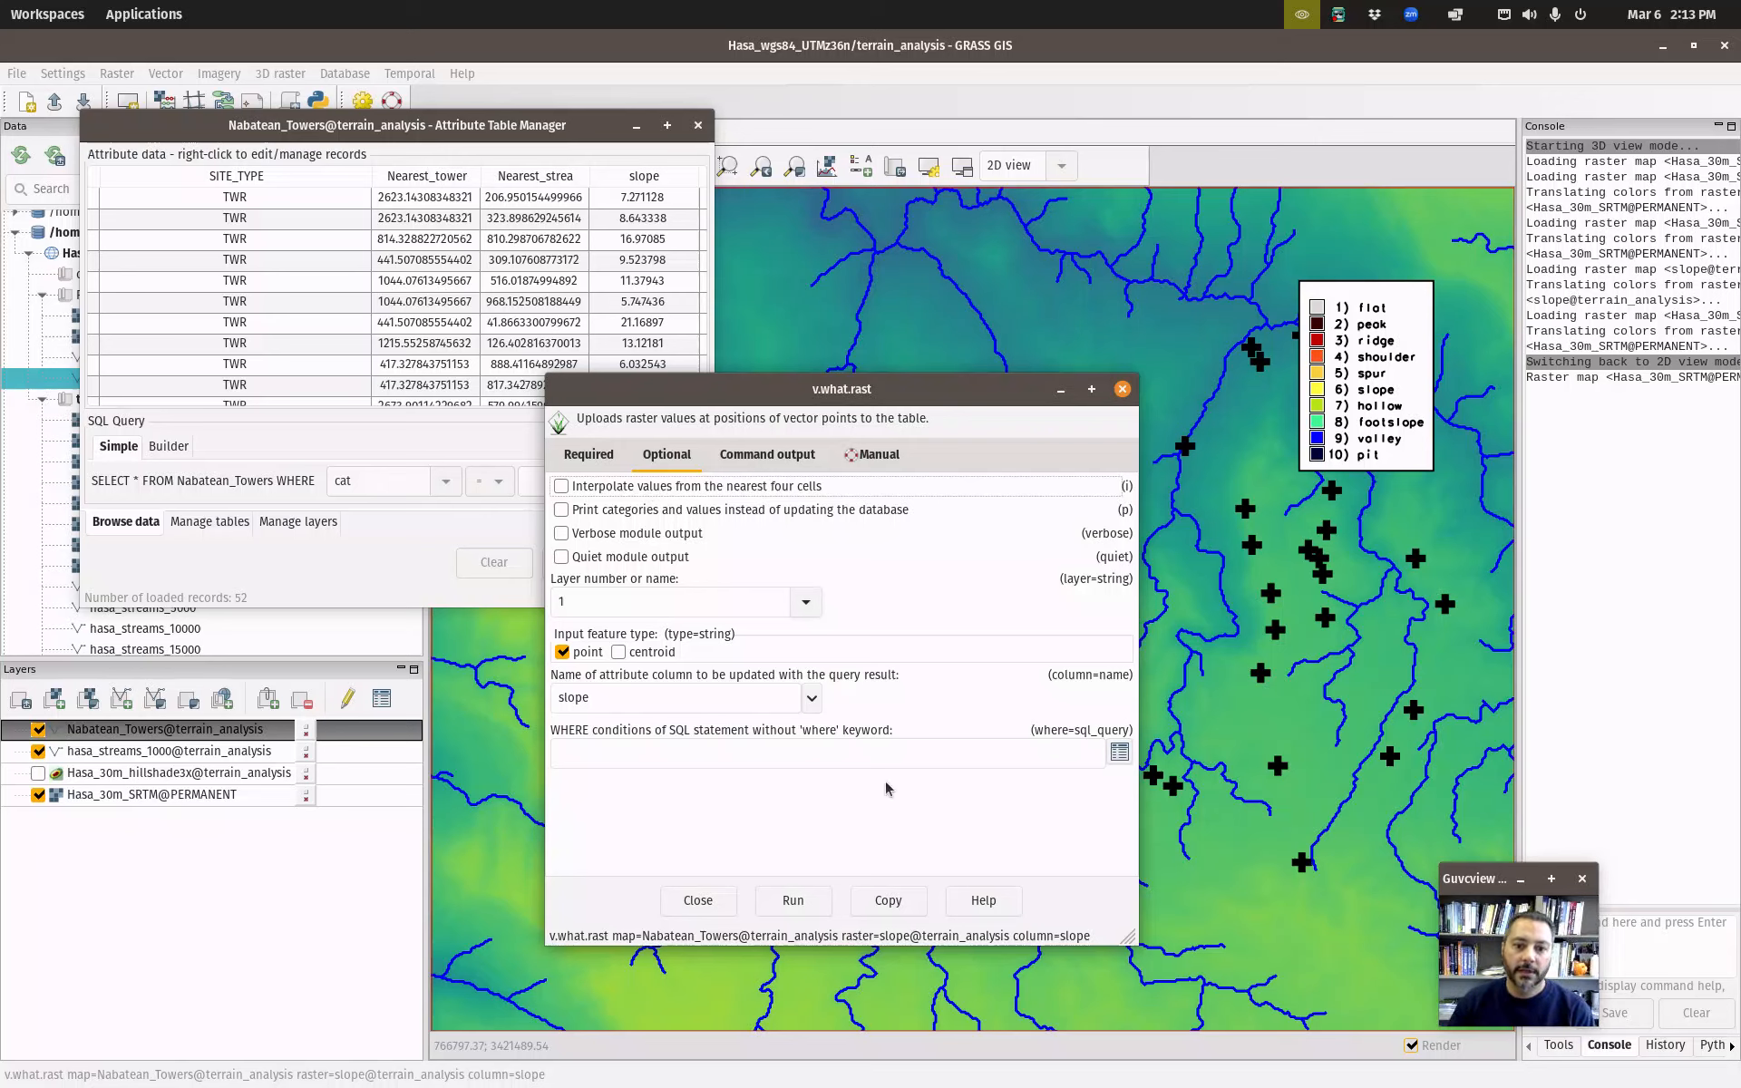
click(819, 697)
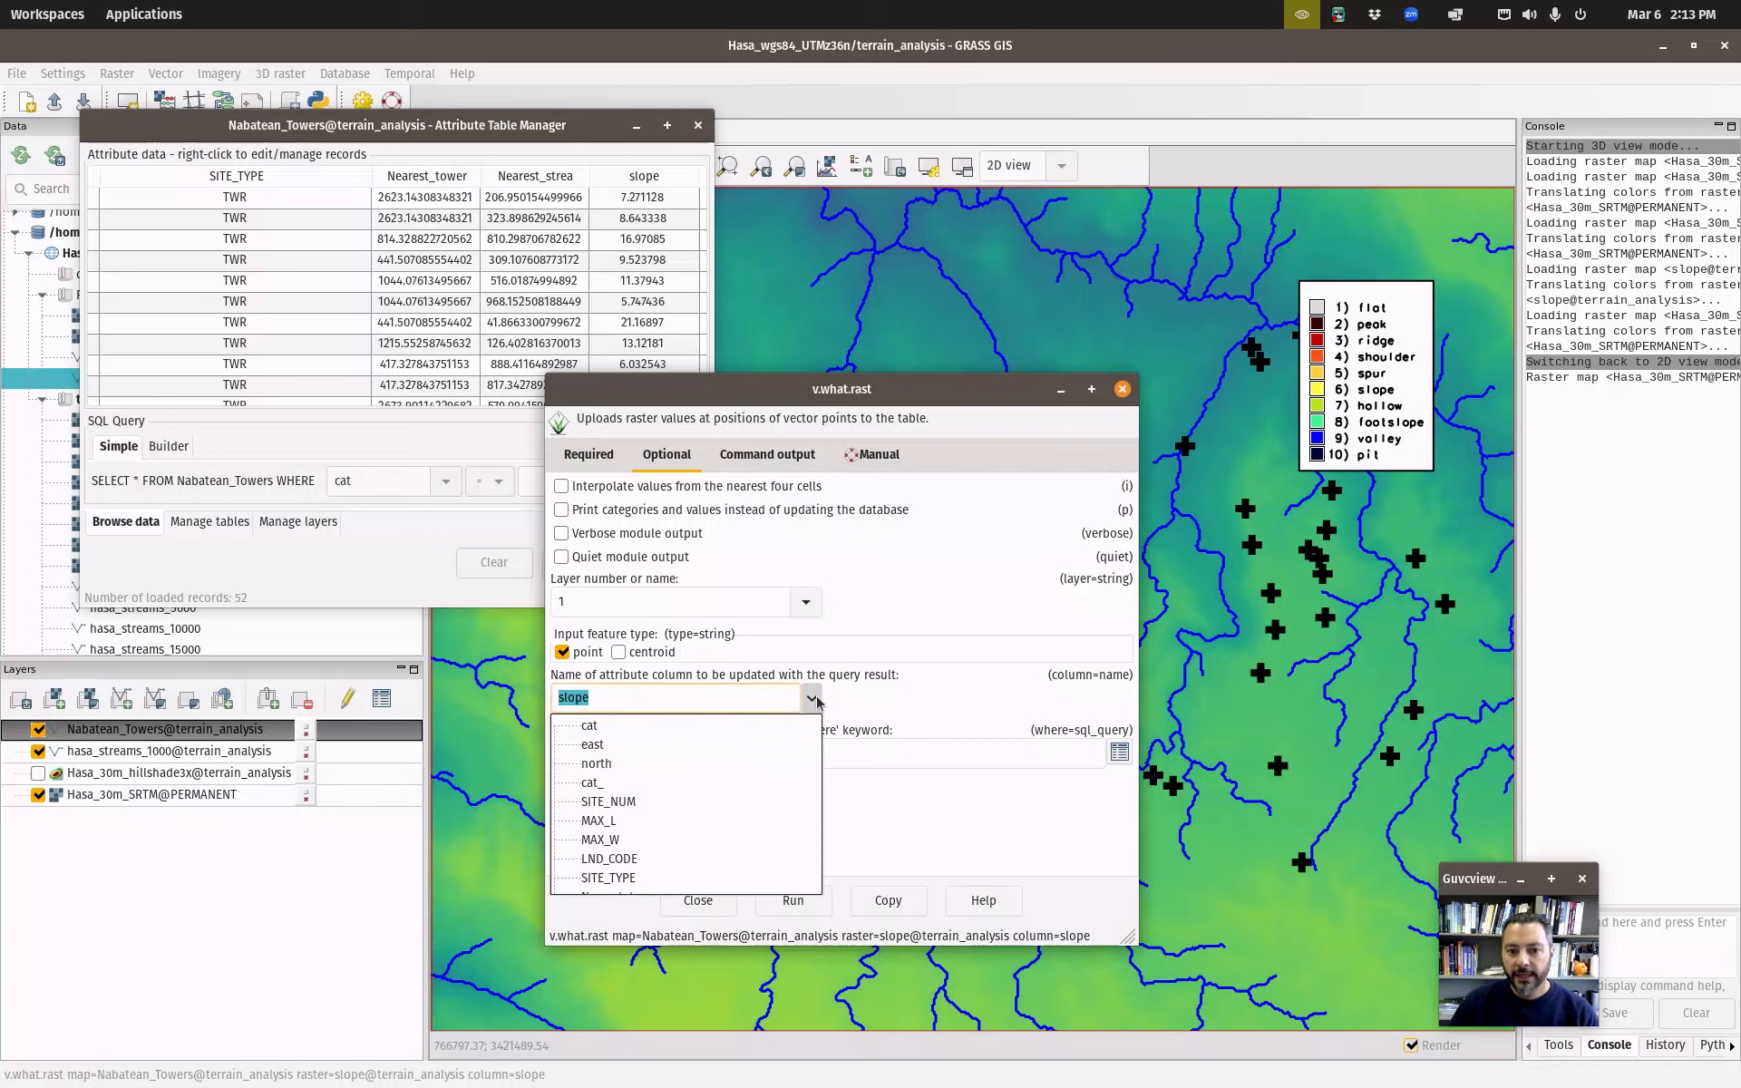
scroll(699, 800, up, 3)
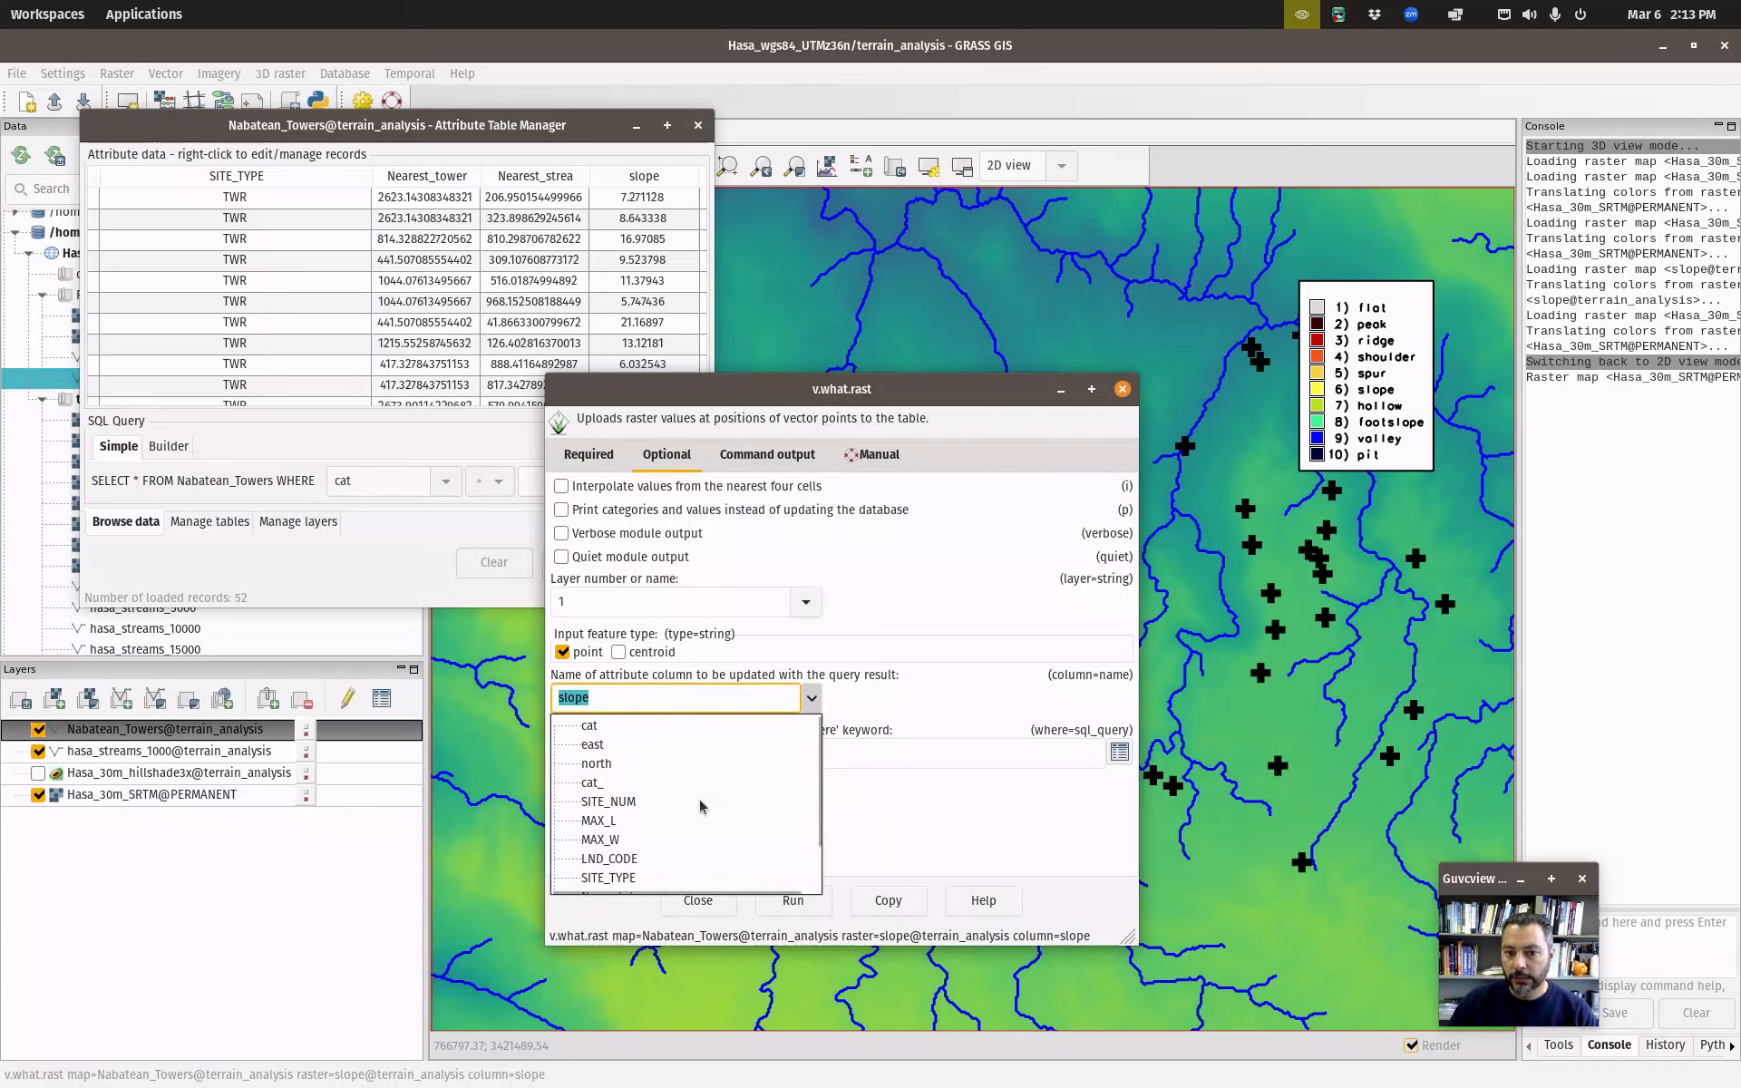
scroll(699, 800, down, 3)
click(931, 682)
Change the raster map queried by v.what.rast to geomorphons_9x9@terrain_analysis.
click(588, 454)
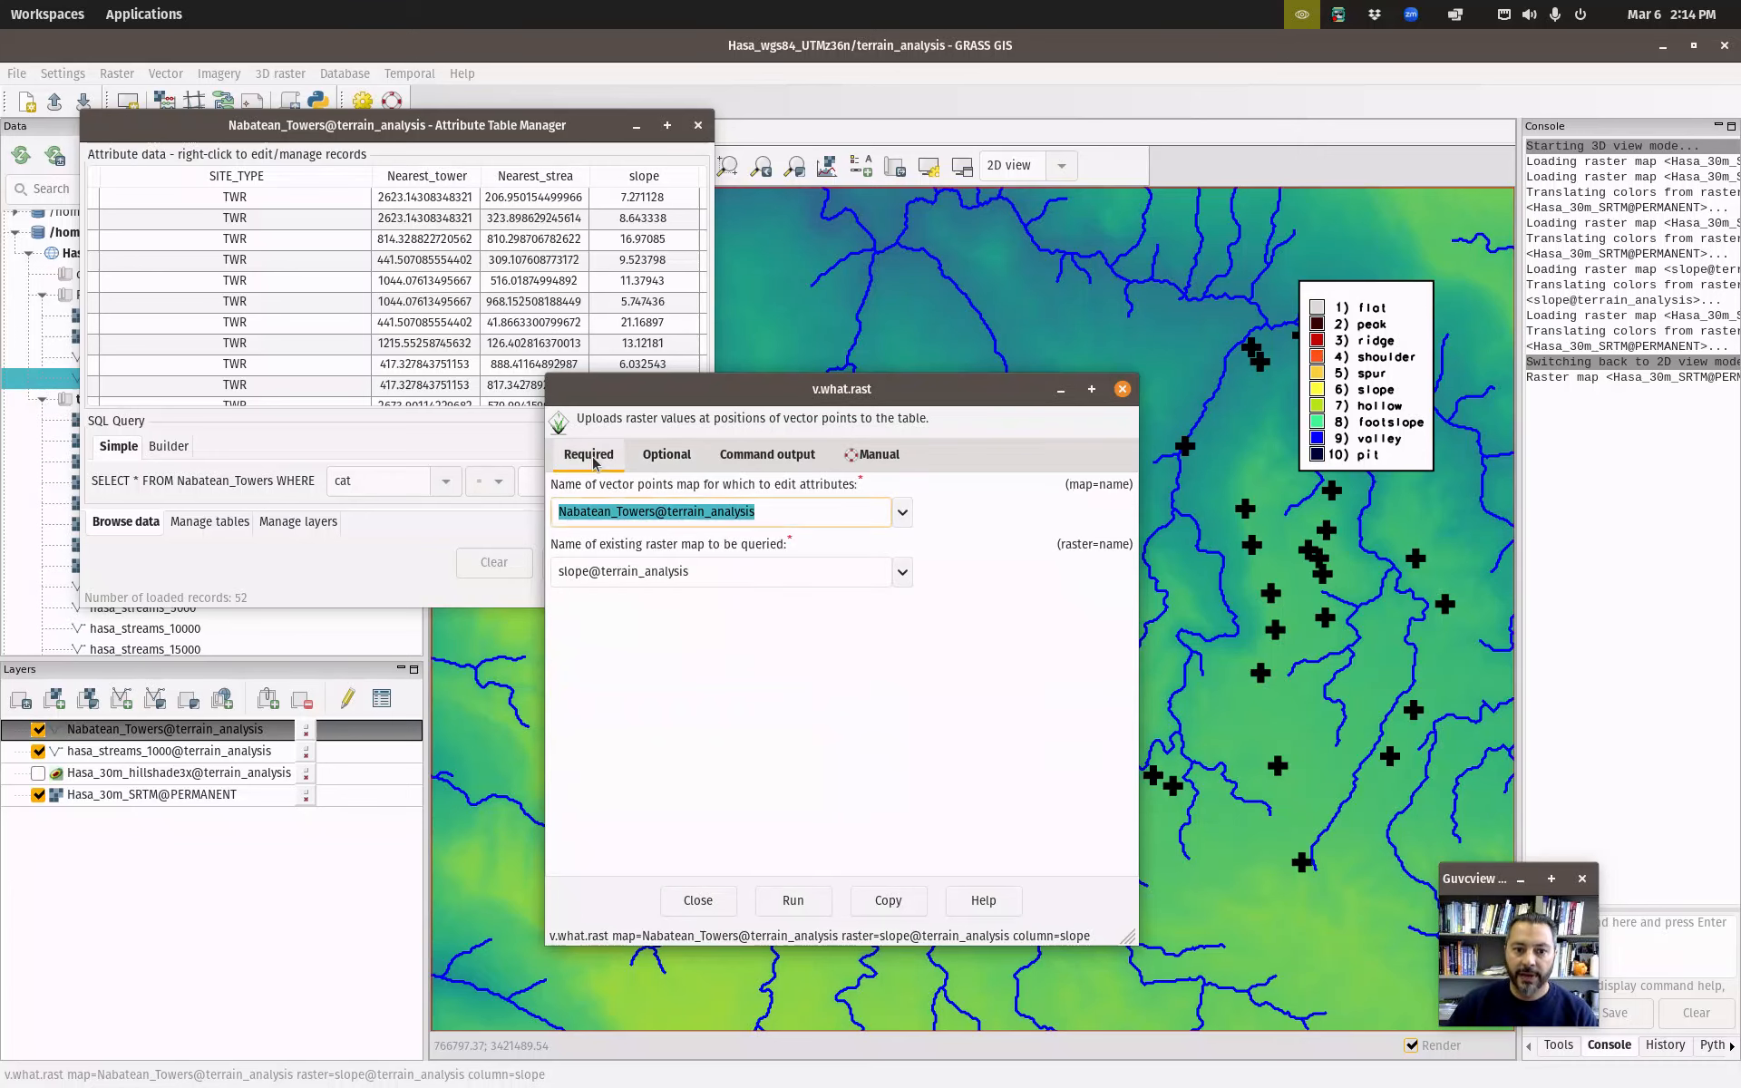
click(901, 573)
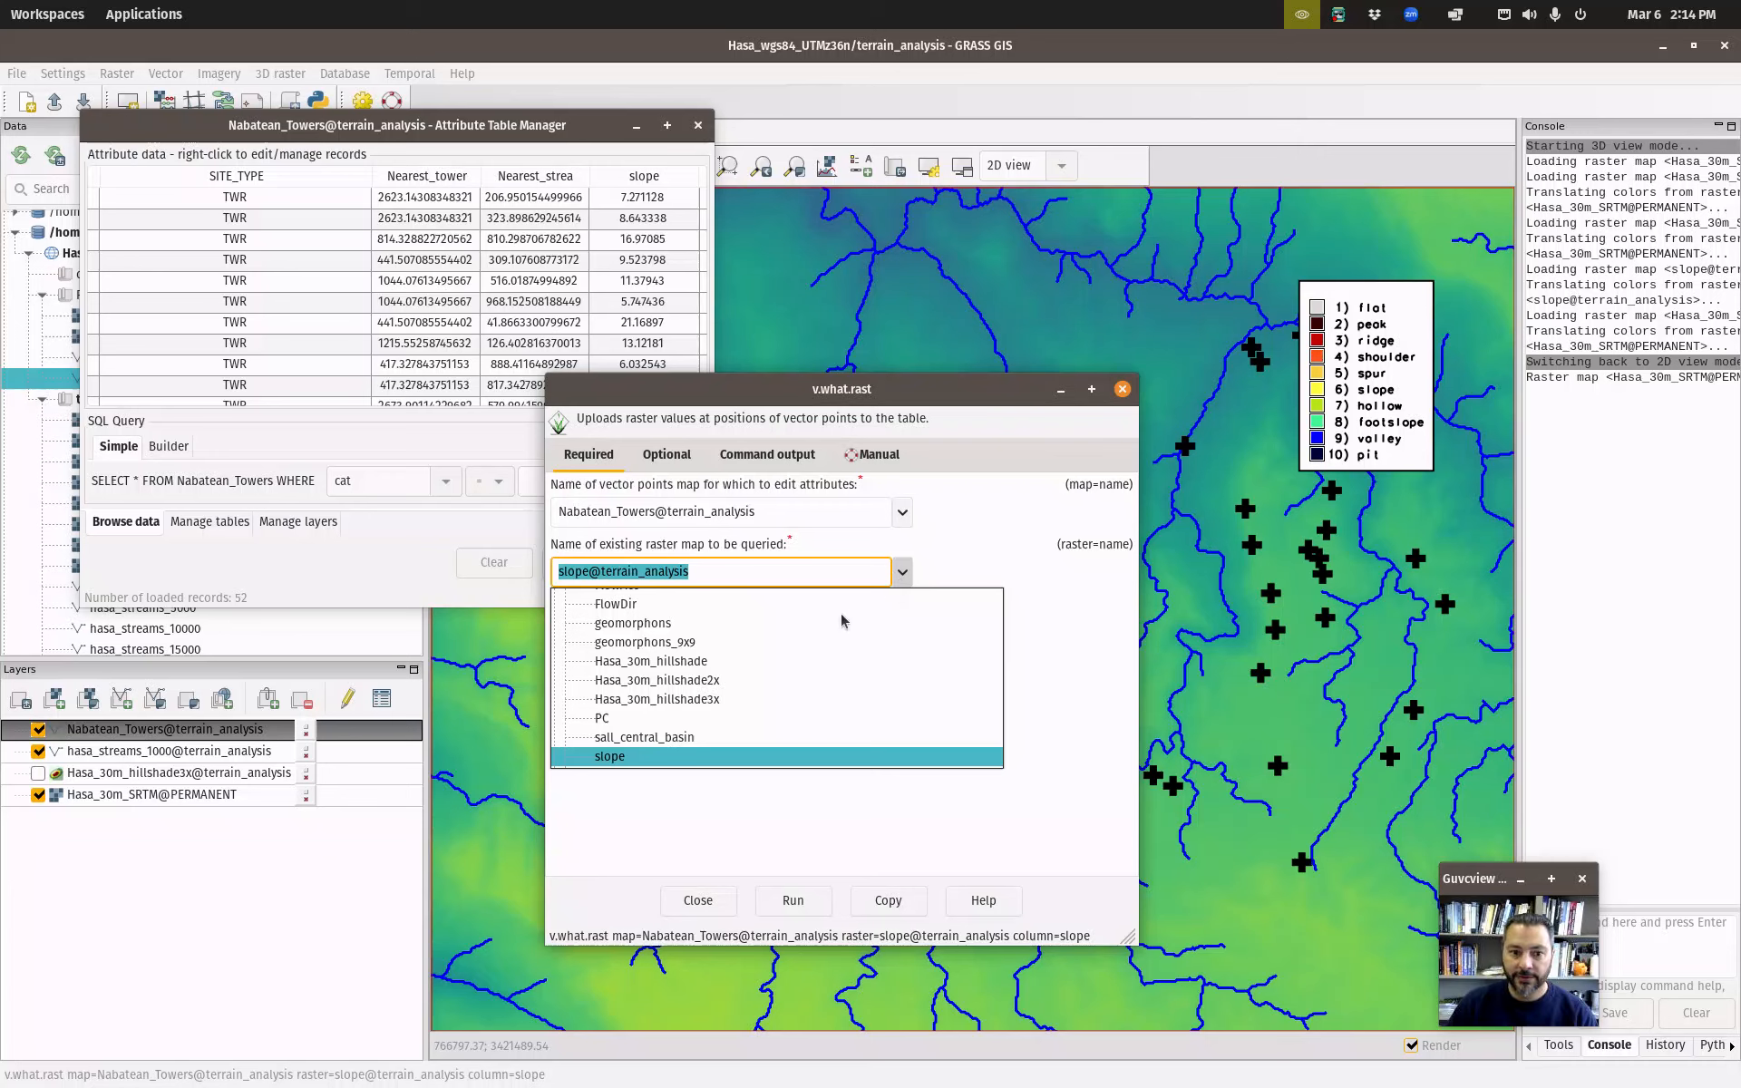
scroll(704, 671, up, 1)
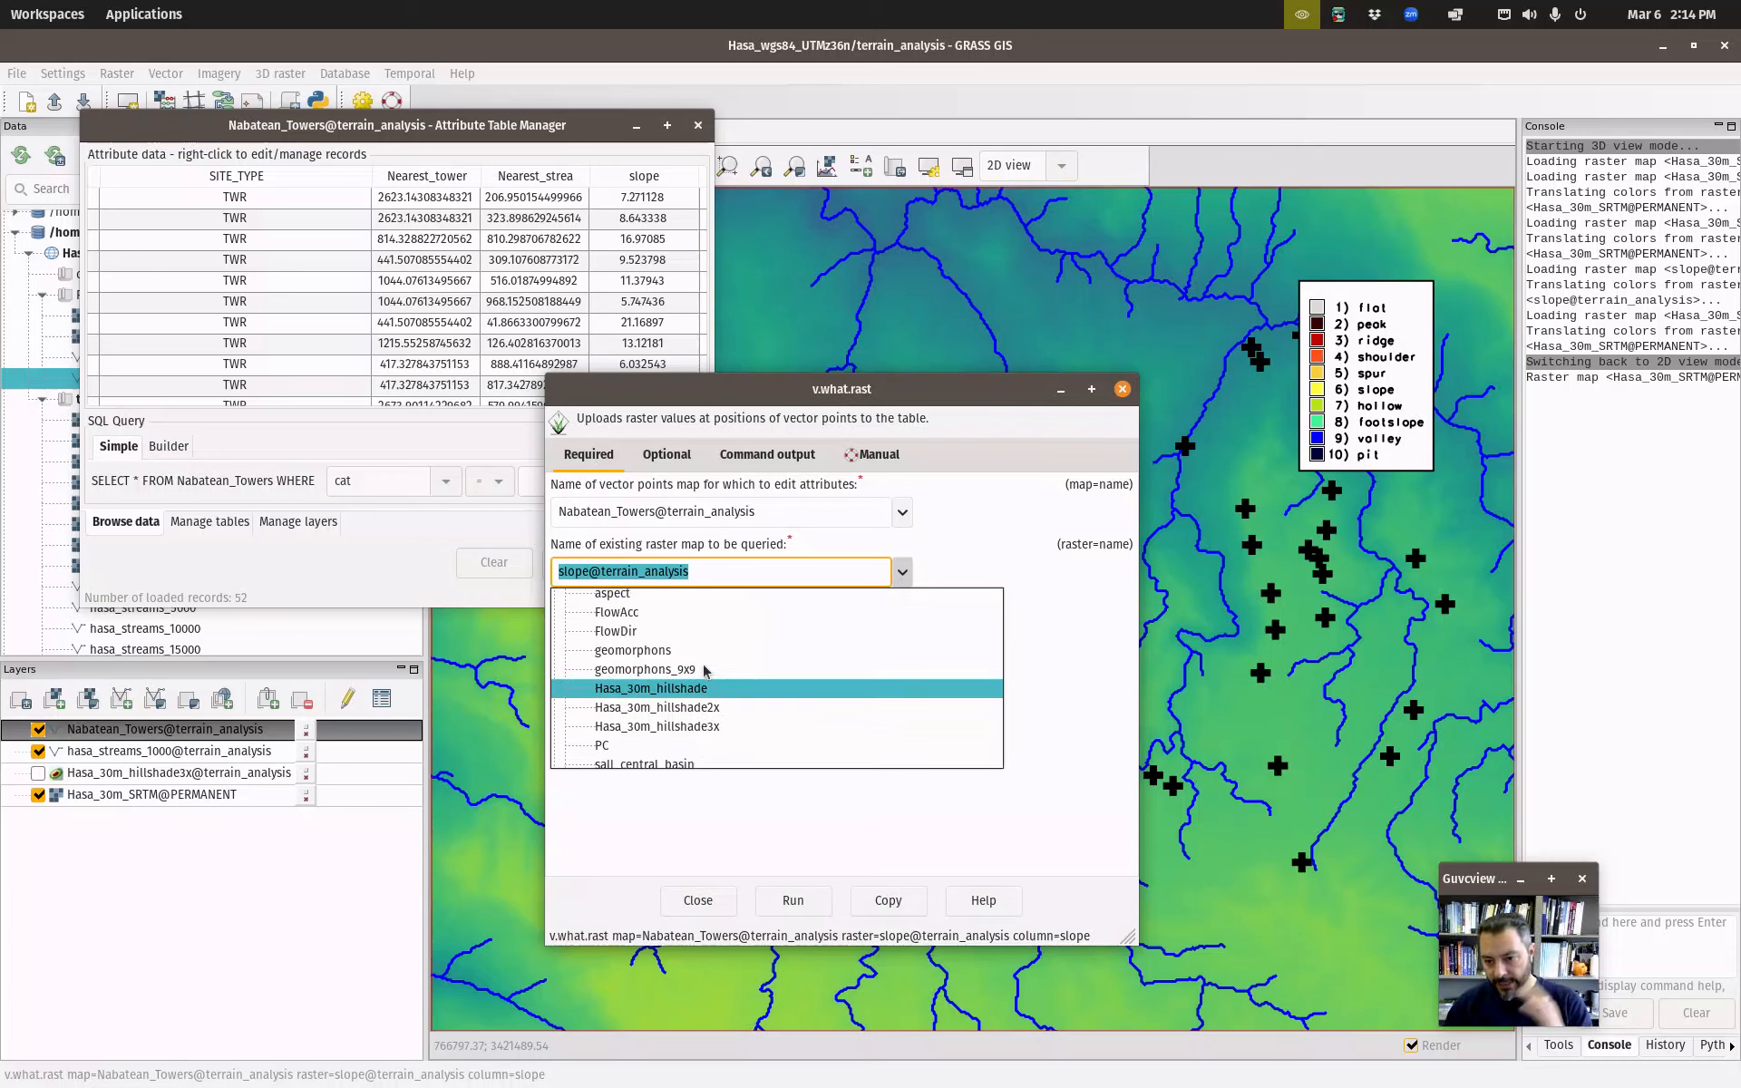
scroll(704, 671, up, 1)
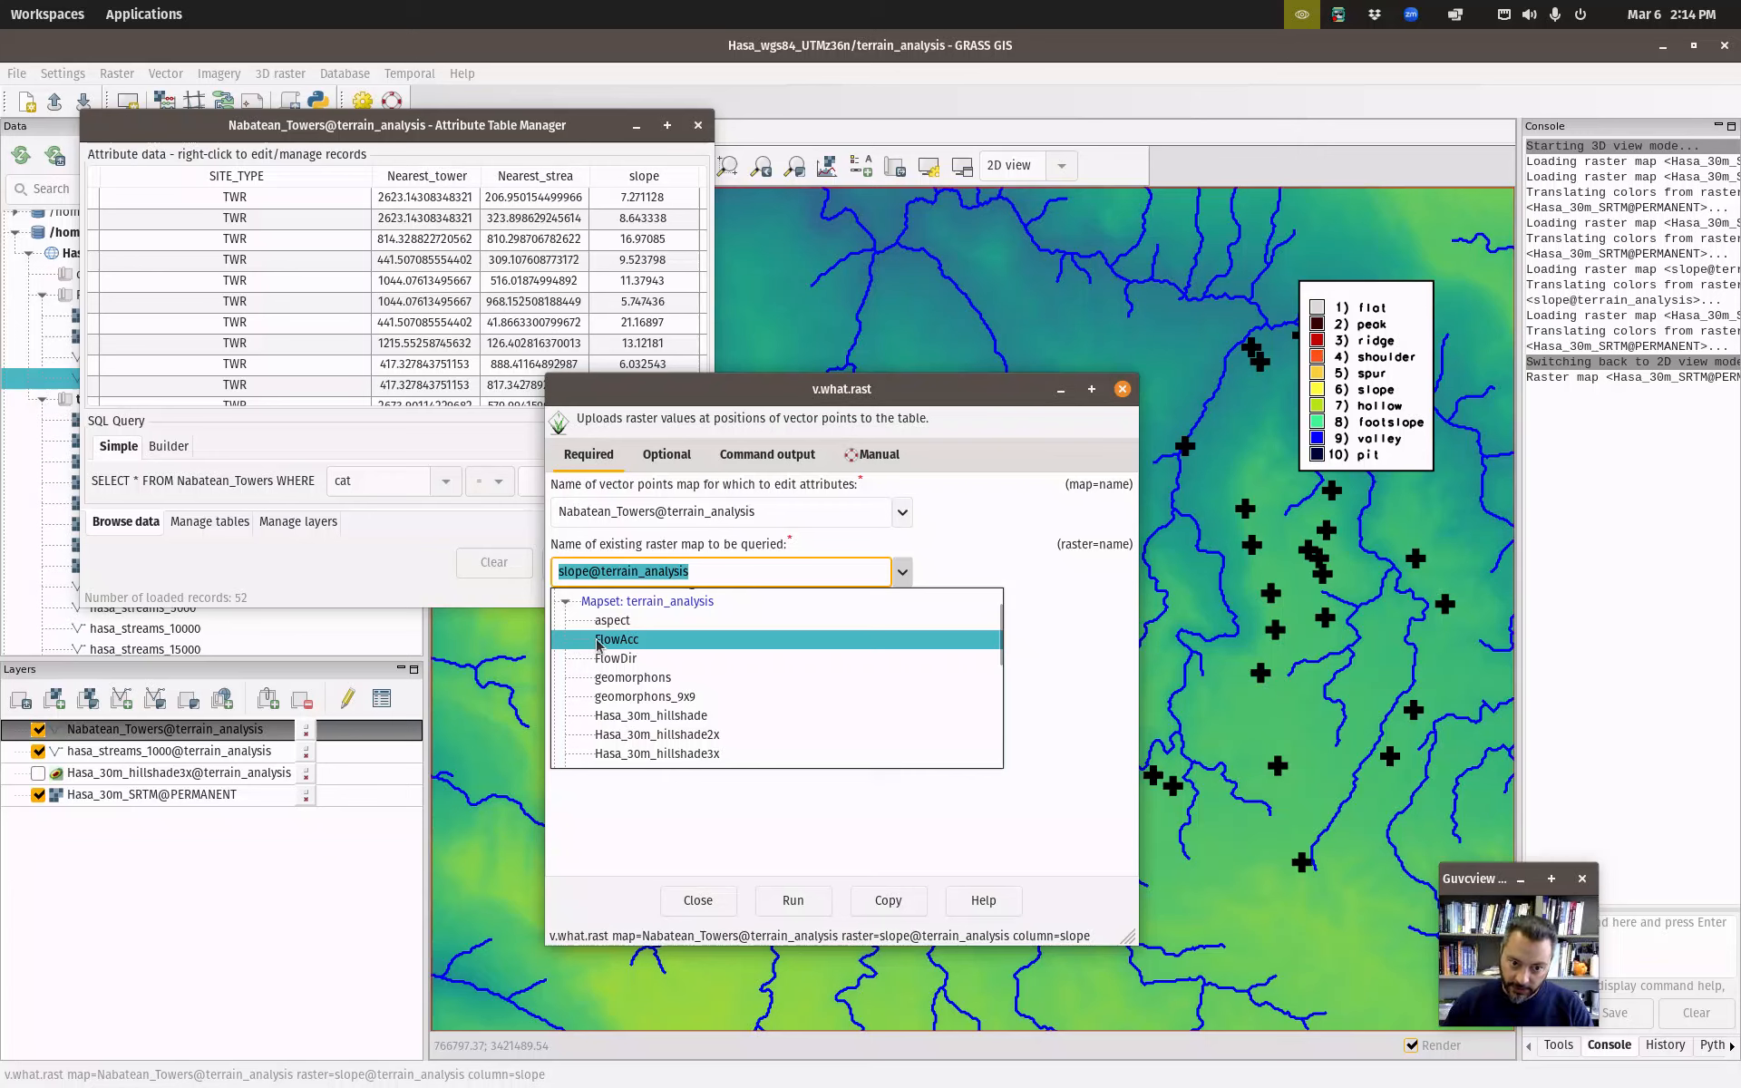
scroll(603, 649, down, 1)
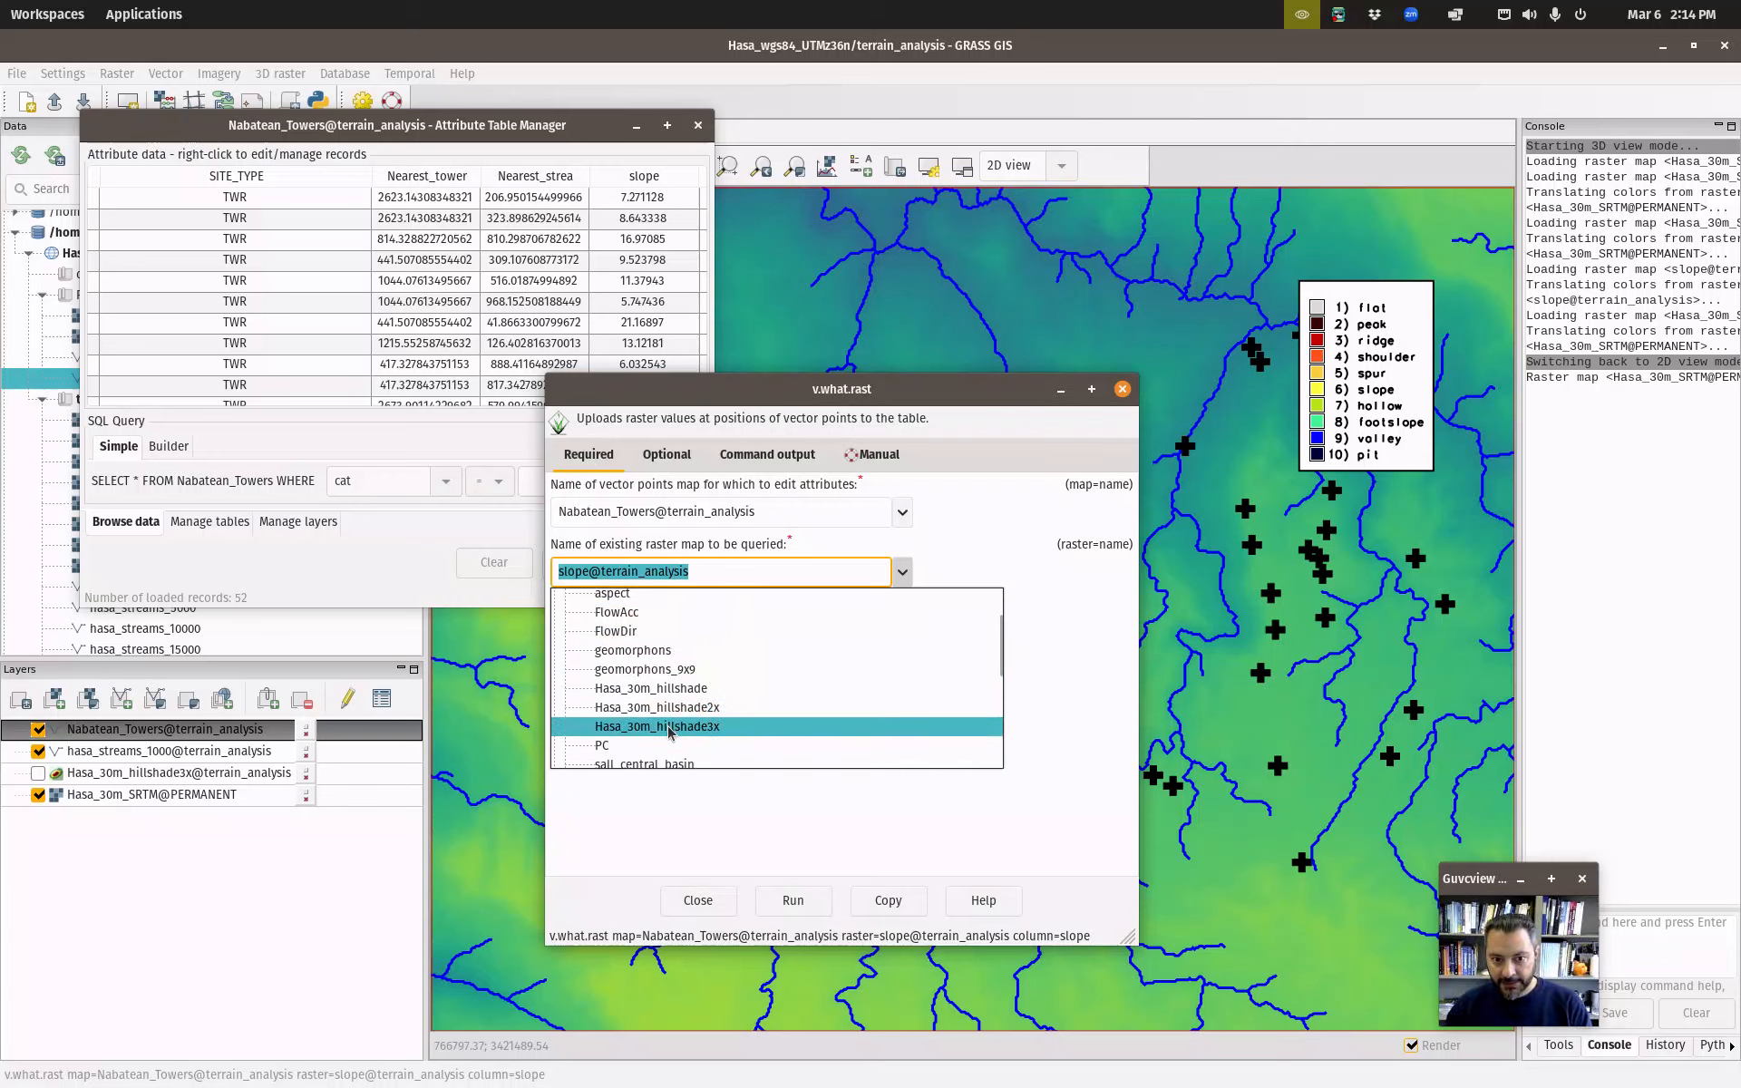
scroll(668, 732, down, 2)
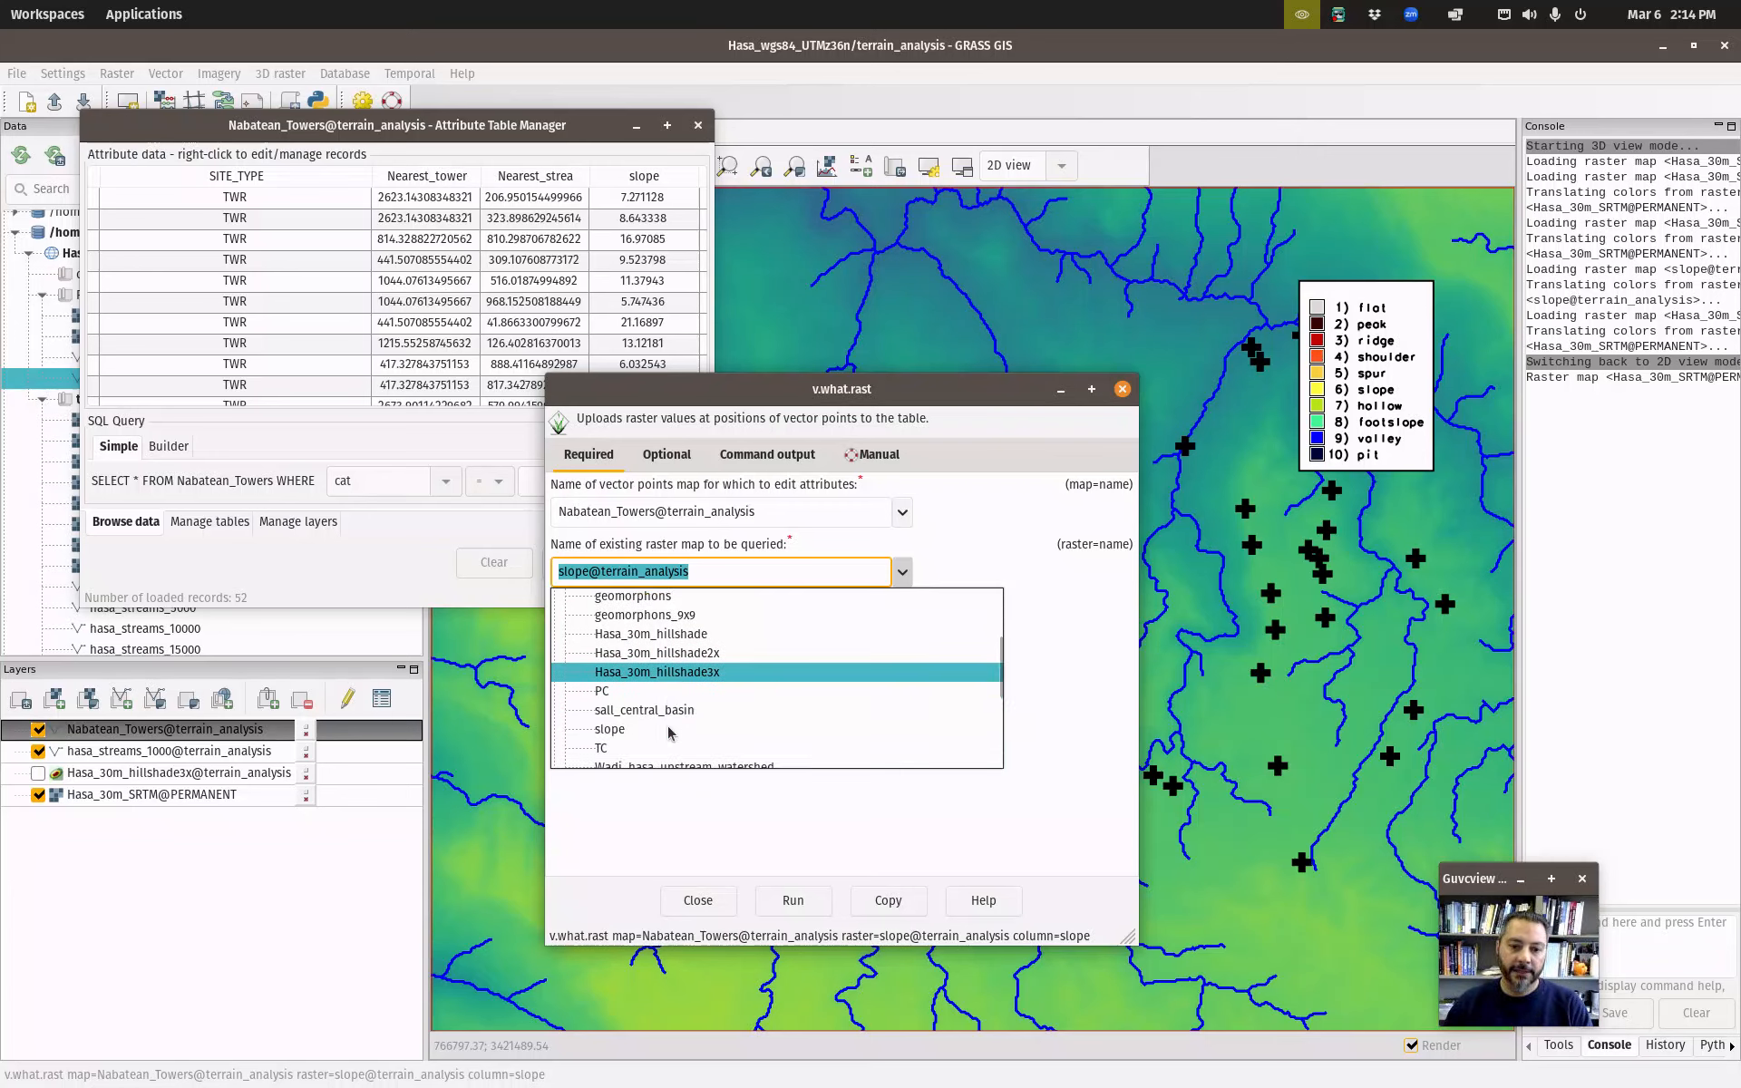
scroll(674, 649, up, 1)
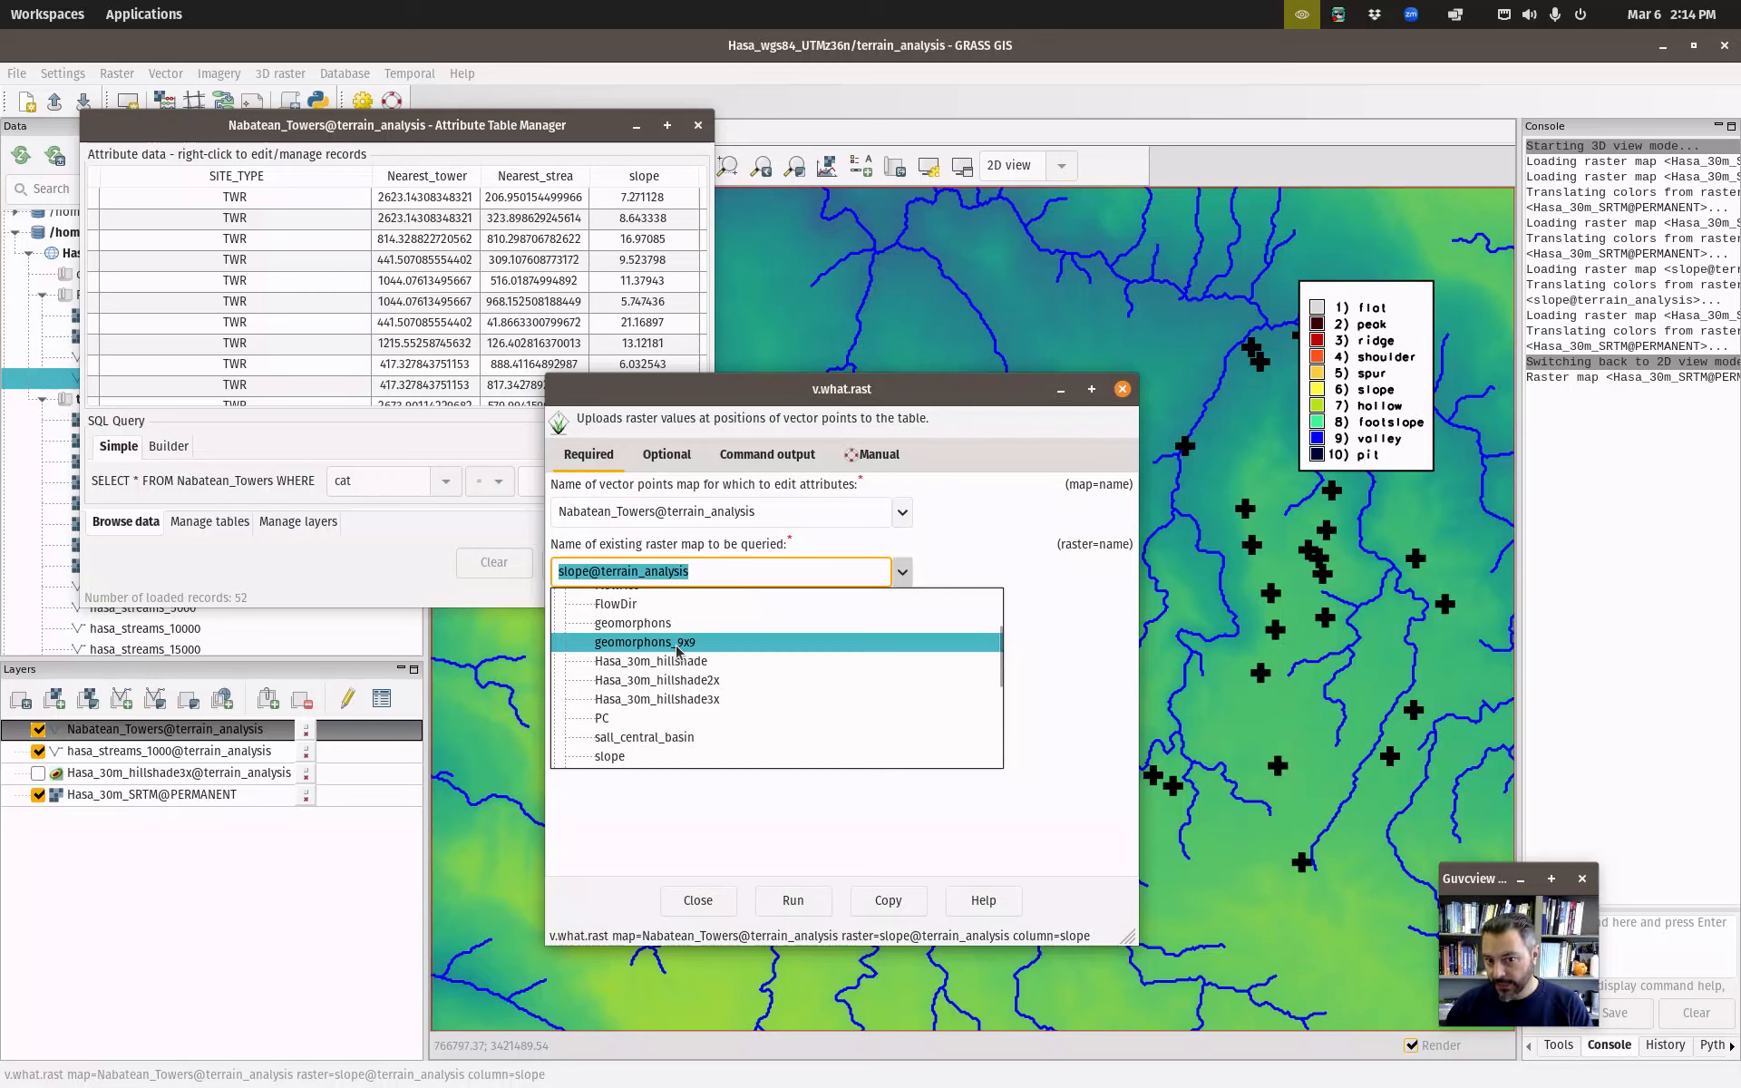
click(678, 642)
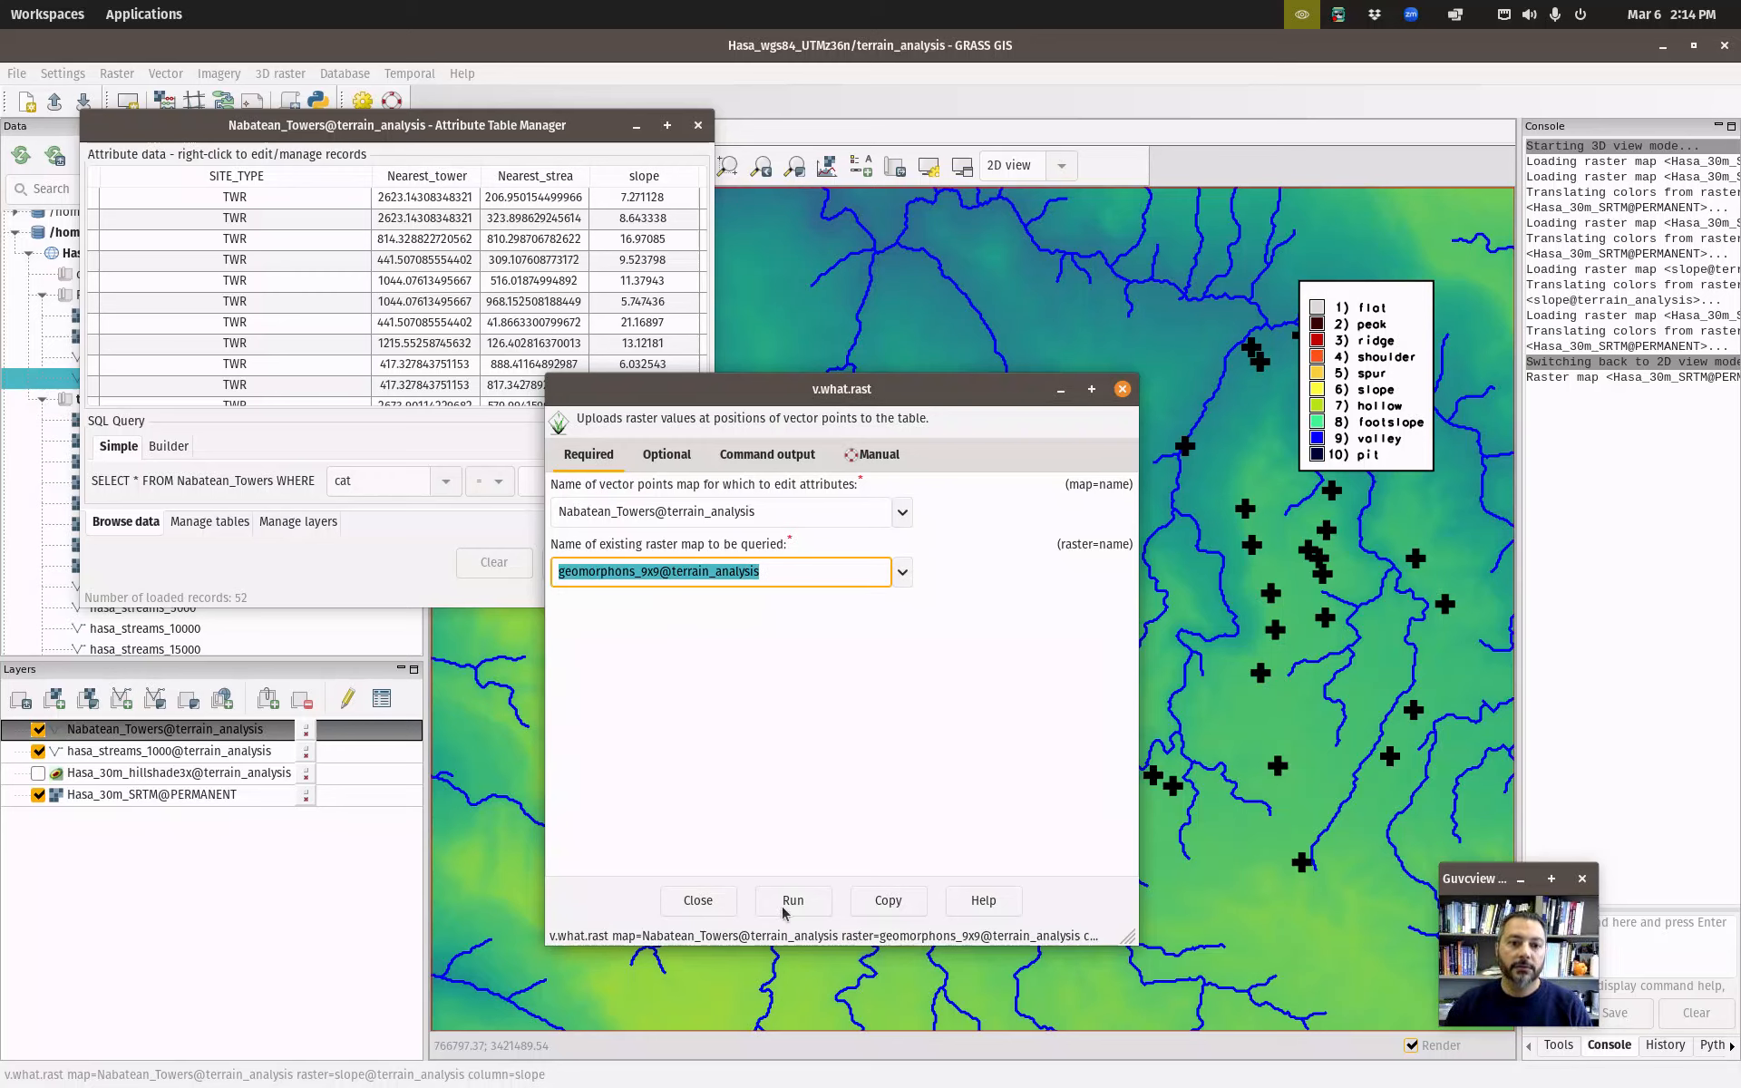
Set the v.what.rast attribute column to landfors, run the tool, and close it.
click(666, 454)
double_click(624, 700)
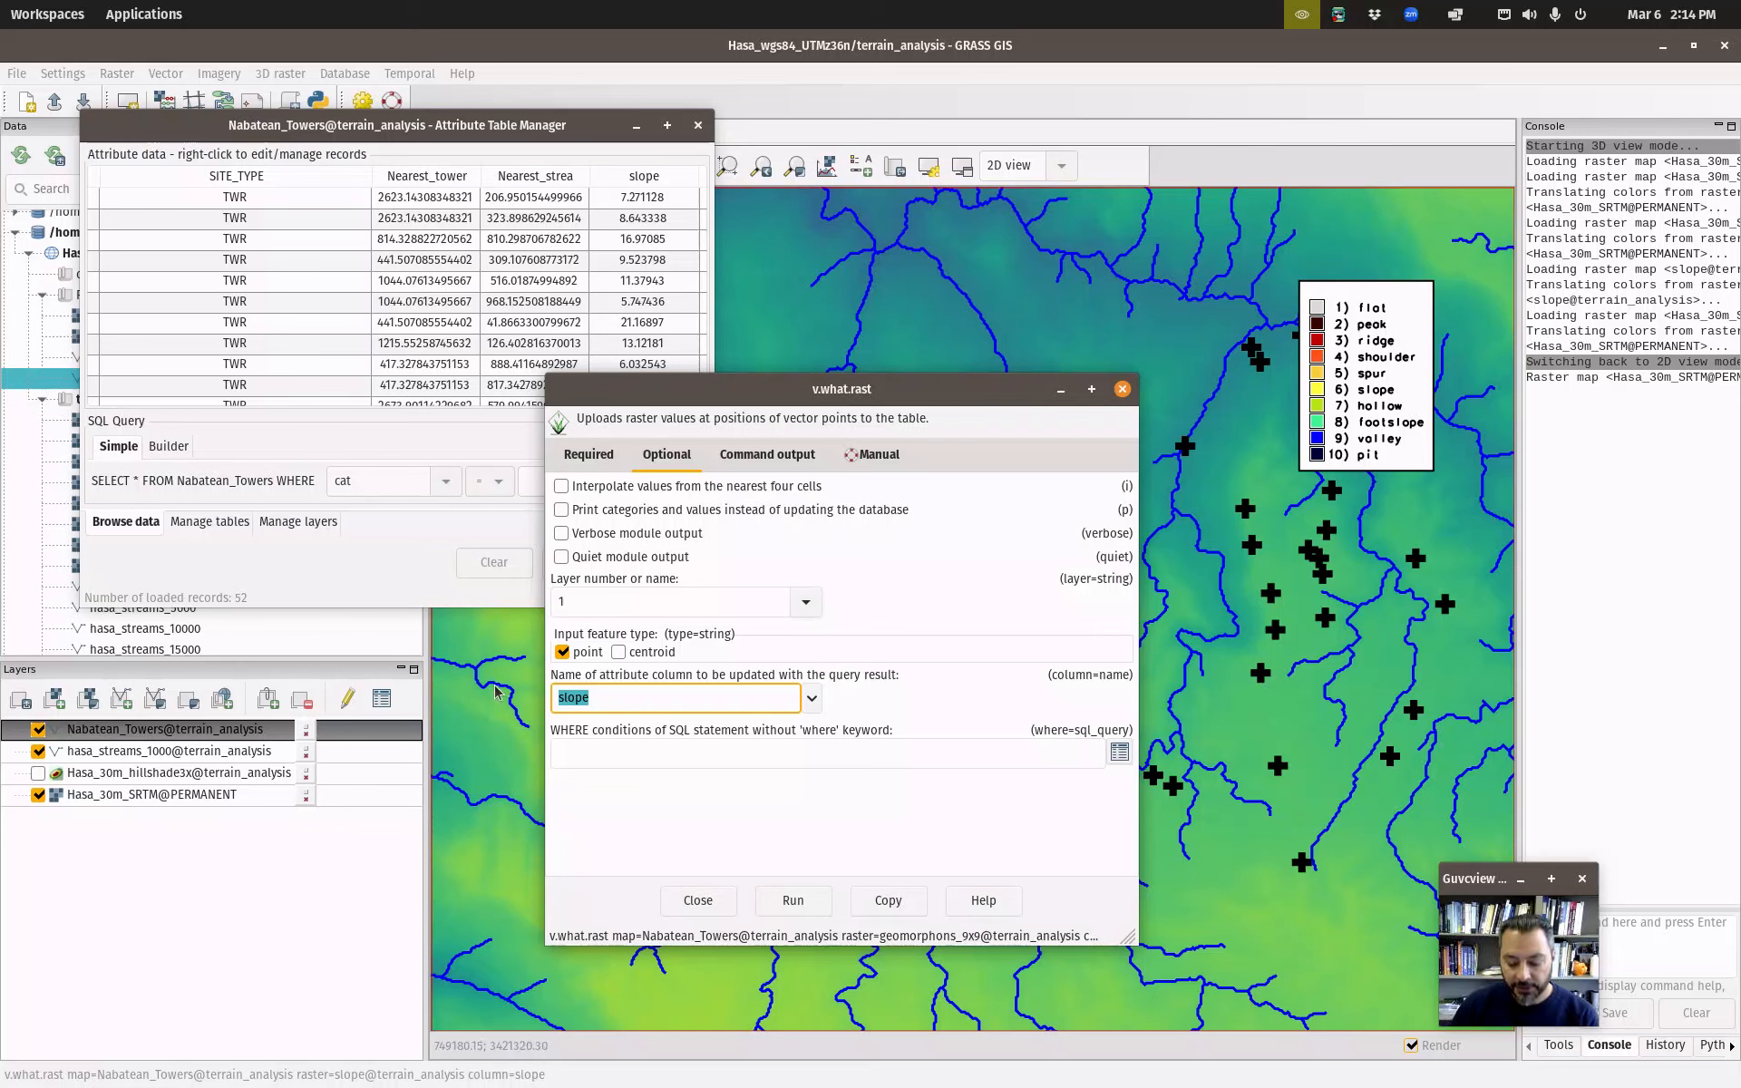
text(geo)
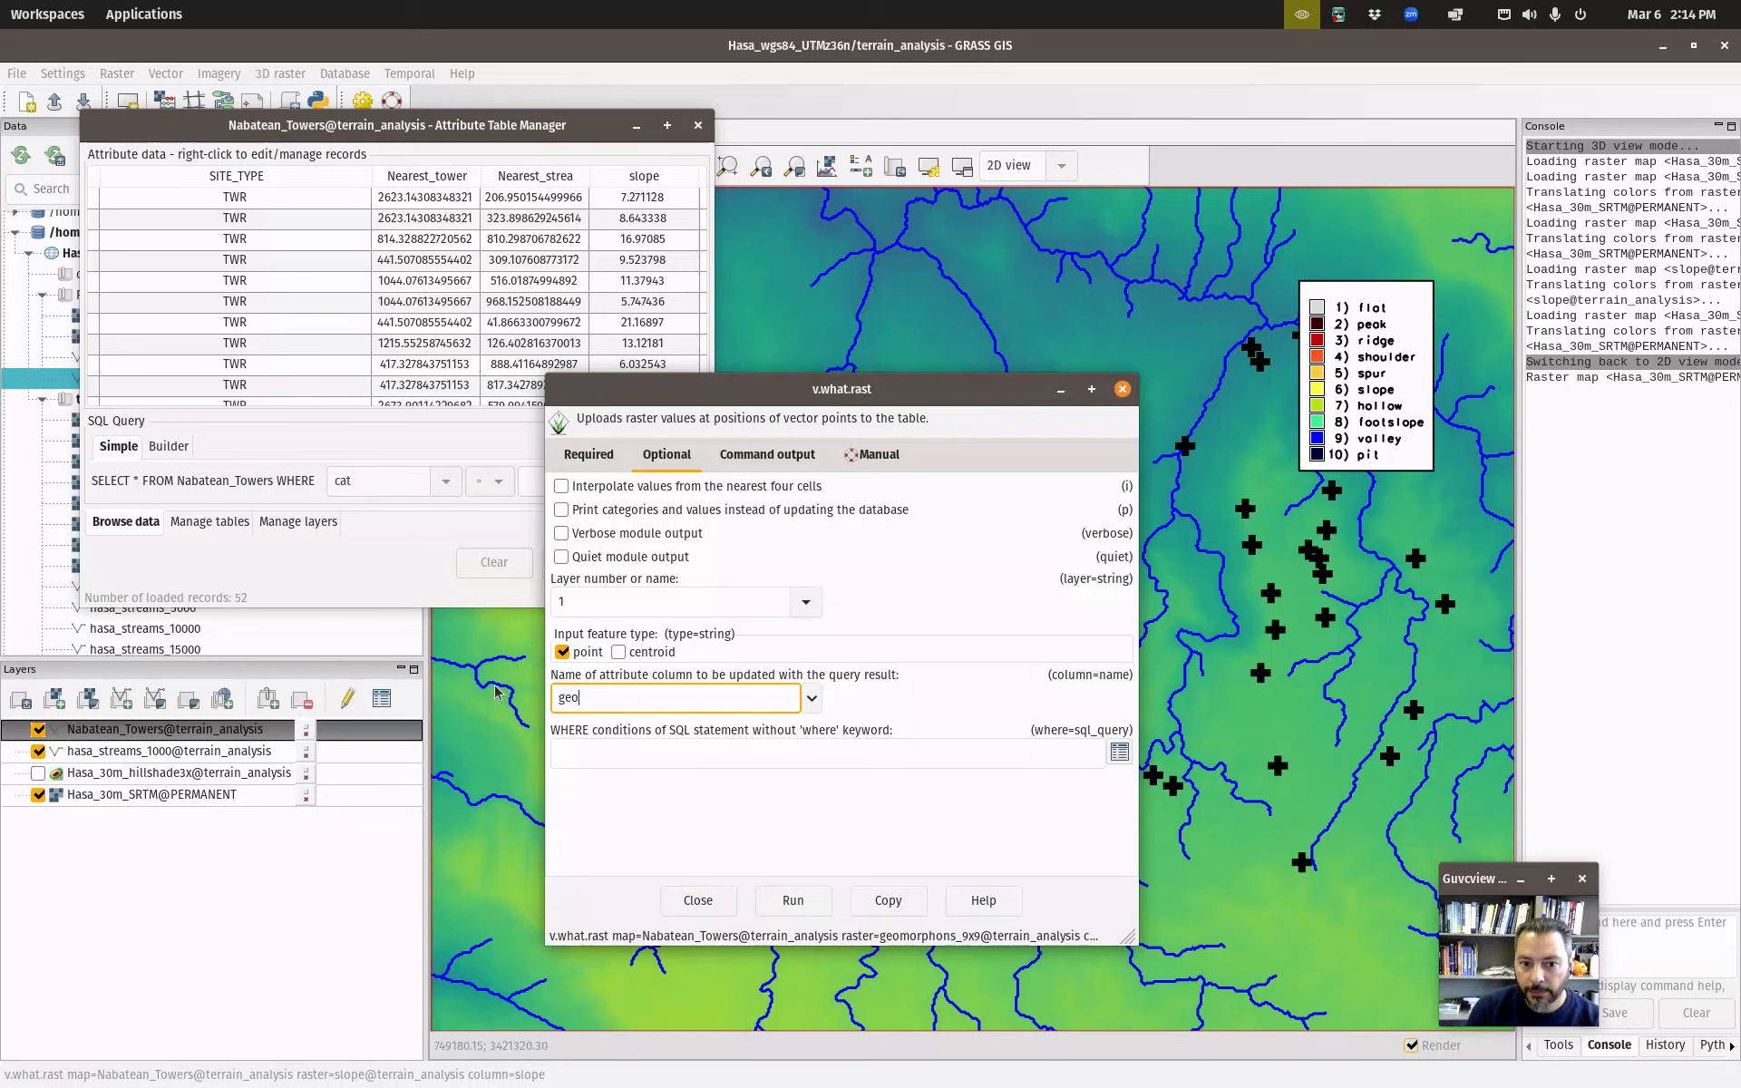
text(r)
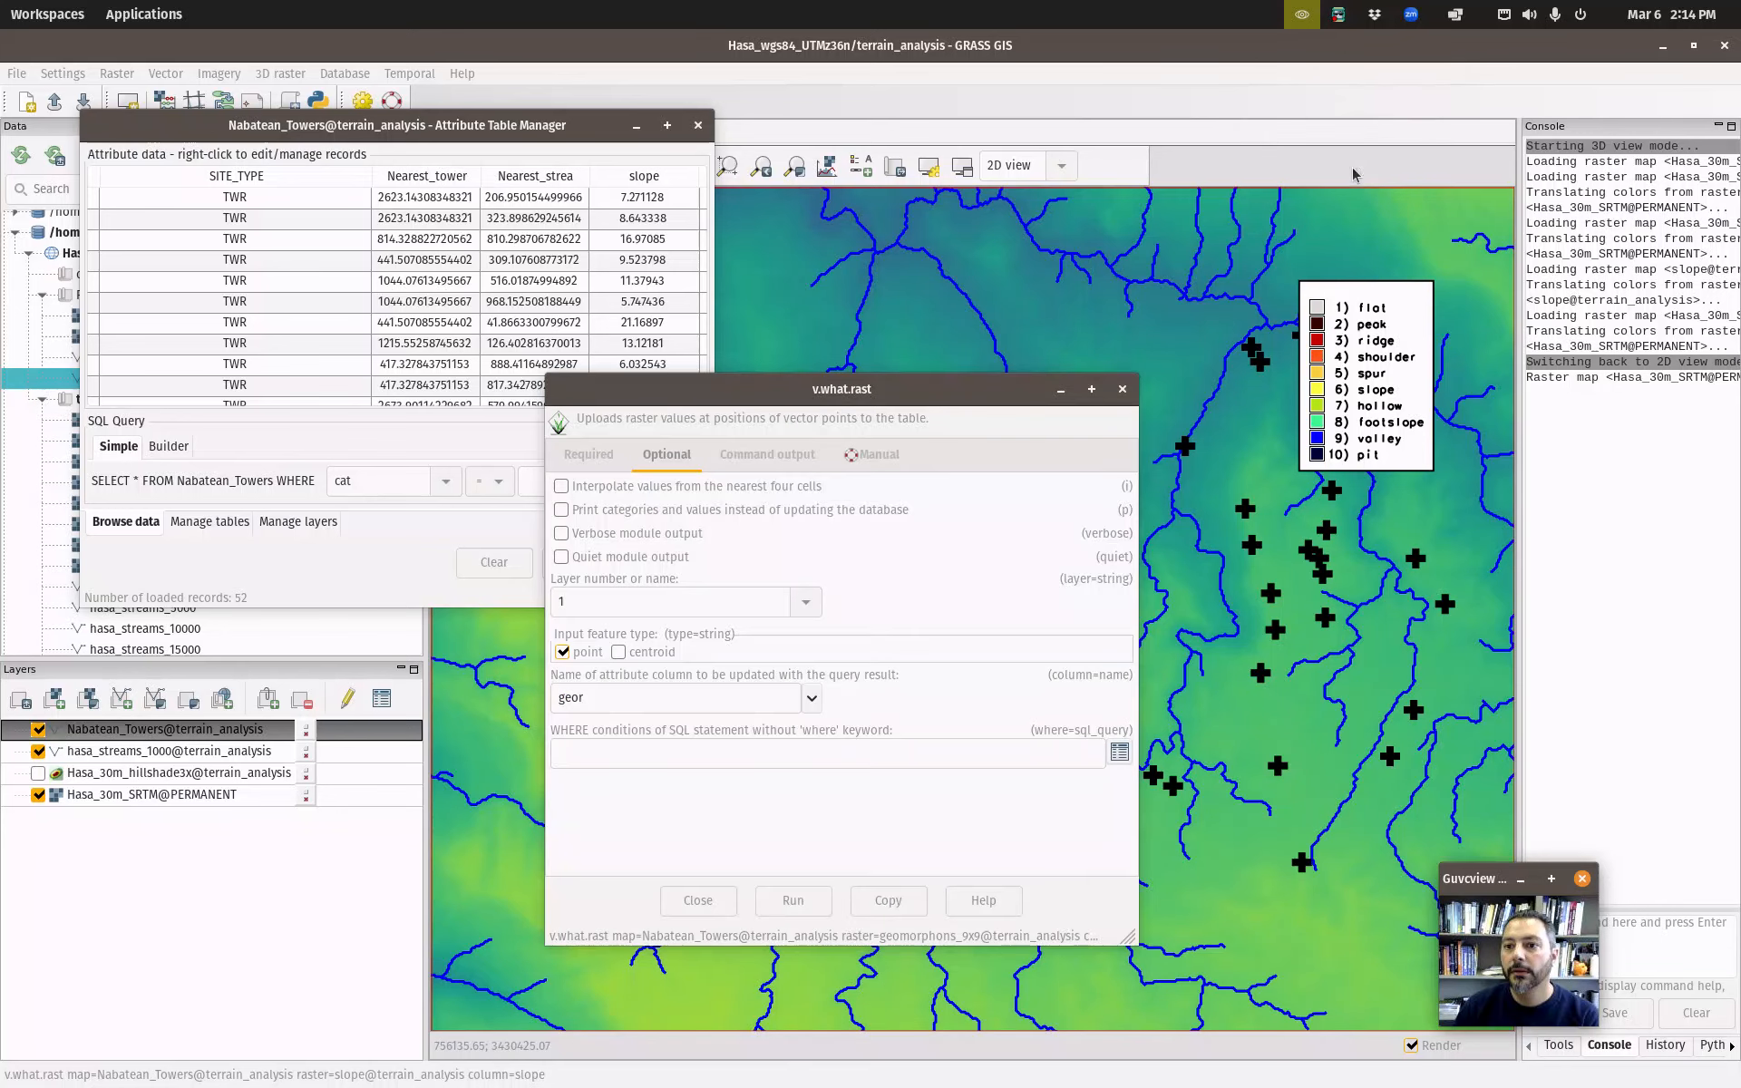
click(702, 698)
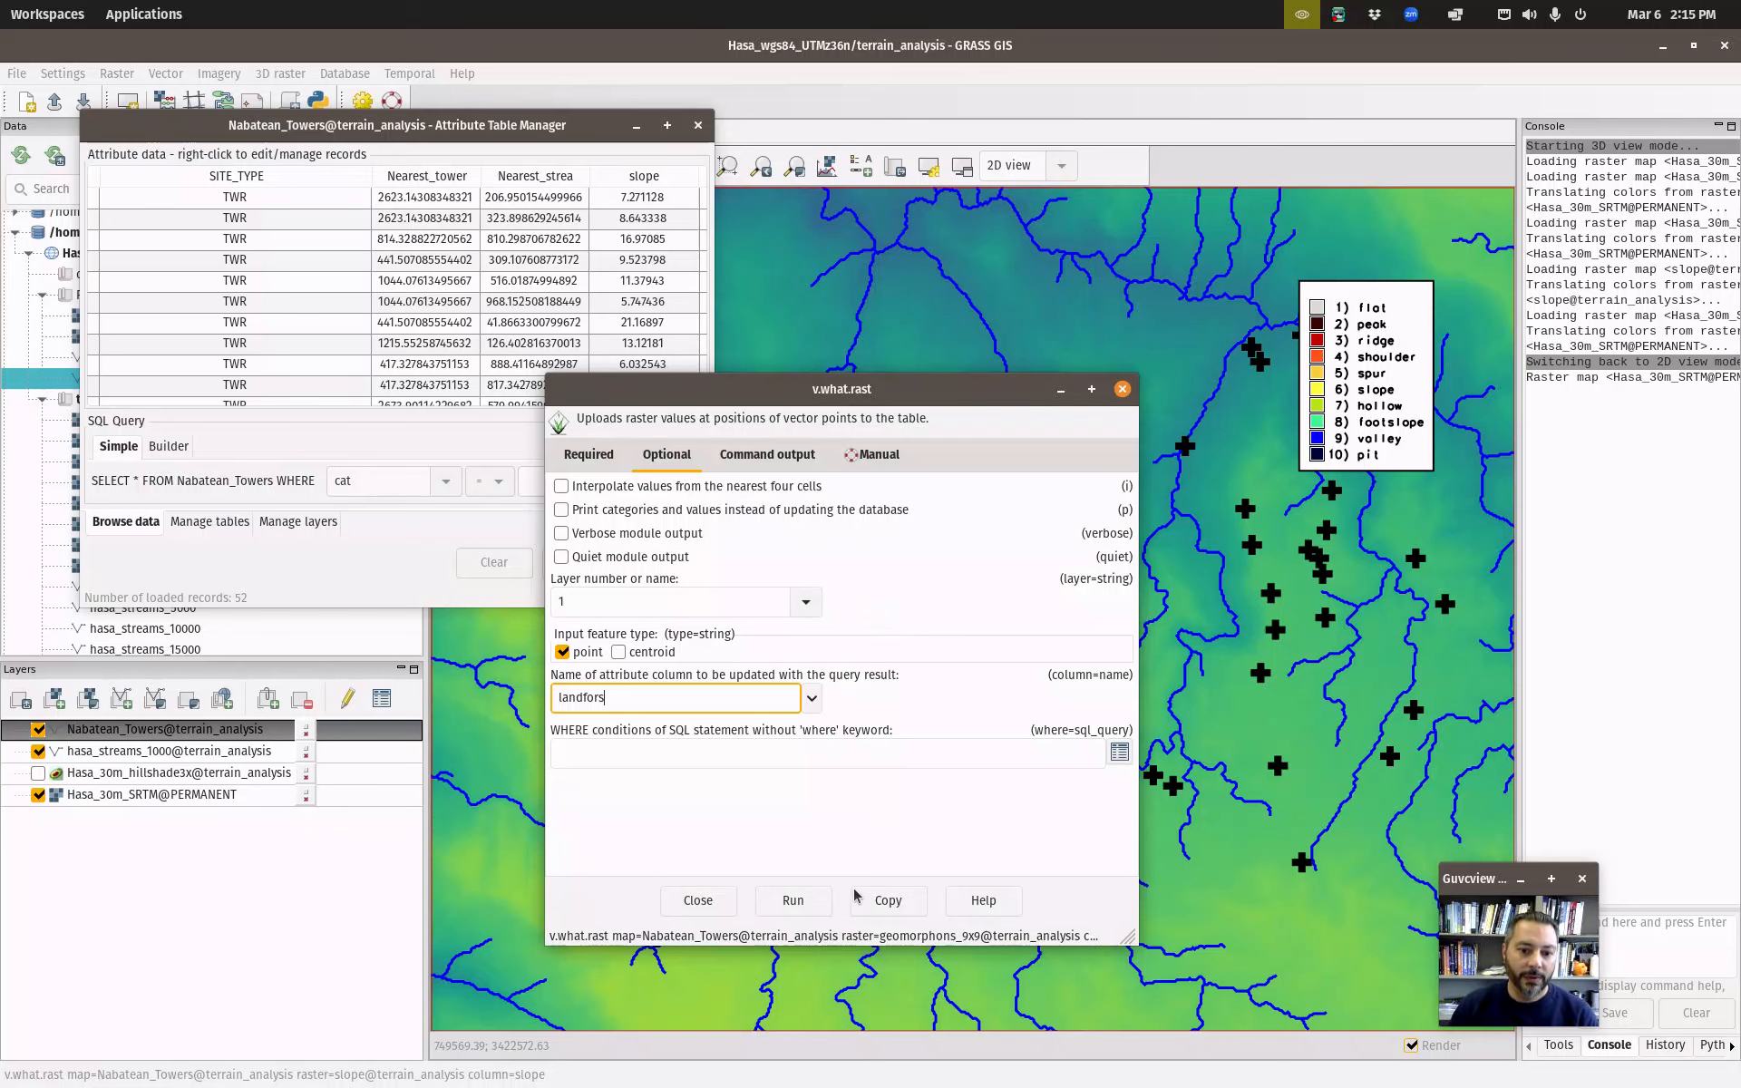
click(807, 898)
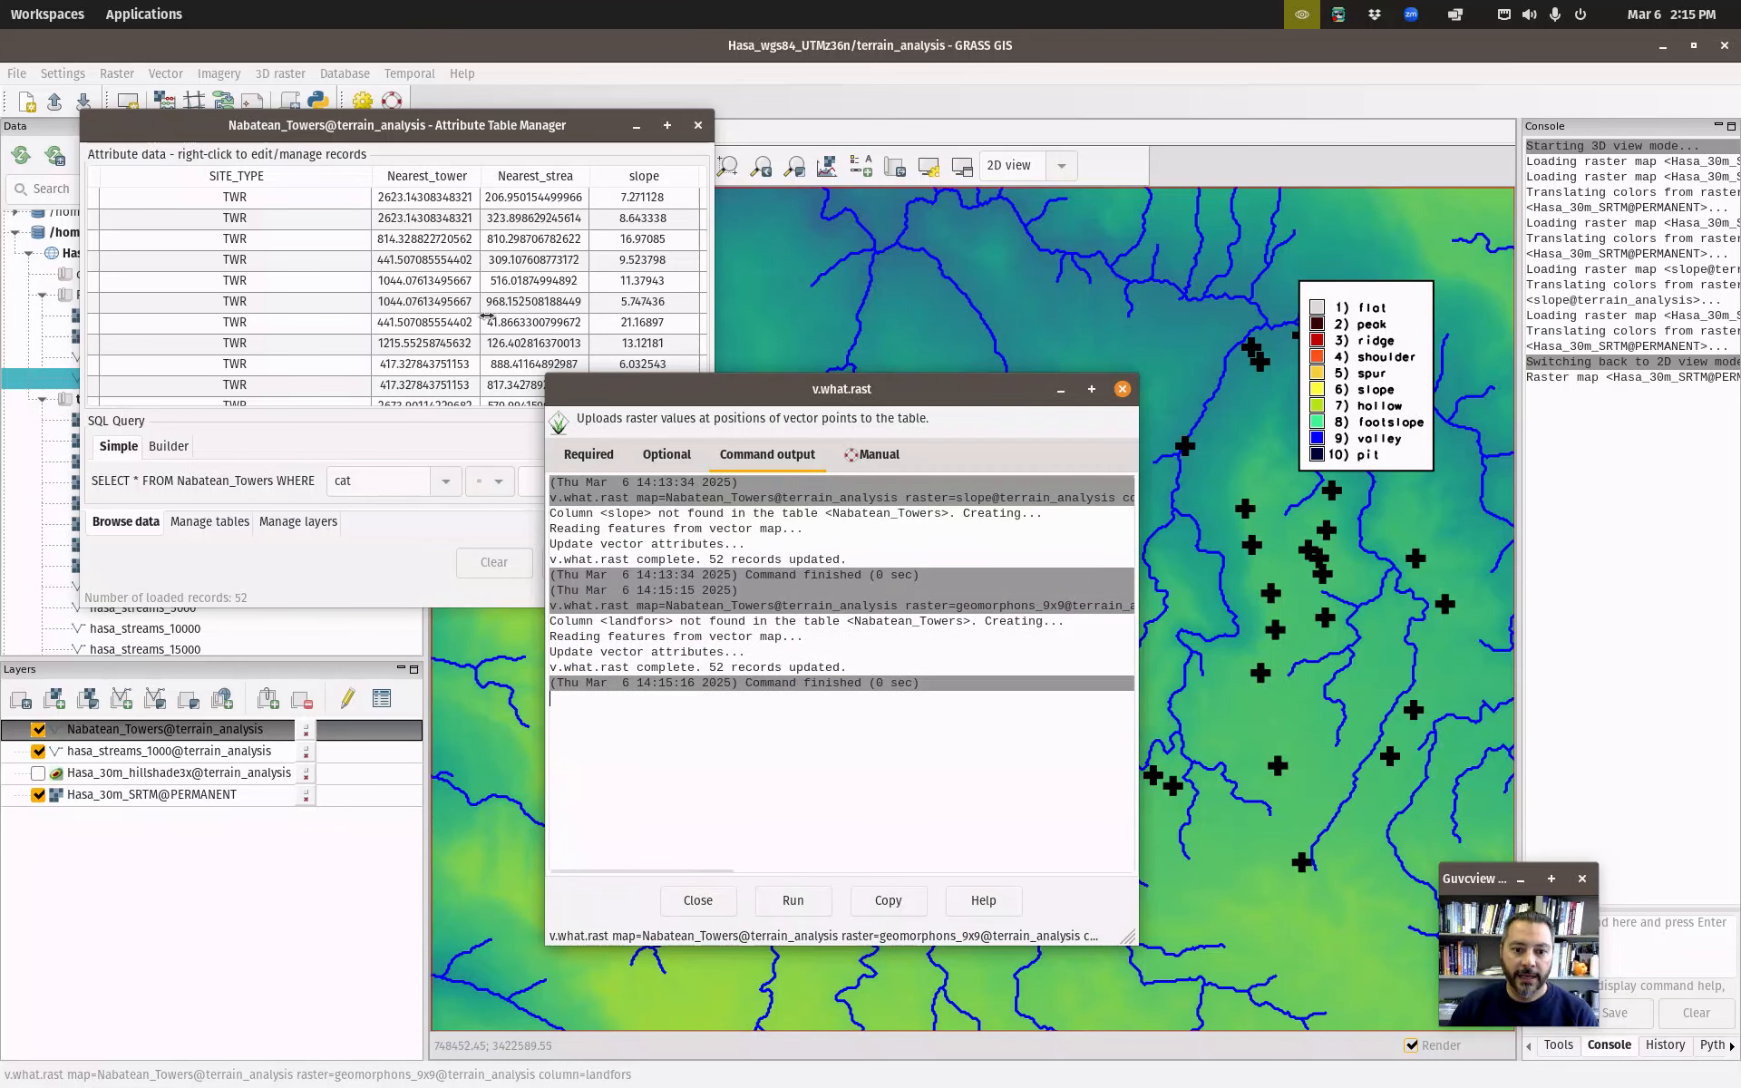
click(1122, 390)
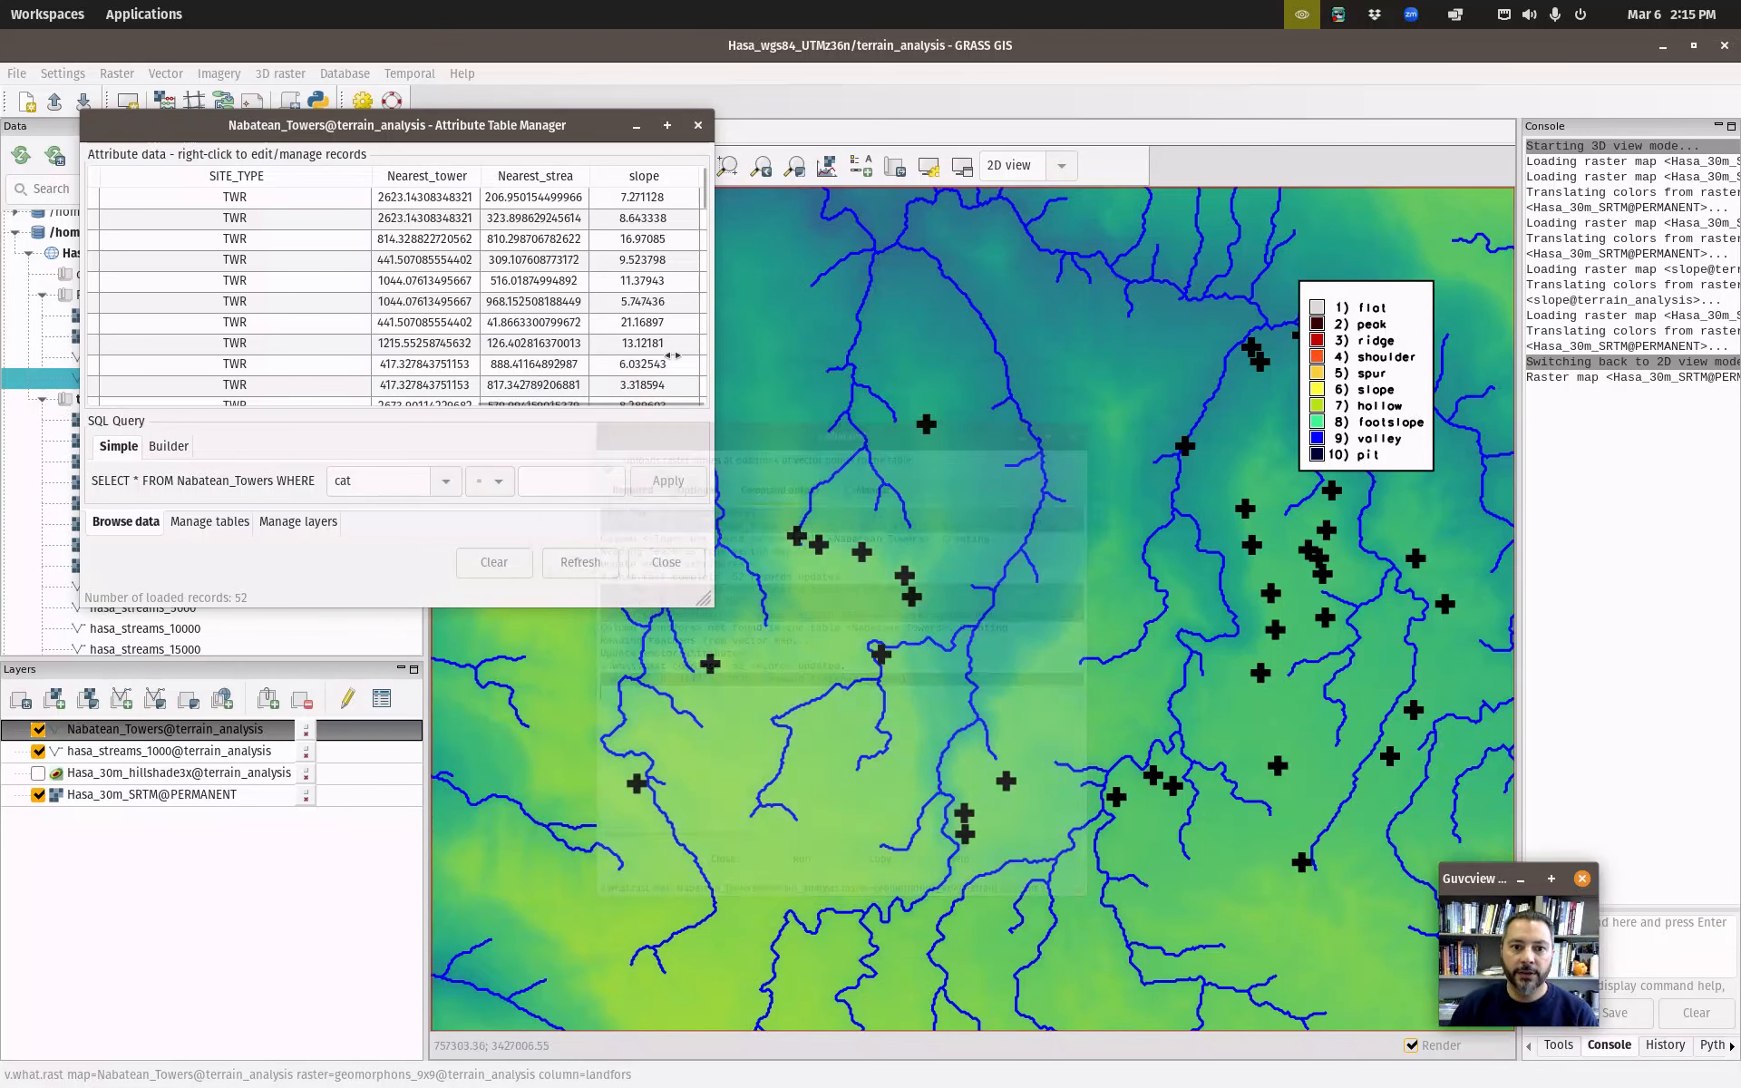
Enlarge the Nabatean_Towers attribute table, look through its last columns, and close the table.
drag(708, 599, 1096, 781)
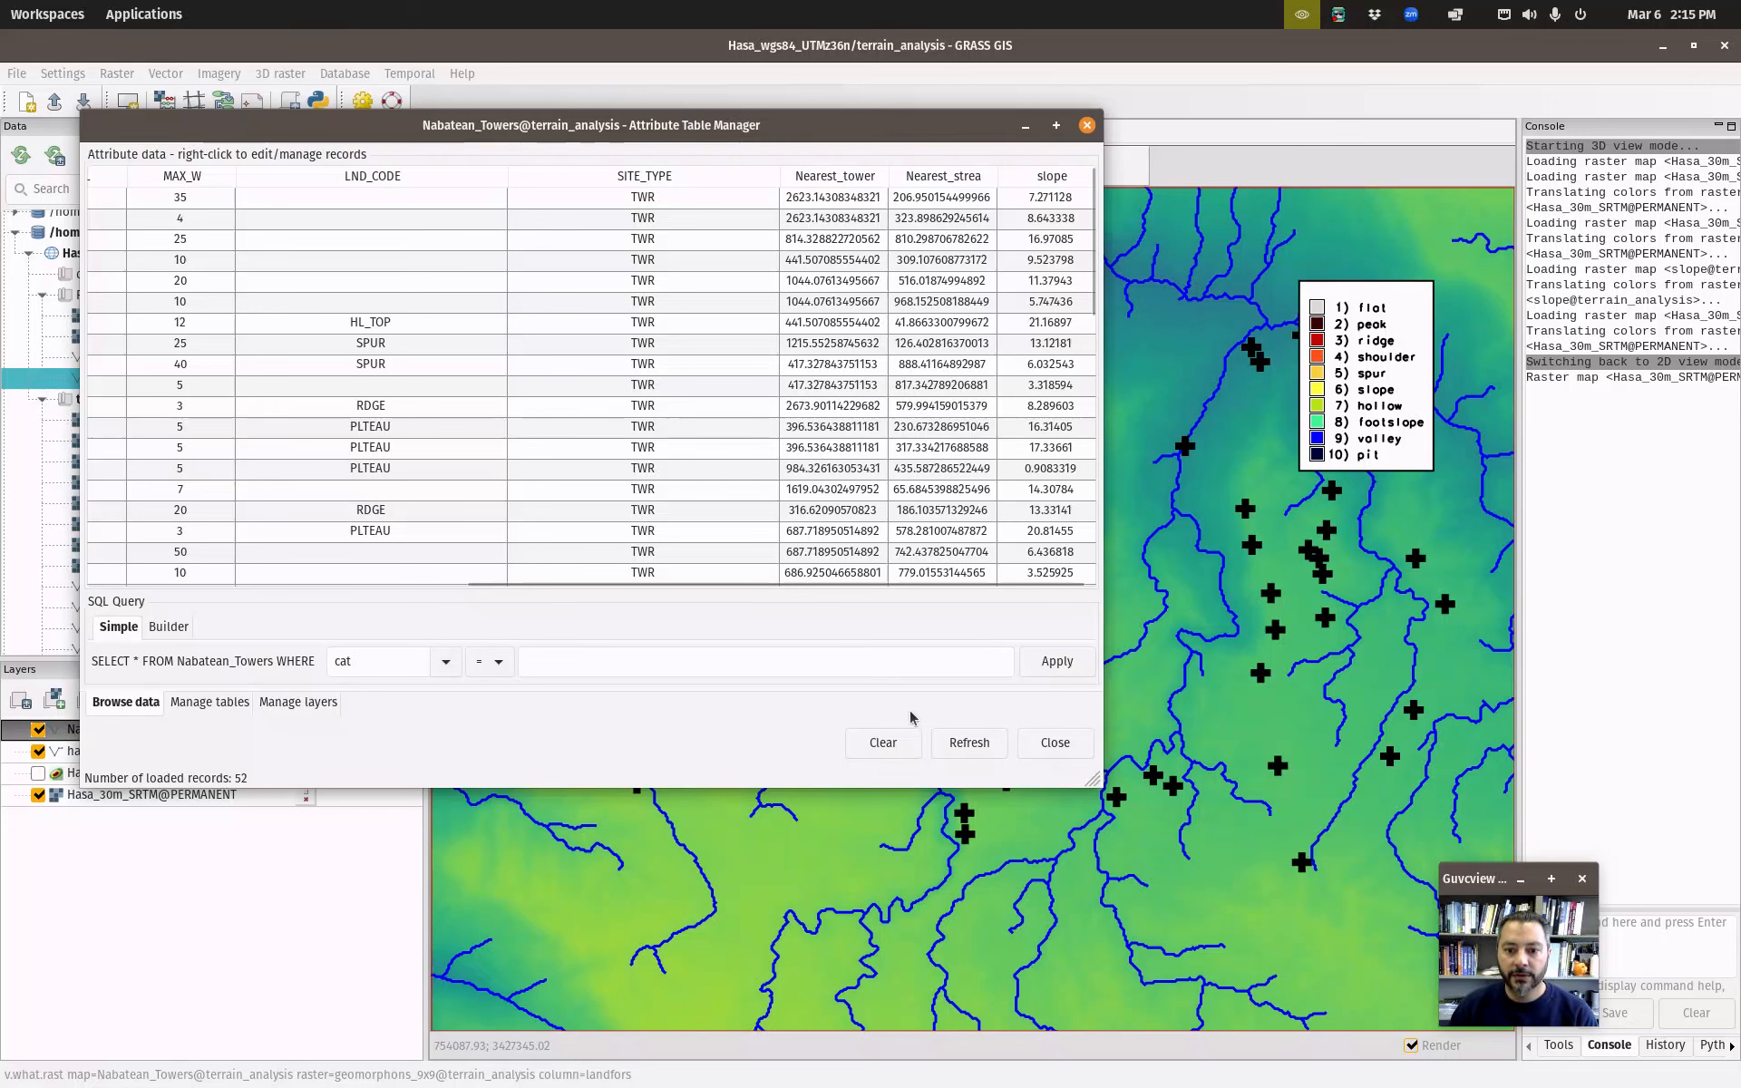
scroll(979, 585, right, 2)
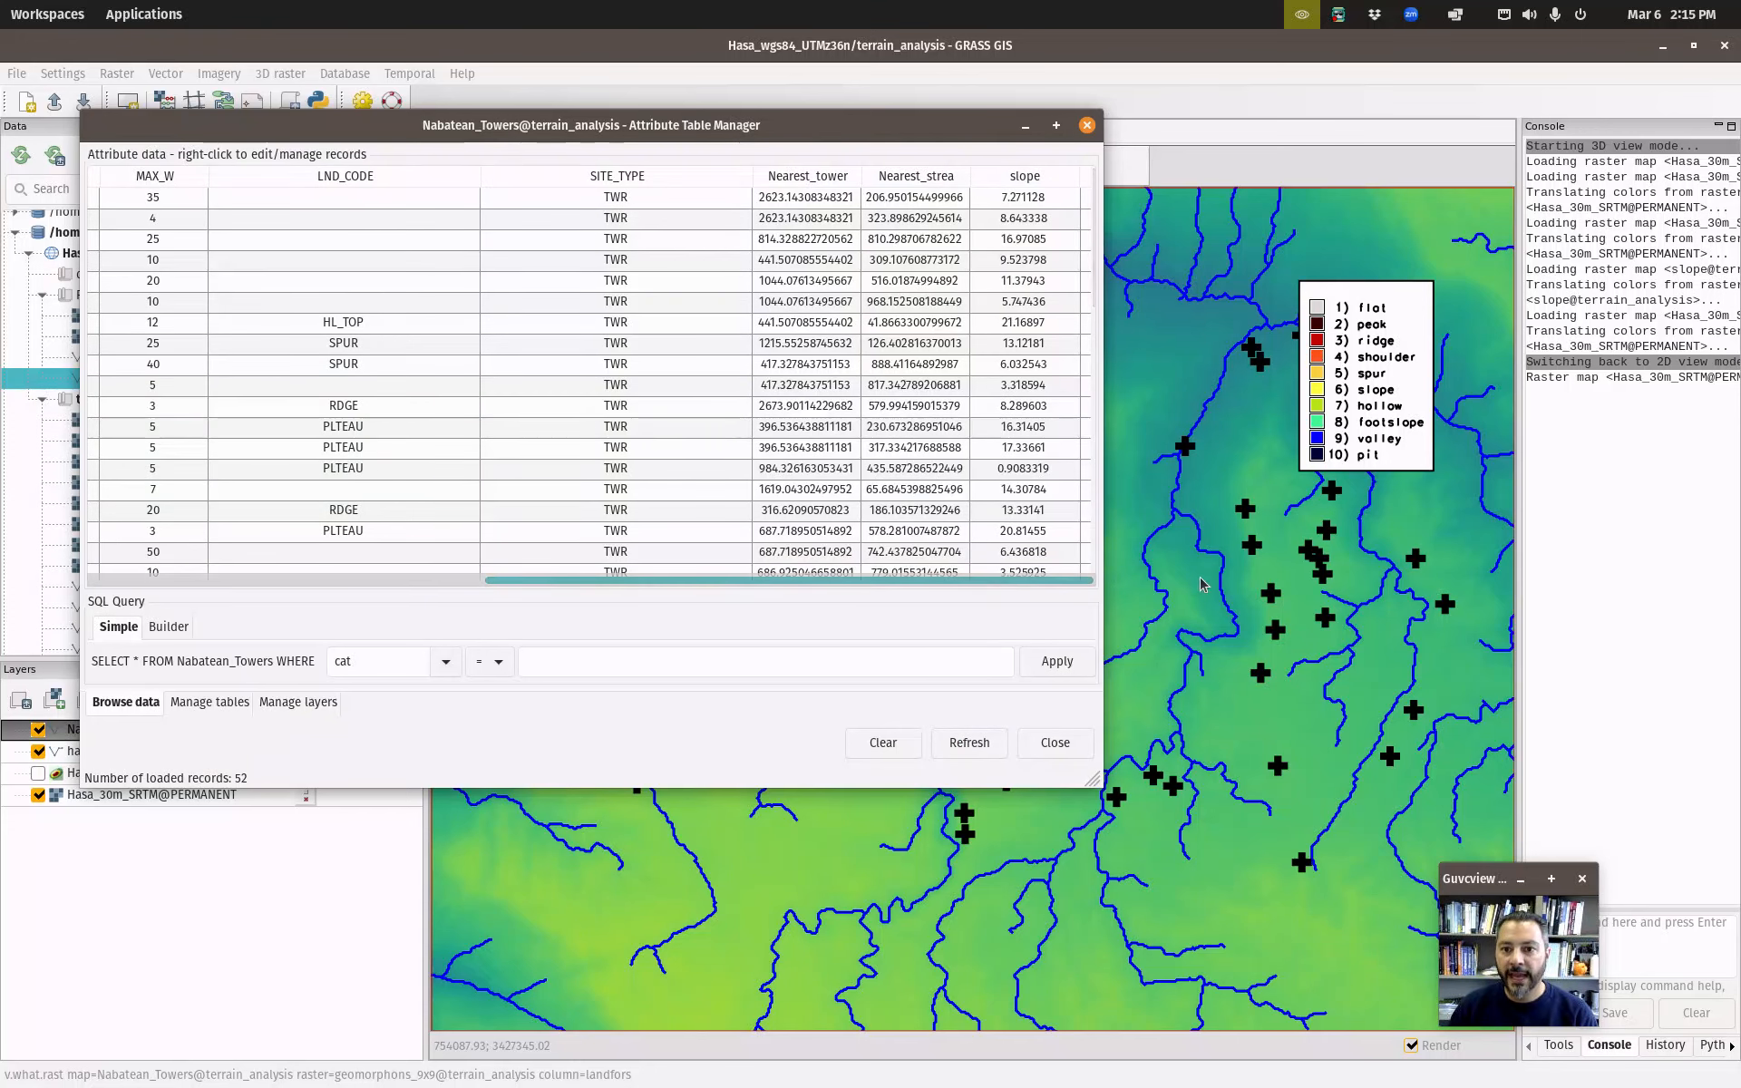
click(1087, 126)
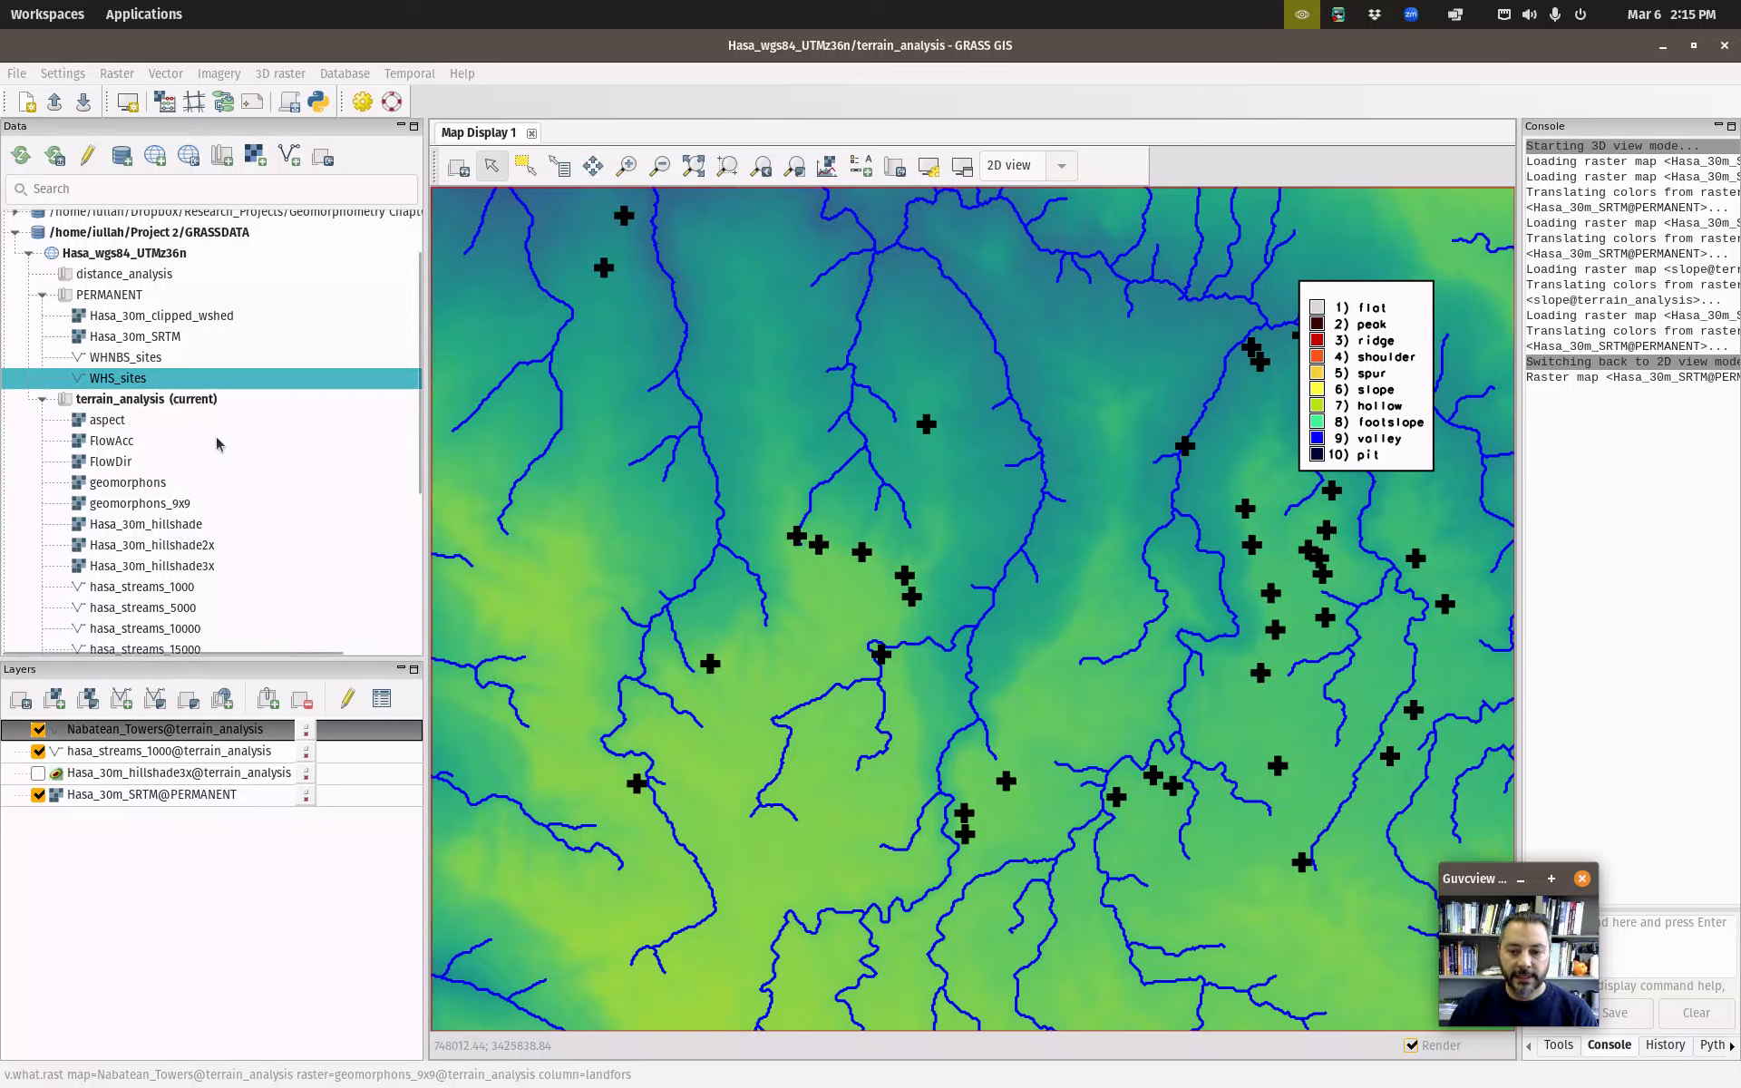
click(218, 73)
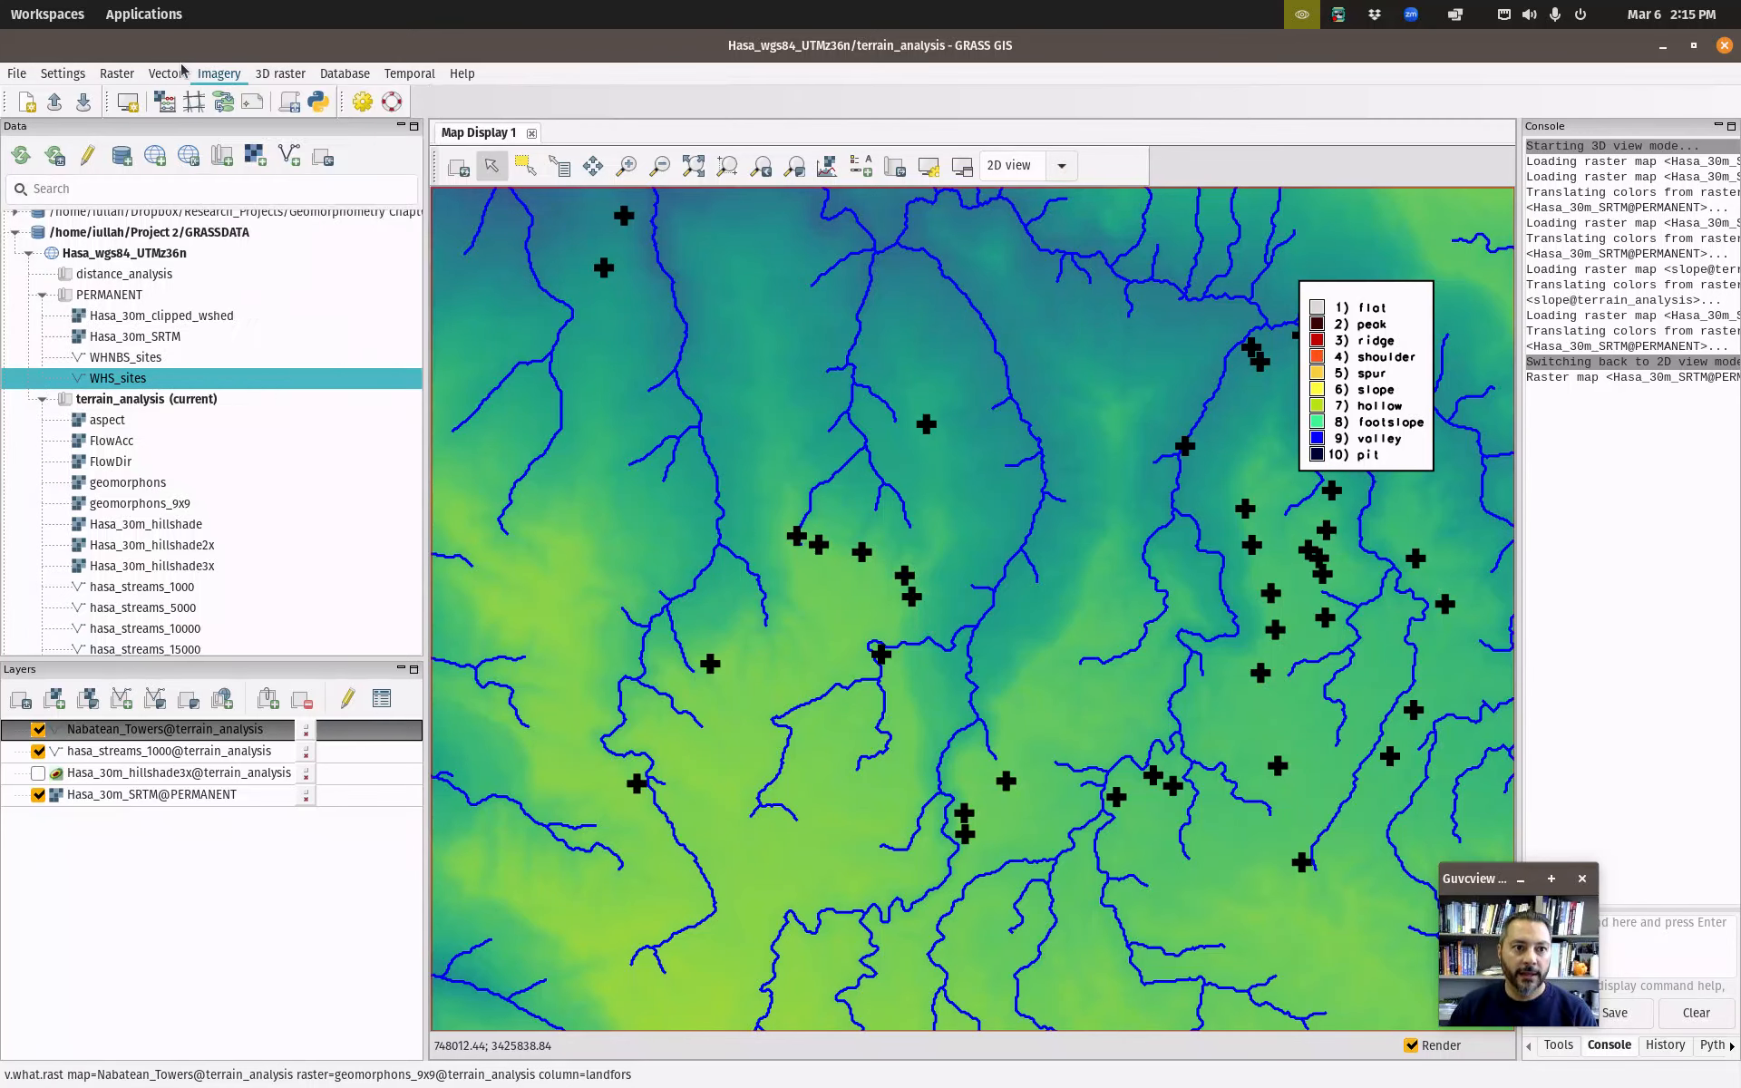
Open v.univar for the Nabatean_Towers vector map and choose slope as the attribute column.
mouse_move(165, 74)
mouse_move(227, 531)
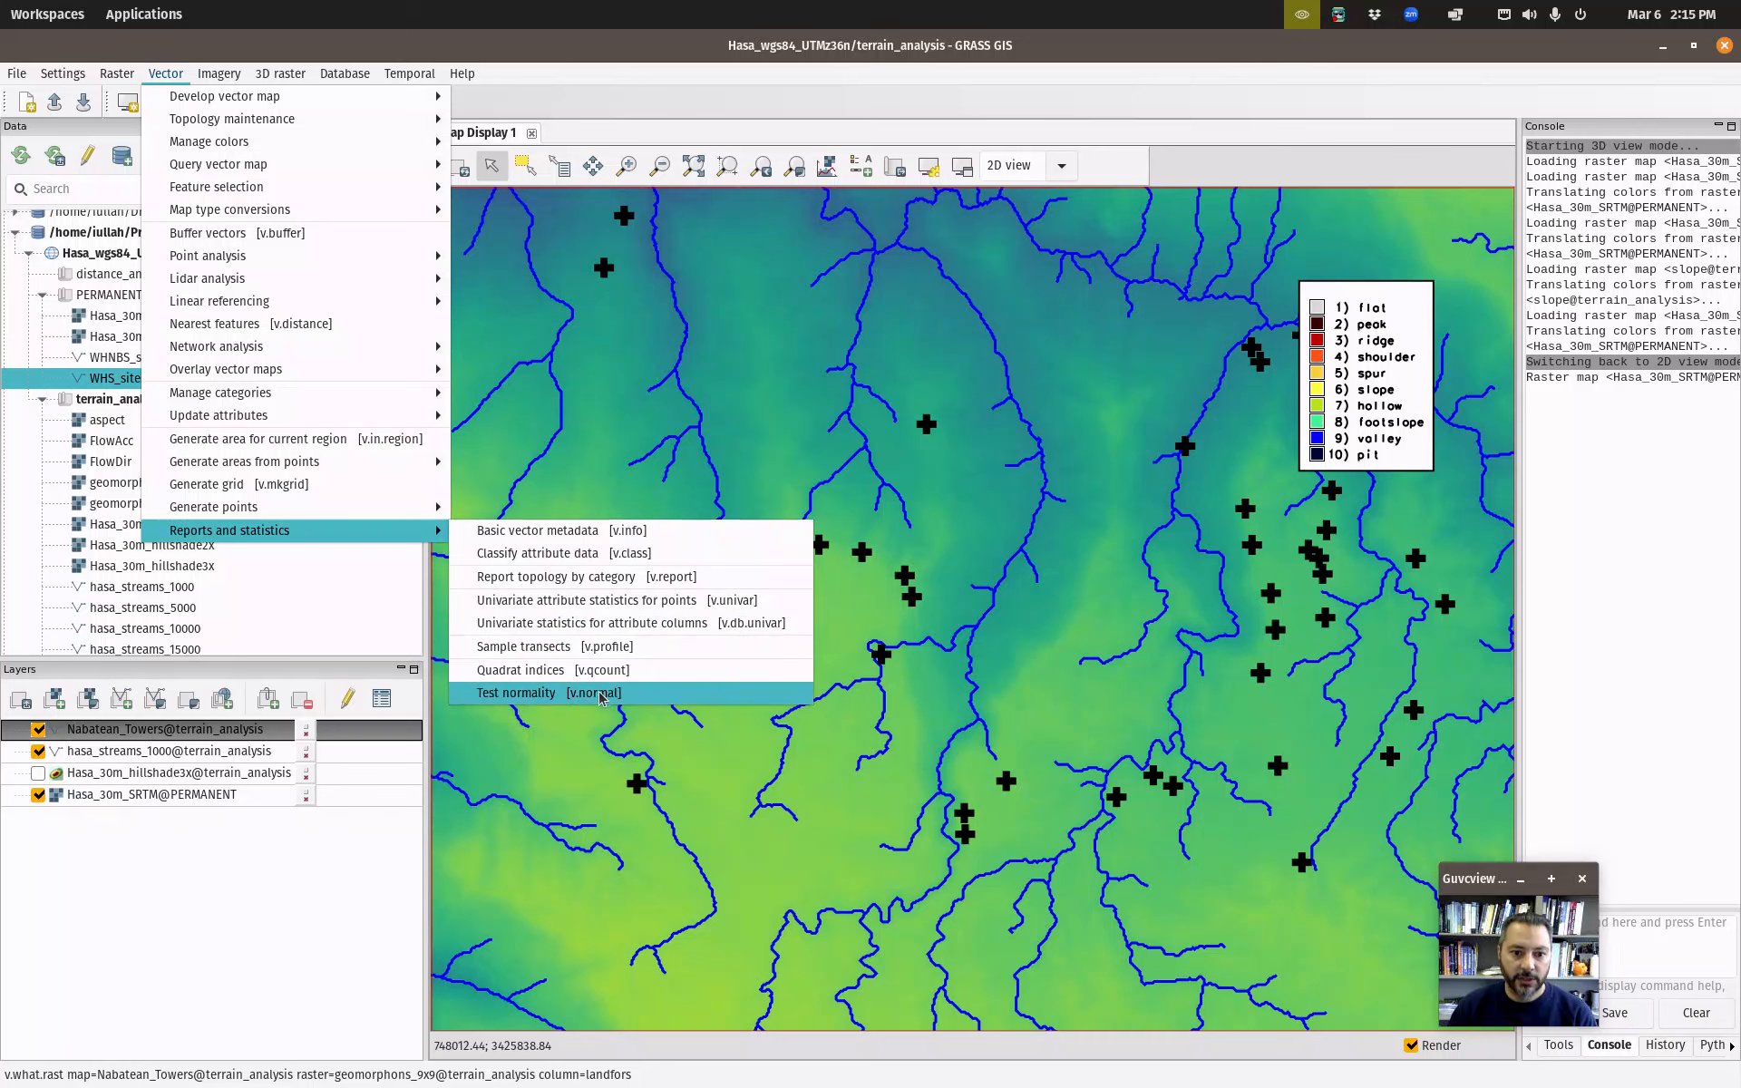
click(665, 600)
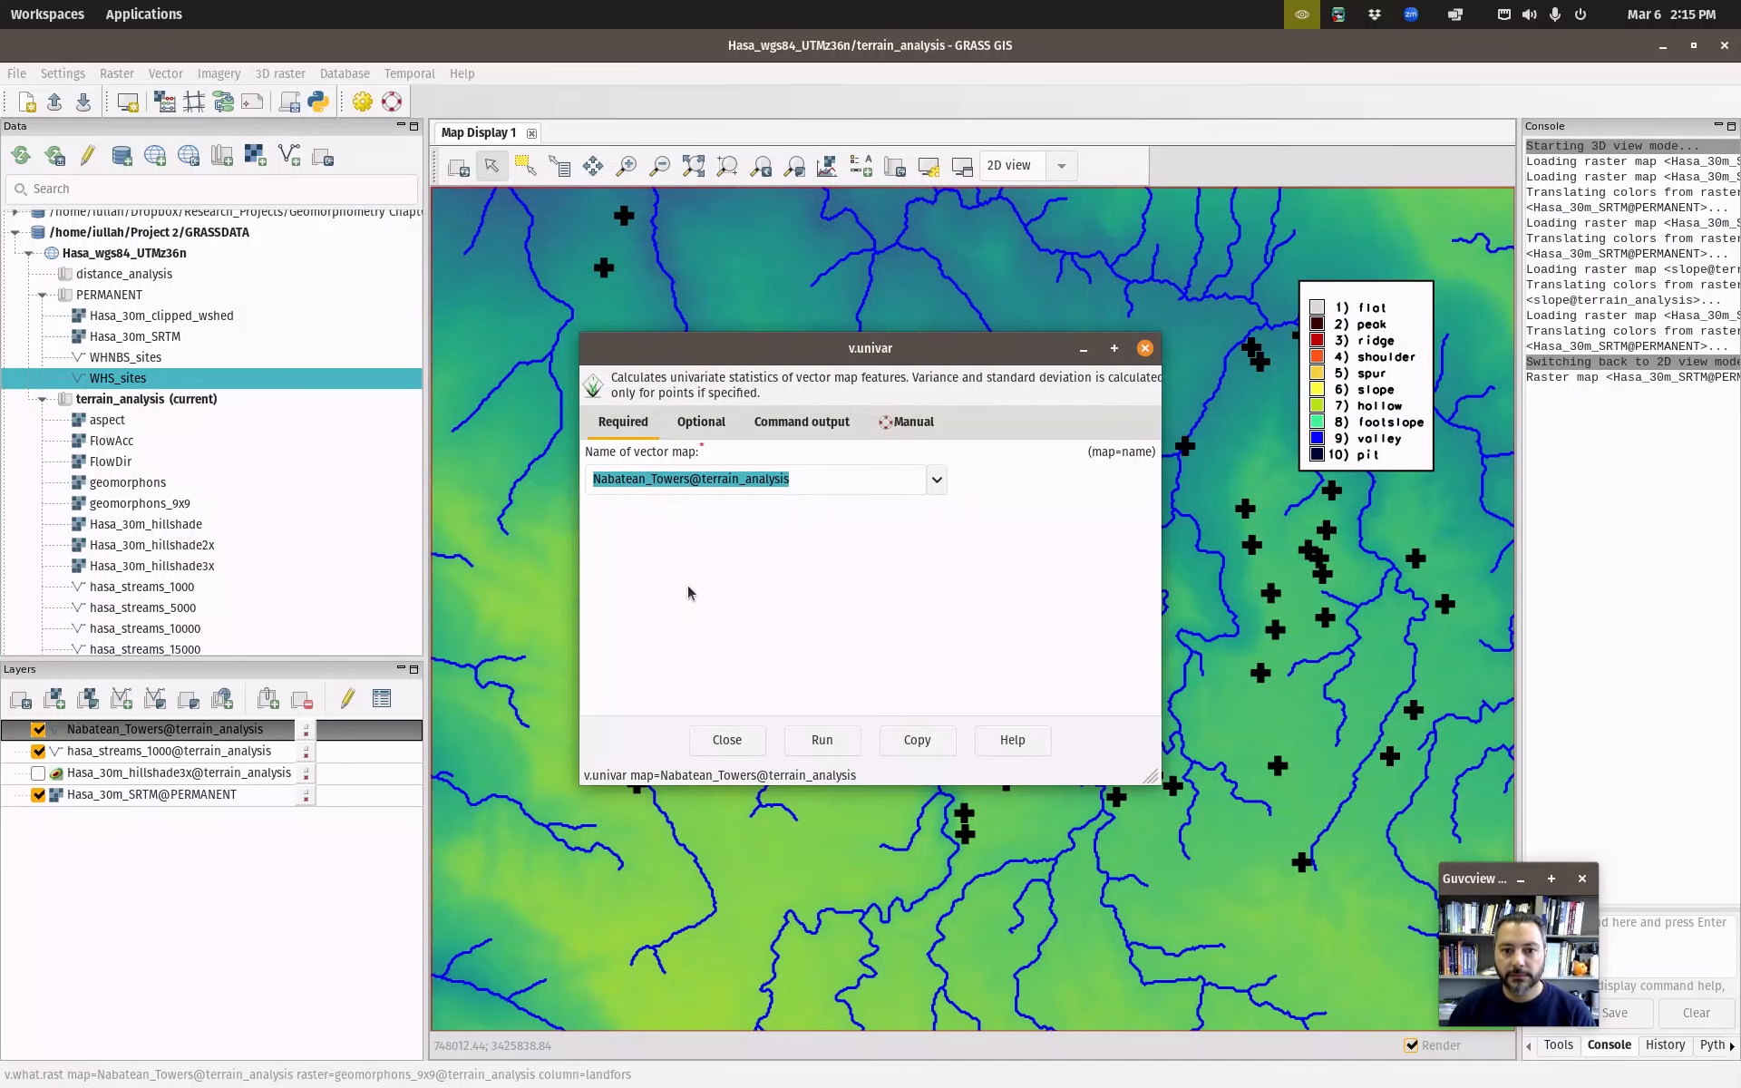
click(701, 422)
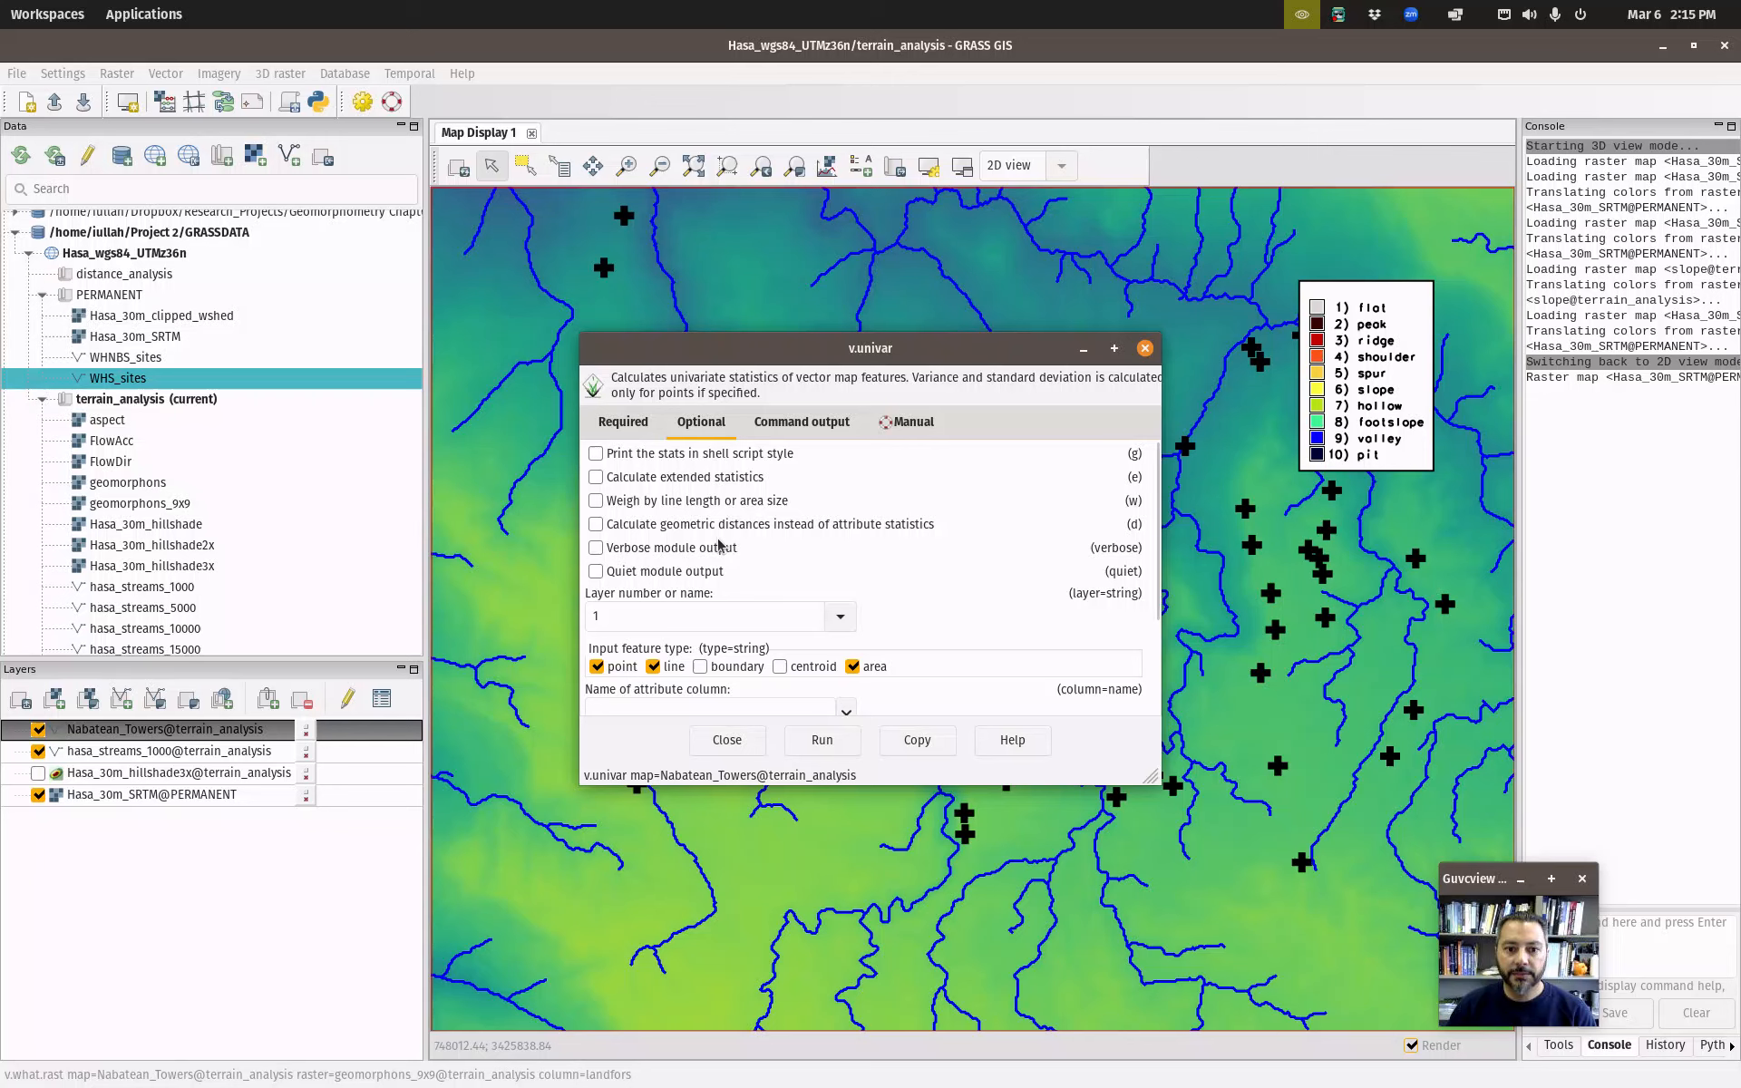
scroll(998, 622, down, 2)
click(846, 631)
scroll(716, 743, down, 5)
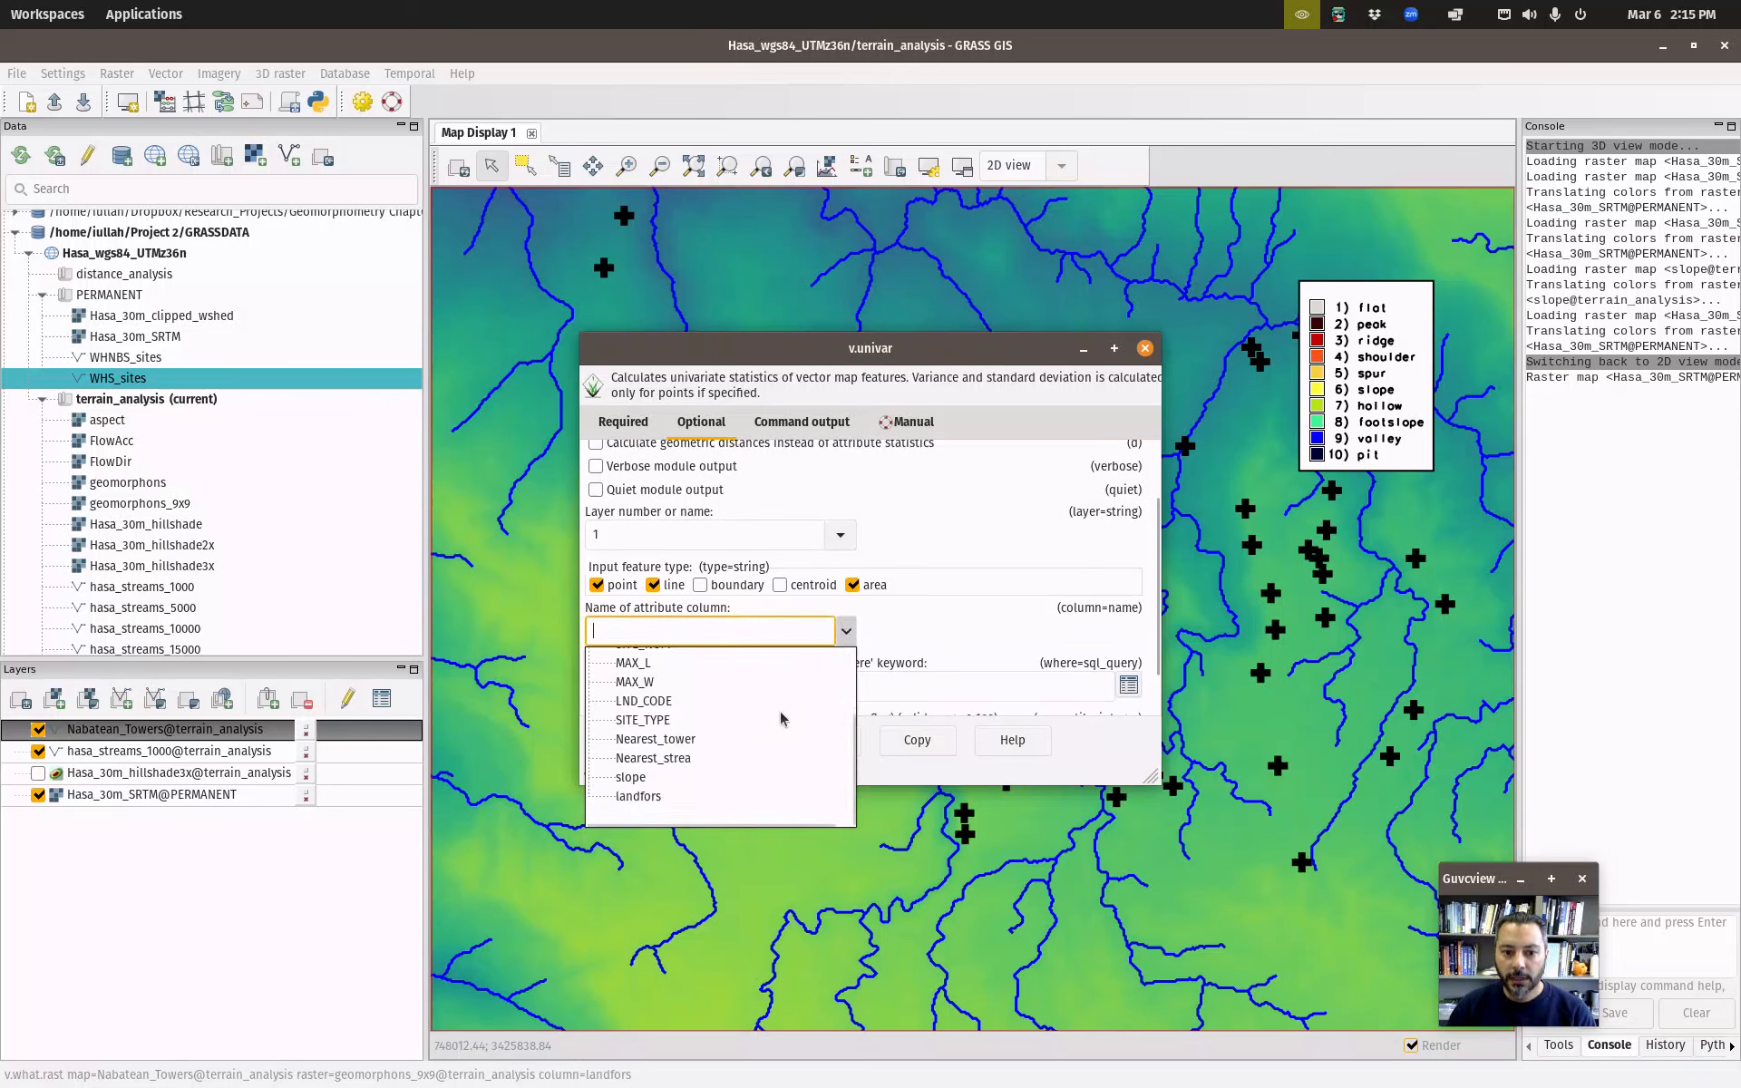
click(635, 778)
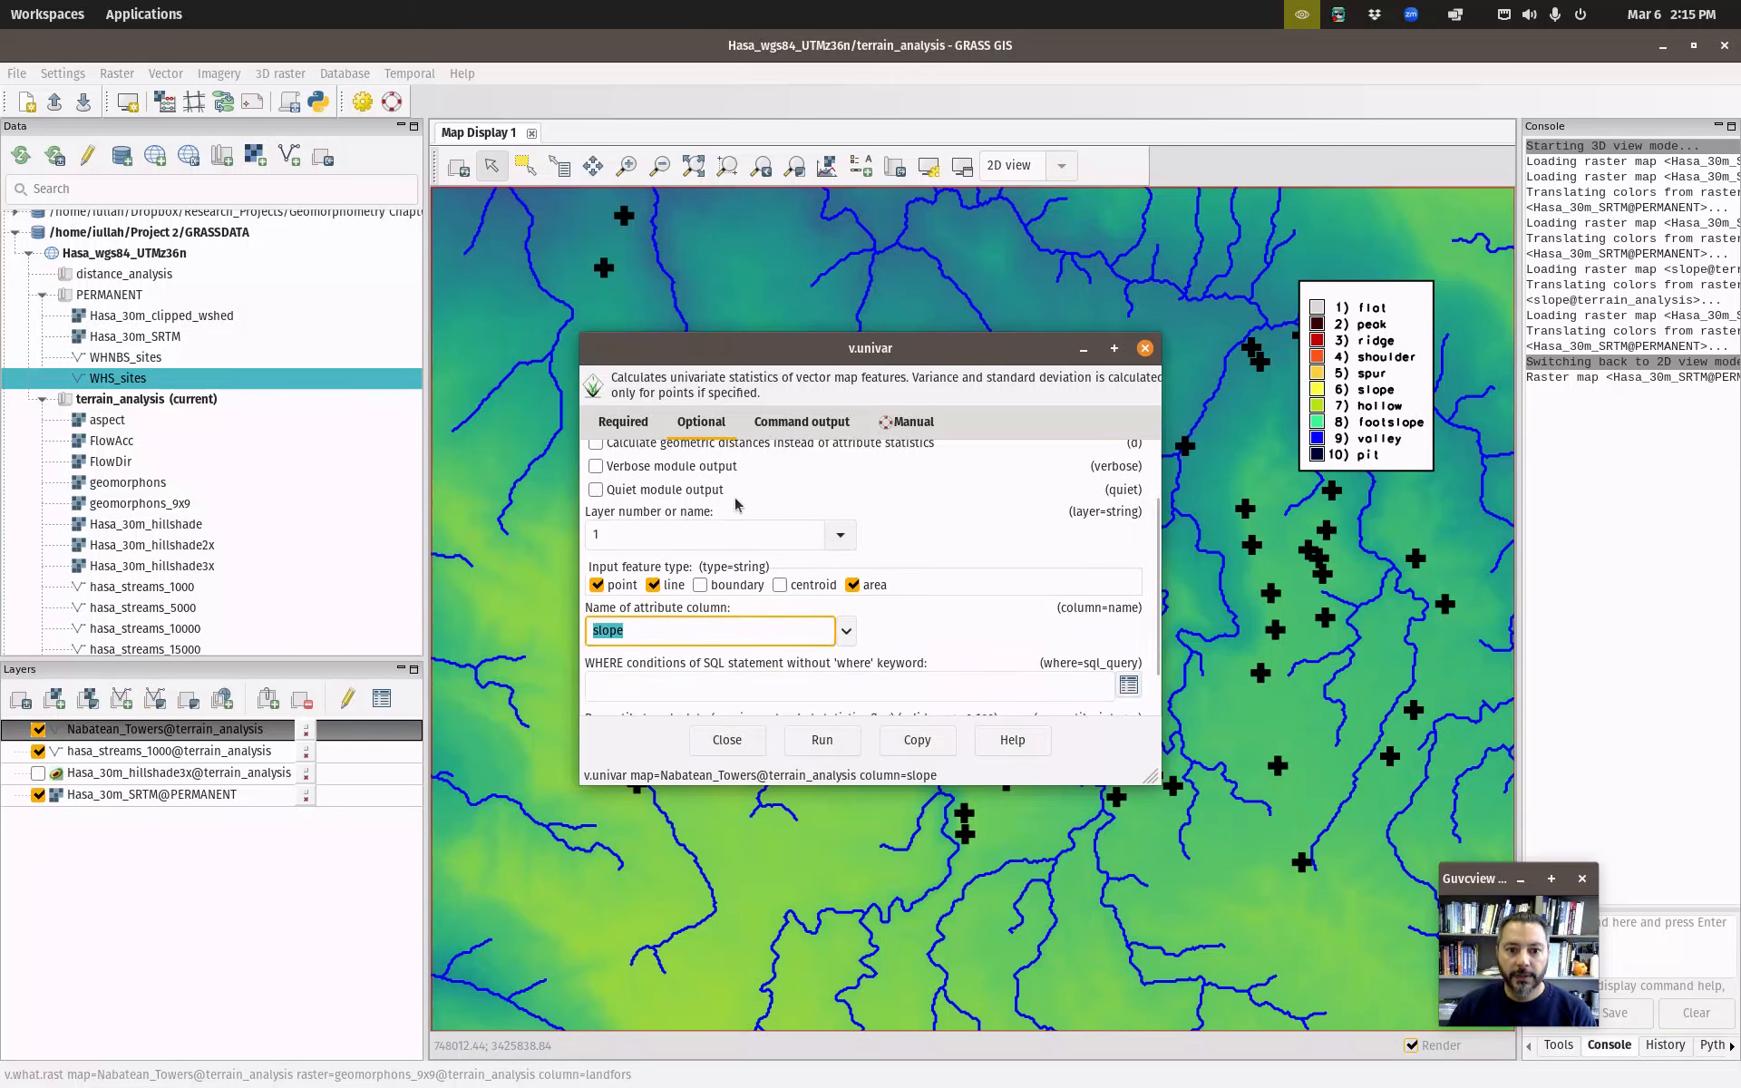
Enable extended statistics in v.univar and run it on the slope column.
scroll(1047, 555, up, 2)
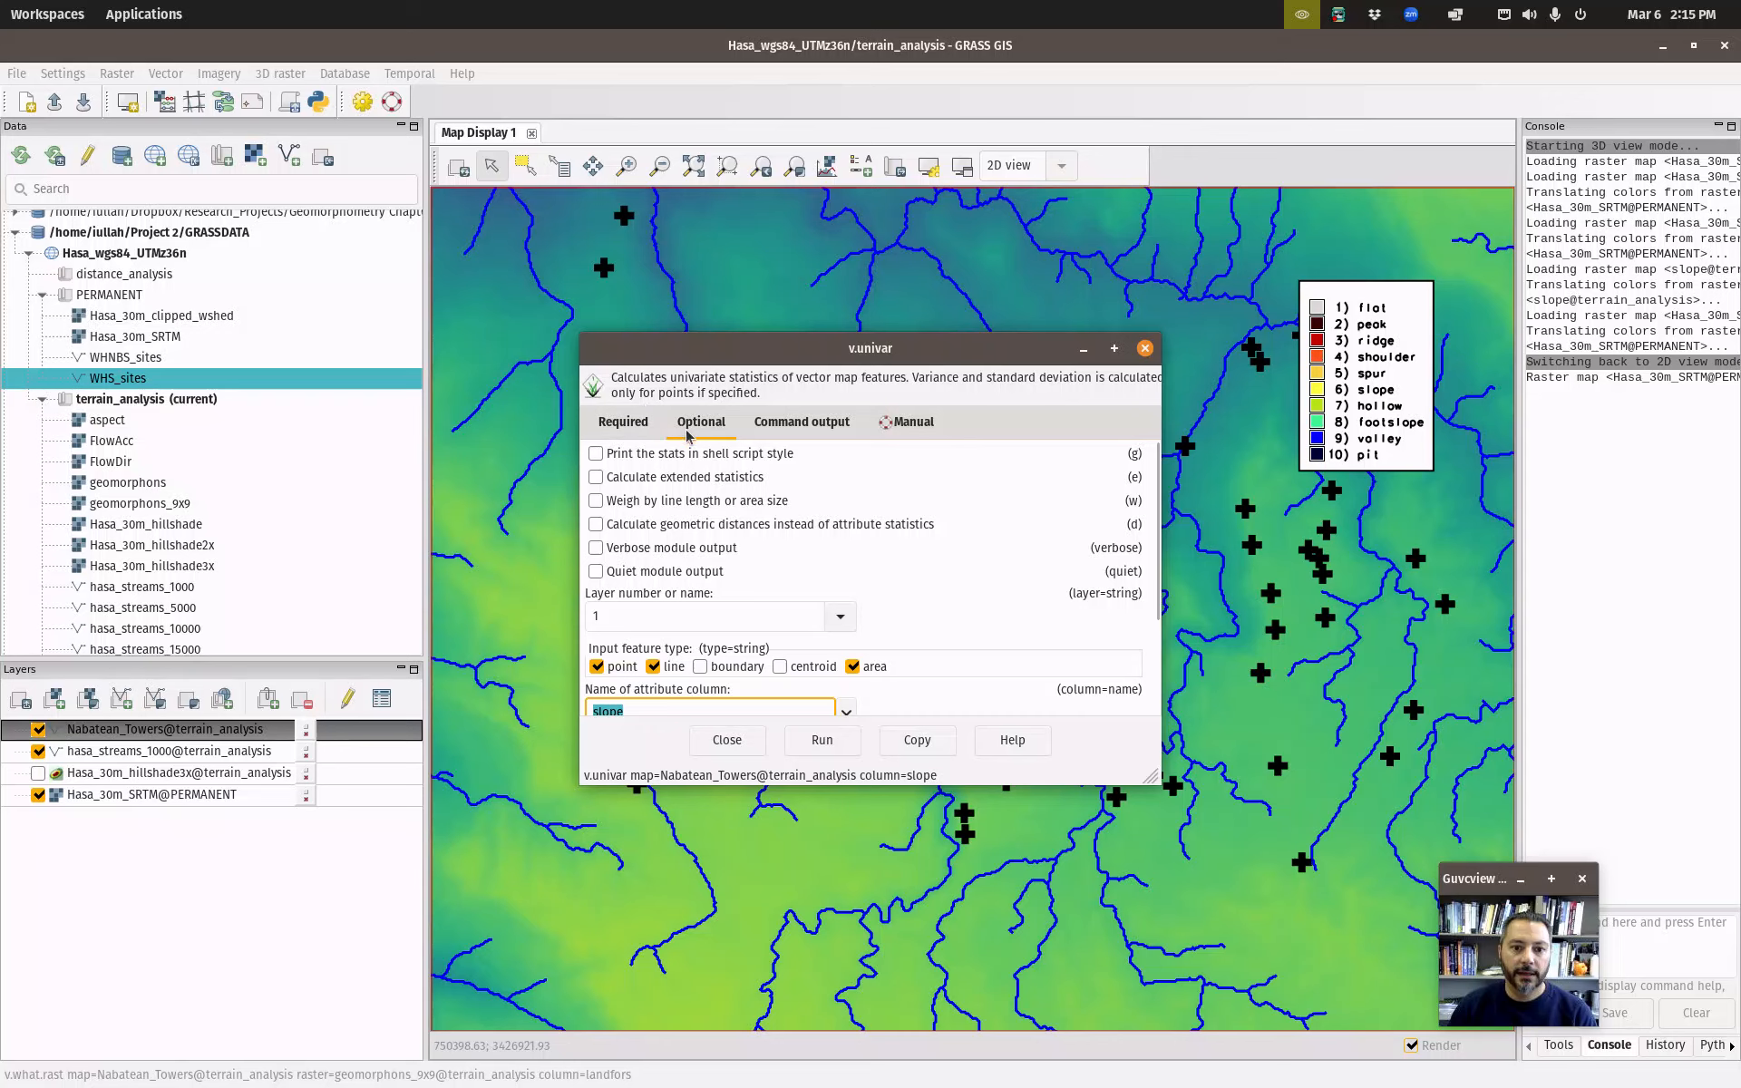
click(596, 478)
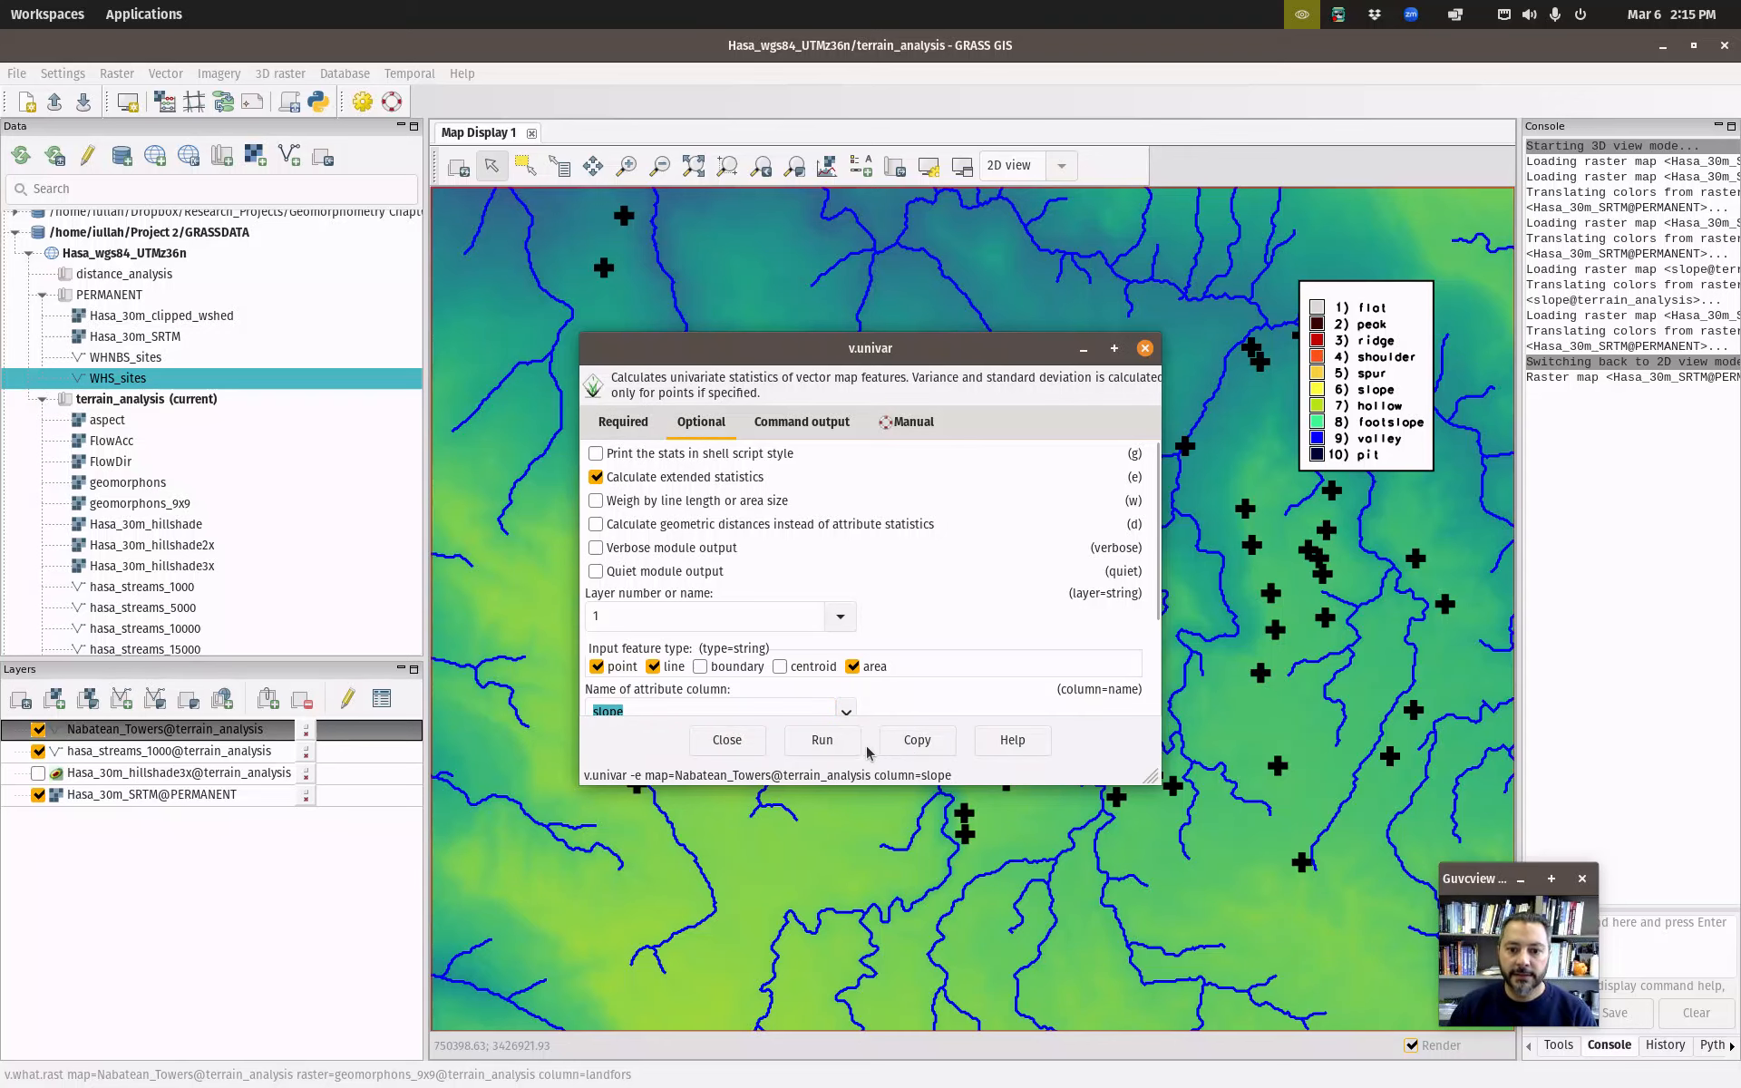
click(822, 740)
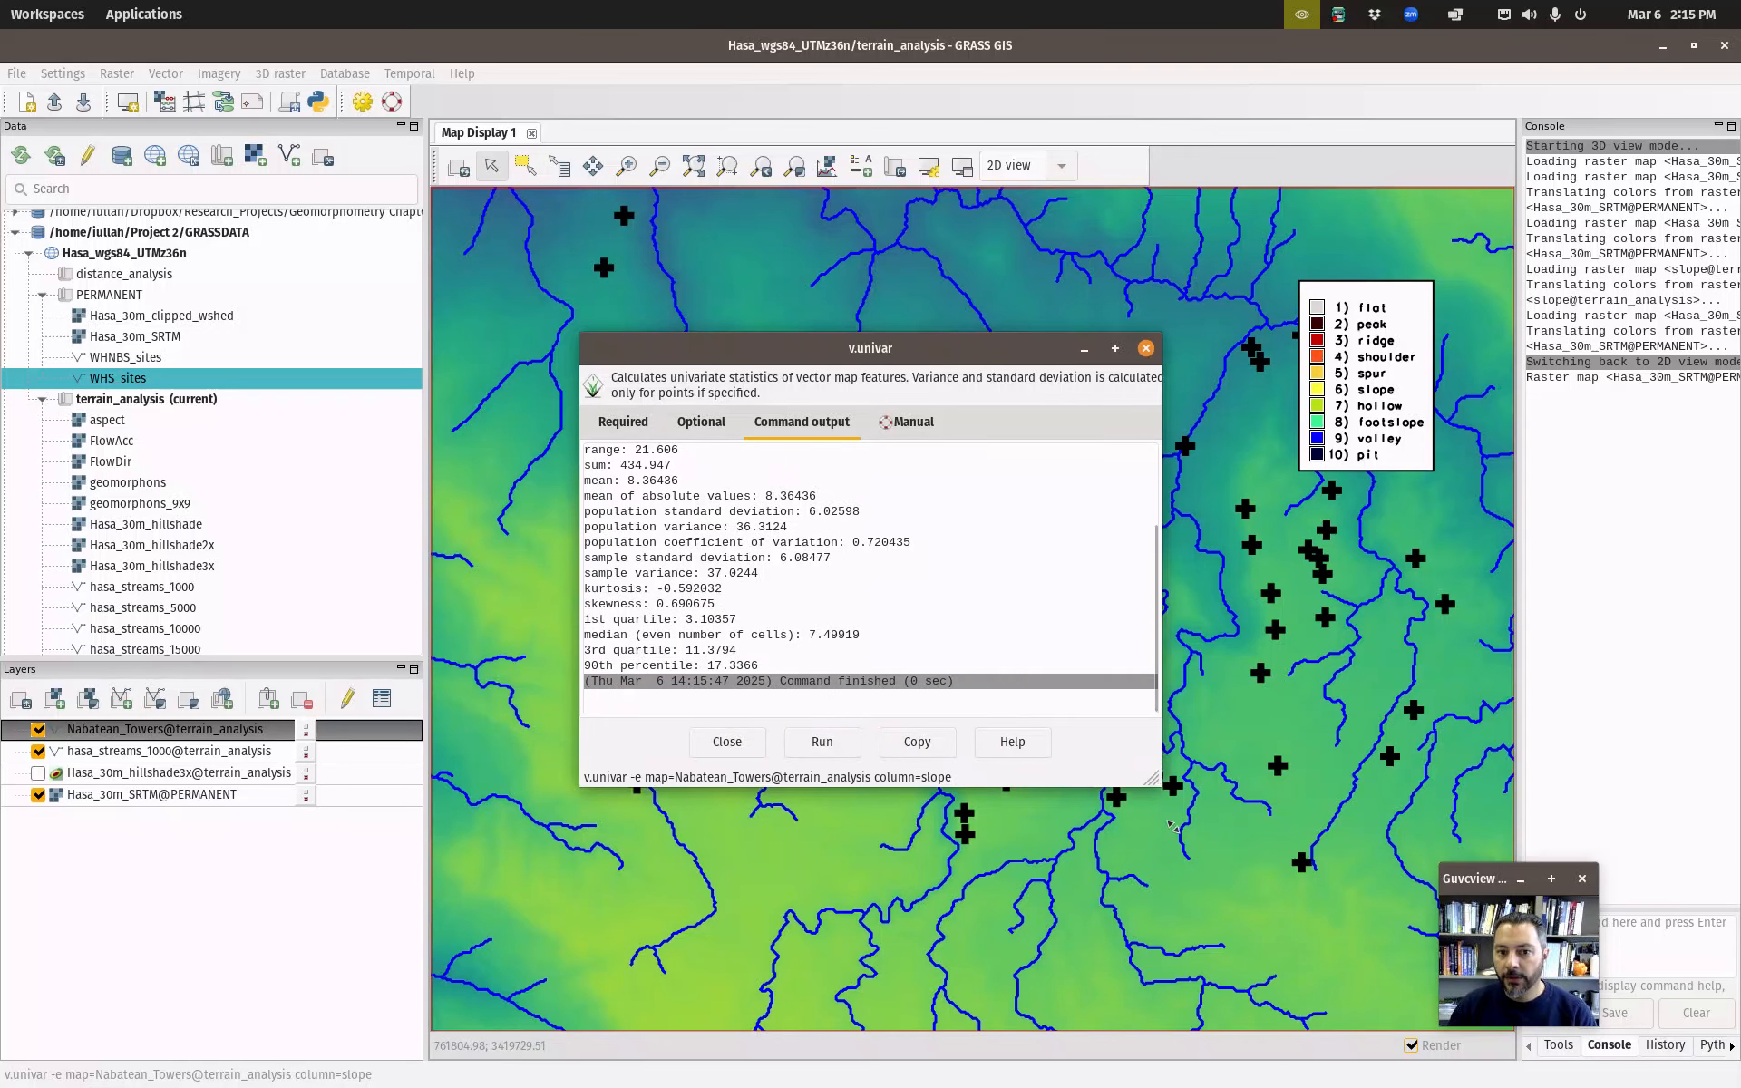
Enlarge the v.univar output, examine the slope mean, standard deviation, minimum and maximum, and close the tool.
drag(1159, 789, 1331, 1073)
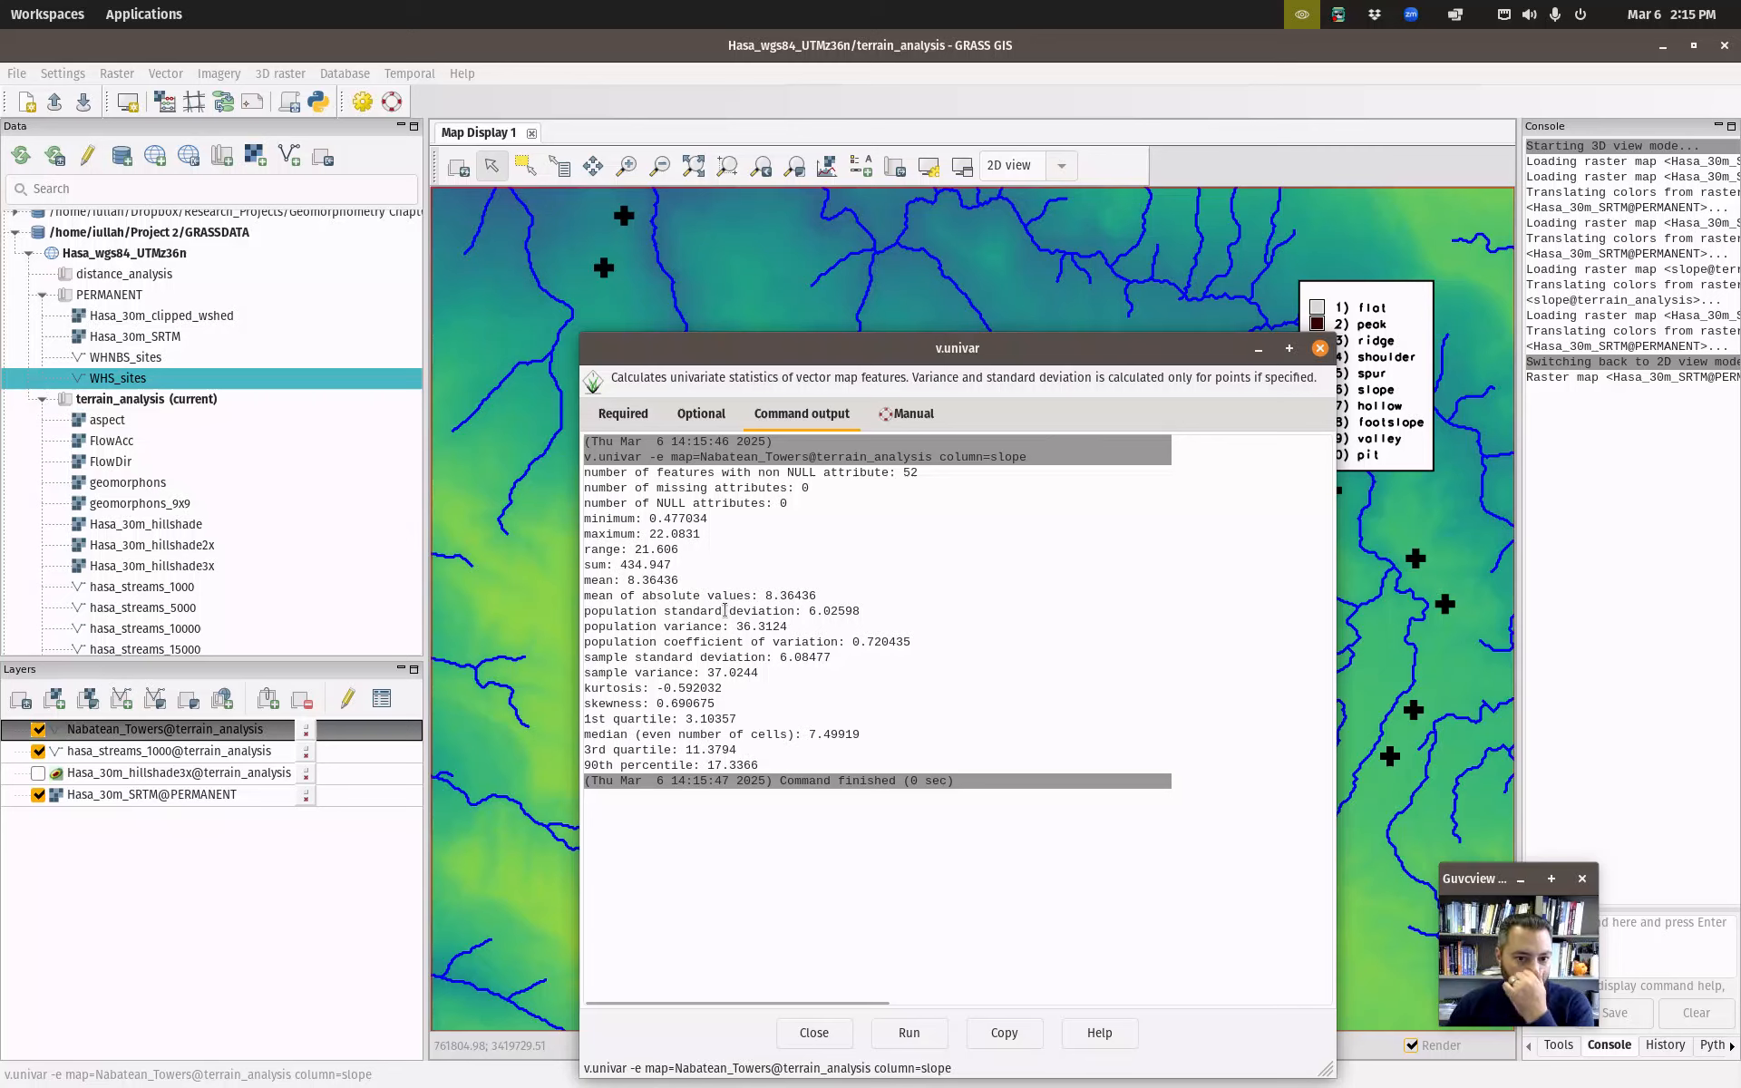
drag(764, 594, 815, 596)
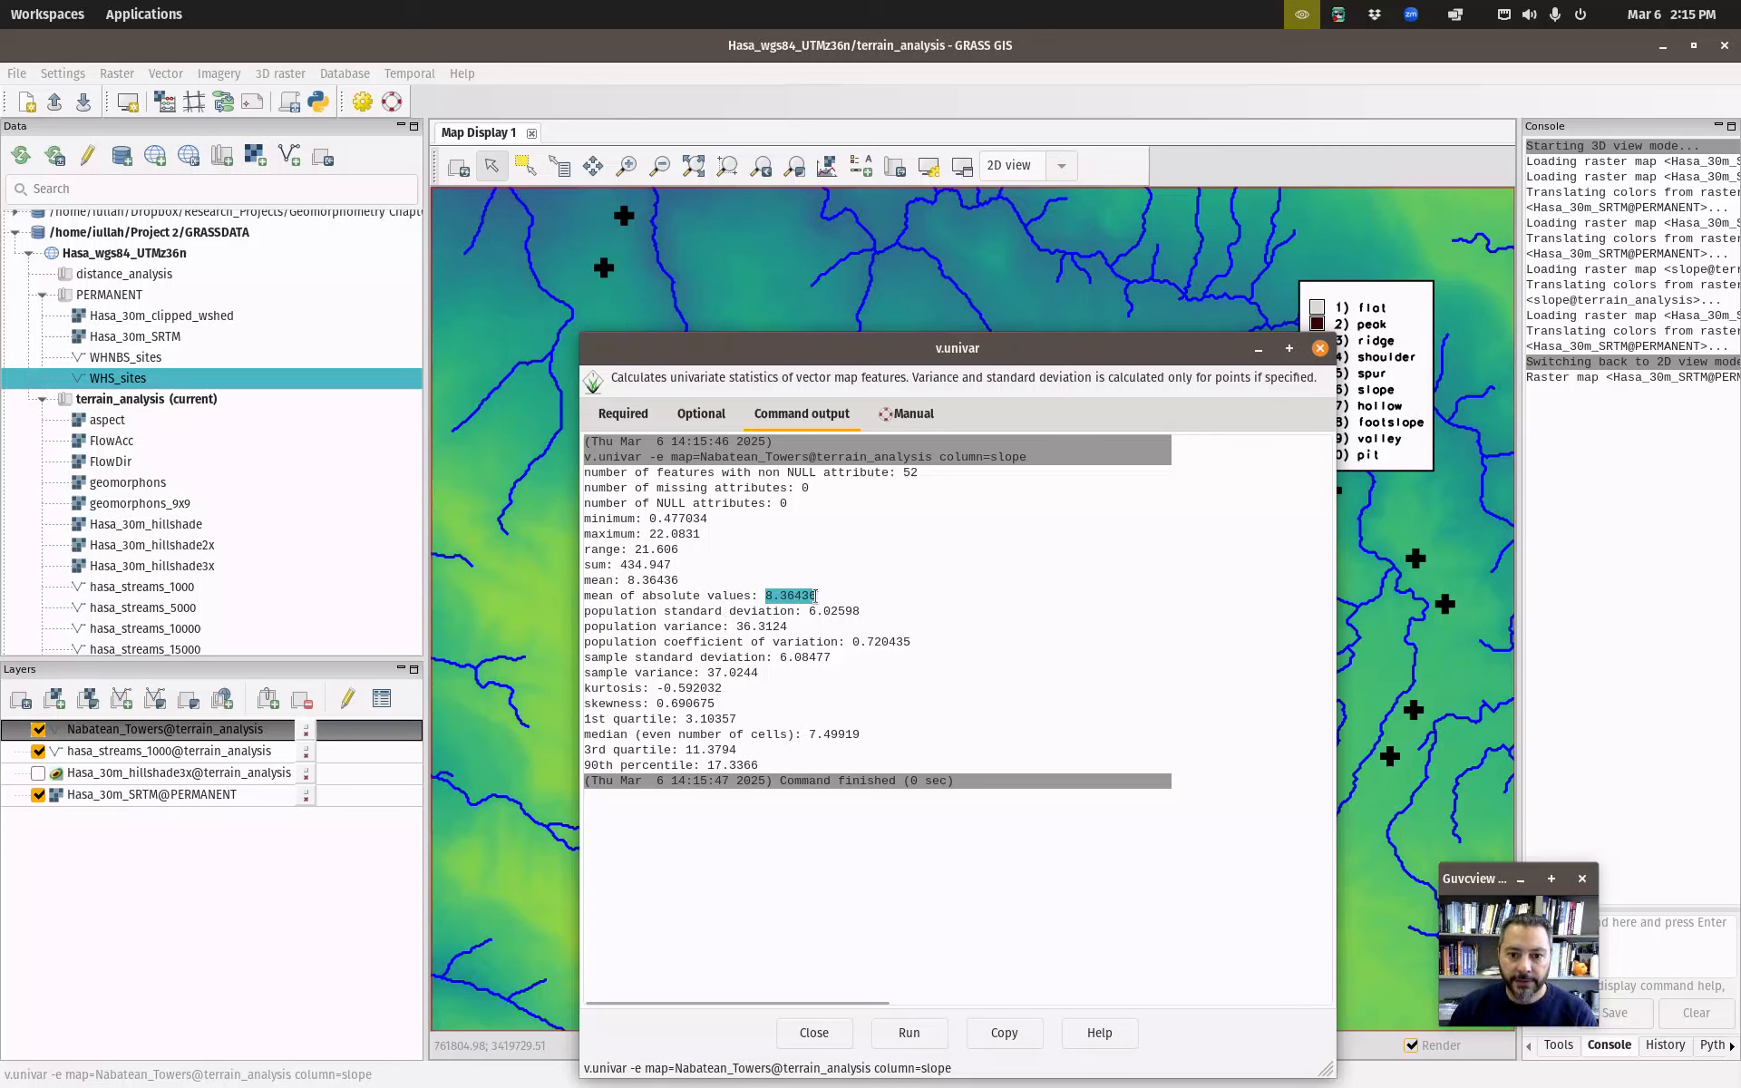
click(803, 610)
drag(802, 610, 900, 617)
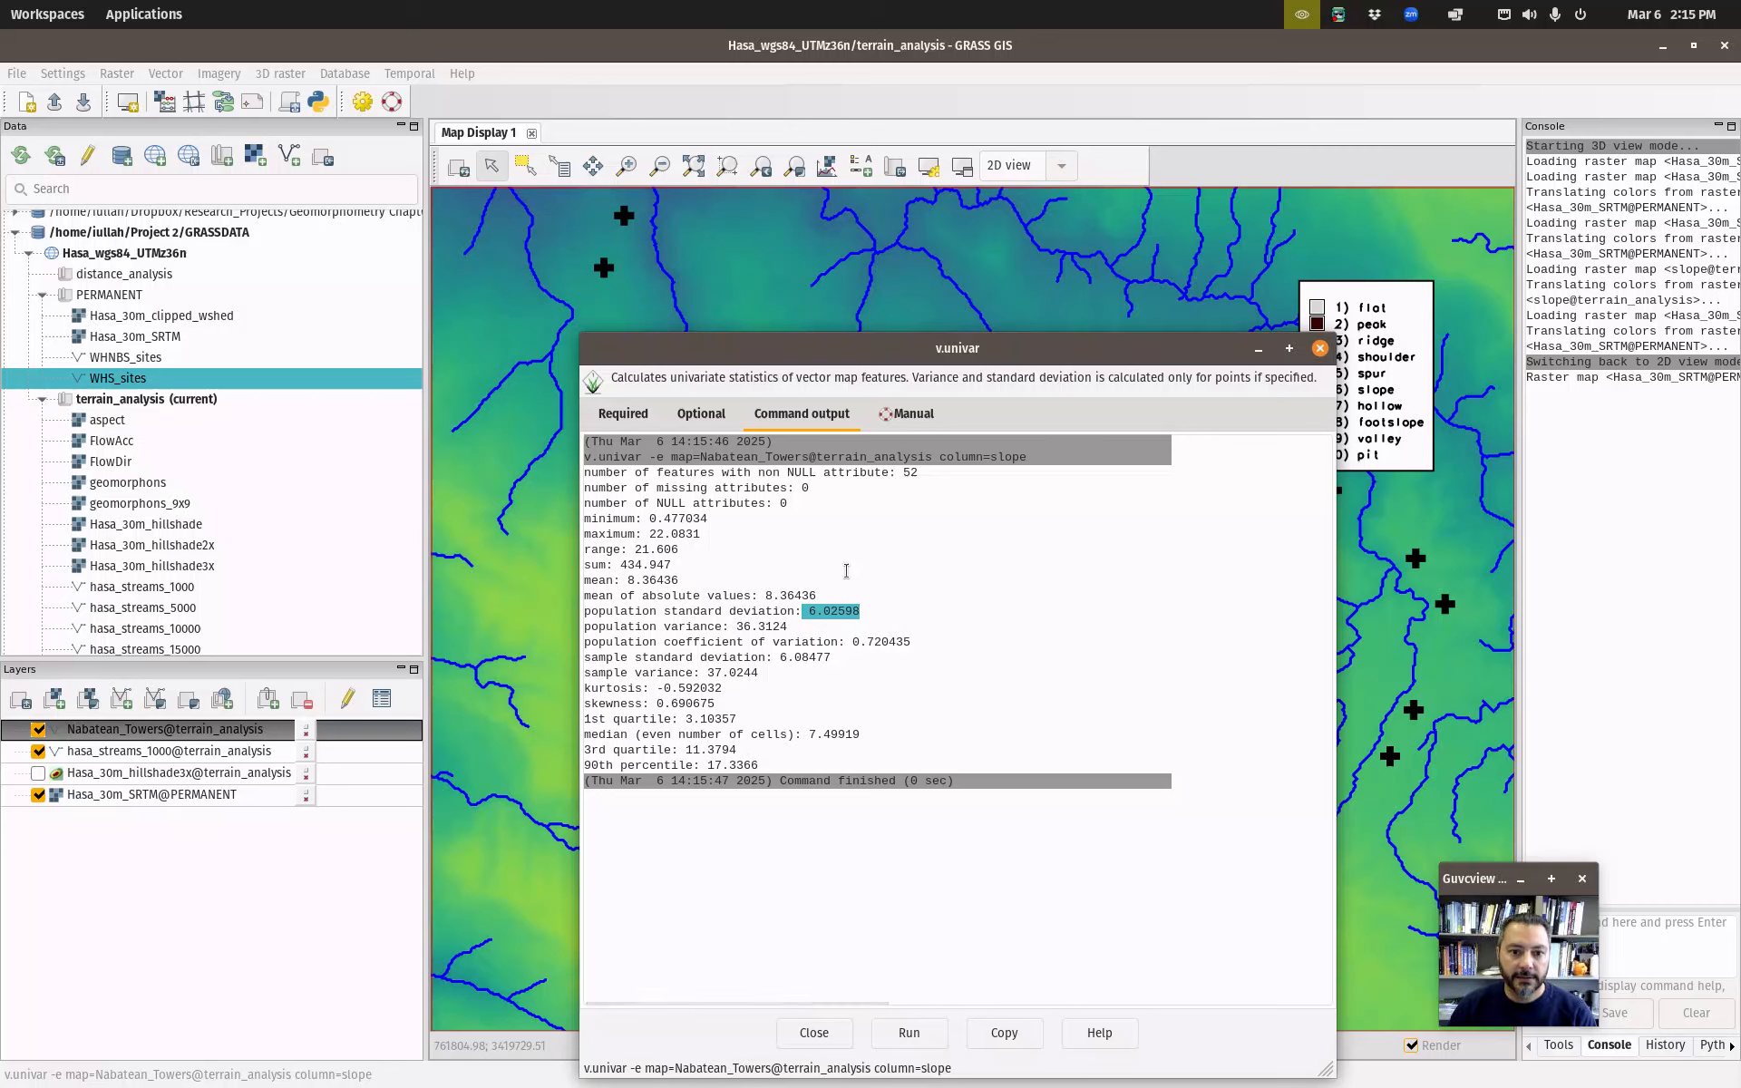
drag(634, 519, 730, 535)
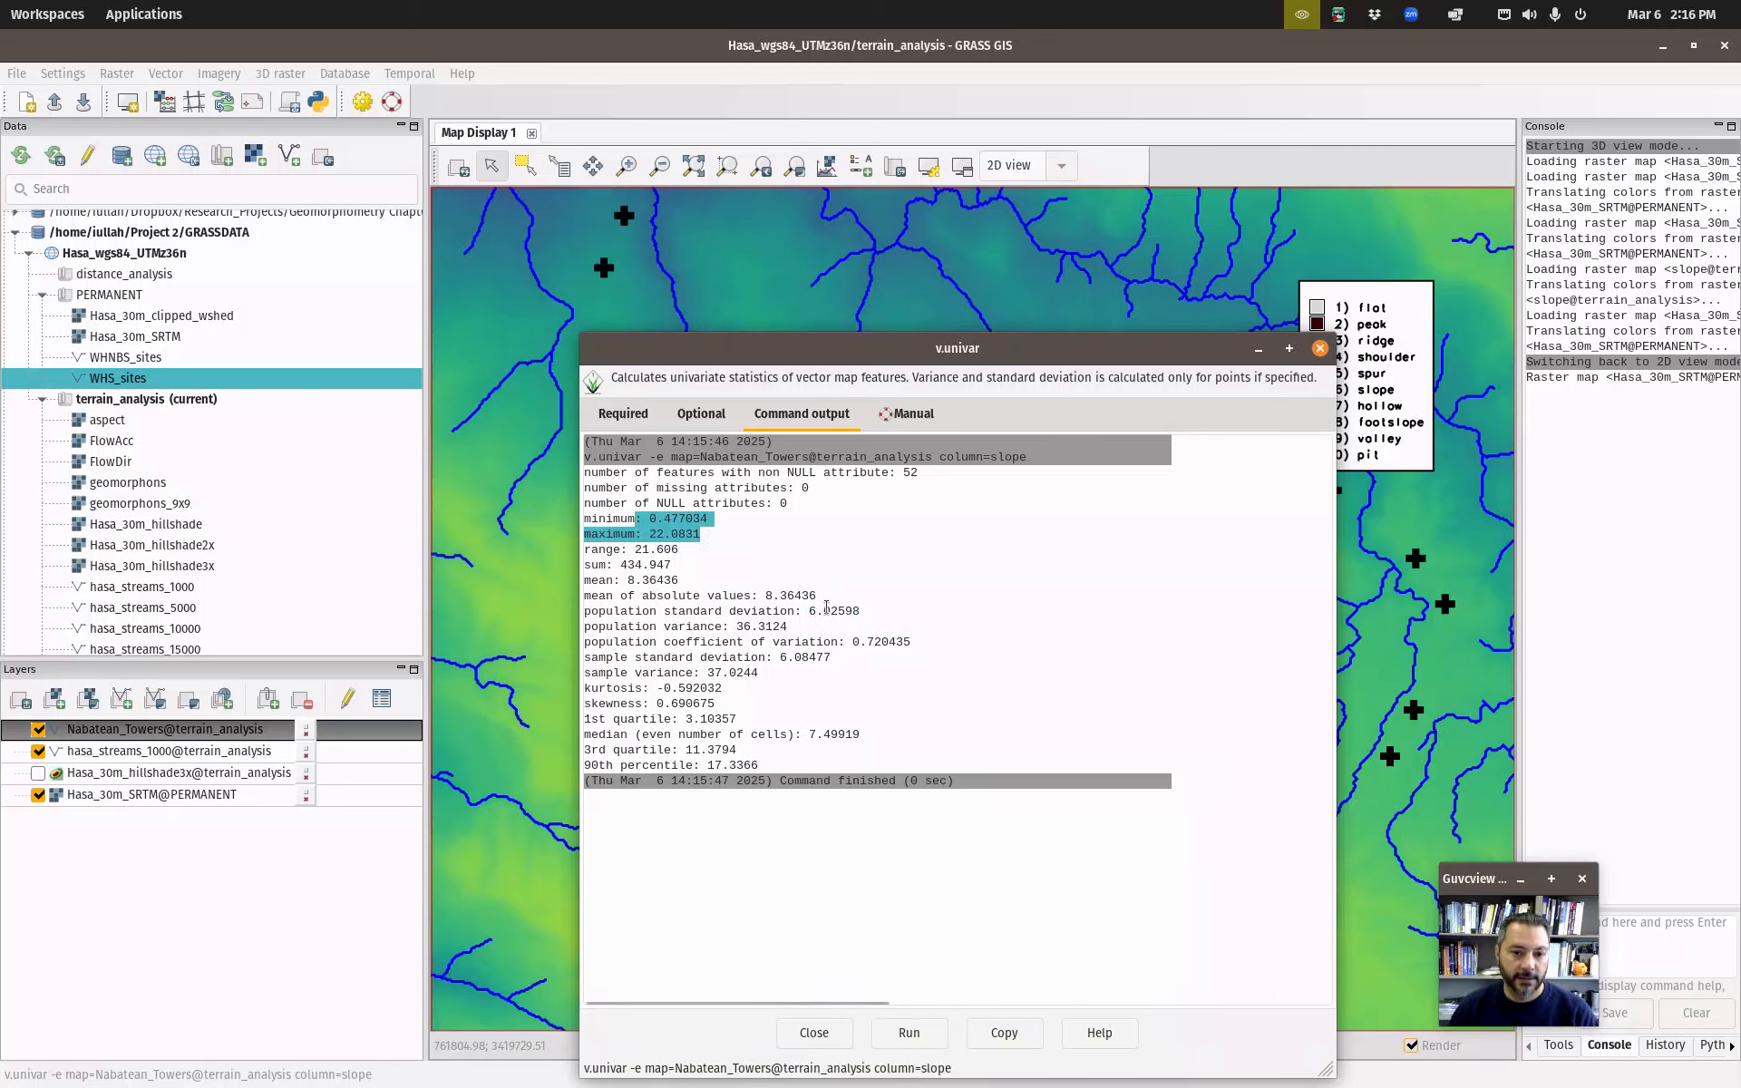
click(1317, 350)
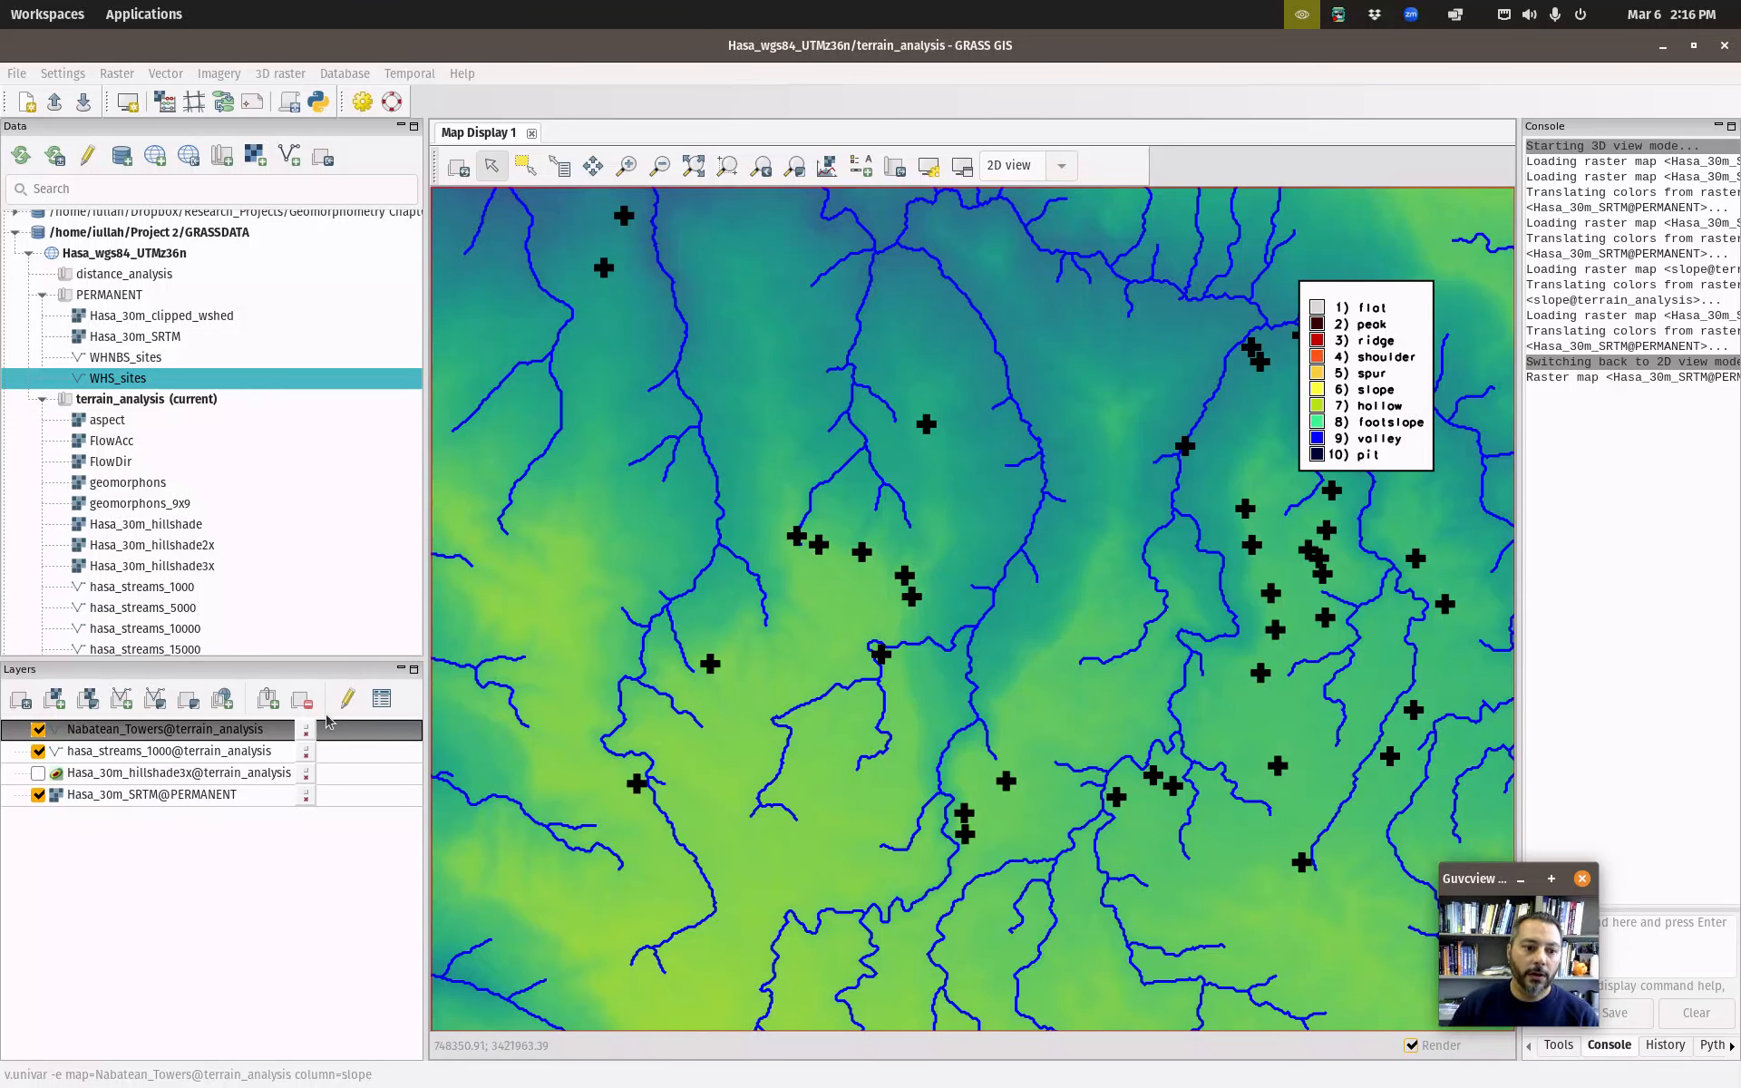
Start an attribute table export of Nabatean_Towers and set the output file to nab_towers_terrain_stats.csv in the Project 2 folder.
right_click(145, 374)
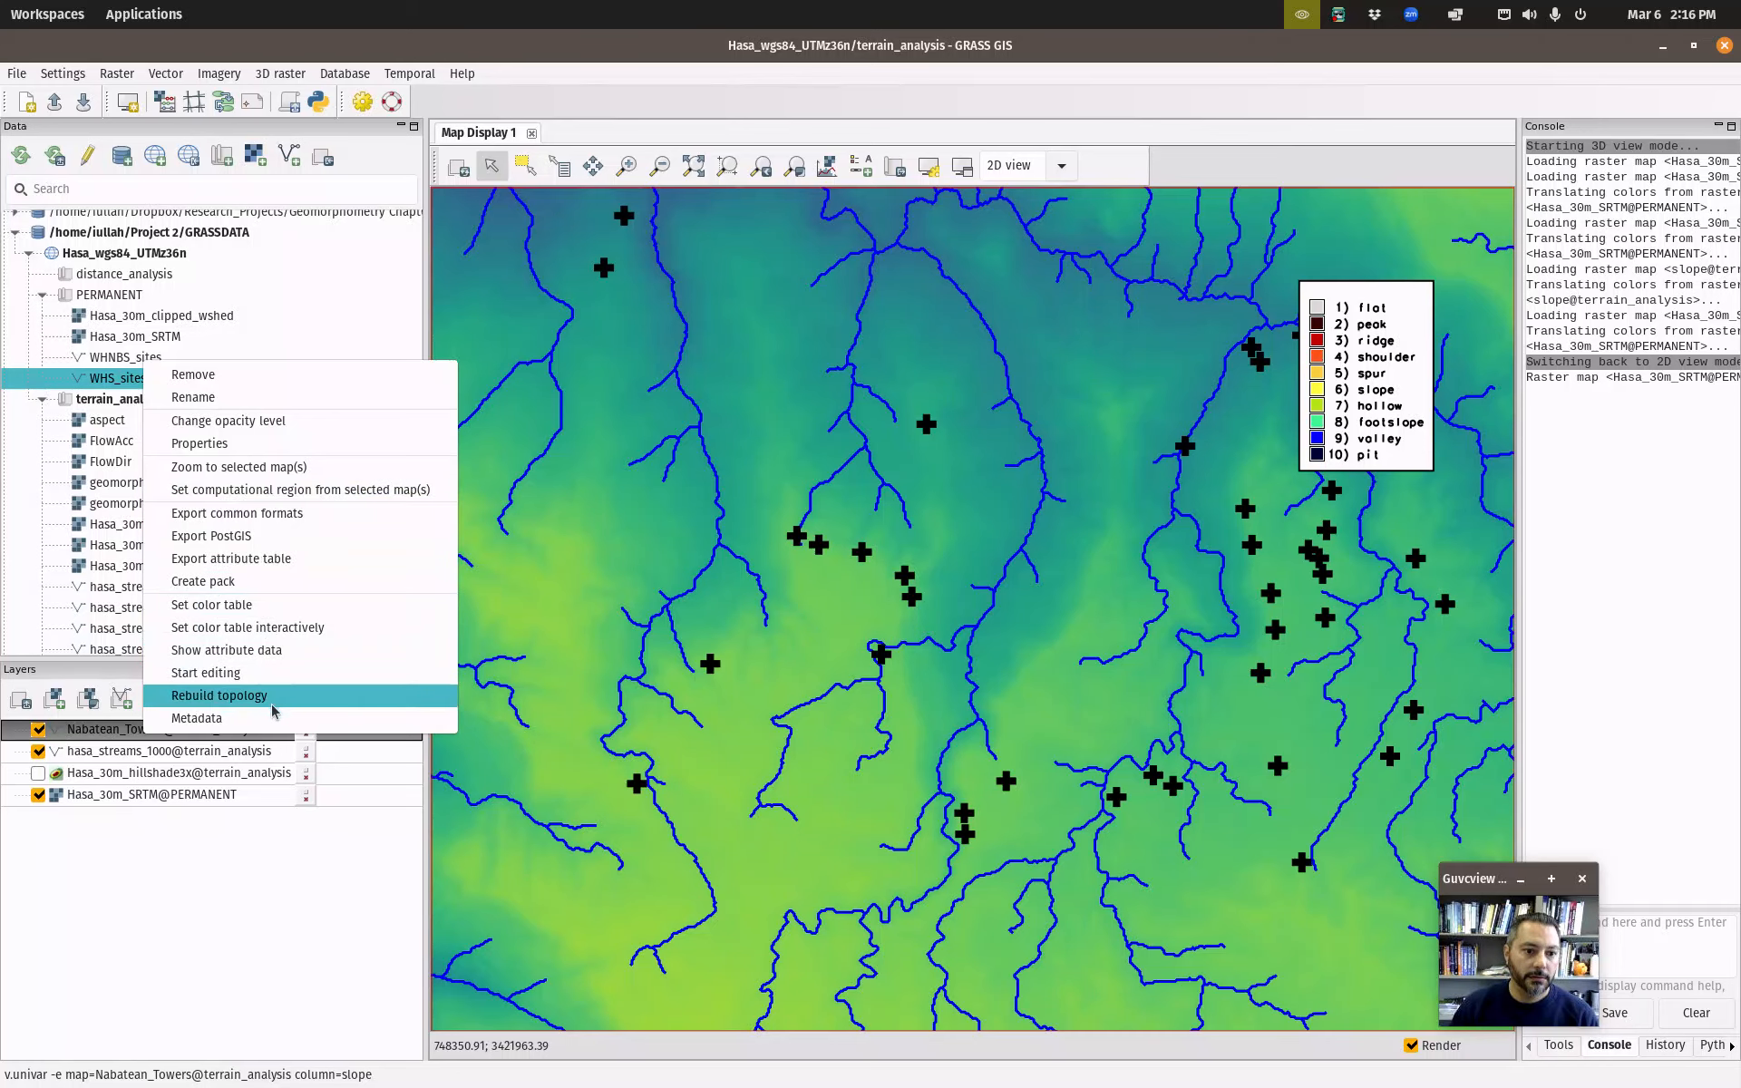
click(256, 559)
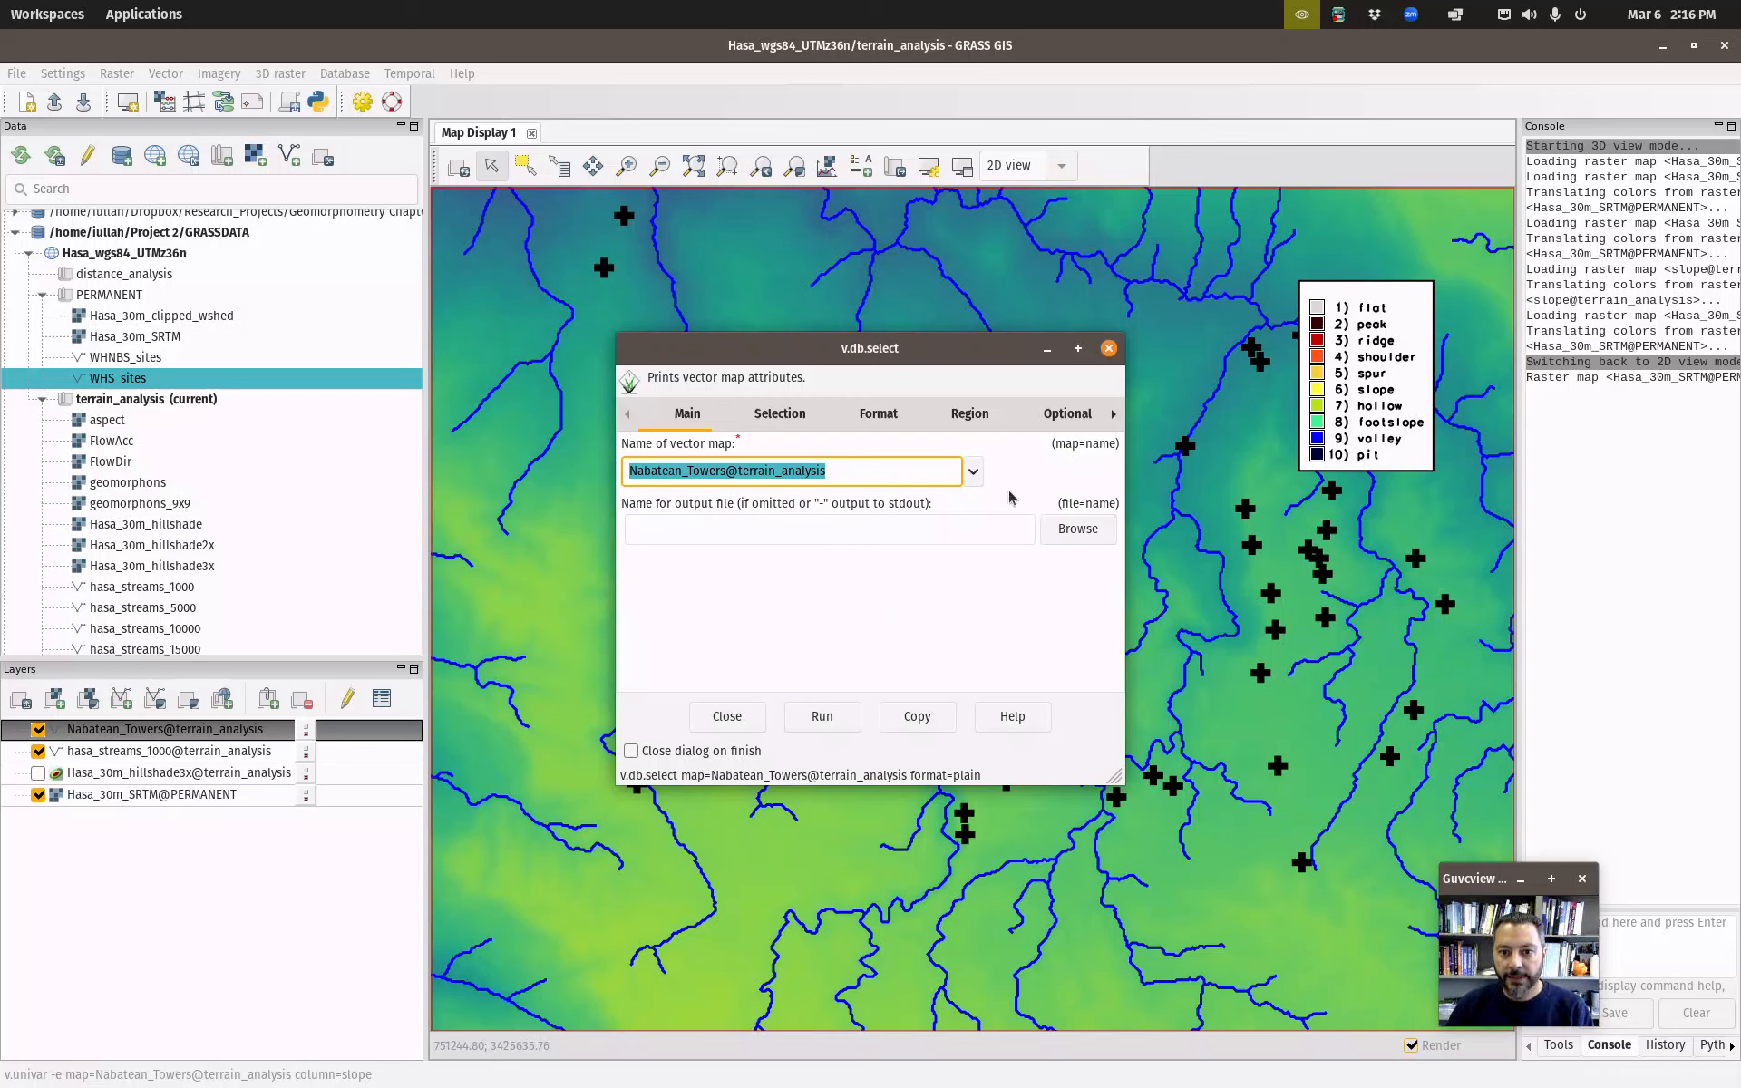
click(1075, 529)
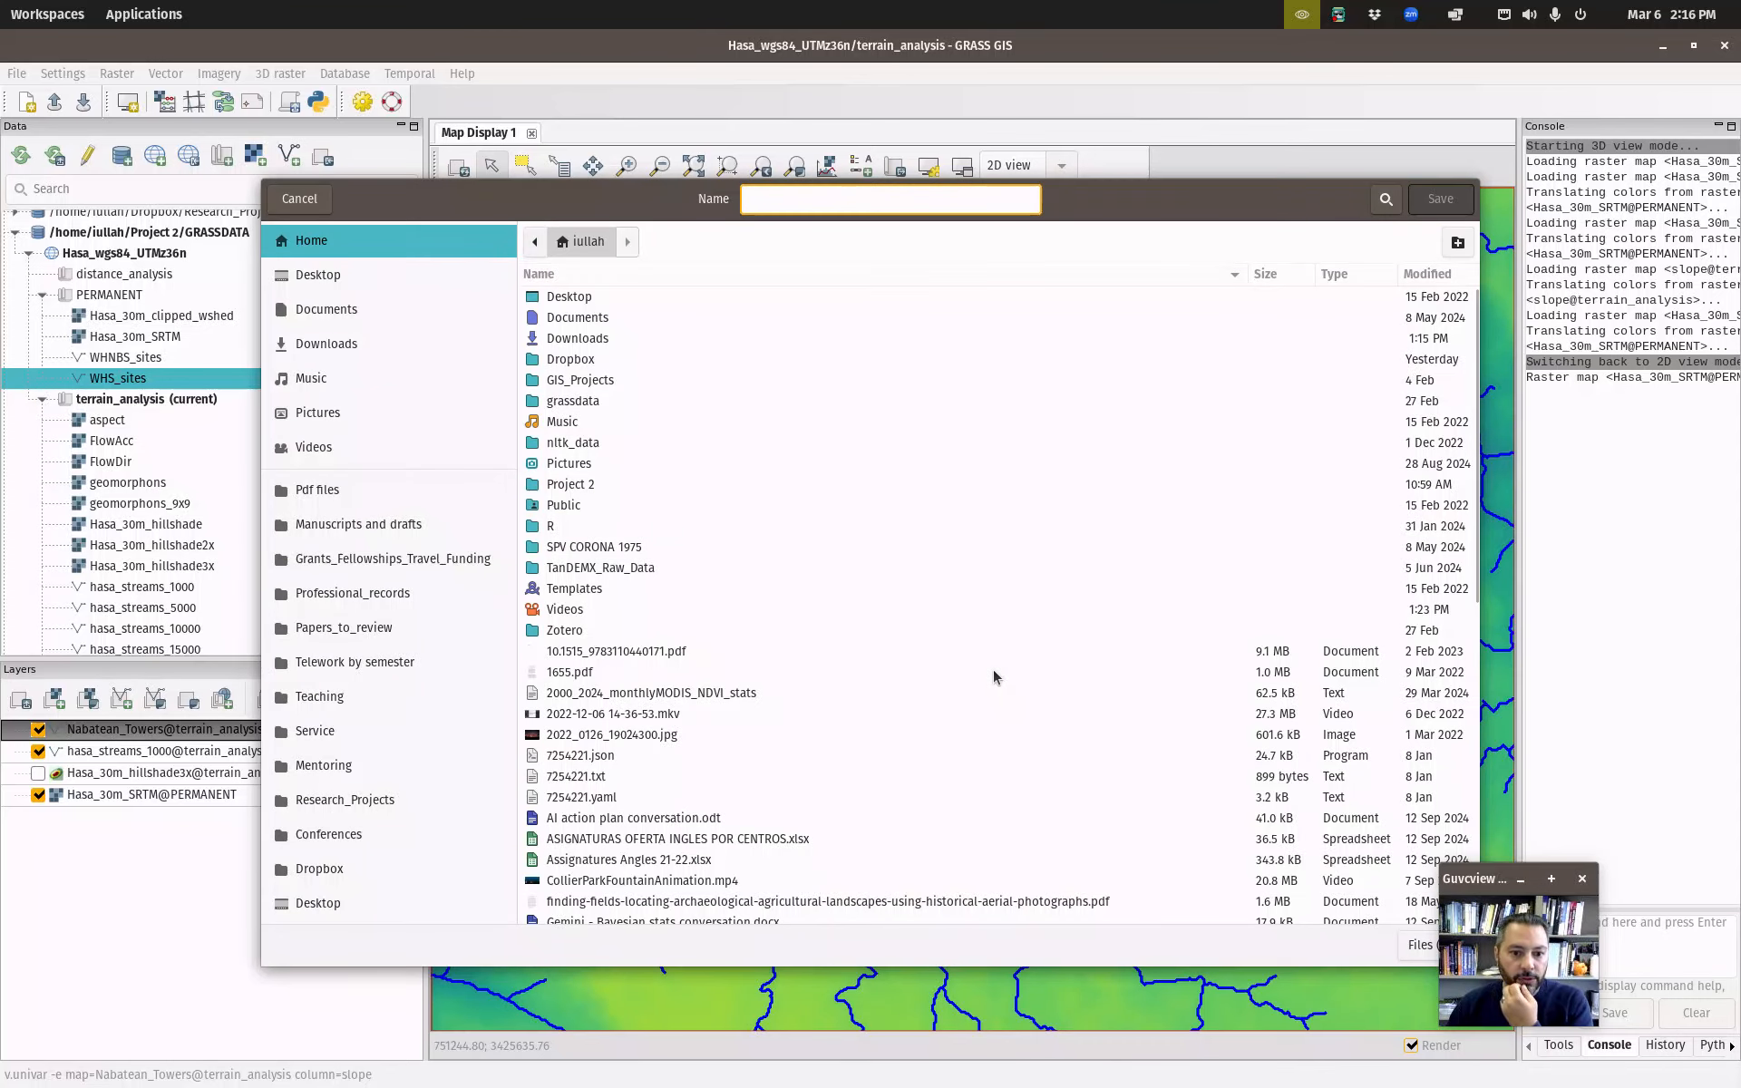
scroll(884, 723, down, 3)
scroll(868, 735, down, 10)
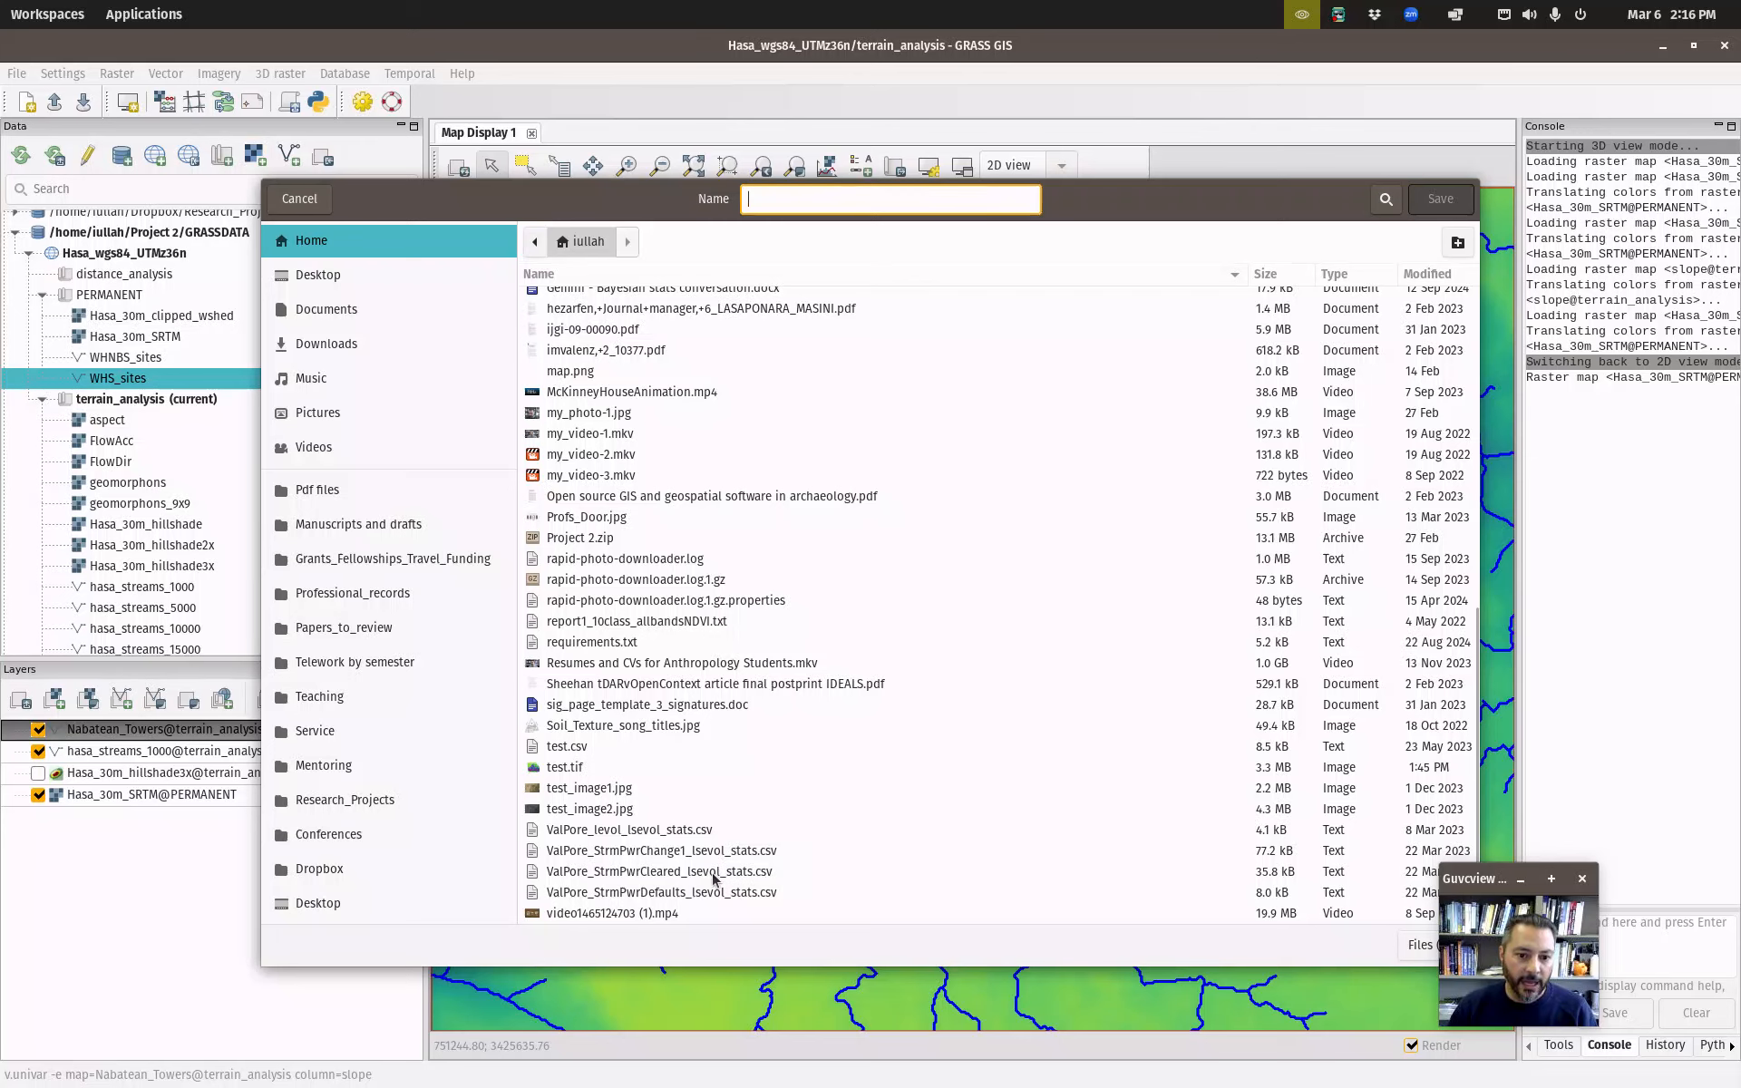
scroll(716, 424, up, 8)
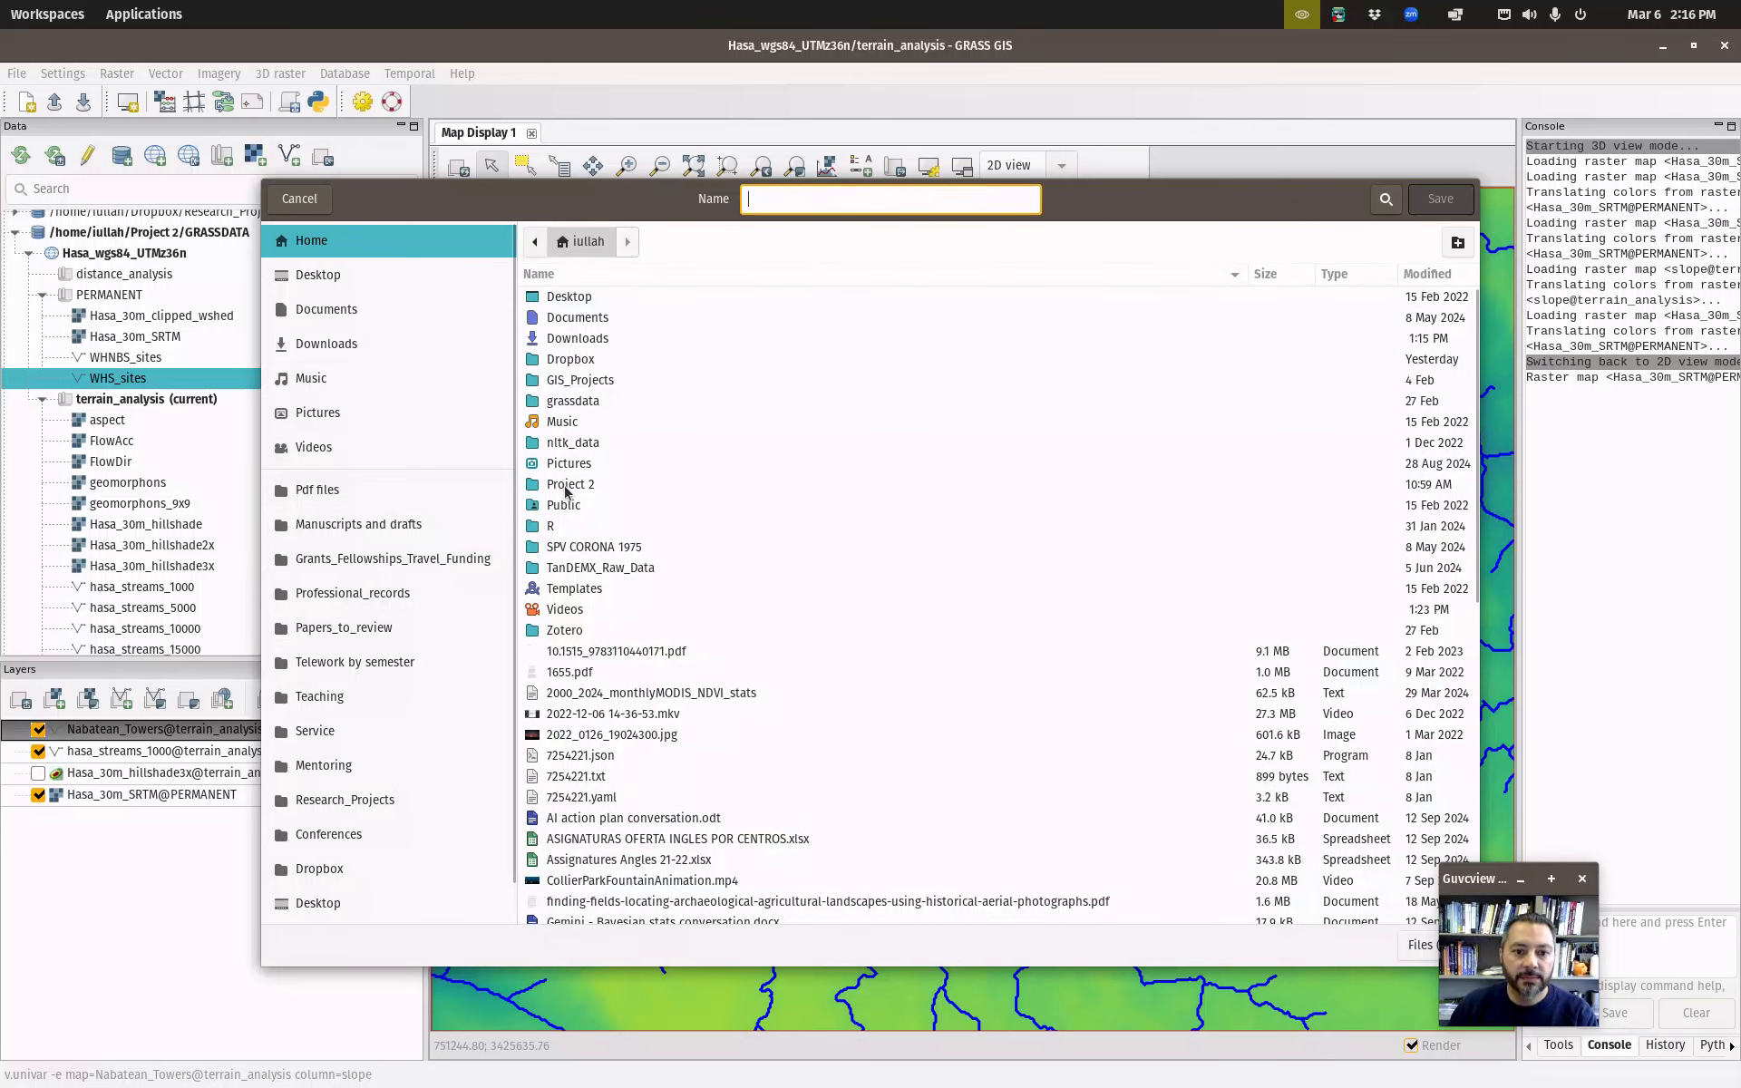
double_click(565, 486)
click(669, 341)
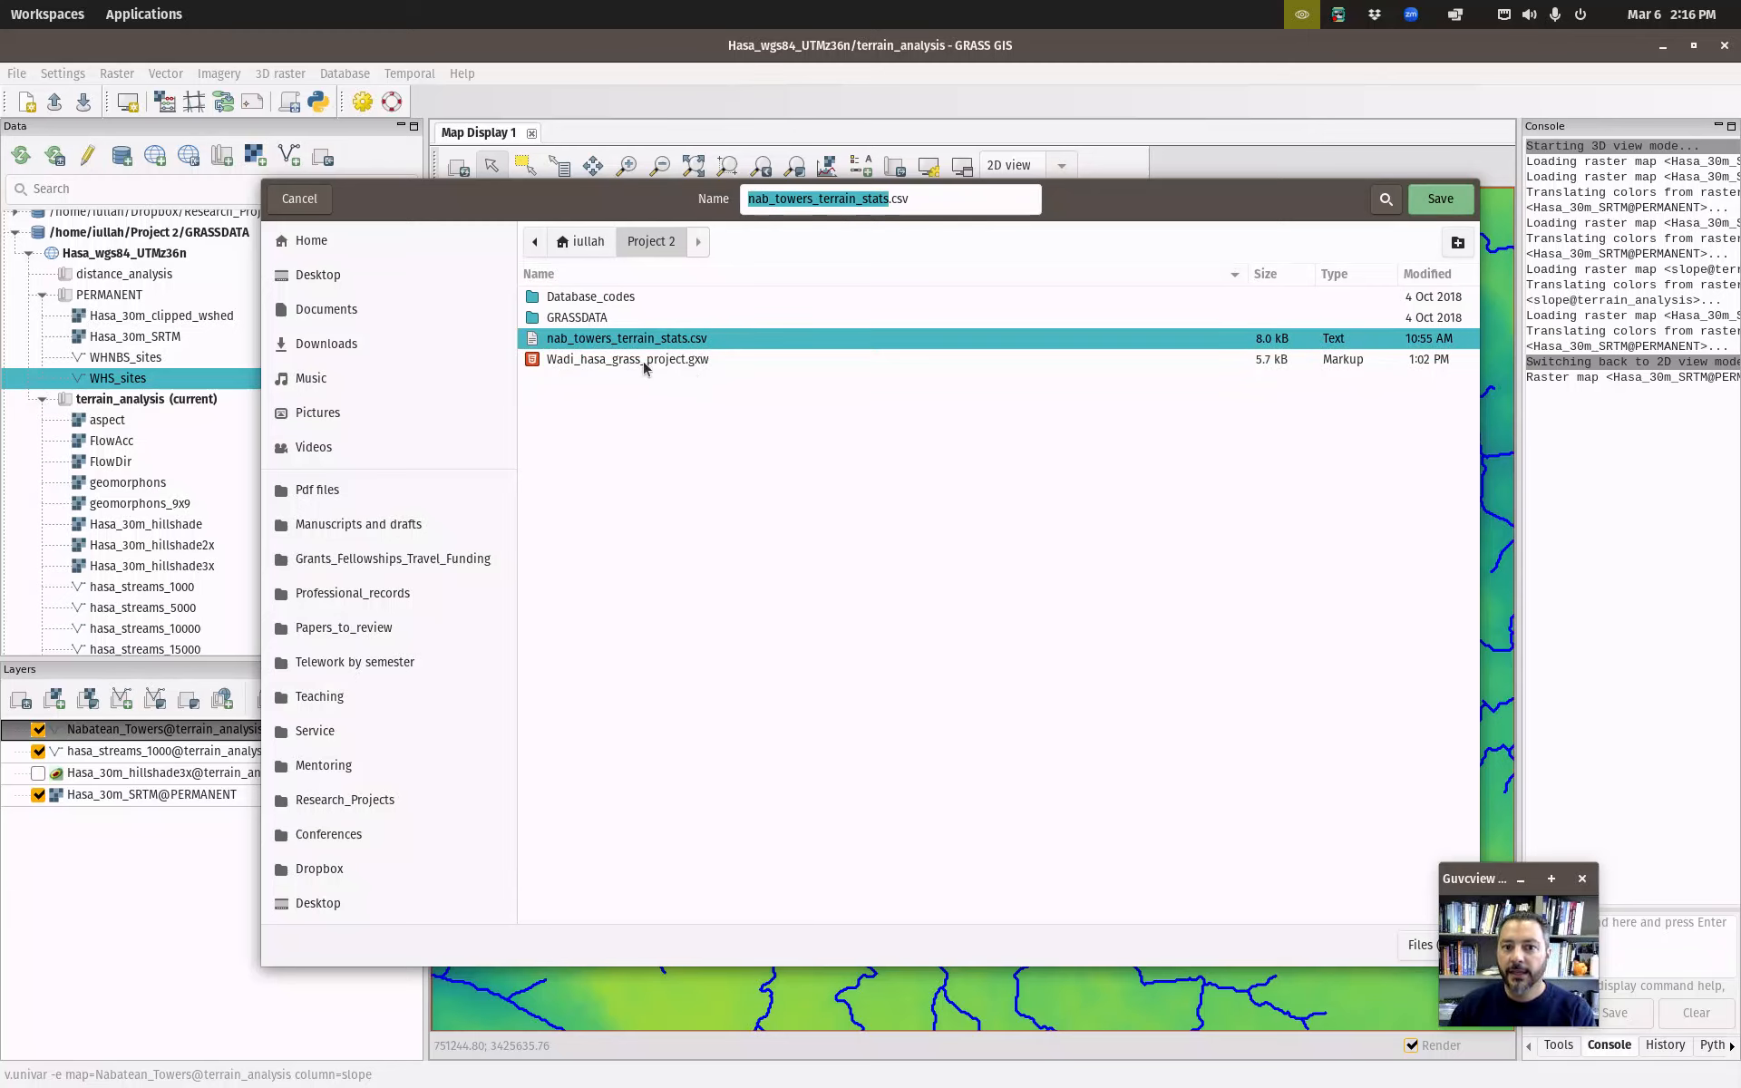
triple_click(987, 199)
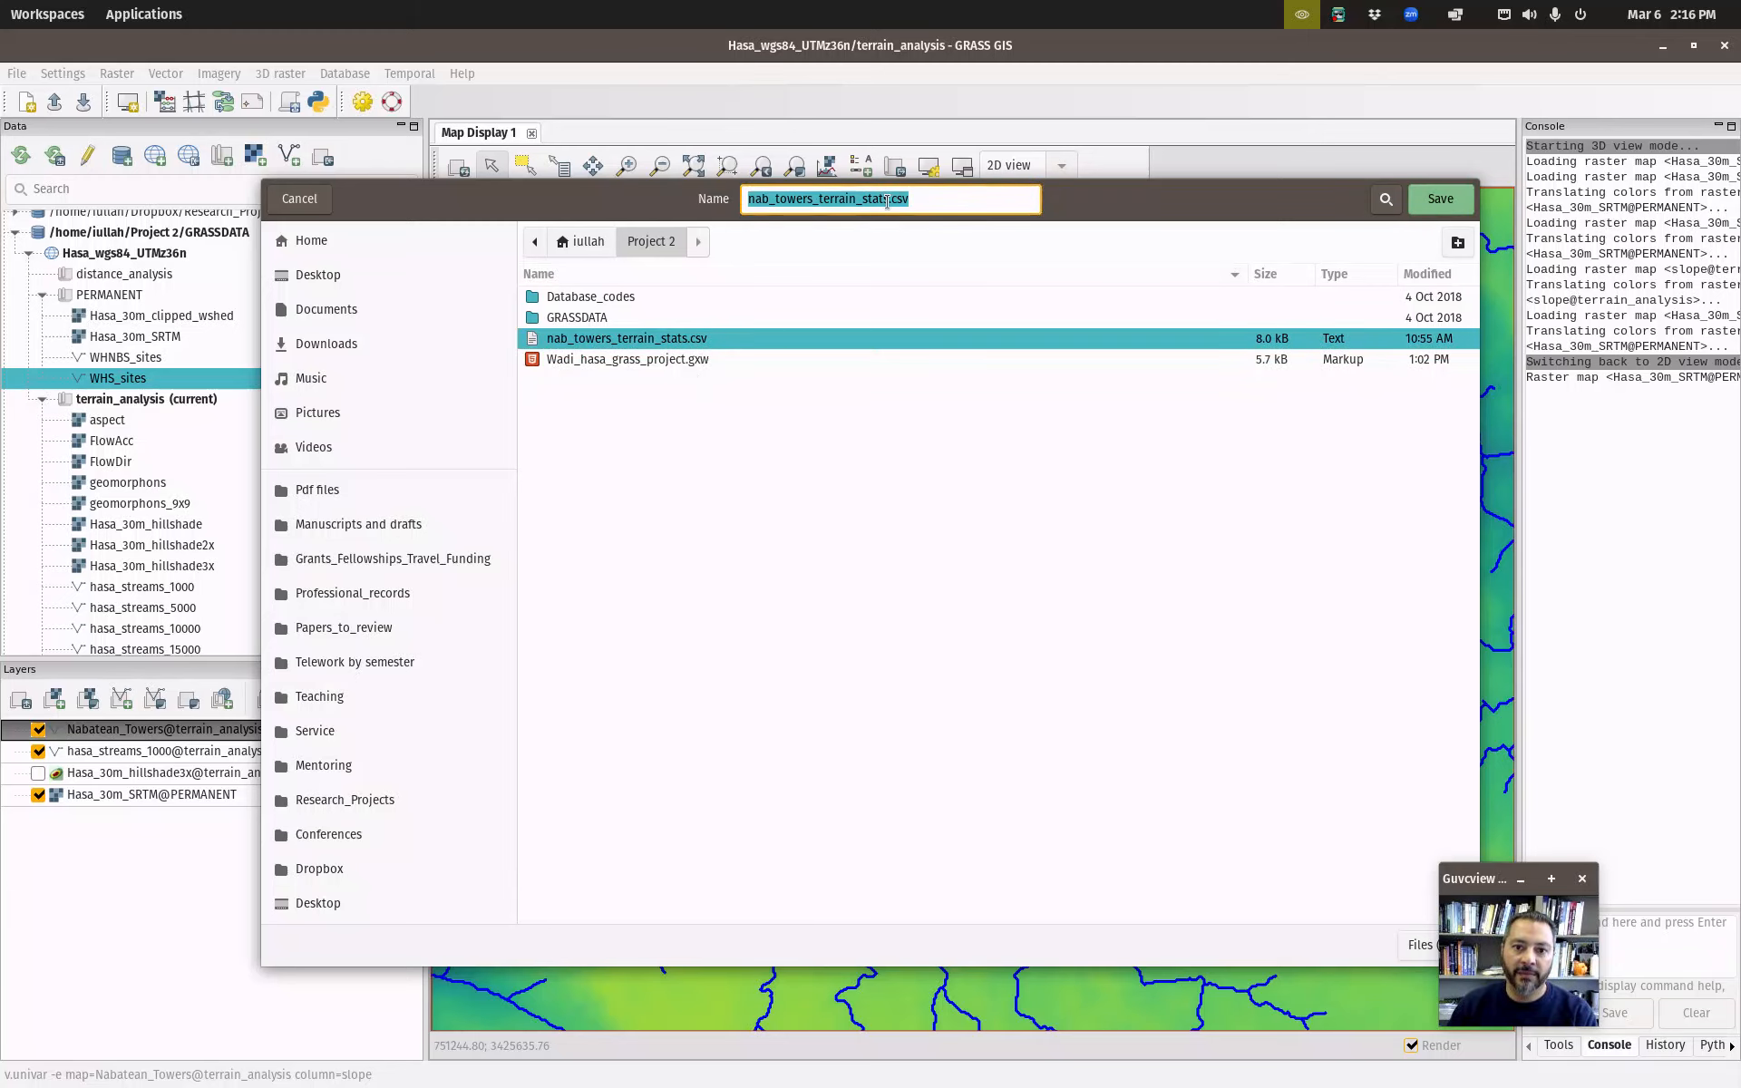
click(1441, 199)
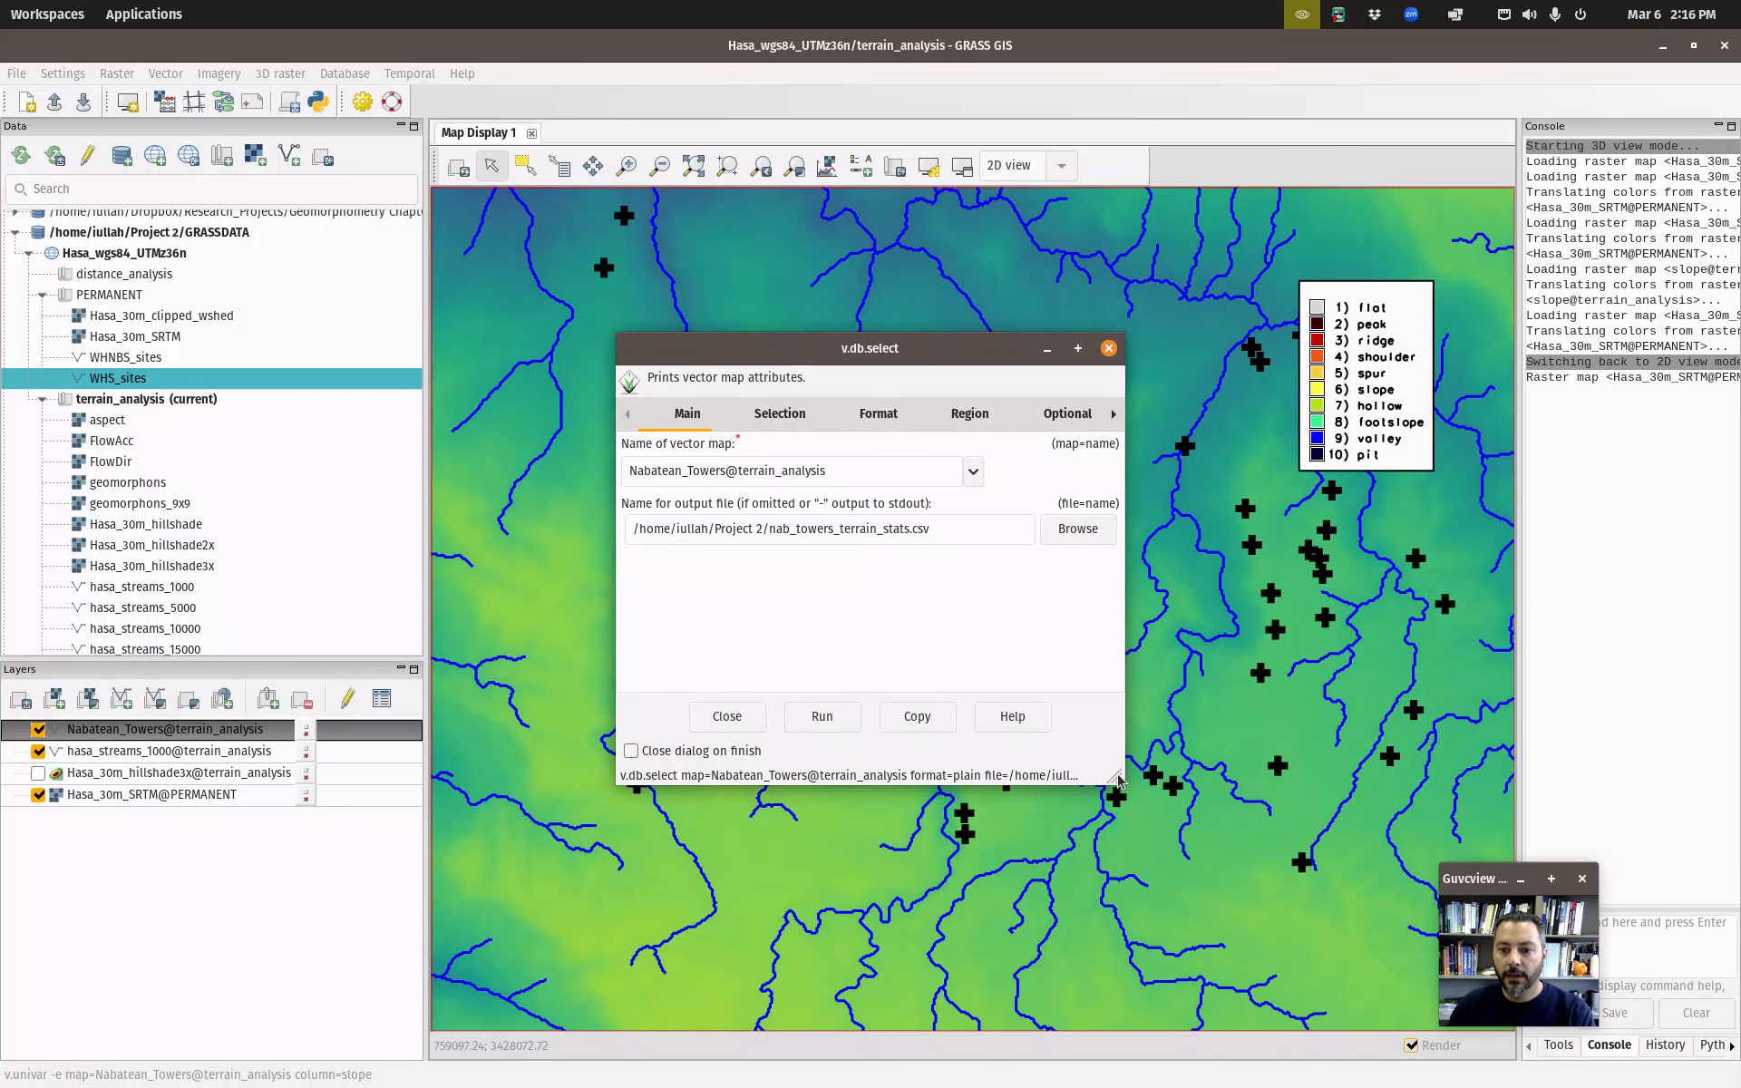
Set the v.db.select output format to csv with a comma field separator, and close the tool without running it.
drag(1118, 780, 1318, 882)
click(799, 414)
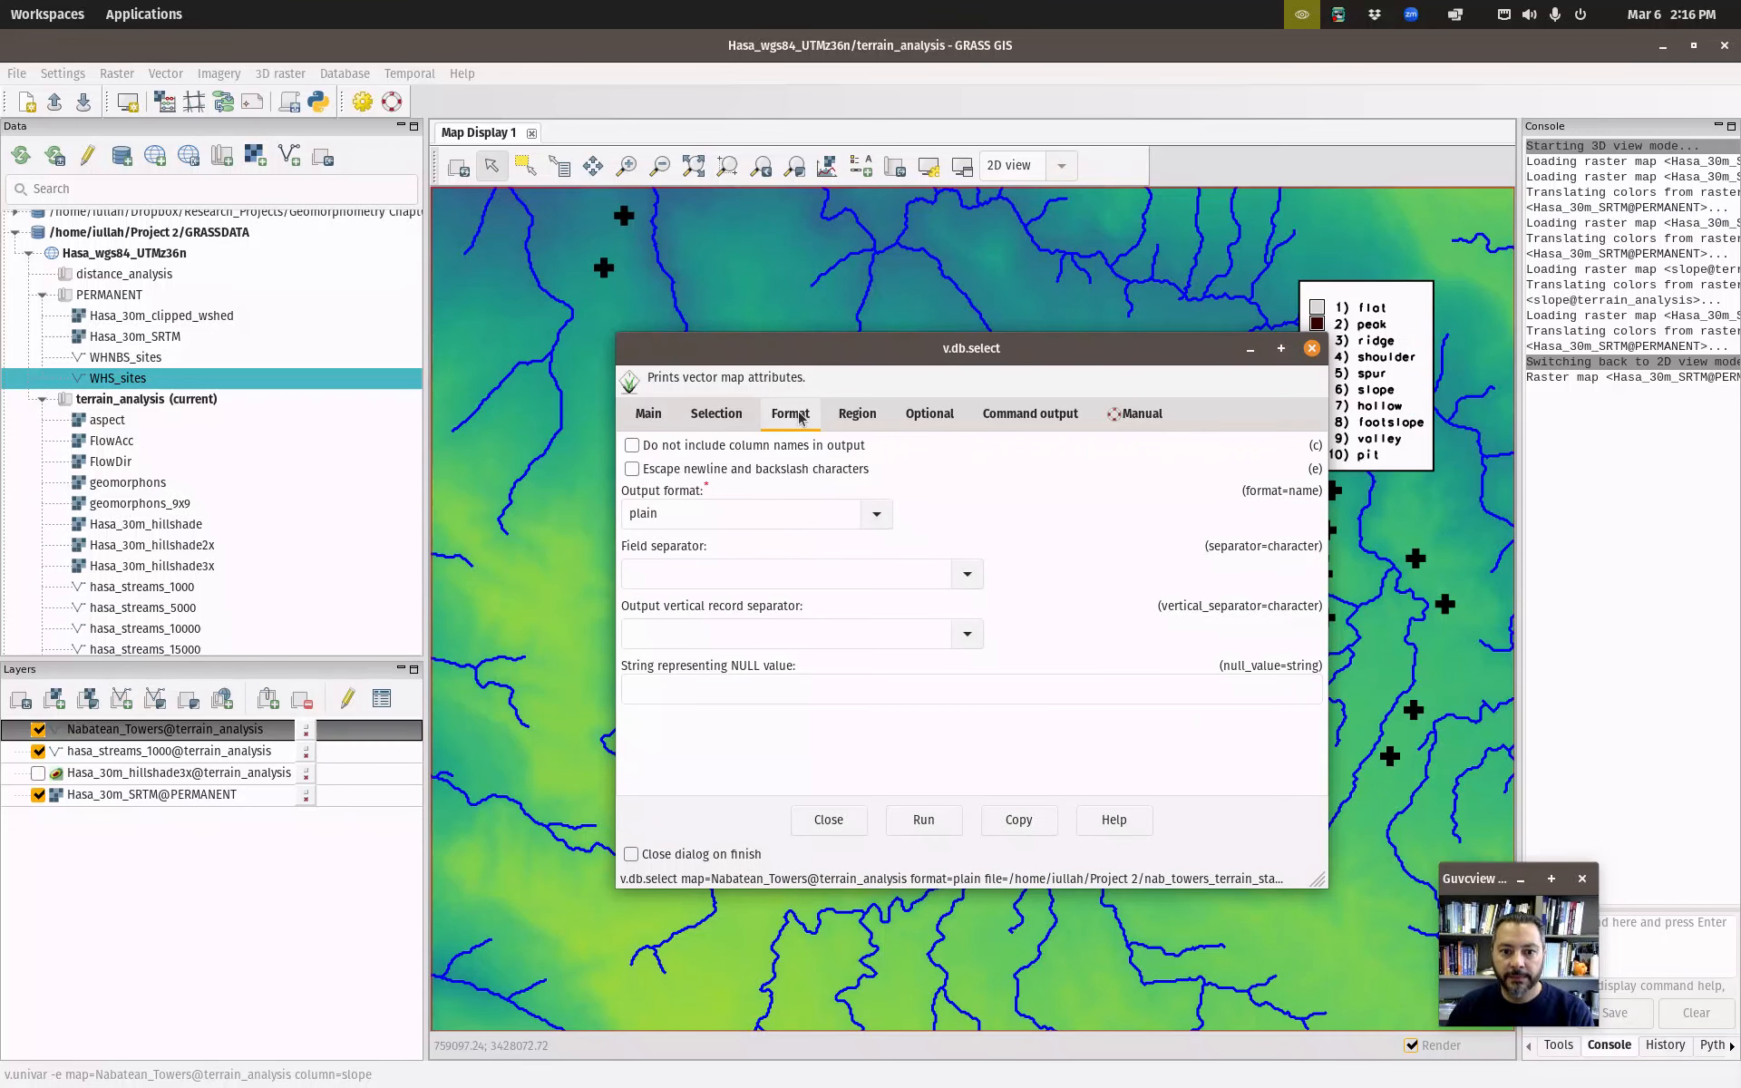
click(810, 523)
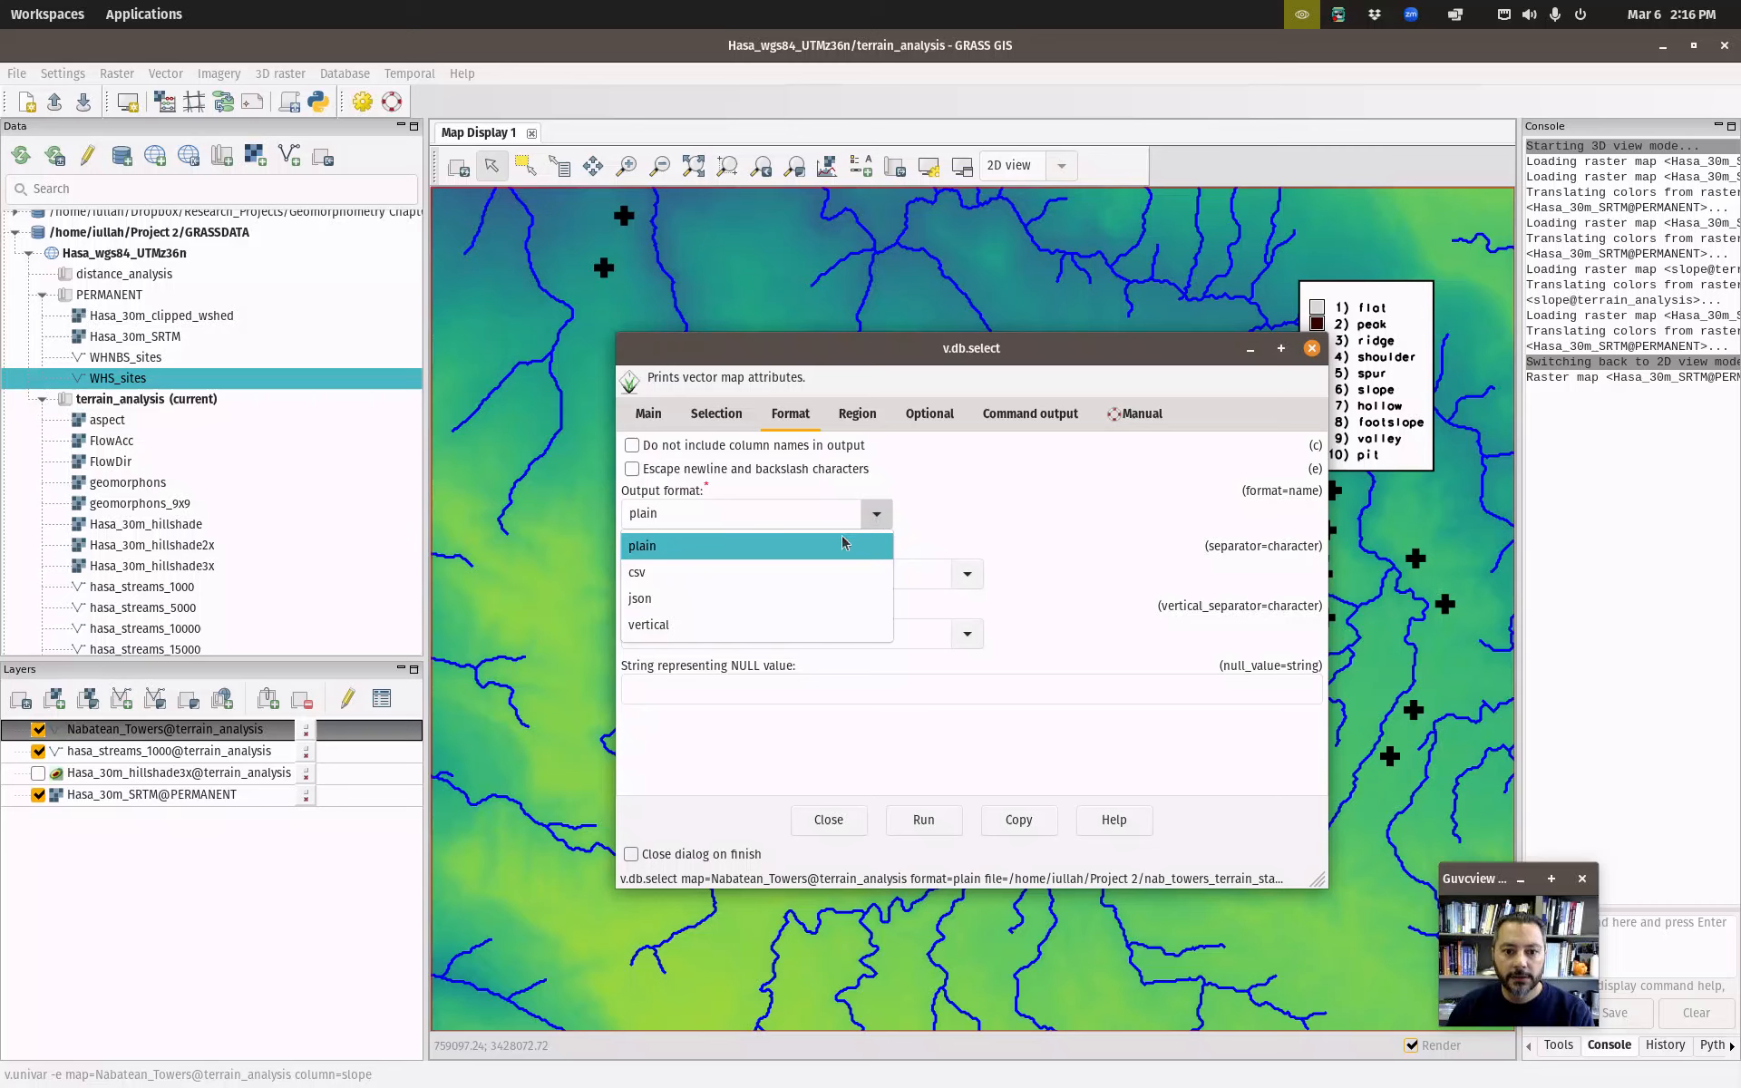
click(821, 573)
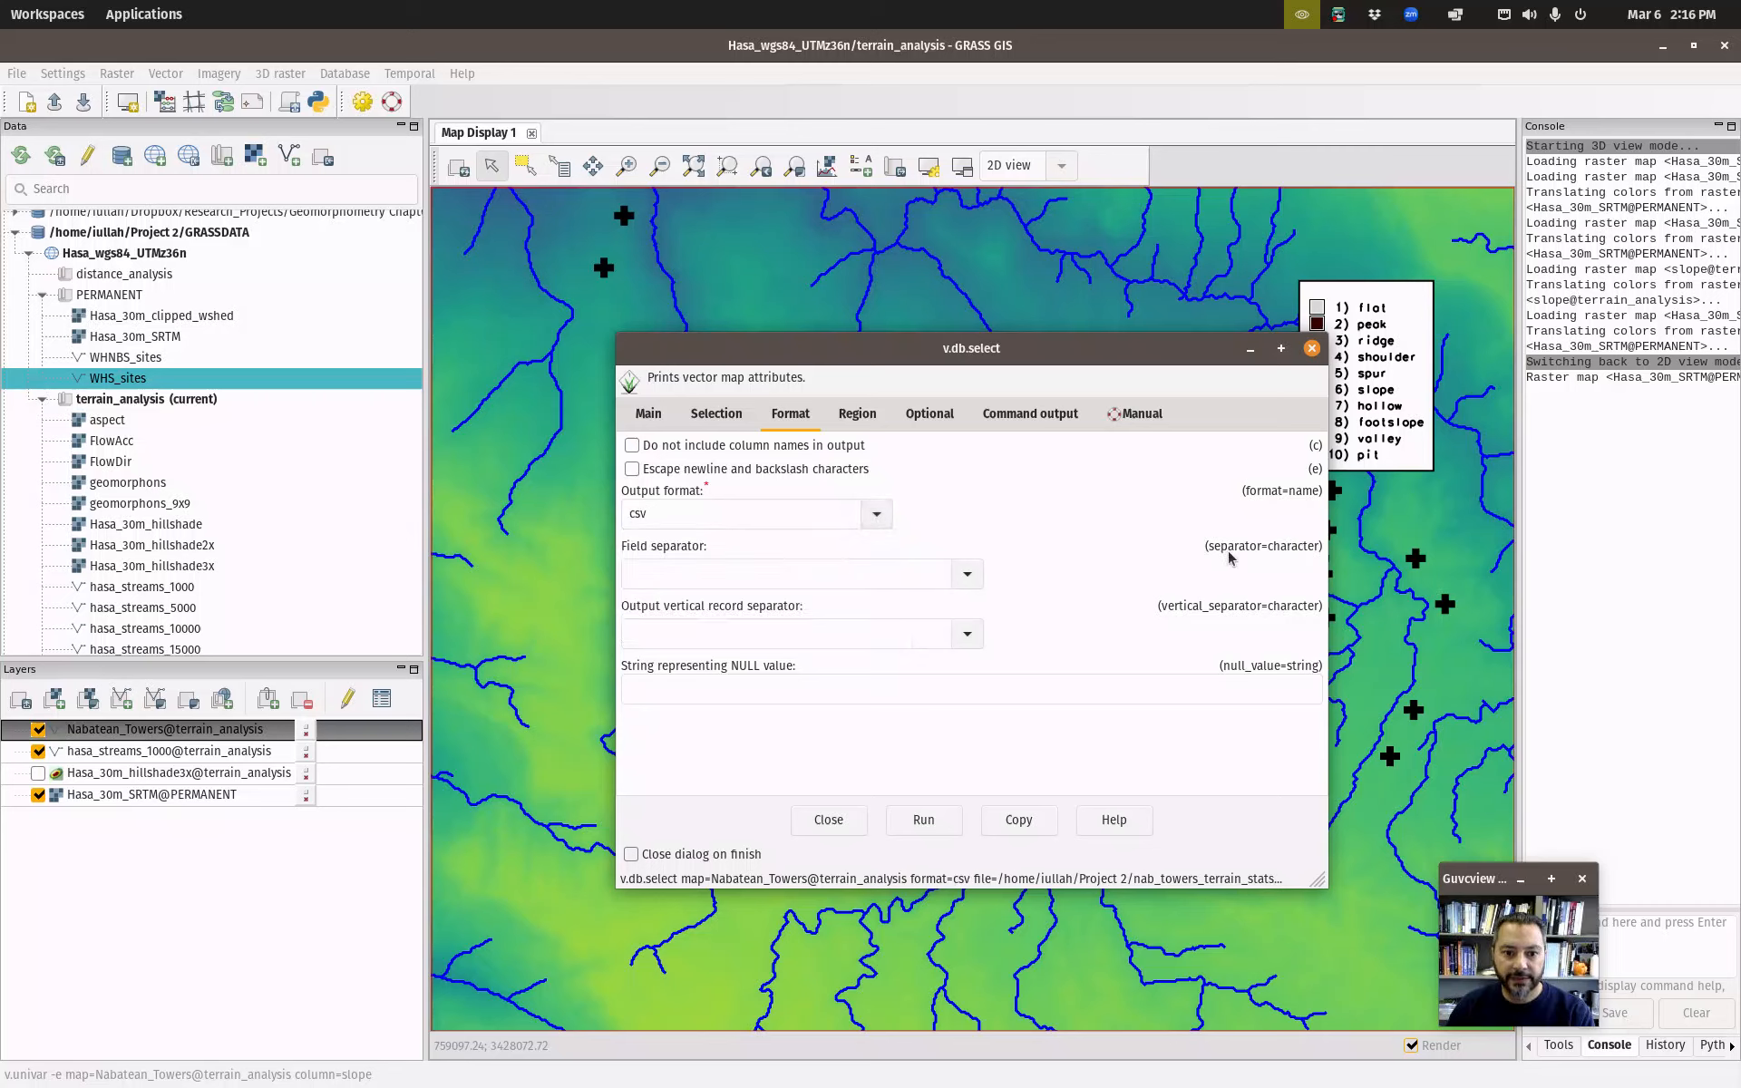
click(969, 575)
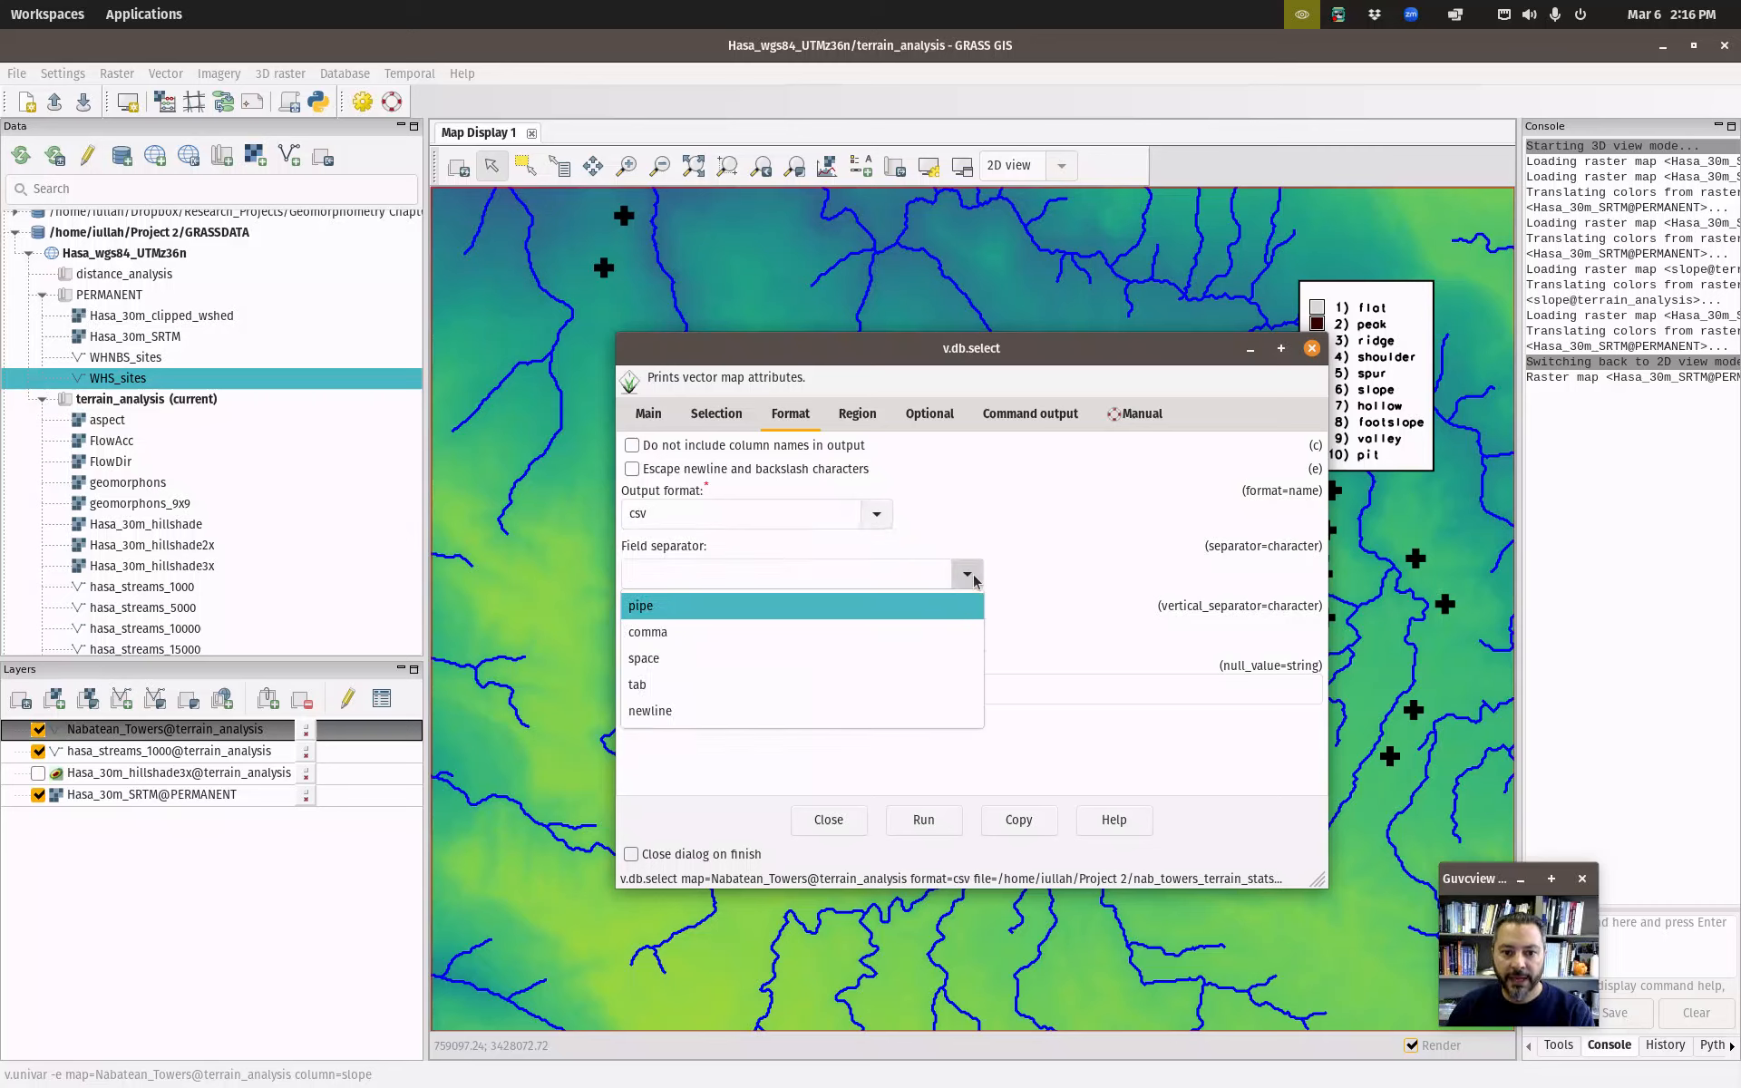
click(684, 632)
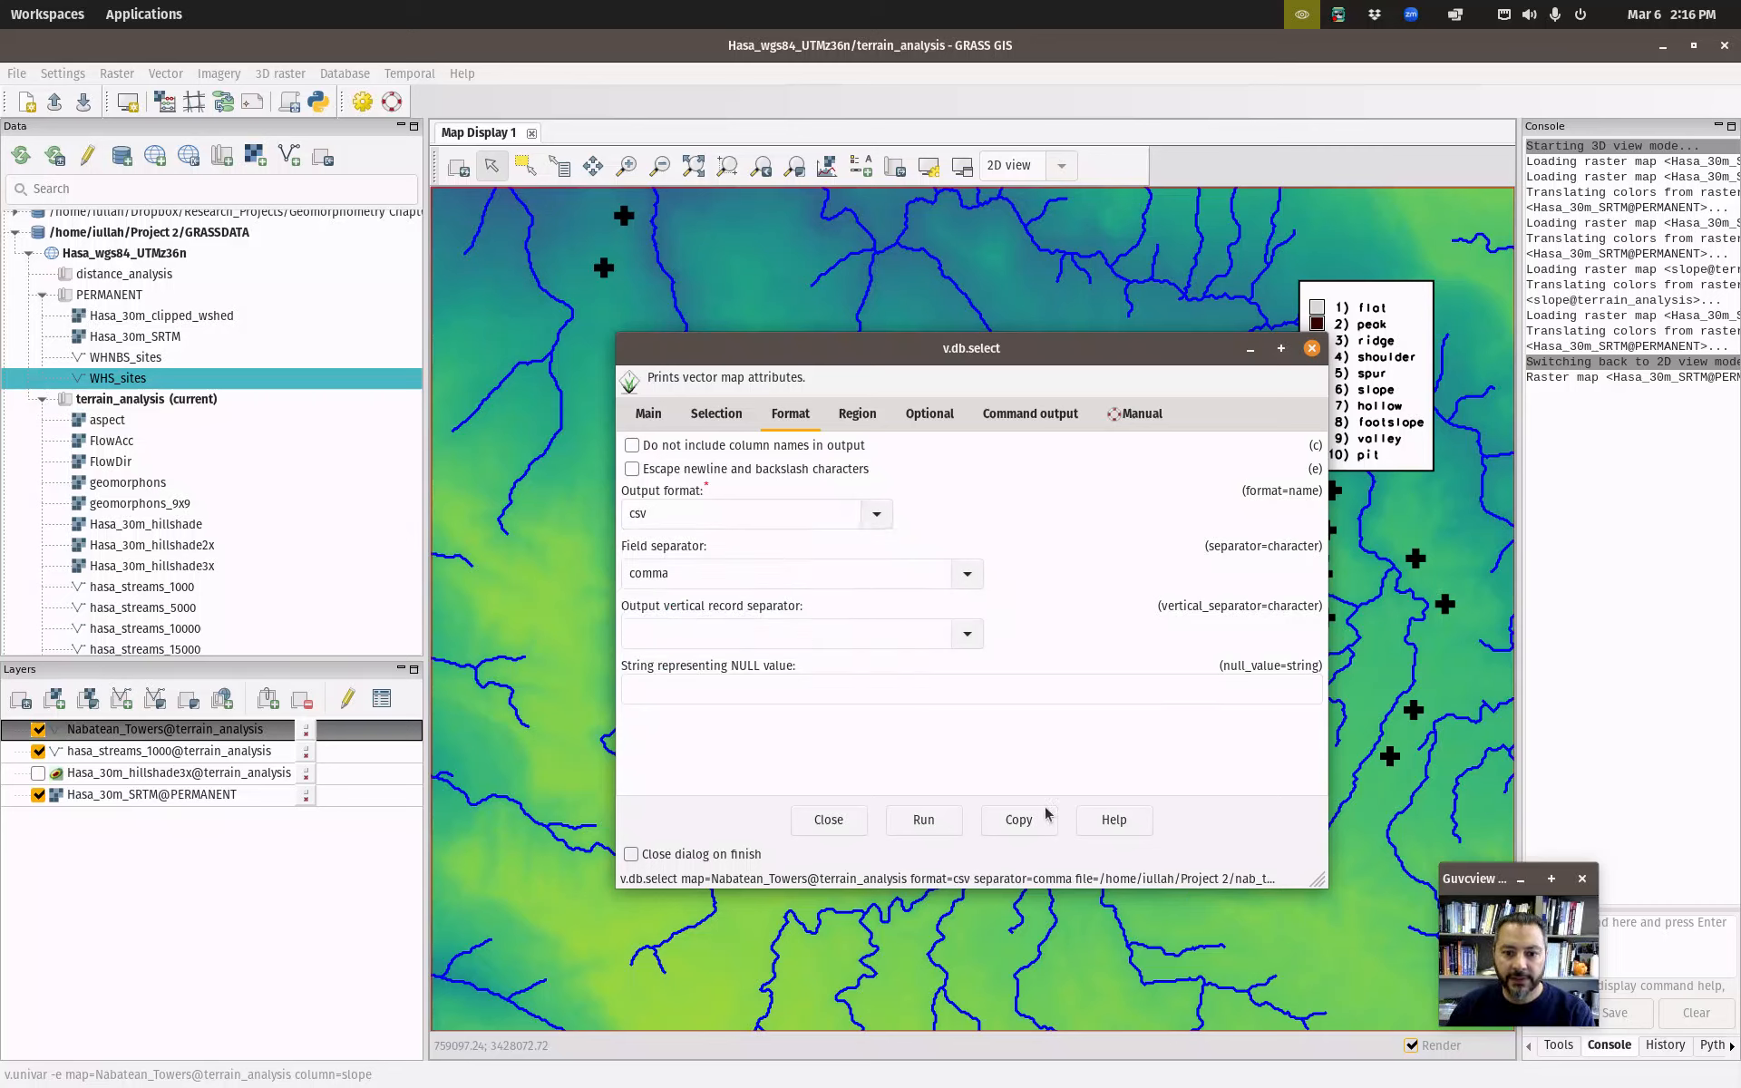
click(1312, 348)
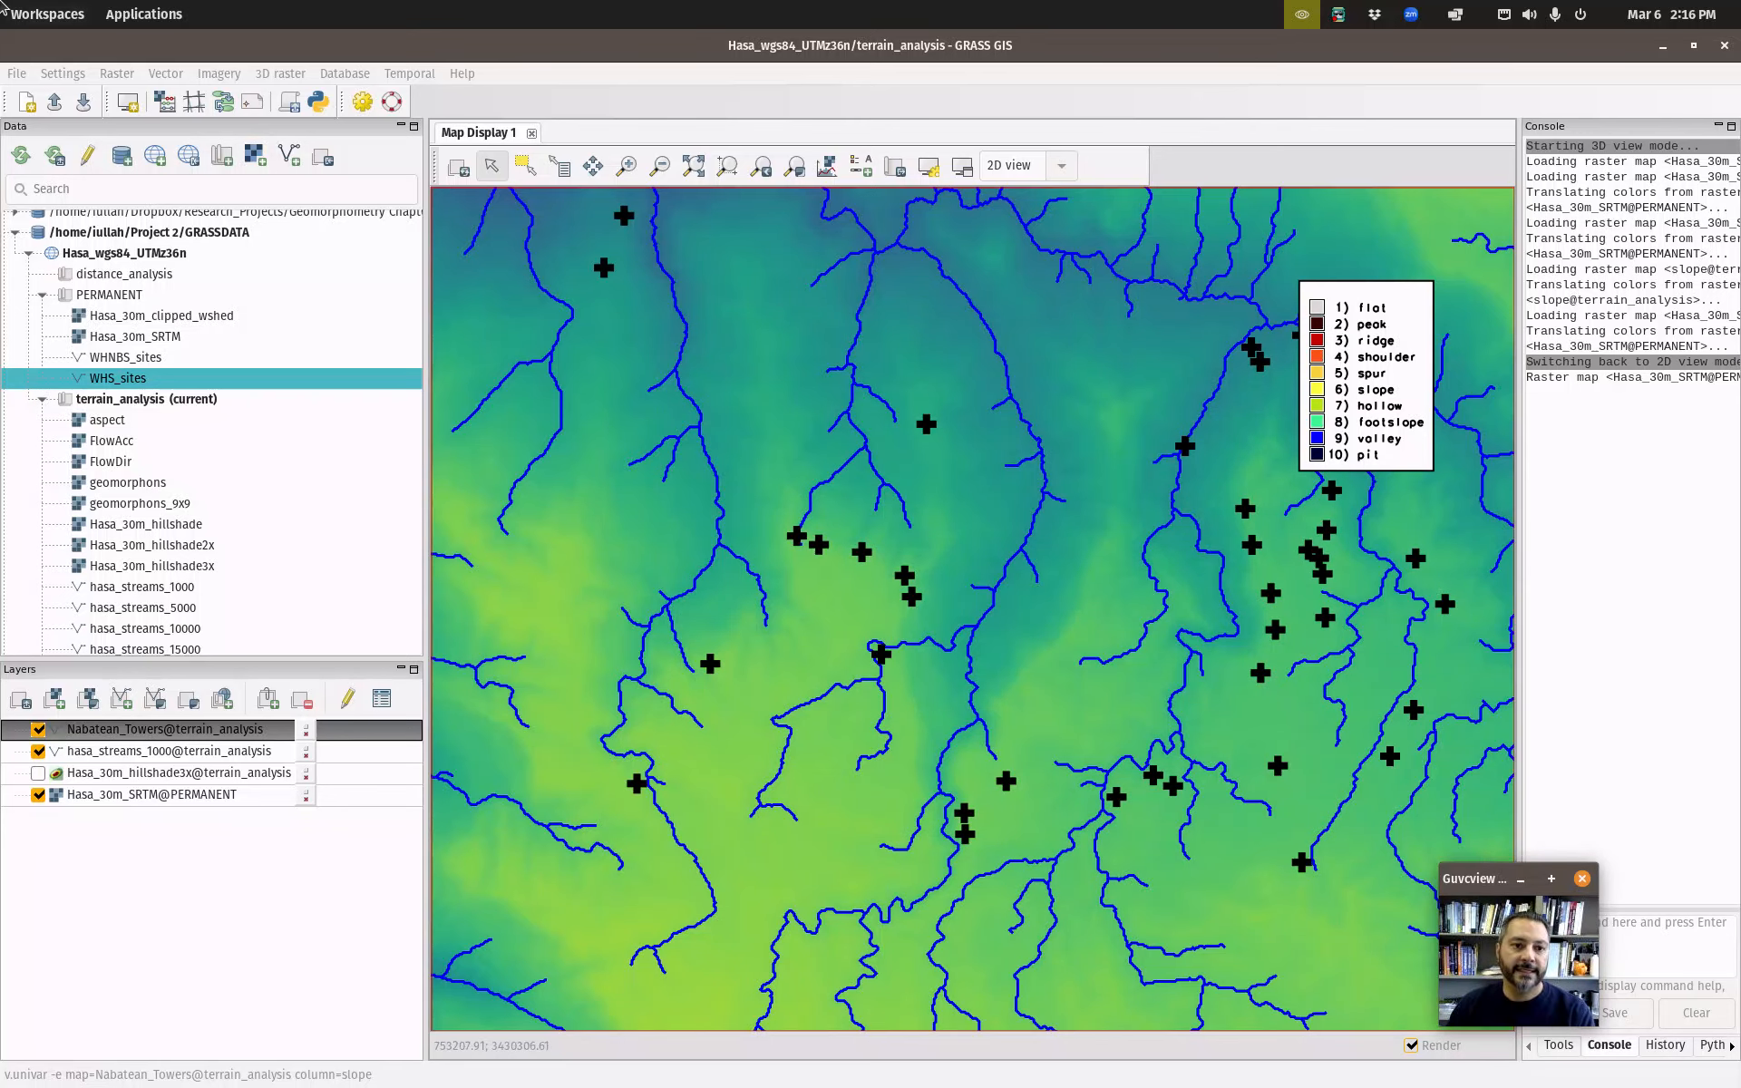
Switch to the file manager and open nab_towers_terrain_stats.csv from the Project 2 folder with LibreOffice Calc.
mouse_move(2, 2)
click(1224, 410)
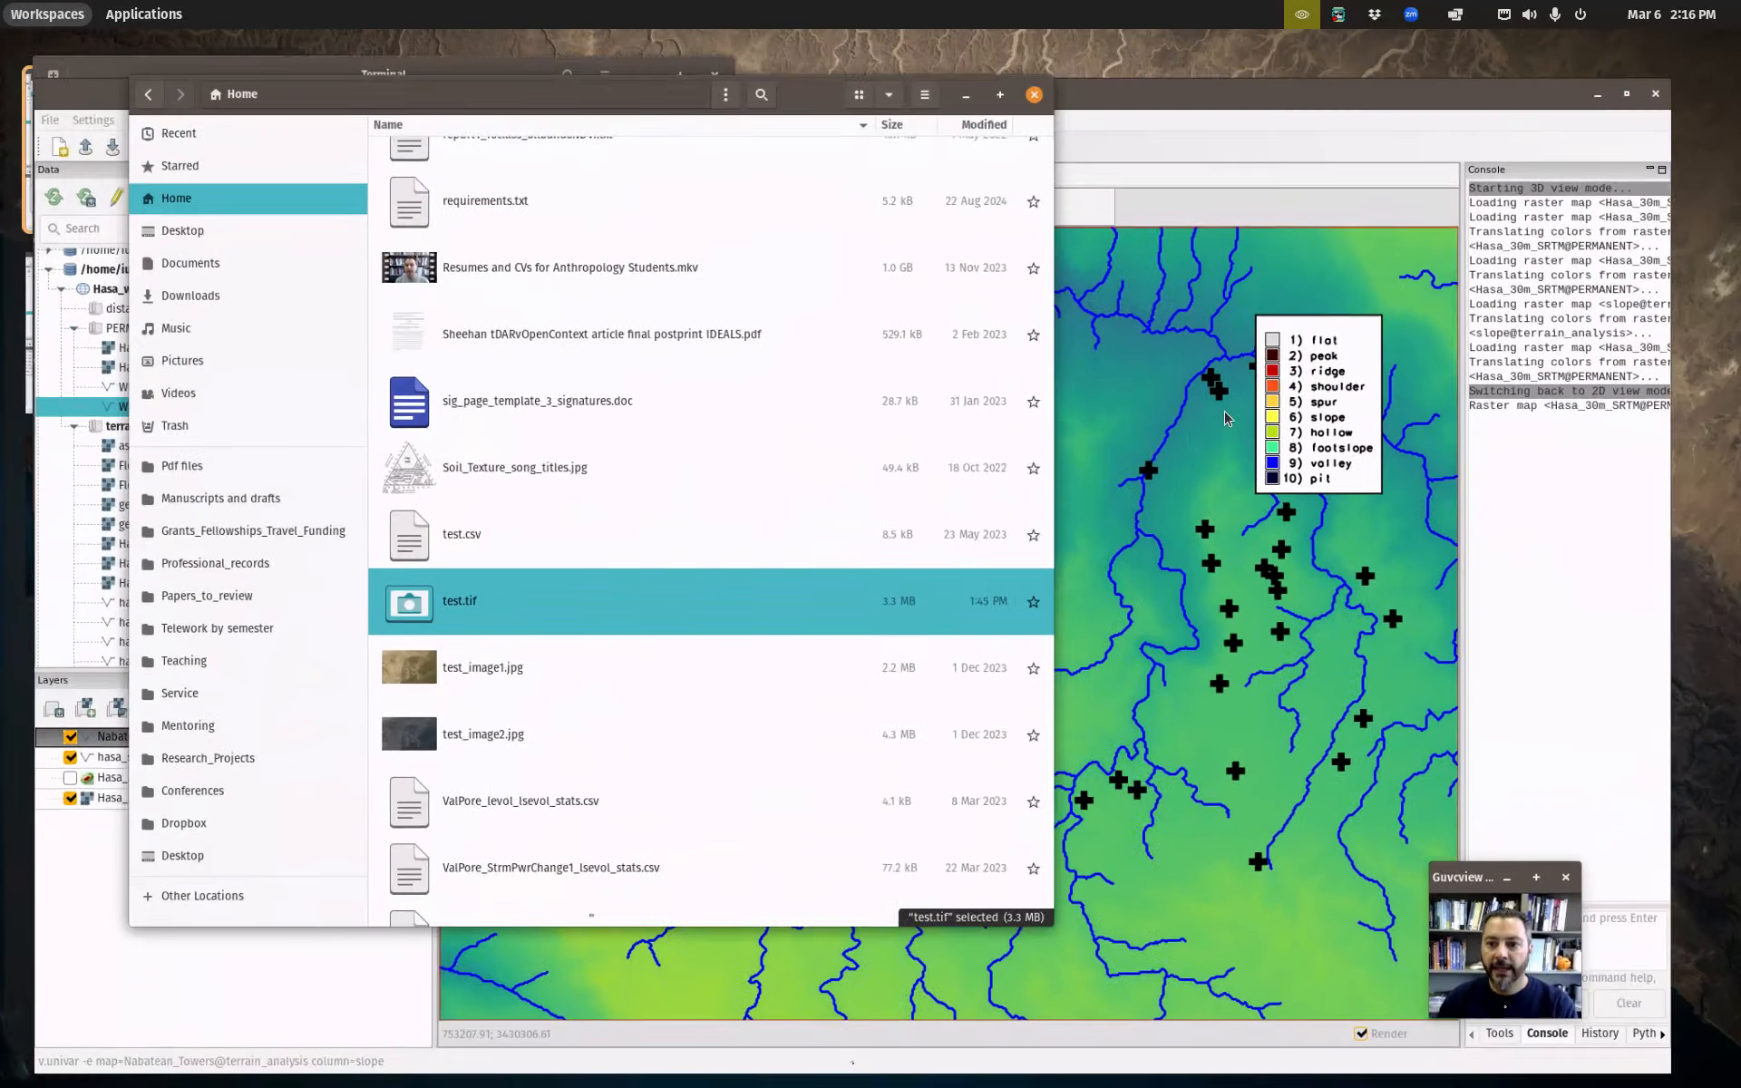
scroll(600, 282, up, 10)
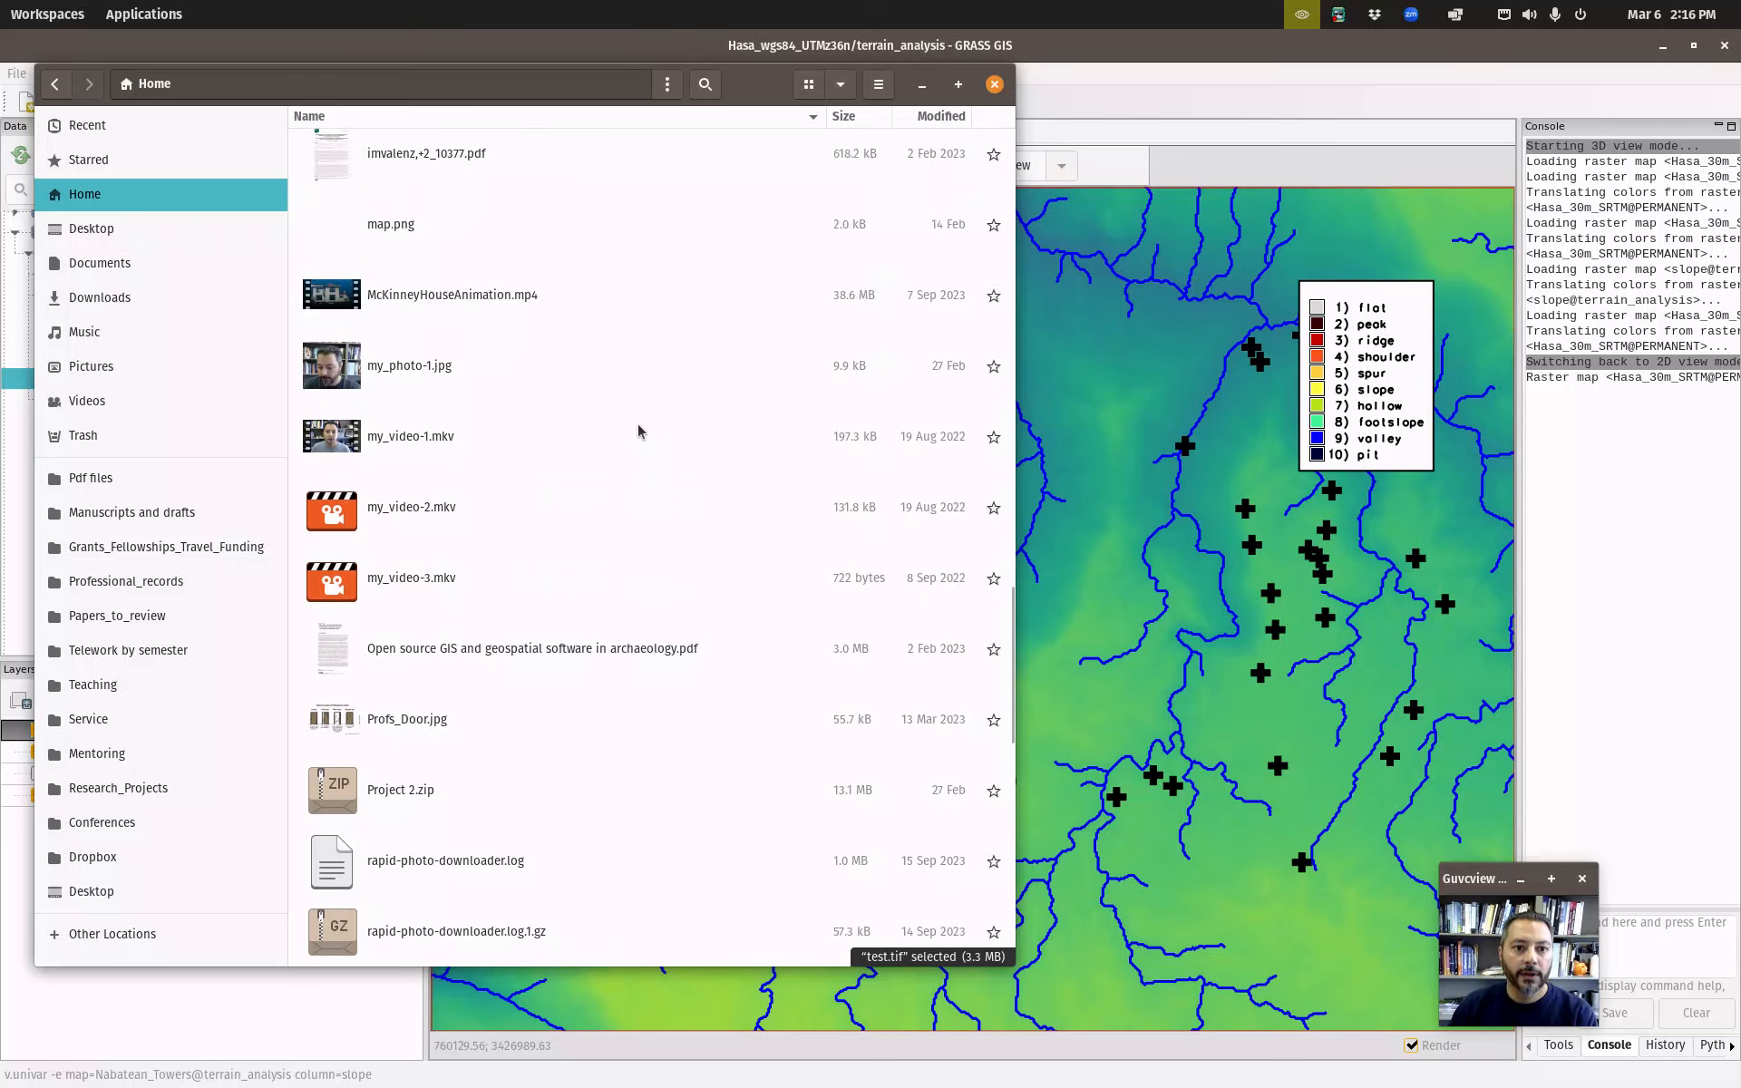
scroll(638, 431, up, 10)
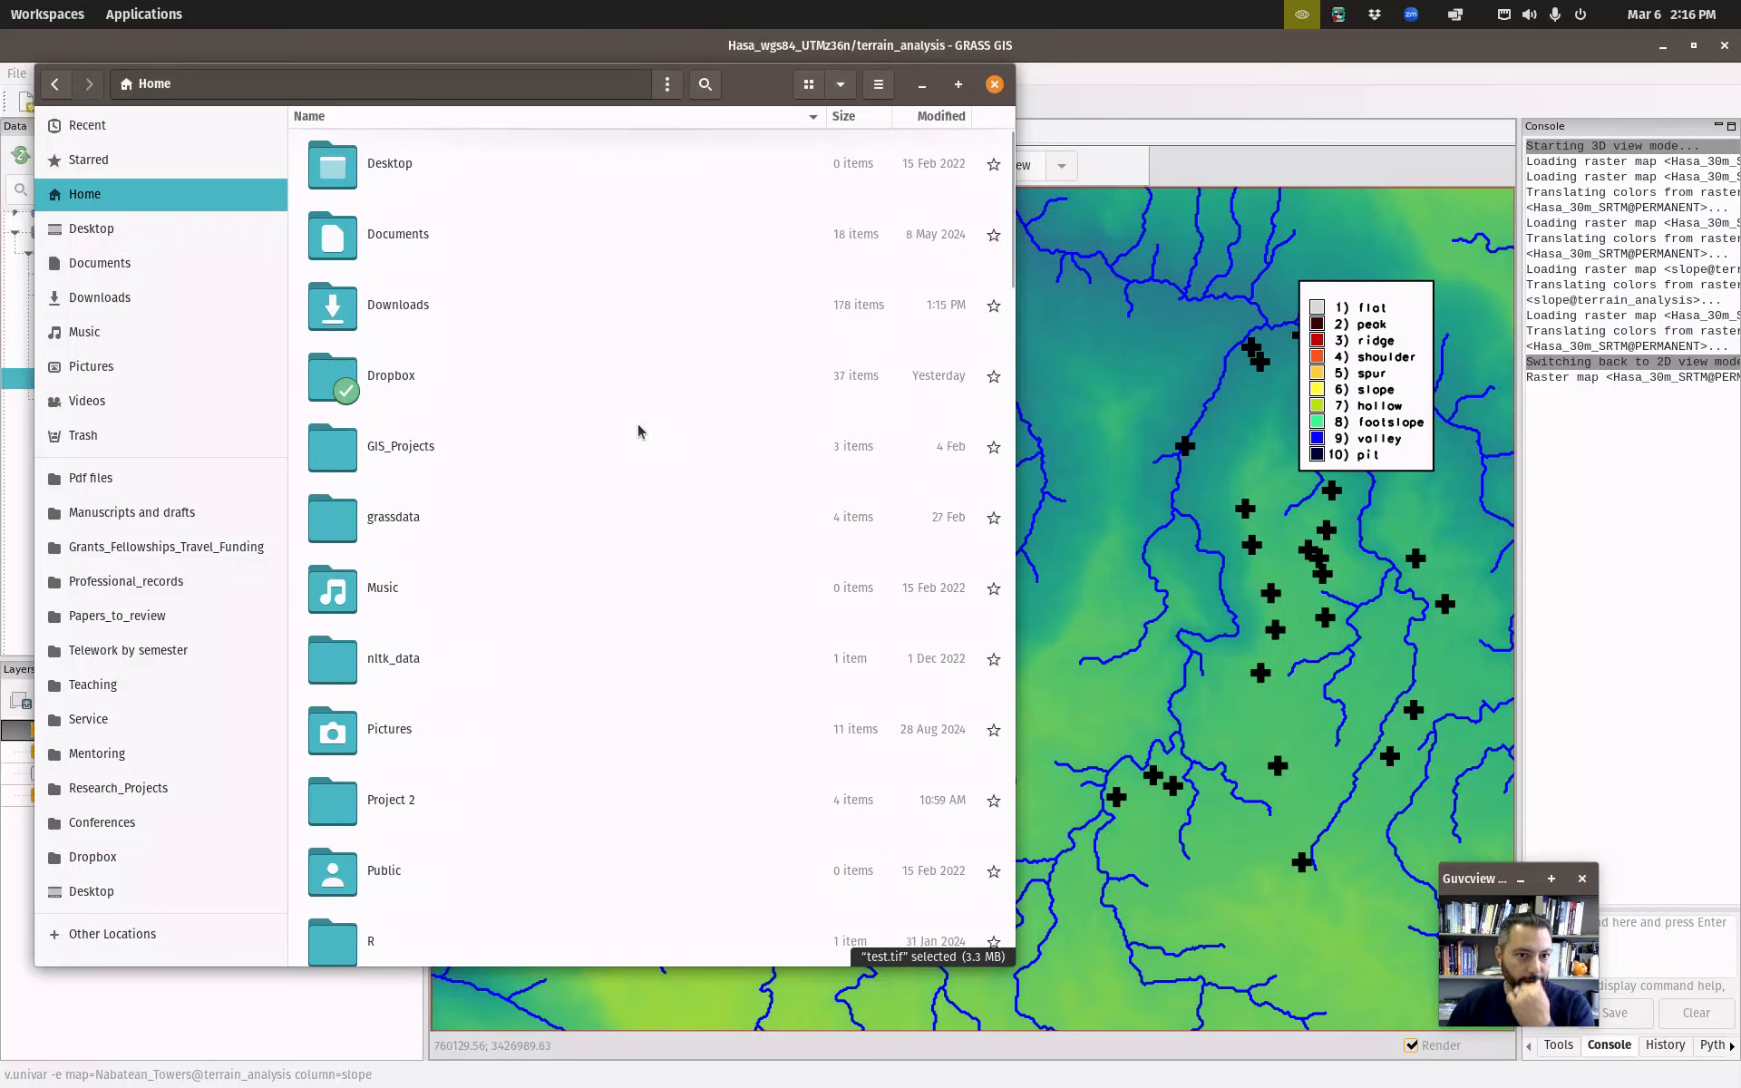
double_click(394, 802)
click(448, 311)
right_click(447, 308)
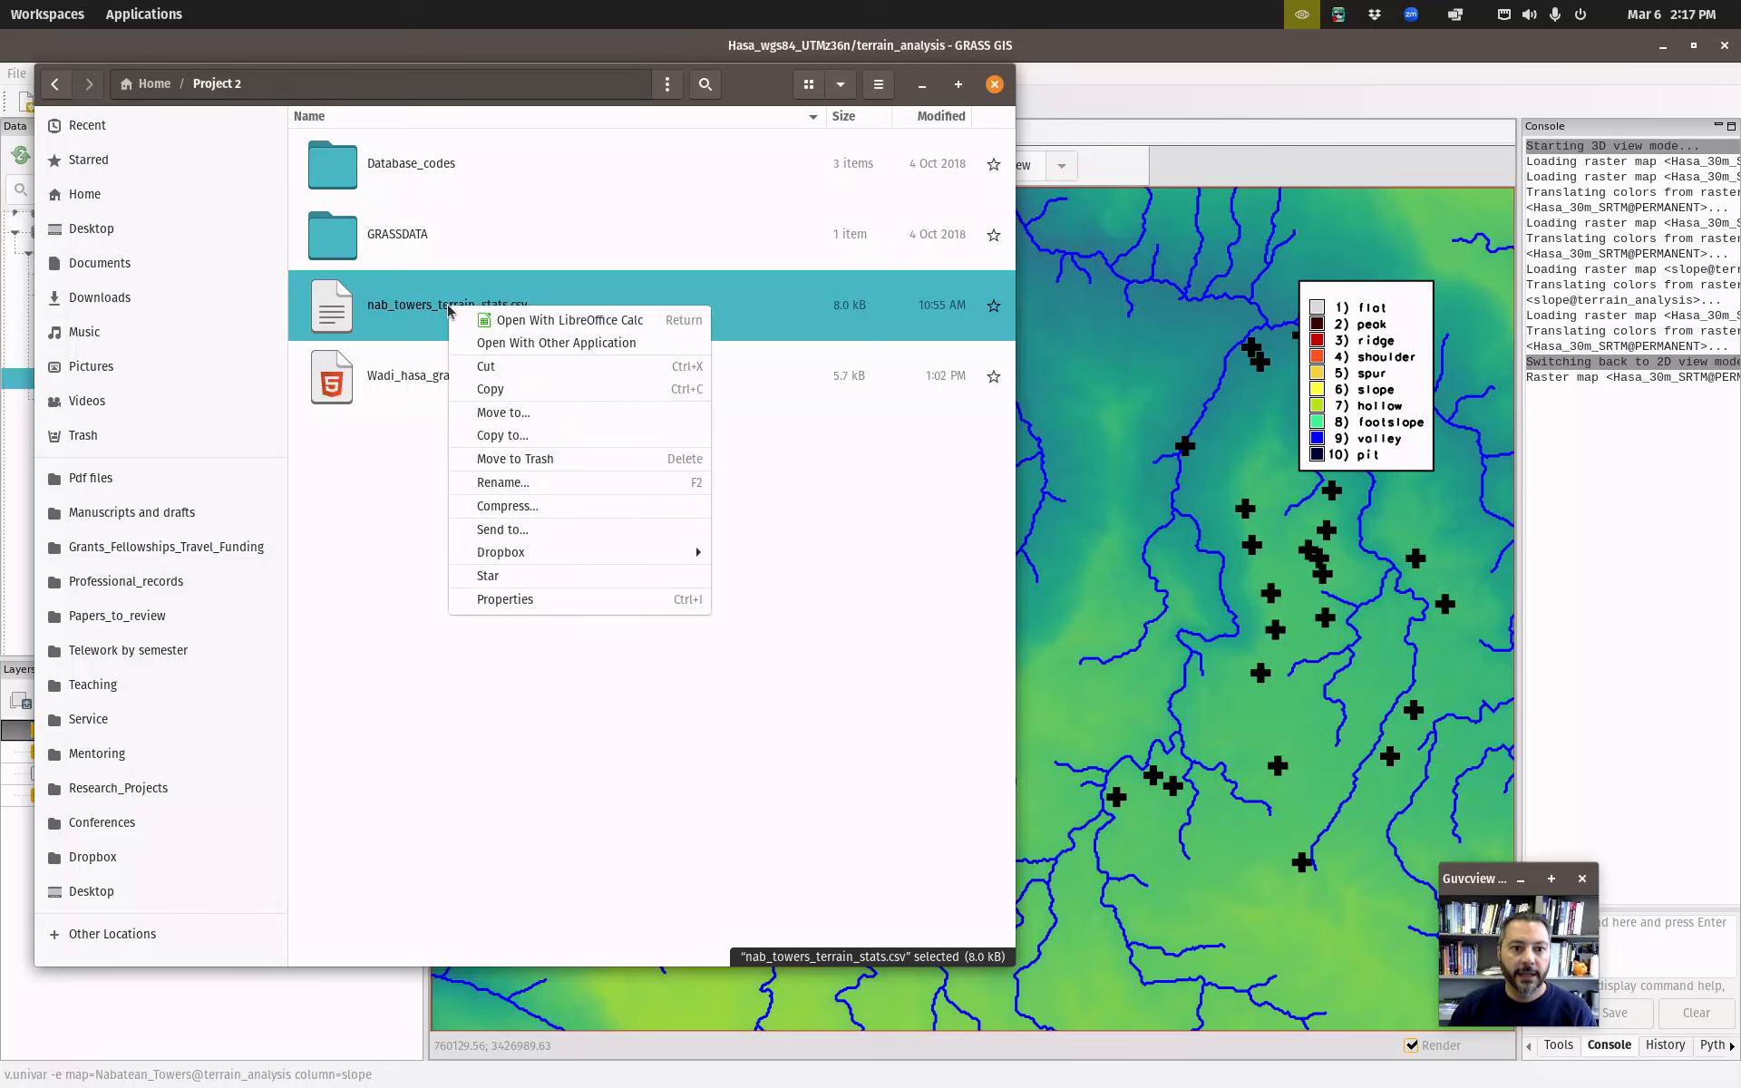
click(588, 329)
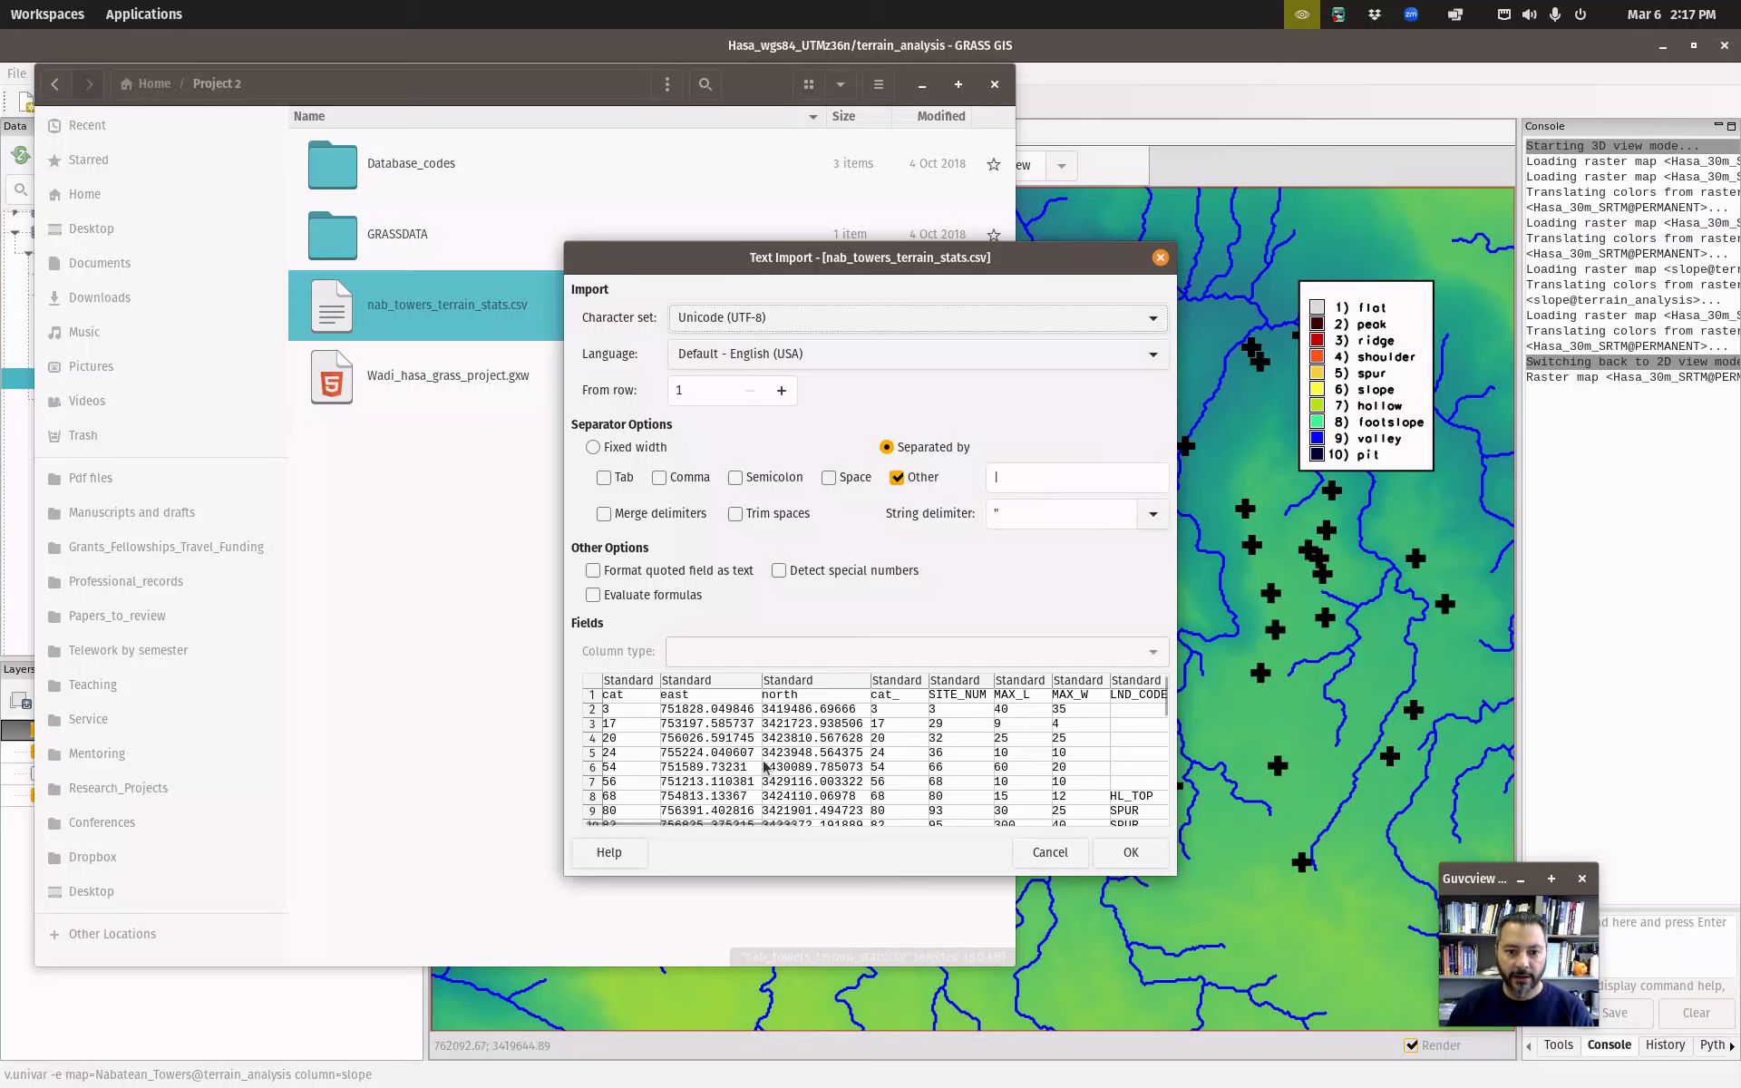
Import the CSV file into Calc with the vertical bar (|) as the other separator, and look through its rows.
click(982, 476)
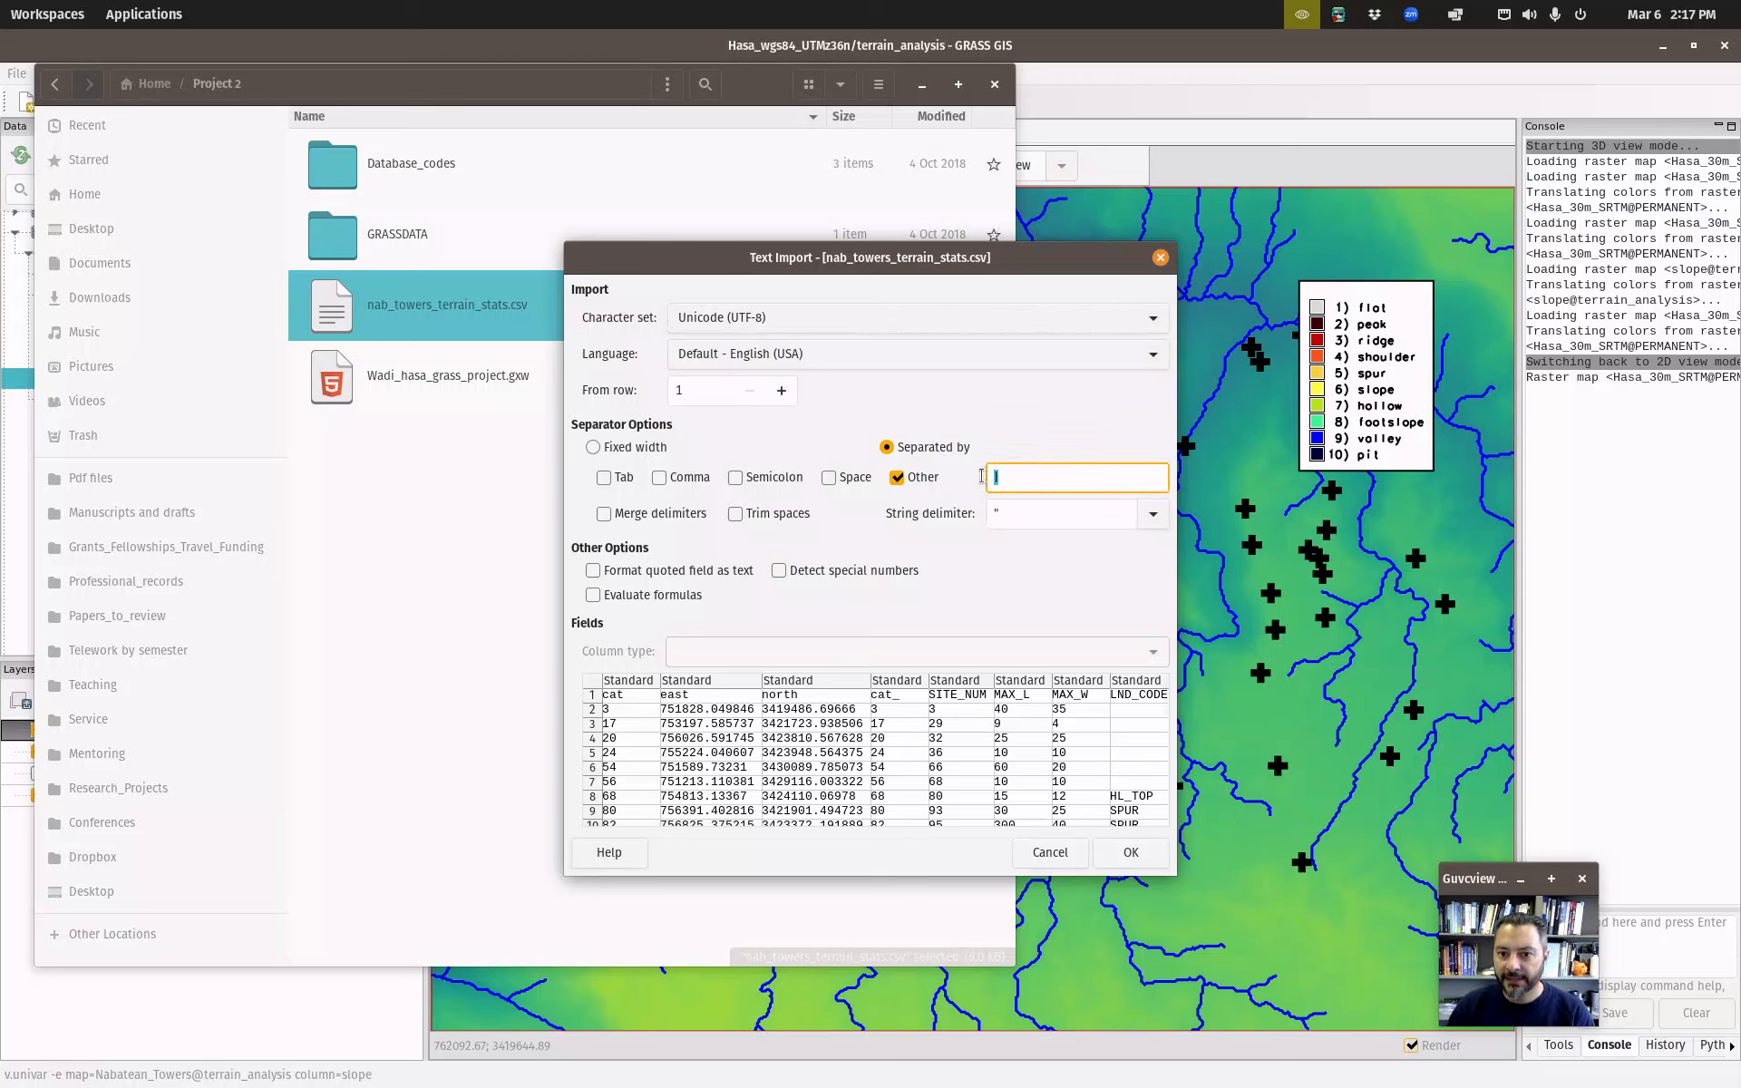
click(902, 478)
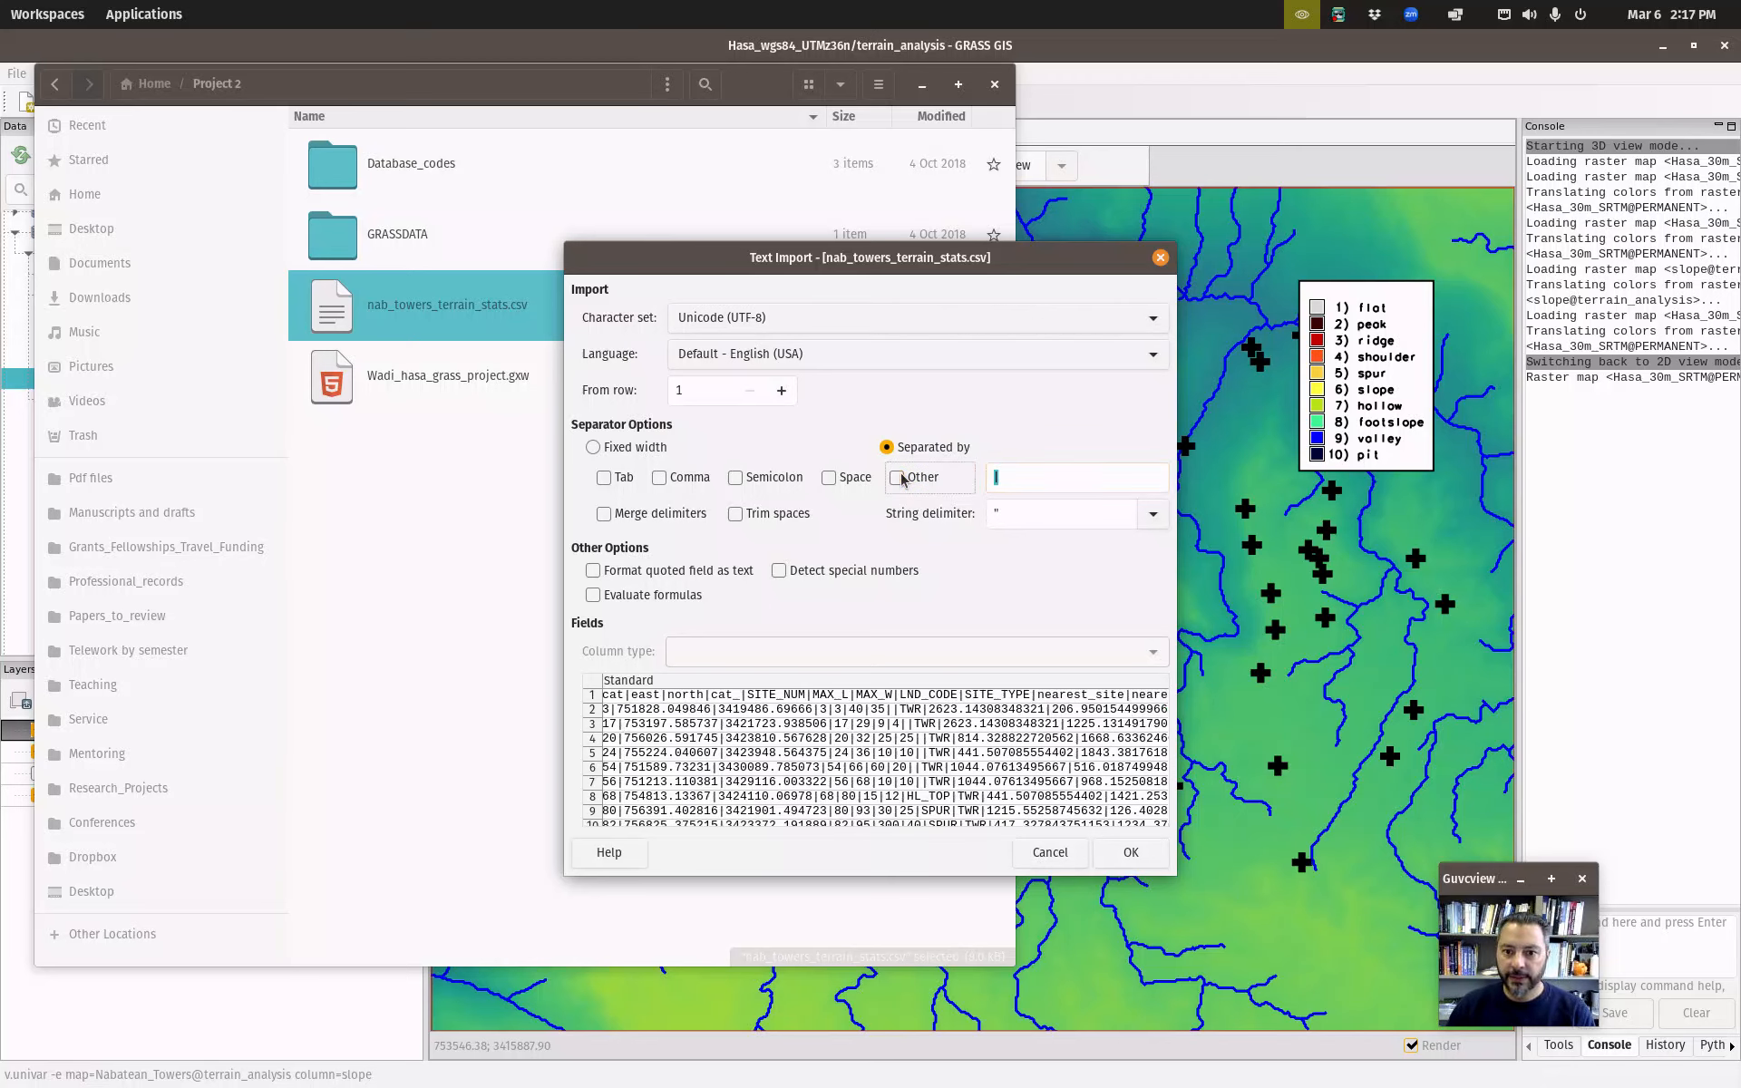
click(900, 481)
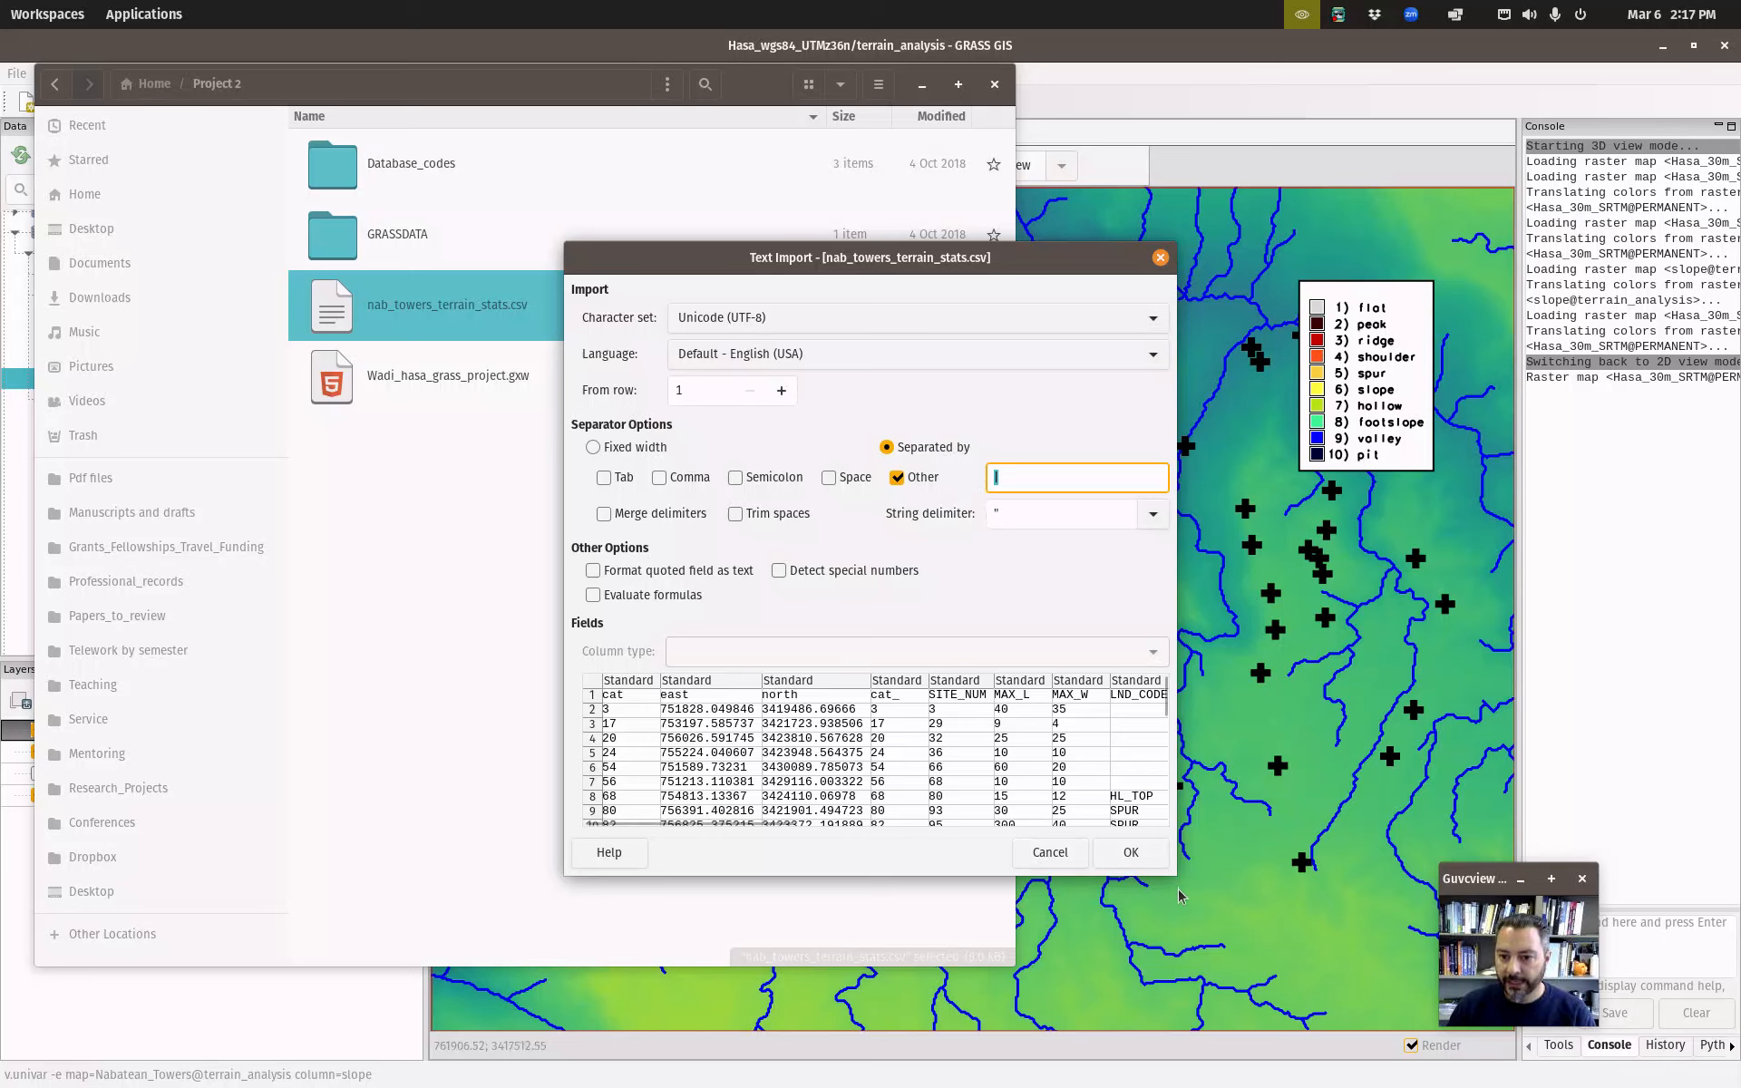
click(1149, 862)
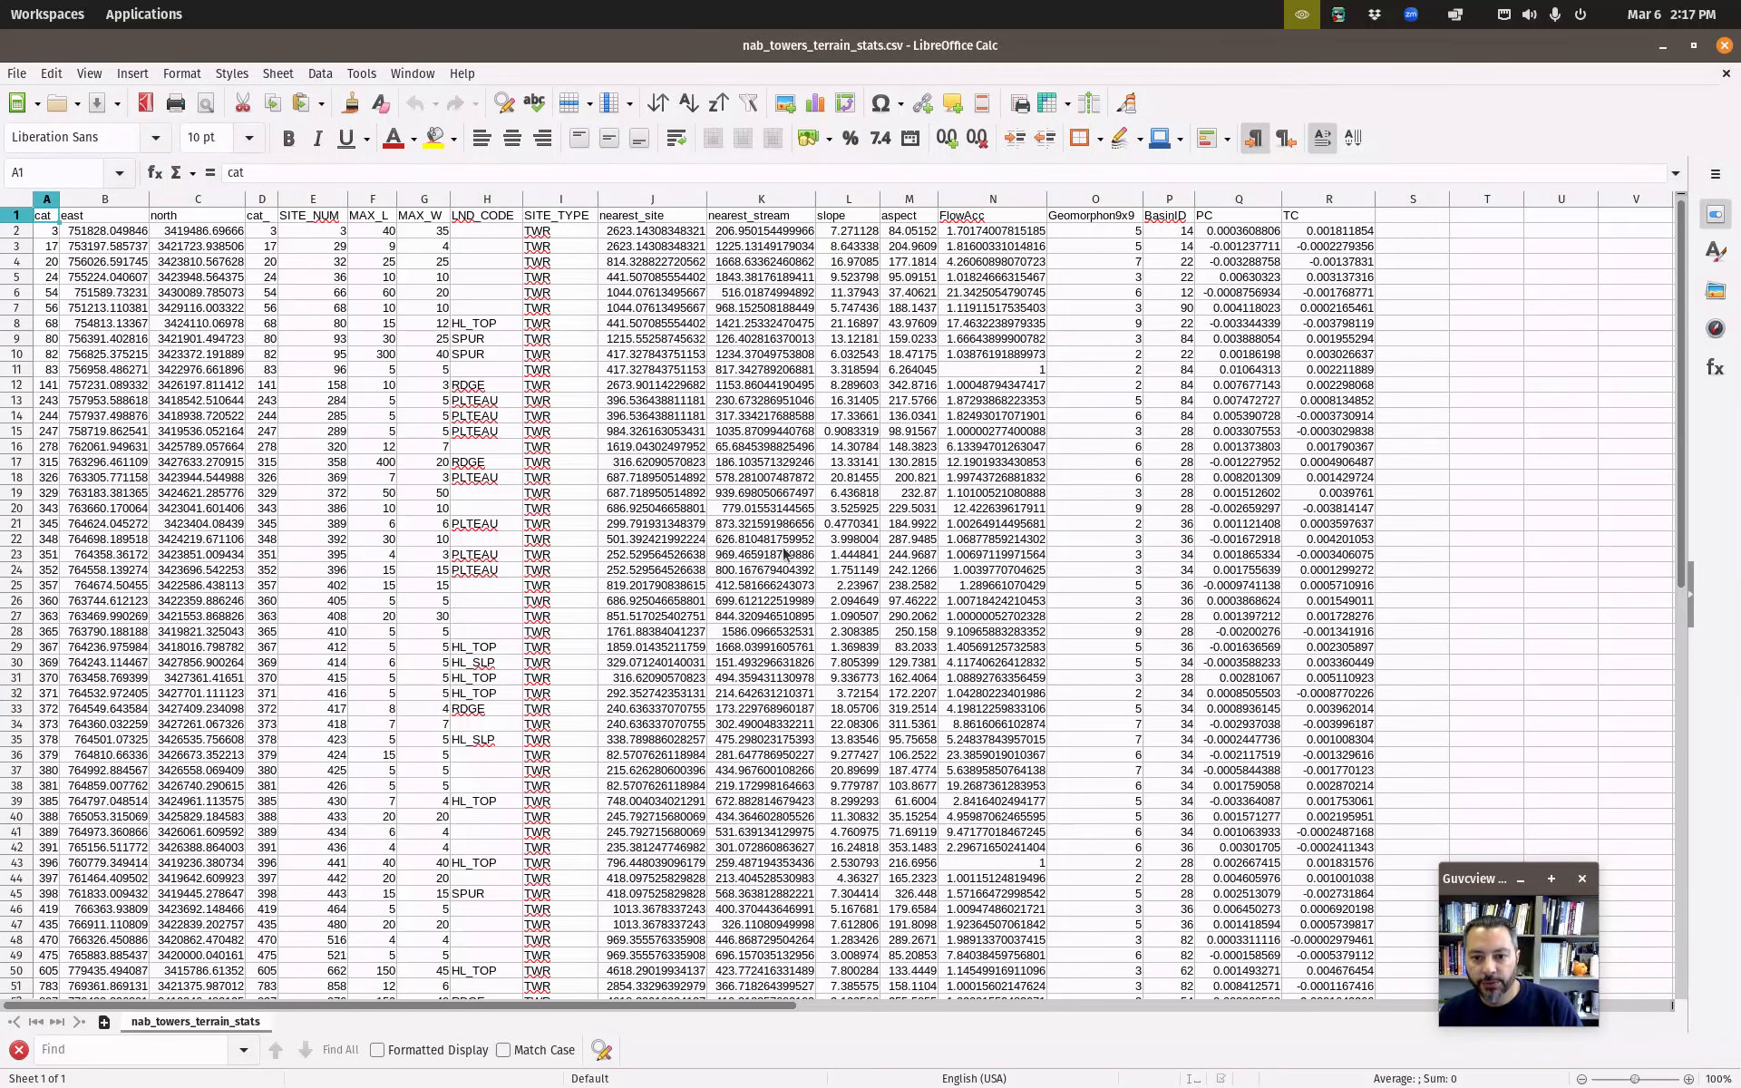
scroll(789, 272, down, 2)
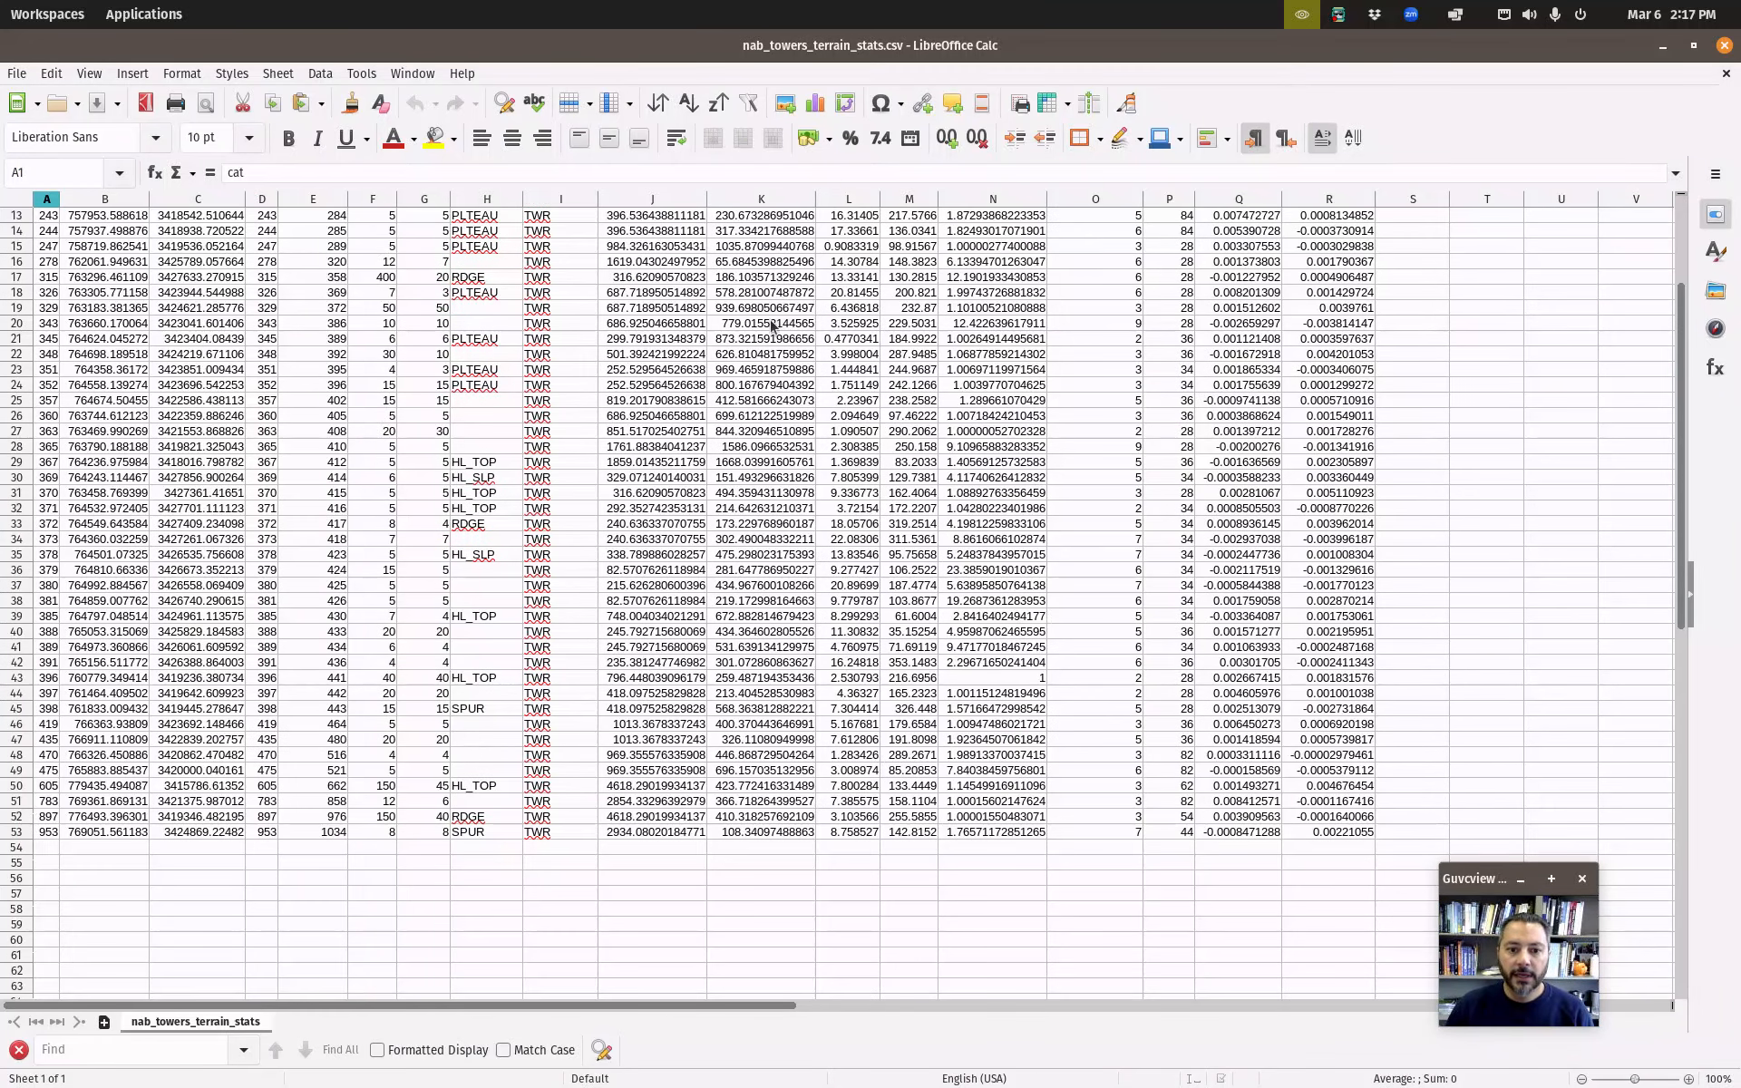
scroll(772, 329, up, 2)
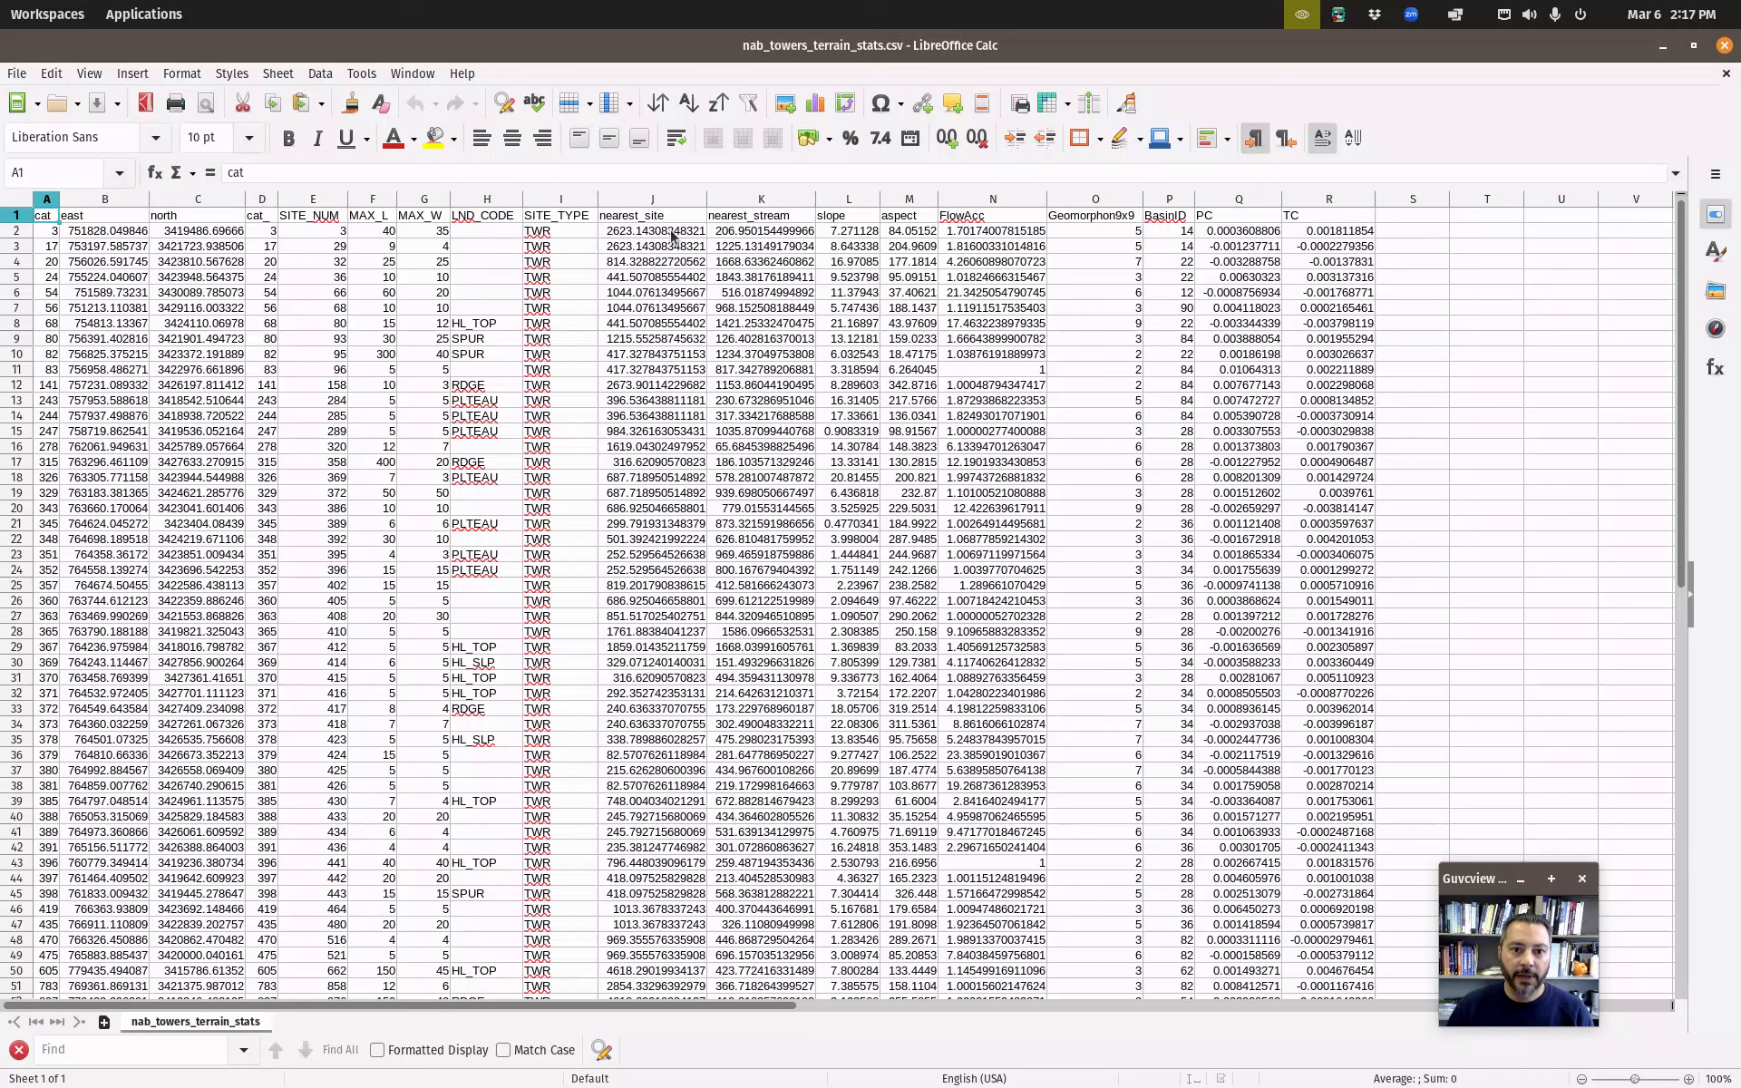
Generate descriptive statistics for the nearest_site values in J2:J53, grouped by columns with results at I54, and review them.
click(671, 234)
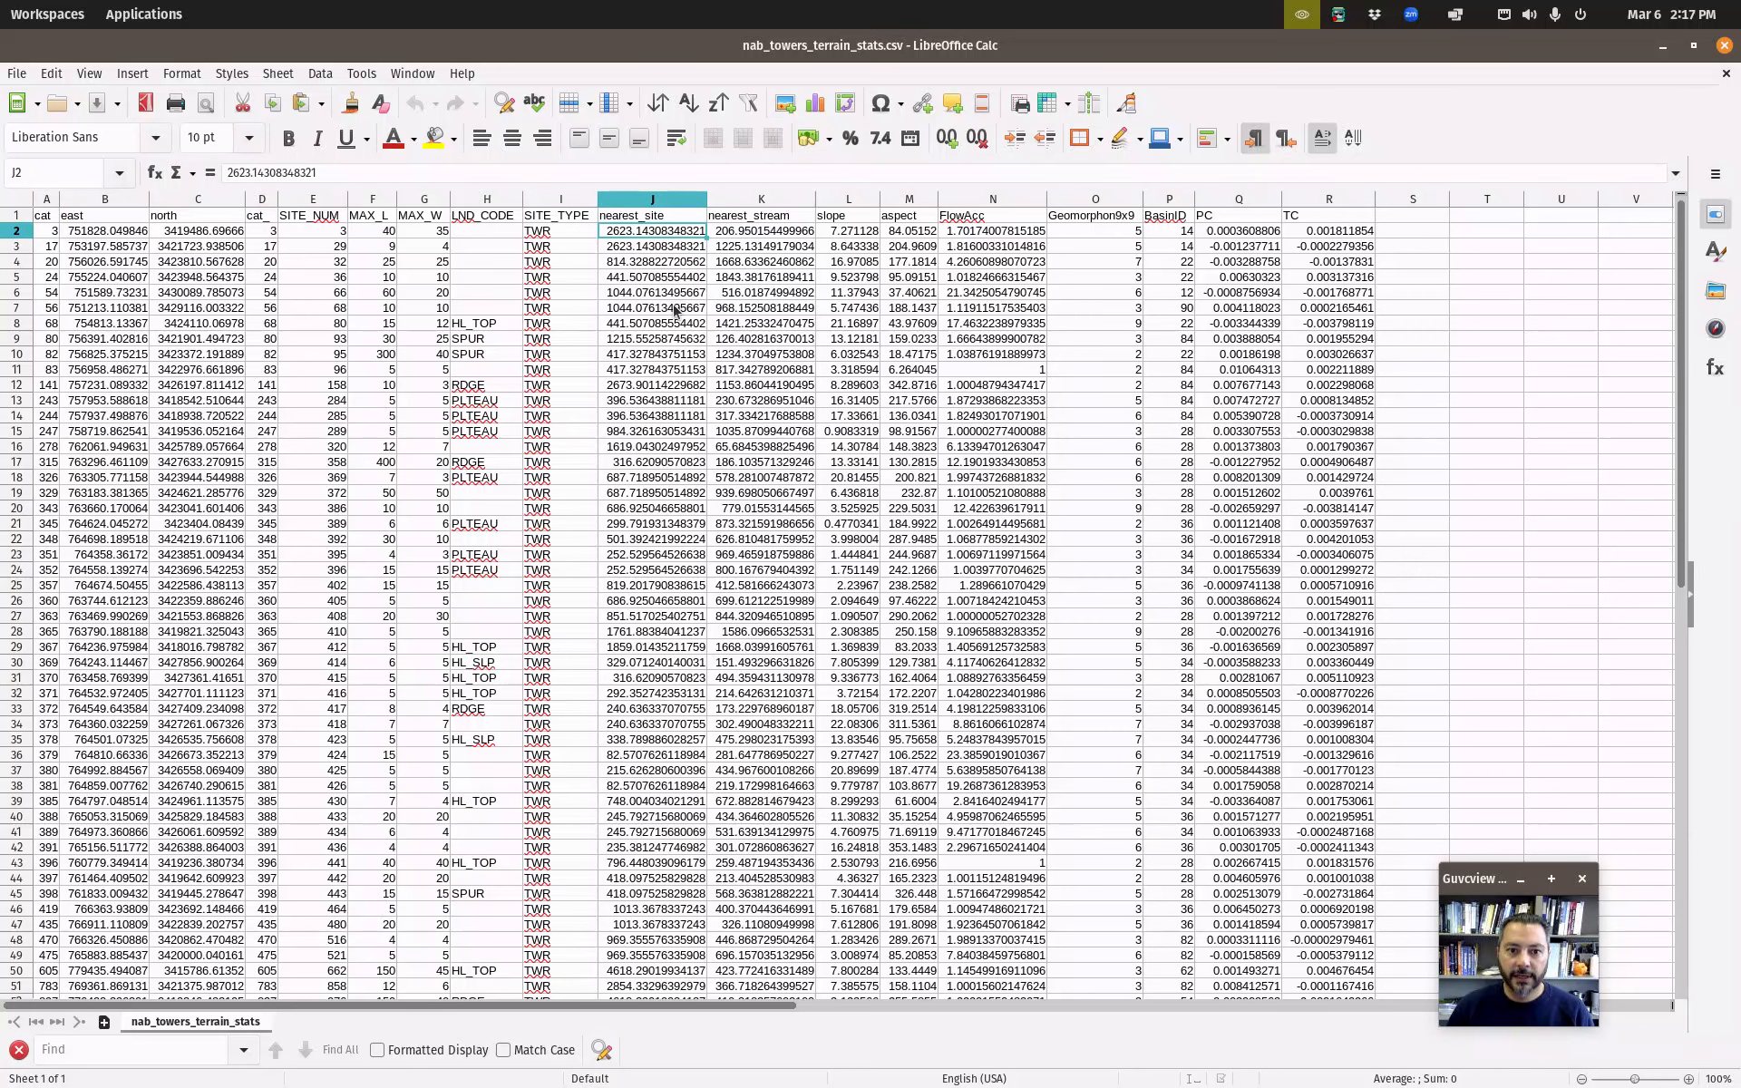
scroll(676, 313, down, 5)
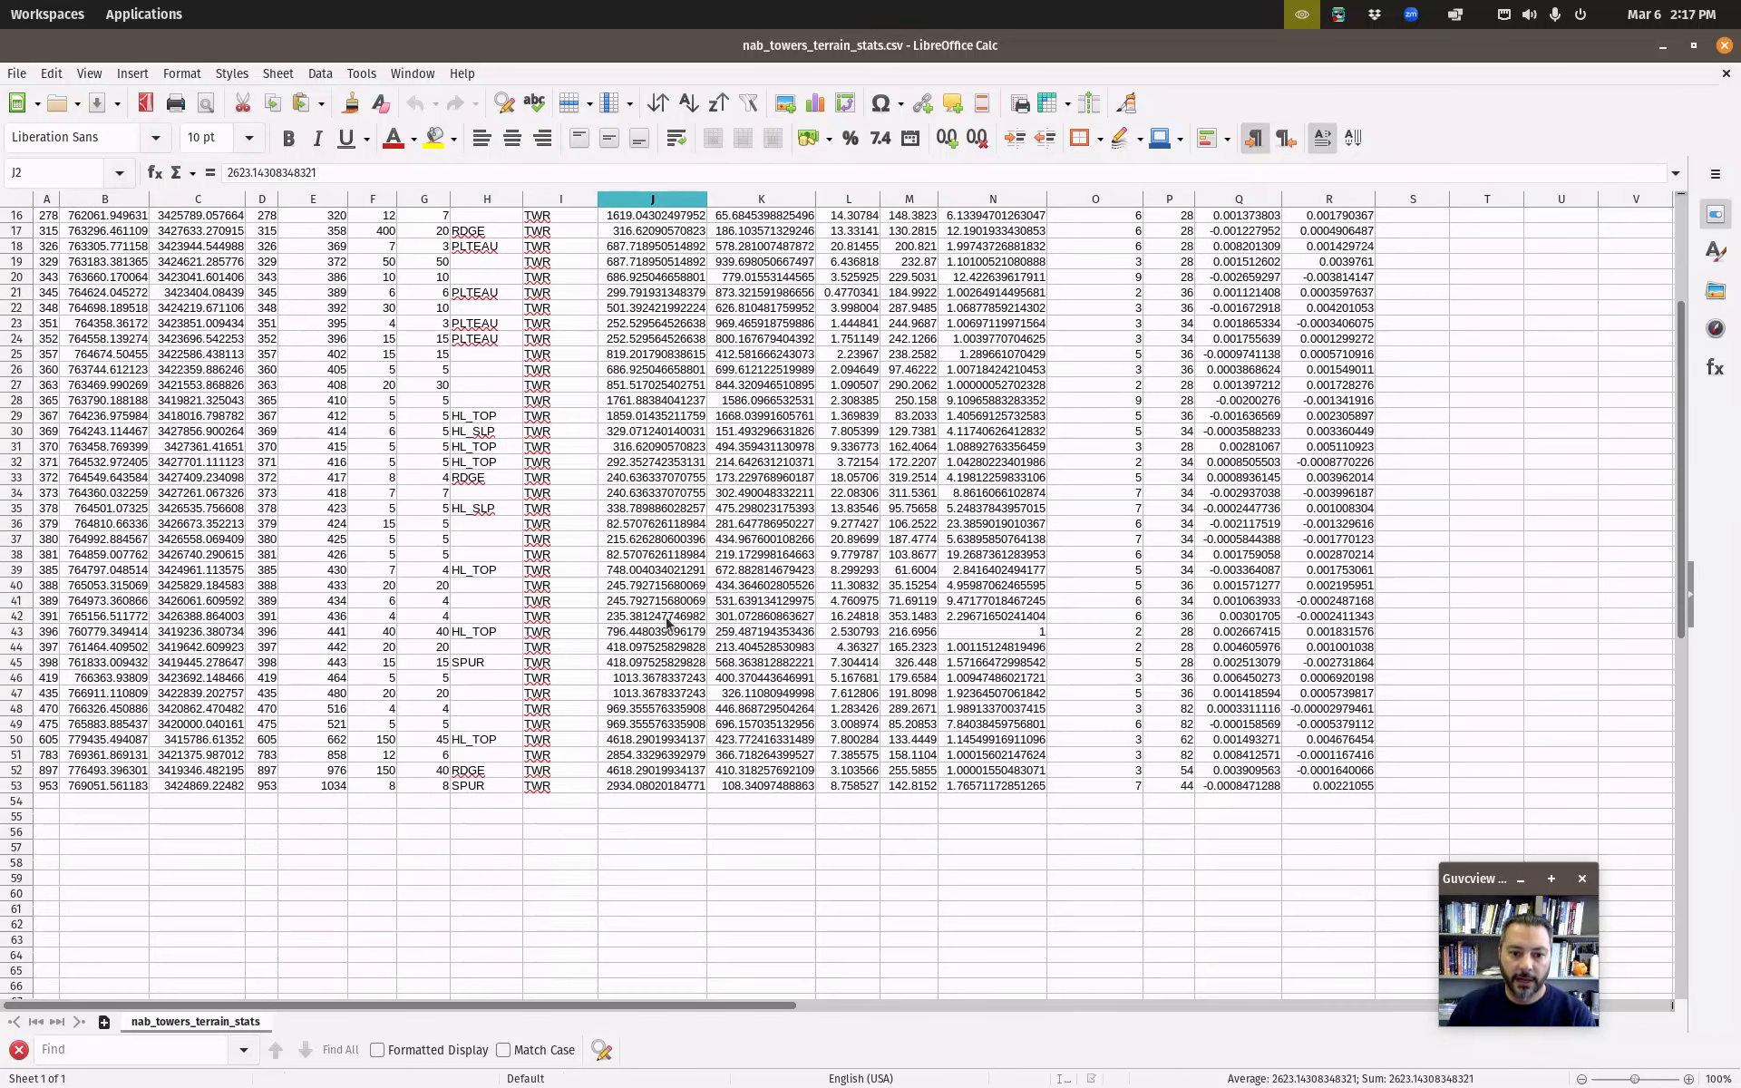
shift+click(661, 789)
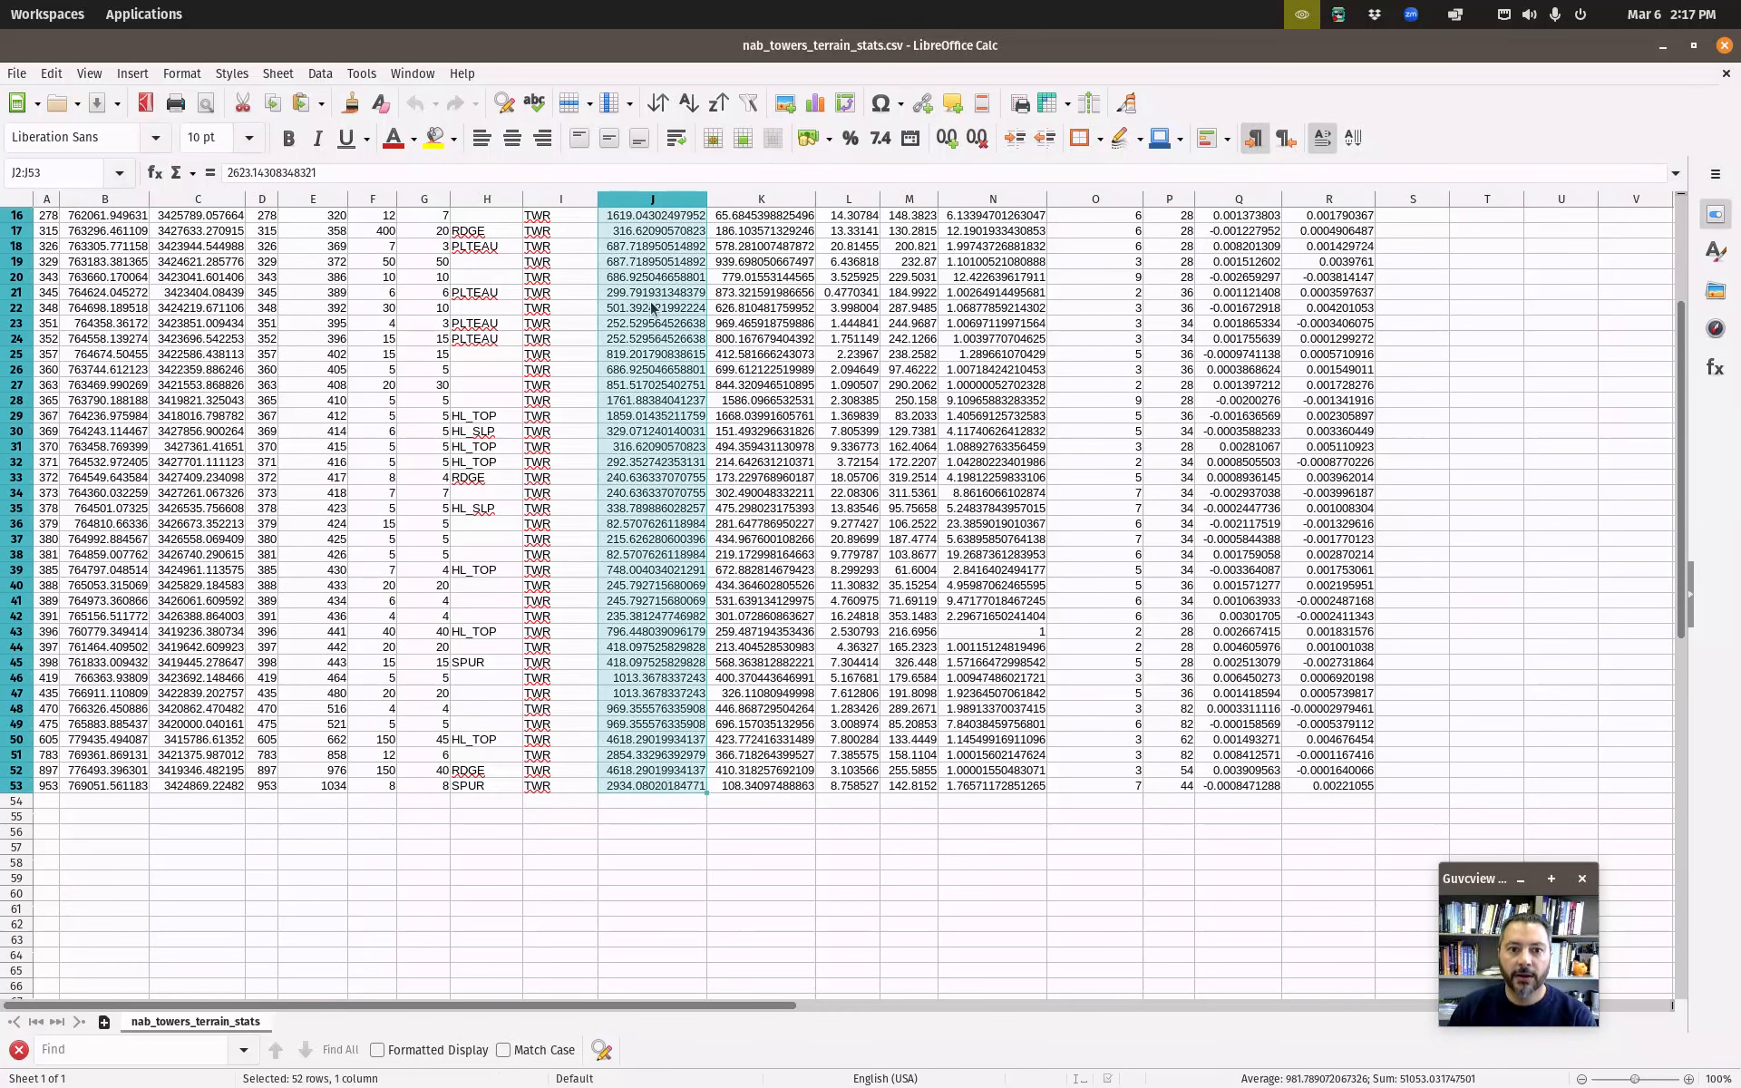
click(321, 75)
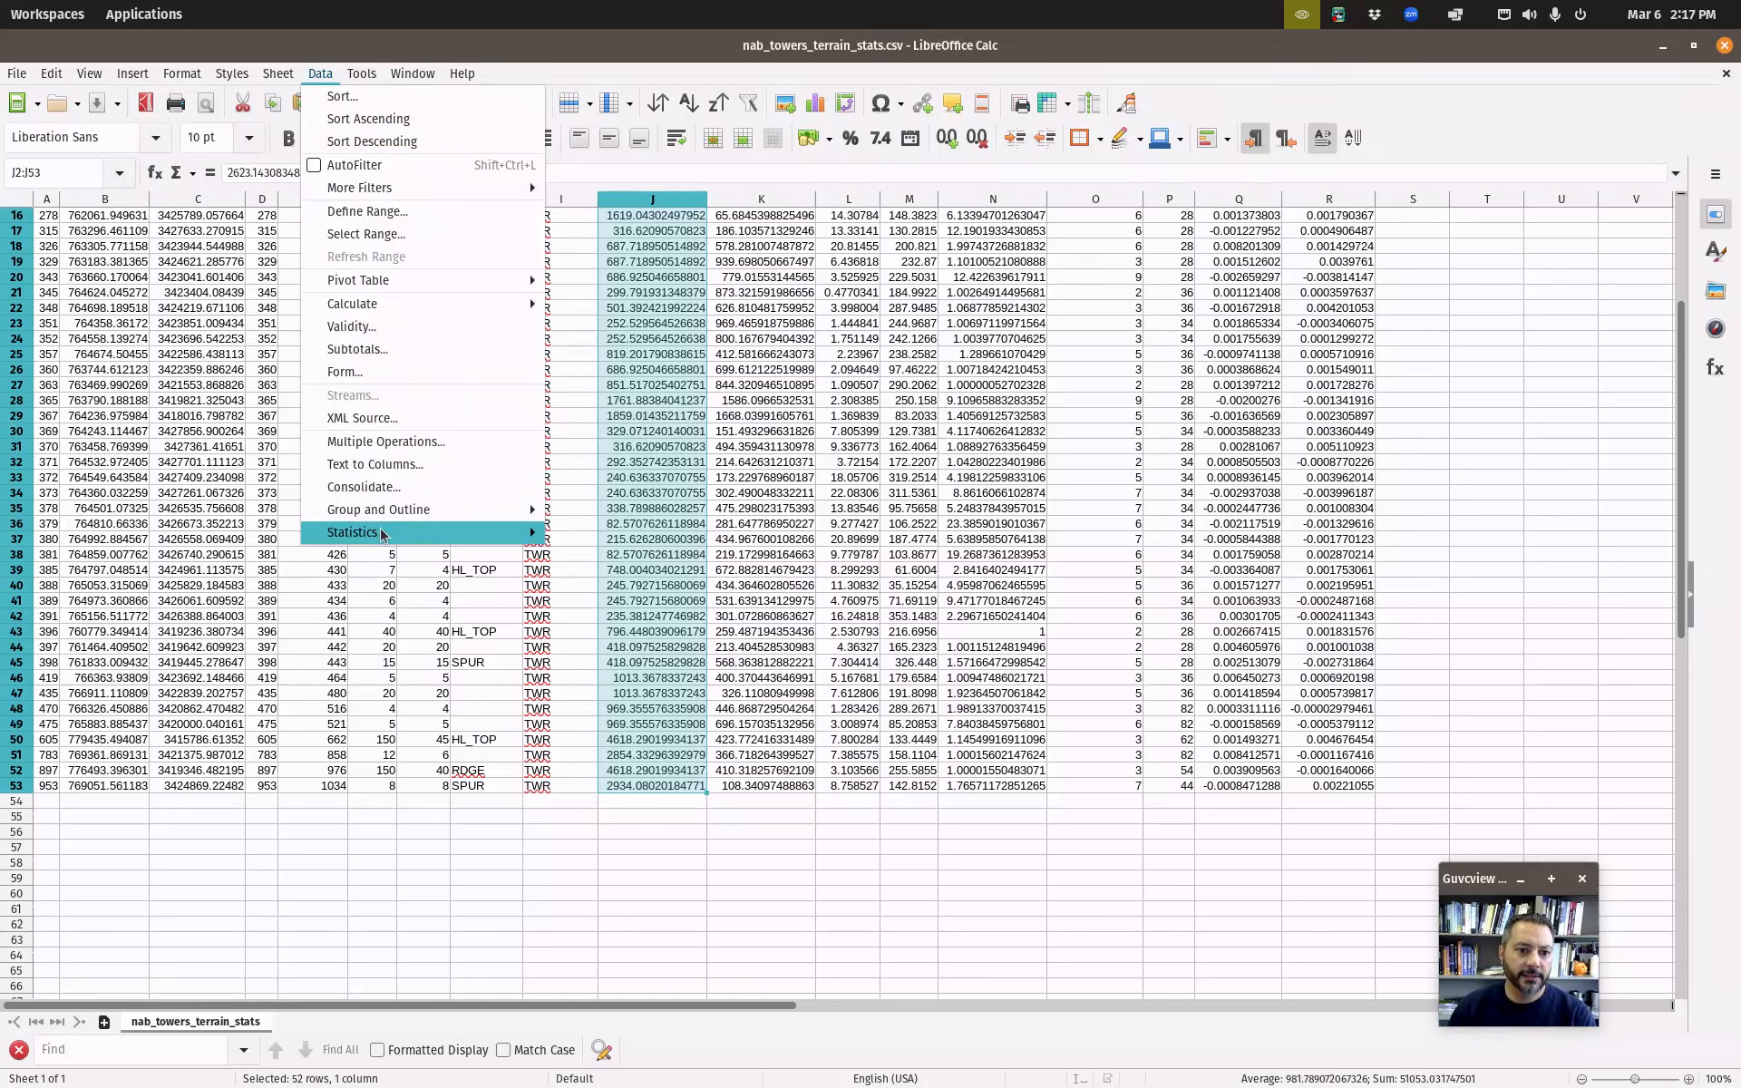
mouse_move(383, 535)
click(635, 555)
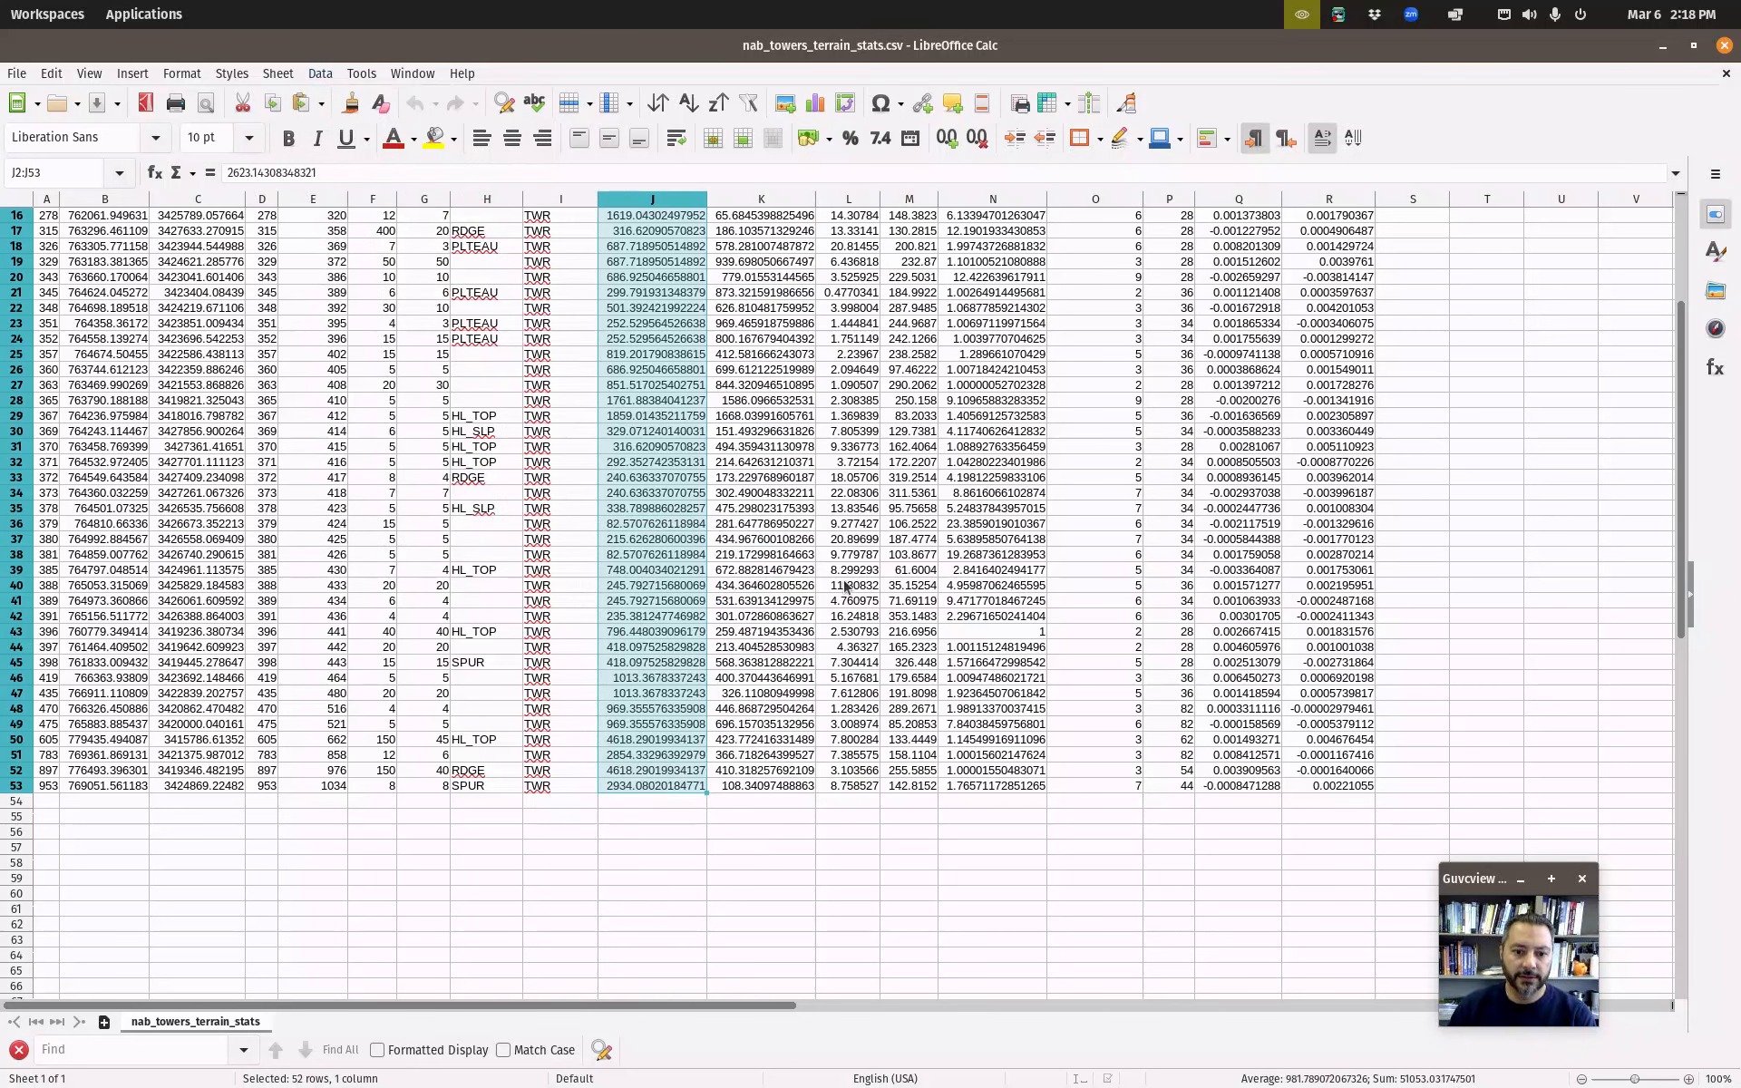
click(1020, 587)
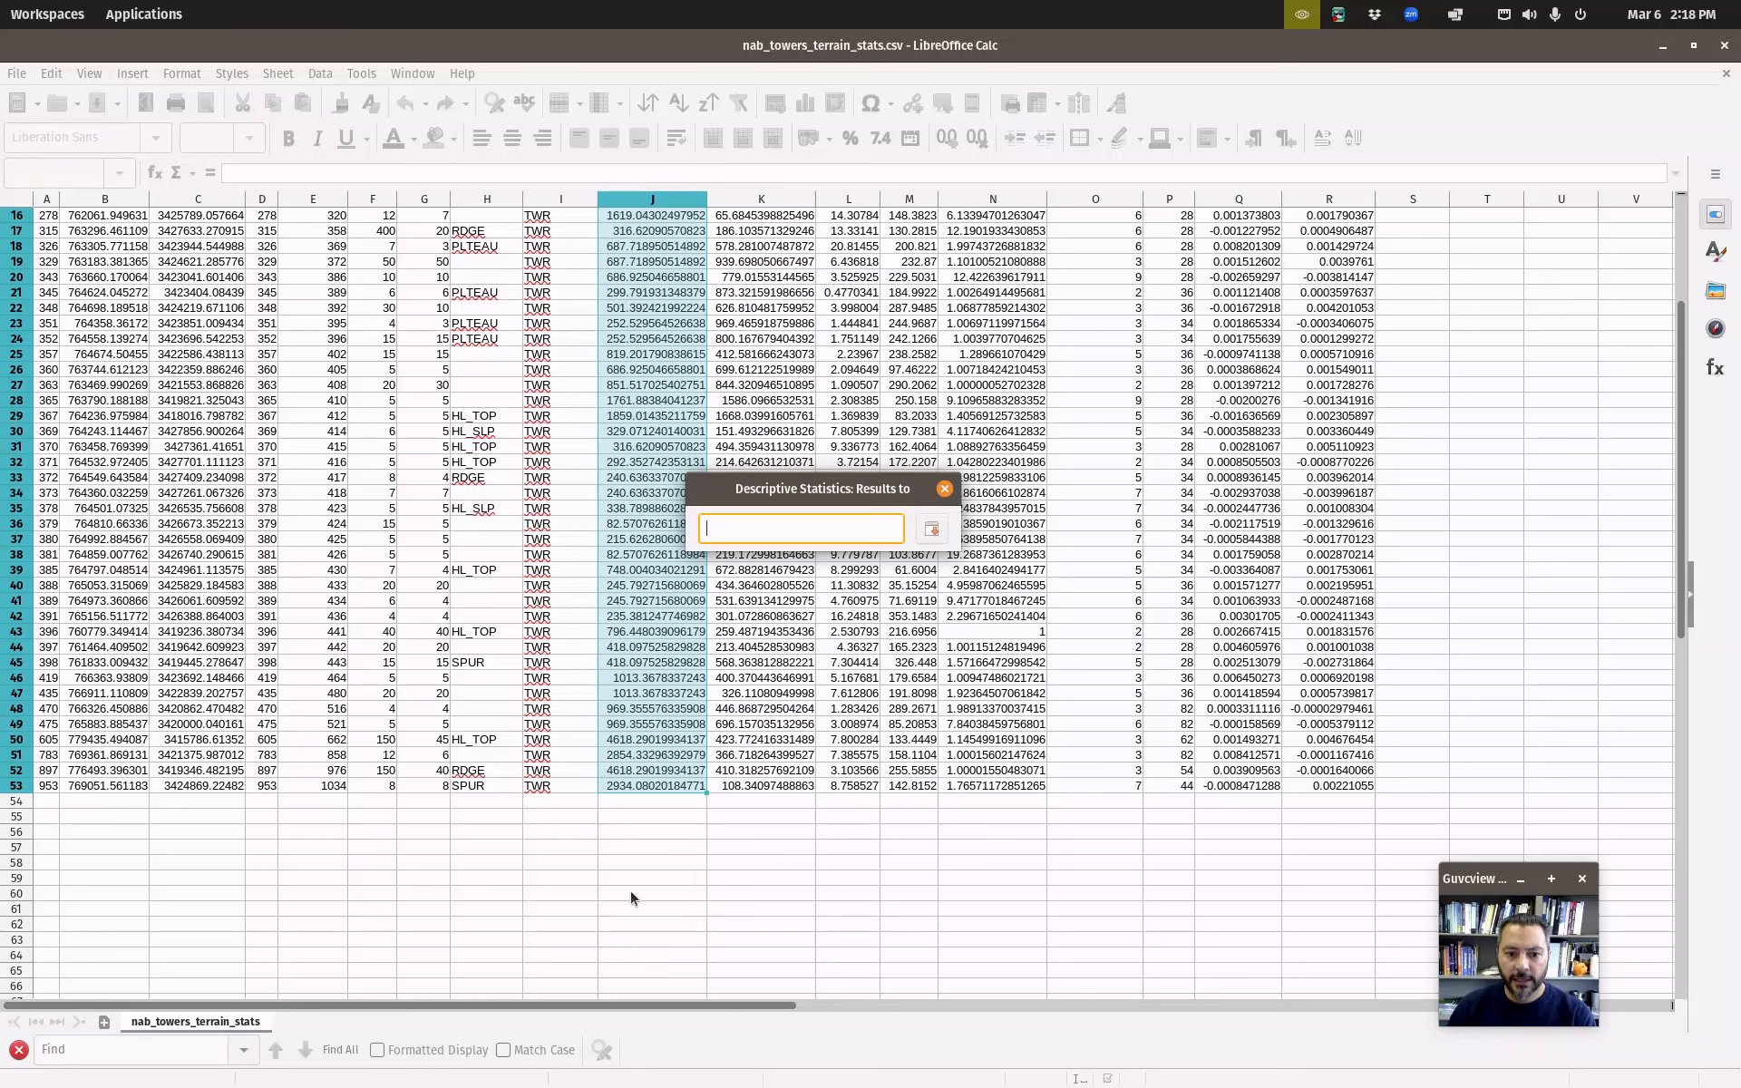
click(573, 800)
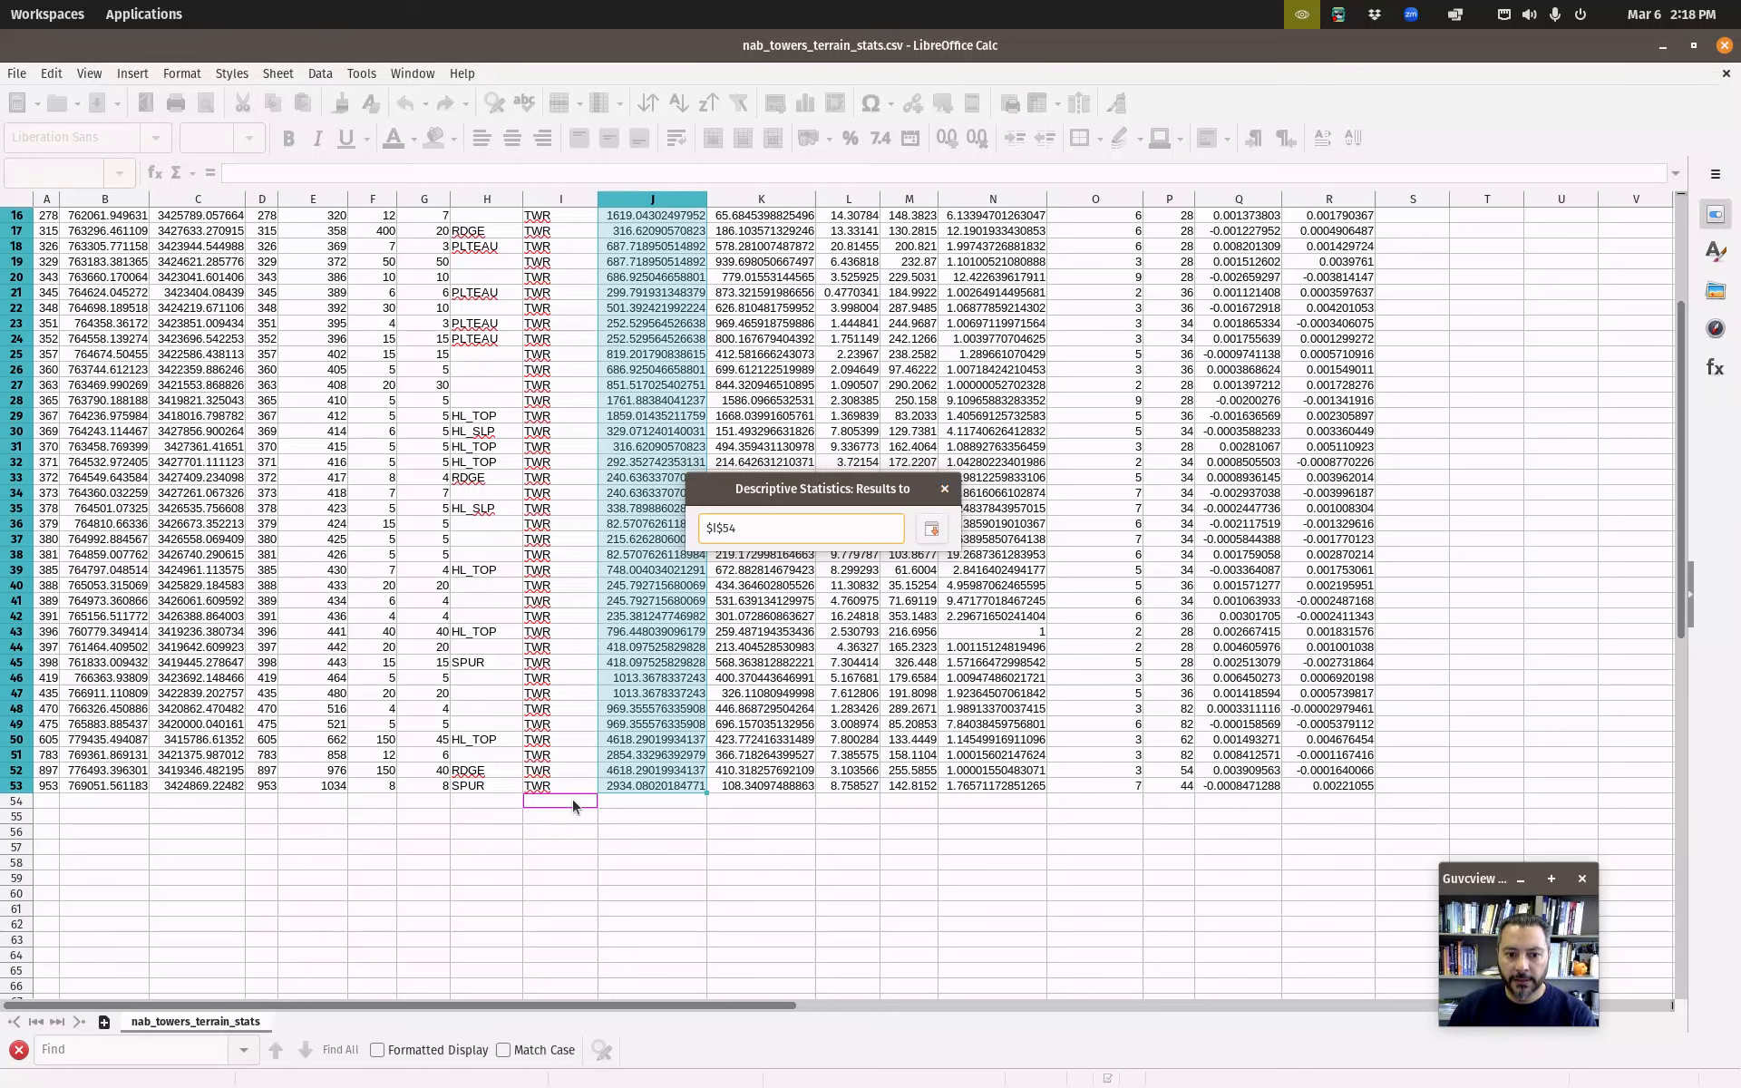
click(931, 528)
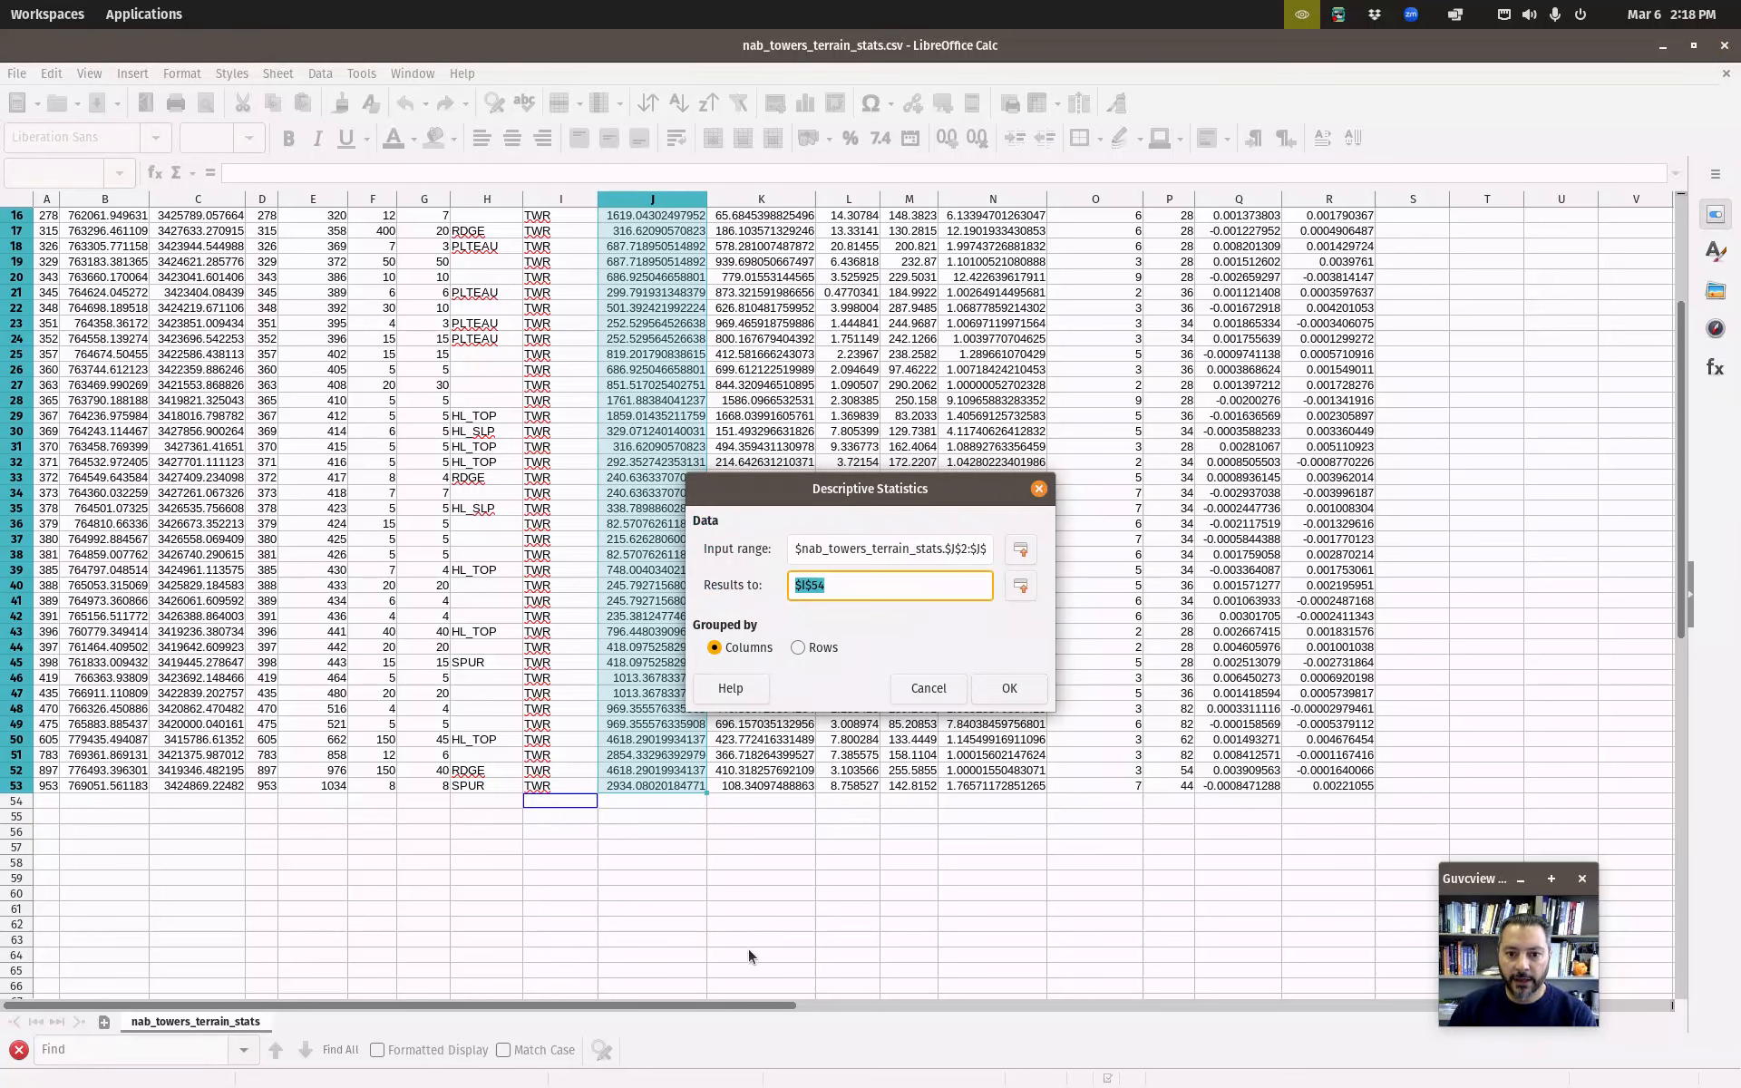
click(1008, 688)
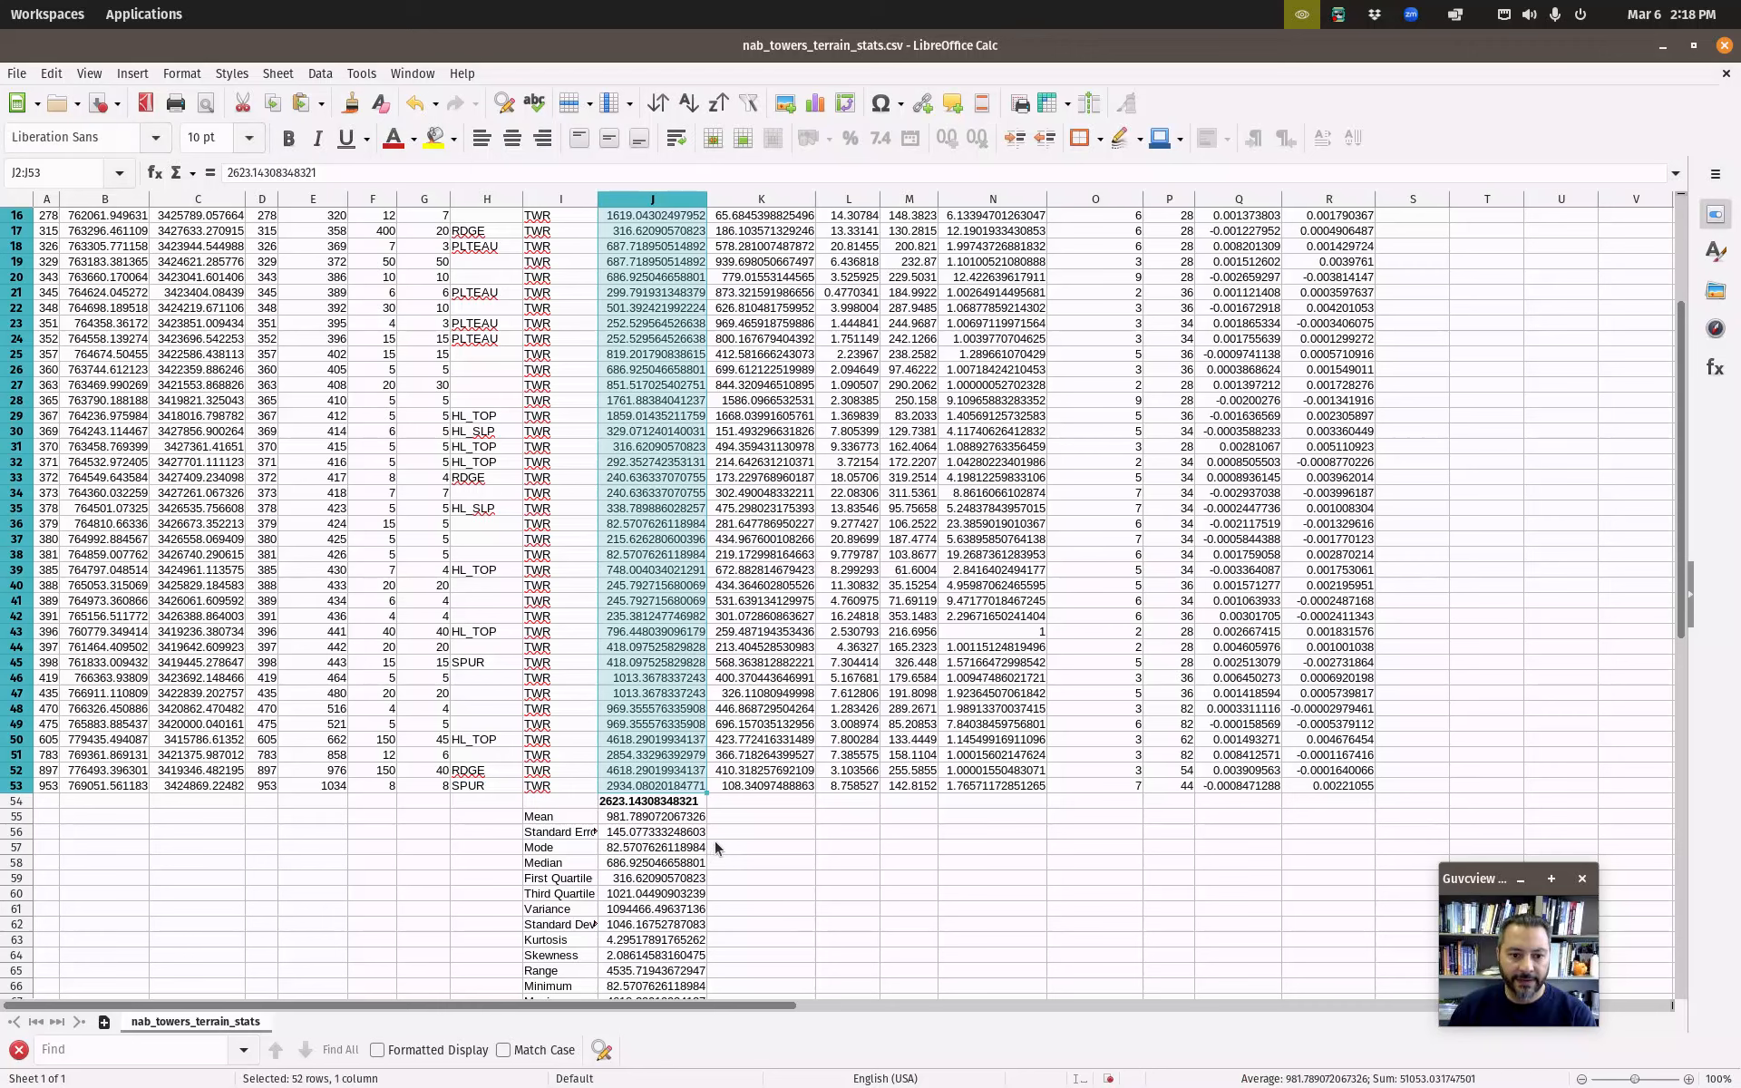
scroll(635, 788, down, 2)
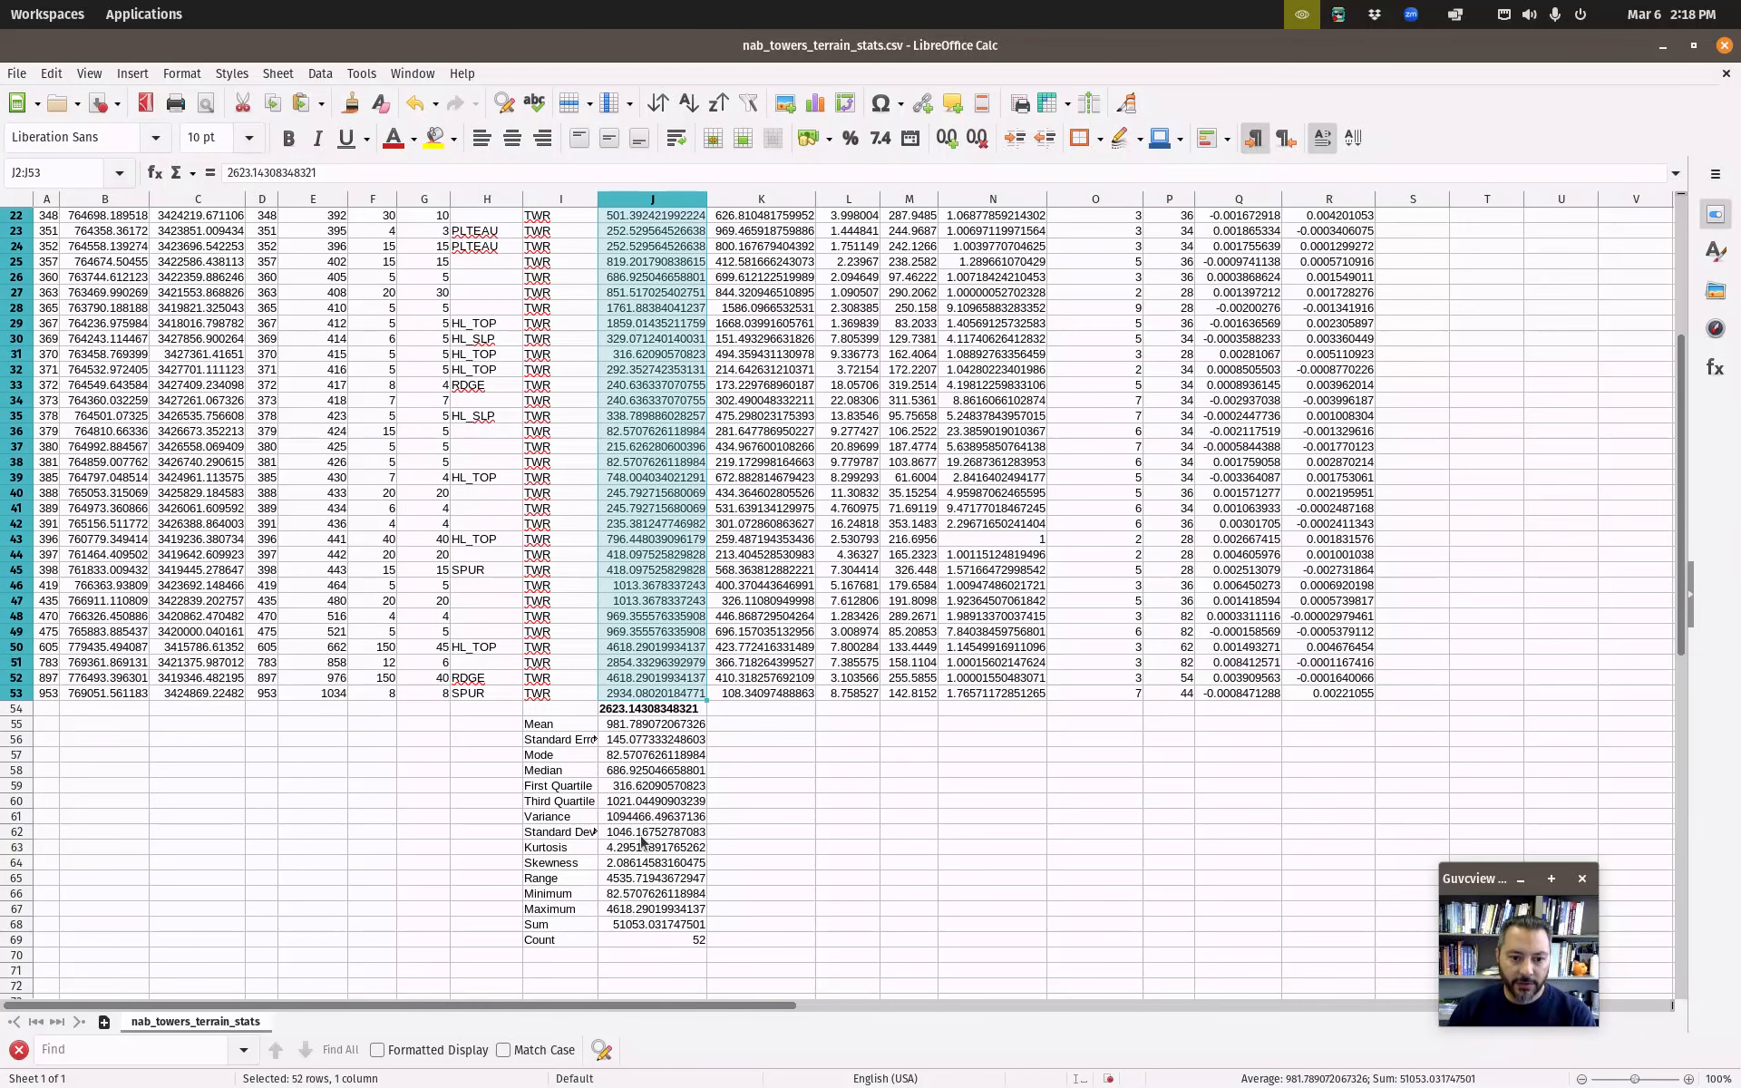
click(675, 801)
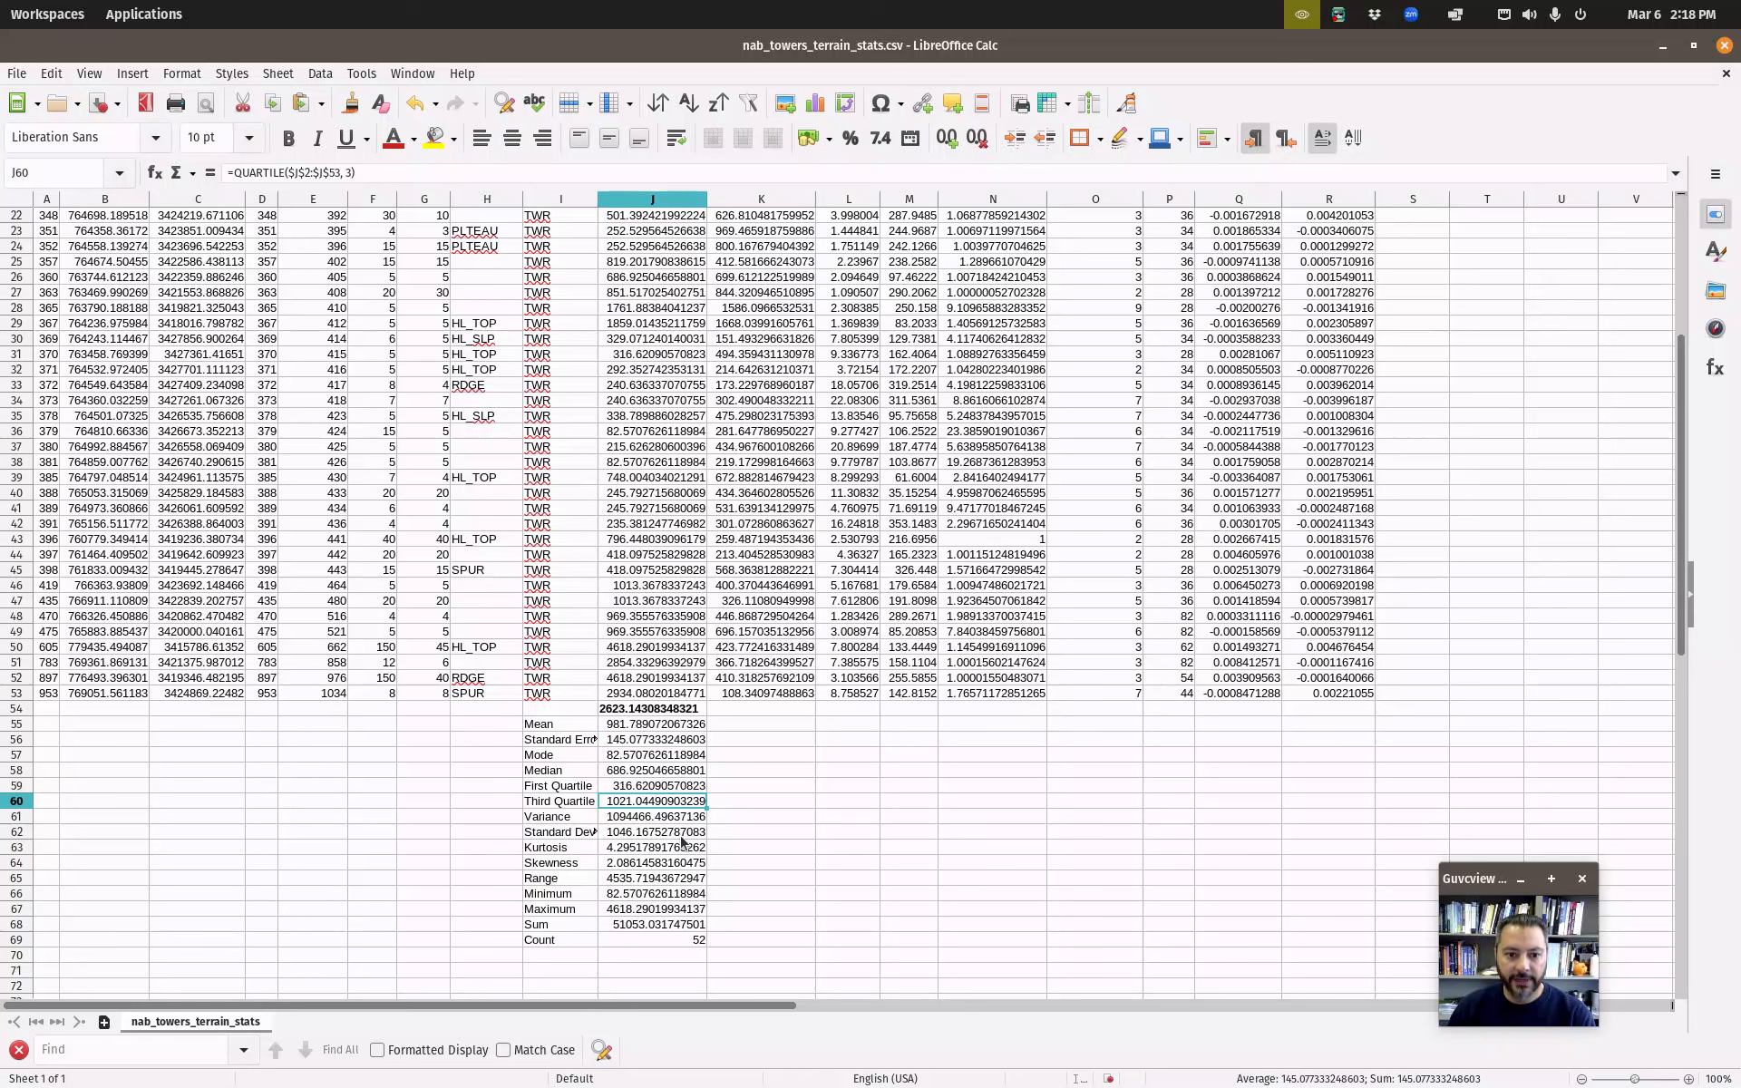
Insert a normal column chart of the nearest_site column, header included, and look at the options for the chart object.
click(666, 694)
scroll(653, 689, up, 7)
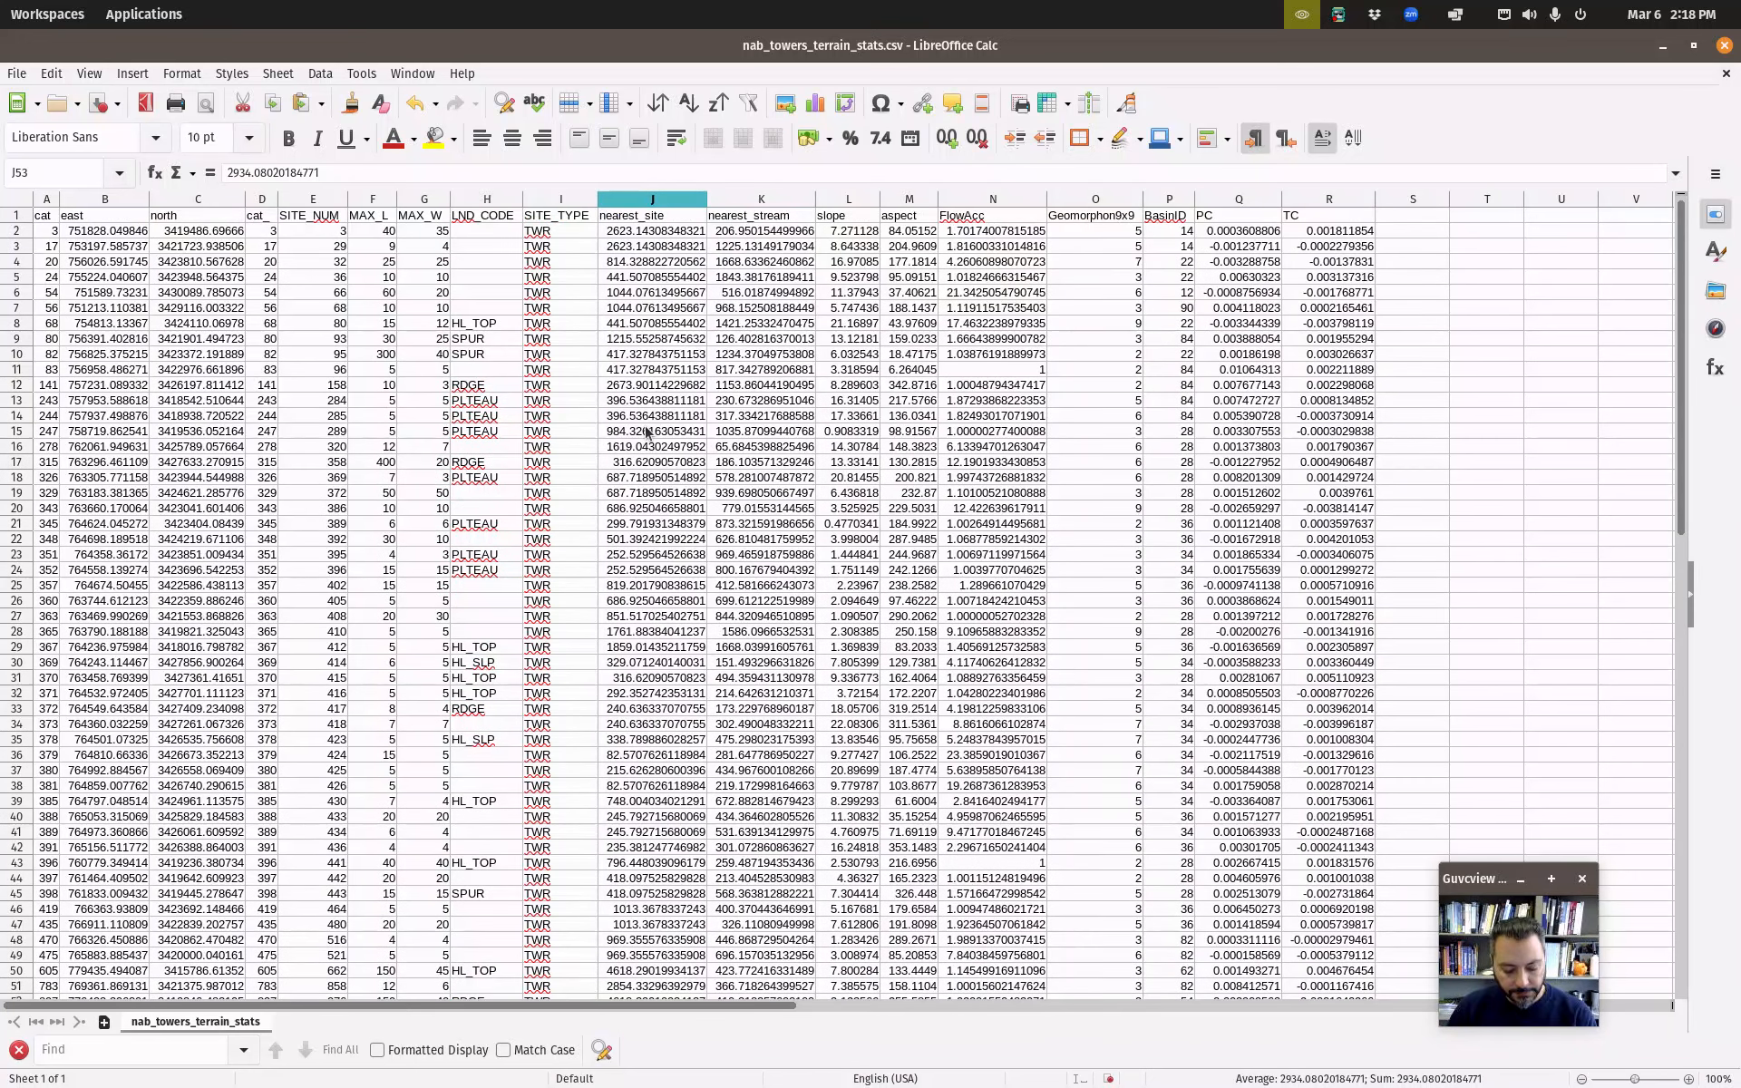
shift+click(636, 224)
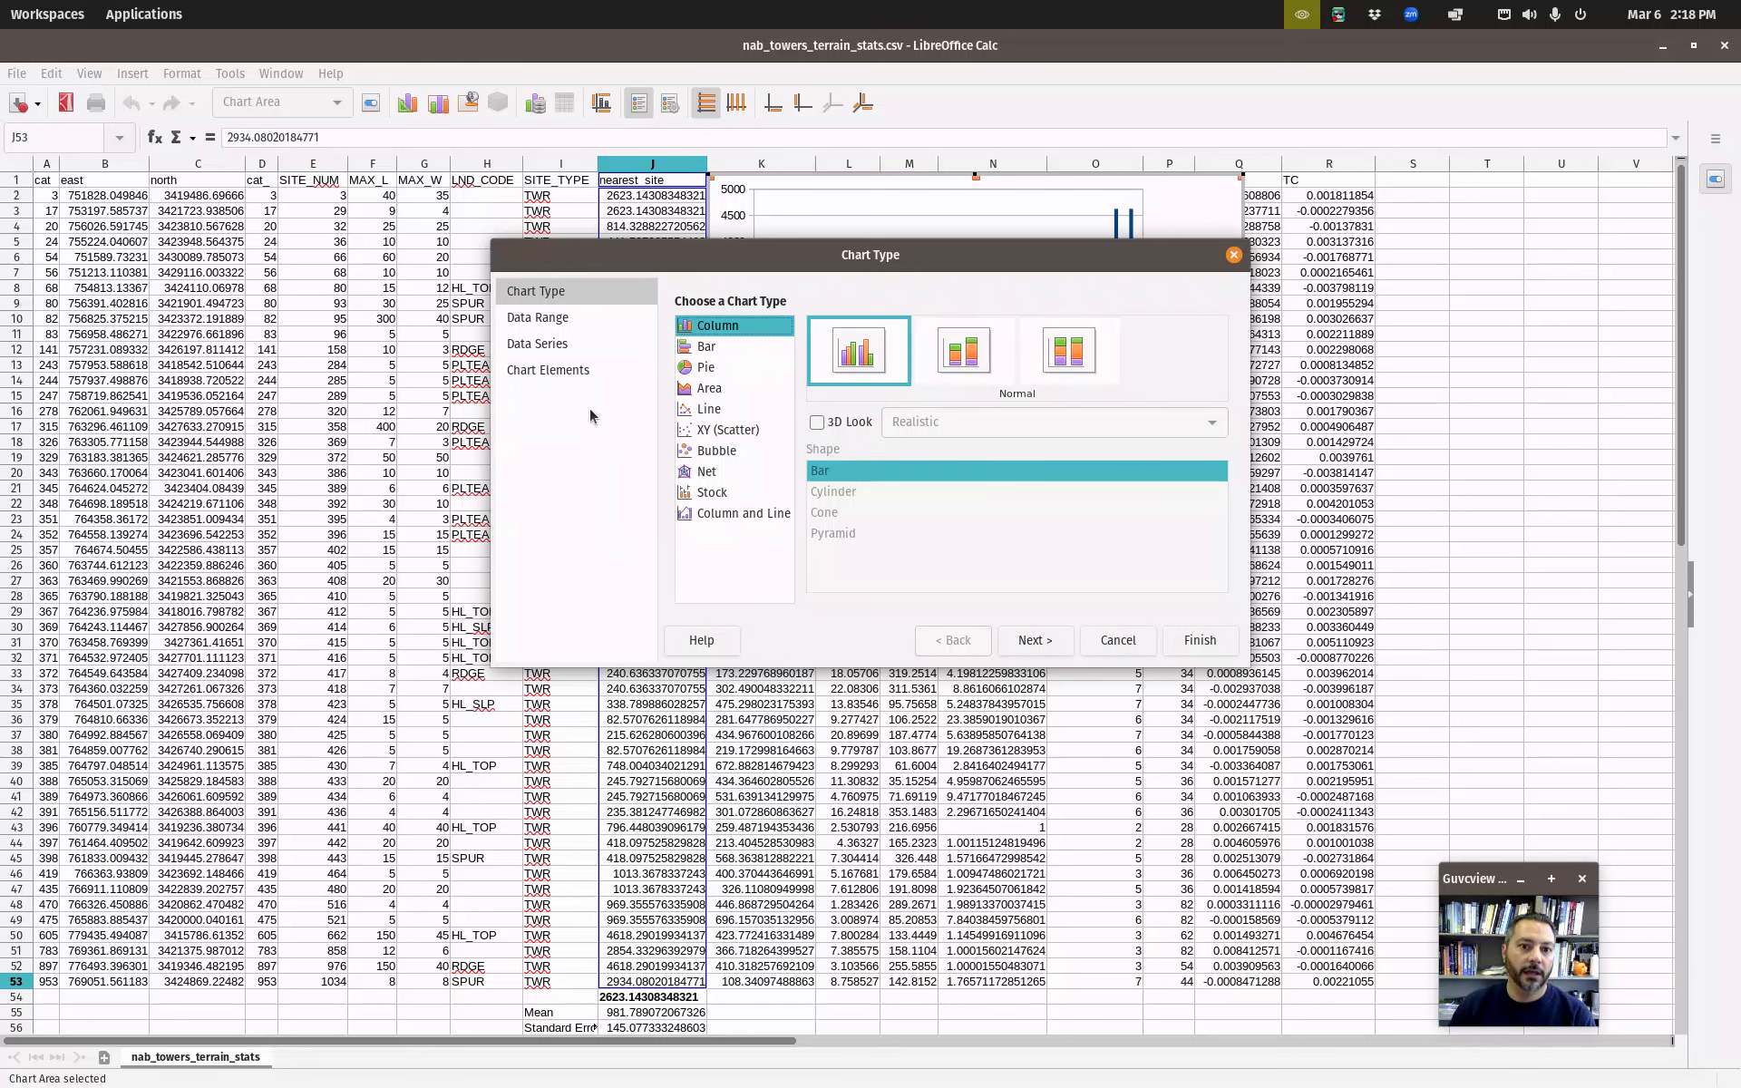
click(1197, 641)
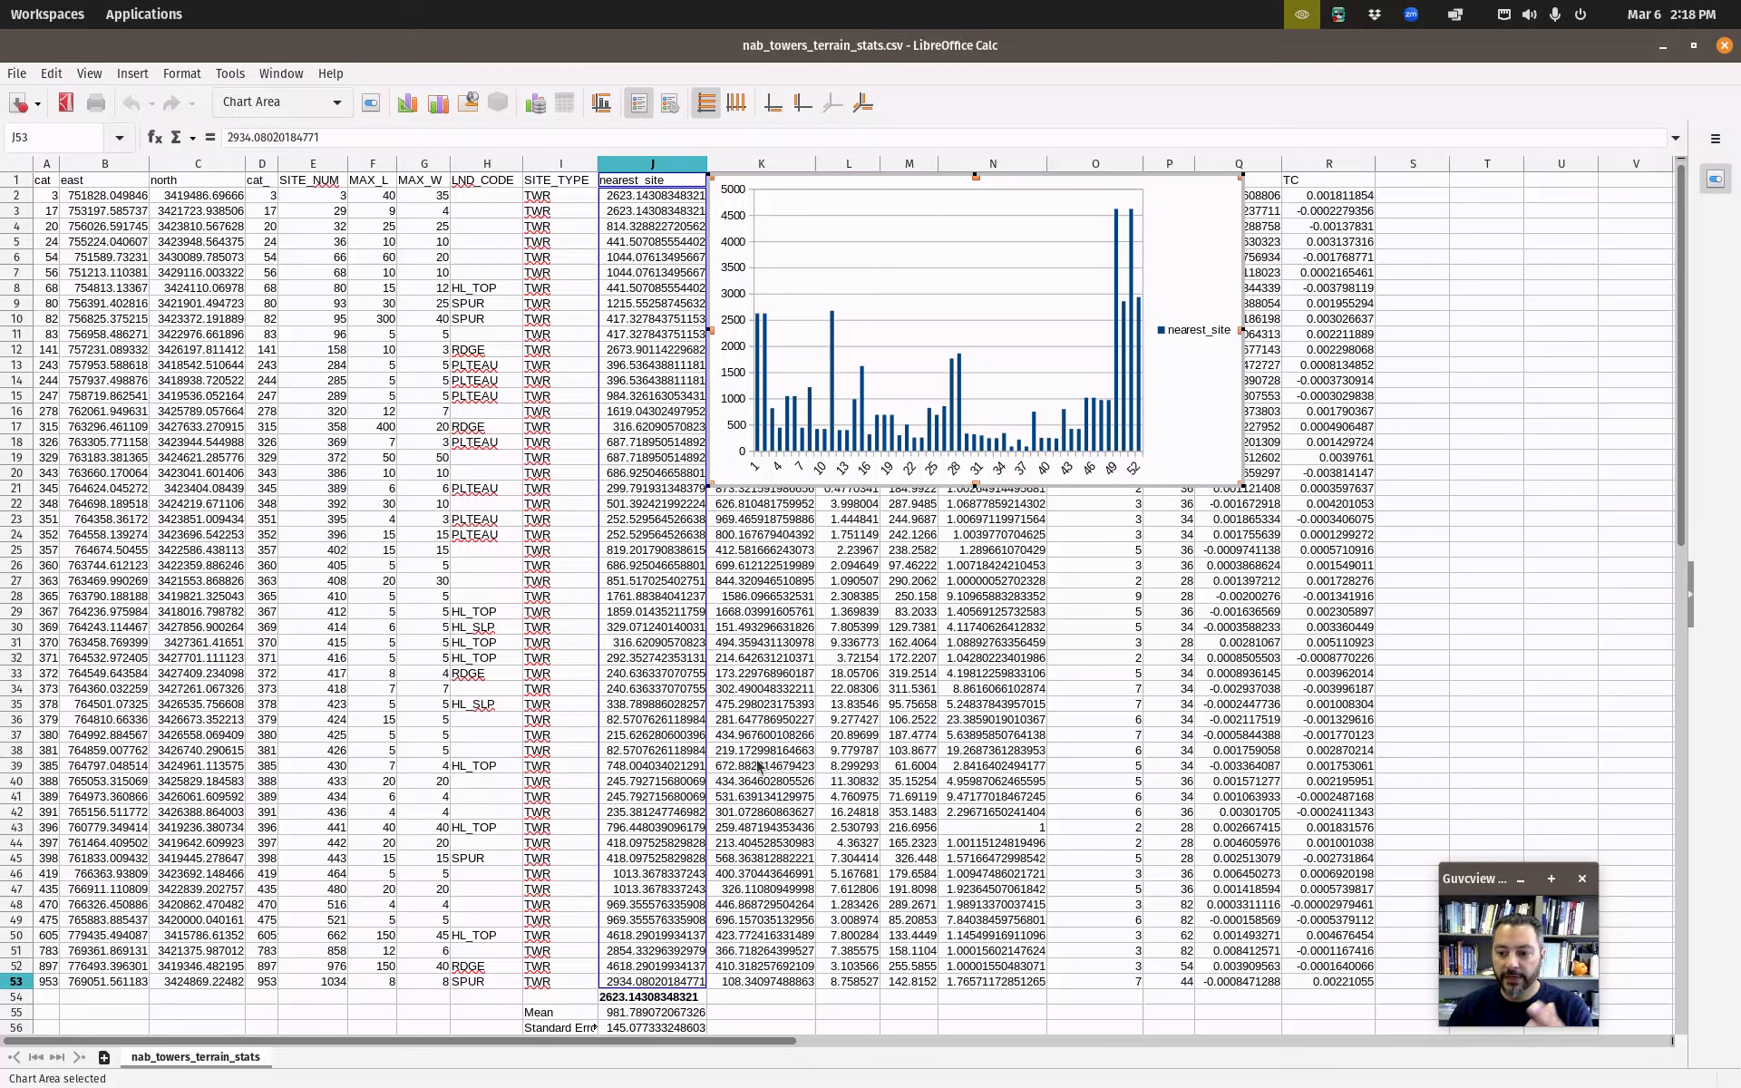
key(Escape)
right_click(1174, 436)
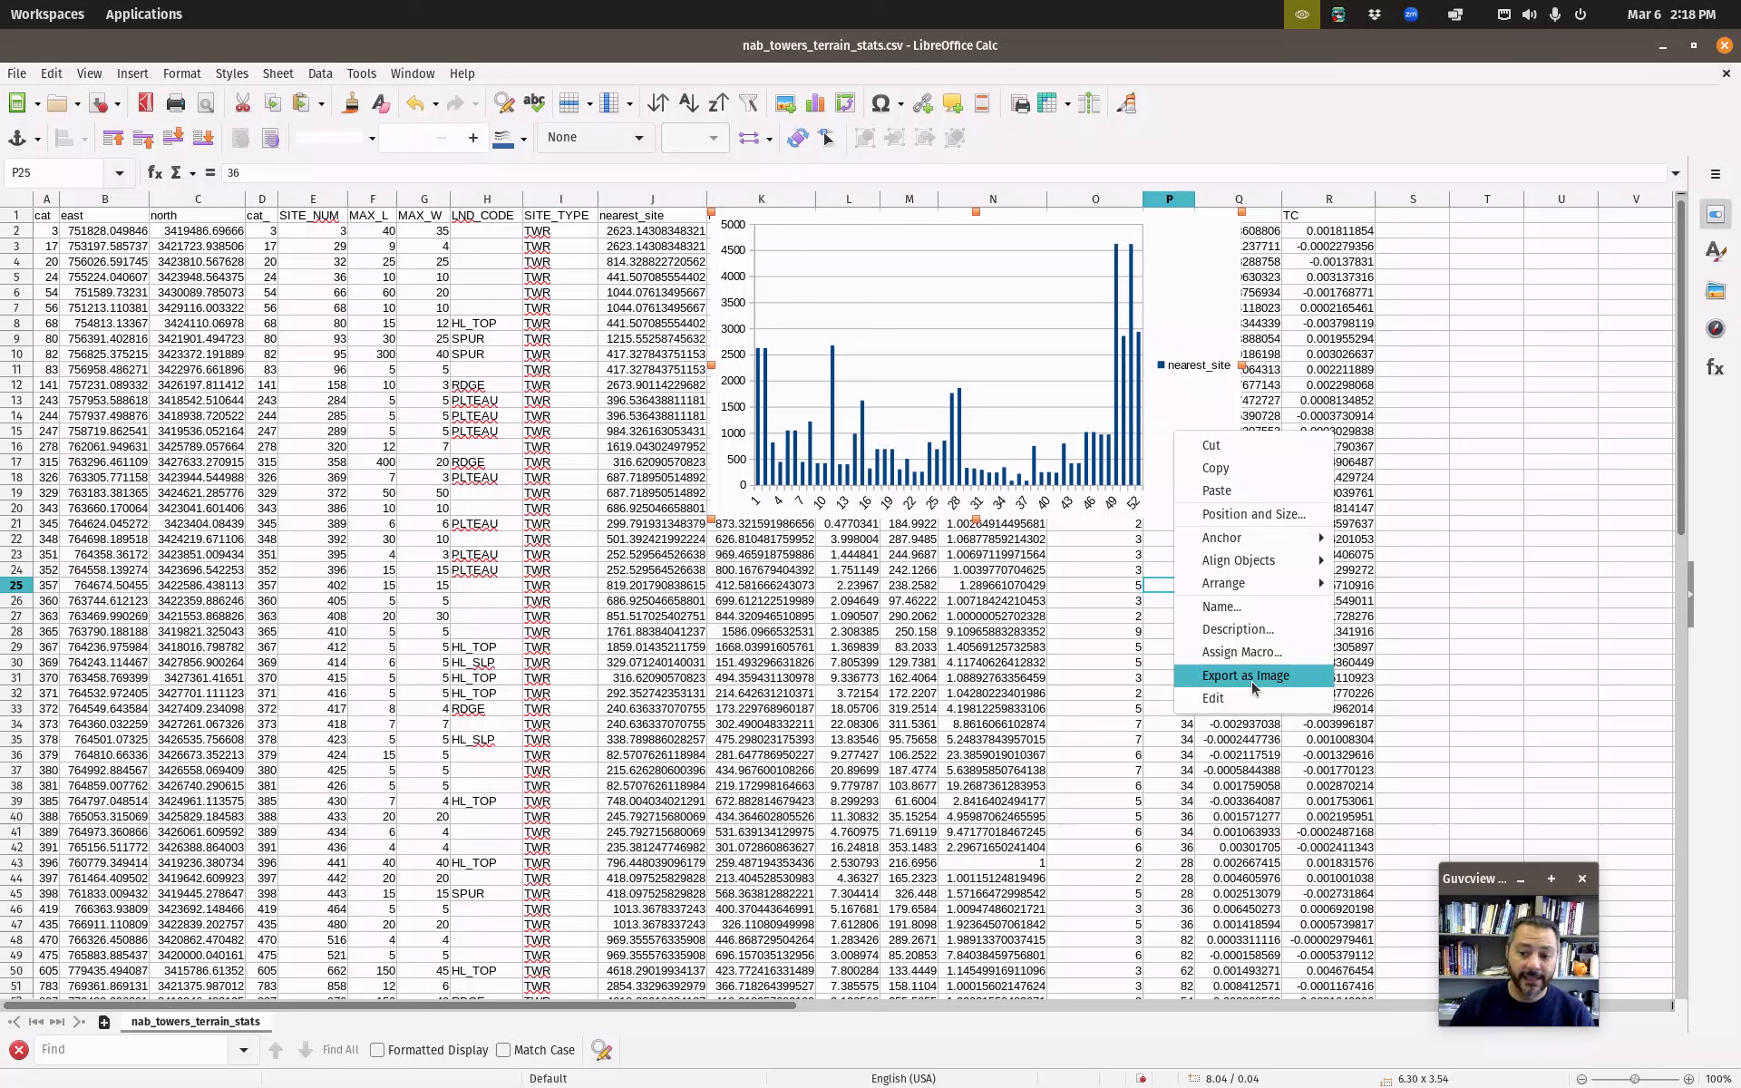
Close the nab_towers_terrain_stats.csv spreadsheet without saving the changes, and switch back to GRASS GIS.
click(1727, 44)
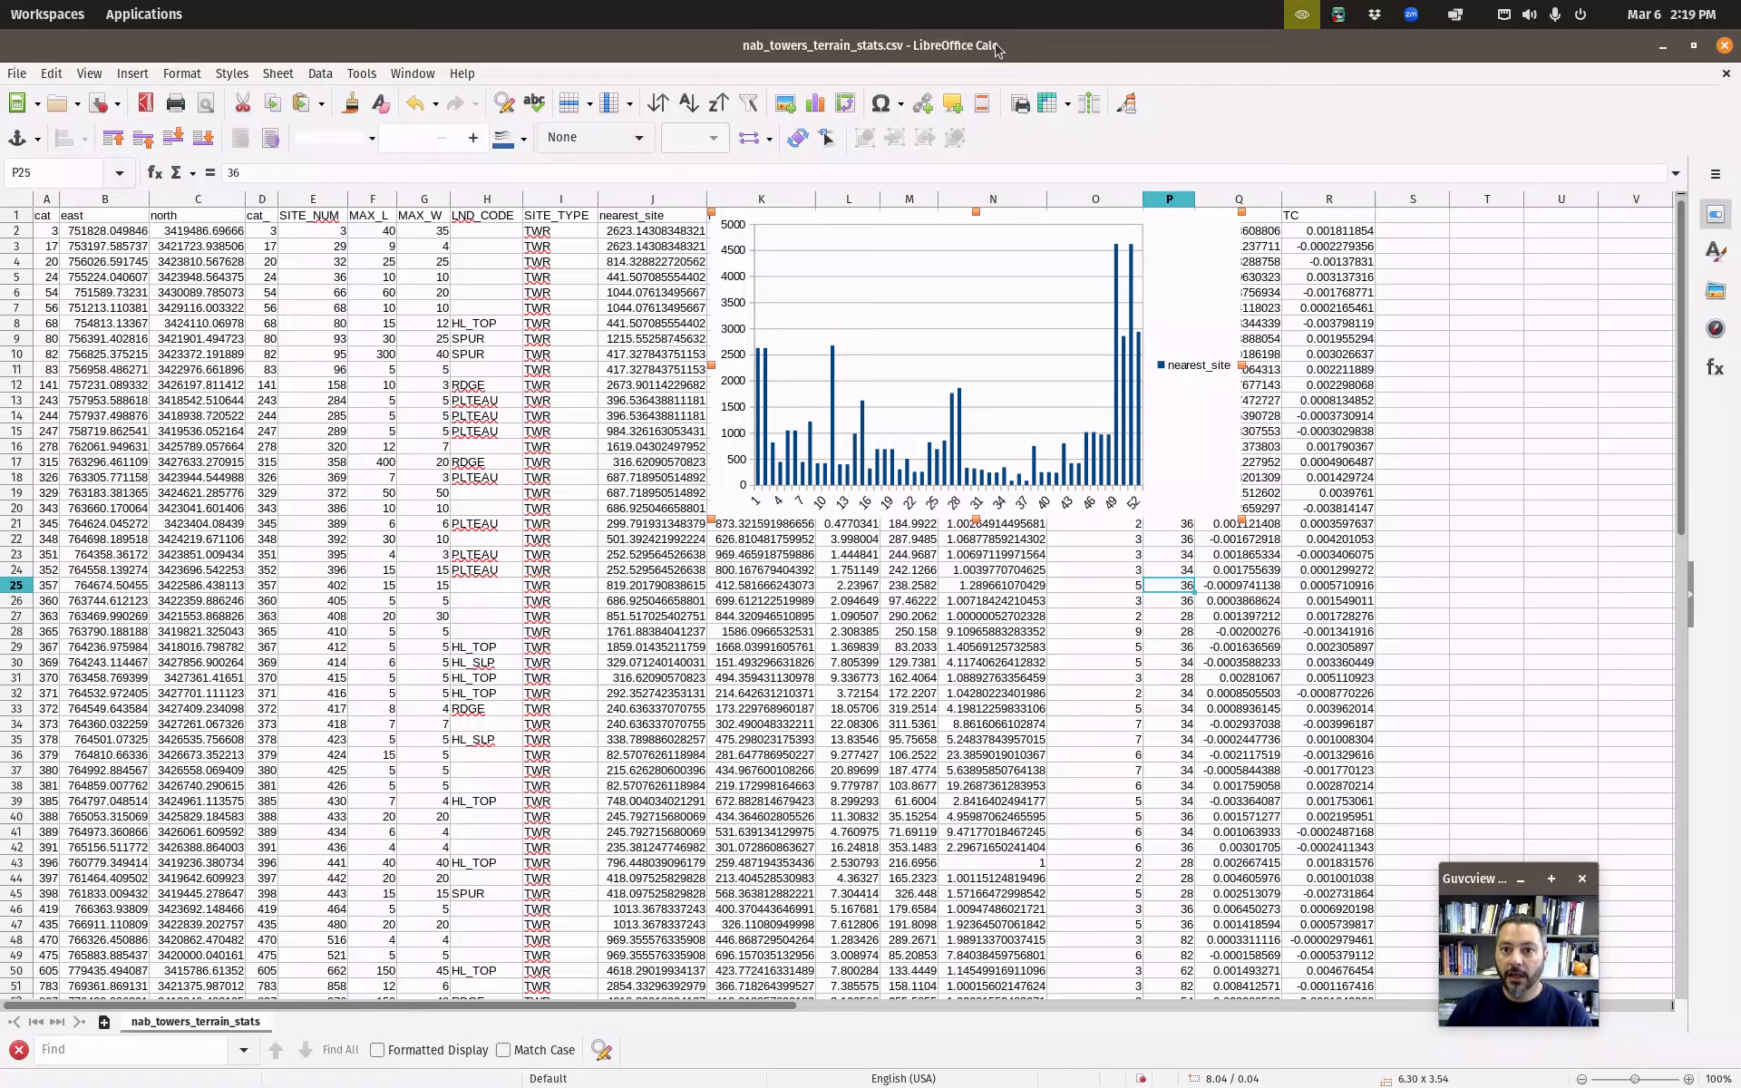
drag(996, 50, 894, 371)
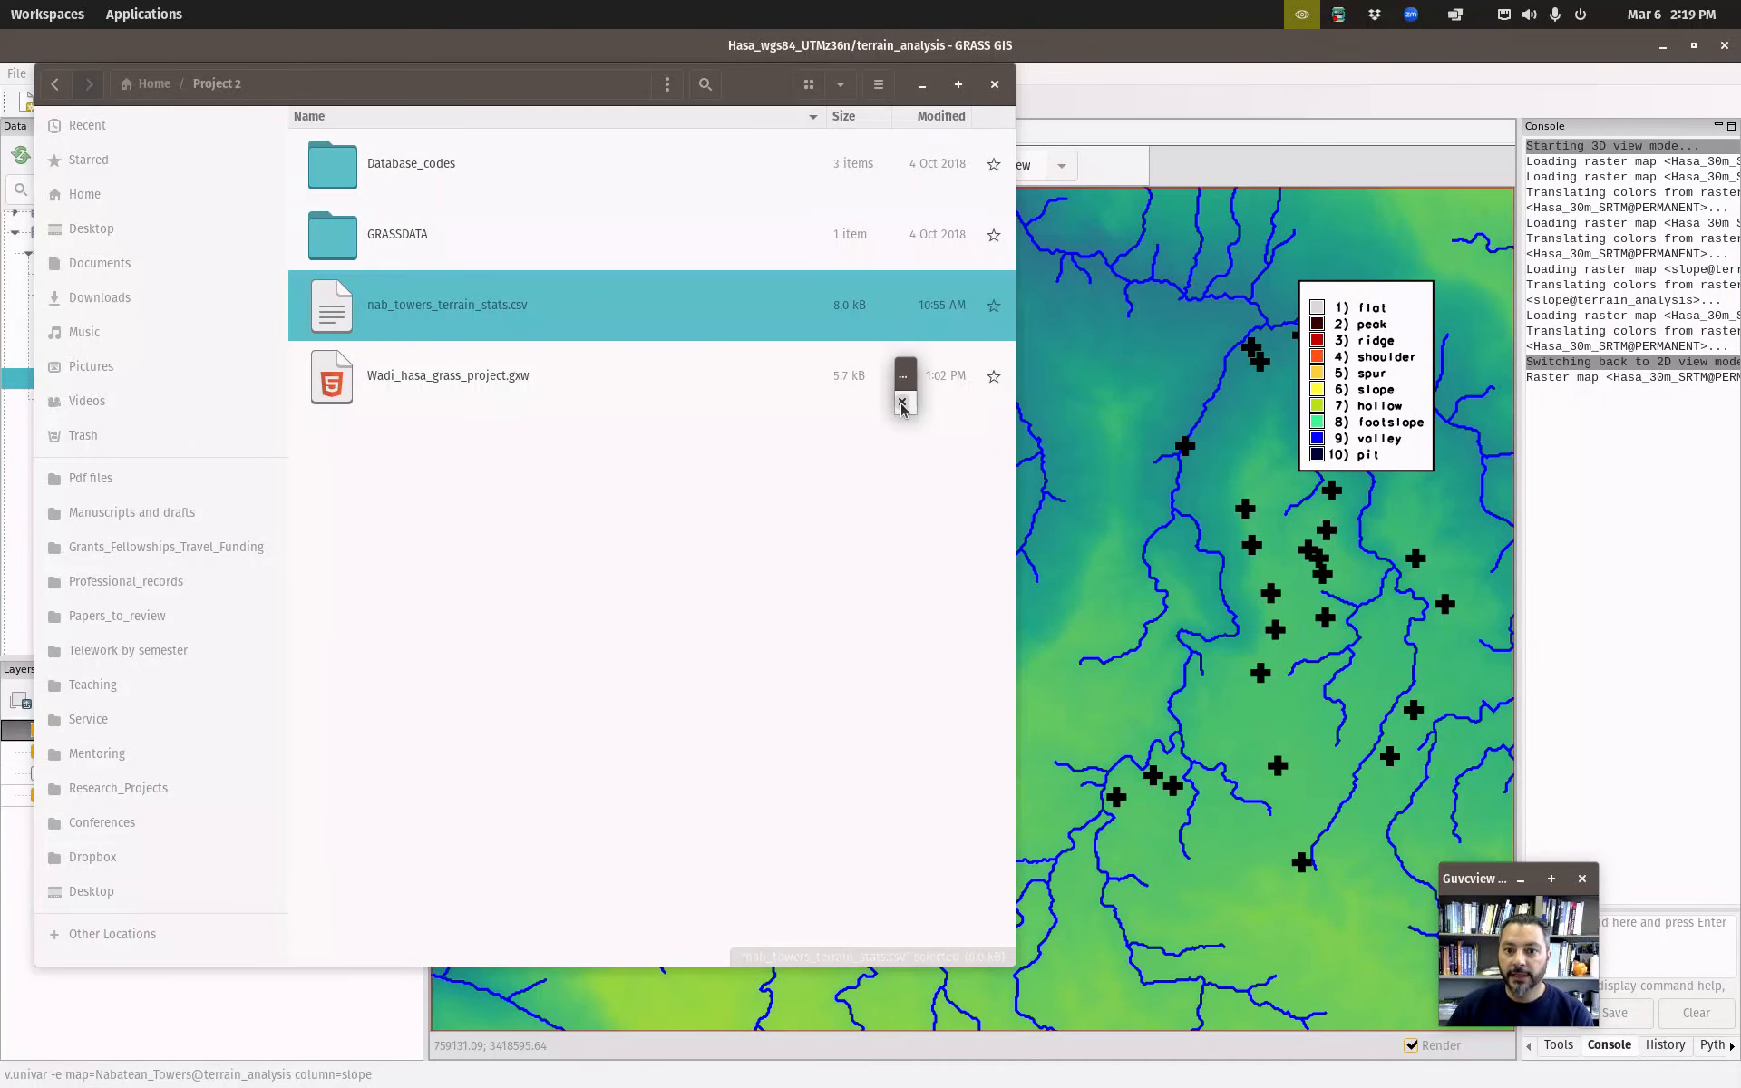
click(902, 404)
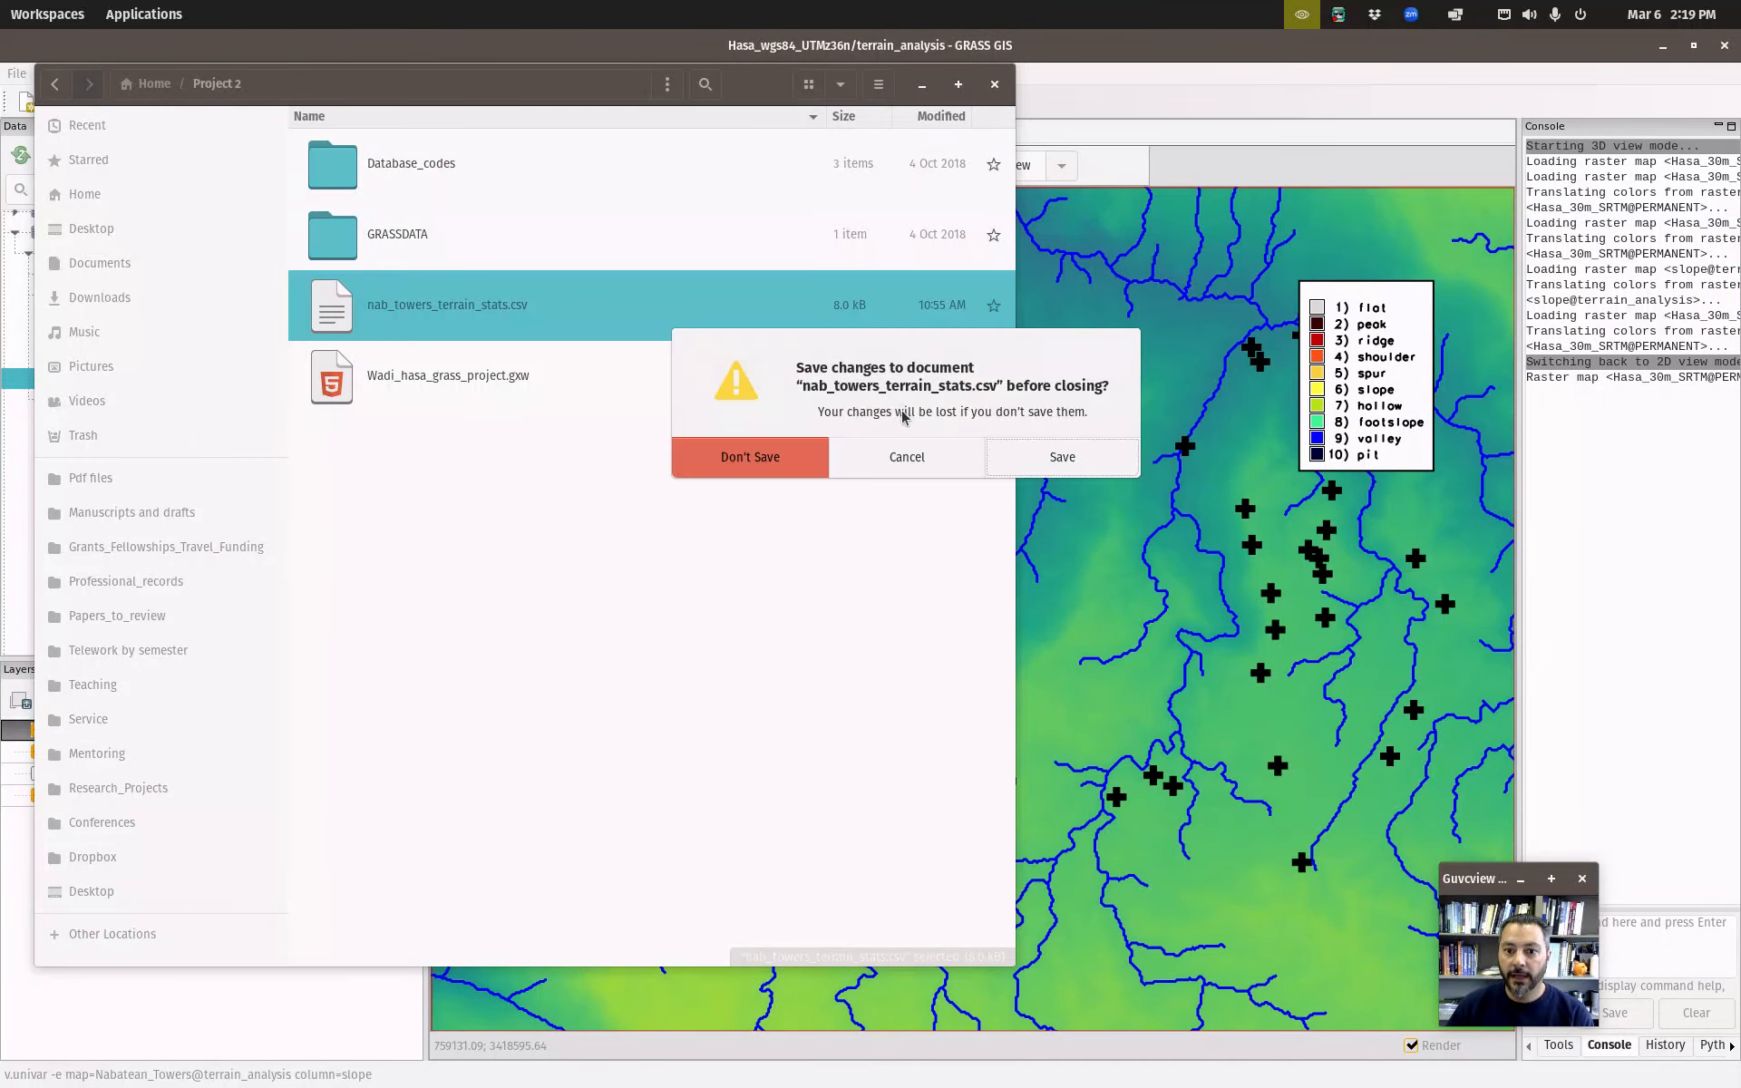
click(709, 471)
click(1254, 194)
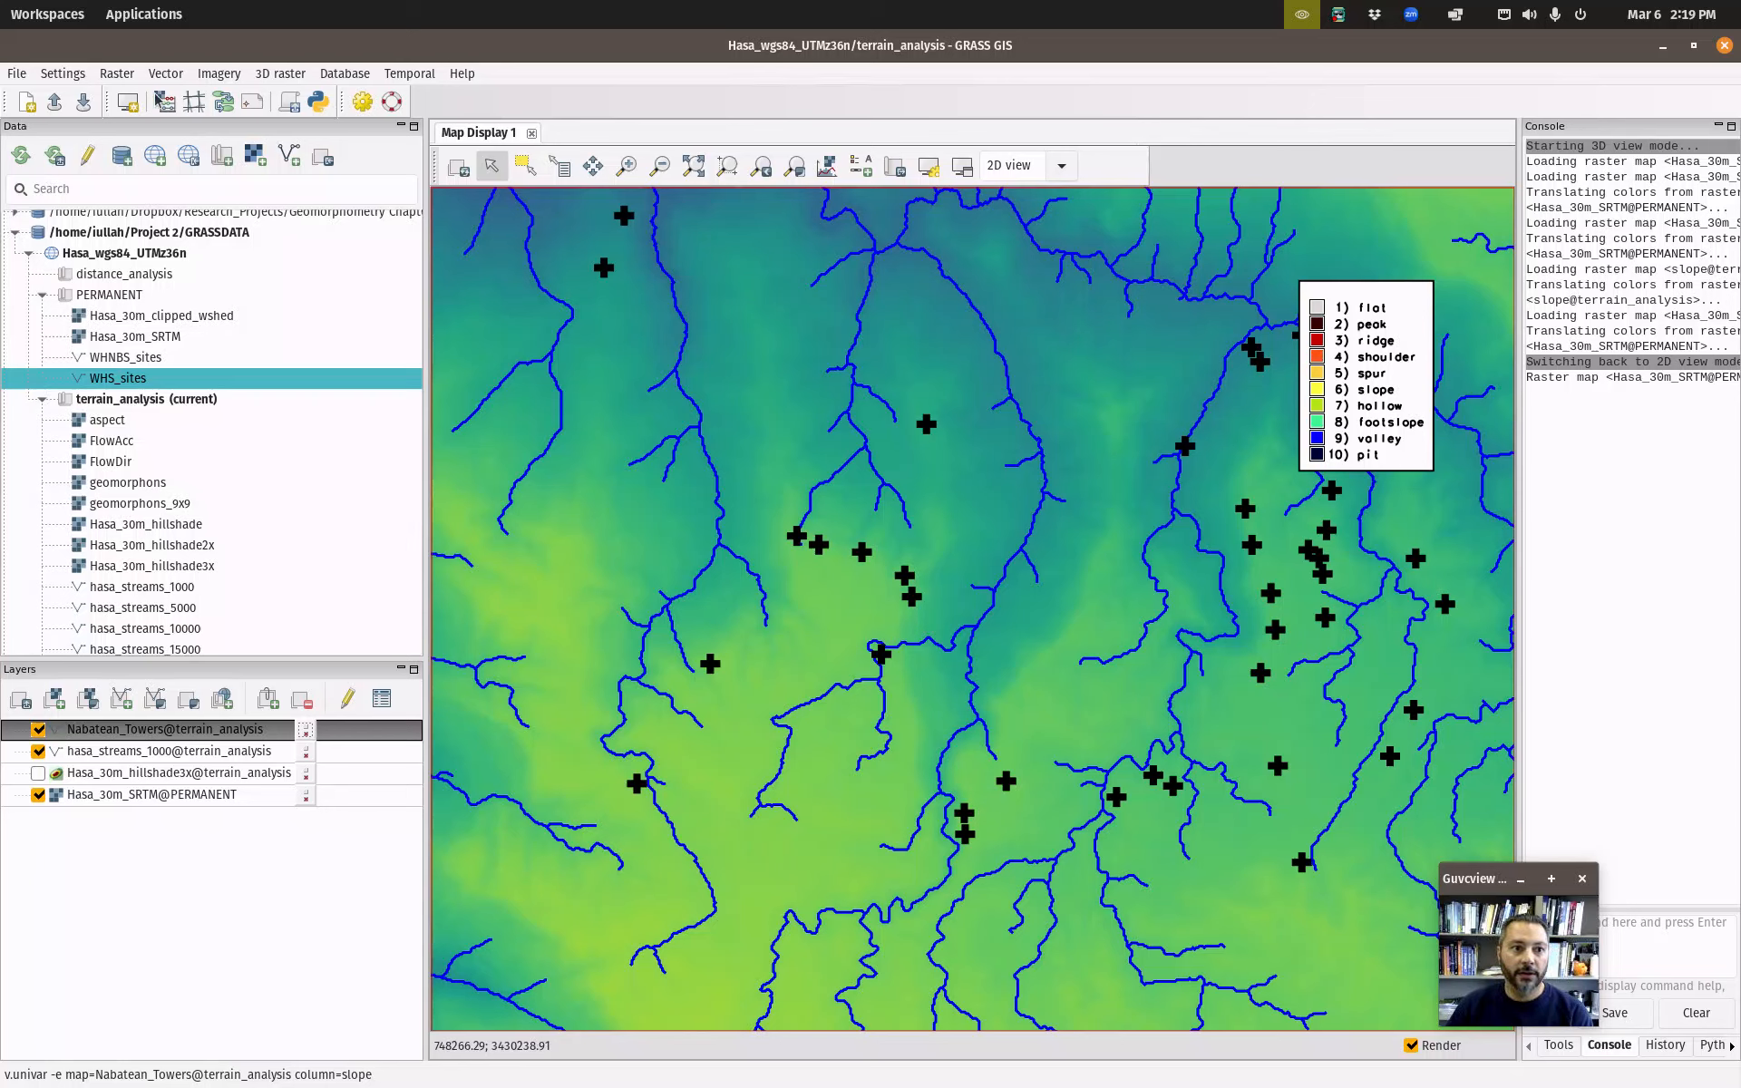
Find the v.histogram extension among the vector modules of the GRASS Addons and install it.
click(78, 76)
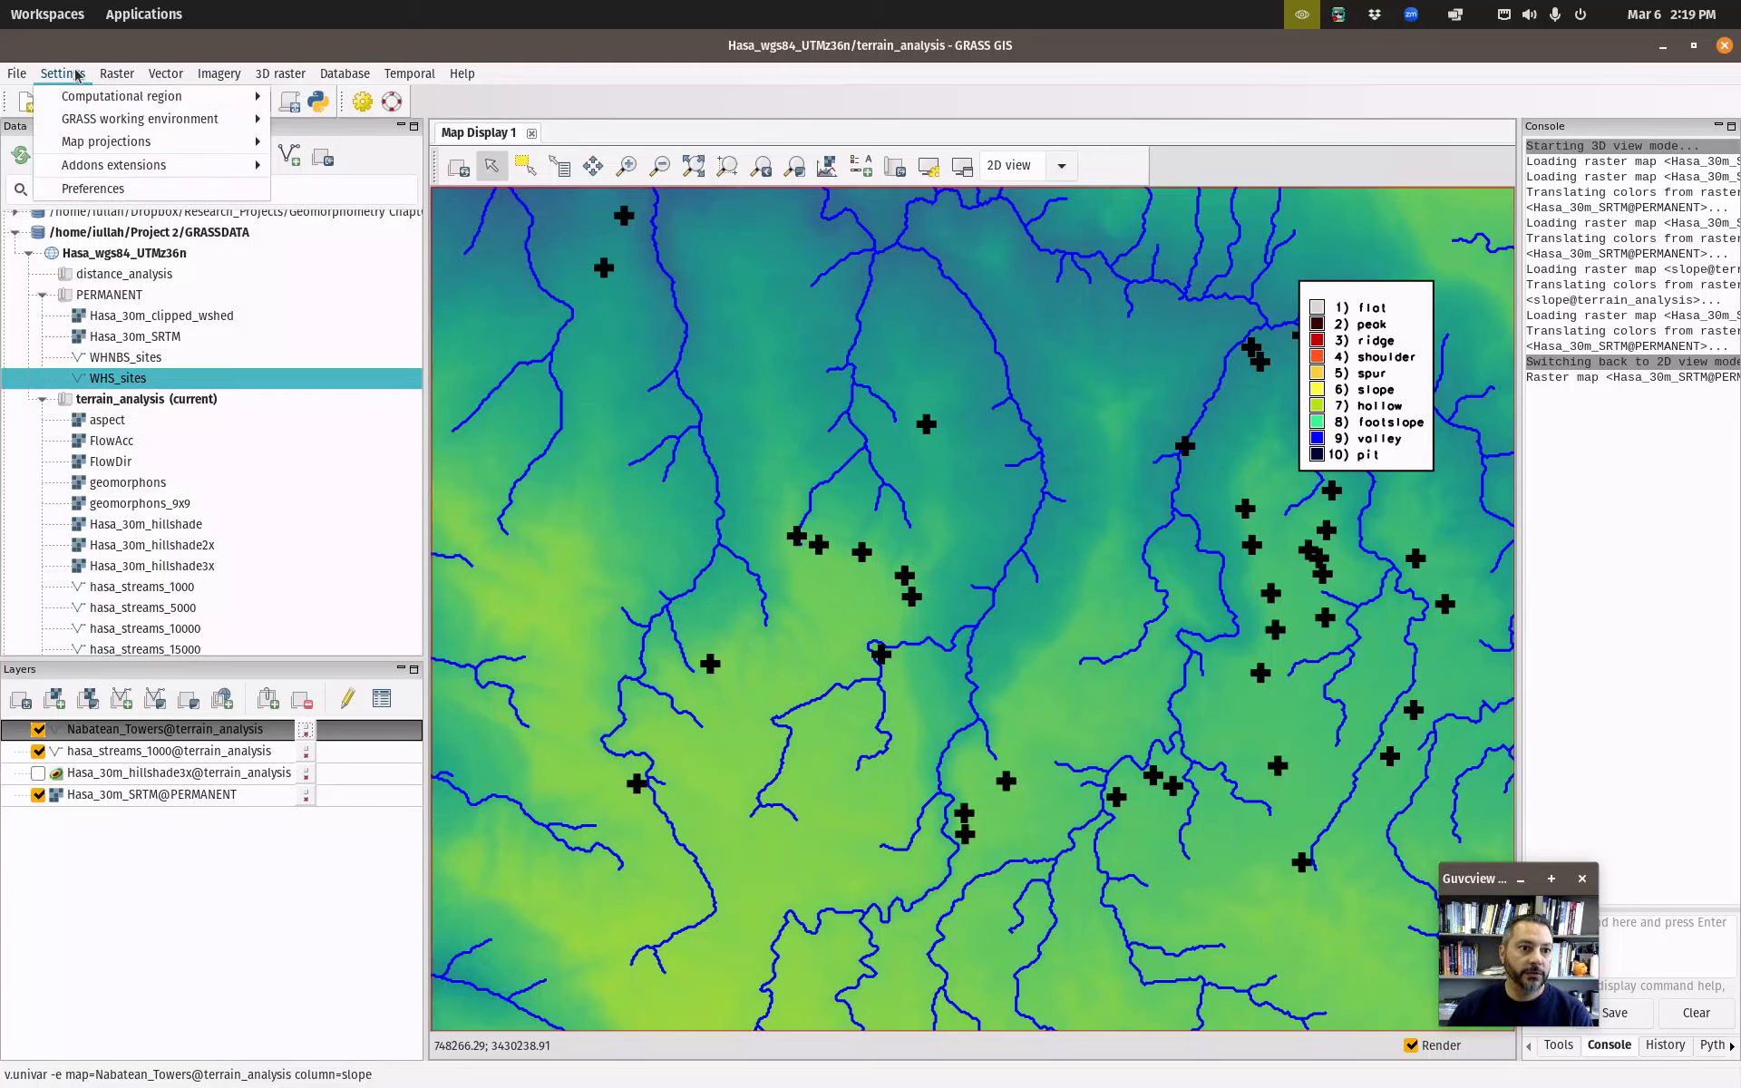
mouse_move(109, 171)
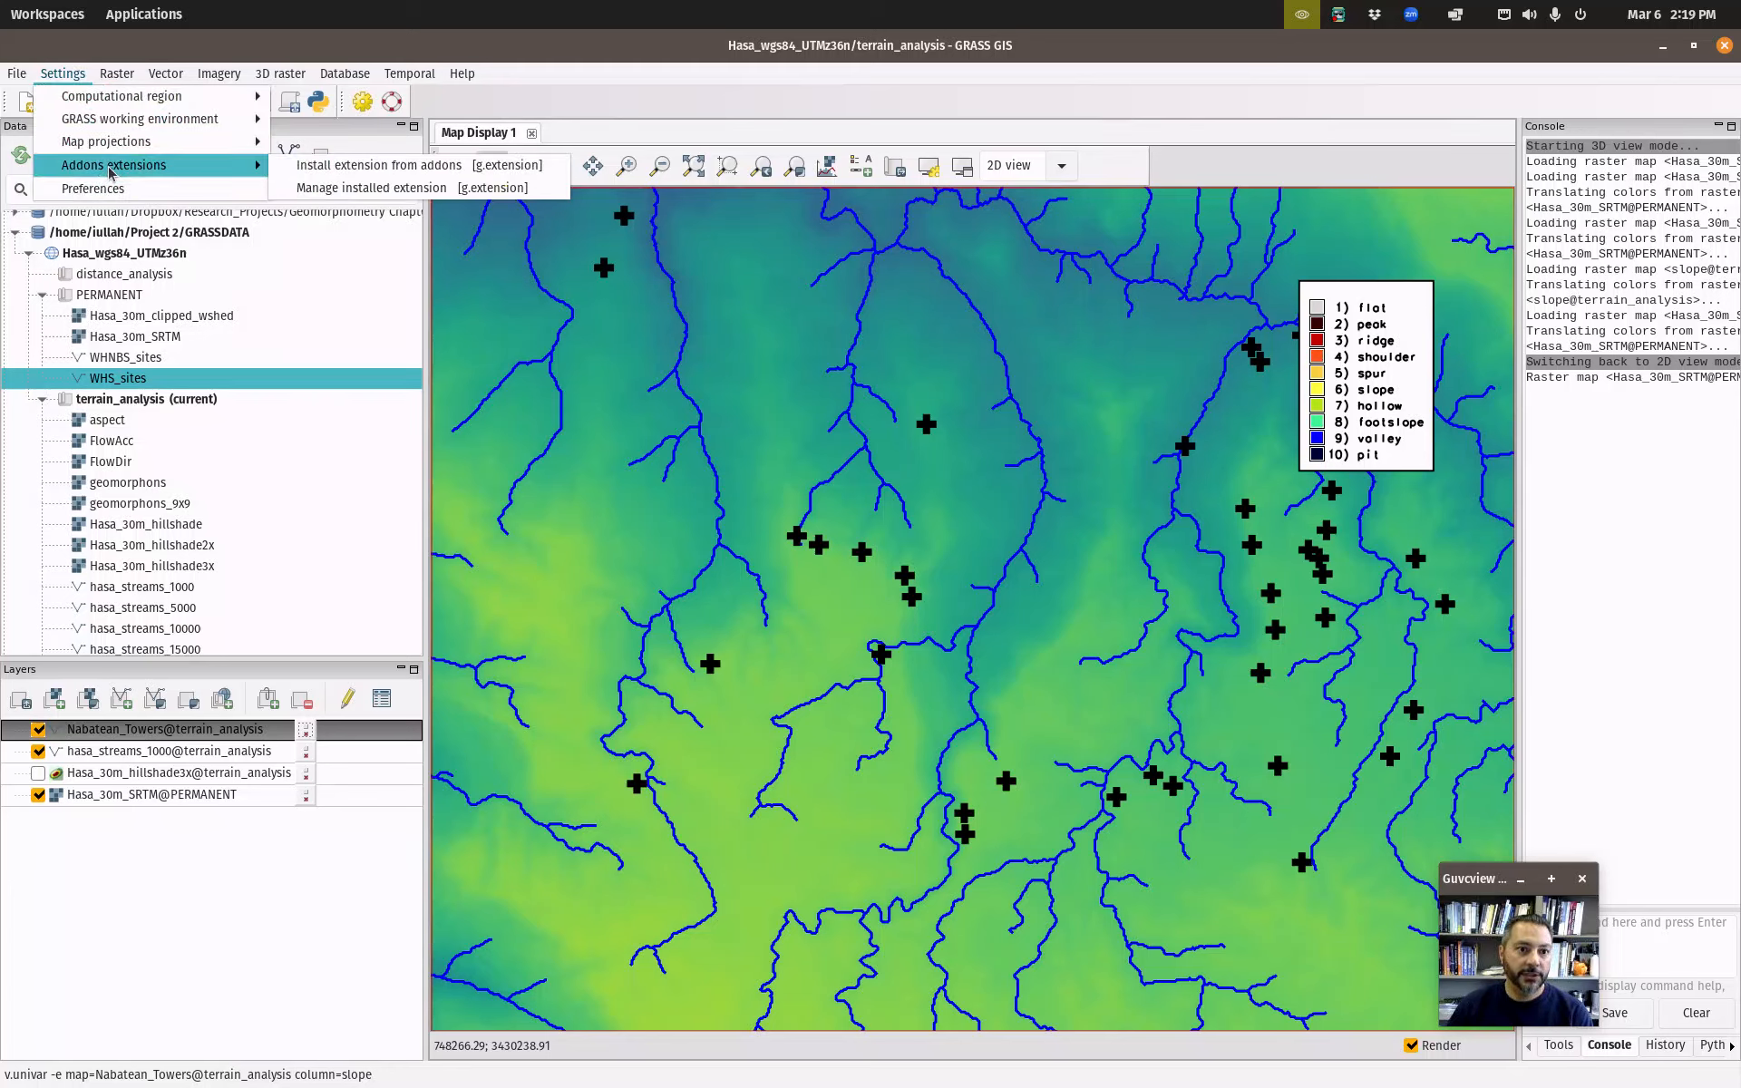
click(393, 170)
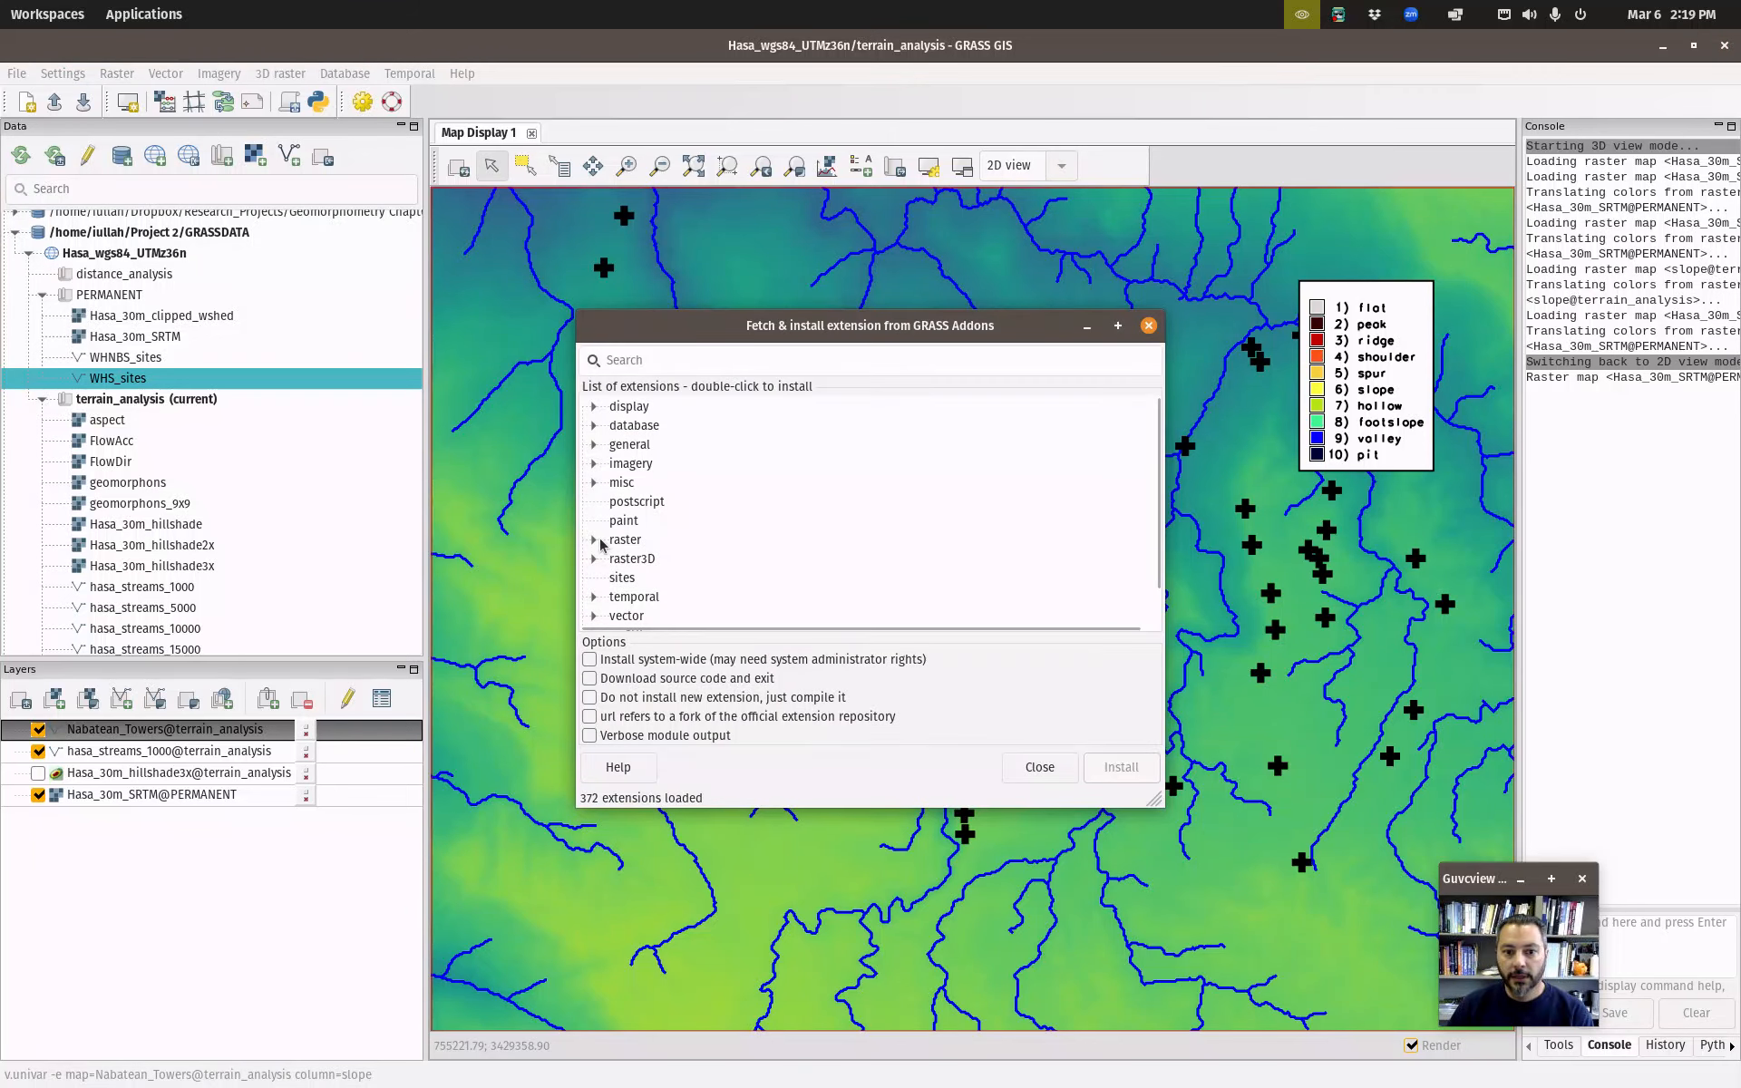
click(592, 616)
scroll(758, 493, down, 3)
drag(1147, 794, 1324, 1044)
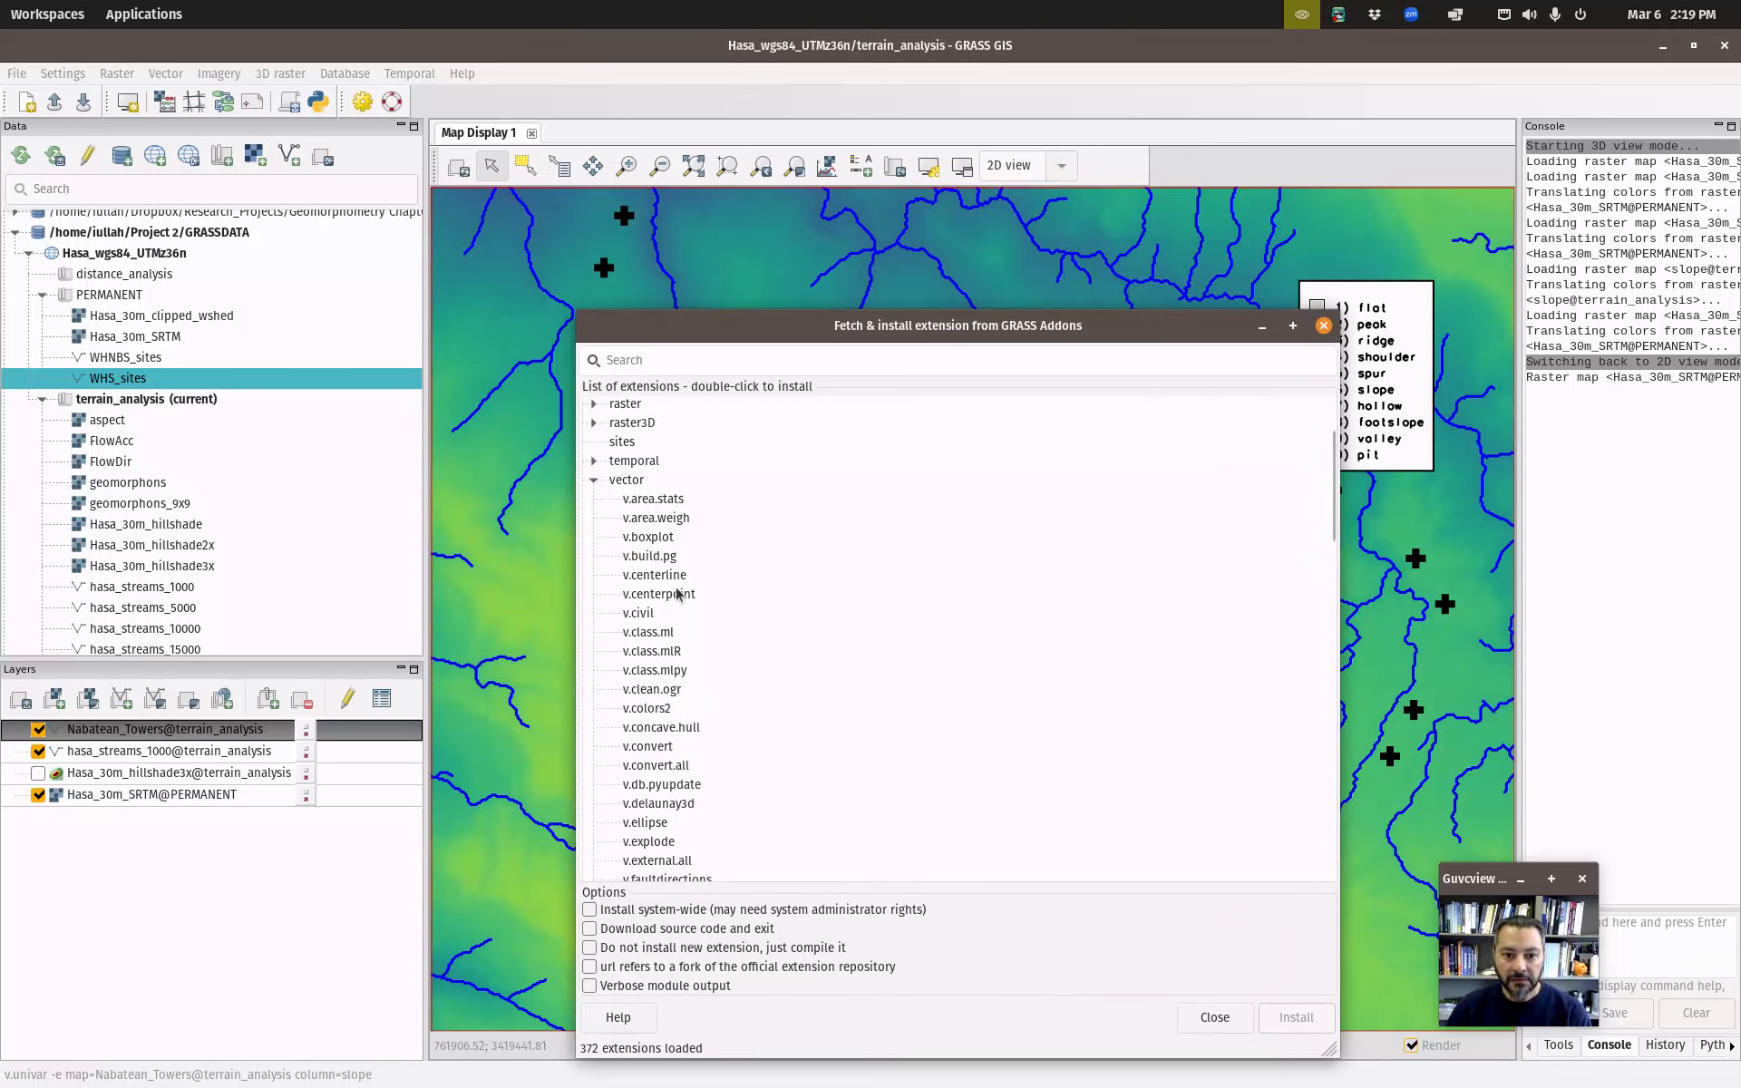
scroll(656, 703, down, 3)
scroll(666, 712, down, 6)
click(662, 648)
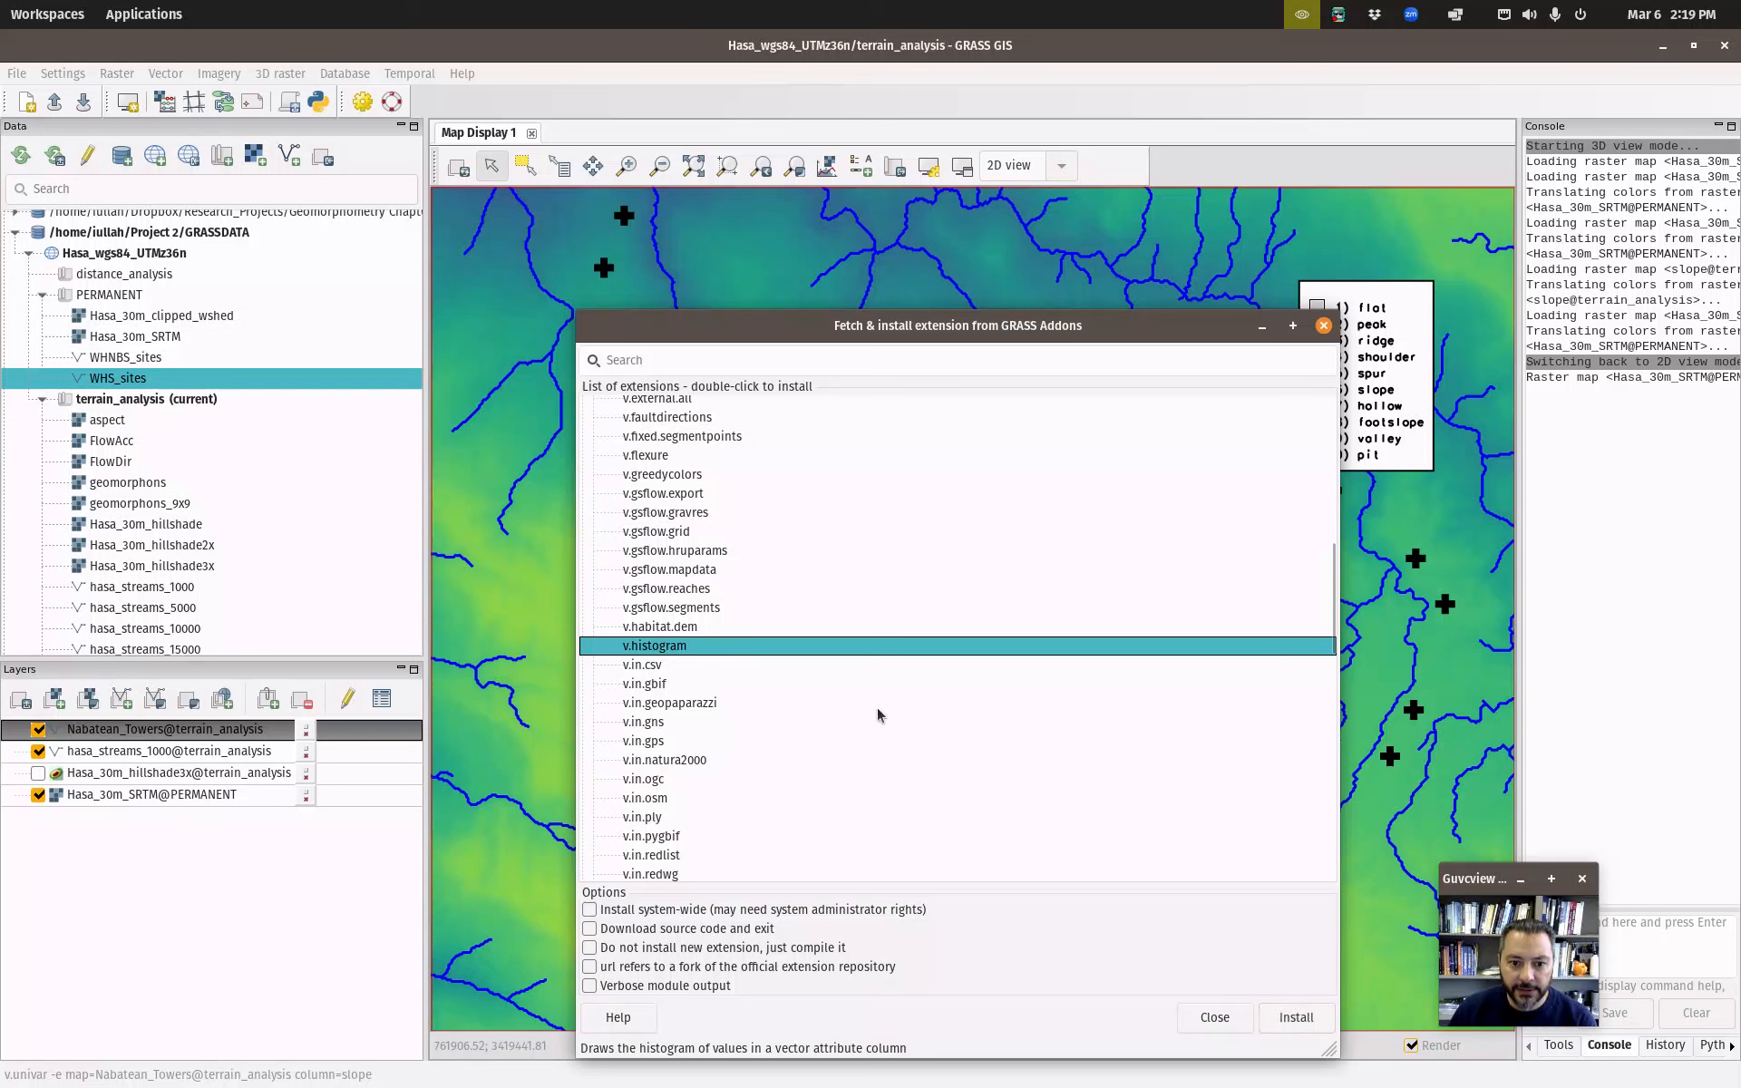
click(1295, 1017)
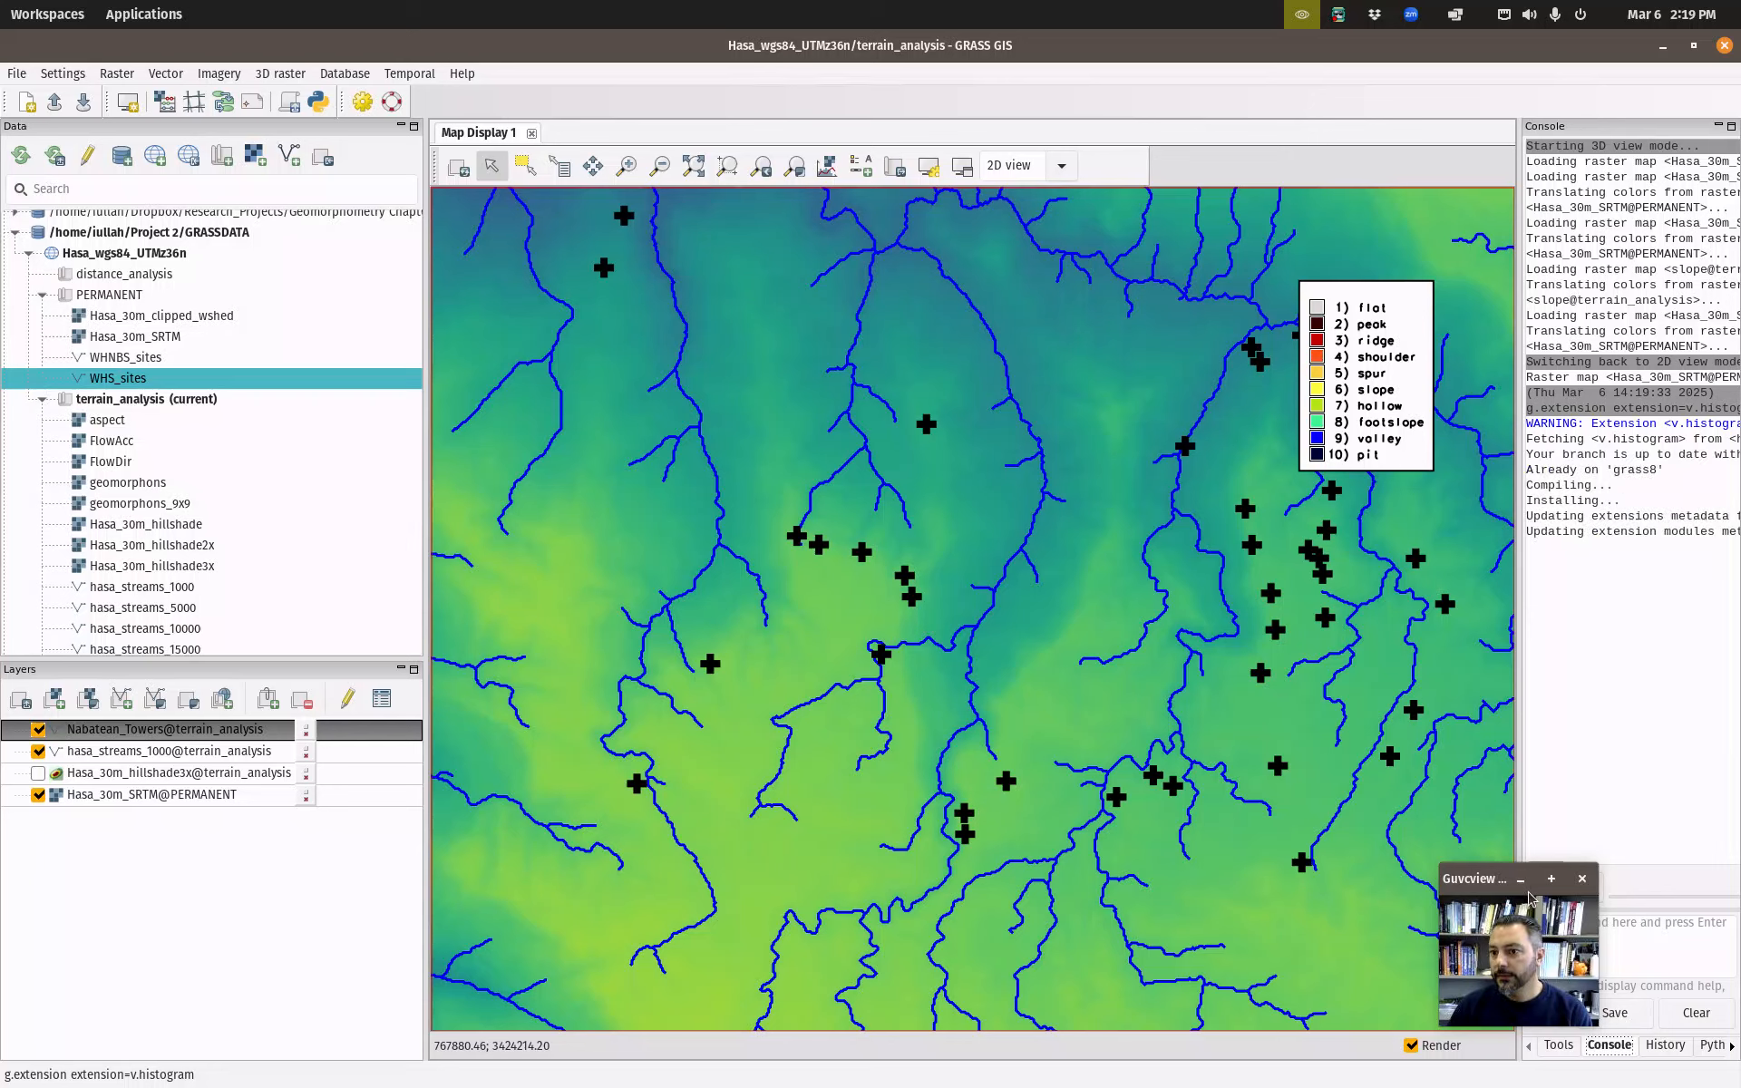
Find v.histogram among the addons in the GRASS tool list and select it.
drag(1487, 880, 1273, 891)
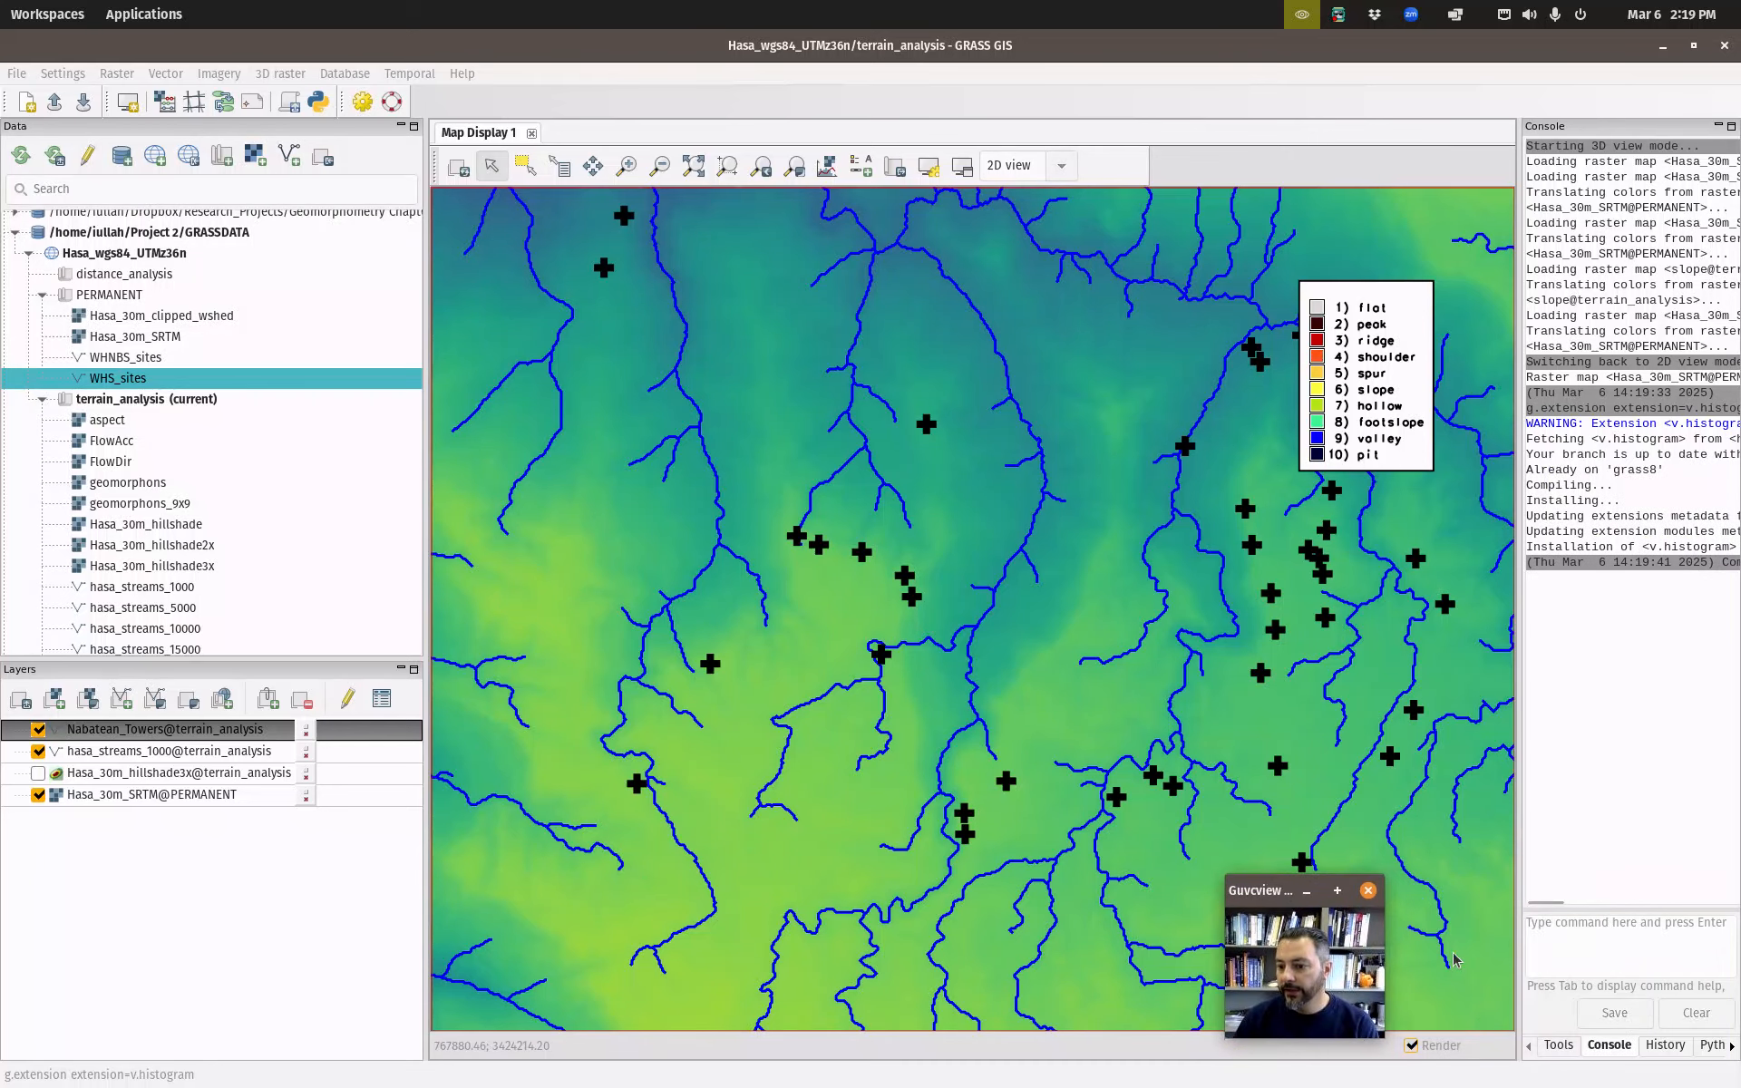
click(1559, 1042)
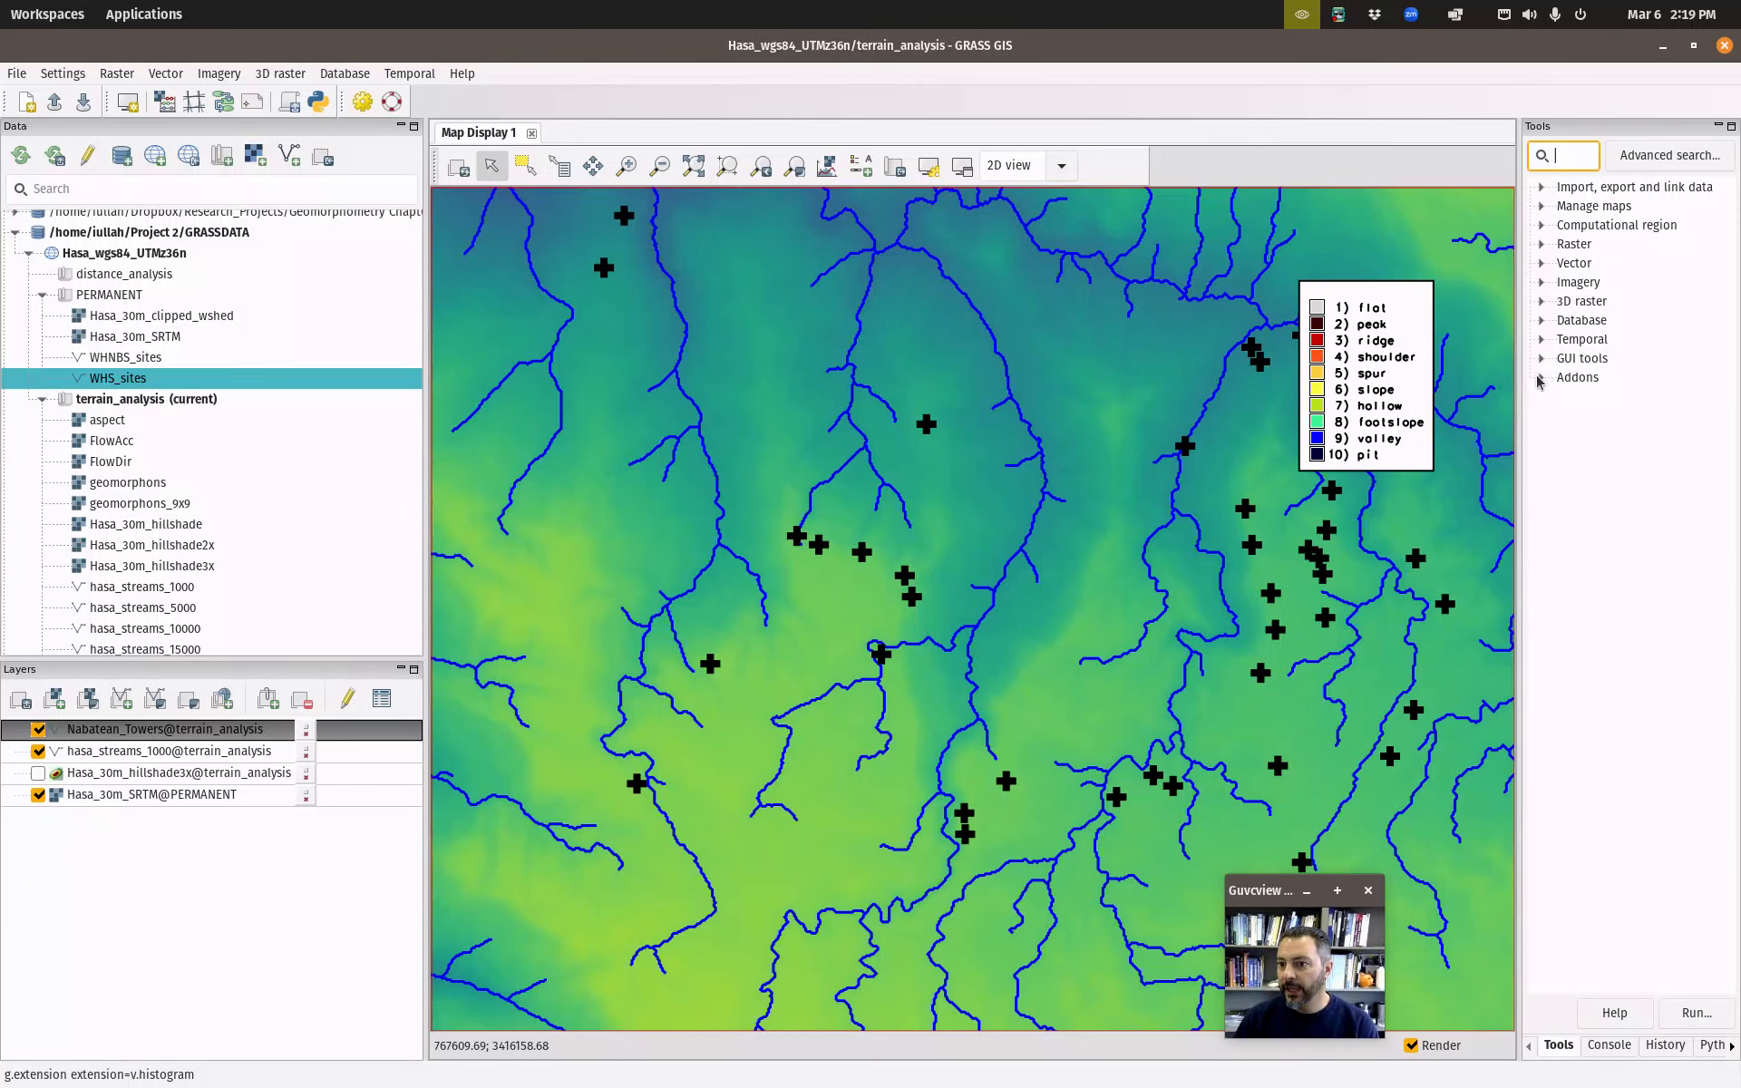
click(1542, 379)
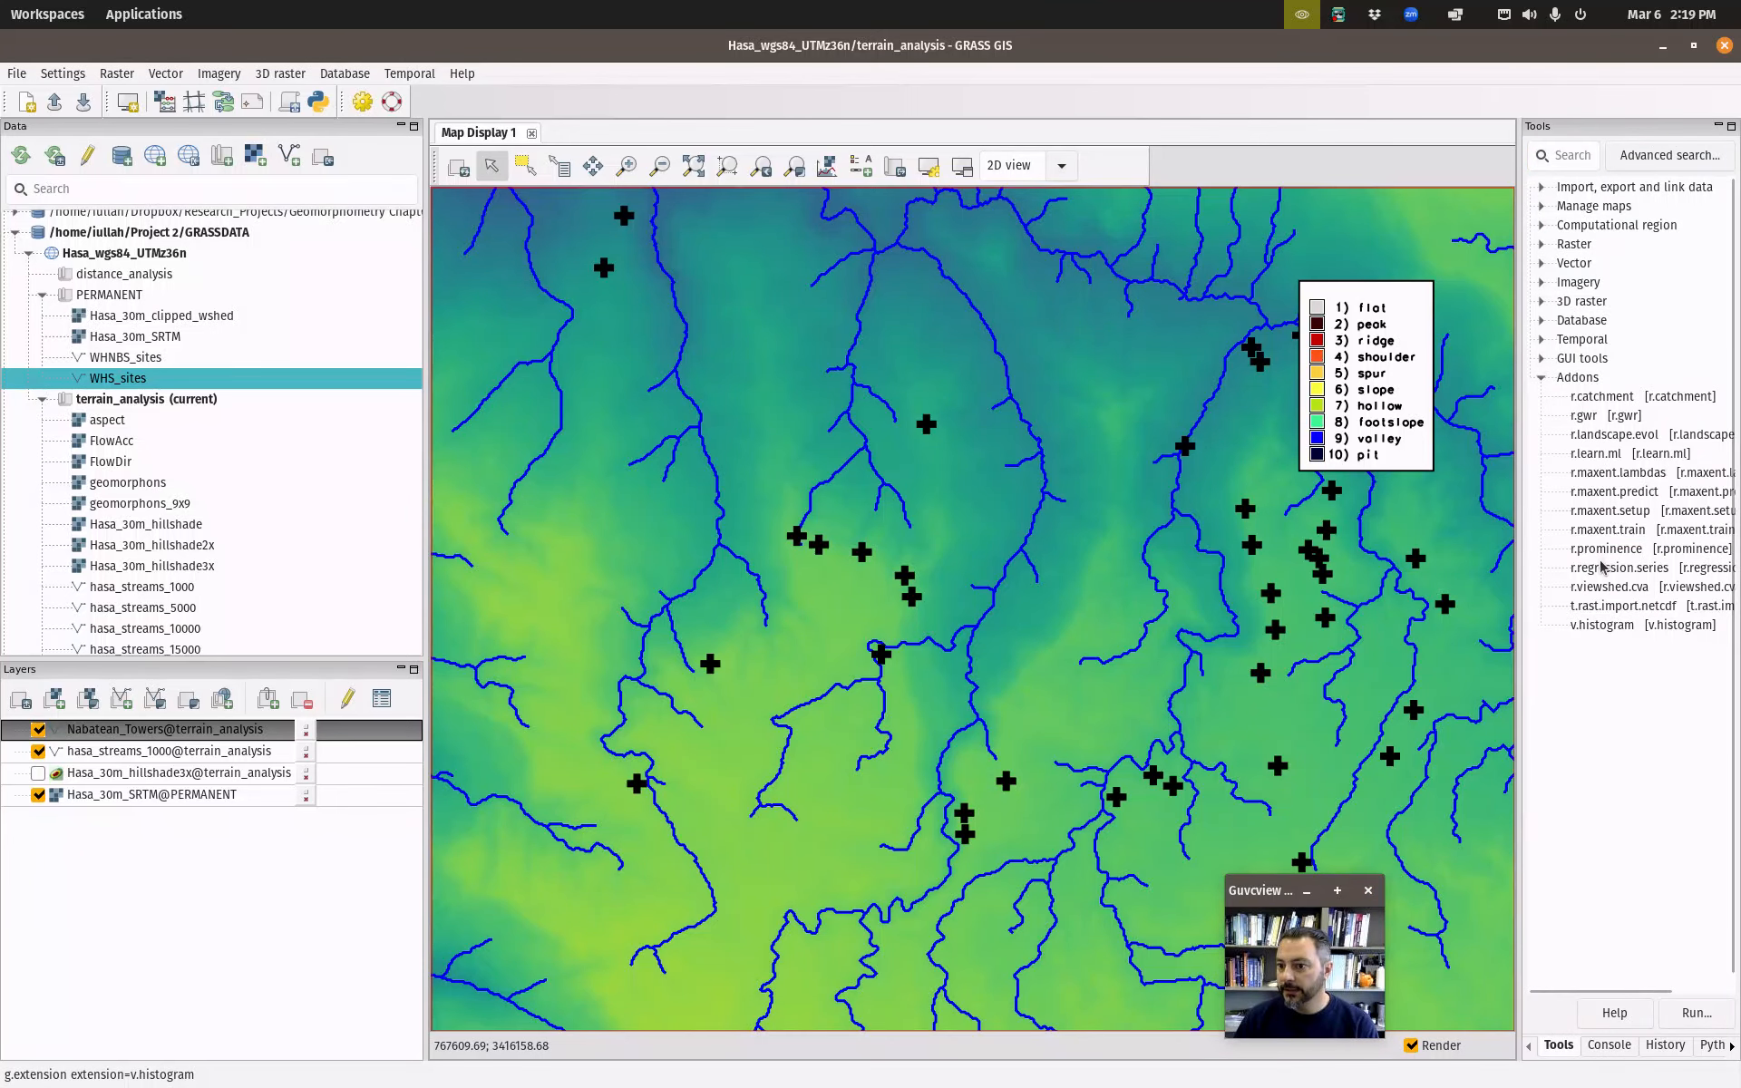
click(1618, 625)
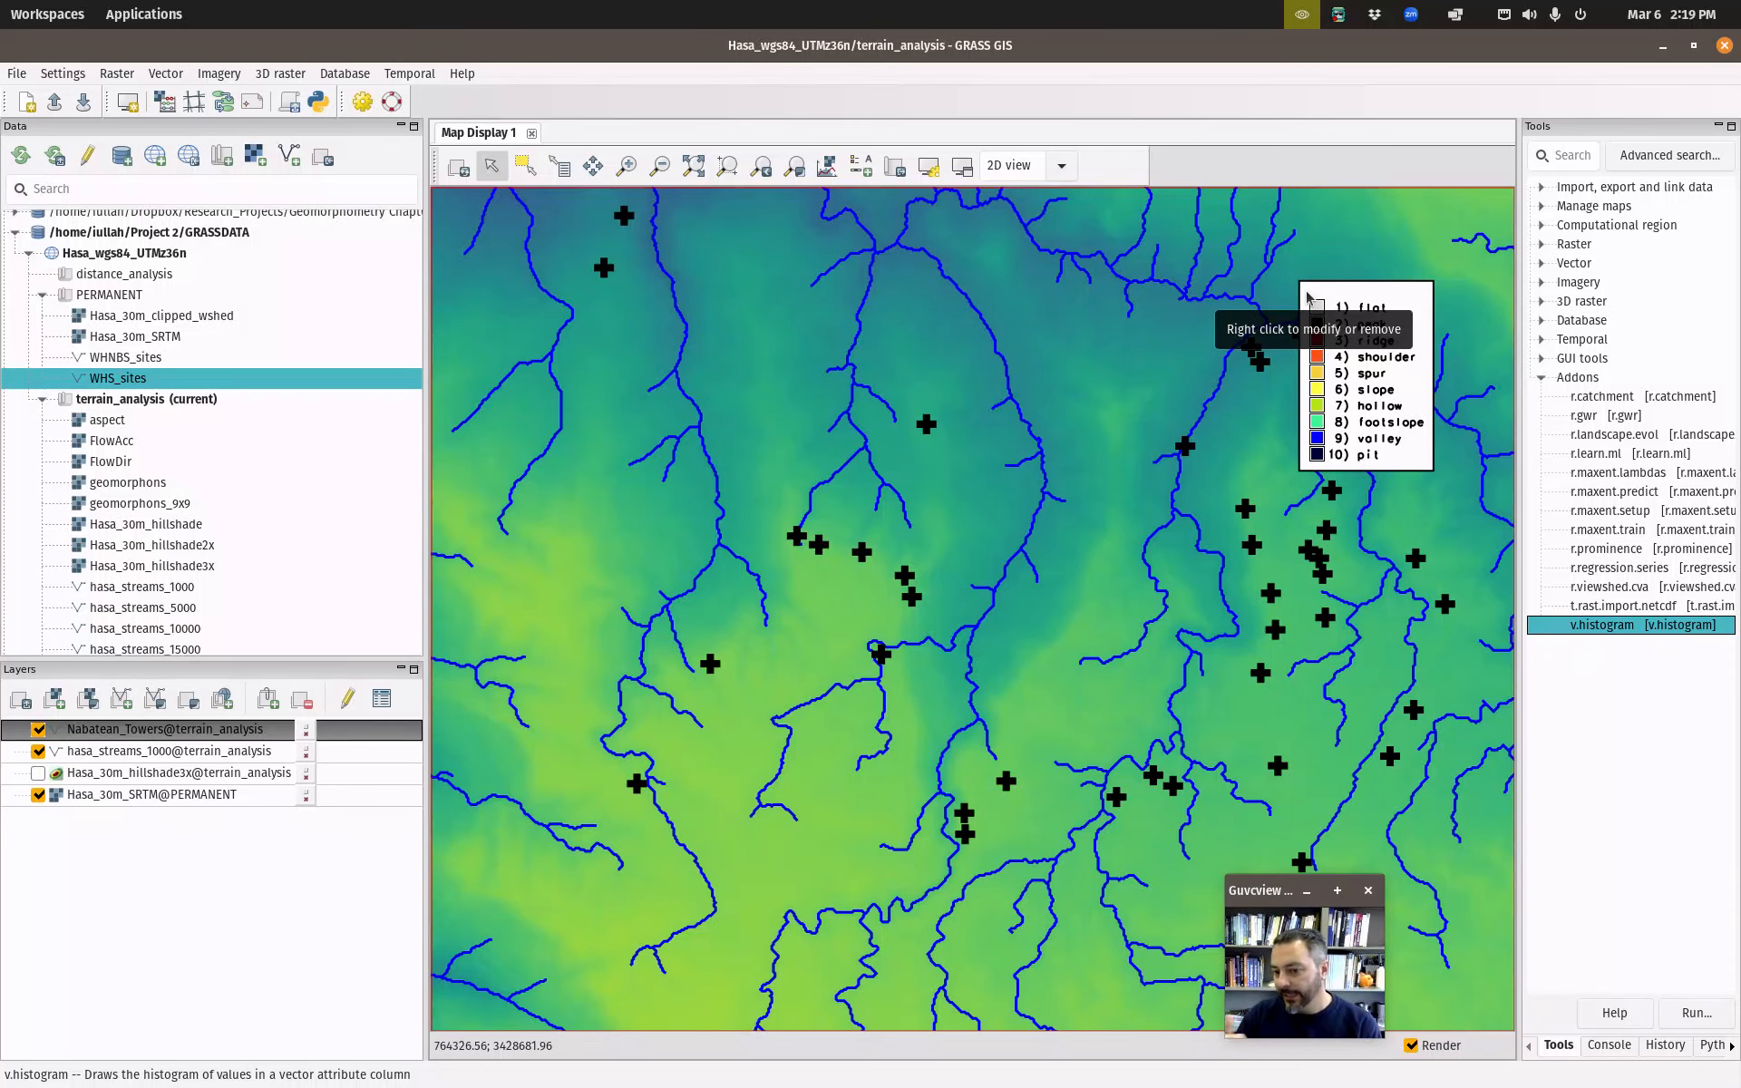
Open v.histogram for the Nabatean_Towers map with Nearest_tower as the attribute column, and enlarge the dialog to show its optional parameters.
double_click(1621, 628)
click(955, 471)
click(725, 523)
click(864, 527)
click(671, 594)
click(719, 415)
drag(1134, 778, 1291, 829)
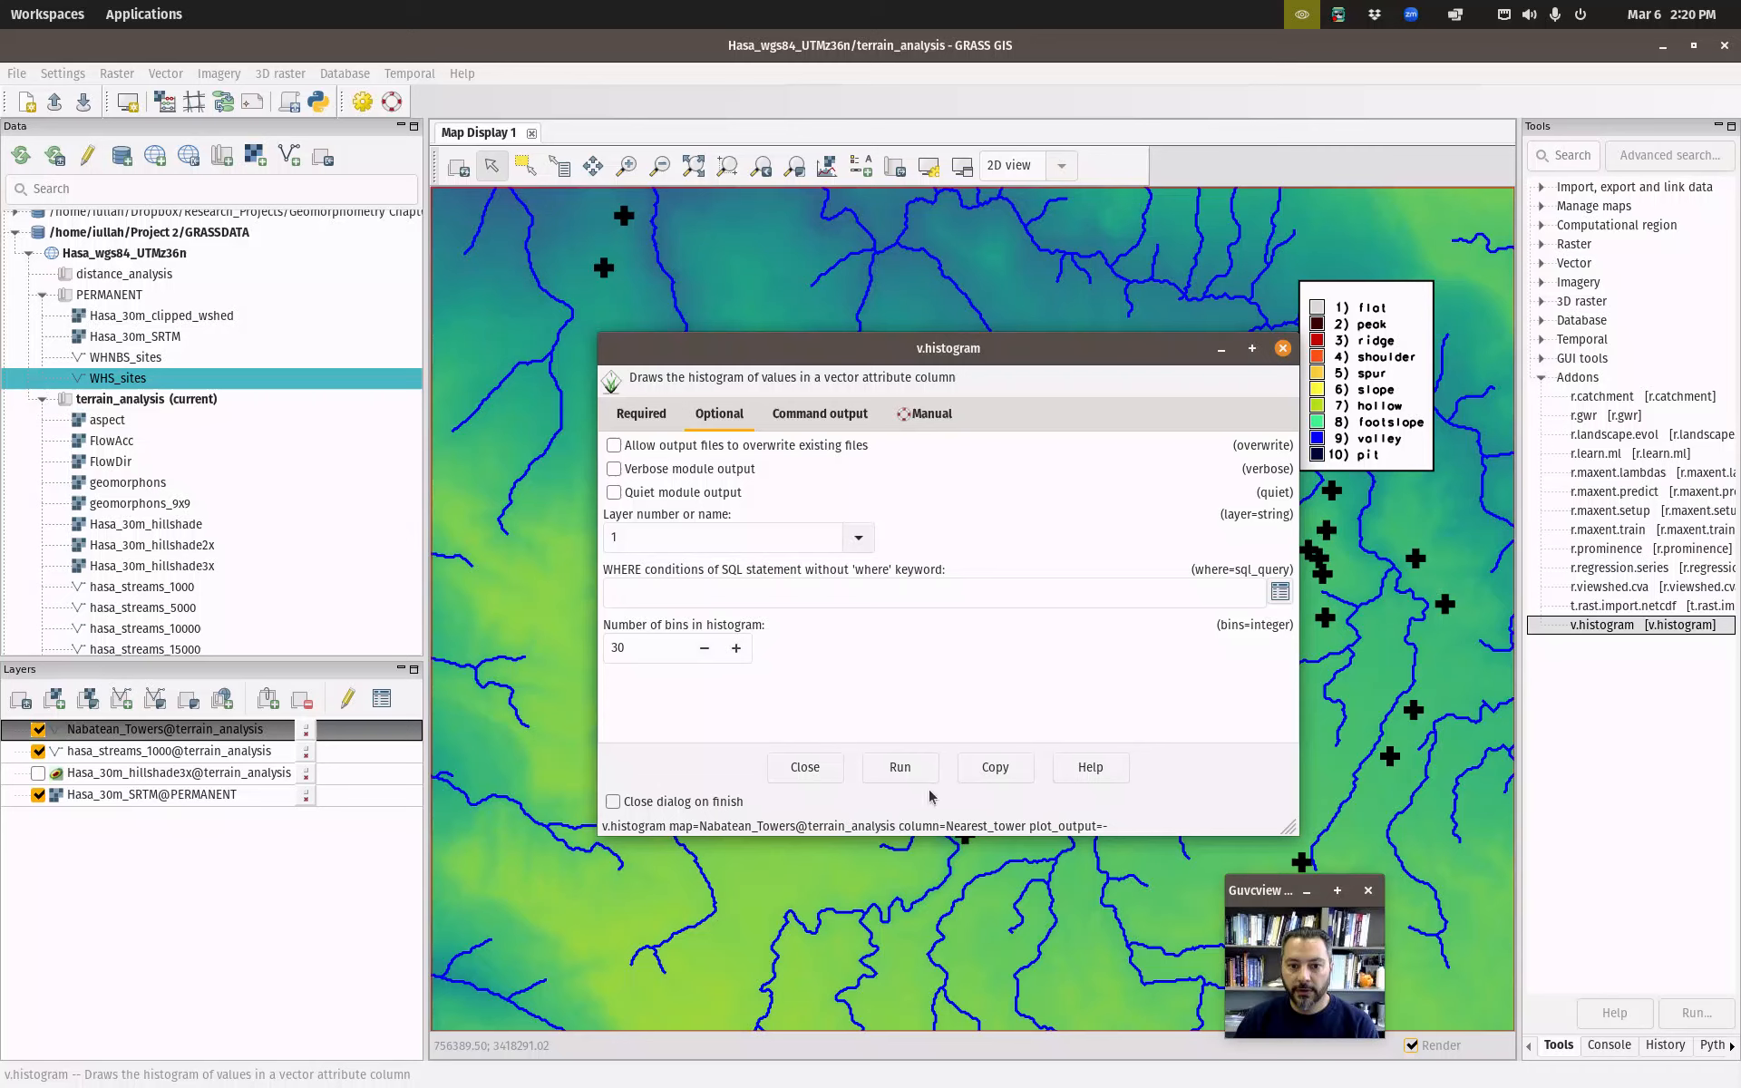
Set the number of bins to 10 and plot the Nearest_tower histogram.
click(638, 644)
double_click(623, 642)
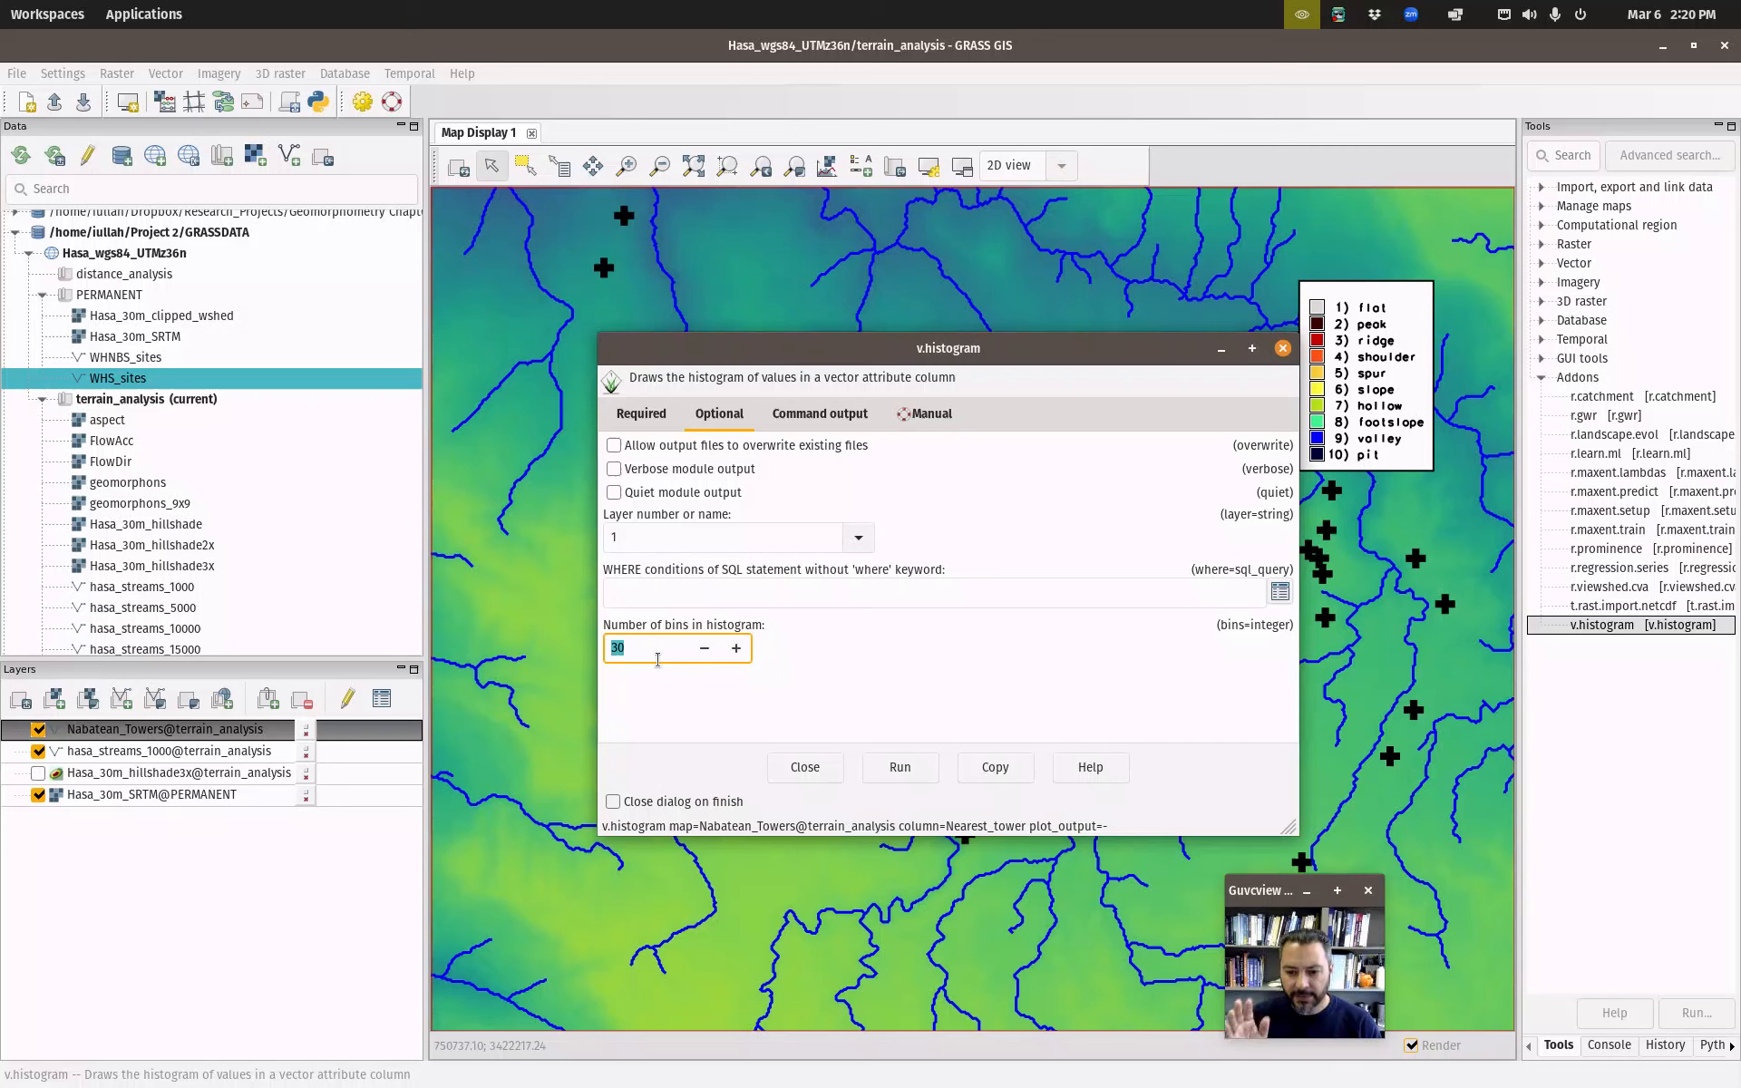
text(1)
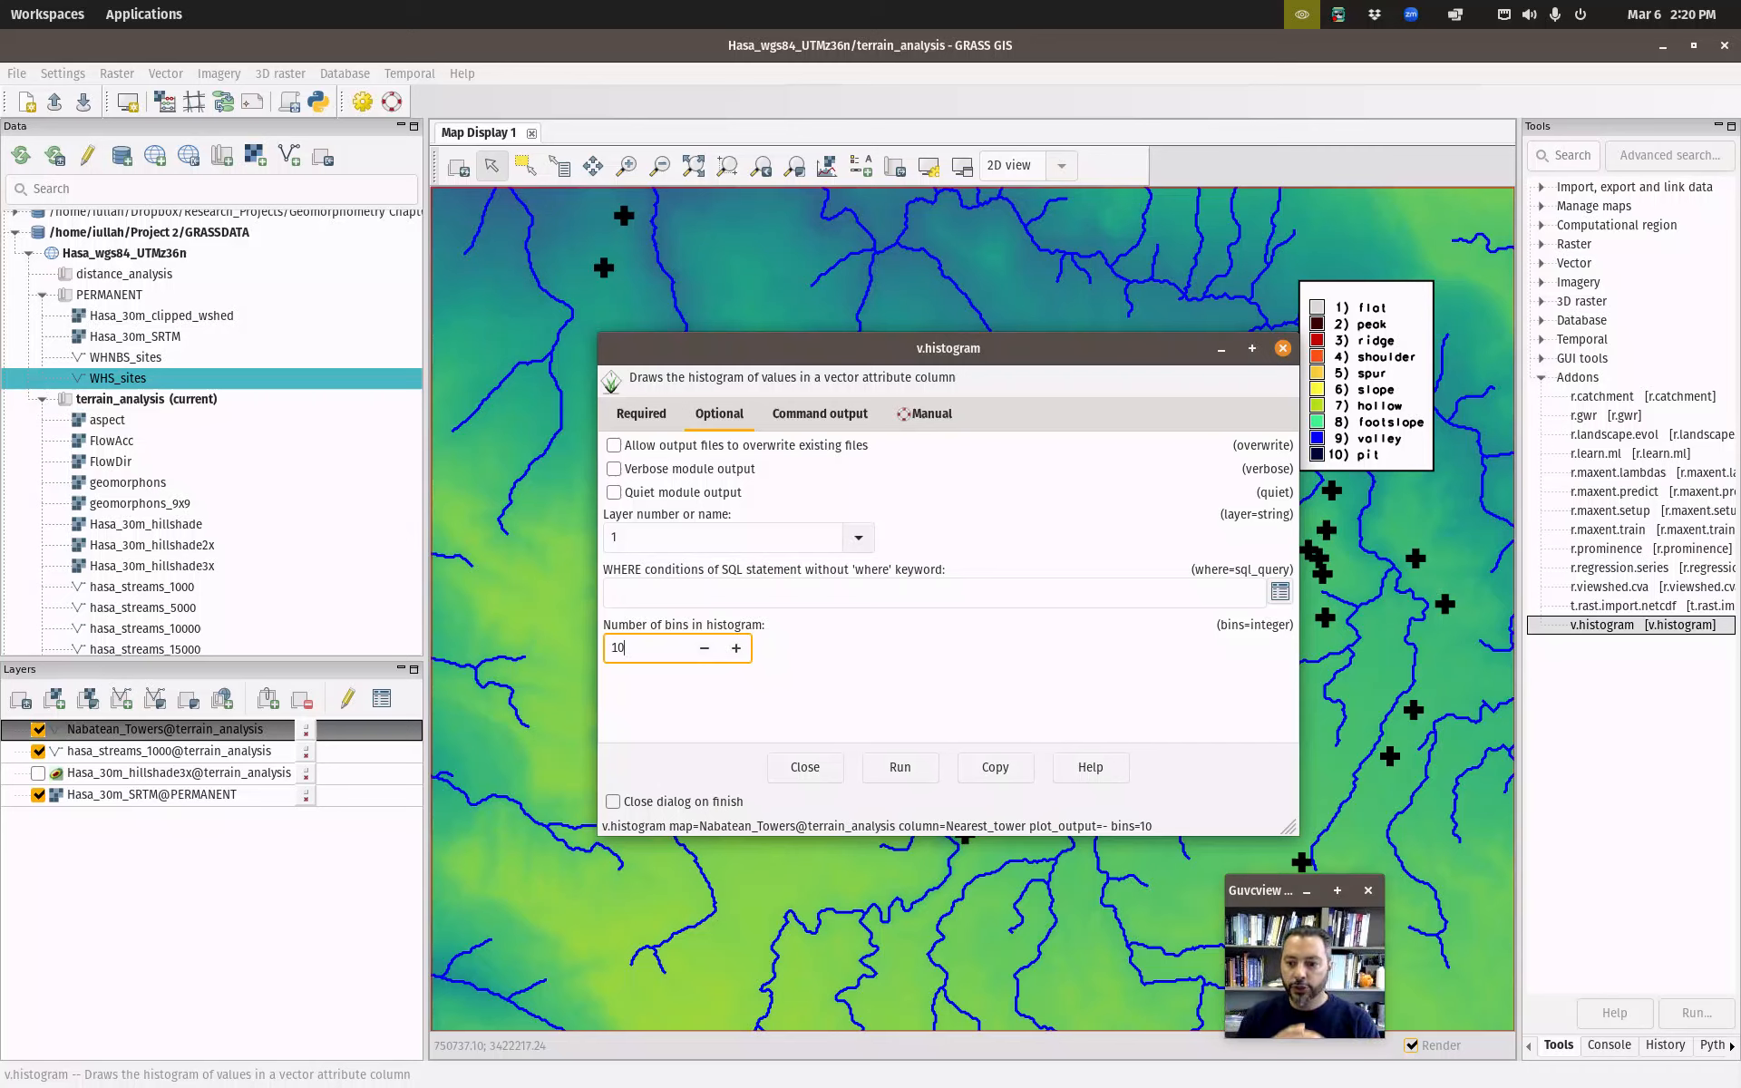
click(899, 769)
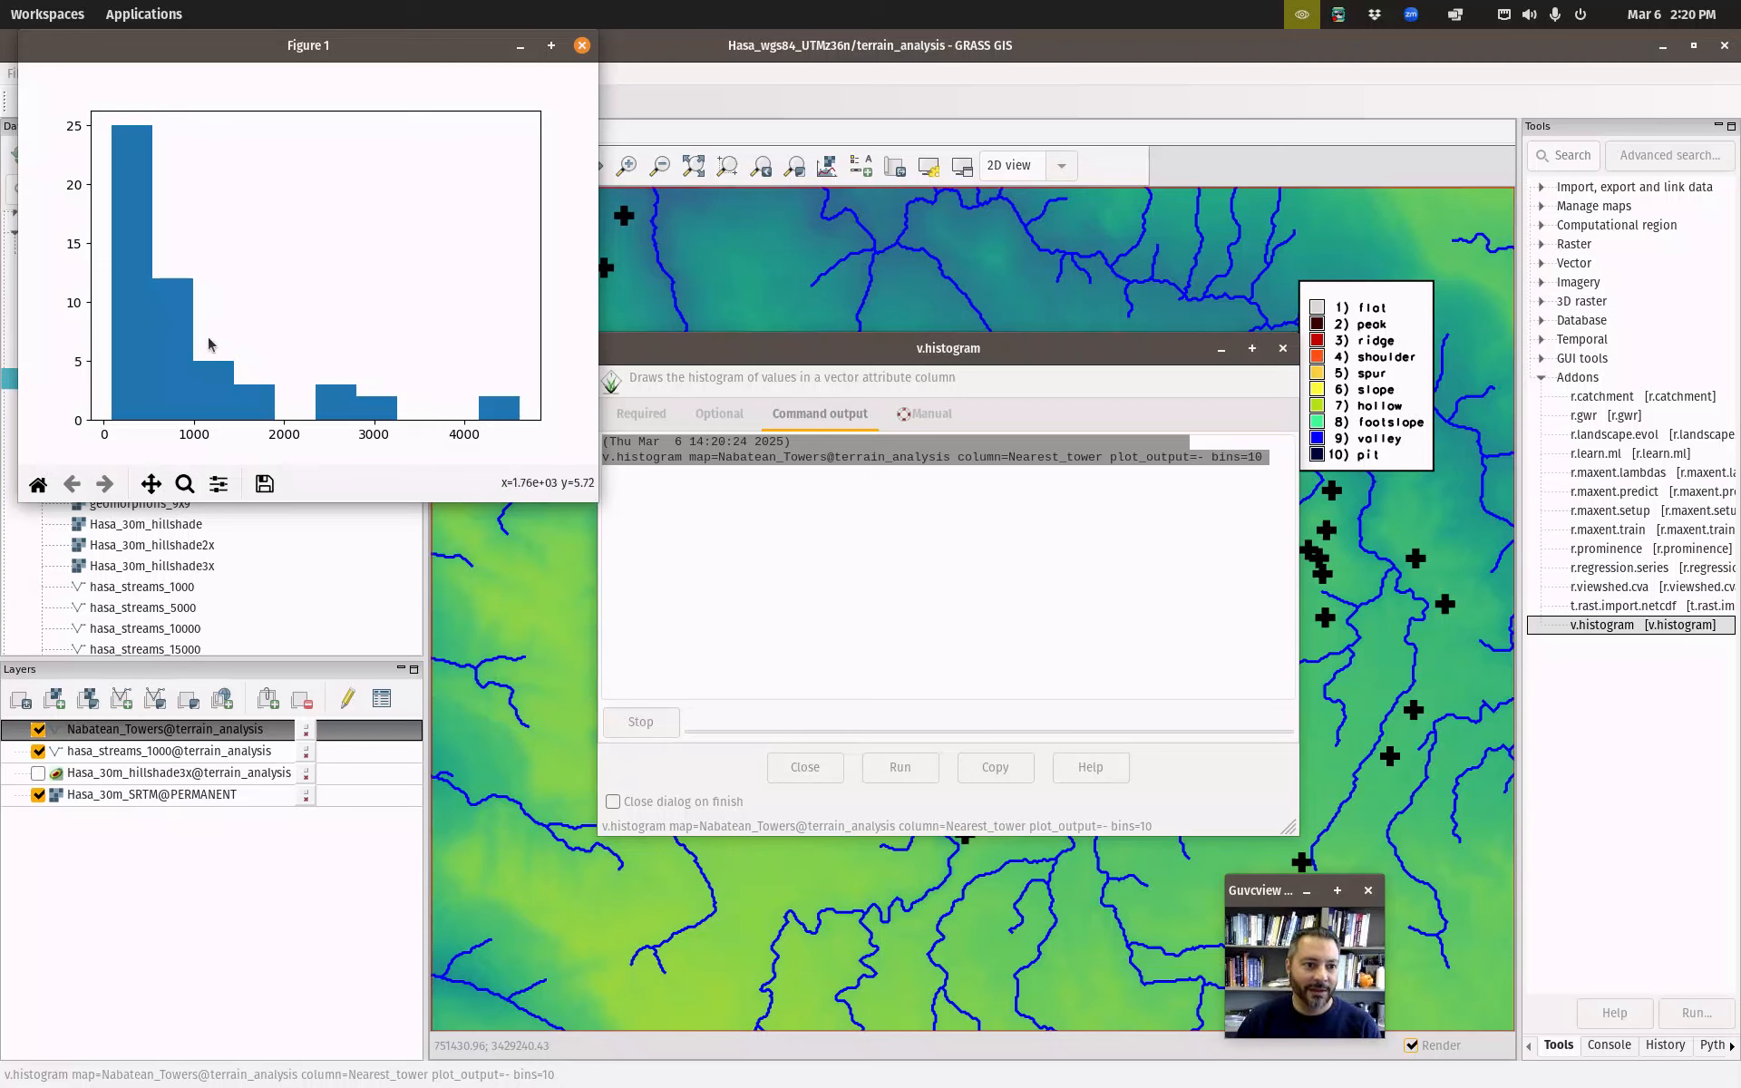
Change the number of bins to 20, close the existing figure and replot the Nearest_tower histogram.
click(779, 351)
click(718, 413)
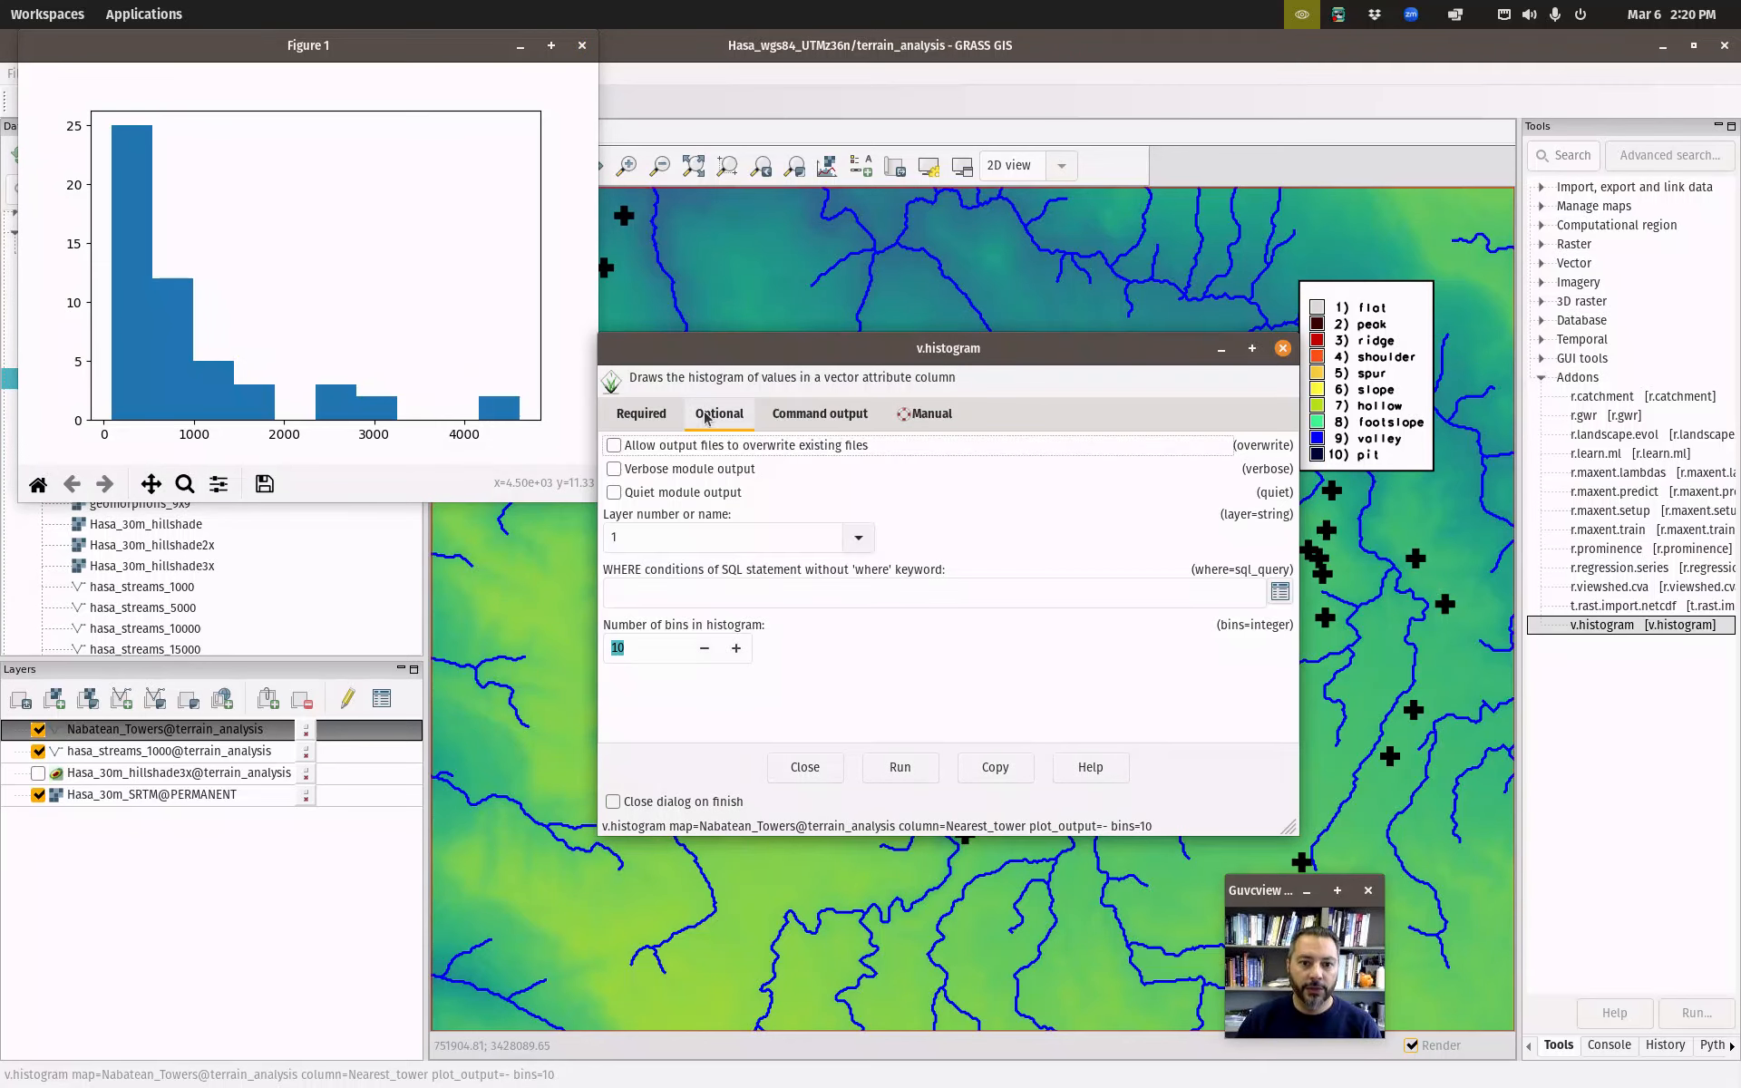
click(694, 655)
text(20)
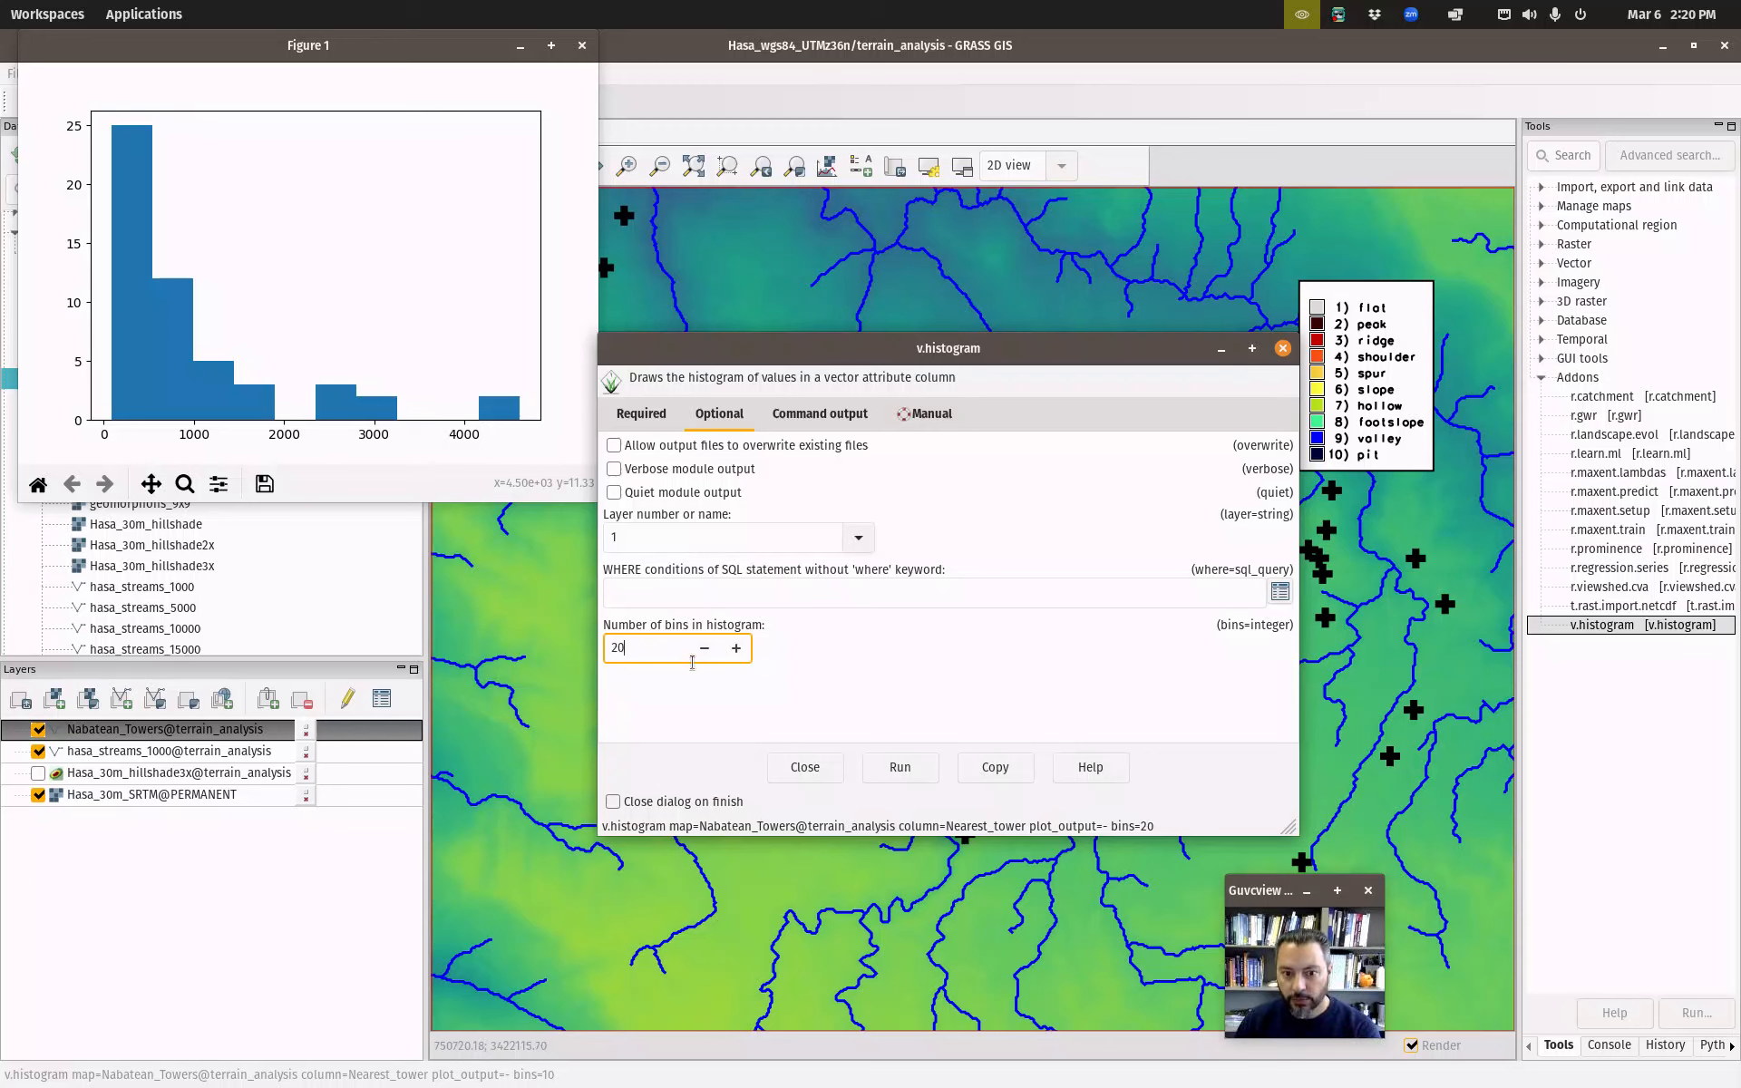
click(581, 45)
click(895, 767)
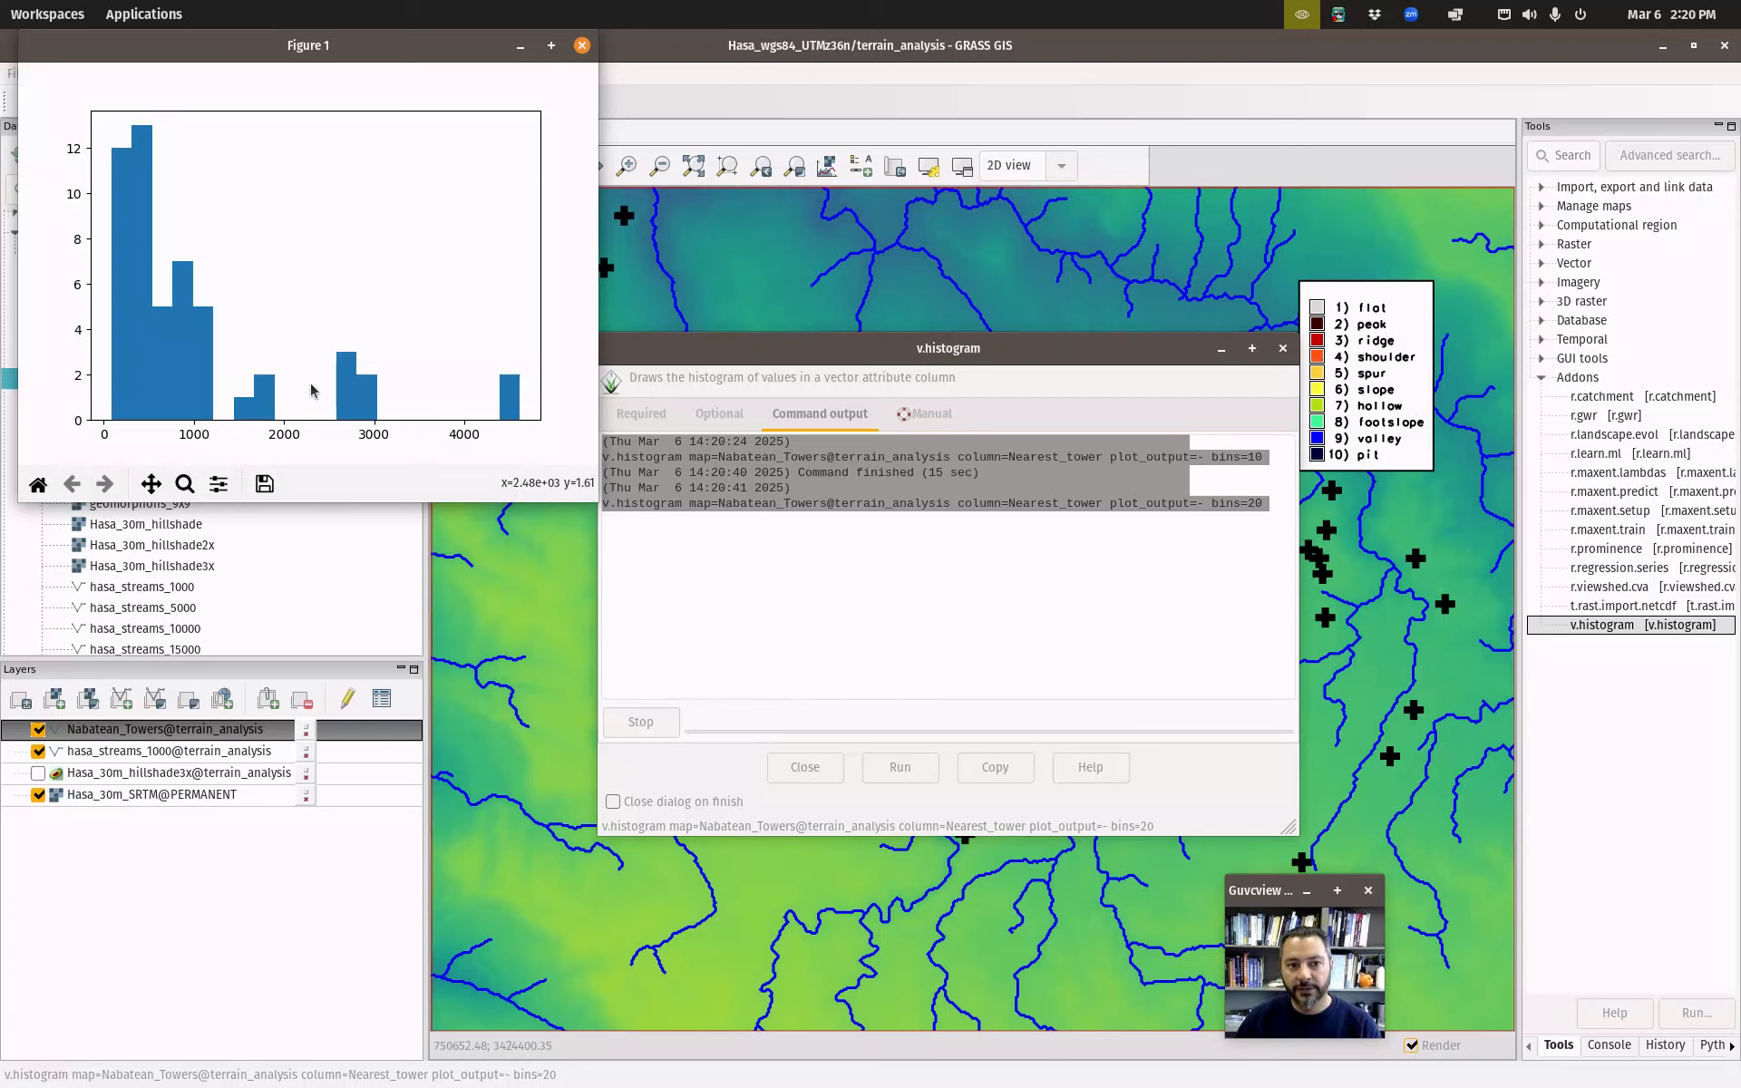
Change the number of bins to 15, close the 20-bin figure and plot the Nearest_tower histogram again.
click(780, 562)
click(719, 415)
double_click(652, 671)
text(15)
click(641, 414)
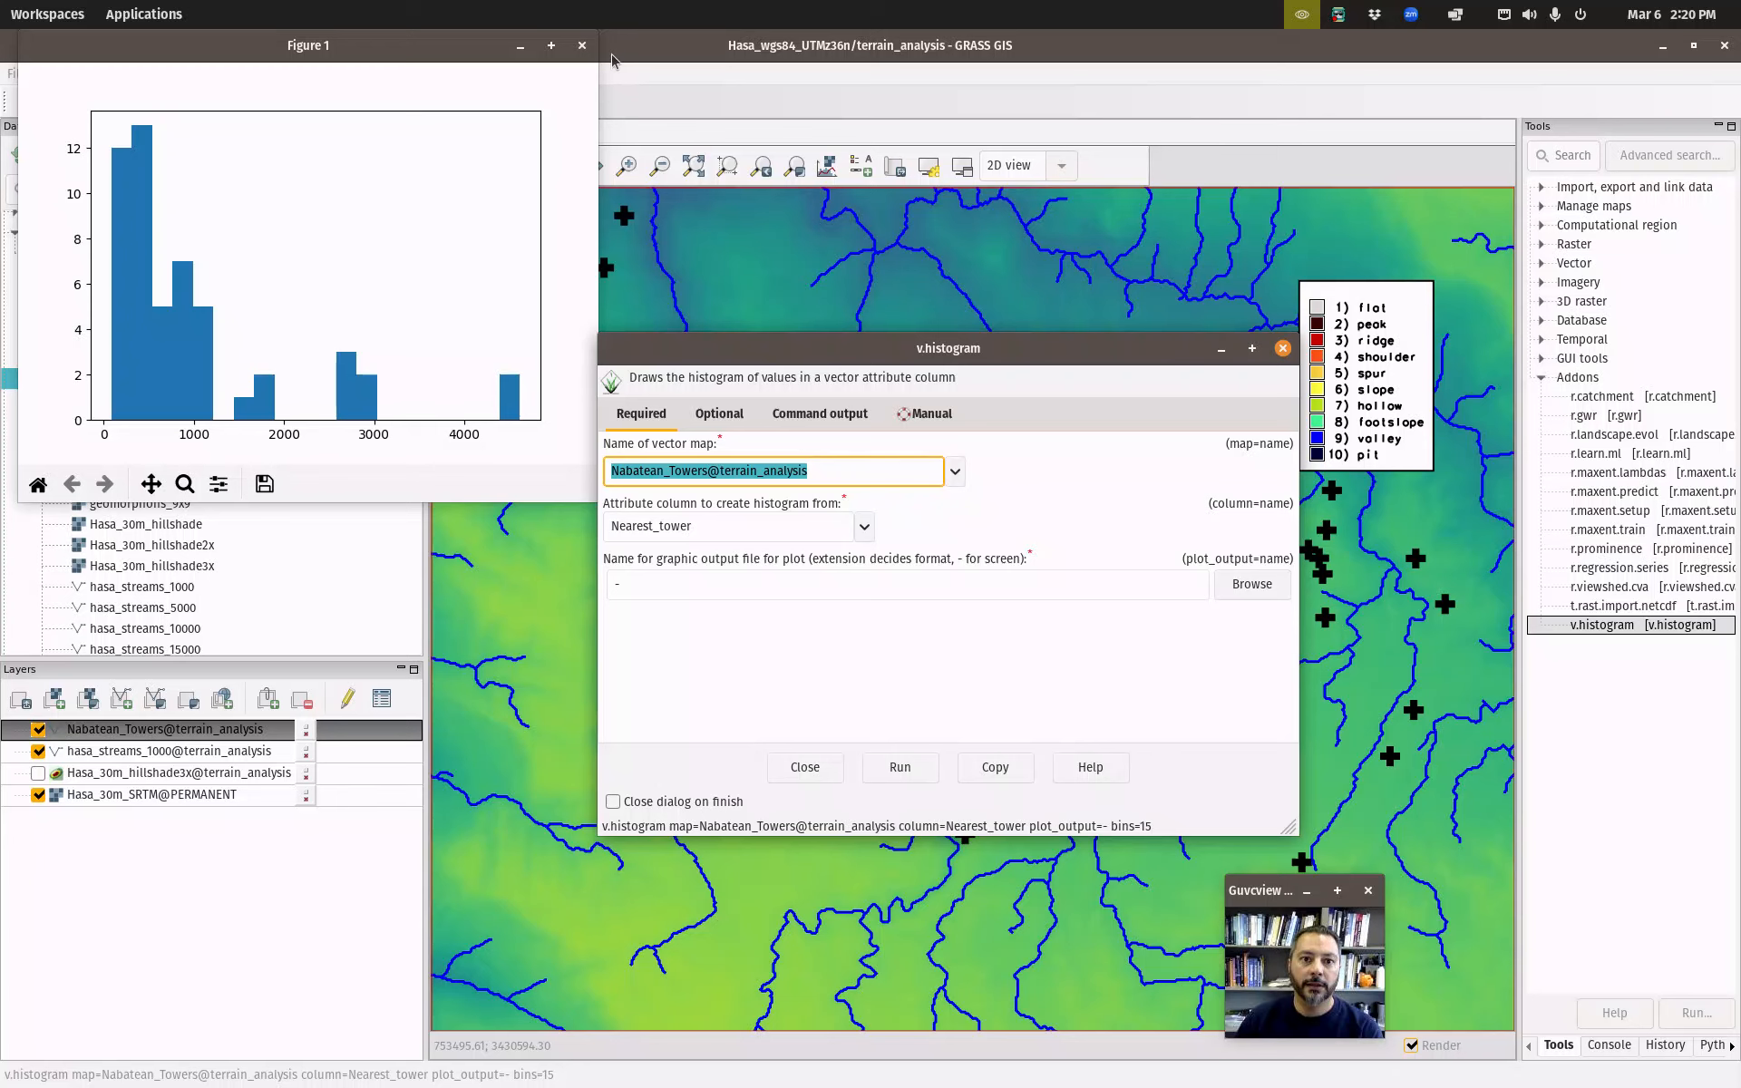
click(583, 47)
click(900, 768)
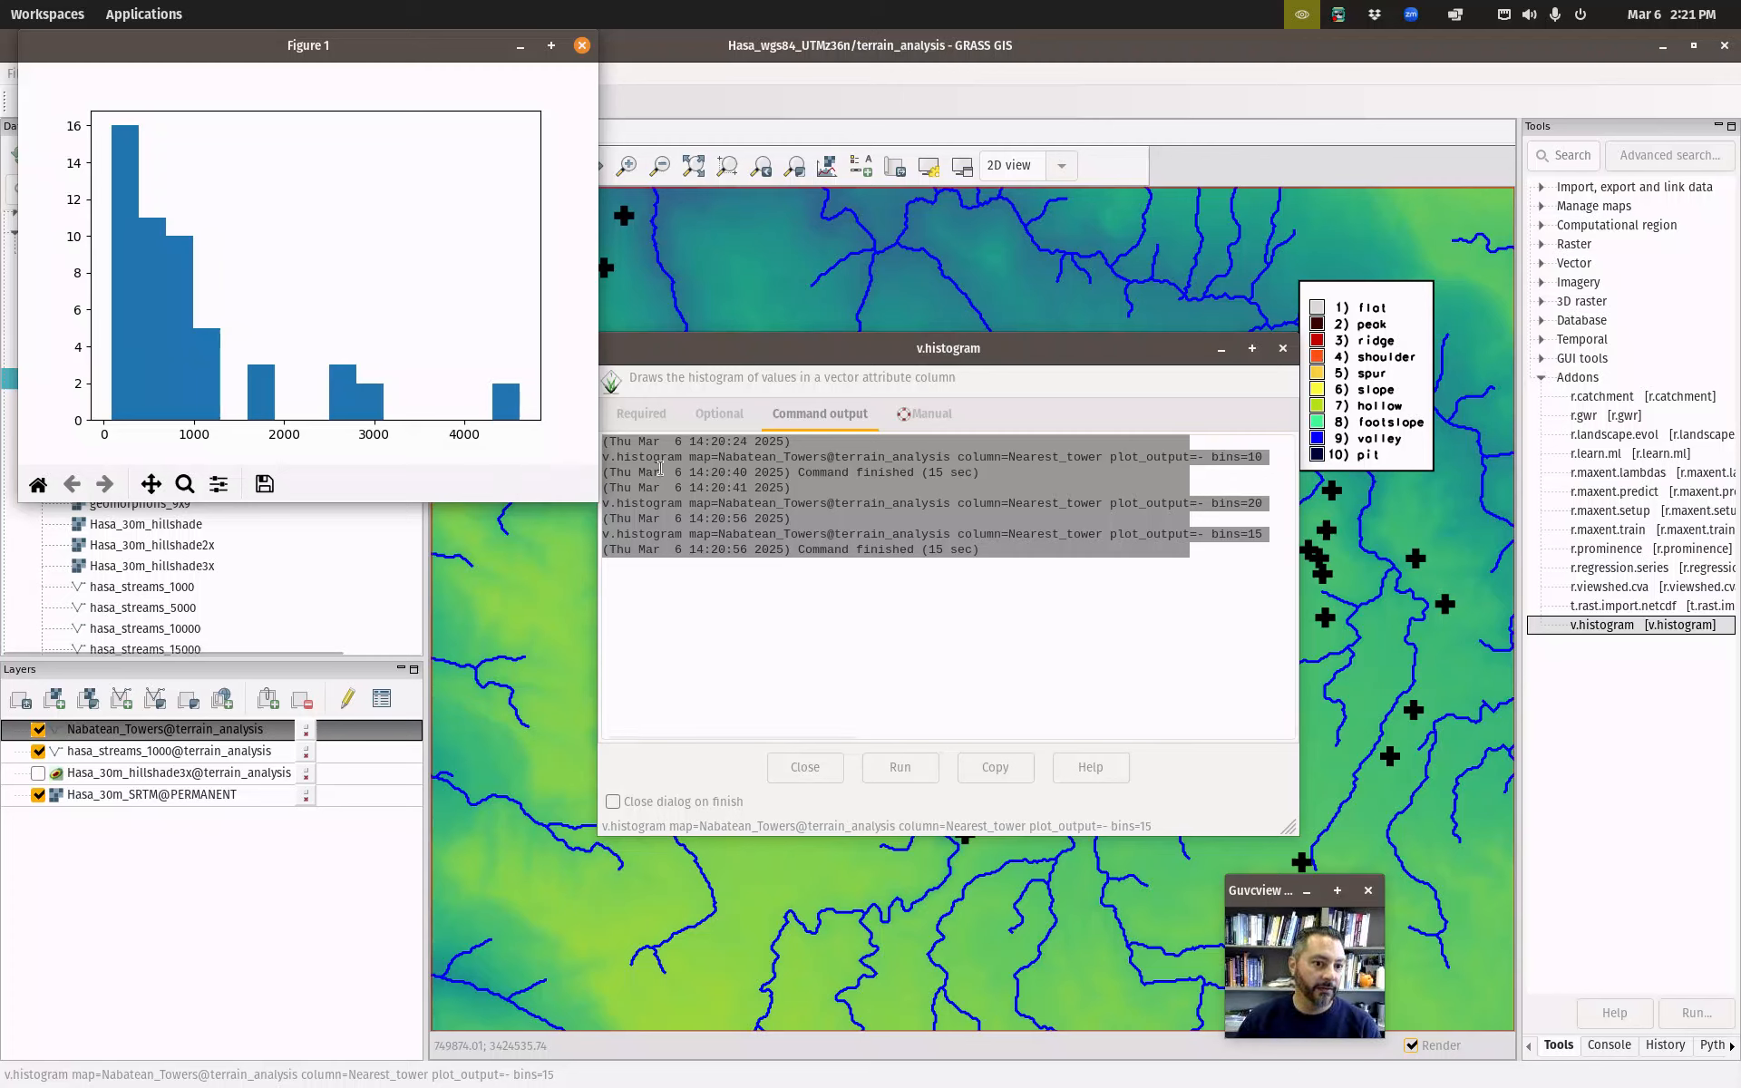
Try the subplot configuration of the 15-bin Nearest_tower figure, examine its bars and close the figure.
click(219, 483)
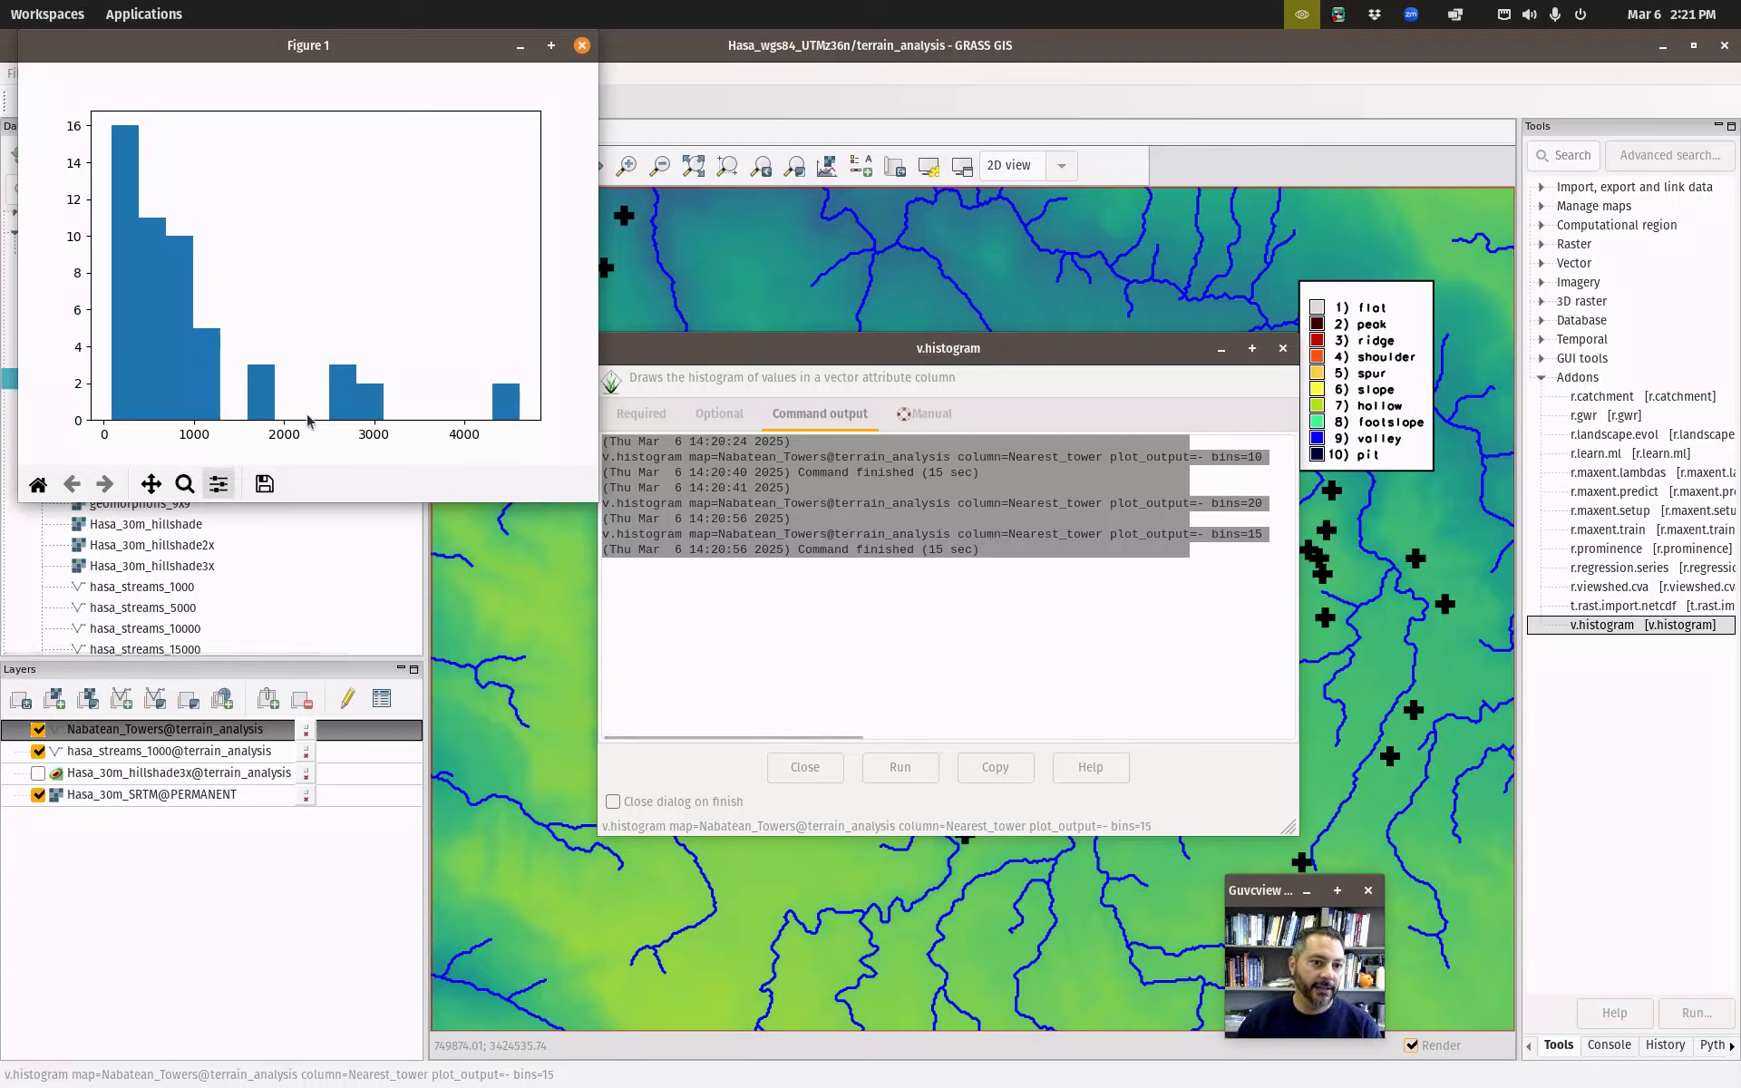
drag(150, 127, 209, 147)
click(545, 44)
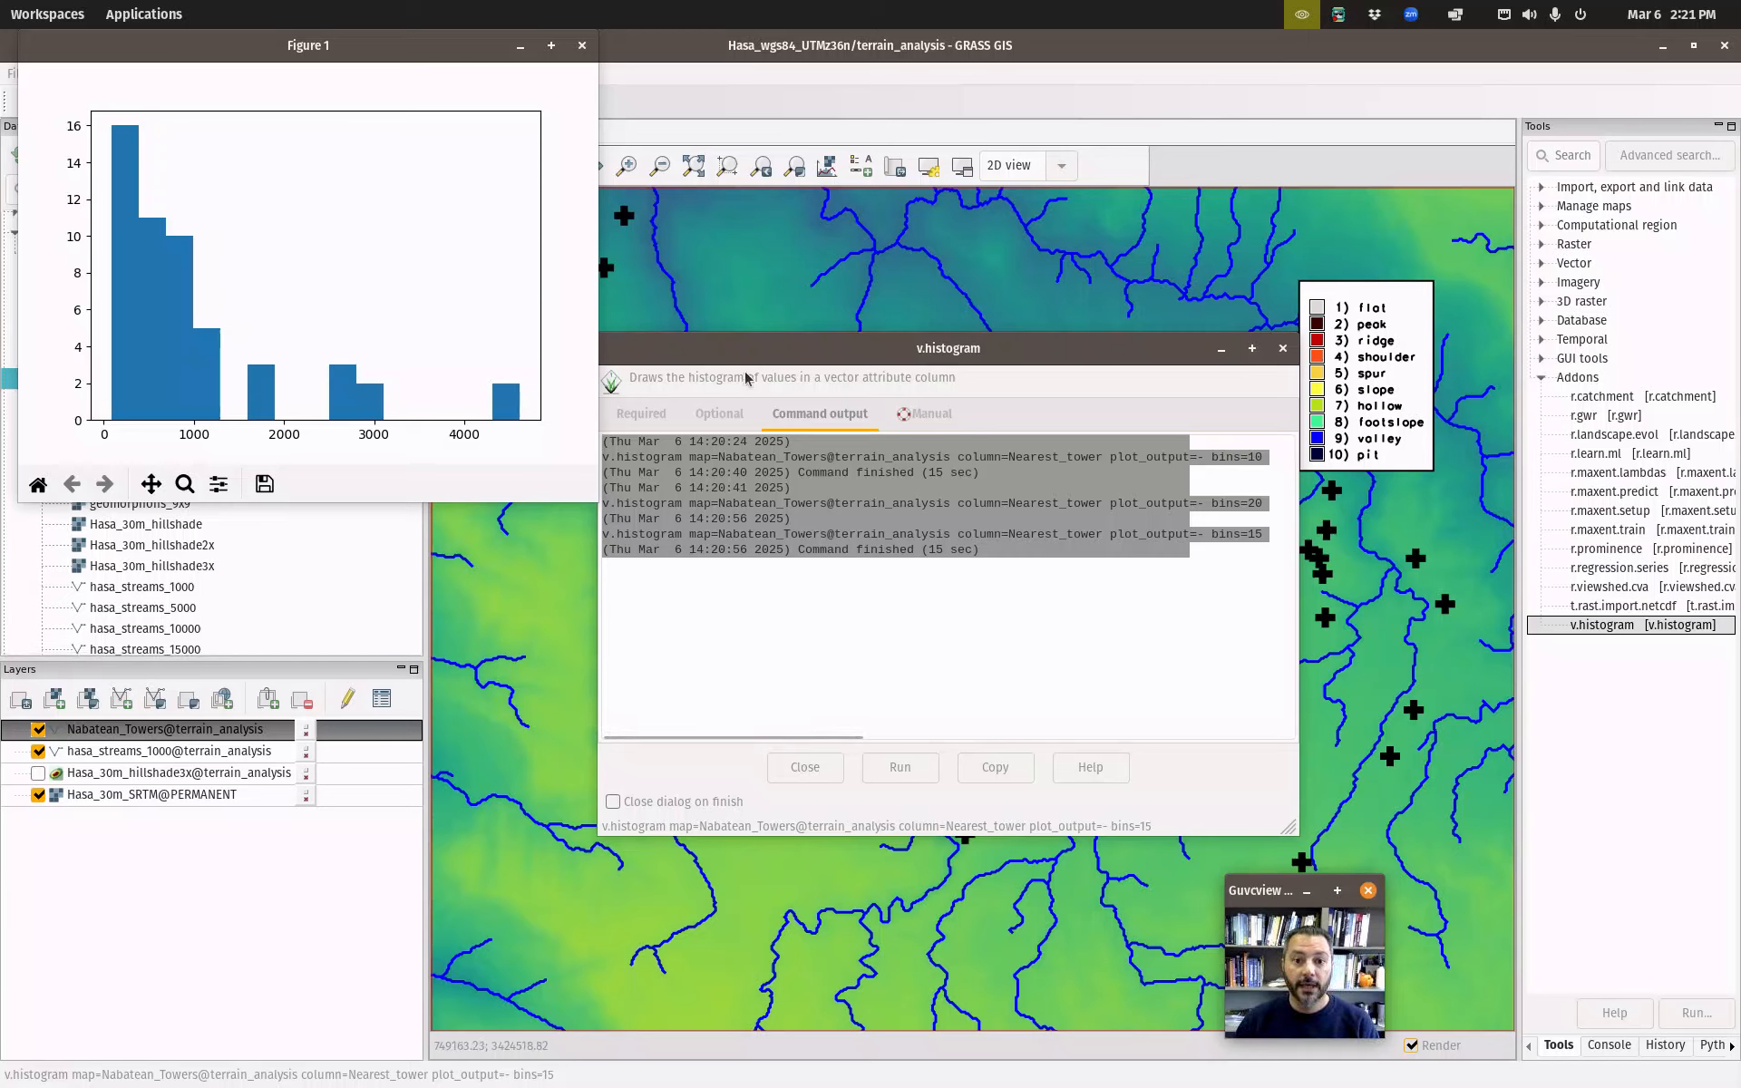
click(581, 45)
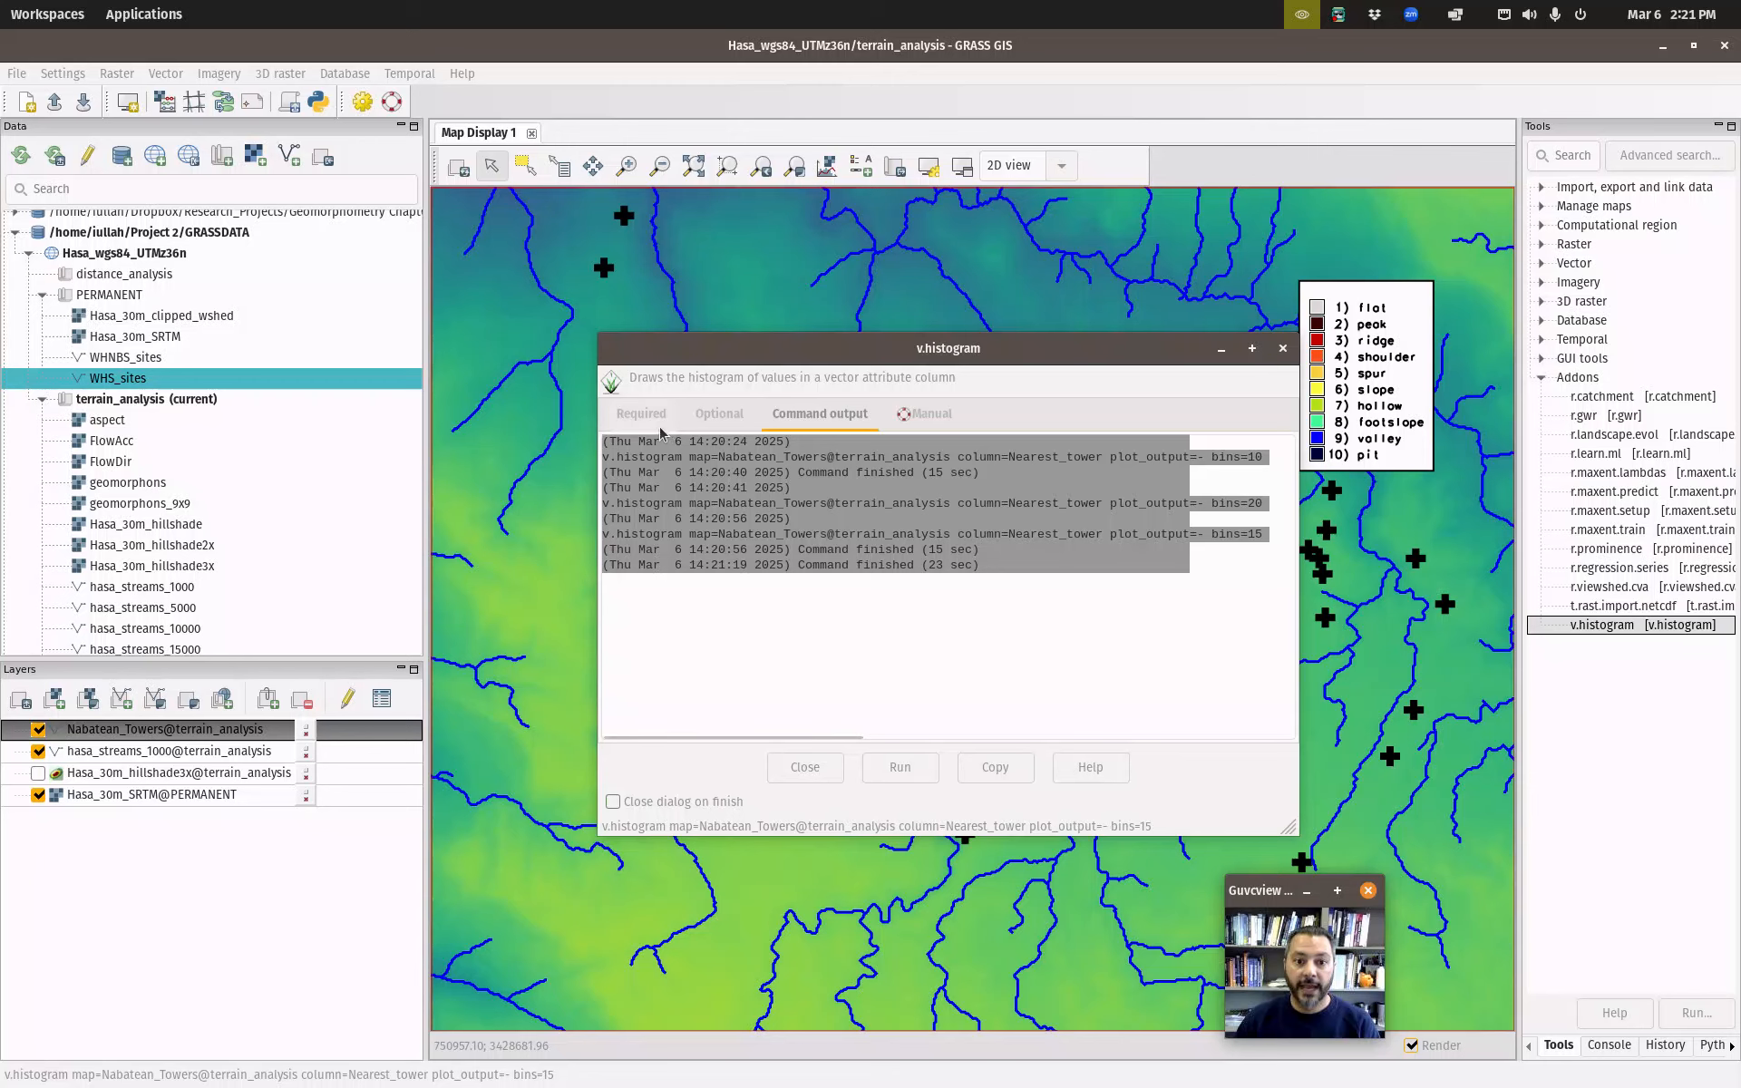
Plot a histogram of the slope column of Nabatean_Towers and enlarge the figure window.
click(646, 413)
click(861, 527)
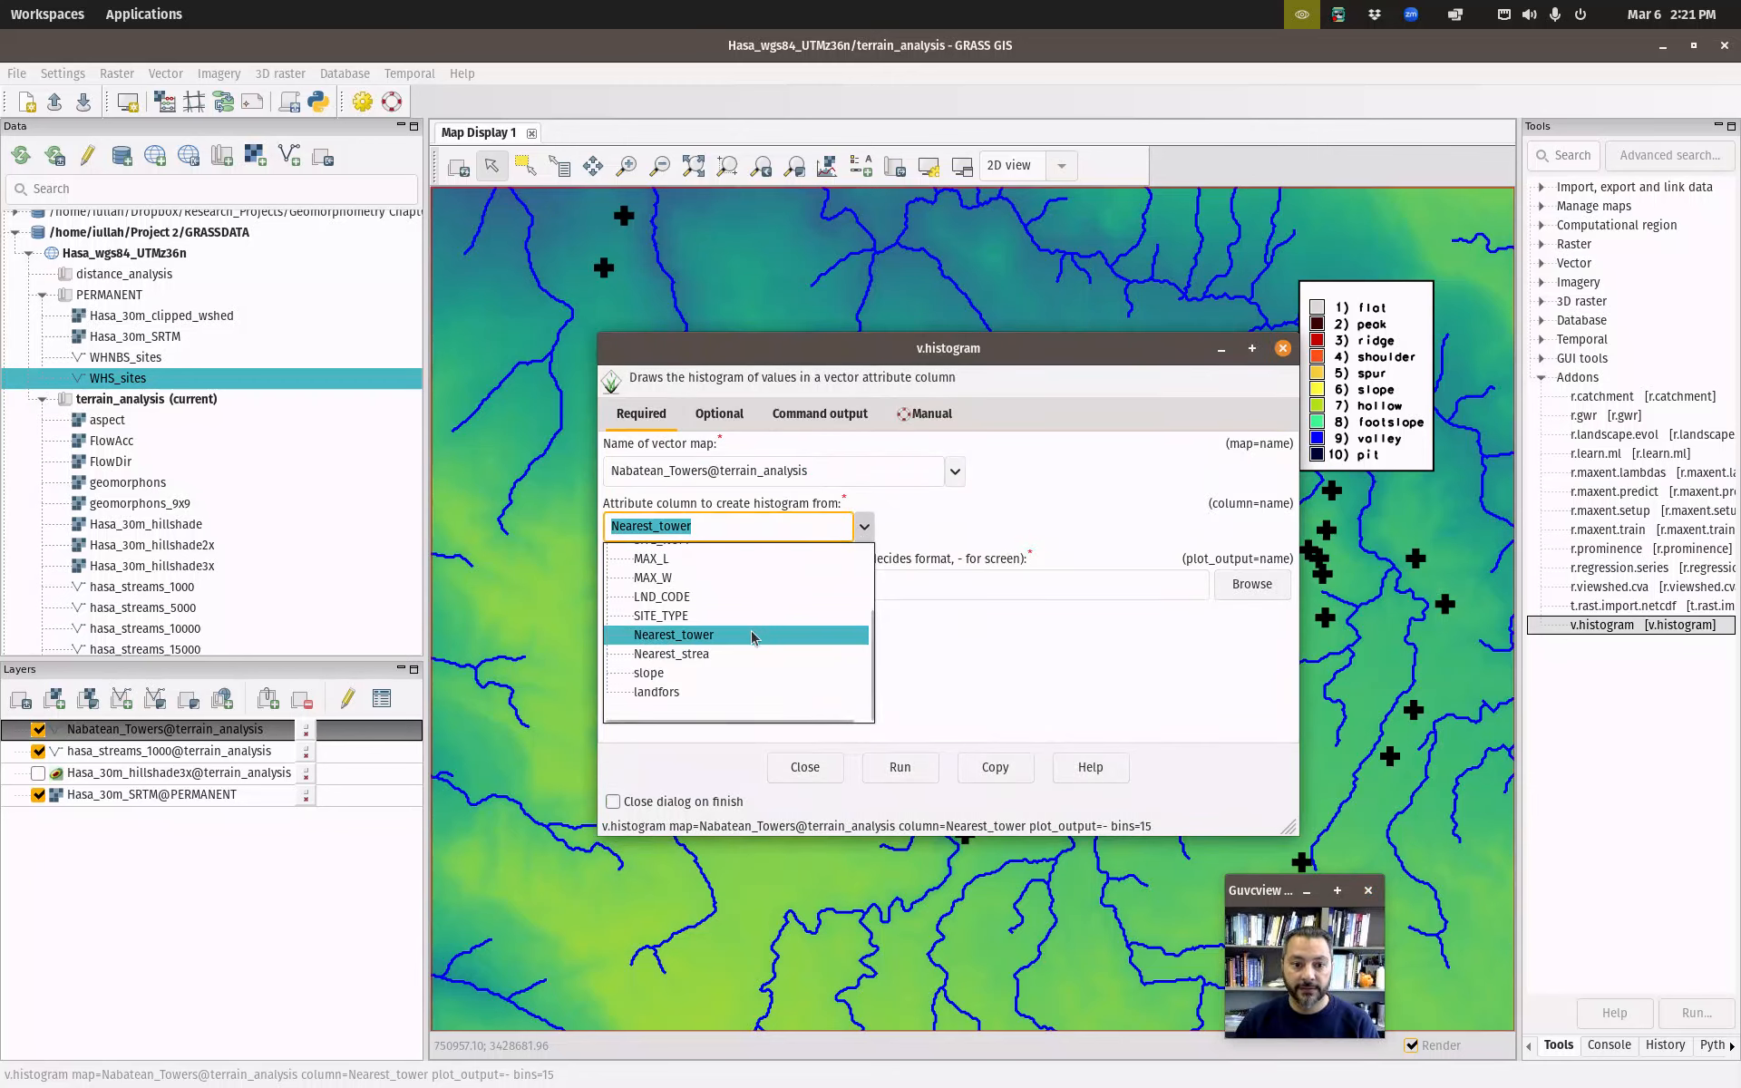
click(649, 673)
click(898, 769)
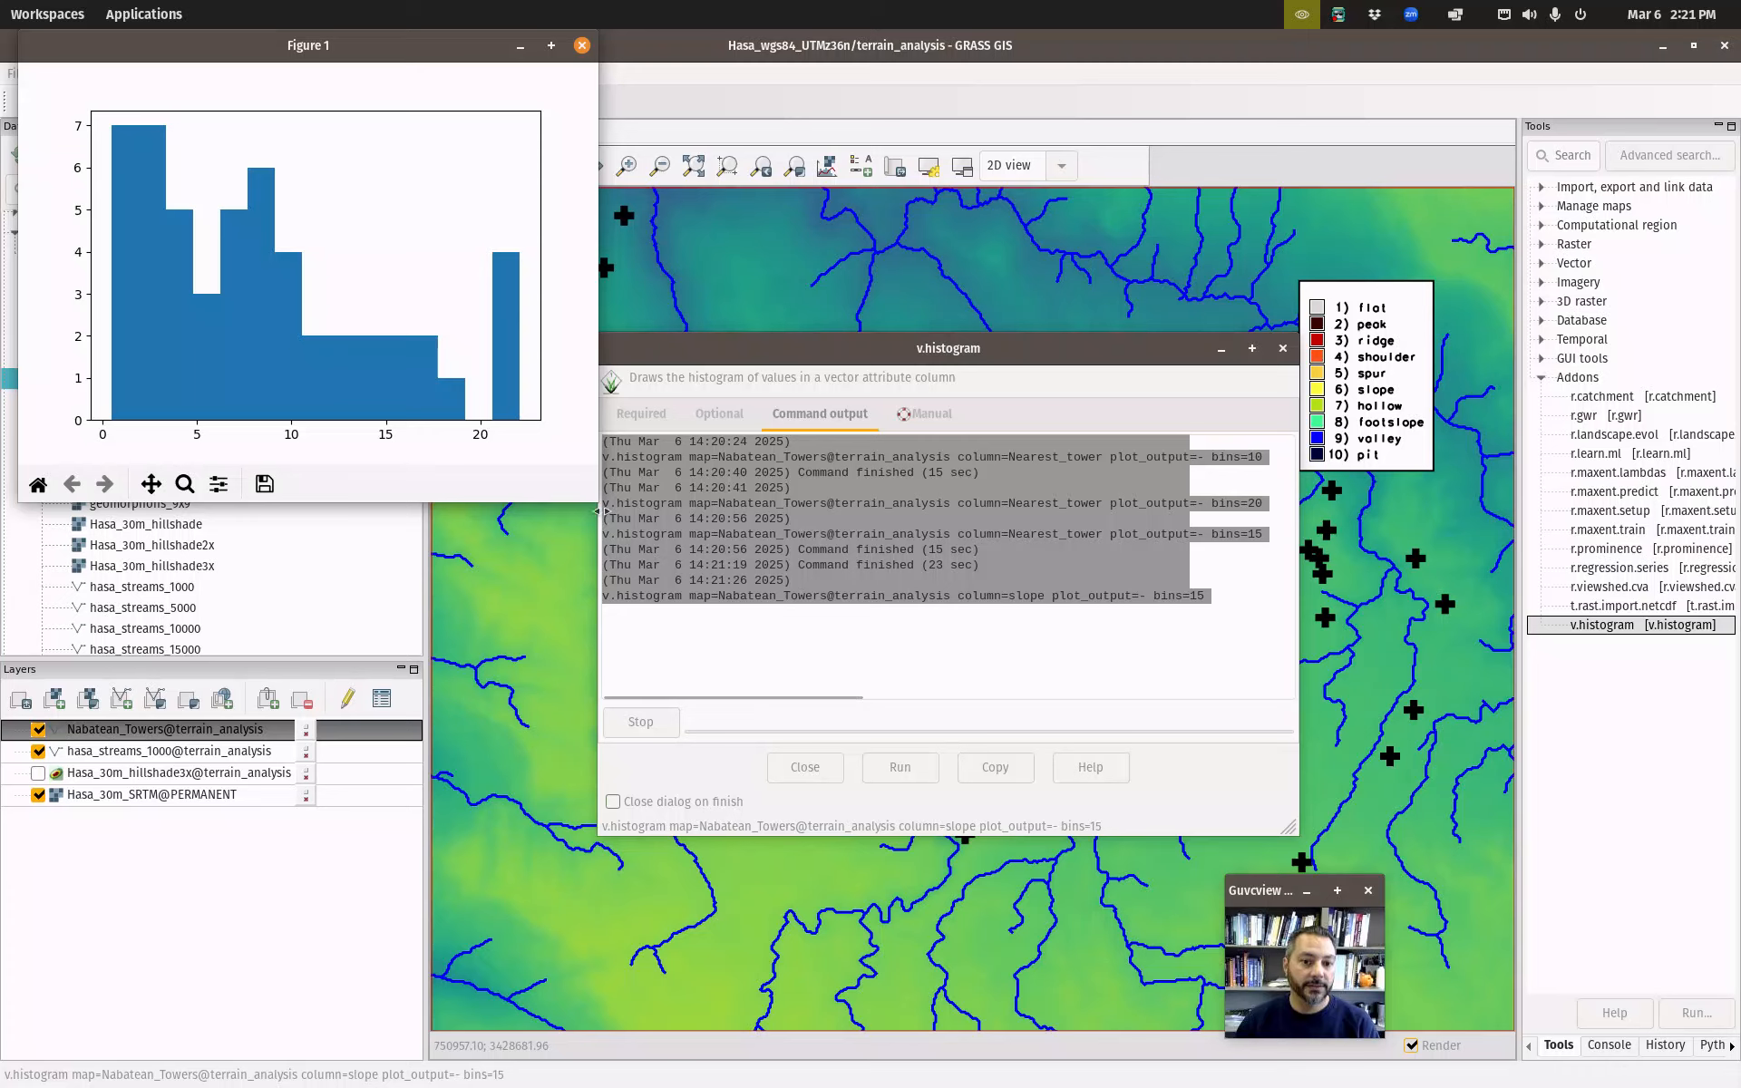
drag(588, 499, 697, 568)
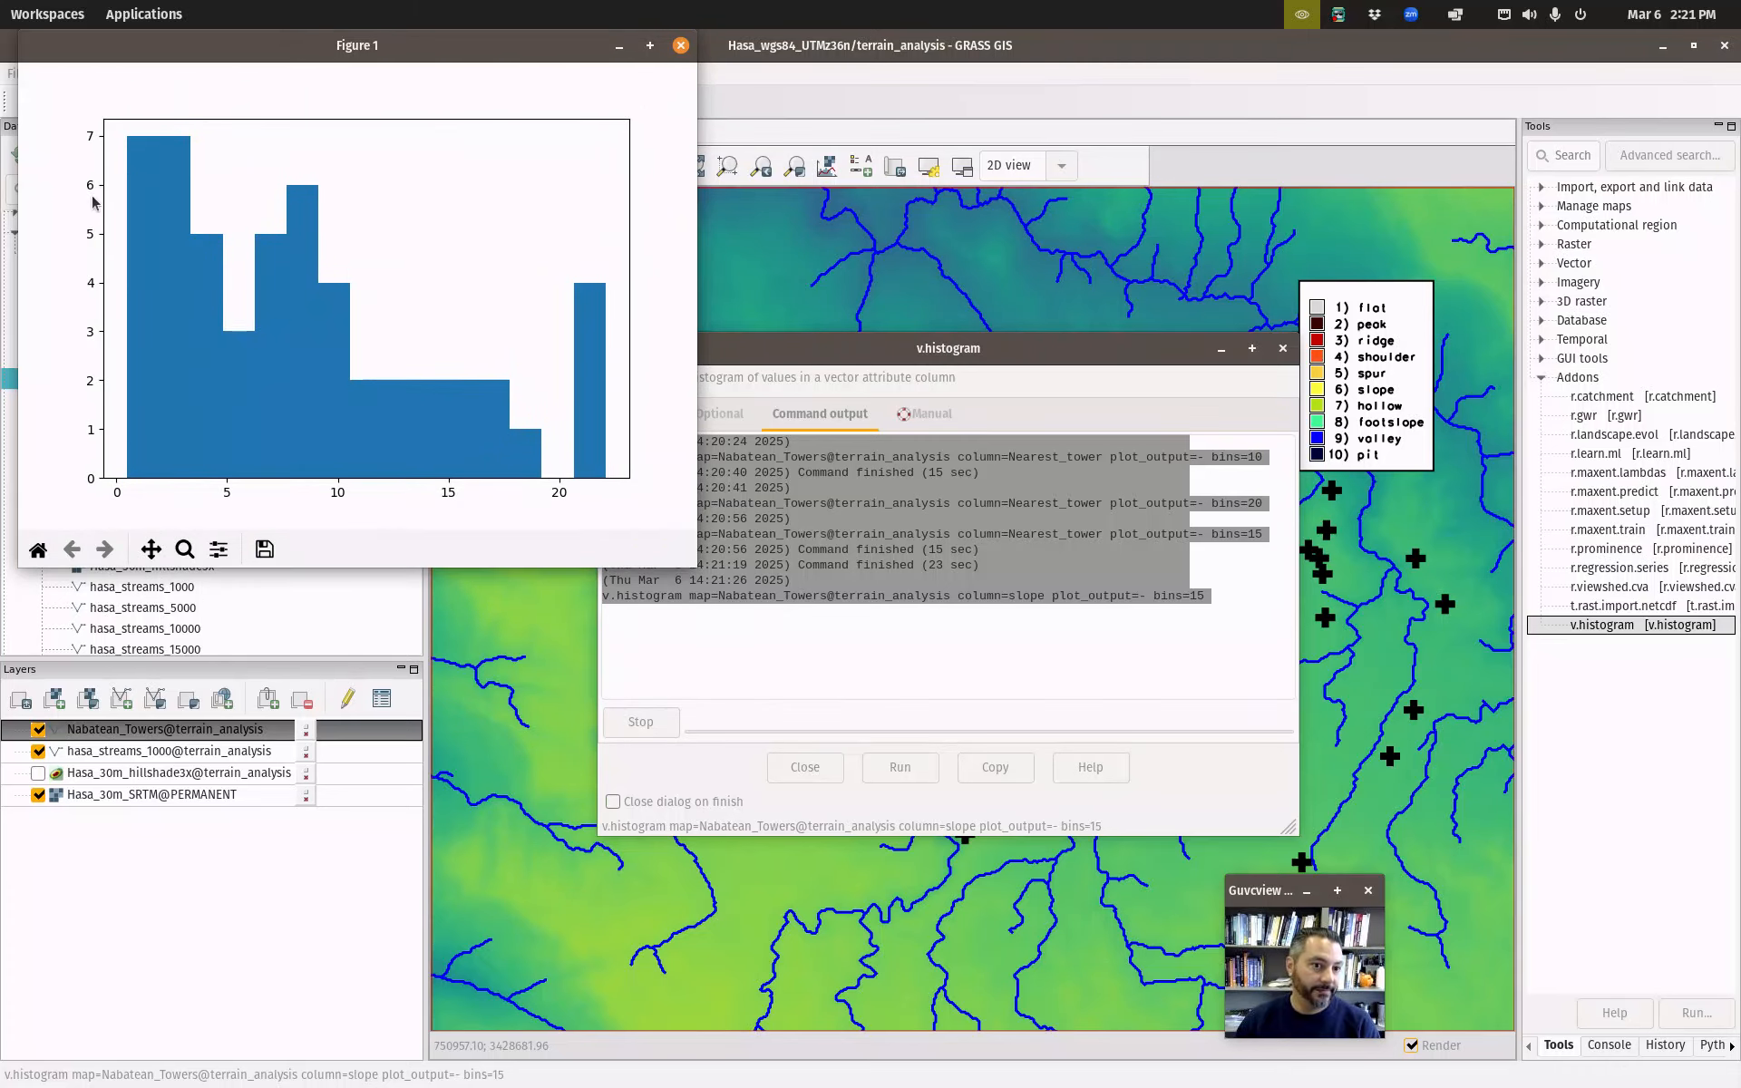